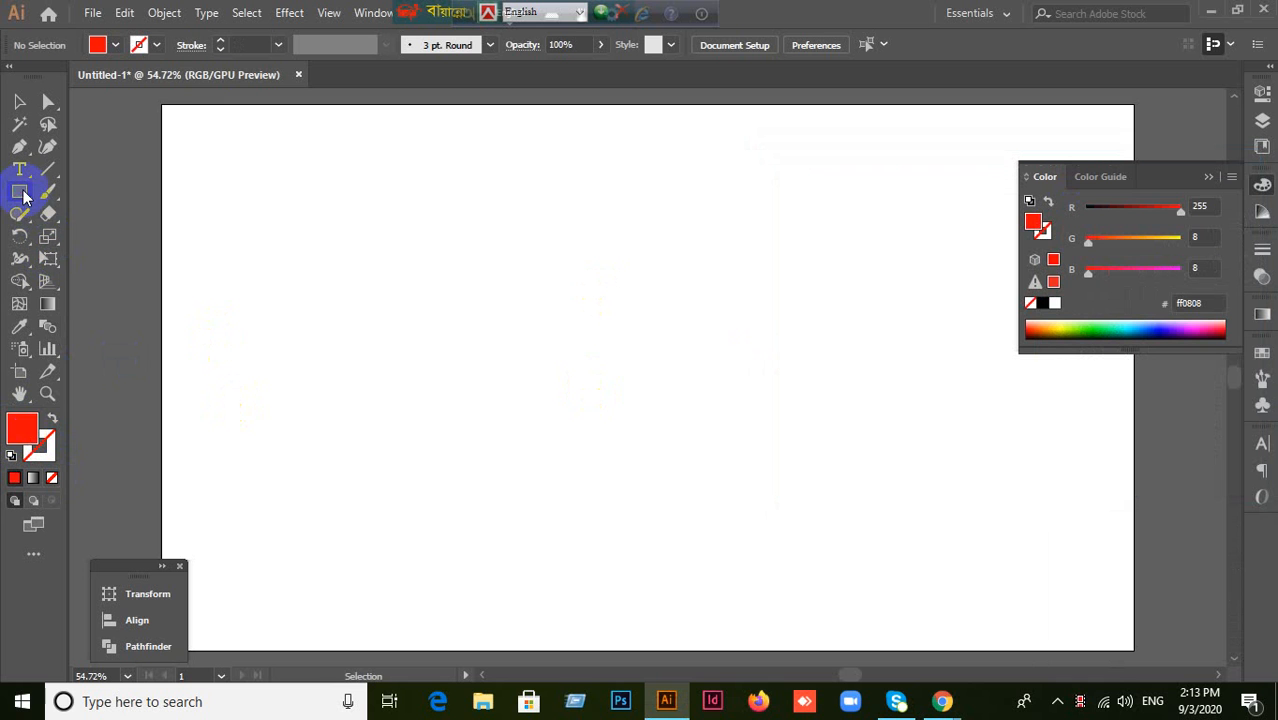
Step: Draw a tall, narrow red rectangle about 78 by 299 px in the upper middle of the artboard and deselect it
left_click_drag(19, 191, 98, 187)
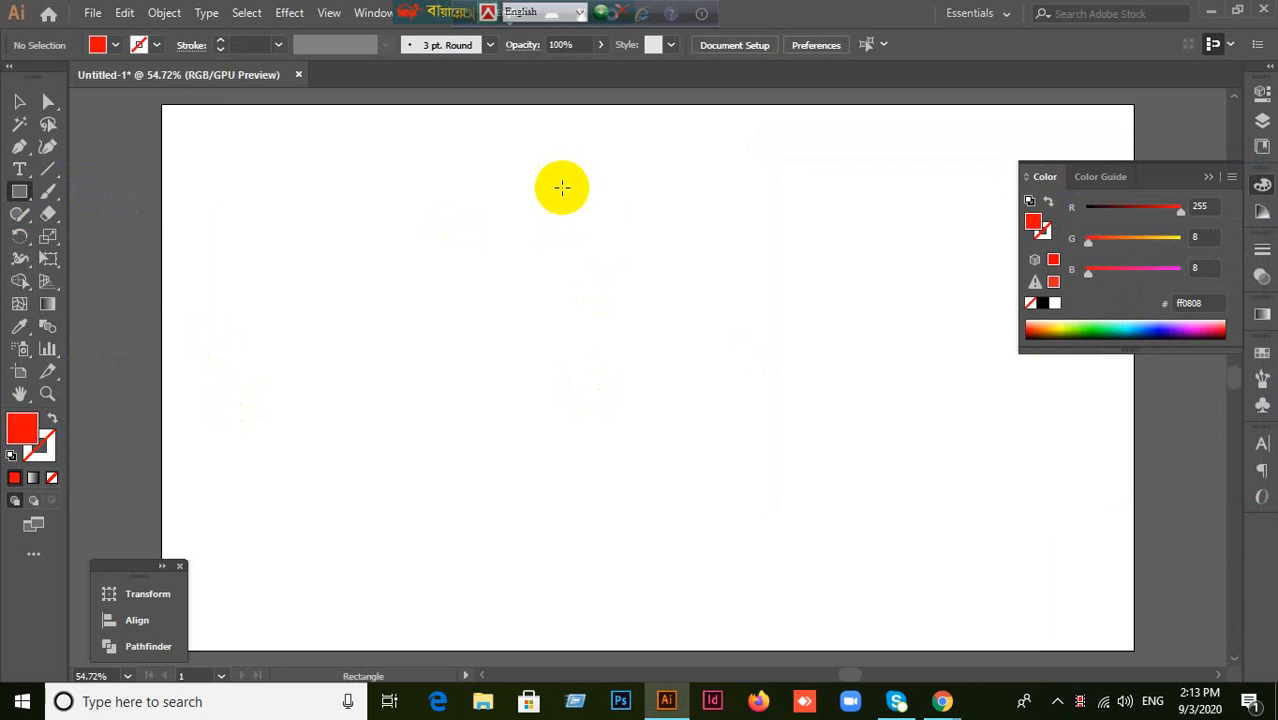
left_click_drag(562, 187, 626, 398)
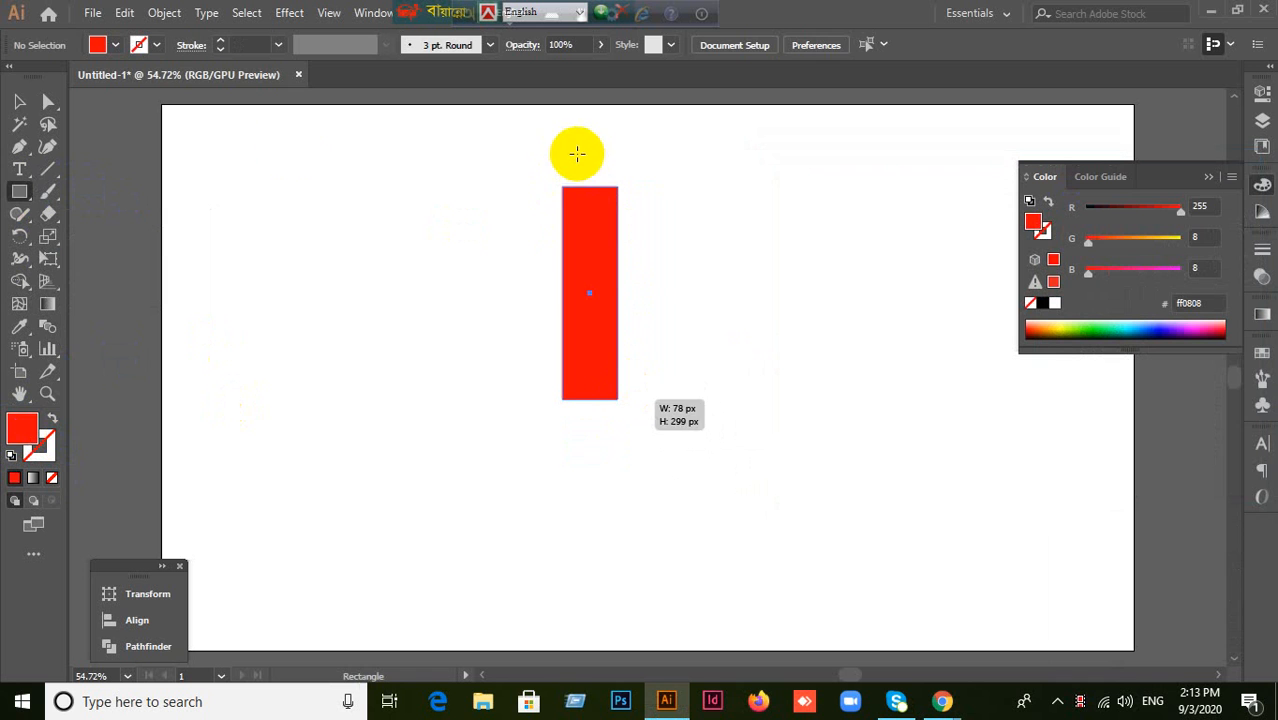
left_click(17, 102)
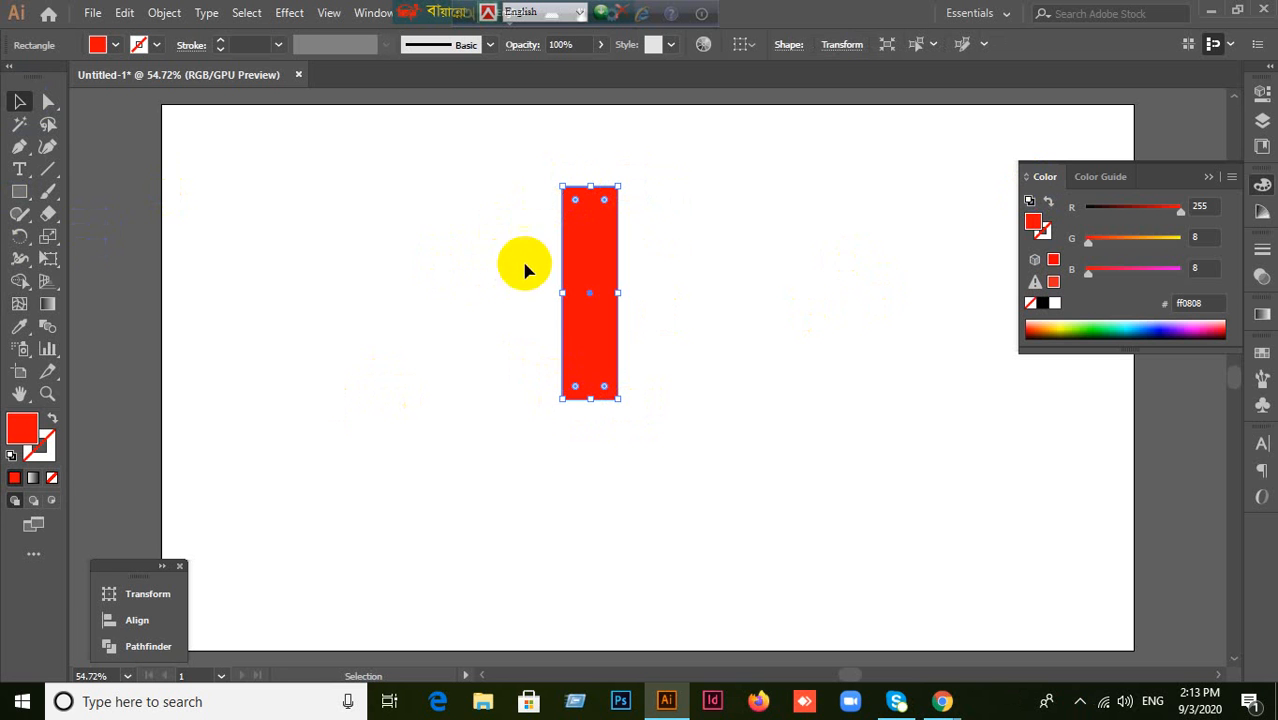
left_click(317, 192)
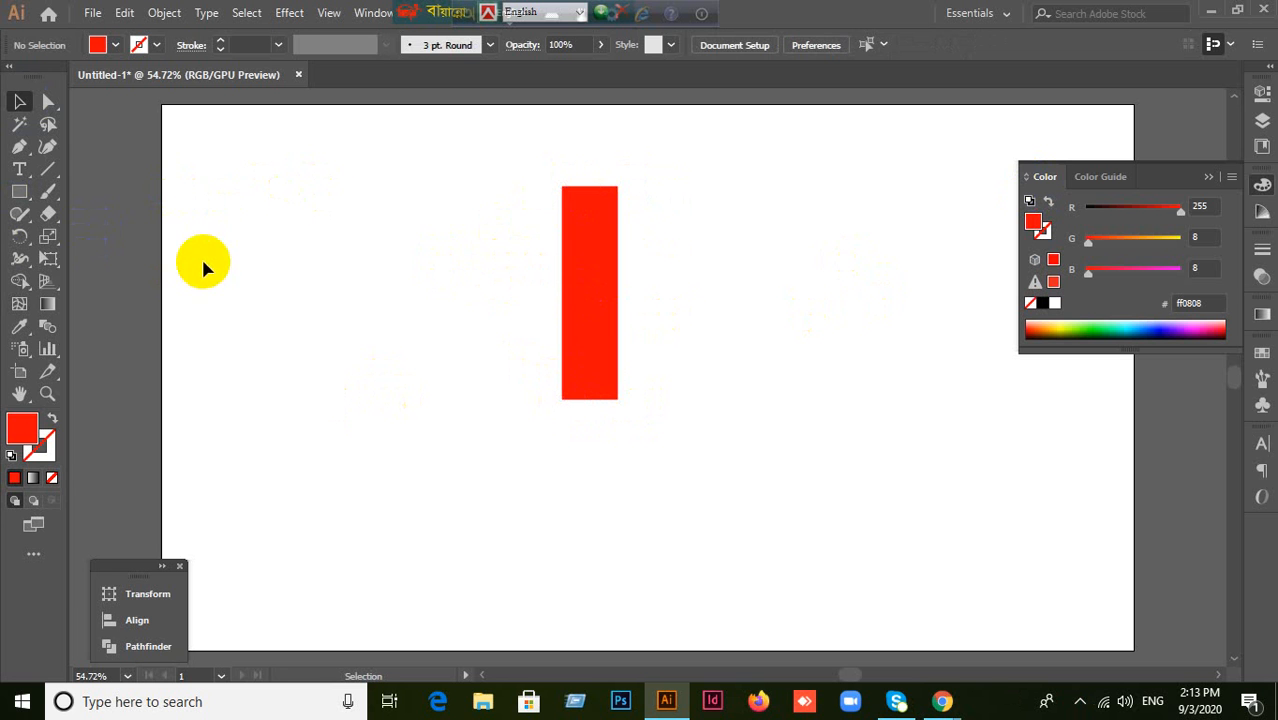
Step: Average the red rectangle's anchor points along the Horizontal axis and undo it
left_click(593, 300)
right_click(595, 322)
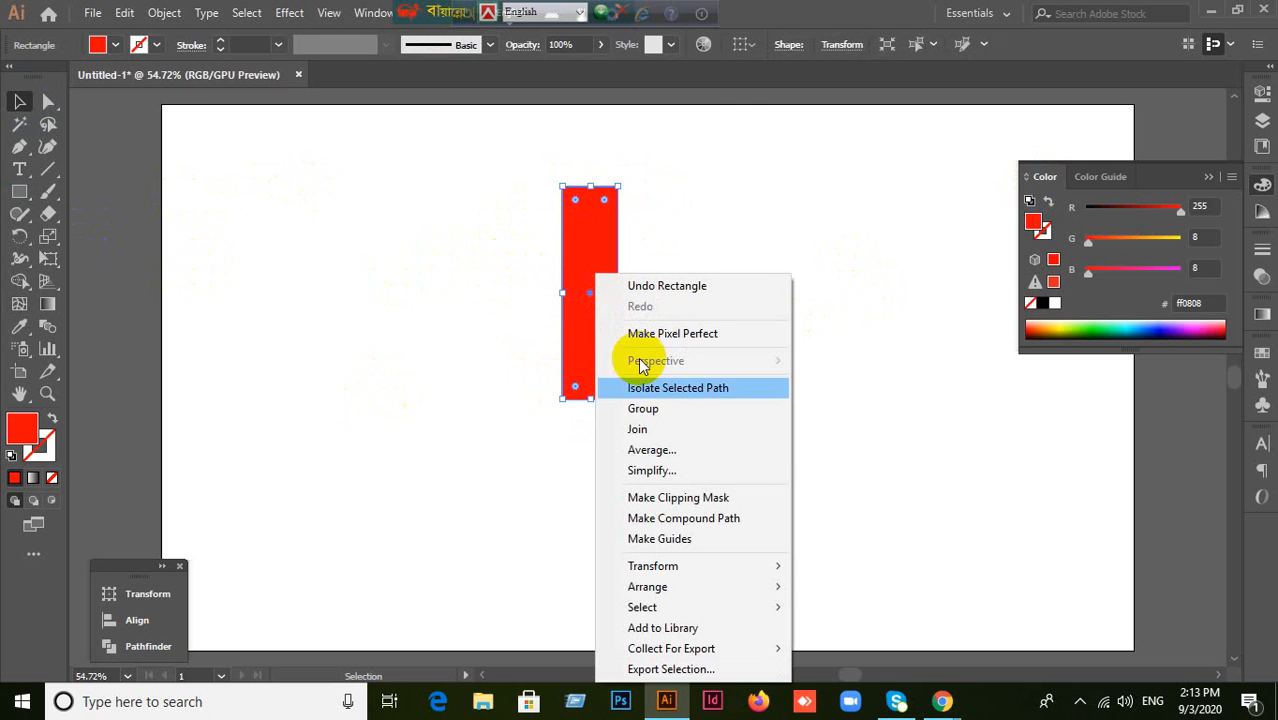
left_click(514, 345)
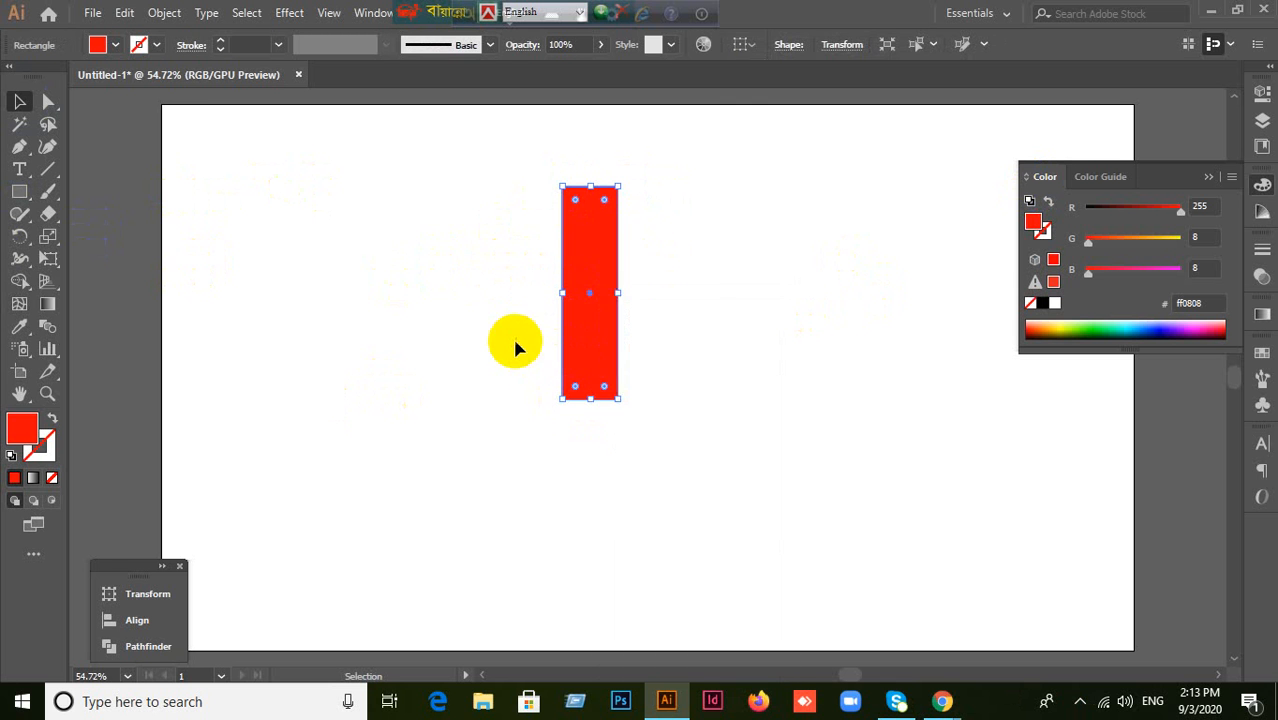
left_click(576, 327)
right_click(577, 332)
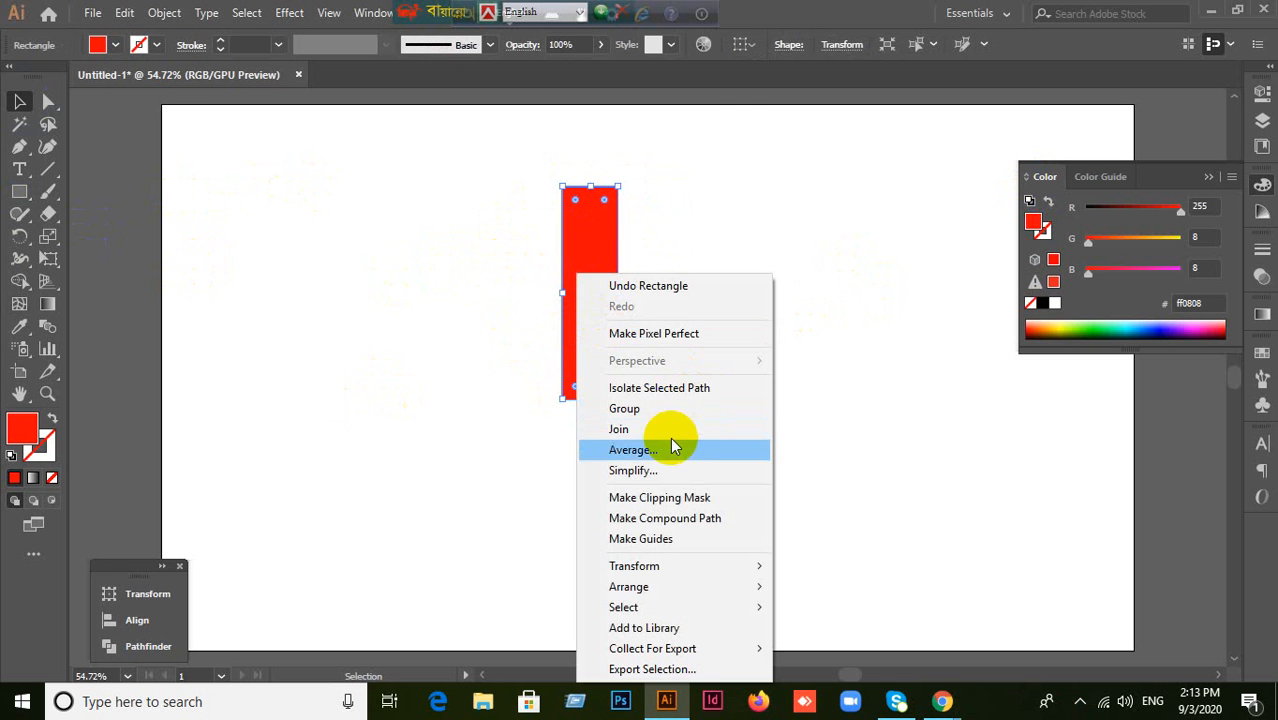
left_click(640, 450)
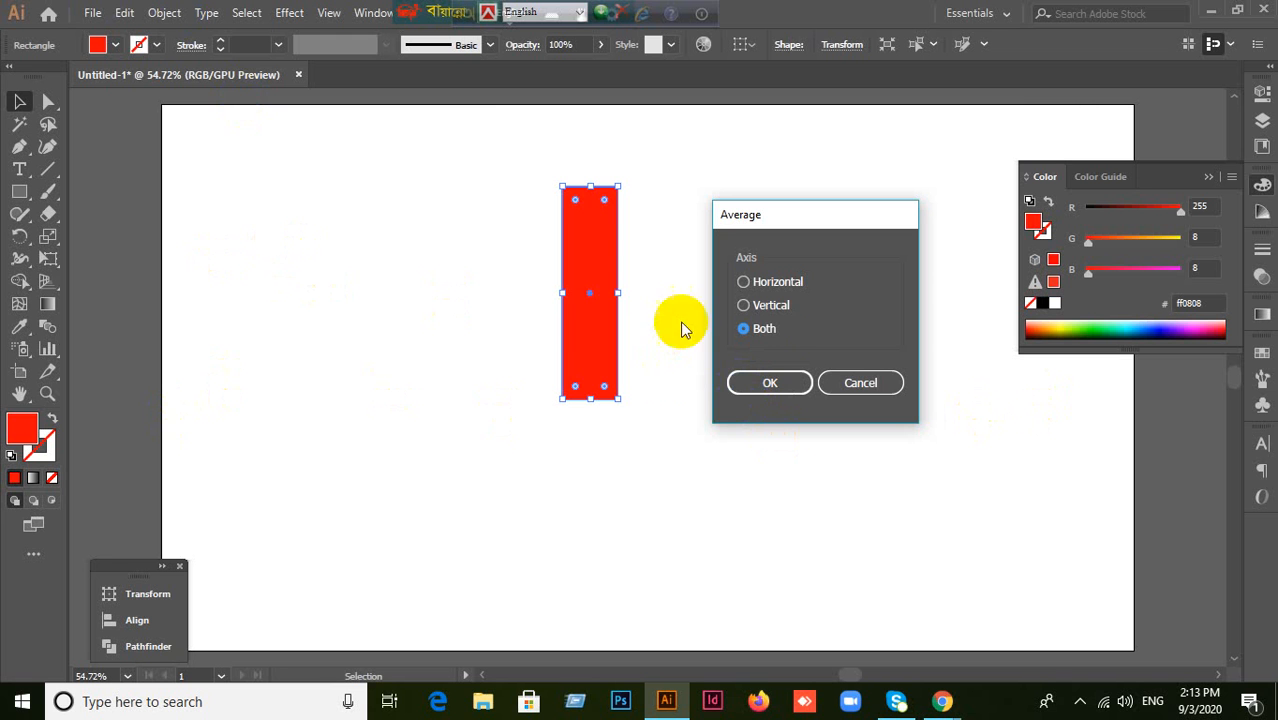
left_click(745, 283)
left_click(772, 381)
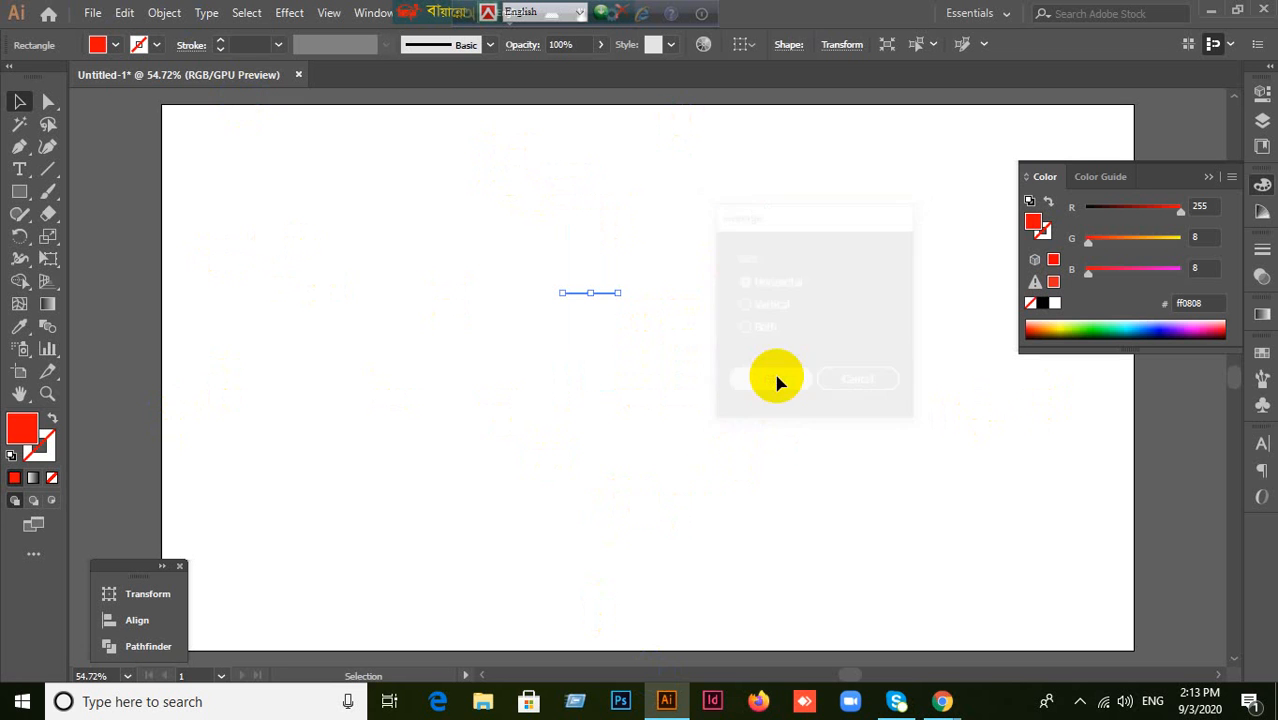
key("a")
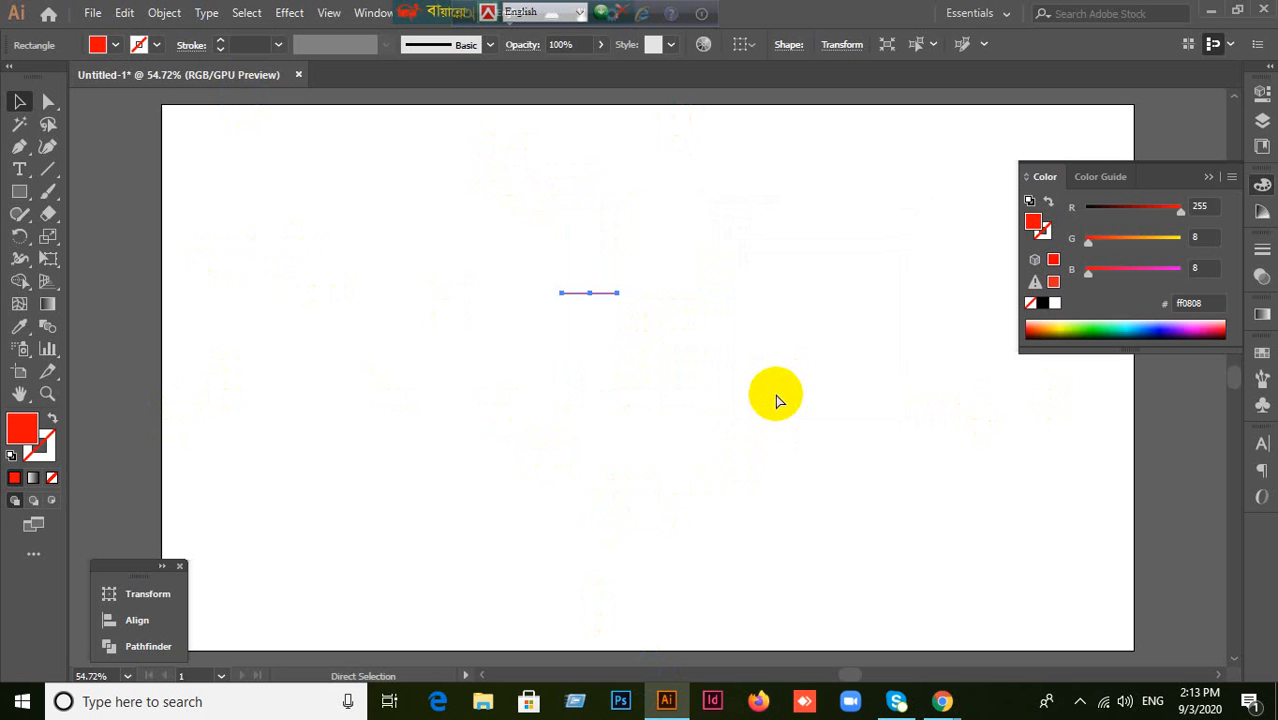
key("ctrl+z")
key("v")
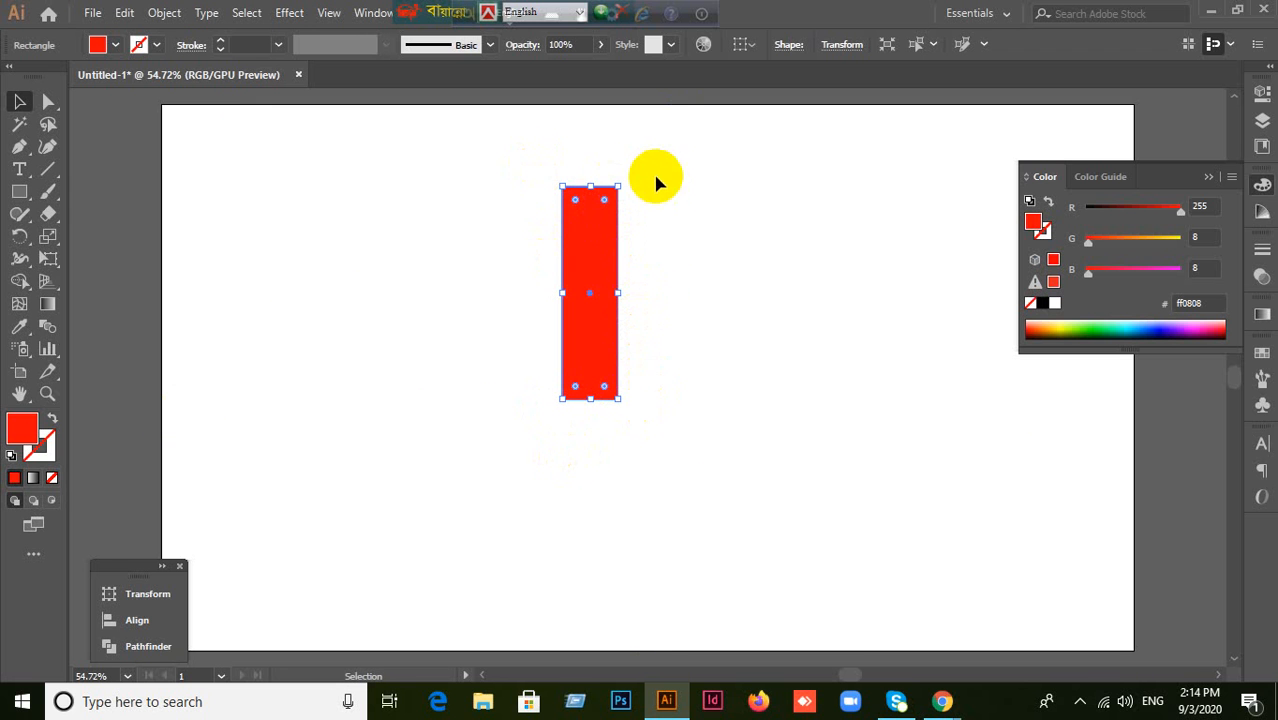
Step: Repeat the Average operation on the red rectangle with the Horizontal axis and revert the result
left_click(598, 216)
left_click(614, 345)
left_click(588, 316)
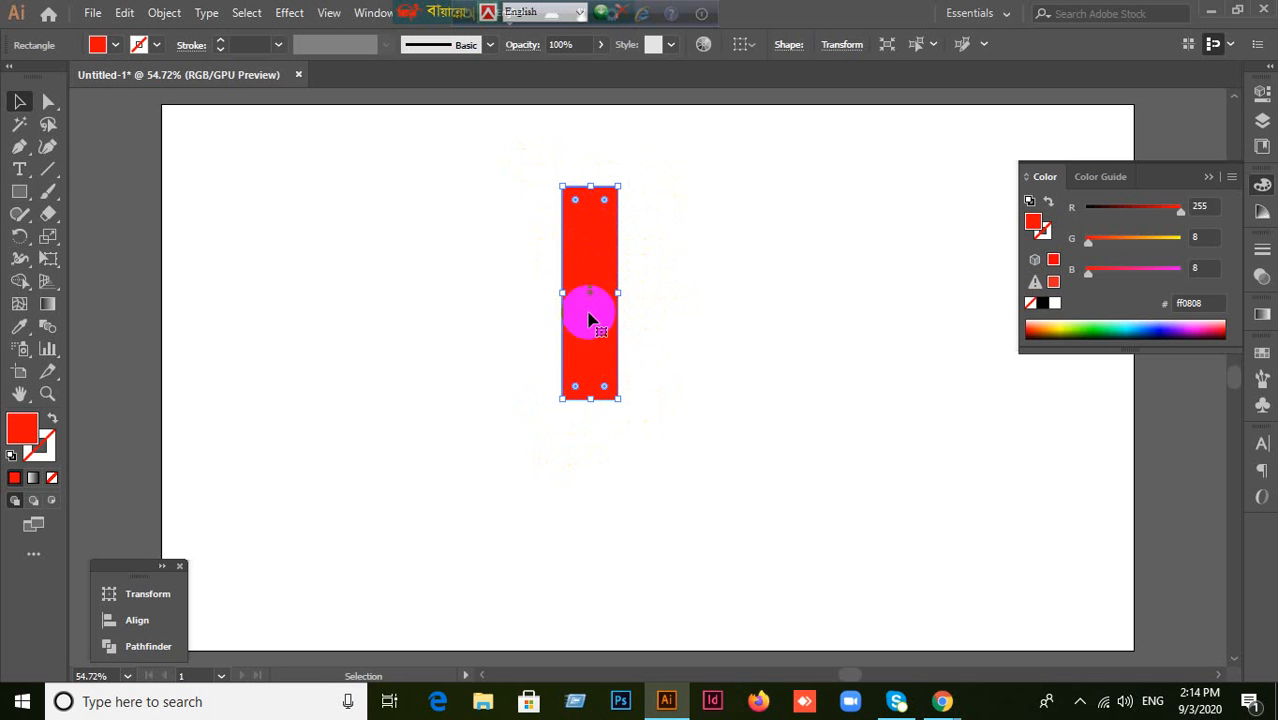
right_click(604, 374)
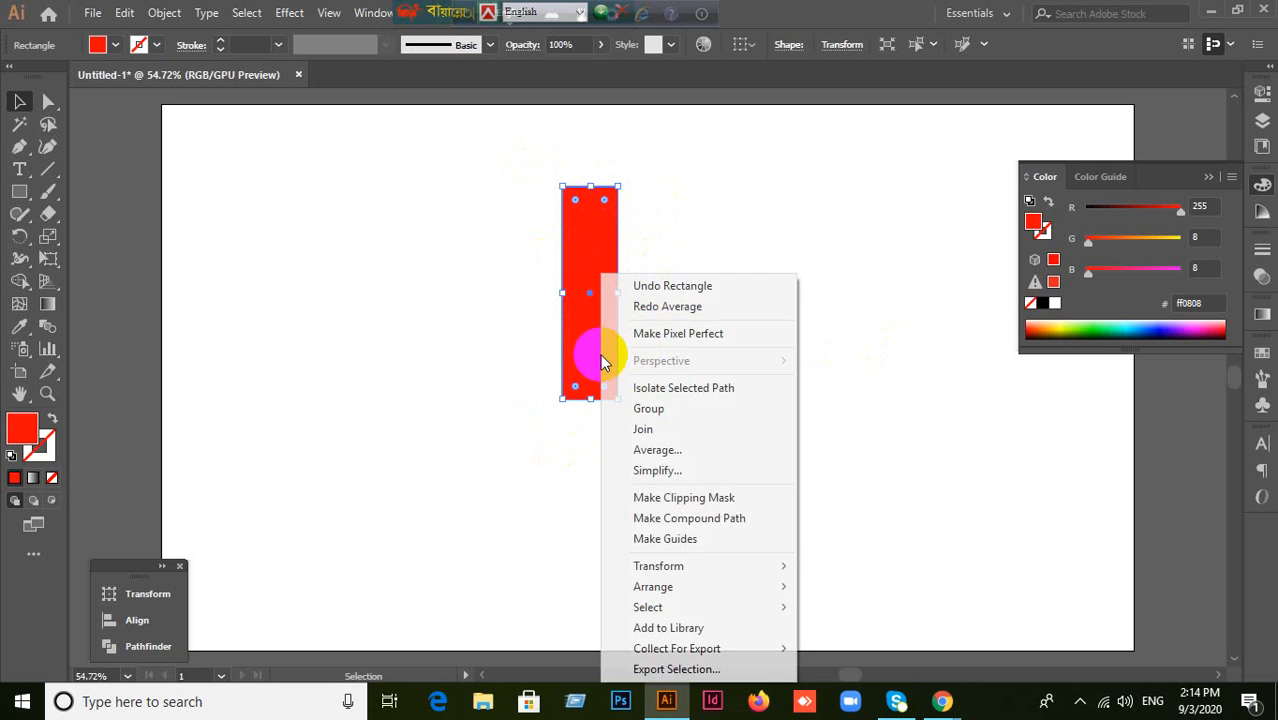
left_click(645, 449)
left_click(748, 281)
left_click(760, 382)
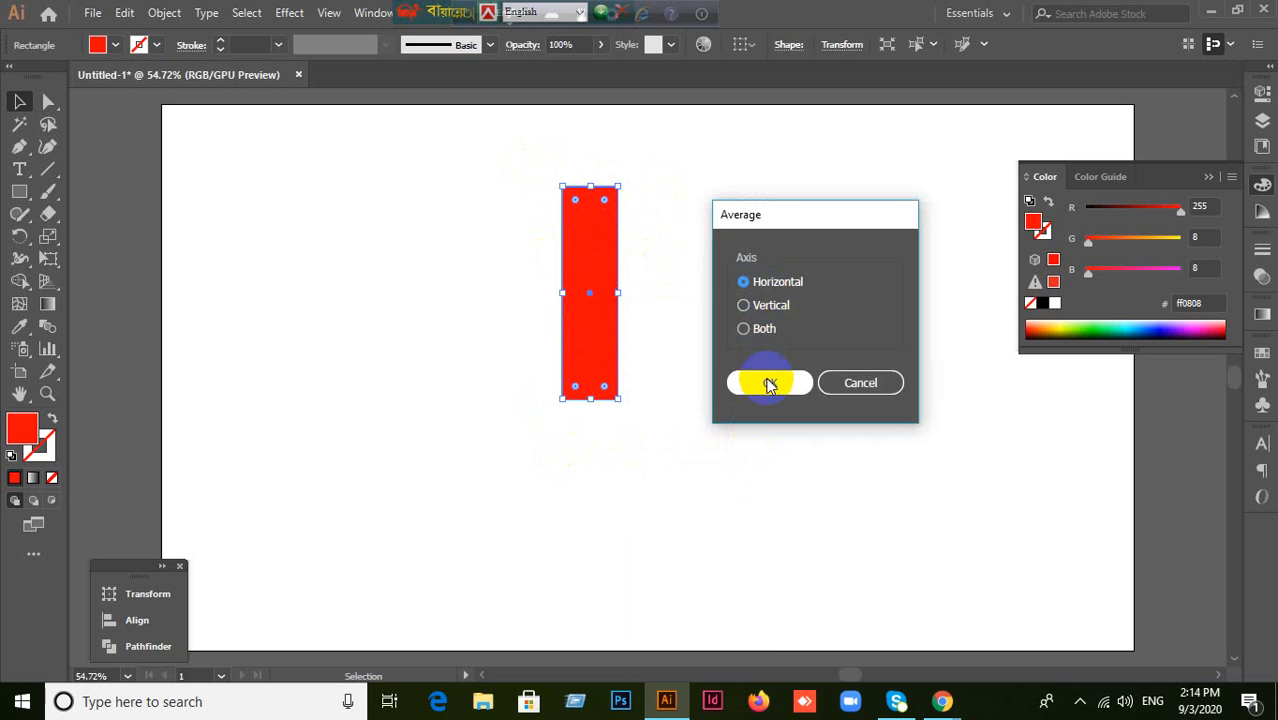
key("ctrl+z")
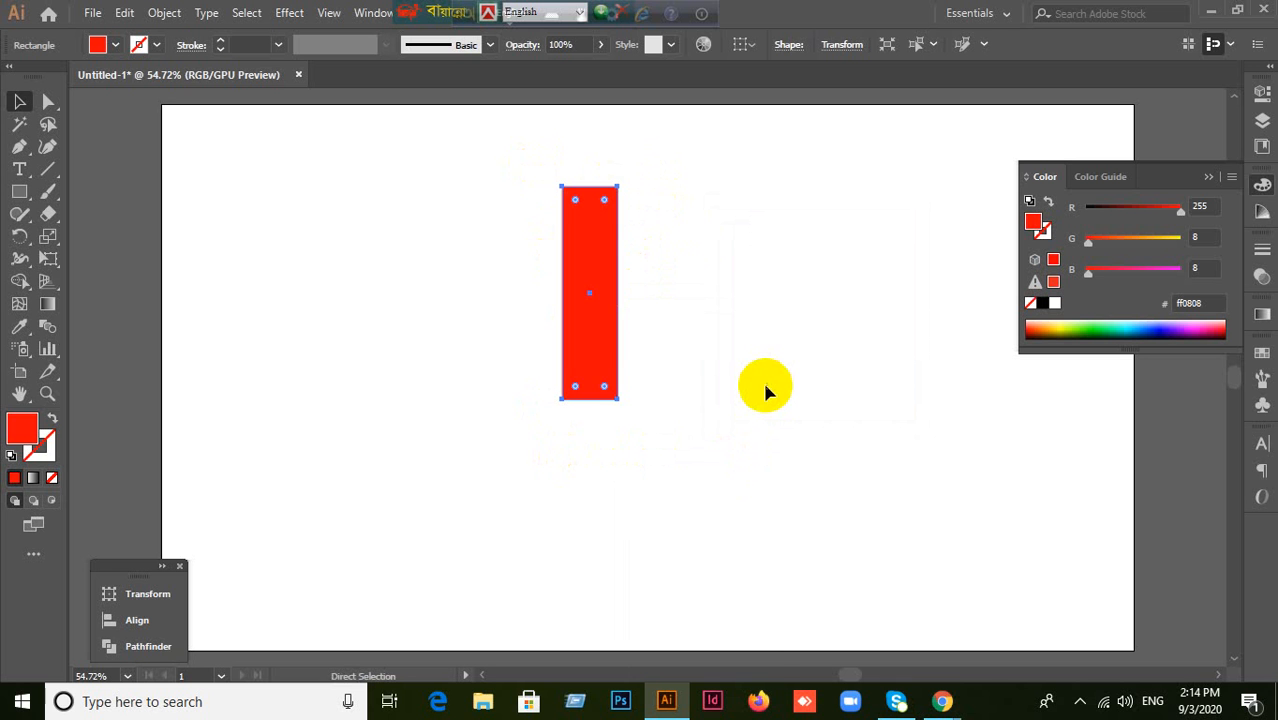
Step: Average the red rectangle's anchor points along the Vertical axis and undo the change
right_click(585, 352)
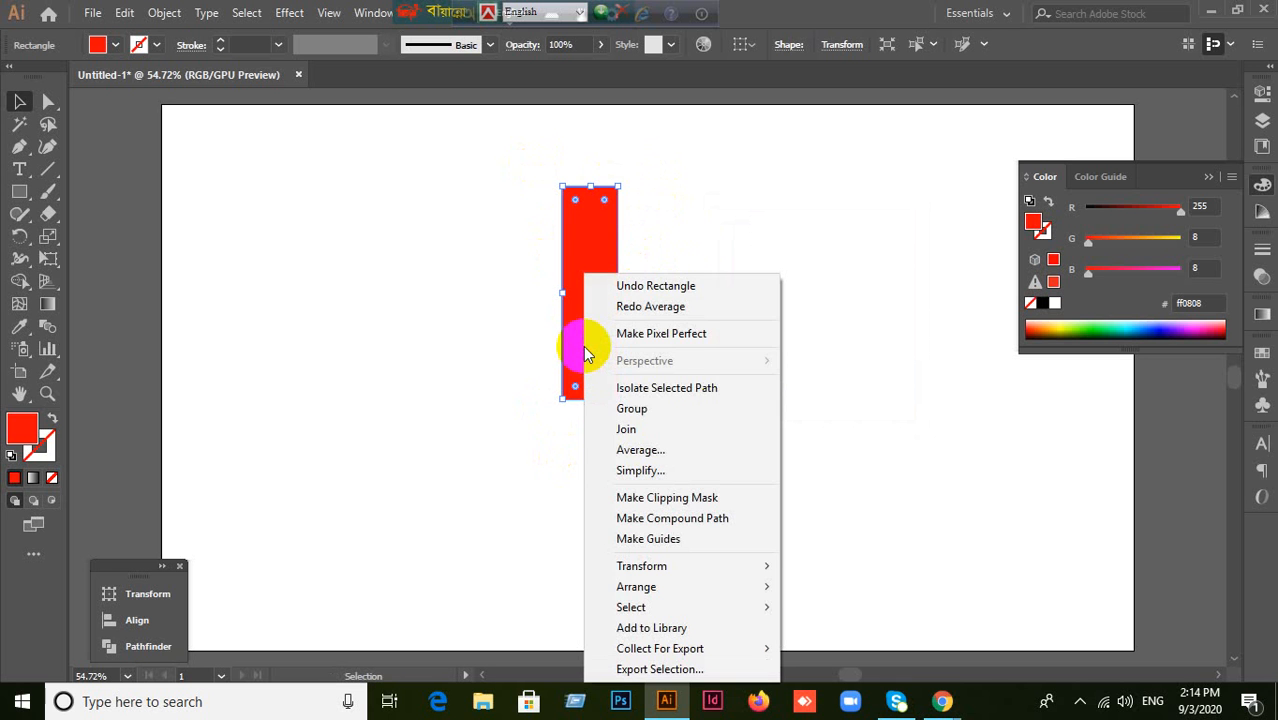
left_click(640, 452)
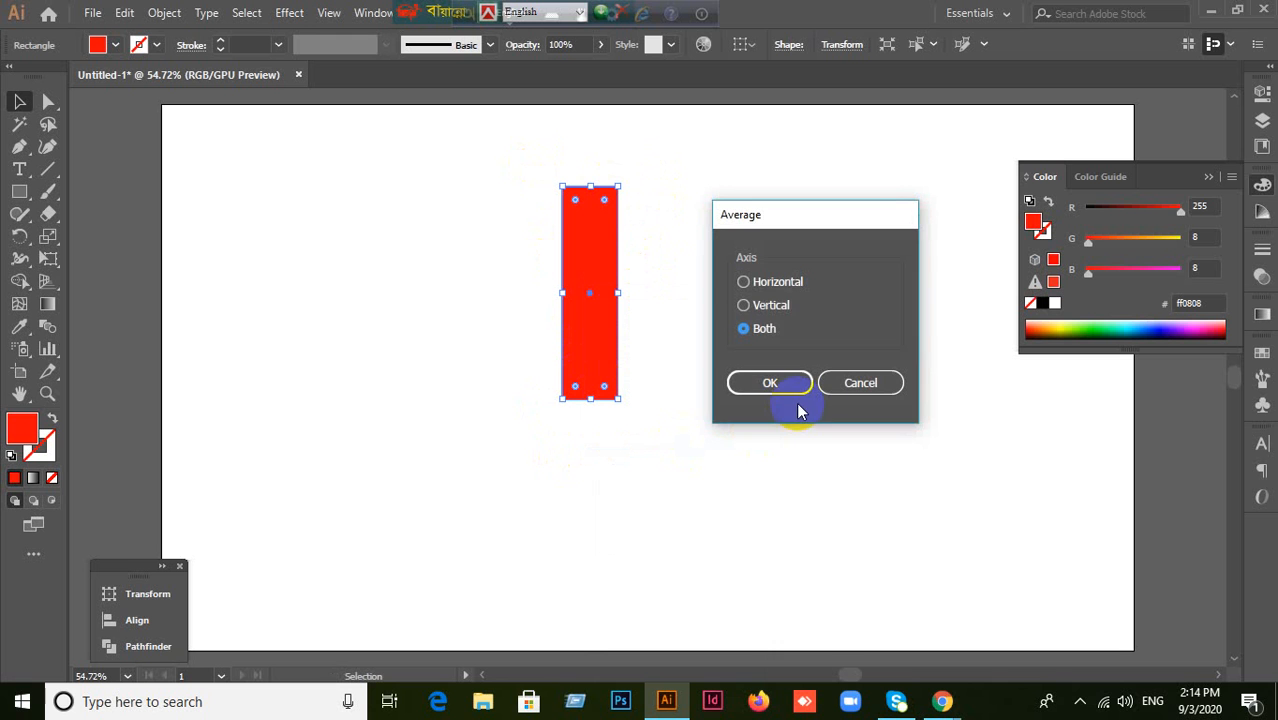
left_click(765, 304)
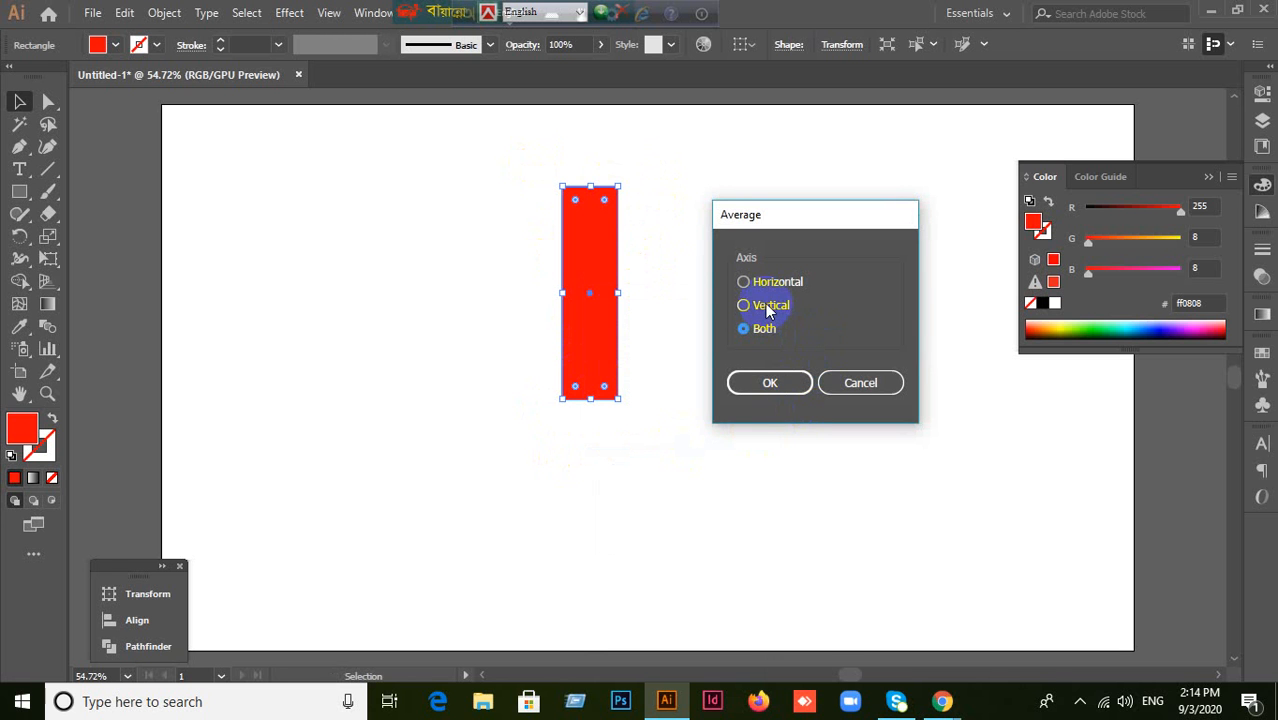
left_click(760, 380)
left_click(768, 384)
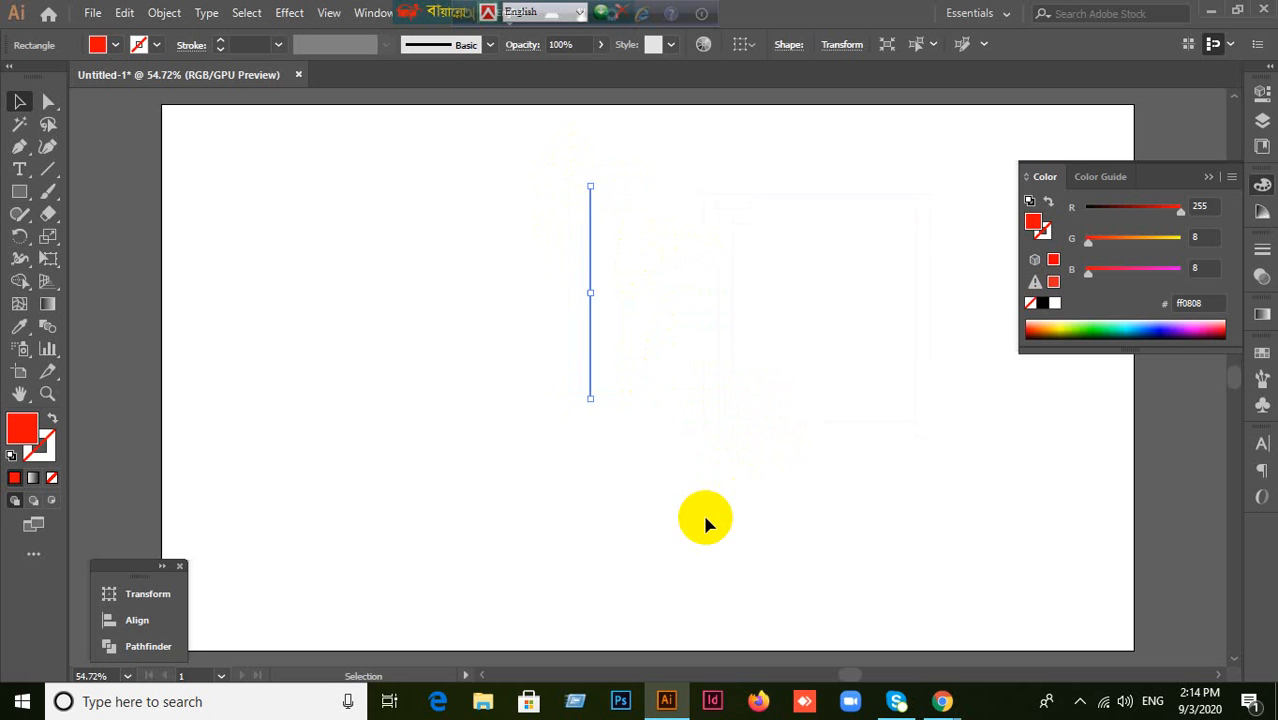
key("ctrl+z")
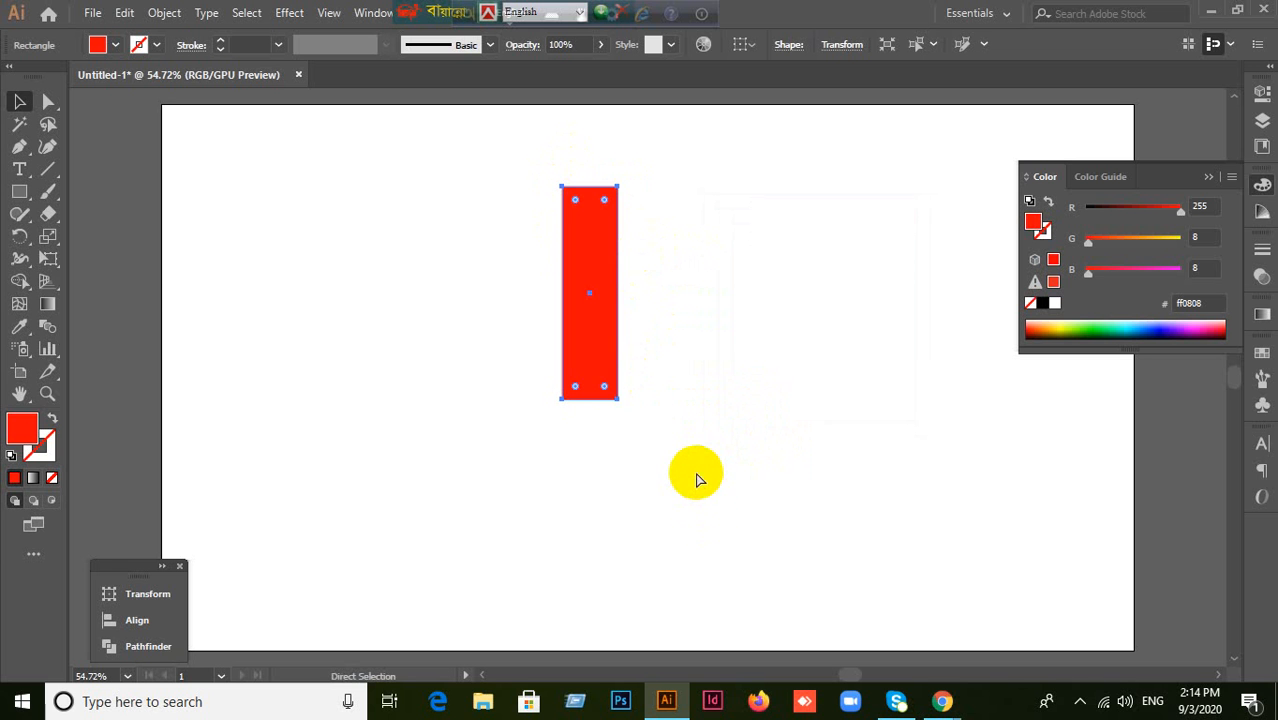
Step: Average the red rectangle's anchor points along Both axes, inspect the collapsed path, and undo the operation
right_click(612, 338)
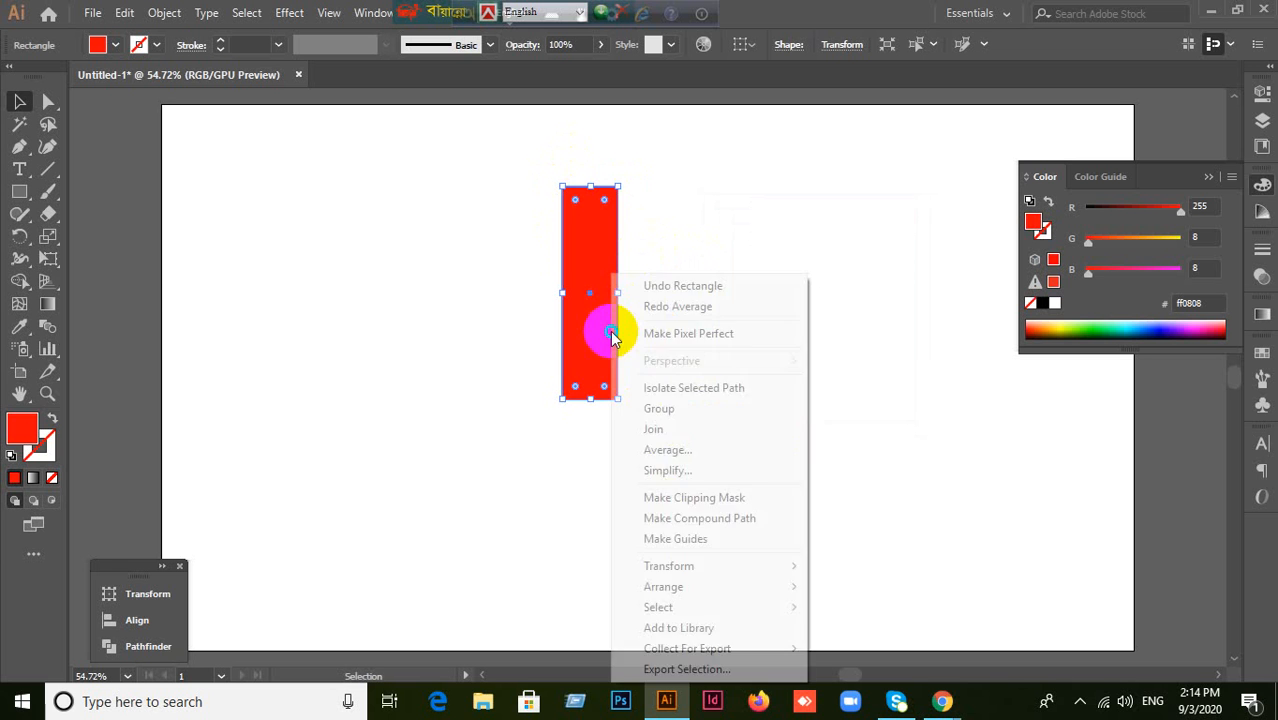
left_click(650, 450)
left_click(595, 212)
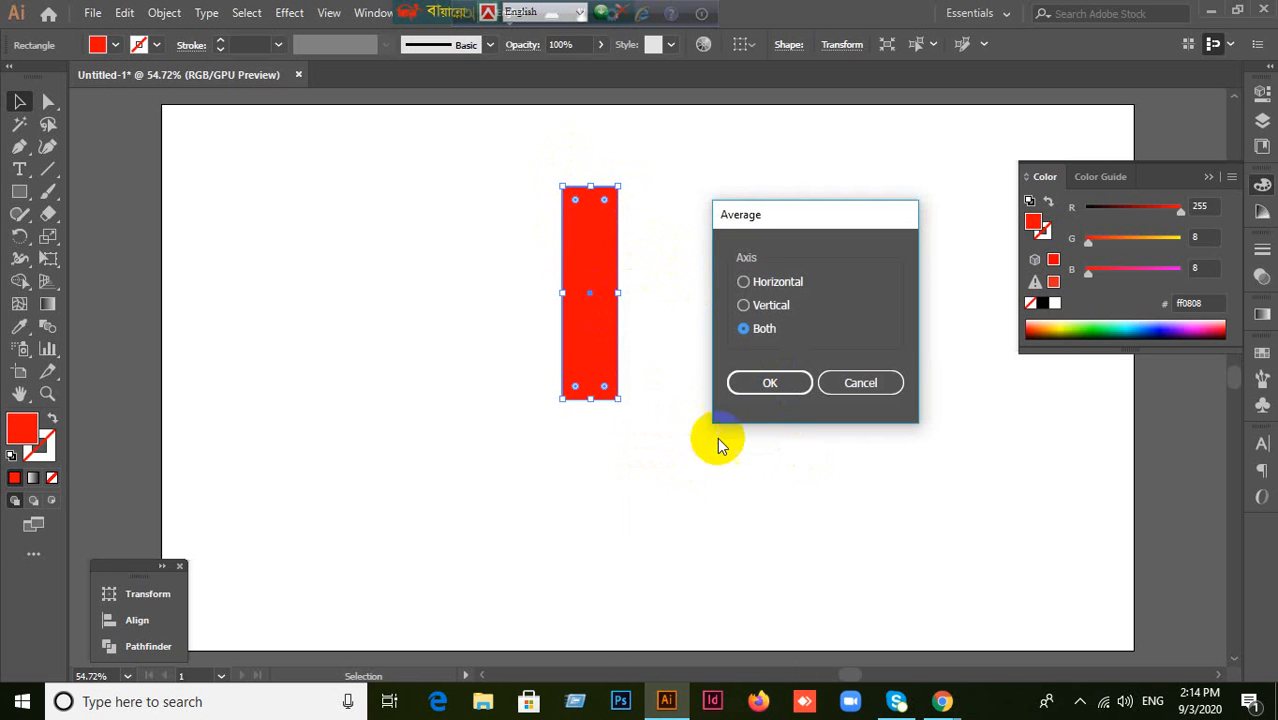
left_click(754, 386)
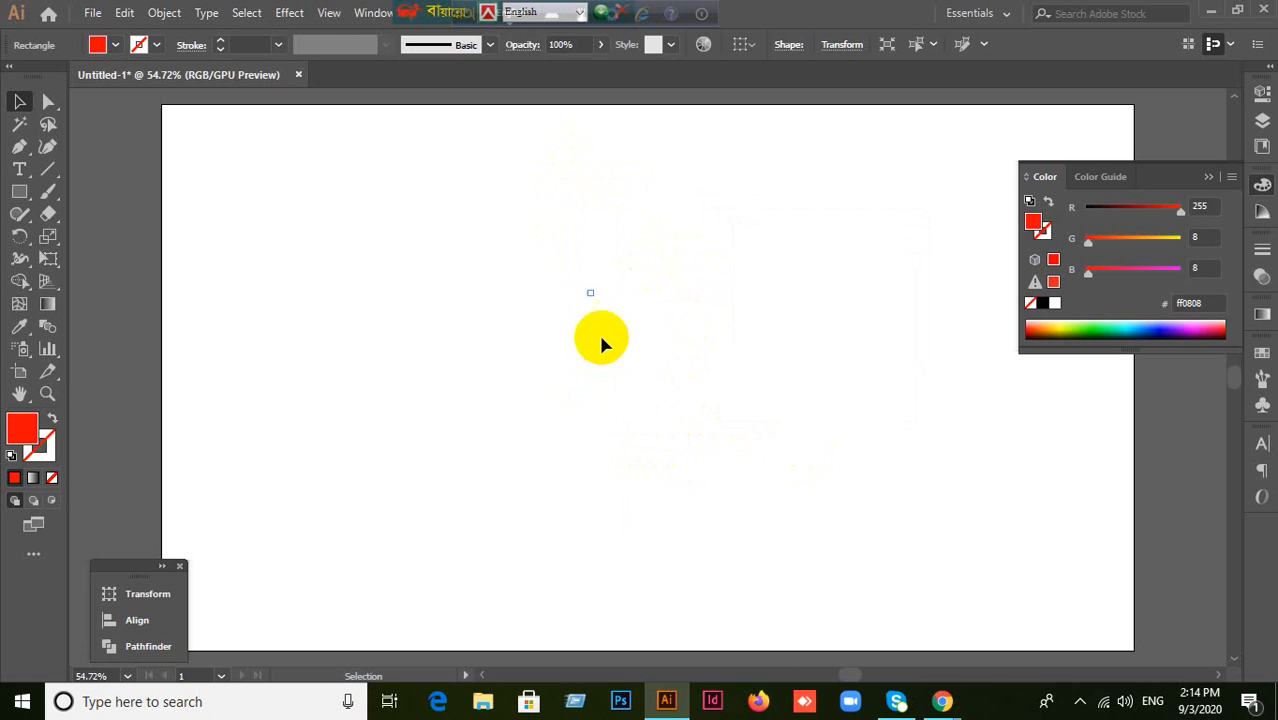
scroll(602, 312, "up", 5)
scroll(602, 310, "down", 5)
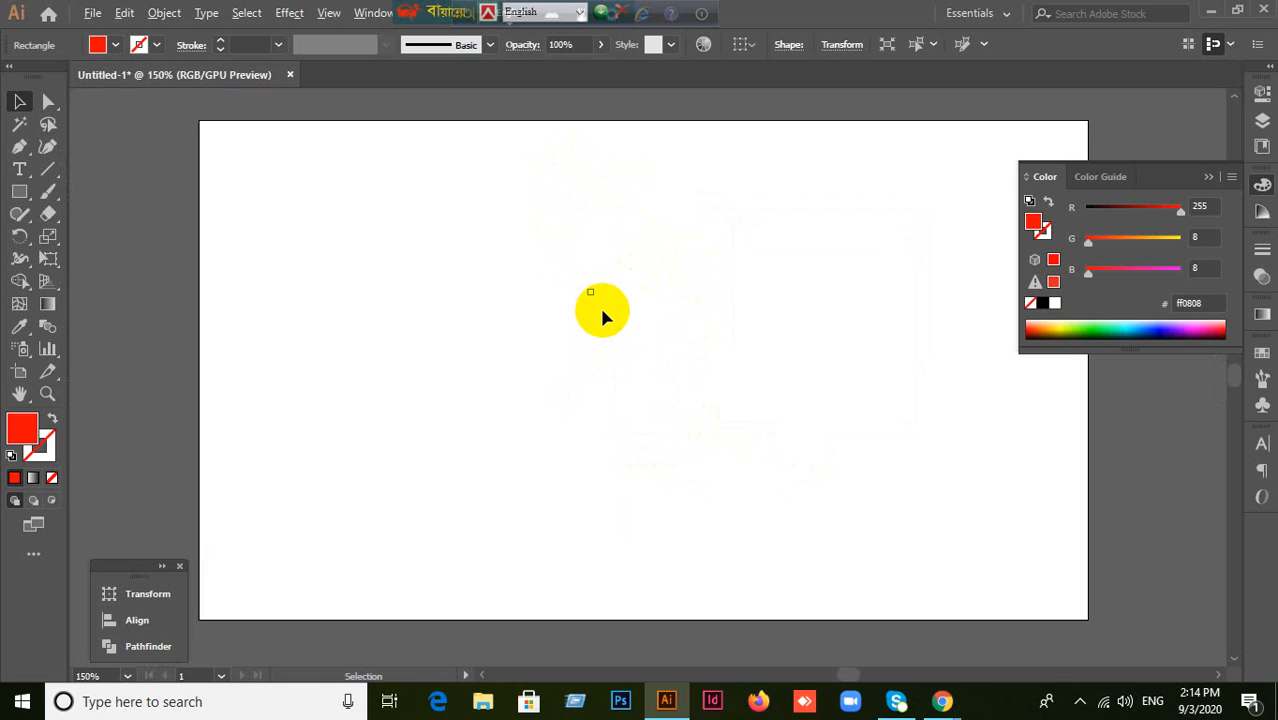
key("ctrl+z")
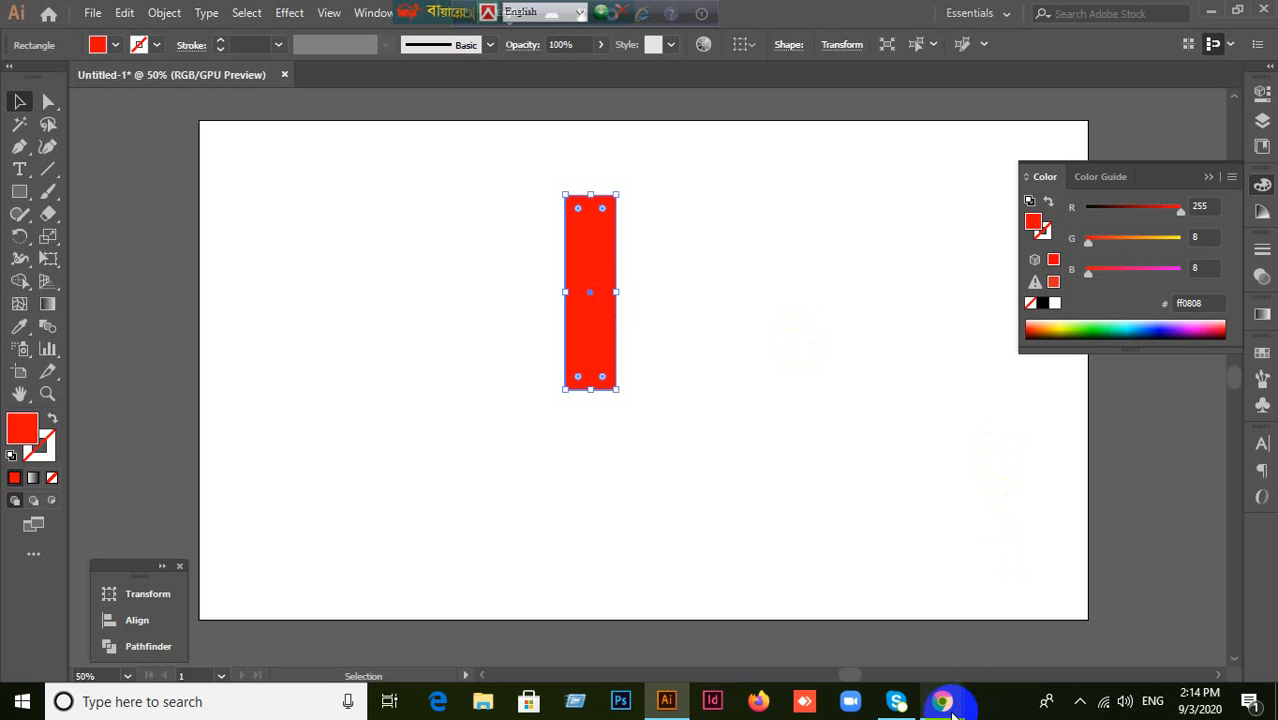
Step: Switch to the Google Meet call in Chrome to check on the meeting and return to Illustrator
mouse_move(942, 700)
left_click(850, 645)
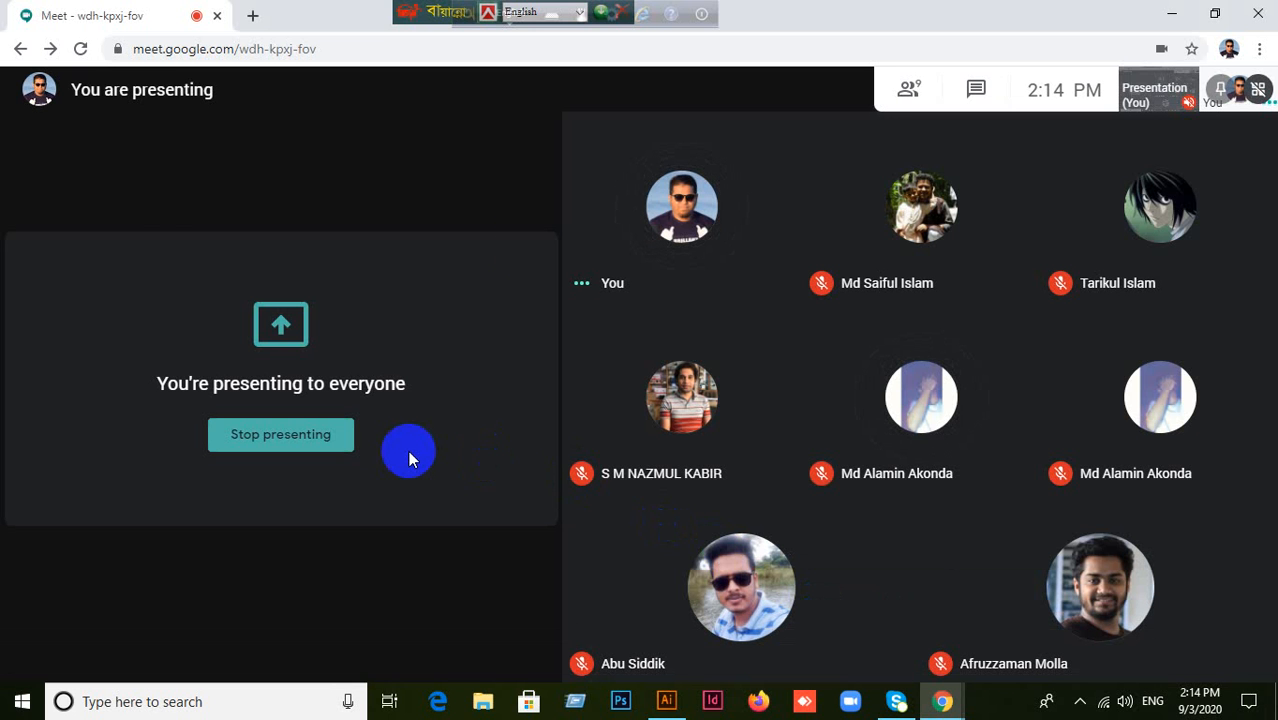
left_click(664, 703)
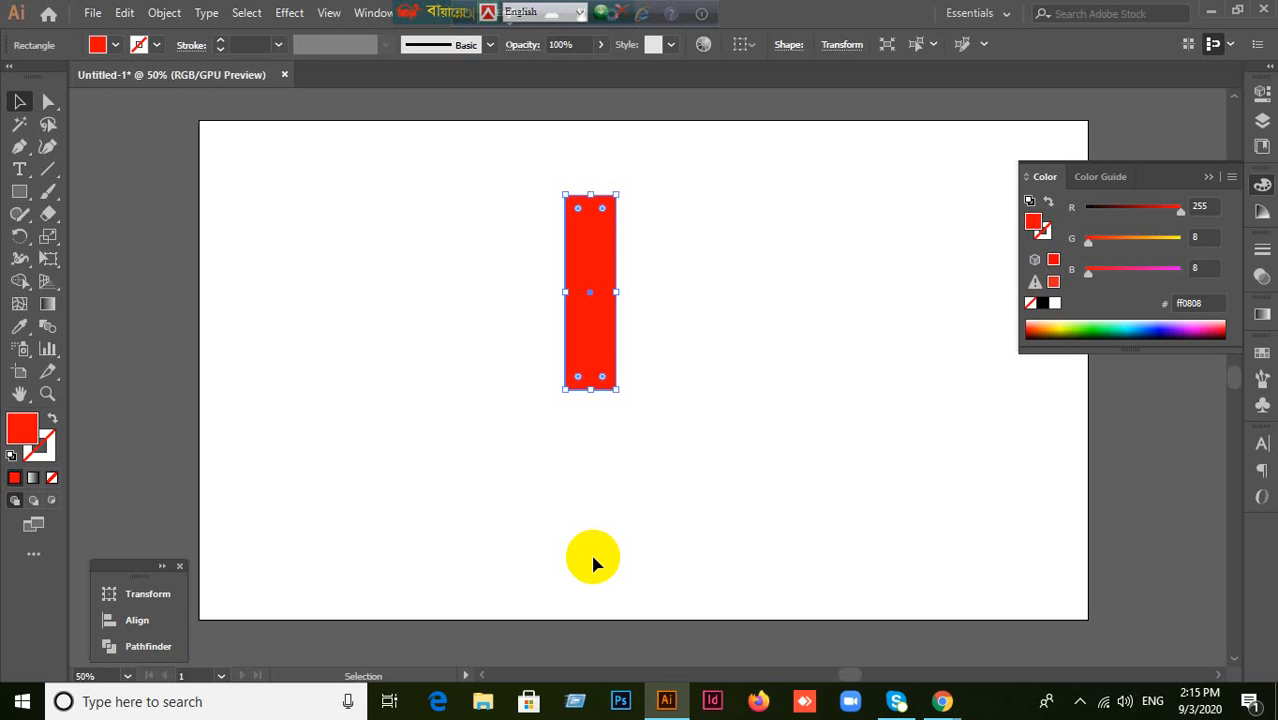
Step: Widen the red rectangle, shrink it slightly, move it toward the artboard's left half, and delete it
left_click(784, 498)
left_click(590, 344)
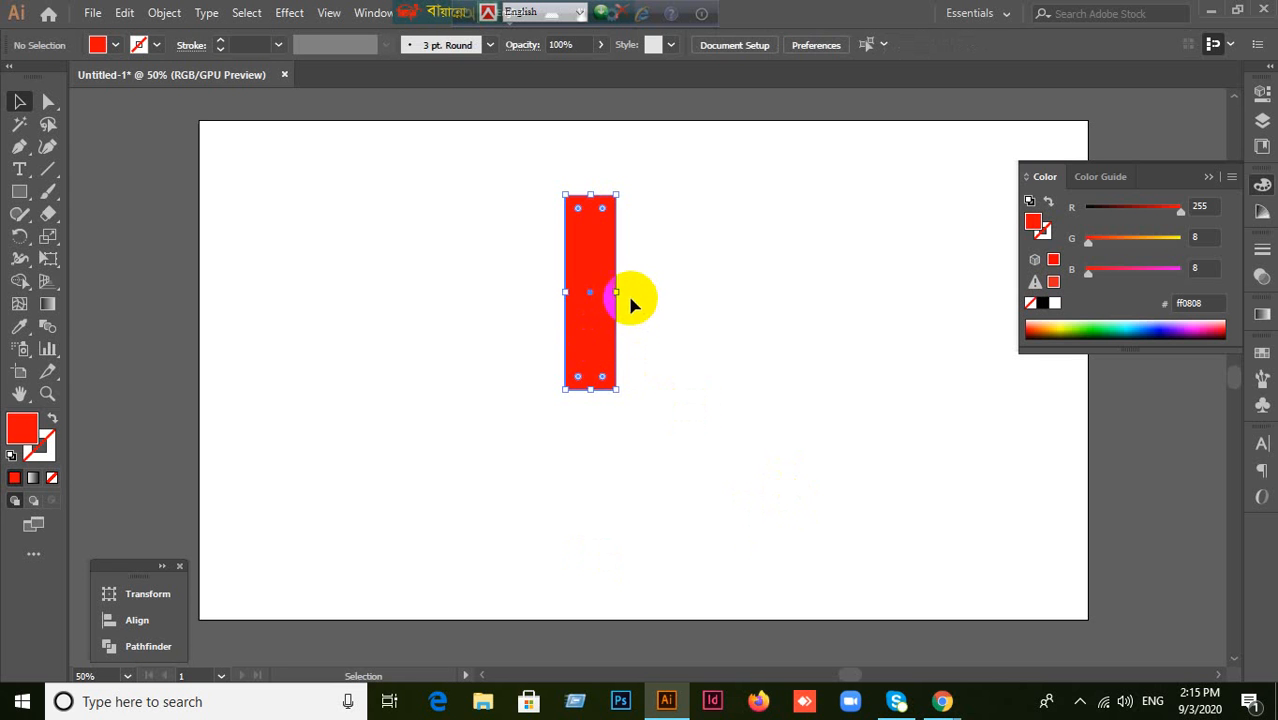
left_click_drag(616, 291, 845, 338)
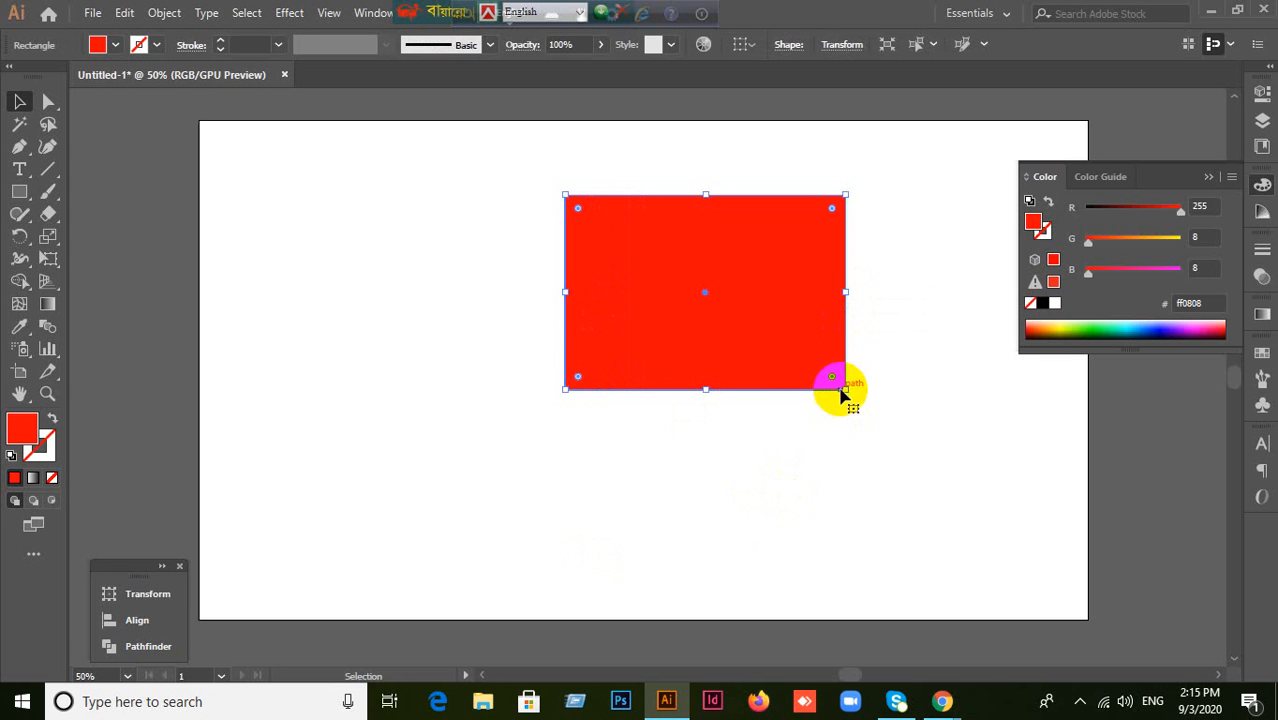
left_click_drag(850, 389, 795, 362)
left_click_drag(647, 331, 468, 355)
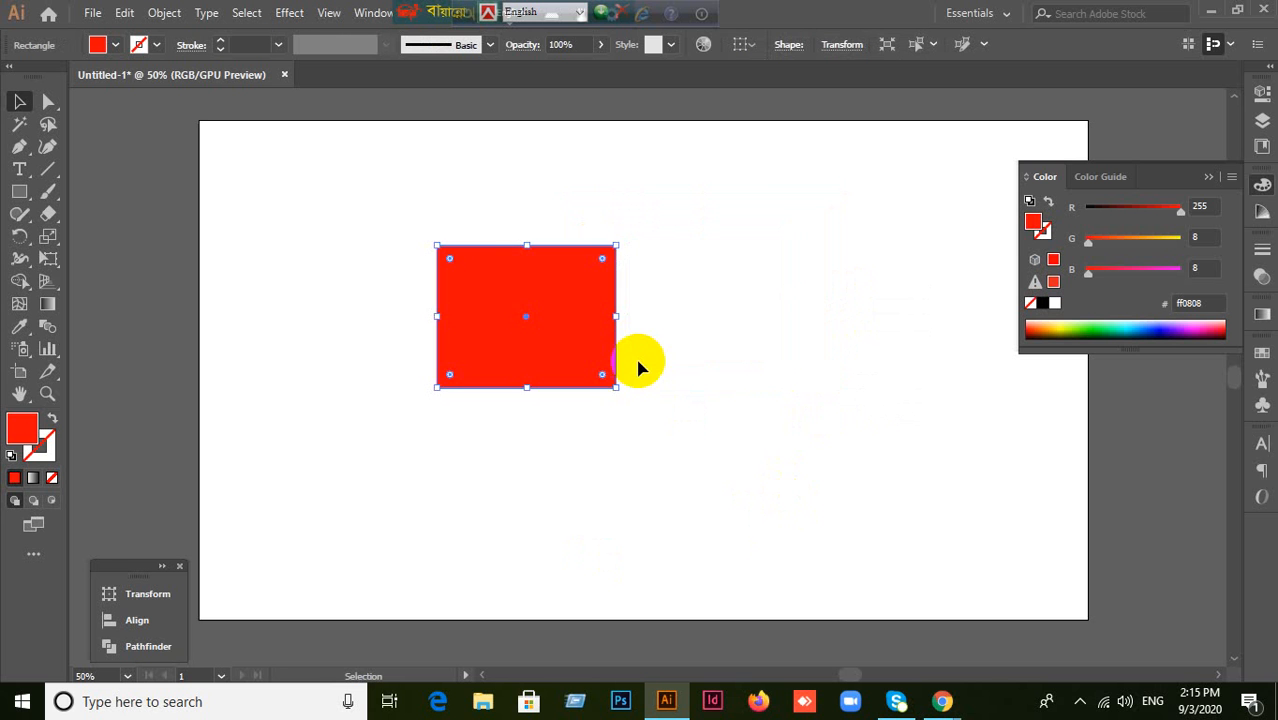
key("Delete")
Step: Draw a large red square with the Rectangle tool and reposition it near the middle of the artboard
left_click(19, 191)
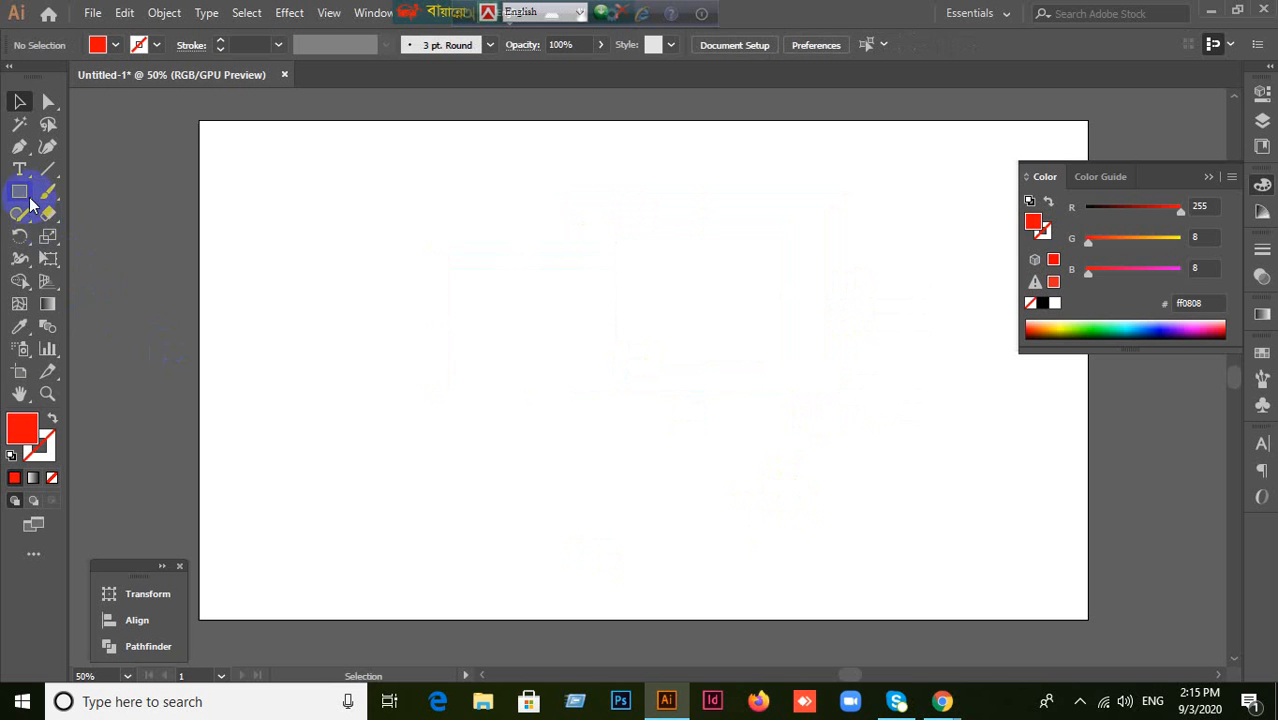
left_click_drag(485, 222, 776, 431)
left_click(19, 101)
left_click_drag(573, 355, 591, 438)
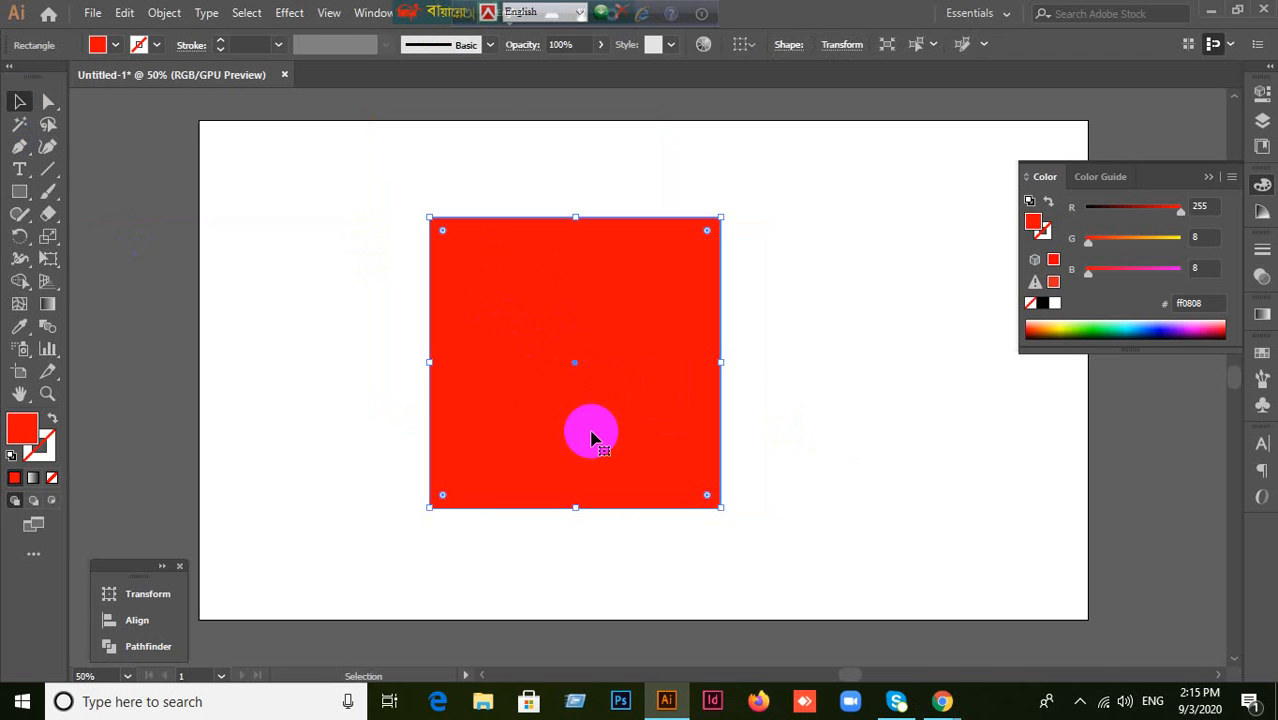
Step: Try stretching the red square into a wide rectangle about its center with the Scale tool, and undo the scaling
left_click(58, 240)
left_click_drag(60, 240, 118, 243)
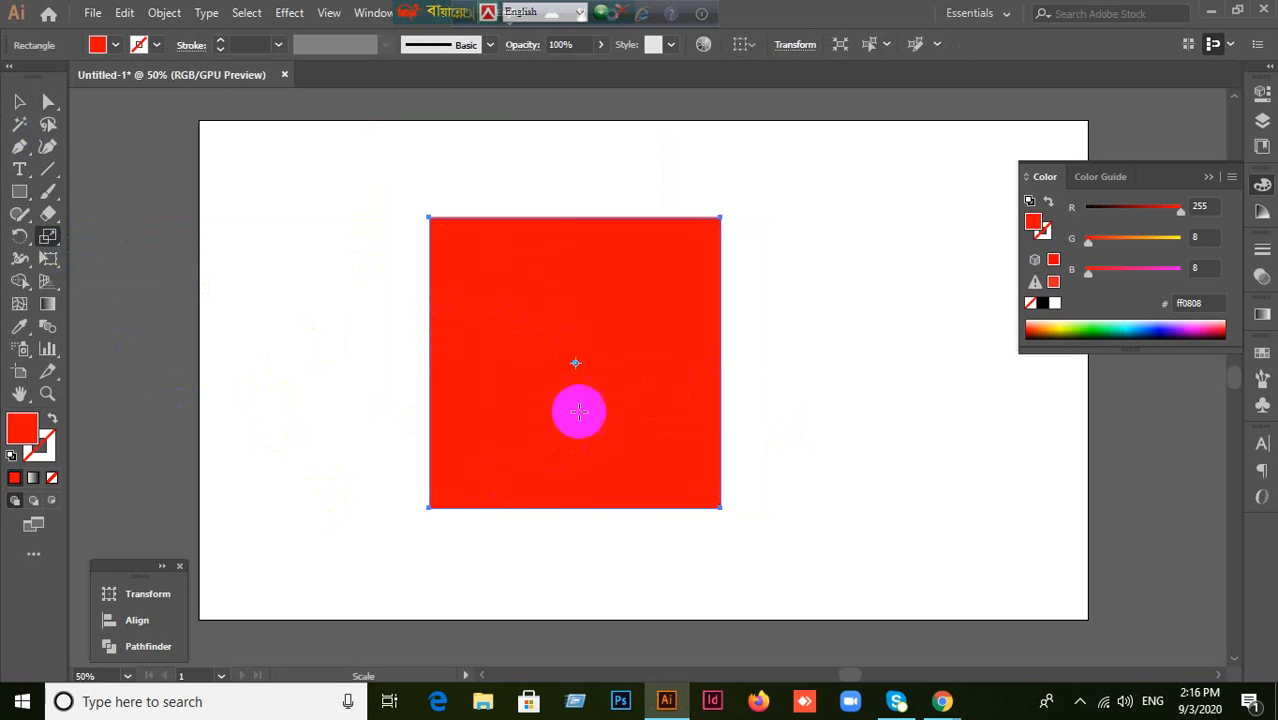
left_click_drag(651, 353, 702, 362)
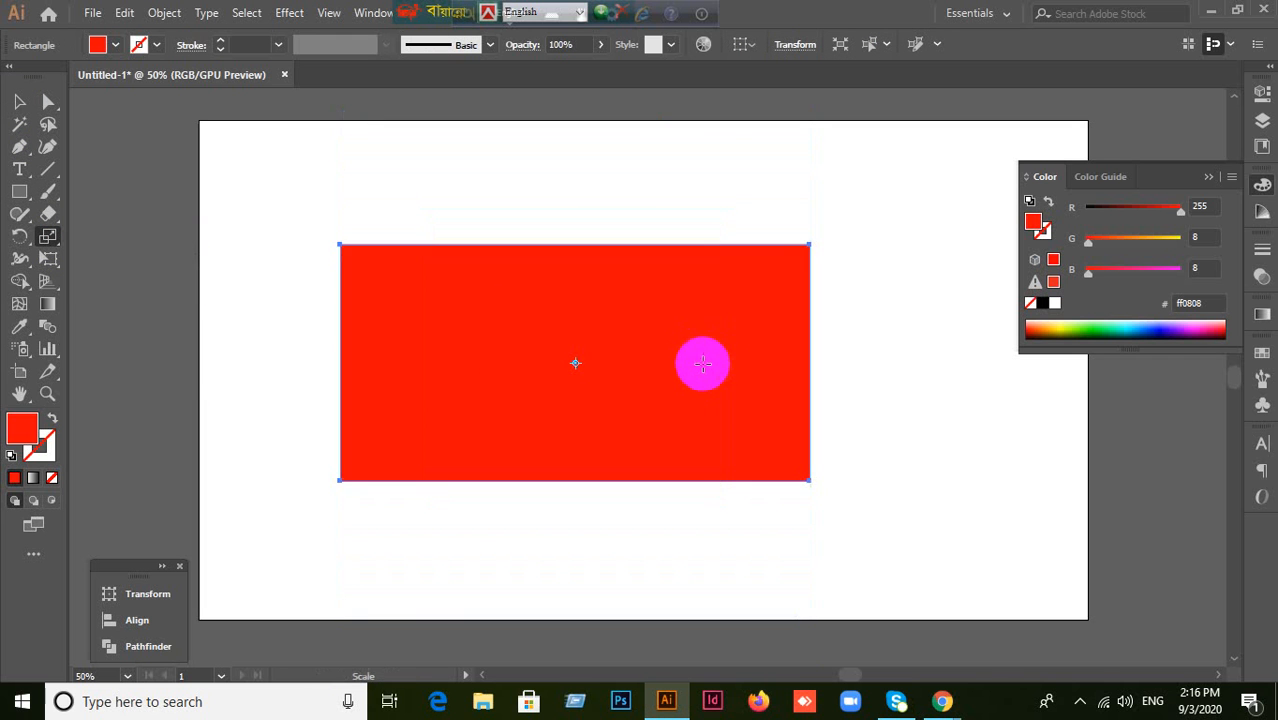
key("ctrl+z")
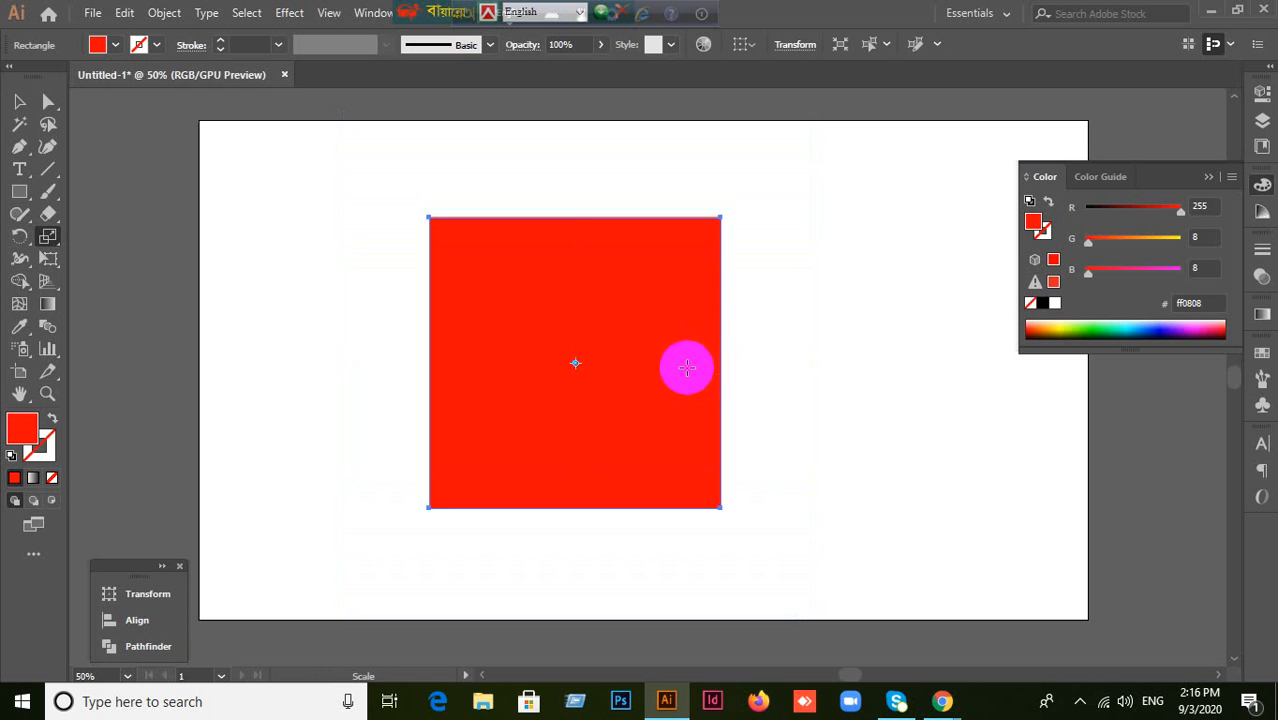
Step: Try freehand scaling of the red square in several directions about its center, and undo each attempt
left_click_drag(679, 365, 717, 373)
key("ctrl+z")
left_click_drag(680, 427, 655, 284)
key("ctrl+z")
key("ctrl+z")
left_click_drag(670, 357, 725, 362)
key("ctrl+z")
left_click_drag(693, 408, 702, 348)
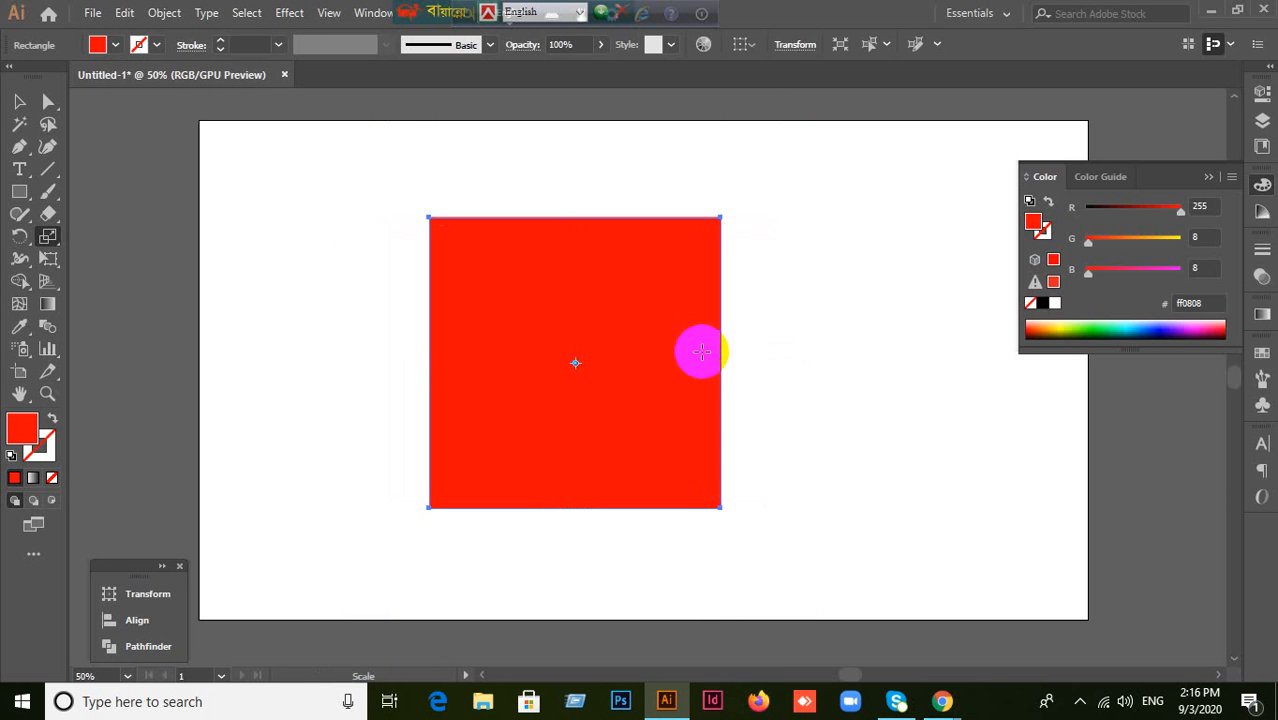
left_click_drag(639, 342, 689, 301)
key("ctrl+z")
key("ctrl+z")
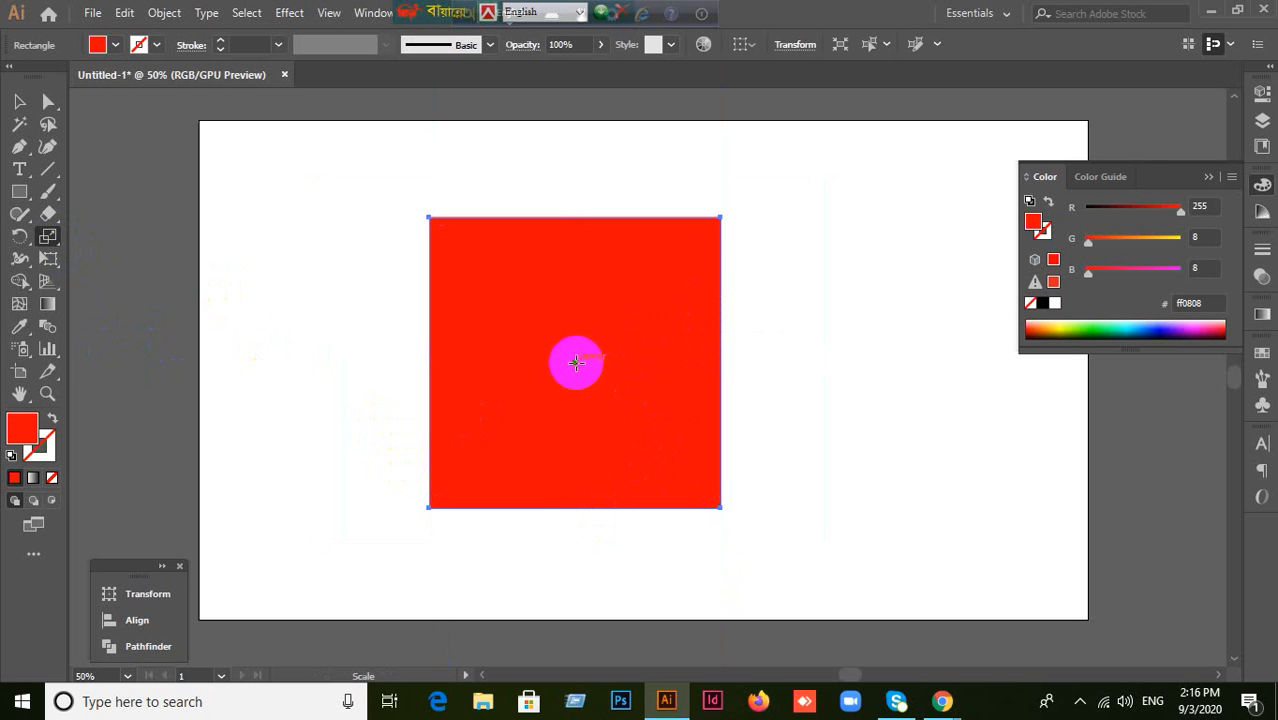
Step: Open the numeric Scale options for the square's center point and cancel without changes
left_click(575, 365, "alt")
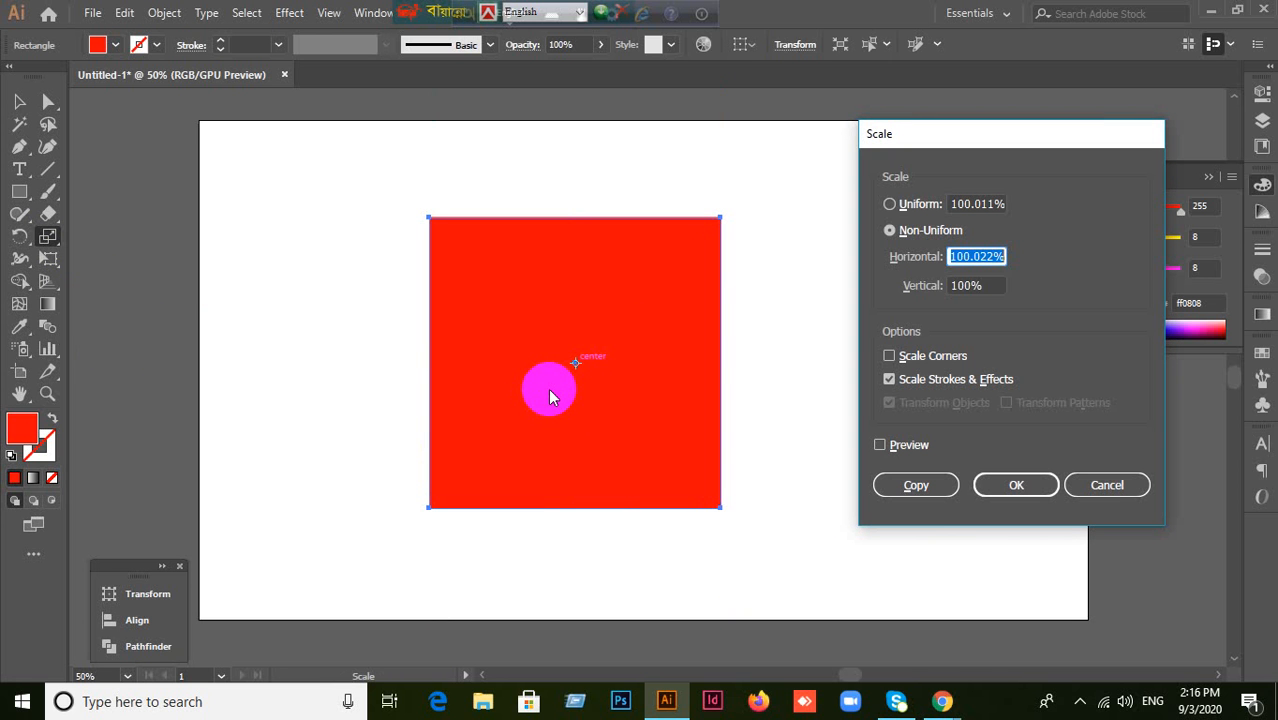
left_click(1107, 485)
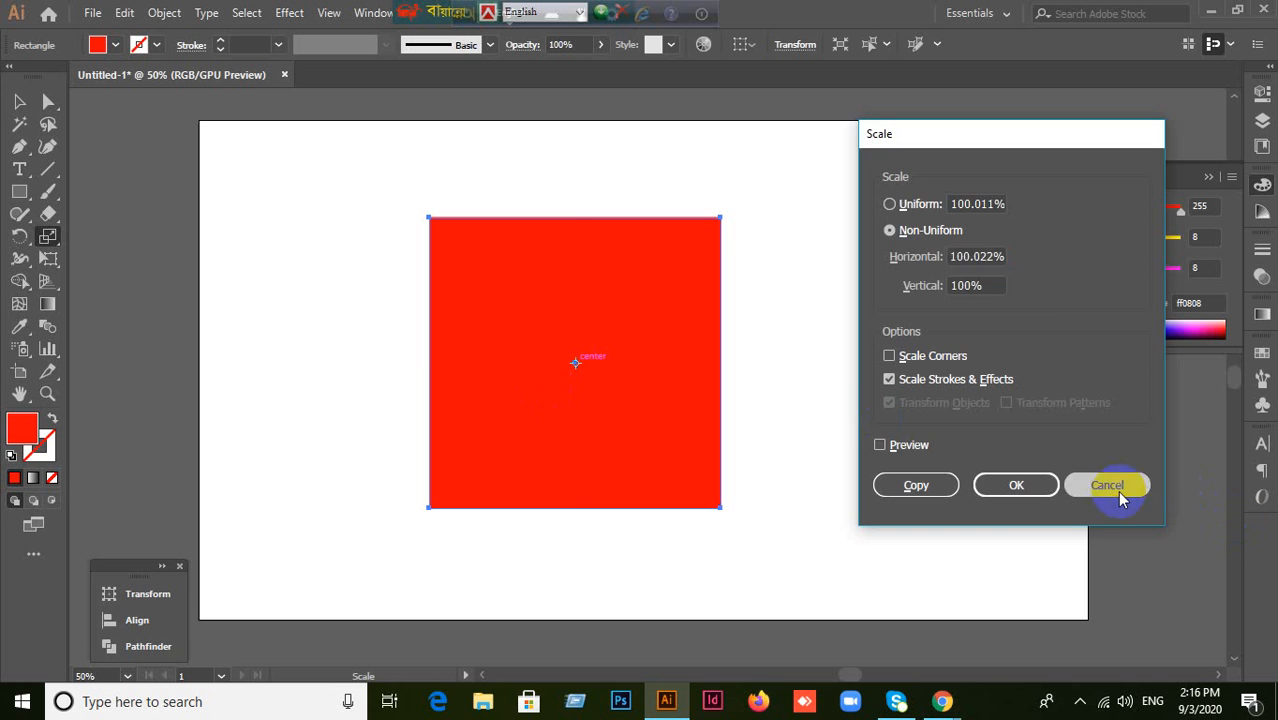
Step: Show the rulers and keep their measurement unit on Pixels
key("ctrl+r")
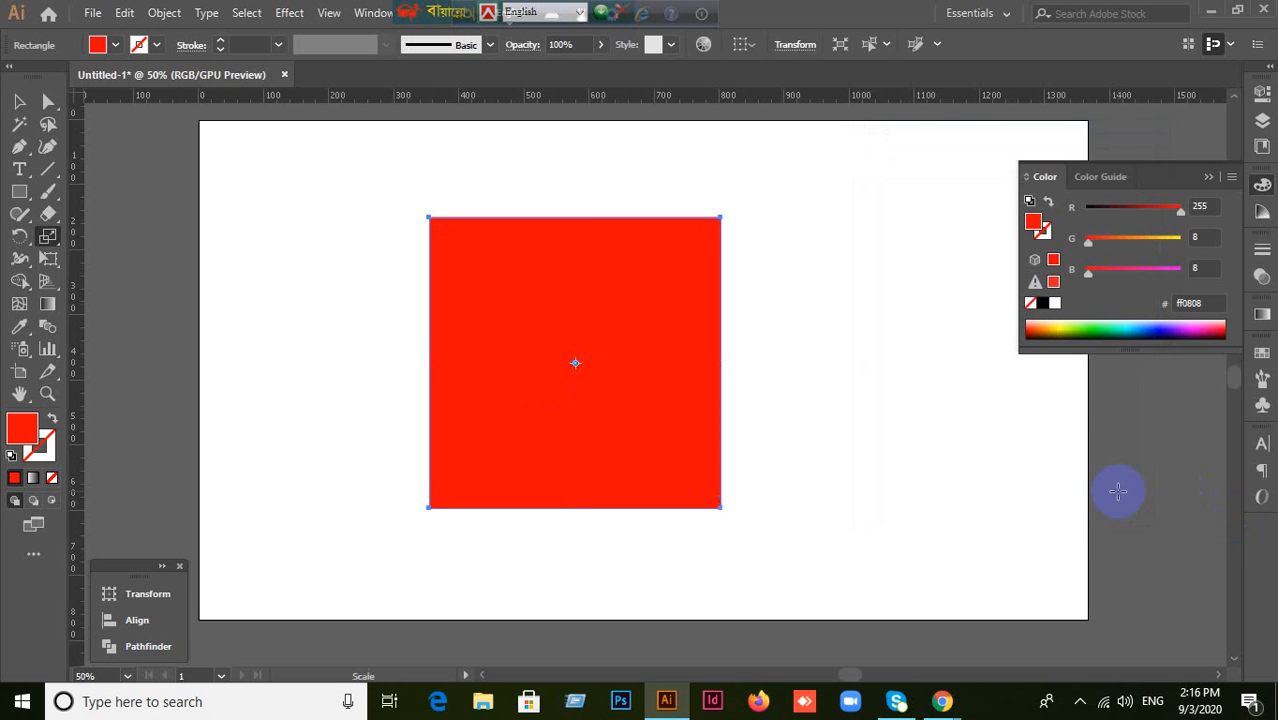
right_click(543, 106)
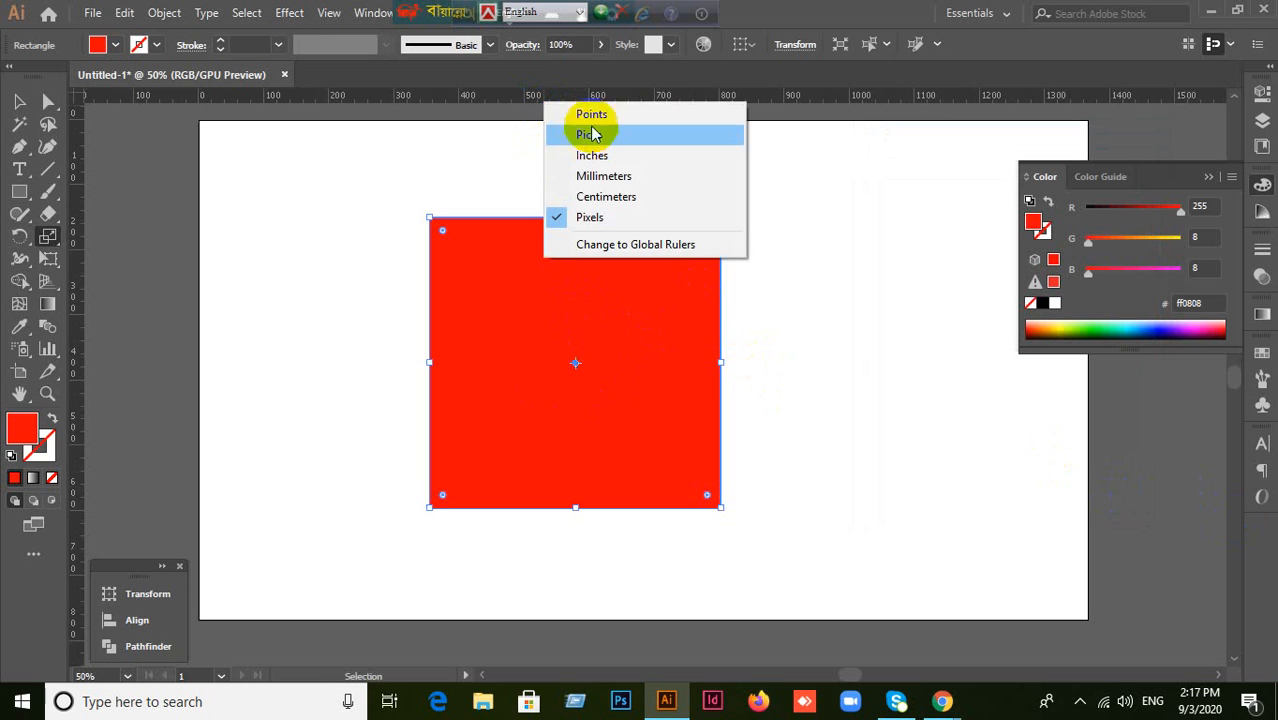
left_click(820, 106)
right_click(531, 106)
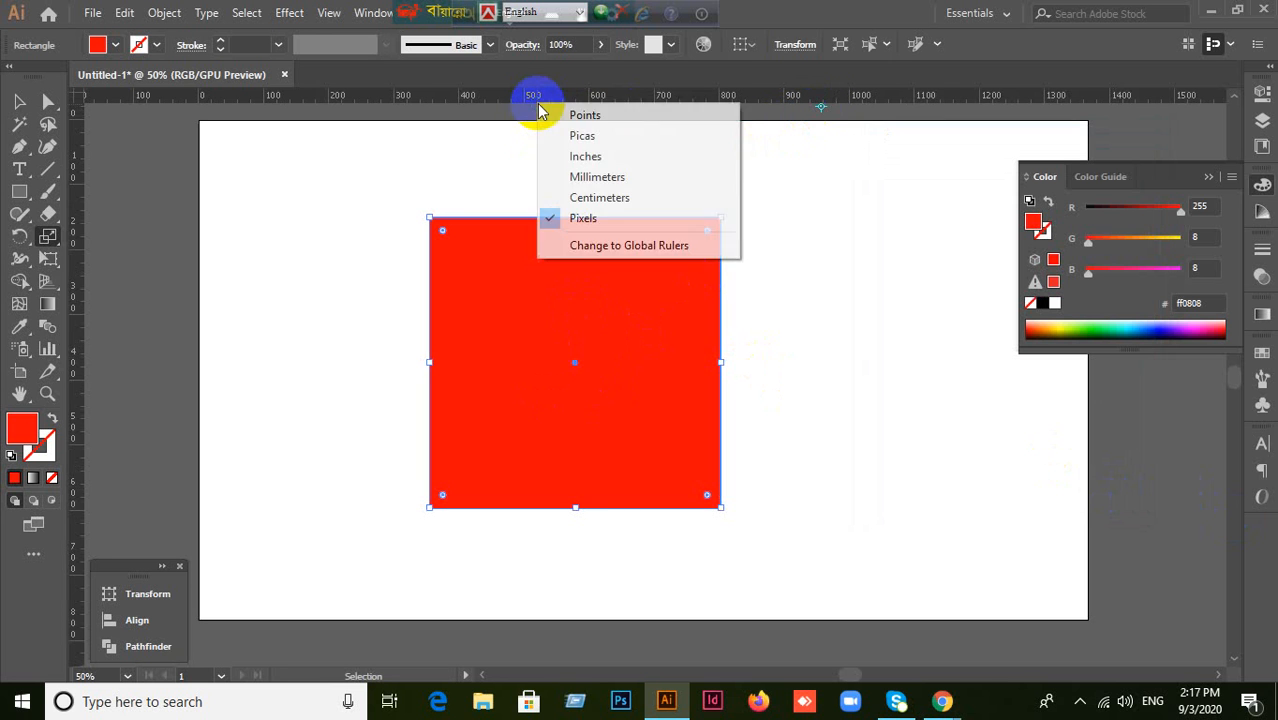
left_click(575, 218)
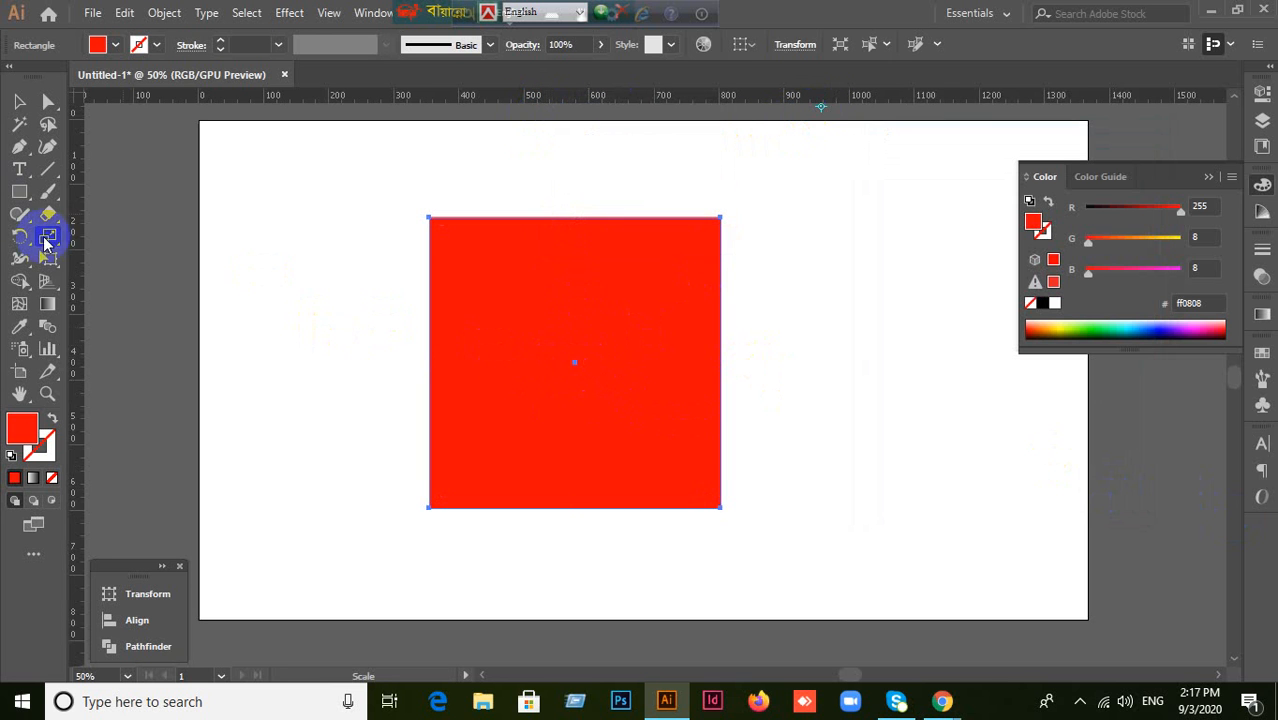
Step: Apply a 100% uniform scale to the red square about its center
left_click_drag(47, 237, 122, 238)
left_click(575, 362)
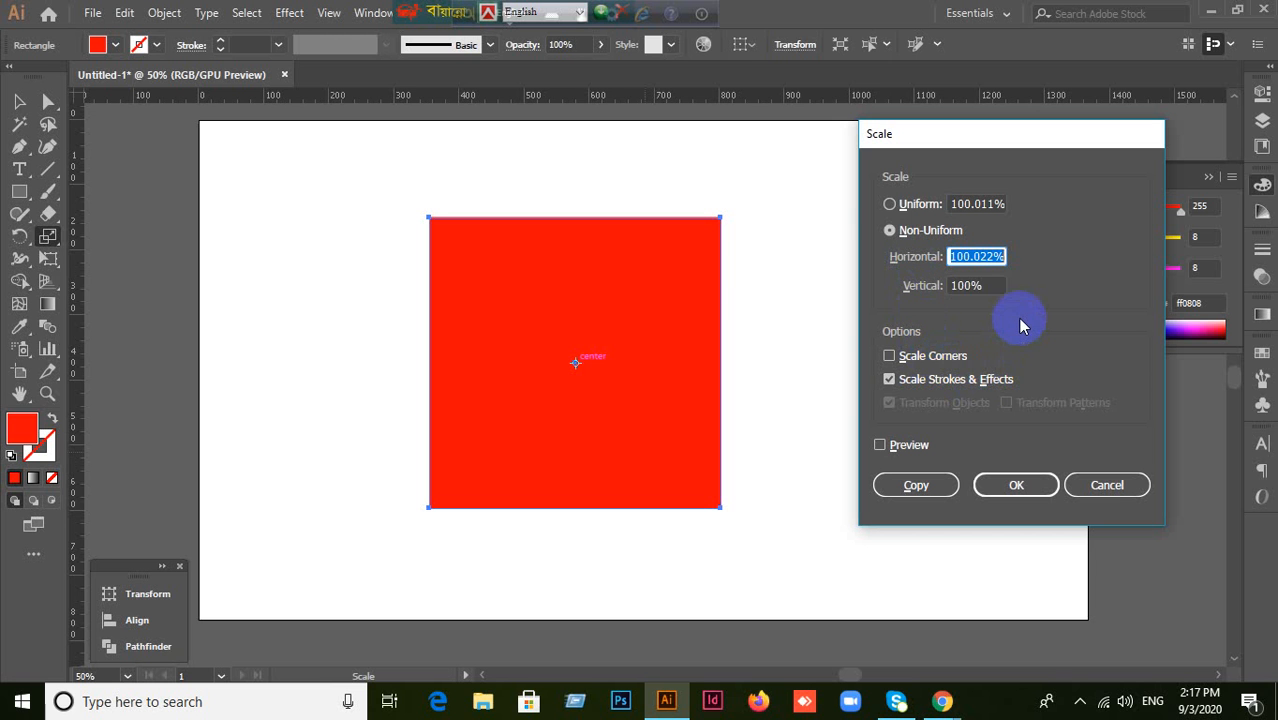
left_click(909, 206)
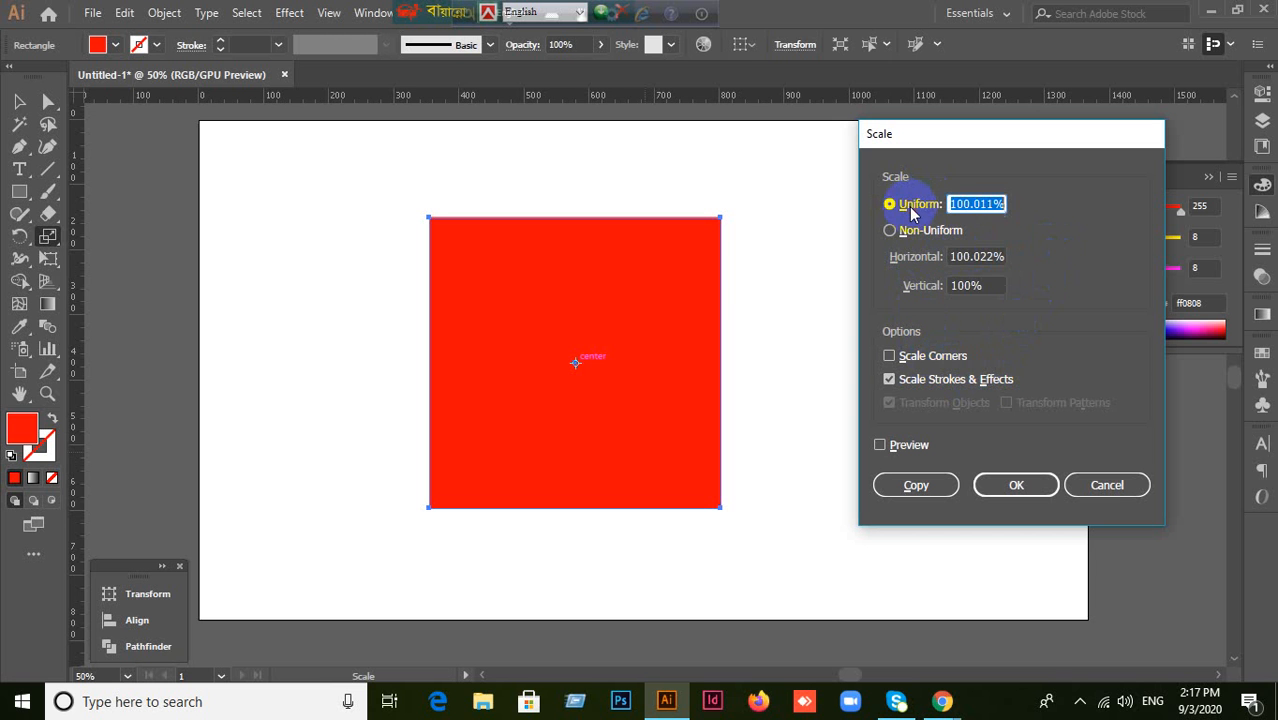
type("100")
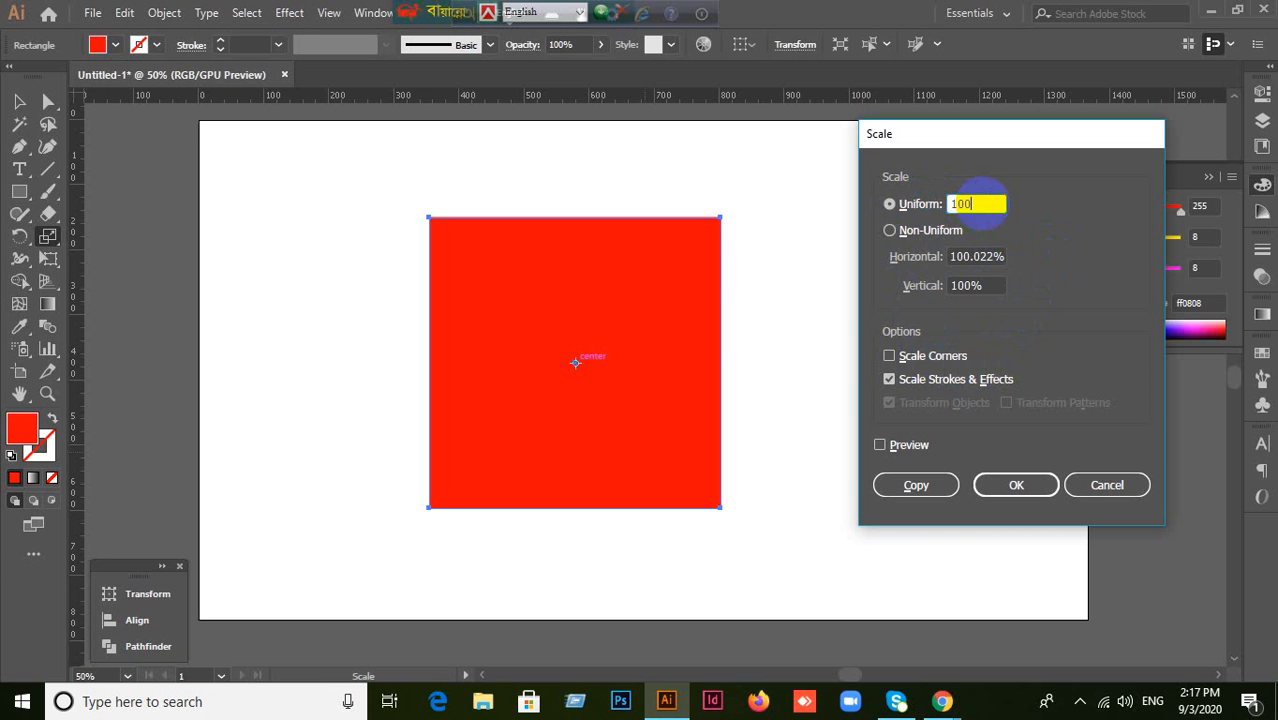
left_click(1016, 485)
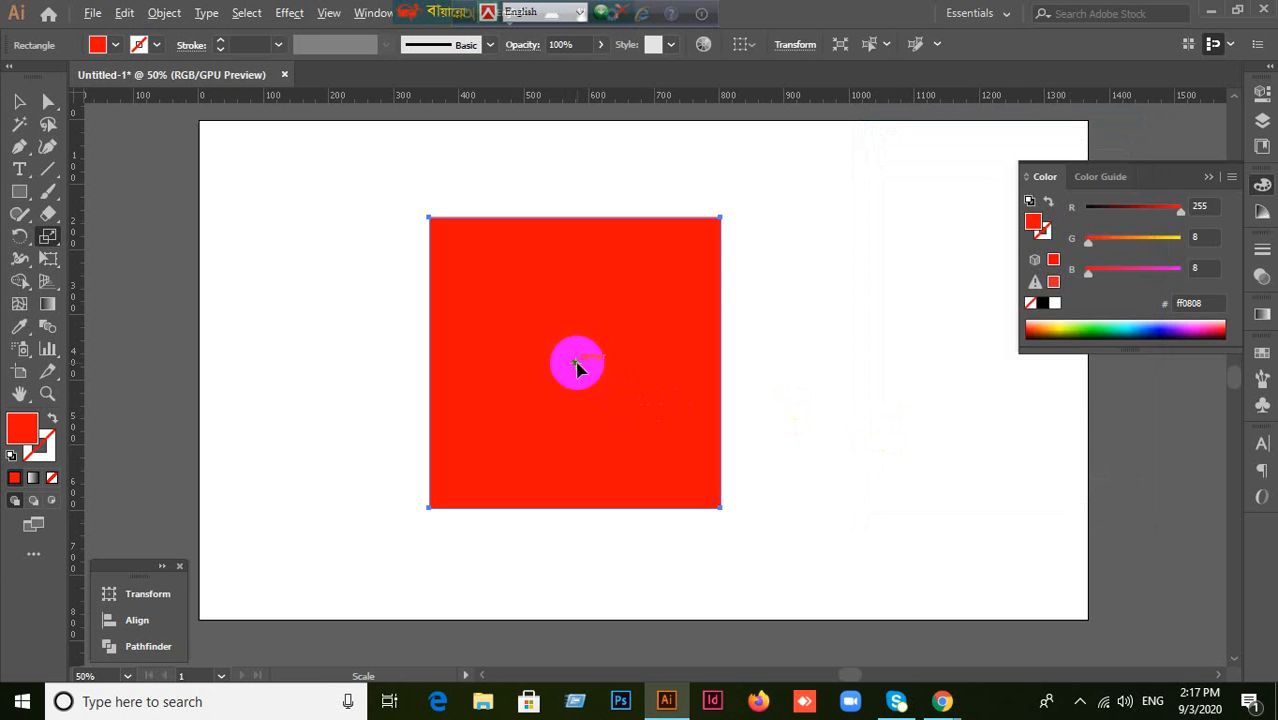
Step: Preview a 120% uniform scale about the square's center, and apply 80% instead
left_click(577, 366, "alt")
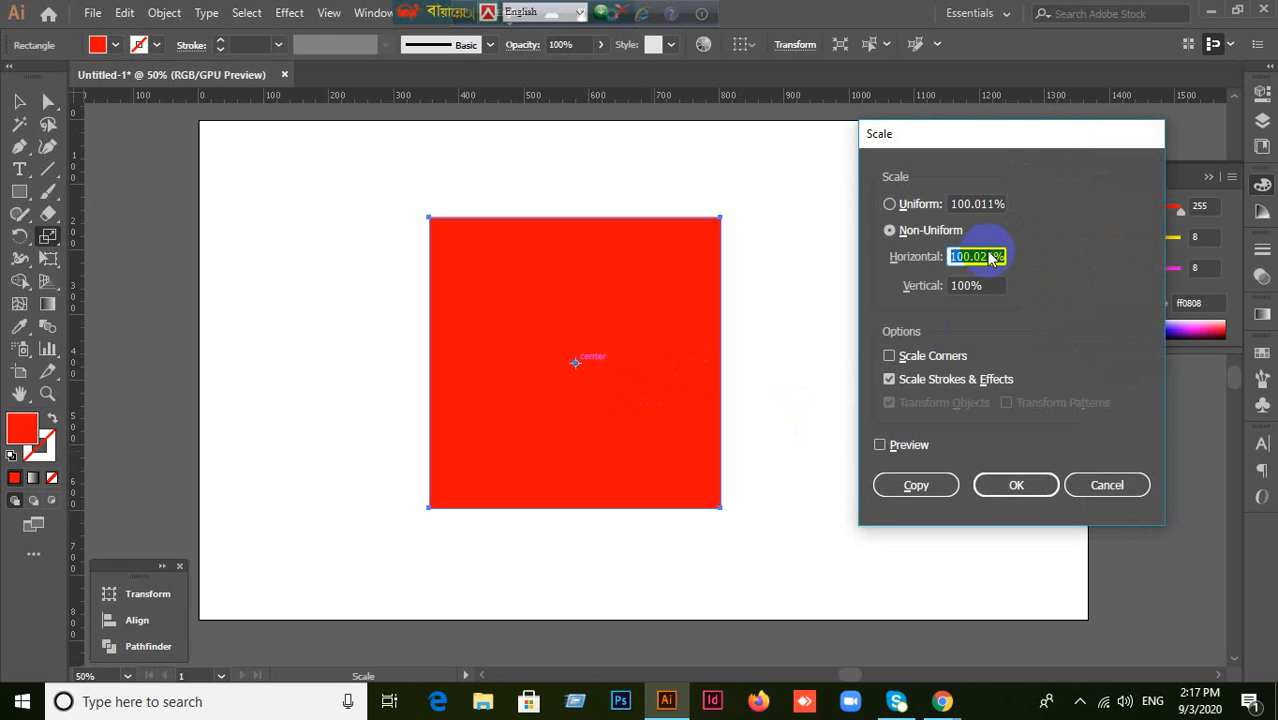
left_click(889, 204)
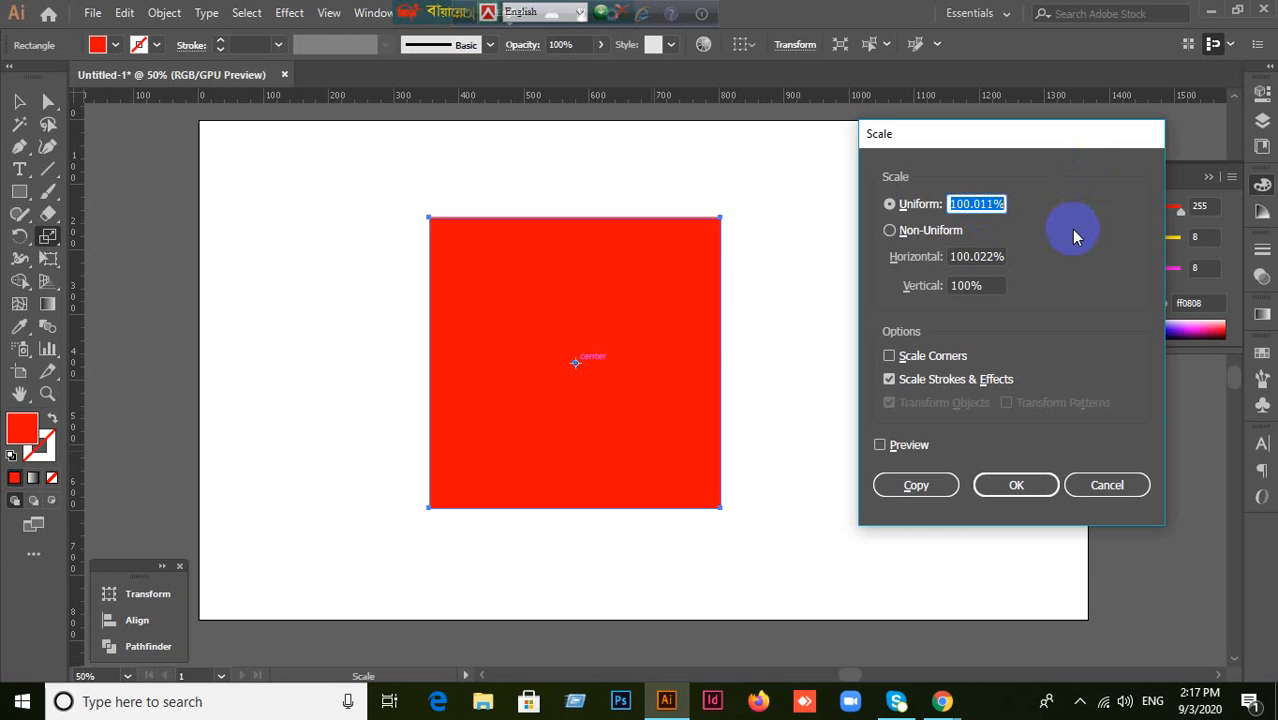
type("120")
left_click(909, 448)
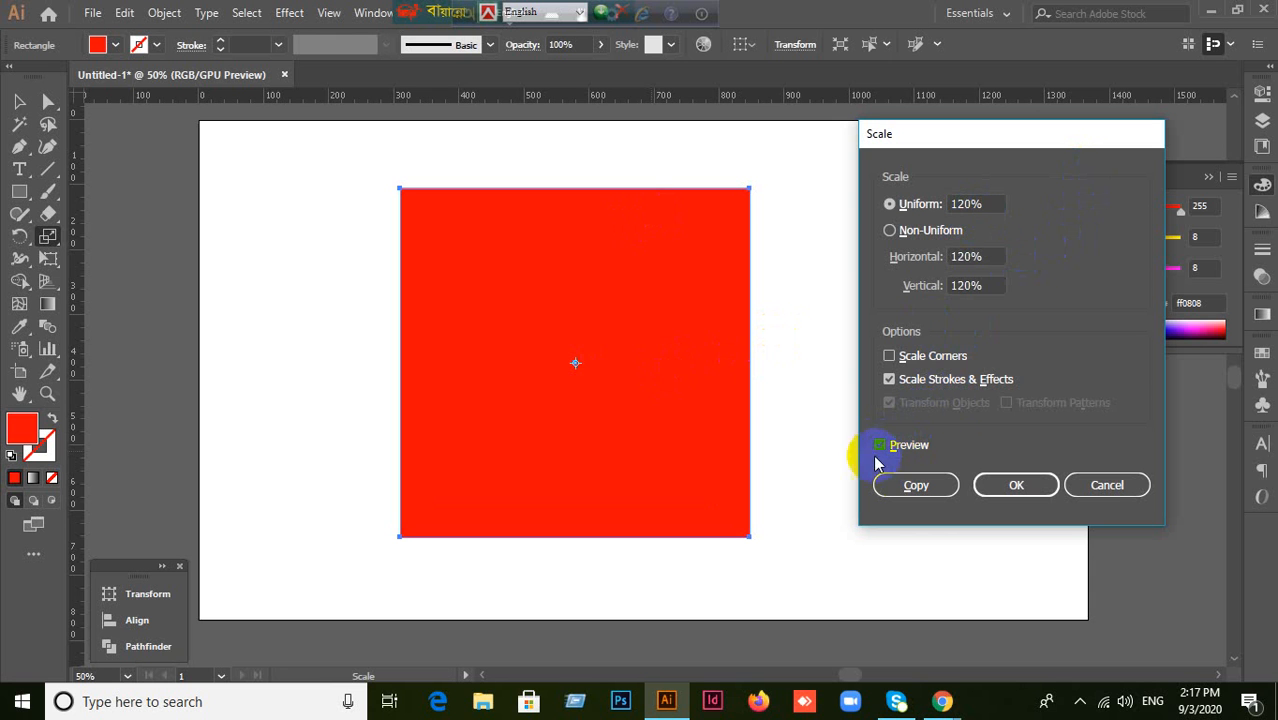
left_click(987, 200)
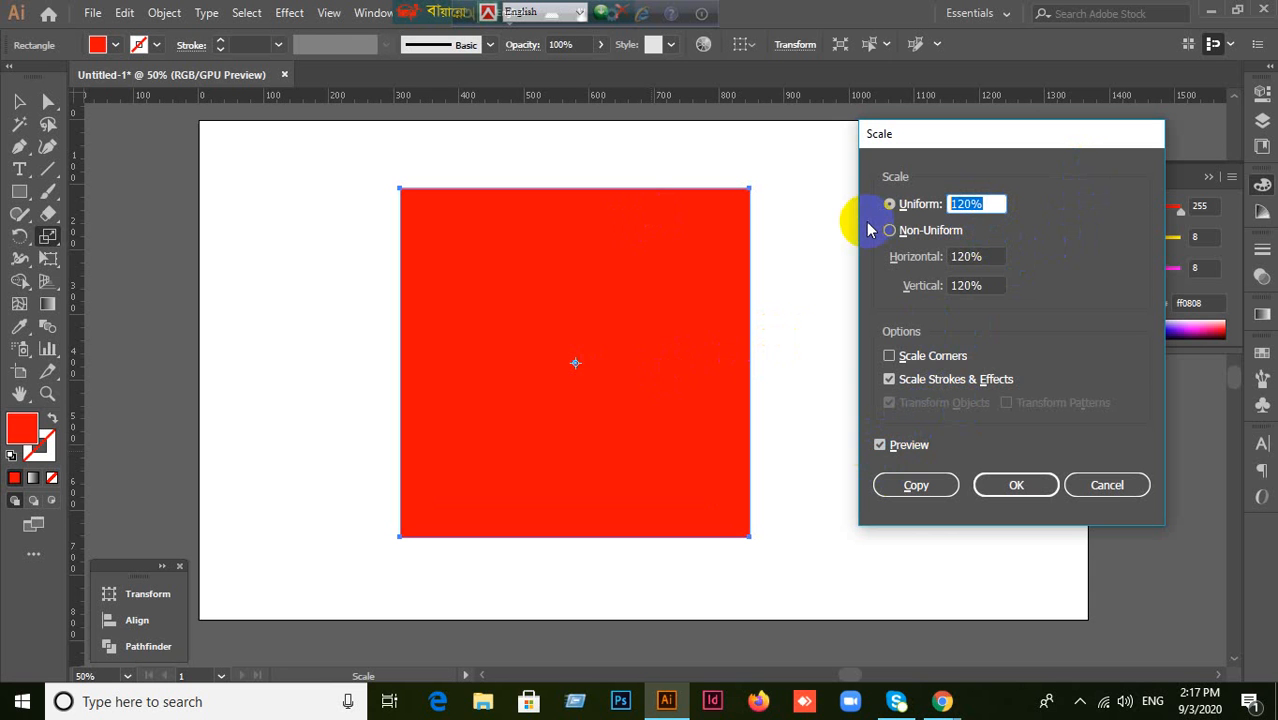
type("80")
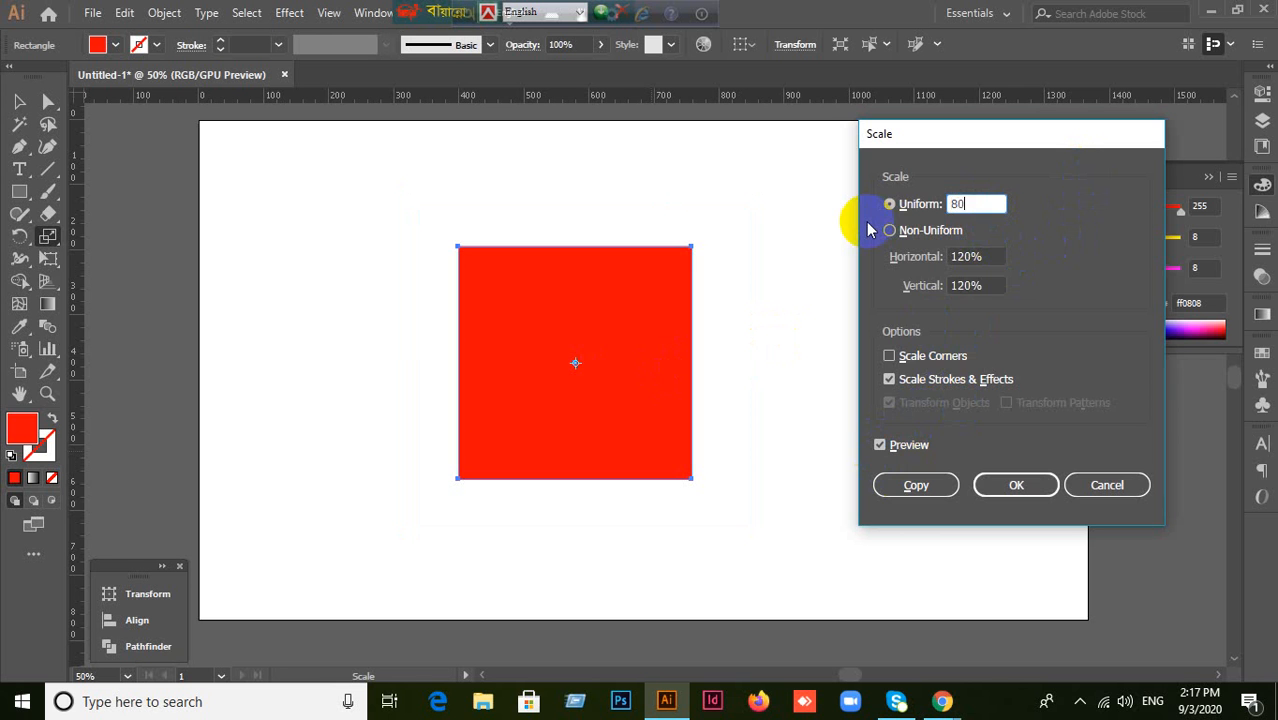
key("Return")
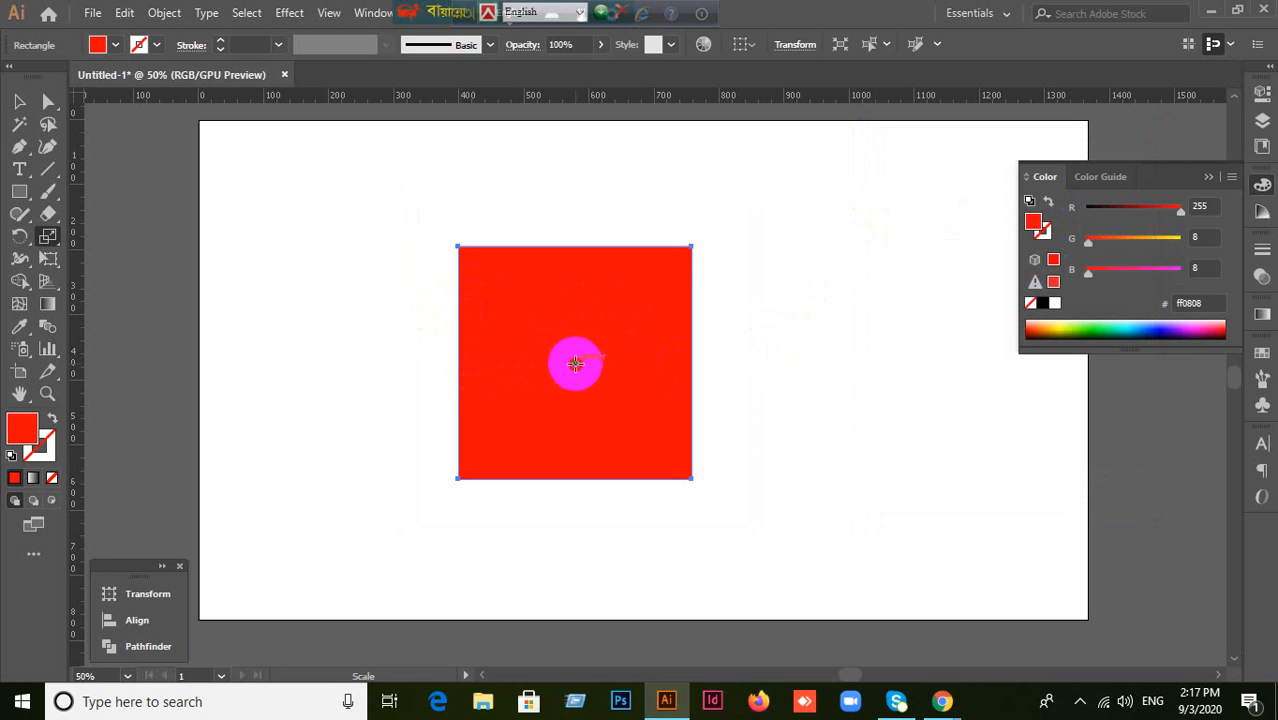
Step: Open the Scale options for the square from its center point and from the Scale tool, cancelling each time
left_click(575, 363, "alt")
left_click(1127, 488)
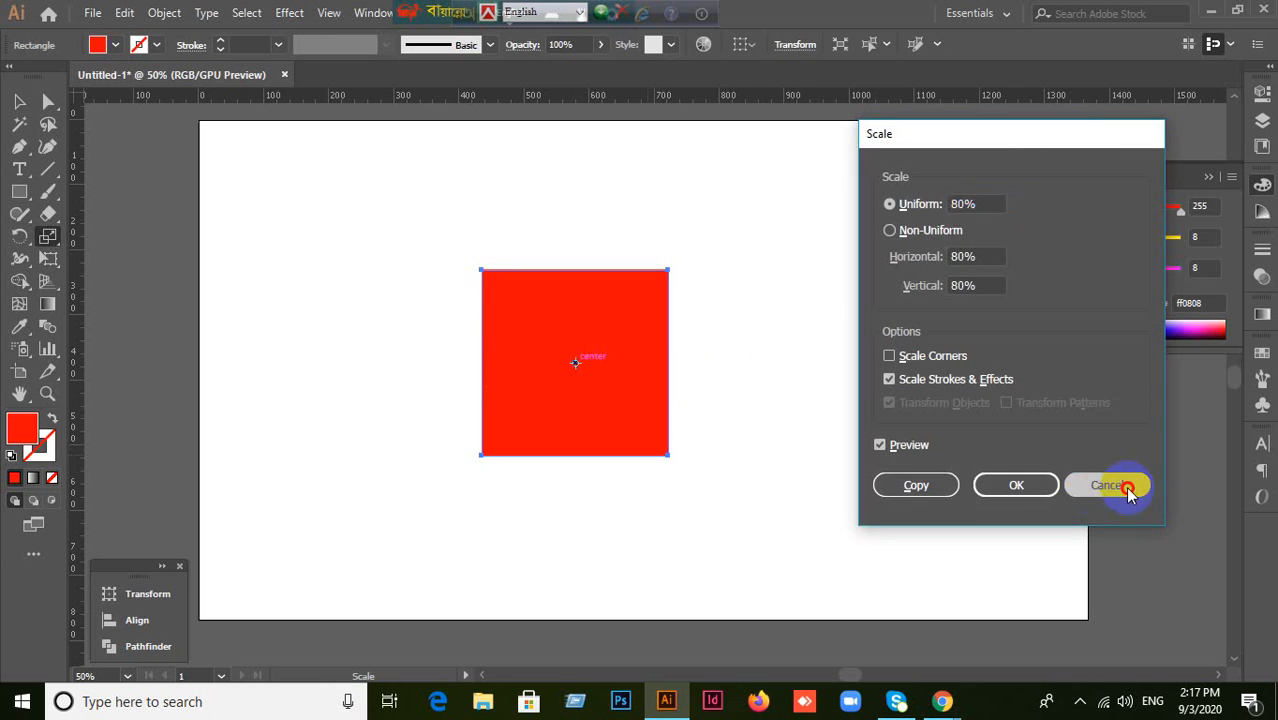
left_click(573, 363, "alt")
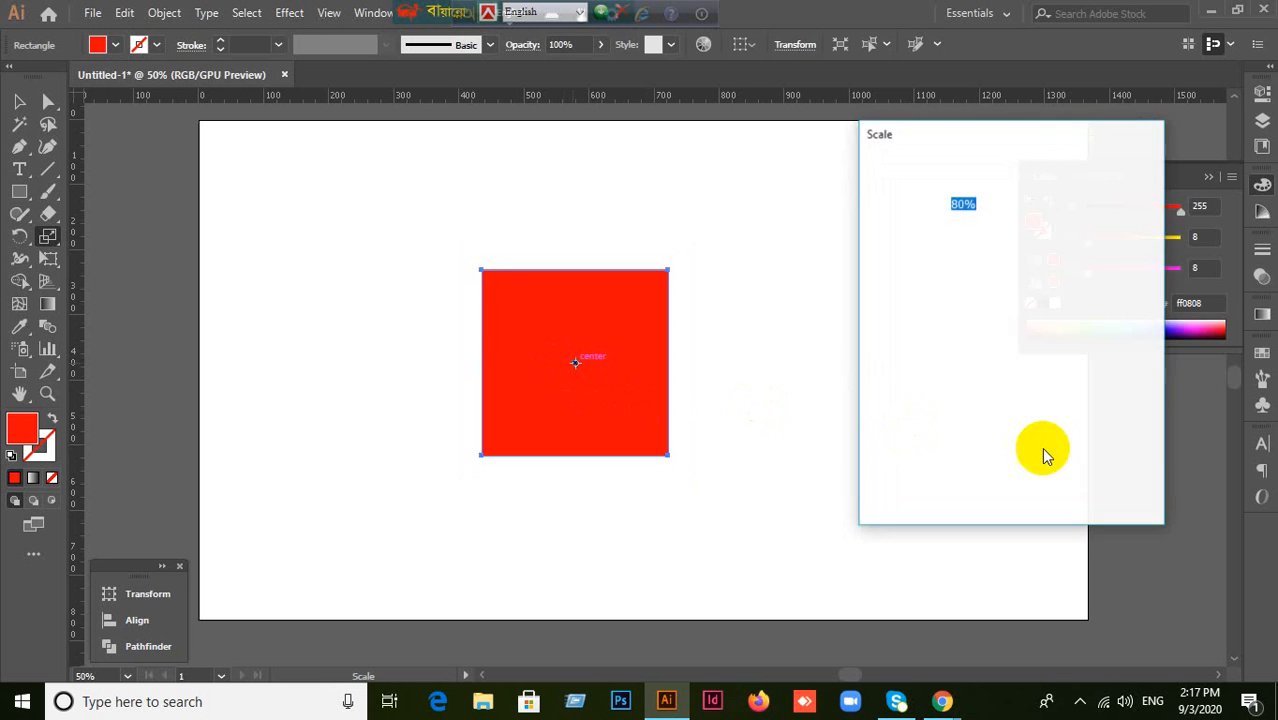
left_click(1107, 483)
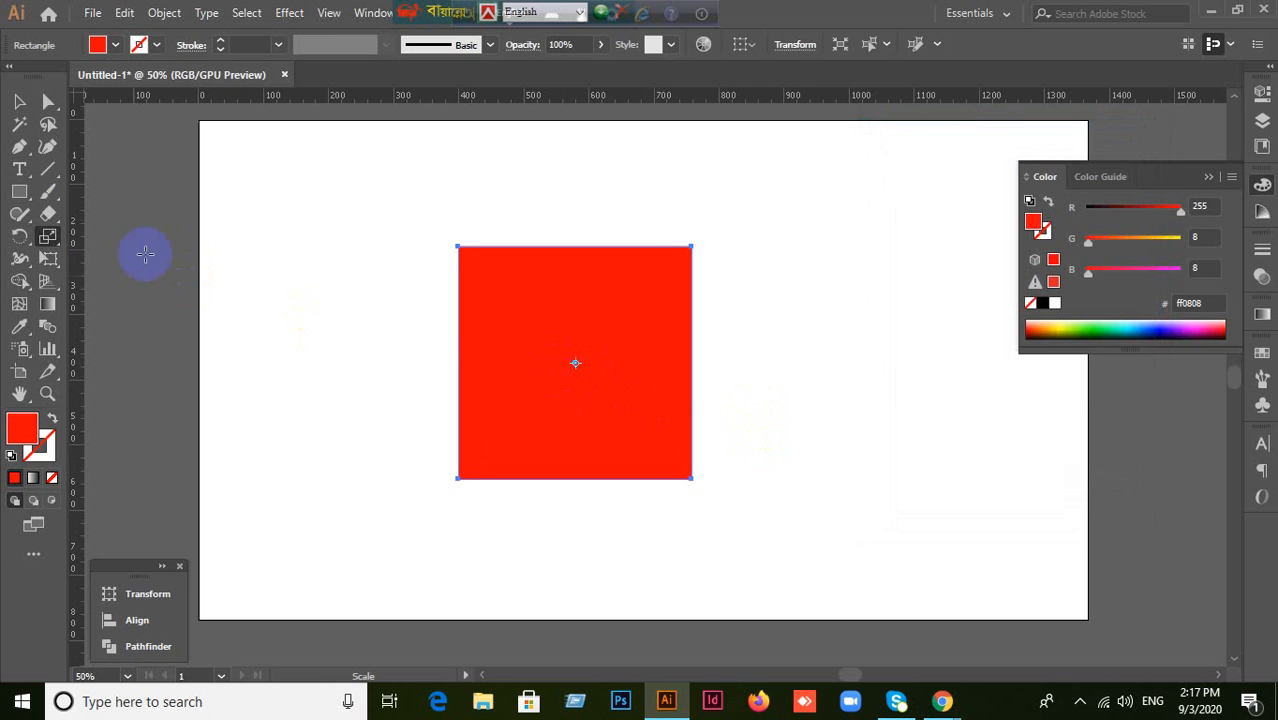
double_click(47, 236)
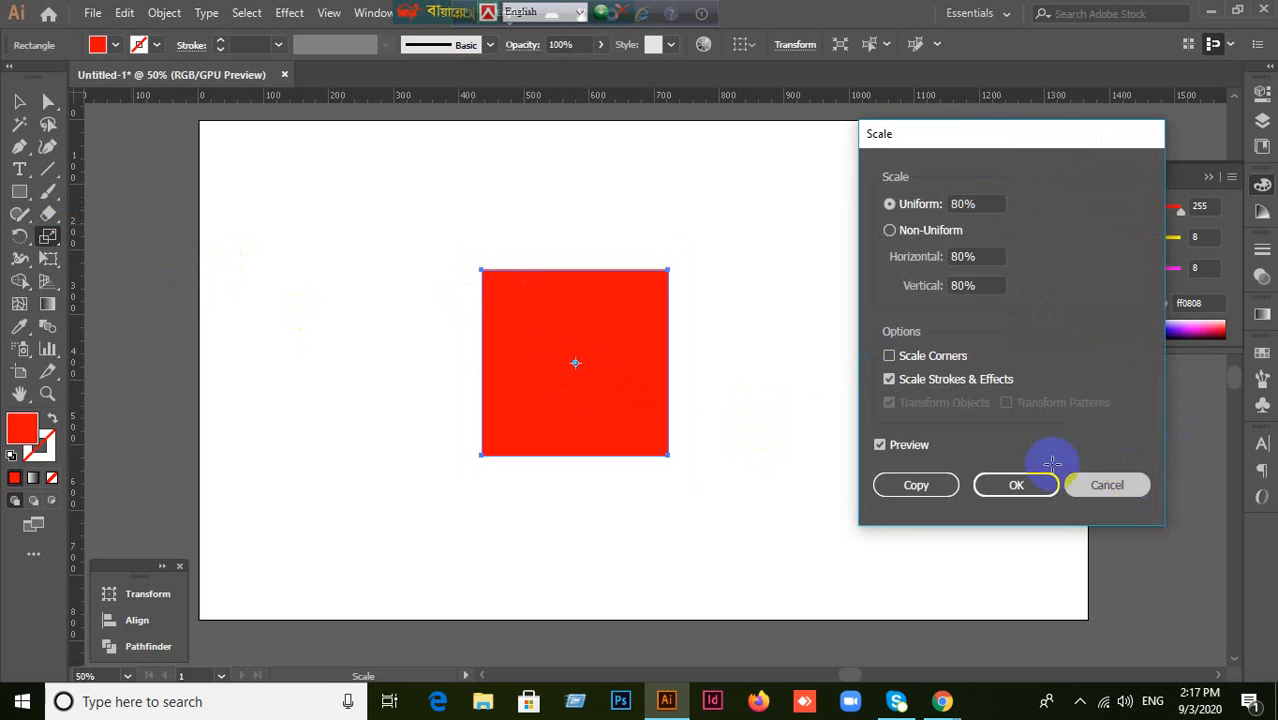
left_click(1100, 484)
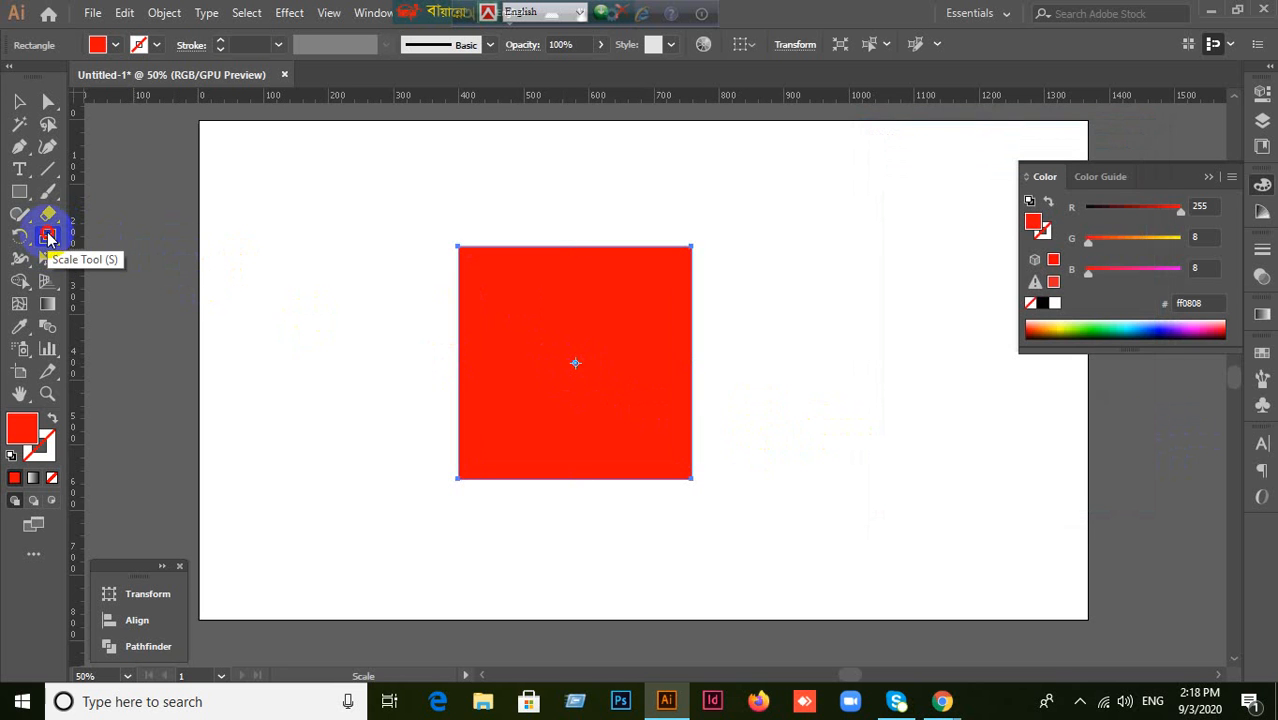
Step: Reopen the Scale options and preview the square at a 70% uniform scale
double_click(48, 236)
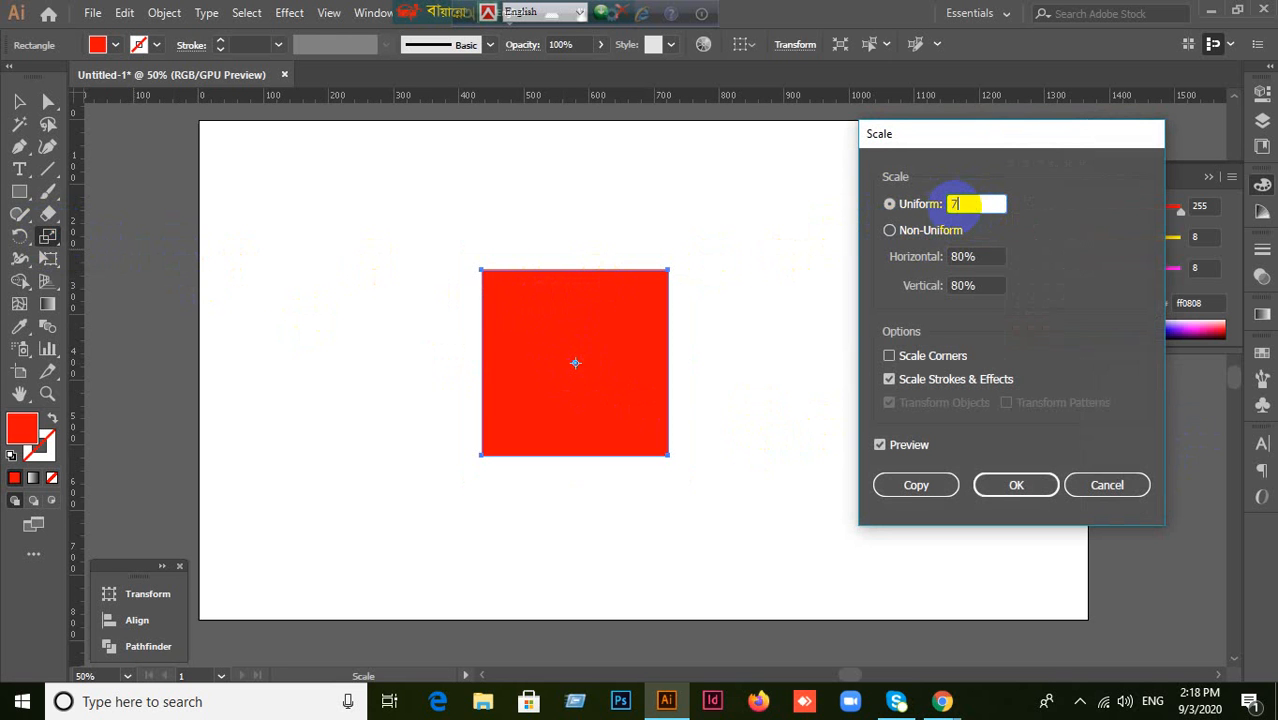
left_click(894, 443)
left_click(894, 443)
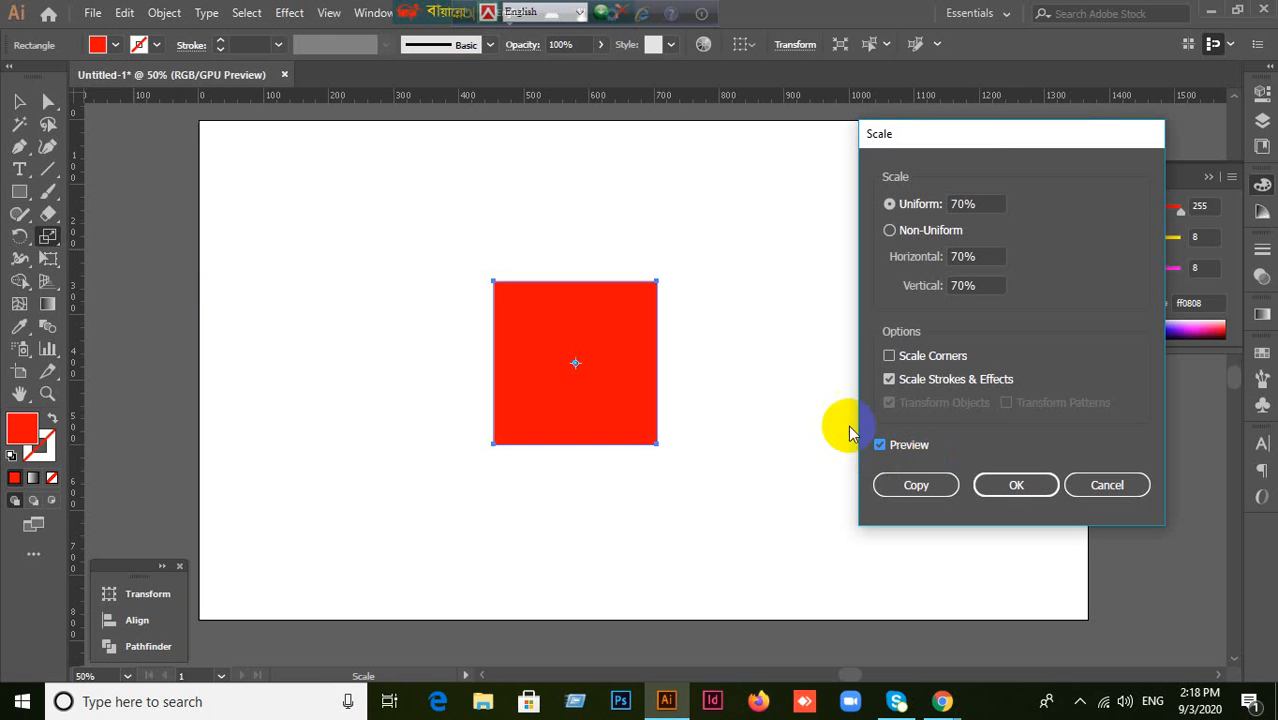
Step: Switch the square's scaling to Non-Uniform, with both horizontal and vertical at 100%
left_click(895, 232)
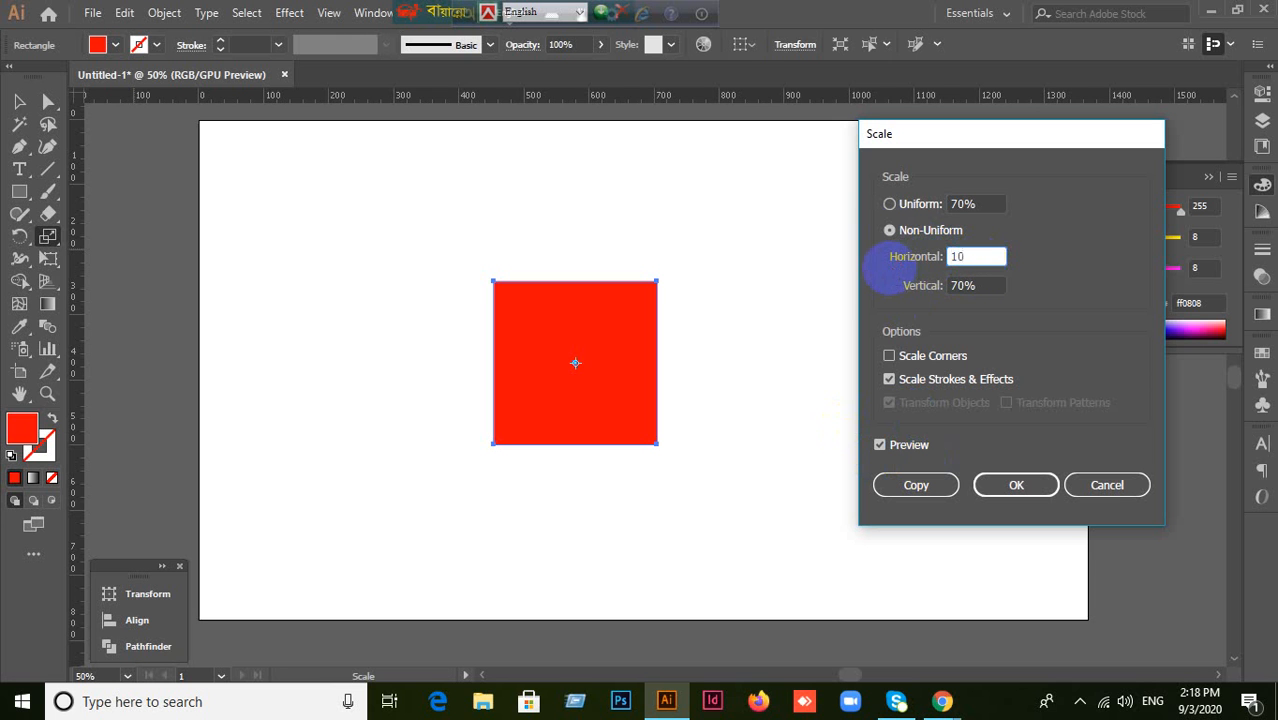
type("100")
left_click(960, 285)
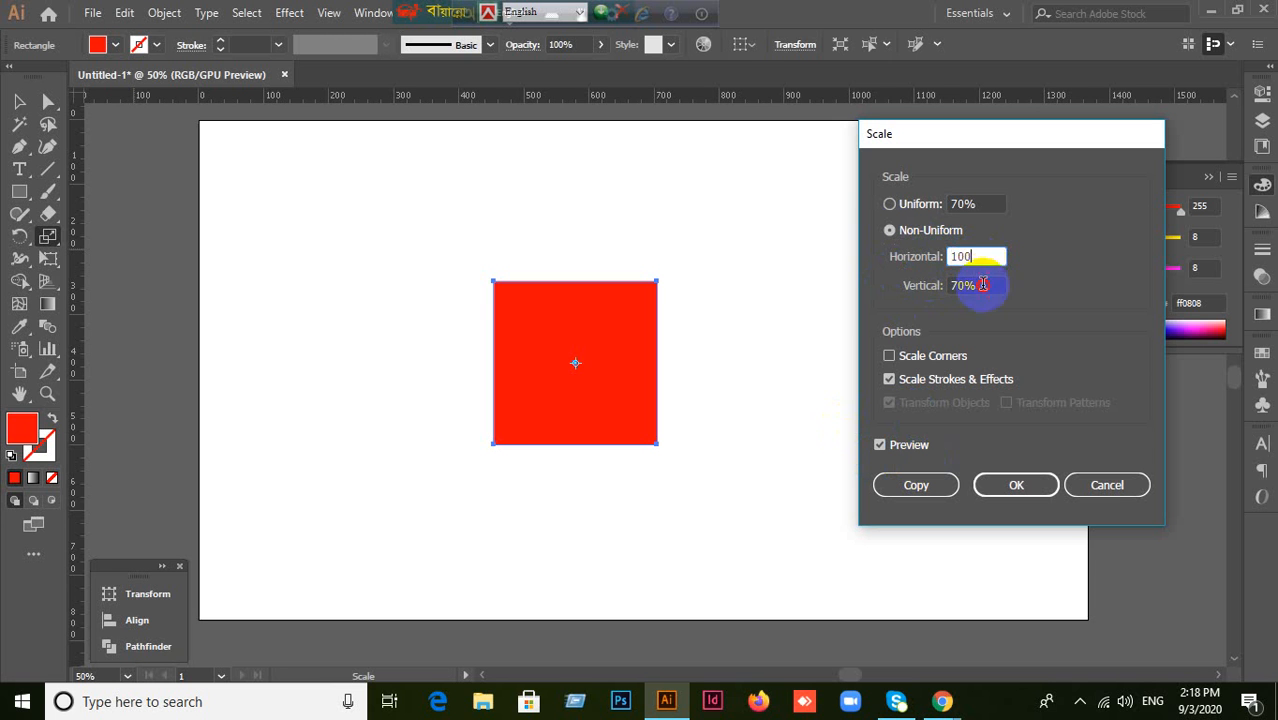
type("1")
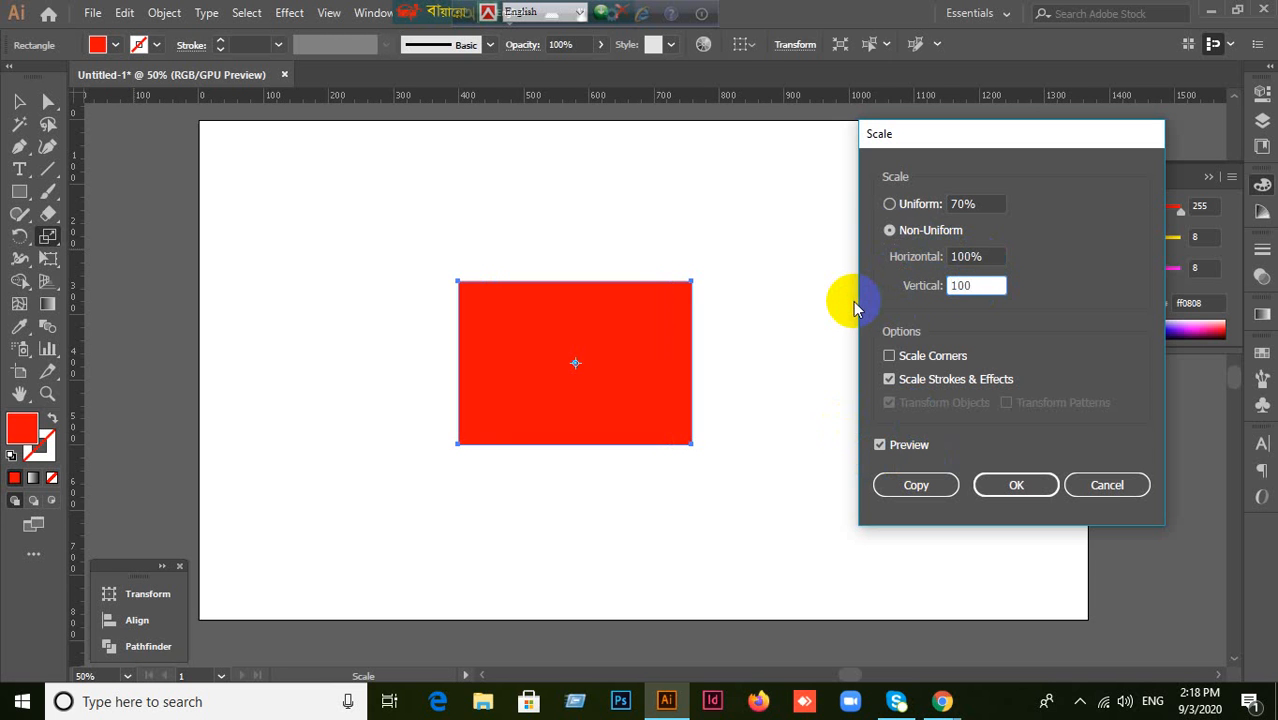
type("00")
Step: Preview the square with non-uniform scaling of 130% horizontal and 150% vertical
left_click(965, 256)
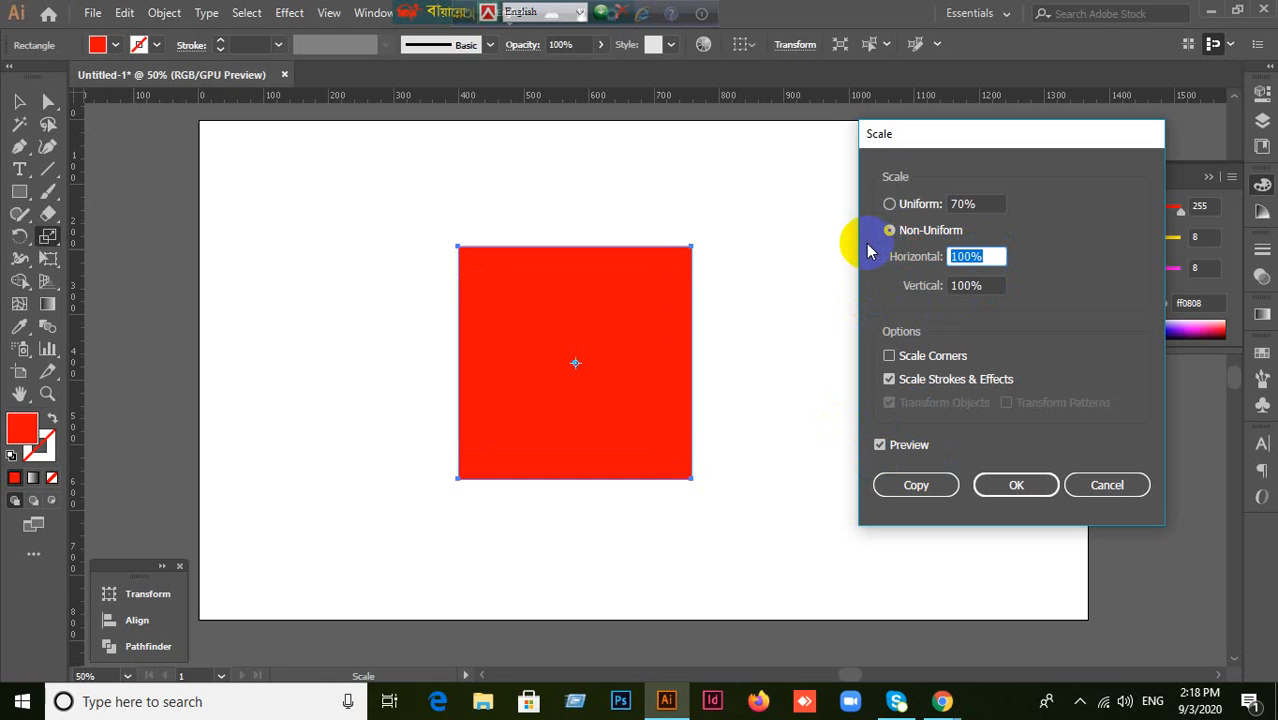
type("130")
left_click(990, 285)
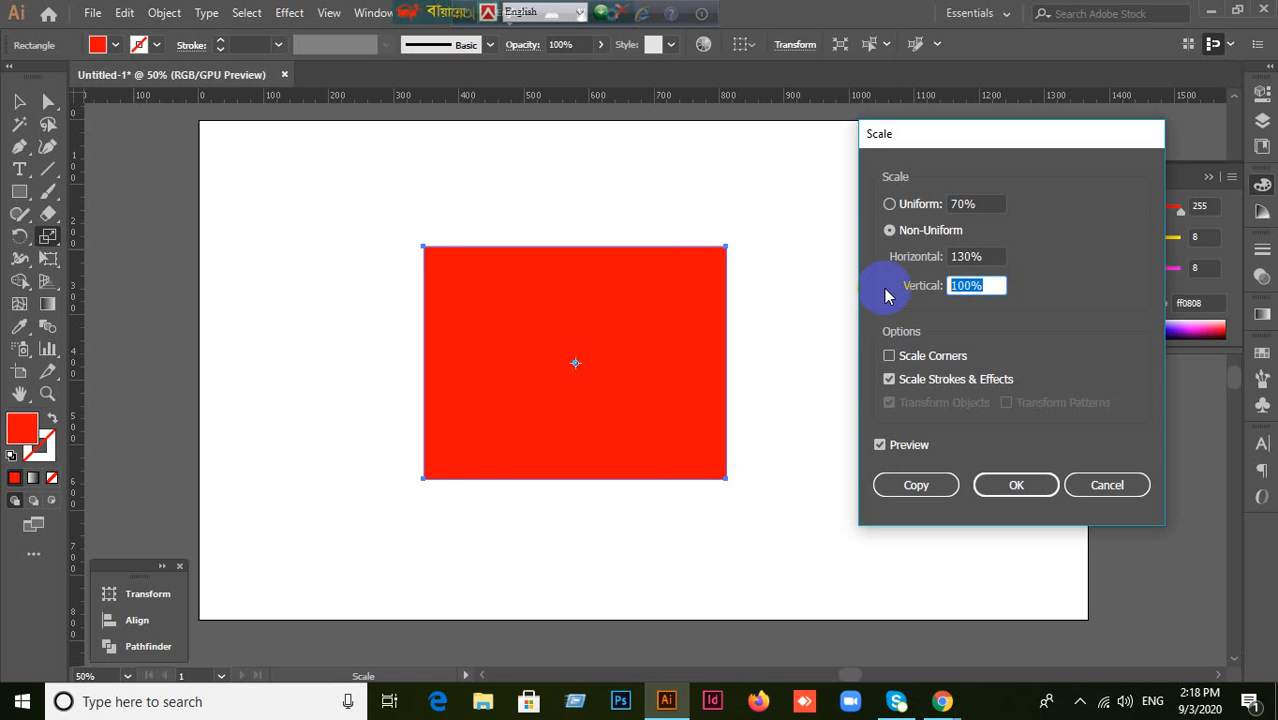
type("15")
Step: Reset the non-uniform horizontal and vertical scale values to 100% each
left_click(995, 257)
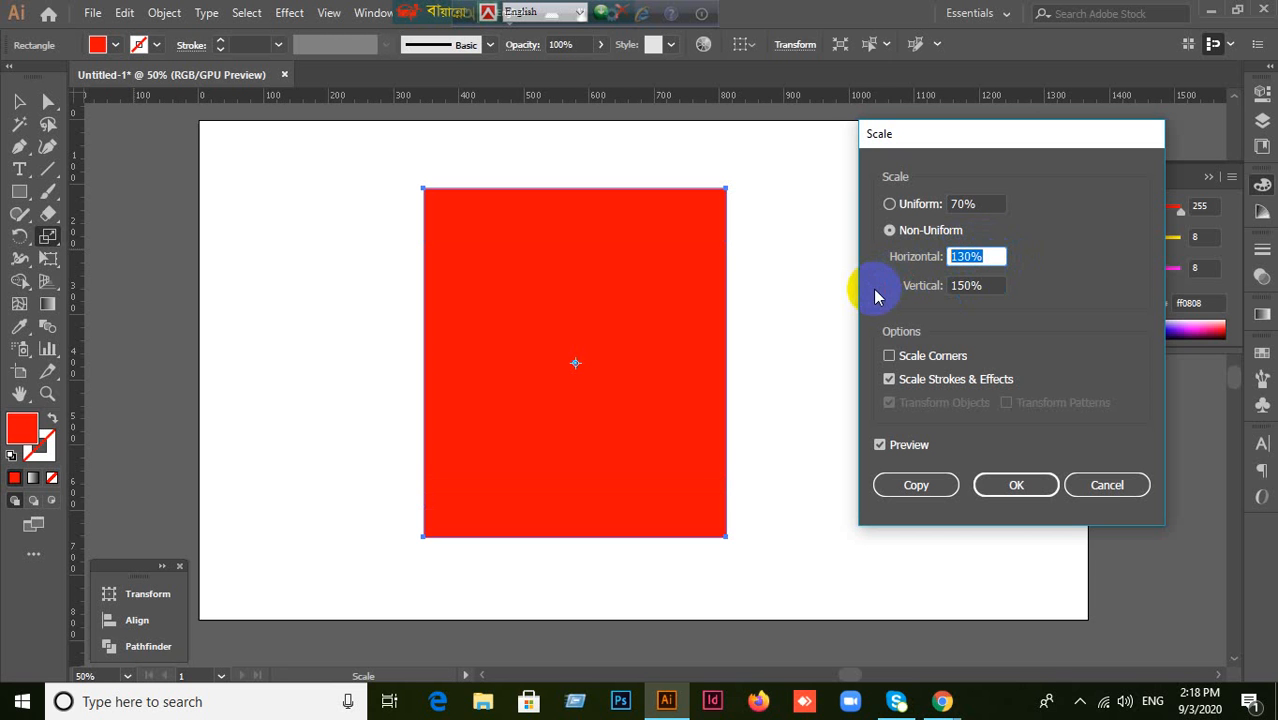
type("100")
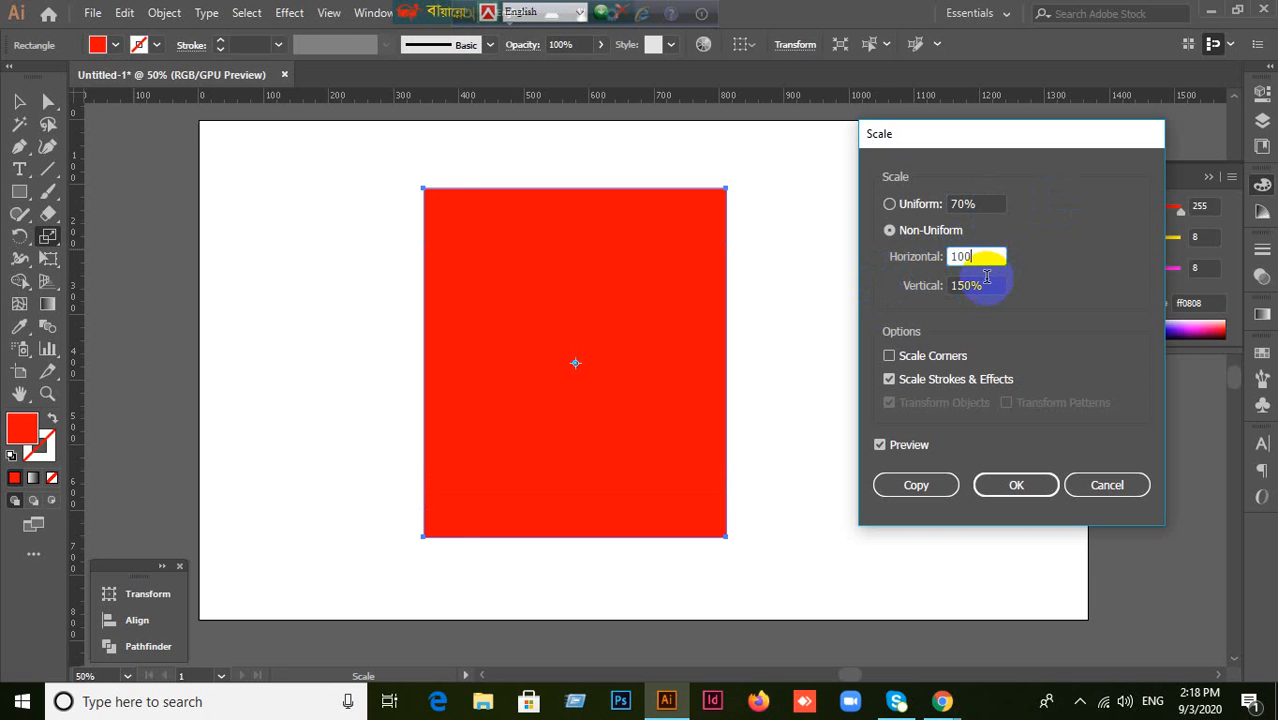
key("Tab")
type("1")
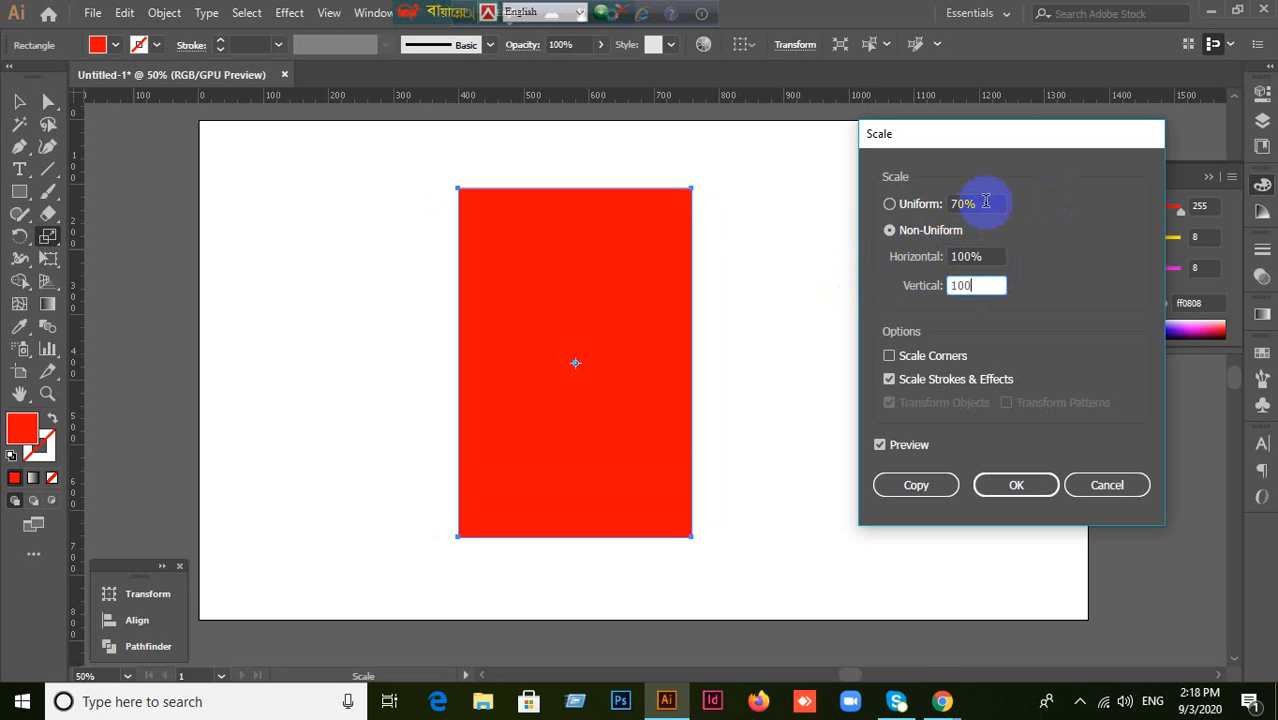
Step: Switch back to Uniform scaling, set it to 100%, and apply it to the square
left_click(945, 200)
left_click_drag(981, 204, 907, 213)
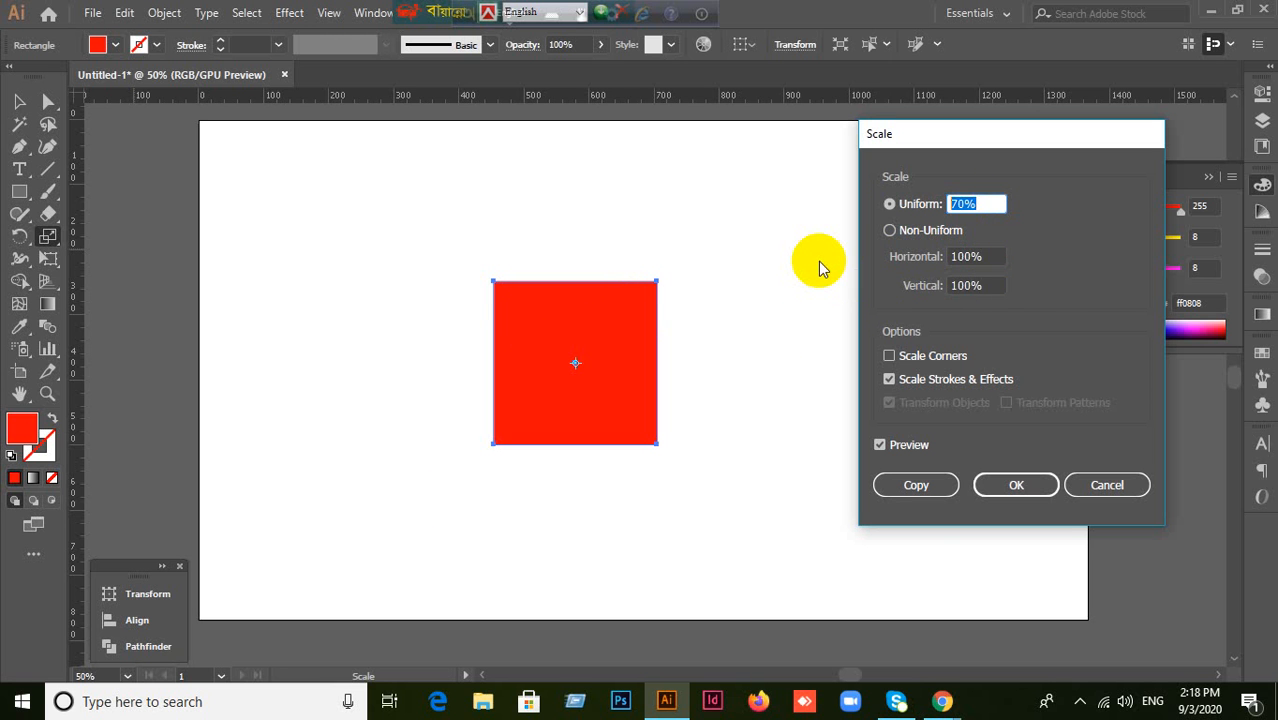
type("100")
key("Return")
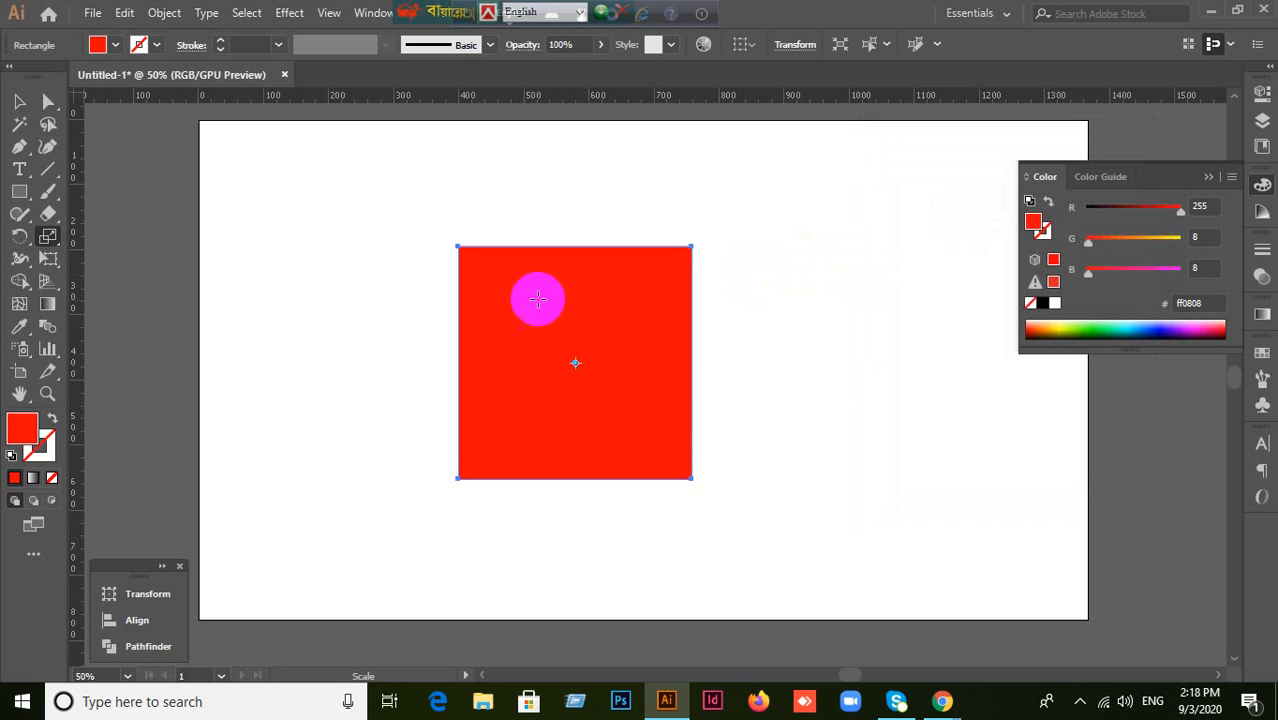
Step: Create a copy of the red square scaled uniformly to 90% about its centre
key("ctrl")
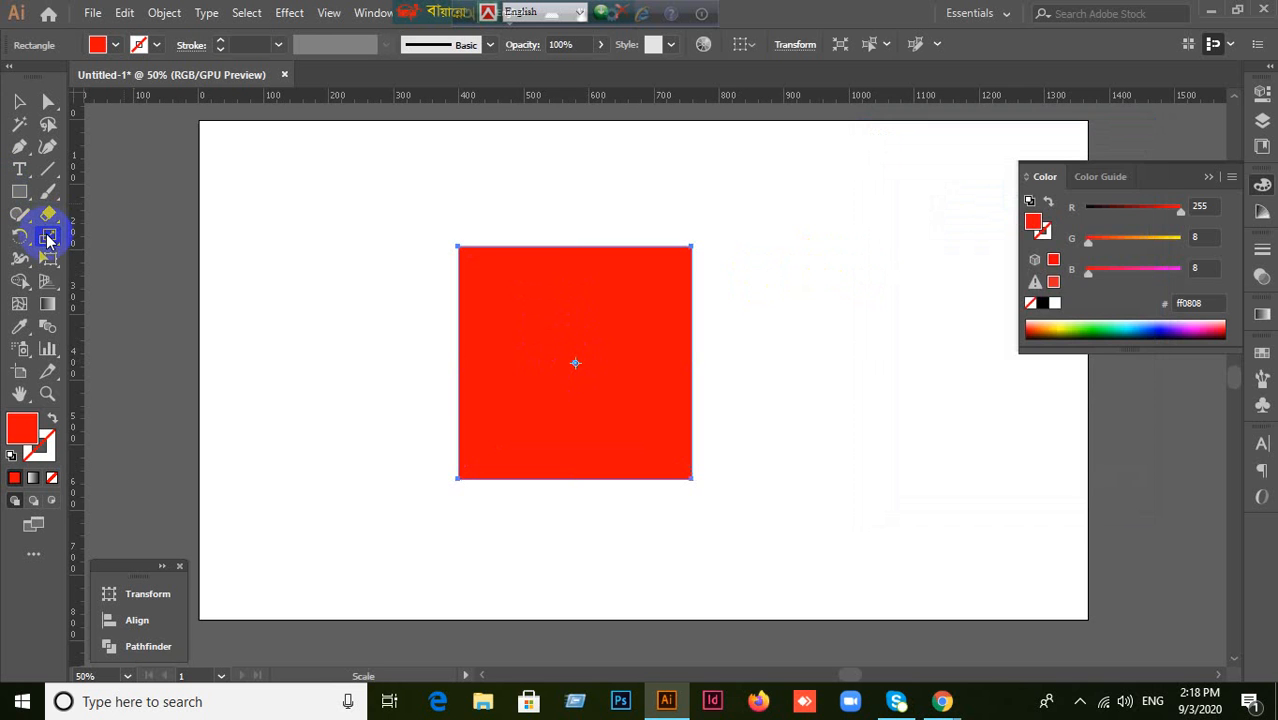
double_click(49, 234)
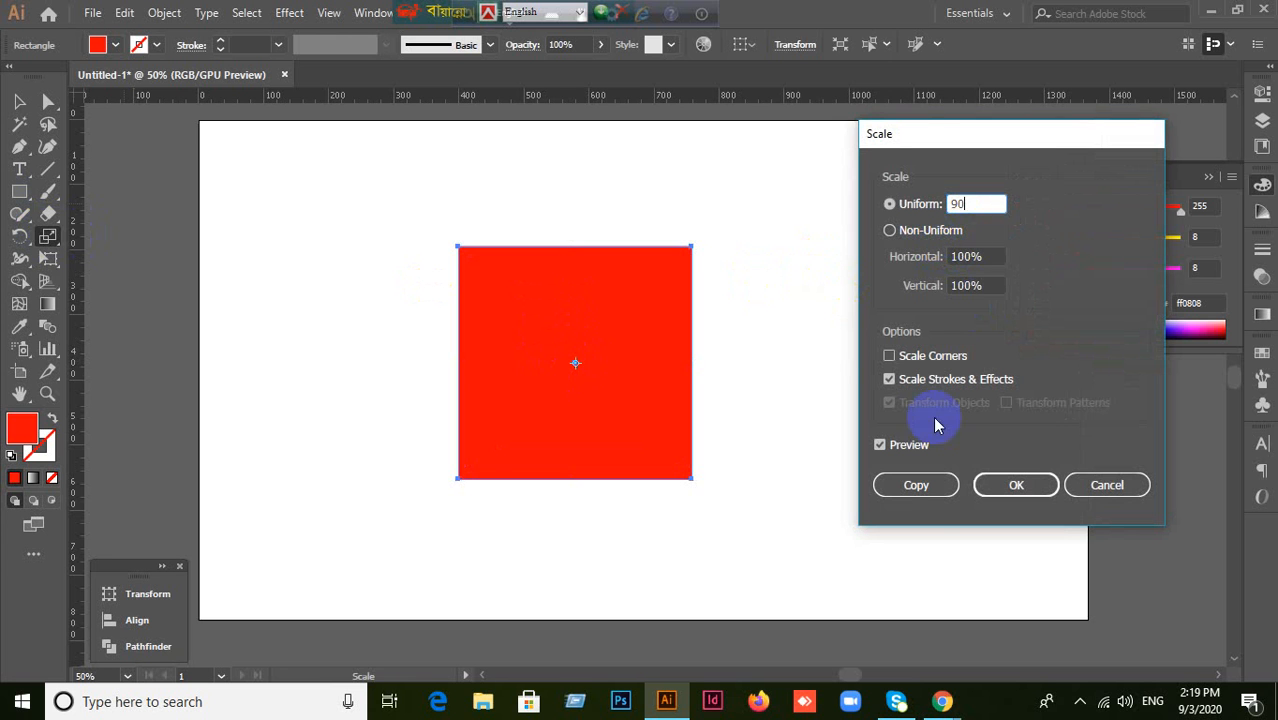
left_click(916, 485)
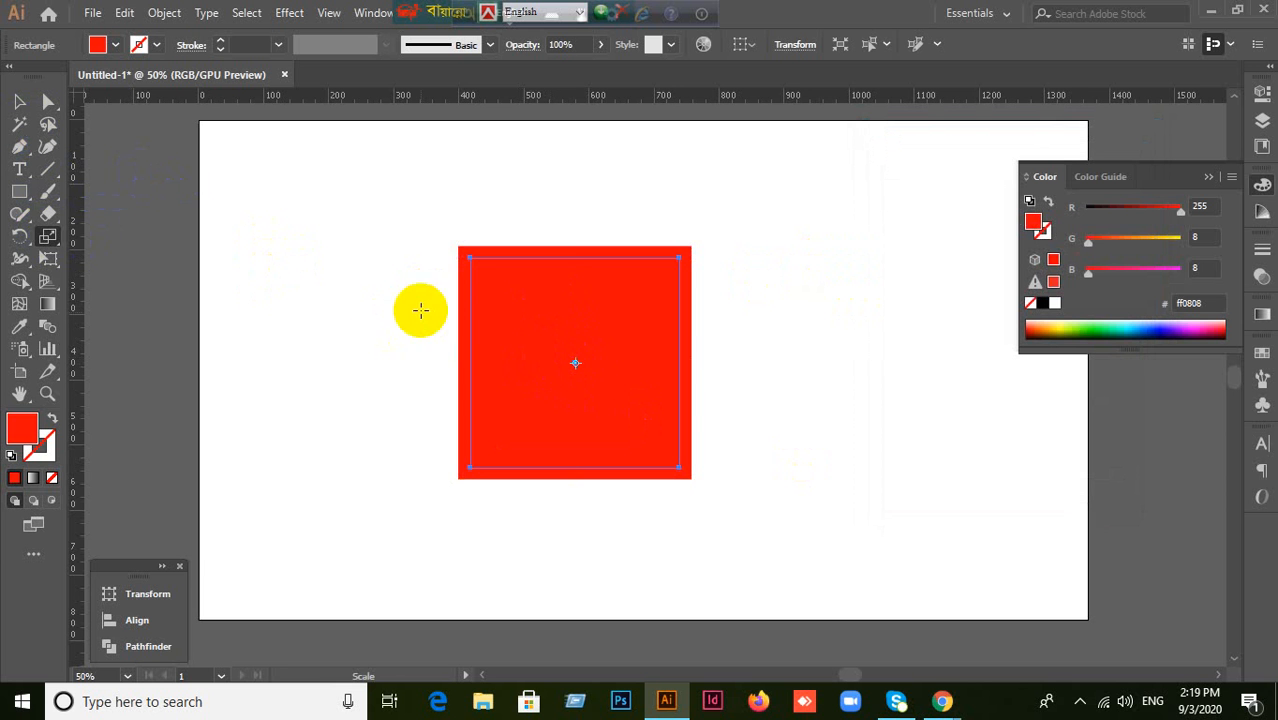
Step: Switch to the Google Meet call in Chrome, admit the waiting participant, and return to Illustrator
mouse_move(942, 700)
left_click(897, 676)
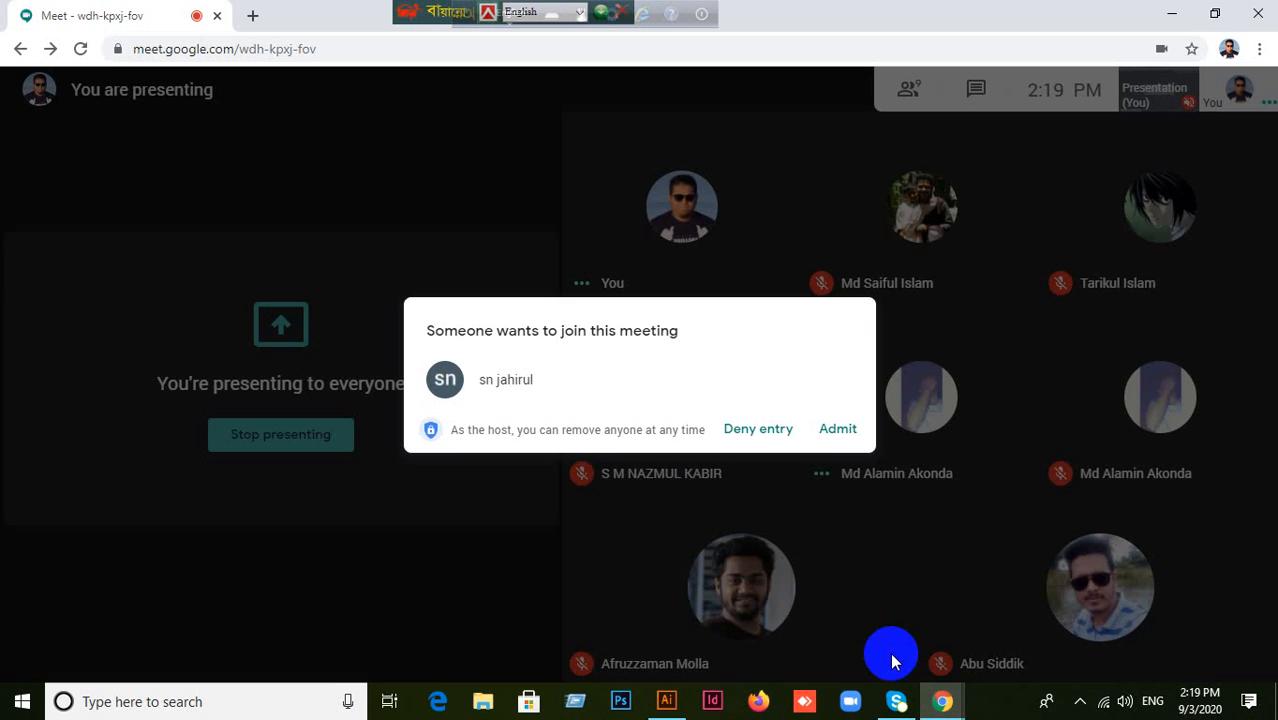
left_click(830, 427)
left_click(668, 701)
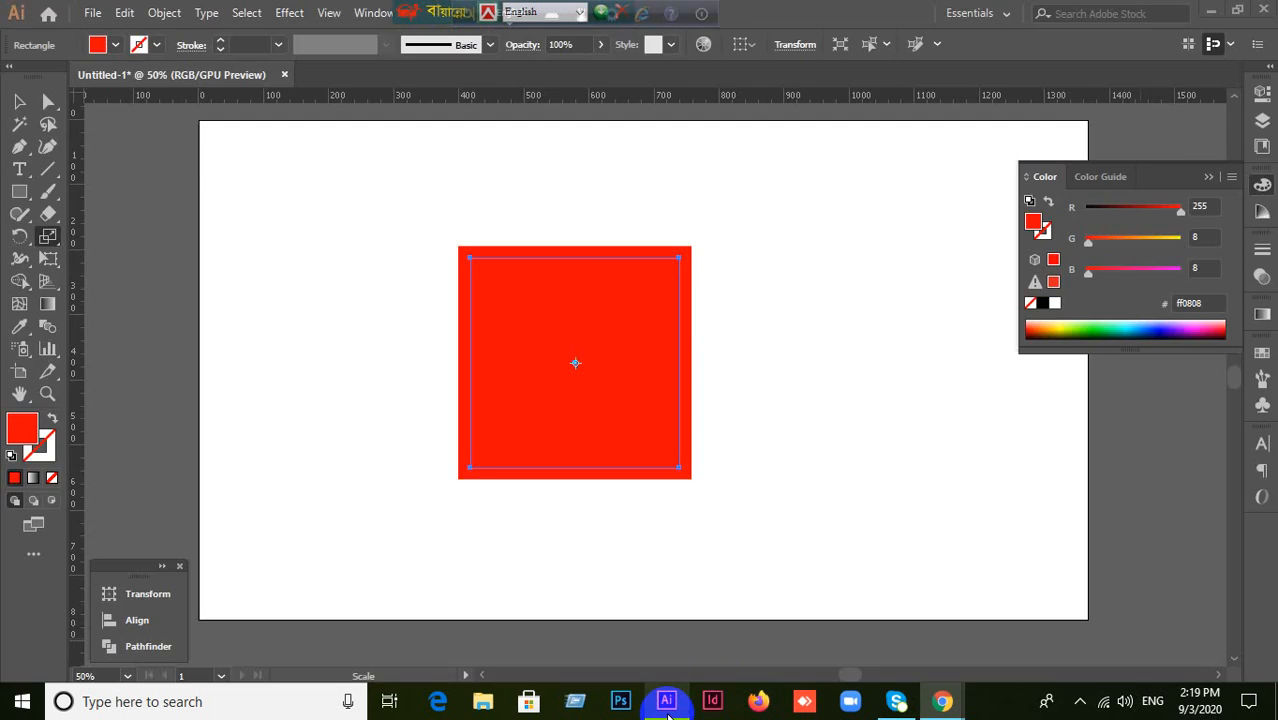
Step: Create another 90% uniformly scaled copy from the inner red square
left_click(20, 104)
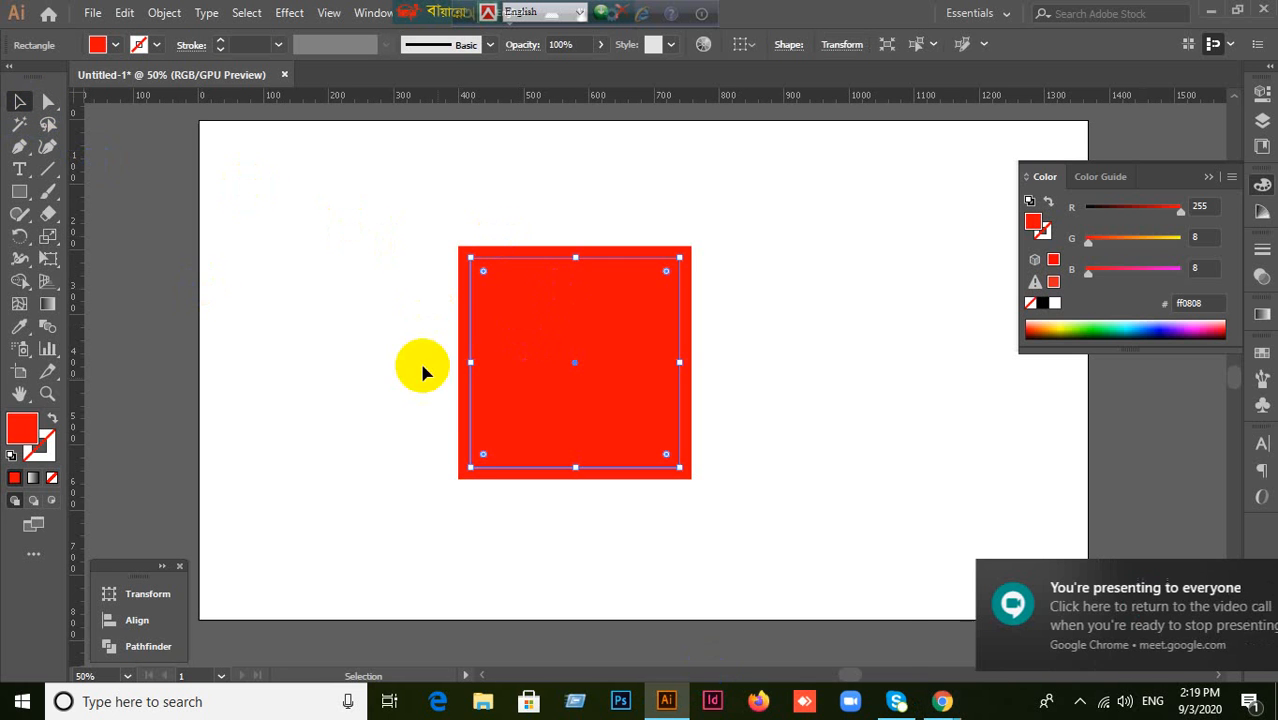
left_click(422, 367)
left_click(570, 388)
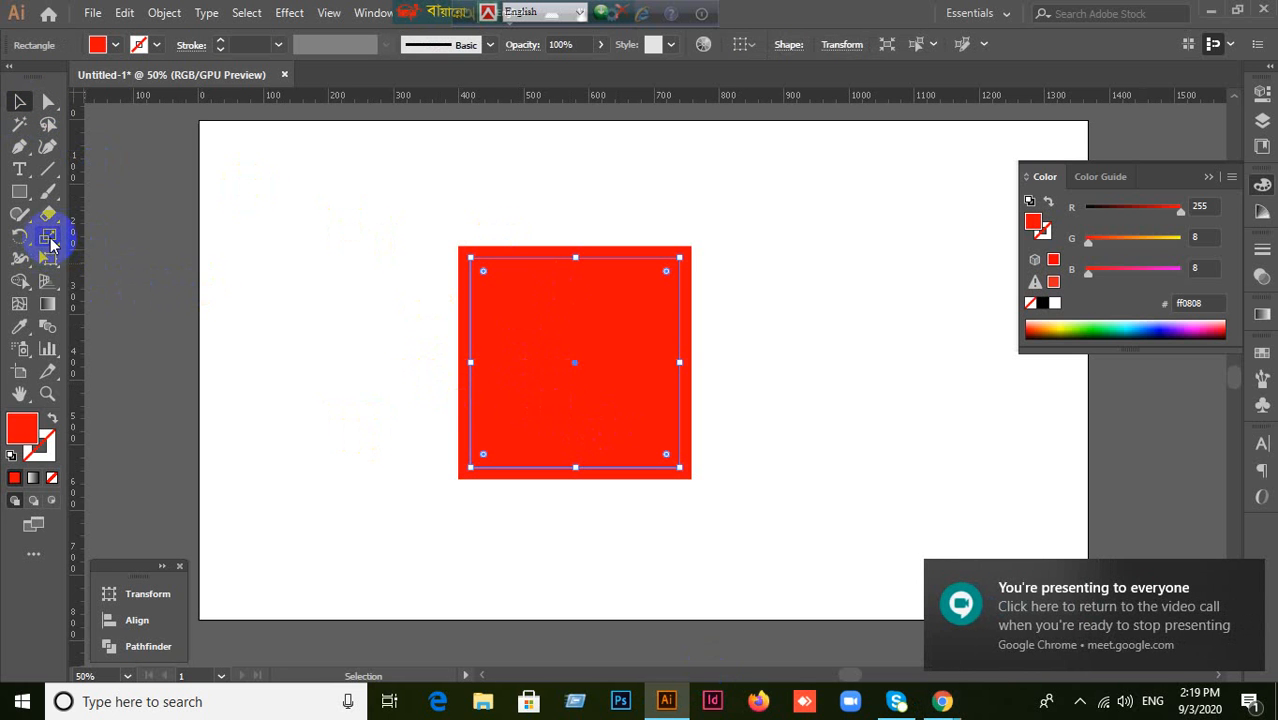
double_click(48, 237)
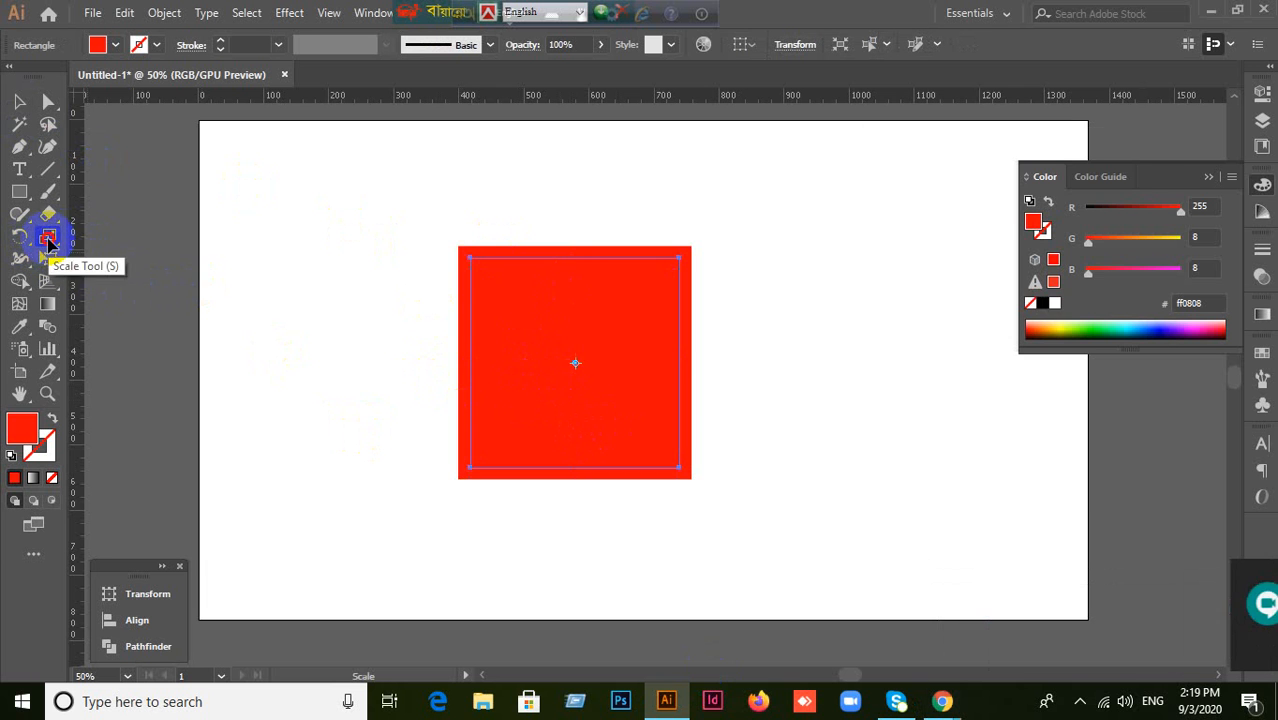
left_click(905, 483)
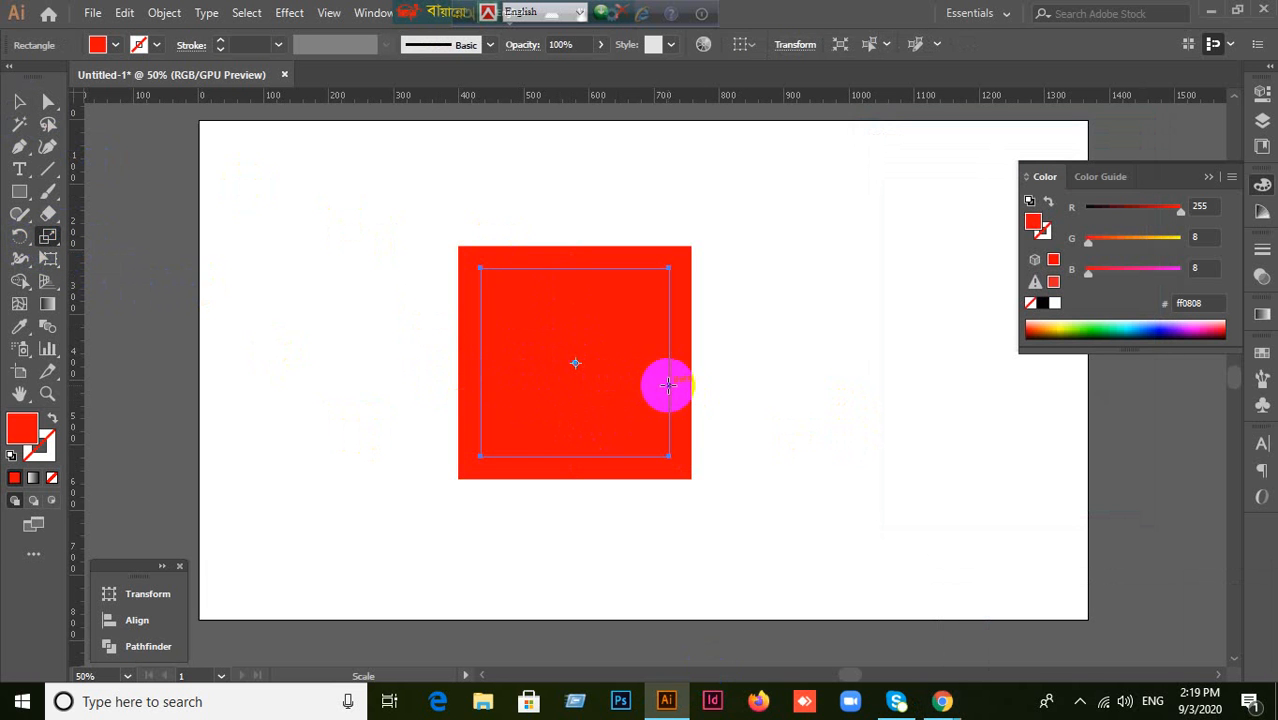
Step: Fill the innermost square with yellow and the middle square with magenta
left_click(20, 104)
left_click(573, 294)
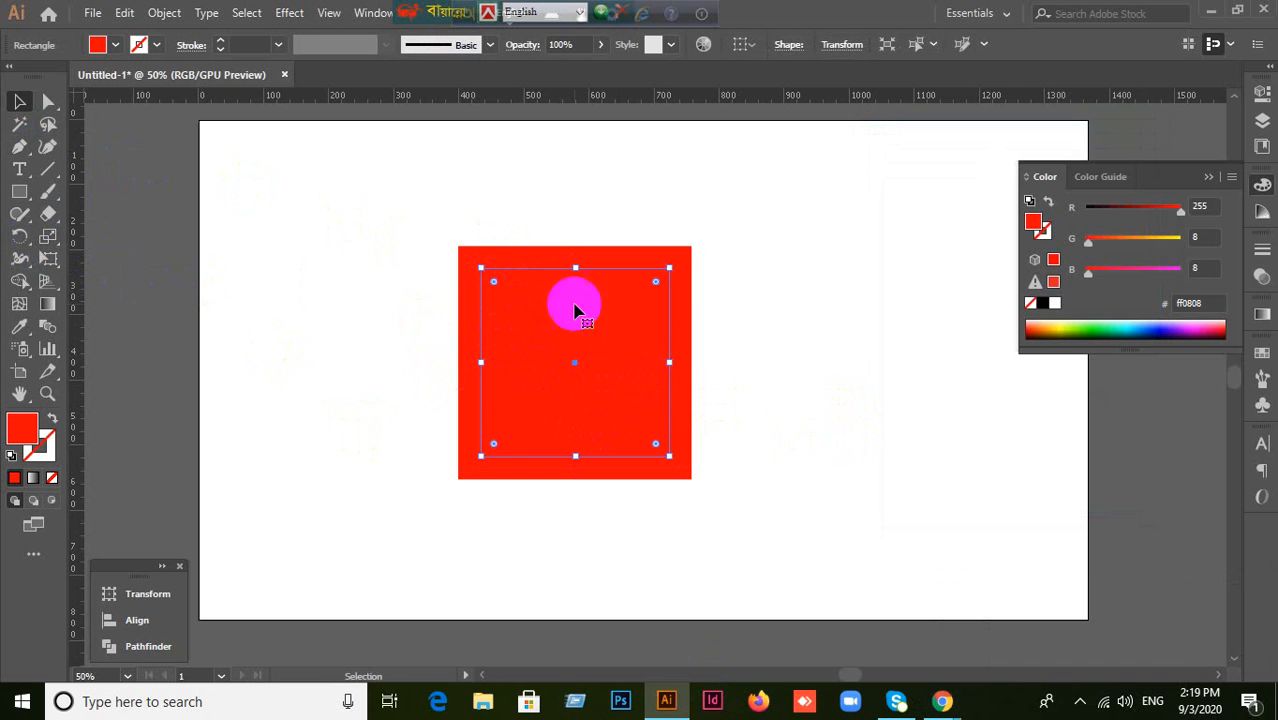
left_click(1263, 355)
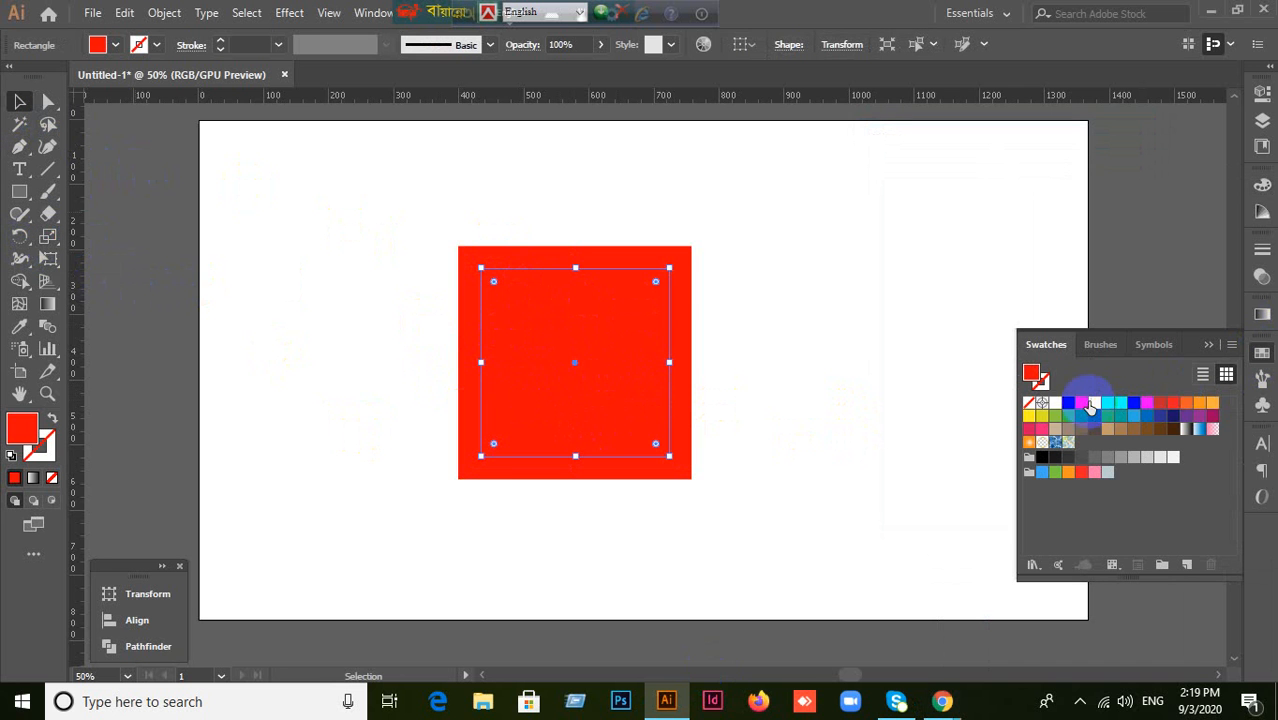
left_click(1094, 402)
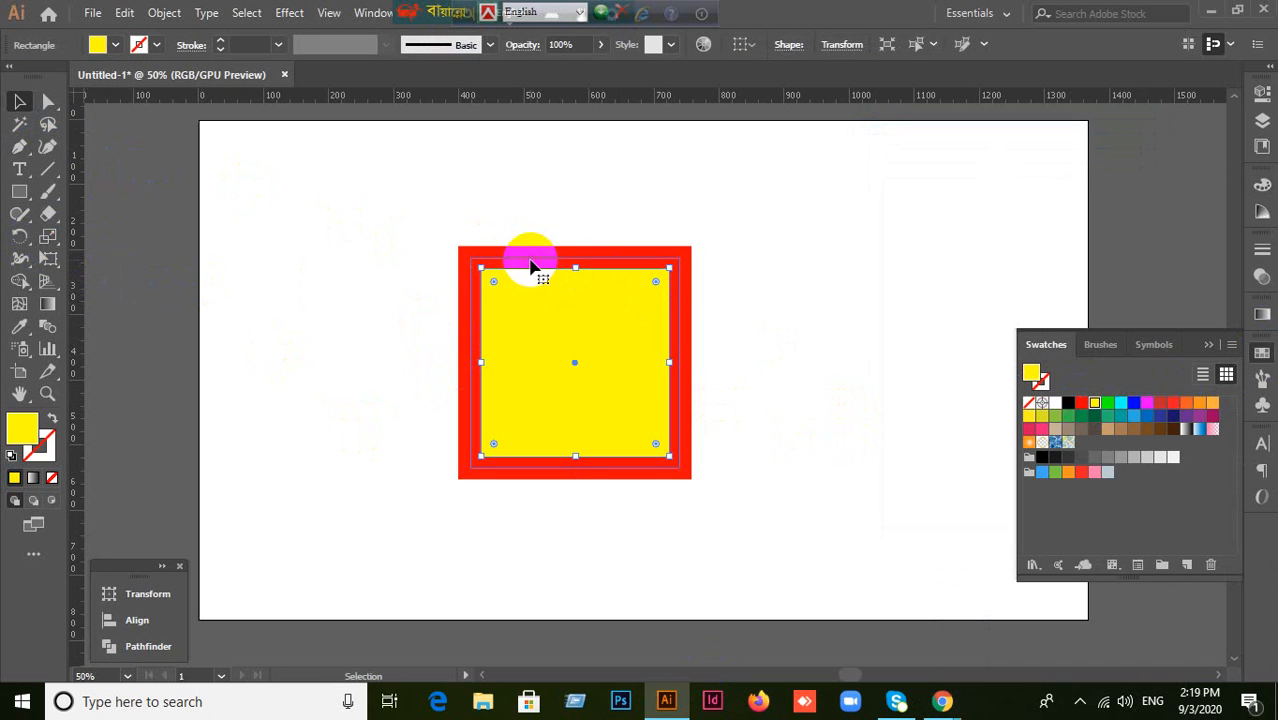
left_click(531, 265)
left_click(1147, 402)
left_click(846, 363)
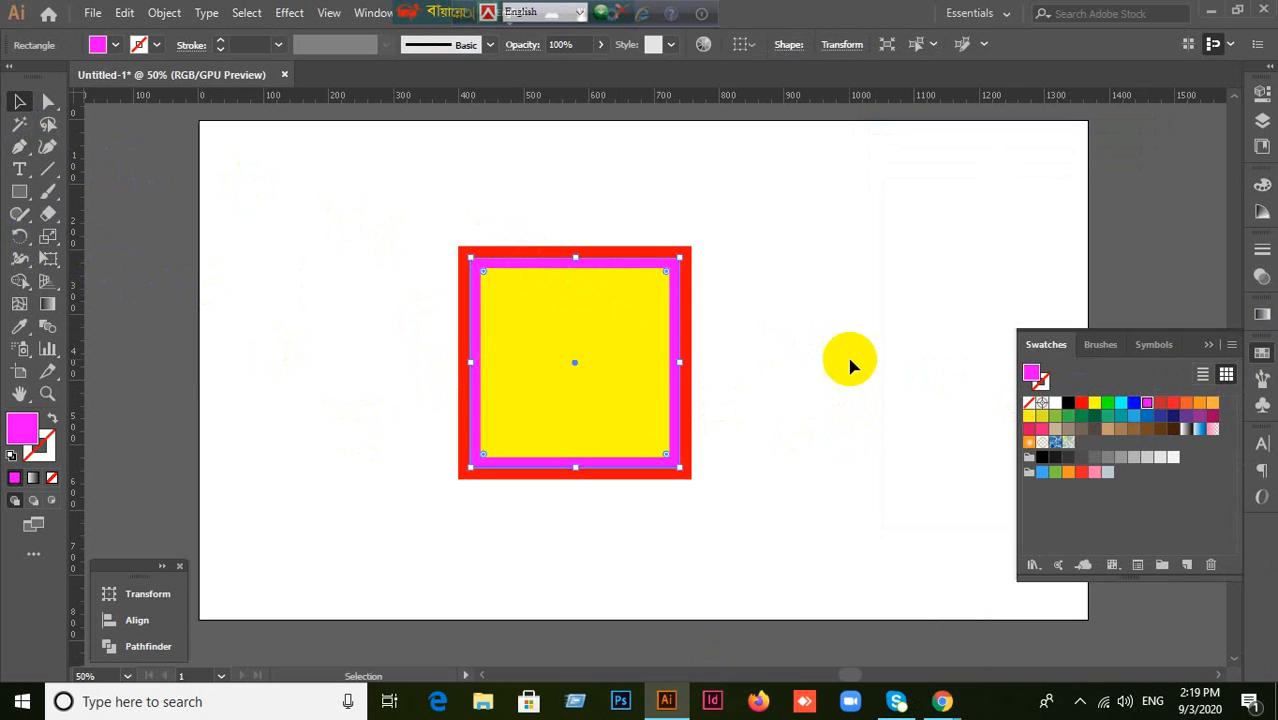
Step: Create a 90% scaled copy of the yellow square and fill it with blue
left_click(553, 363)
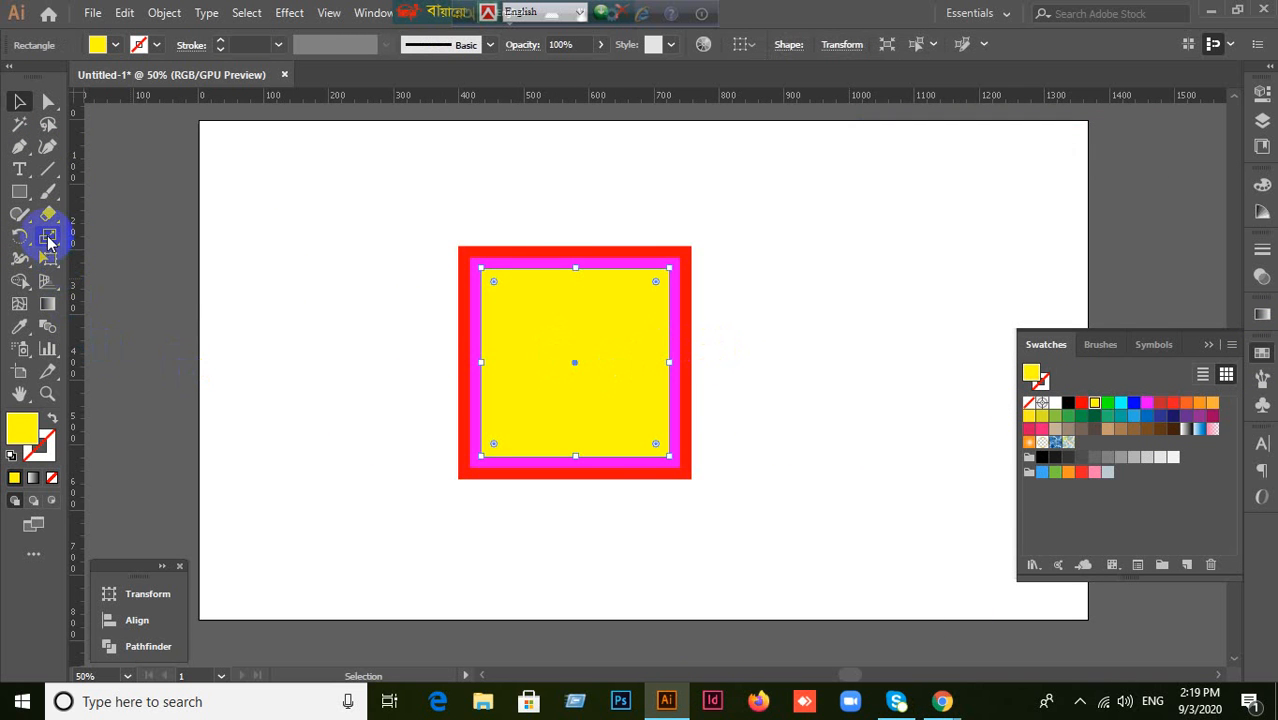
double_click(48, 240)
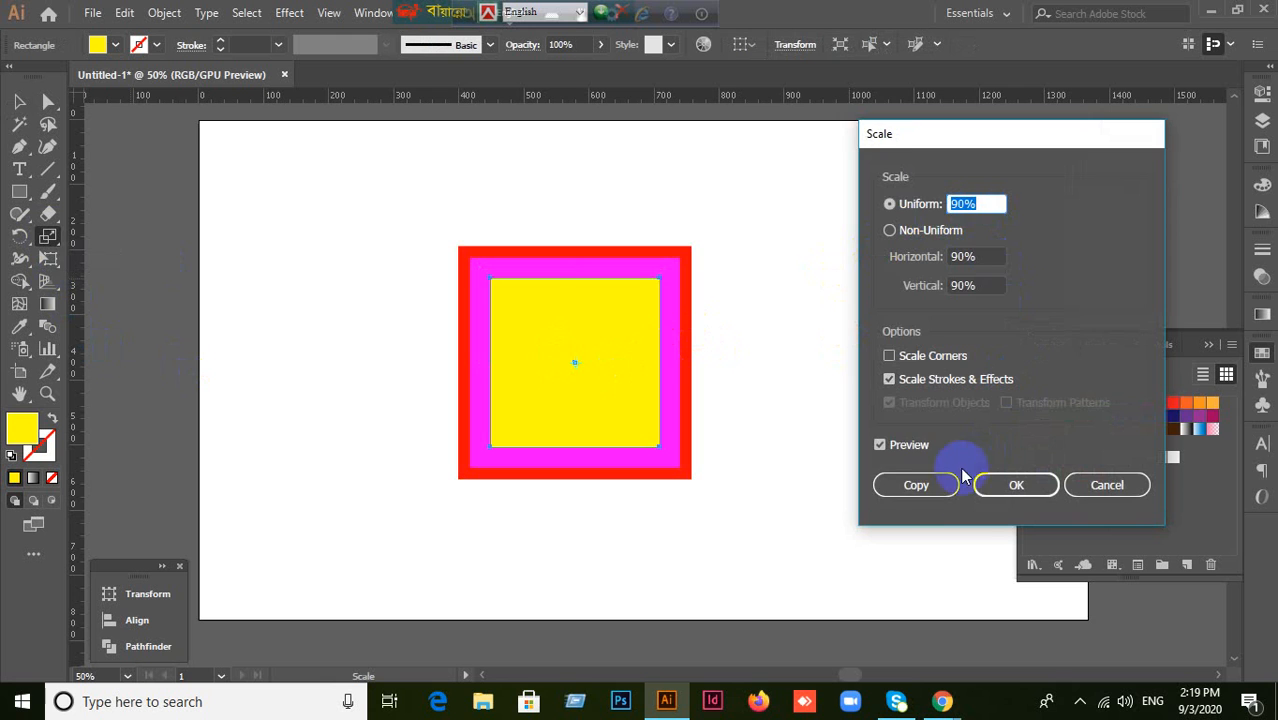
left_click(918, 485)
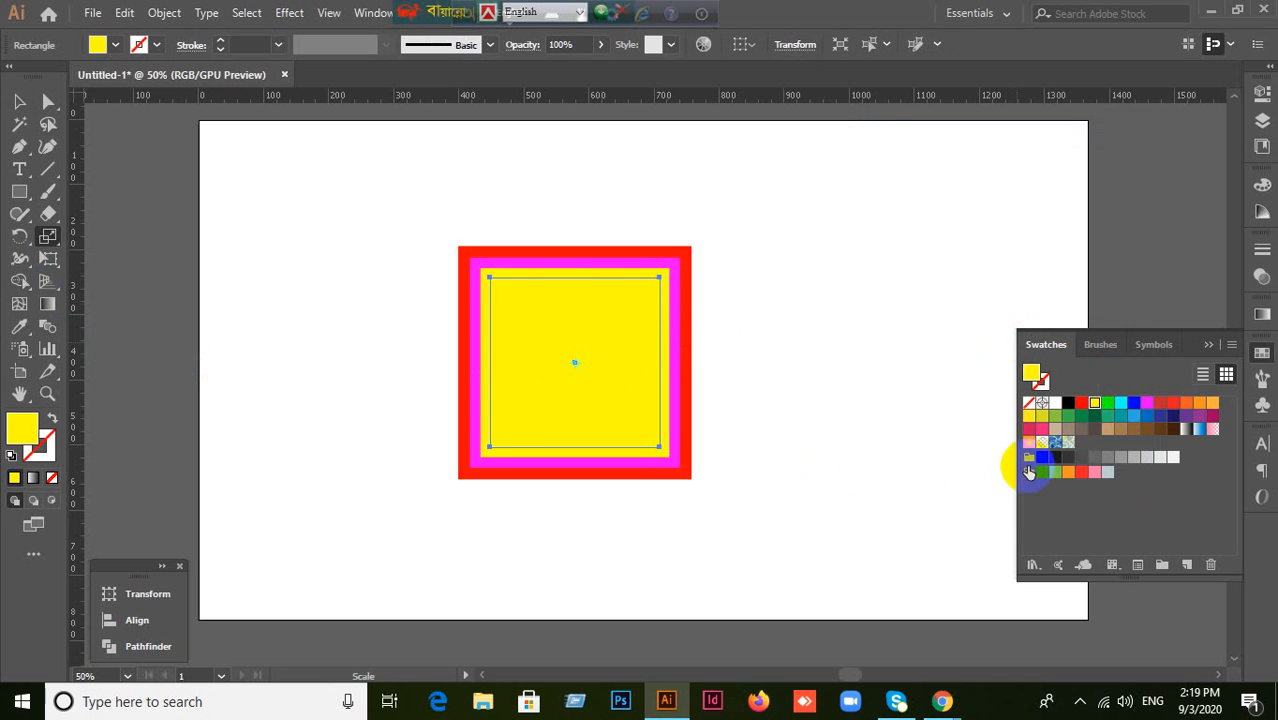
left_click(1134, 402)
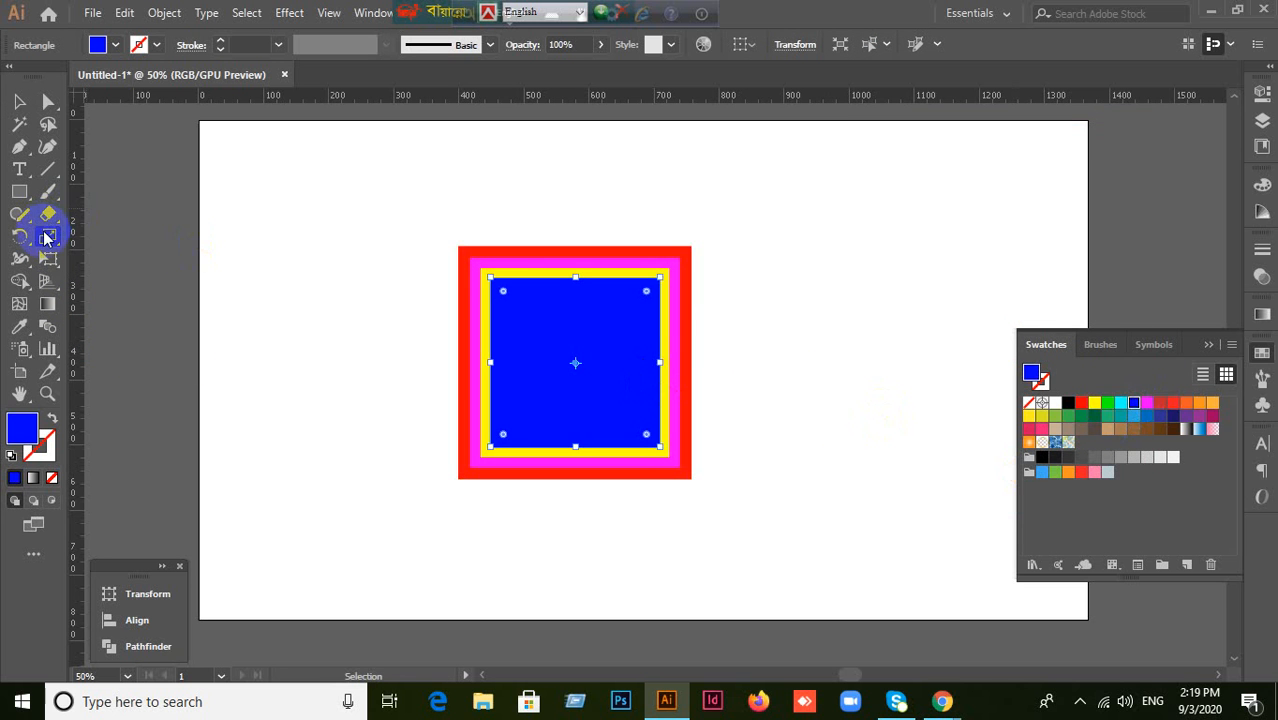
Step: Create a 90% scaled copy of the blue square and fill it with a lighter red
double_click(47, 240)
left_click(974, 254)
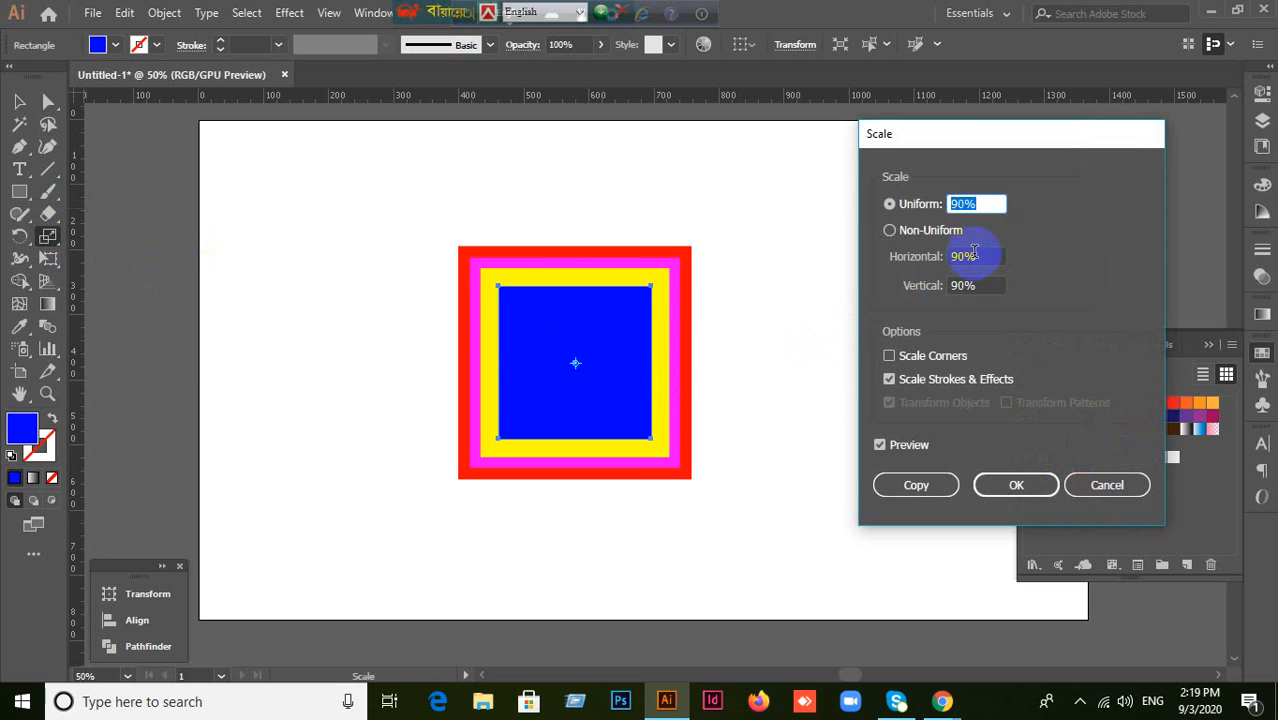
left_click(914, 484)
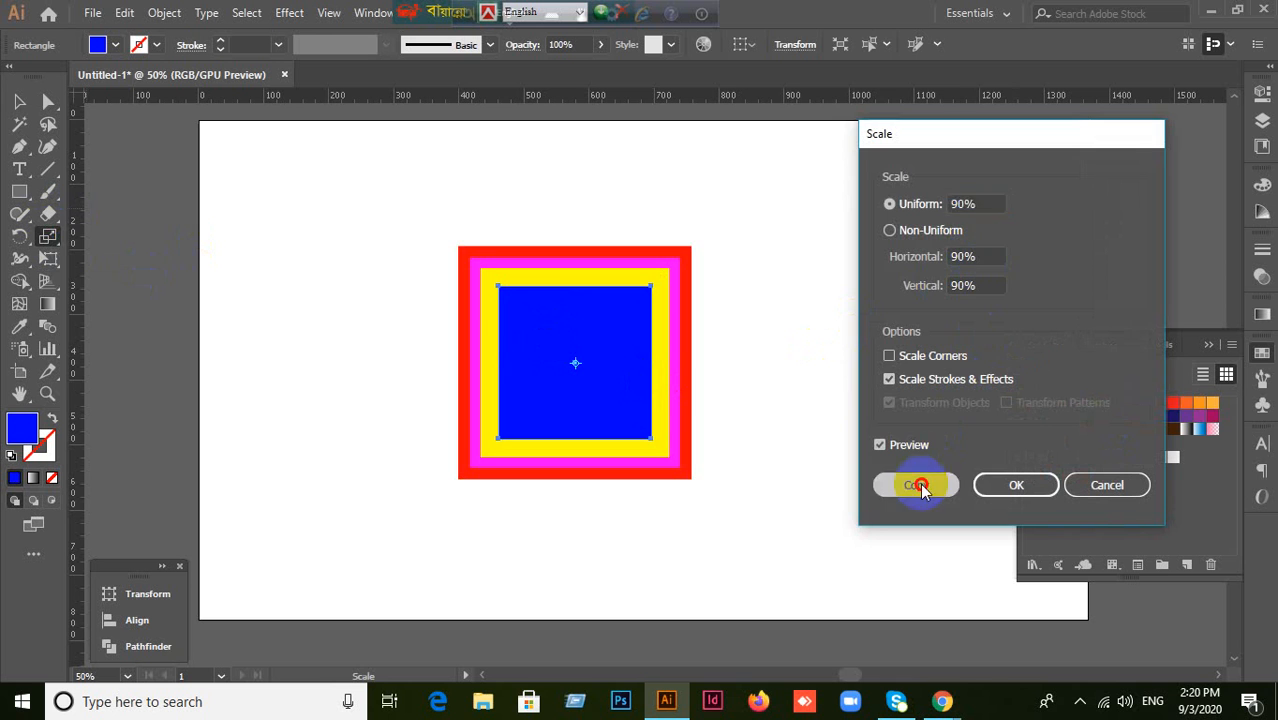
left_click(19, 101)
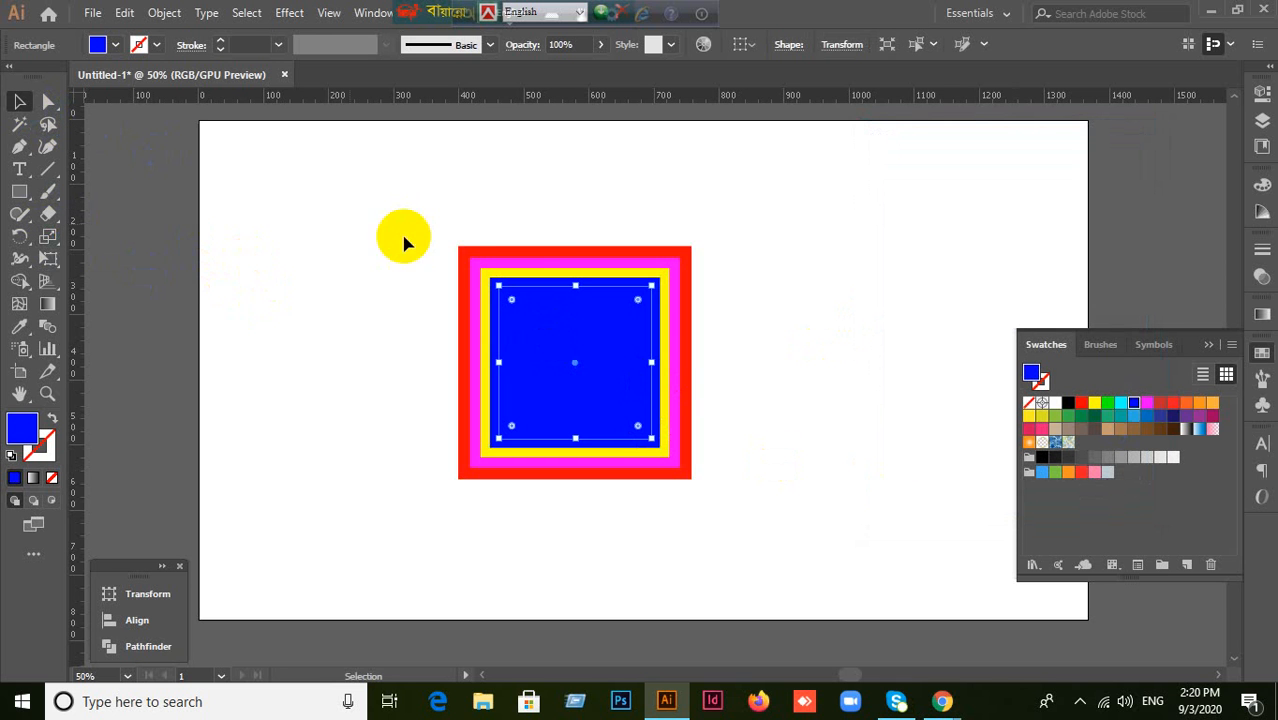
left_click(1173, 402)
left_click(856, 365)
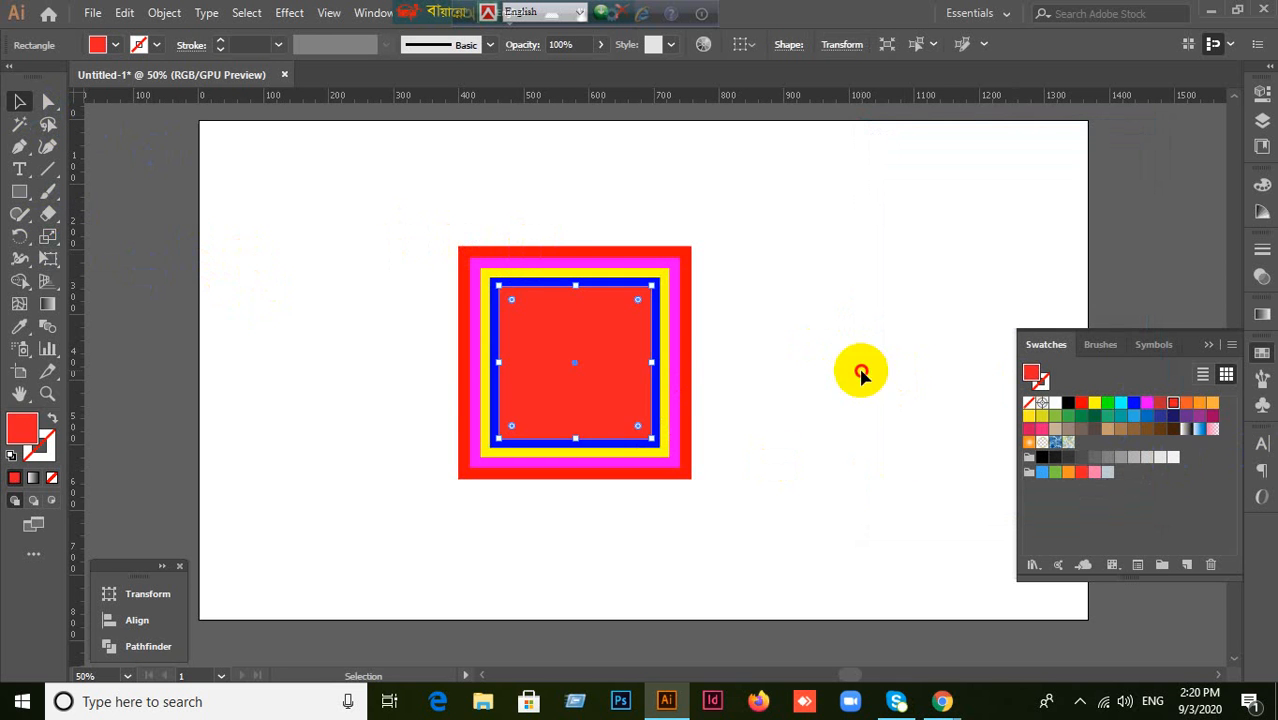
Step: Delete all the nested coloured squares from the artboard and collapse the swatches
left_click_drag(383, 213, 745, 503)
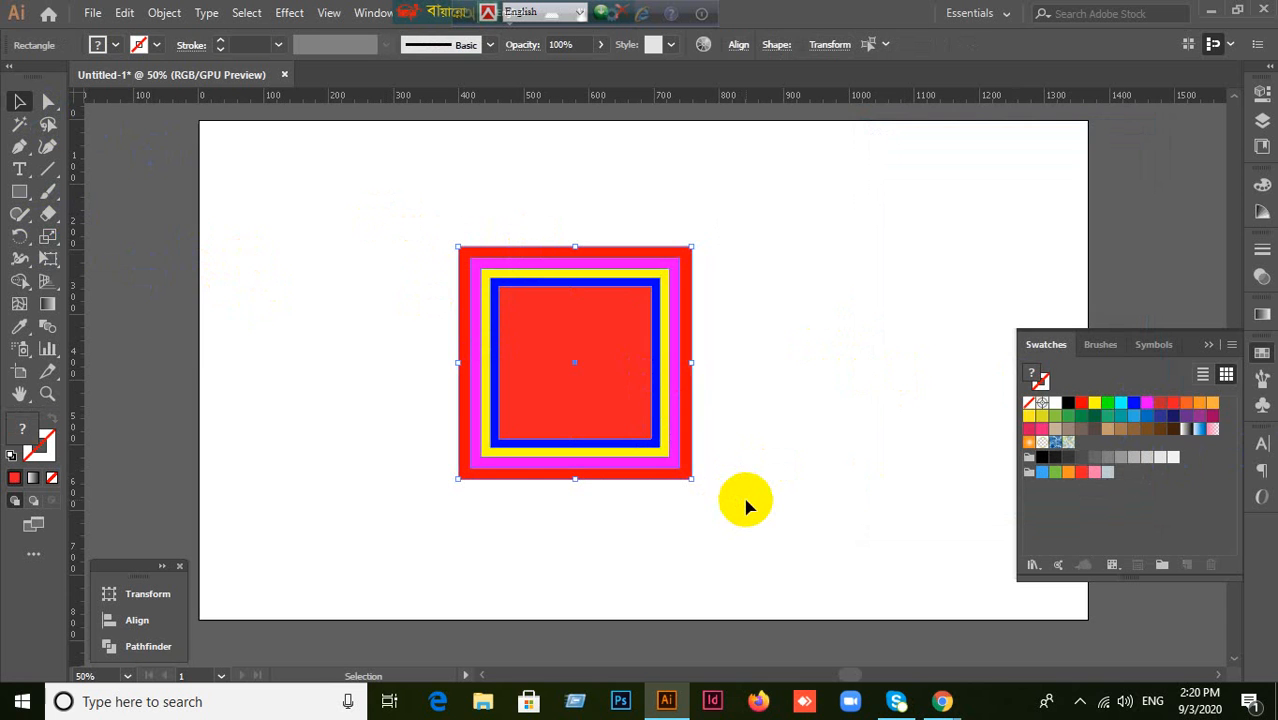
left_click(365, 225)
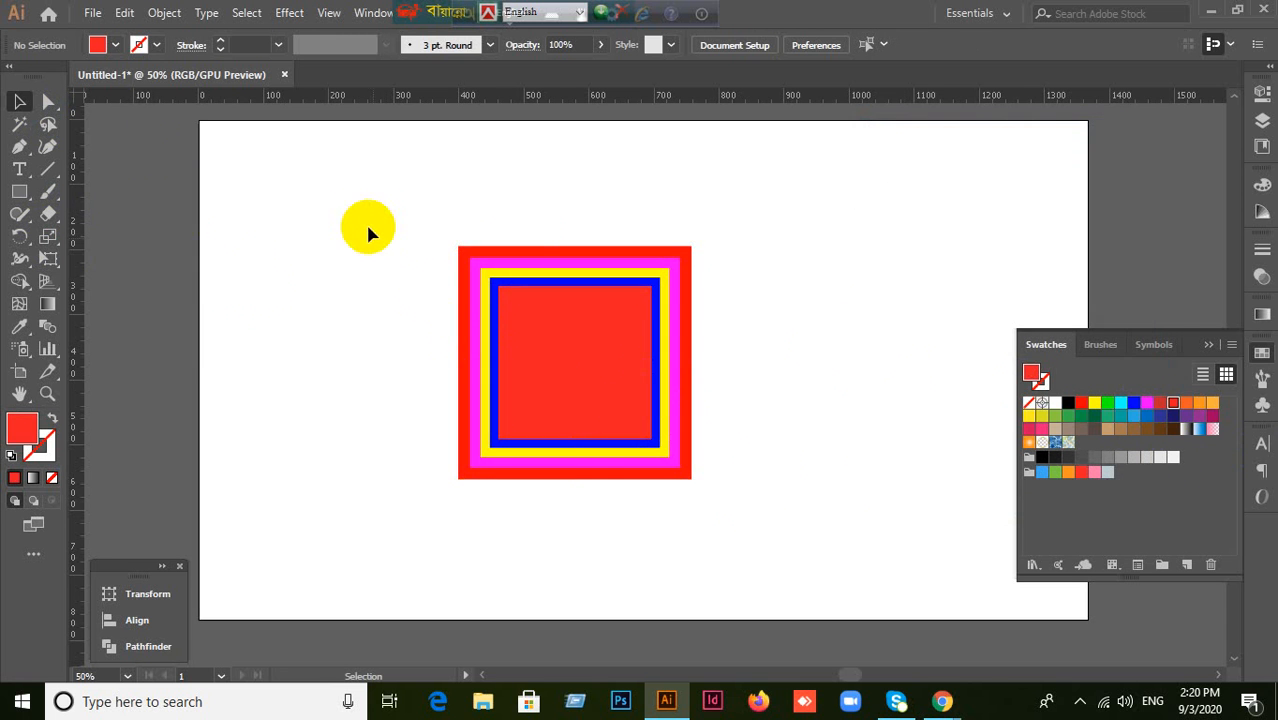
left_click_drag(379, 244, 797, 487)
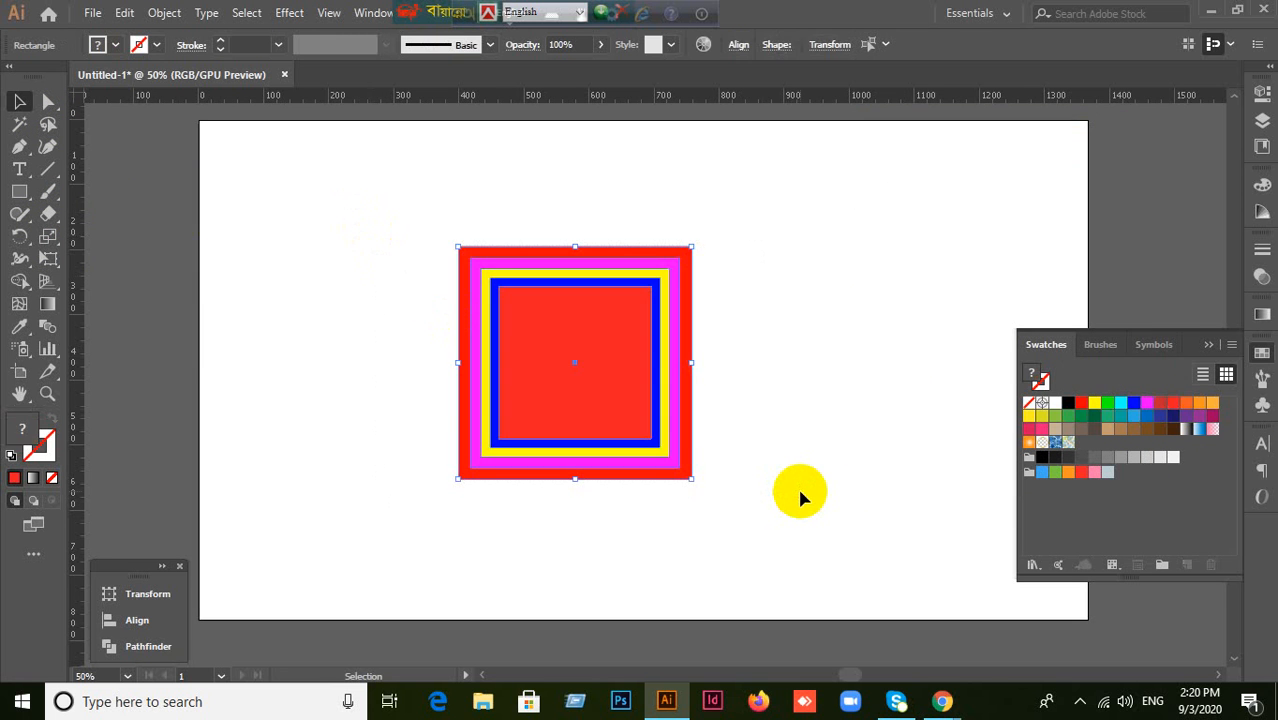
key("Delete")
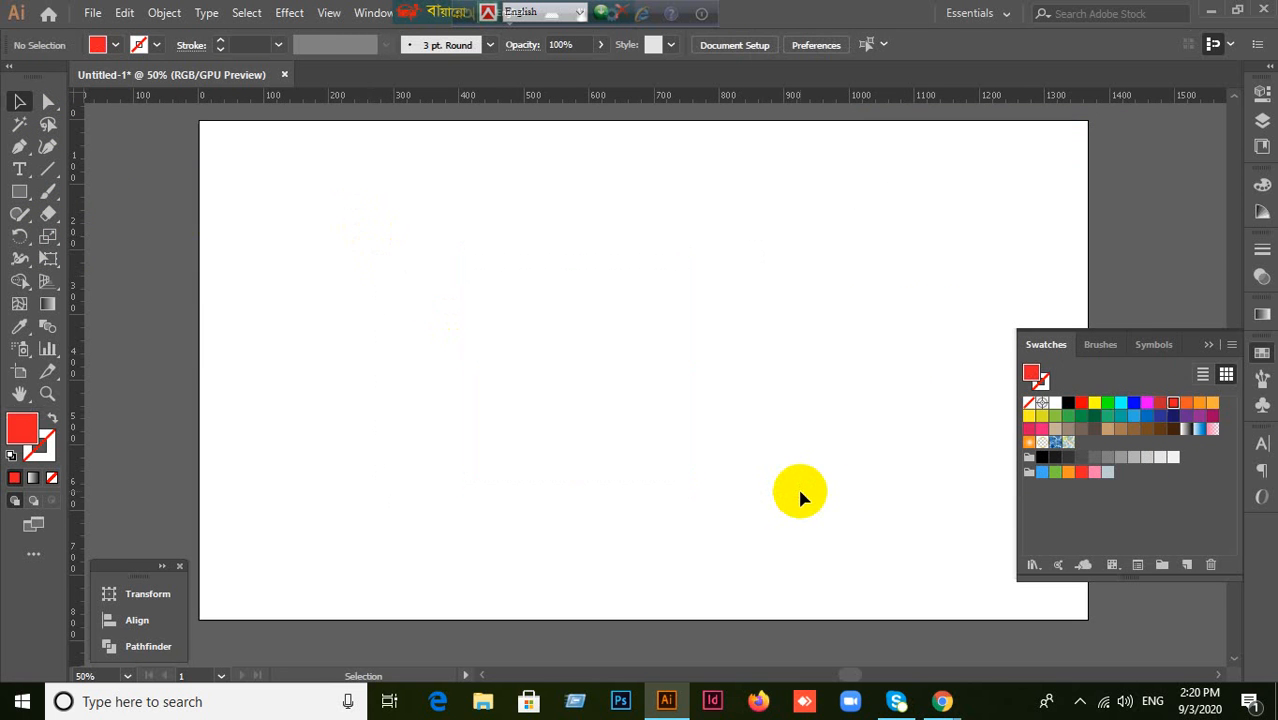
left_click(1208, 346)
Step: Draw a tall, narrow red rectangle on the upper part of the artboard and select it
left_click(19, 191)
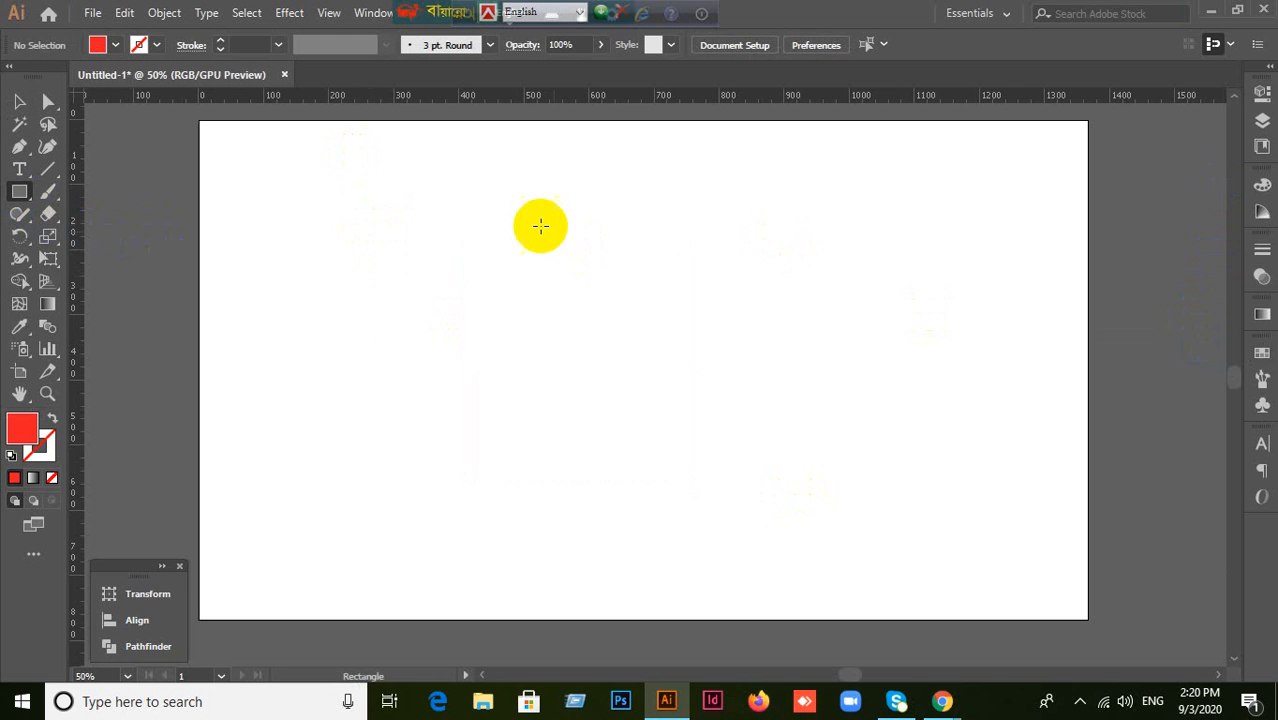
left_click_drag(480, 194, 581, 430)
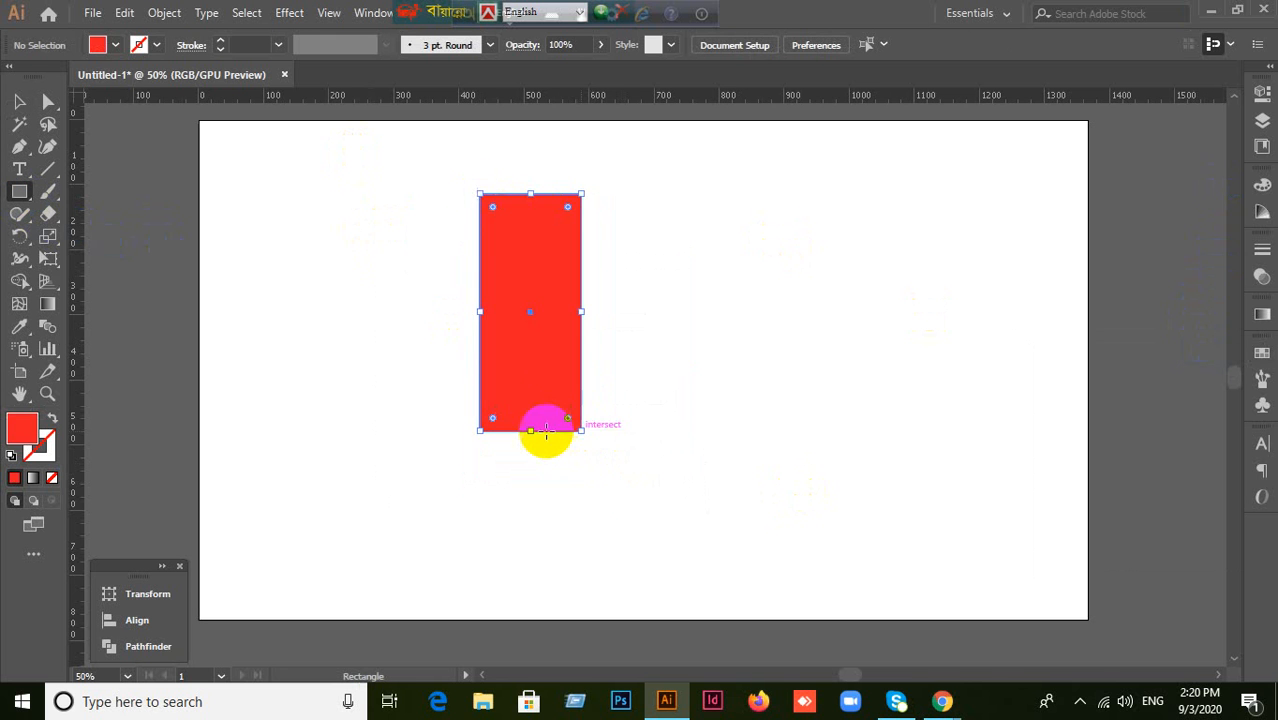
left_click(19, 104)
left_click(519, 288)
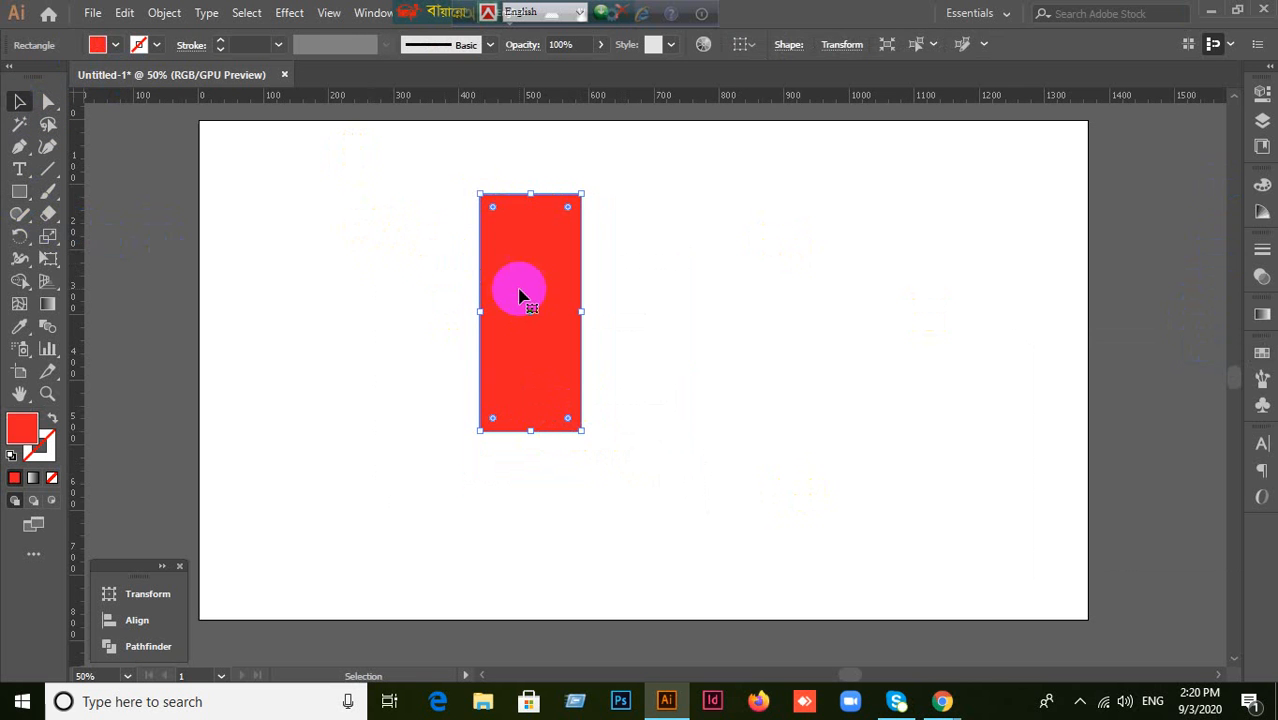
left_click(716, 310)
left_click(562, 302)
left_click(543, 268)
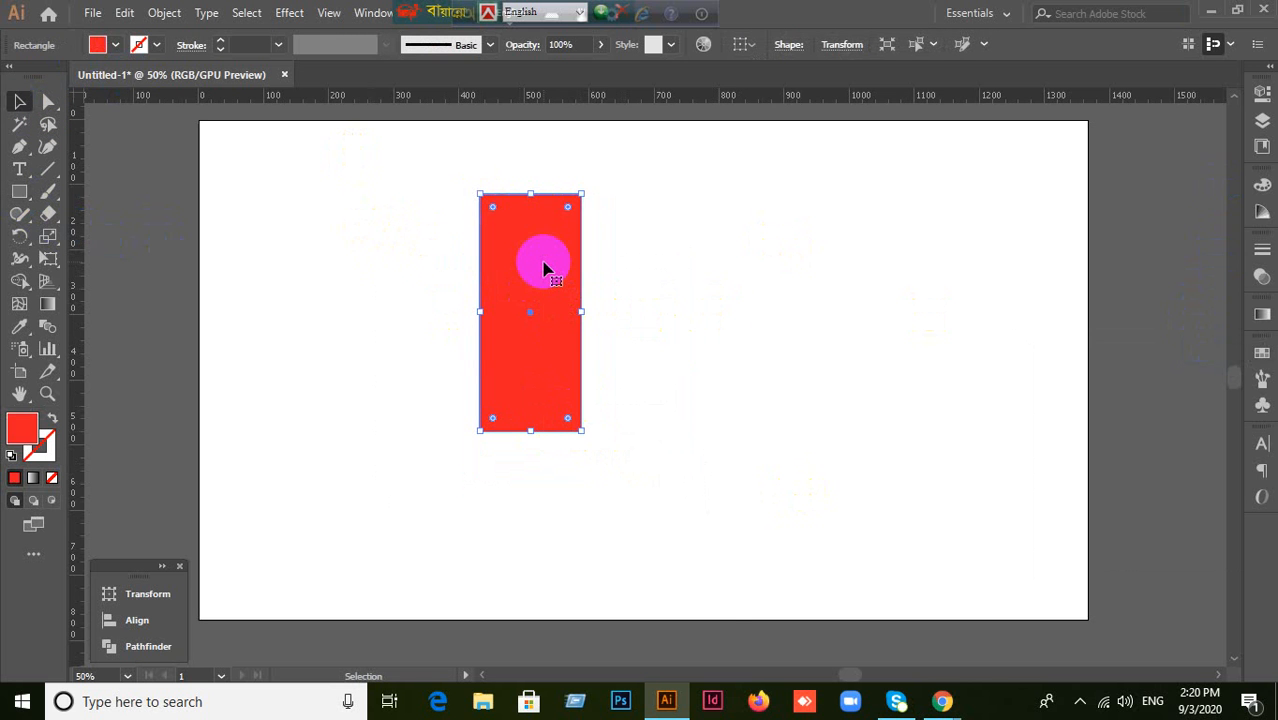
Step: Try the Average command on the red rectangle with the Horizontal axis, and undo it
right_click(543, 268)
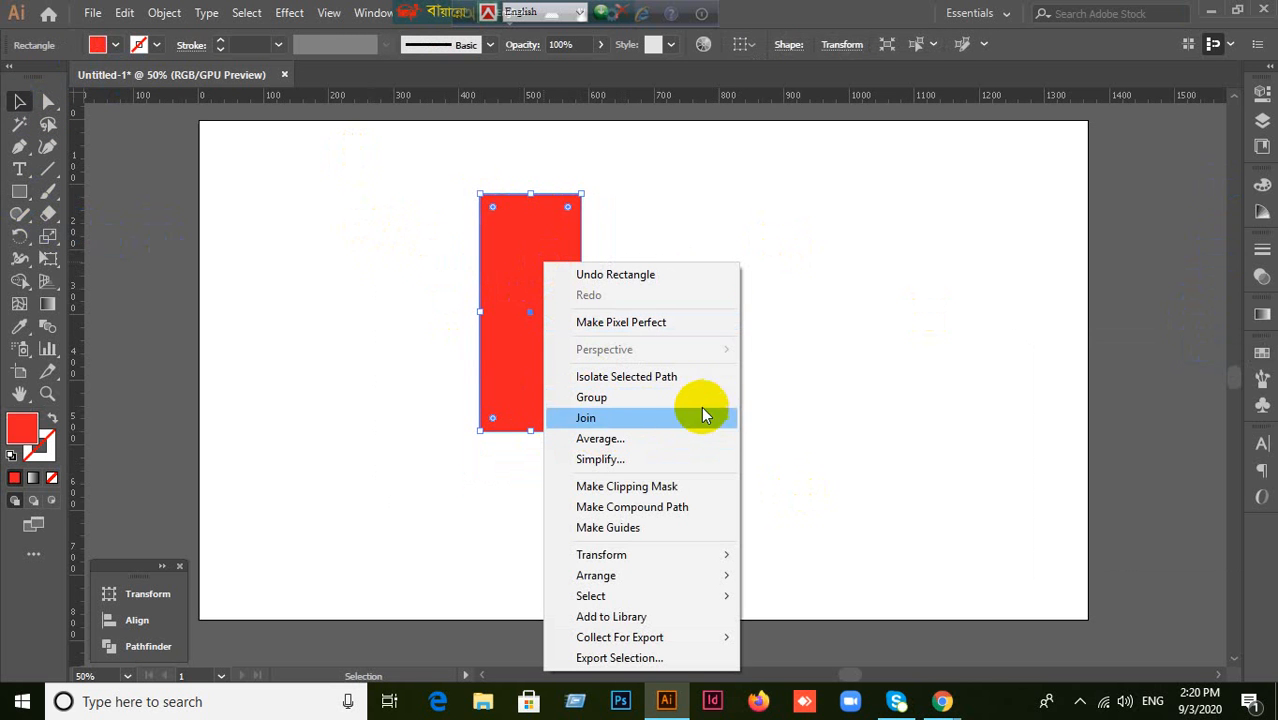
left_click(683, 438)
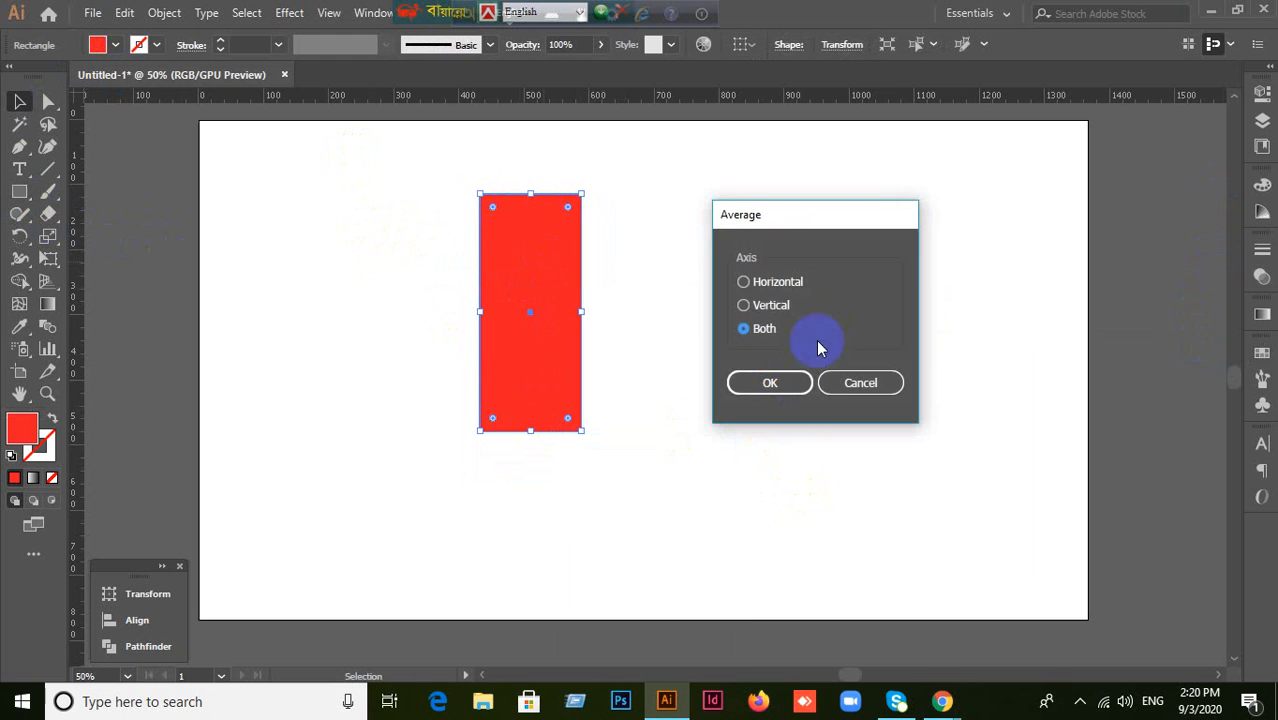
left_click(743, 281)
left_click(770, 382)
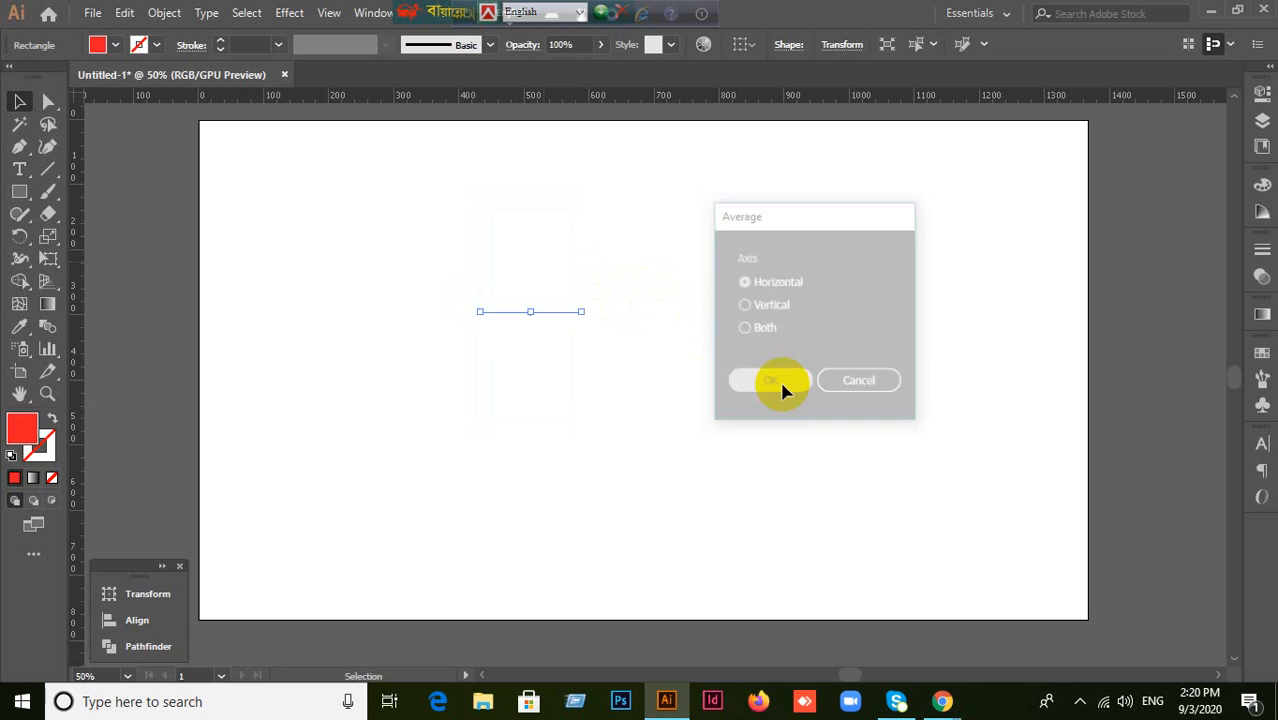
key("ctrl+z")
Step: Try the Average command on the red rectangle with the Vertical axis, and undo it
right_click(543, 287)
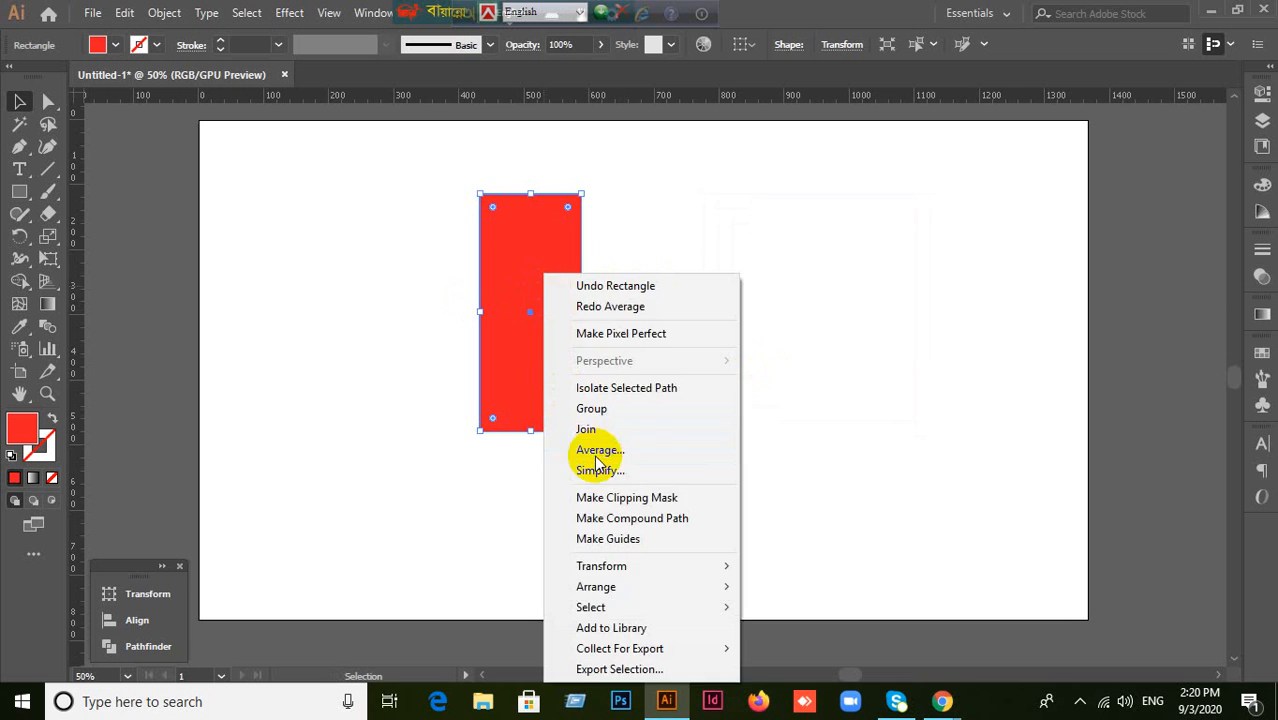
left_click(592, 450)
left_click(800, 328)
left_click(771, 305)
left_click(768, 382)
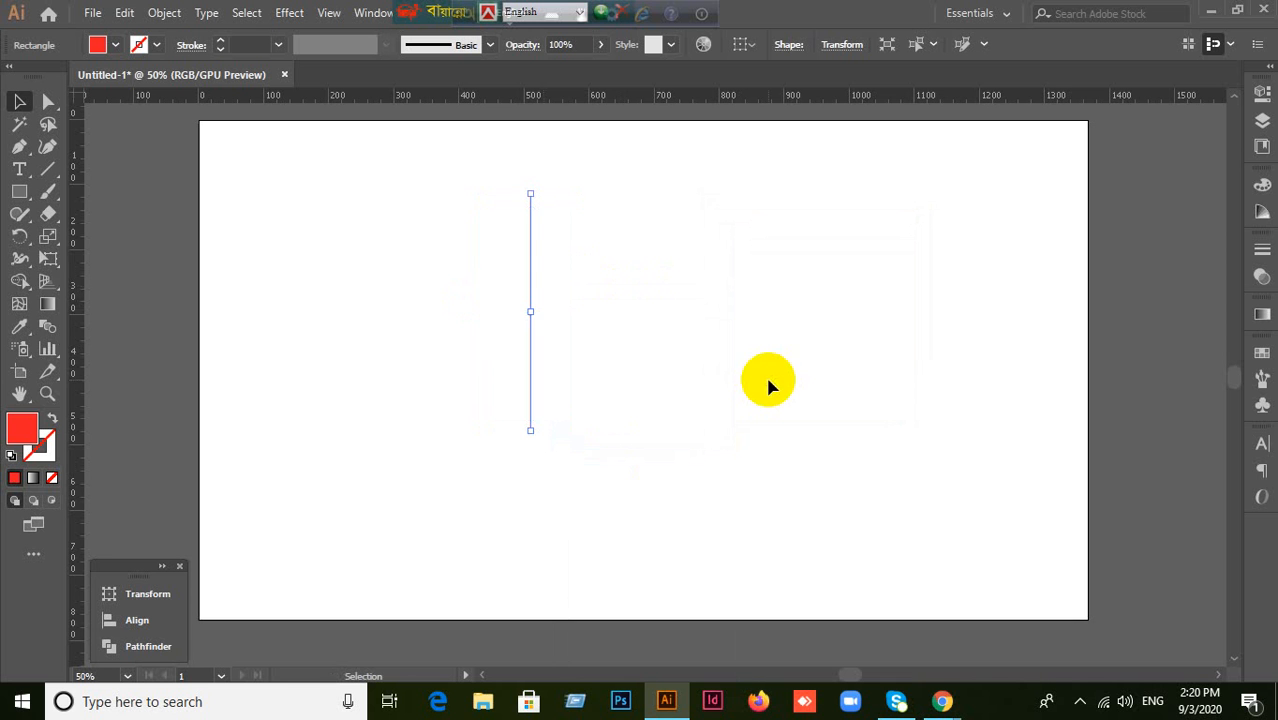
key("ctrl+z")
Step: Try the Average command on the red rectangle with the Both axis option, and undo it
right_click(497, 280)
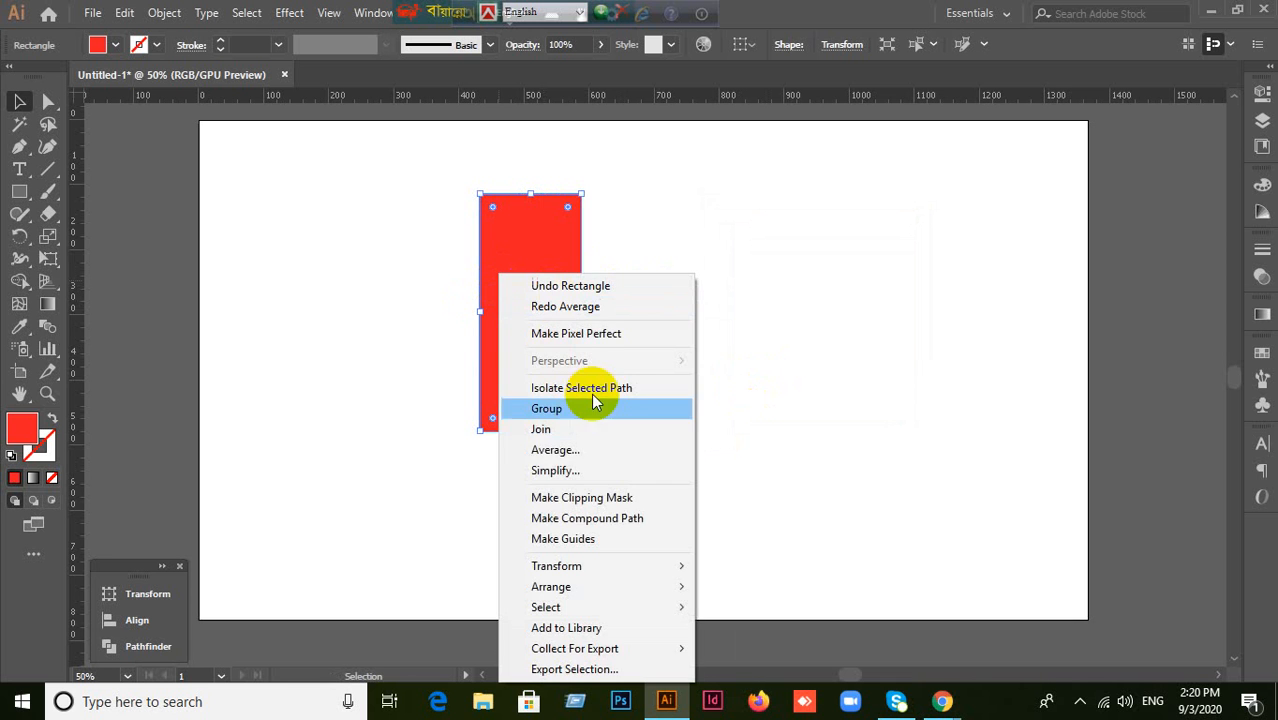
left_click(591, 451)
left_click(768, 383)
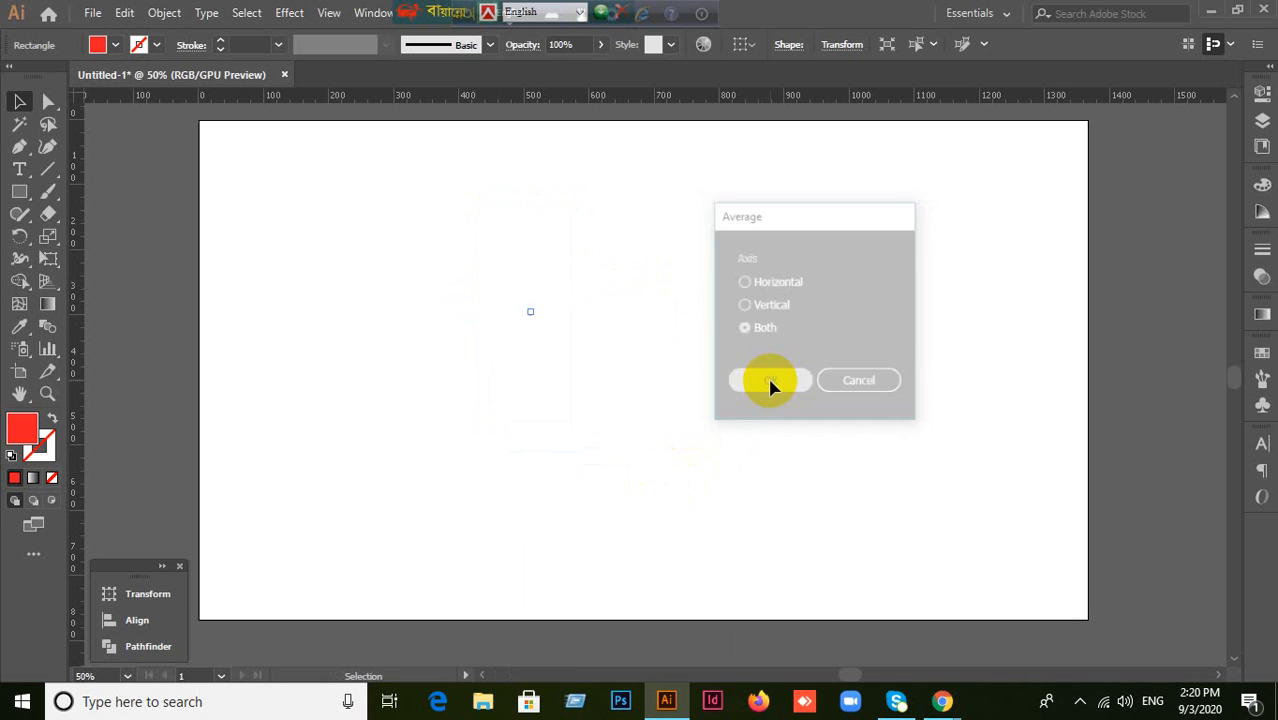
key("ctrl+z")
left_click(666, 379)
left_click(579, 339)
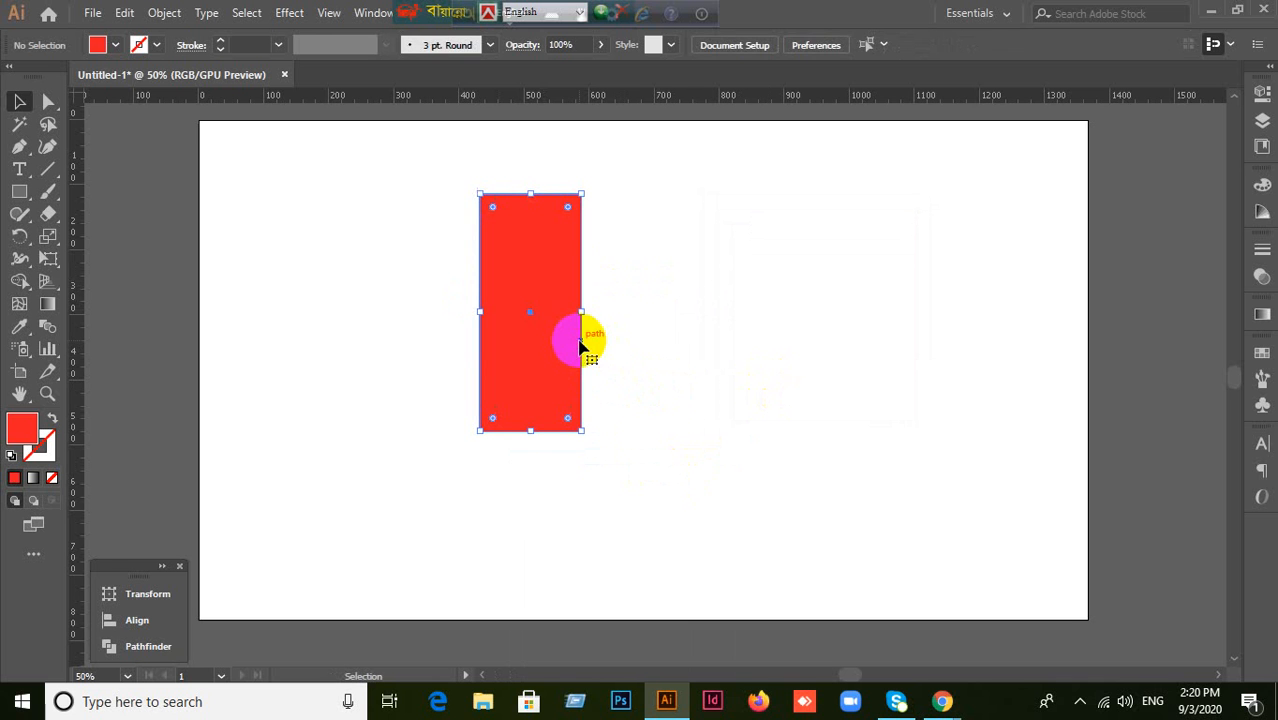
left_click_drag(48, 101, 93, 104)
left_click_drag(424, 176, 665, 228)
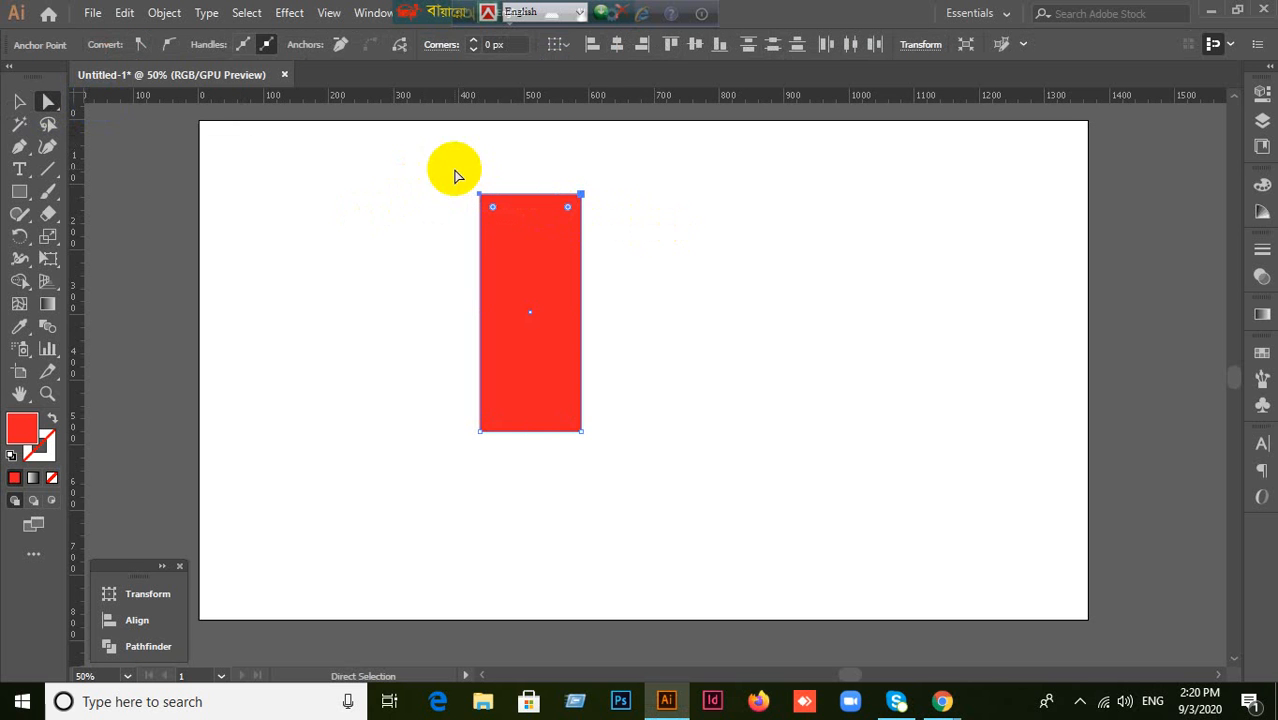
left_click_drag(452, 169, 705, 240)
right_click(531, 250)
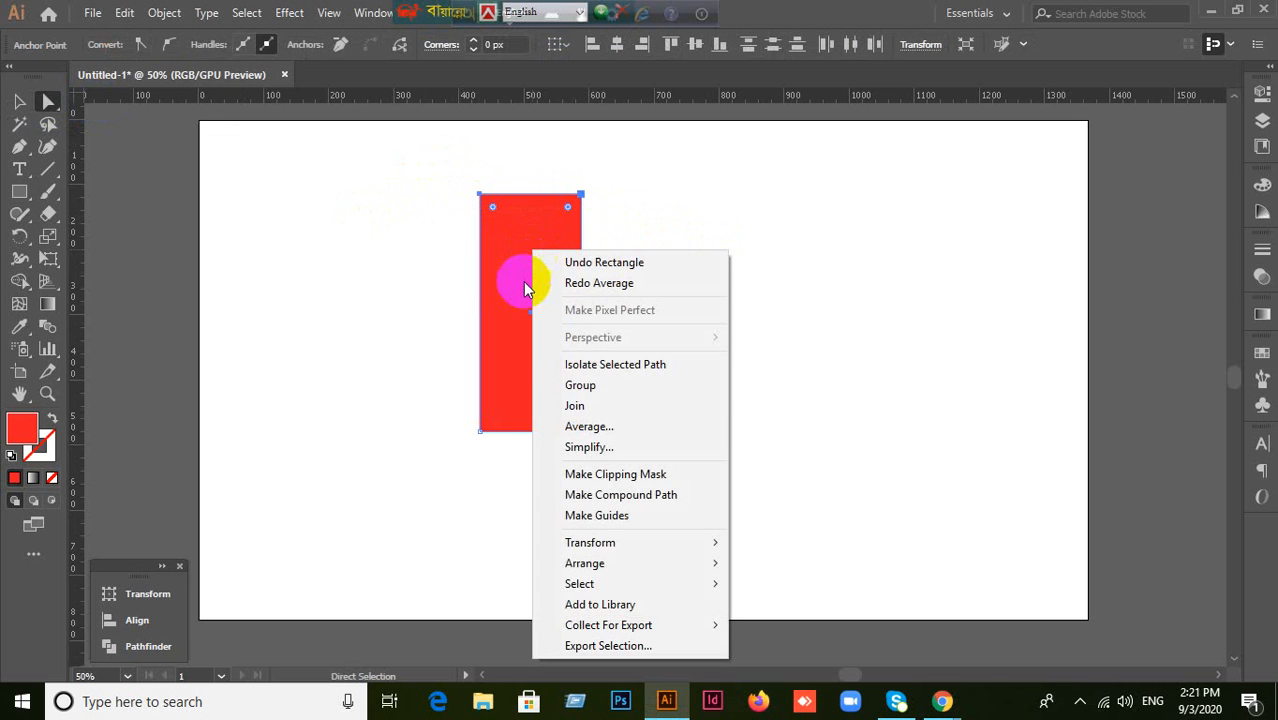
left_click(603, 428)
left_click(485, 205)
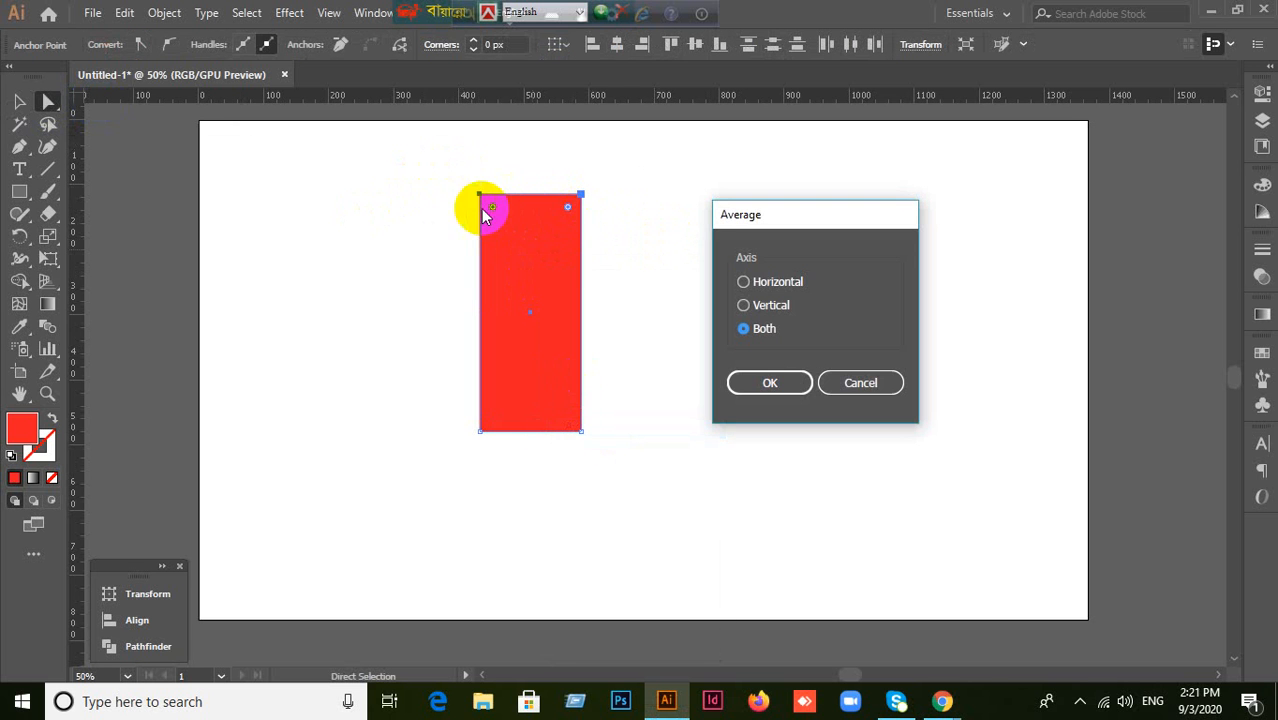
left_click(570, 212)
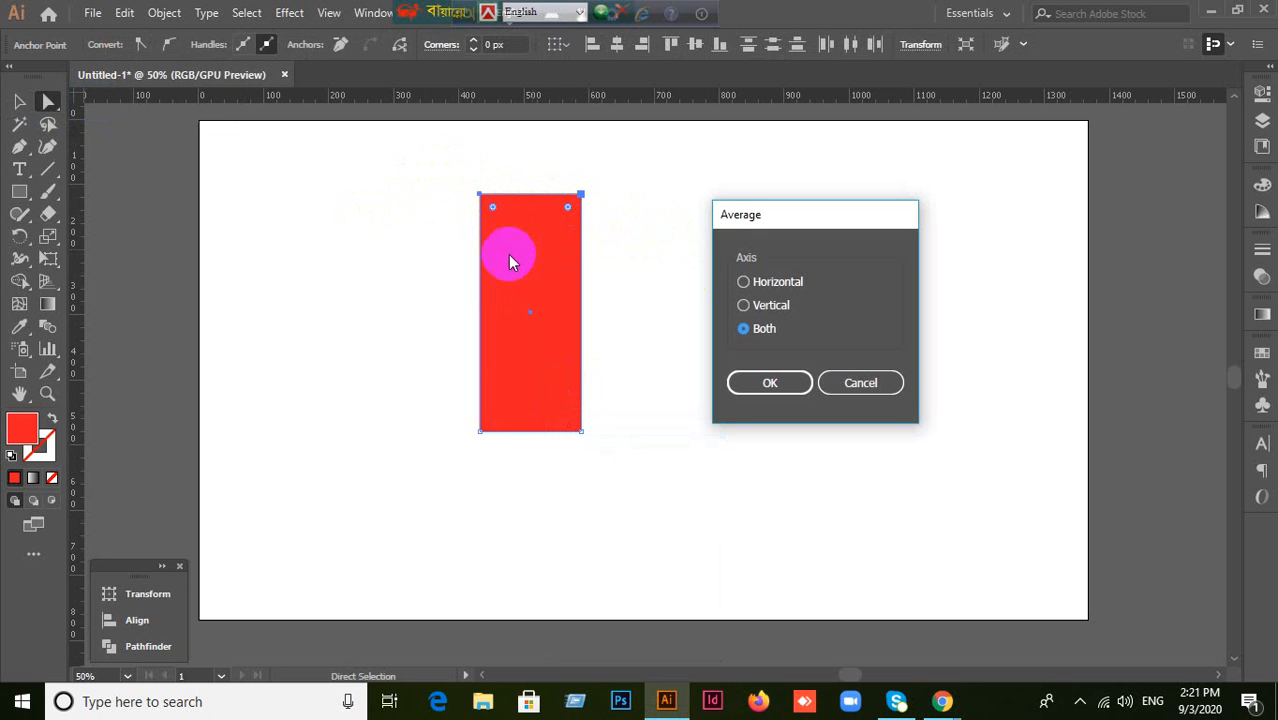
left_click(875, 390)
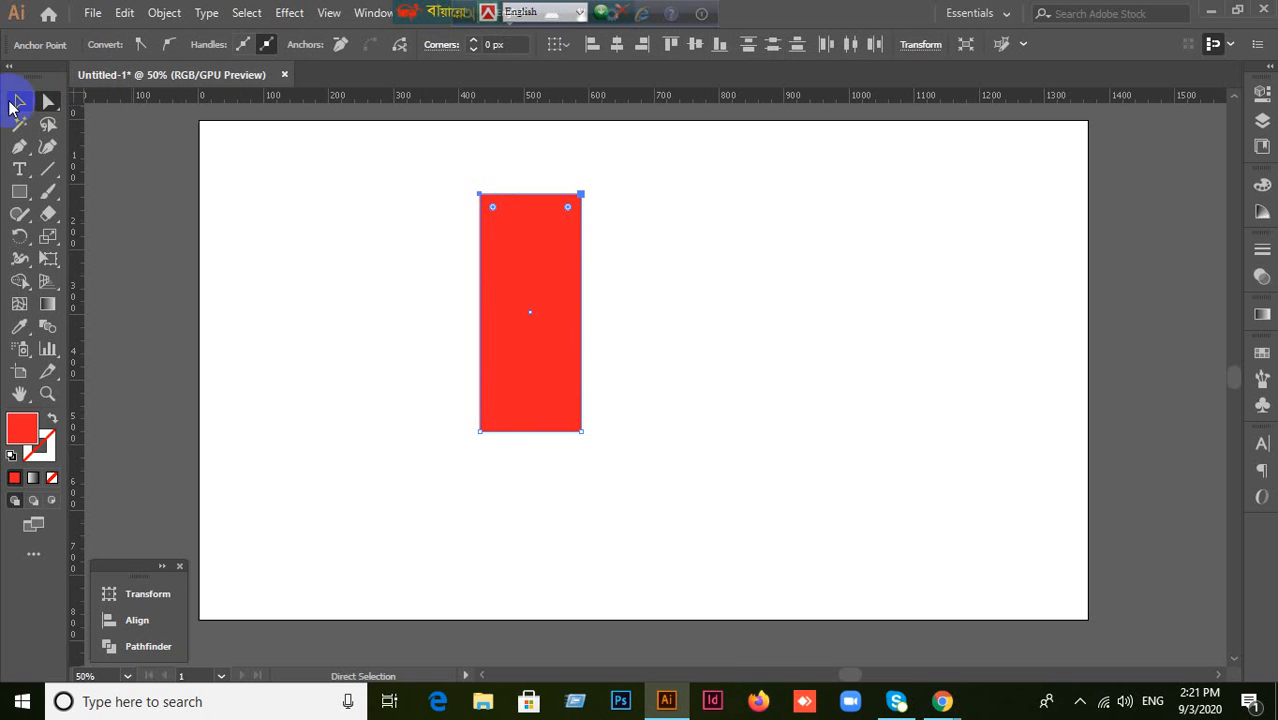
left_click(16, 103)
Step: Try averaging only the red rectangle's two upper anchor points along the Vertical axis, and undo it
left_click(50, 104)
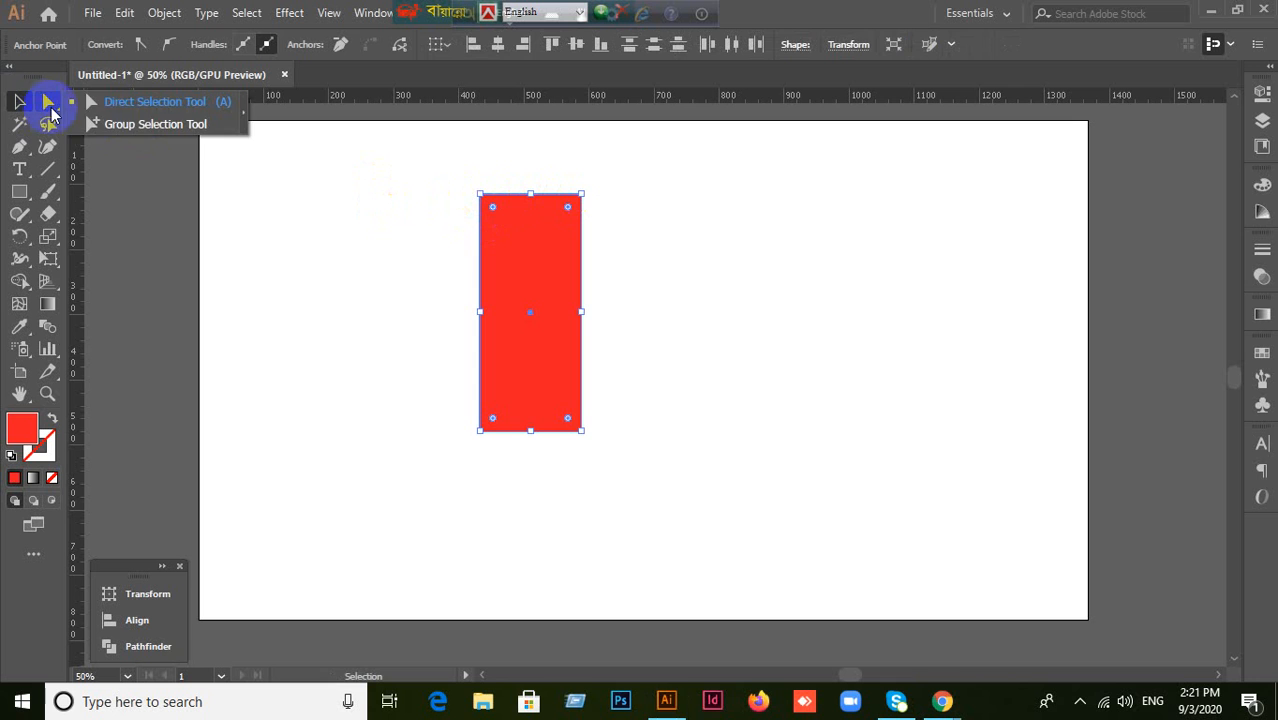
left_click(114, 101)
left_click_drag(414, 173, 696, 245)
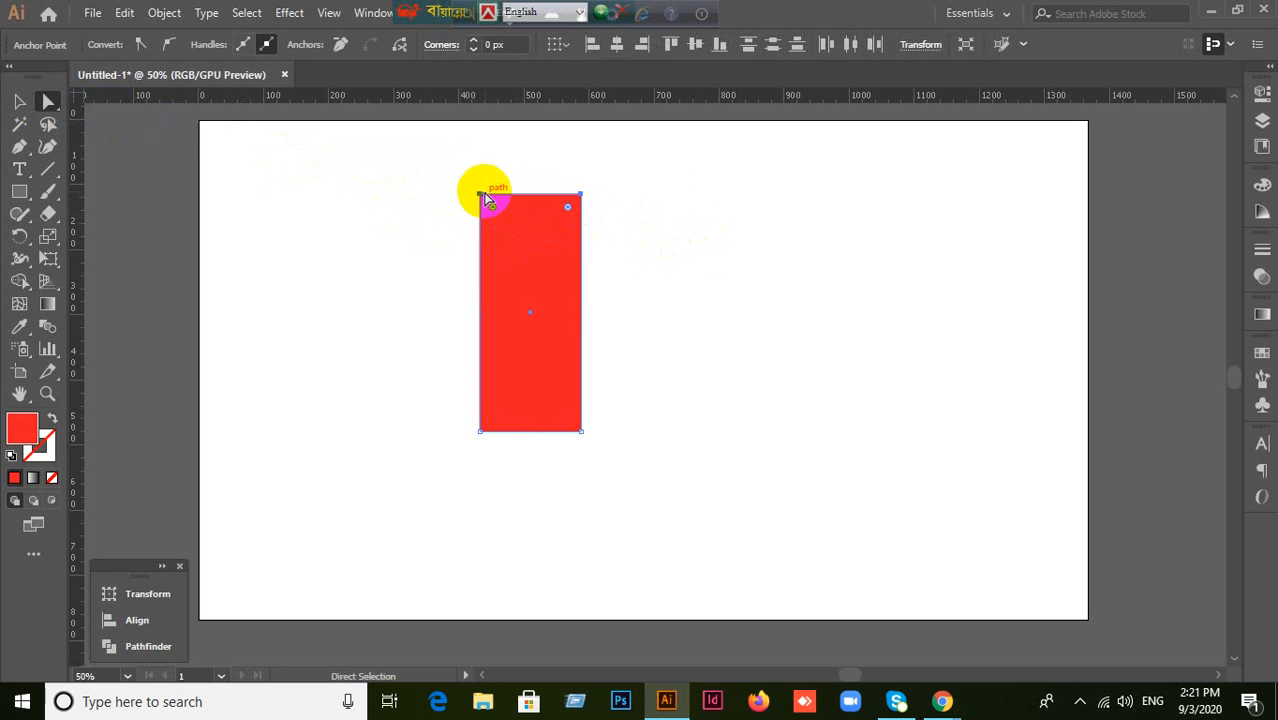
right_click(537, 245)
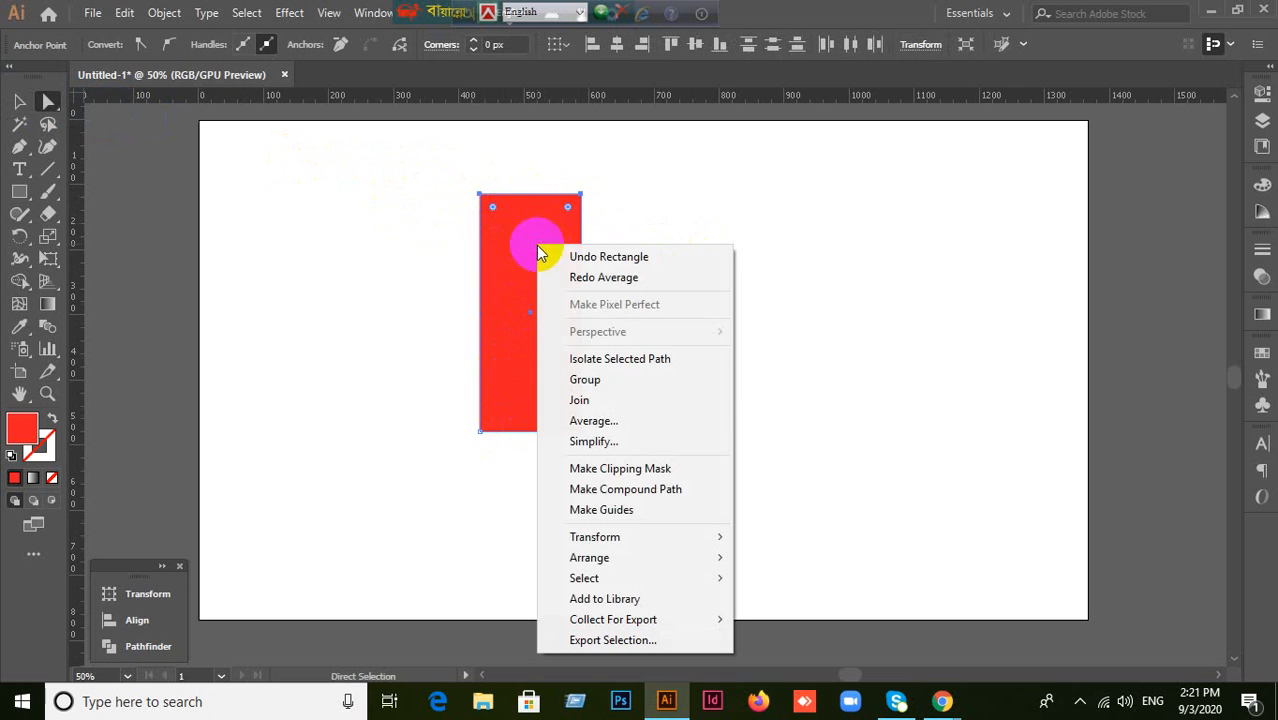
left_click(586, 424)
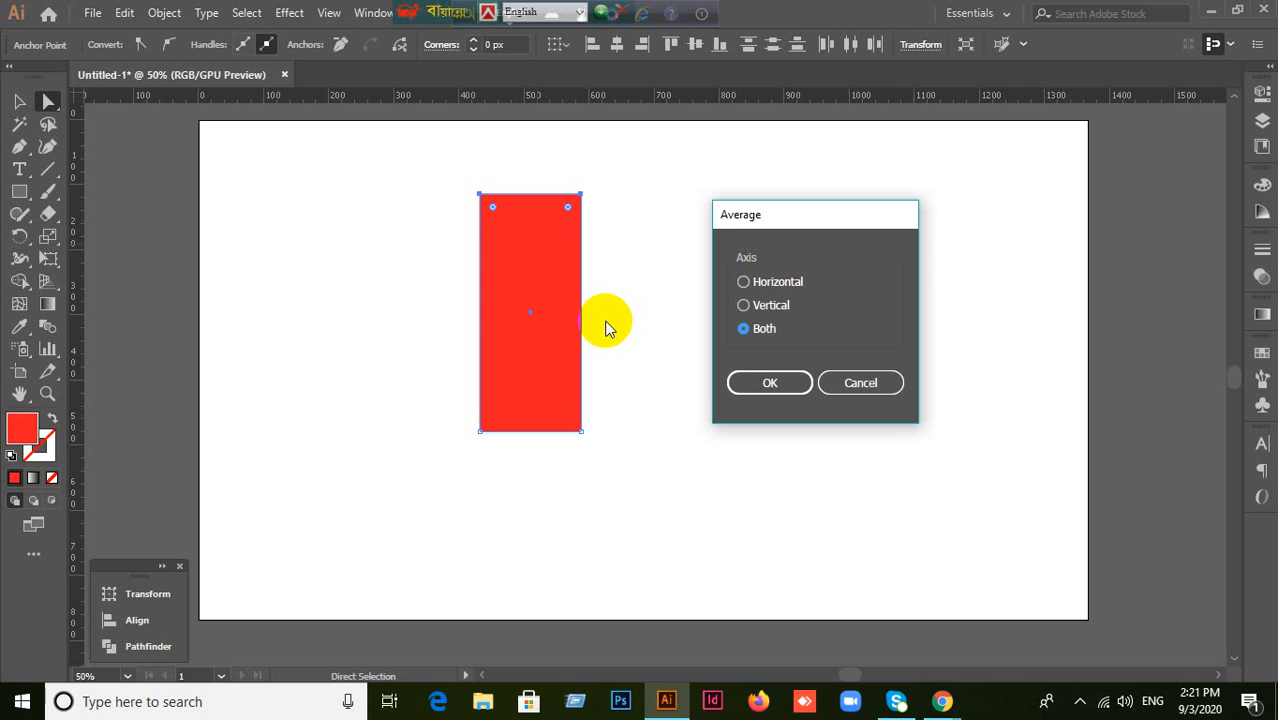
left_click(743, 305)
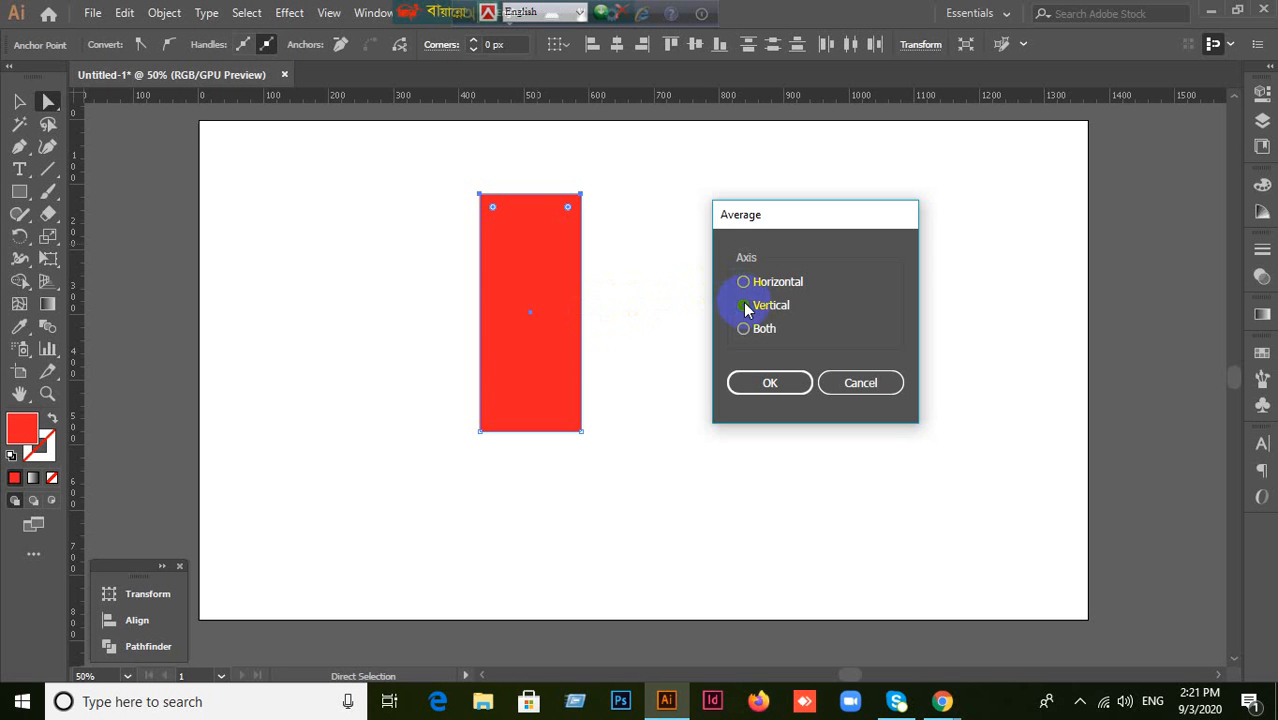
left_click(778, 385)
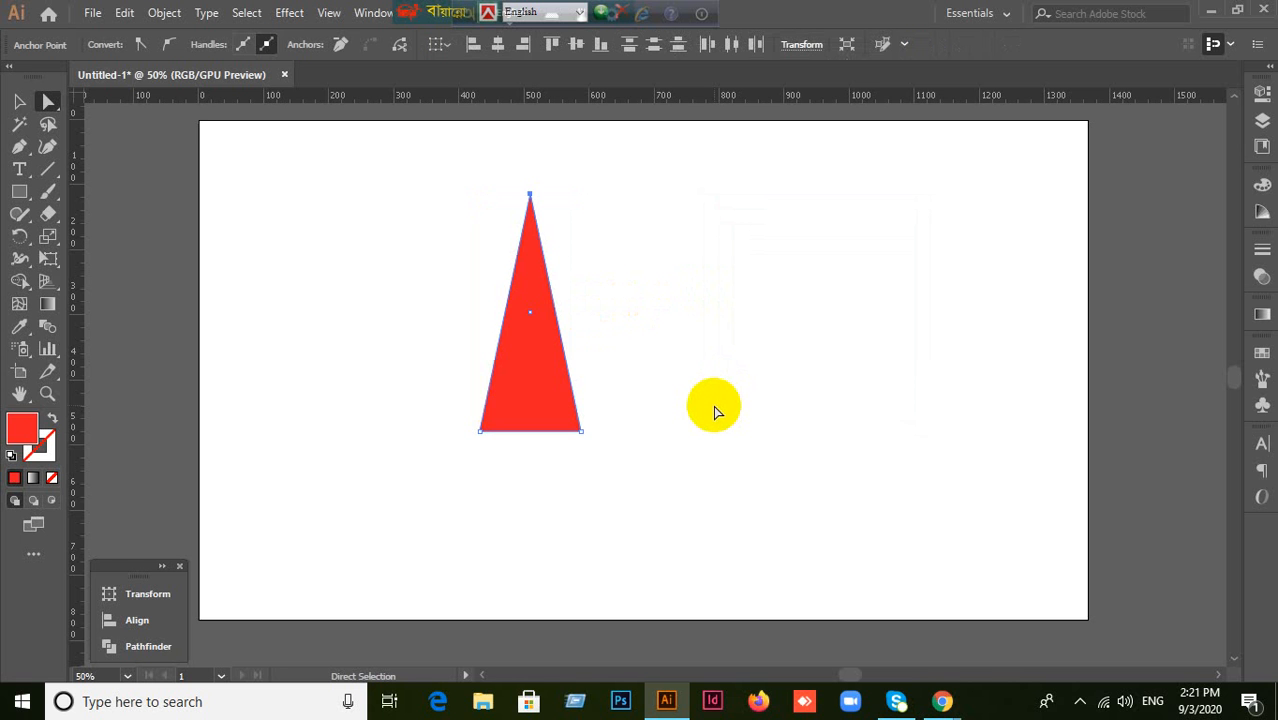
key("ctrl+z")
key("ctrl+z")
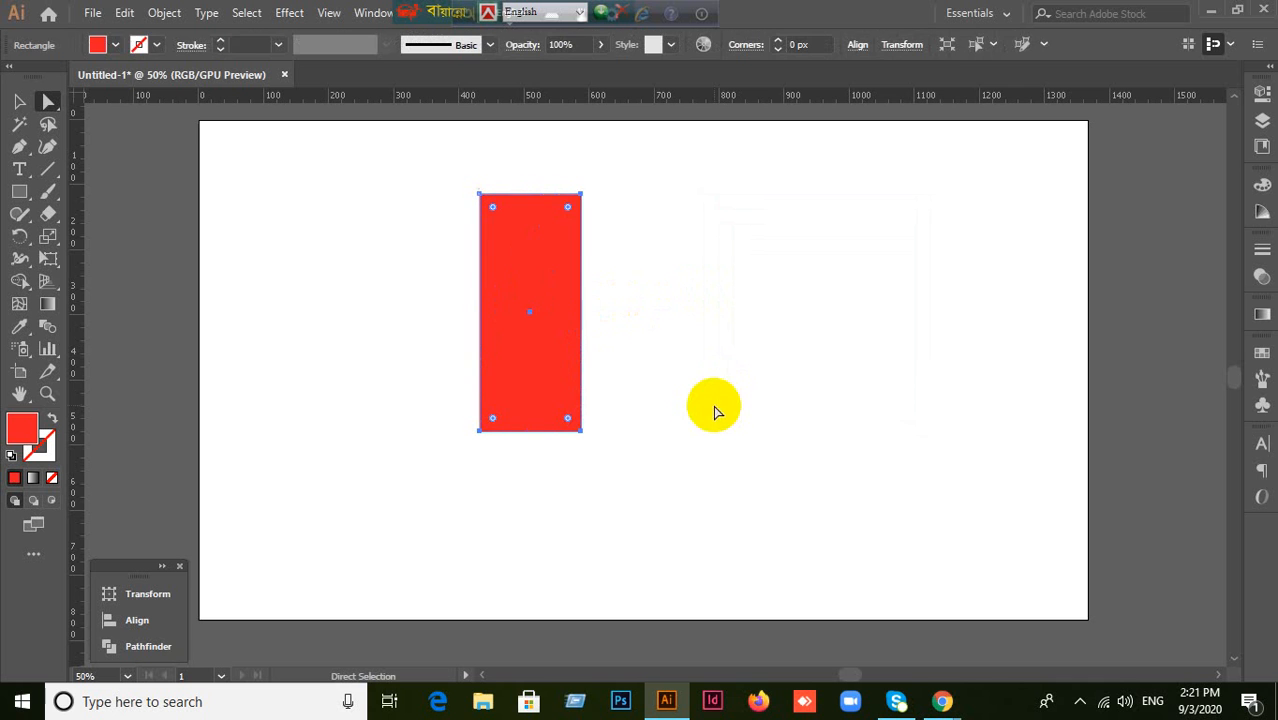
Step: Average the red rectangle's two right-hand anchor points along the Horizontal axis to form a triangle pointing right
left_click_drag(558, 177, 670, 500)
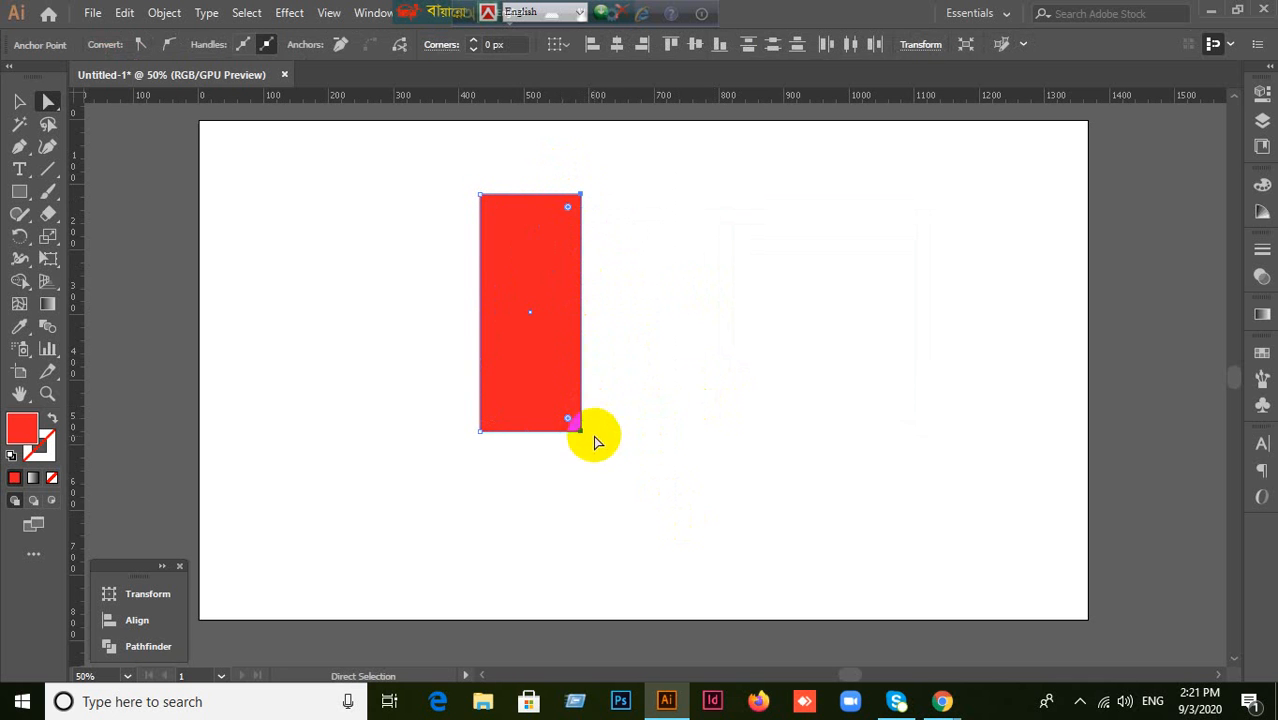
right_click(551, 262)
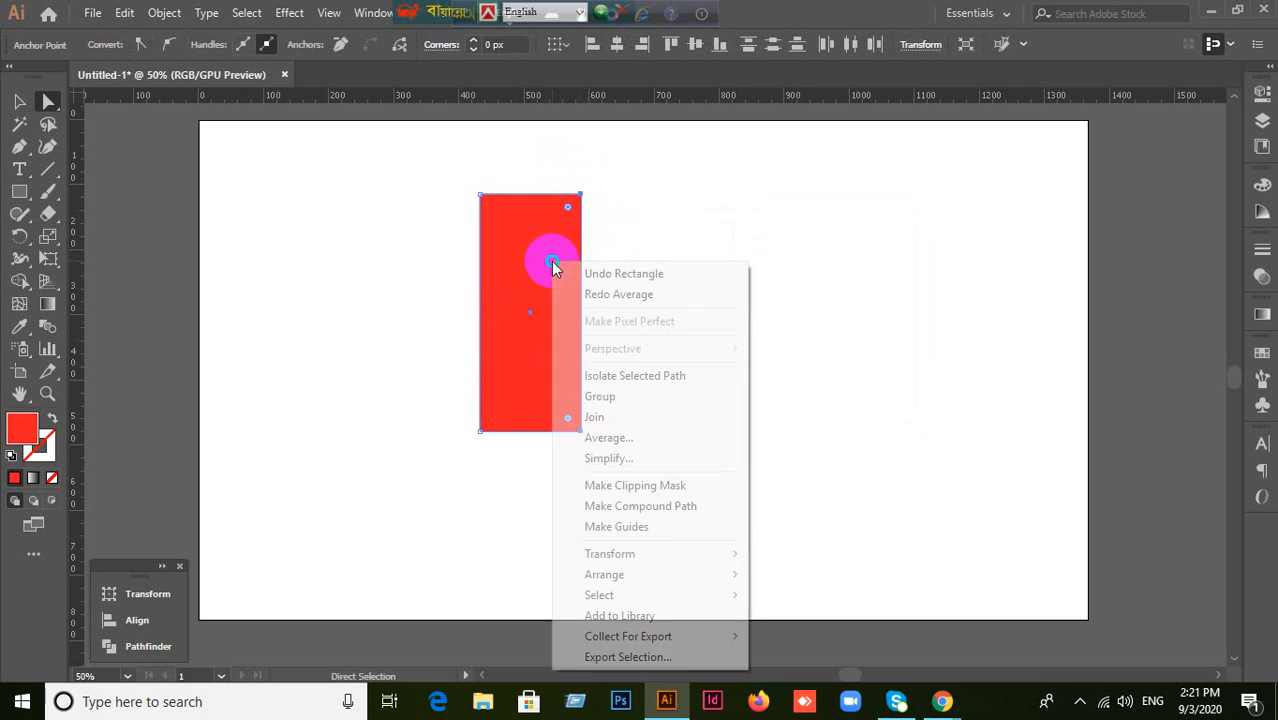
left_click(607, 440)
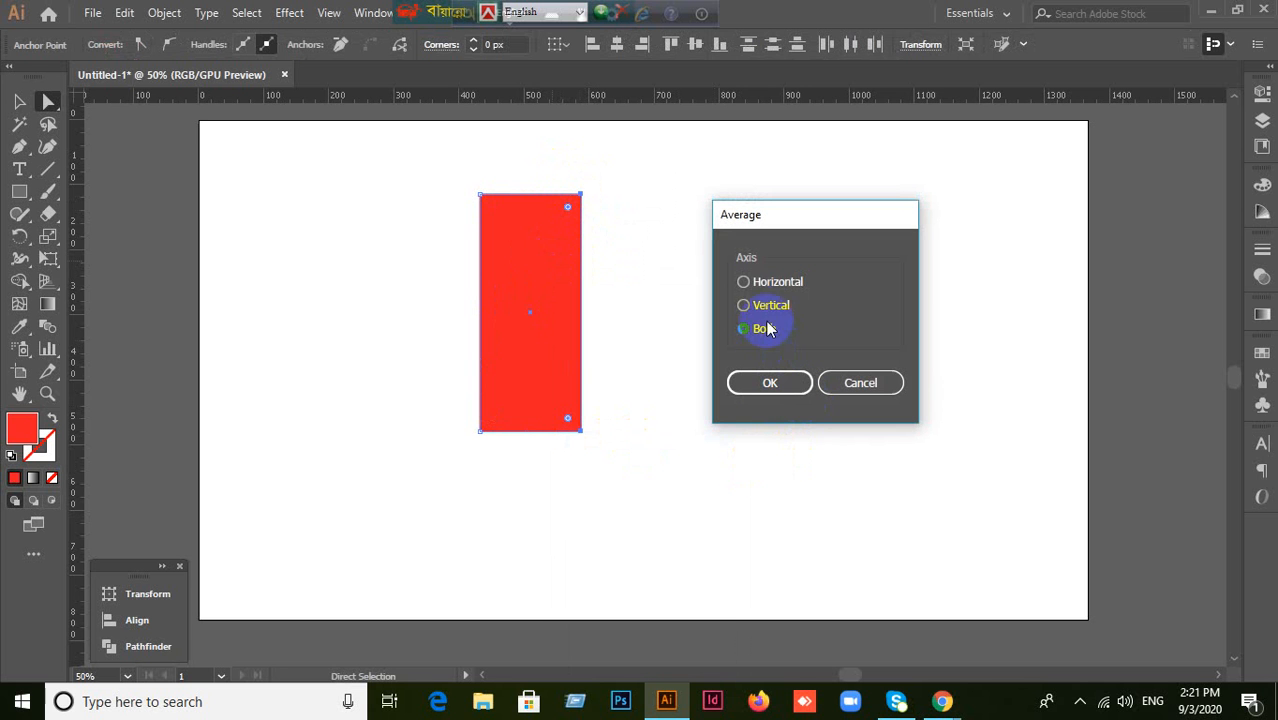
left_click(760, 285)
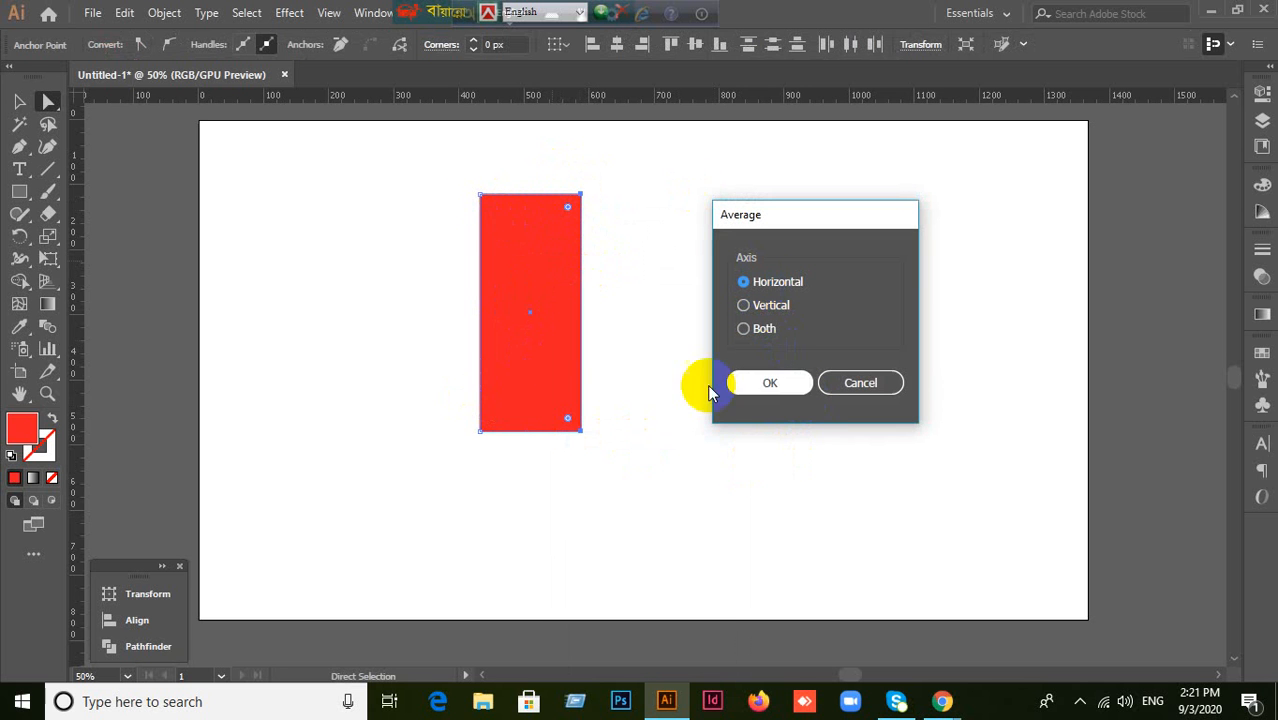
left_click(774, 386)
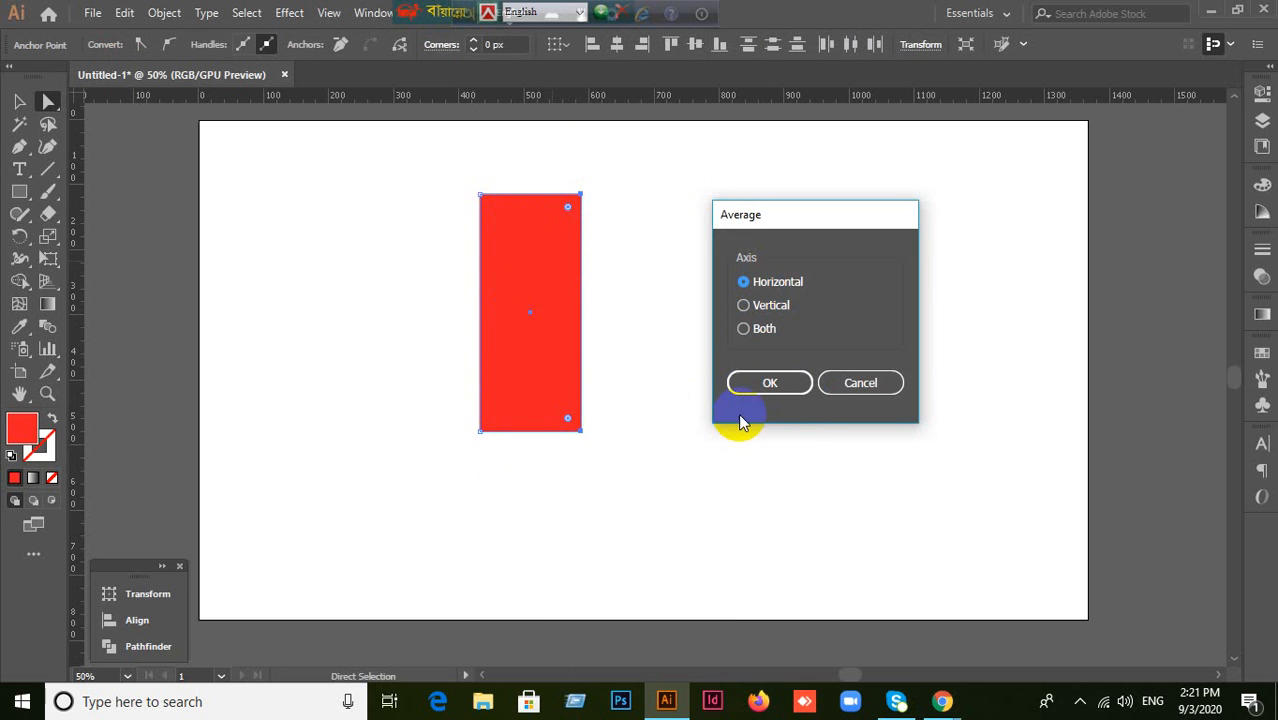
left_click(760, 383)
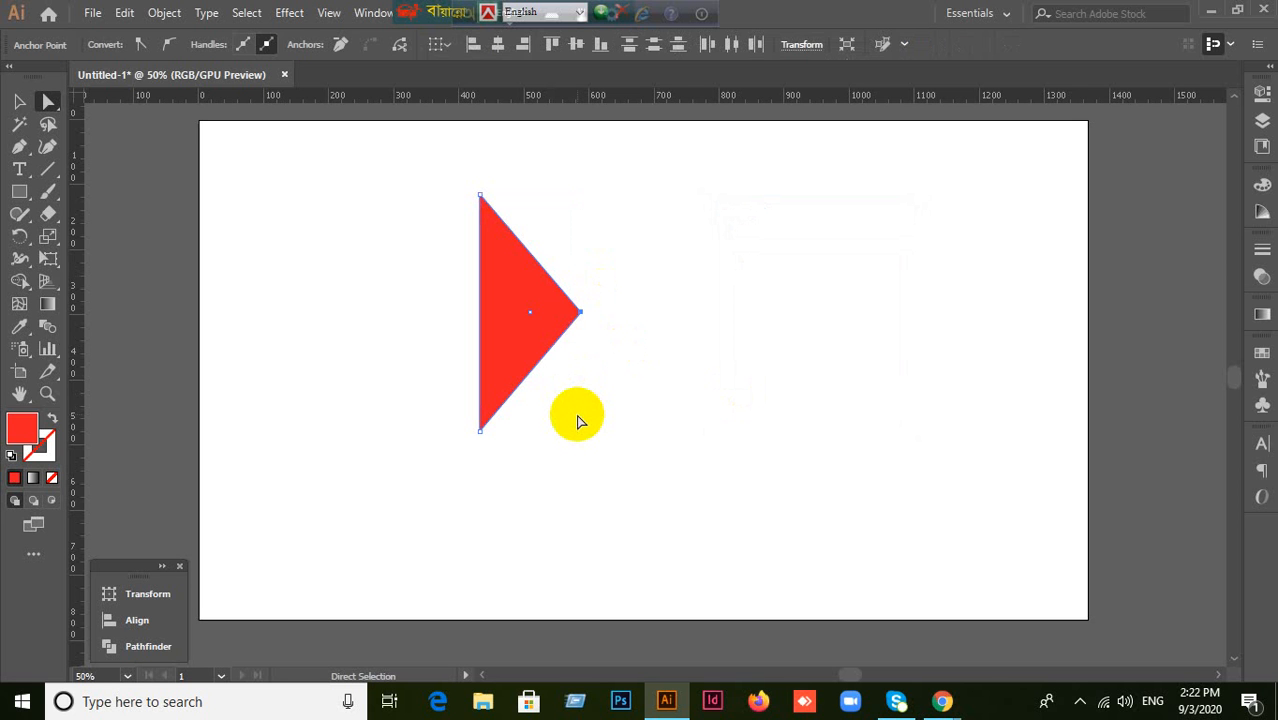
Step: Delete the red triangle from the artboard
left_click(19, 101)
left_click(516, 314)
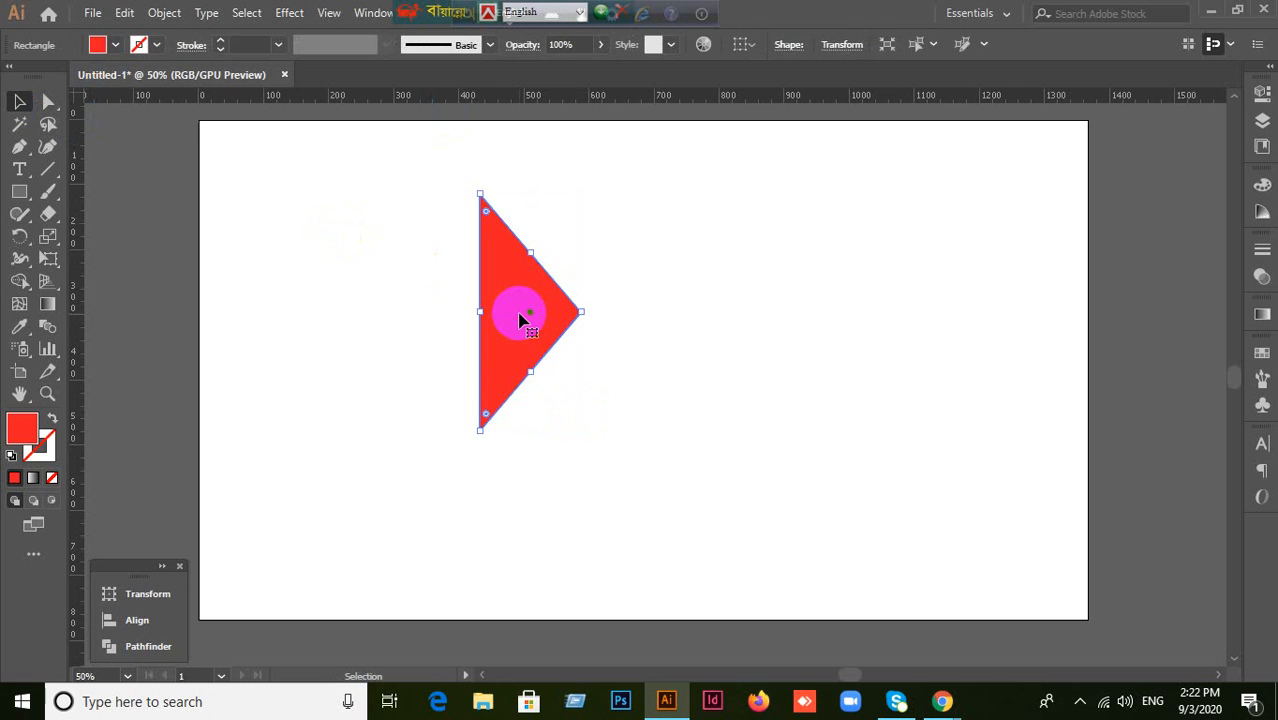
key("Delete")
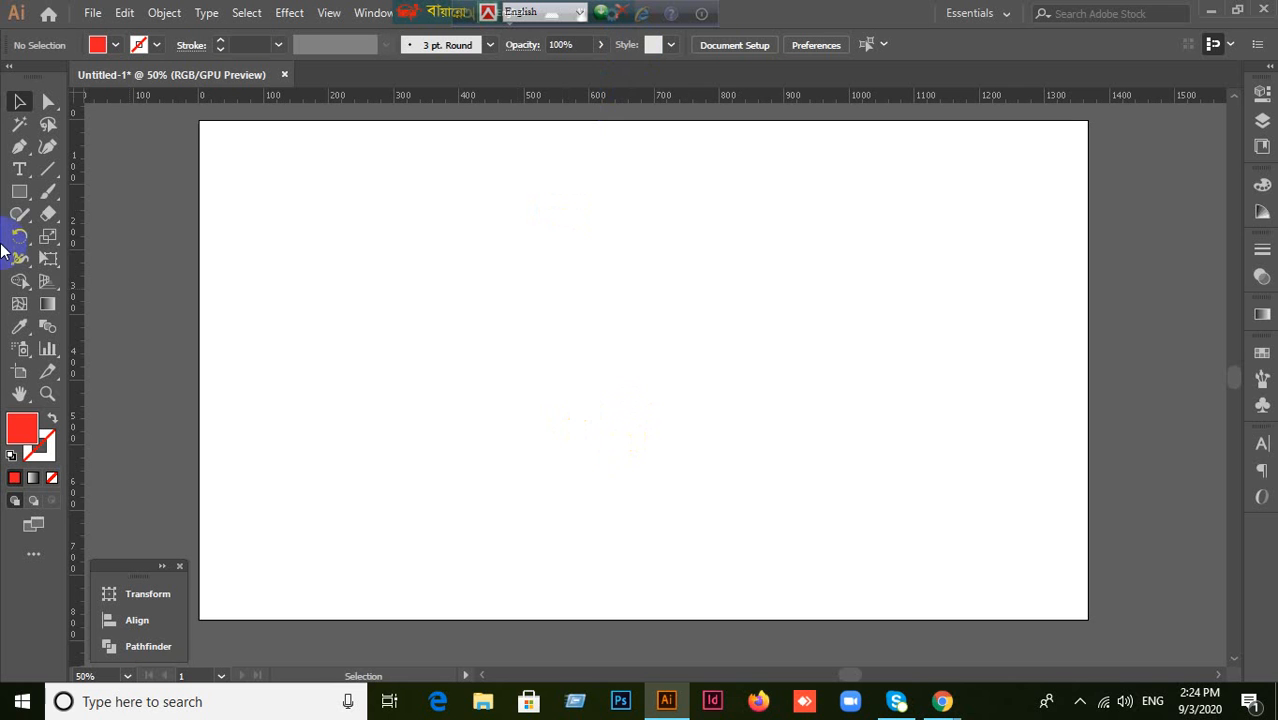
Step: Draw a large red square near the middle of the artboard with the Rectangle tool
left_click(19, 191)
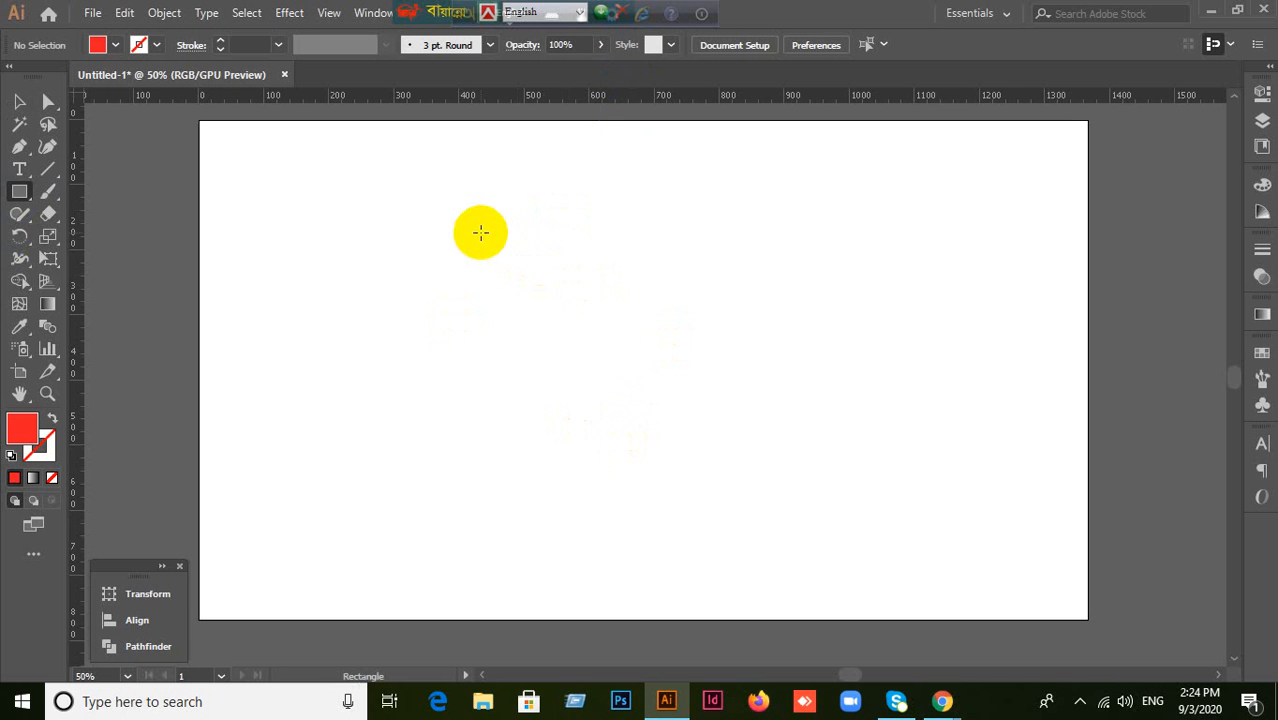
left_click_drag(481, 233, 751, 500)
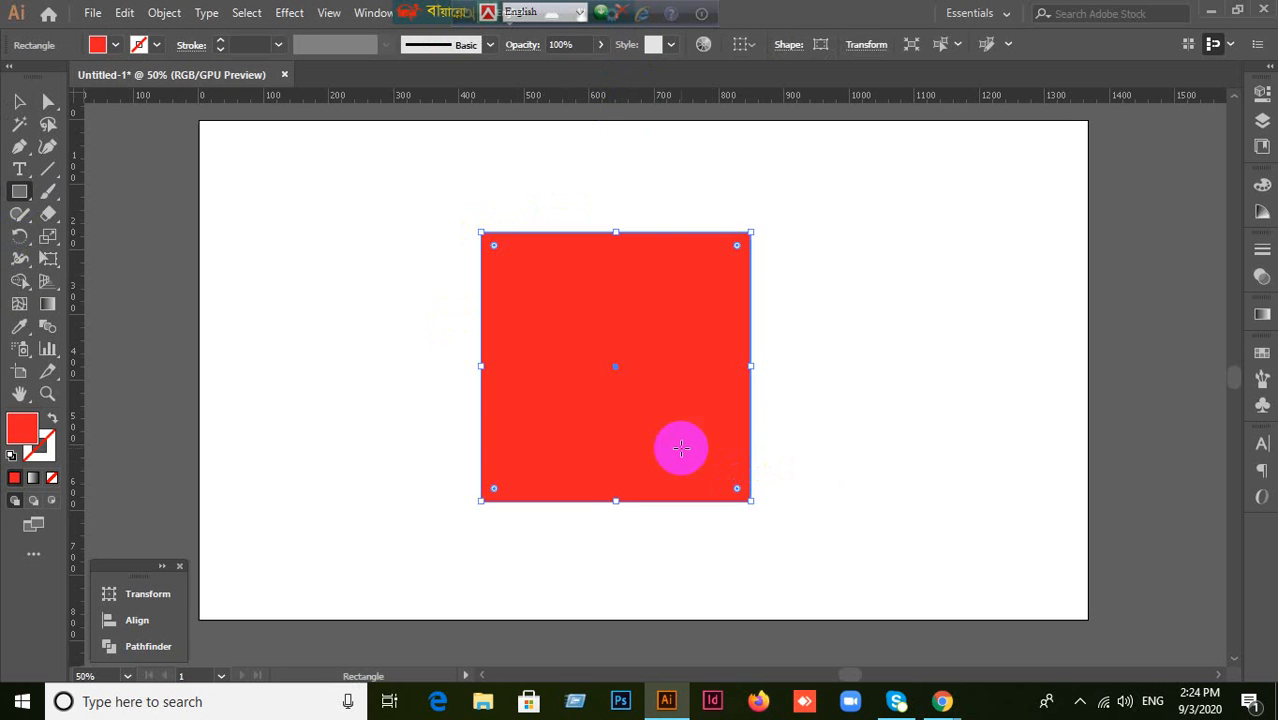
left_click(19, 101)
Step: Apply Offset Path to the red square with preview on, an offset of 33 px and Miter joins
left_click(166, 14)
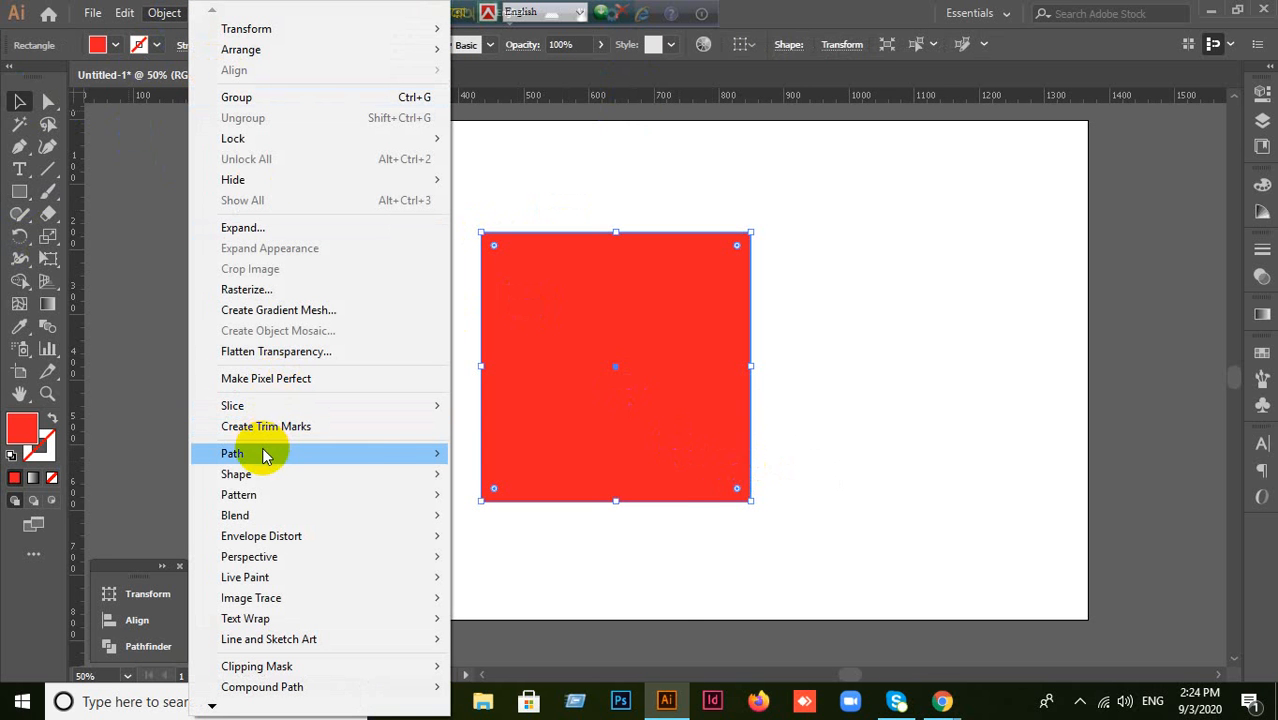
mouse_move(409, 471)
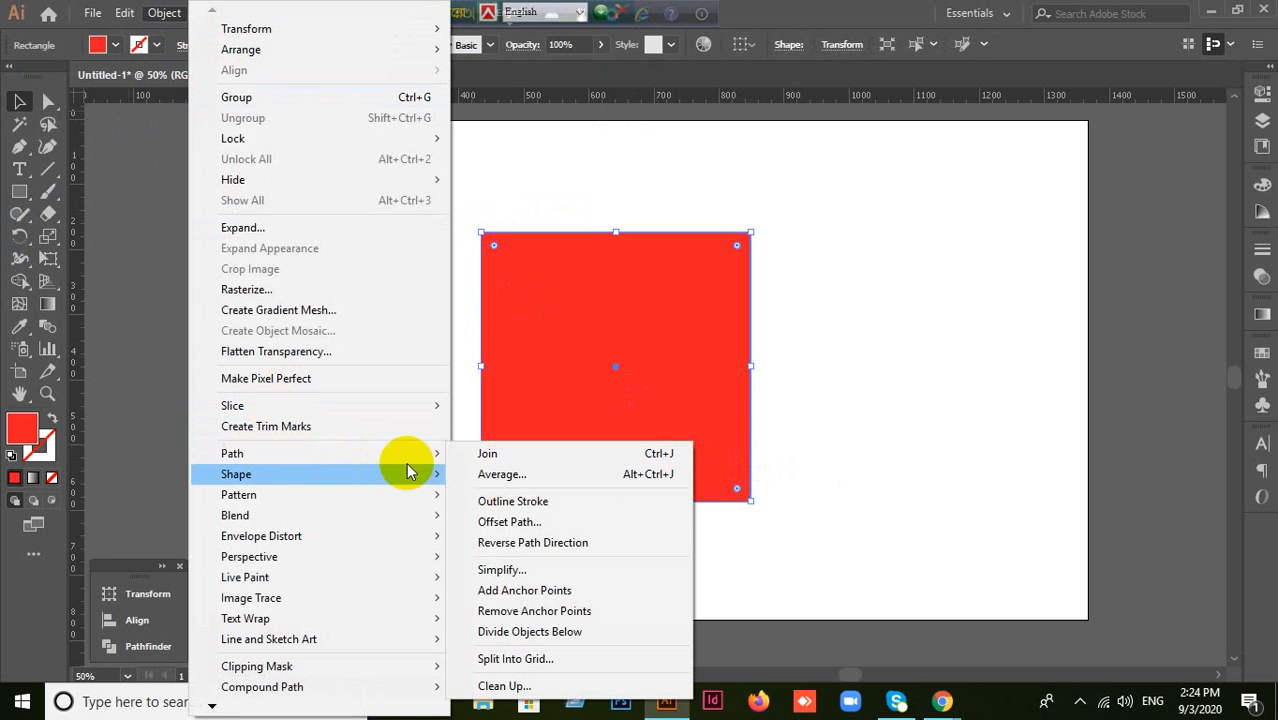
left_click(511, 523)
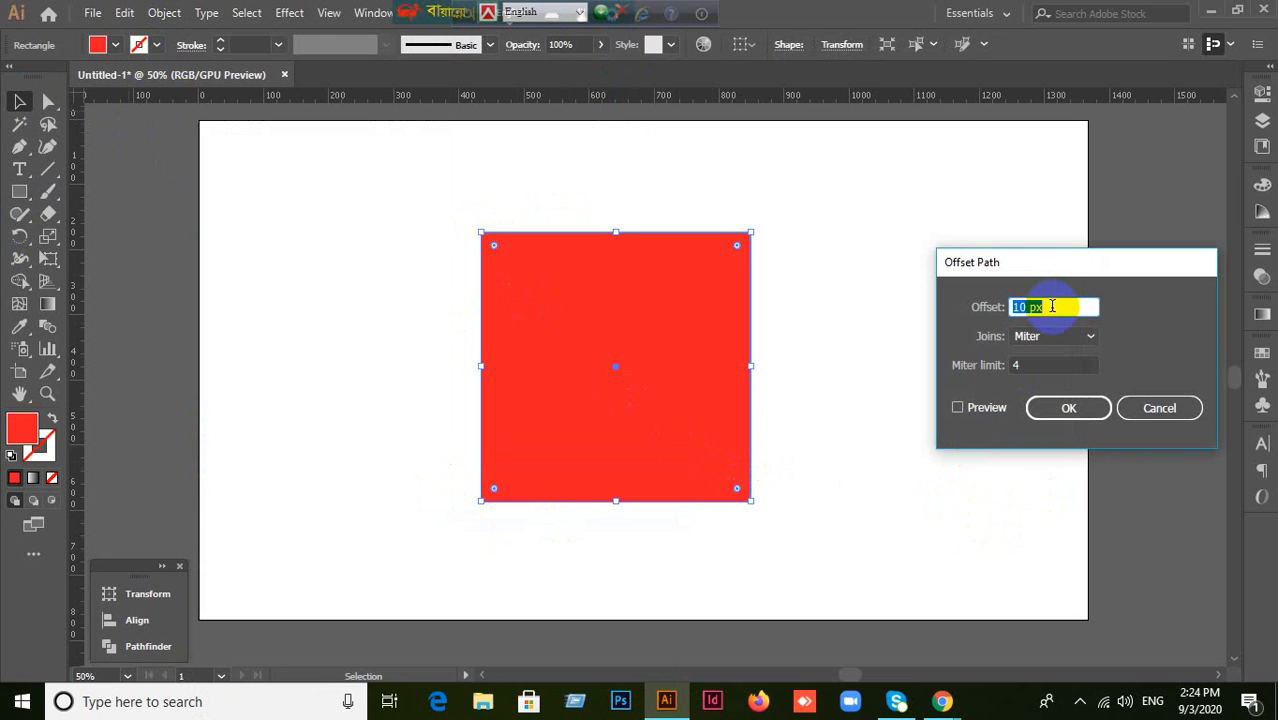
left_click(958, 408)
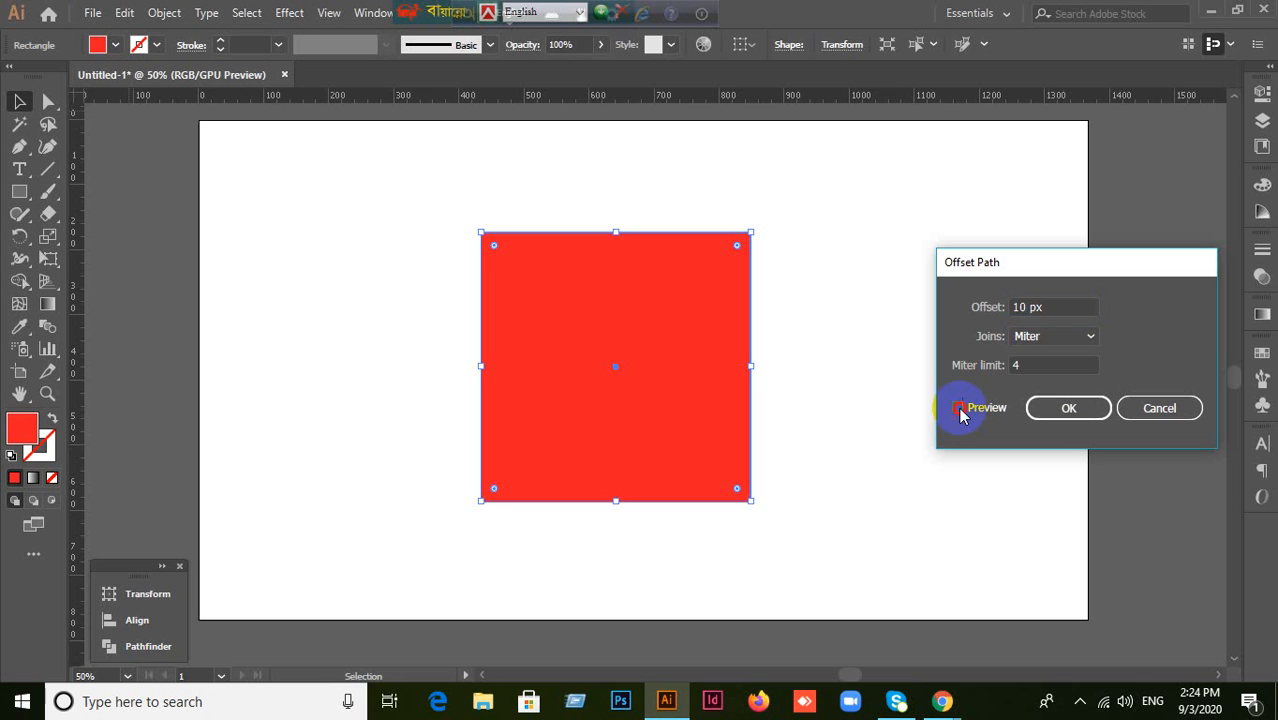
left_click(1061, 304)
key("Up")
key("Up")
key("Up")
key("Up")
key("Up")
key("Up")
key("Up")
key("Up")
key("Up")
key("Up")
key("Up")
key("Up")
key("Up")
key("Up")
key("Up")
key("Up")
key("Up")
key("Up")
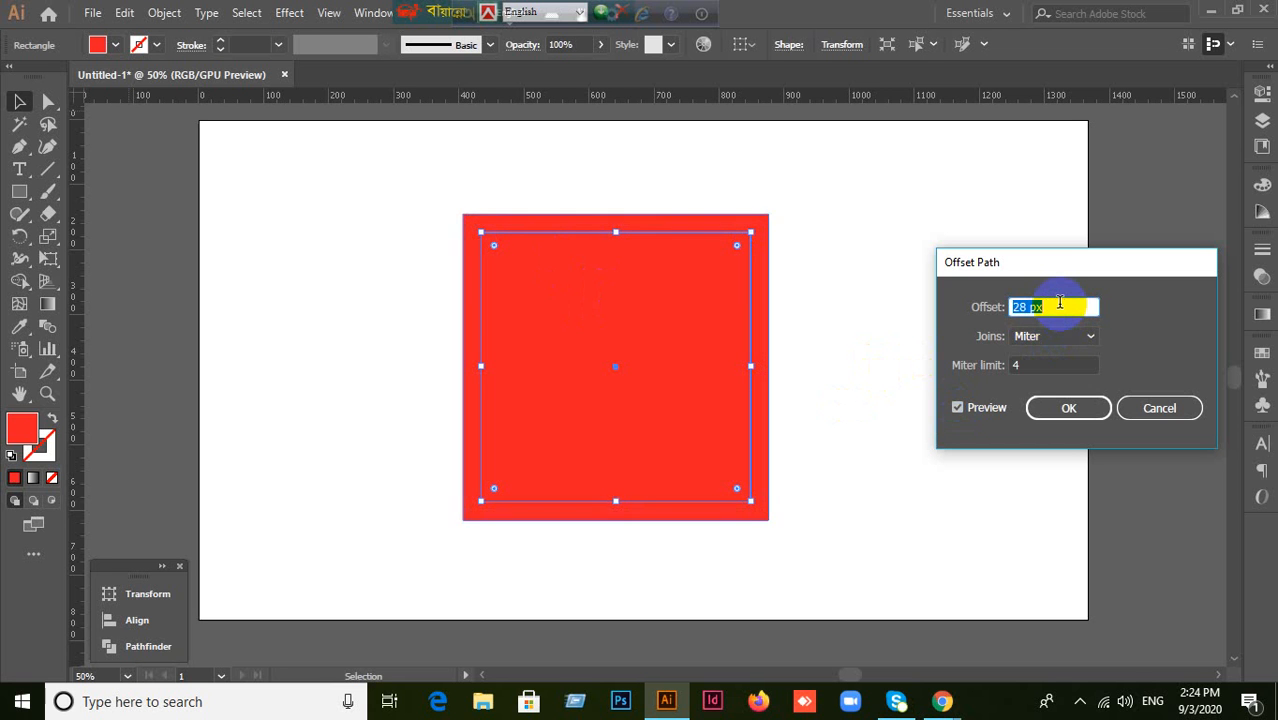
key("Up")
key("Up")
key("Up")
key("Up")
key("Up")
key("Up")
key("Up")
key("Up")
key("Up")
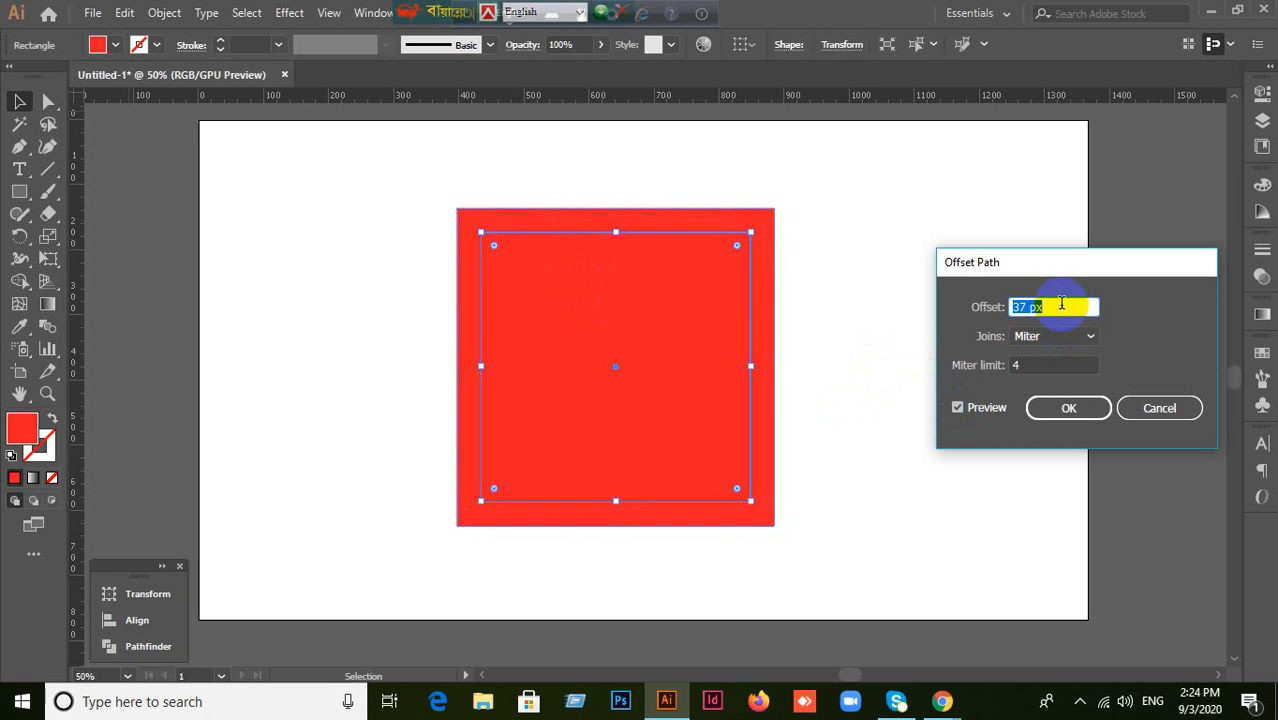
key("Down")
key("Down")
key("Down")
key("Down")
key("Down")
key("Down")
key("Down")
key("Down")
key("Down")
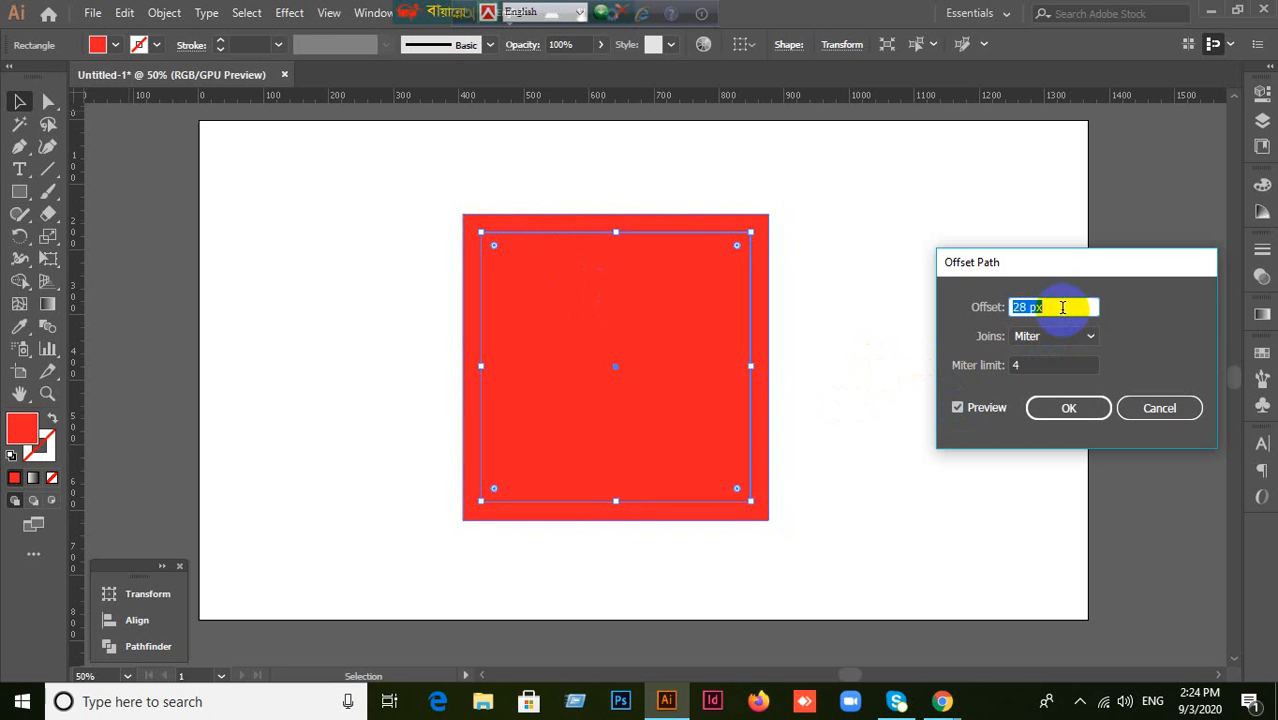
key("Up")
key("Up")
key("Up")
key("Up")
key("Up")
left_click(1068, 406)
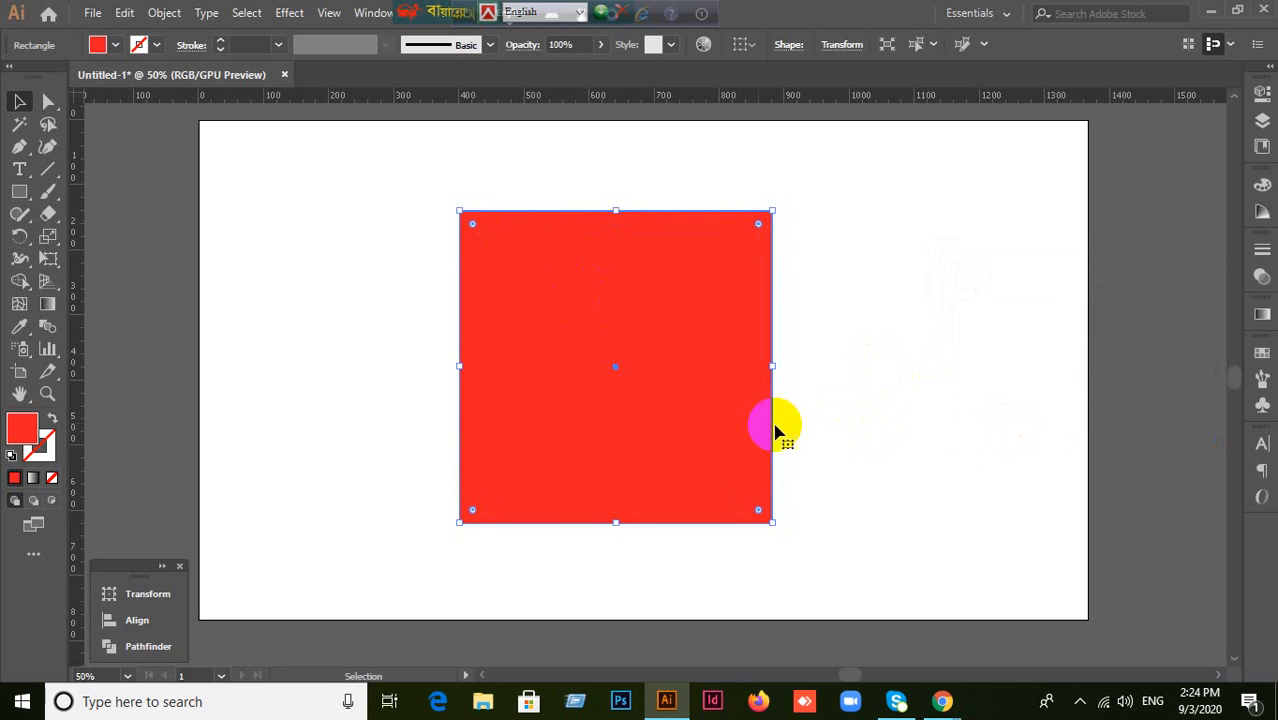
Step: Fill the original inner square with the yellow swatch
left_click(645, 368)
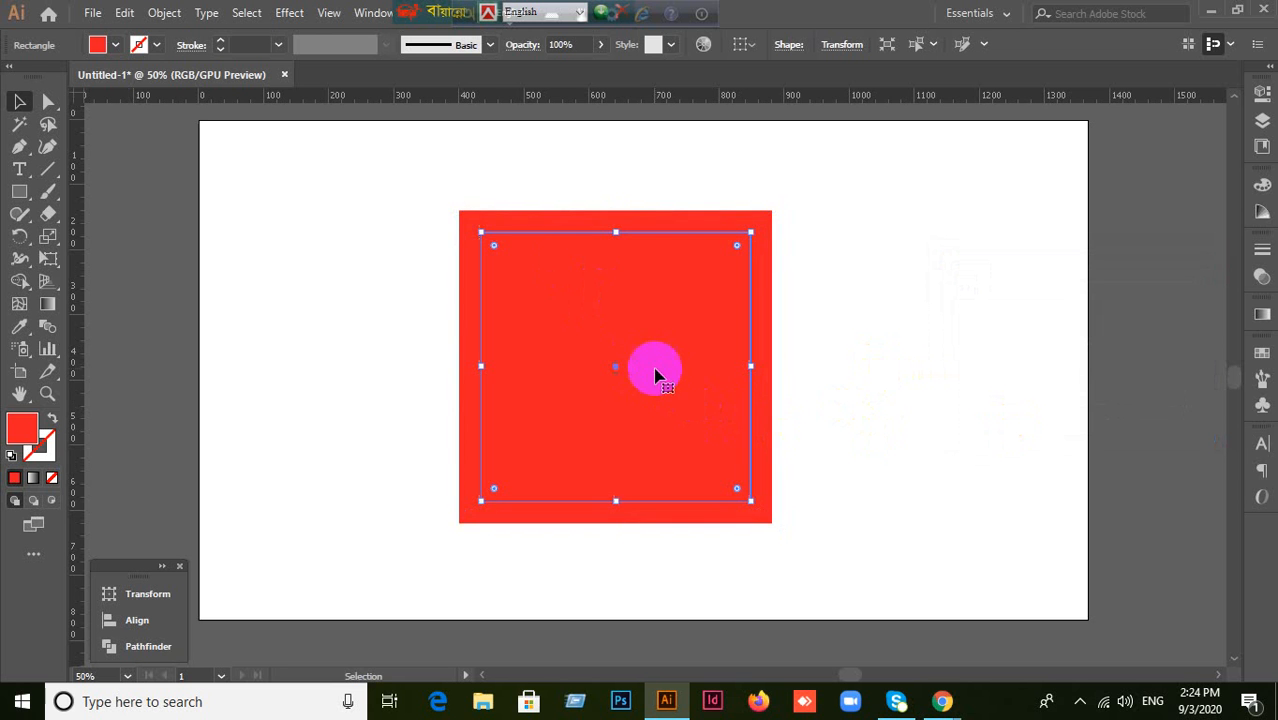
left_click(1260, 381)
left_click(1093, 404)
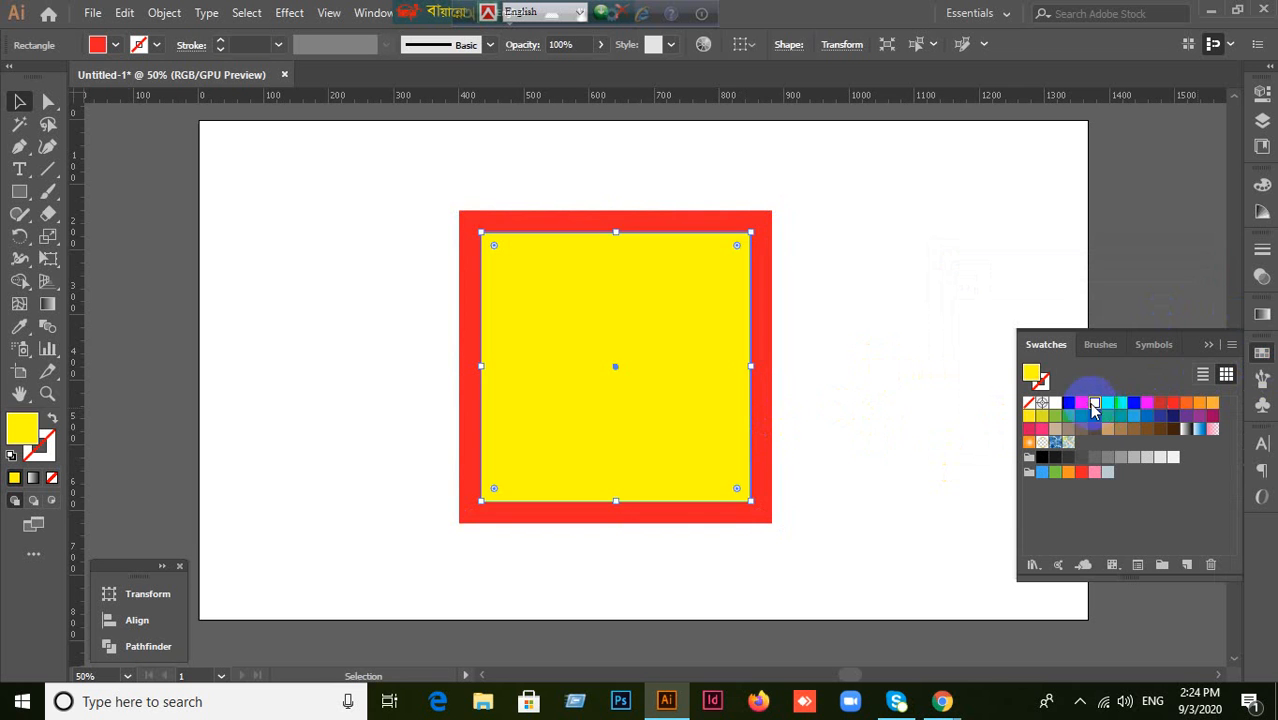
Step: Move the red-framed yellow square to the artboard's left edge and place a copy of only the yellow square to its right
left_click(412, 274)
left_click_drag(673, 428, 820, 389)
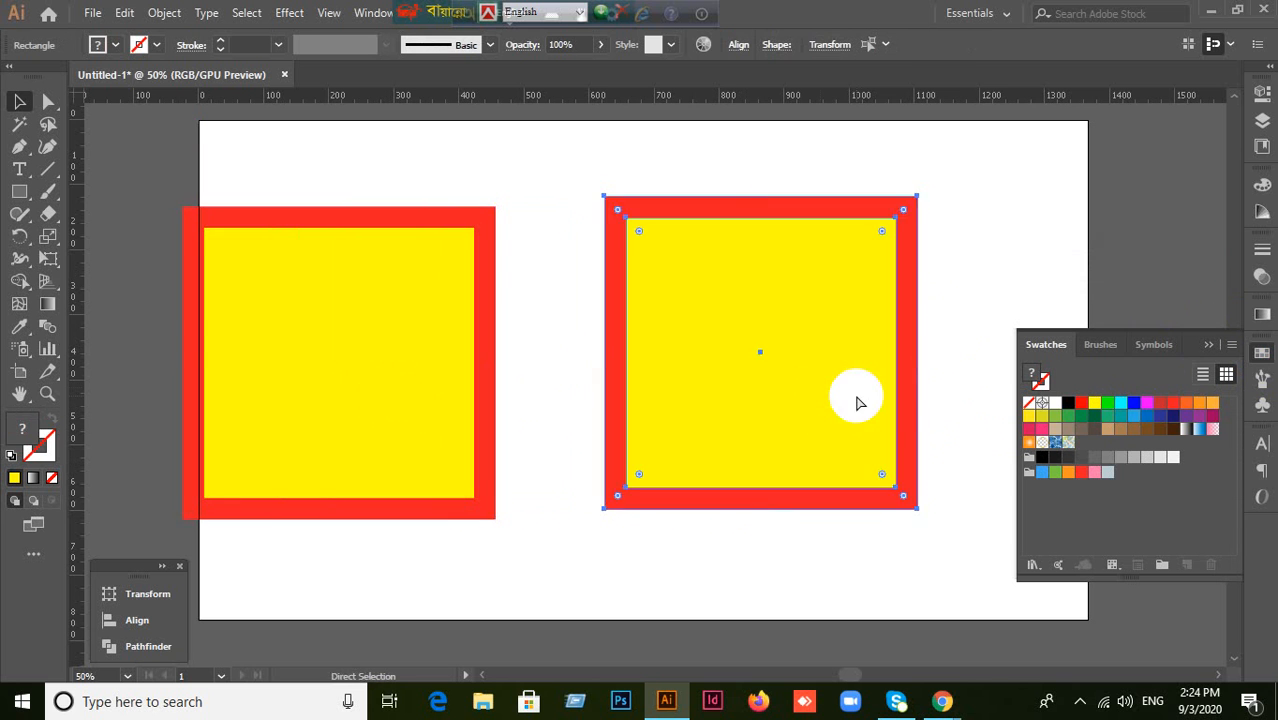
key("ctrl+z")
left_click(856, 402)
left_click_drag(386, 392, 822, 388)
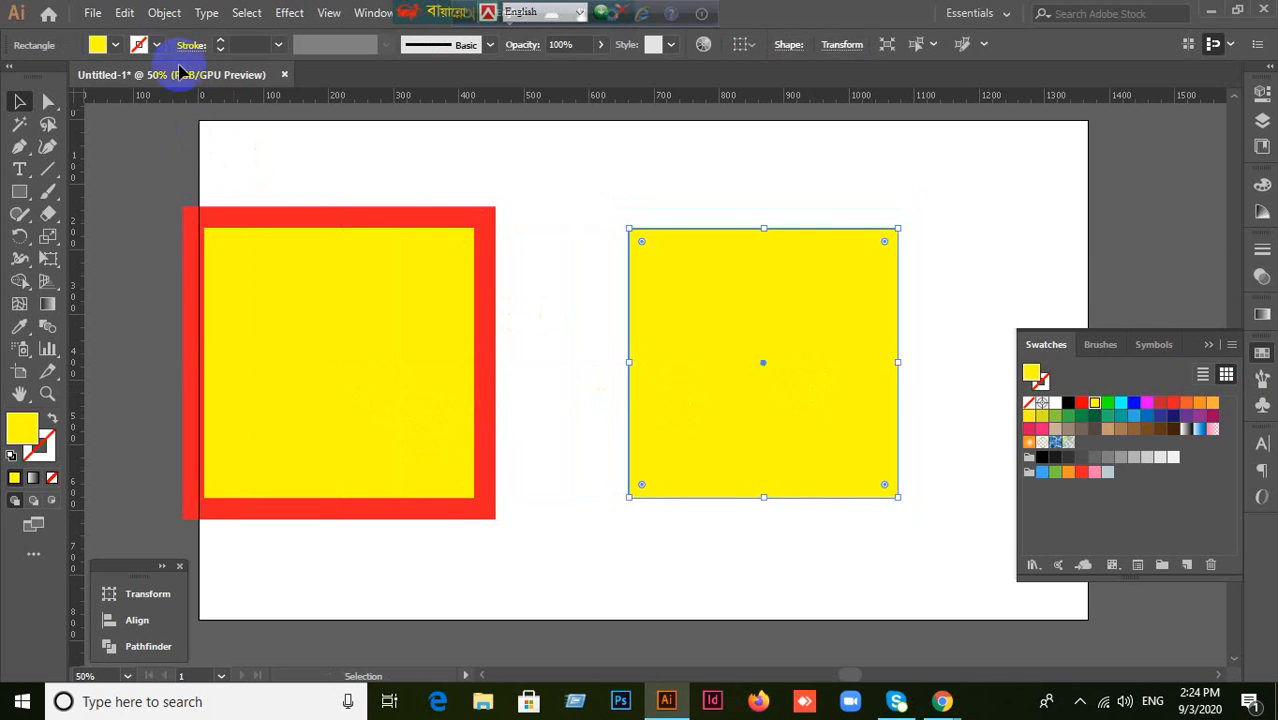
Step: Start Offset Path on the copied yellow square with an offset of -33 px and the preview on
left_click(164, 13)
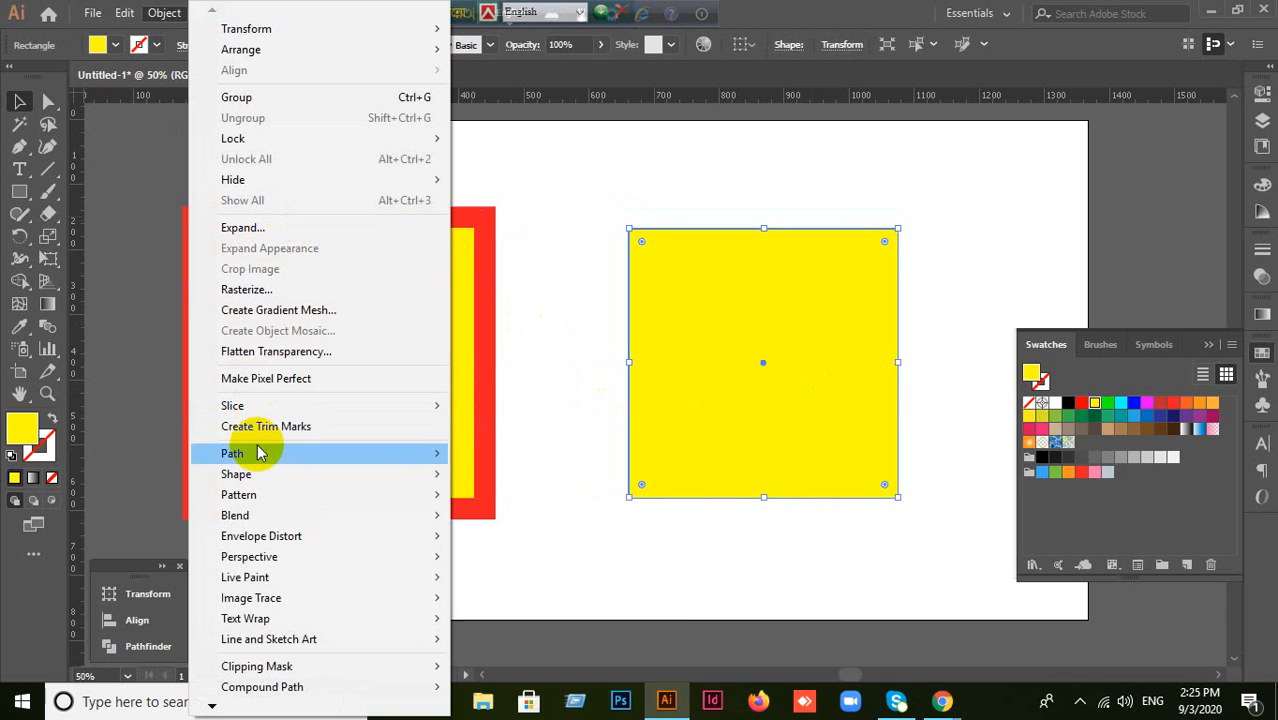
mouse_move(260, 455)
left_click(508, 522)
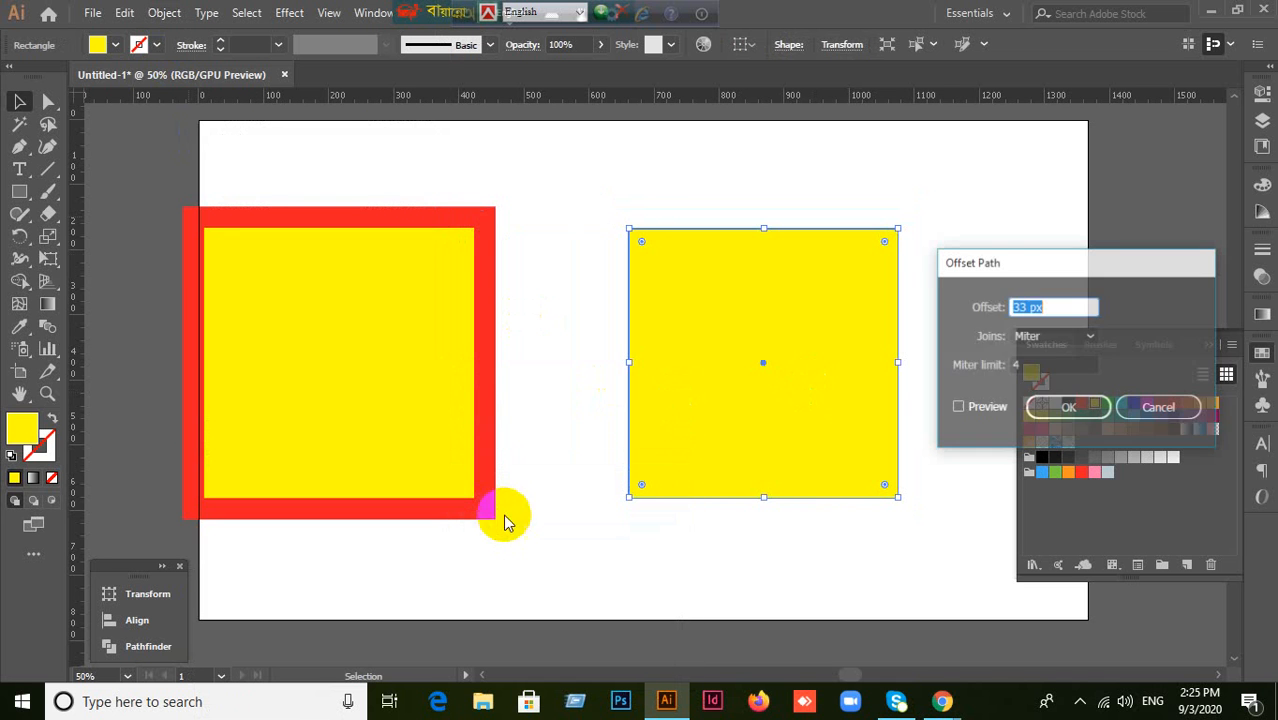
left_click(1018, 307)
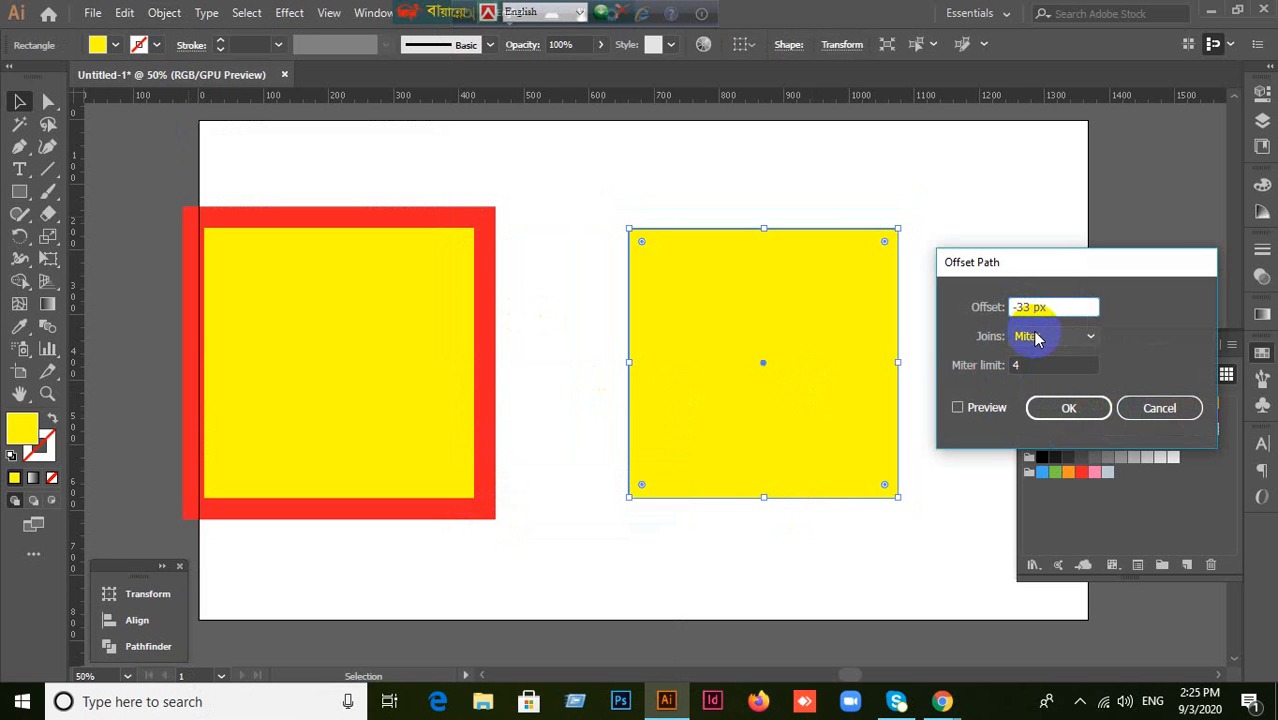
type("-")
left_click(957, 407)
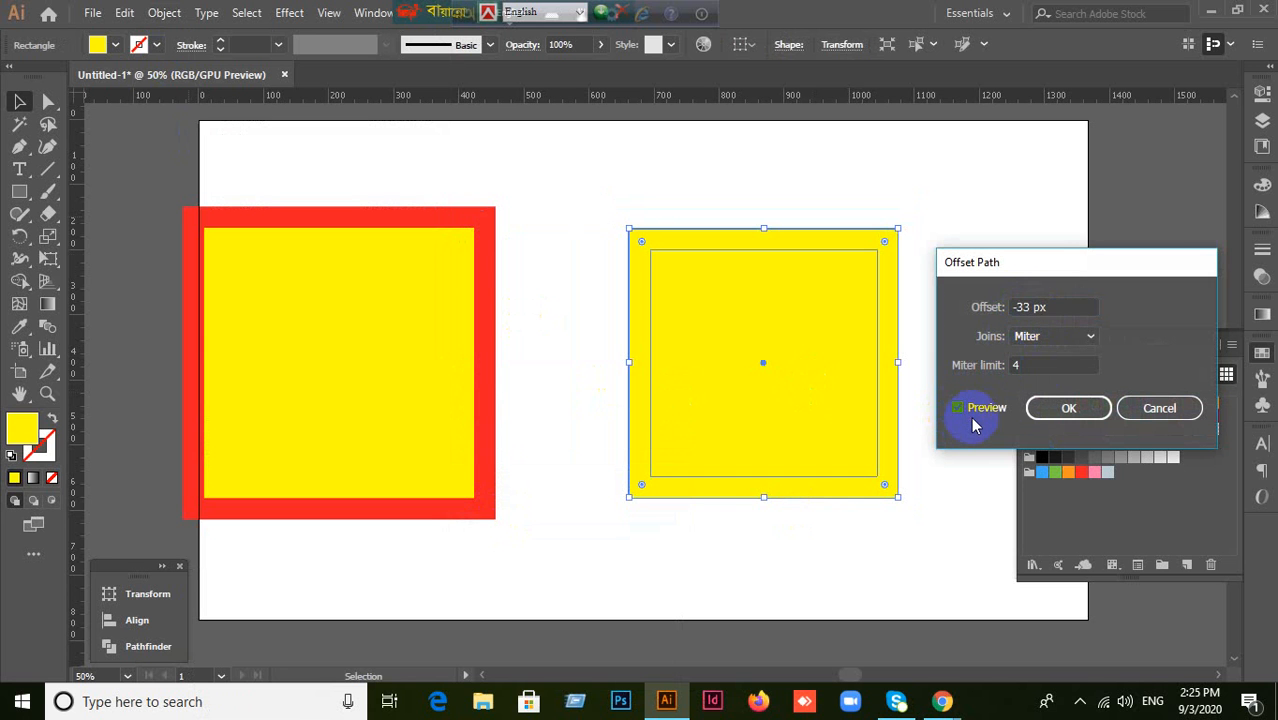
Step: Adjust the inward offset to -38 px and apply it to the copied yellow square
left_click(1059, 309)
scroll(1059, 309, "down", 2)
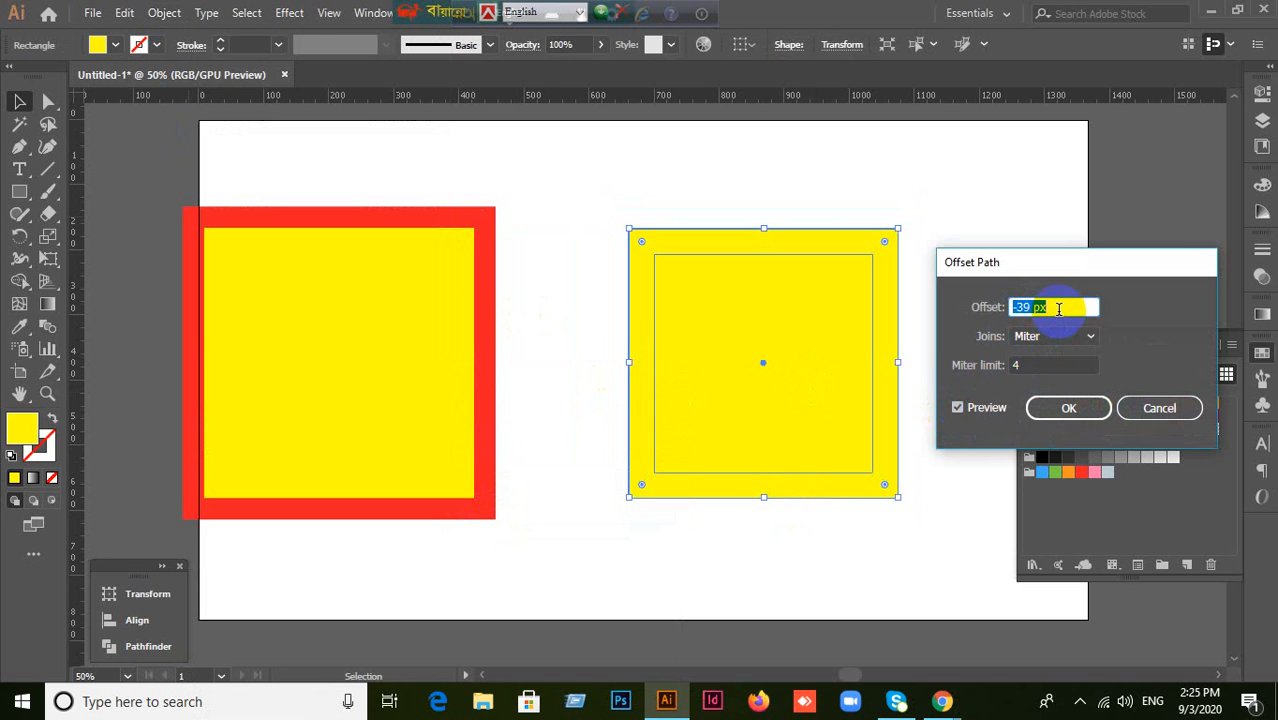
left_click(1047, 307)
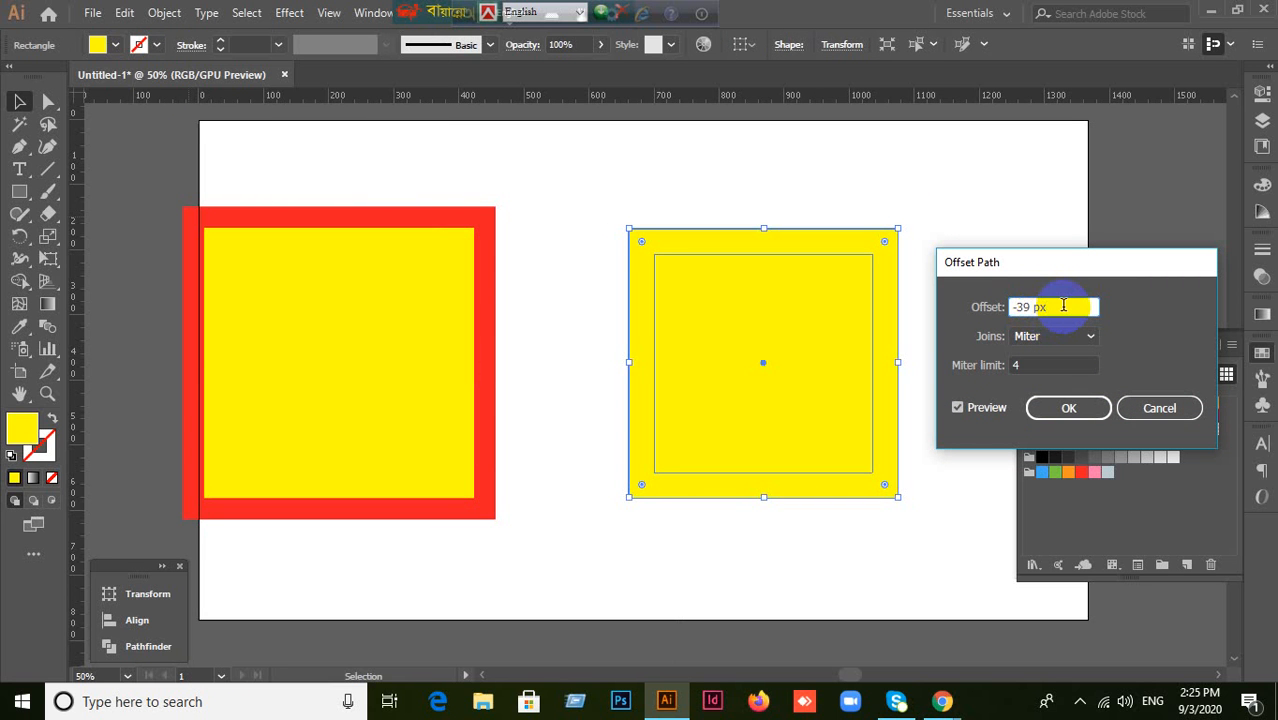
key("Up")
key("Up")
key("Up")
key("Up")
key("Up")
key("Up")
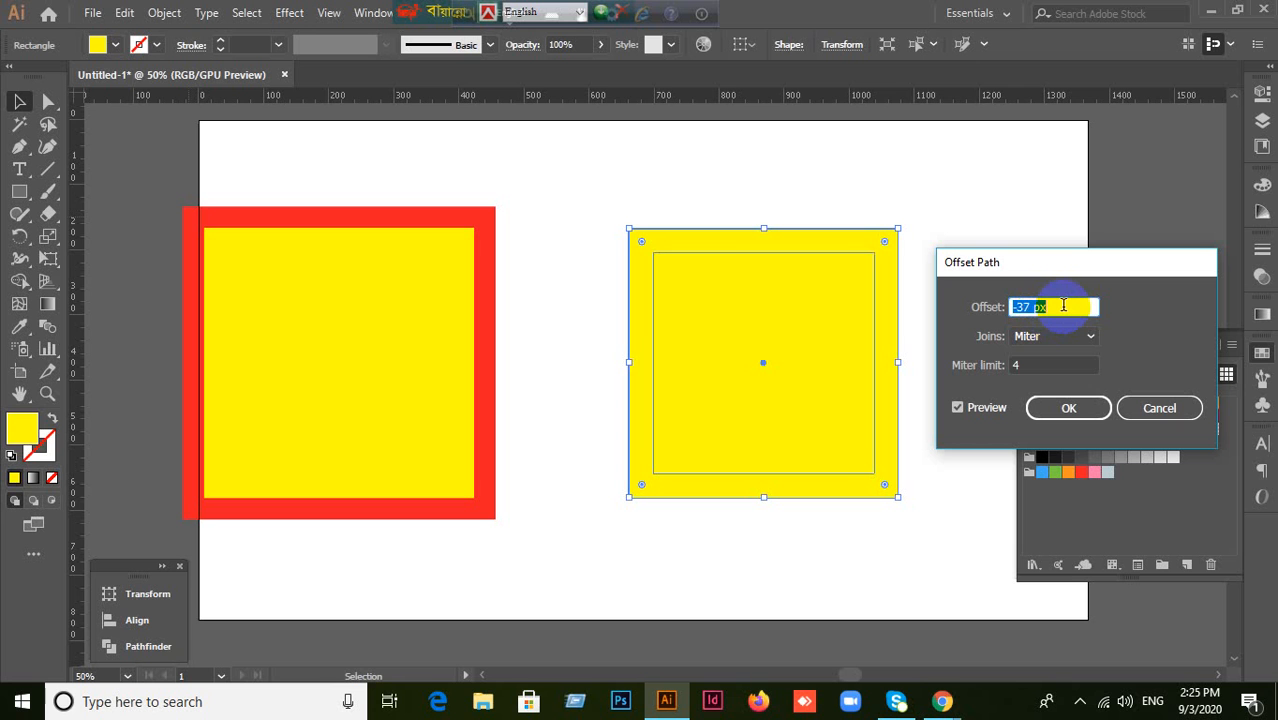
key("Down")
key("Down")
key("Down")
key("Down")
key("Down")
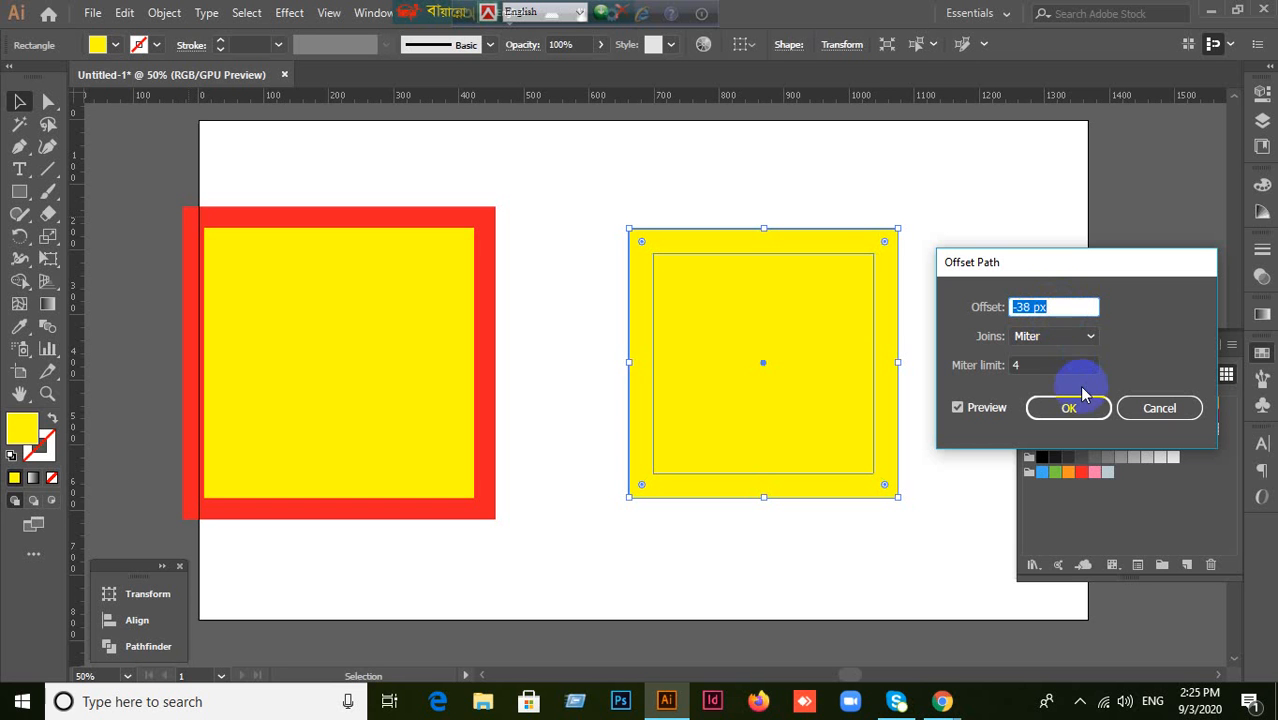
left_click(1072, 410)
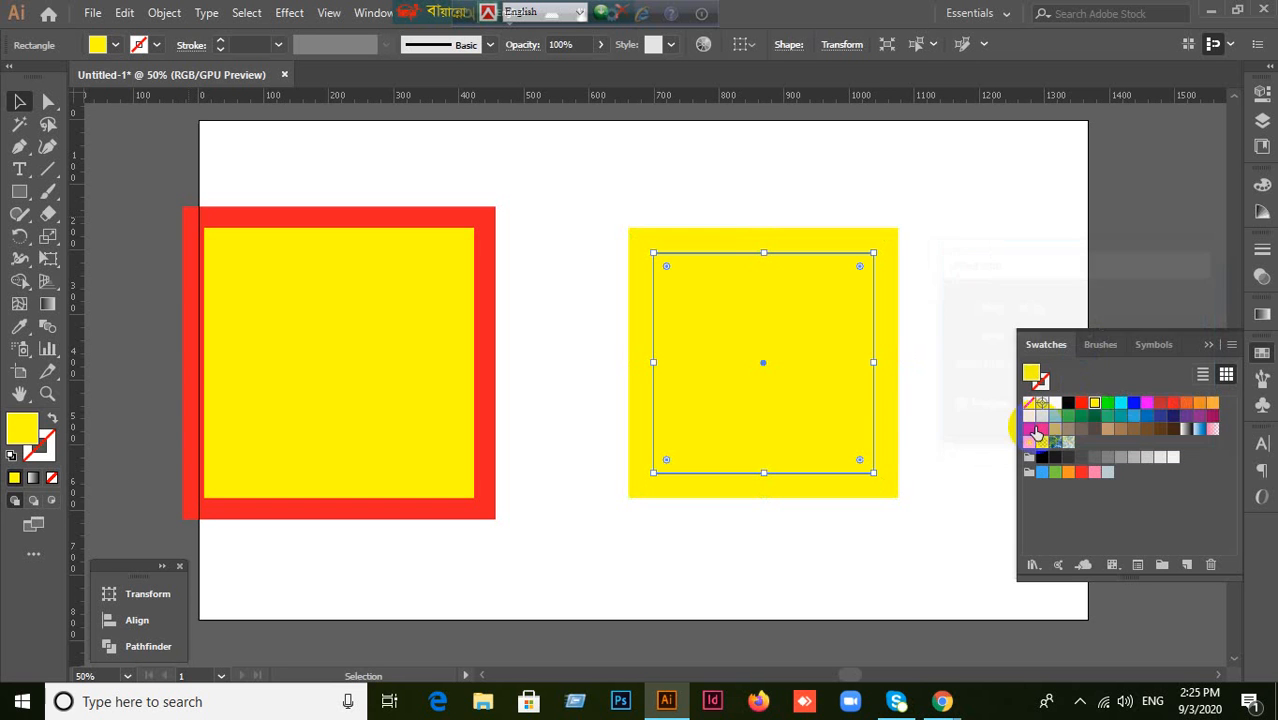
Step: Fill the new inner square with cyan and move it with its yellow outer square to the artboard's lower middle
left_click(1121, 403)
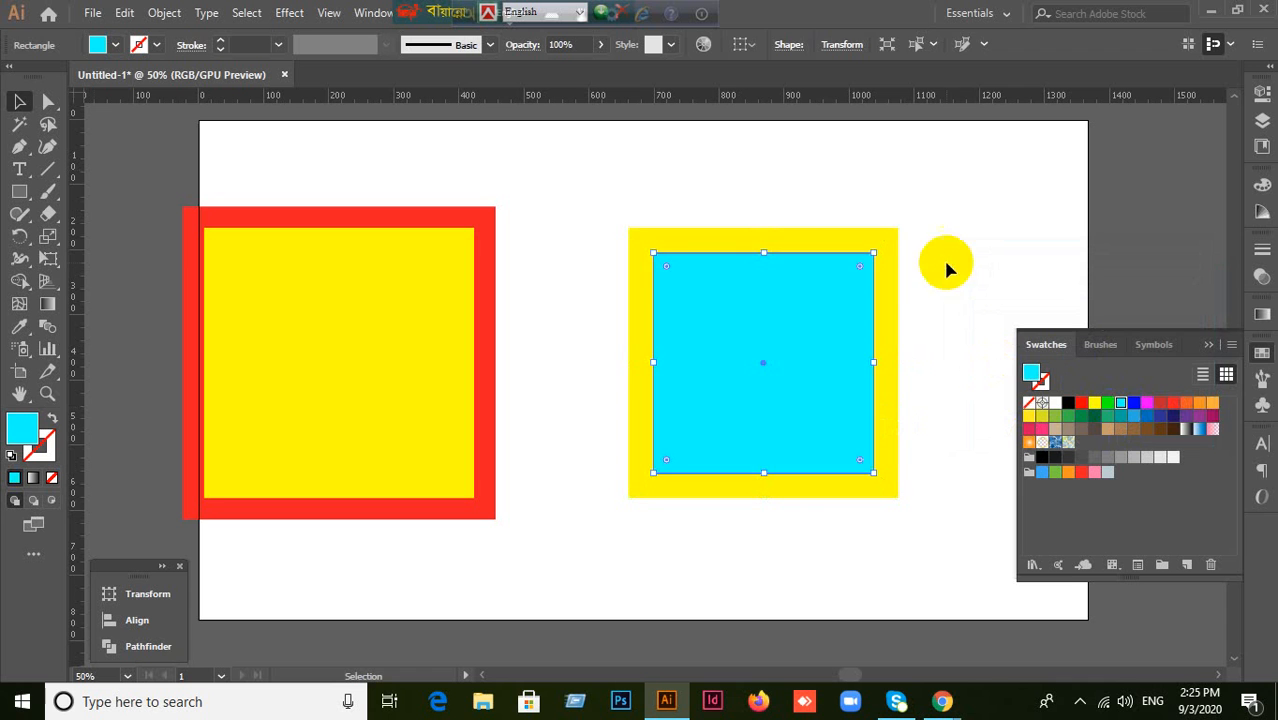
left_click(943, 257)
left_click(816, 357)
left_click(620, 246)
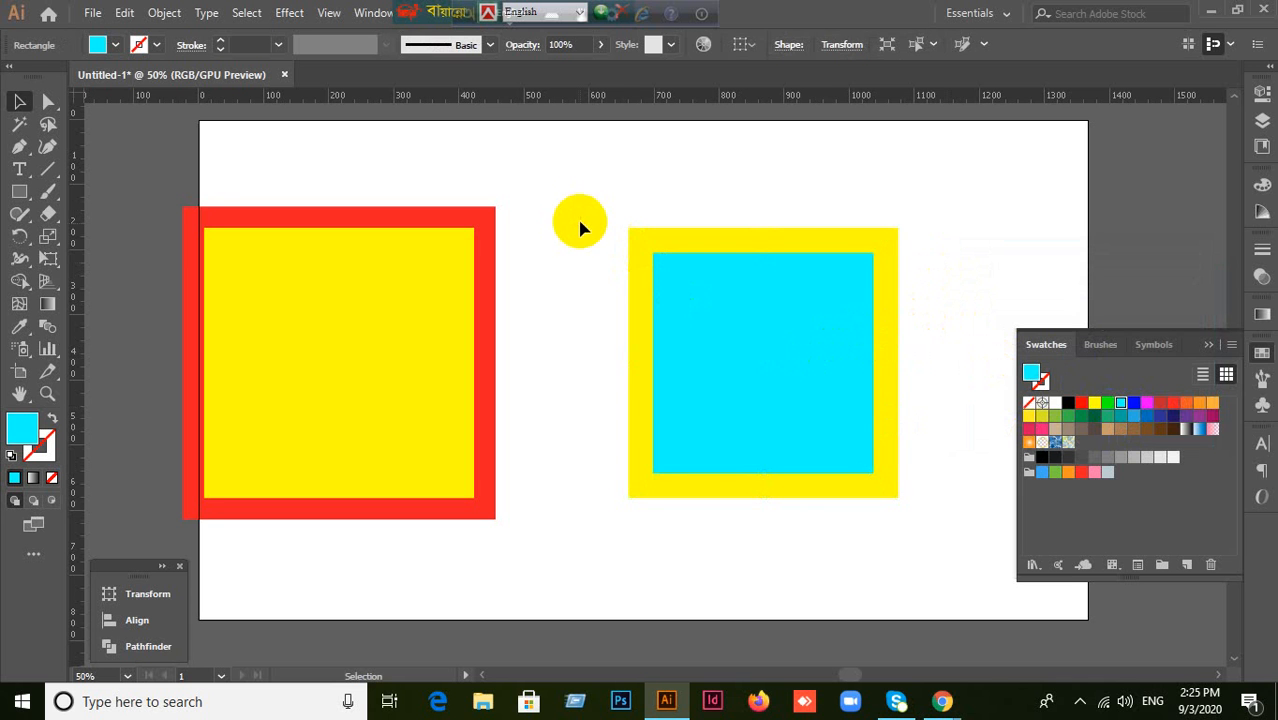
left_click_drag(579, 210, 712, 470)
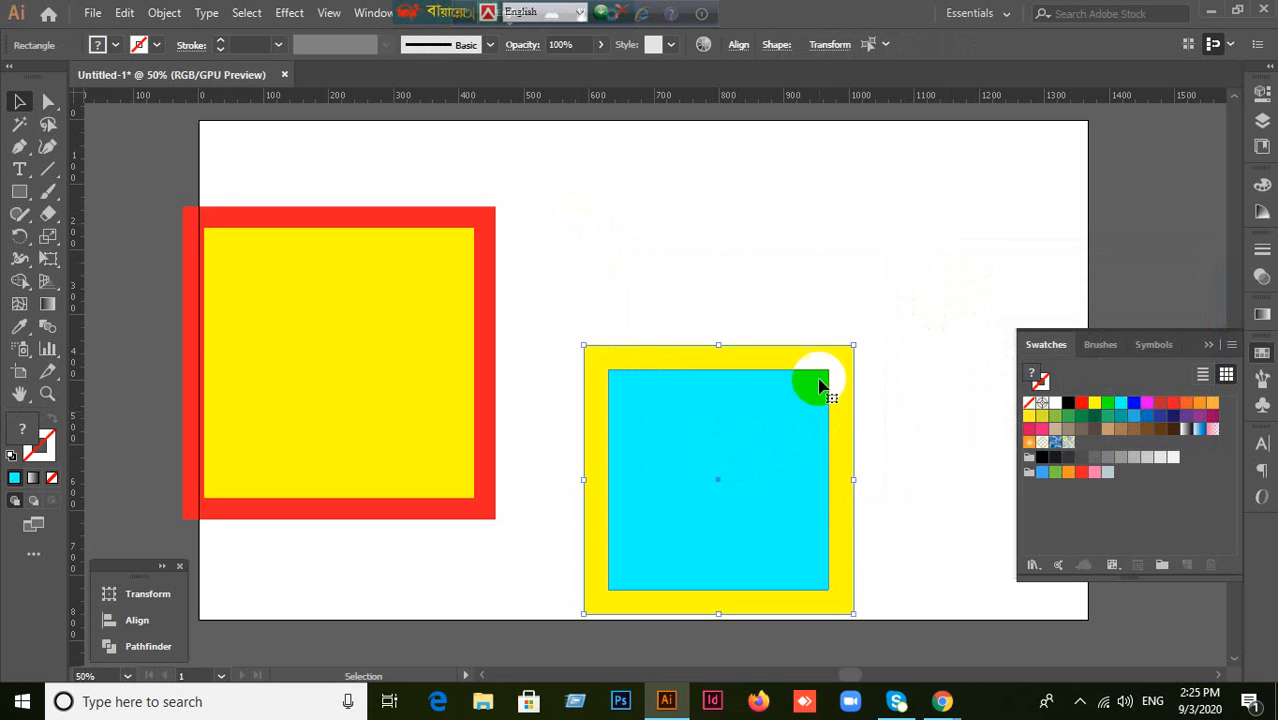
left_click(456, 348)
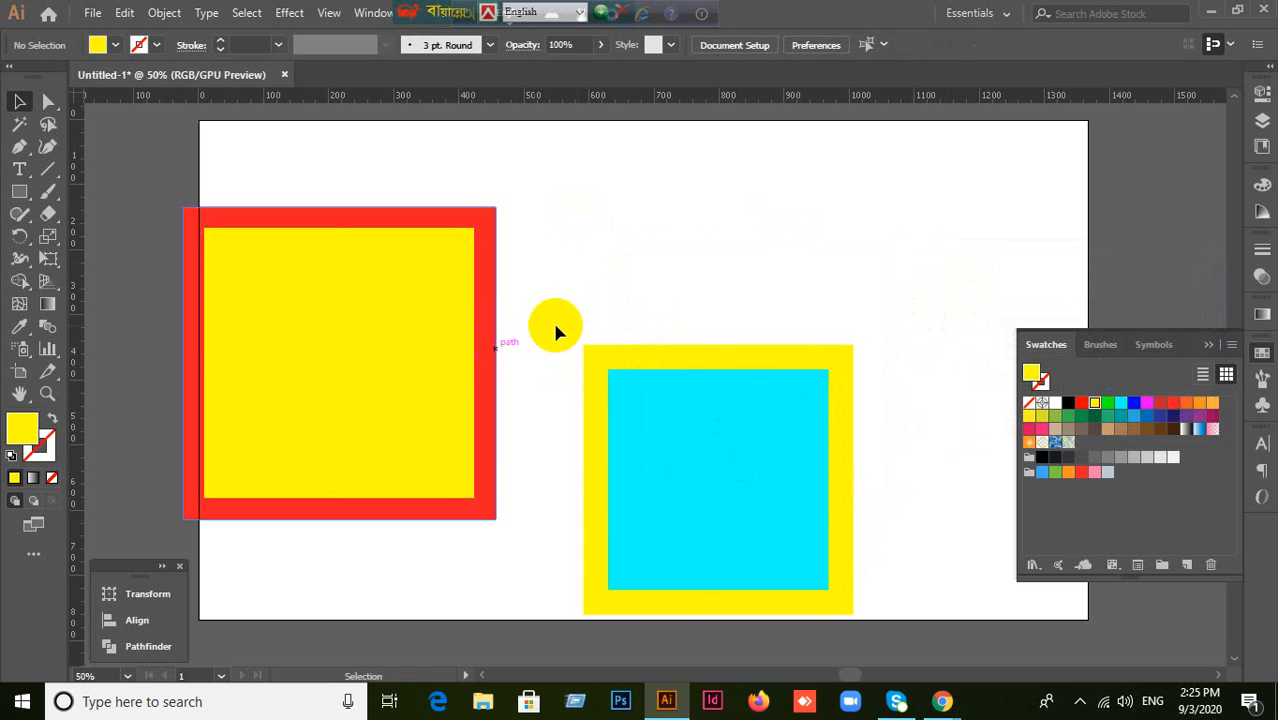
Step: Try Offset Path on the red-framed yellow square with the preview on, using offsets of 0.5 px and 1 in
left_click(379, 296)
left_click(166, 13)
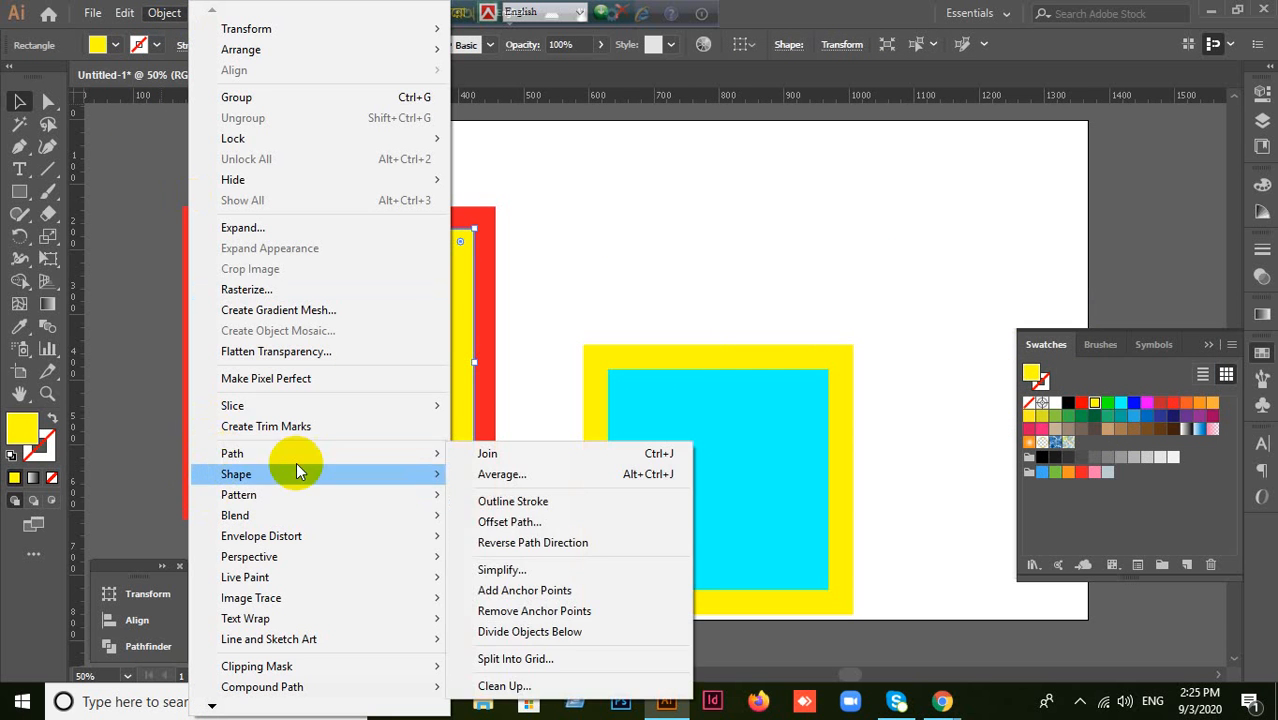
left_click(490, 521)
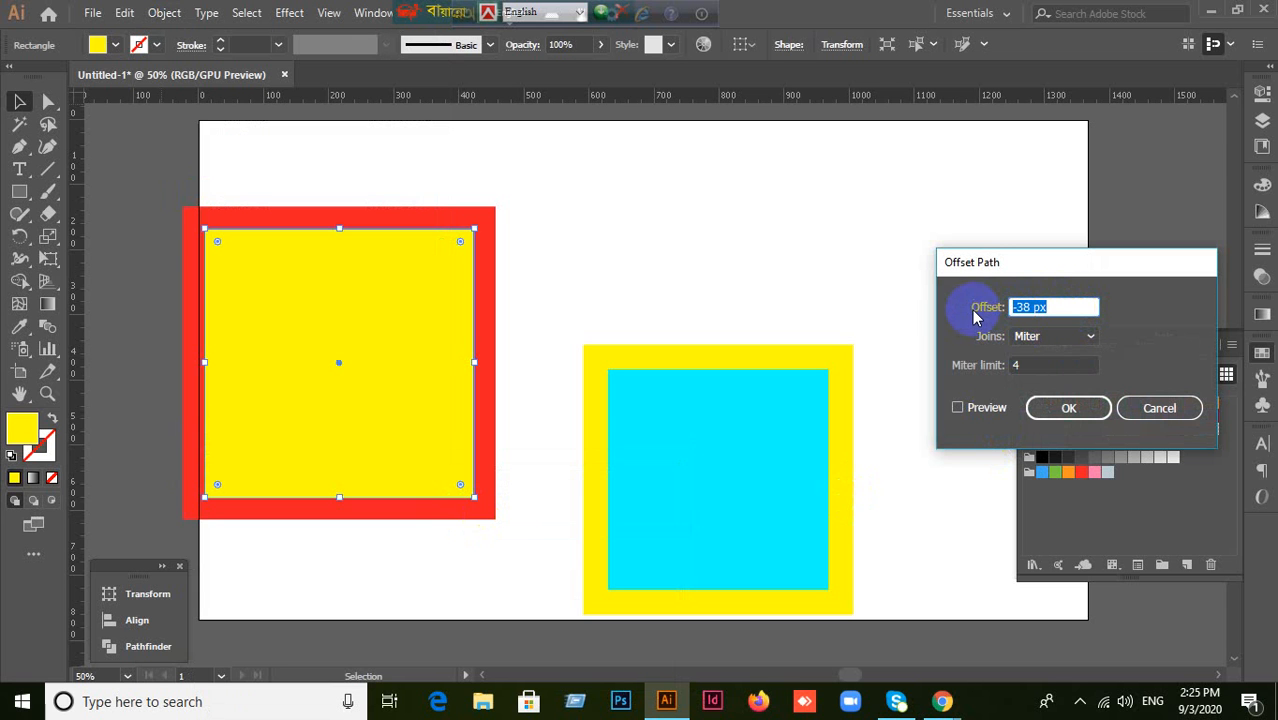
type("0.5")
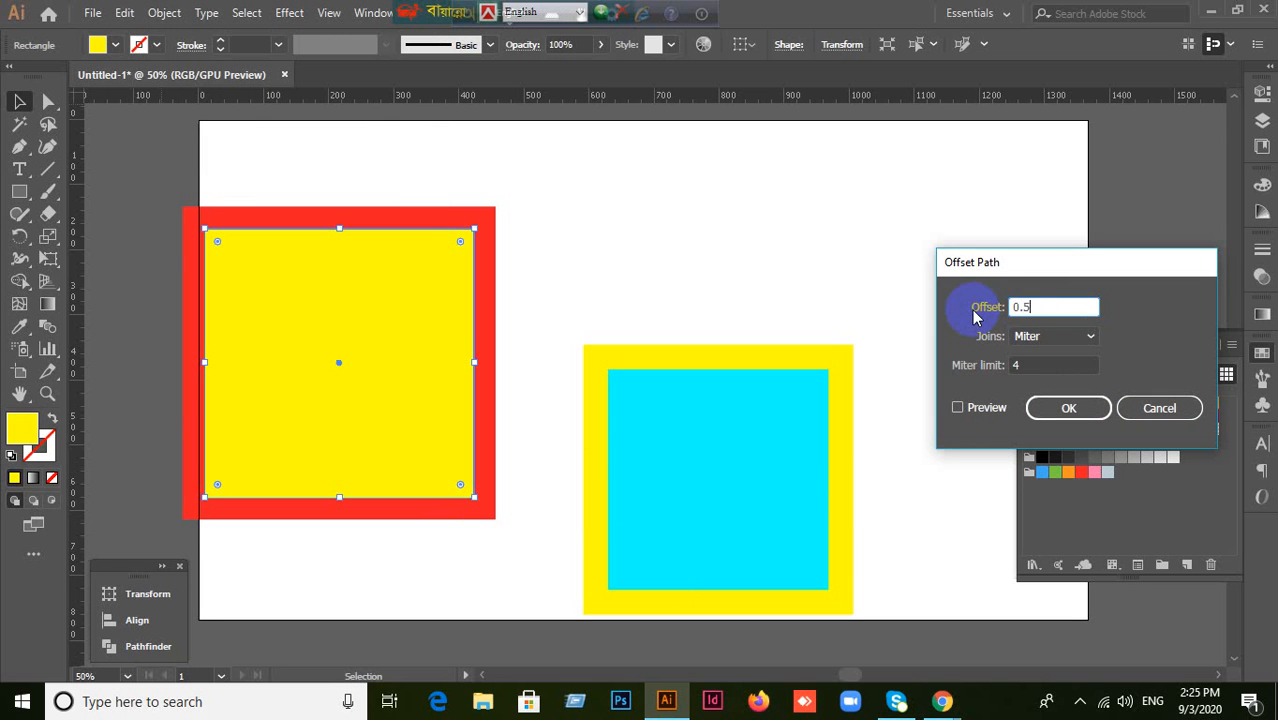
left_click(958, 408)
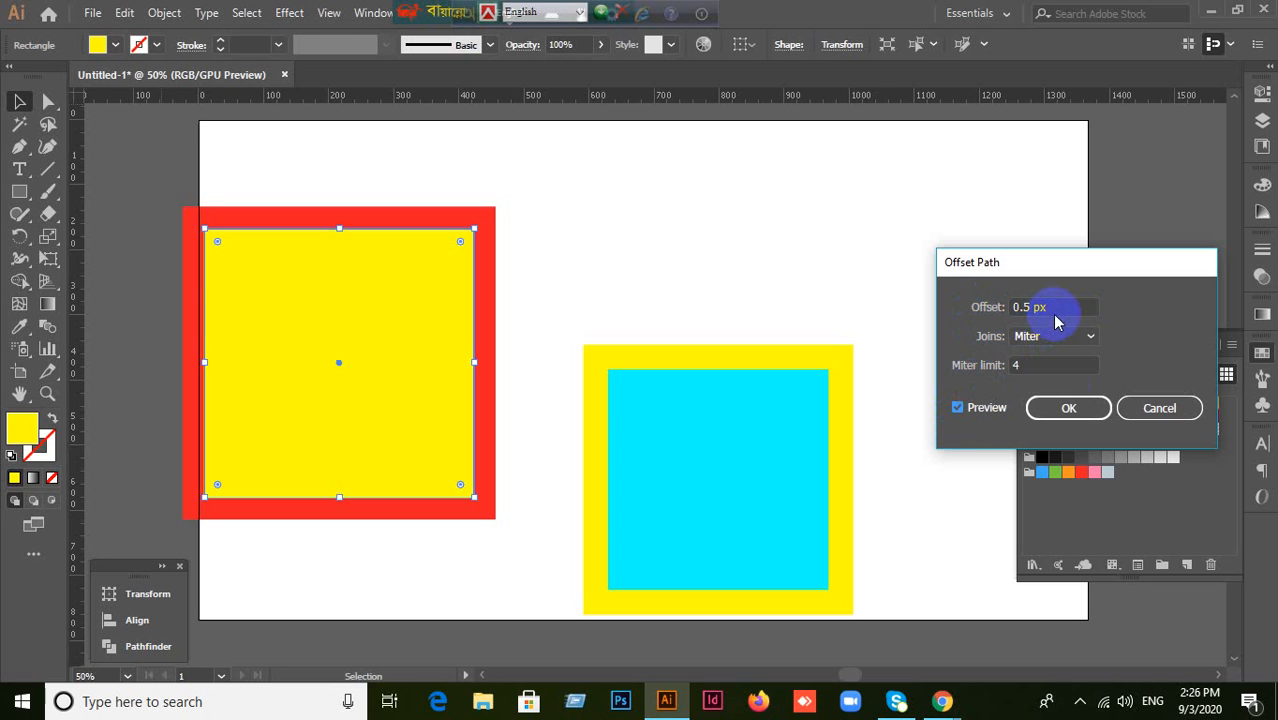
left_click_drag(1050, 312, 962, 314)
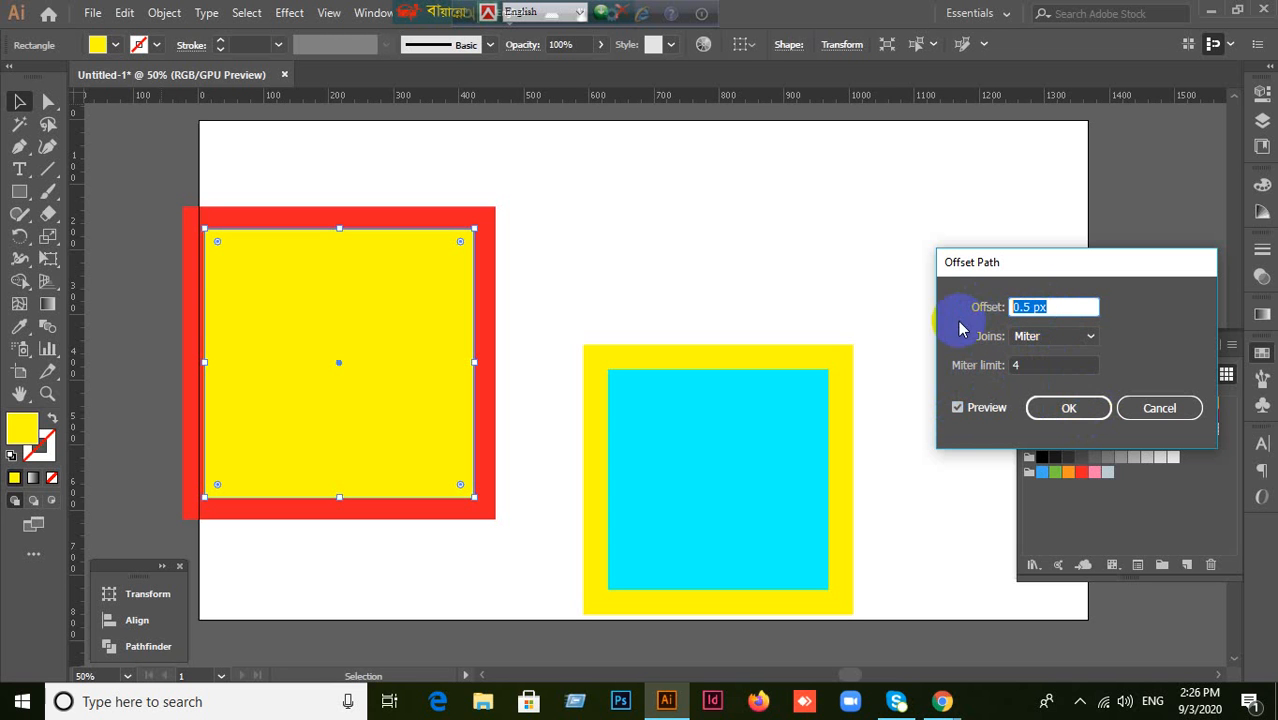
type("1 in")
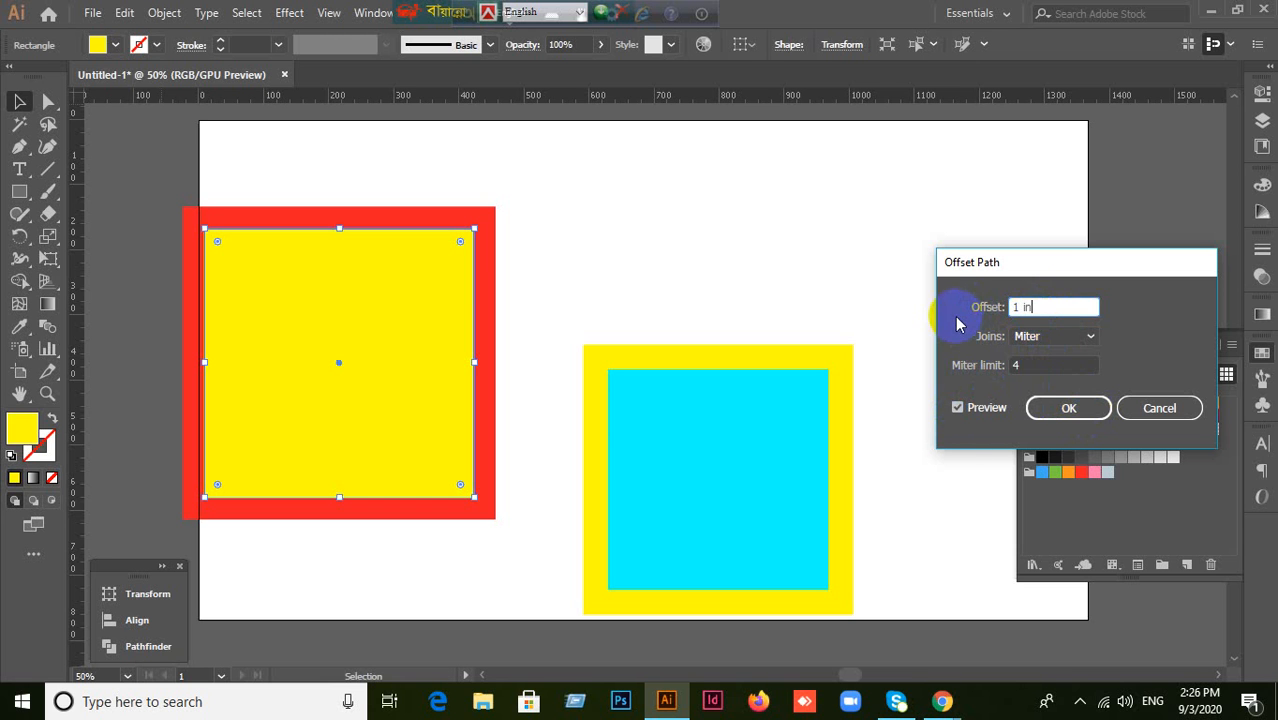
left_click(950, 417)
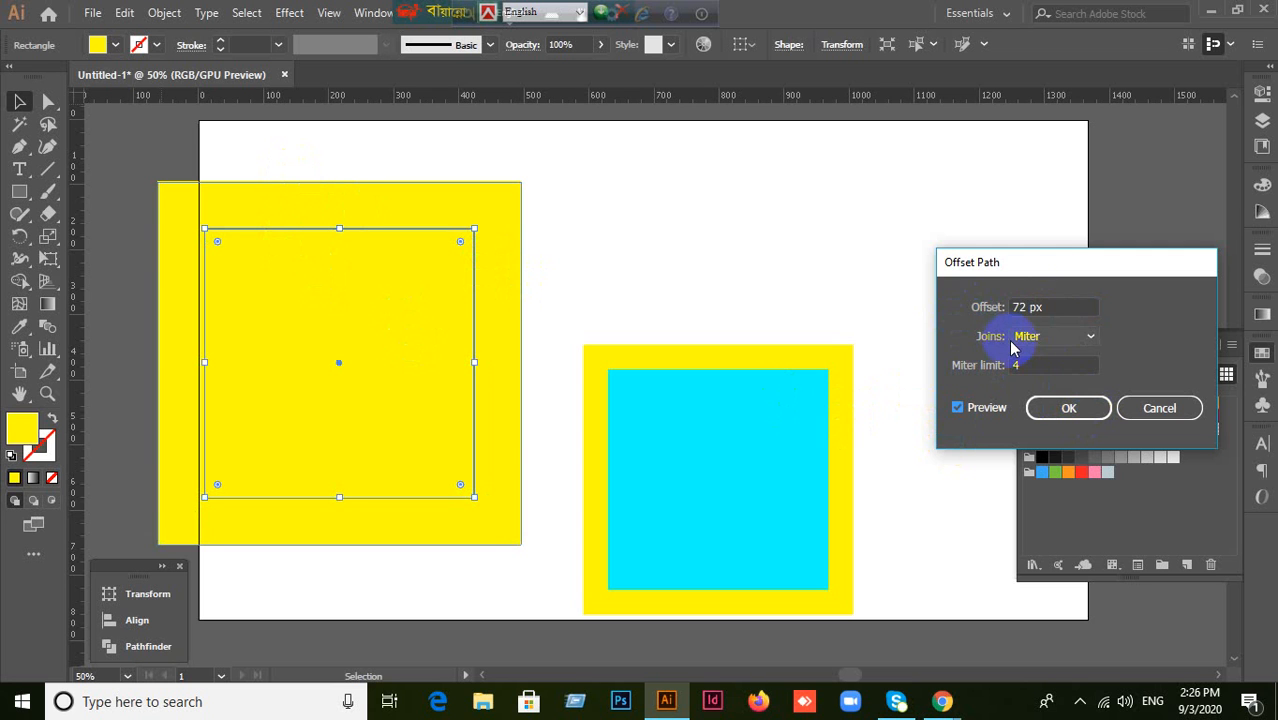
Step: Preview an inward offset of -1 in on the red-framed yellow square and cancel Offset Path
left_click_drag(1046, 309, 988, 312)
type("-")
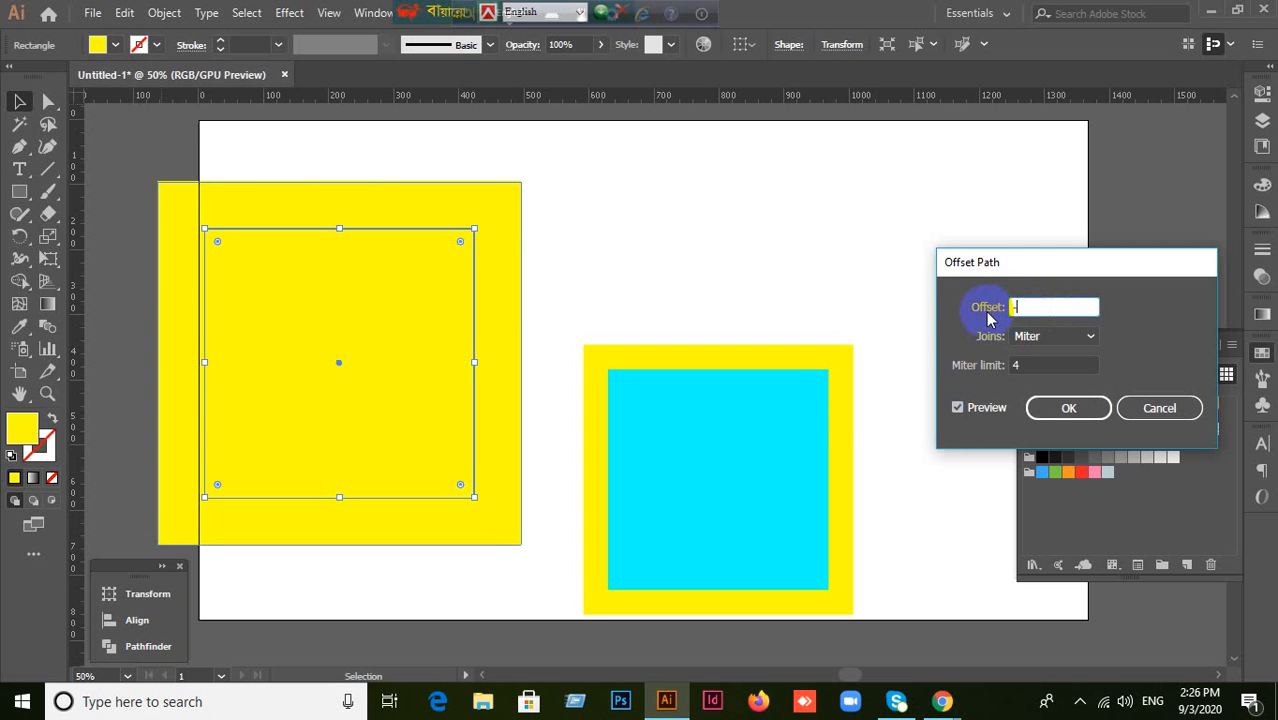
type("1 in")
left_click(958, 408)
left_click(958, 408)
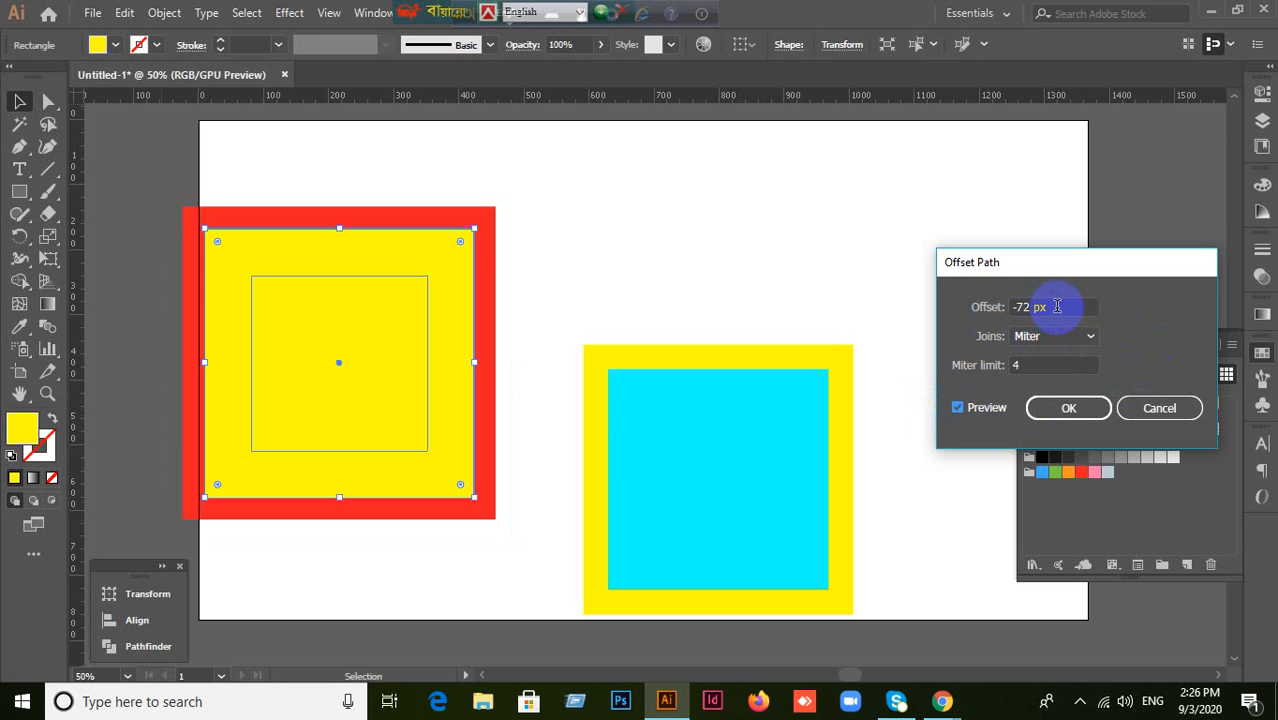
left_click_drag(1057, 307, 1036, 307)
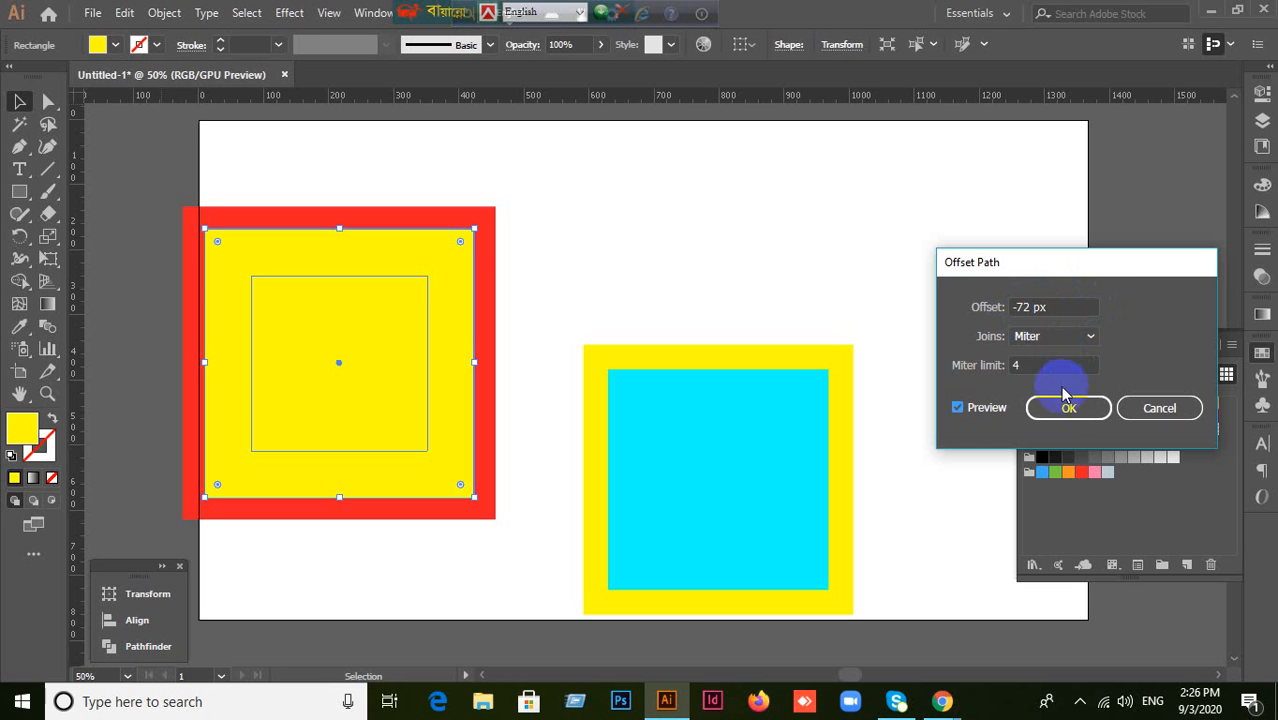
left_click(1150, 407)
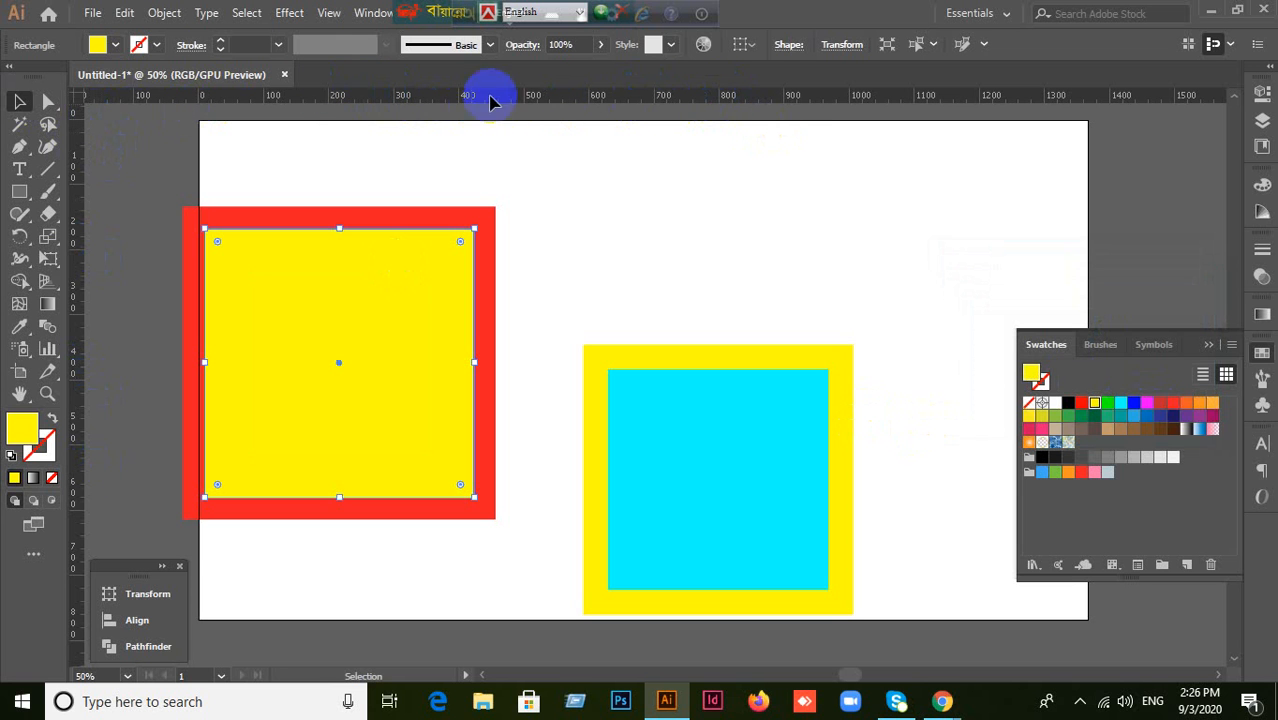
Step: Set the ruler units to inches and open Offset Path for the red-framed yellow square
right_click(554, 101)
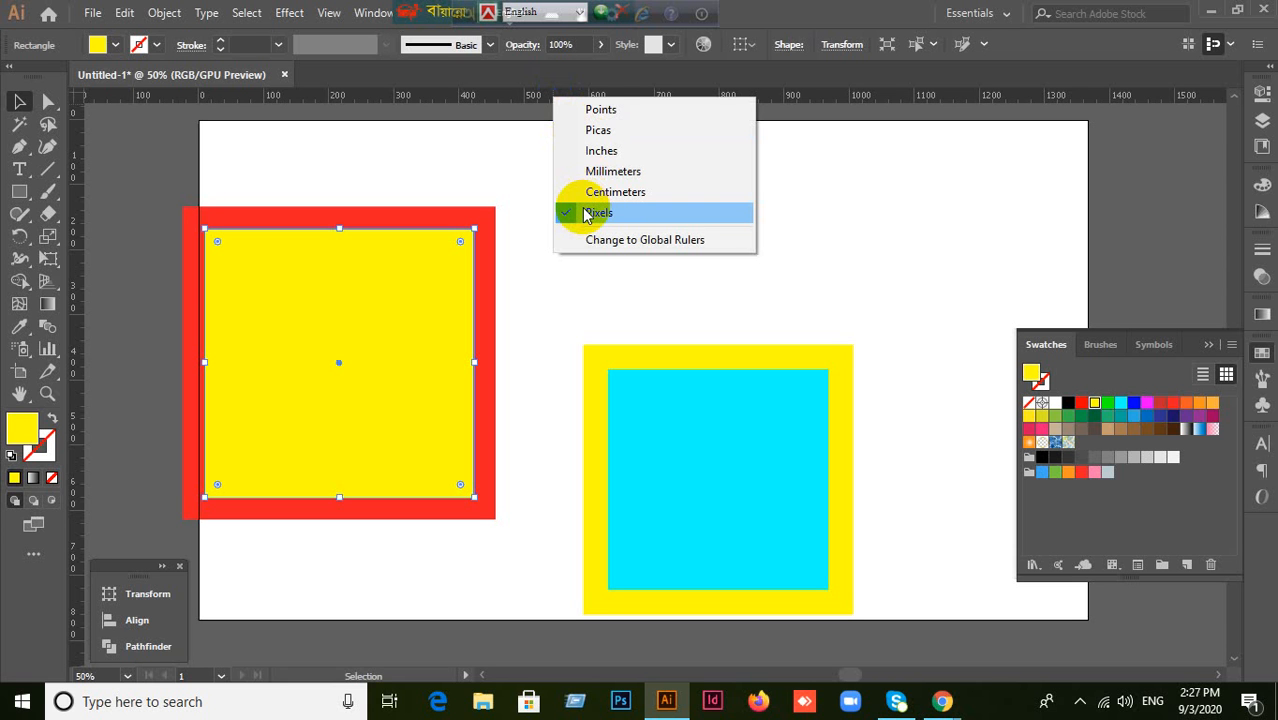
left_click(618, 150)
left_click(160, 12)
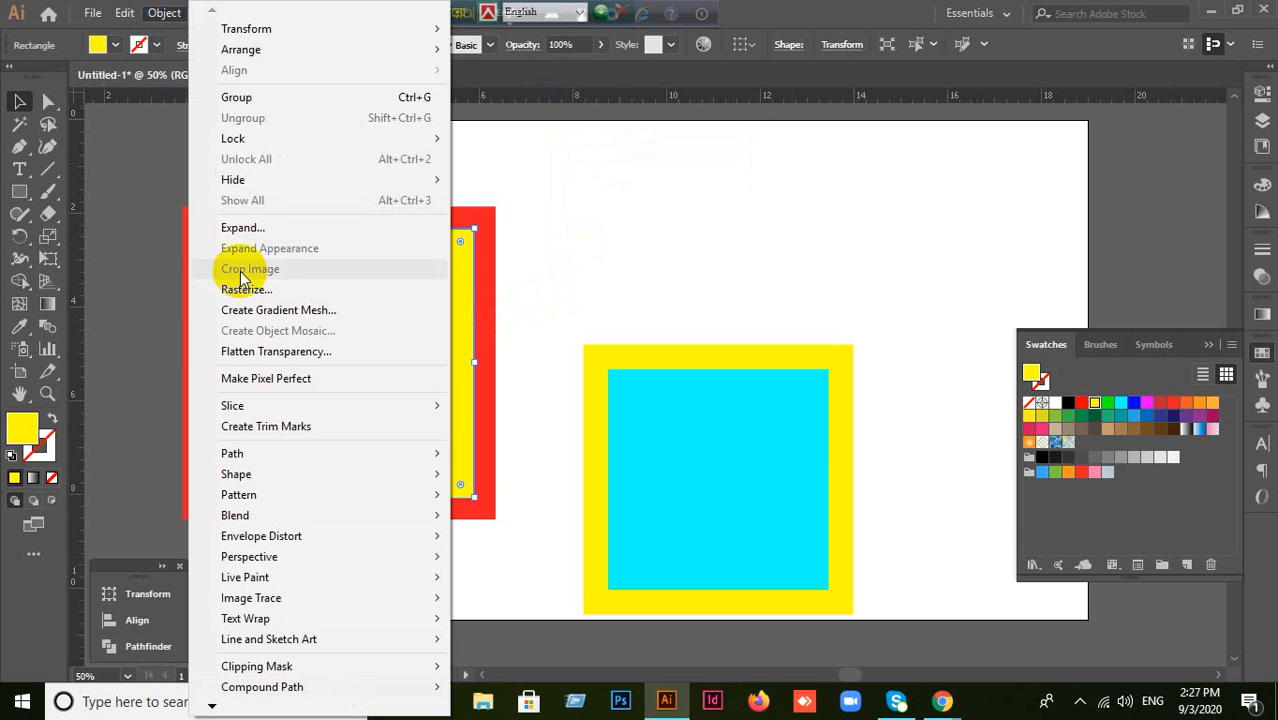
mouse_move(273, 453)
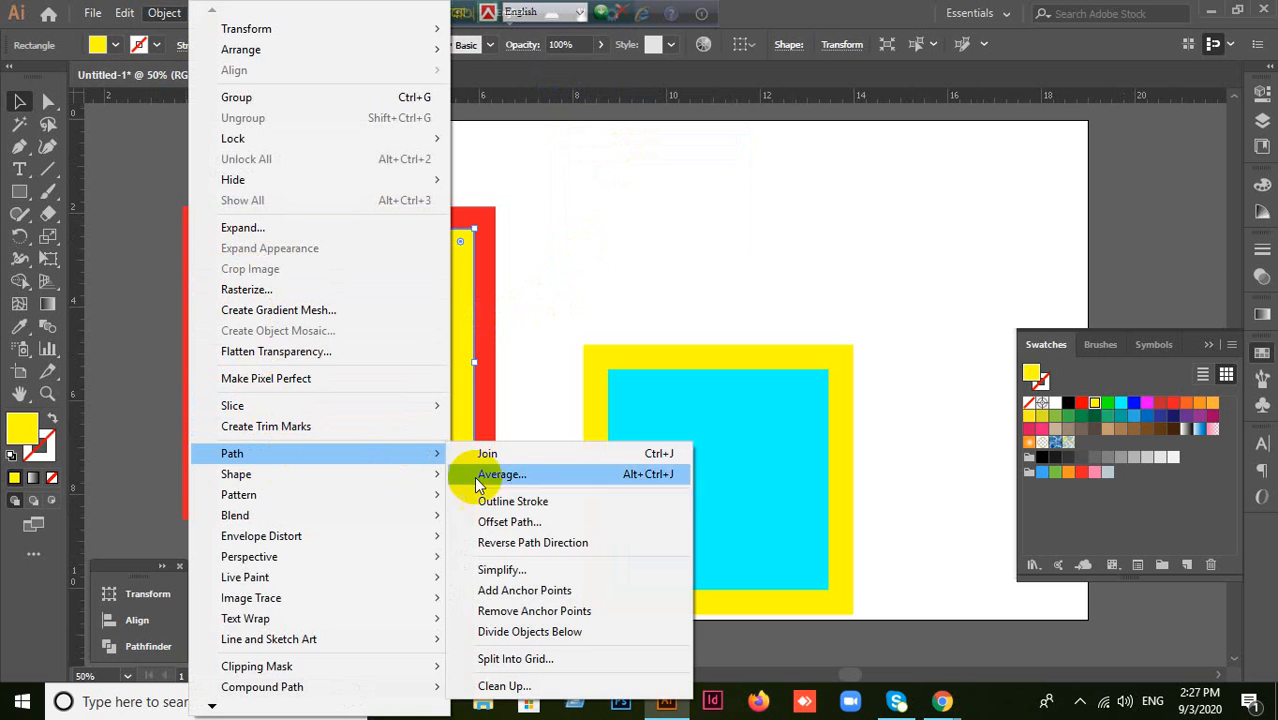
left_click(500, 521)
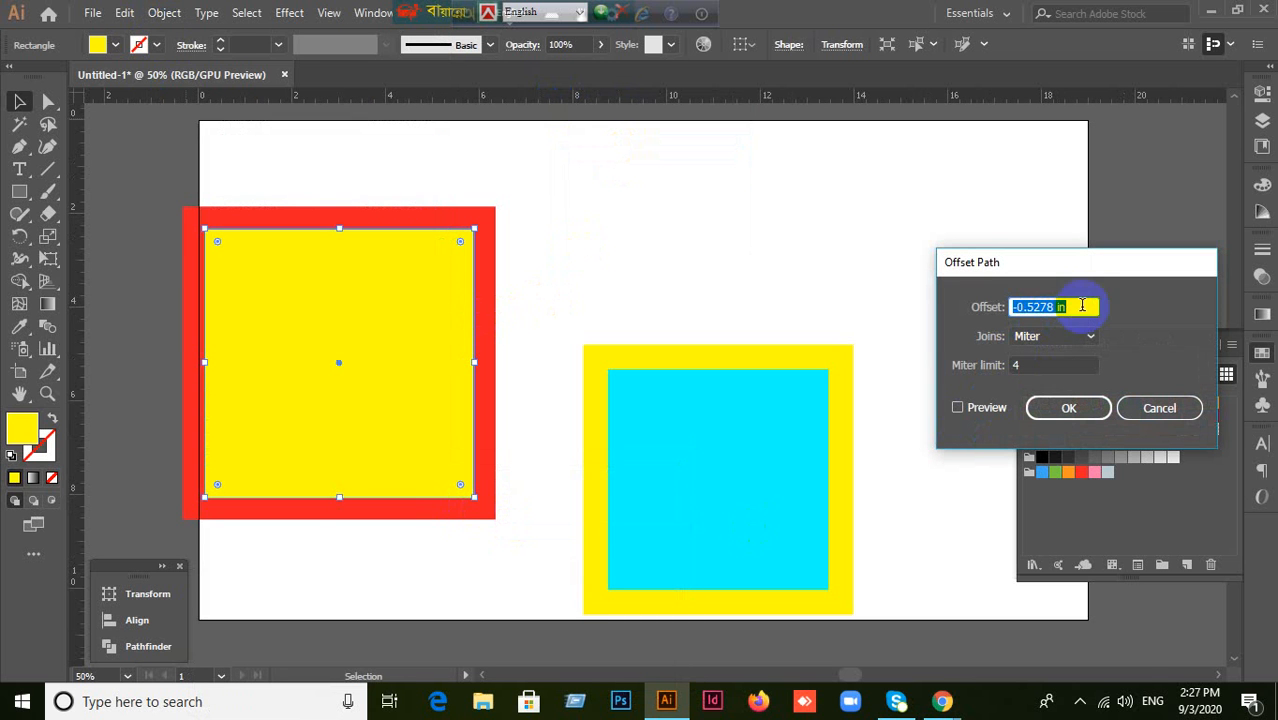
Step: Switch to the Google Meet call in Chrome, admit the waiting participant and return to Illustrator
left_click(941, 701)
left_click(893, 668)
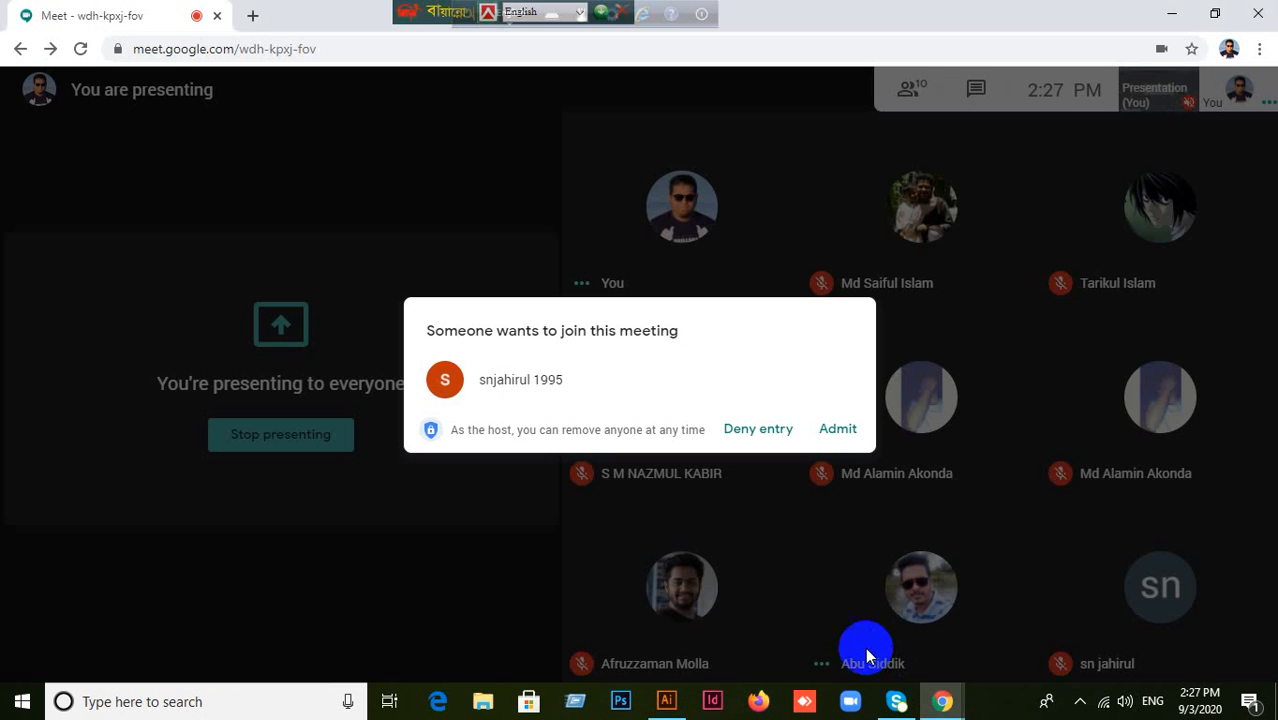
left_click(843, 430)
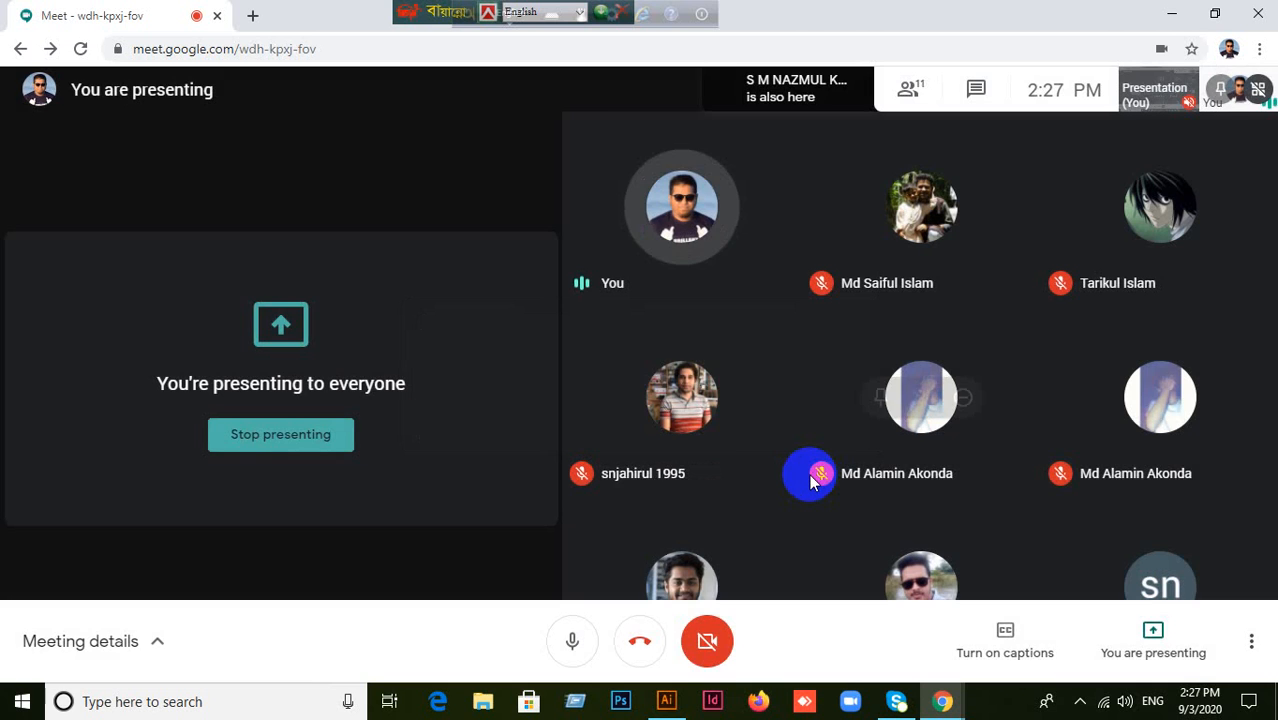
left_click(666, 701)
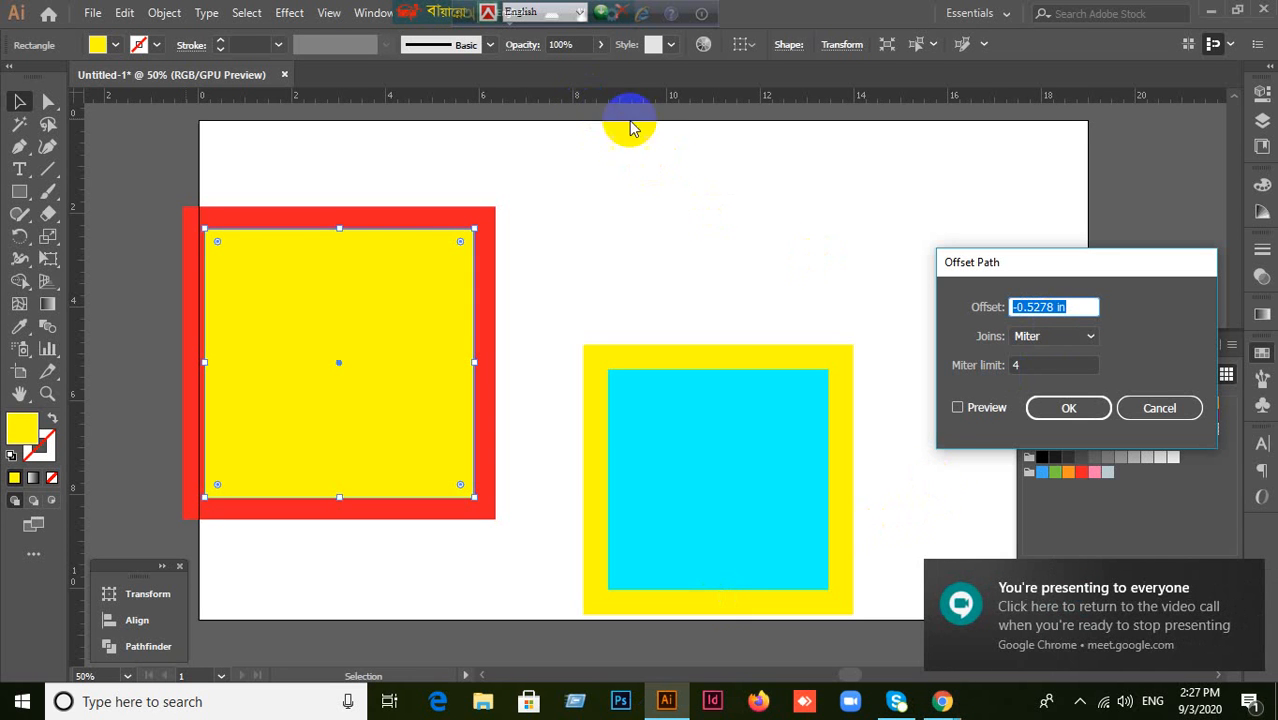
Step: Apply the -0.5278 in offset to the red-framed yellow square and set the ruler units to centimeters
left_click(1068, 407)
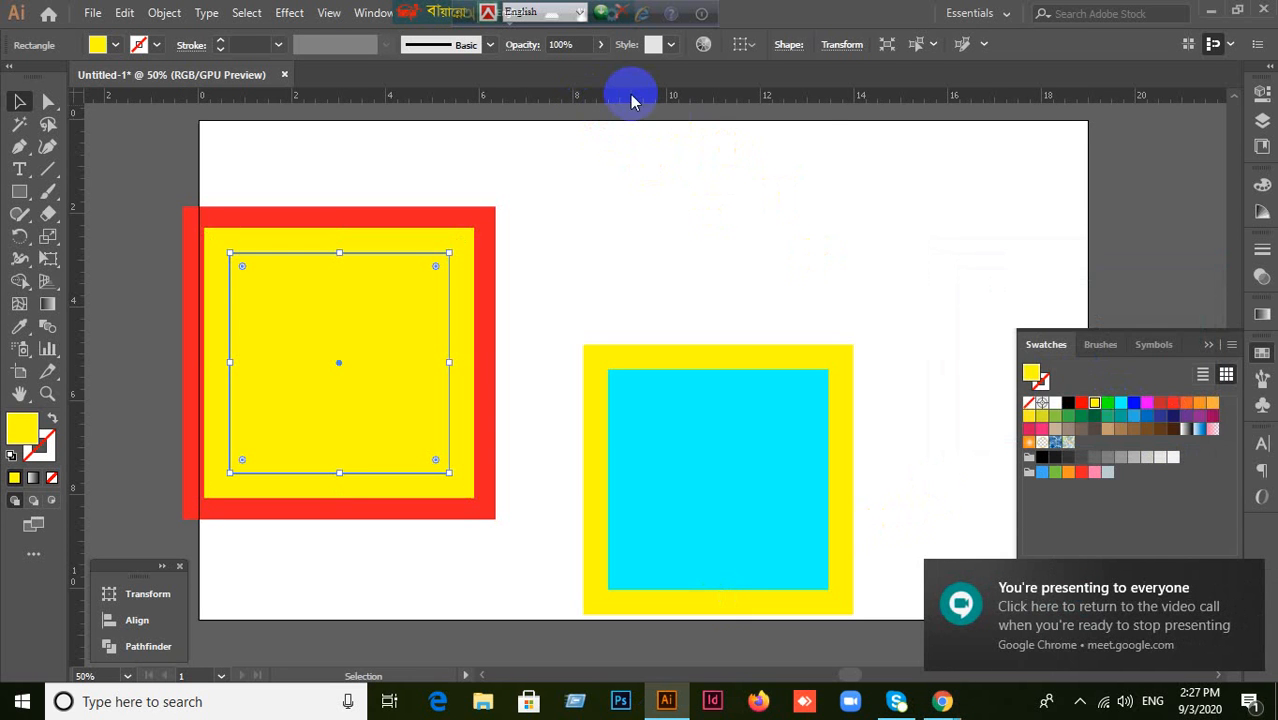
right_click(632, 101)
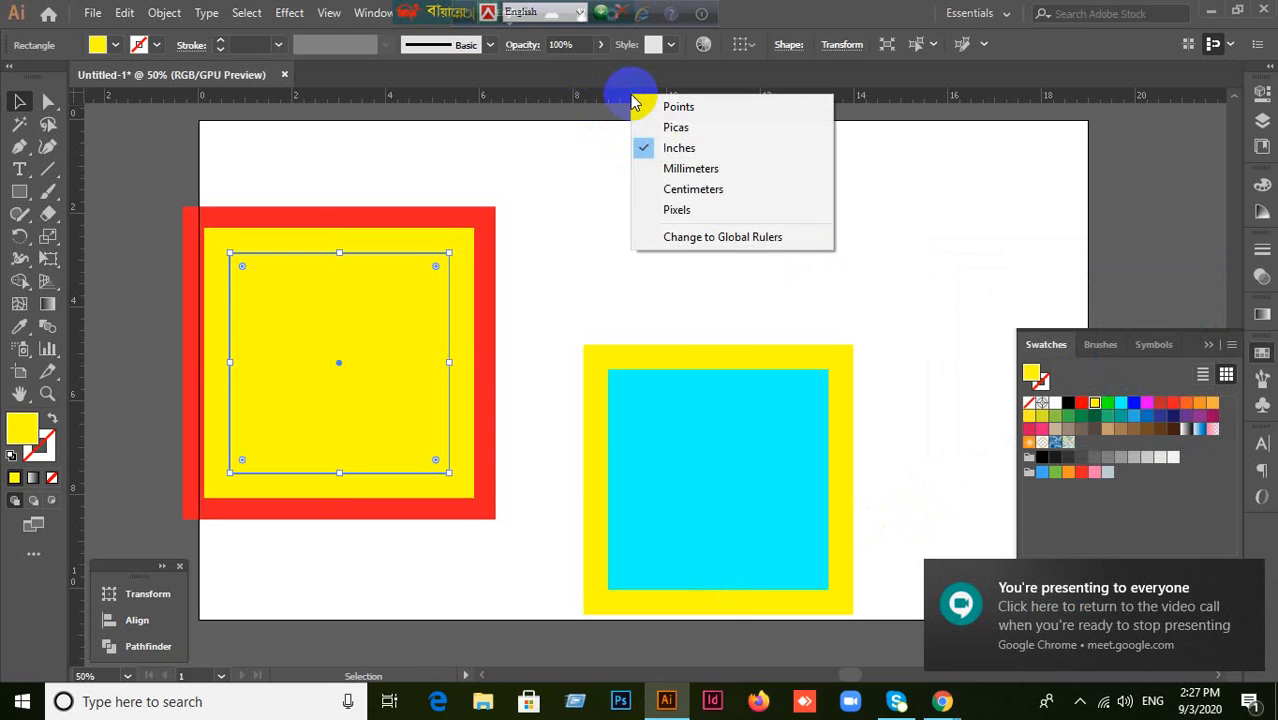
left_click(686, 191)
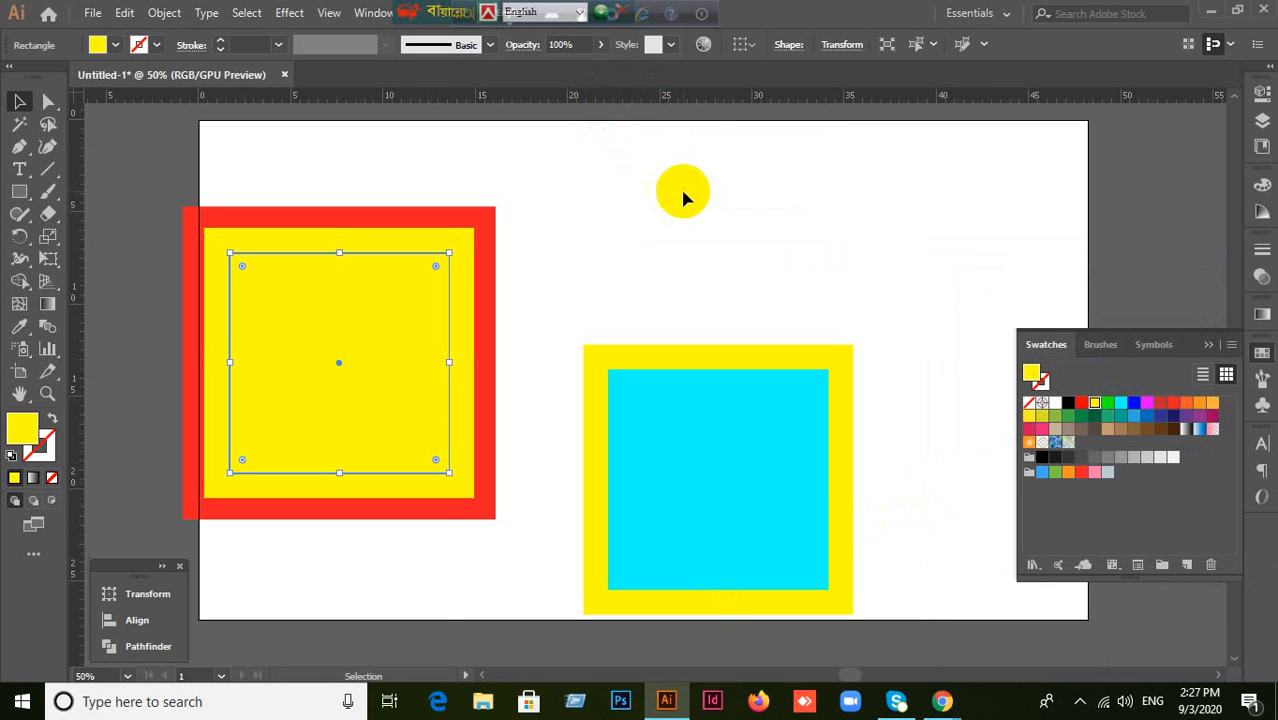
Step: Check the Offset Path value in centimeters for the new inner yellow square and cancel the dialog
left_click(165, 13)
mouse_move(280, 453)
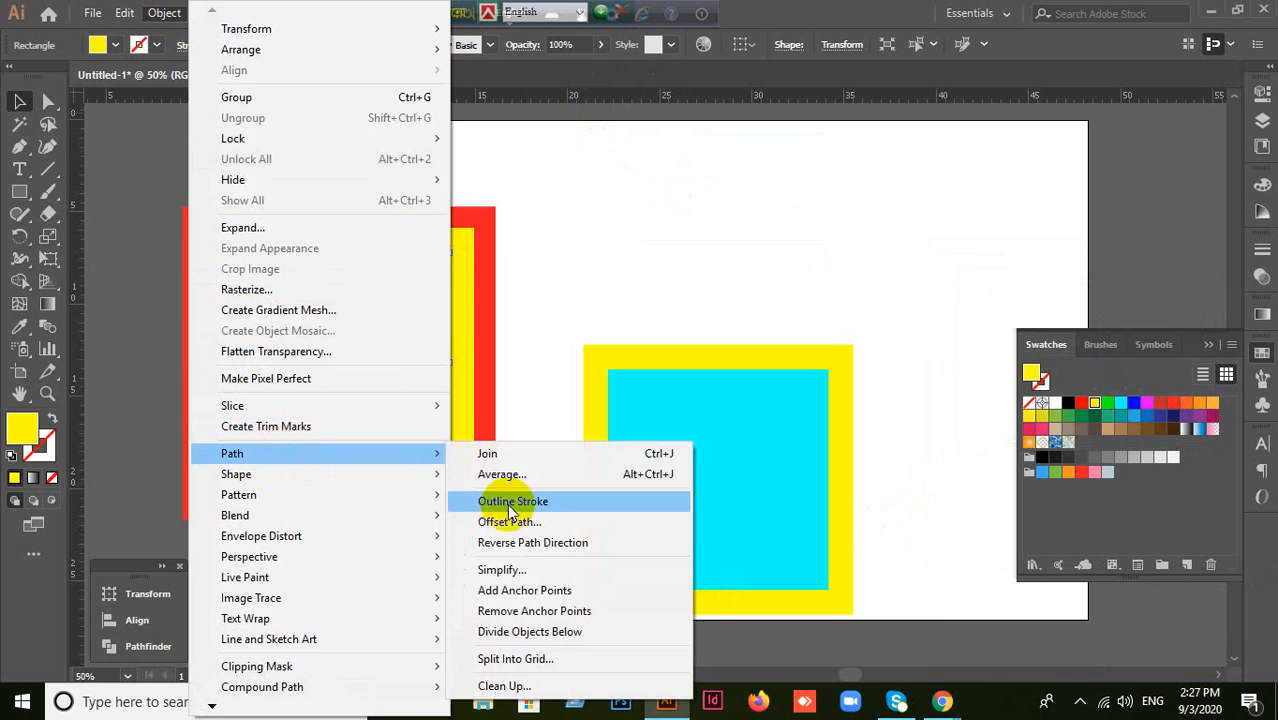
left_click(510, 522)
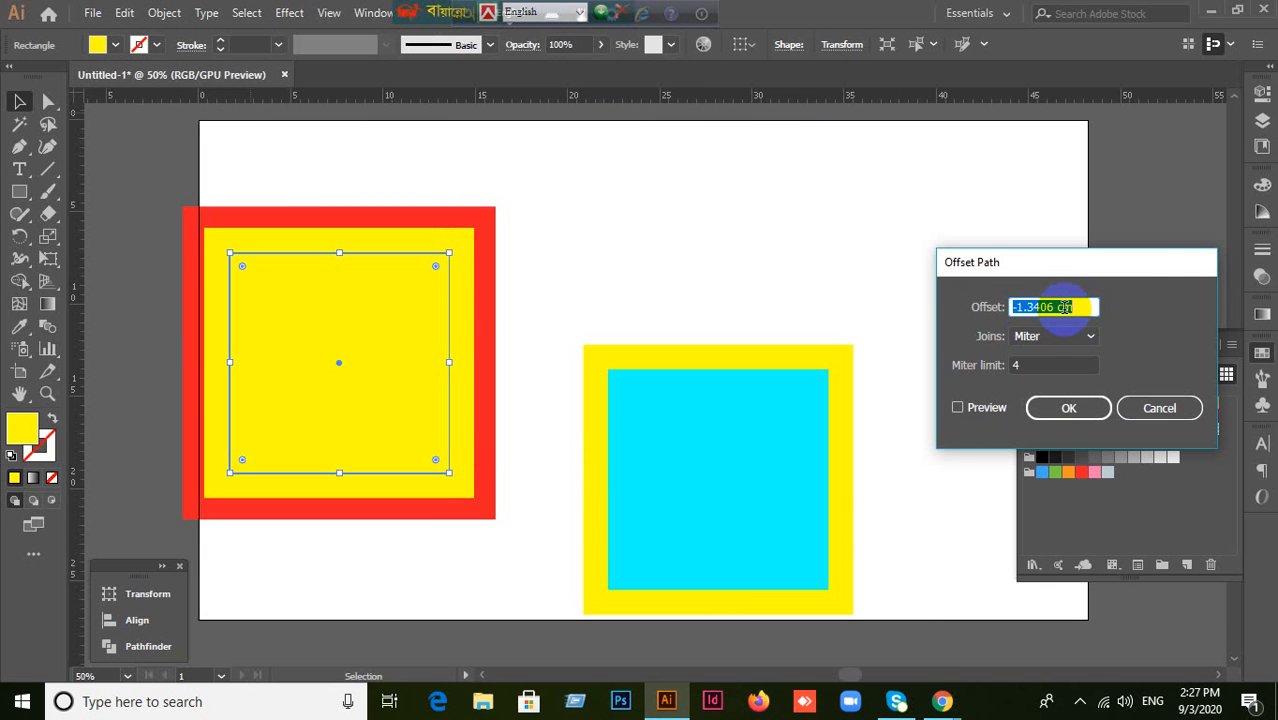
left_click(1159, 407)
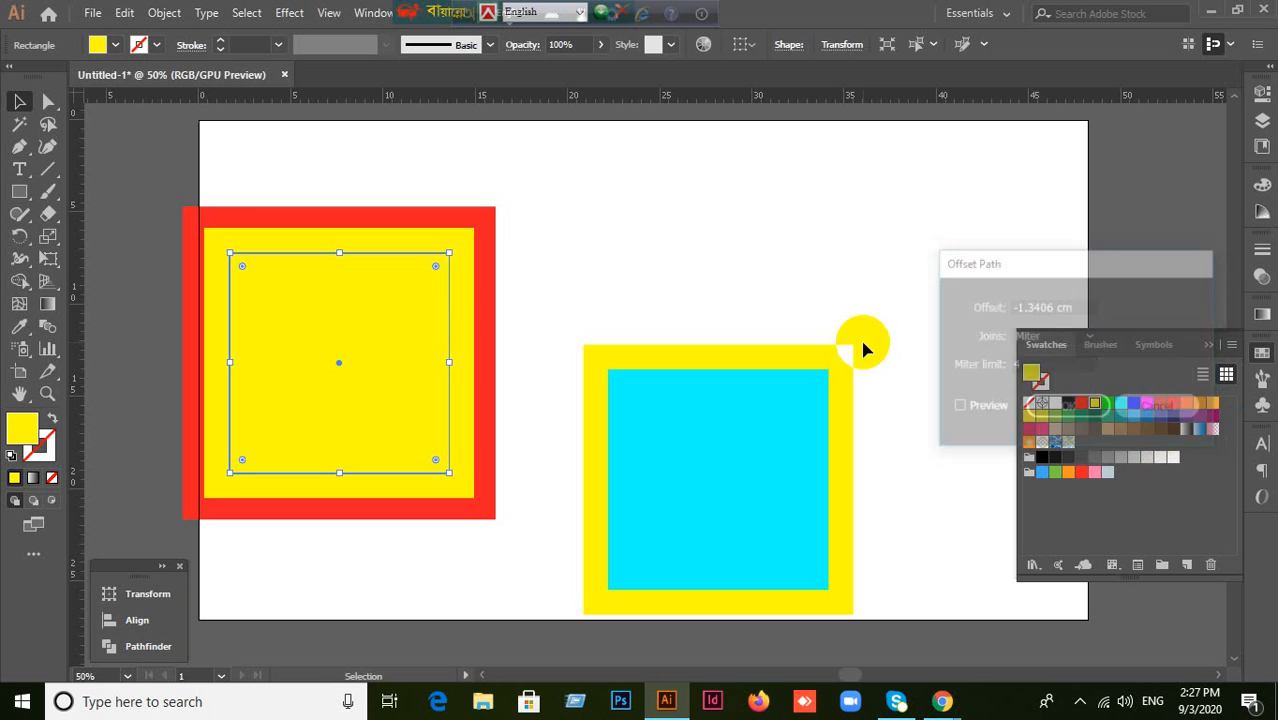
Step: Delete all the squares from the artboard and collapse the Swatches panel
left_click(658, 262)
left_click_drag(165, 194, 882, 492)
key("Delete")
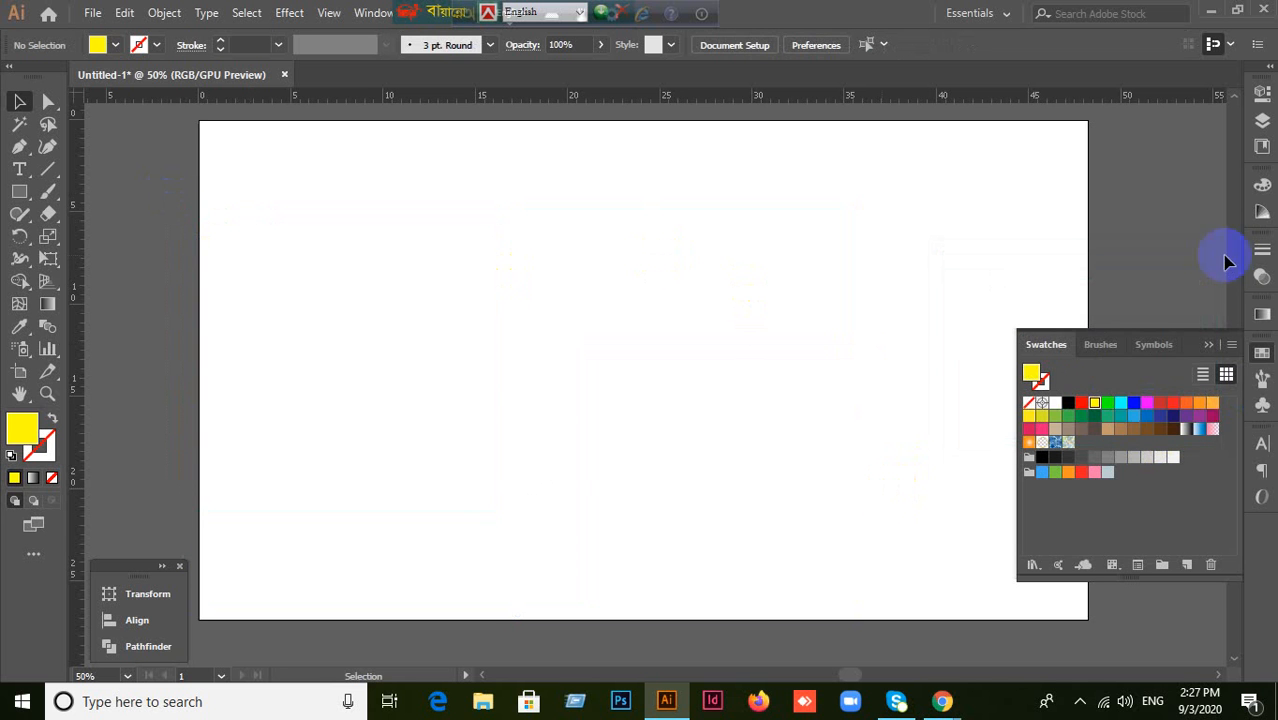
left_click(1228, 348)
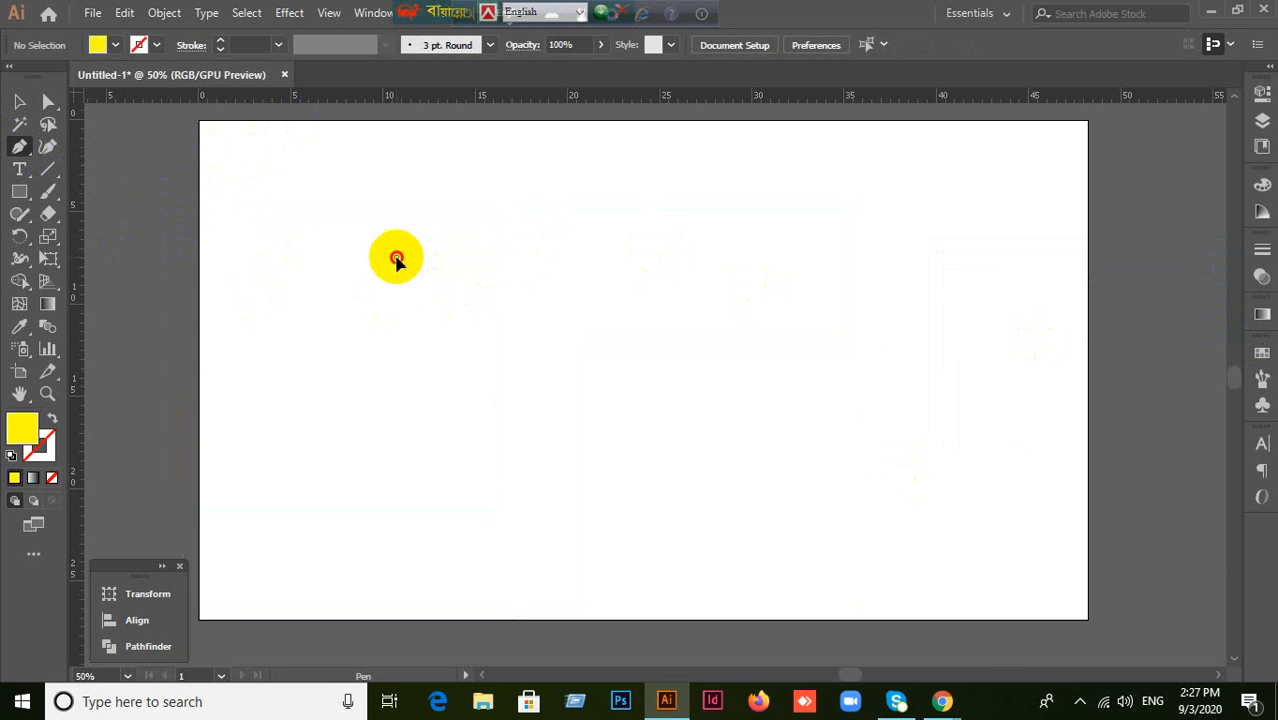
Step: Draw a closed, irregular curved shape about 41 cm wide with the Pen tool, spanning most of the artboard, and deselect it
left_click(396, 256)
left_click_drag(696, 176, 805, 245)
left_click_drag(836, 376, 904, 394)
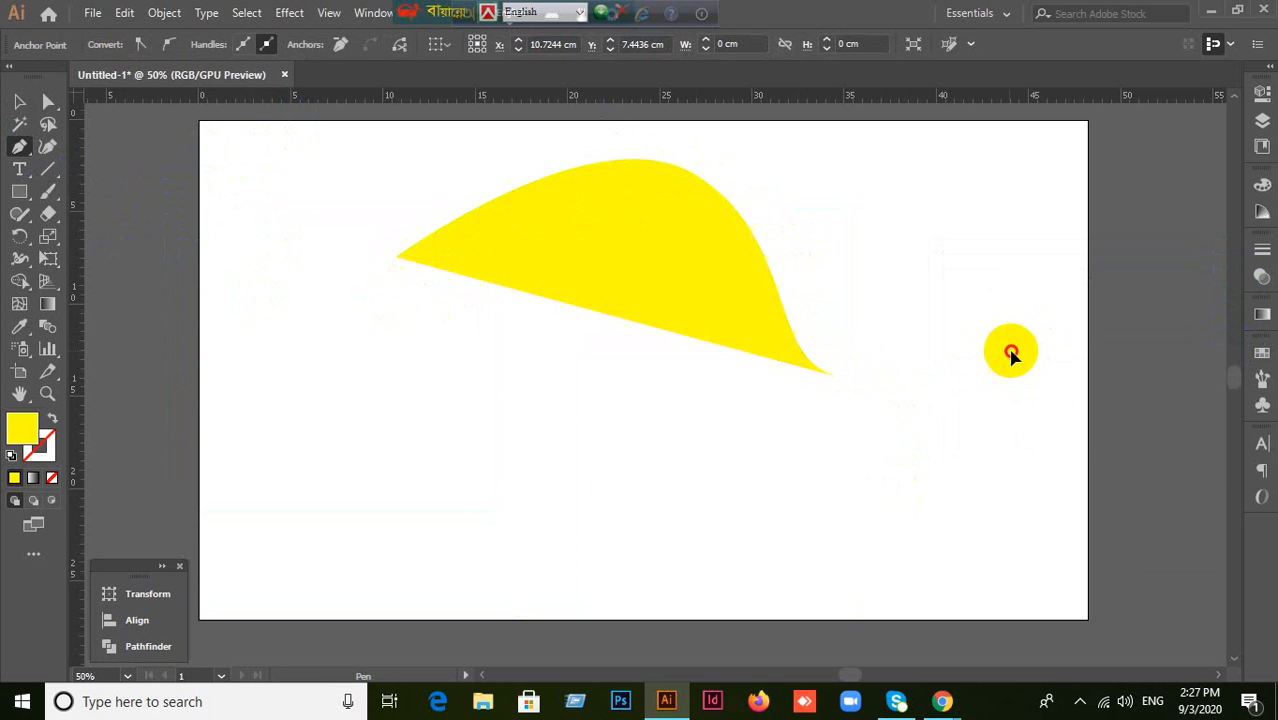
left_click_drag(1008, 350, 1042, 407)
left_click_drag(974, 524, 885, 557)
left_click_drag(613, 531, 664, 493)
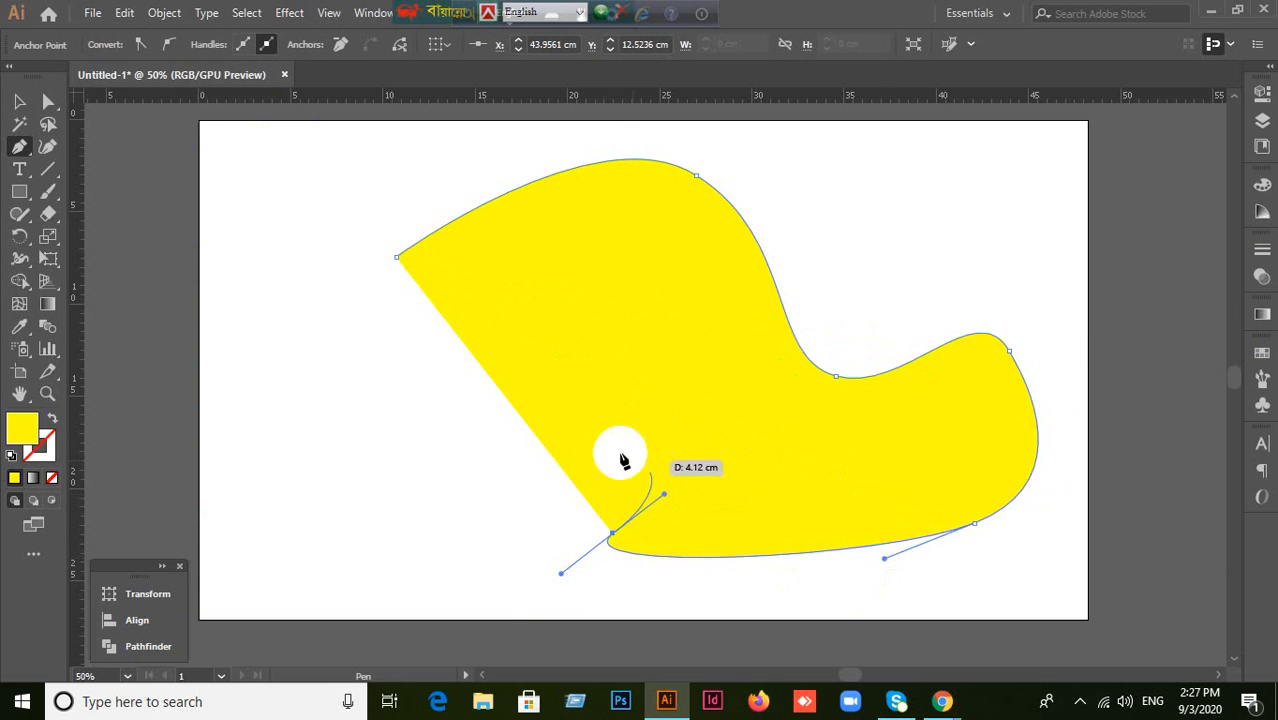
left_click_drag(600, 446, 552, 457)
left_click_drag(396, 446, 456, 409)
left_click_drag(582, 347, 574, 295)
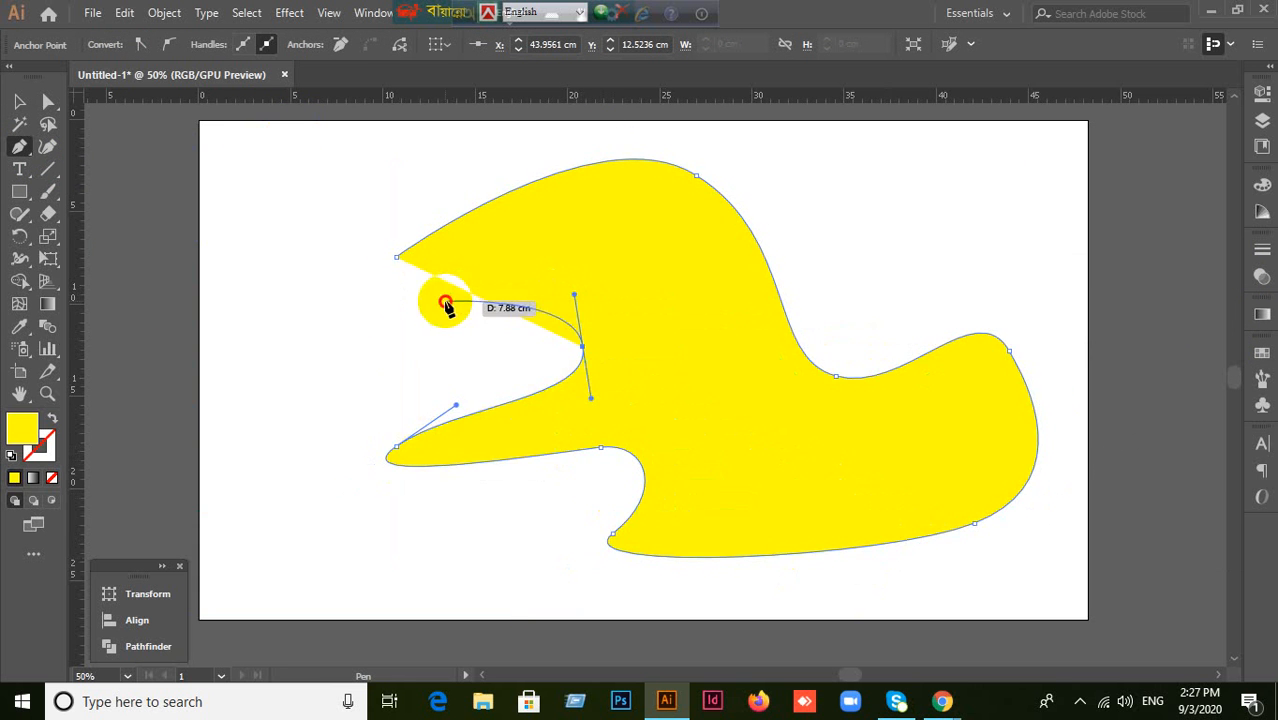
left_click_drag(444, 299, 400, 352)
left_click_drag(284, 294, 316, 220)
left_click_drag(362, 158, 395, 221)
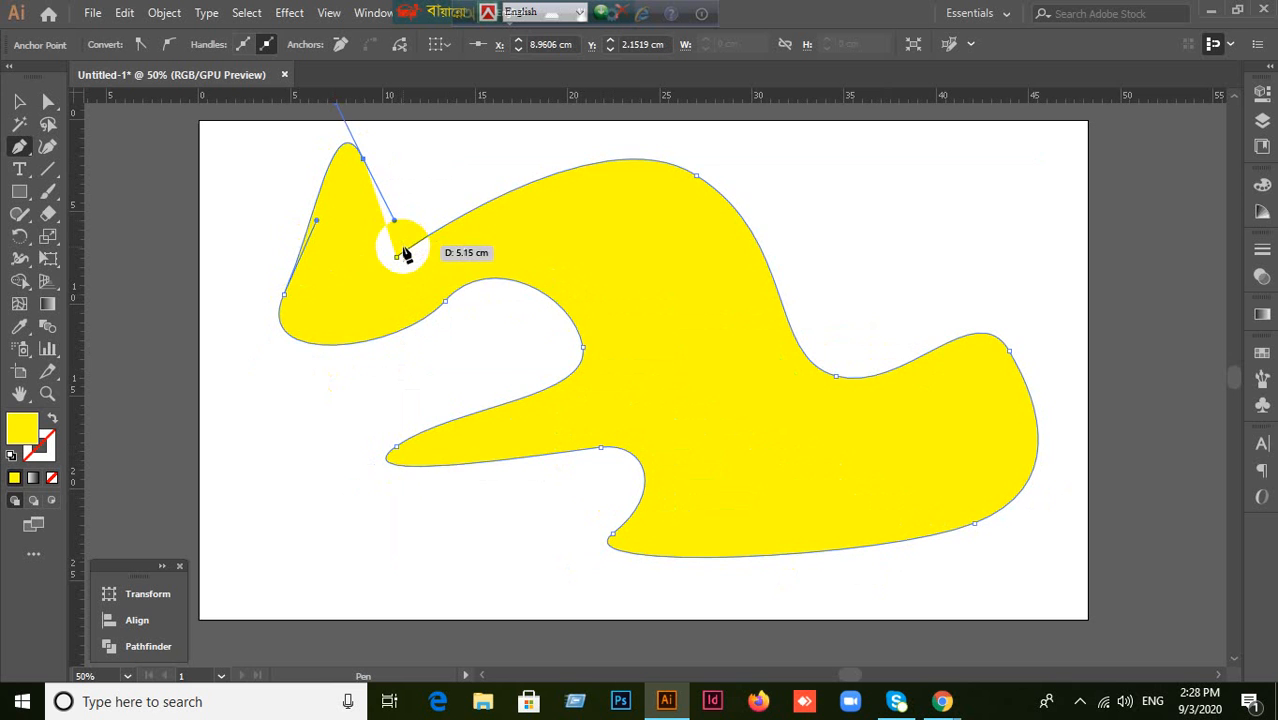
left_click(400, 258)
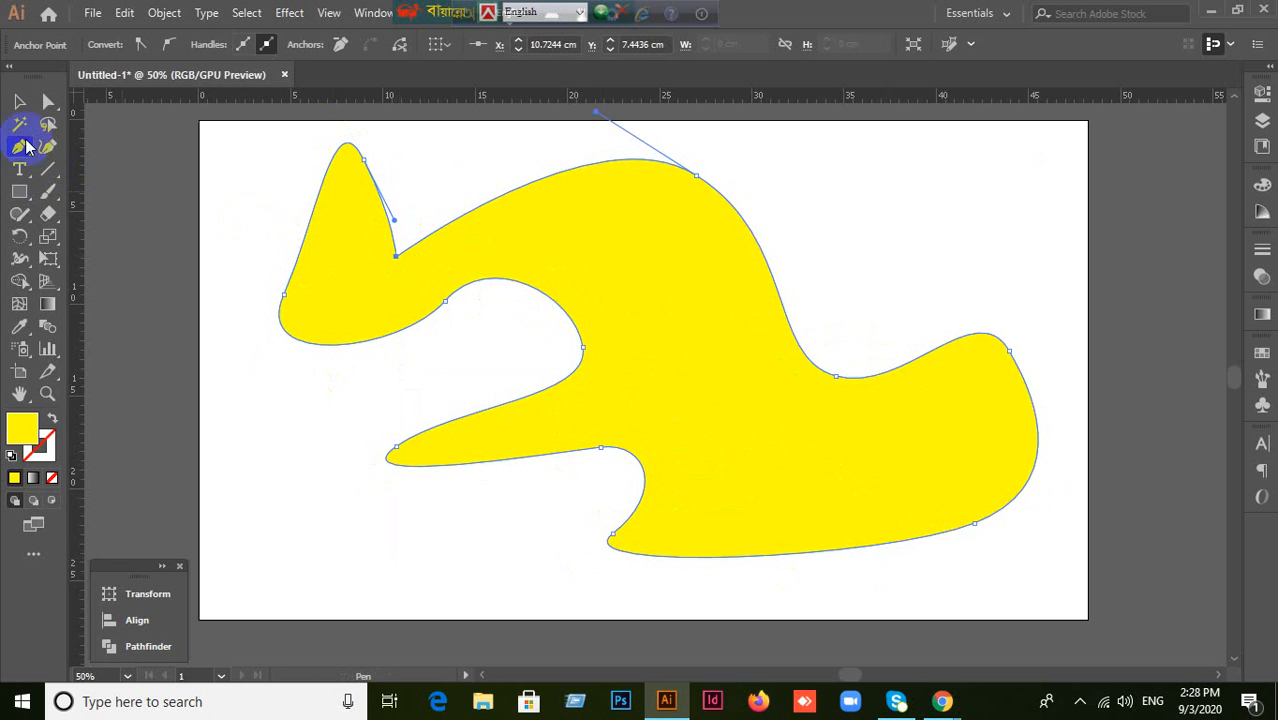
left_click(20, 103)
left_click(174, 220)
left_click(640, 336)
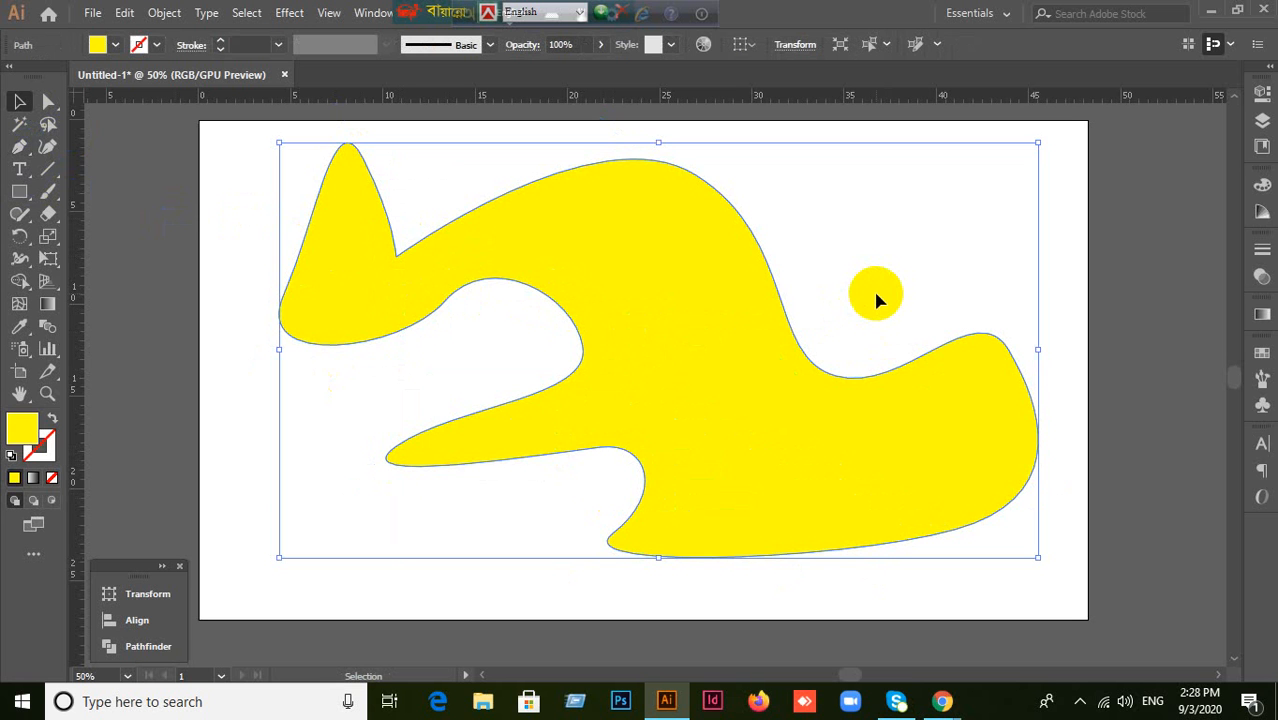
left_click(1132, 285)
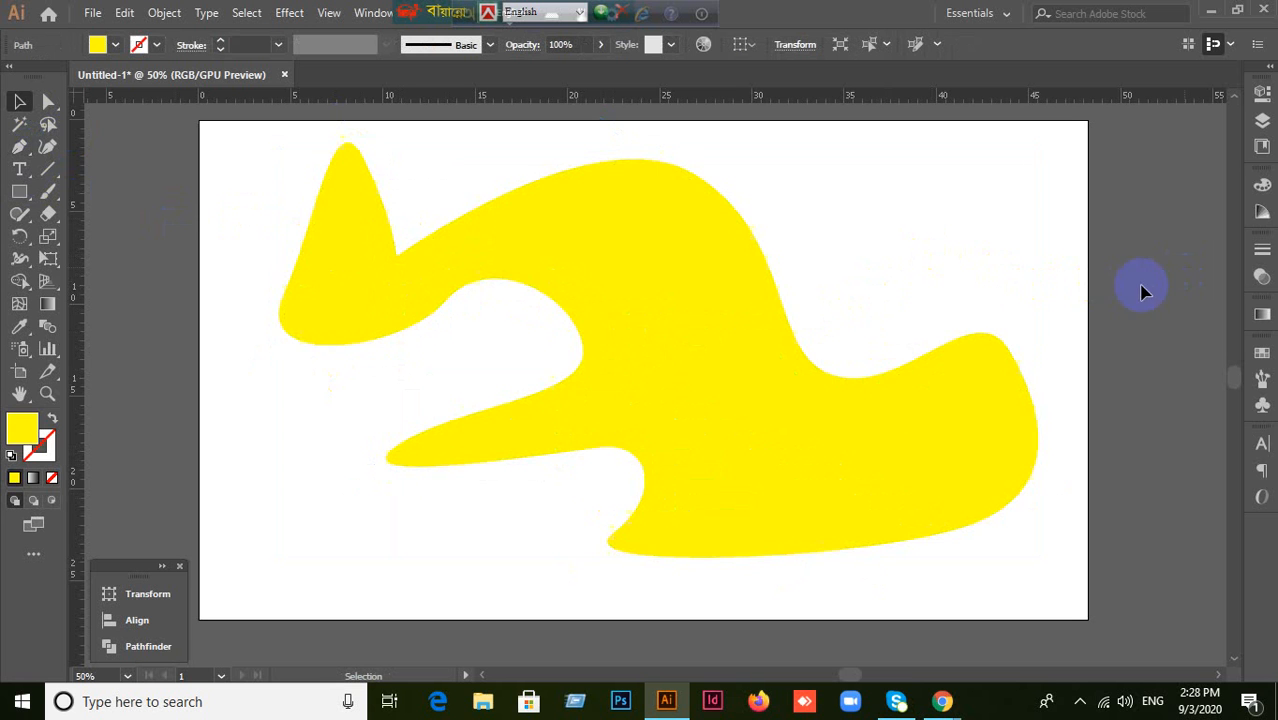
Step: Place a smaller, centered copy of the yellow curved shape on top of the original and fill it with red
left_click(847, 432)
key("ctrl")
key("ctrl")
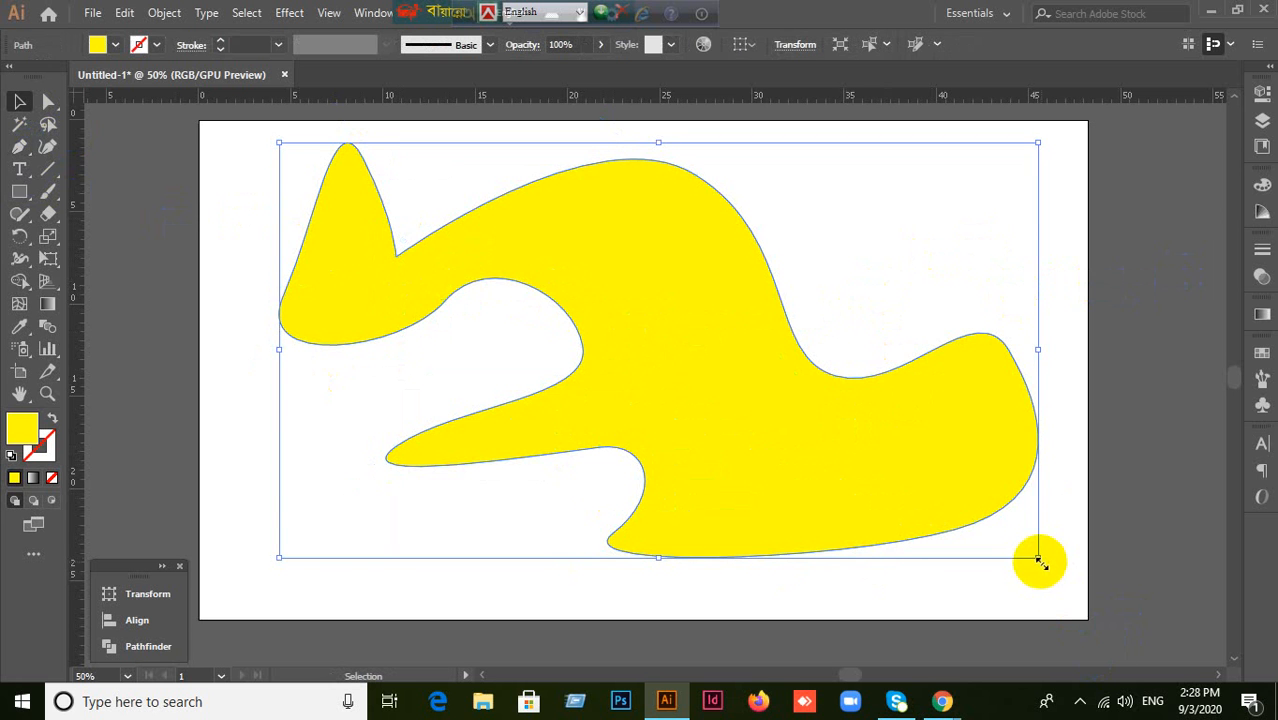
left_click_drag(1039, 558, 1014, 527)
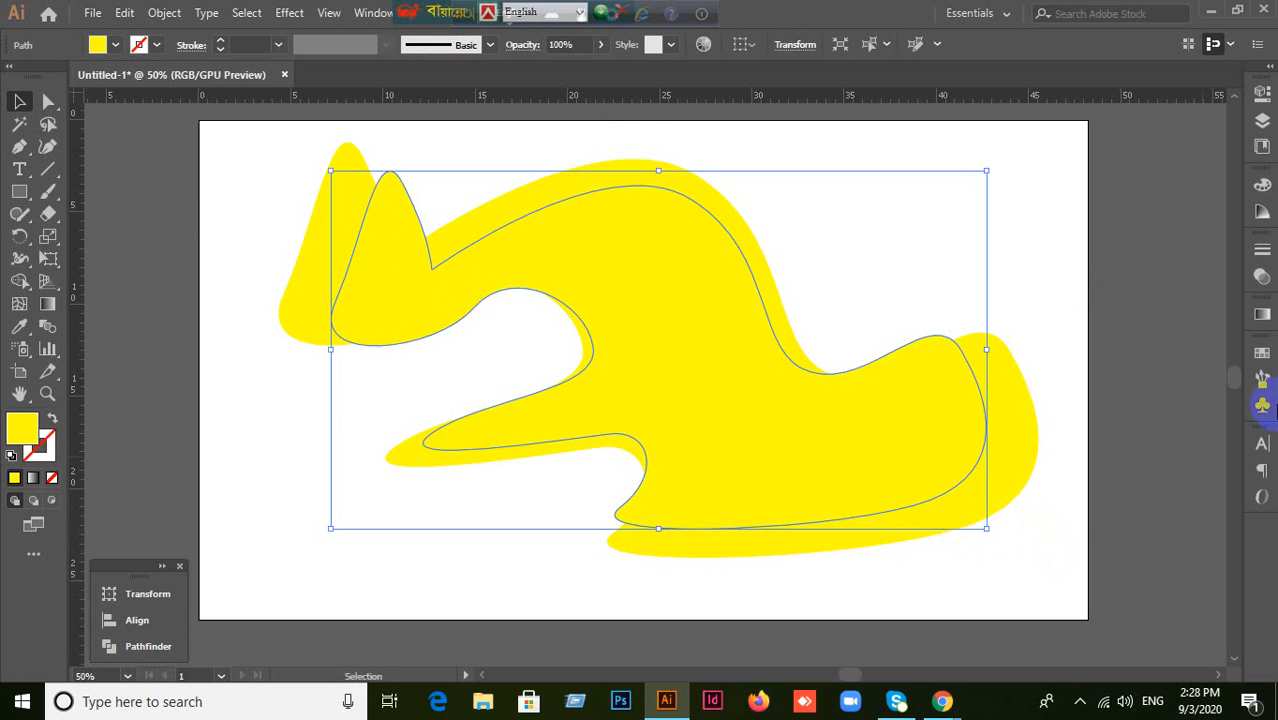
left_click(1259, 356)
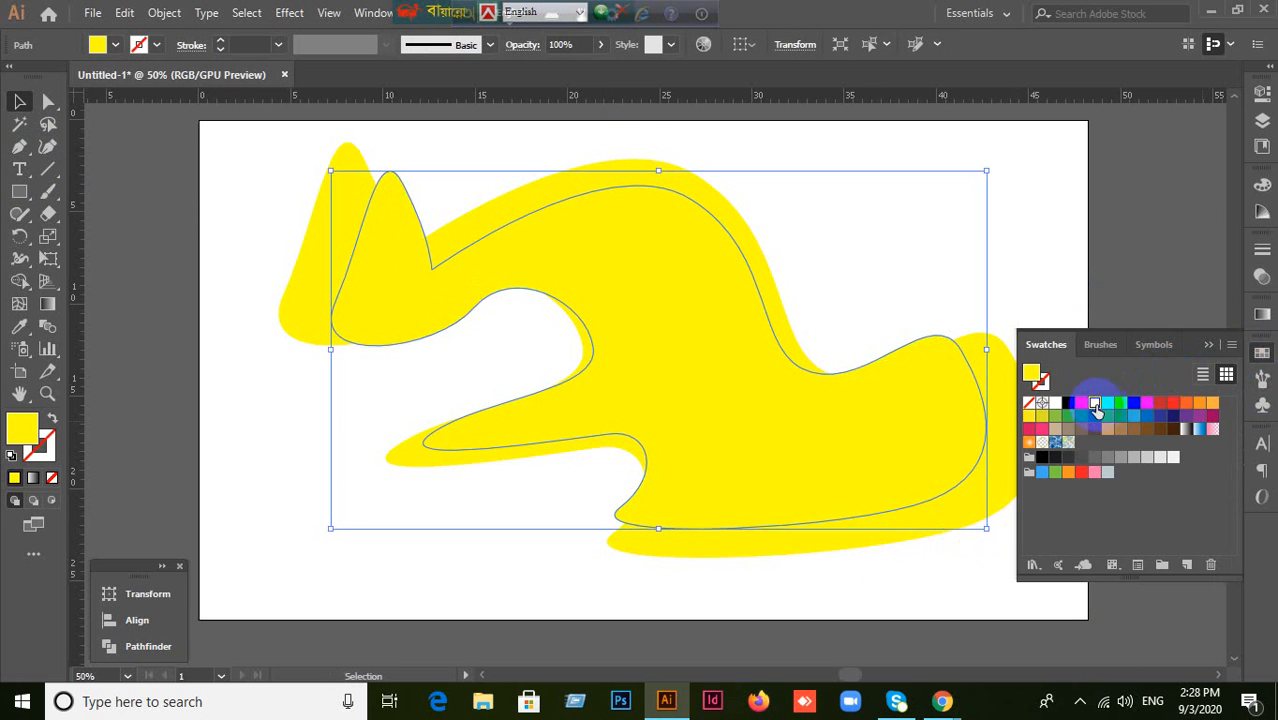
left_click(1082, 403)
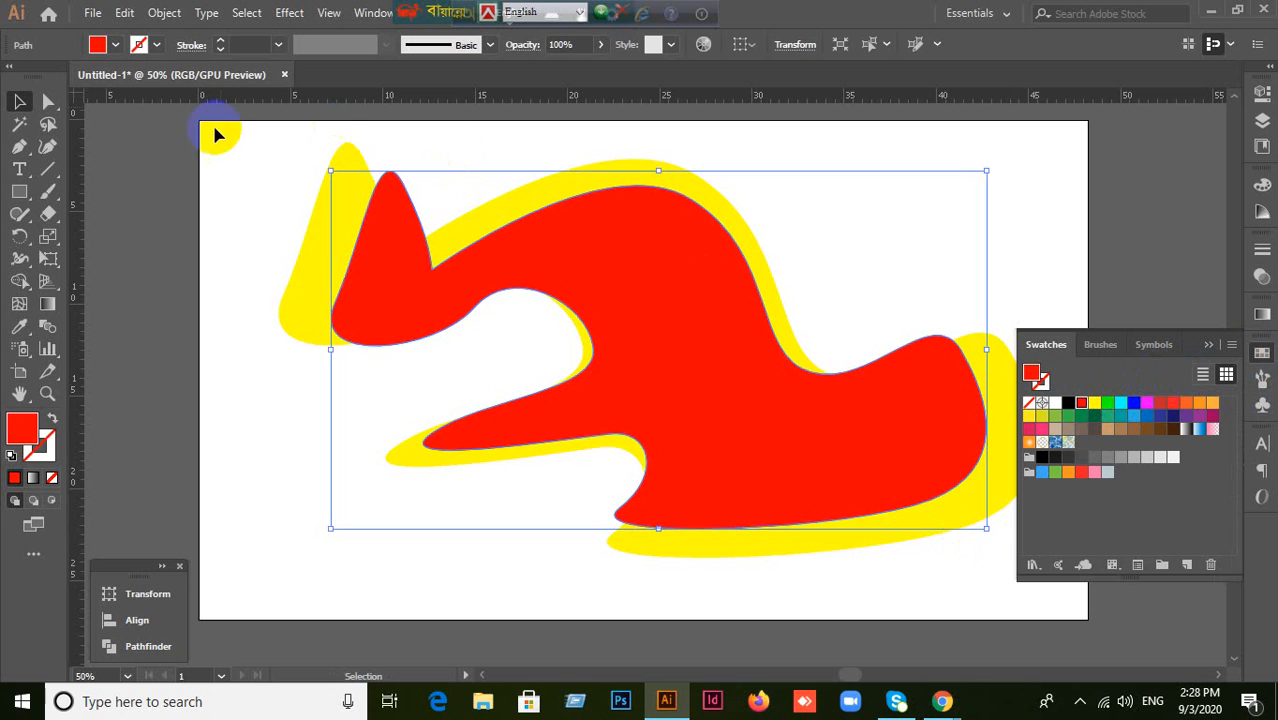
Step: Delete the smaller red copy of the curved shape
left_click(304, 381)
left_click(553, 266)
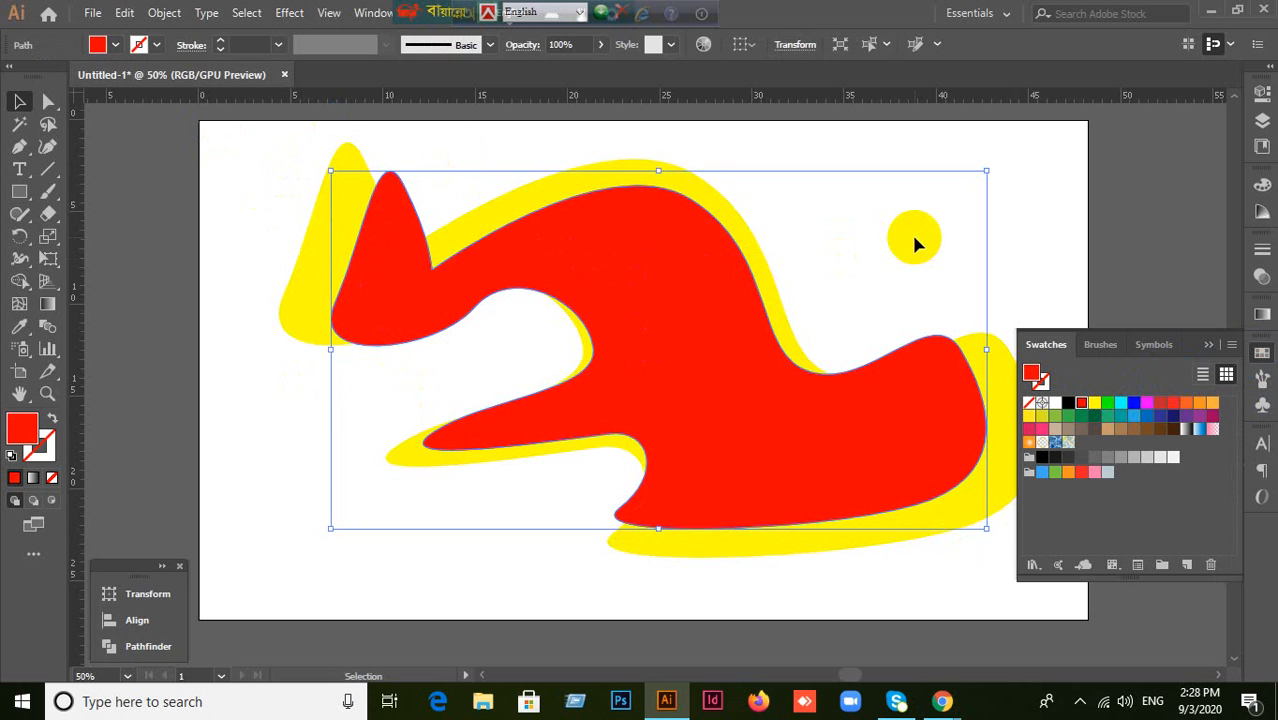
key("Delete")
Step: Select the yellow curved shape, cancel its Offset Path dialog and set the ruler units to pixels
left_click(727, 328)
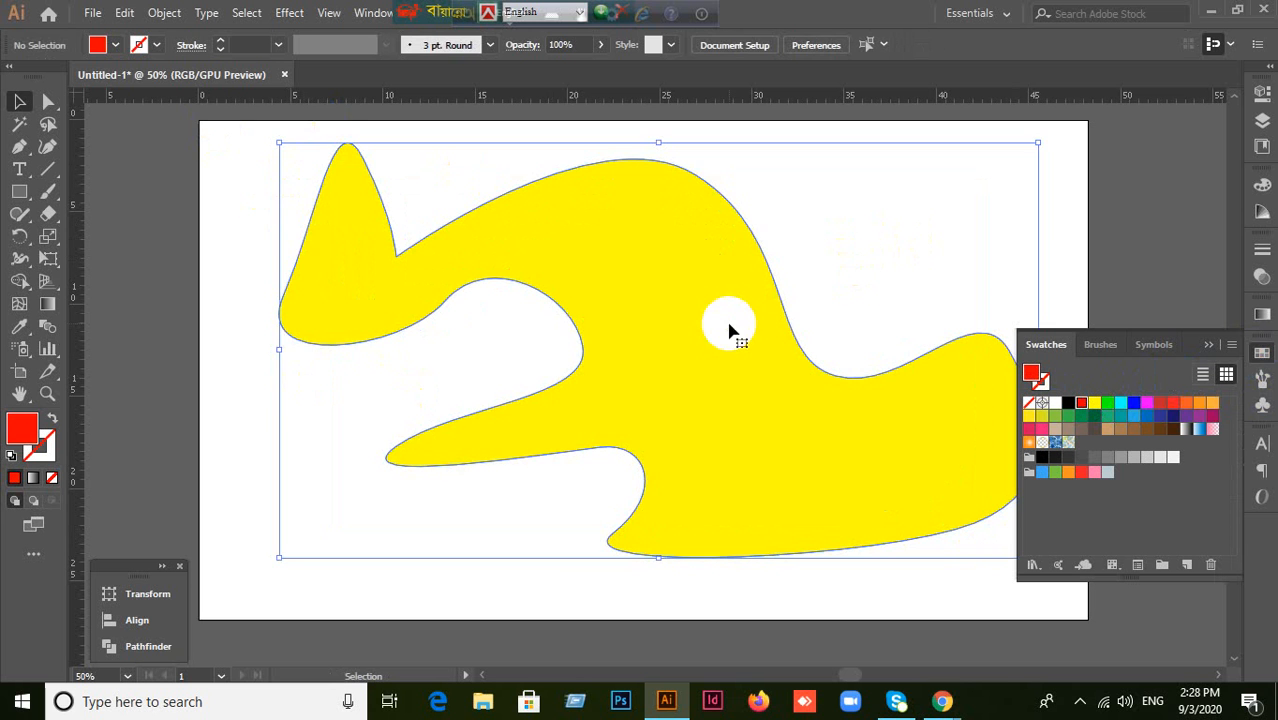
left_click(162, 15)
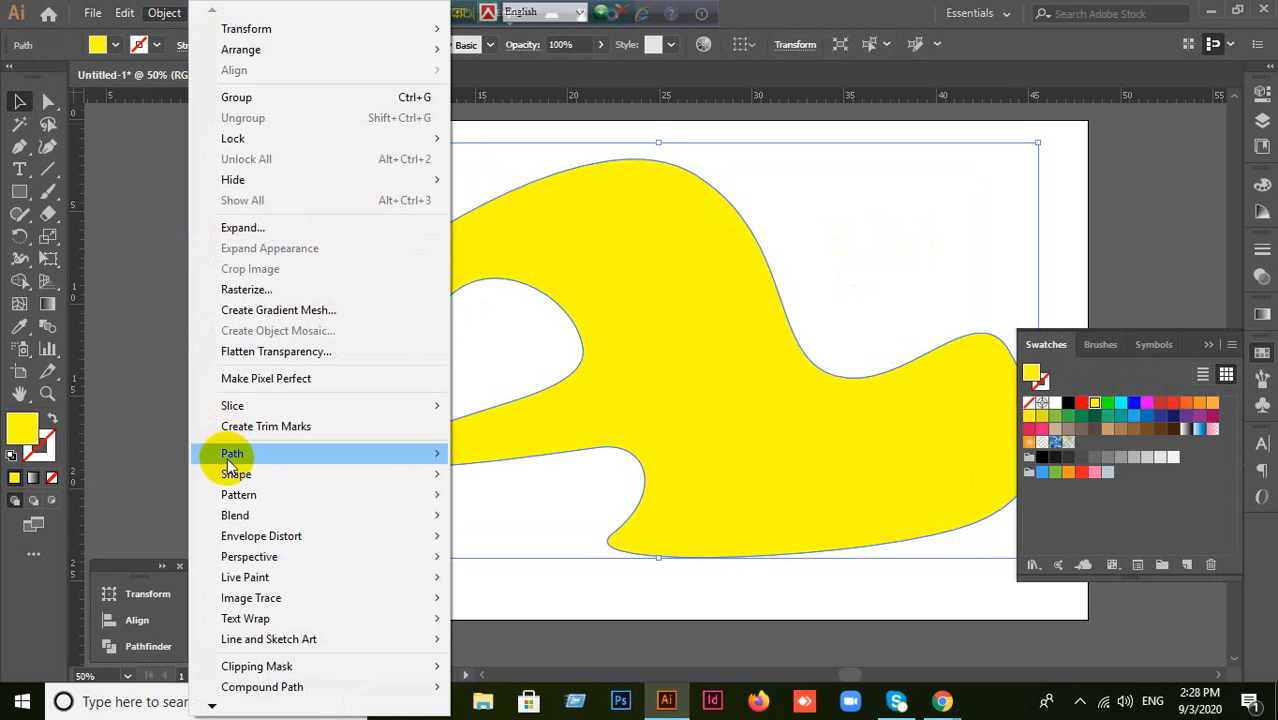
mouse_move(229, 466)
left_click(507, 519)
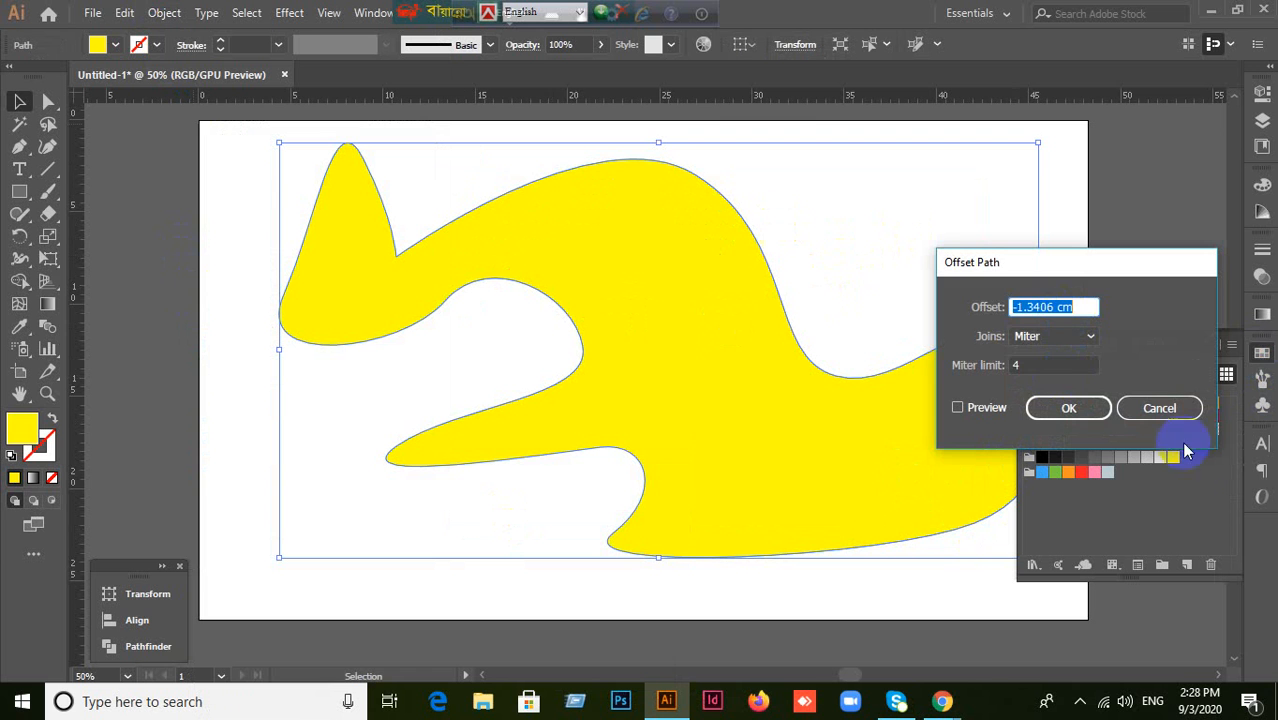
left_click(1162, 408)
right_click(516, 96)
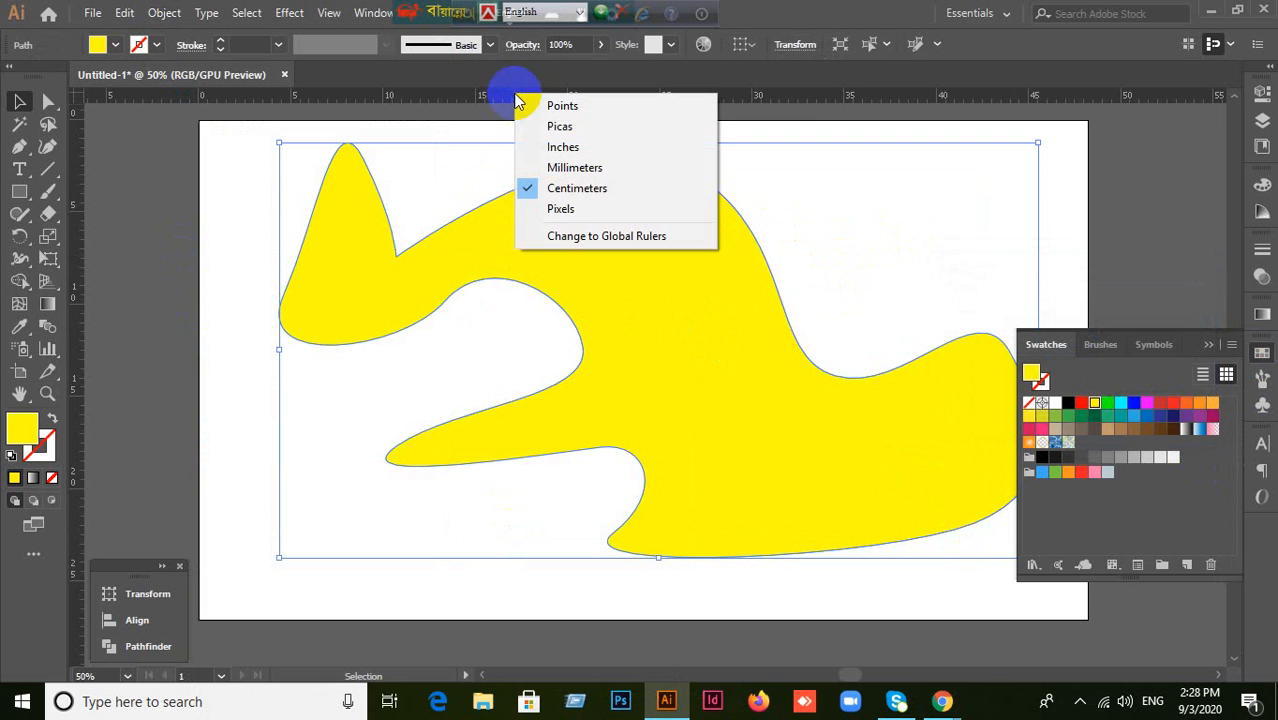
left_click(555, 208)
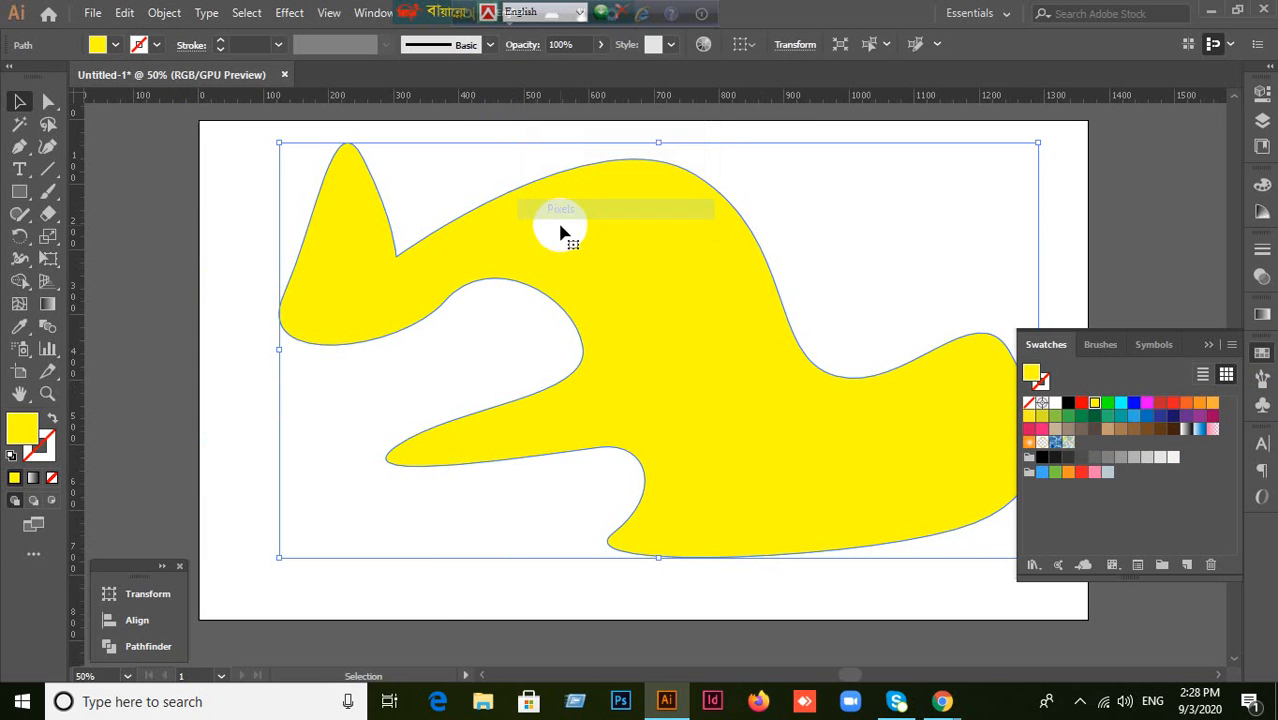
Step: Open Offset Path for the yellow curved shape with the preview on and set the offset to -47 px
left_click(164, 12)
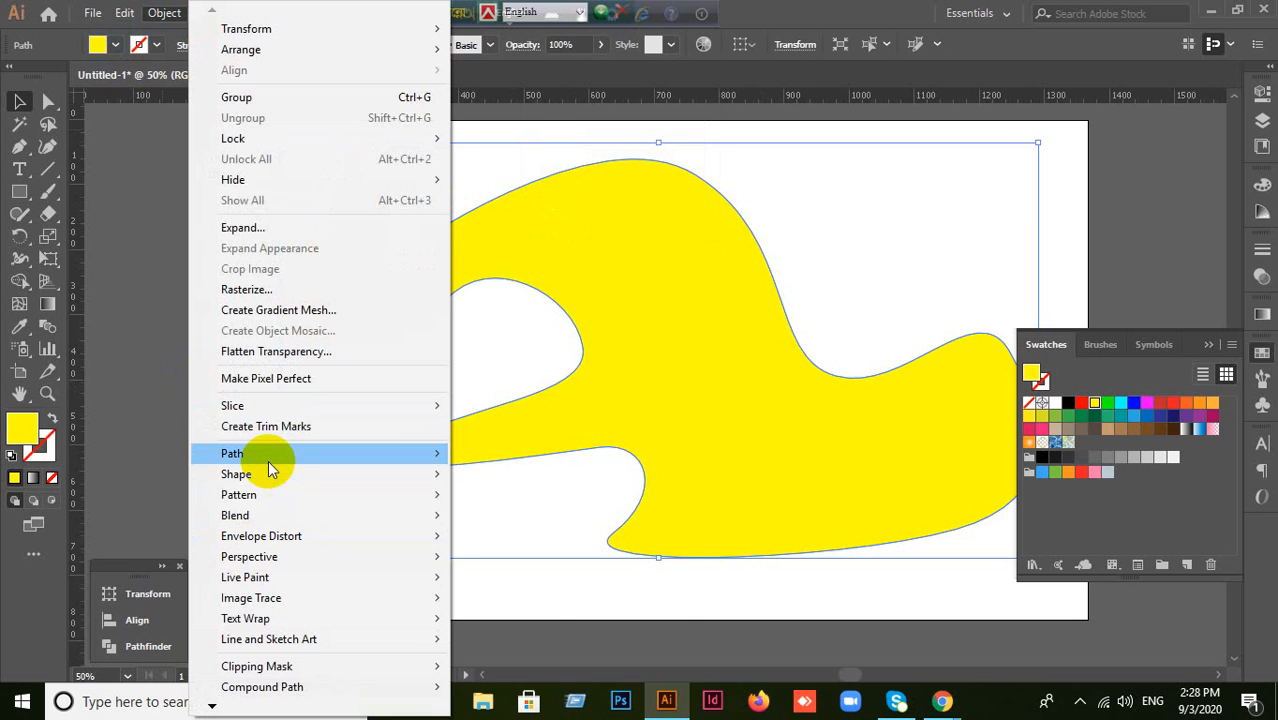
mouse_move(275, 462)
left_click(492, 521)
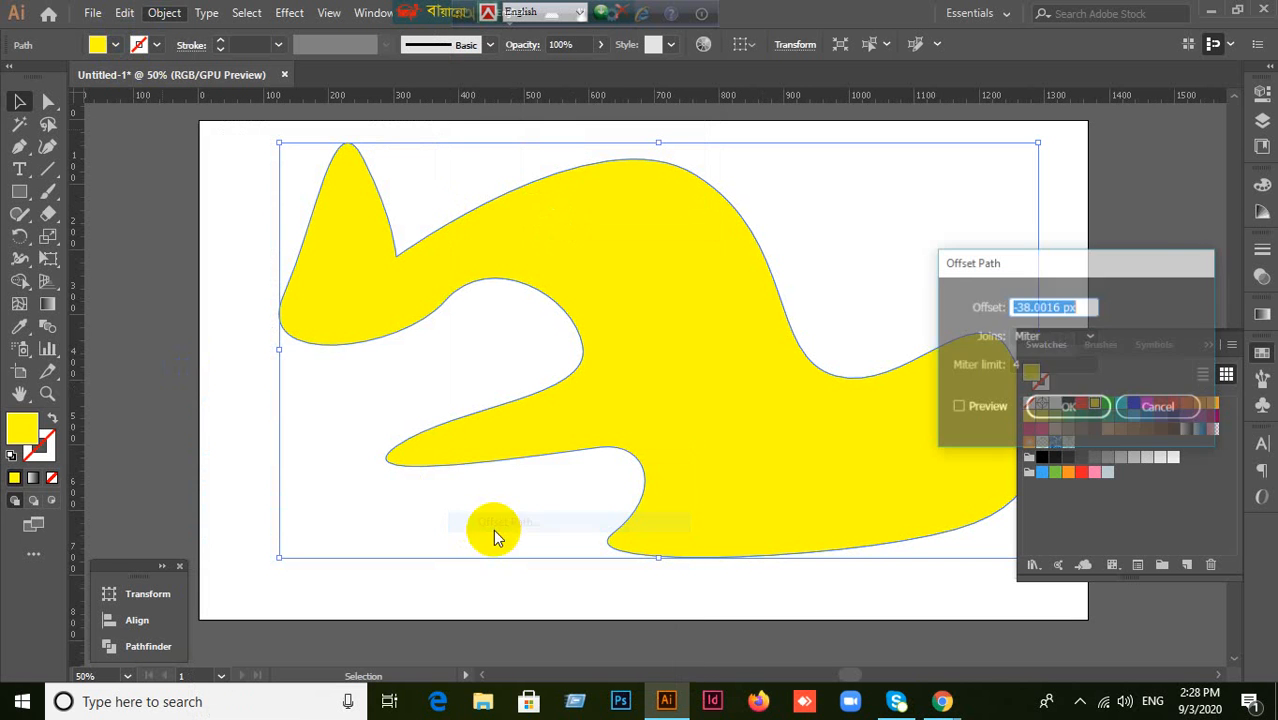
left_click(957, 407)
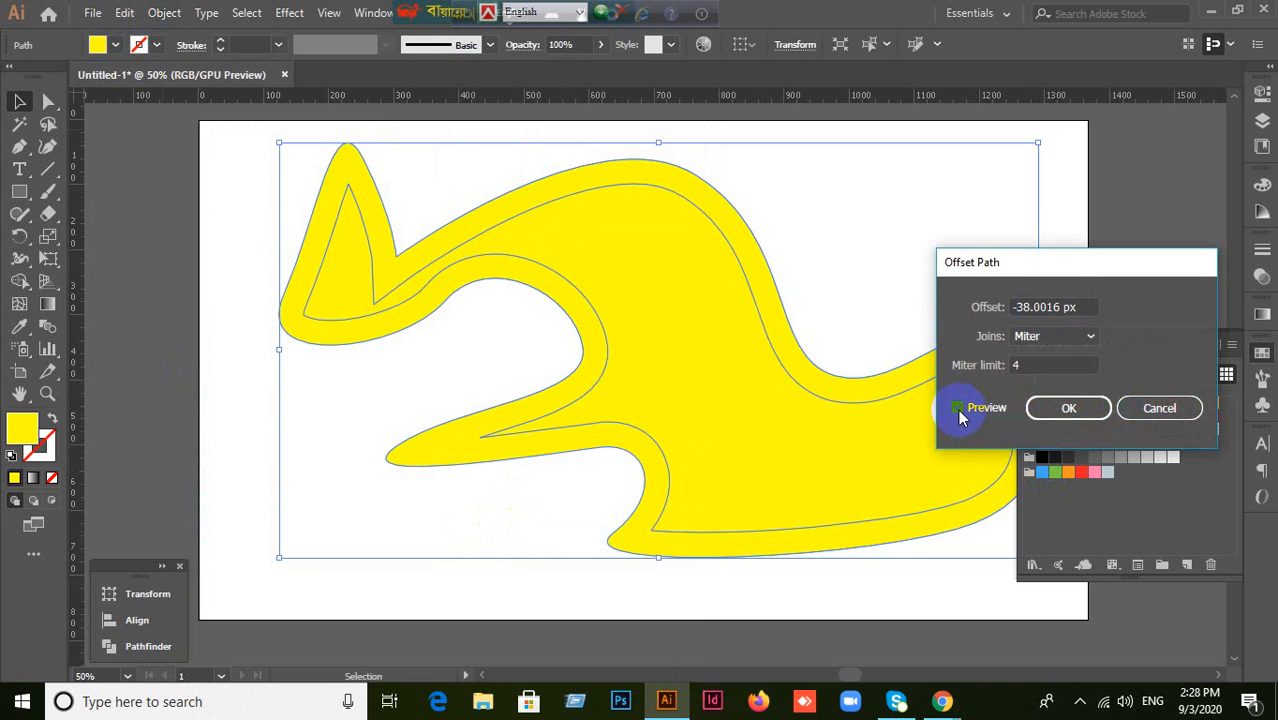
left_click(1082, 305)
key("Down")
key("Down")
key("Down")
key("Down")
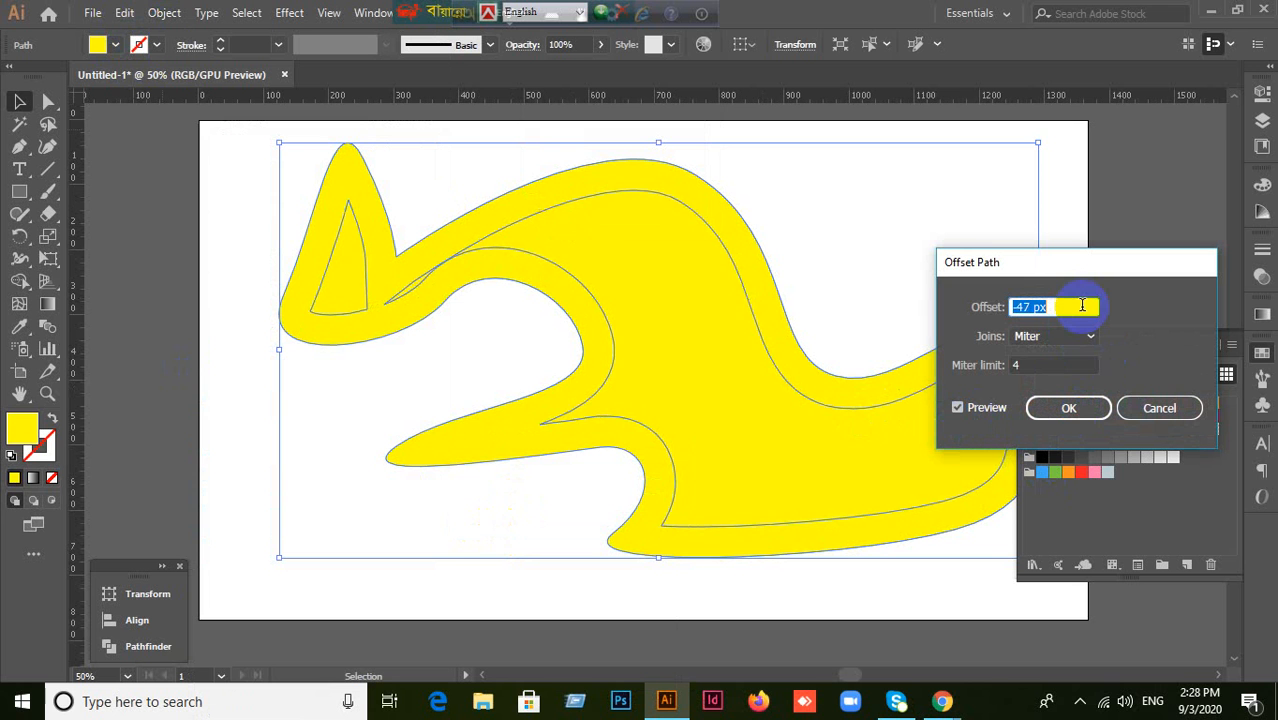
Step: Reduce the previewed inward offset of the curved shape to -22 px
key("Up")
key("Up")
key("Up")
key("Up")
key("Up")
key("Up")
key("Up")
key("Up")
key("Up")
key("Up")
key("Up")
key("Up")
key("Up")
key("Up")
key("Up")
key("Up")
key("Up")
key("Up")
key("Up")
key("Up")
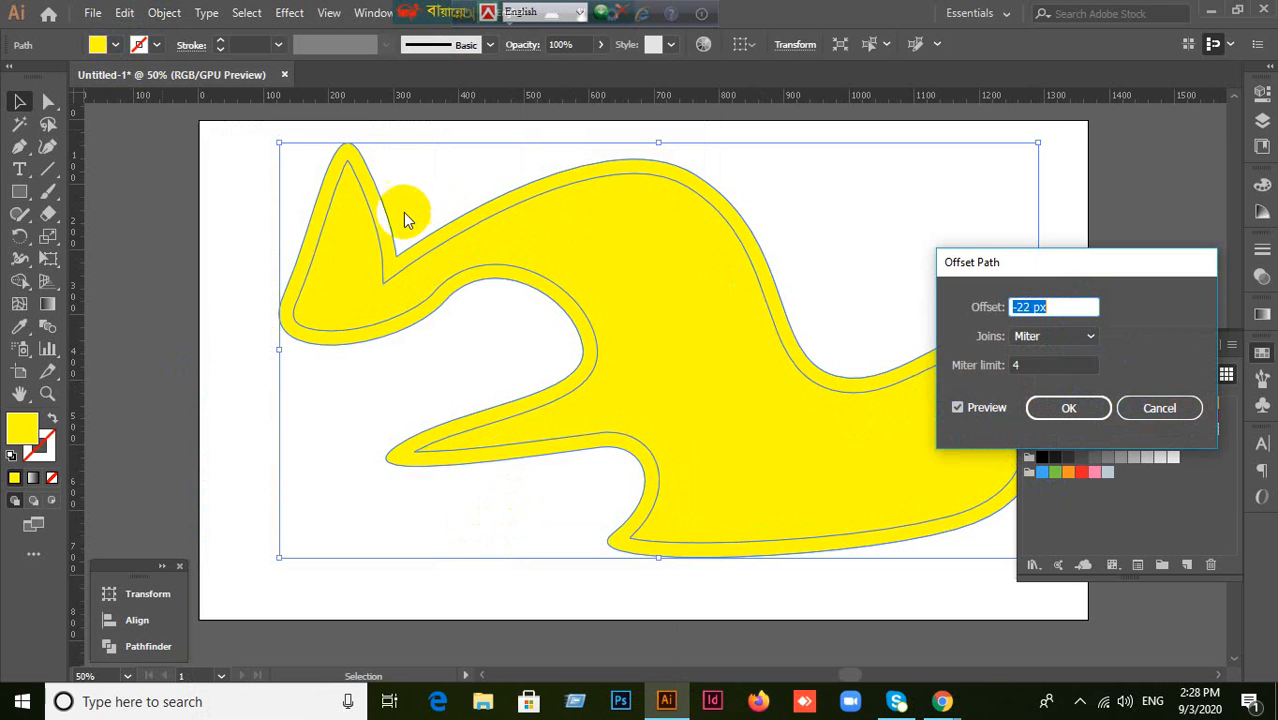
Step: Reduce the inward offset further to about -15 px and apply Offset Path to the curved shape
left_click(1055, 311)
key("Up")
key("Up")
key("Up")
key("Up")
key("Up")
key("Up")
key("Up")
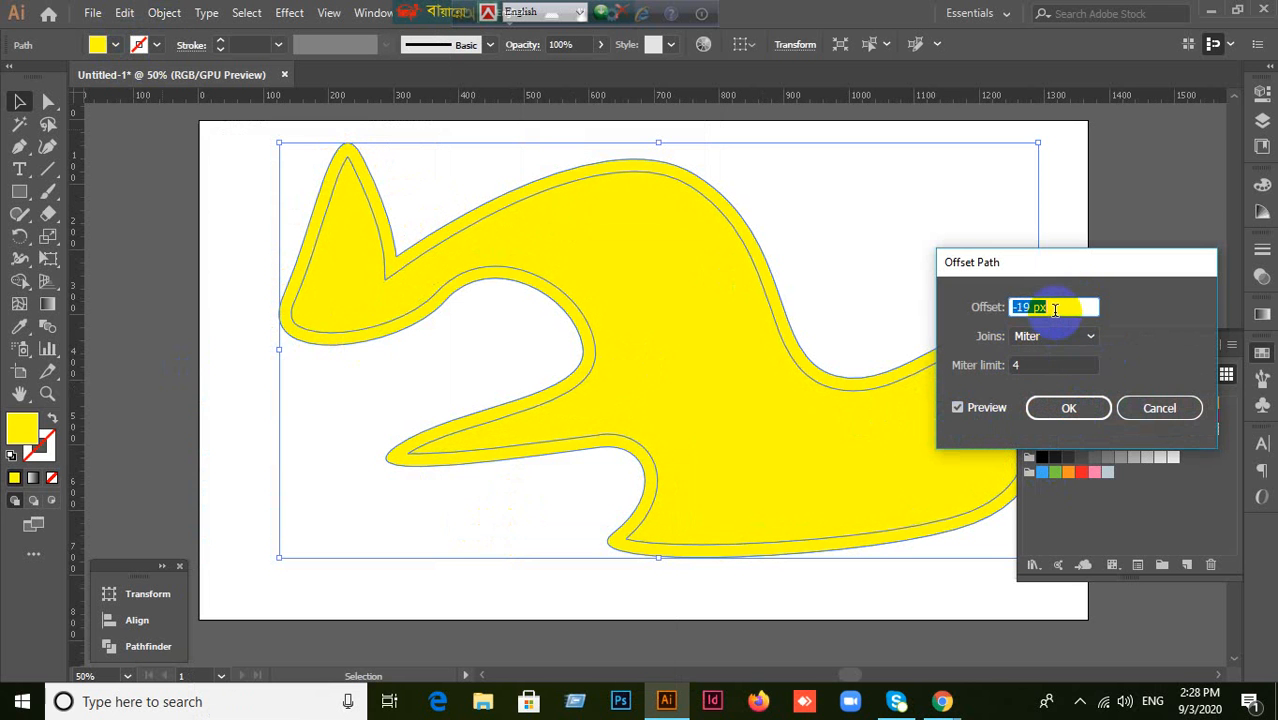
left_click(1068, 407)
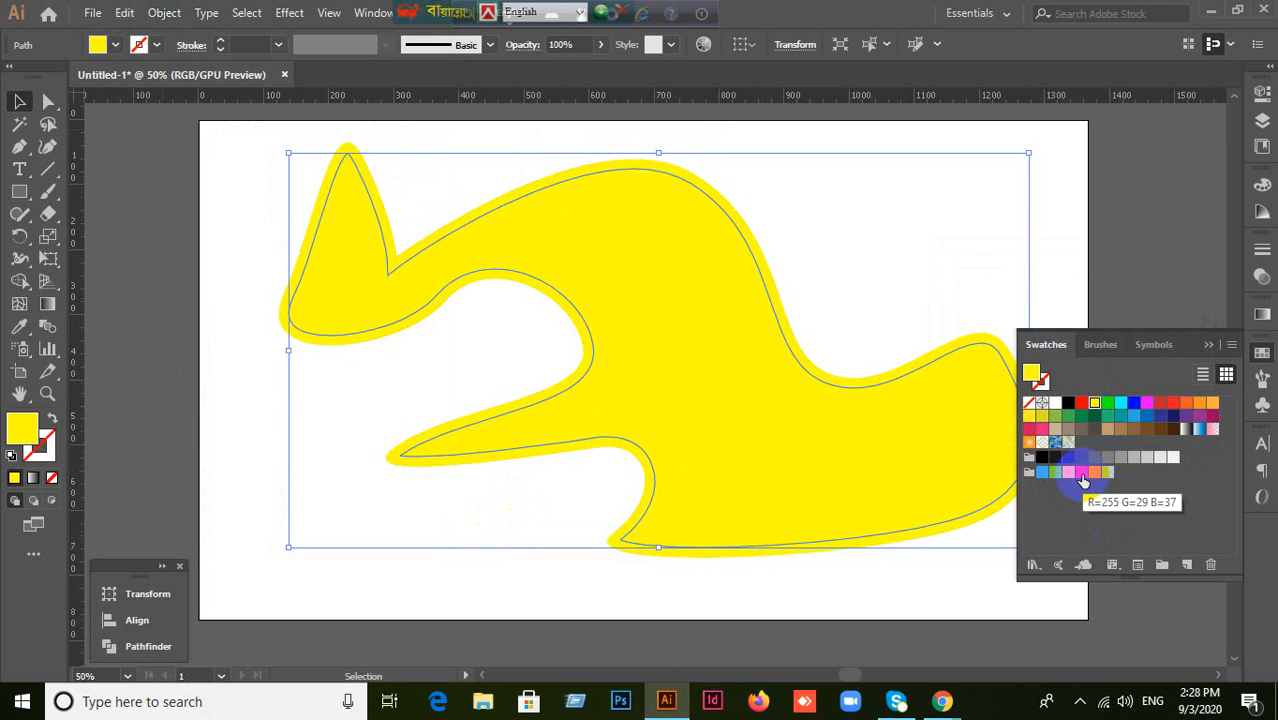
Step: Fill the inner offset shape with the red swatch R=255 G=29 B=37 and deselect it to view the even yellow border
left_click(1081, 472)
left_click(536, 612)
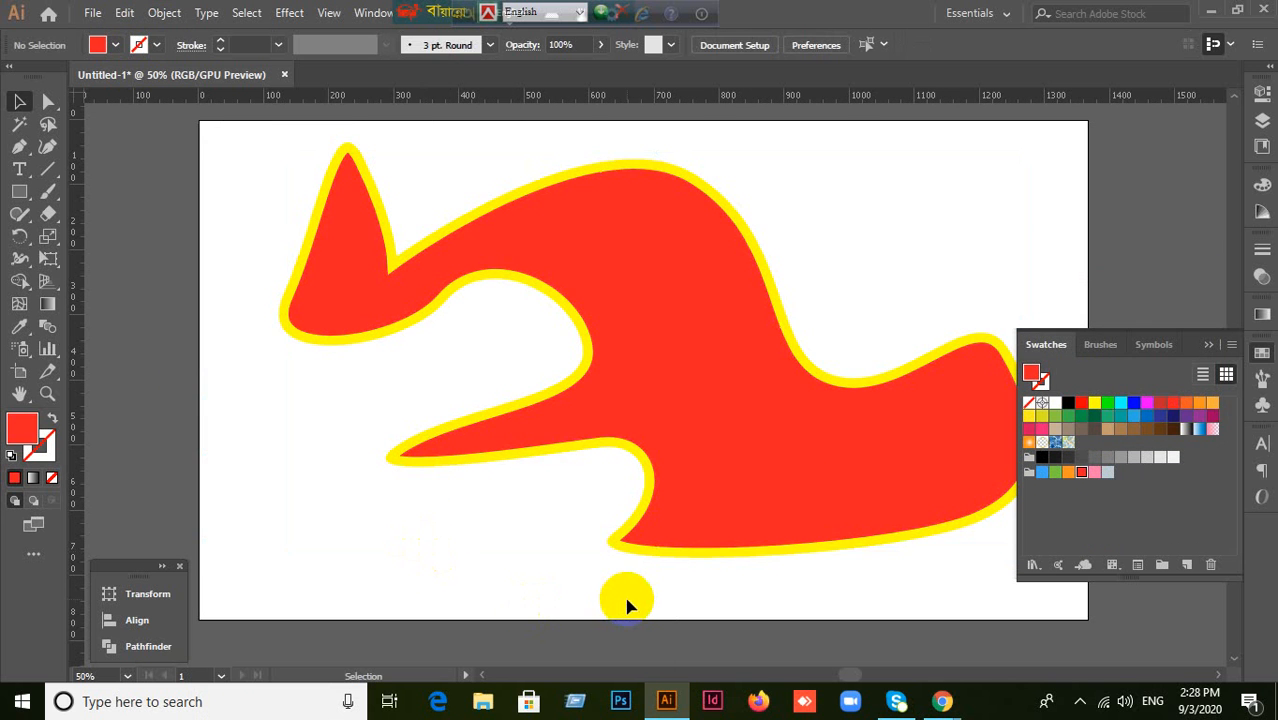
key("space")
left_click_drag(929, 625, 826, 621)
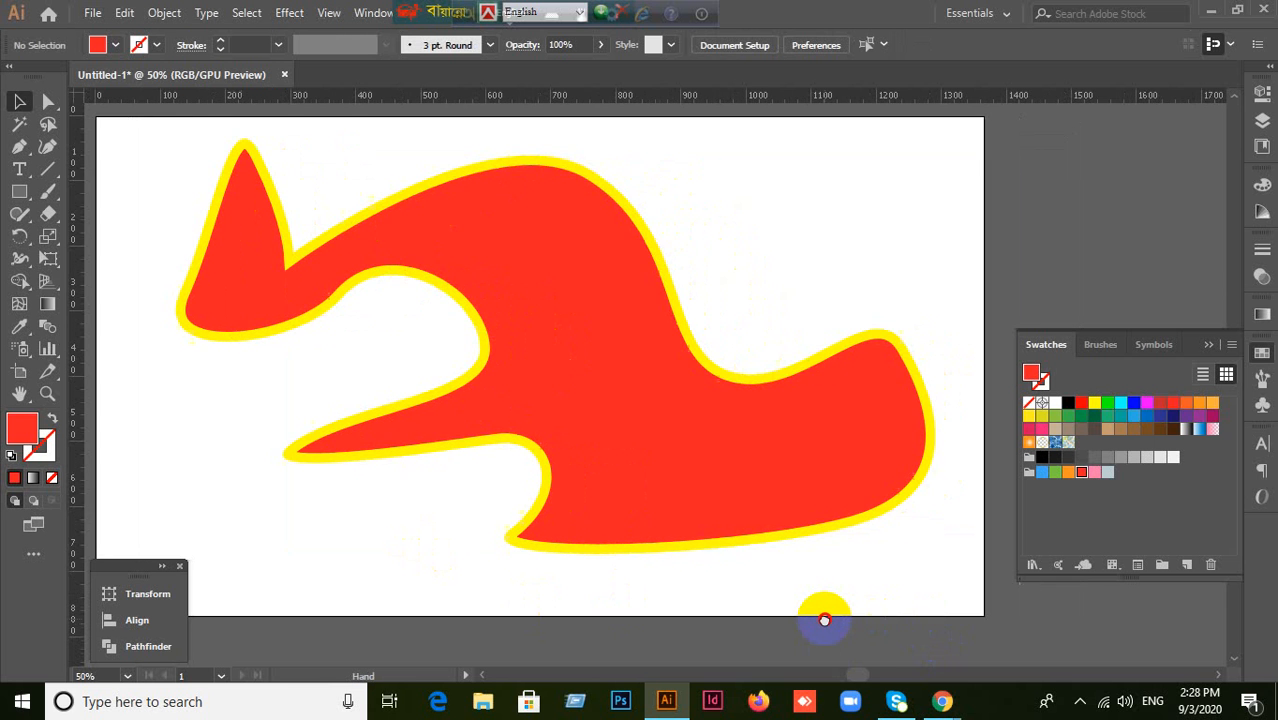
scroll(766, 589, "down", 1)
scroll(761, 570, "up", 1)
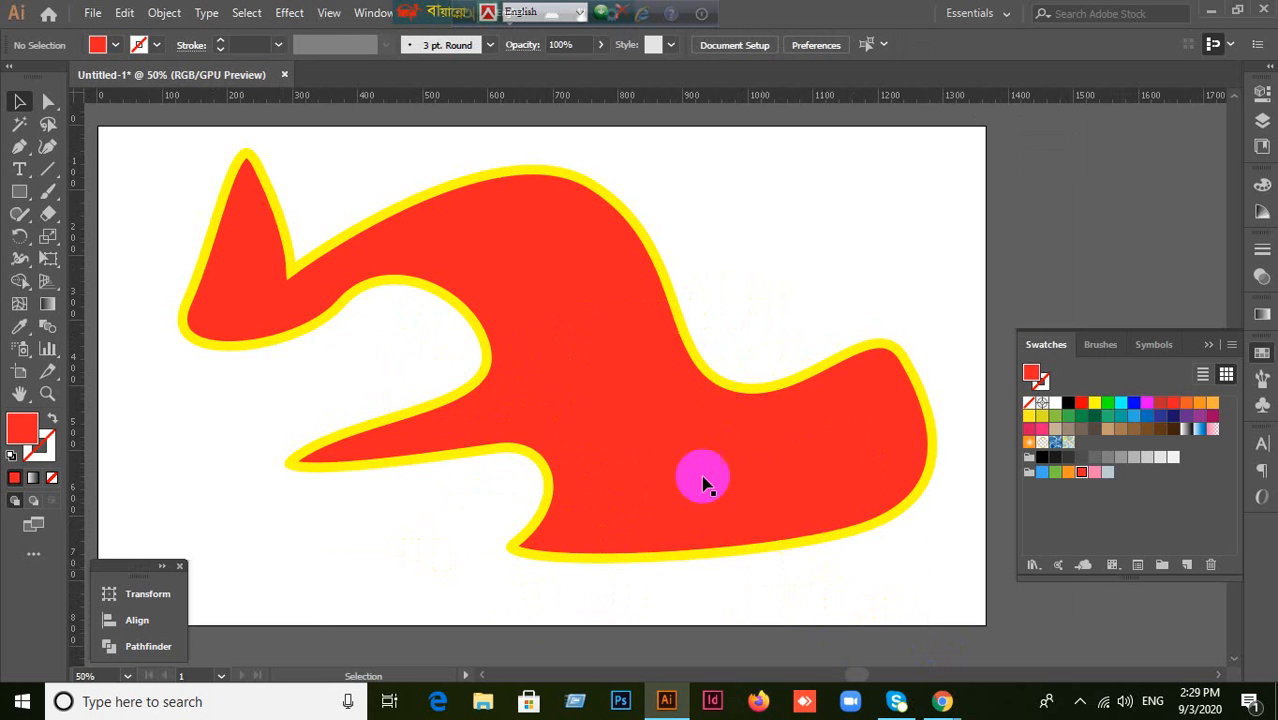
Step: Try moving the red inner shape off the yellow shape, undo the move and deselect it
left_click(689, 439)
left_click_drag(758, 483, 820, 497)
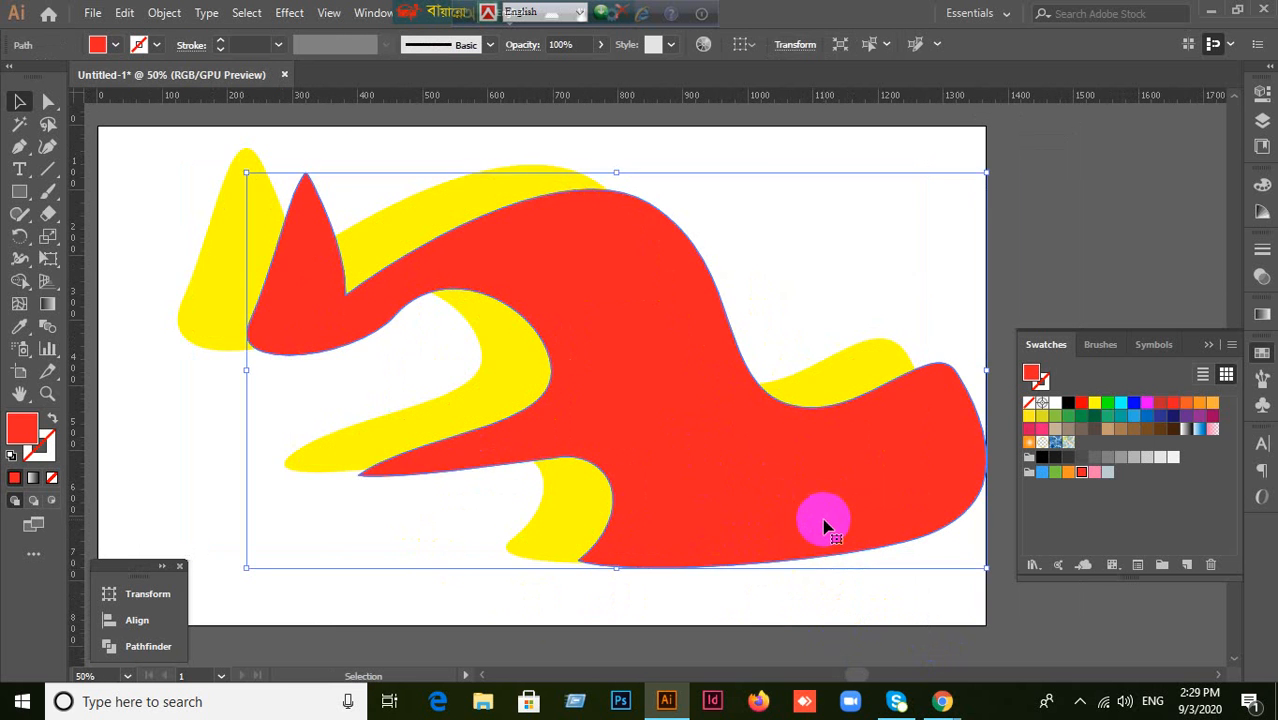
key("ctrl+z")
left_click(820, 582)
Step: Delete the red inner shape and the yellow curved shape, and collapse the Swatches panel to leave an empty artboard
left_click(753, 459)
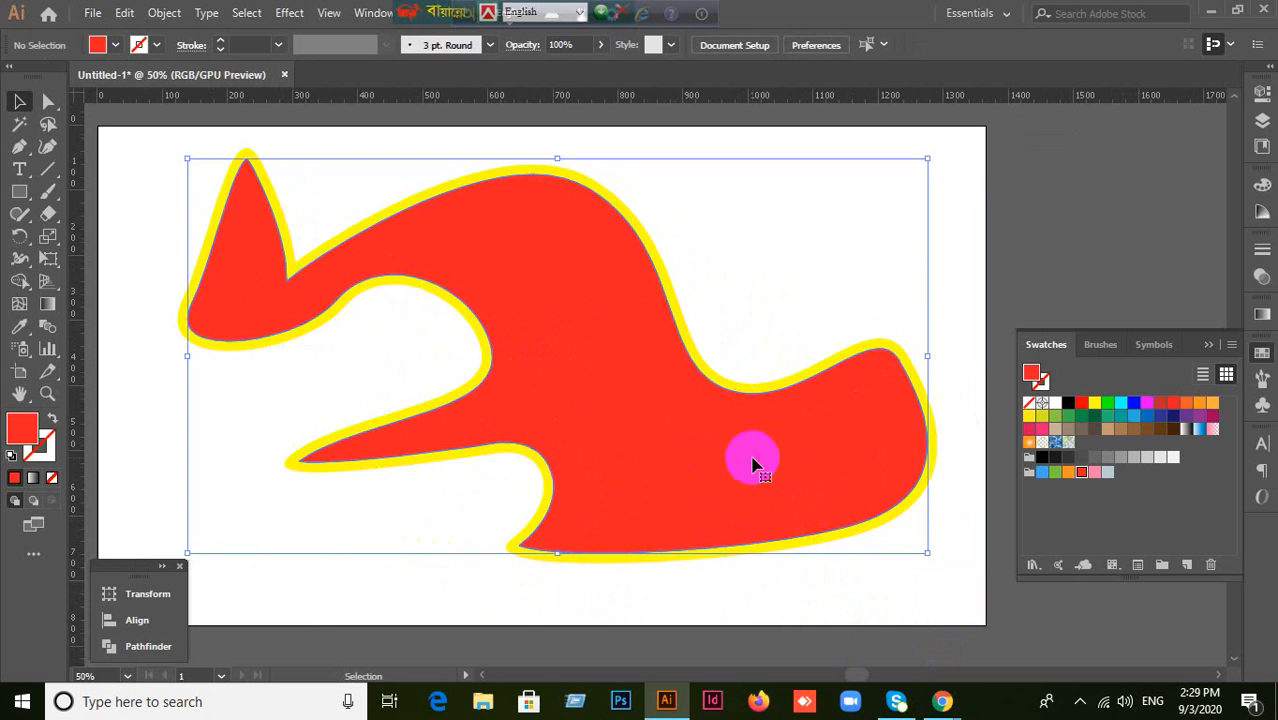
key("Delete")
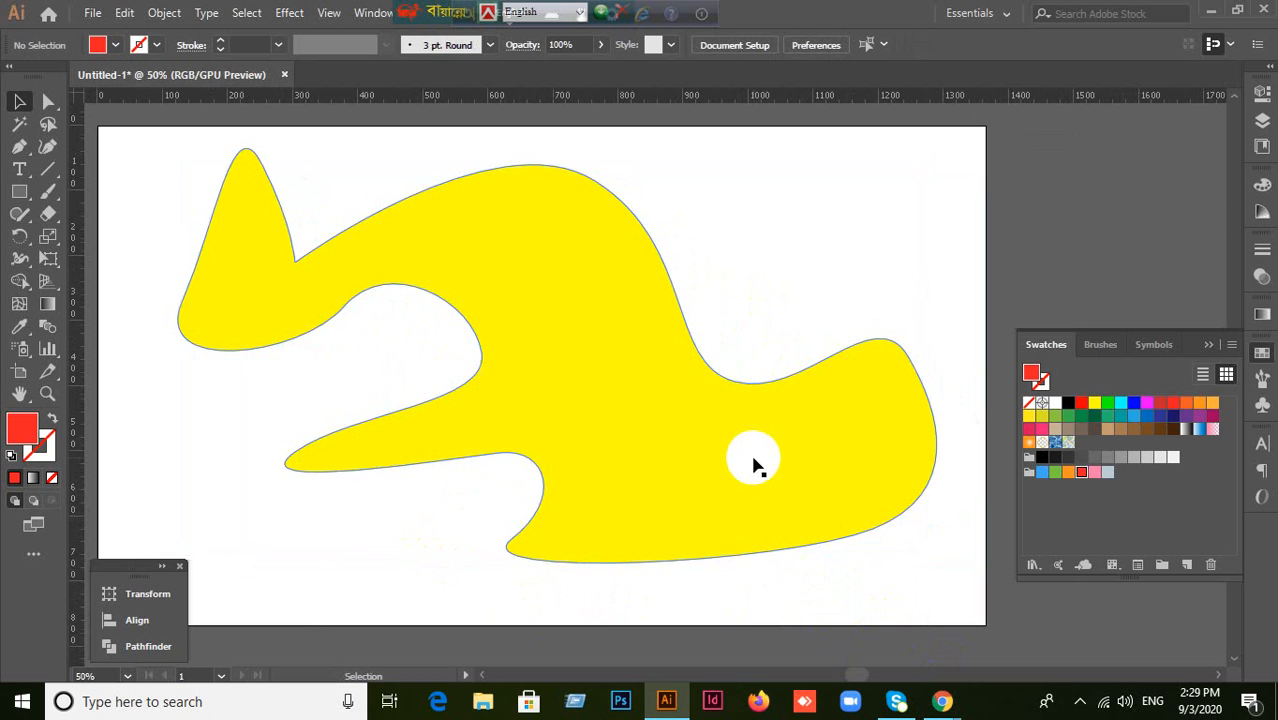
left_click(679, 393)
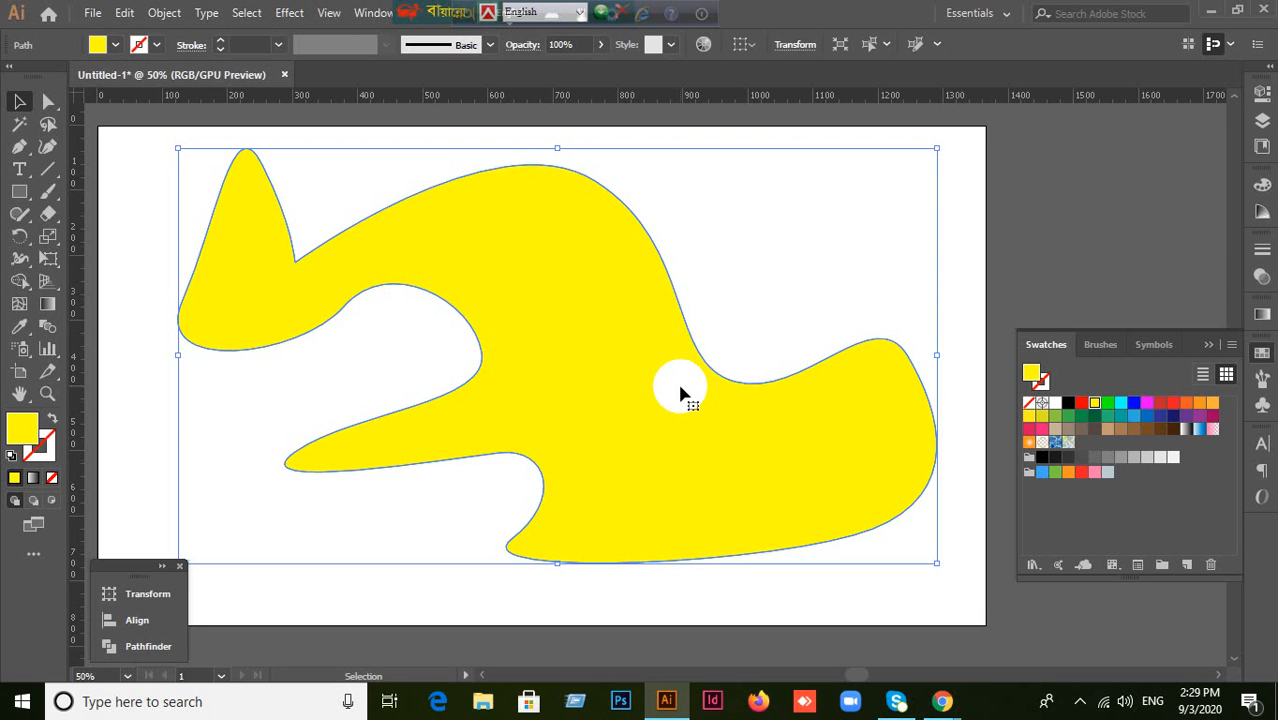
key("Delete")
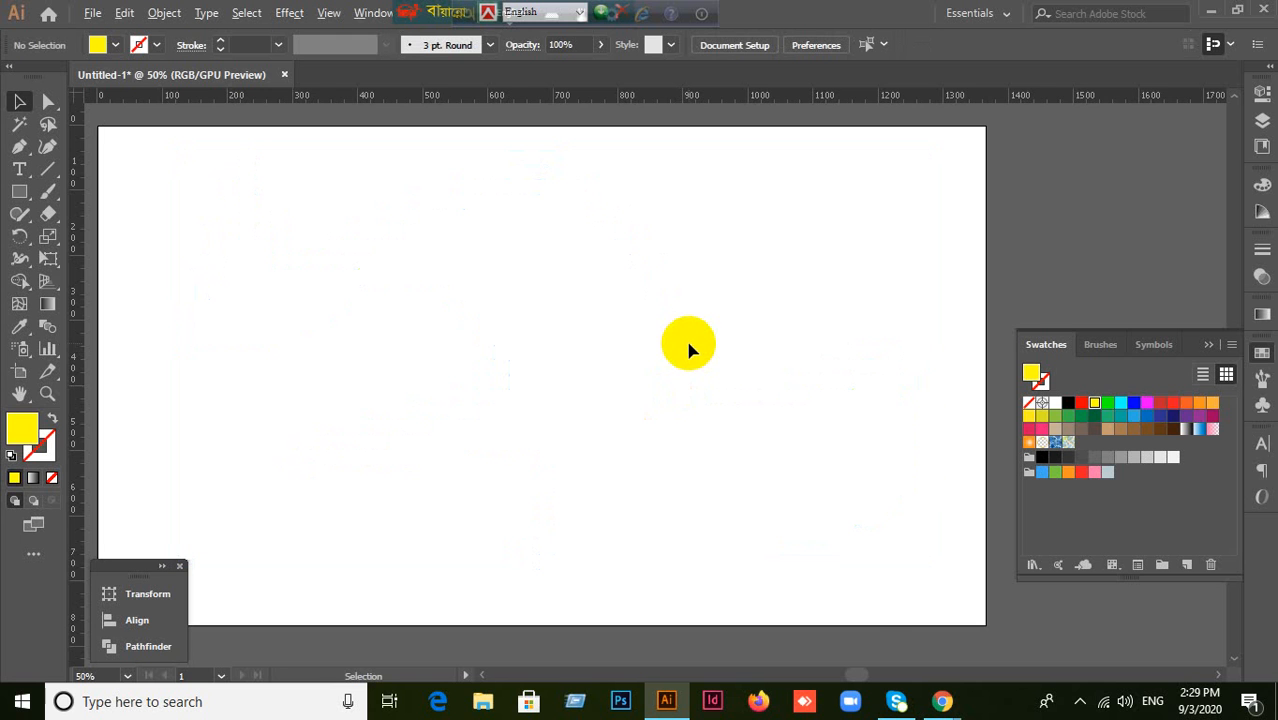
scroll(685, 340, "down", 1, "alt")
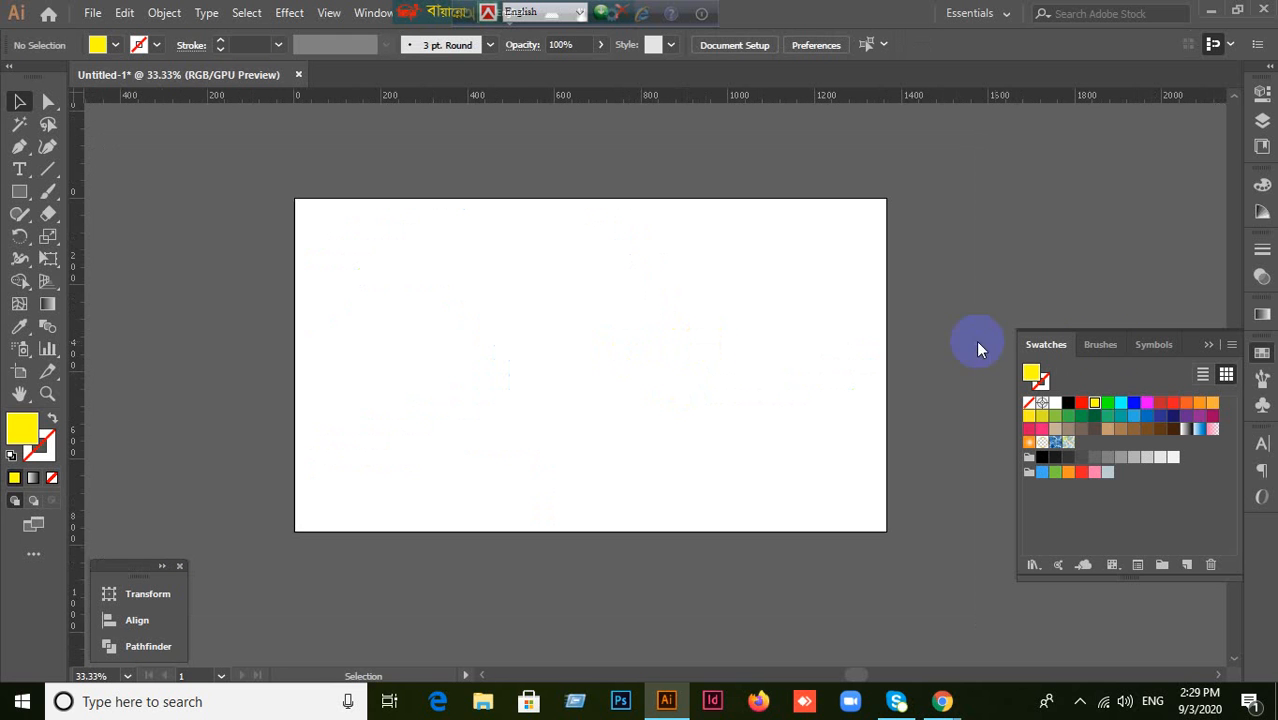
left_click(1206, 346)
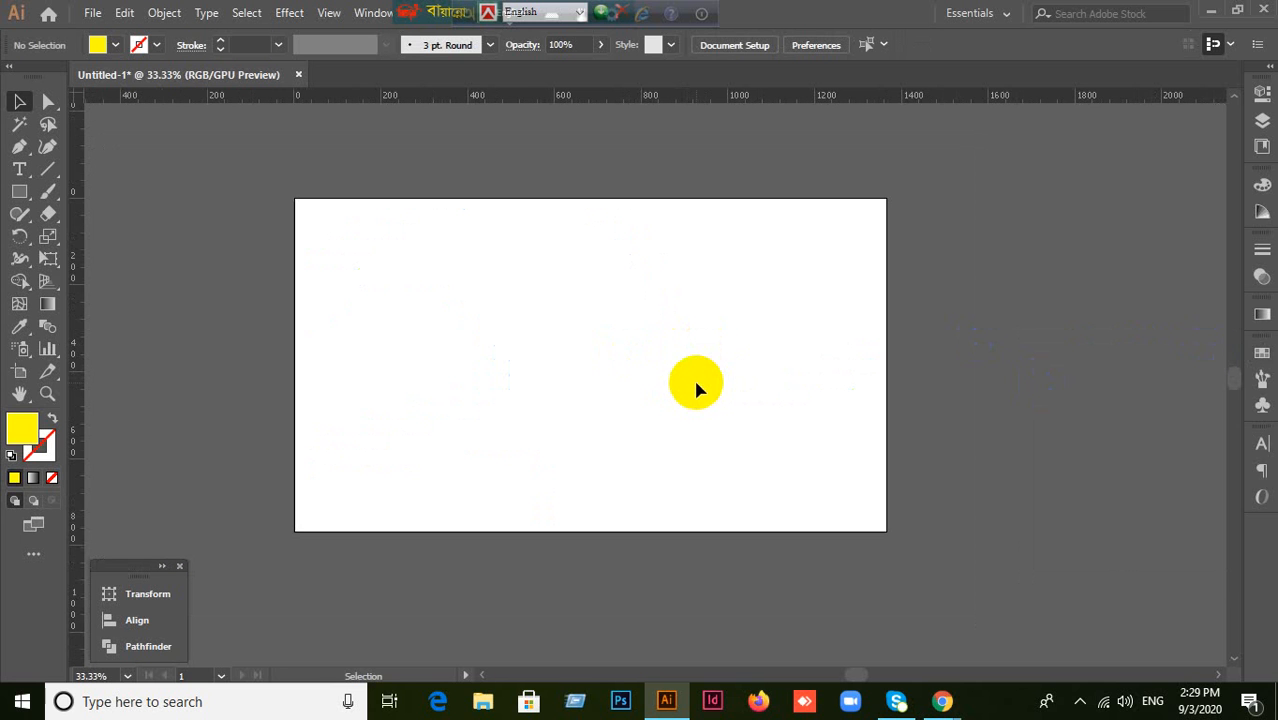
Step: Check the Keyboard Increment setting in the General preferences and close the preferences
key("ctrl+k")
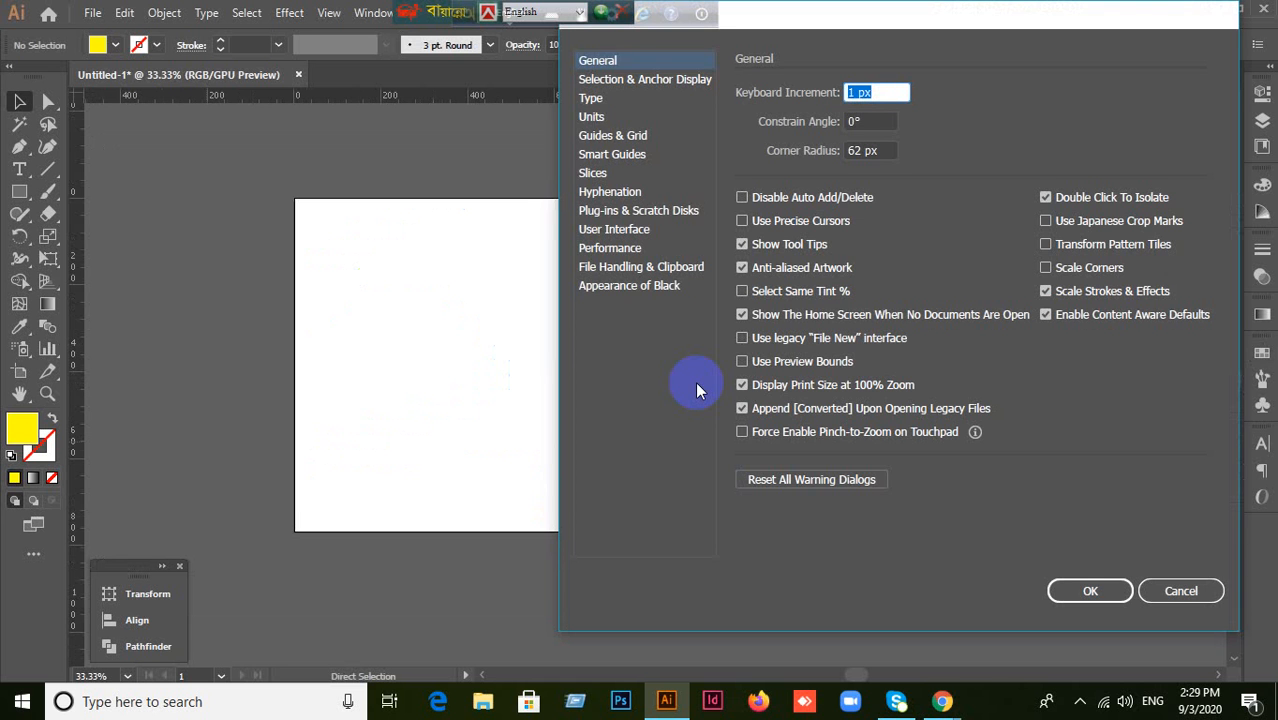
left_click(1090, 591)
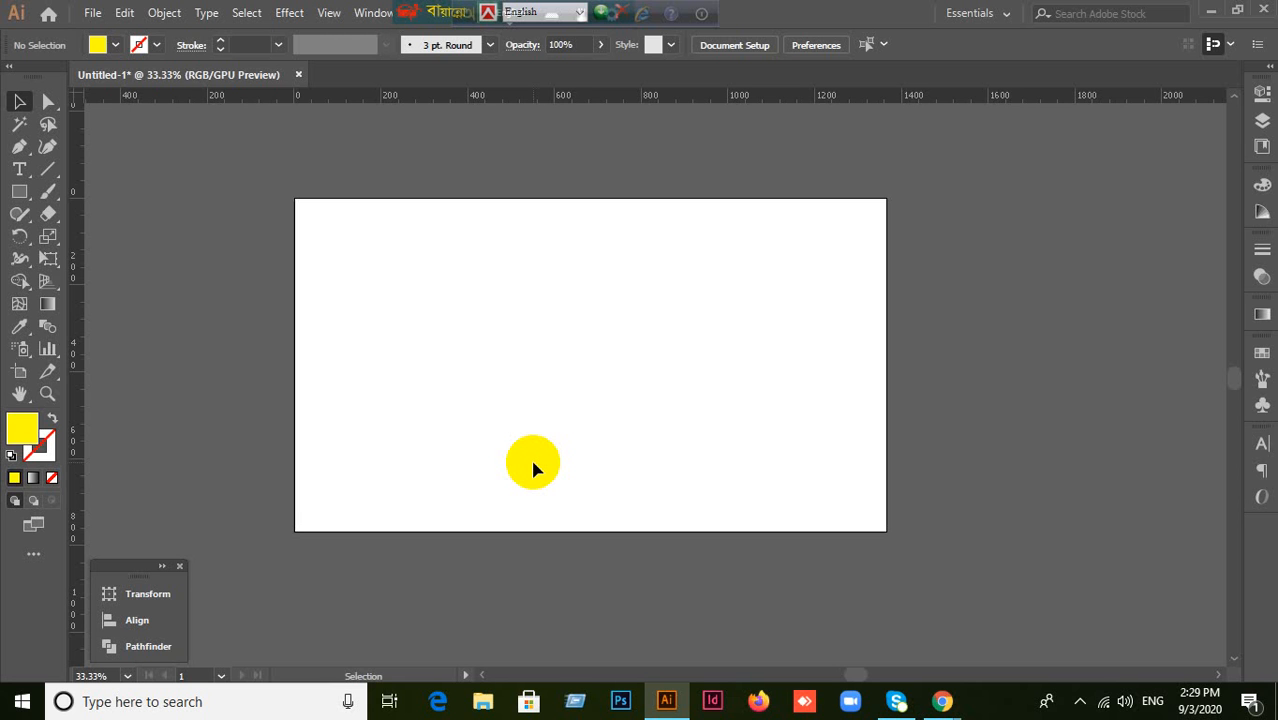
Step: Draw a yellow rectangle in the upper-left part of the artboard and switch to the Selection tool
left_click(19, 190)
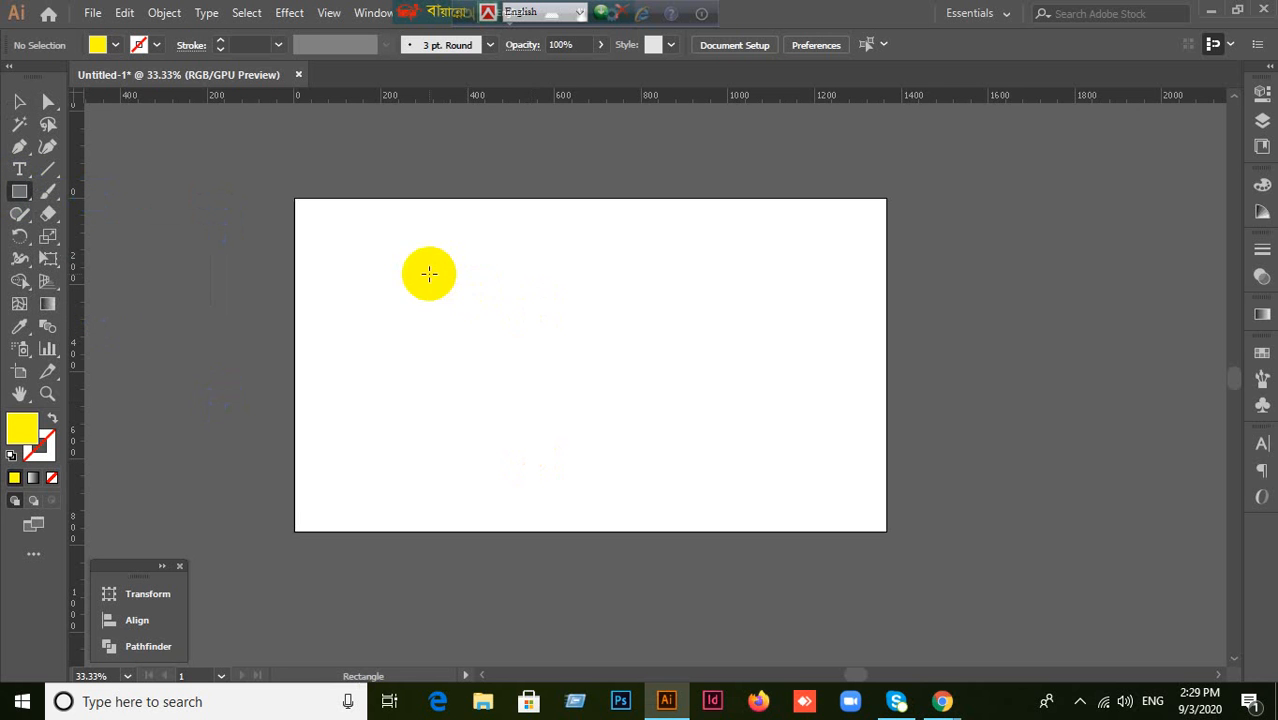
left_click_drag(429, 273, 533, 357)
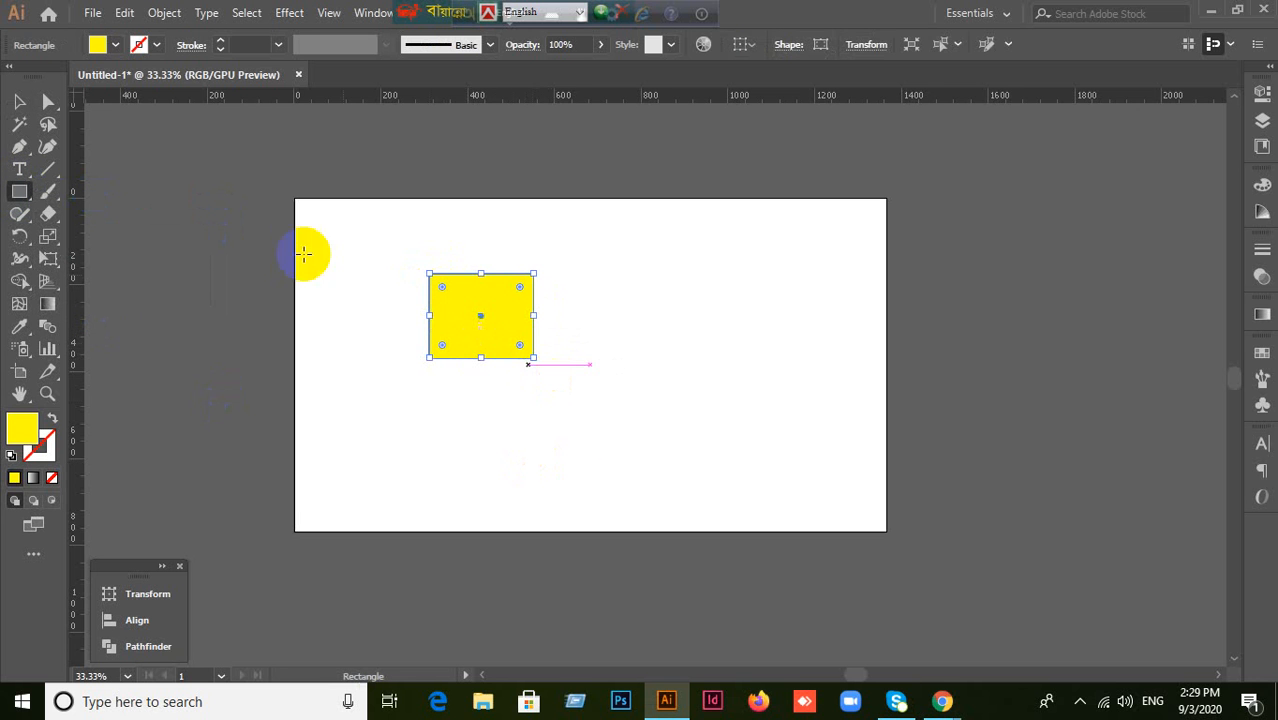
left_click(19, 101)
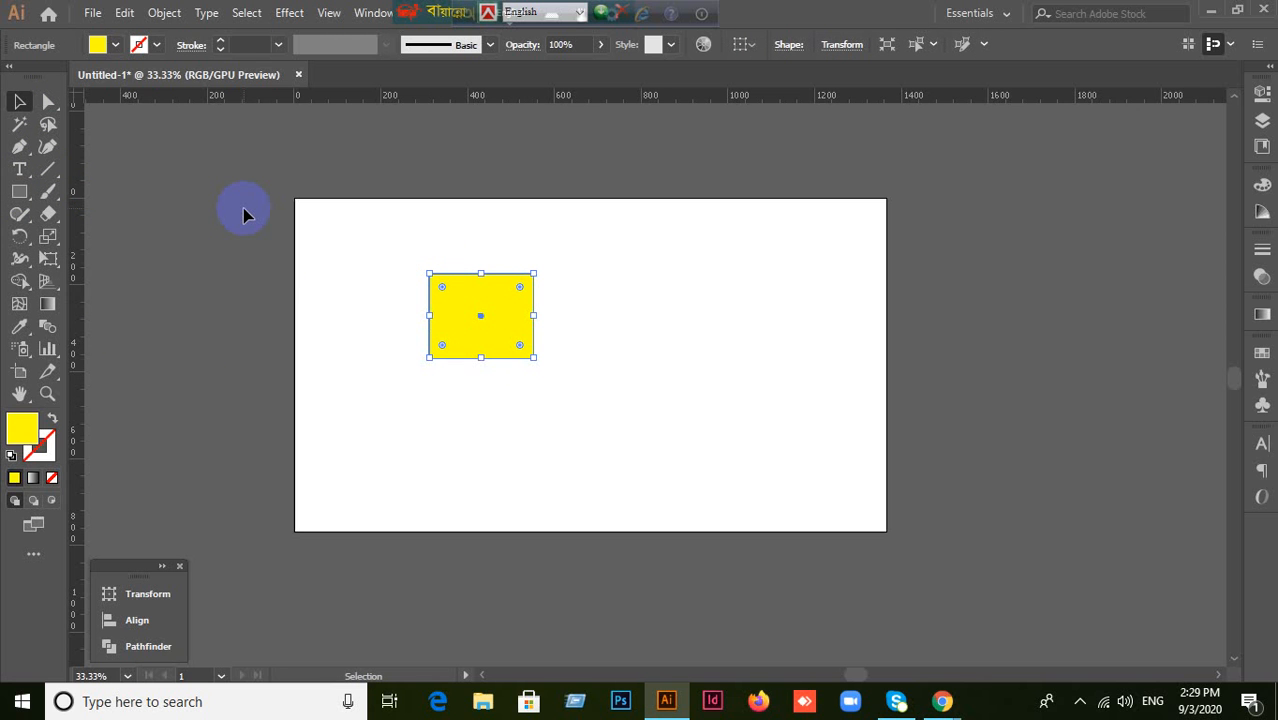
Step: Nudge the yellow rectangle repeatedly to the right in 1 px increments, a short distance across the artboard
key("Right")
key("Right")
key("Right")
key("Right")
key("Right")
key("Right")
key("Right")
key("Right")
key("Right")
key("Right")
key("Right")
key("Right")
key("Right")
key("Right")
key("Right")
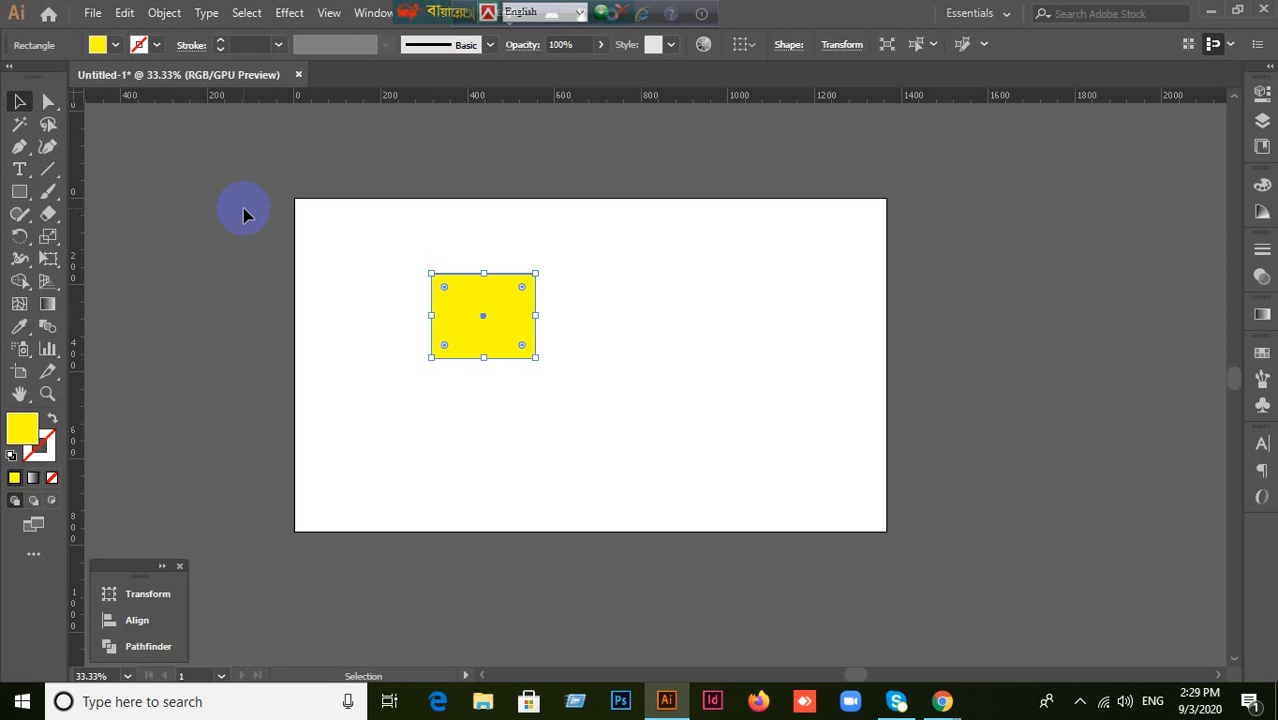
key("Right")
key("Right")
key("Right")
key("Right")
key("Right")
key("Right")
key("Right")
key("Right")
key("Right")
key("Right")
key("Right")
key("Right")
key("Right")
key("Right")
key("Right")
key("Right")
key("Right")
key("Right")
key("Right")
key("Right")
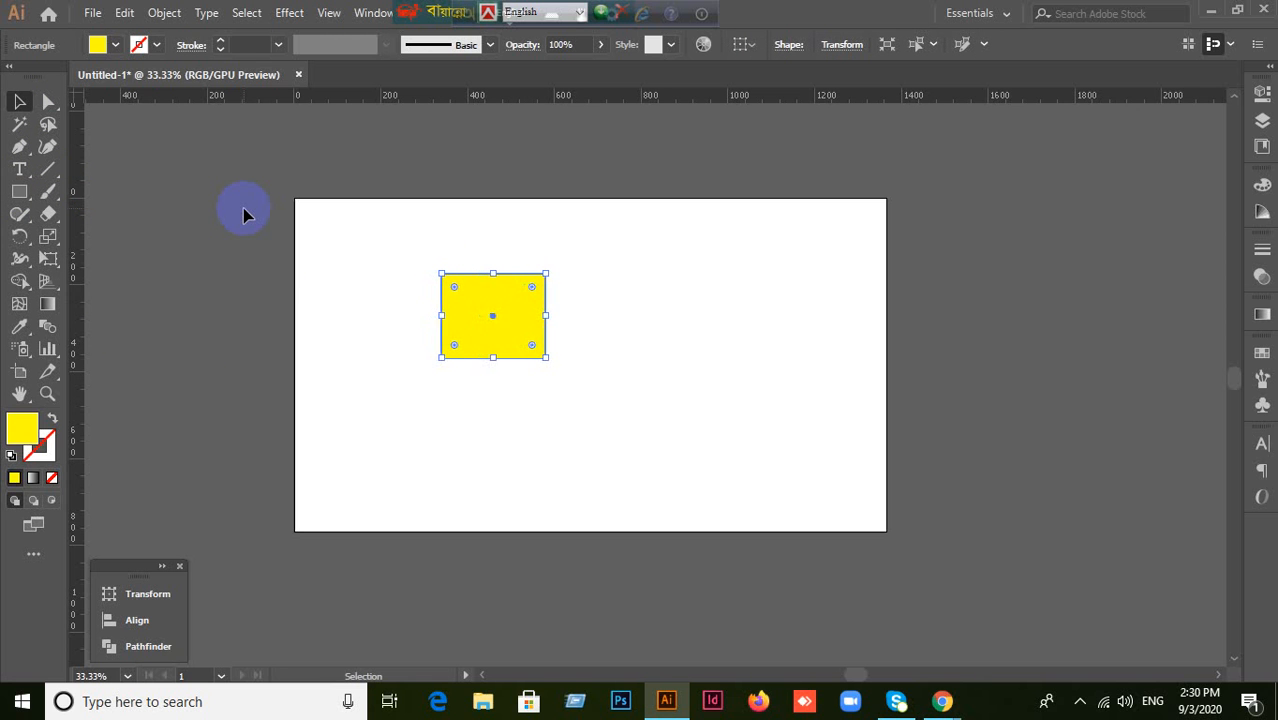
key("Right")
key("Right")
key("Right")
key("Right")
key("Right")
key("Right")
key("Right")
key("Right")
key("Right")
key("Right")
key("Right")
key("Right")
key("Right")
key("Right")
key("Right")
key("Right")
key("Right")
key("Right")
key("Right")
key("Right")
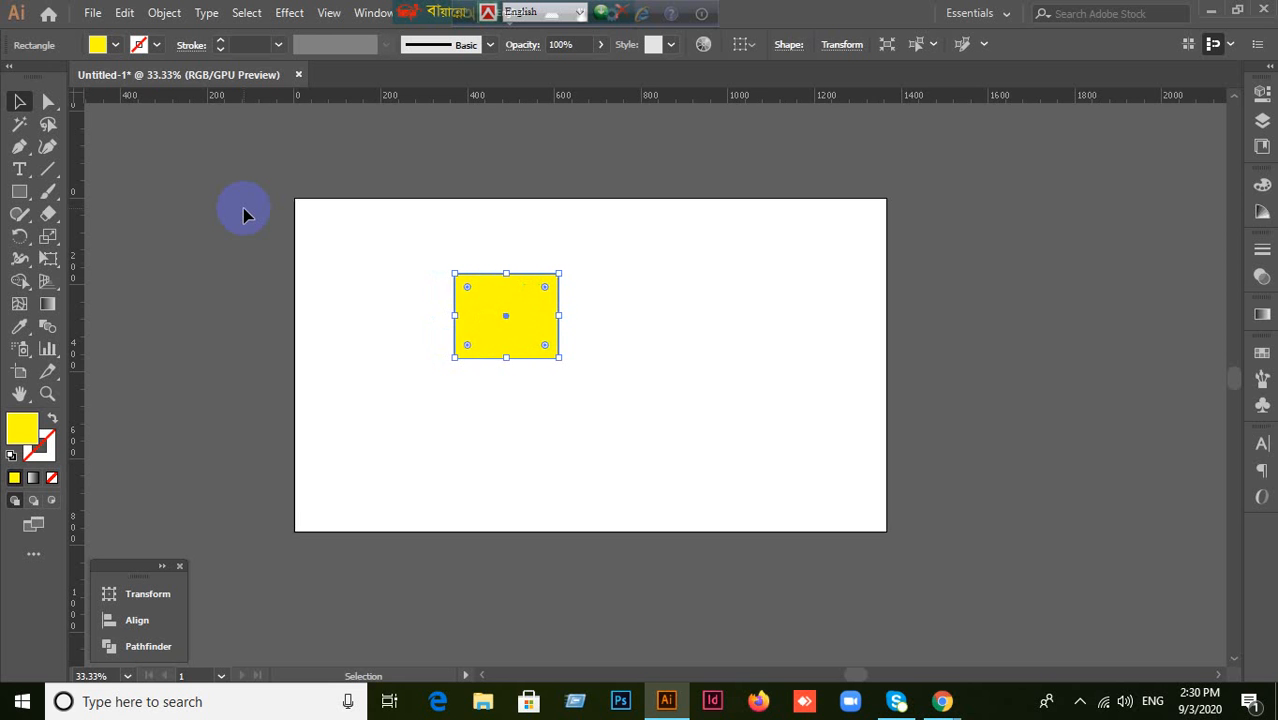
key("Right")
key("Right")
key("Right")
key("Right")
key("Right")
key("Right")
key("Right")
key("Right")
key("Right")
key("Right")
key("Right")
key("Right")
key("Right")
key("Right")
key("Right")
key("Right")
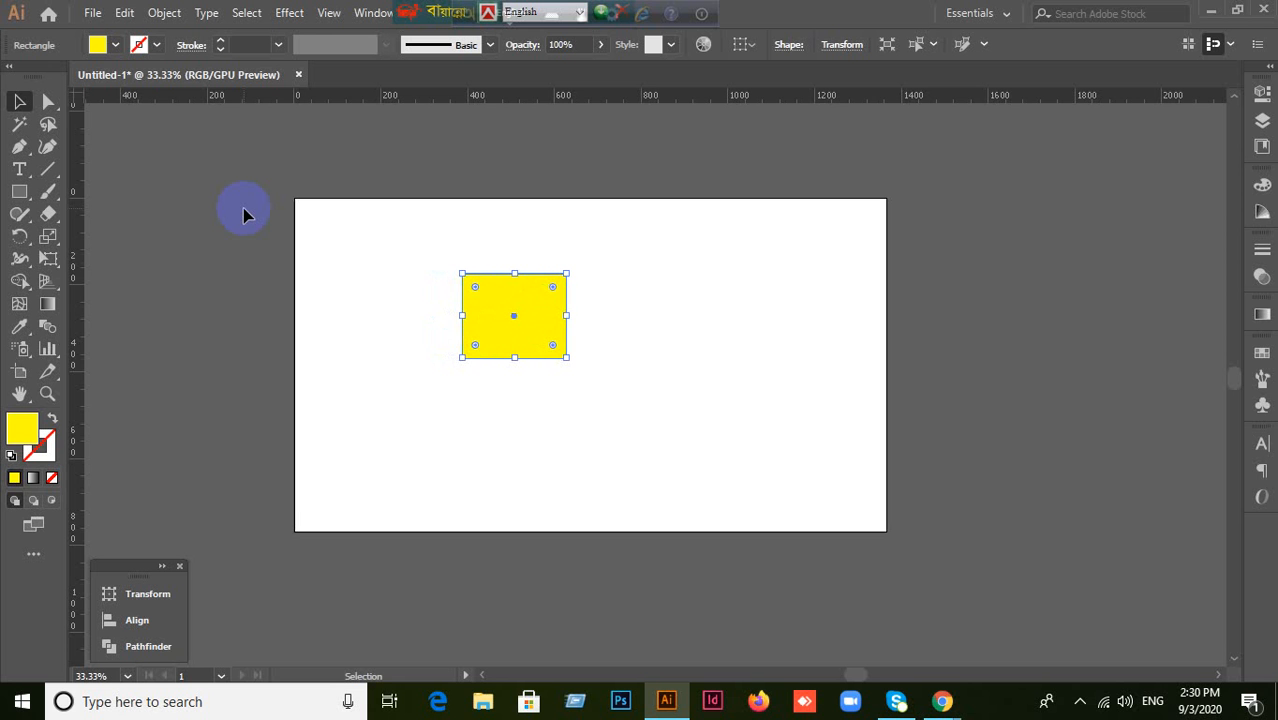
Step: Set the Keyboard Increment in the General preferences to 5 px and apply it
key("ctrl+k")
type("5")
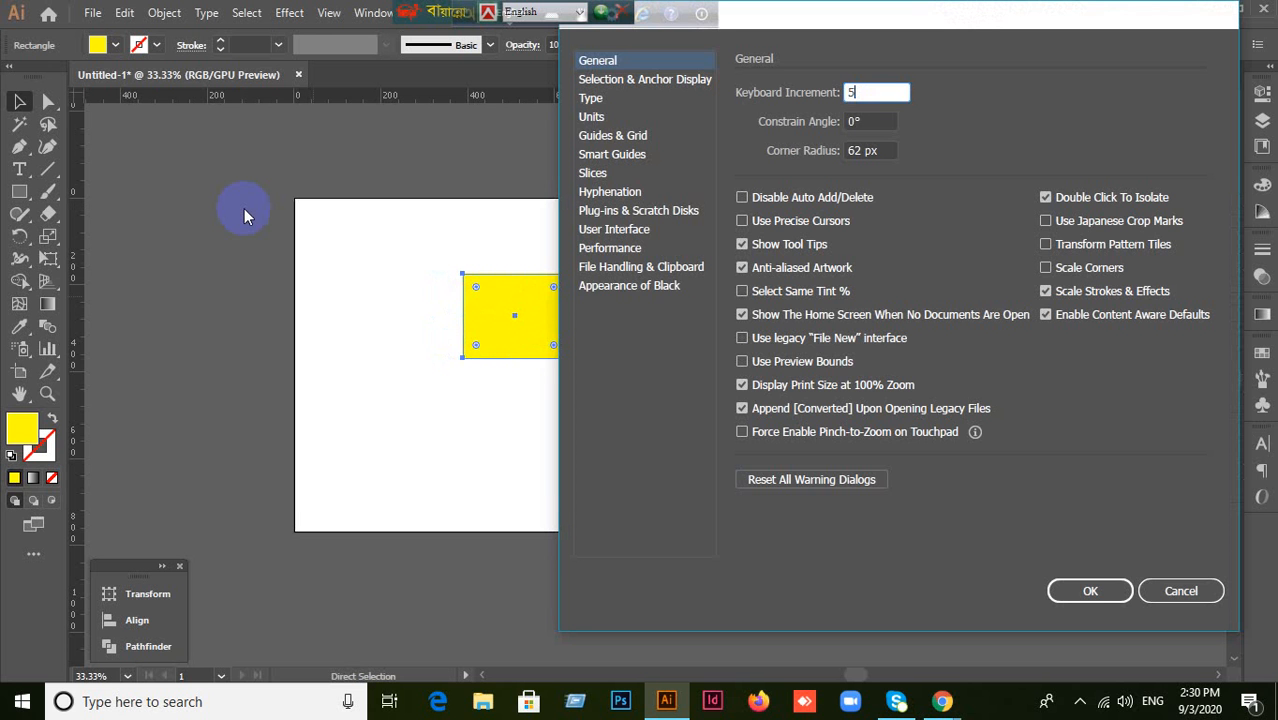
left_click(1083, 593)
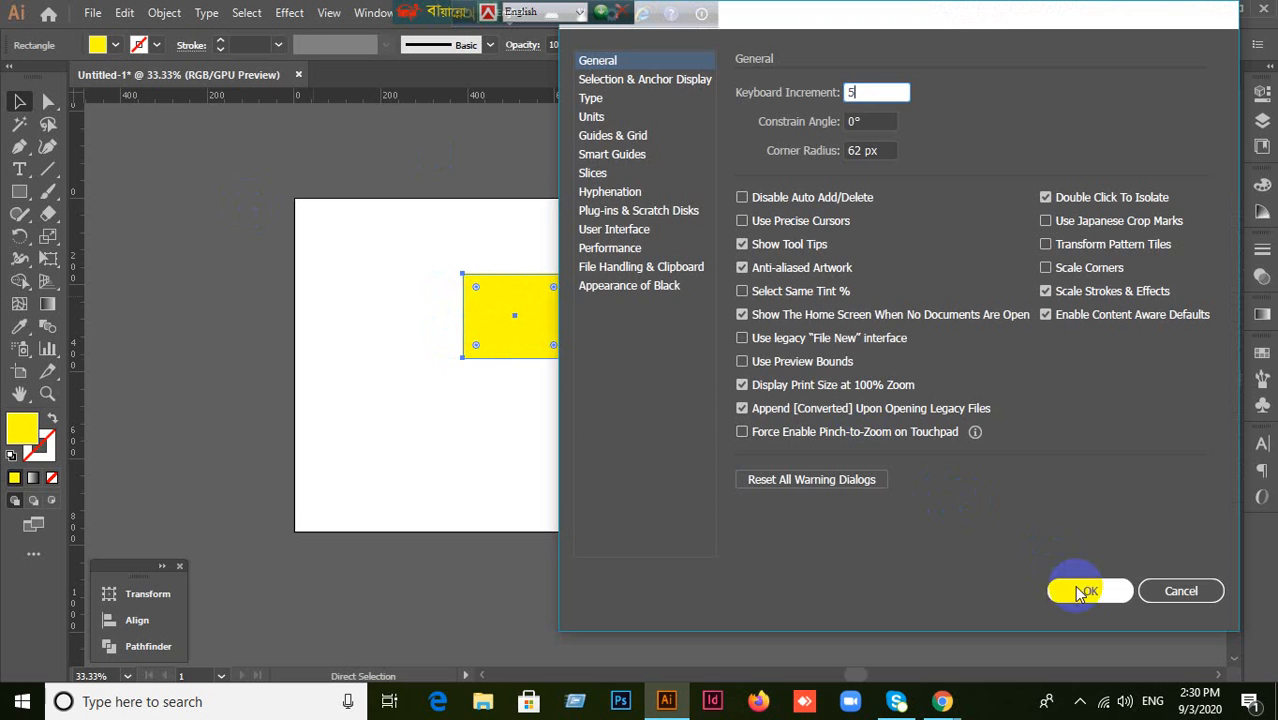
Step: Nudge the yellow rectangle to the right in 5 px increments until it sits near the artboard's horizontal center
key("Right")
key("Right")
key("Right")
key("Right")
key("Right")
key("Right")
key("Right")
key("Right")
key("Right")
key("Right")
key("Right")
key("Right")
key("Right")
key("Right")
key("Right")
key("Right")
key("Right")
key("Right")
key("Right")
key("Right")
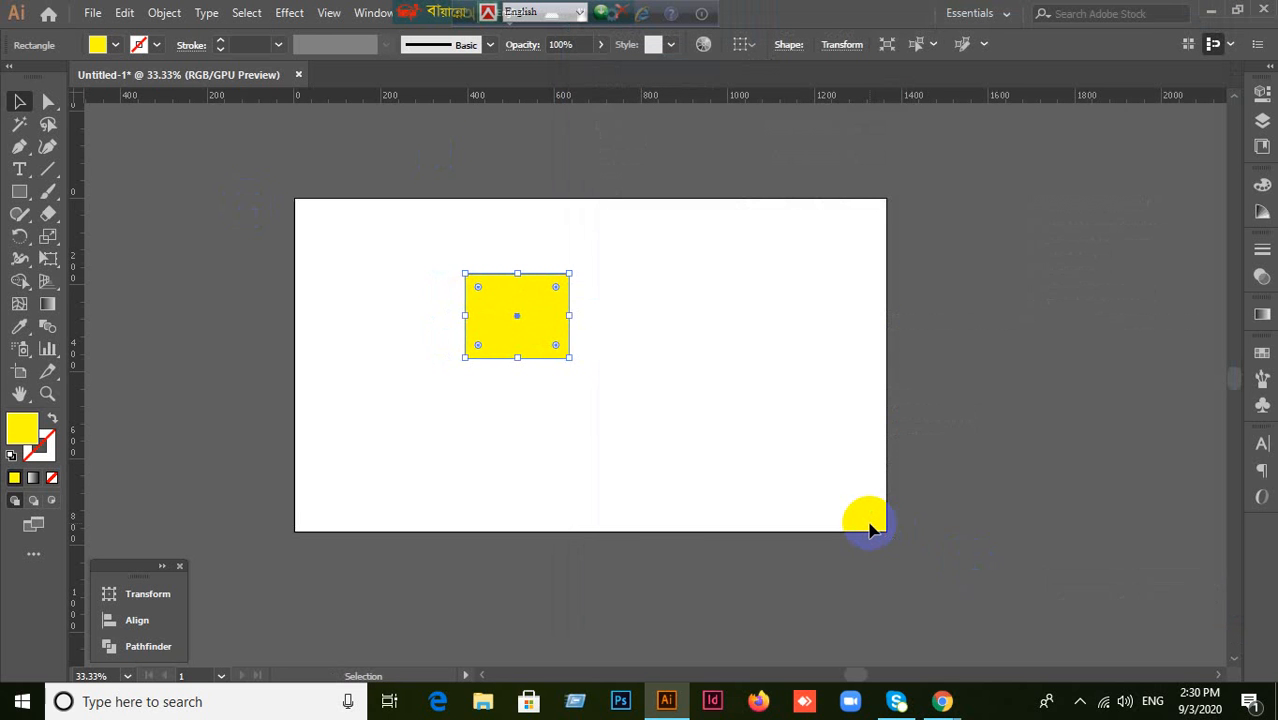
key("Right")
key("Right")
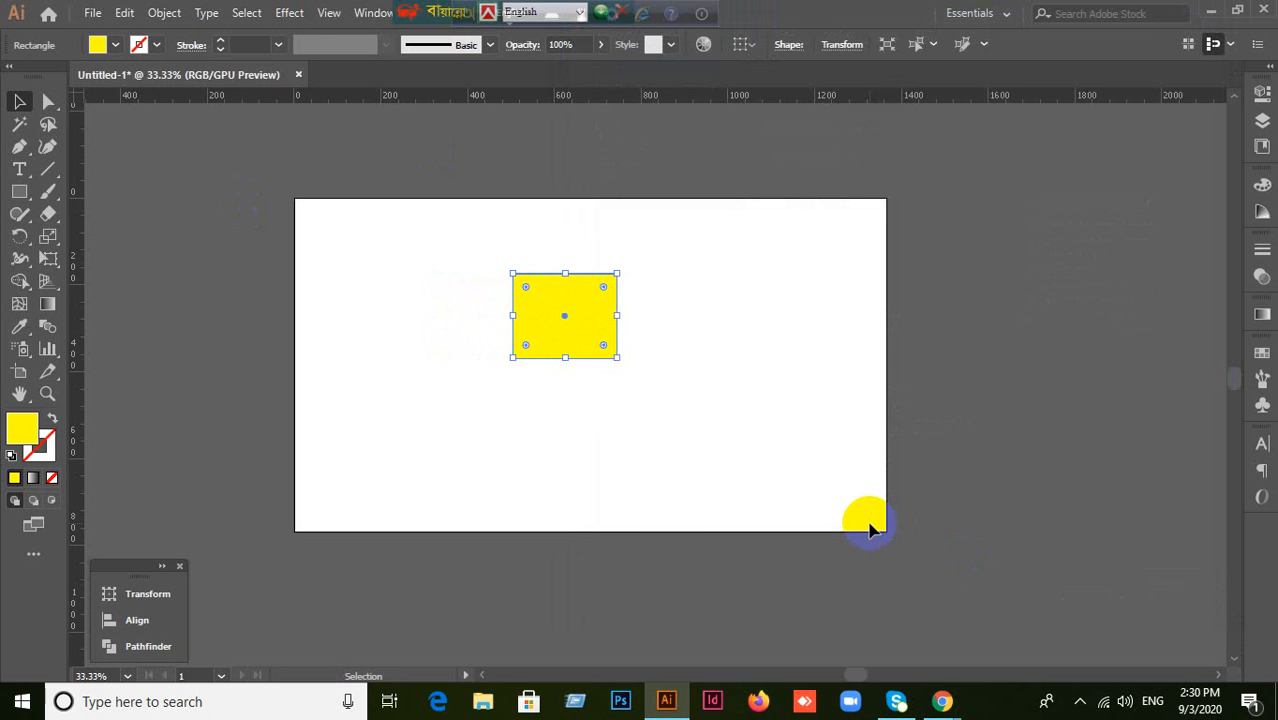
Step: Nudge the yellow rectangle back to the left in 5 px increments, into the left half of the artboard
key("Left")
key("Left")
key("Left")
key("Left")
key("Left")
key("Left")
key("Left")
key("Left")
key("Left")
key("Left")
key("Left")
key("Left")
key("Left")
key("Left")
key("Left")
key("Left")
key("Left")
key("Left")
key("Left")
key("Left")
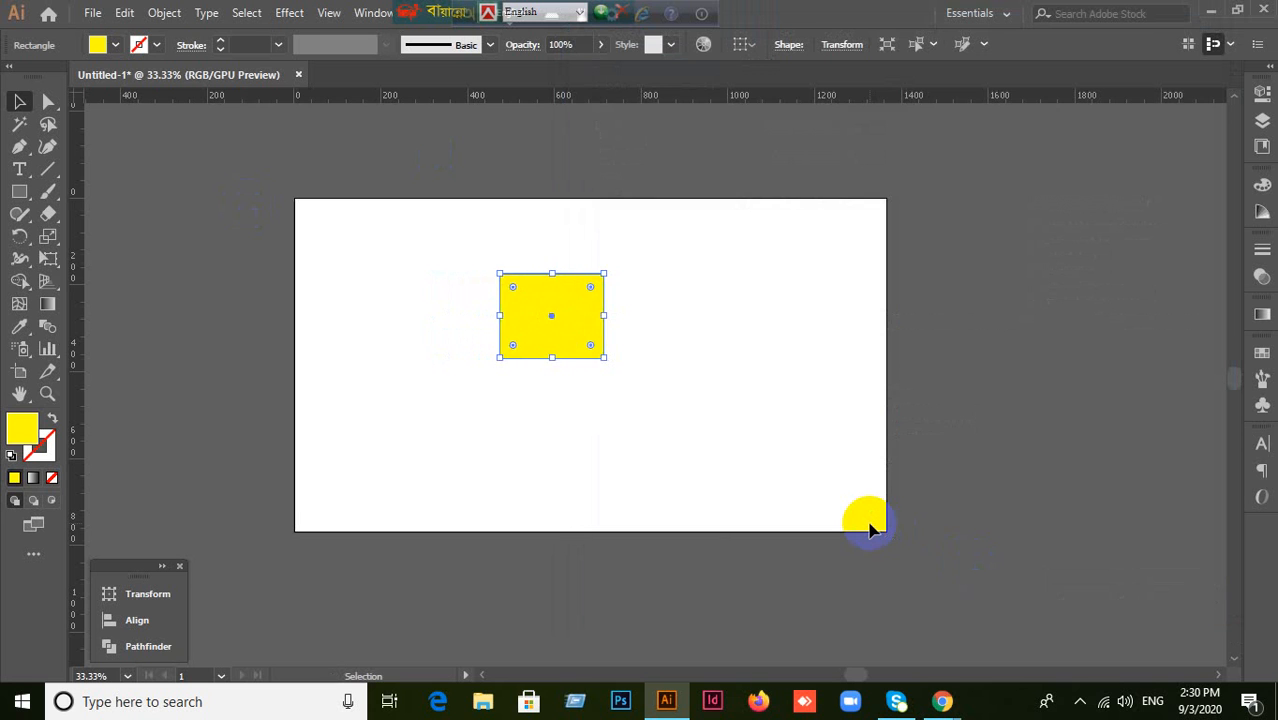
key("Left")
key("Left")
key("Left")
key("Left")
key("Left")
key("Left")
key("Left")
key("Left")
key("Left")
key("Left")
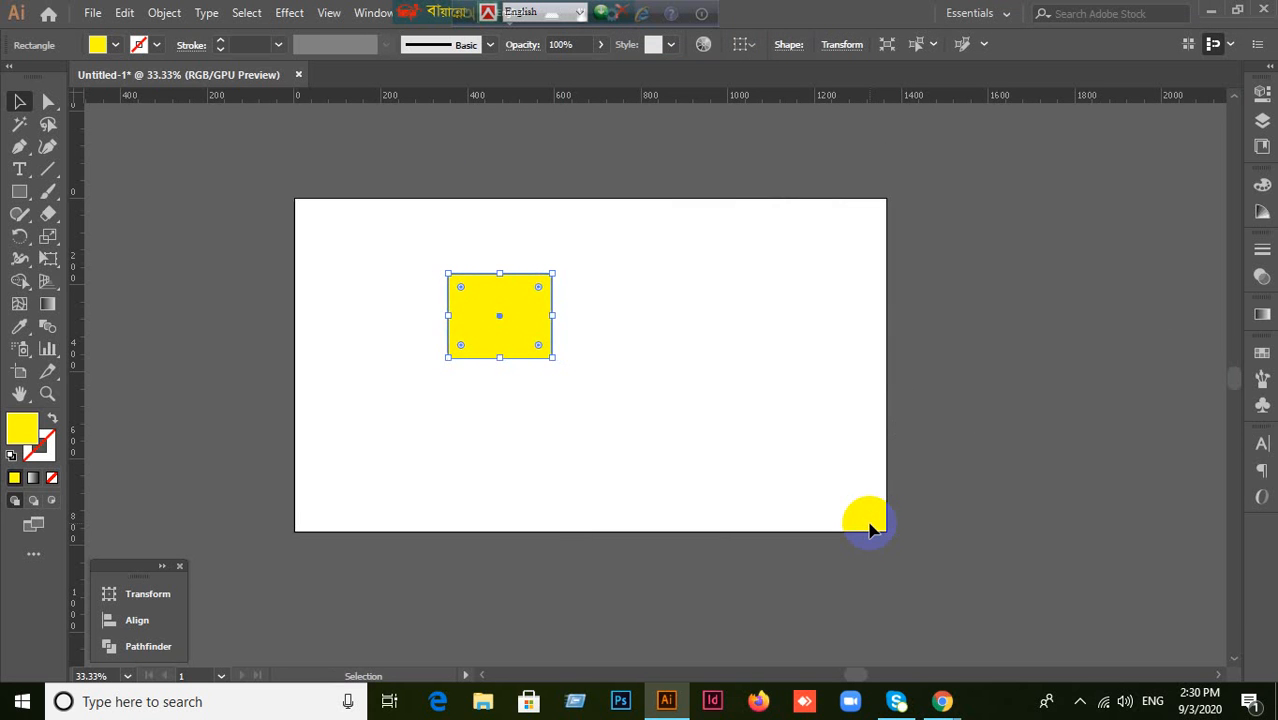
Step: Nudge the yellow rectangle upward in 5 px increments toward the artboard's top edge
key("Up")
key("Up")
key("Up")
key("Up")
key("Up")
key("Up")
key("Up")
key("Up")
key("Up")
key("Up")
key("Up")
key("Up")
key("Up")
key("Up")
key("Up")
key("Up")
key("Up")
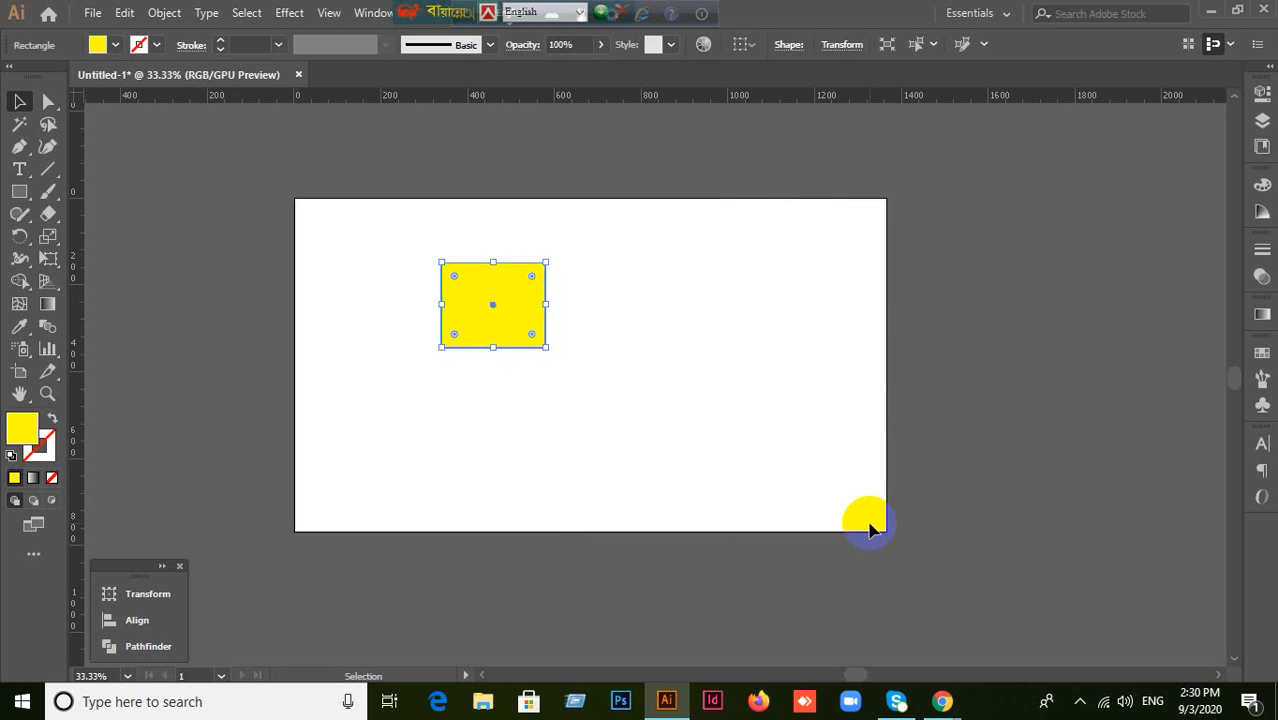
Step: Continue nudging the yellow rectangle upward in 5 px increments until it sits just below the artboard's top edge
key("Up")
key("Up")
key("Up")
key("Up")
key("Up")
key("Up")
key("Up")
key("Up")
key("Up")
key("Up")
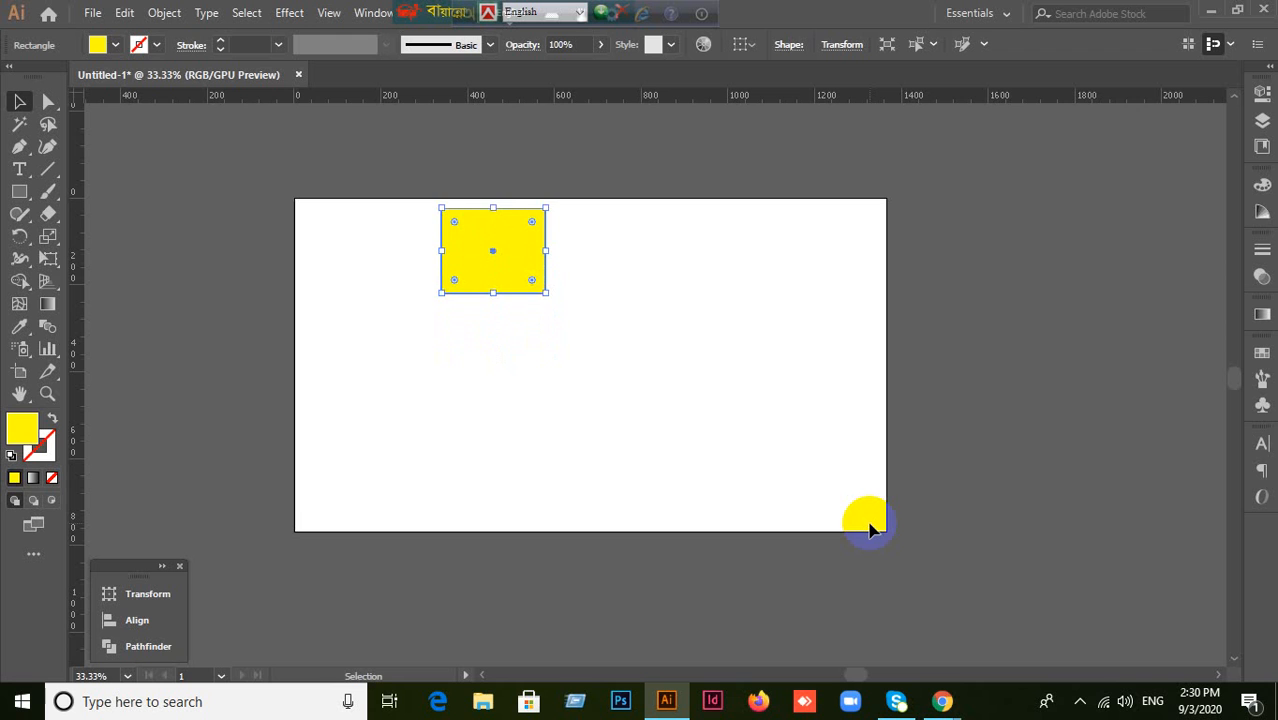
Step: Nudge the yellow rectangle back down in 5 px increments, away from the artboard's top edge into its upper half
key("Down")
key("Down")
key("Down")
key("Down")
key("Down")
key("Down")
key("Down")
key("Down")
key("Down")
key("Down")
key("Down")
key("Down")
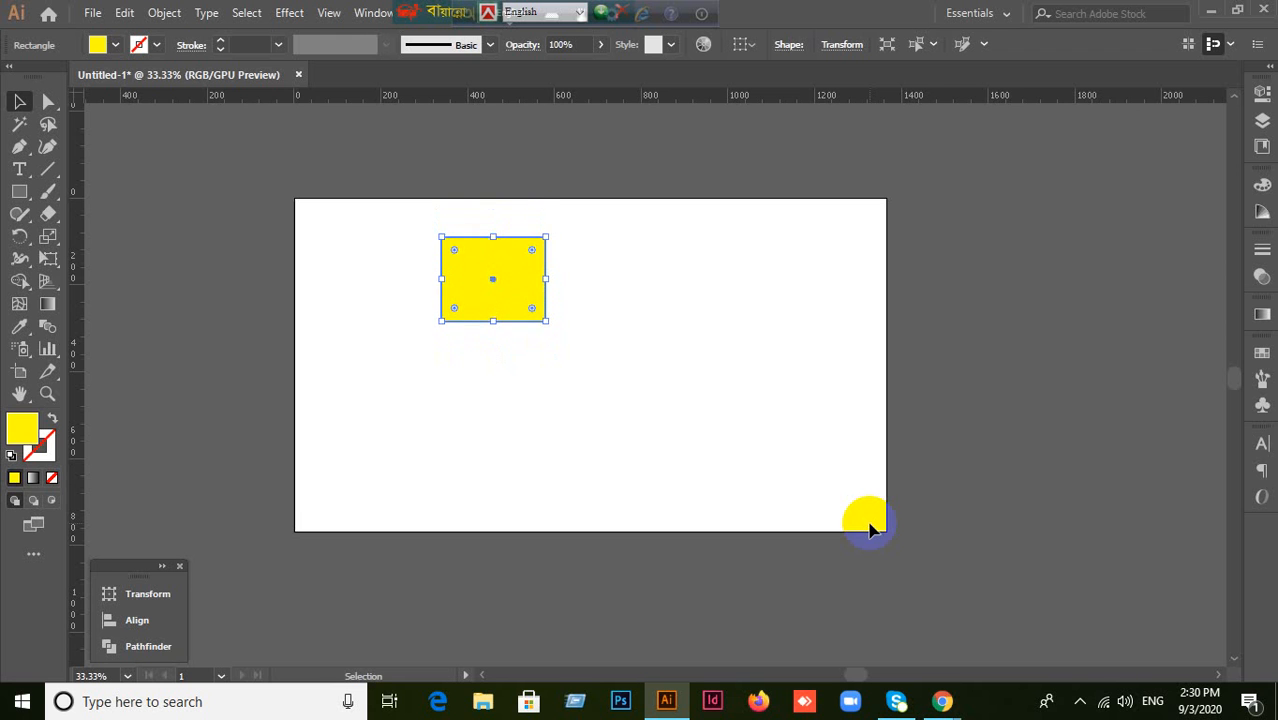
key("Down")
key("Down")
key("Down")
key("Down")
key("Down")
key("Down")
key("Down")
key("Down")
key("Down")
key("Down")
key("Down")
key("Down")
key("Down")
key("Down")
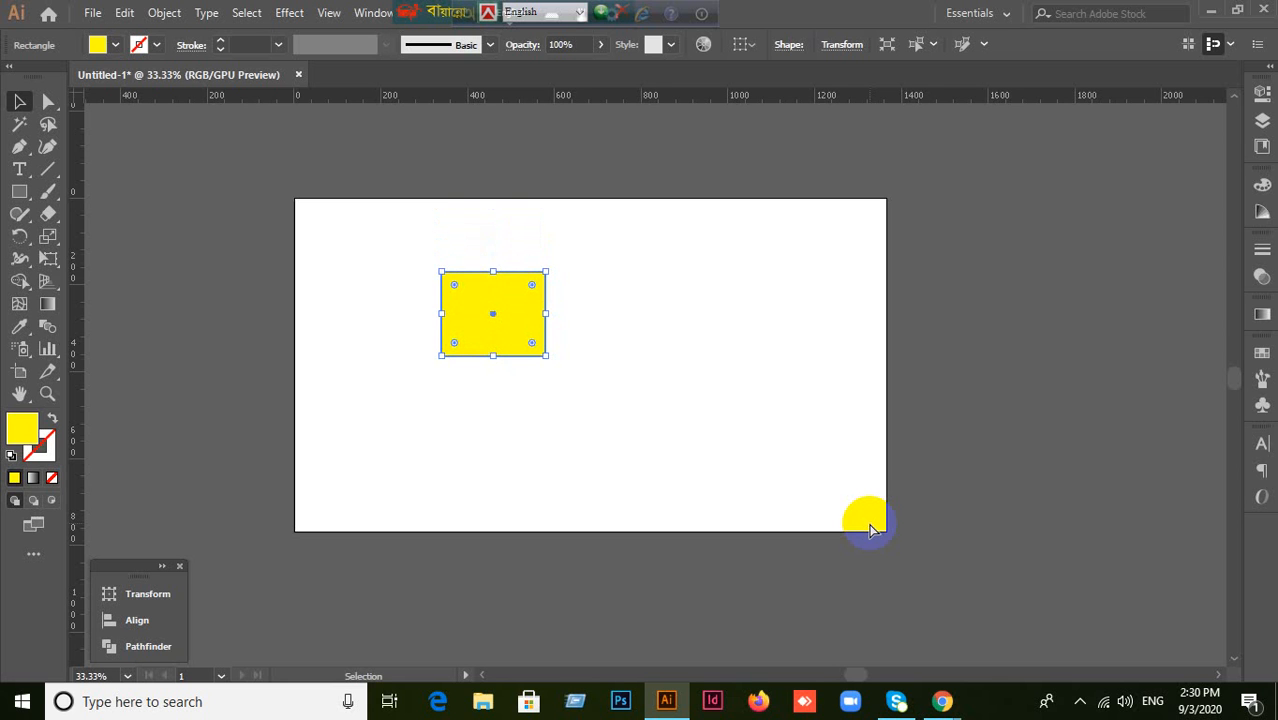
Step: Set the Keyboard Increment in the General preferences to 1 px and apply it
key("a")
key("ctrl+k")
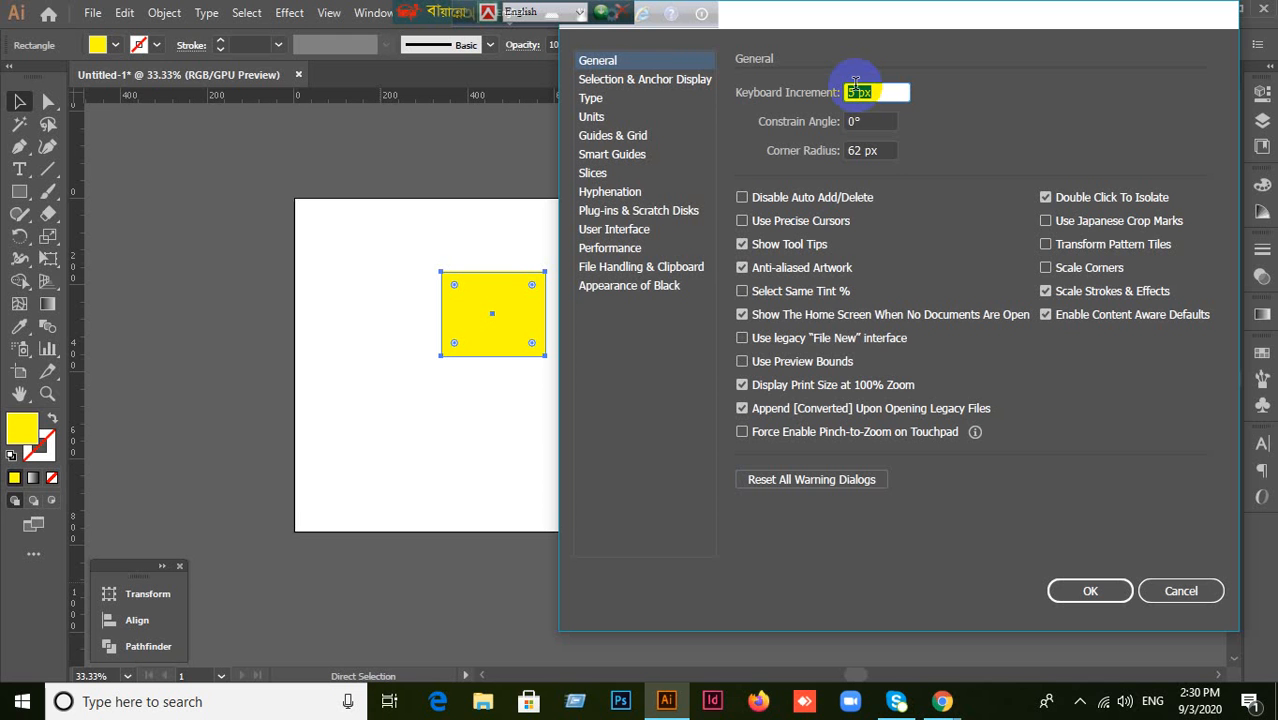
type("1")
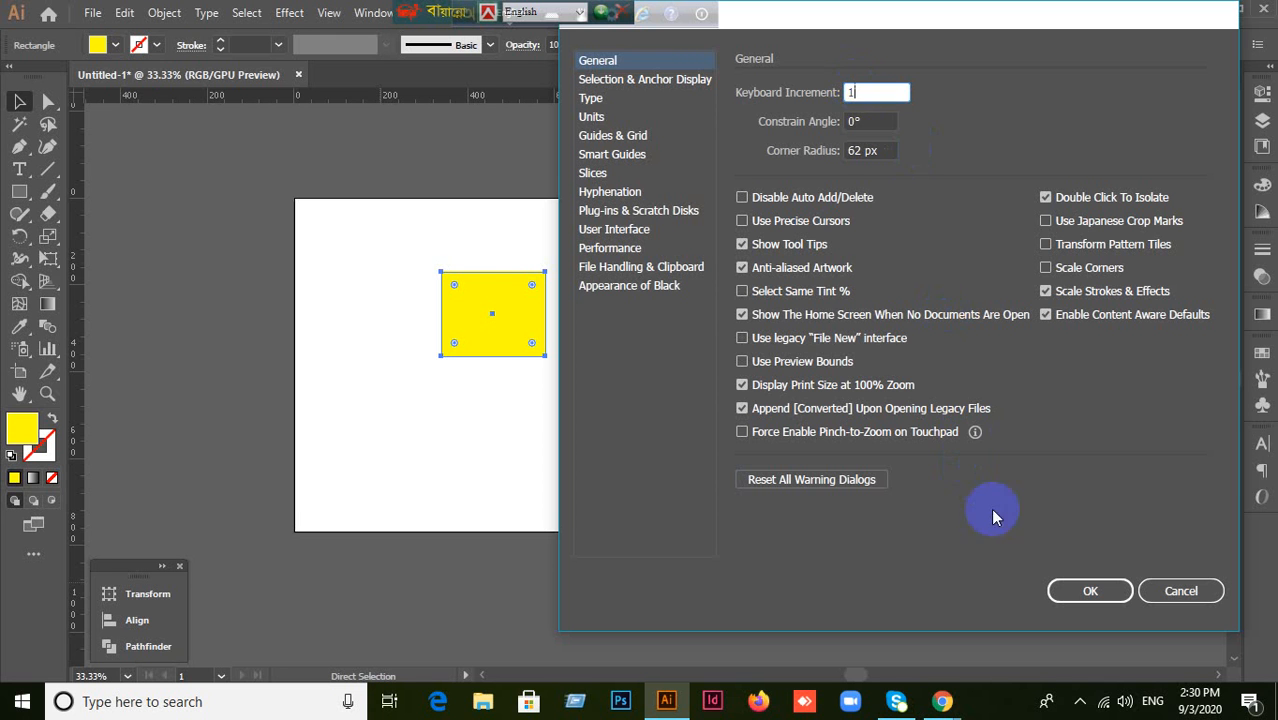
left_click(1090, 590)
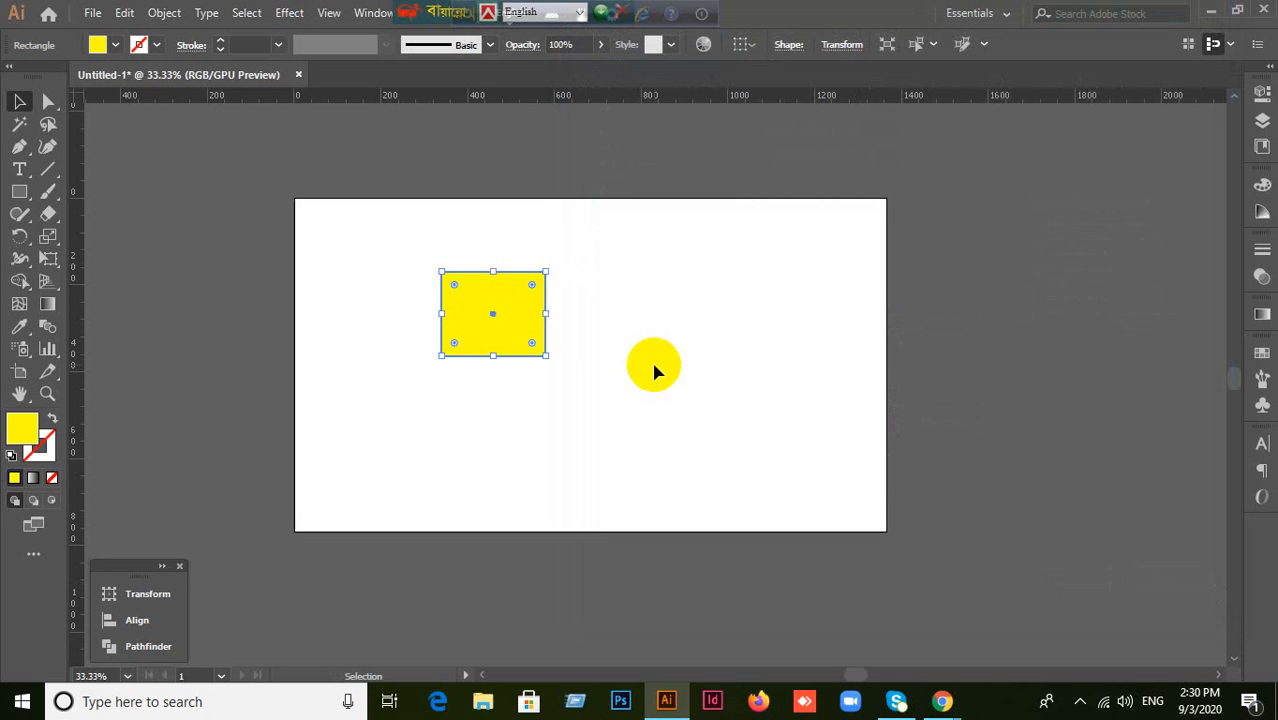
Step: Nudge the yellow rectangle a short distance to the right in 1 px increments
key("Right")
key("Right")
key("Right")
key("Right")
key("Right")
key("Right")
key("Right")
key("Right")
key("Right")
key("Right")
key("Right")
key("Right")
key("Right")
key("Right")
key("Right")
key("Right")
key("Right")
key("Right")
key("Right")
key("Right")
key("Right")
key("Right")
key("Right")
key("Right")
key("Right")
key("Right")
key("Right")
key("Right")
key("Right")
key("Right")
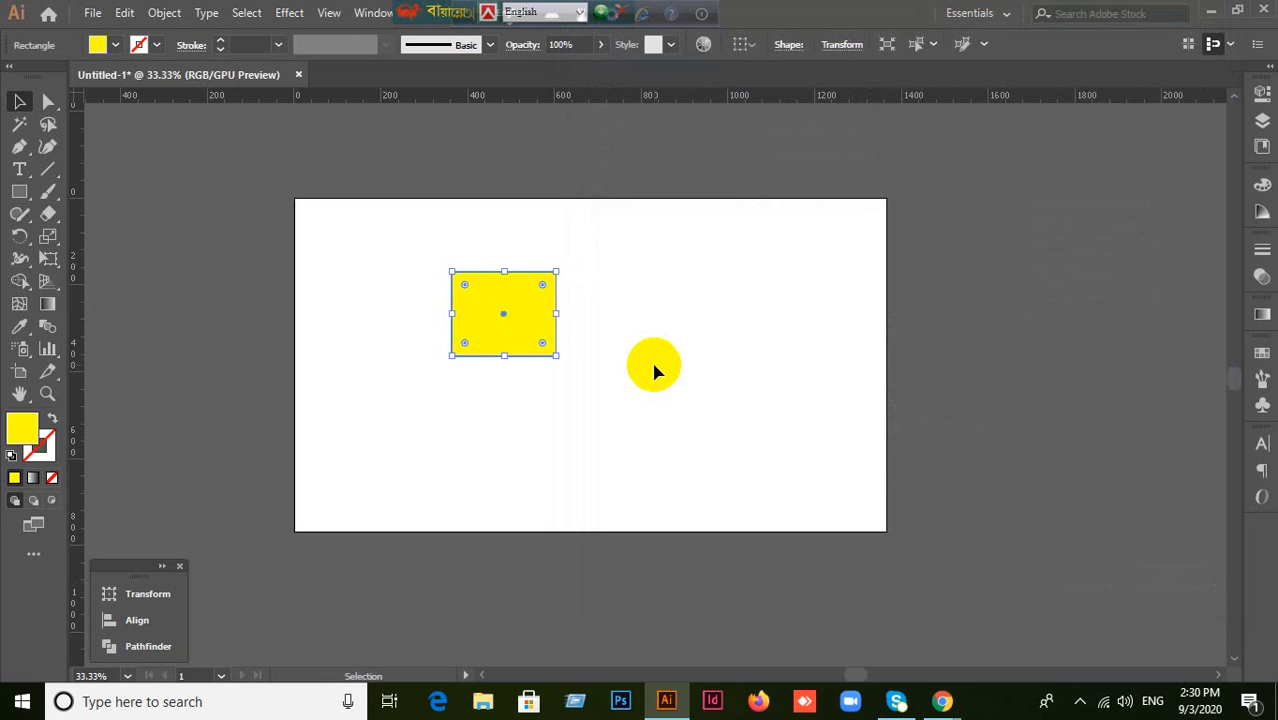
key("Right")
key("Right")
key("Right")
key("Right")
key("Right")
key("Right")
key("Right")
key("Right")
key("Right")
key("Right")
key("Right")
key("Right")
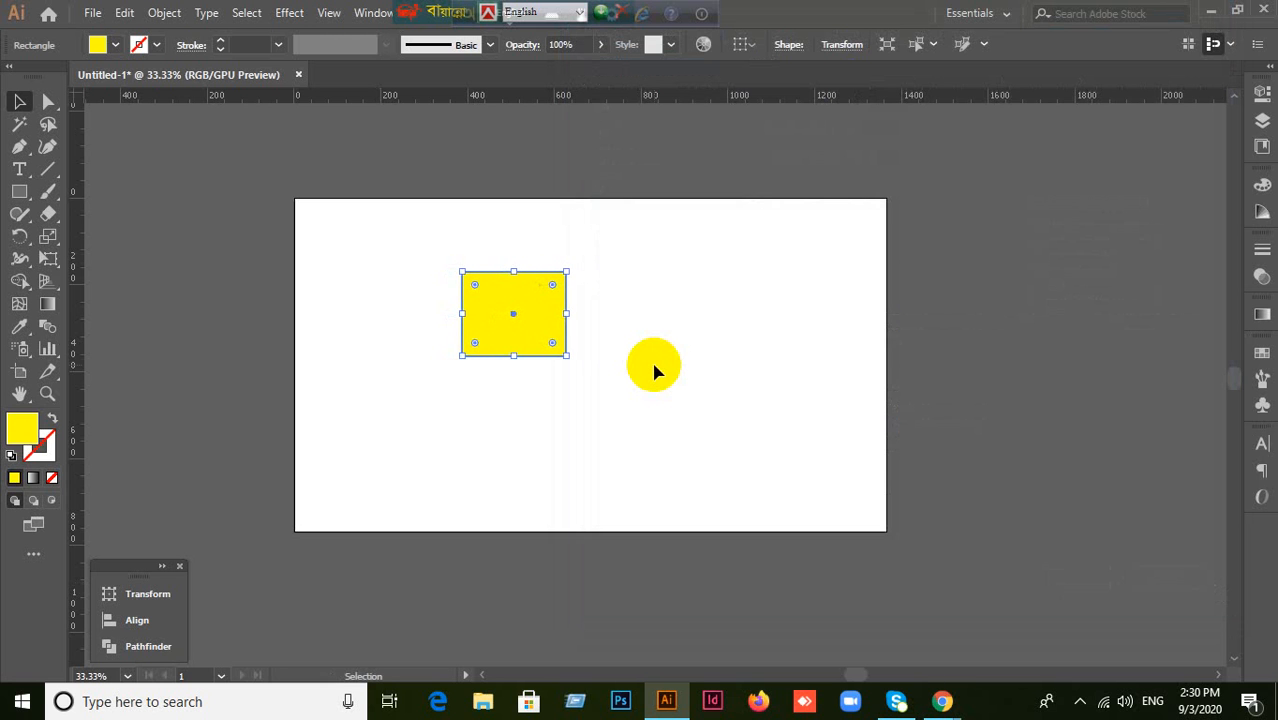
Step: Nudge the yellow rectangle back to the left in 1 px increments, close to its earlier horizontal position
key("Left")
key("Left")
key("Left")
key("Left")
key("Left")
key("Left")
key("Left")
key("Left")
key("Left")
key("Left")
key("Left")
key("Left")
key("Left")
key("Left")
key("Left")
key("Left")
key("Left")
key("Left")
key("Left")
key("Left")
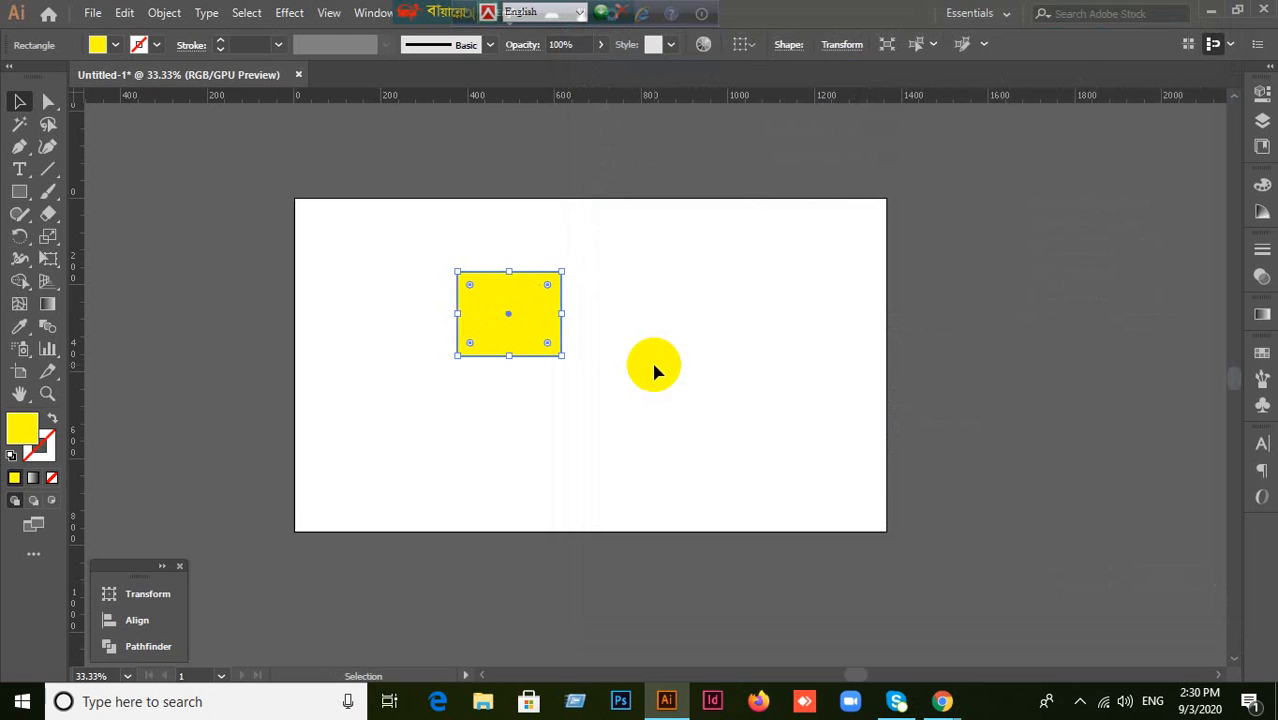
key("Left")
key("Left")
key("Left")
key("Left")
key("Left")
key("Left")
key("Left")
key("Left")
key("Left")
key("Left")
key("Left")
key("Left")
key("Left")
key("Left")
key("Left")
key("Left")
key("Left")
key("Left")
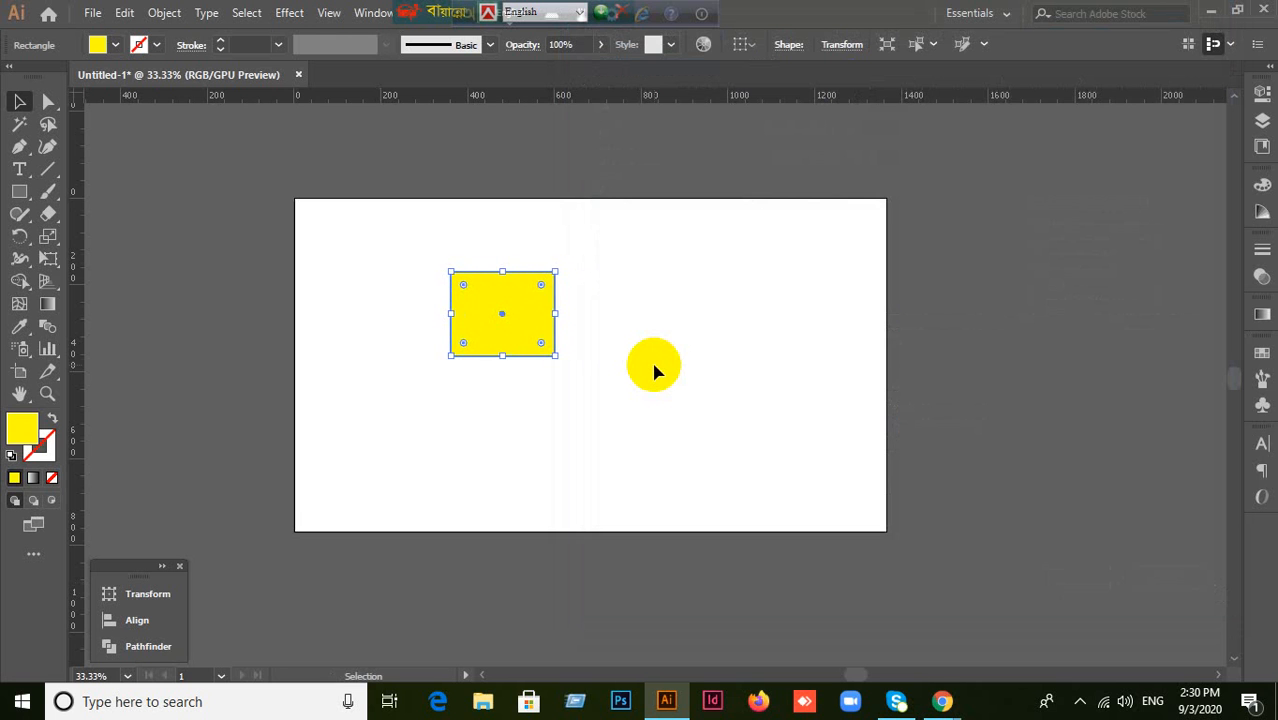
Step: Nudge the yellow rectangle slightly upward in 1 px increments
key("Up")
key("Up")
key("Up")
key("Up")
key("Up")
key("Up")
key("Up")
key("Up")
key("Up")
key("Up")
key("Up")
key("Up")
key("Up")
key("Up")
key("Up")
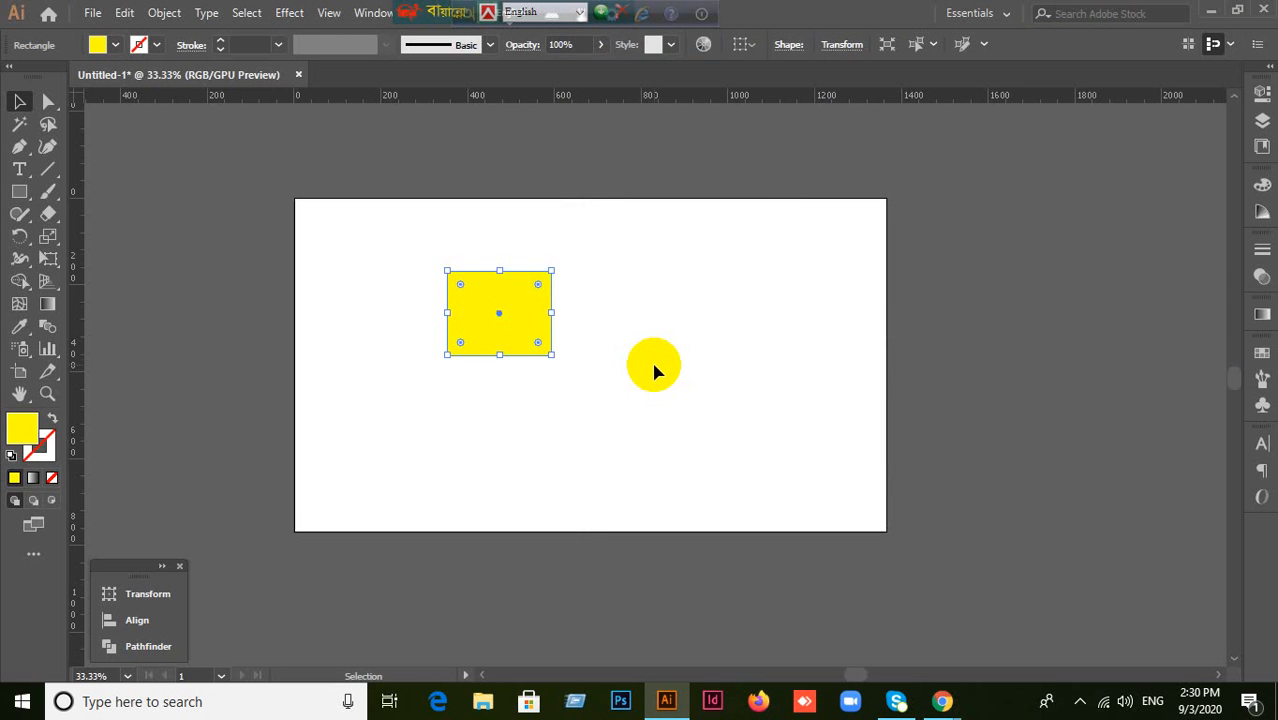
Step: Nudge the yellow rectangle slightly back down in 1 px increments
key("Down")
key("Down")
key("Down")
key("Down")
key("Down")
key("Down")
key("Down")
key("Down")
key("Down")
key("Down")
key("Down")
key("Down")
key("Down")
key("Down")
key("Down")
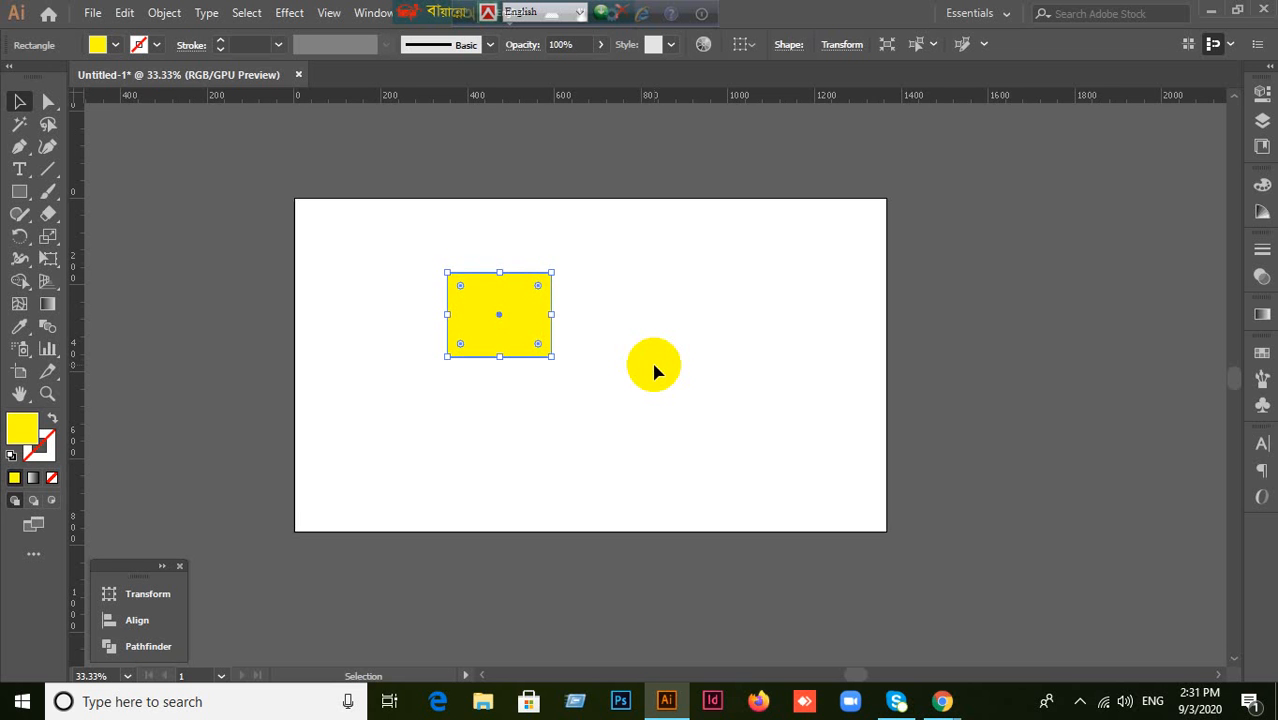
Step: Set the Keyboard Increment in the General preferences to 100 px and apply it
key("a")
key("ctrl+k")
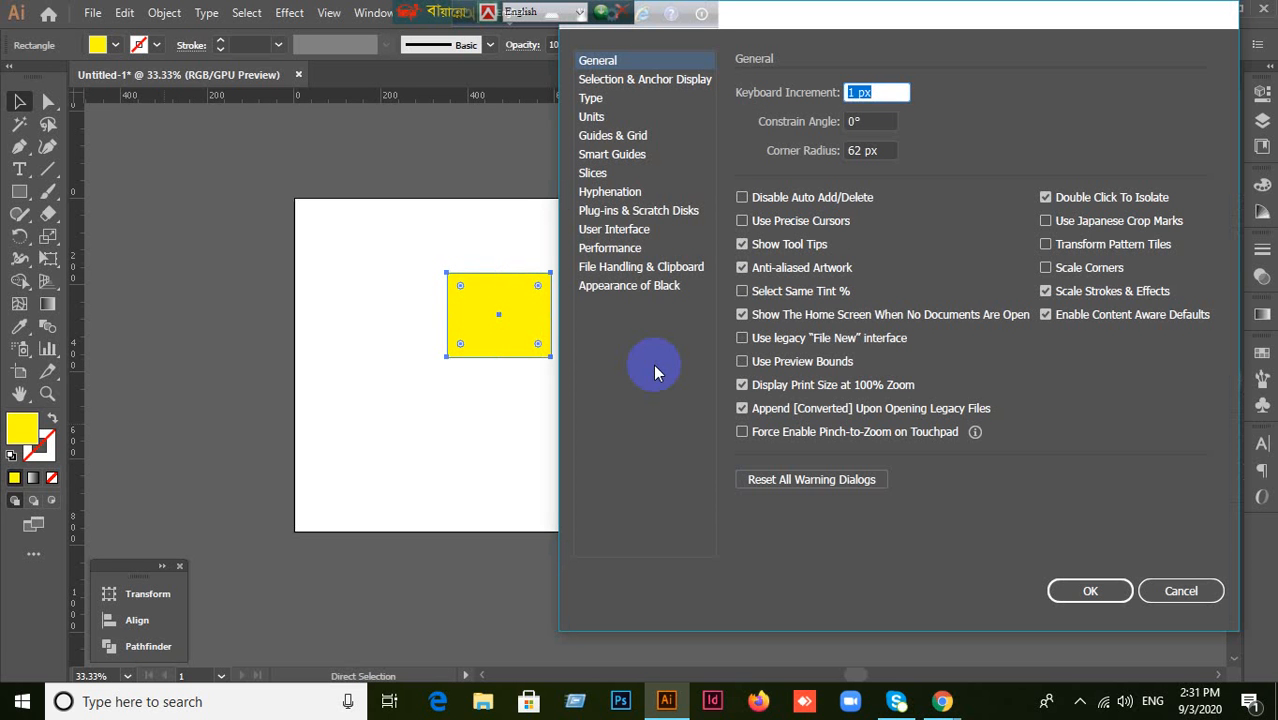
type("100")
left_click(1078, 591)
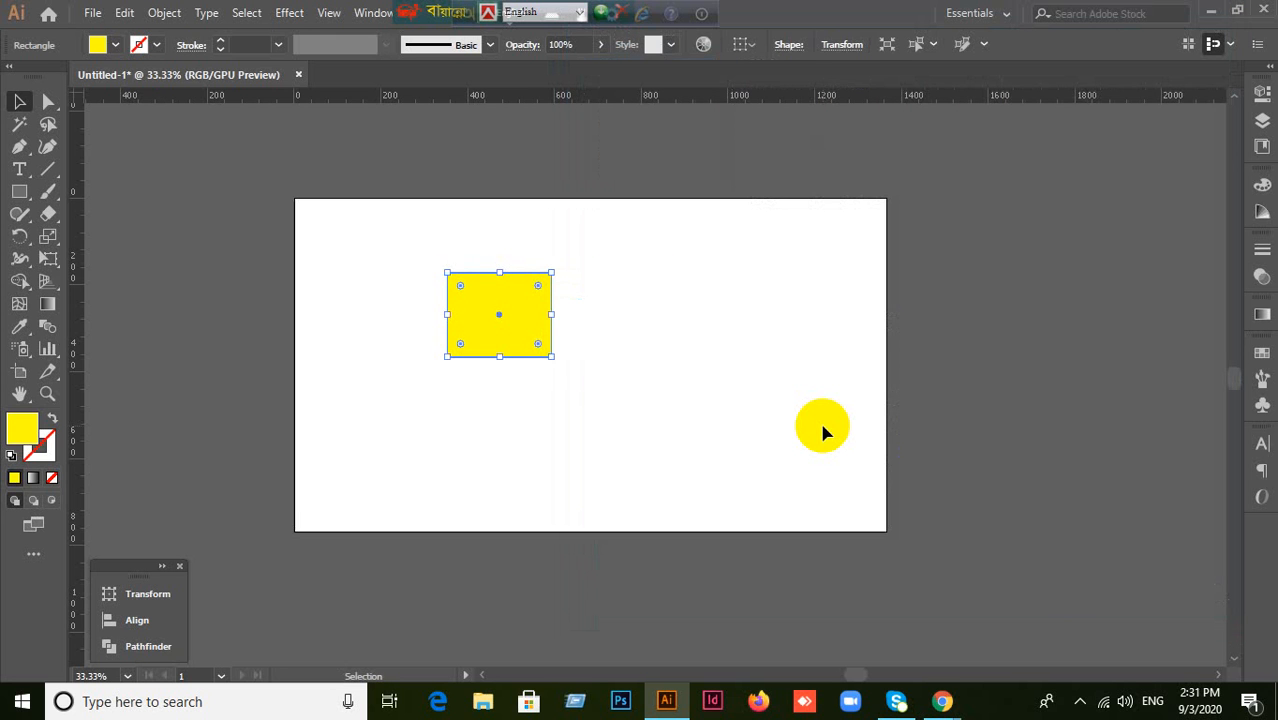
Step: Nudge the yellow rectangle 400 px to the right in 100 px increments, into the artboard's right half
key("Right")
key("Right")
key("Right")
key("Right")
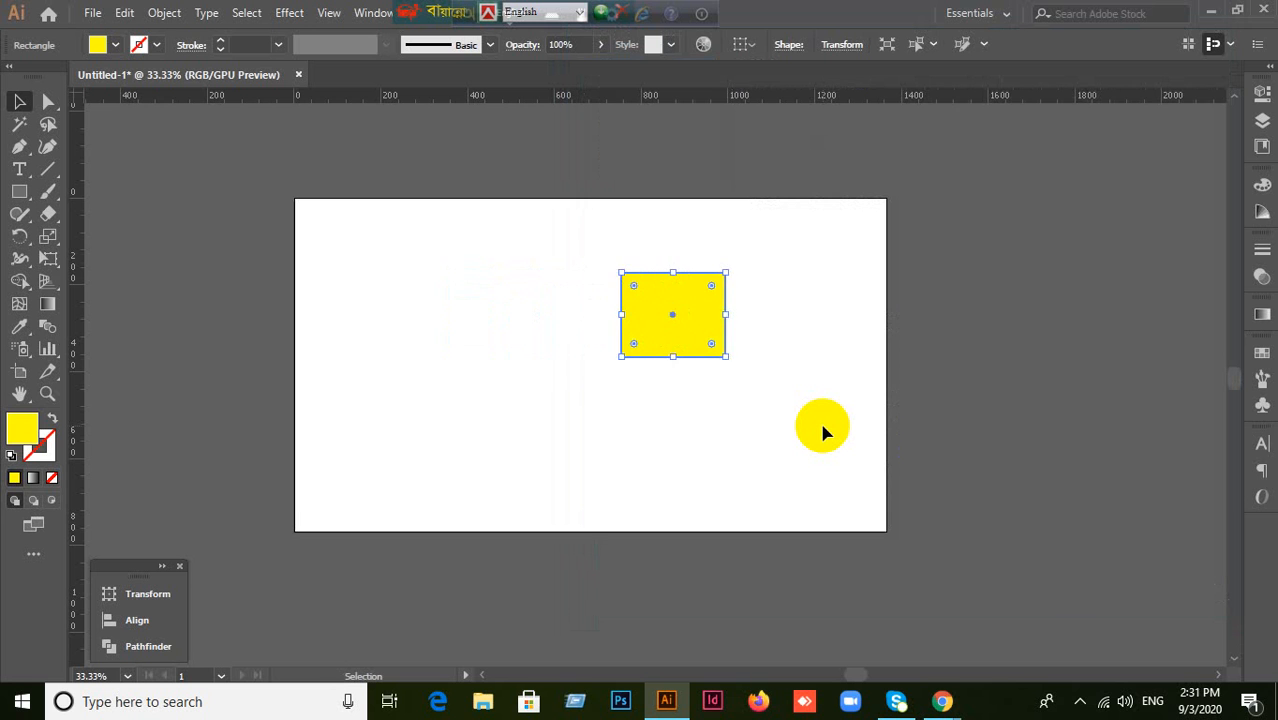
Step: Nudge the yellow rectangle 400 px to the right and then 200 px back in 100 px increments
key("Right")
key("Right")
key("Right")
key("Right")
key("Left")
key("Left")
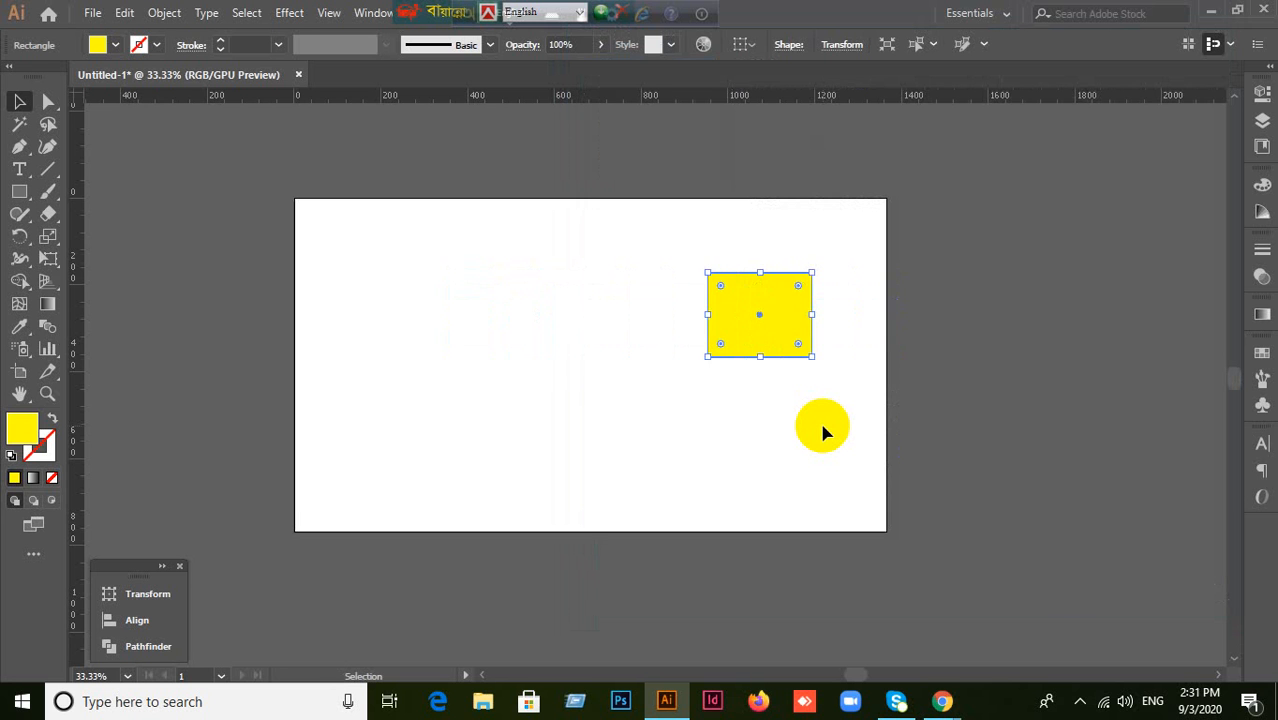
Step: Nudge the yellow rectangle 900 px to the left in 100 px increments, near the artboard's left edge
key("Left")
key("Left")
key("Left")
key("Left")
key("Left")
key("Left")
key("Left")
key("Left")
key("Left")
Step: Nudge the yellow rectangle 300 px down and back up in 100 px increments
key("Down")
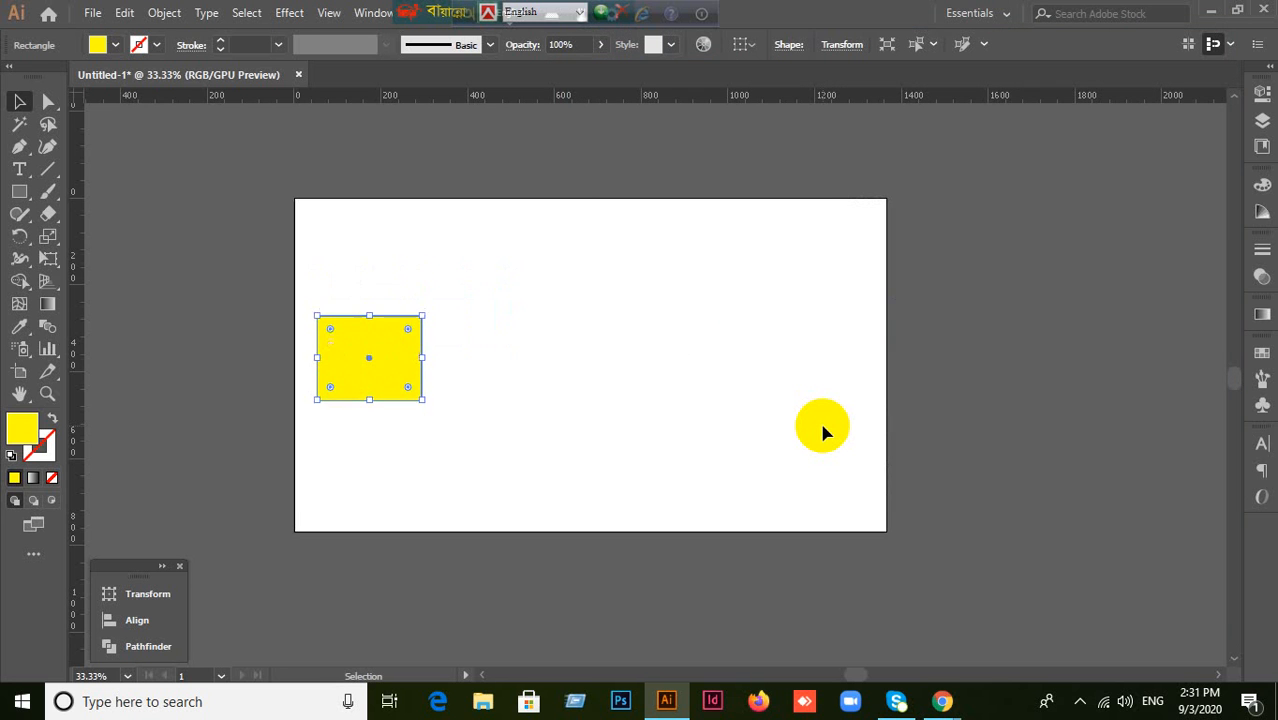
key("Down")
key("Down")
key("Up")
key("Up")
key("Up")
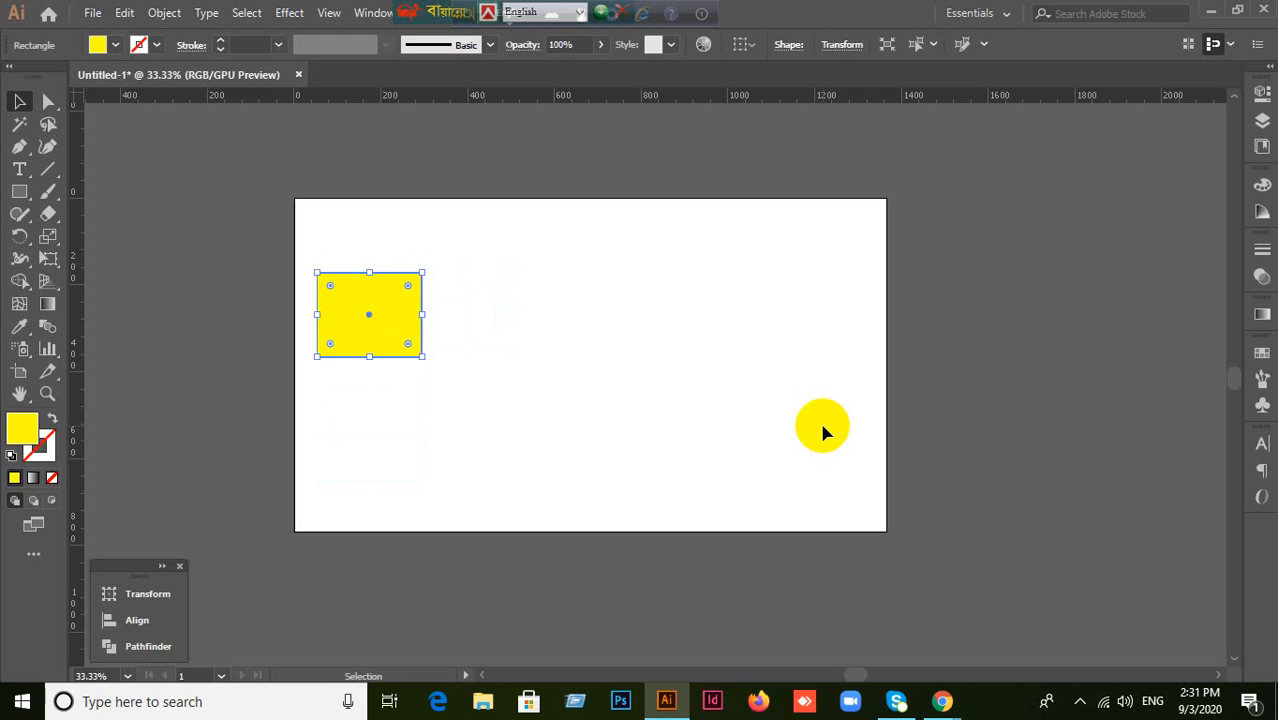
Step: Nudge the yellow rectangle 700 px to the right and 300 px back in 100 px increments, towards the artboard's middle
key("Right")
key("Right")
key("Right")
key("Right")
key("Right")
key("Right")
key("Right")
key("Left")
key("Left")
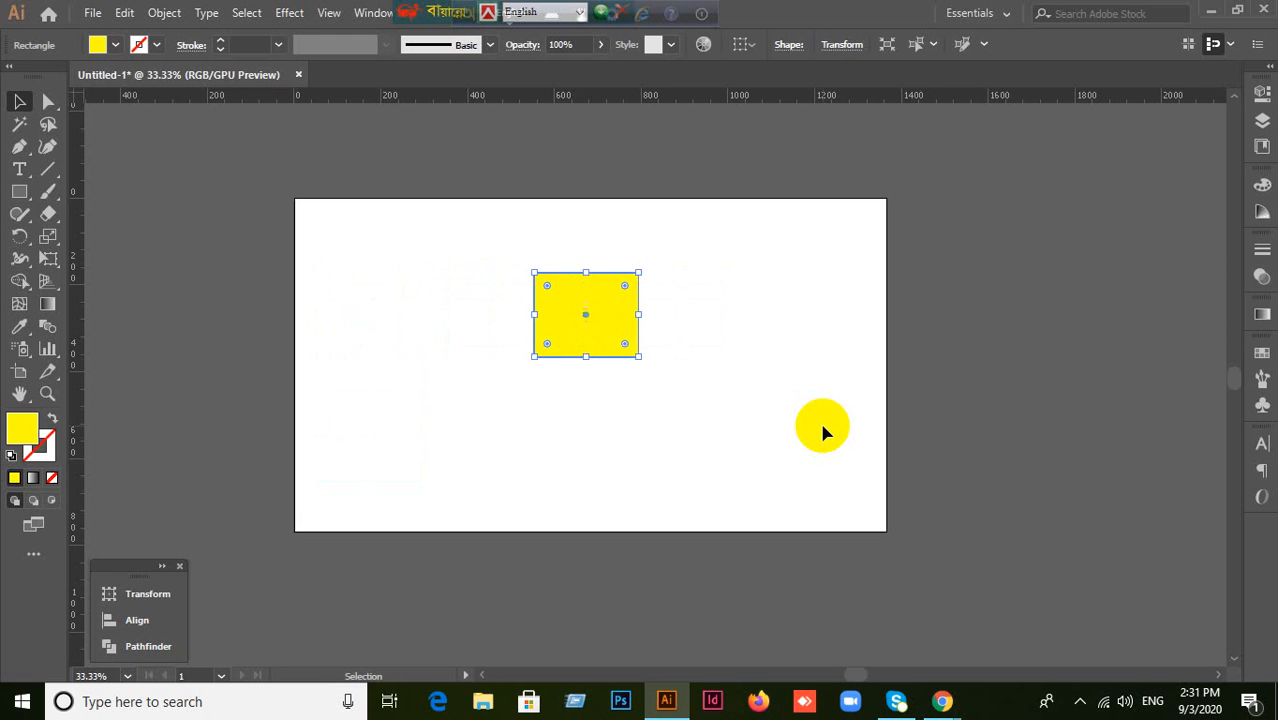
key("Left")
Step: Nudge the yellow rectangle 300 px down, 300 px up and finally 100 px down in 100 px increments
key("Down")
key("Down")
key("Down")
key("Up")
key("Up")
key("Up")
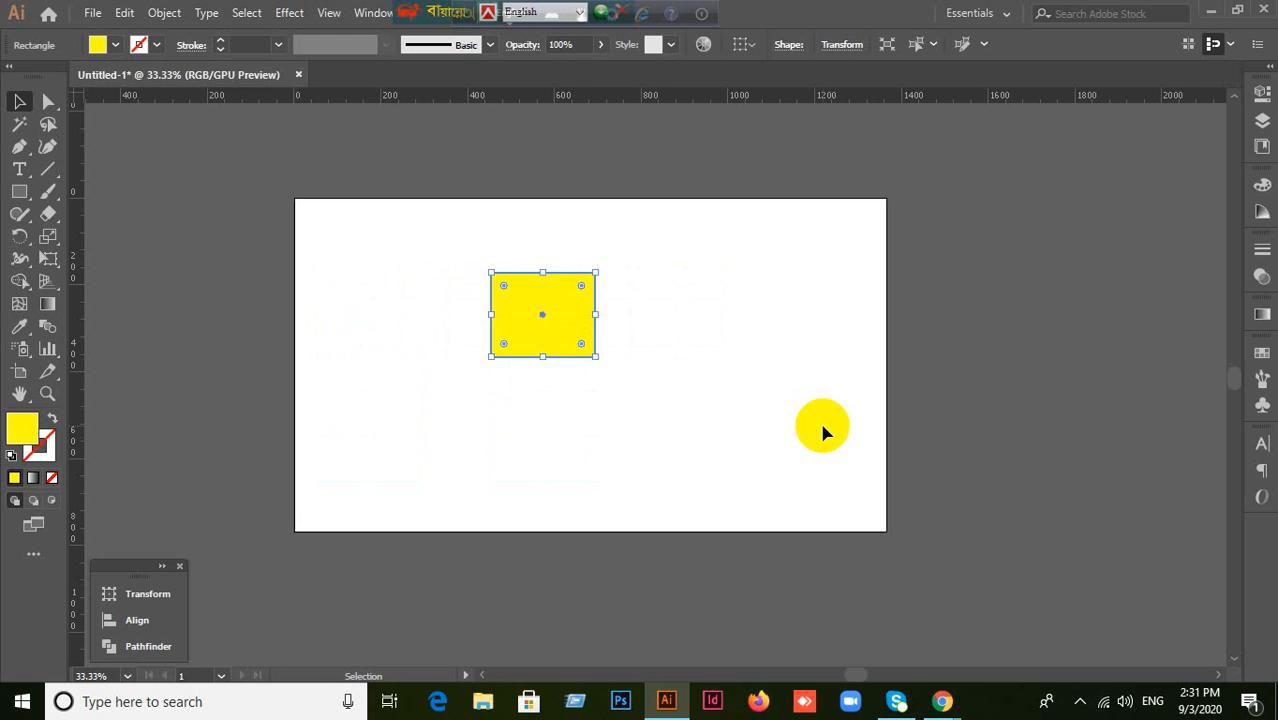
key("Down")
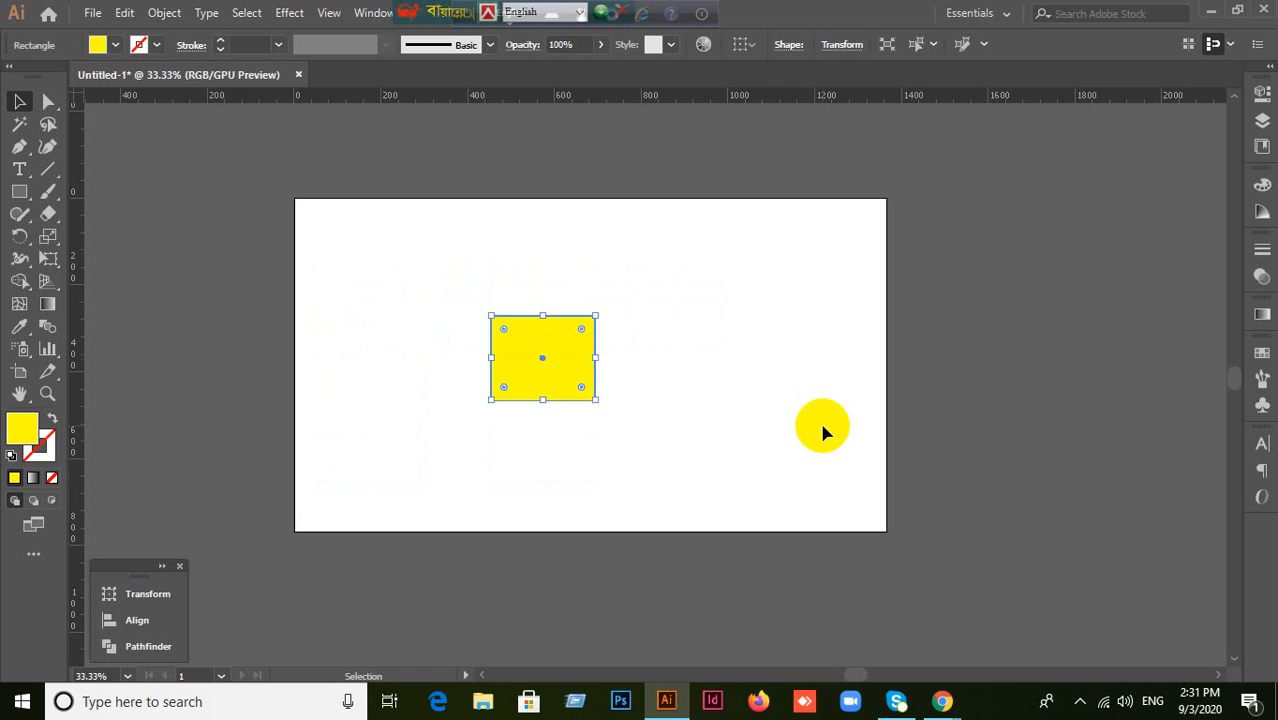
Step: Set the Keyboard Increment in the General preferences to 500 px and apply it
key("ctrl+k")
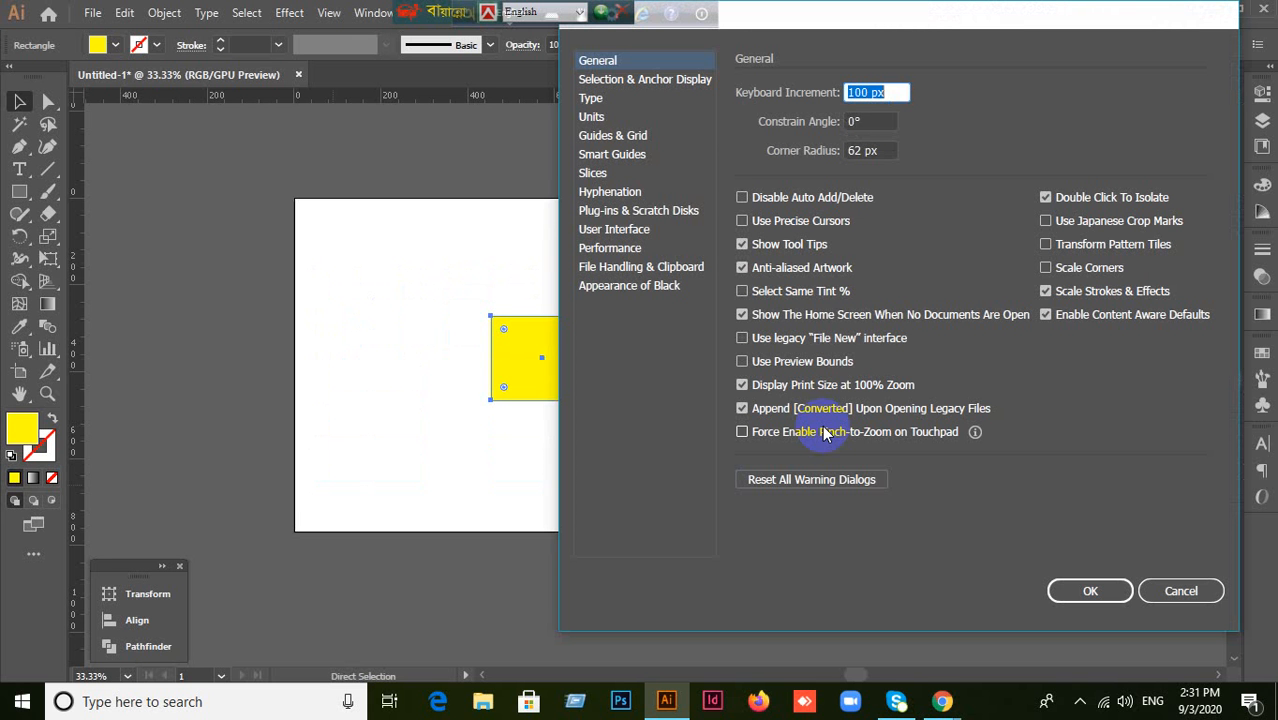
type("500")
left_click(1088, 591)
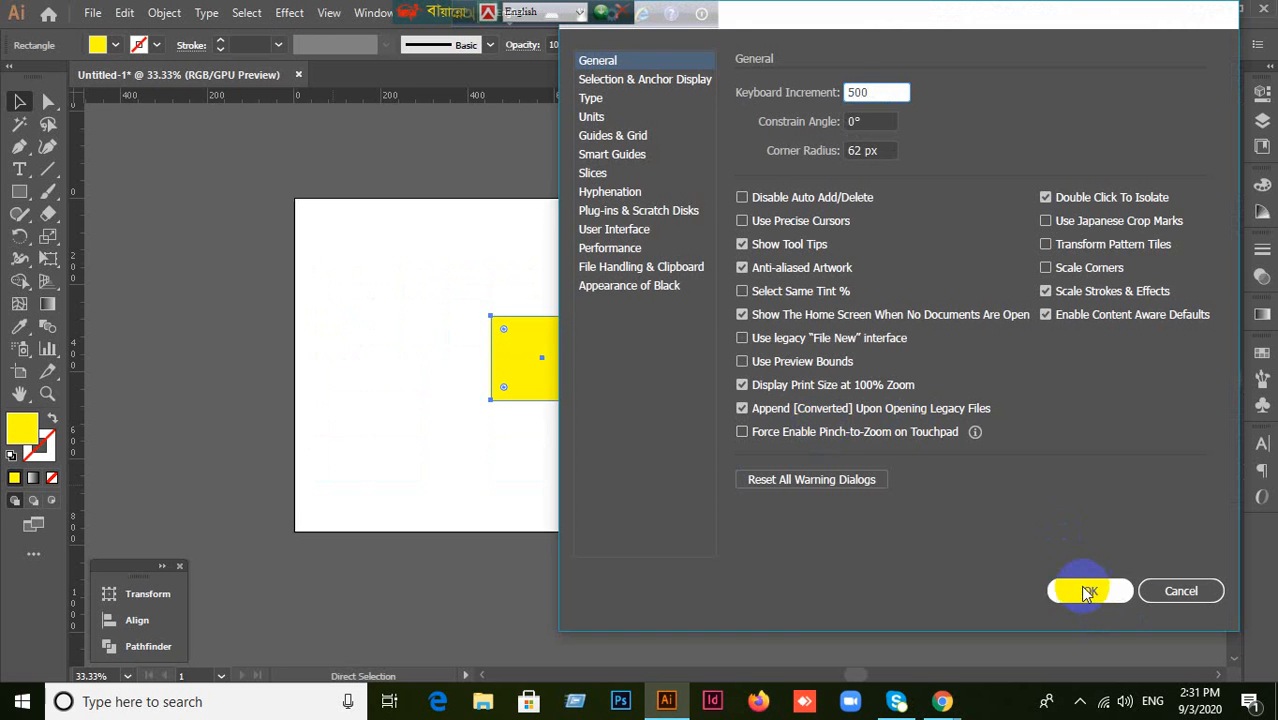
Step: Nudge the yellow rectangle right and left in 500 px increments, ending across the artboard's left edge
key("Right")
key("Right")
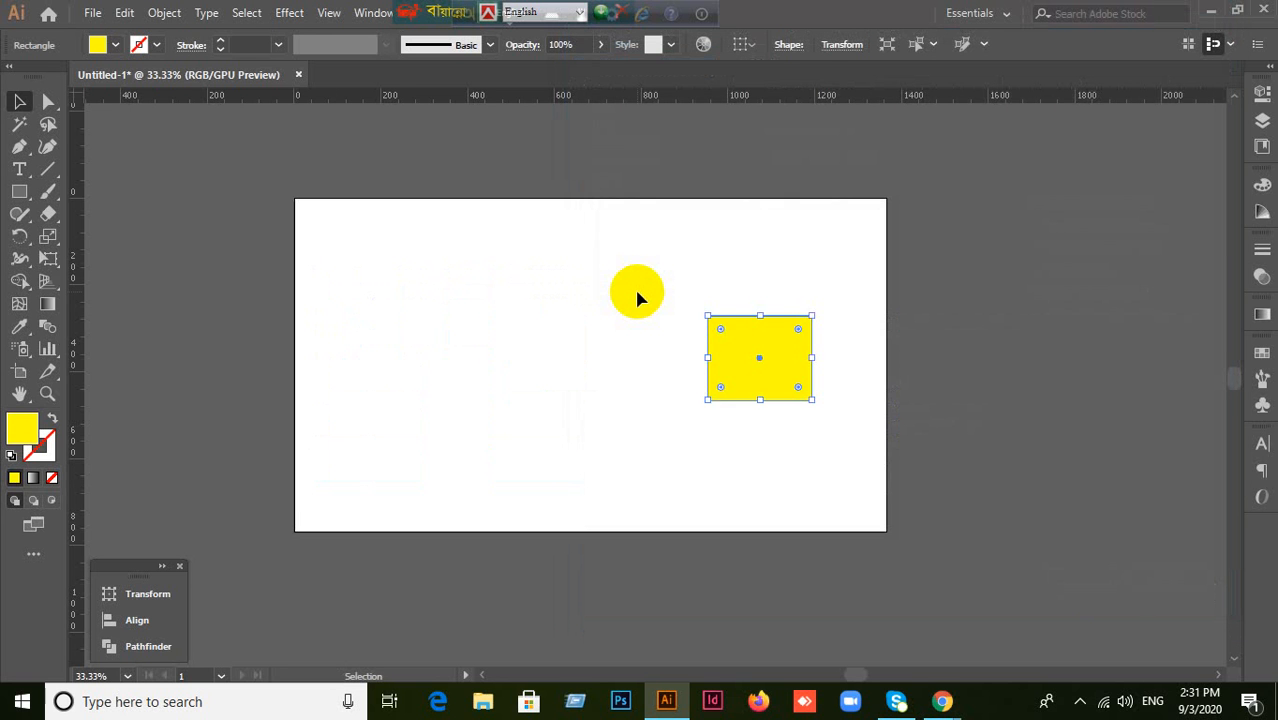
key("Left")
key("Left")
key("Left")
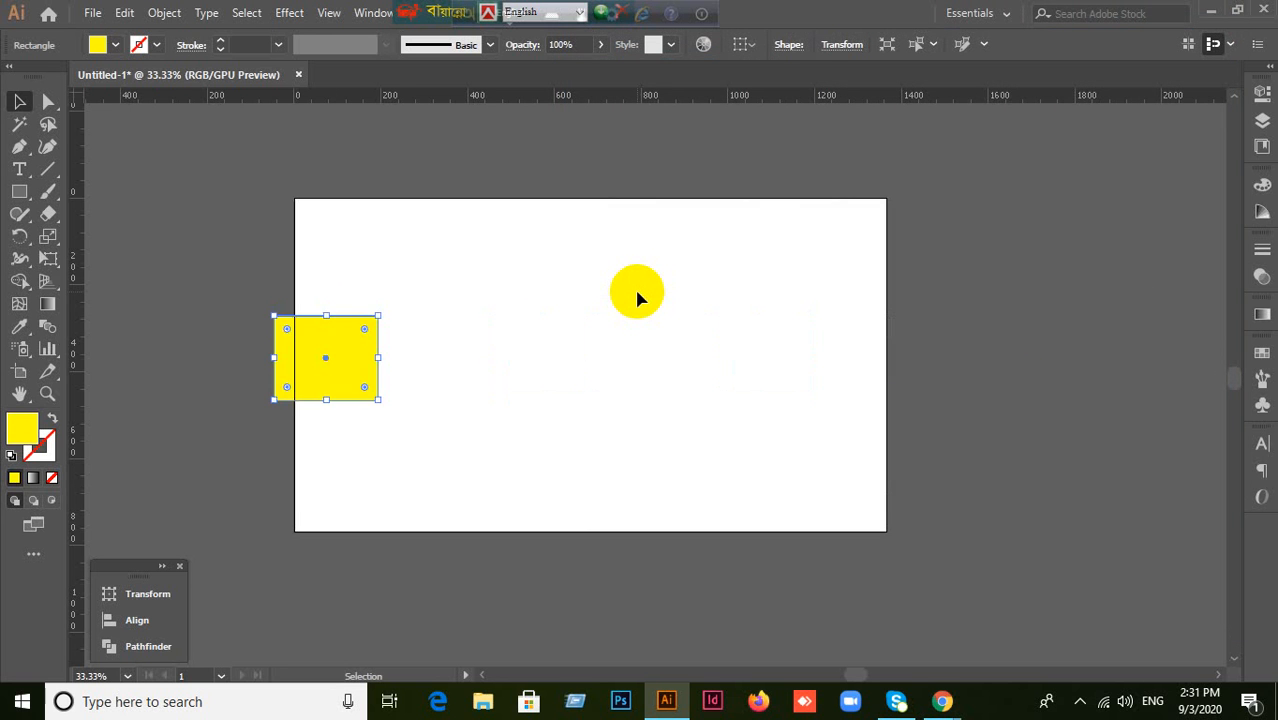
Step: Nudge the yellow rectangle in all four directions in 500 px increments, returning it to the artboard's left edge
key("Left")
key("Down")
key("Up")
key("Right")
key("Right")
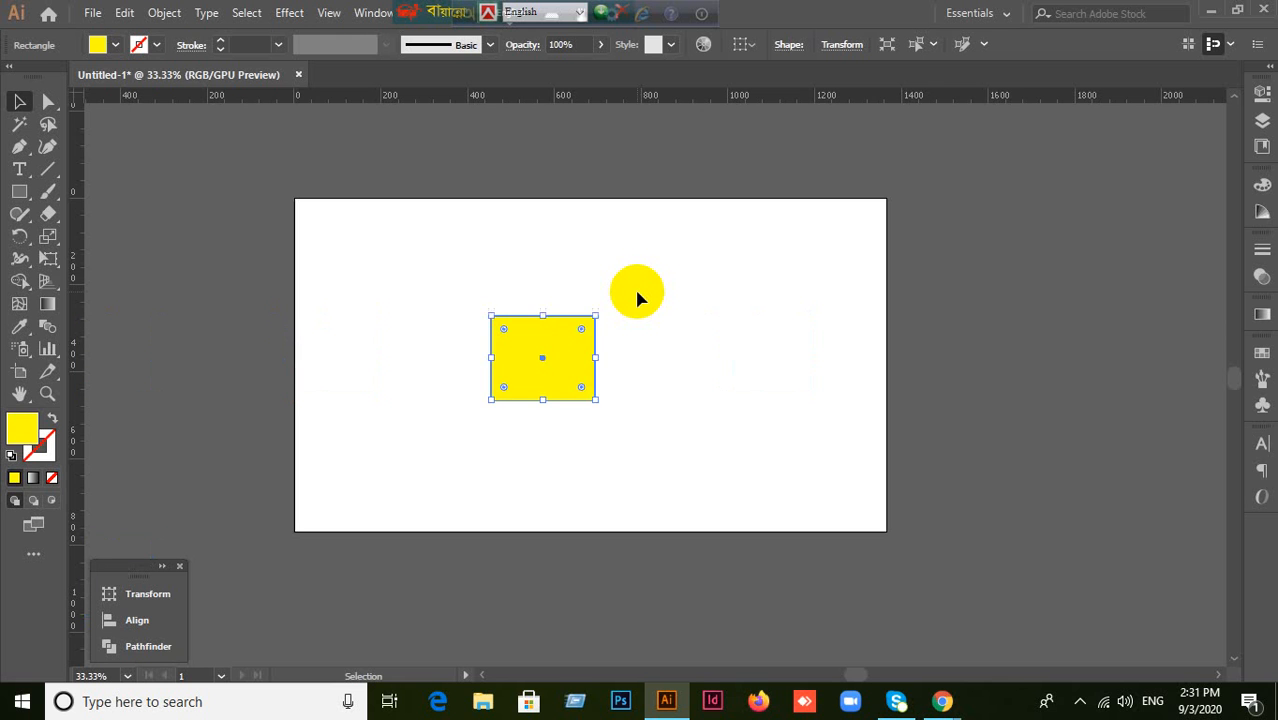
key("Left")
key("Up")
key("Down")
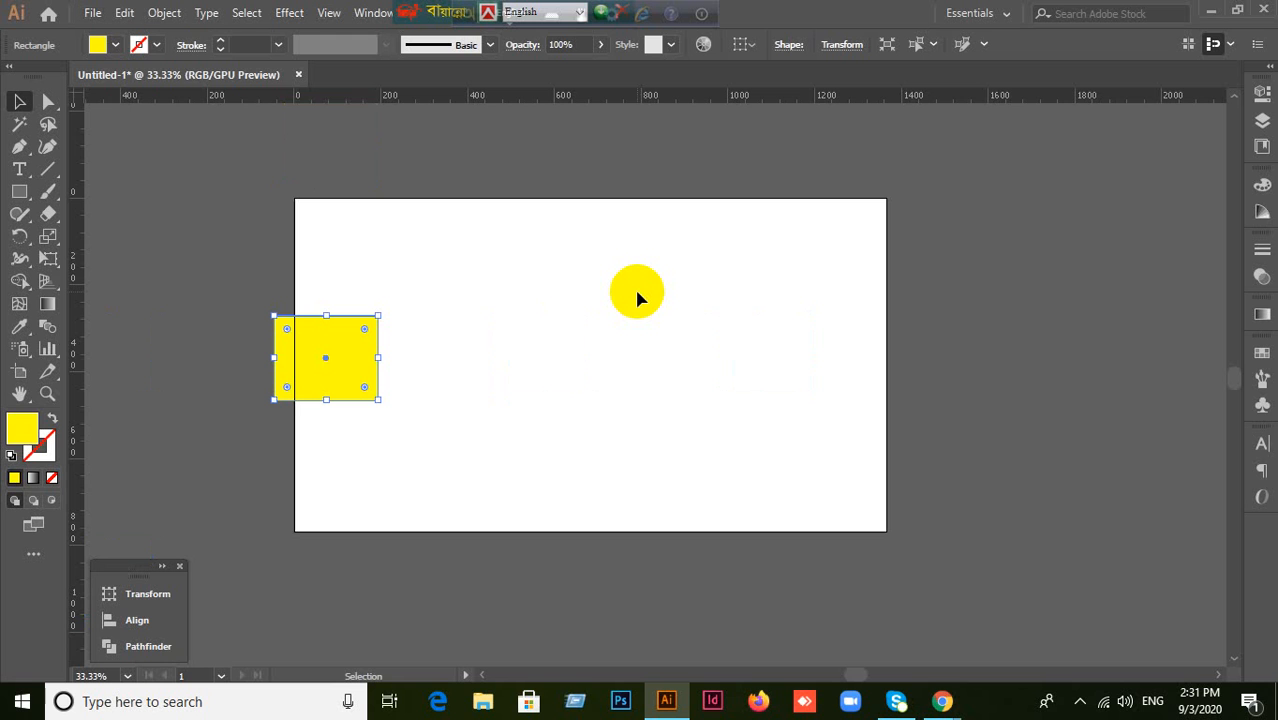
Step: Duplicate the yellow rectangle three times to the right at 500 px intervals
key("alt+Right")
key("alt+Right")
key("alt+Right")
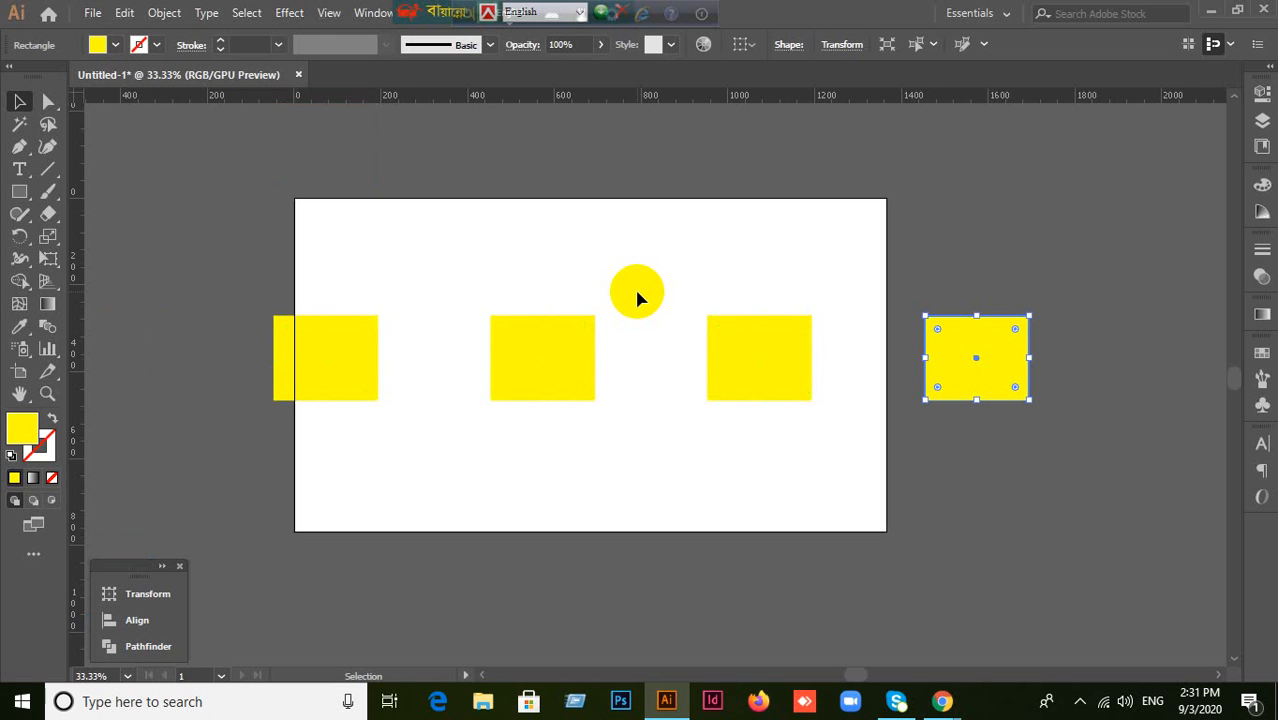
Step: Duplicate the last rectangle 500 px upward, then four times to the left at 500 px intervals, forming a row above the artboard
key("alt+Up")
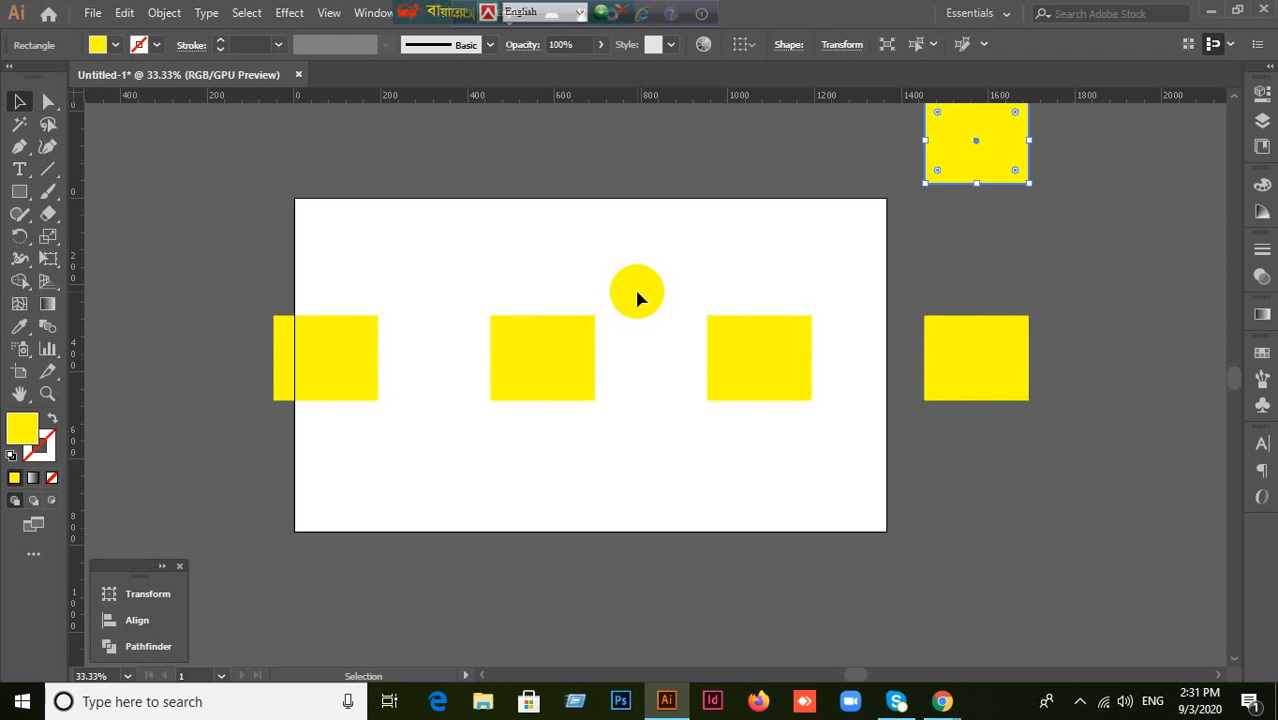
key("alt+Left")
key("alt+Left")
key("alt+Left")
key("alt+Left")
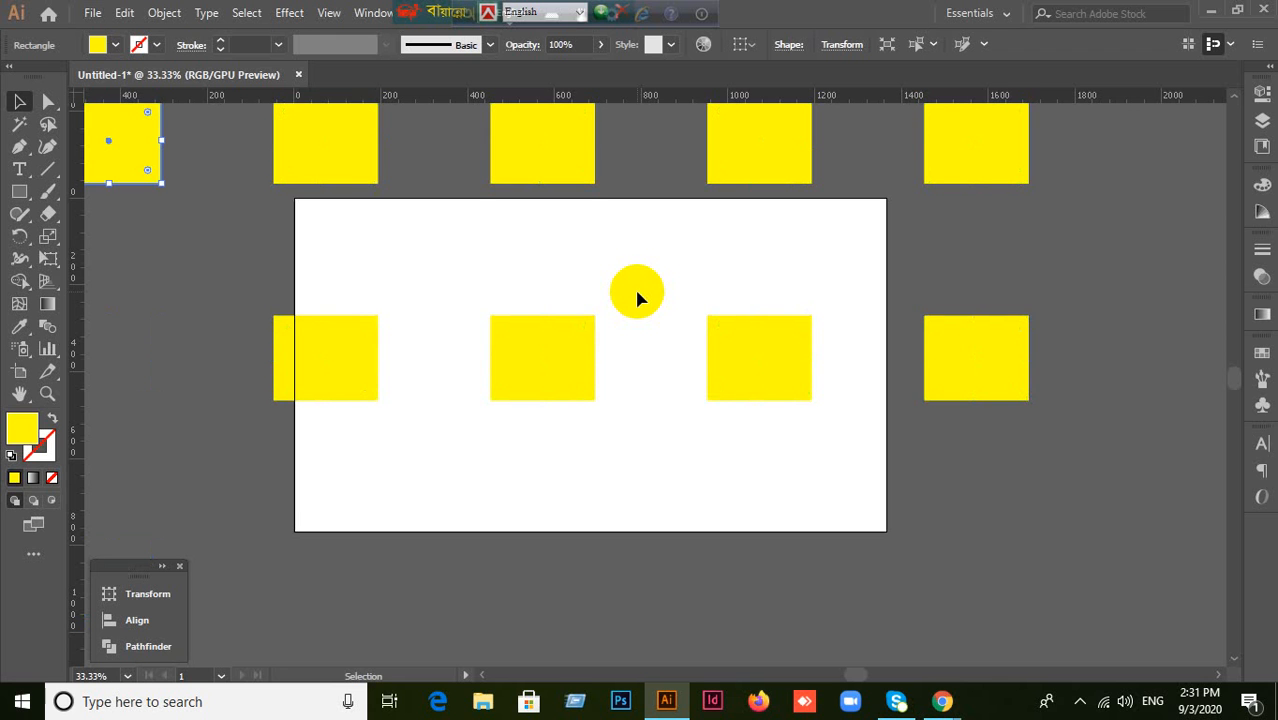
Step: Duplicate the selected rectangle twice downward and four times to the right at 500 px intervals, completing a grid of three rows
key("alt+Down")
key("alt+Down")
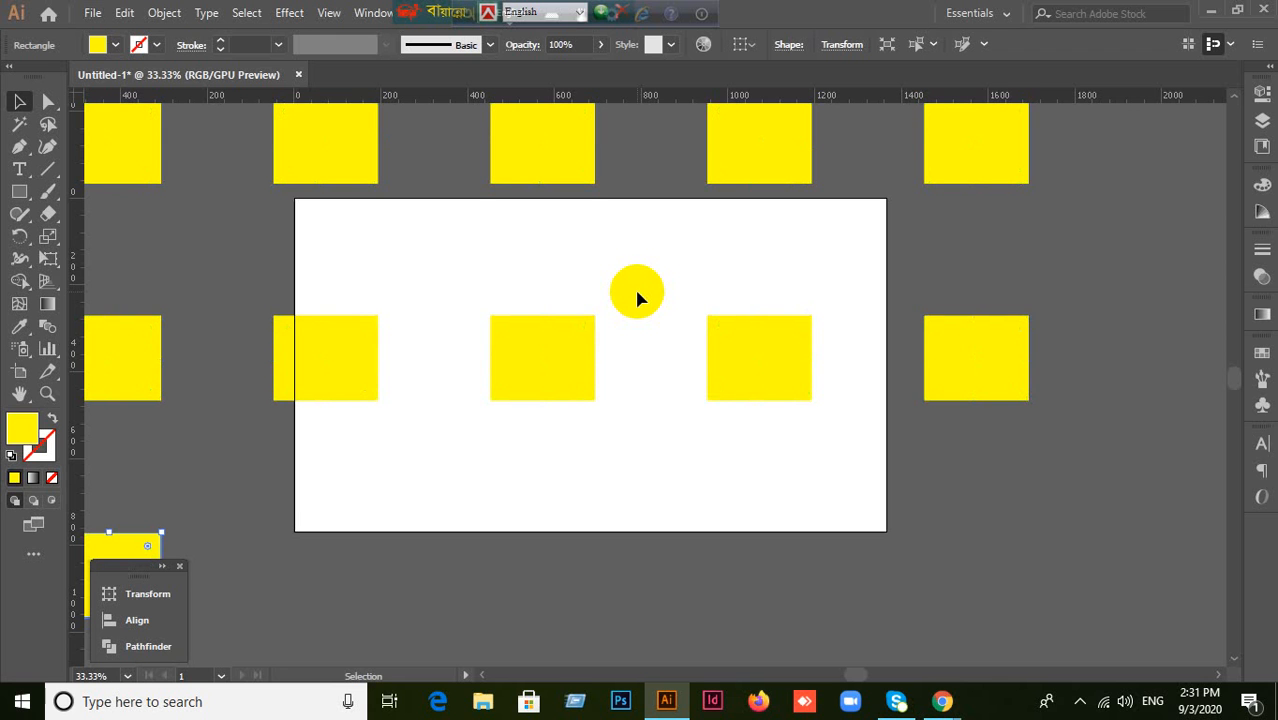
key("alt+Right")
key("alt+Right")
key("alt+Right")
key("alt+Right")
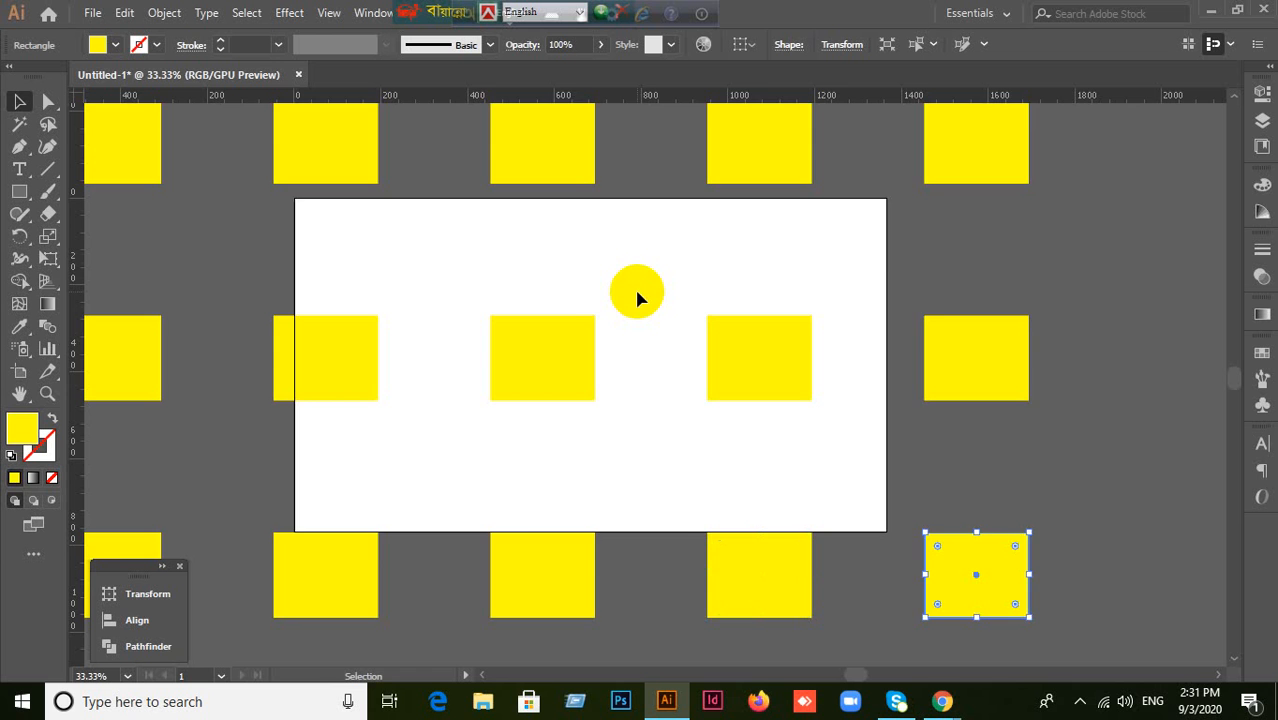
Step: Select the whole grid of yellow rectangles and delete it
scroll(634, 286, "down", 1)
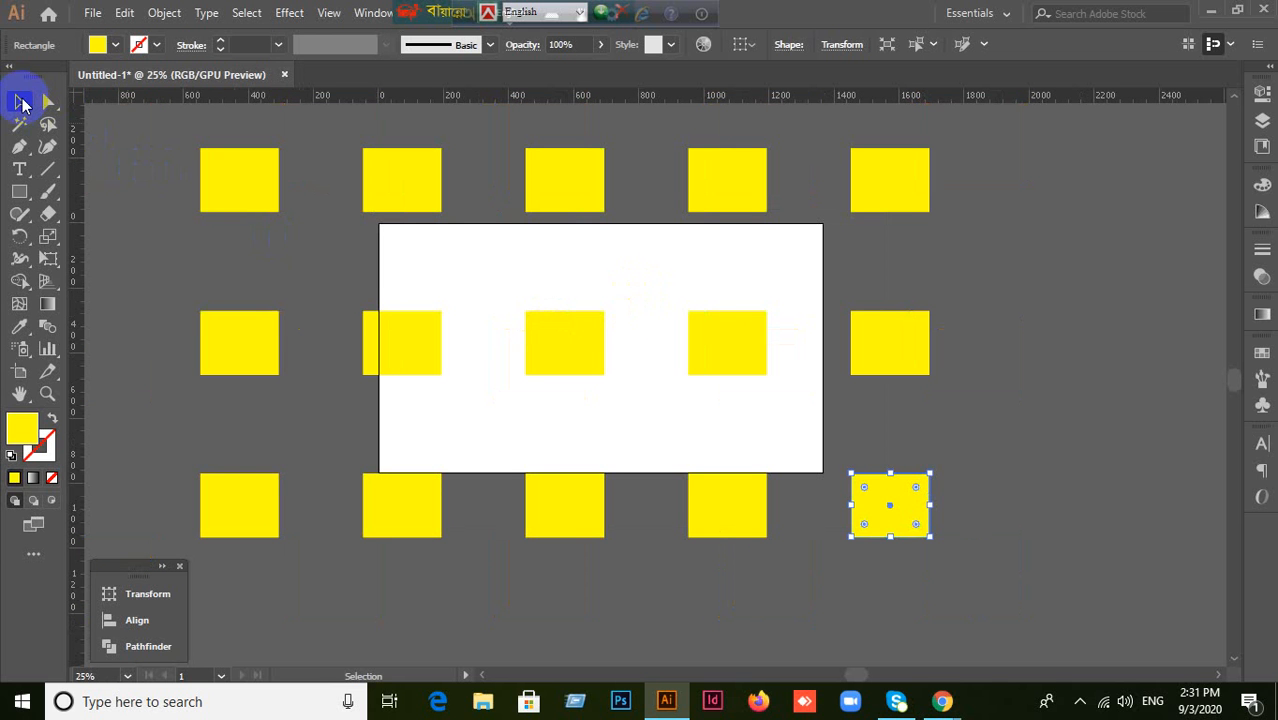
left_click_drag(165, 171, 978, 573)
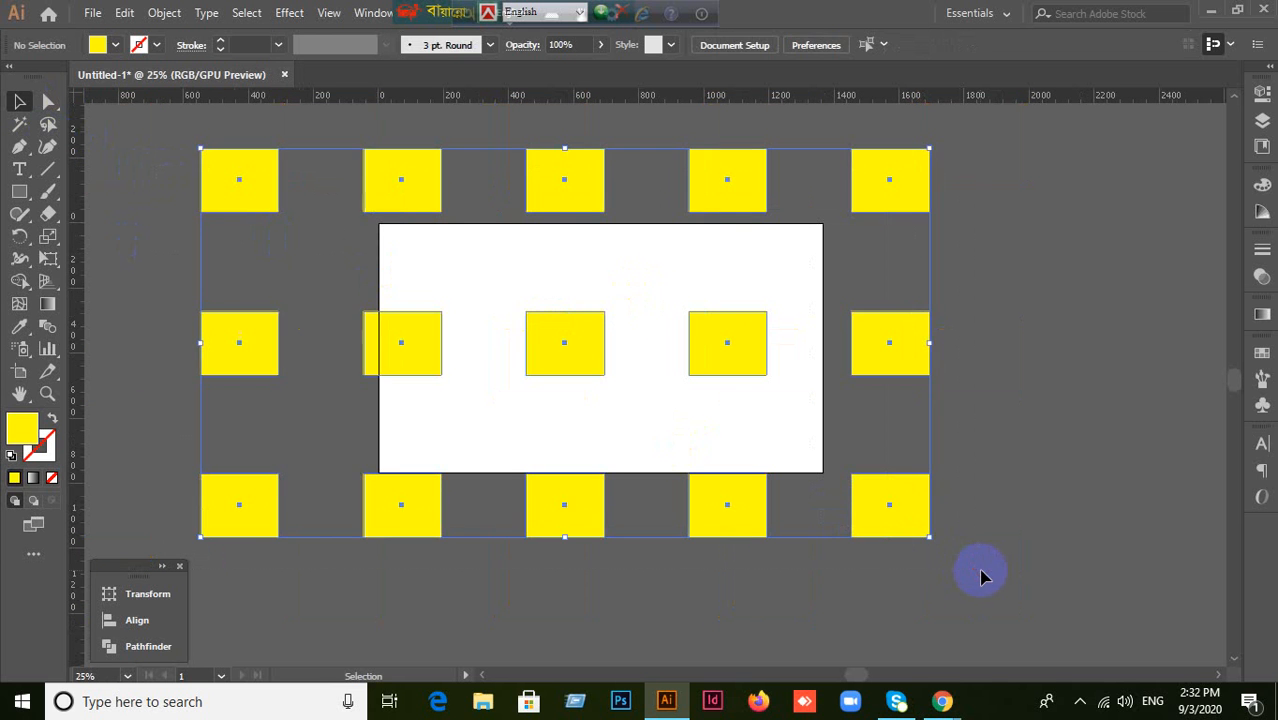
key("Delete")
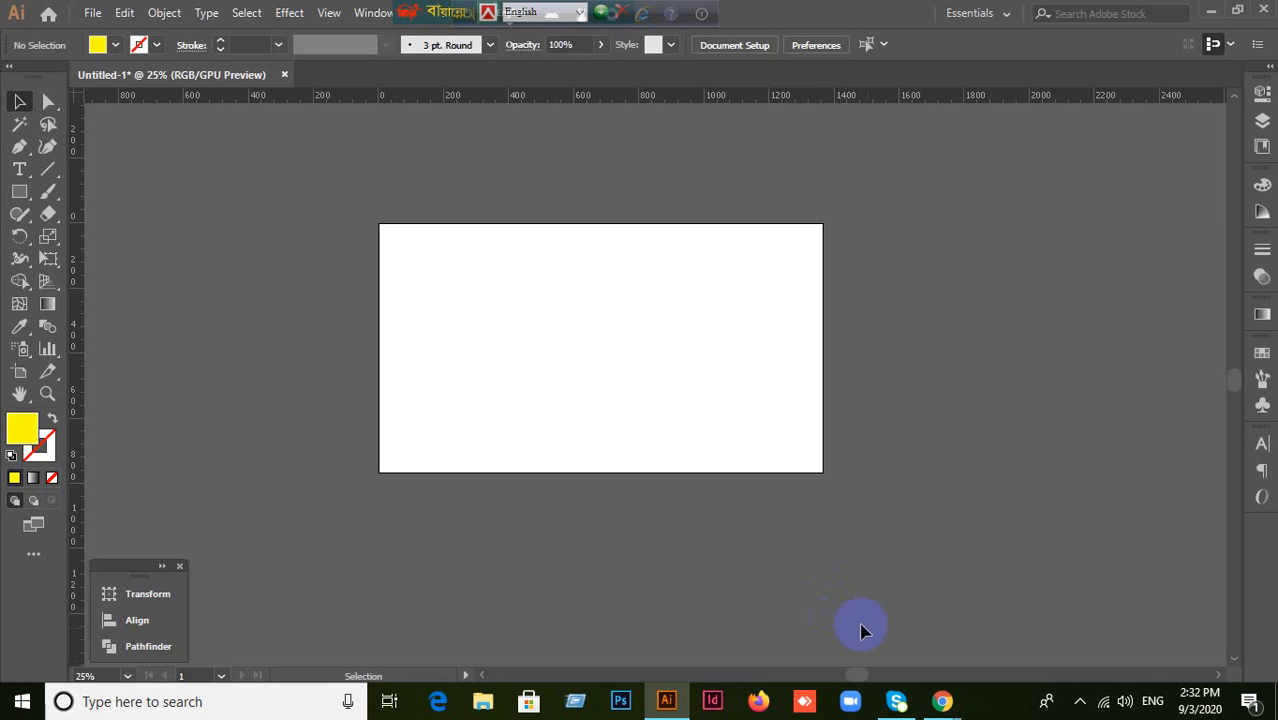
Step: Switch to Chrome and open the Google home page in a new tab
mouse_move(941, 699)
left_click(800, 630)
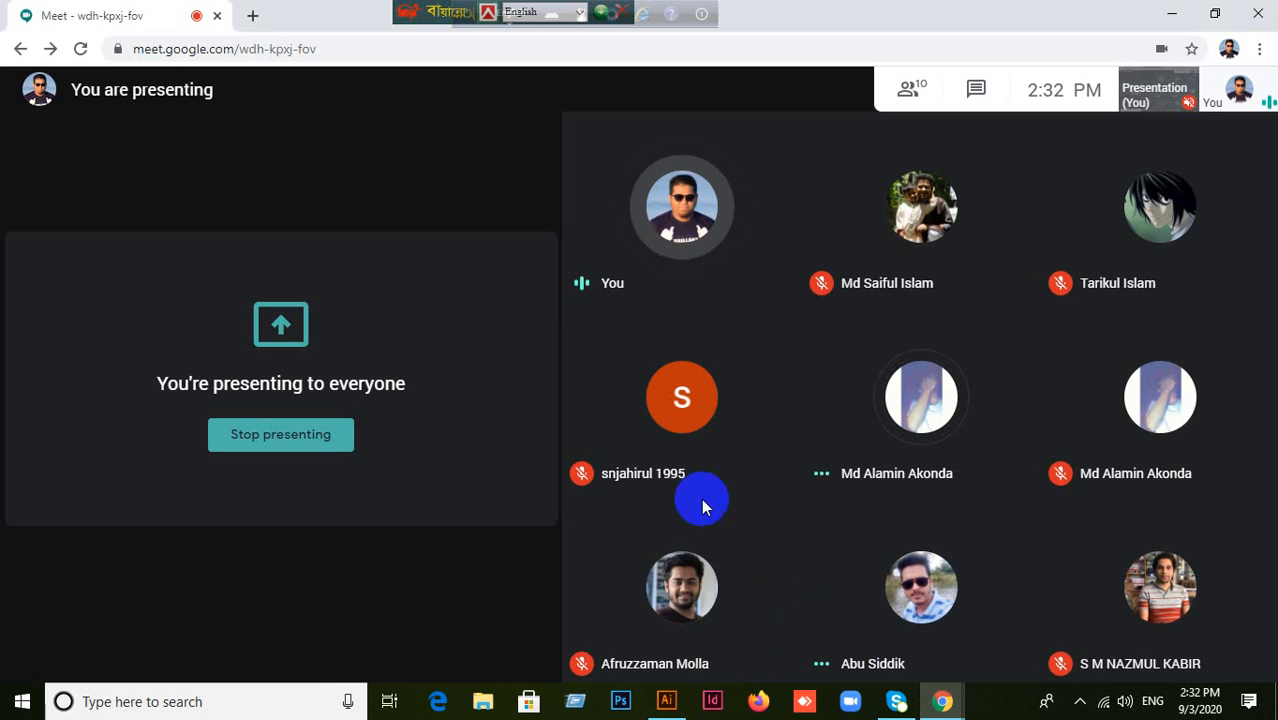
left_click(255, 17)
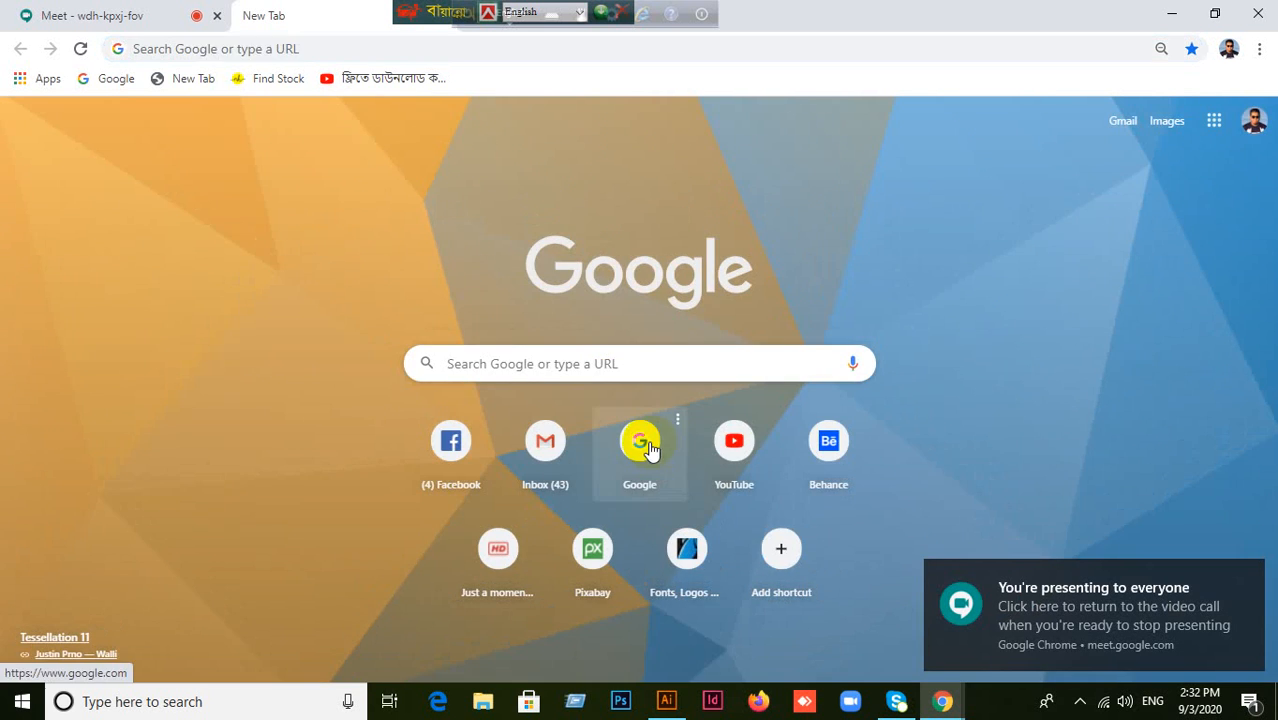
left_click(640, 445)
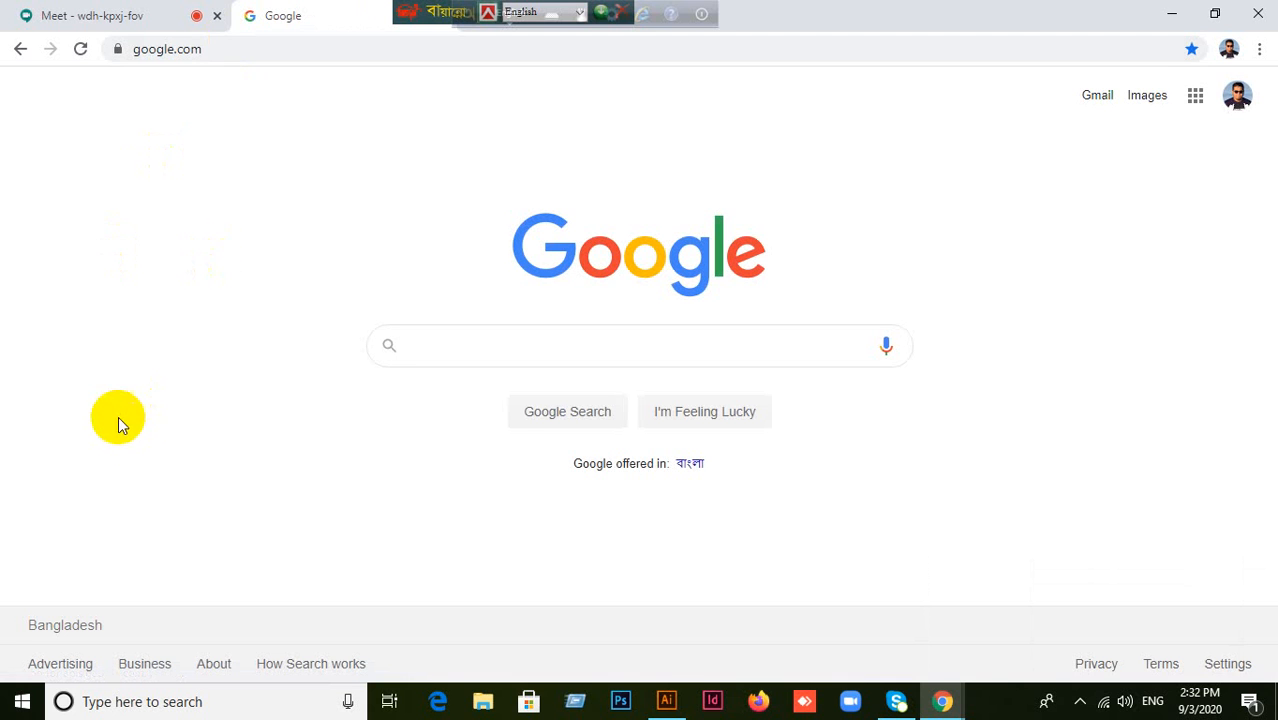
left_click(666, 700)
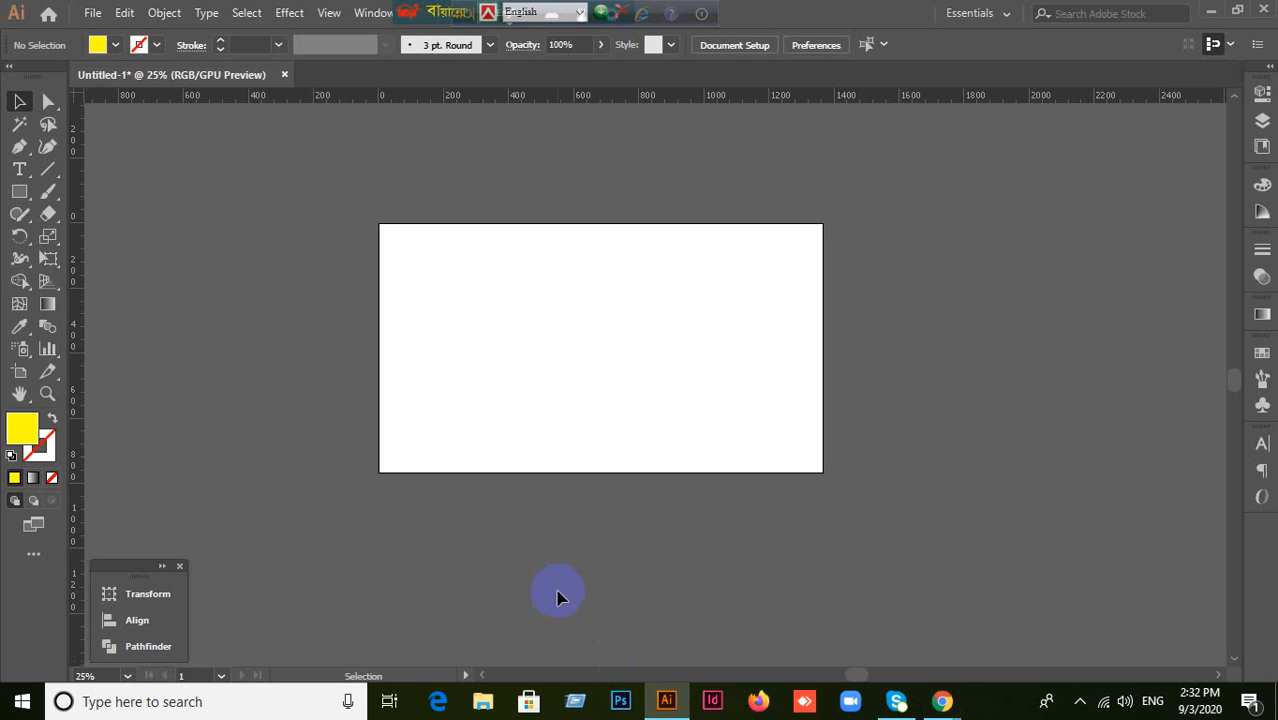
mouse_move(925, 698)
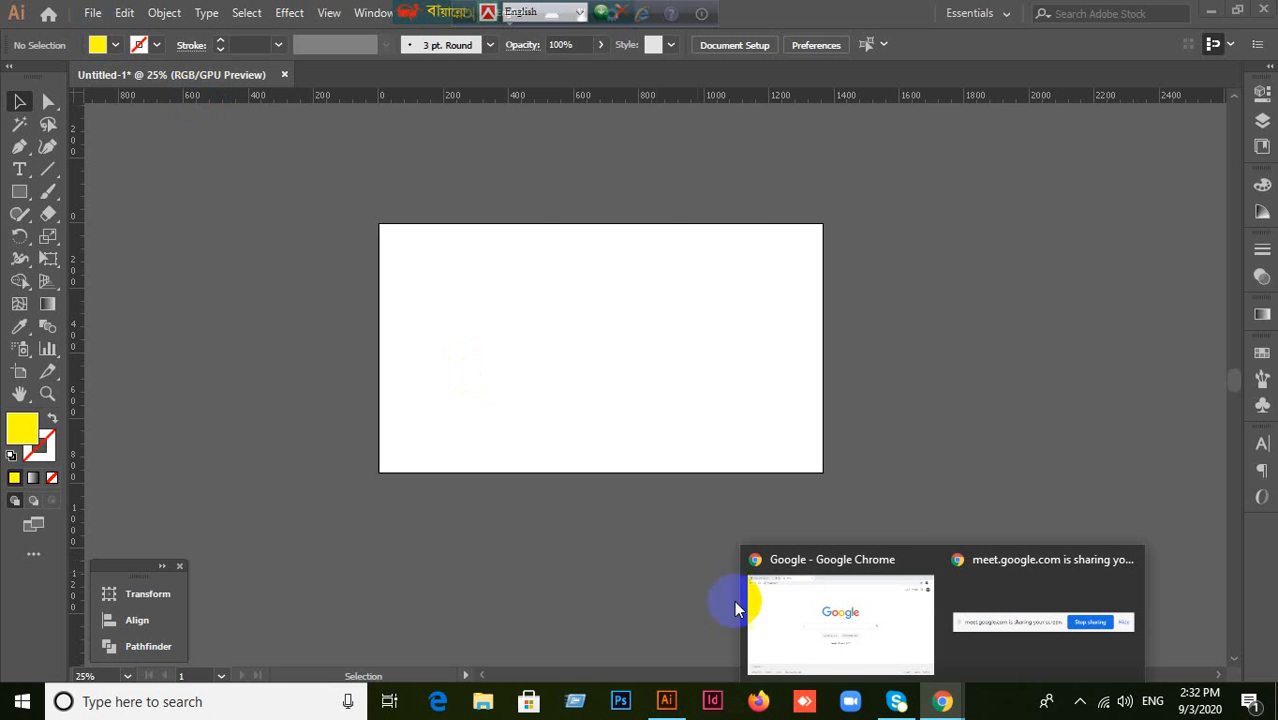
left_click(848, 632)
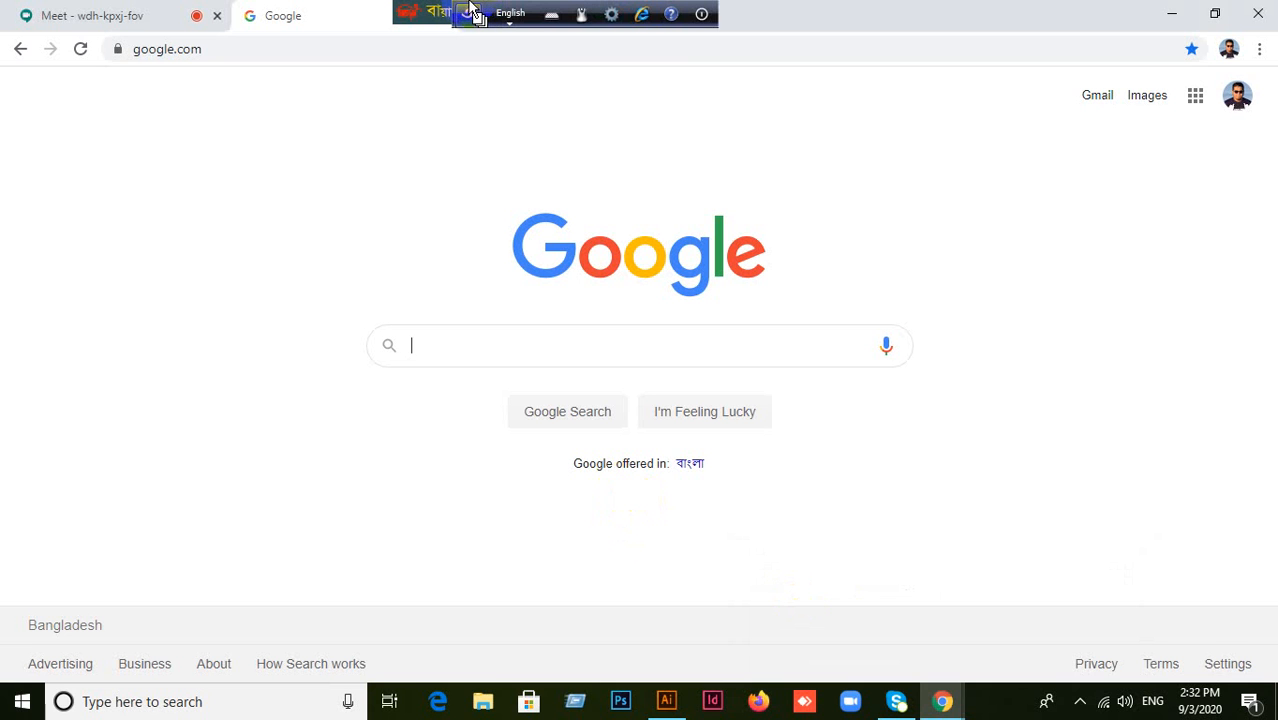
Step: Move the two floating Bangla keyboard bars along the screen's upper edge, clear of the browser's tabs
left_click(472, 12)
left_click_drag(472, 12, 985, 15)
left_click_drag(440, 12, 860, 12)
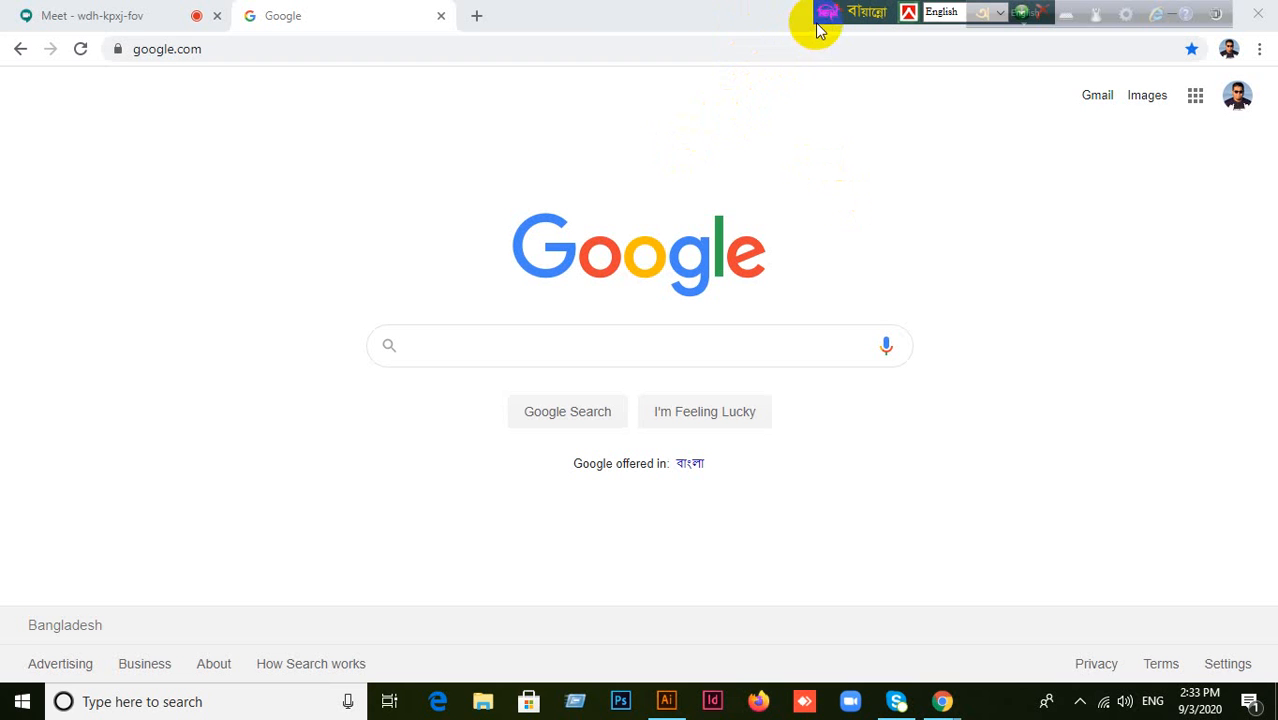
left_click_drag(822, 23, 705, 24)
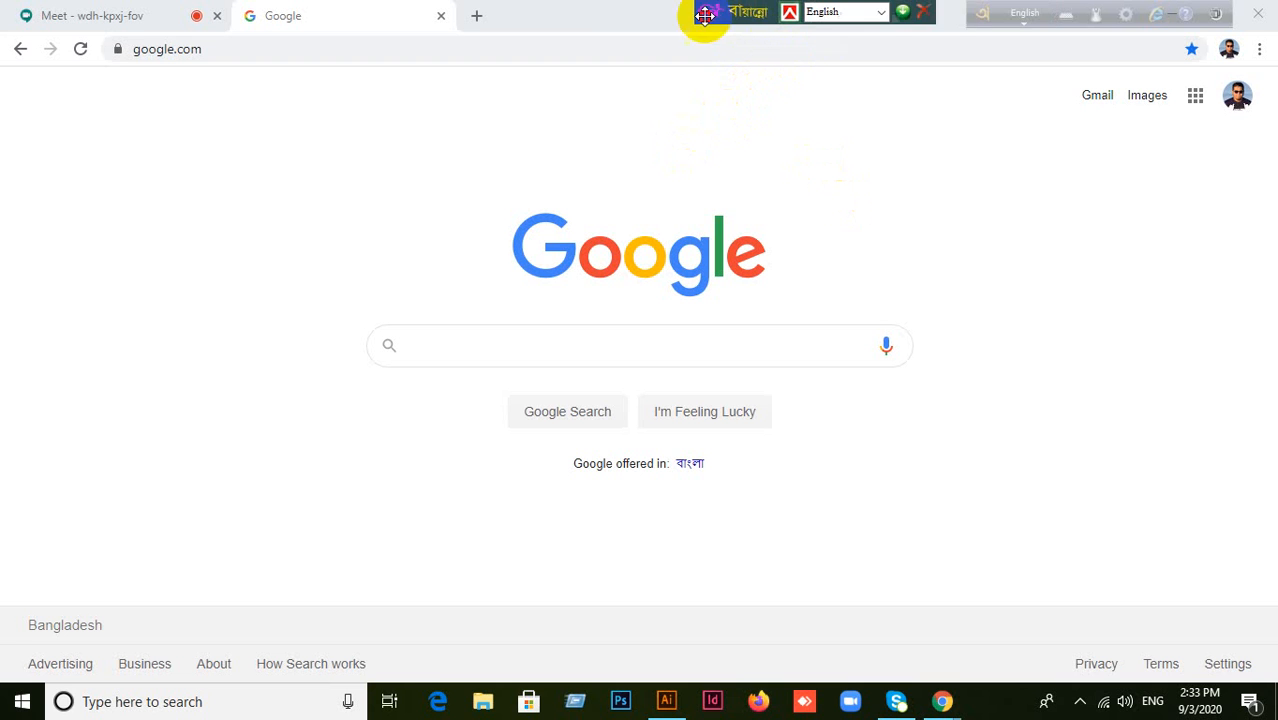
left_click(980, 17)
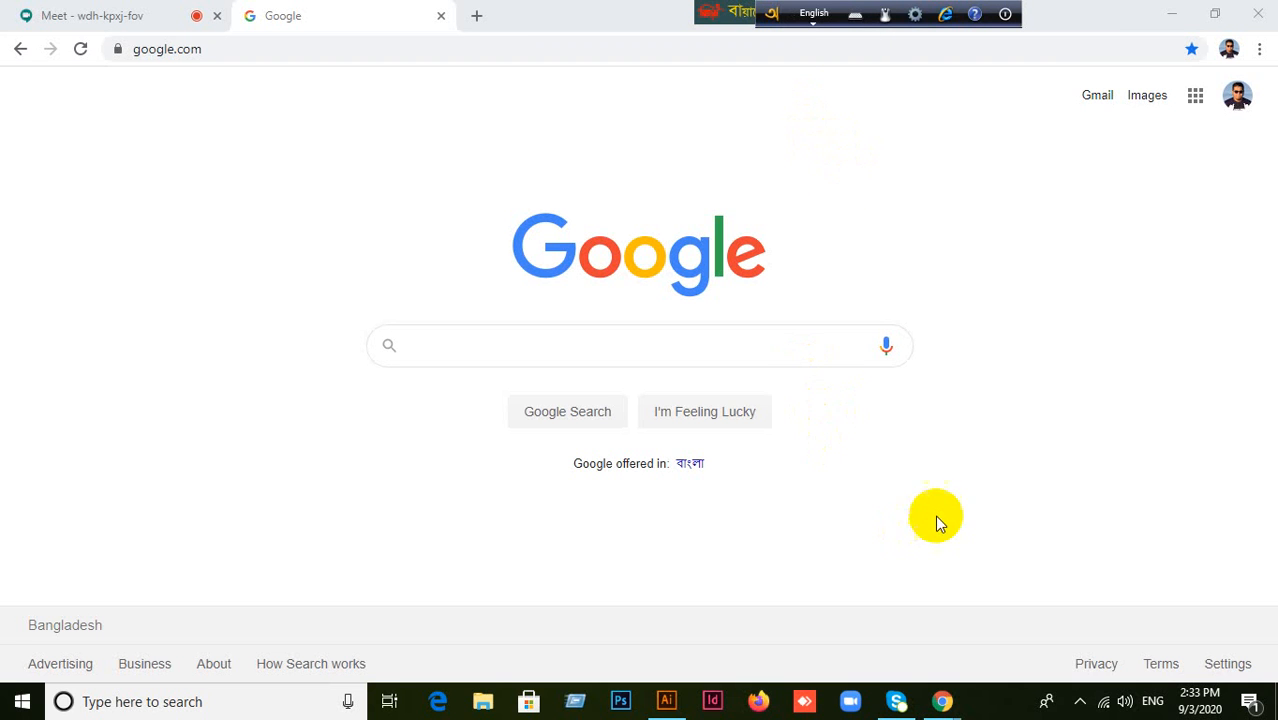
Step: Return to the Google Meet call in the browser
mouse_move(941, 700)
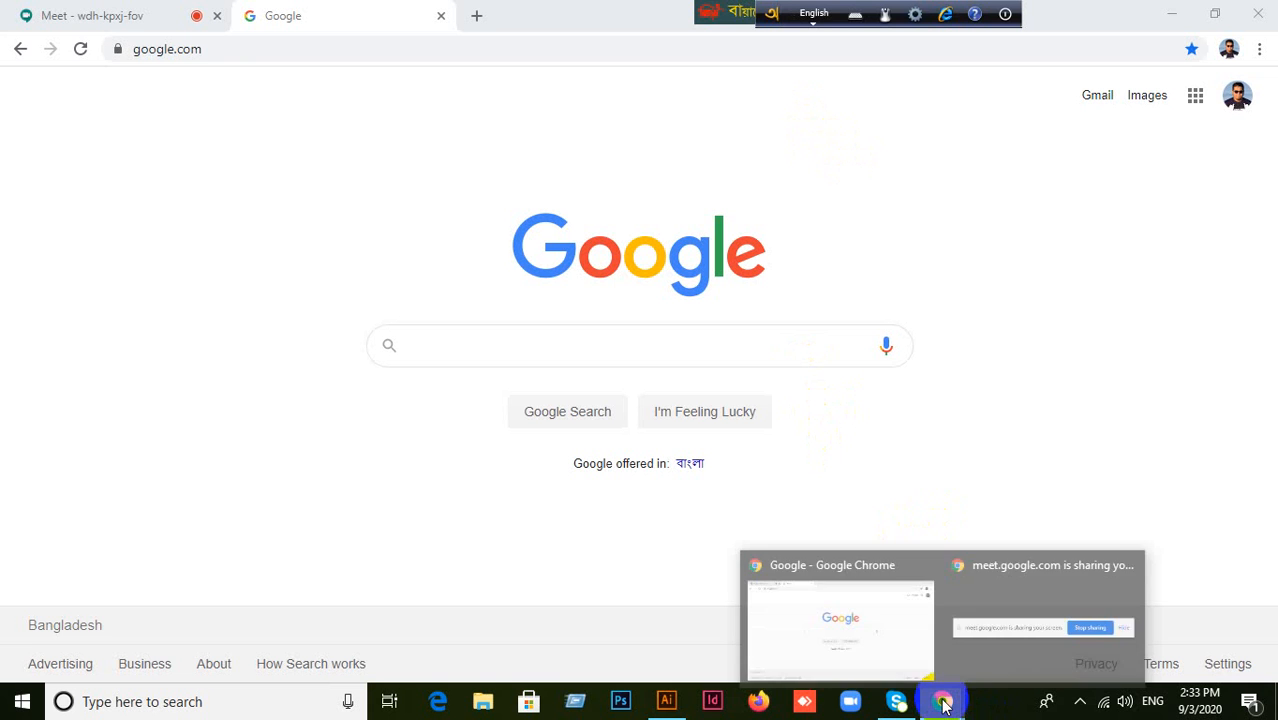
left_click(783, 605)
left_click(88, 18)
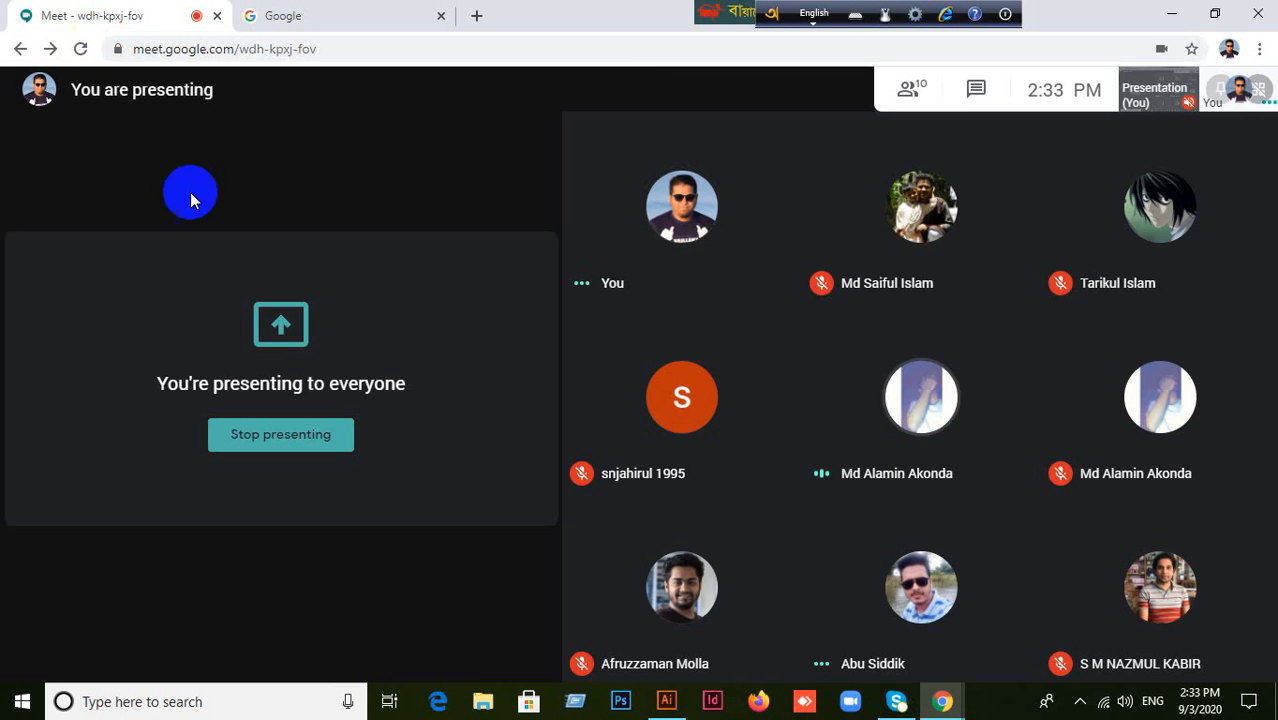
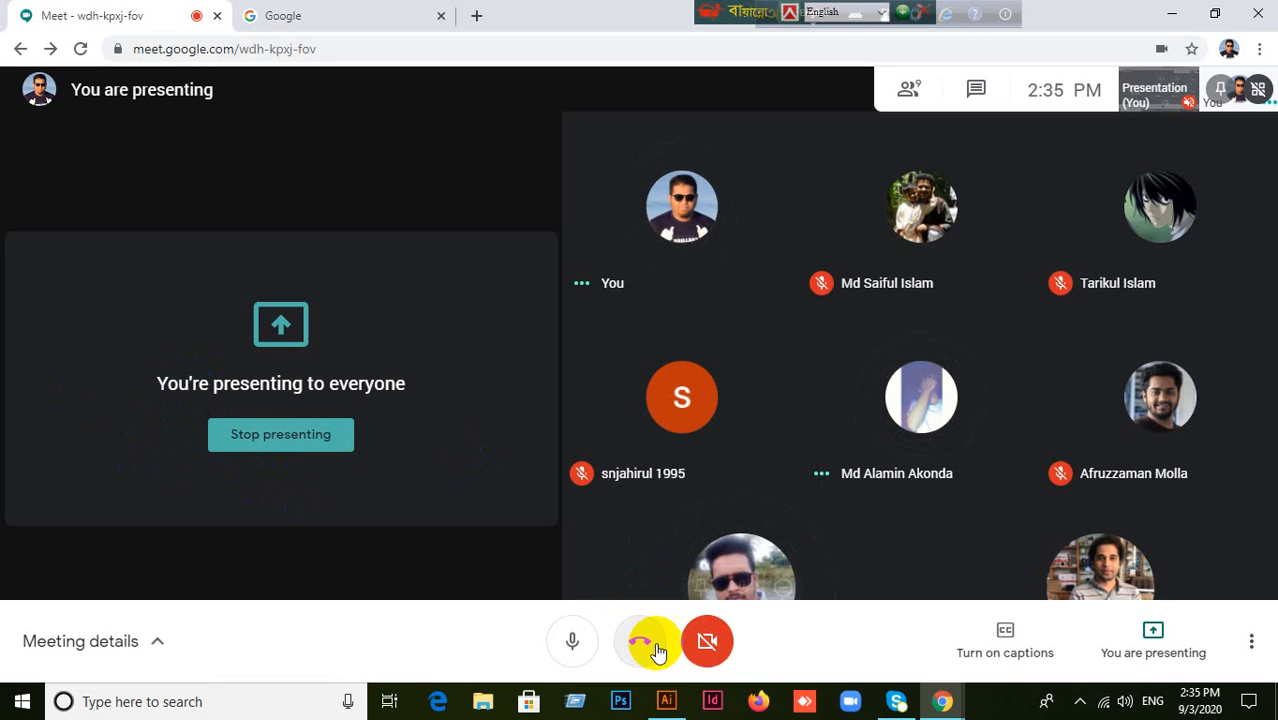
left_click(668, 701)
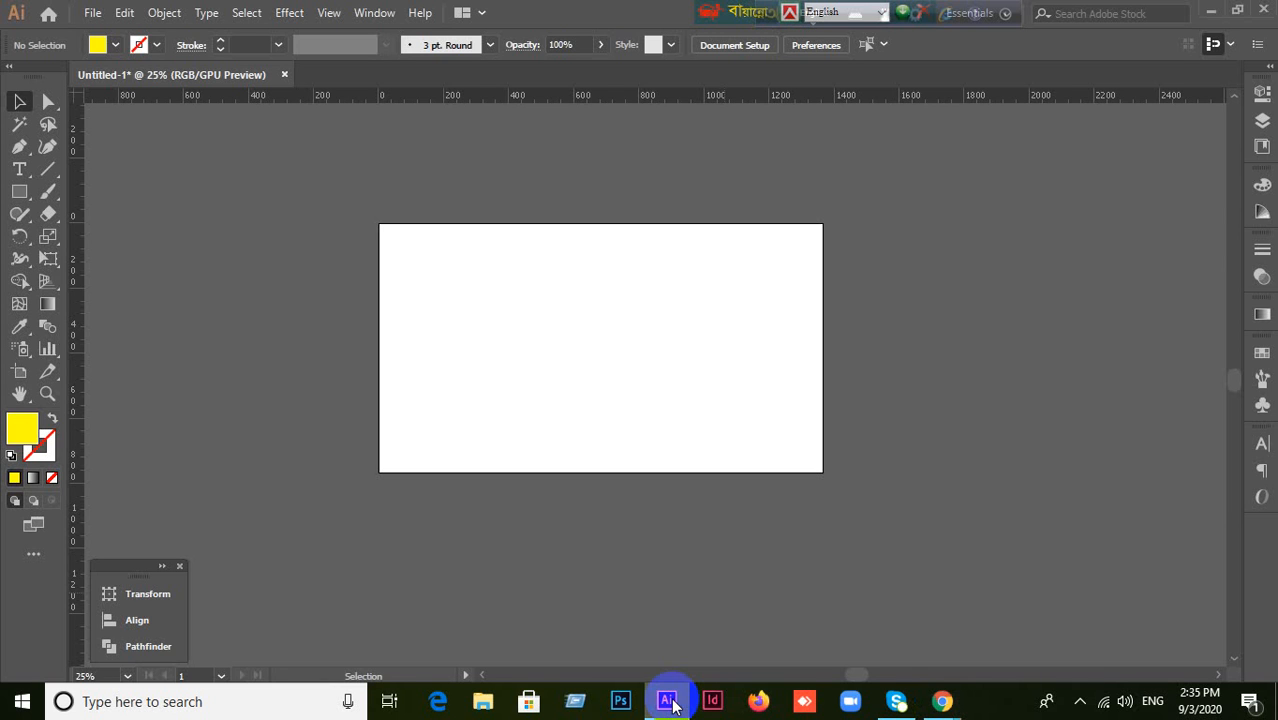
left_click(668, 702)
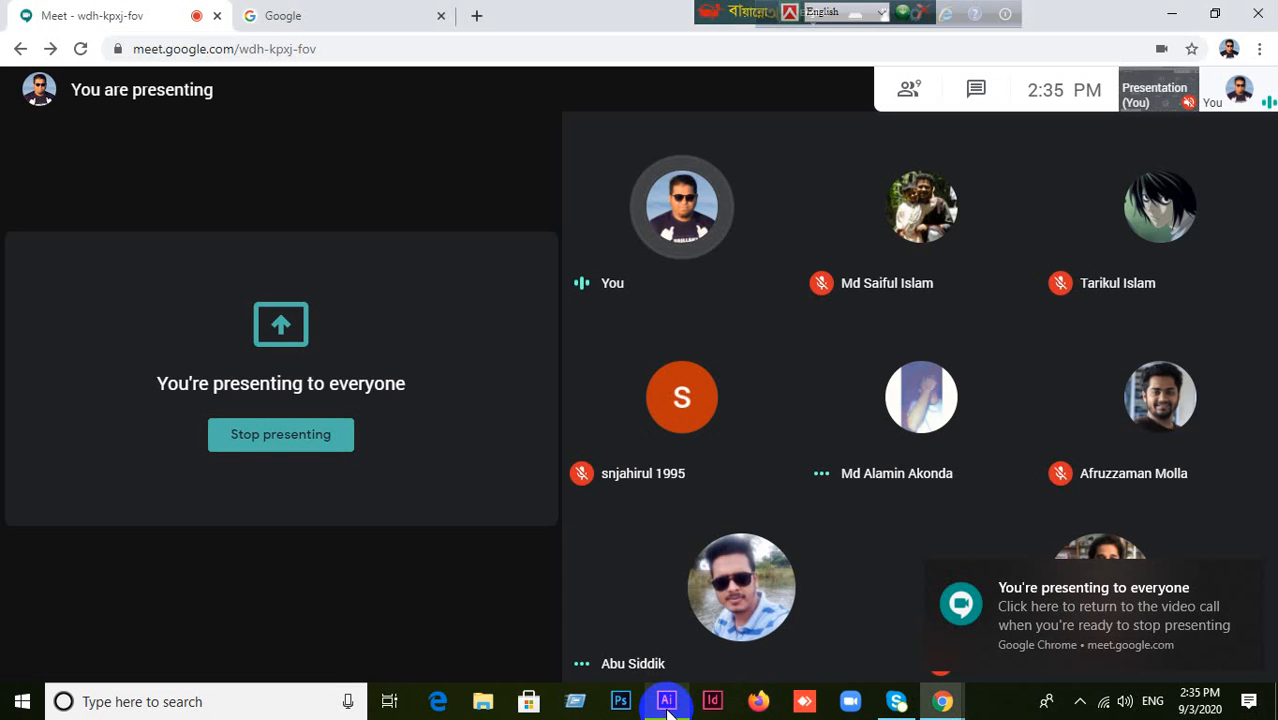
left_click(668, 702)
left_click(668, 702)
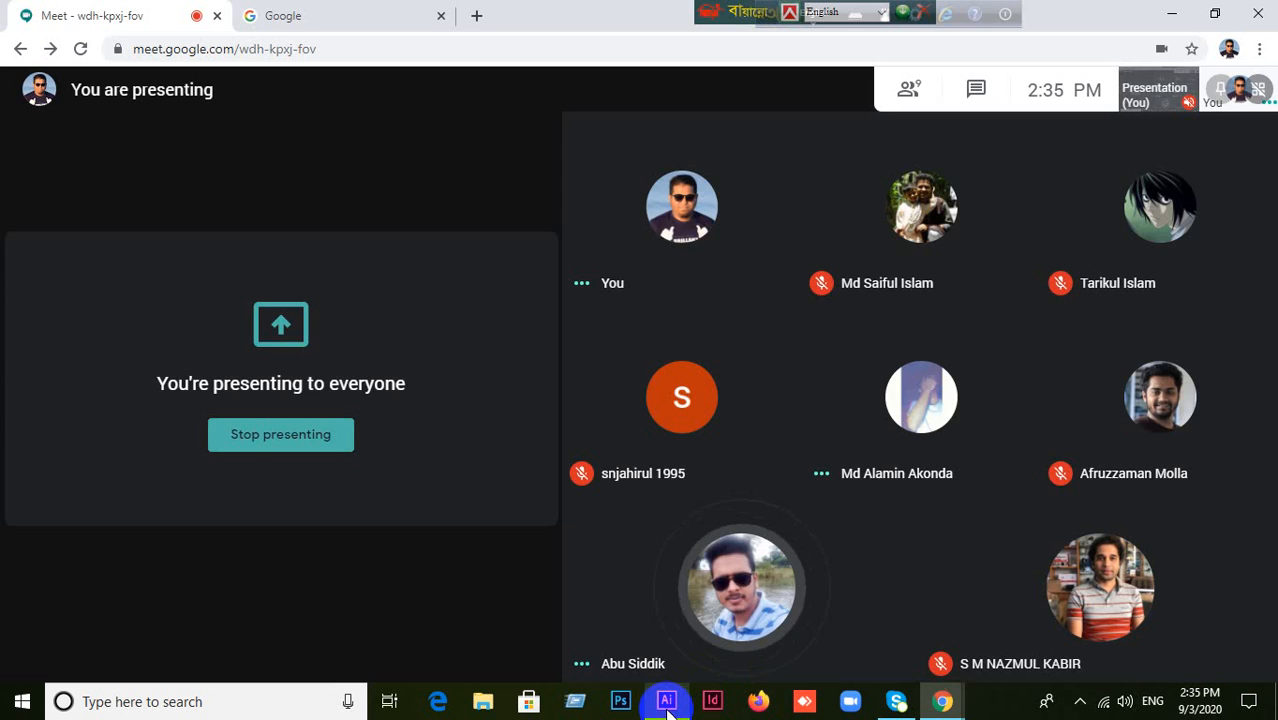
left_click(668, 704)
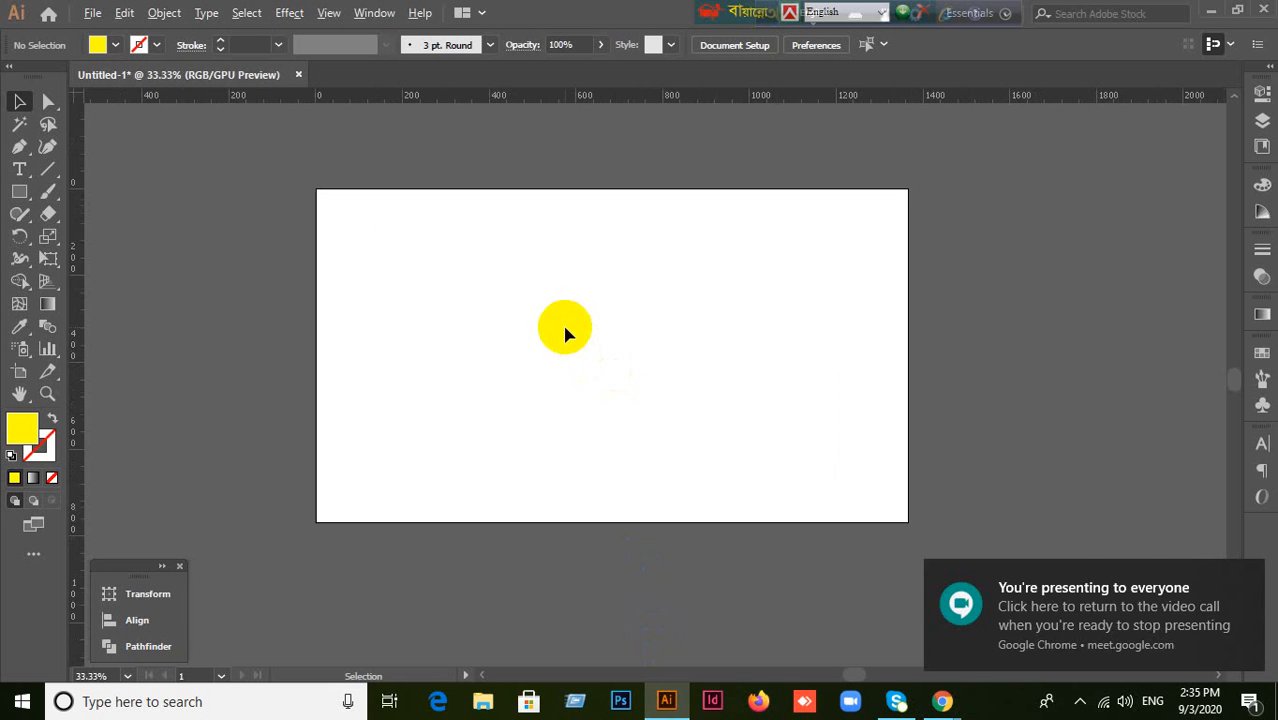
scroll(565, 330, "up", 1)
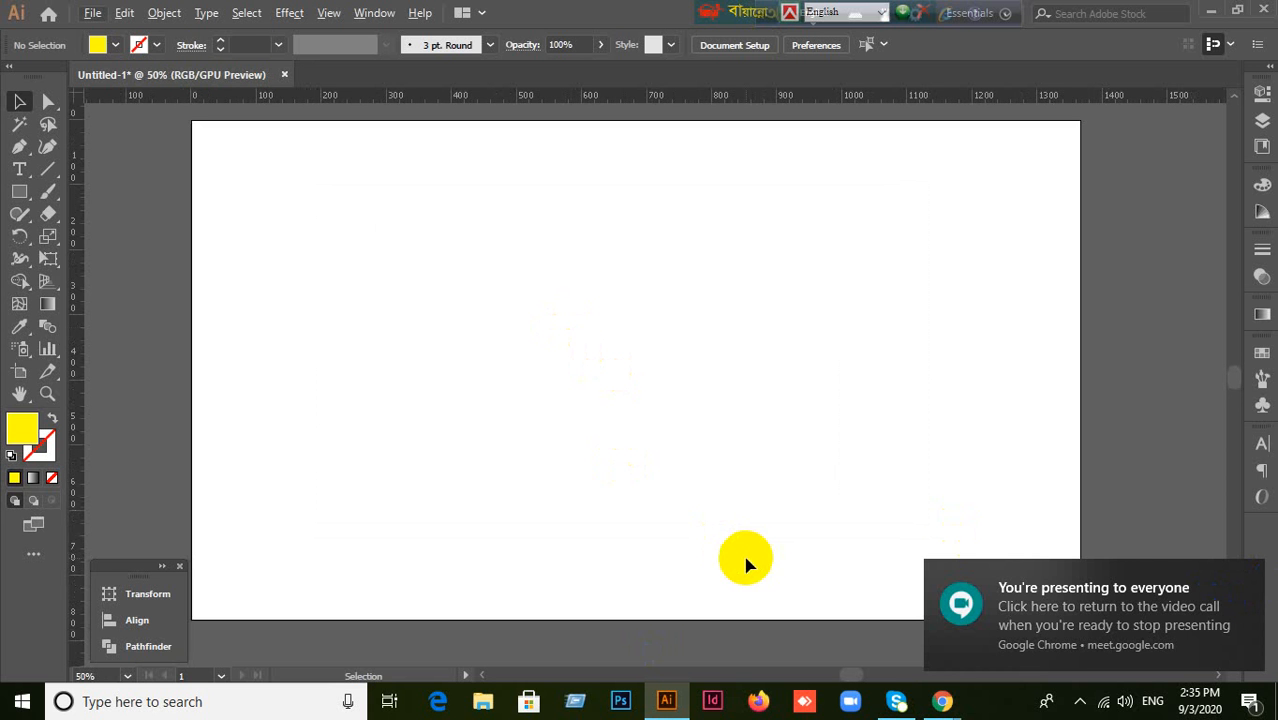
mouse_move(940, 700)
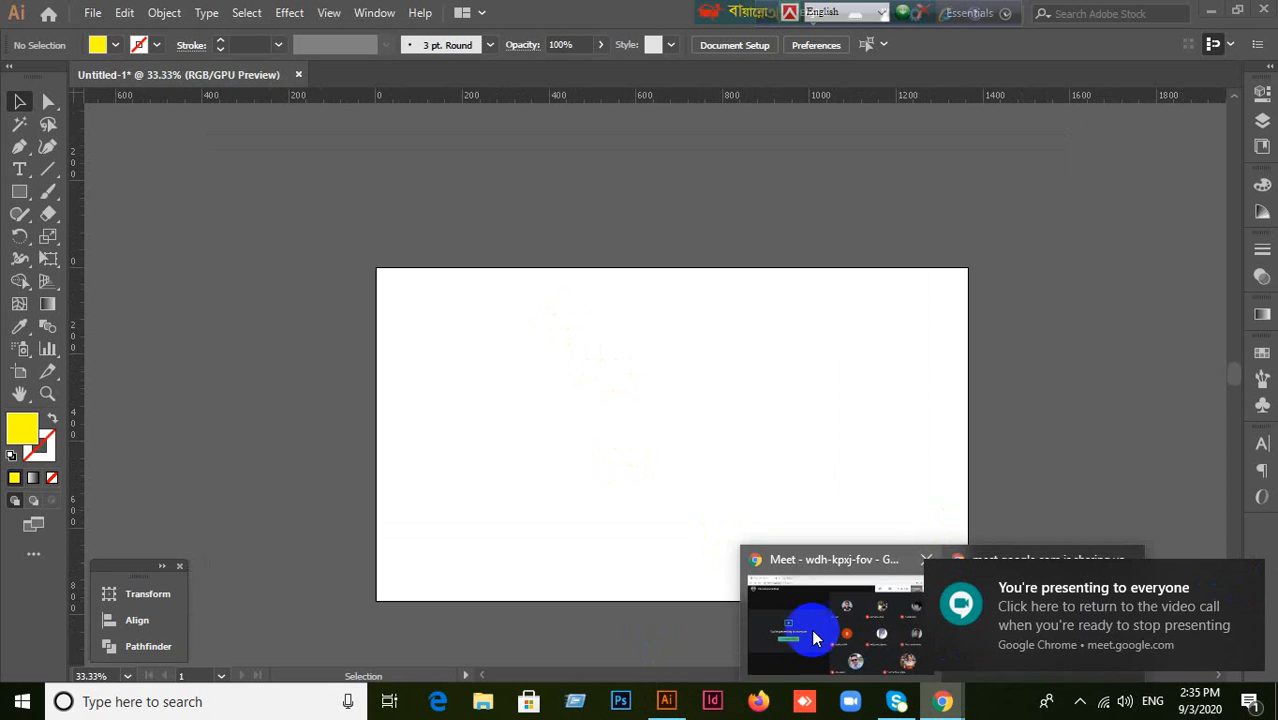
left_click(805, 626)
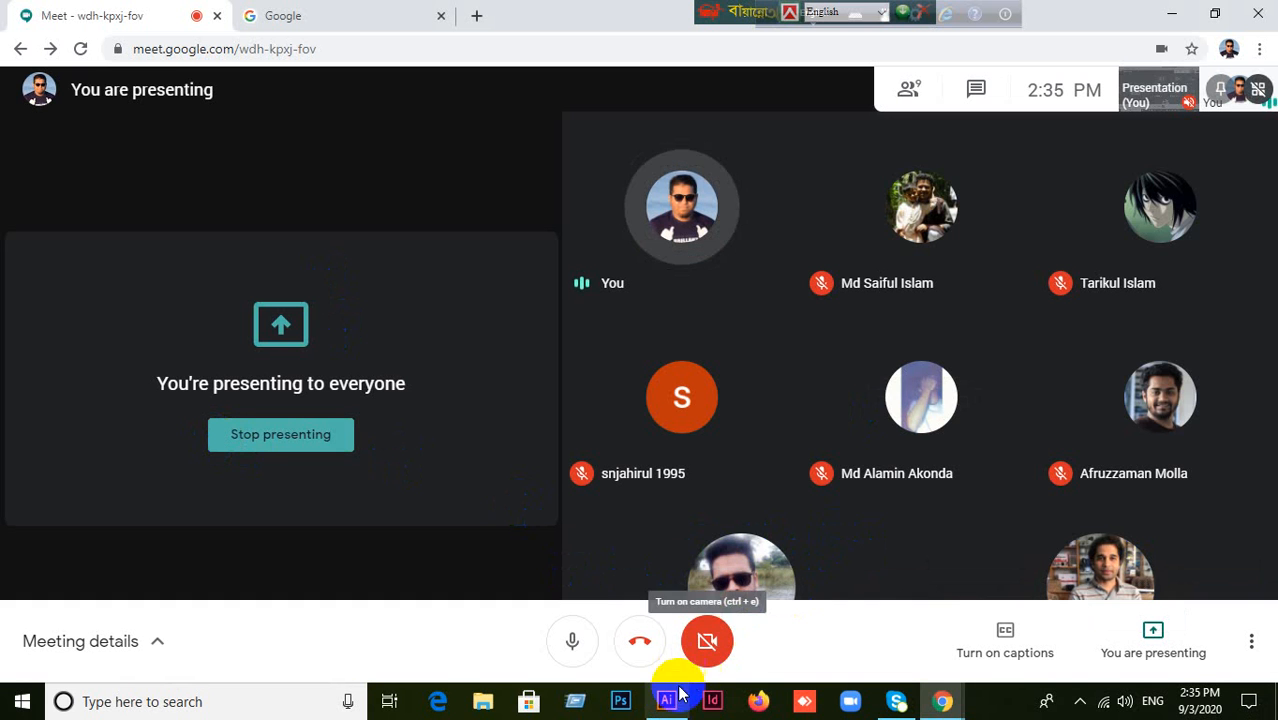
Step: Switch from the Meet call to Illustrator and bring the blank artboard into closer view
mouse_move(664, 706)
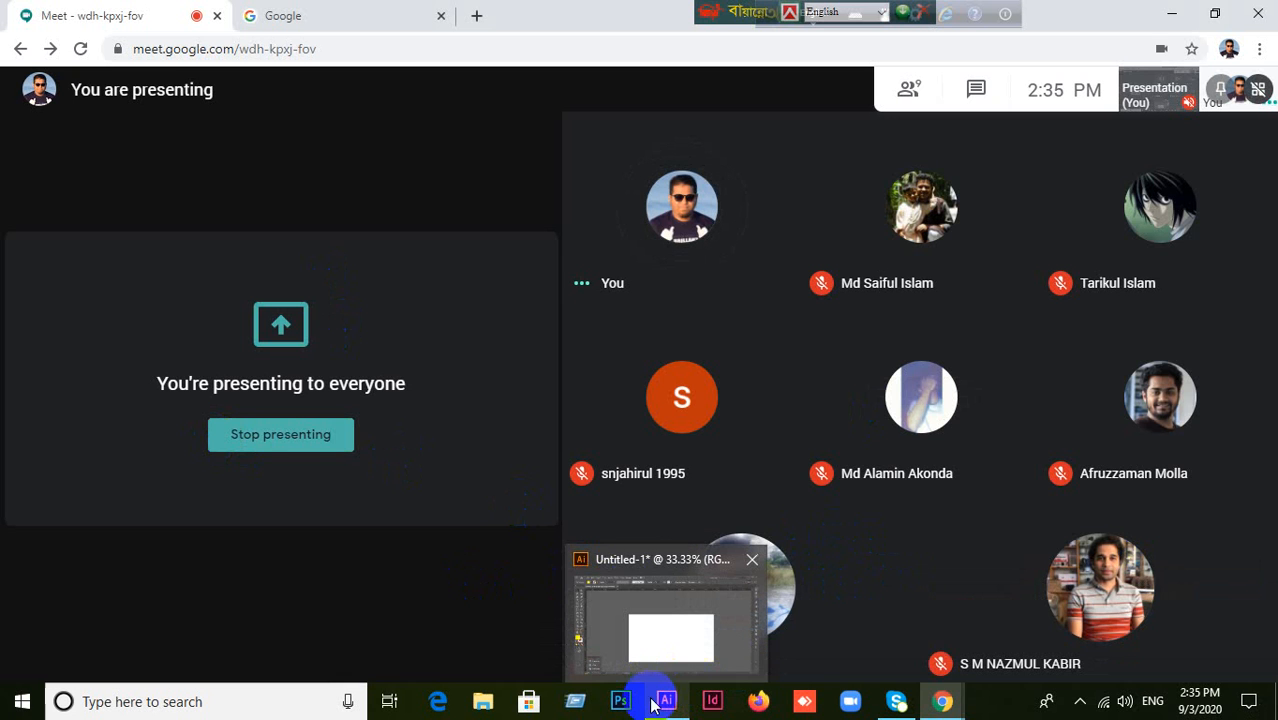
left_click(664, 703)
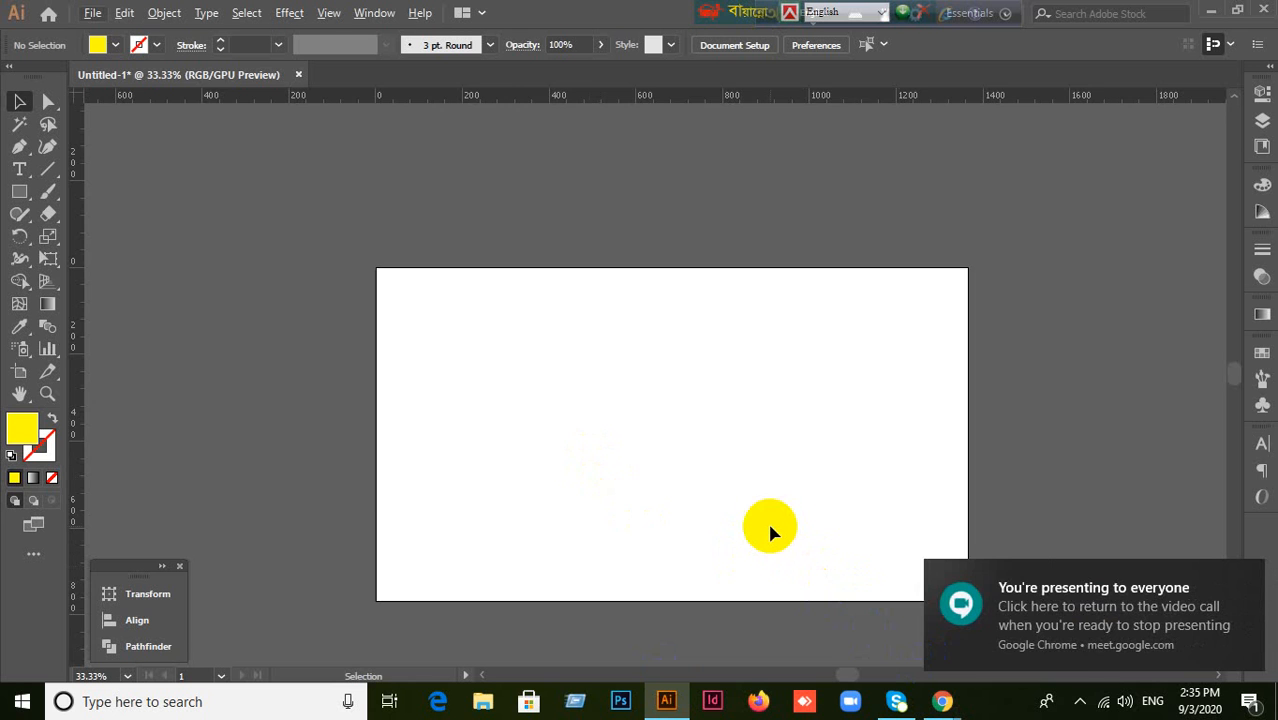
scroll(767, 518, "up", 1)
scroll(767, 518, "down", 1)
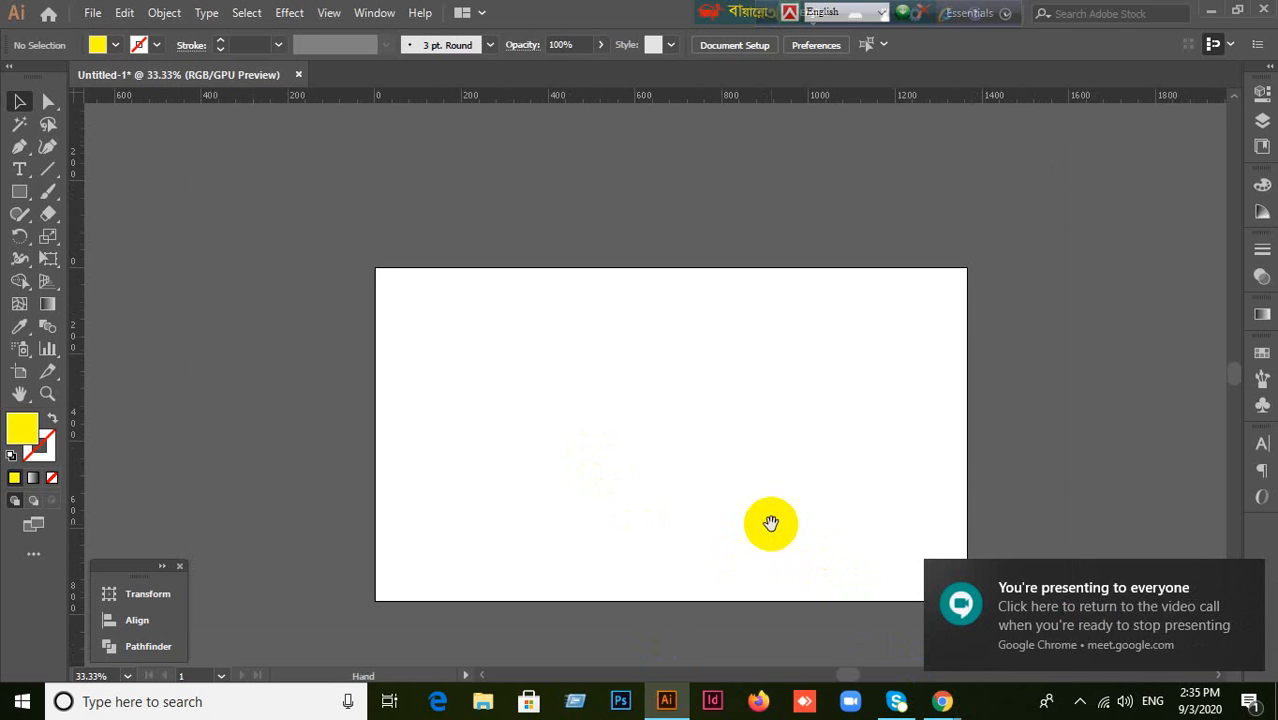
scroll(766, 476, "down", 1)
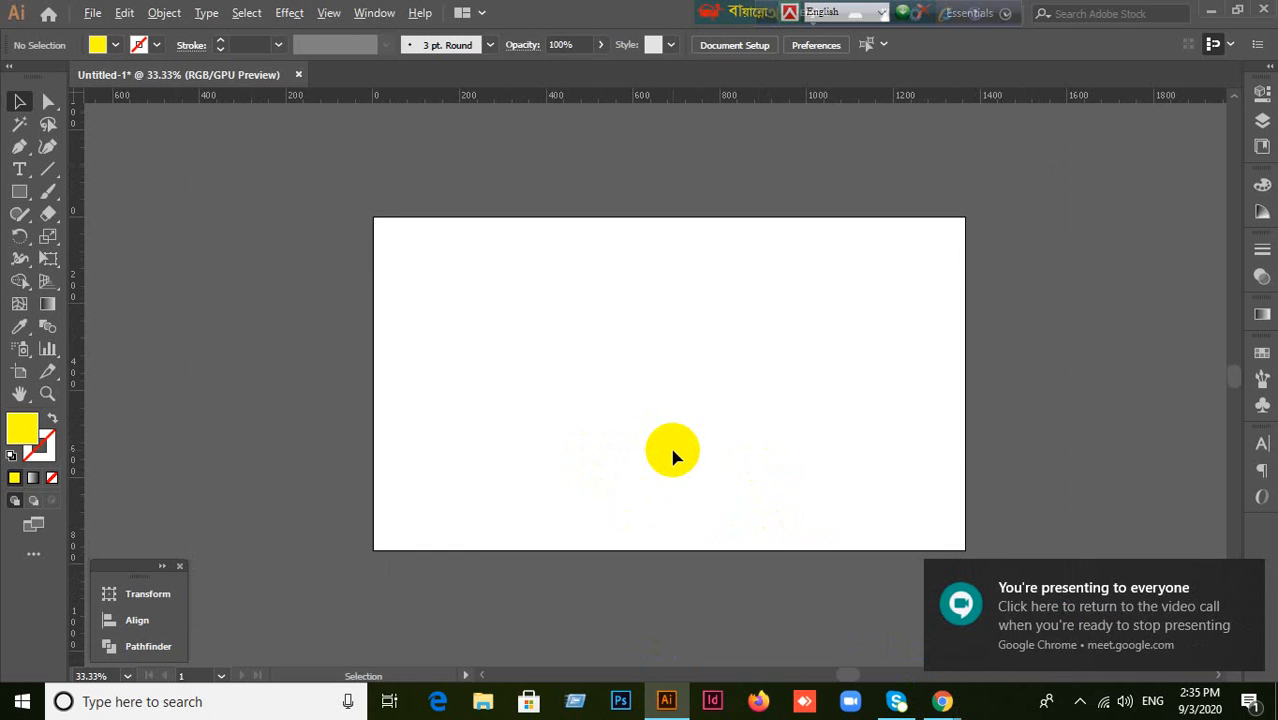
scroll(672, 455, "up", 1)
scroll(672, 455, "up", 1)
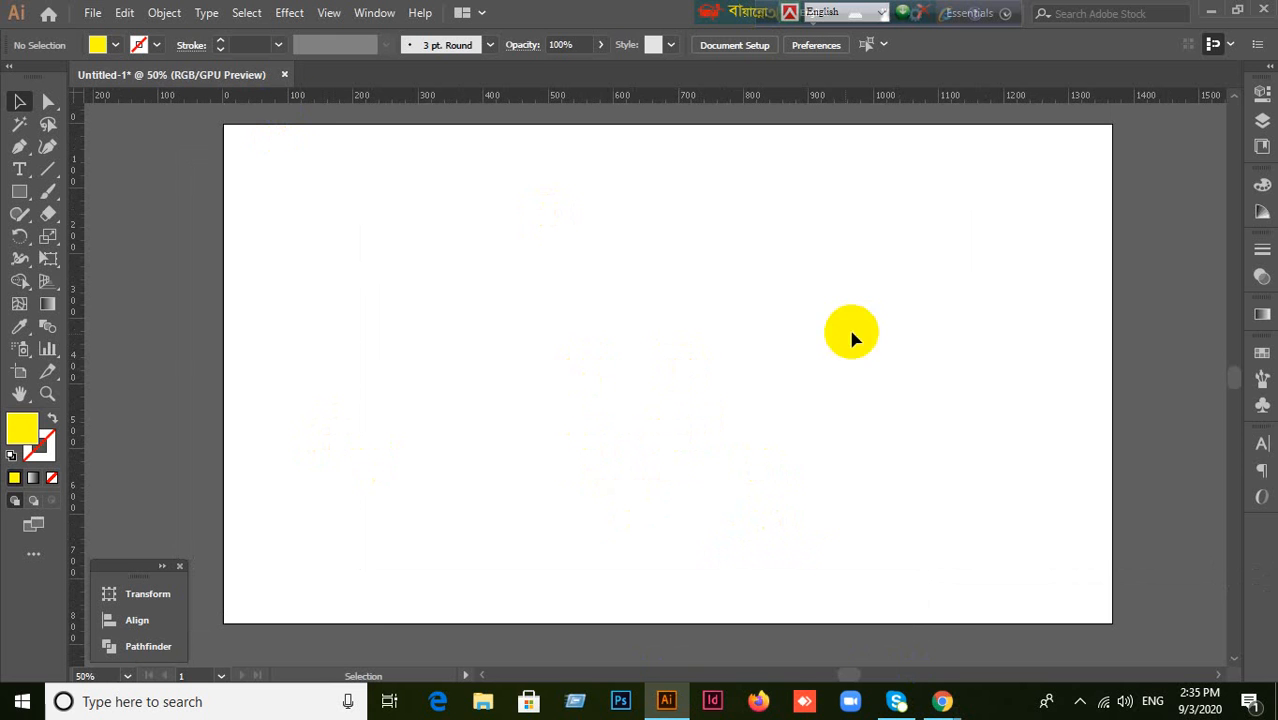
Step: Pick the Polygon tool from the shape tools and return to the Selection tool
left_click(18, 193)
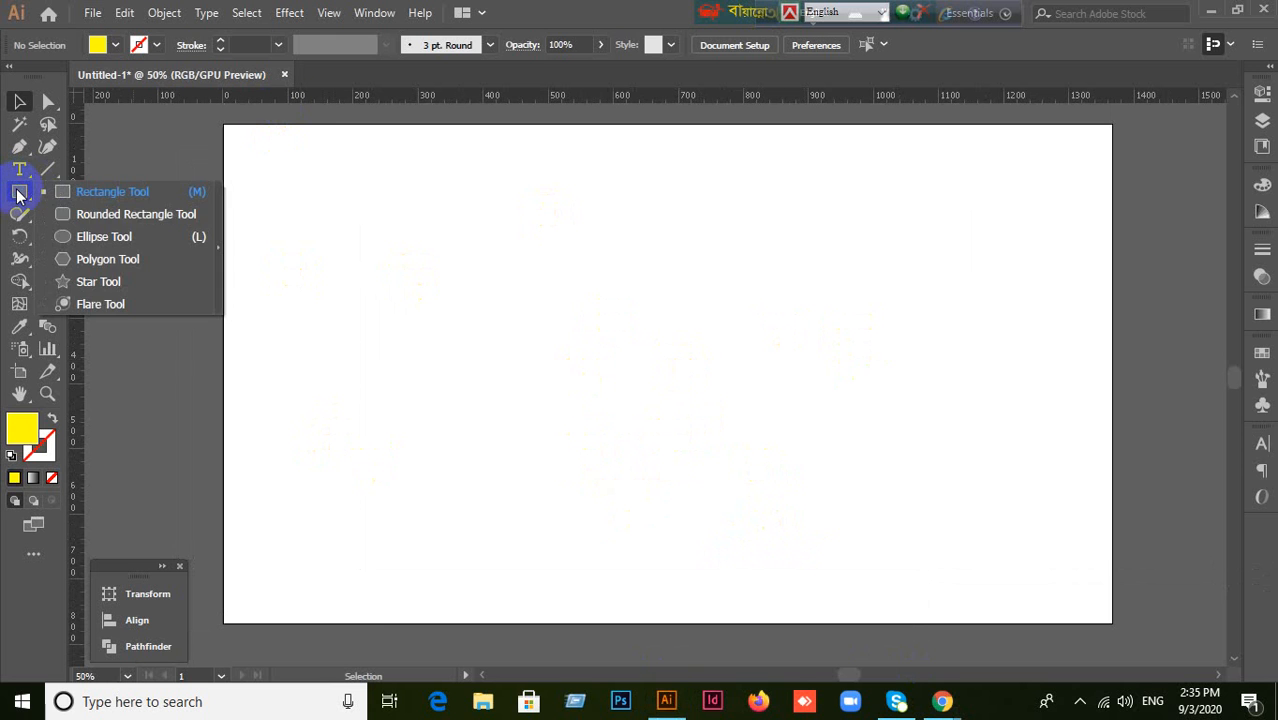
left_click(66, 258)
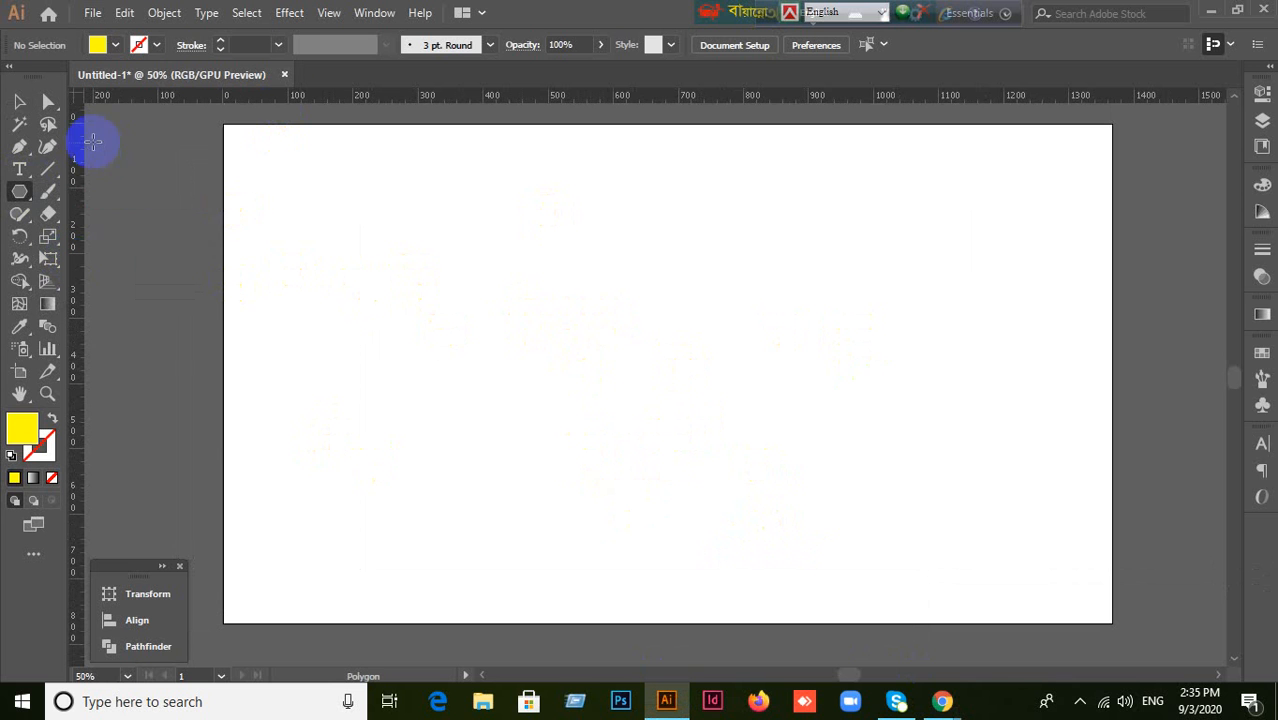
left_click(22, 104)
left_click_drag(20, 193, 92, 259)
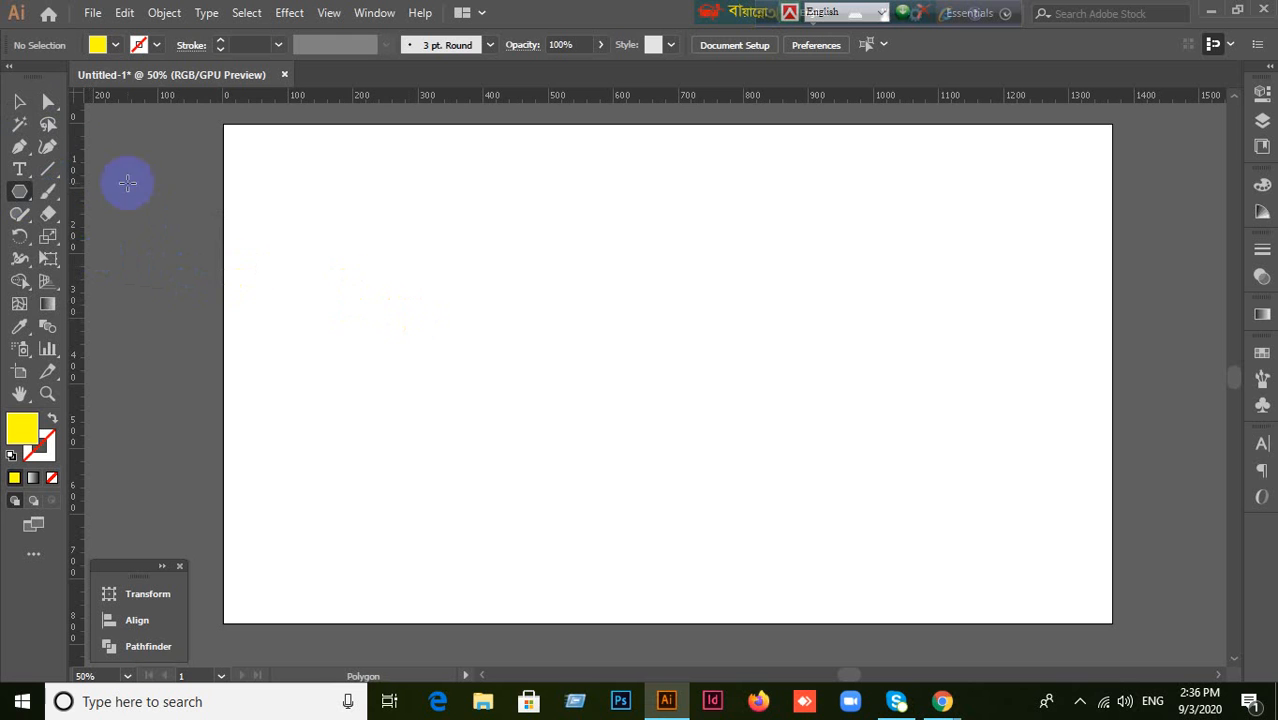
left_click(15, 104)
left_click_drag(24, 190, 87, 262)
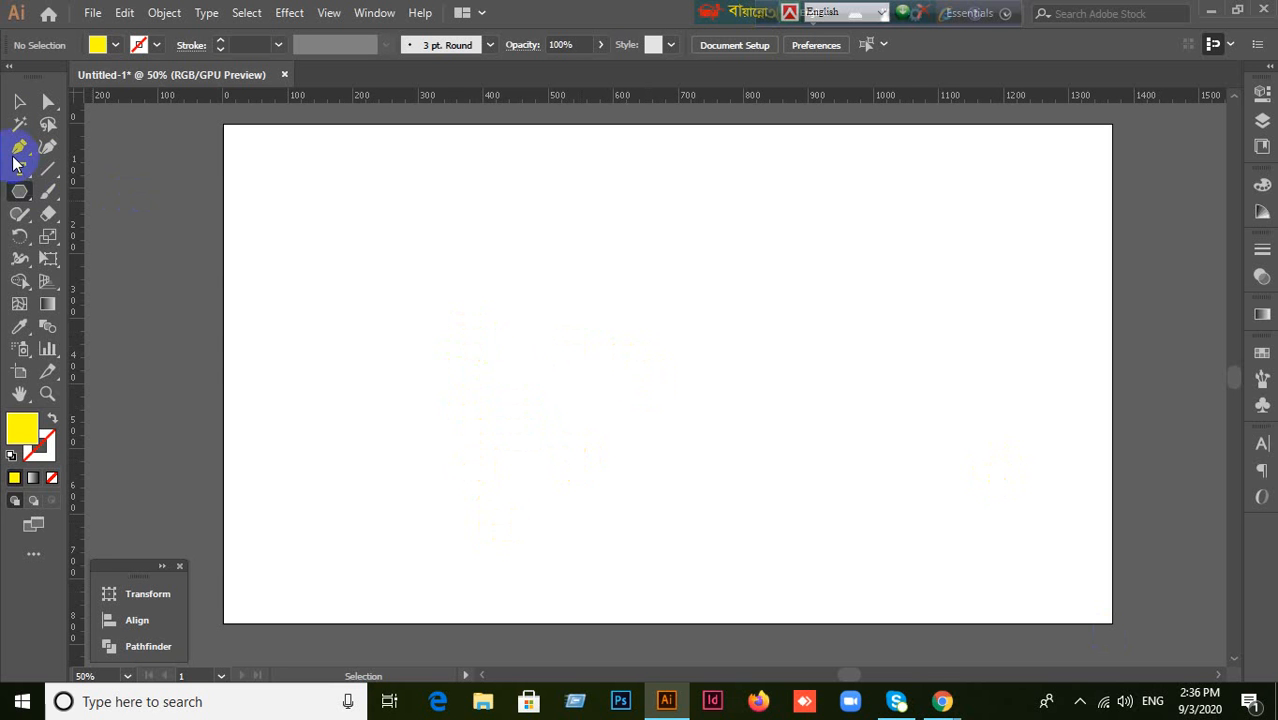
left_click(19, 101)
Step: Switch to the Google page in Chrome and search for images of "robi logo"
left_click(942, 701)
left_click(851, 644)
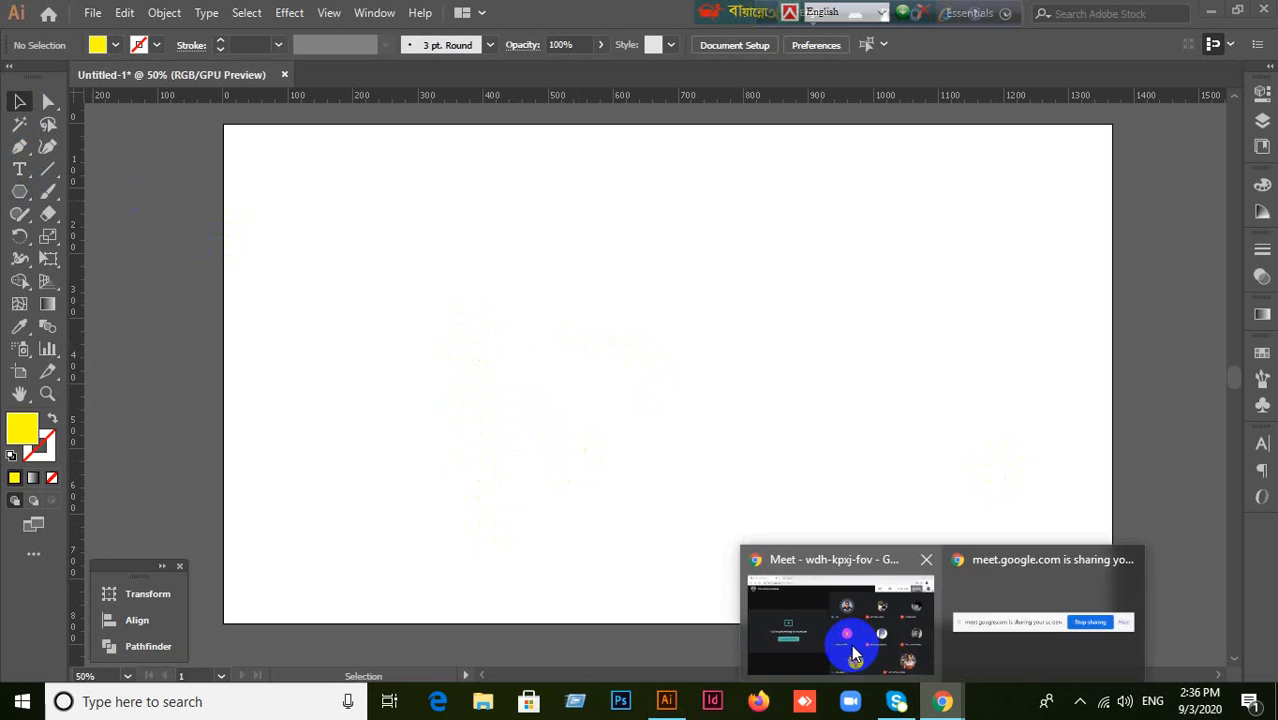
left_click(354, 27)
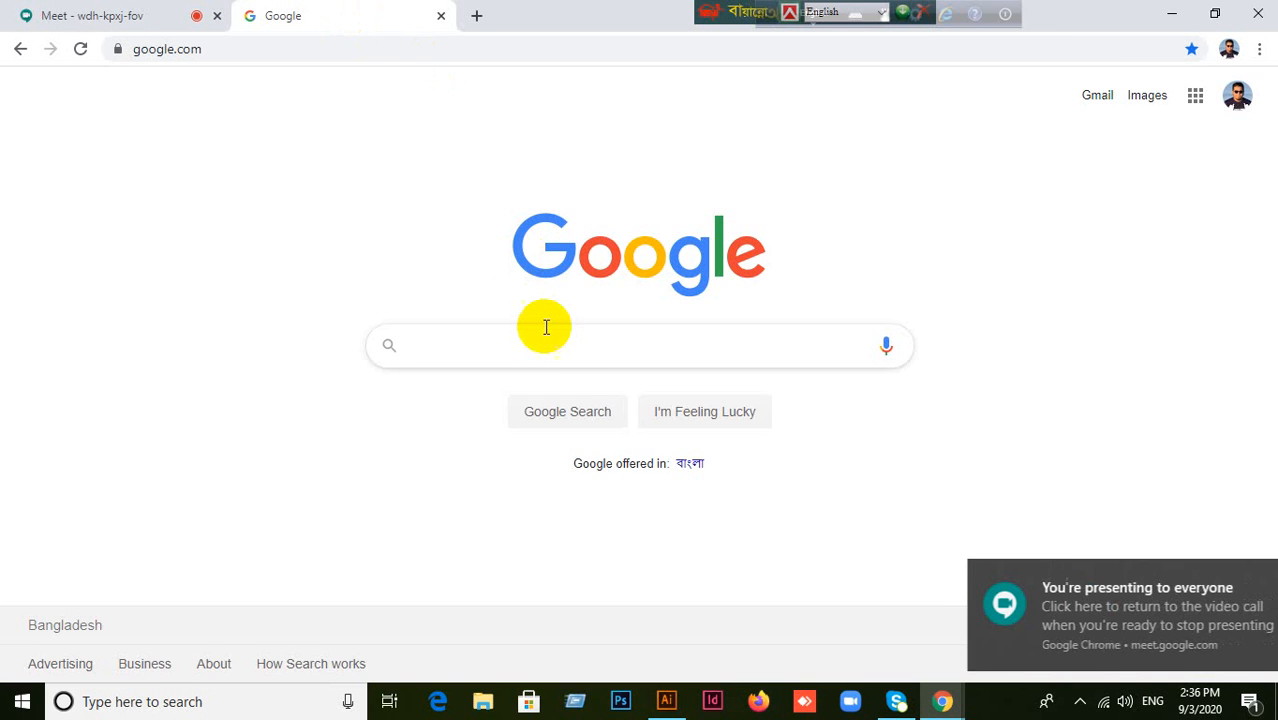
type("Robi")
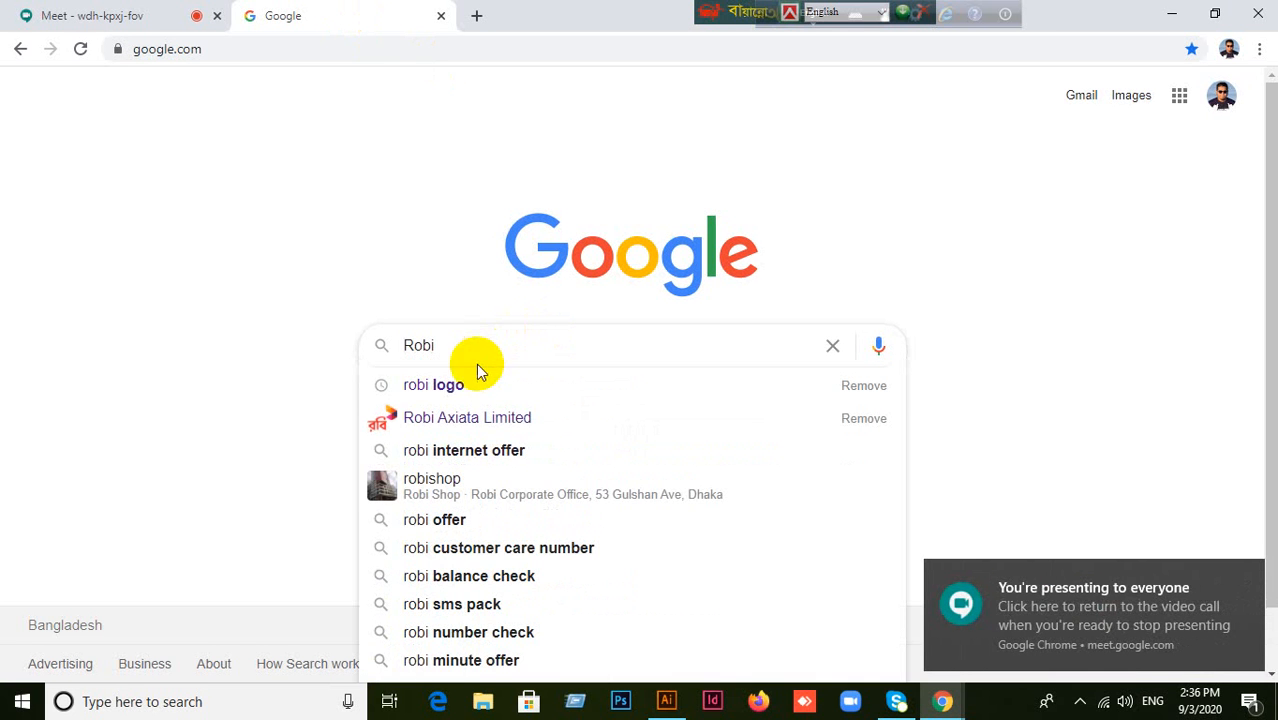
left_click(445, 385)
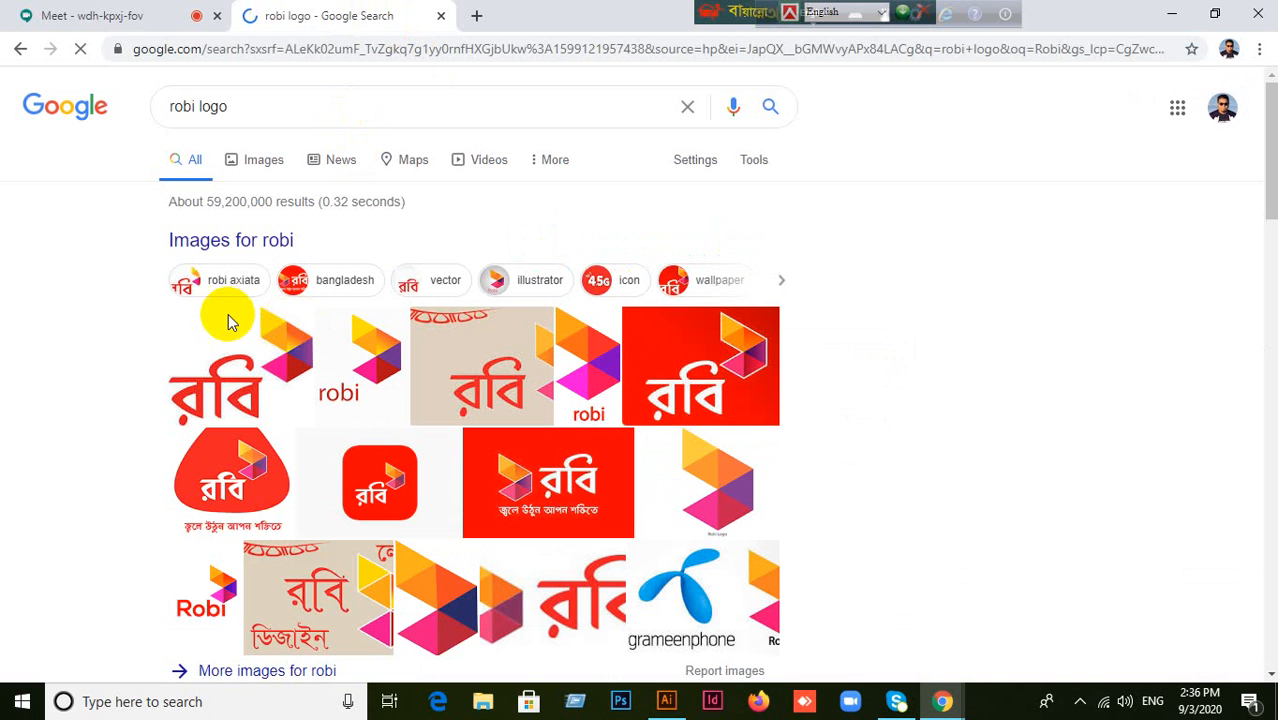
left_click(257, 165)
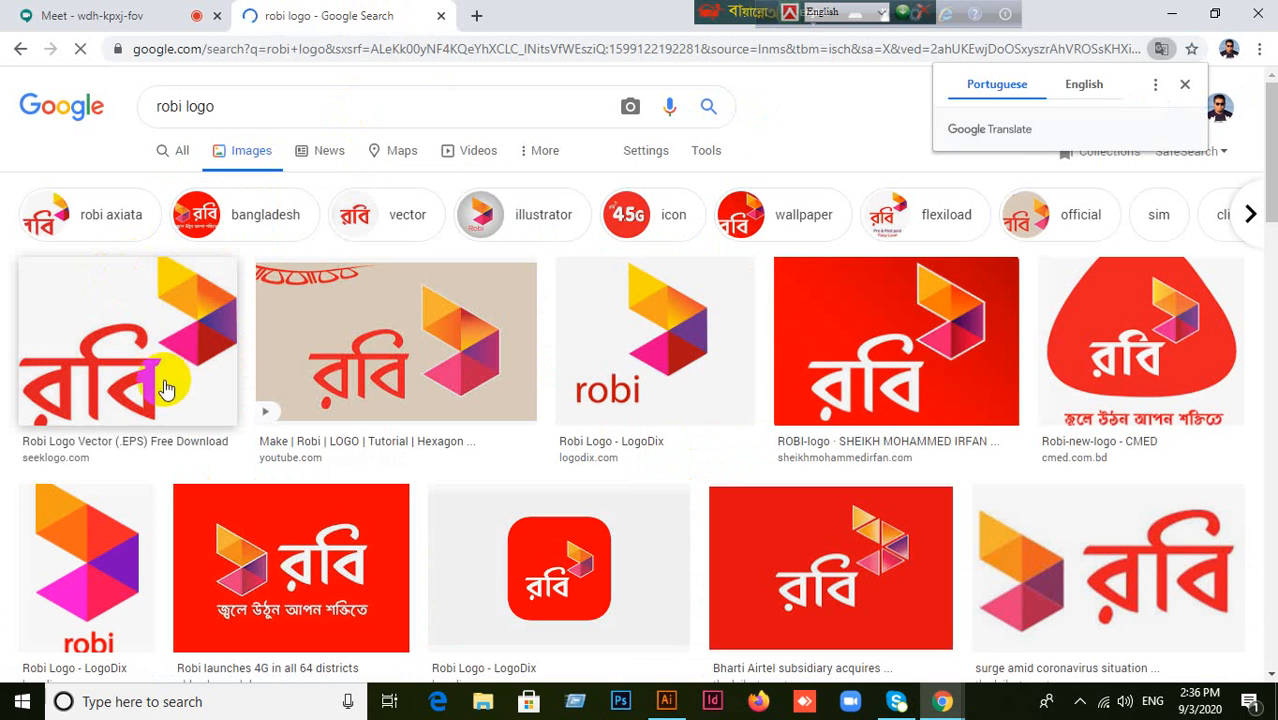
Step: Open the LogoDix Robi logo with the English "robi" wordmark from the image results, copy the image and close its preview
left_click(662, 345)
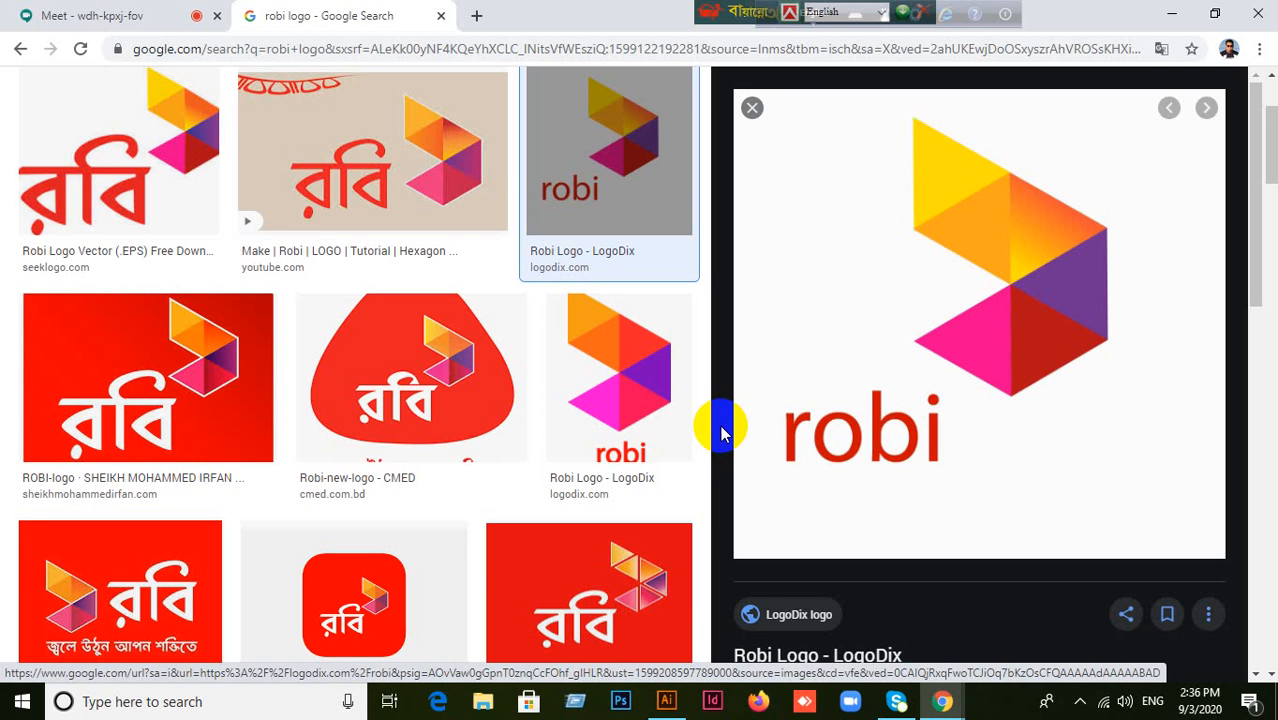
right_click(918, 340)
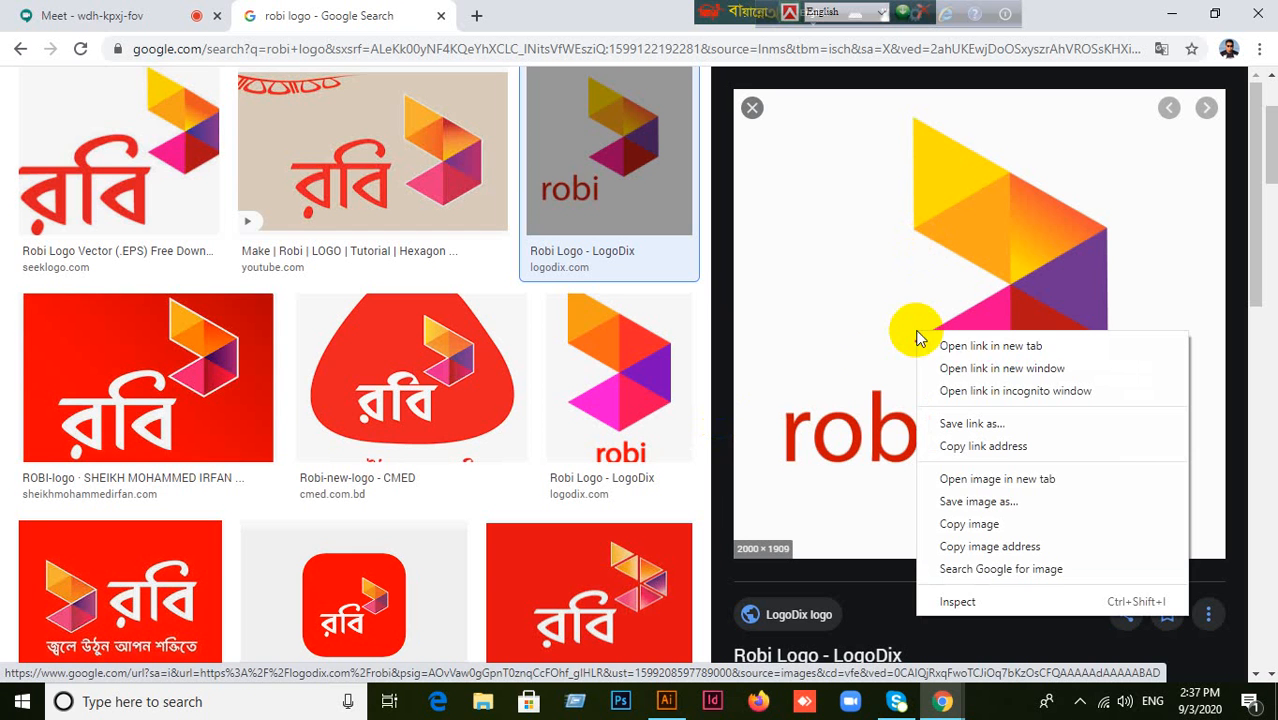
left_click(988, 524)
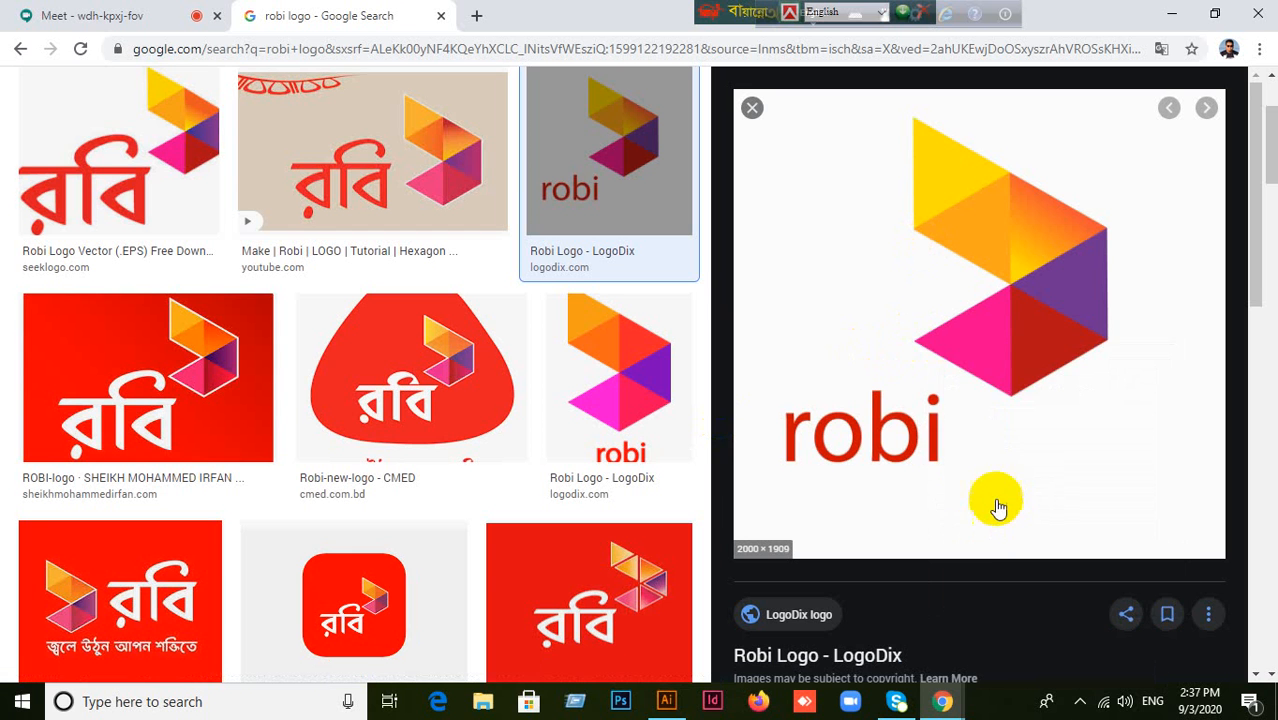
left_click(752, 107)
Step: Switch to Illustrator and paste the copied Robi logo image into the Untitled-1 document
left_click(666, 701)
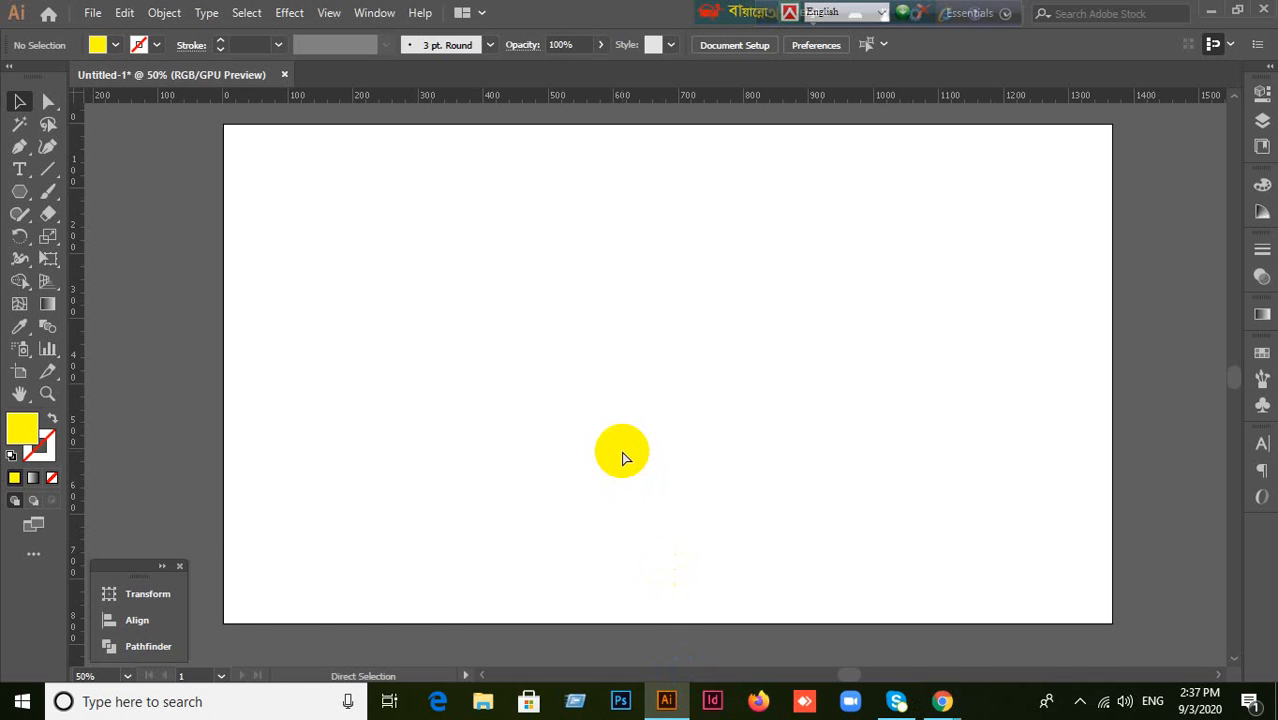
key("ctrl+v")
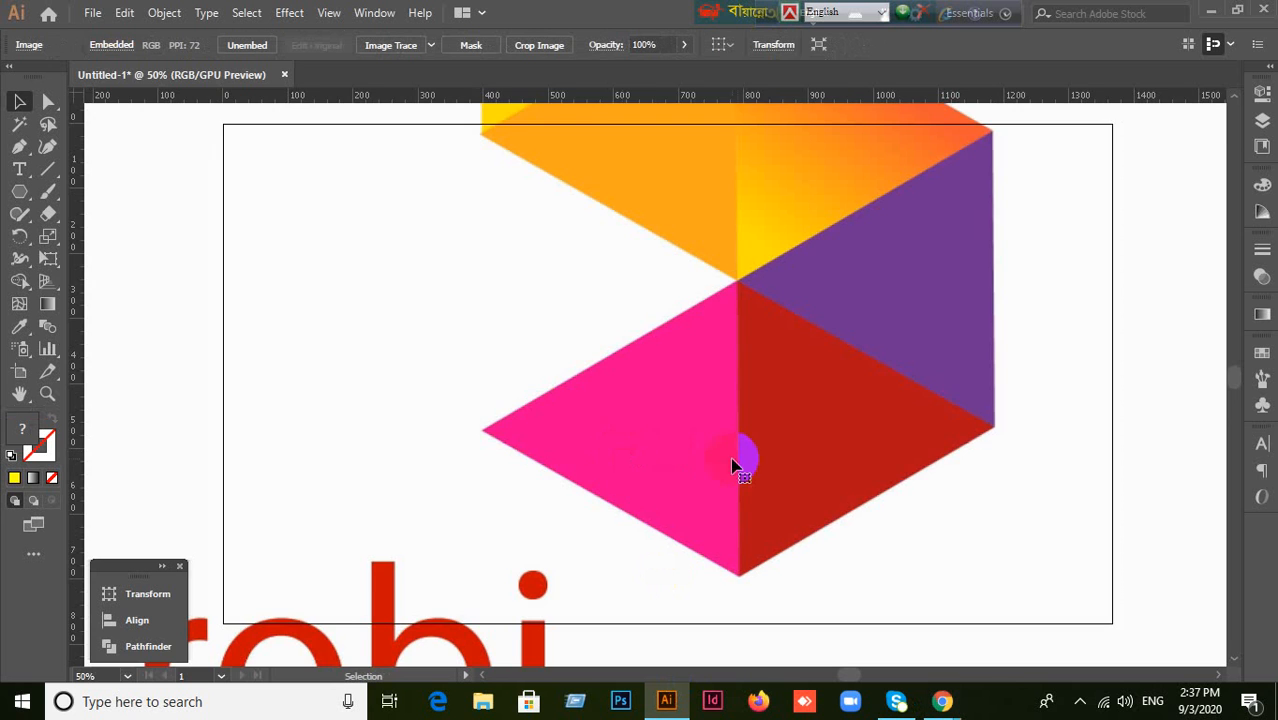
scroll(736, 456, "down", 1)
scroll(742, 467, "down", 1)
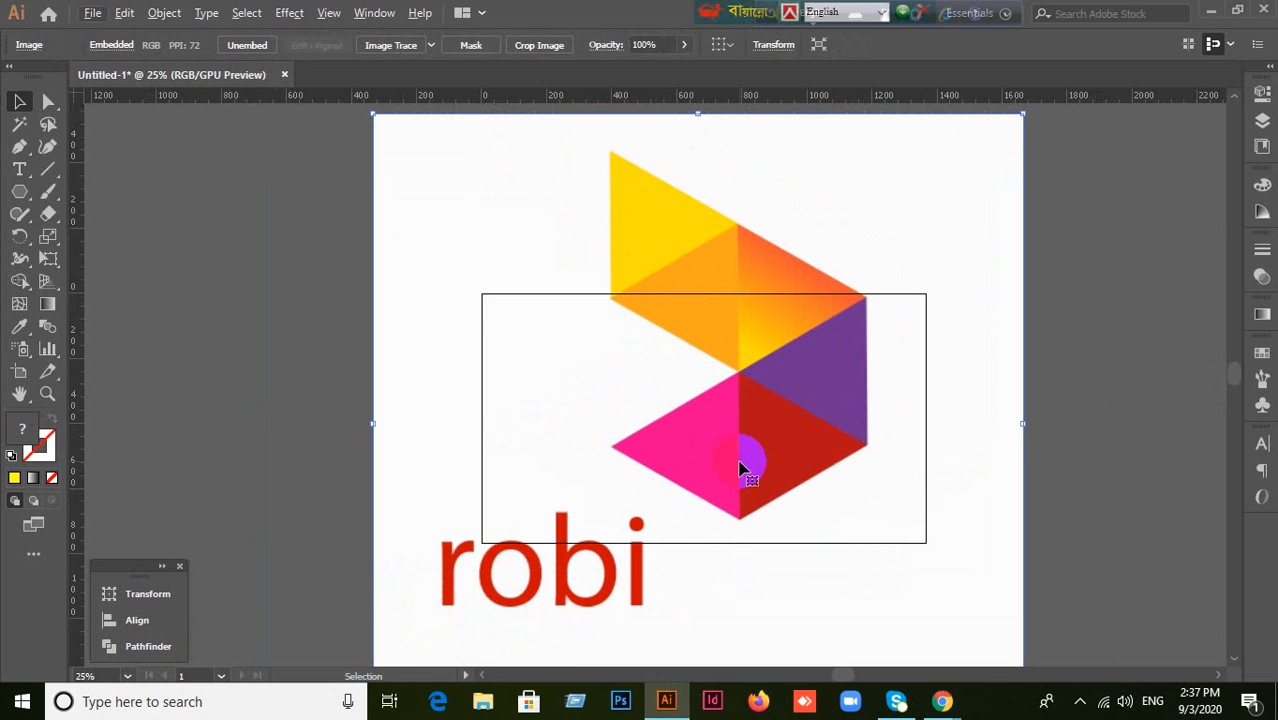
scroll(736, 460, "down", 1)
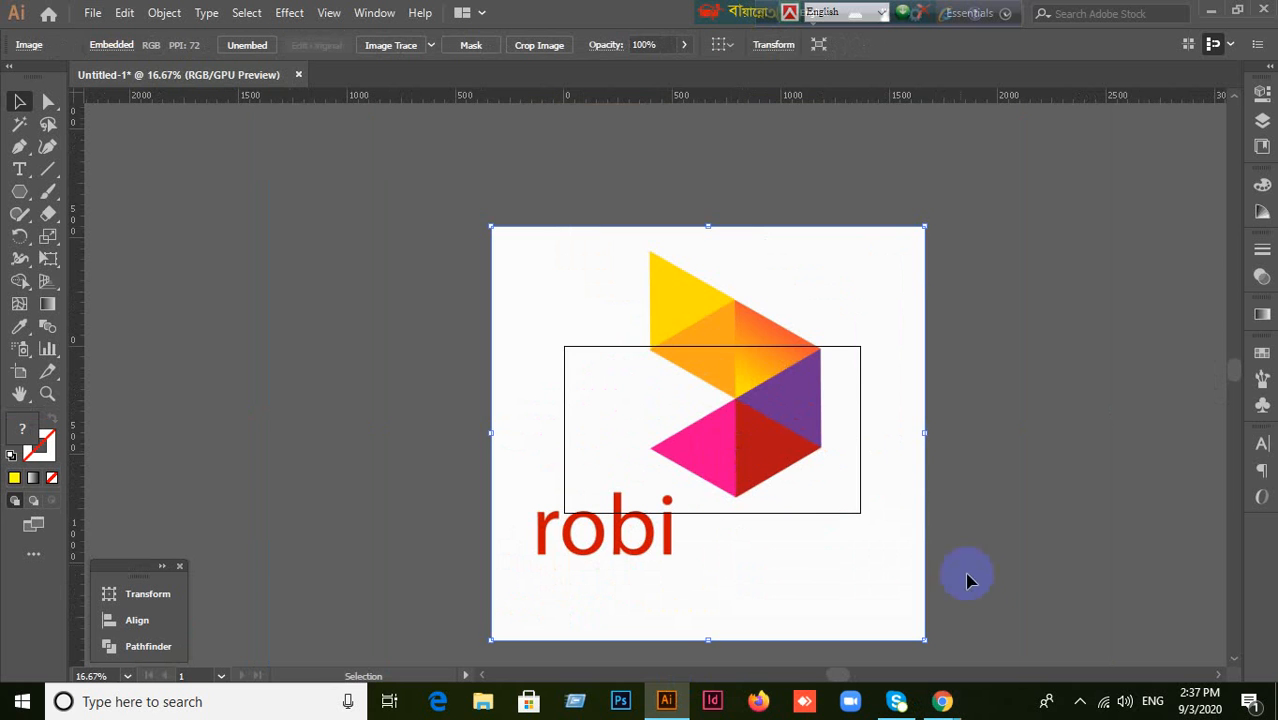
Step: Scale the robi logo image down to about 360 px wide and place it off the artboard, beyond its upper-right corner
left_click_drag(924, 639, 625, 347)
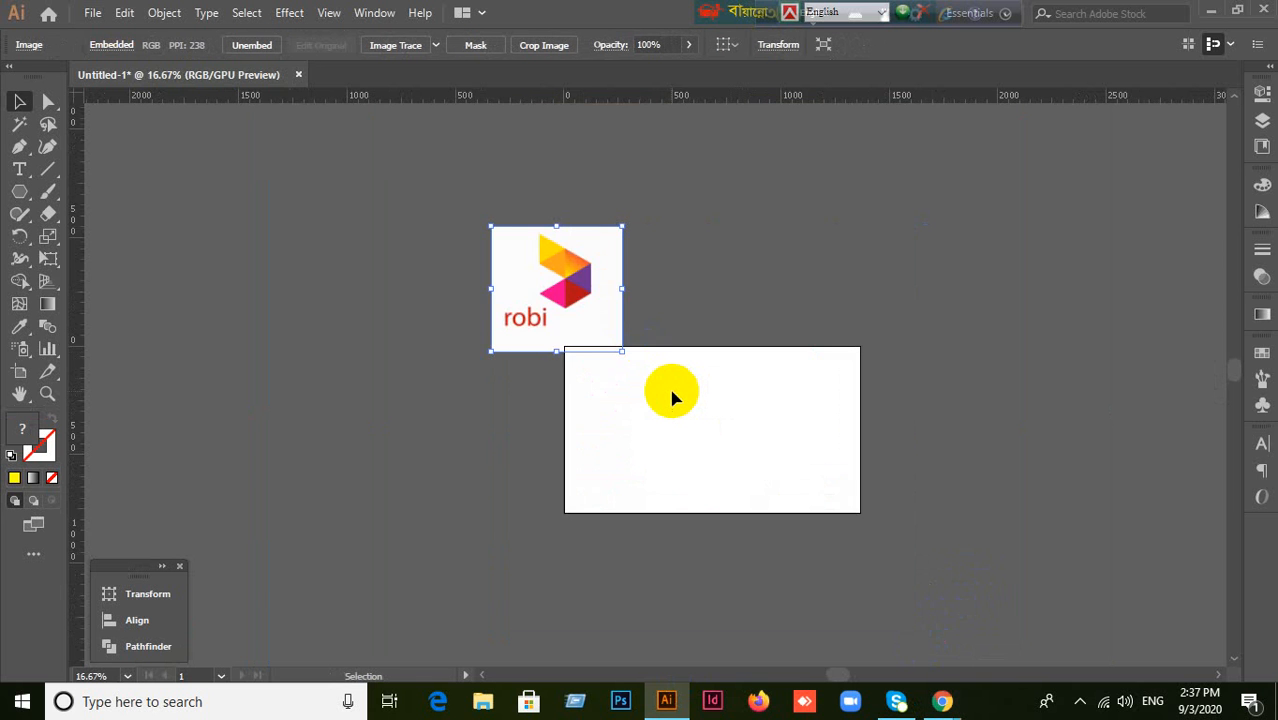
scroll(673, 394, "up", 2)
left_click_drag(474, 228, 673, 275)
left_click_drag(776, 360, 671, 260)
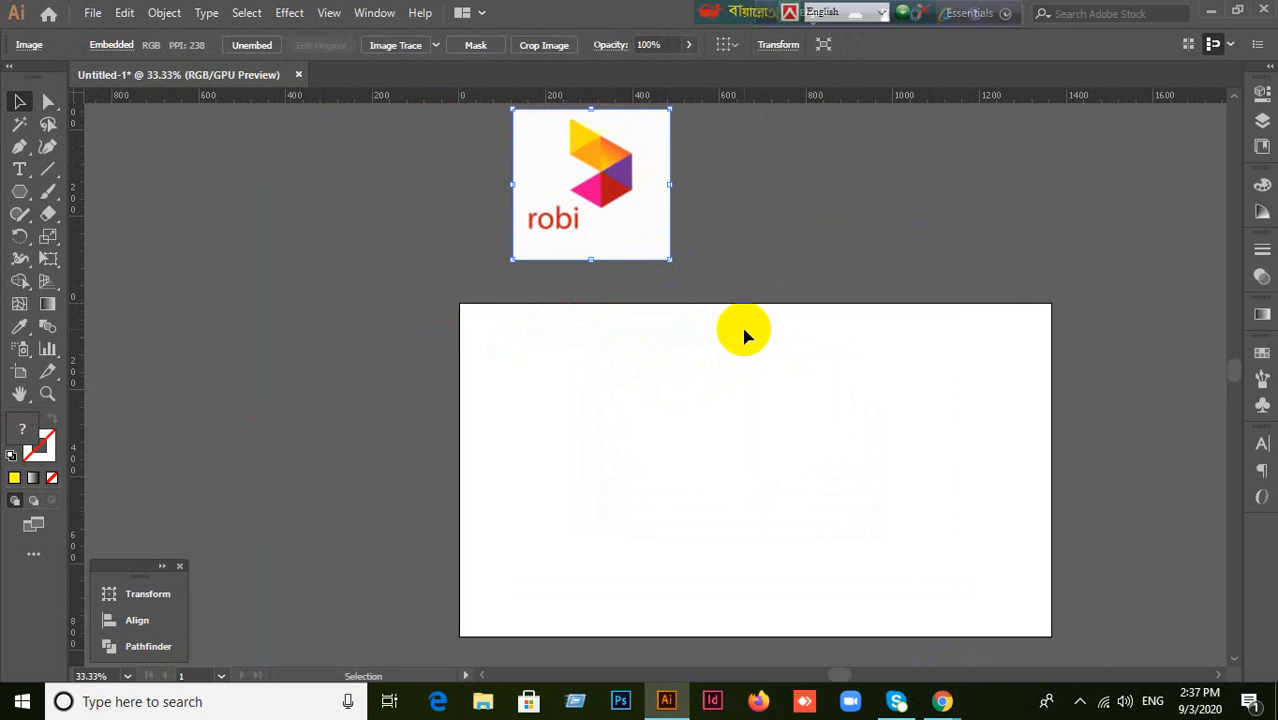
left_click_drag(782, 363, 655, 389)
left_click_drag(495, 225, 1045, 290)
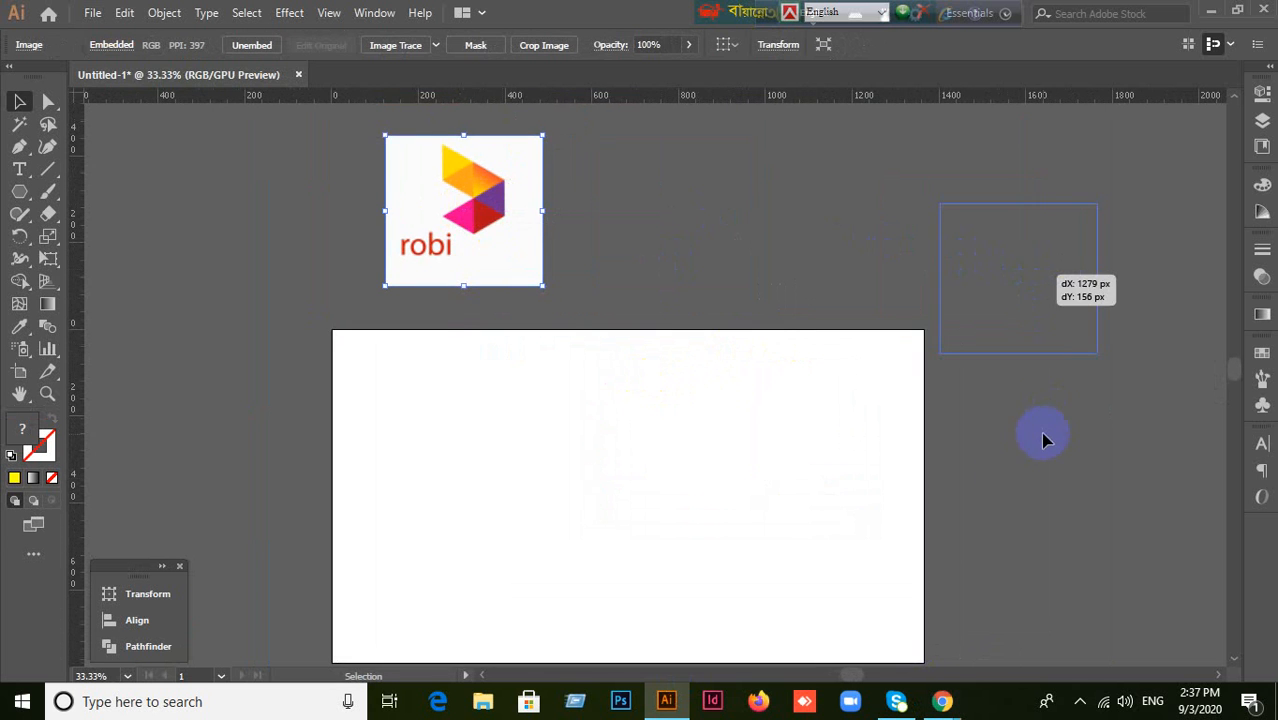
scroll(999, 474, "up", 1)
left_click_drag(1035, 350, 901, 494)
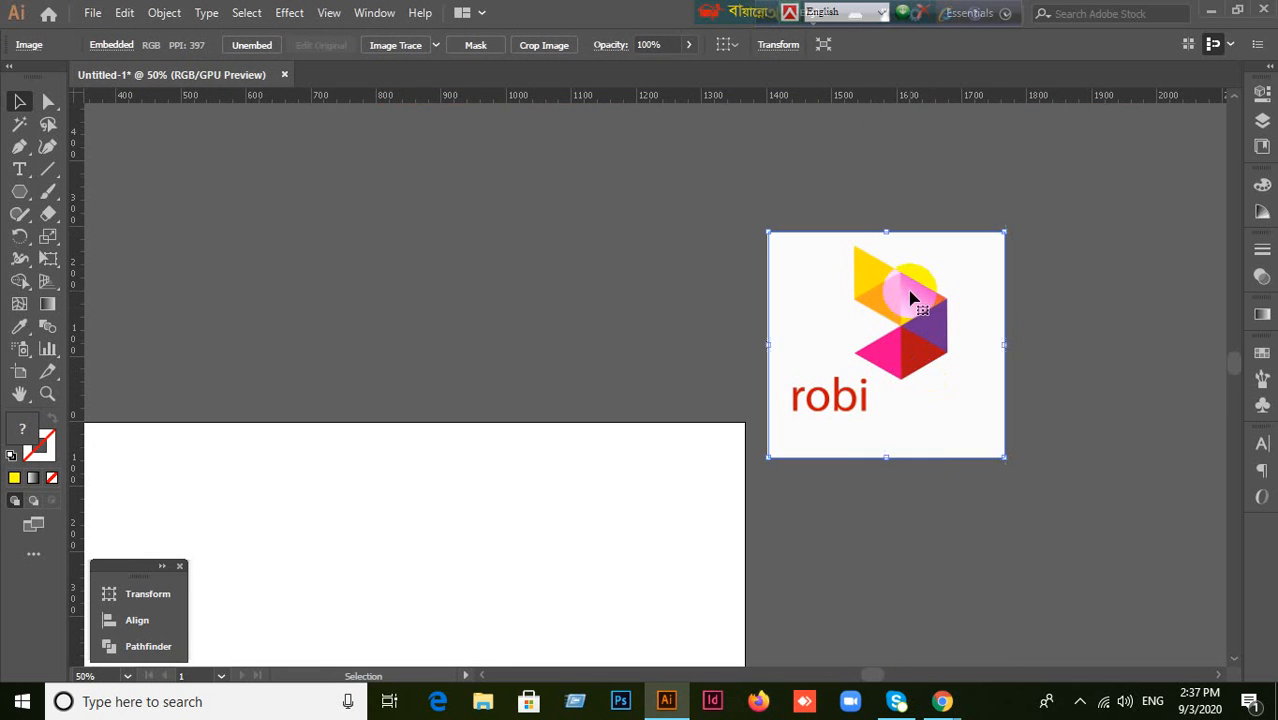
Step: Lower the logo image so it sits beside the artboard's right edge, and deselect it
scroll(910, 298, "up", 1)
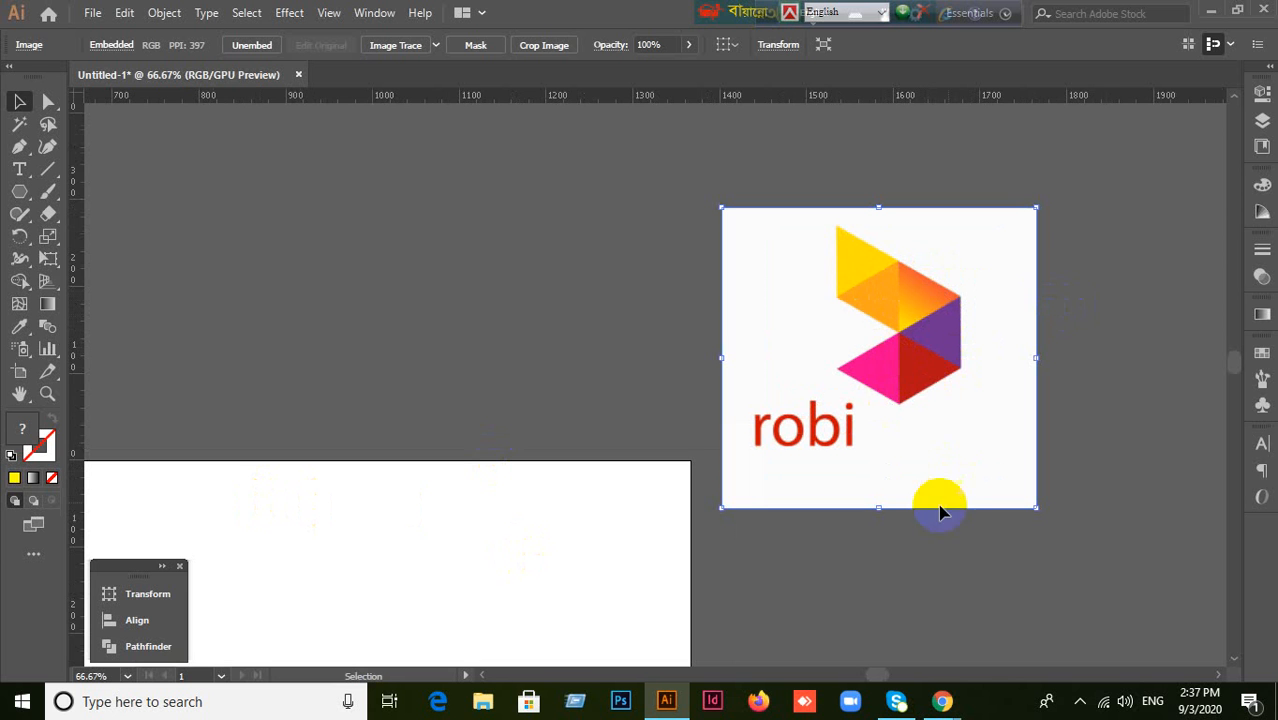
left_click_drag(838, 580, 1002, 450)
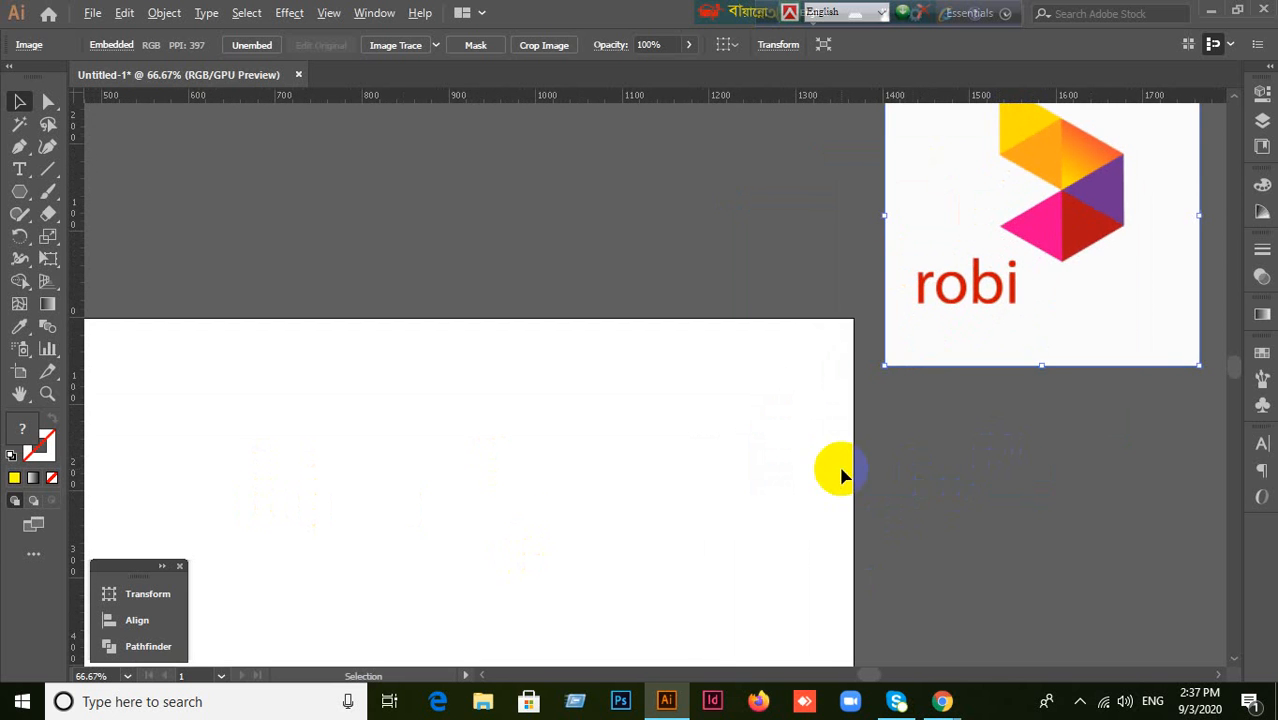
scroll(838, 470, "down", 1)
left_click_drag(876, 491, 884, 399)
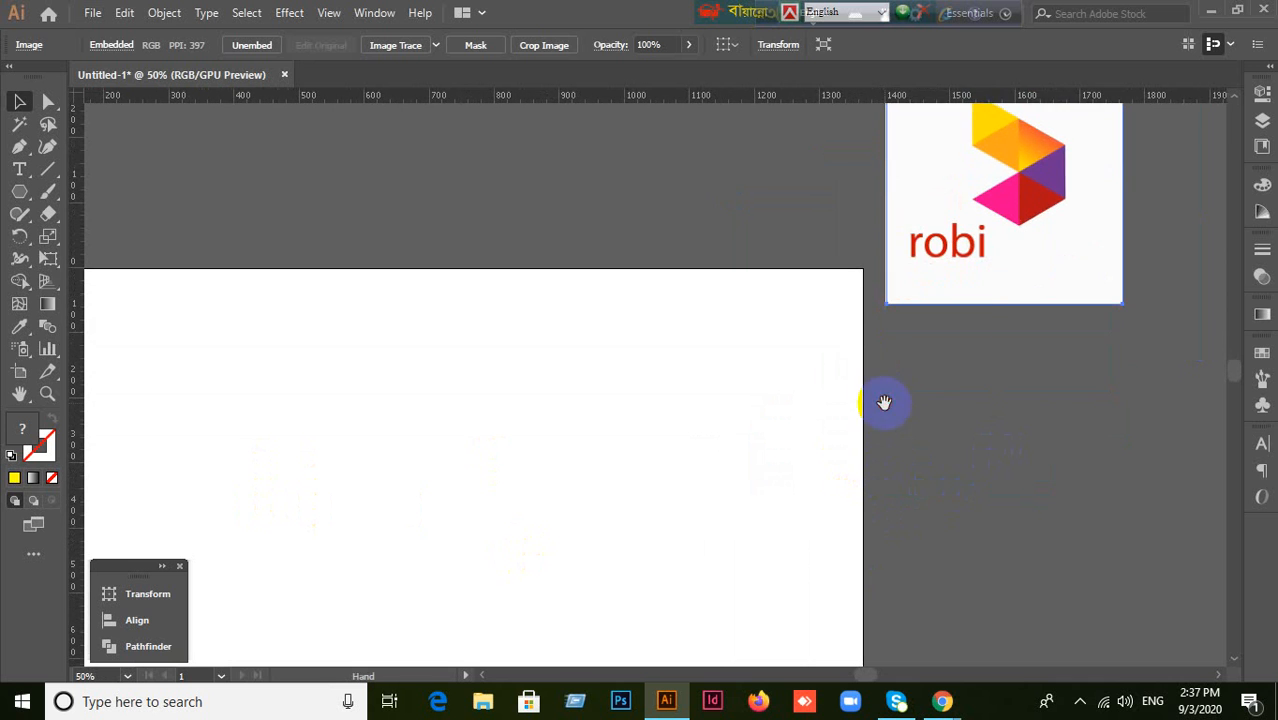
left_click_drag(986, 283, 1037, 445)
left_click_drag(636, 500, 812, 386)
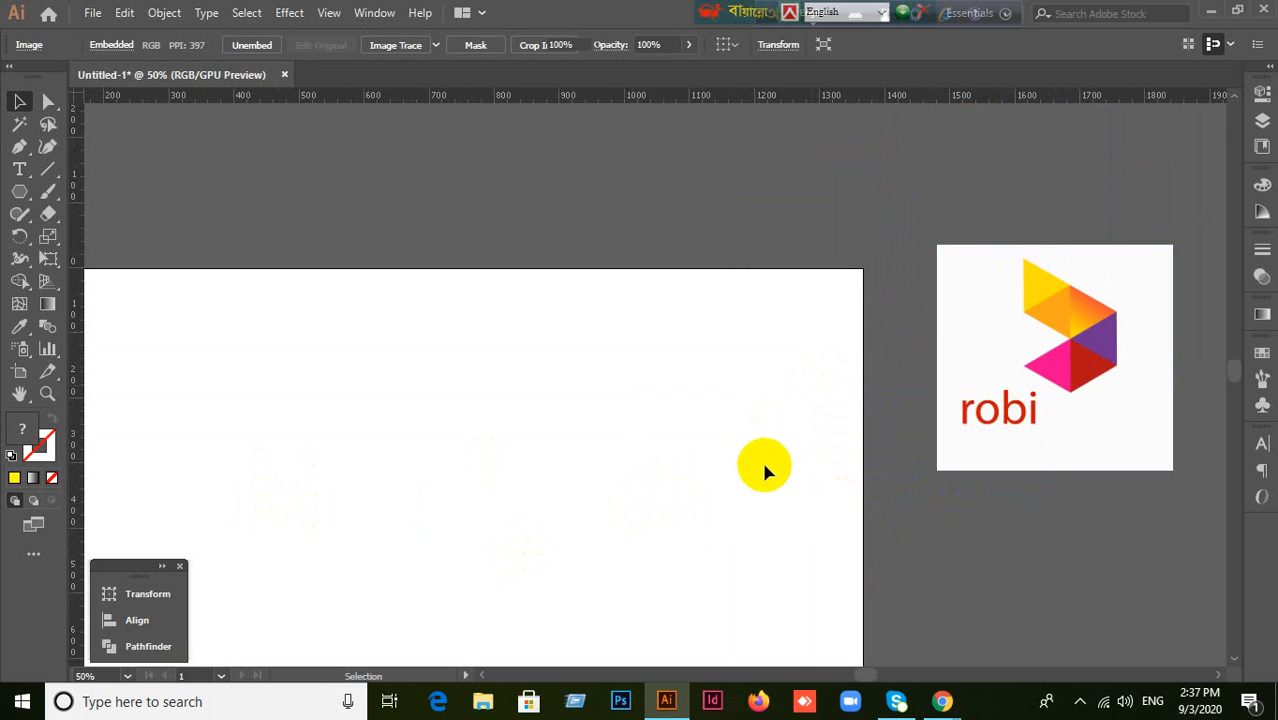
key("space")
left_click_drag(691, 485, 857, 343)
scroll(853, 354, "down", 1)
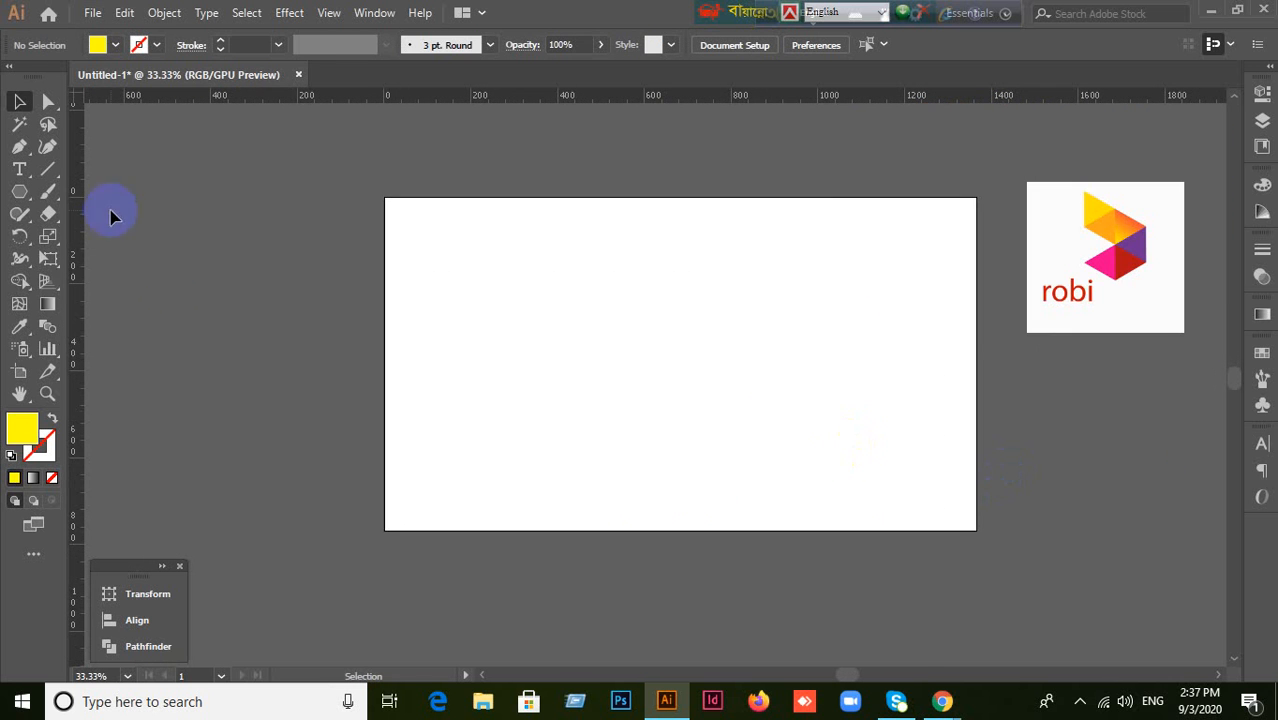
left_click(17, 193)
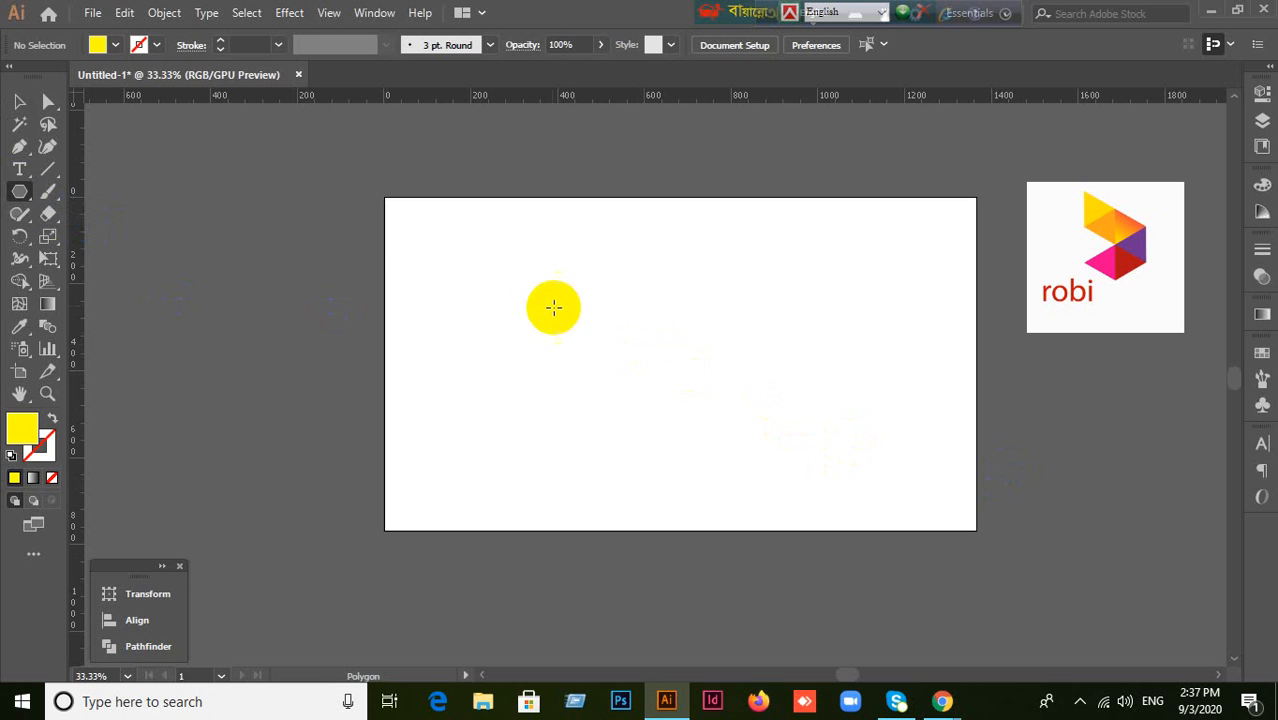
left_click_drag(19, 191, 110, 266)
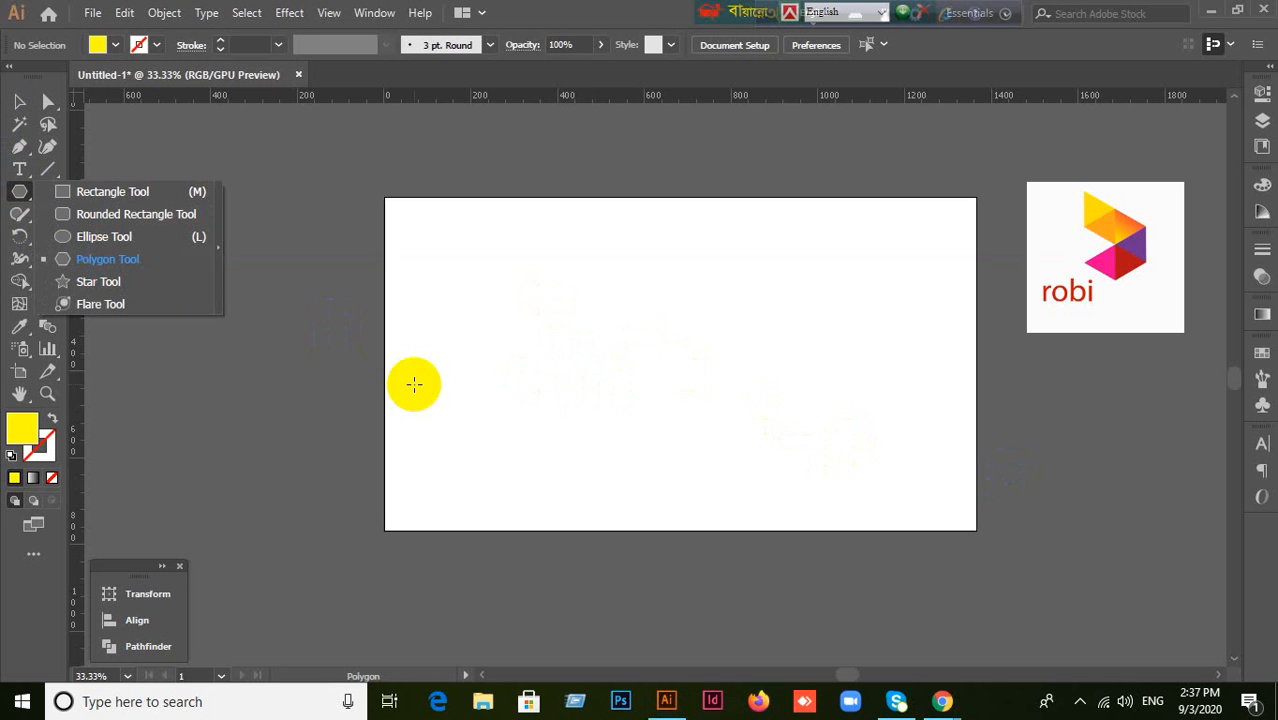
left_click(23, 108)
Step: Enlarge the logo image so that it extends over the artboard, and examine the coloured triangles that form its symbol
left_click_drag(1155, 314, 918, 500)
scroll(664, 248, "up", 3)
left_click_drag(662, 248, 642, 429)
scroll(674, 458, "down", 1)
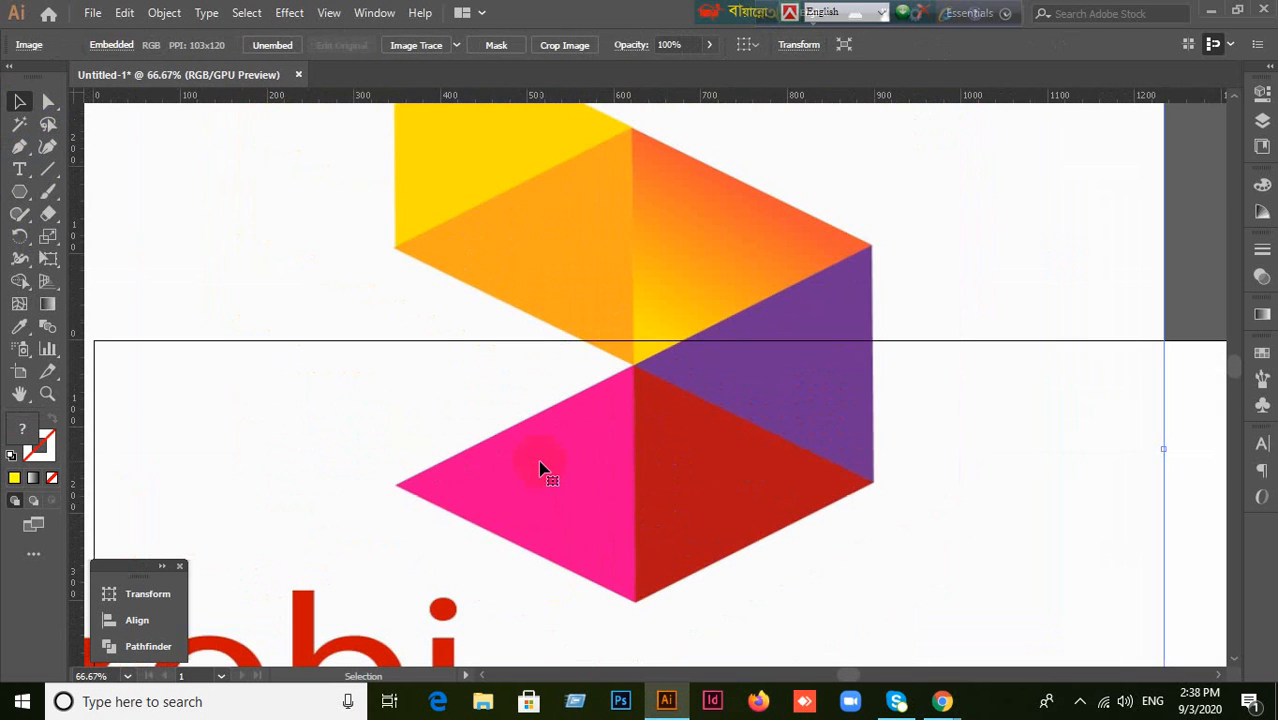
left_click(713, 508)
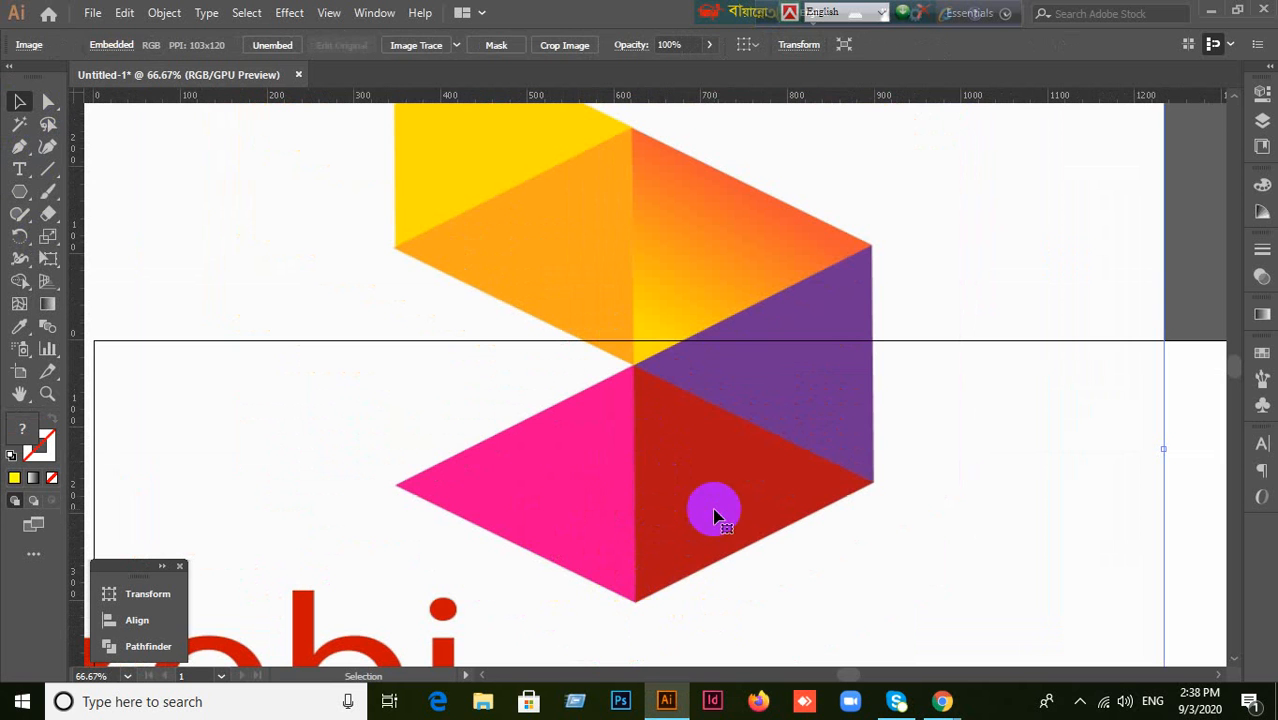
left_click(831, 381)
left_click(733, 254)
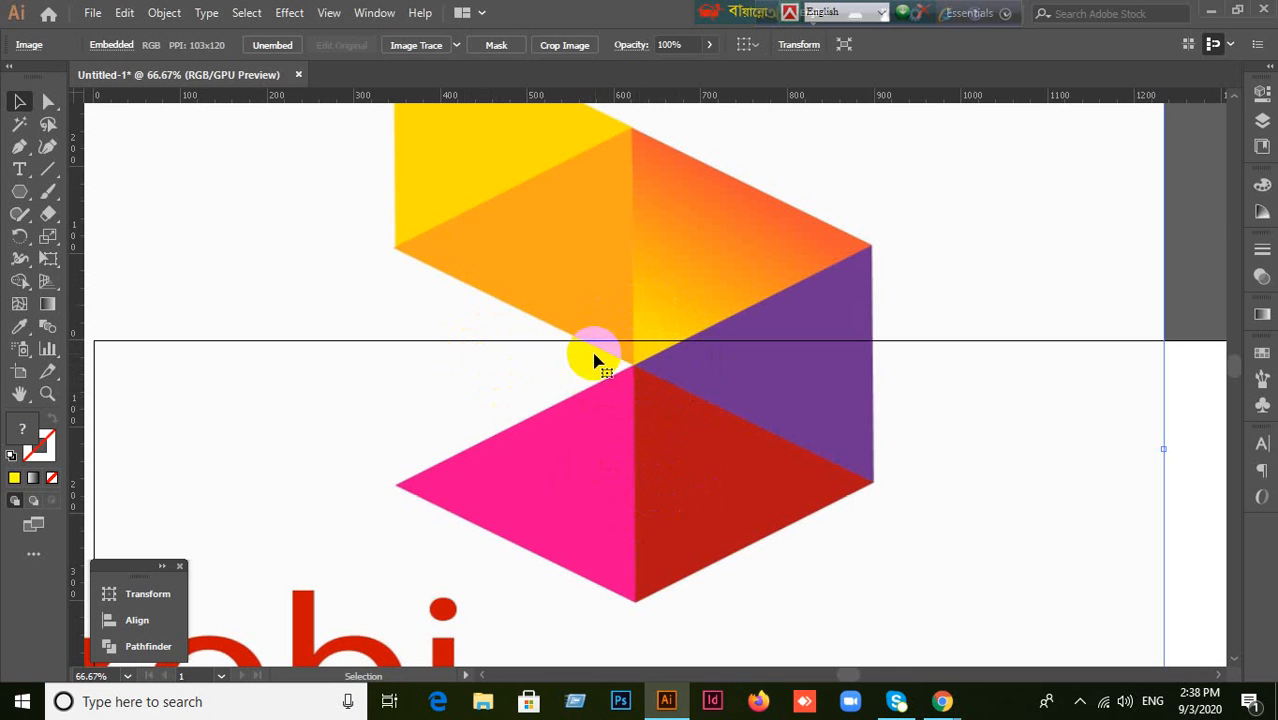
Step: Move the enlarged logo image off the artboard to its upper right, leaving the artboard clear
scroll(668, 385, "down", 4)
left_click_drag(659, 414, 941, 277)
scroll(835, 485, "up", 2)
mouse_move(548, 453)
left_mouse_down()
mouse_move(599, 416)
mouse_move(536, 434)
left_mouse_up()
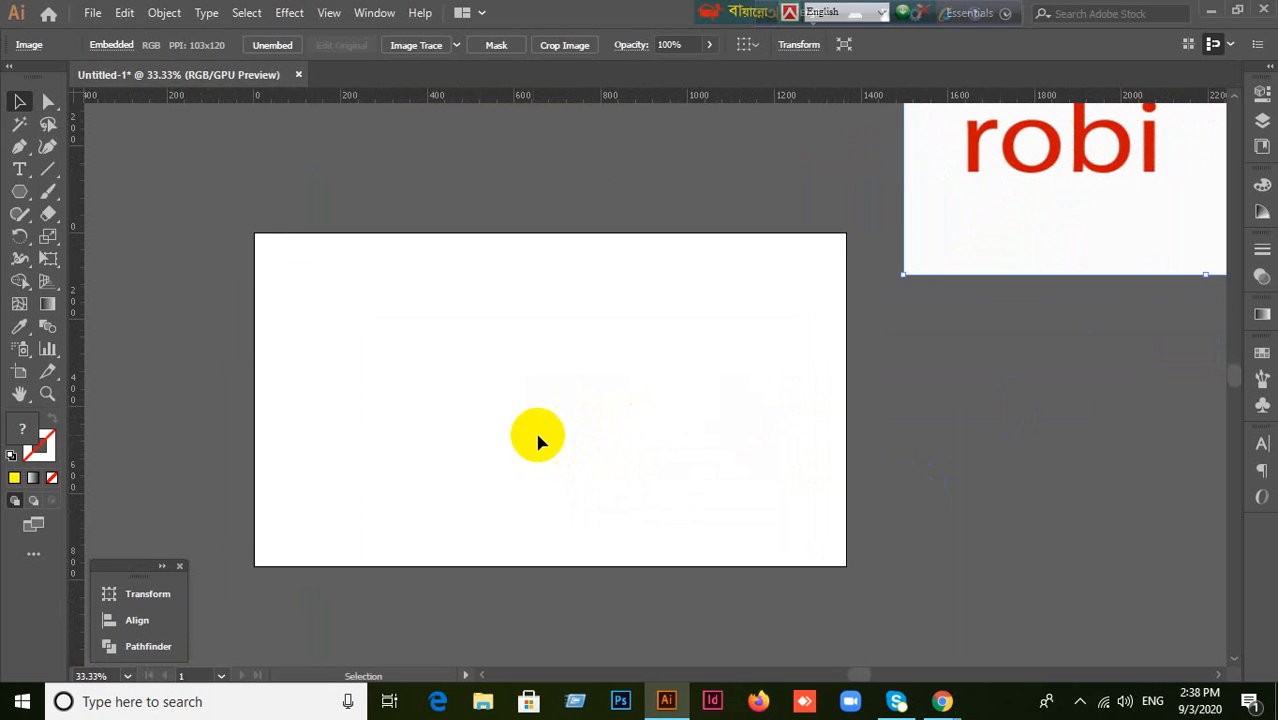
left_click(17, 195)
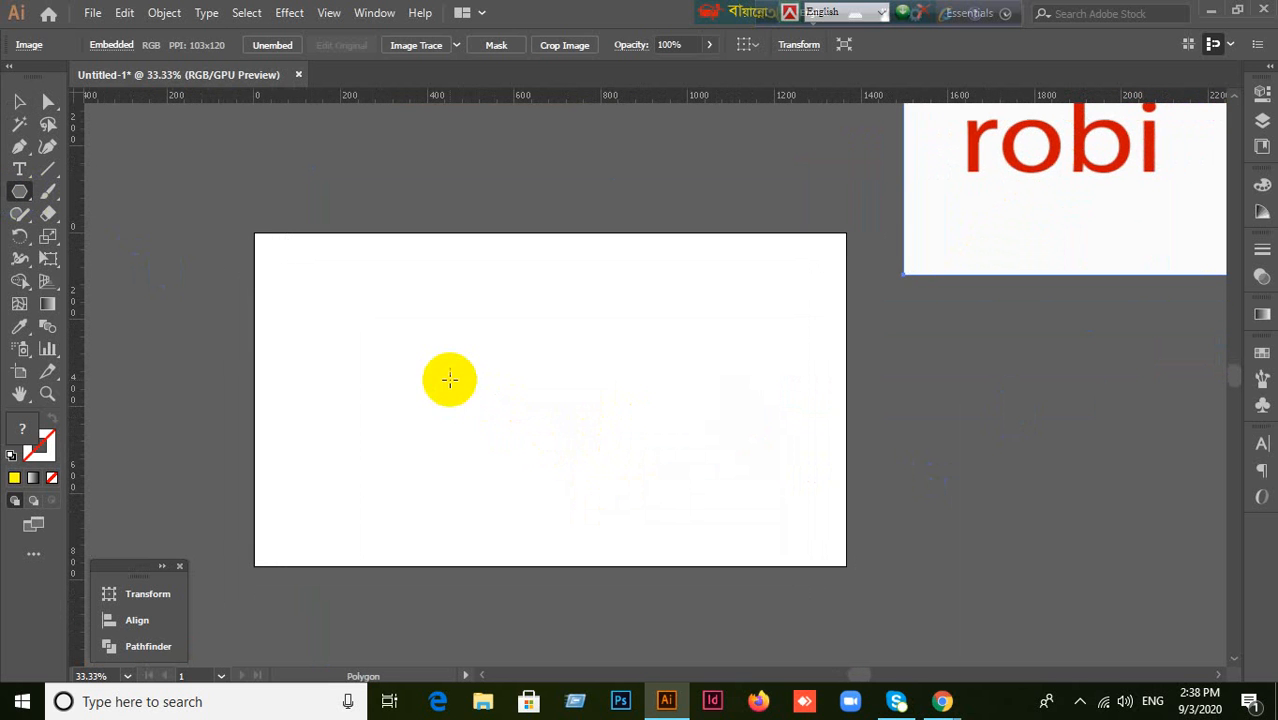
left_click(408, 369)
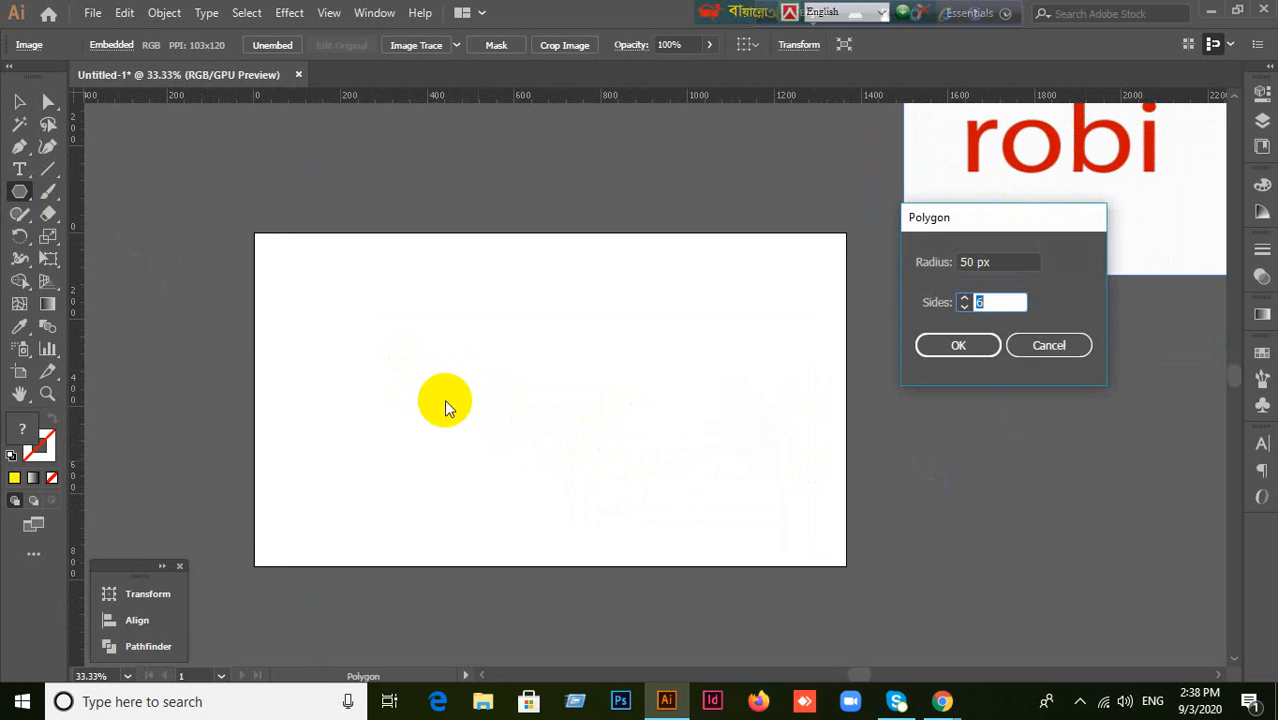
left_click(1047, 343)
left_click(537, 357)
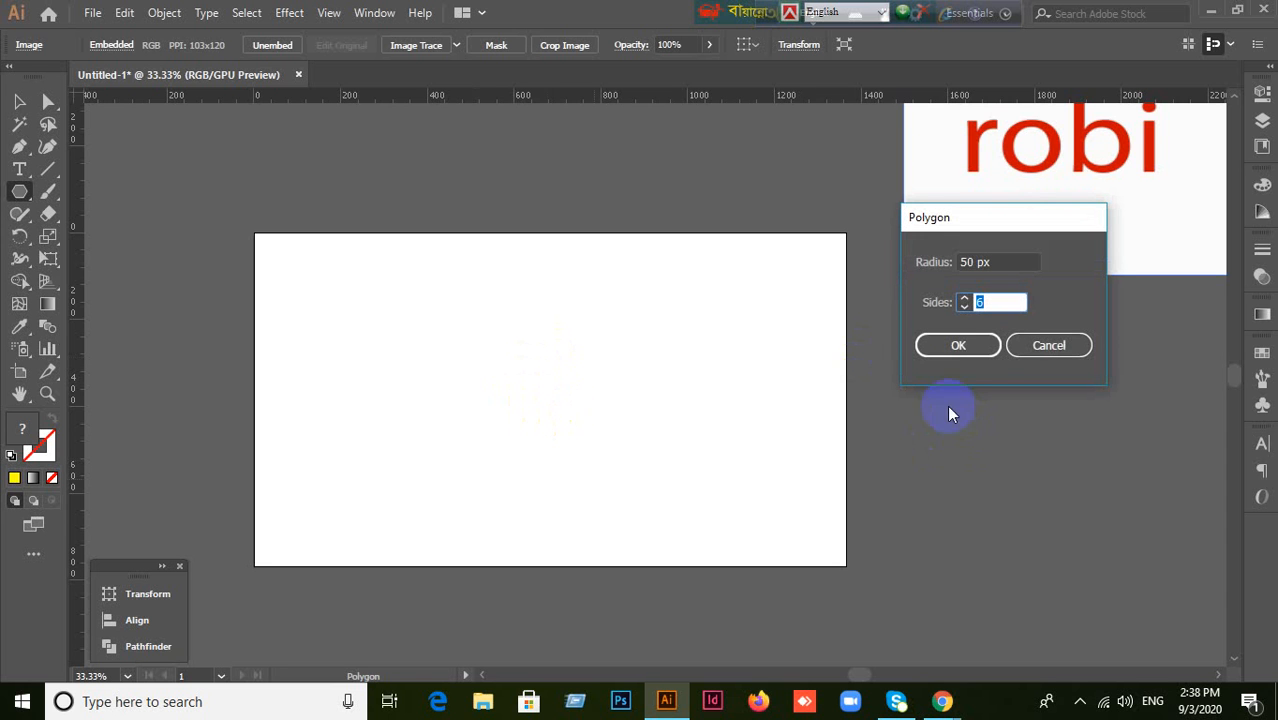
left_click(1000, 302)
left_click(1047, 343)
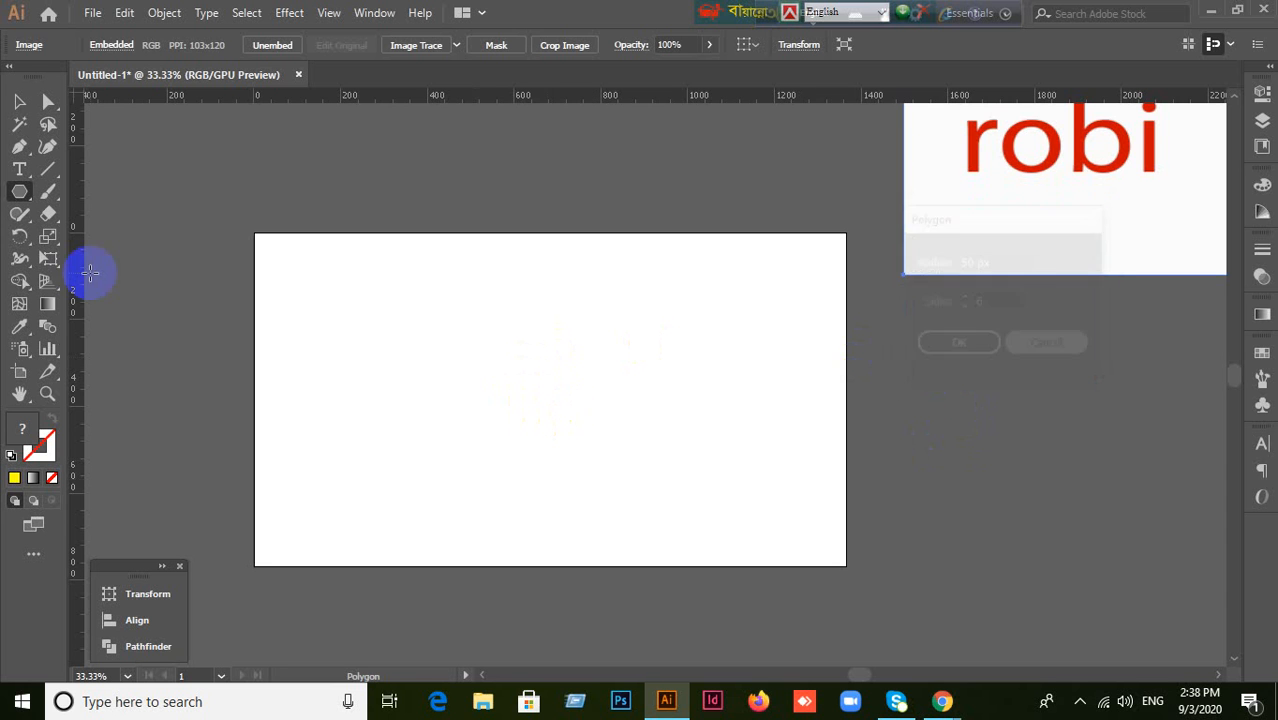
Step: Create a polygon with 3 sides and a 50 px radius in the artboard's upper-left area
left_click(33, 198)
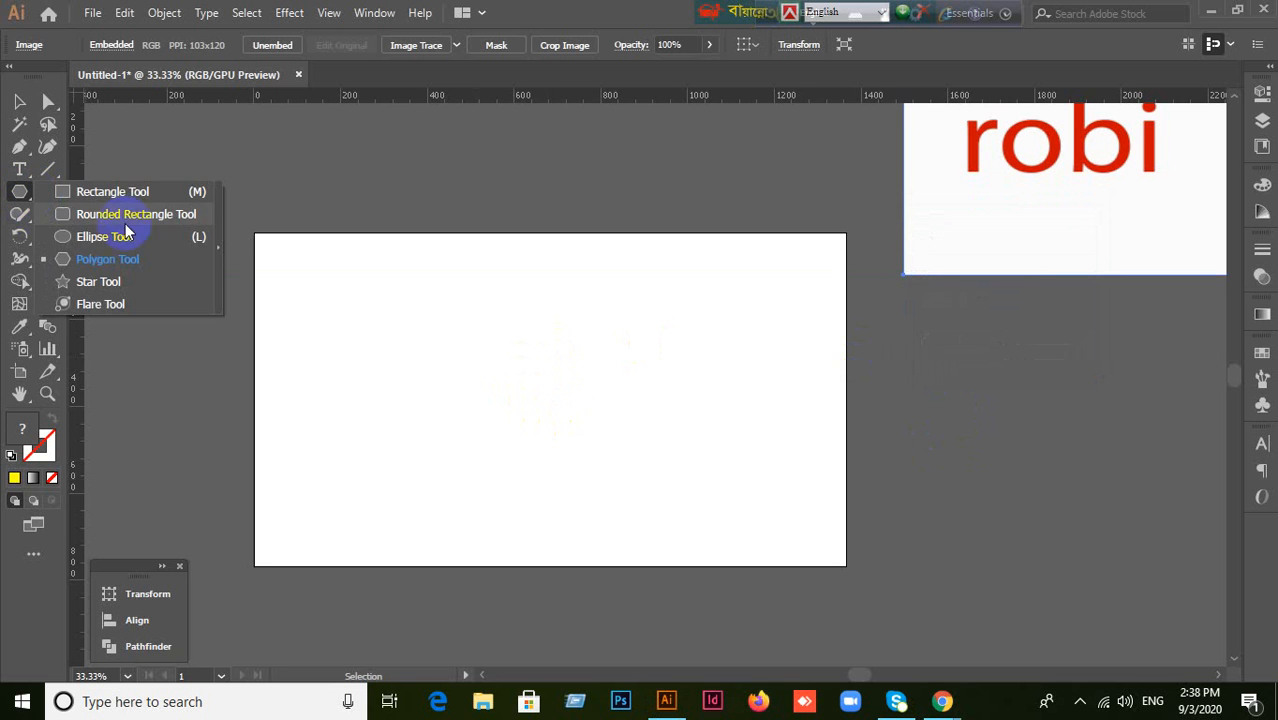
left_click(128, 257)
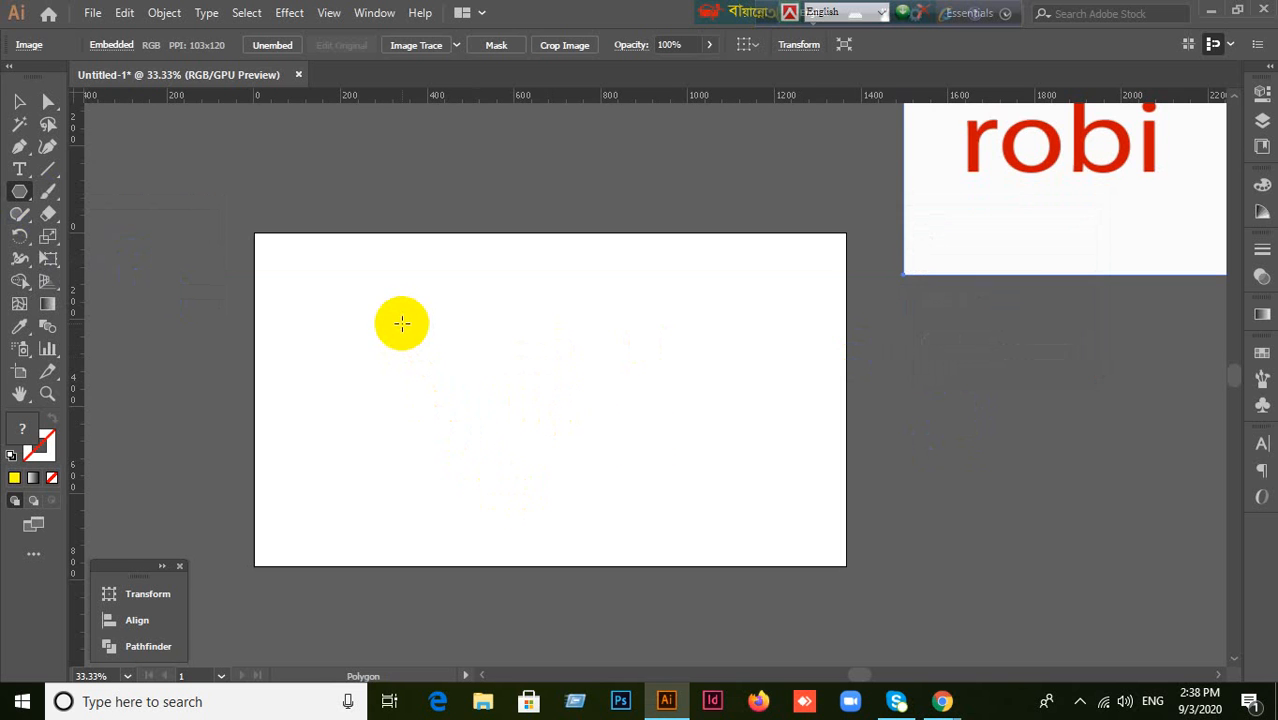
left_click(399, 322)
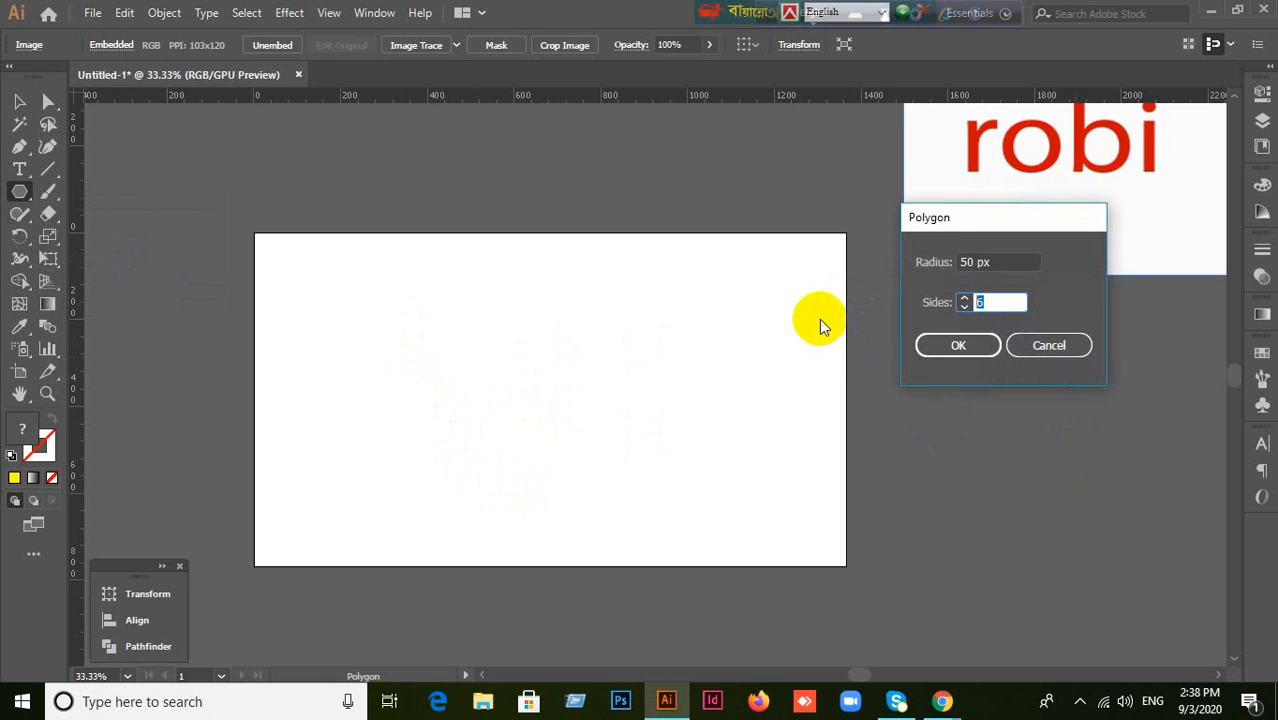
type("3")
left_click(945, 347)
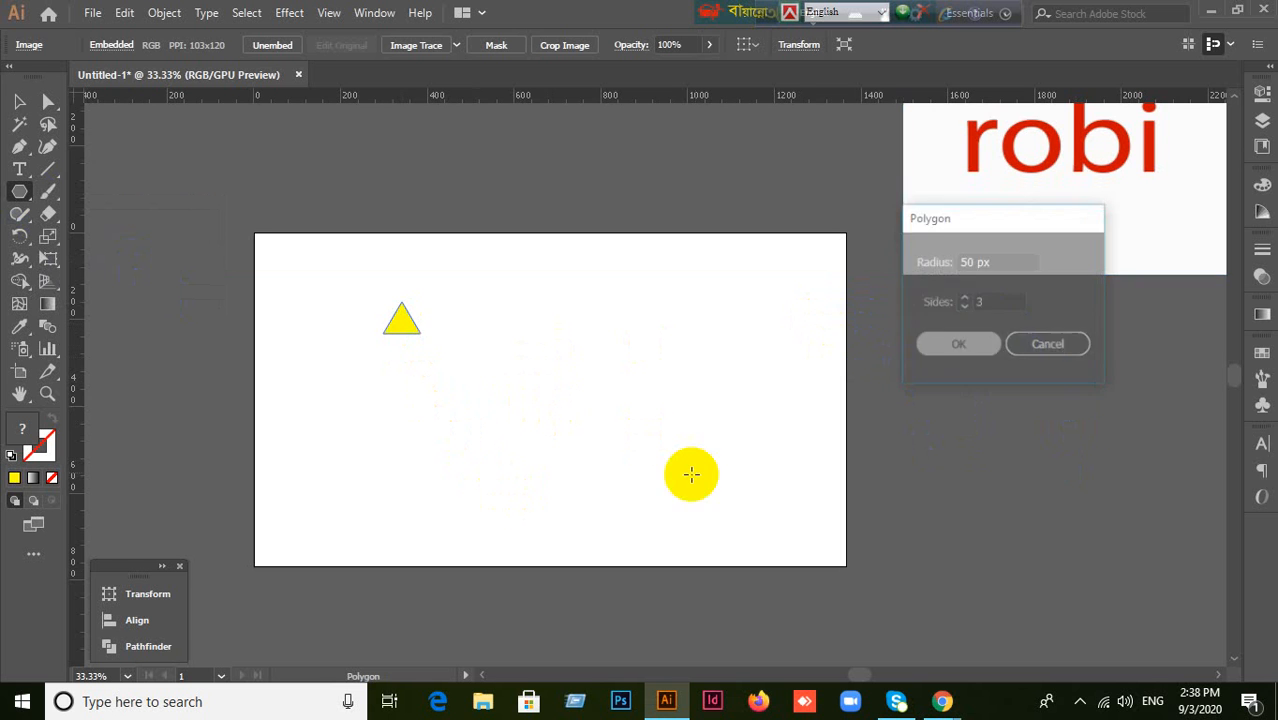
Step: Enlarge the triangle proportionally to about 360 px wide and rotate it 90 degrees clockwise so it points right
left_click(29, 102)
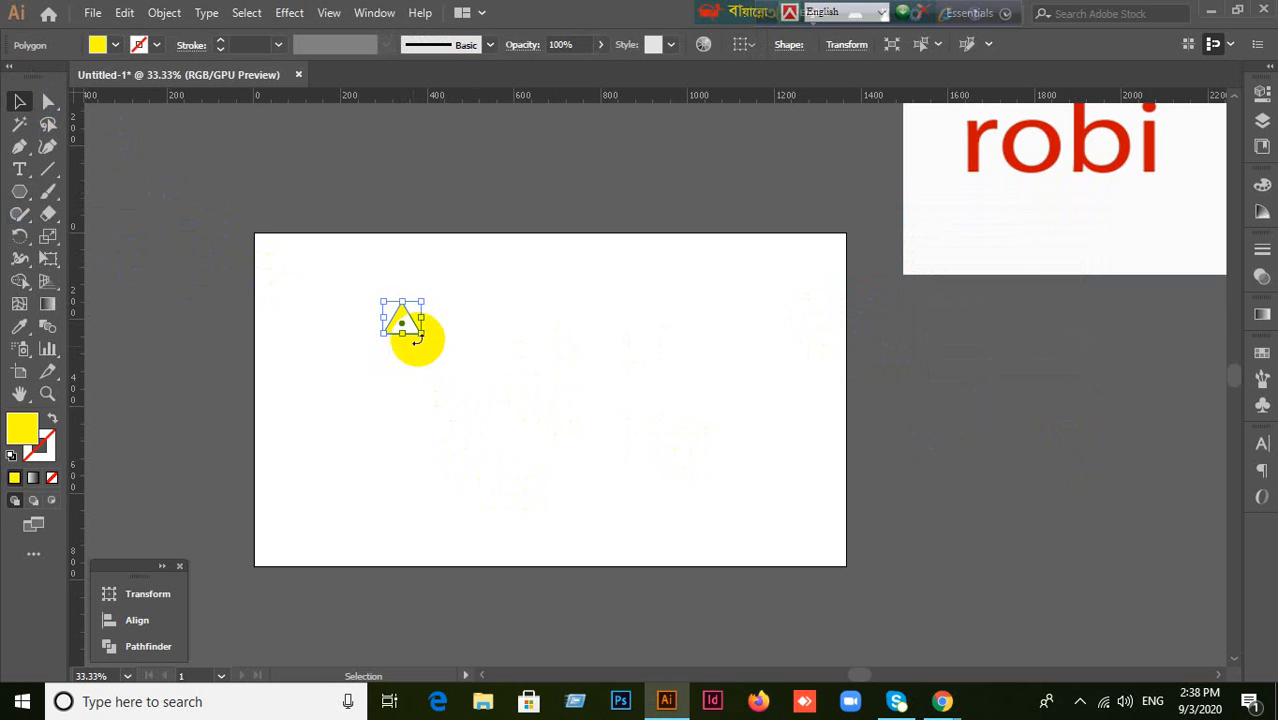
left_click_drag(421, 336, 545, 460)
scroll(527, 447, "up", 1)
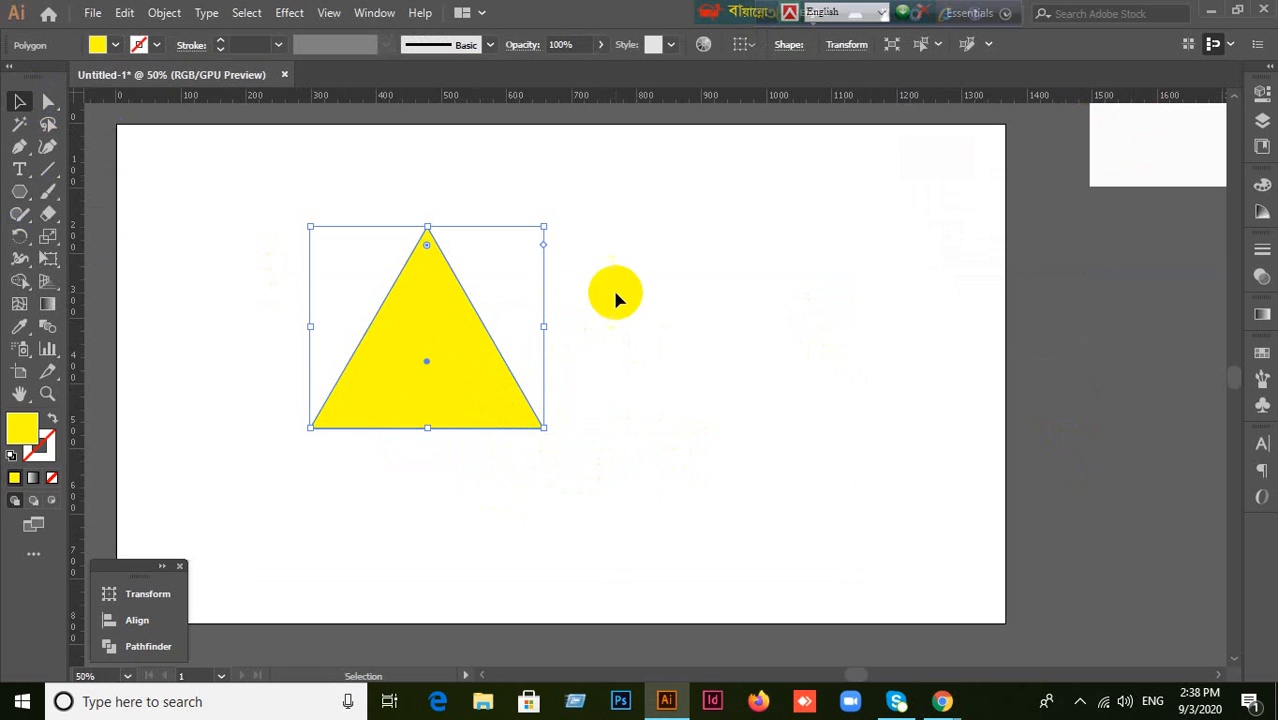
left_click_drag(549, 220, 622, 454)
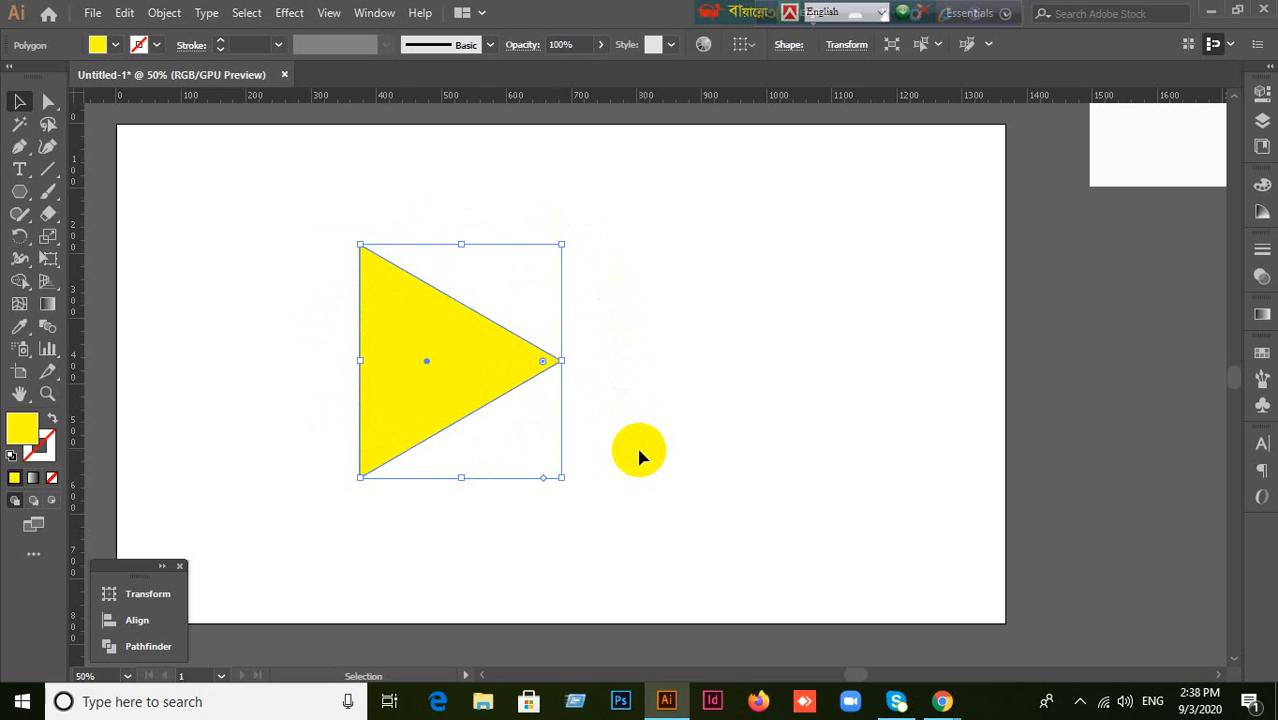
left_click(637, 450)
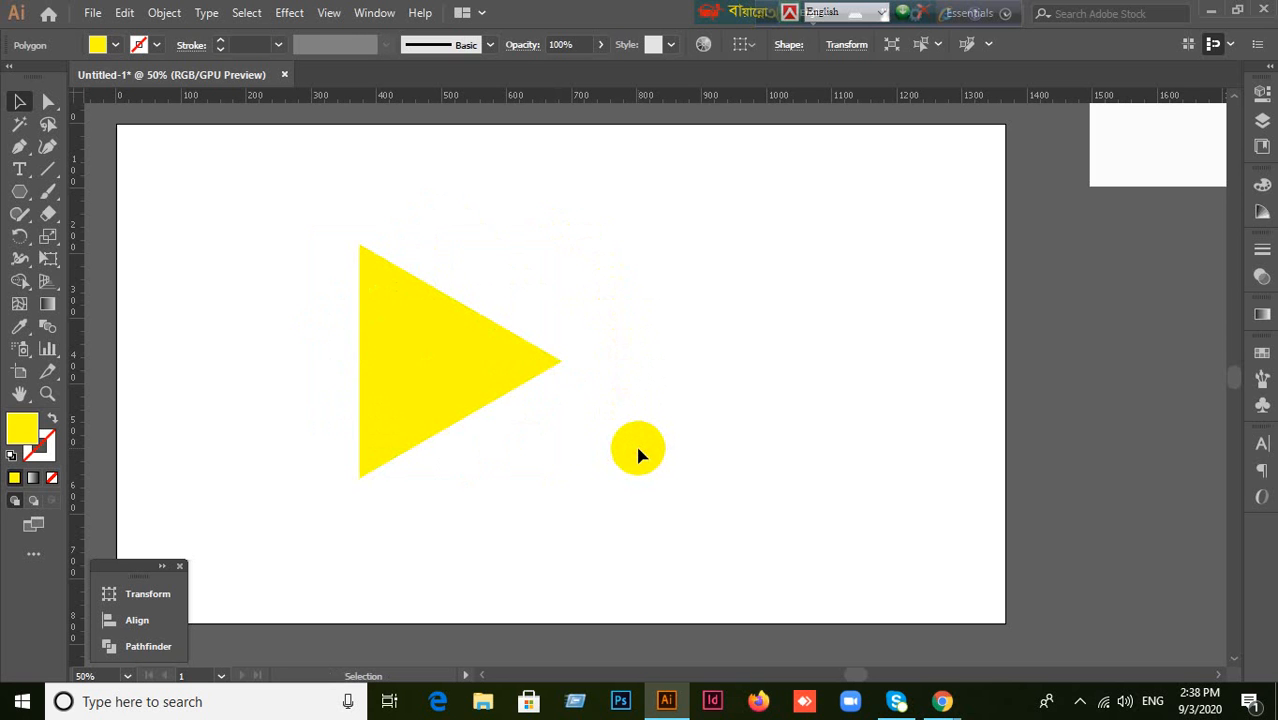
Step: Make a rotated copy of the triangle at an angle of 360/6 around its right-hand vertex
left_click(436, 374)
left_click_drag(19, 240, 66, 242)
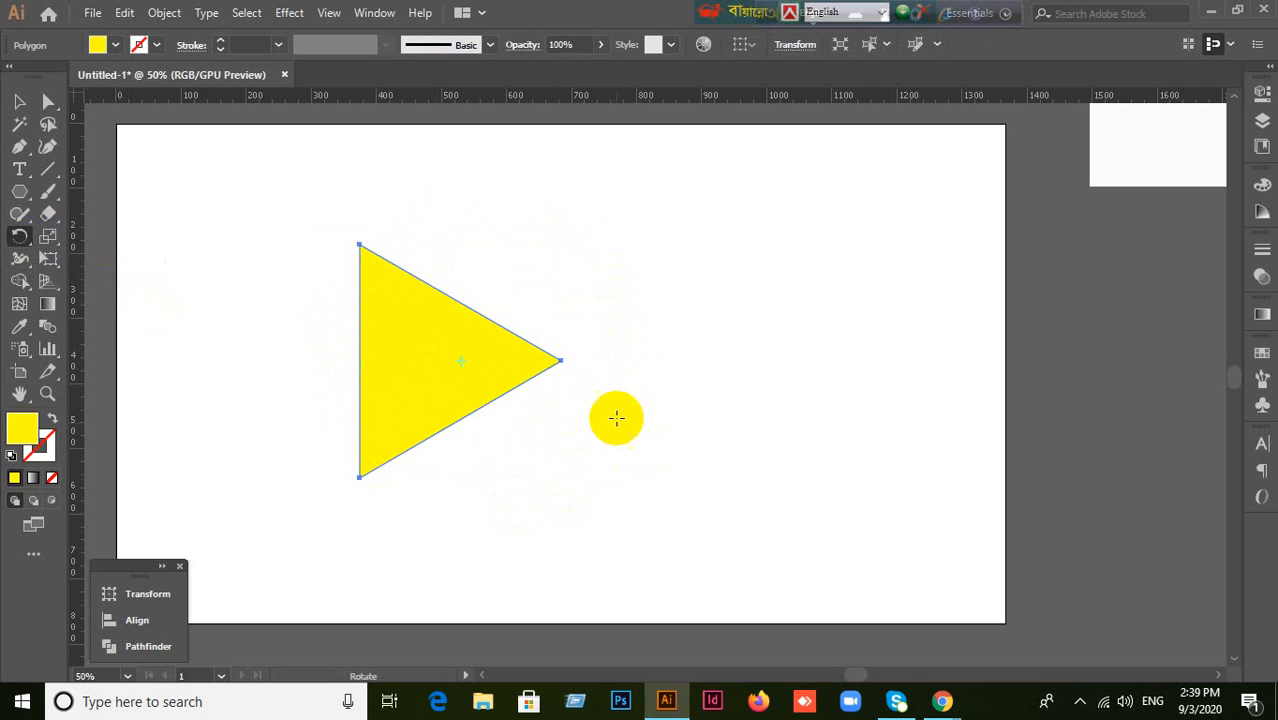
left_click(558, 364, "alt")
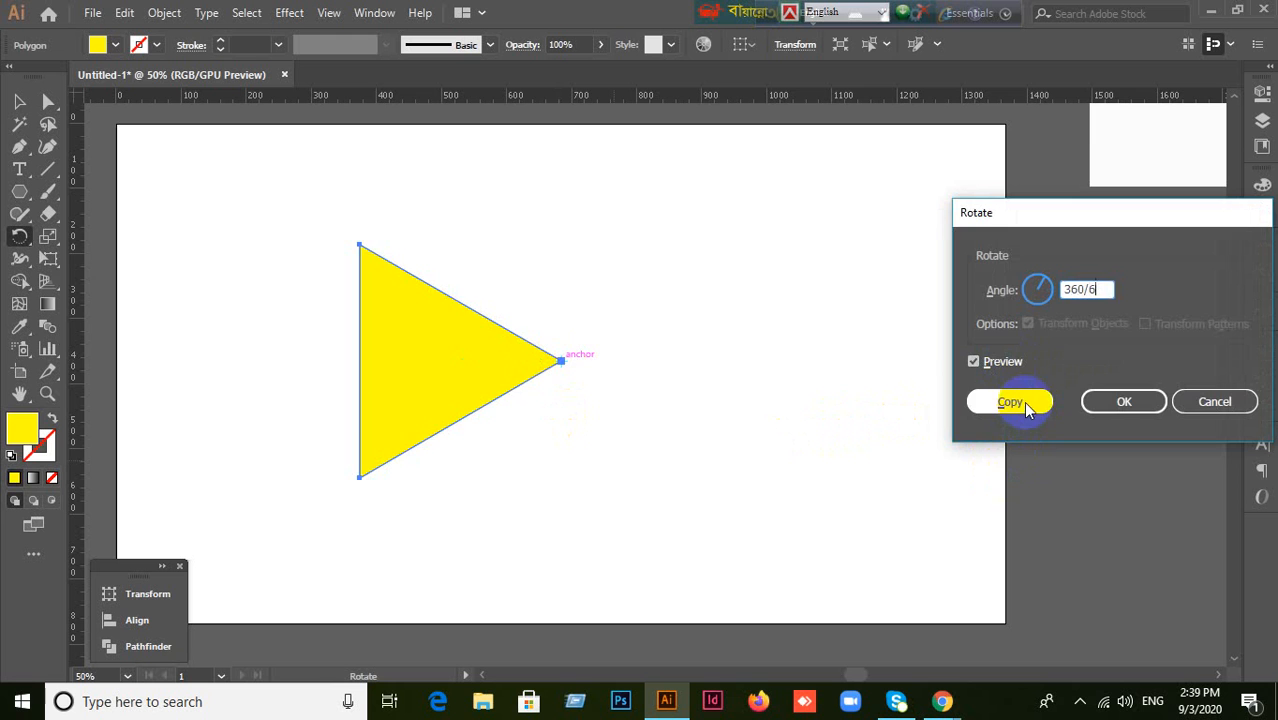
left_click(1012, 401)
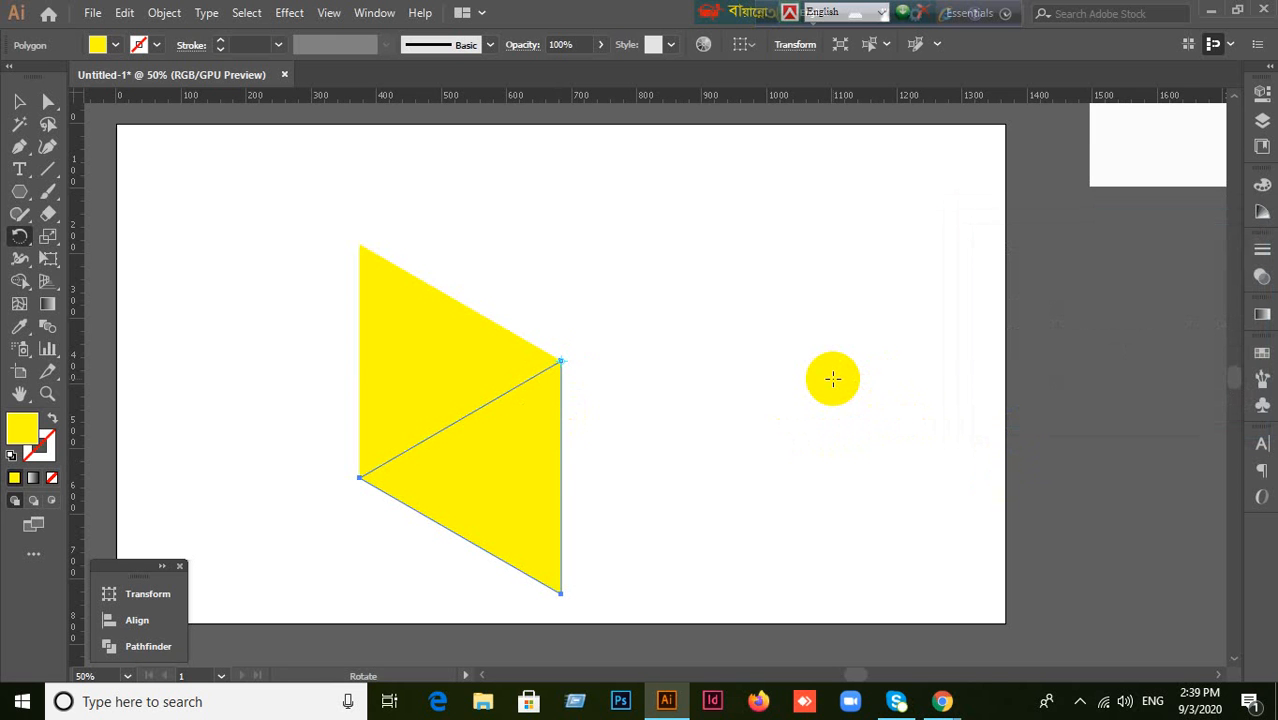
Step: Repeat the rotated copy four more times to complete a hexagon of six triangles
key("ctrl+d")
key("ctrl+d")
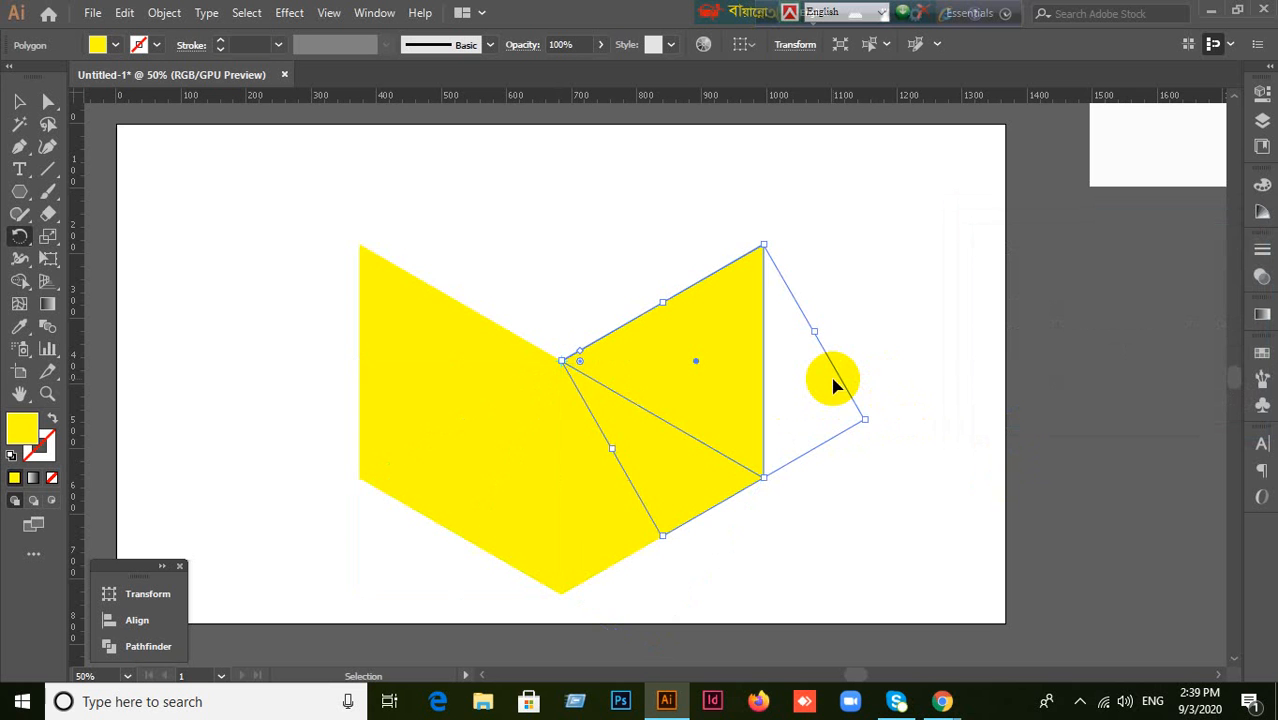
key("ctrl+d")
key("ctrl+d")
key("r")
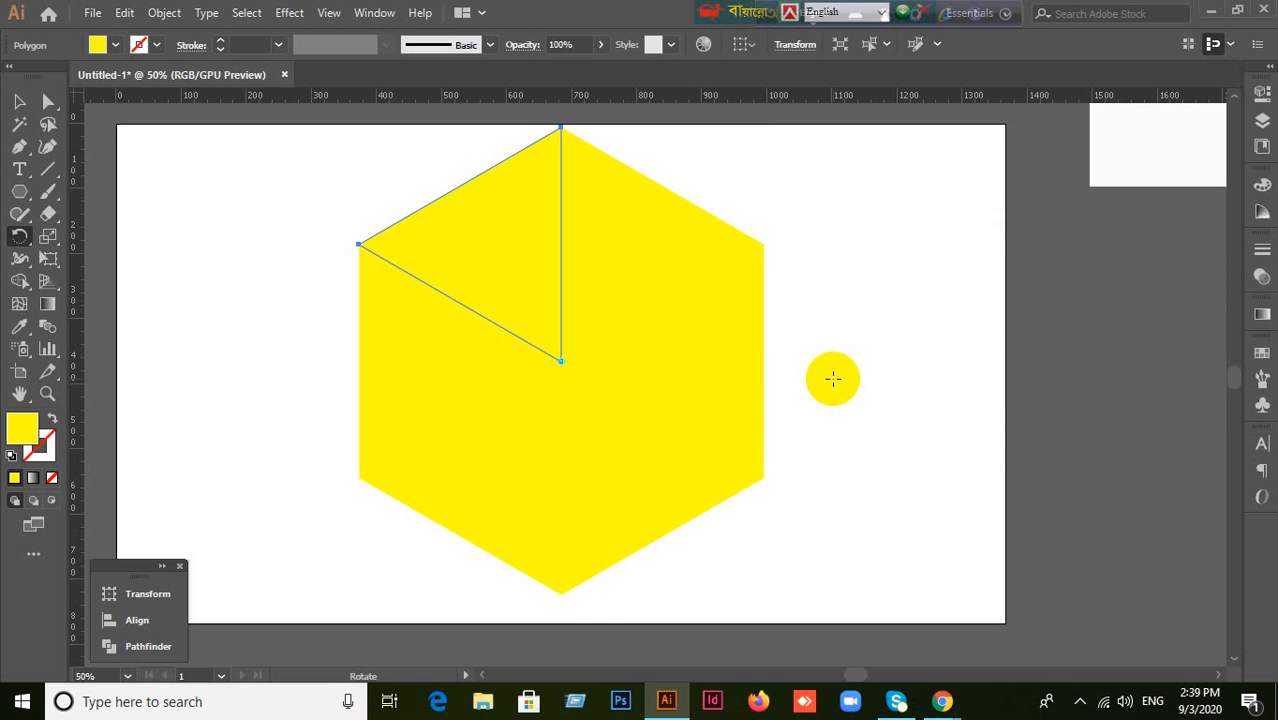
Step: Move the logo image down and left so it overlaps the artboard's right edge beside the hexagon
scroll(783, 368, "up", 1)
left_click(19, 101)
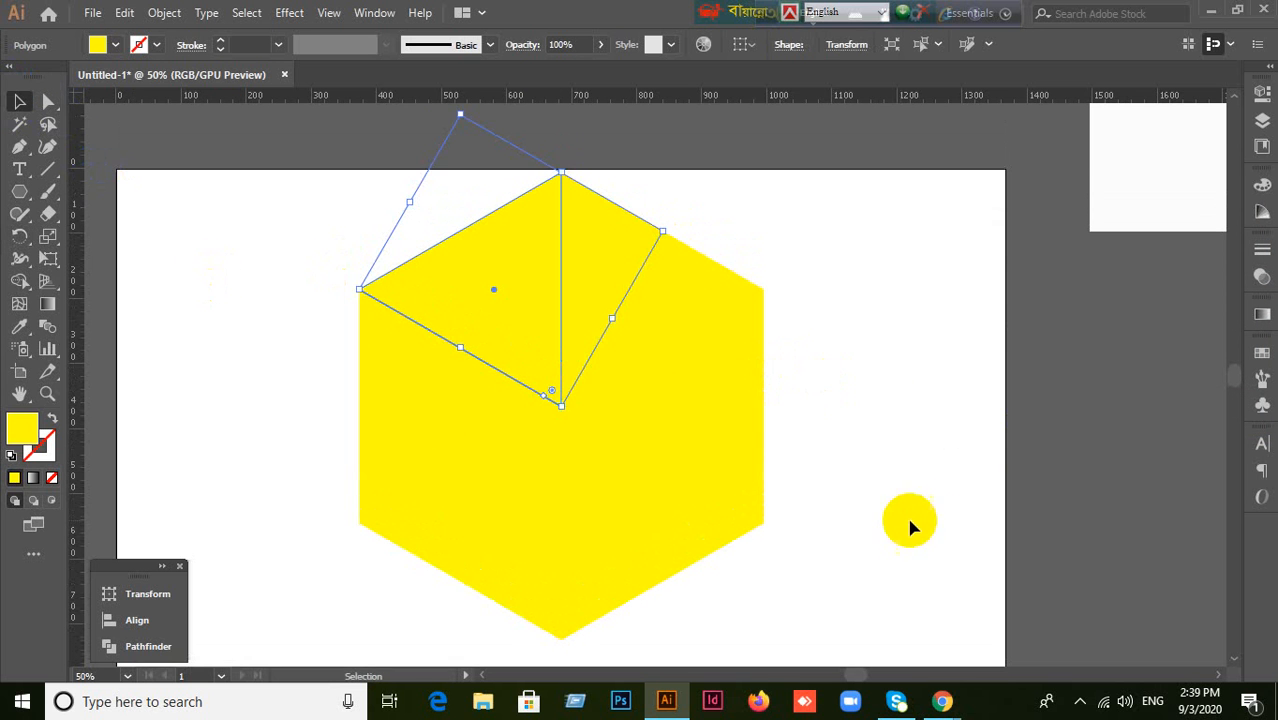
scroll(908, 500, "down", 1)
left_click_drag(933, 491, 827, 522)
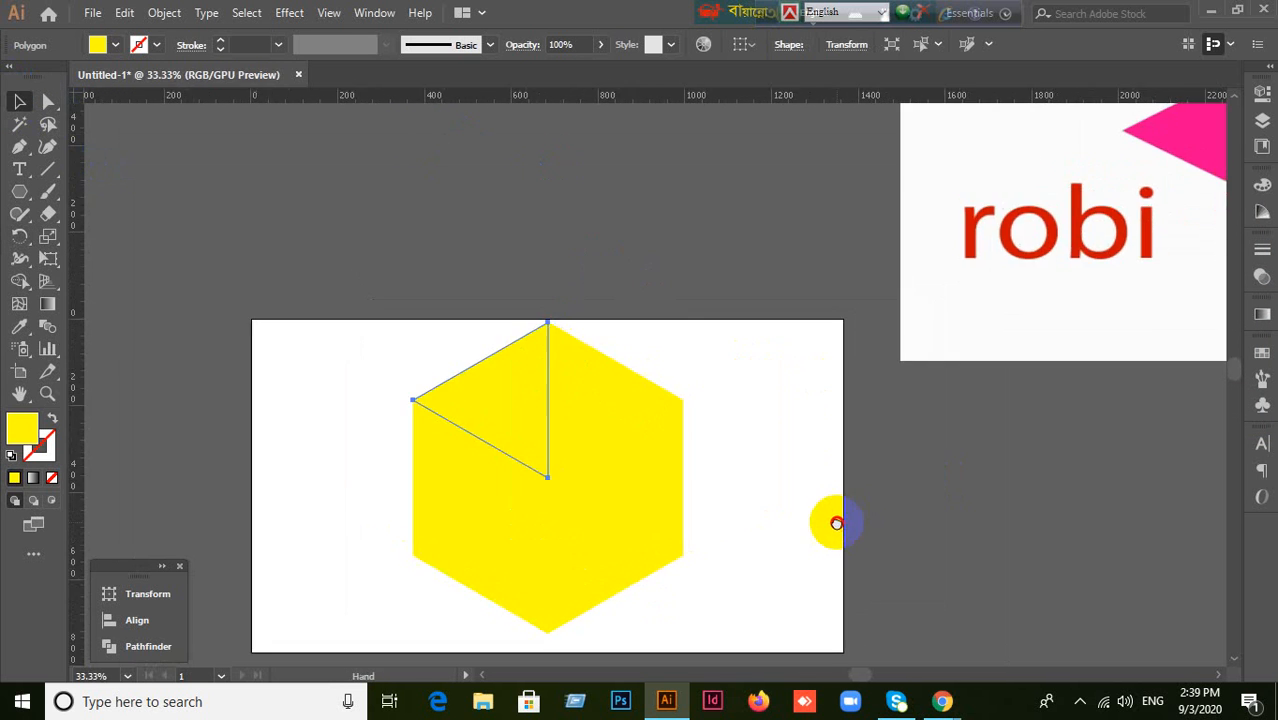
left_click_drag(1045, 216, 940, 366)
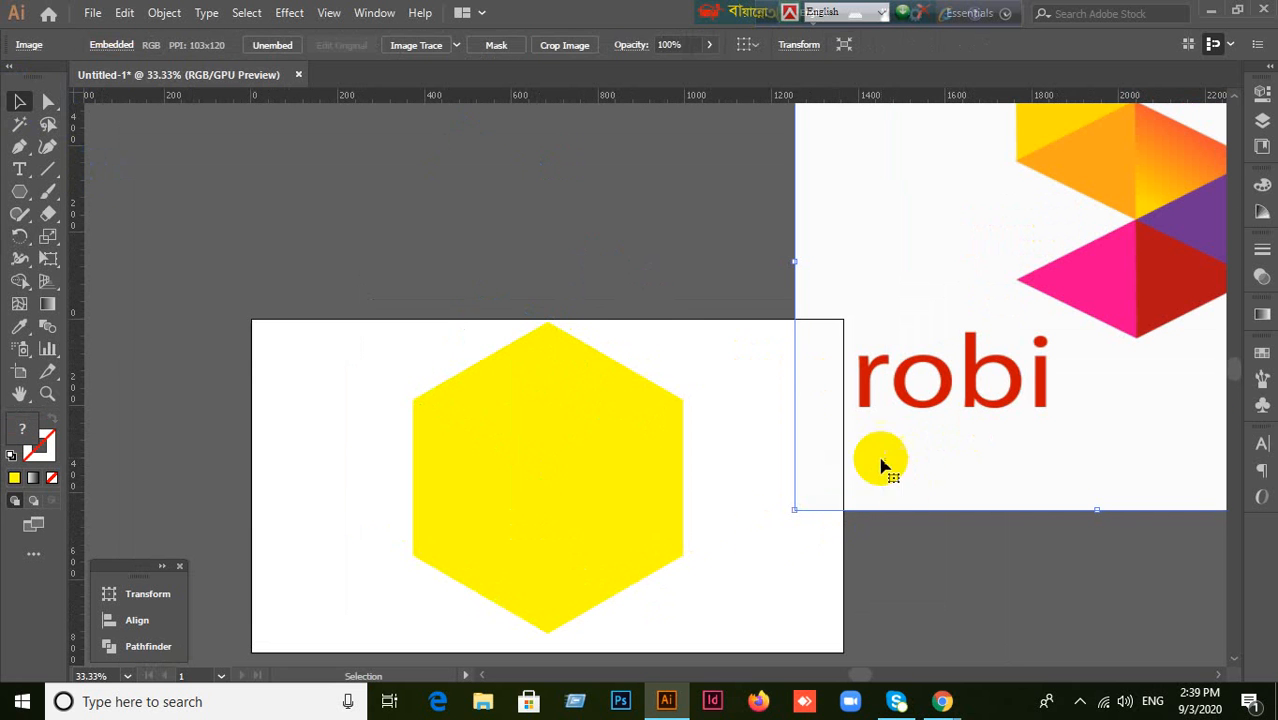
Step: Create a three-sided polygon with a 50 px radius outside the artboard, above and left of the hexagon, and enlarge it to about 315 px wide
left_click(490, 268)
left_click(471, 480)
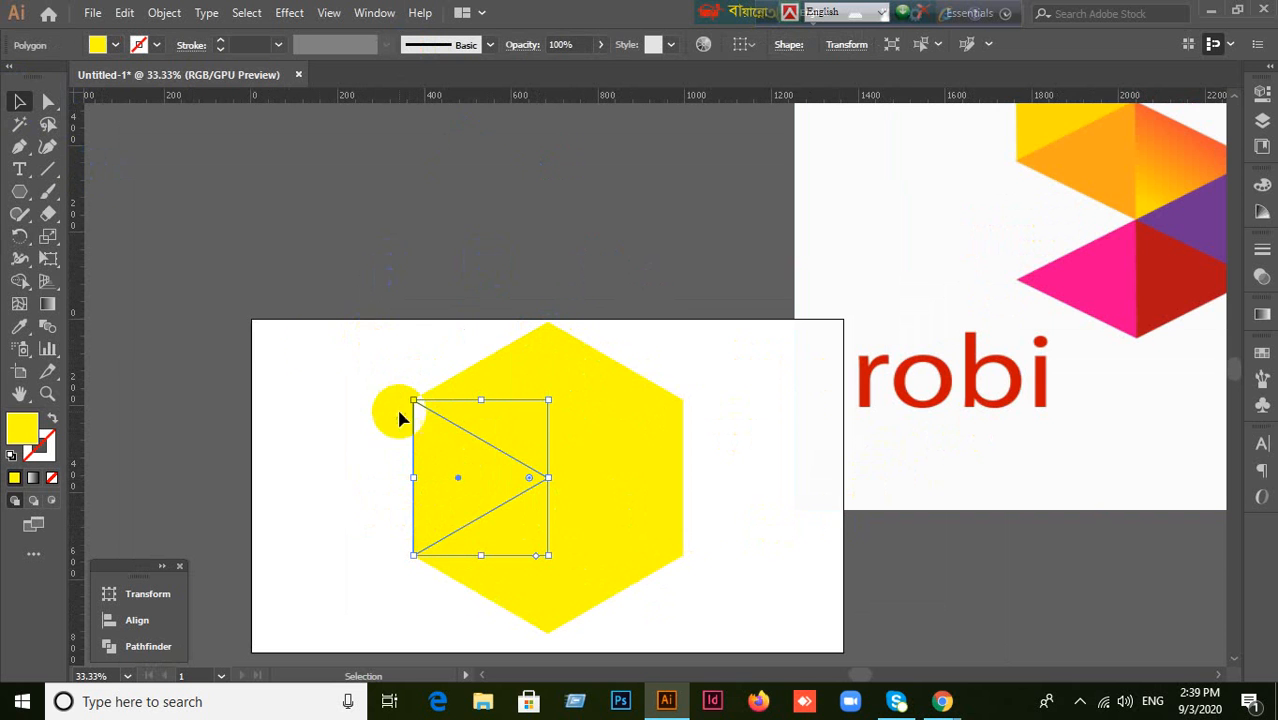
left_click(319, 330)
left_click_drag(300, 285, 462, 343)
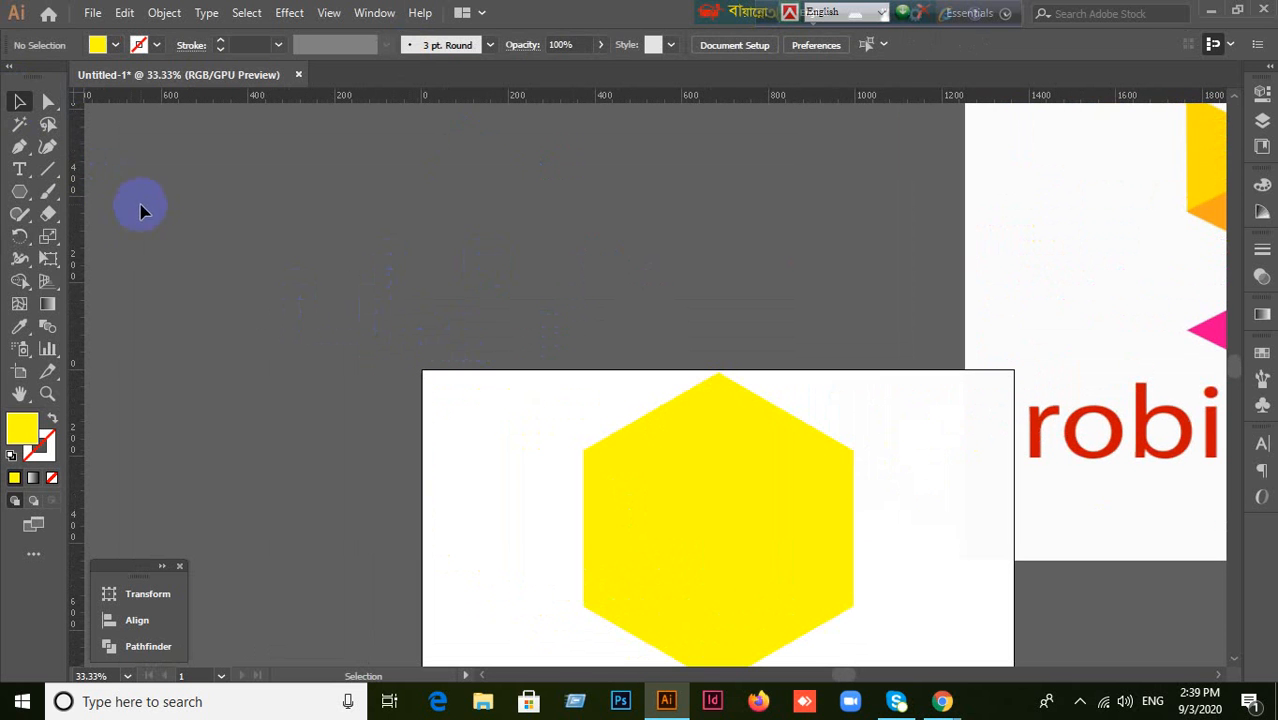
left_click(19, 193)
left_click(1141, 320)
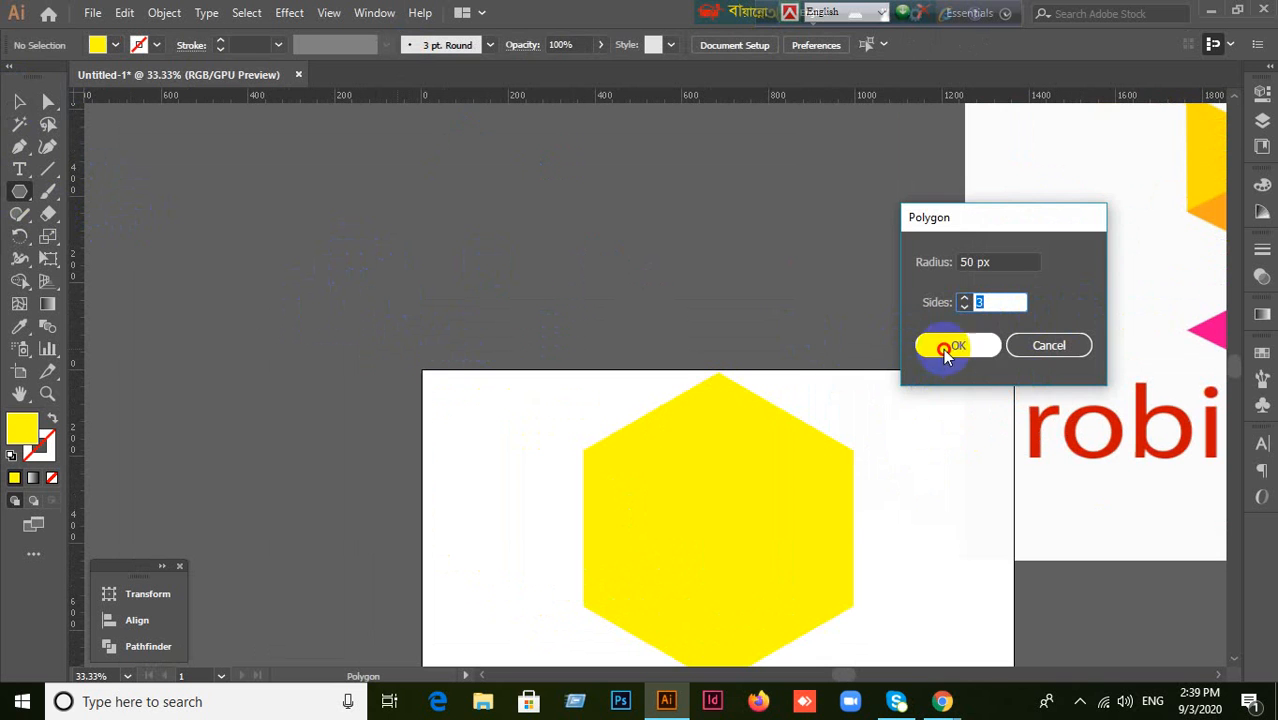
left_click(950, 345)
left_click(14, 102)
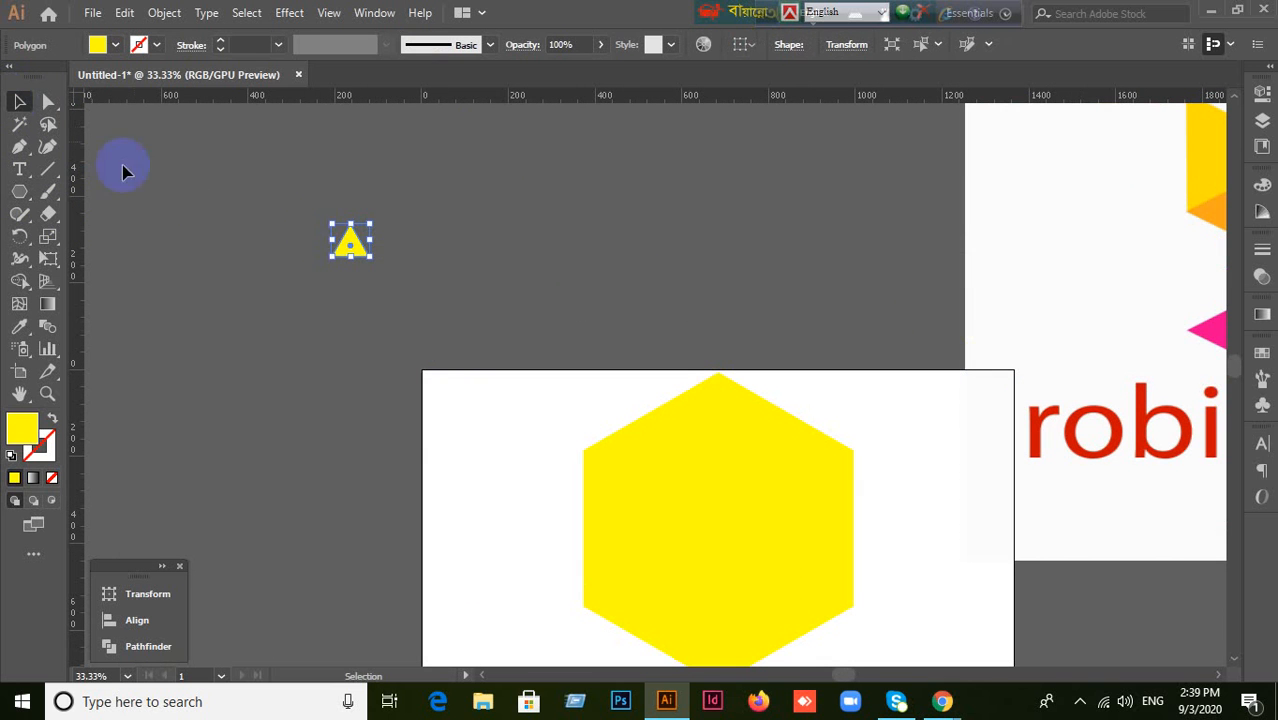
left_click_drag(372, 260, 470, 342)
Step: Try reflecting the separate triangle about its lower-right vertex on both the vertical and horizontal axes, and about its apex on the horizontal axis
left_click_drag(35, 253, 77, 259)
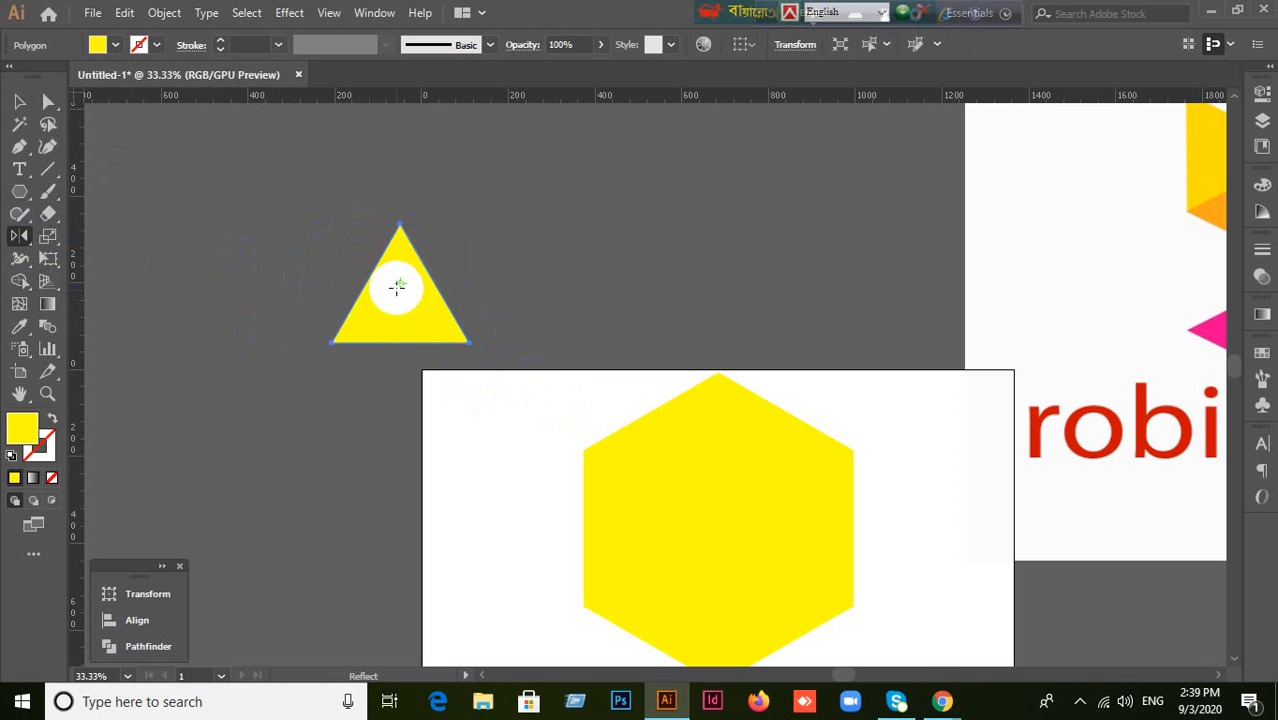
left_click(475, 343)
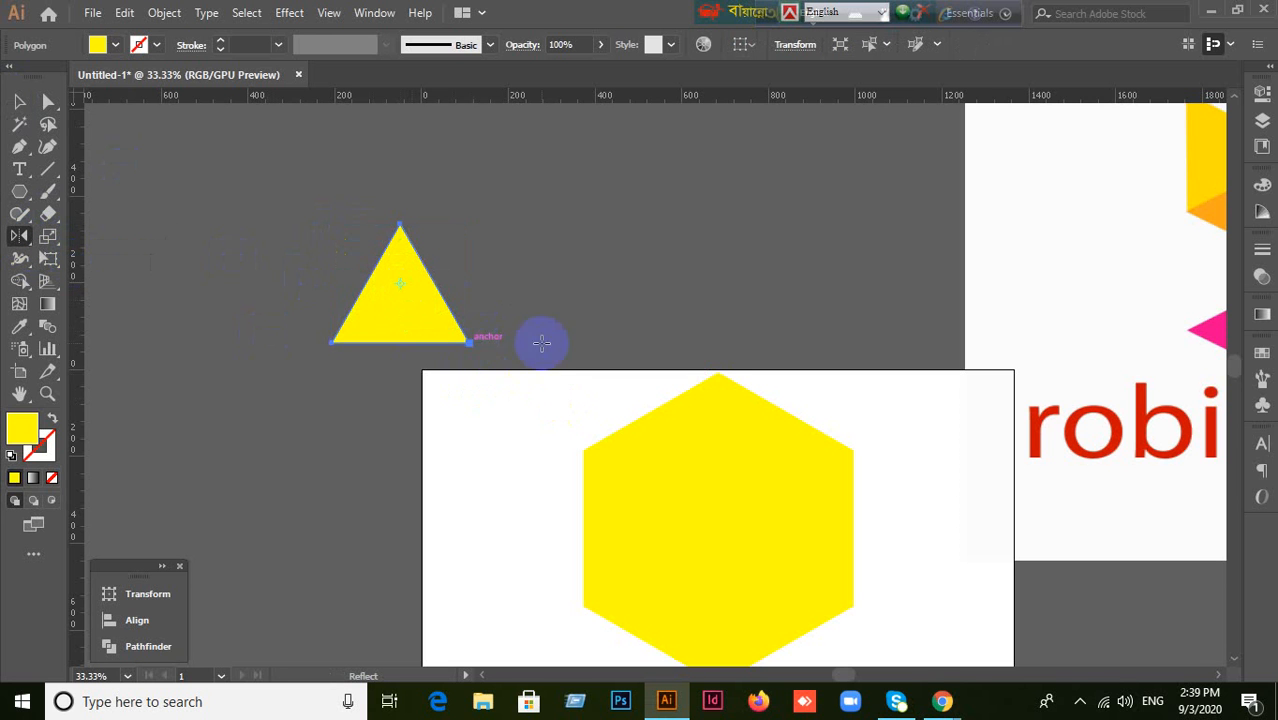
left_click(469, 343, "alt")
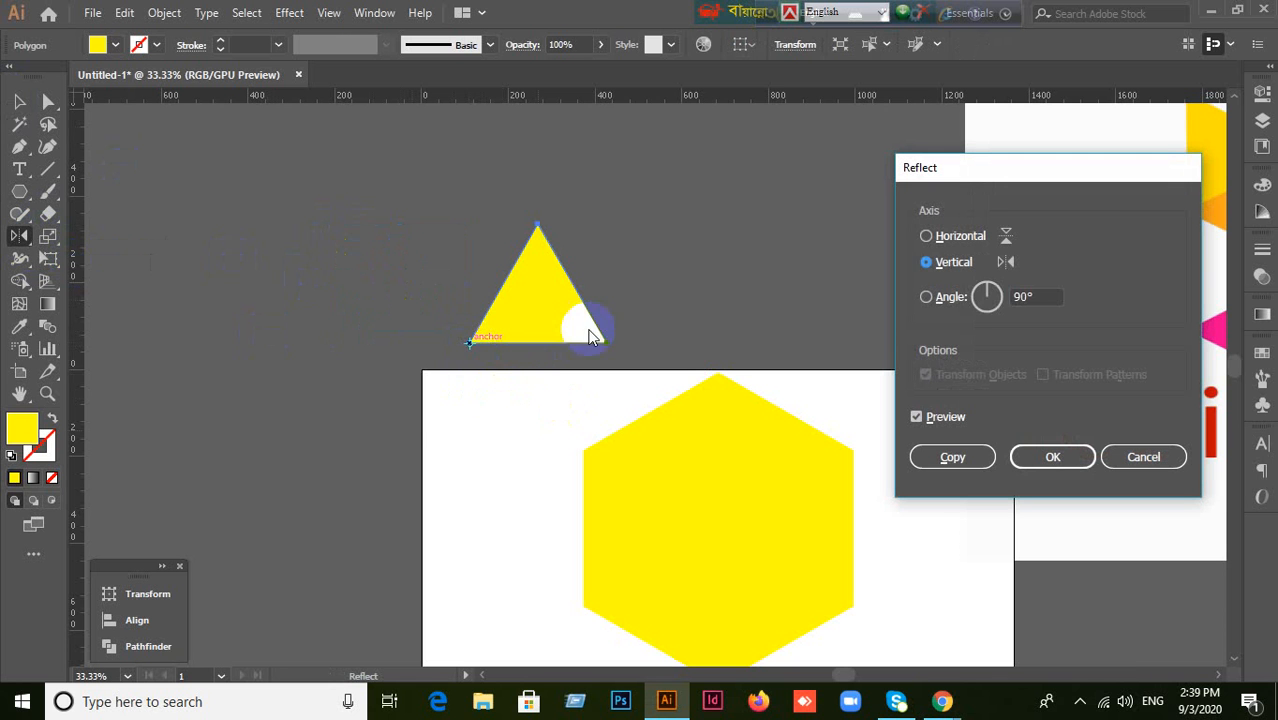
left_click(940, 240)
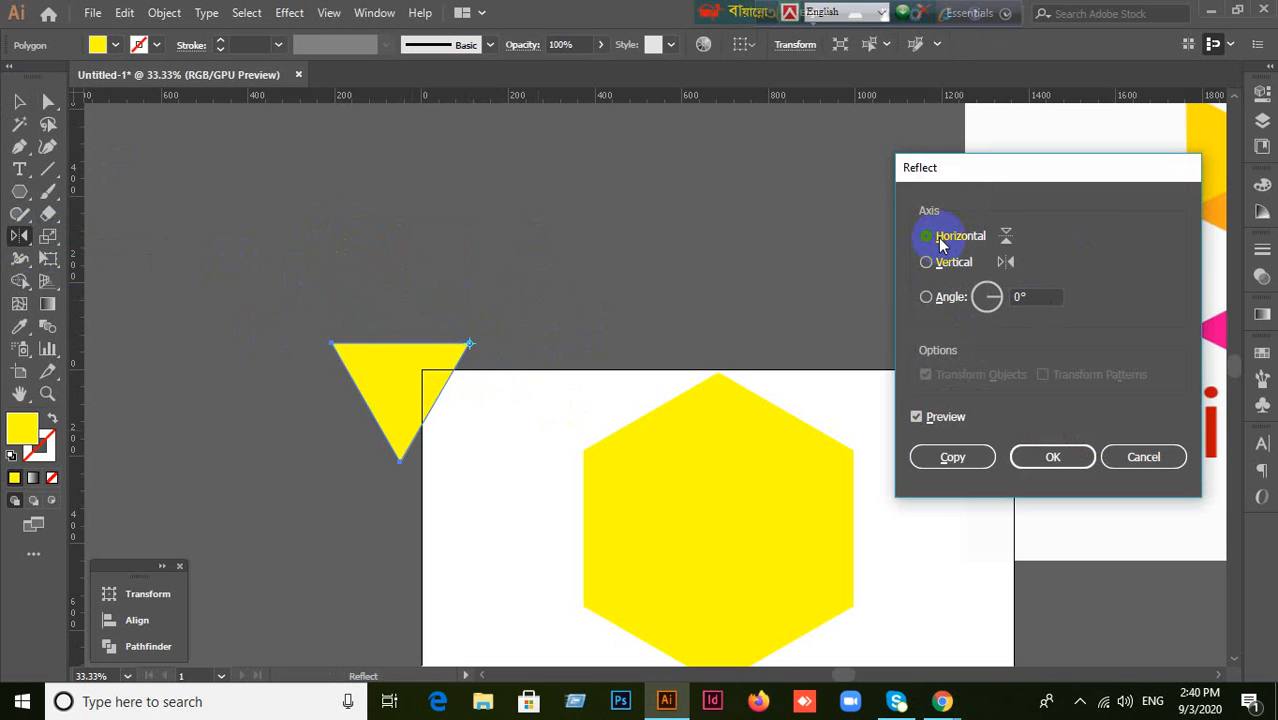
left_click(945, 262)
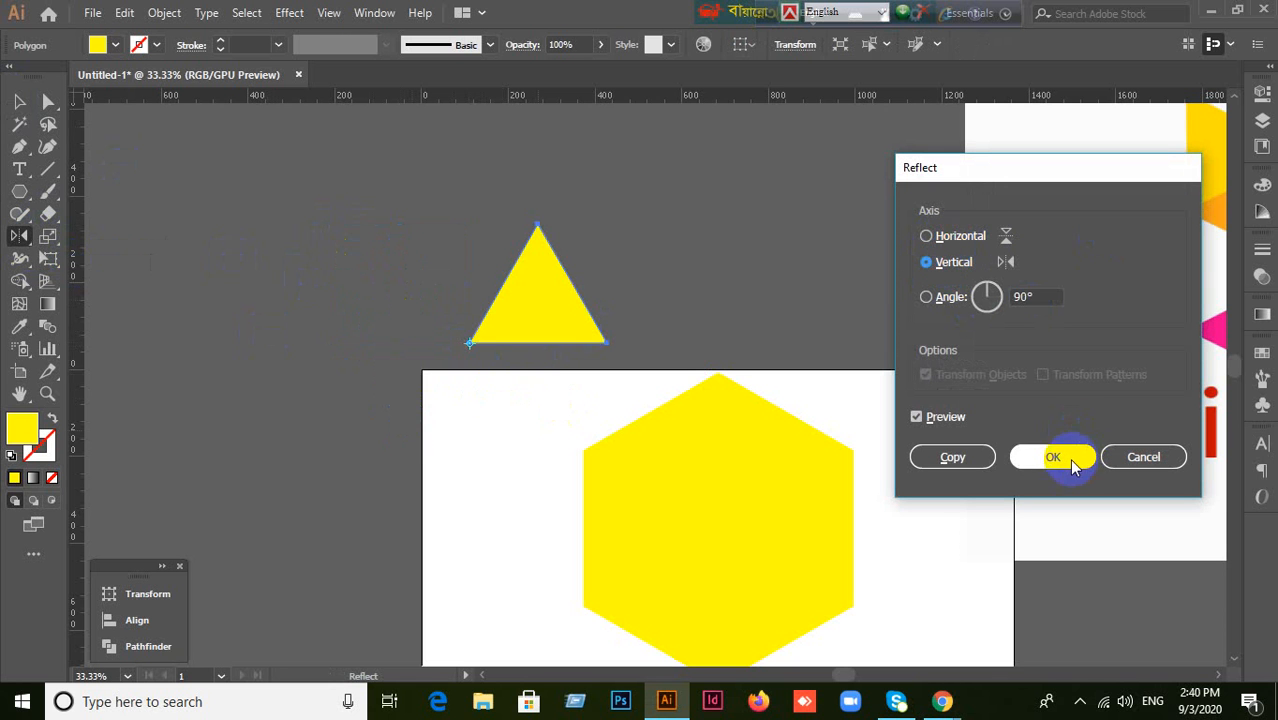
left_click(1141, 456)
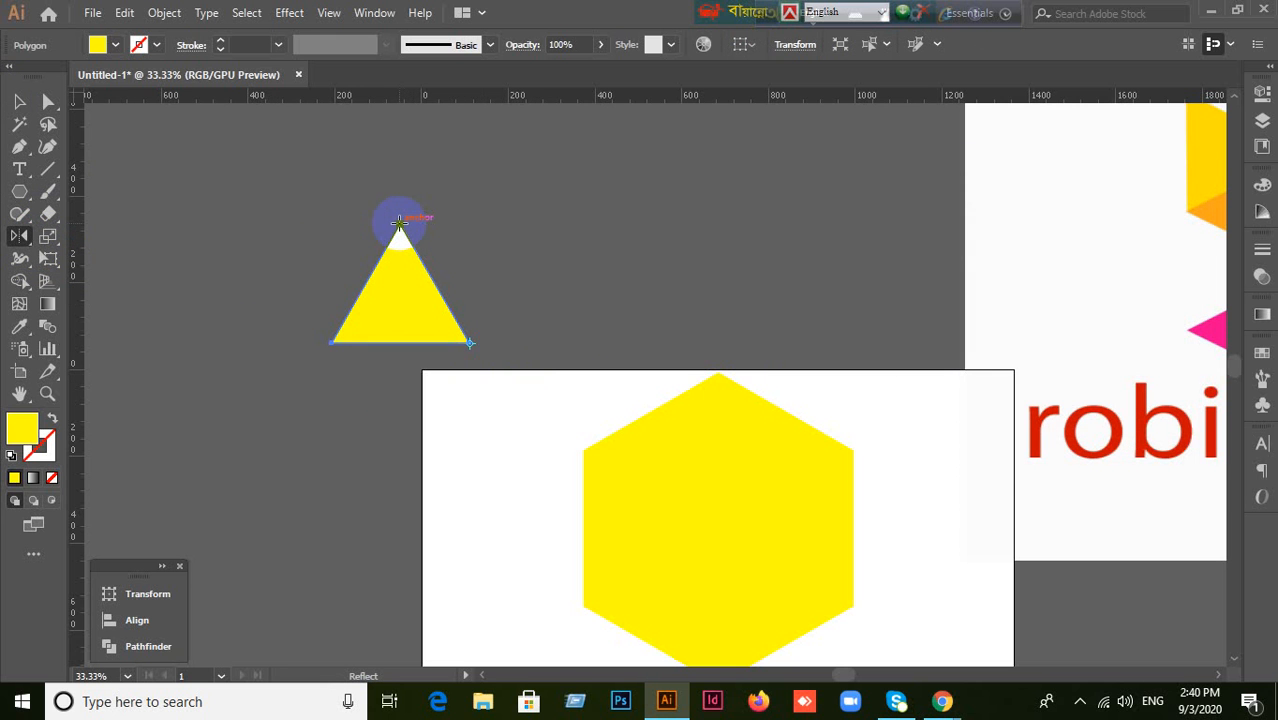
left_click(400, 224, "alt")
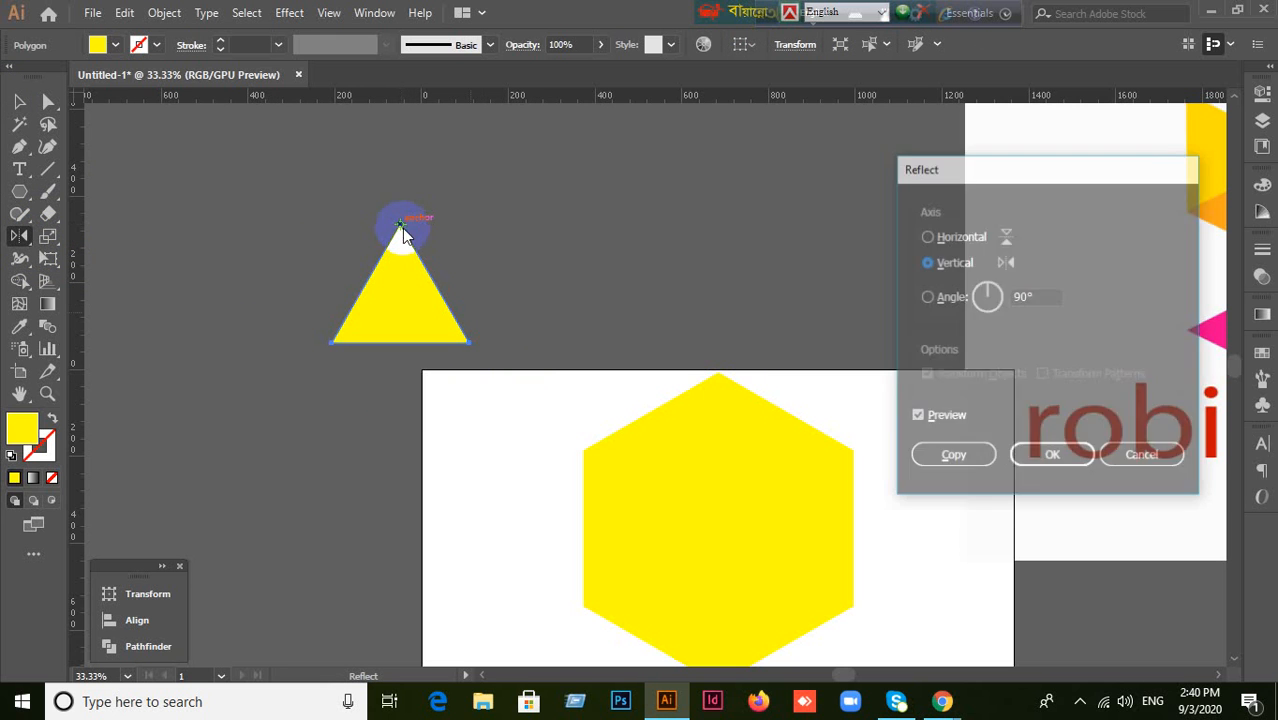
left_click(943, 238)
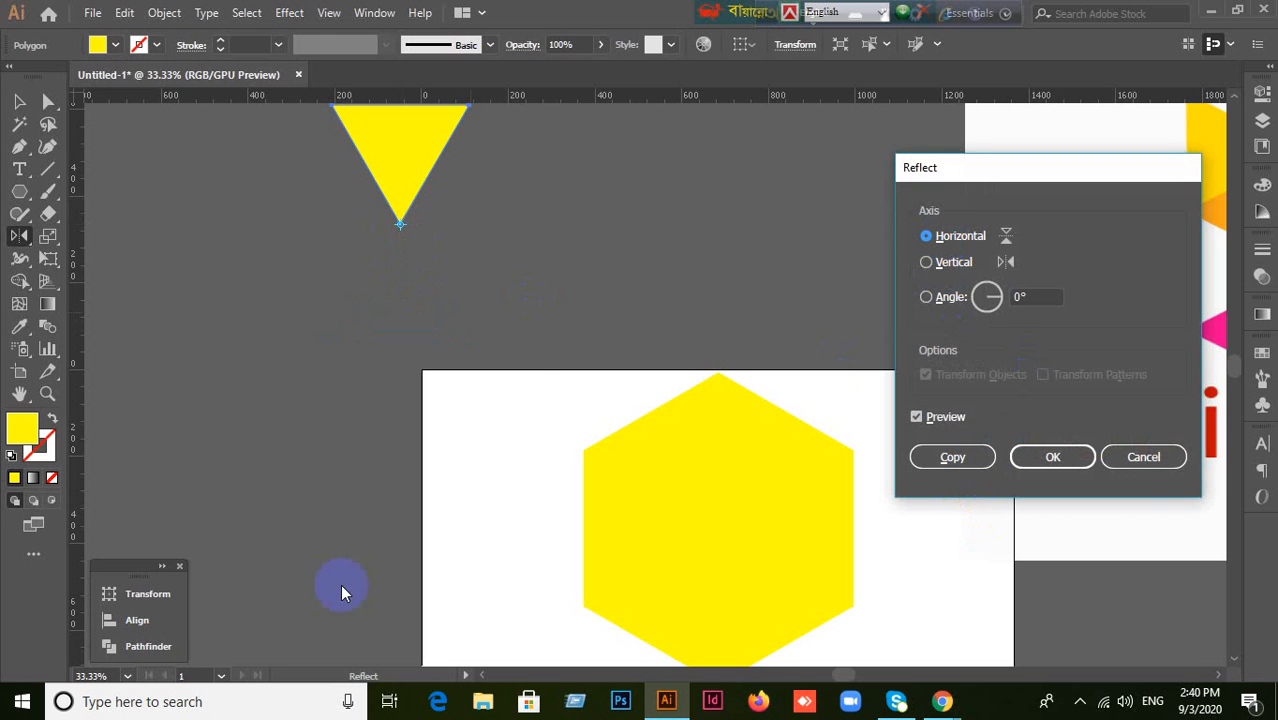
left_click(1120, 457)
Step: Delete the separate triangle outside the artboard
left_click(50, 100)
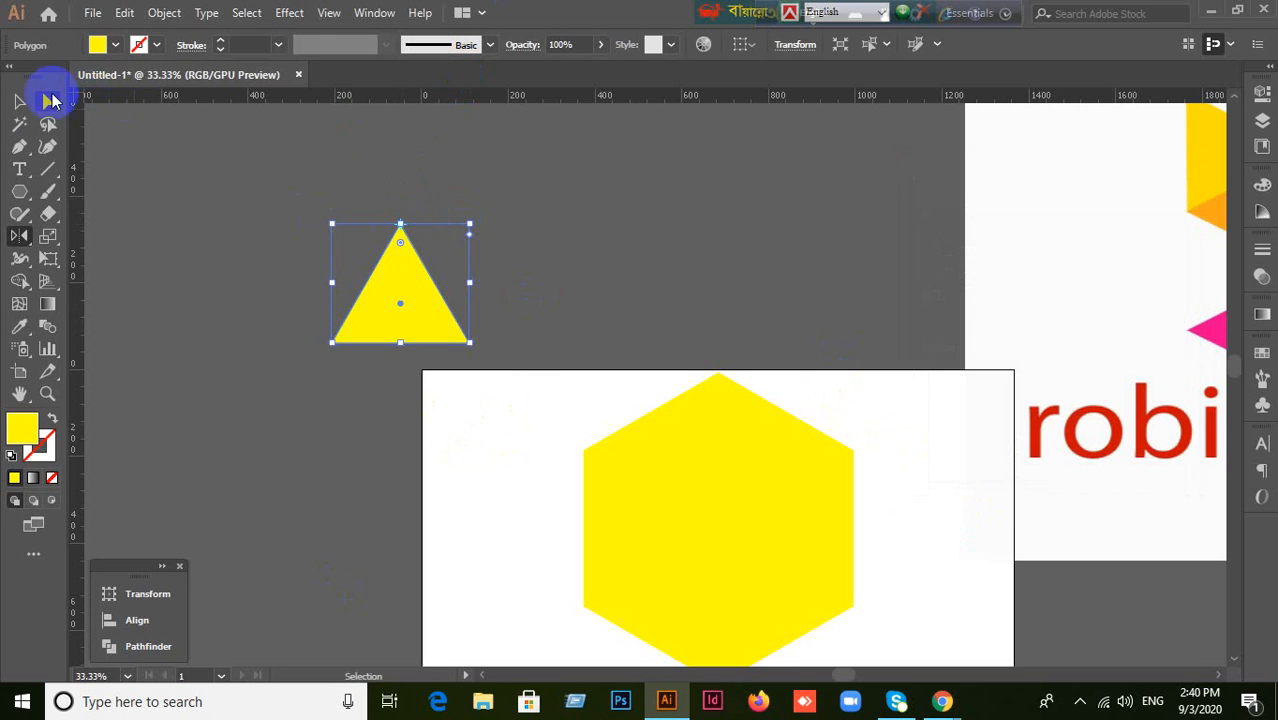
left_click(17, 100)
left_click(145, 227)
scroll(271, 177, "down", 2)
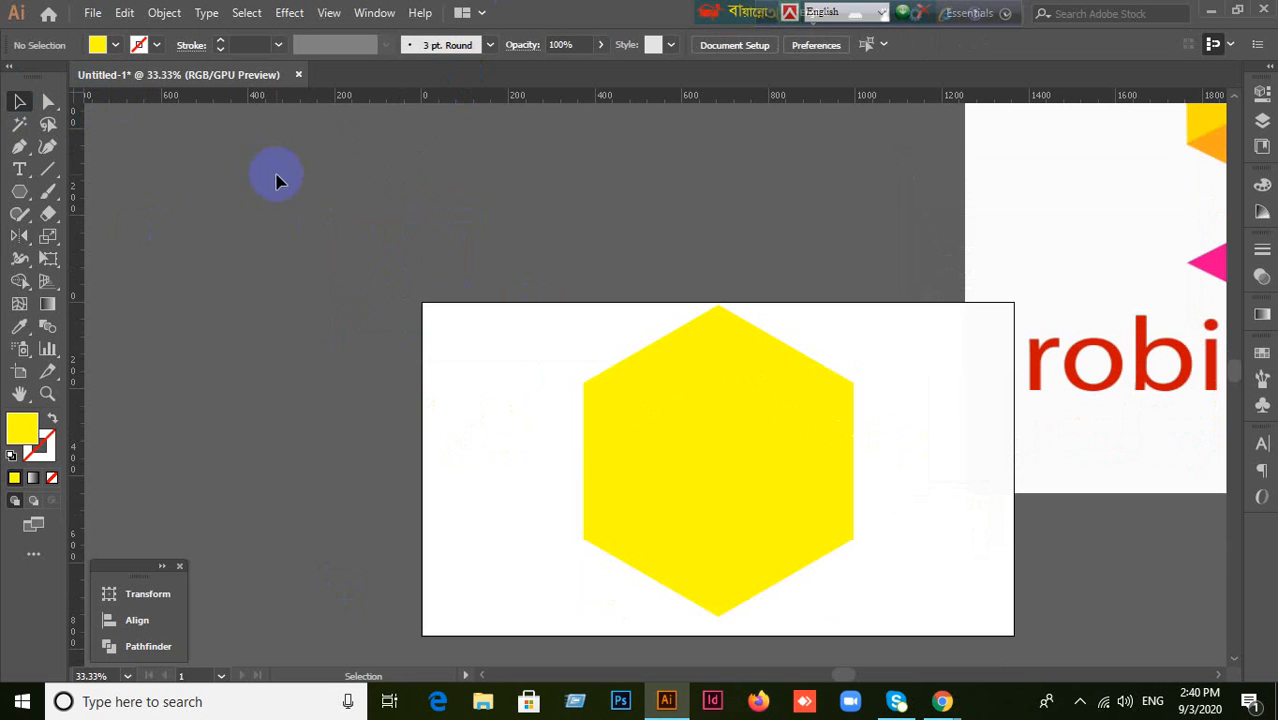
Step: Reflect the hexagon's left triangle across the horizontal axis through its upper-left vertex, without keeping the original in place
left_click(633, 443)
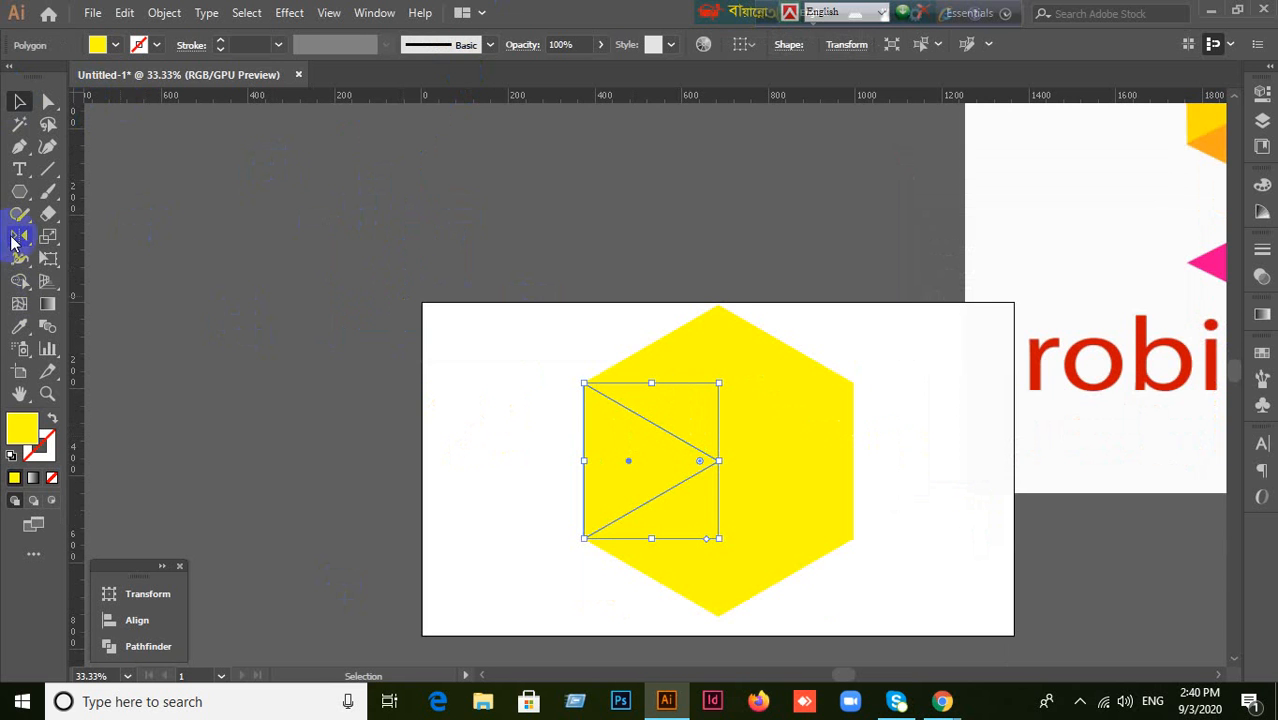
left_click_drag(25, 250, 70, 254)
scroll(668, 478, "up", 2)
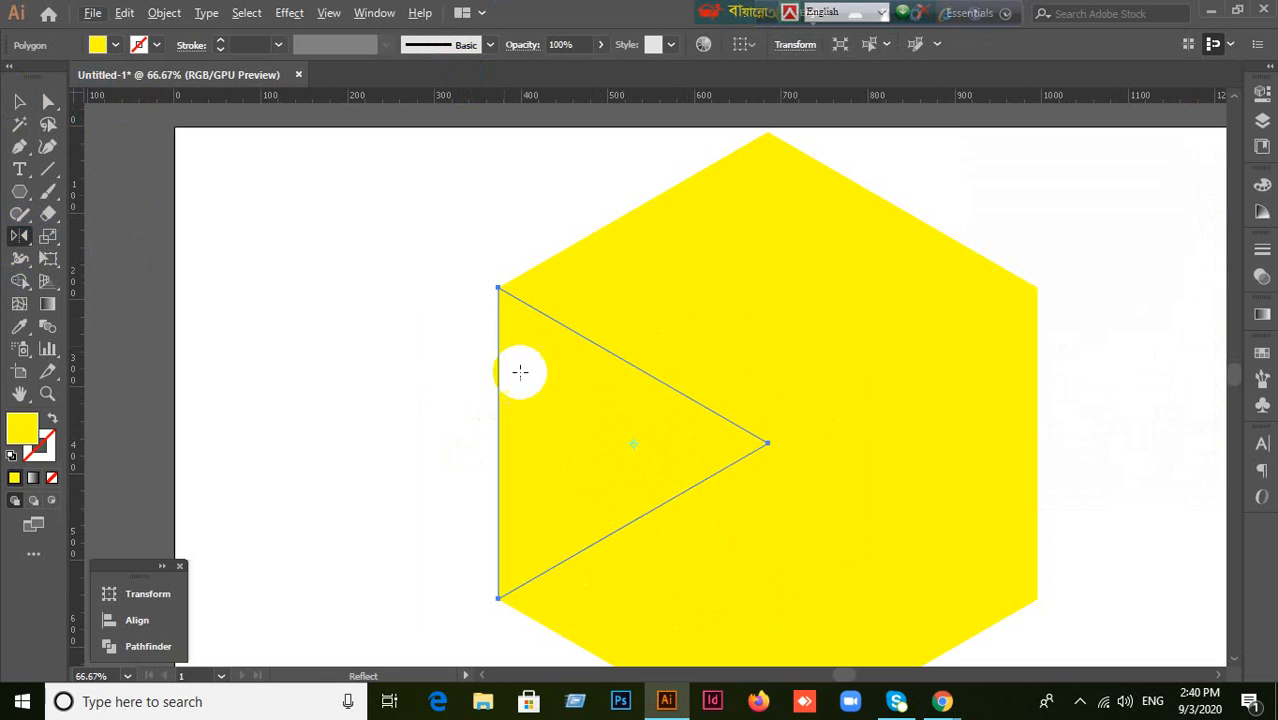
left_click(498, 289, "alt")
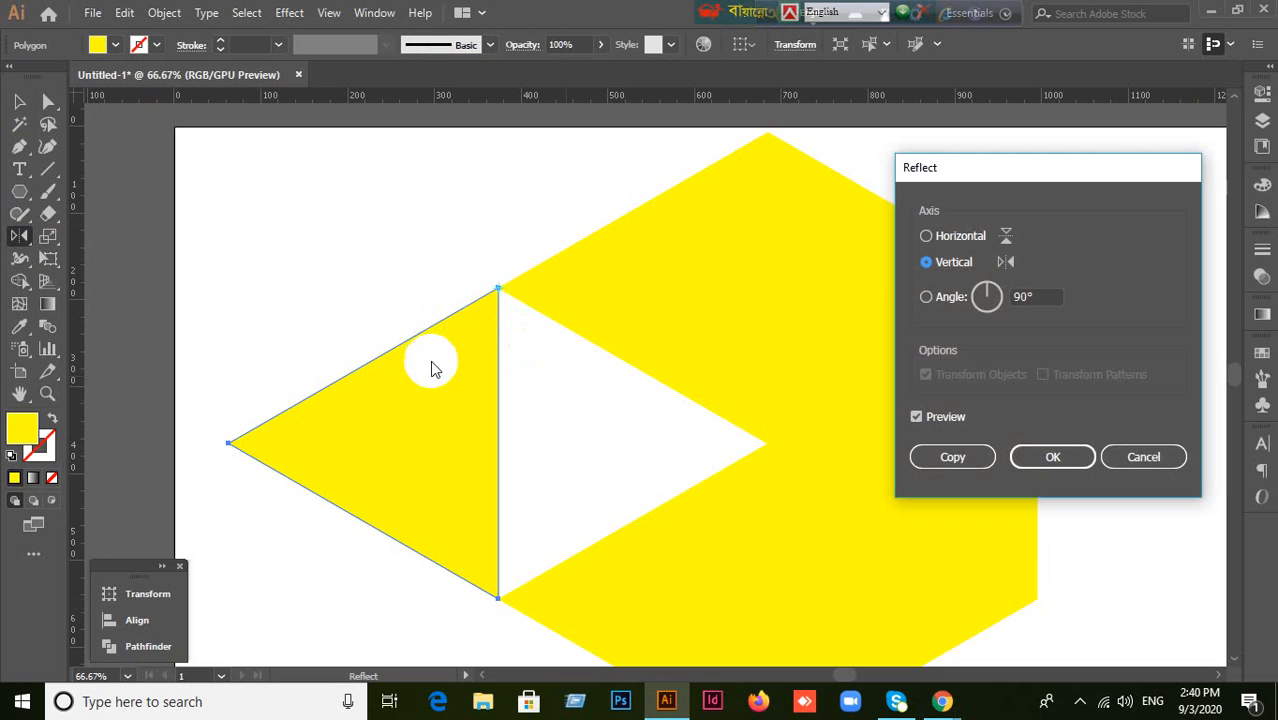
left_click(960, 243)
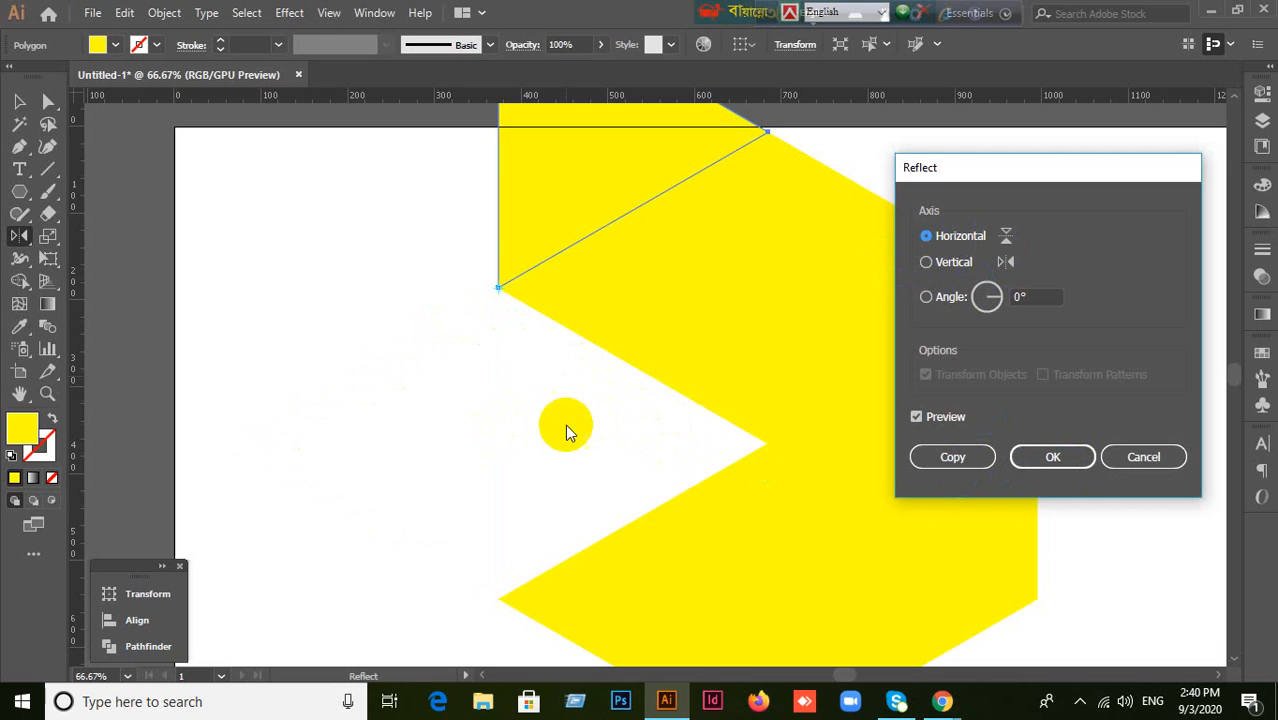
left_click(1052, 456)
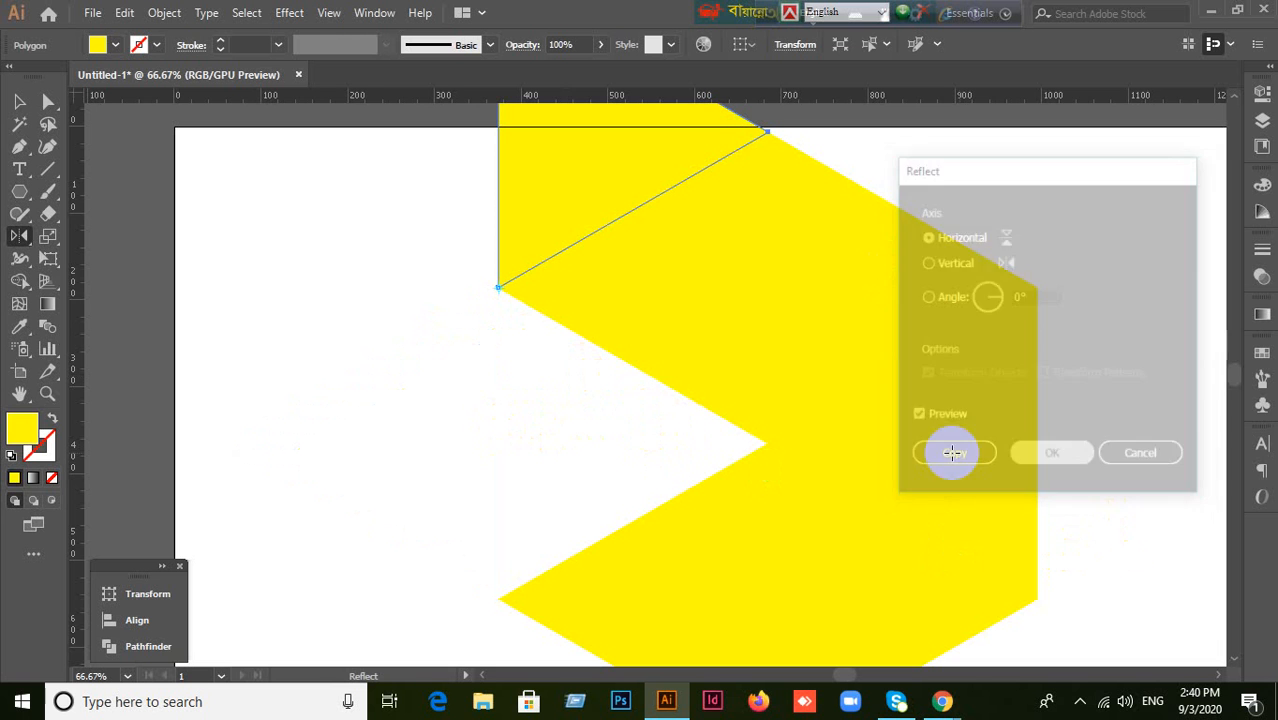
scroll(566, 421, "down", 1)
key("v")
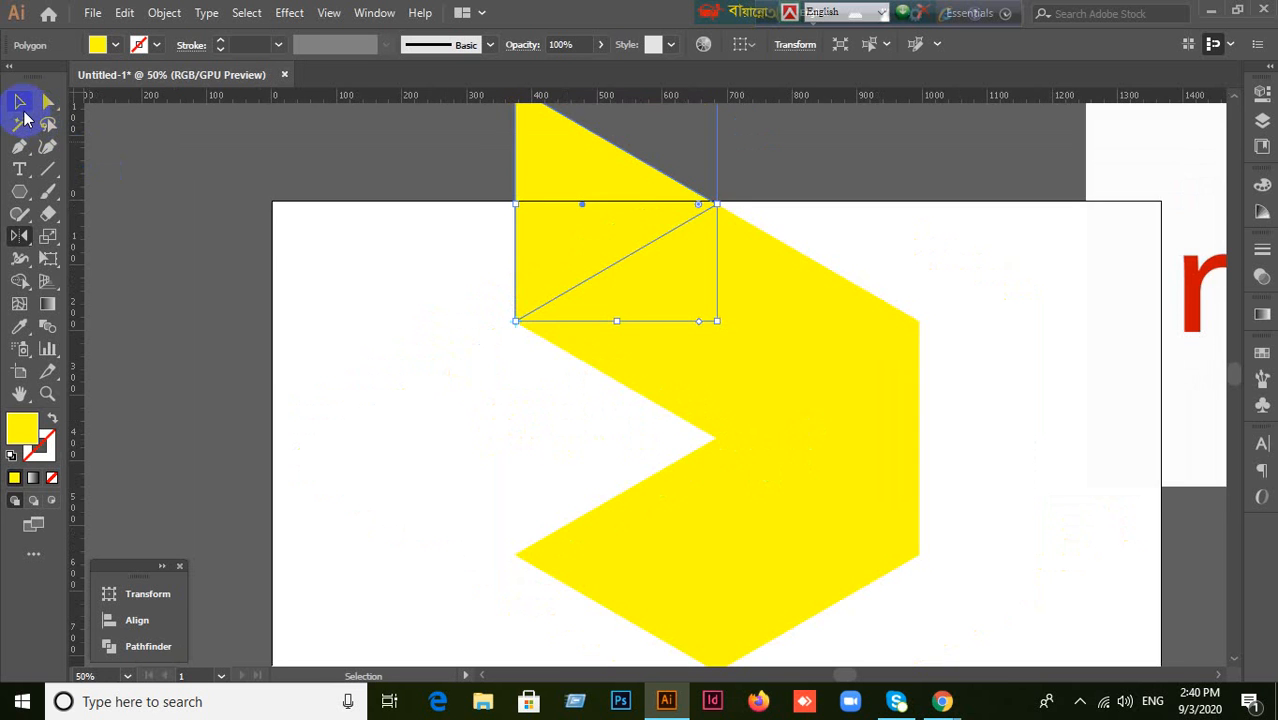
left_click(513, 414)
Step: Fill the reflected triangle at the top with the golden yellow sampled from the logo image's top triangle
scroll(513, 414, "down", 1)
scroll(850, 473, "right", 2)
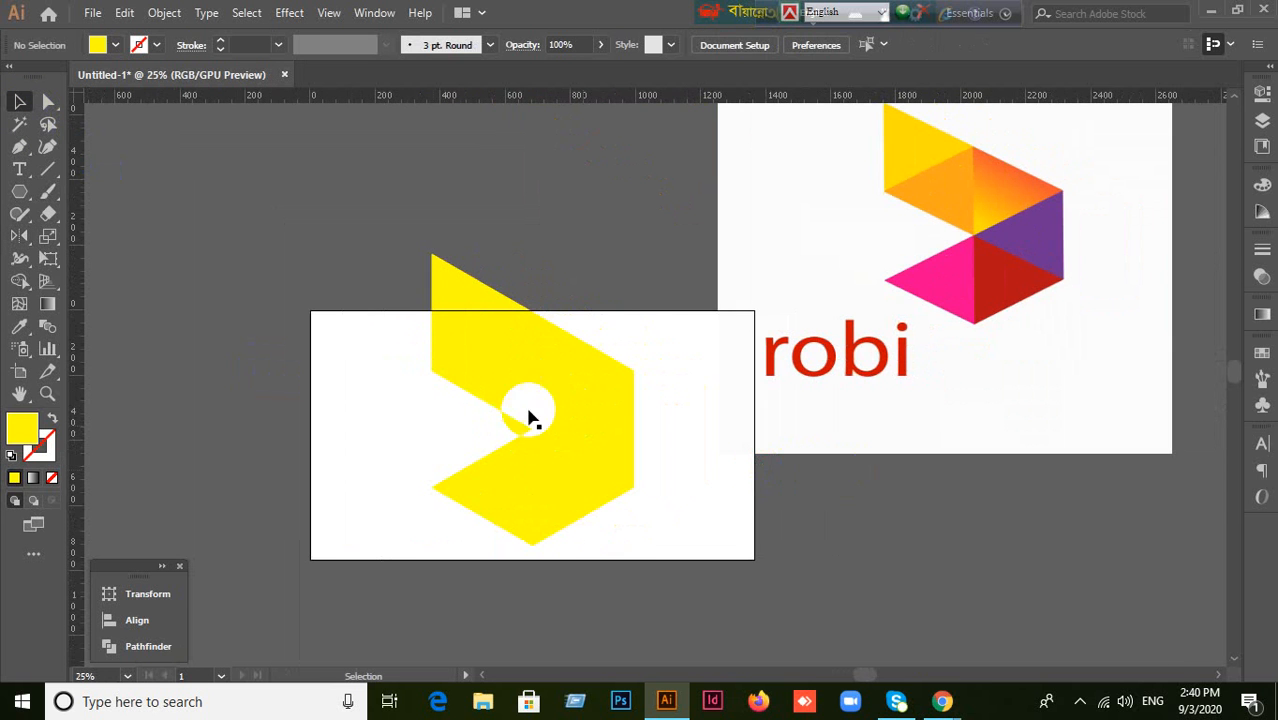
left_click(455, 348)
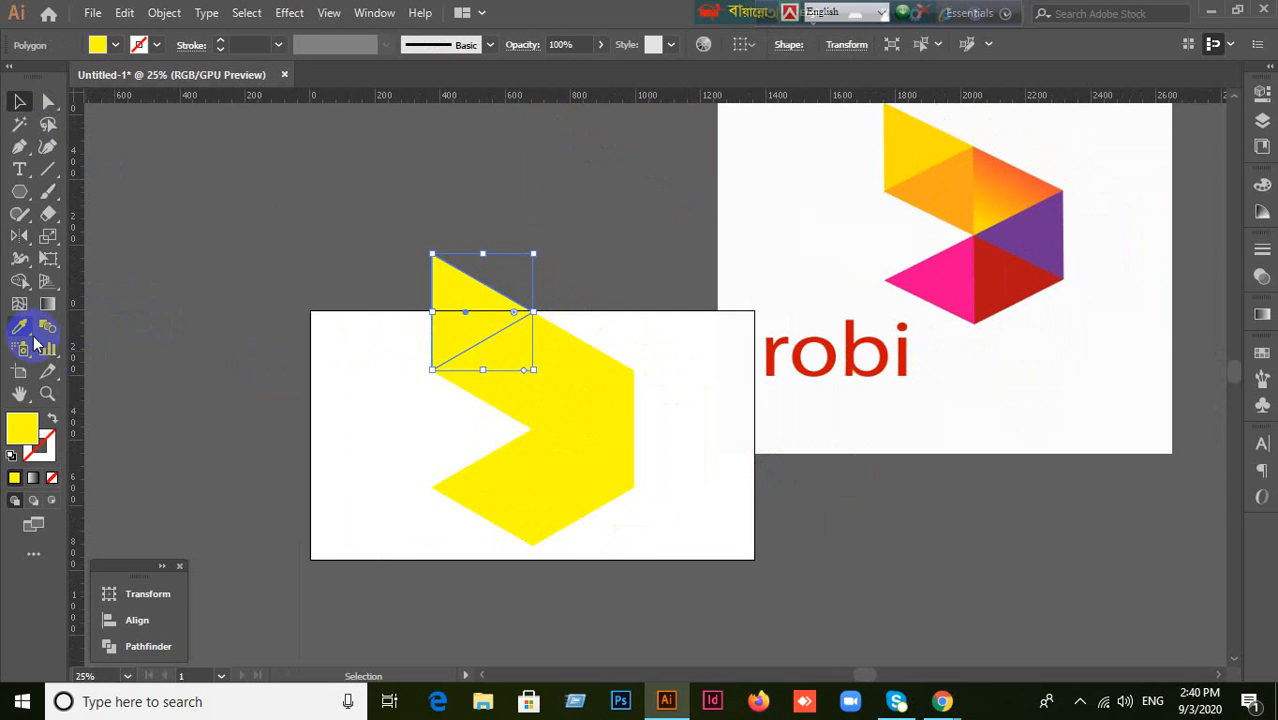
left_click(893, 134)
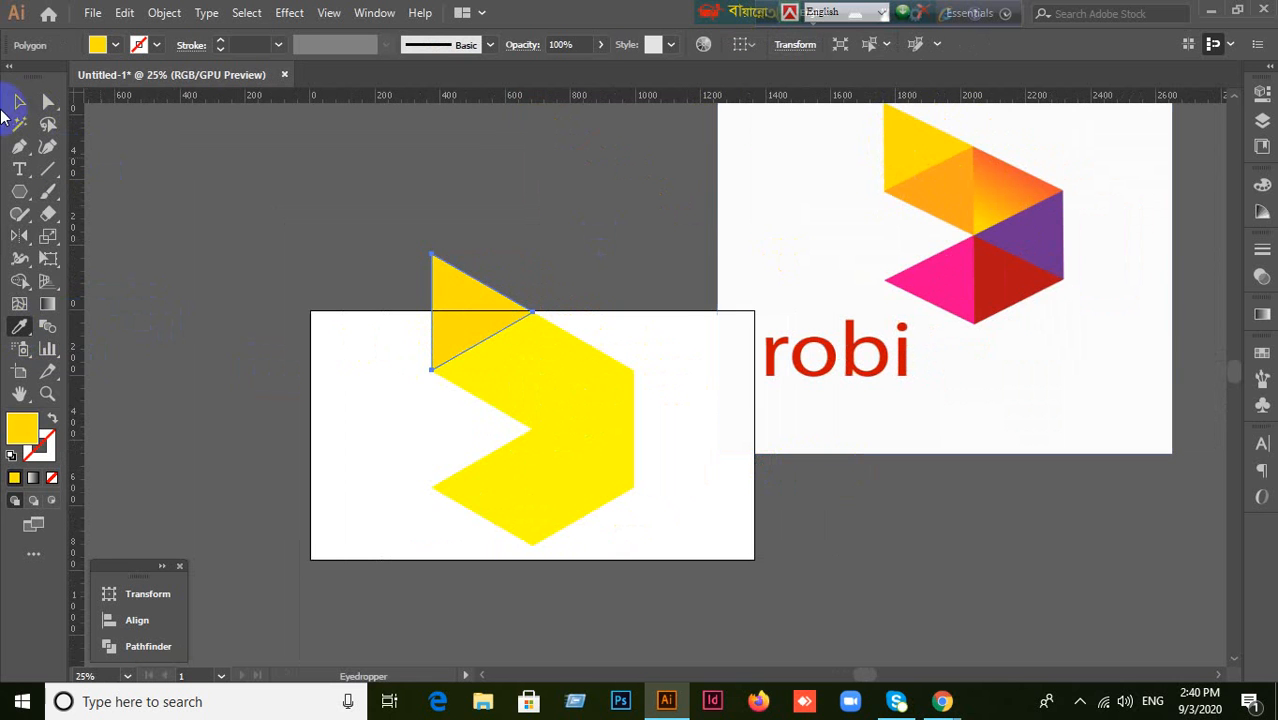
Step: Fill the hexagon's upper-left triangle with orange sampled from the logo image
left_click(17, 103)
left_click(519, 400)
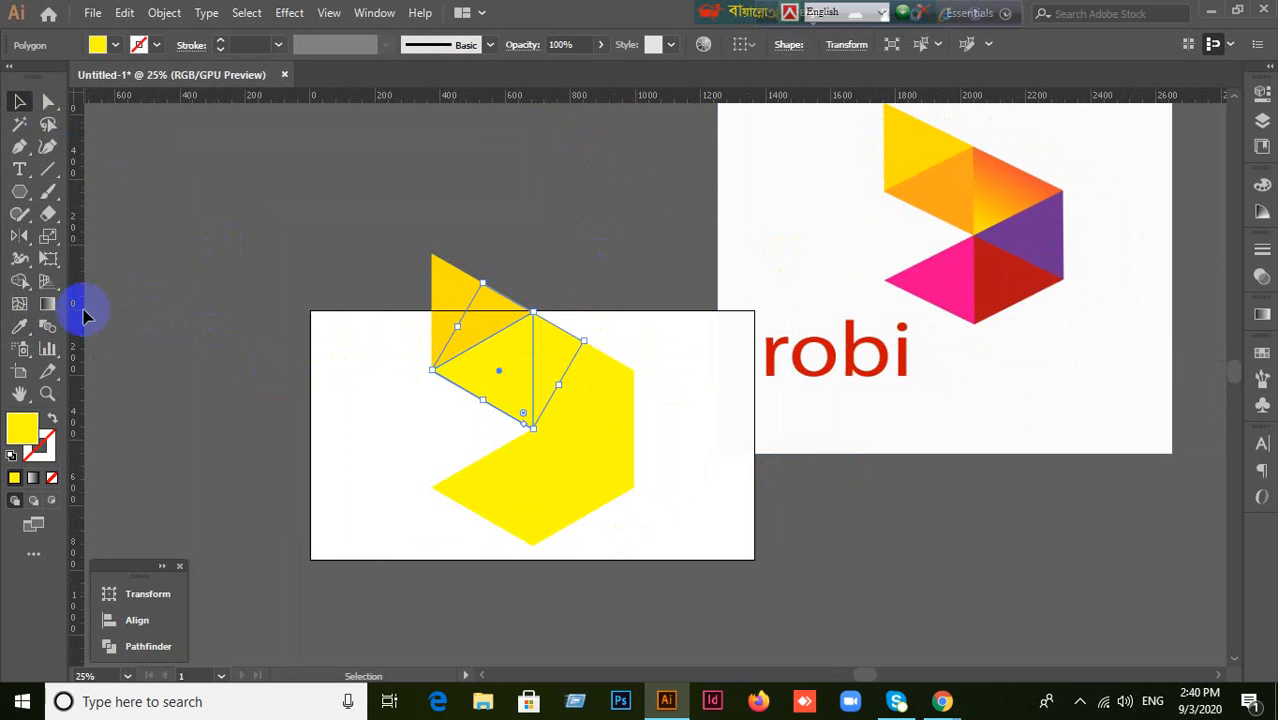
left_click(19, 326)
left_click(990, 200)
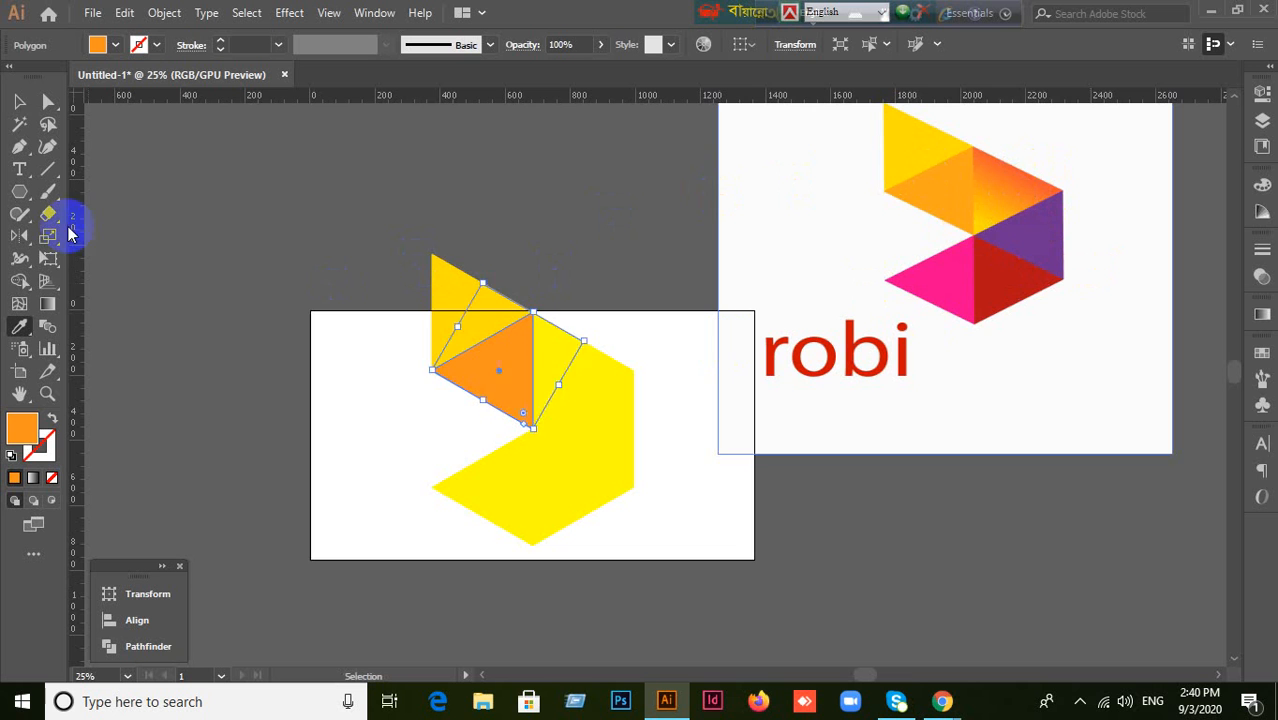
Step: Fill the hexagon's upper-right triangle with purple sampled from the logo image
left_click(20, 102)
left_click(580, 376)
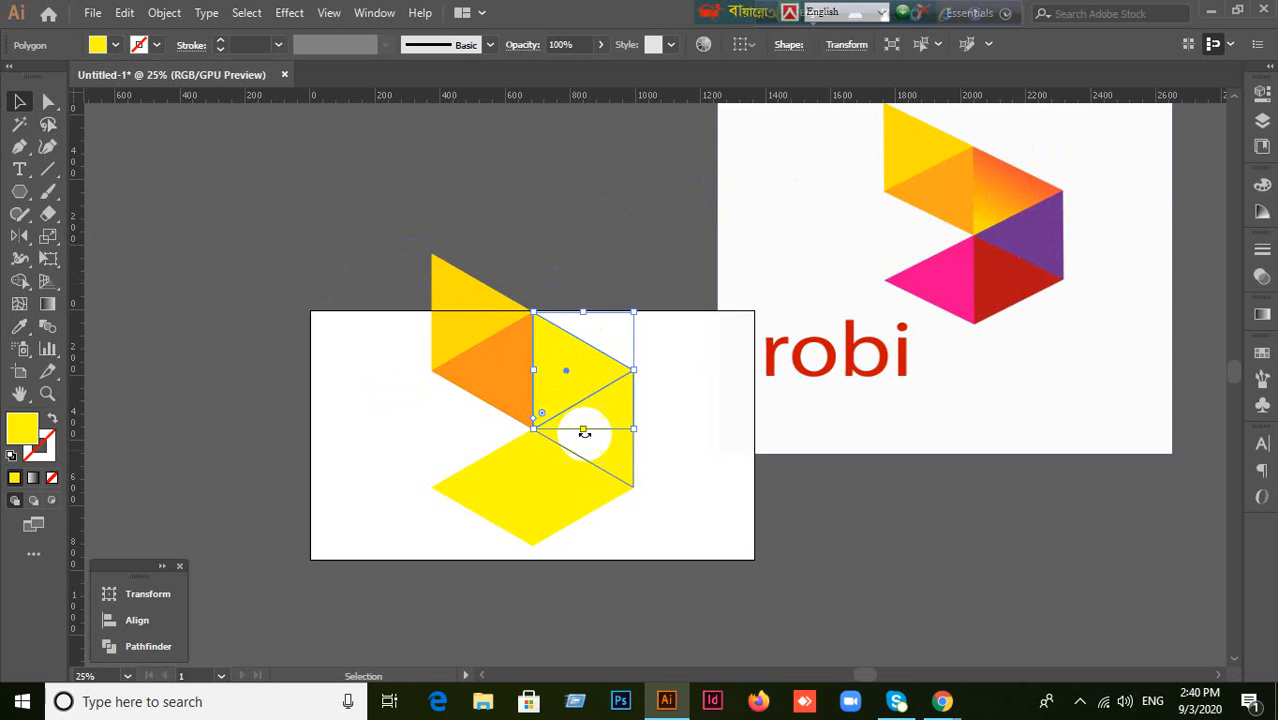
left_click(18, 329)
left_click(1058, 252)
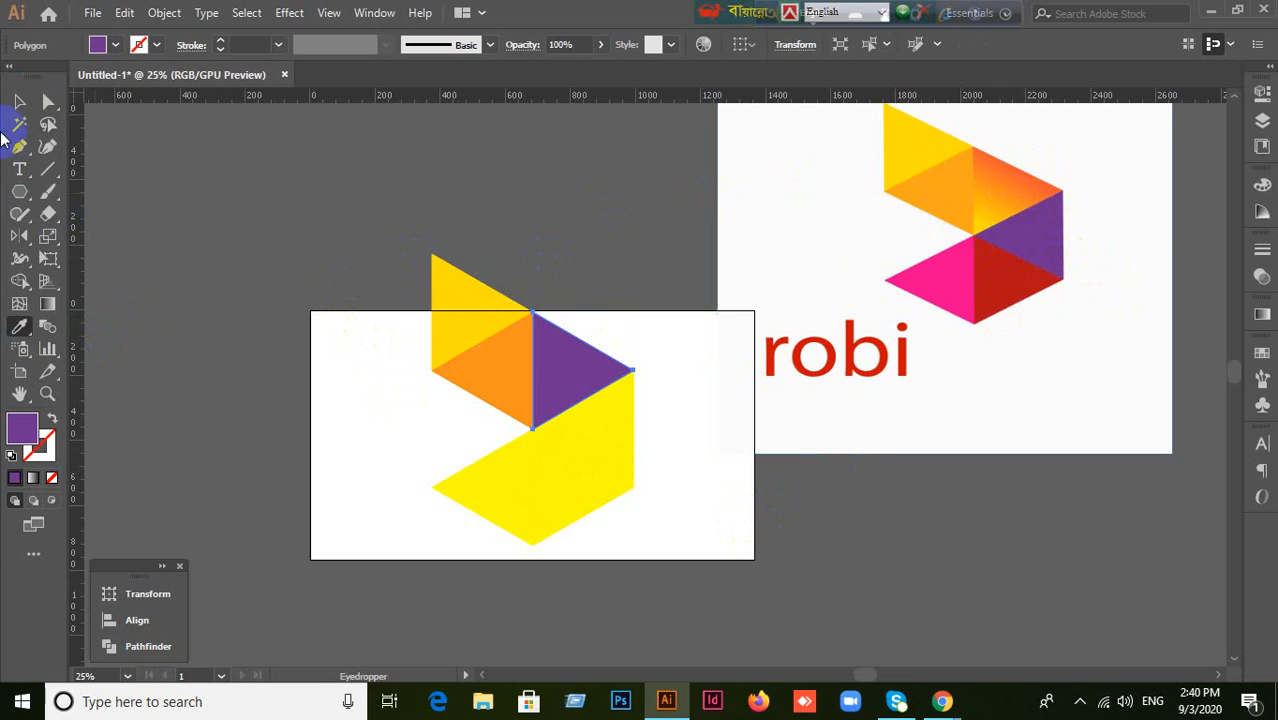
Step: Fill the hexagon's right-hand triangle with dark red sampled from the logo image
left_click(20, 101)
left_click(645, 488)
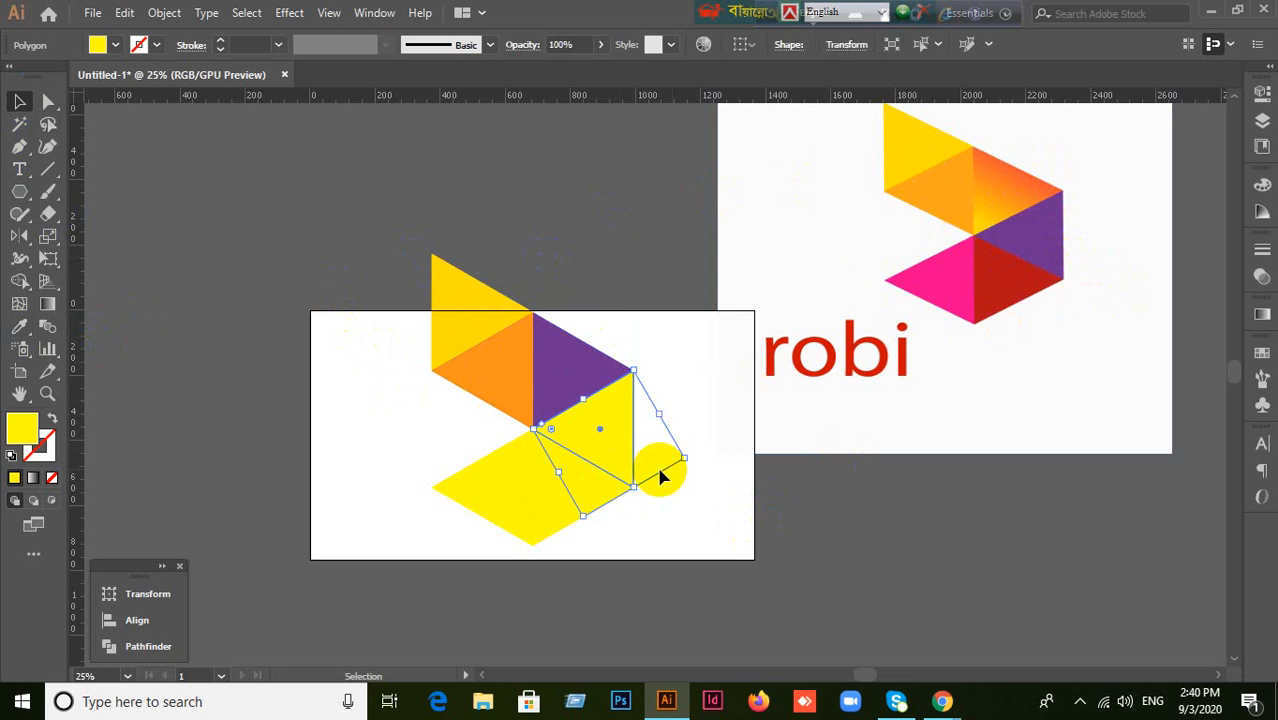
left_click(19, 327)
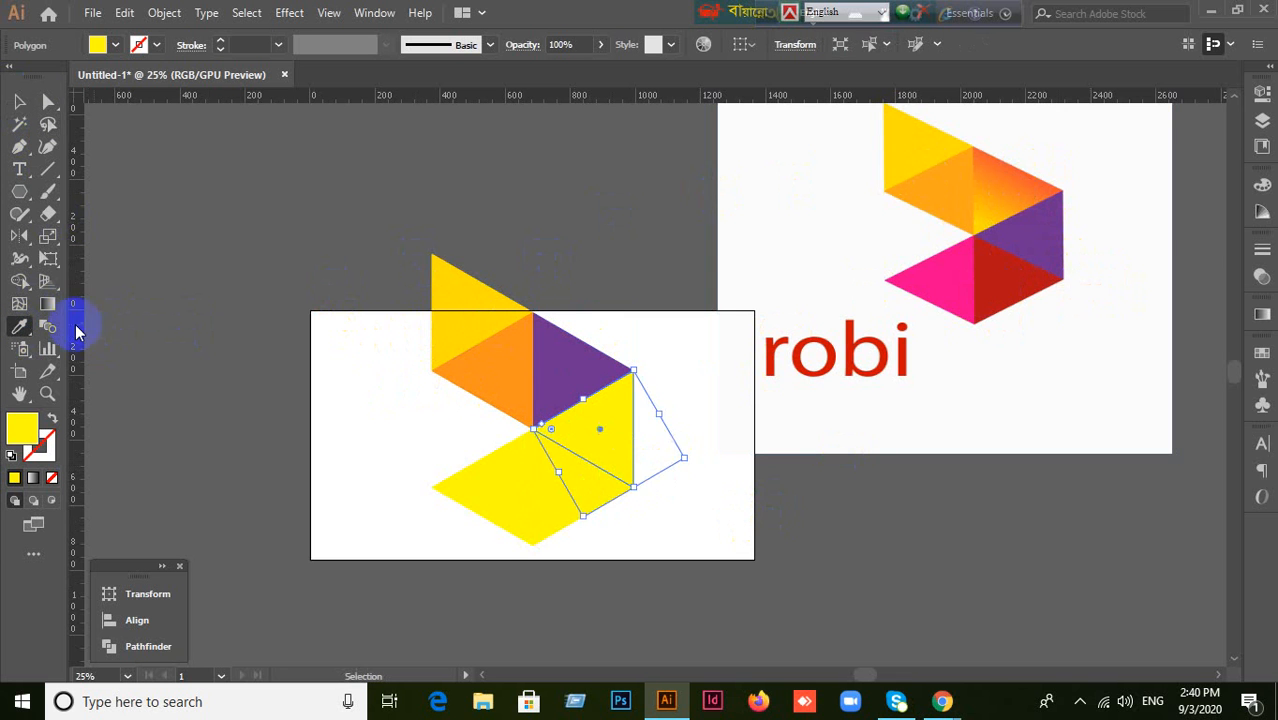
left_click(1021, 287)
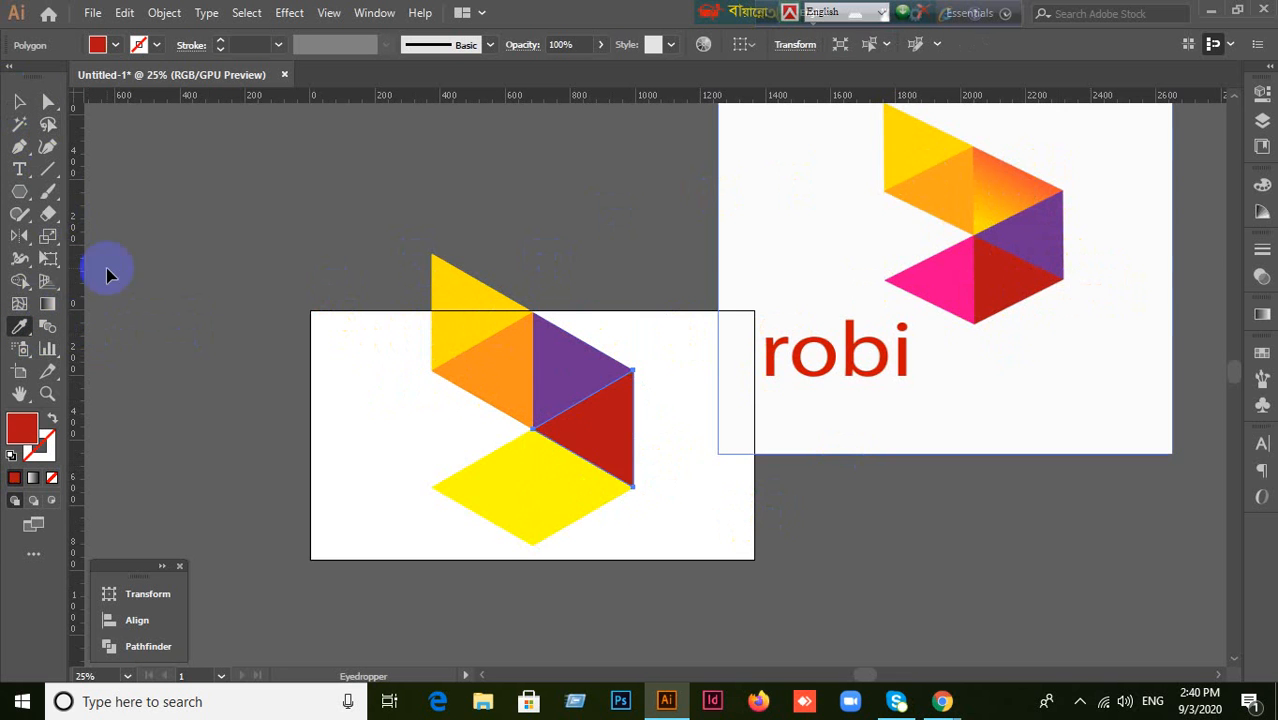
Step: Fill the hexagon's lower-right triangle with the magenta sampled from the logo image's pink triangle
left_click(20, 101)
left_click(567, 522)
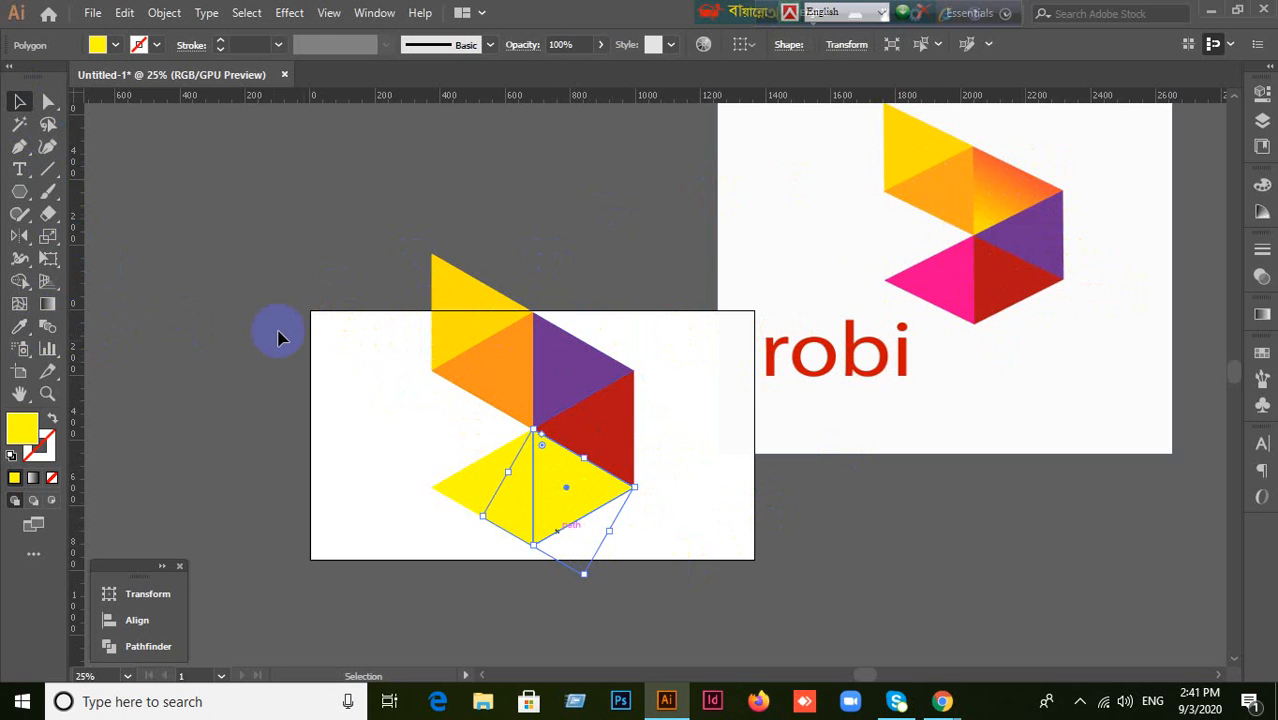
left_click(835, 505)
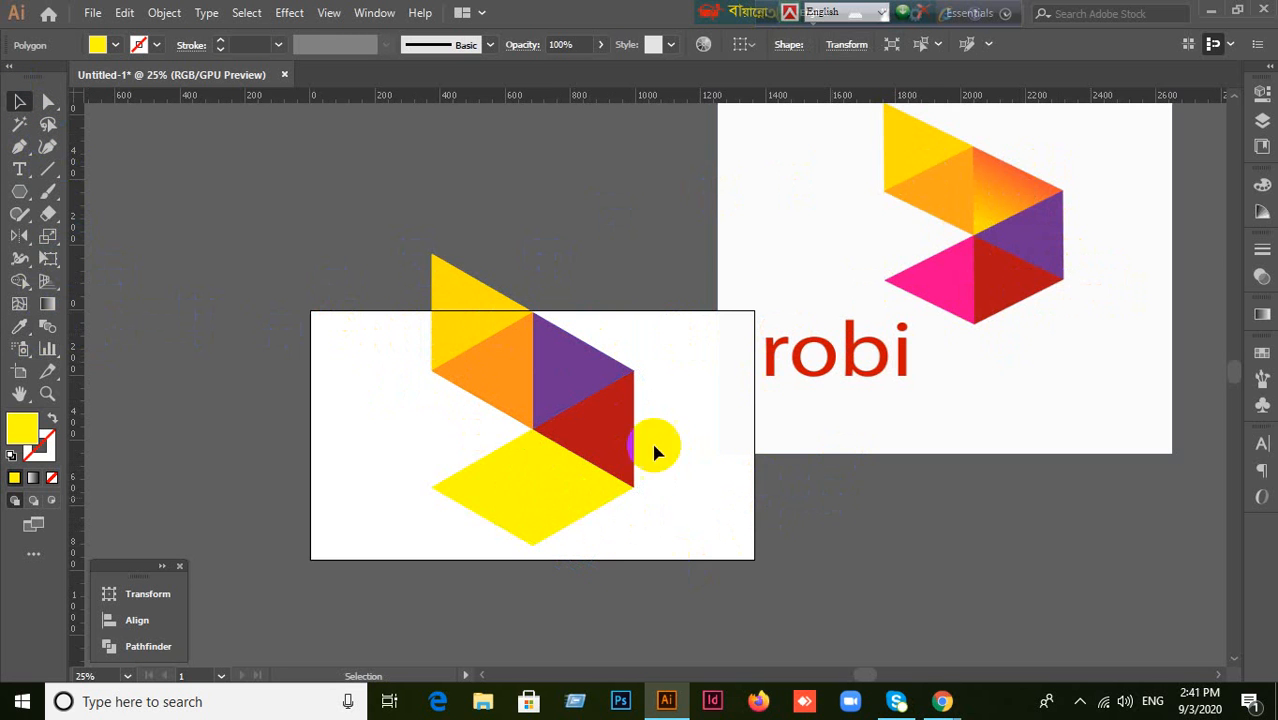
left_click(522, 380)
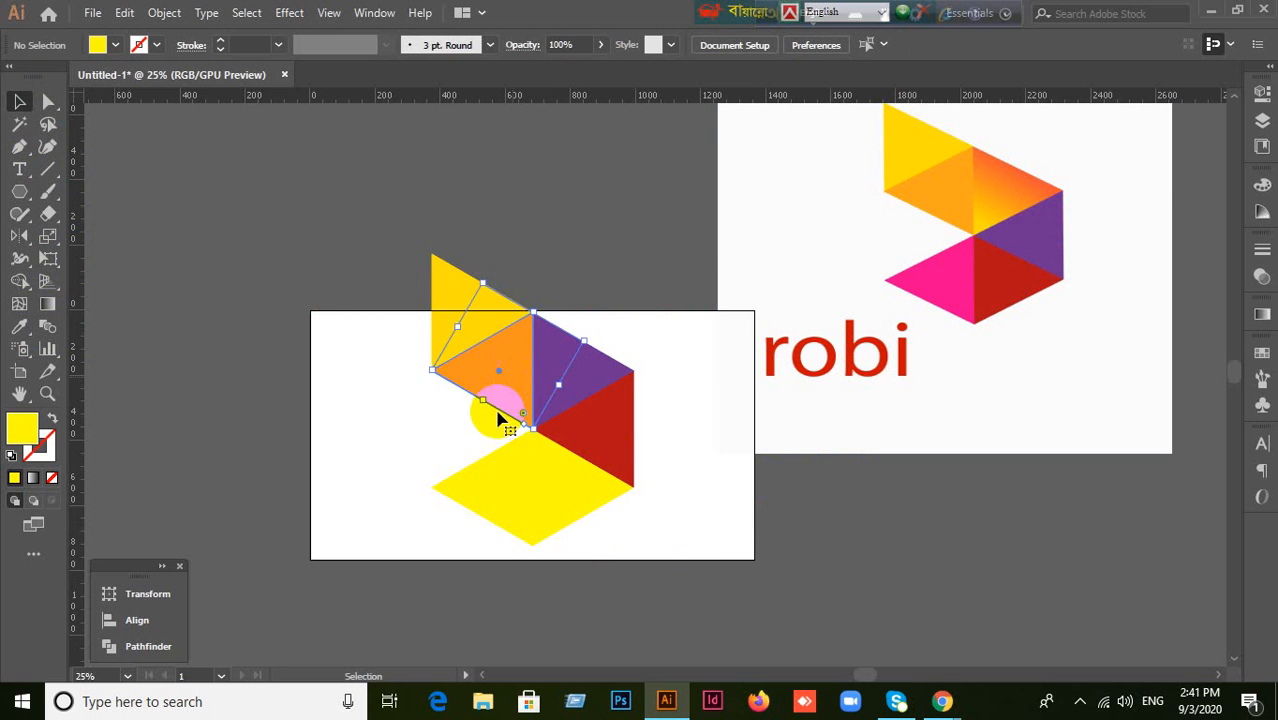
left_click(613, 443)
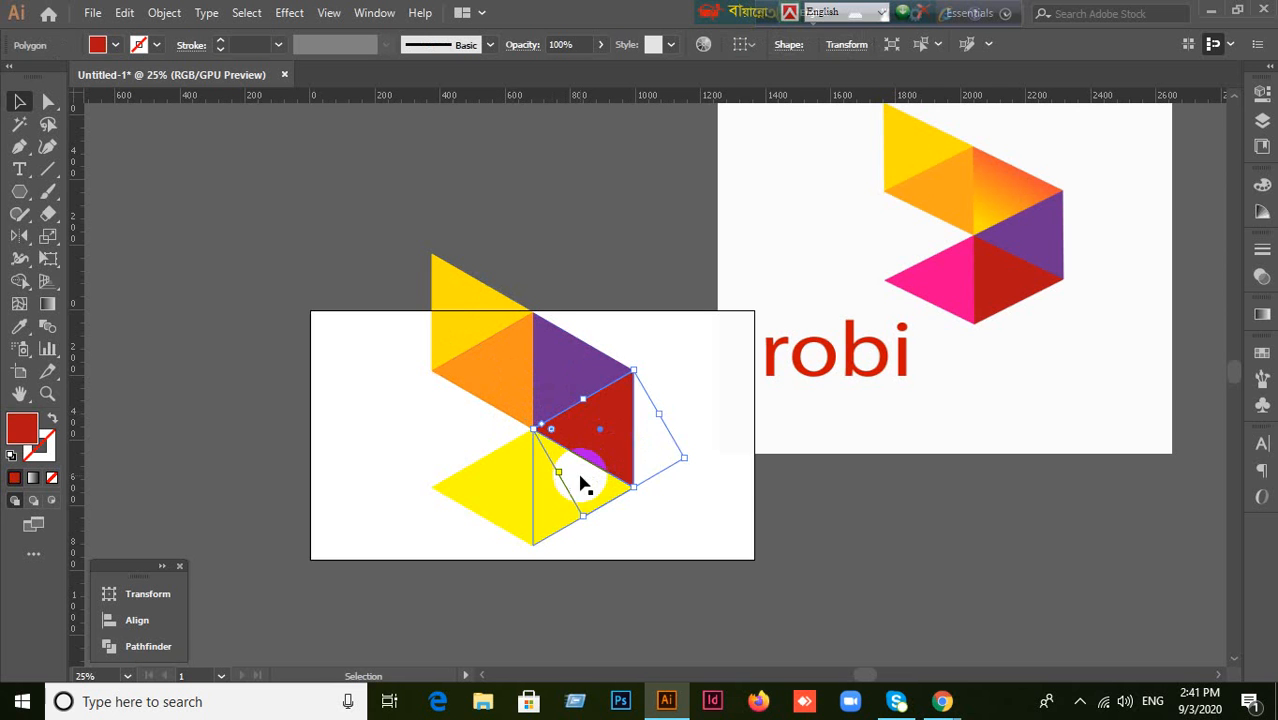
left_click(556, 520)
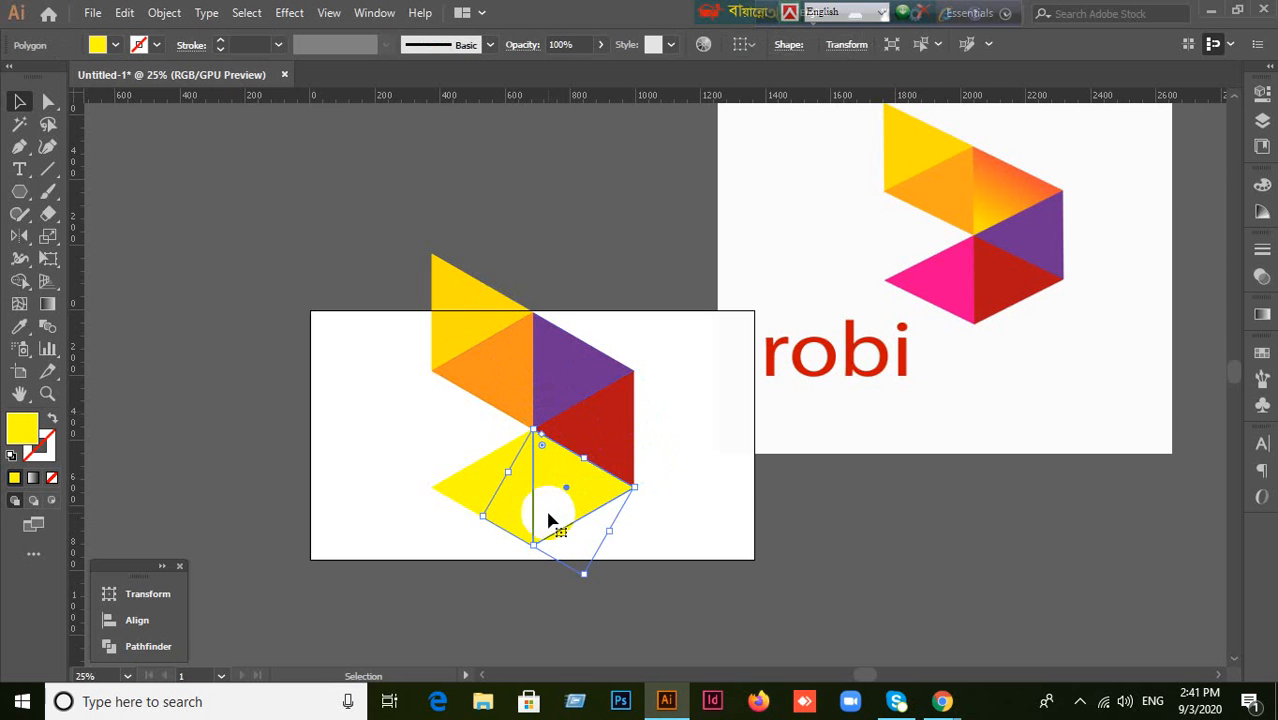
left_click(19, 326)
left_click(922, 288)
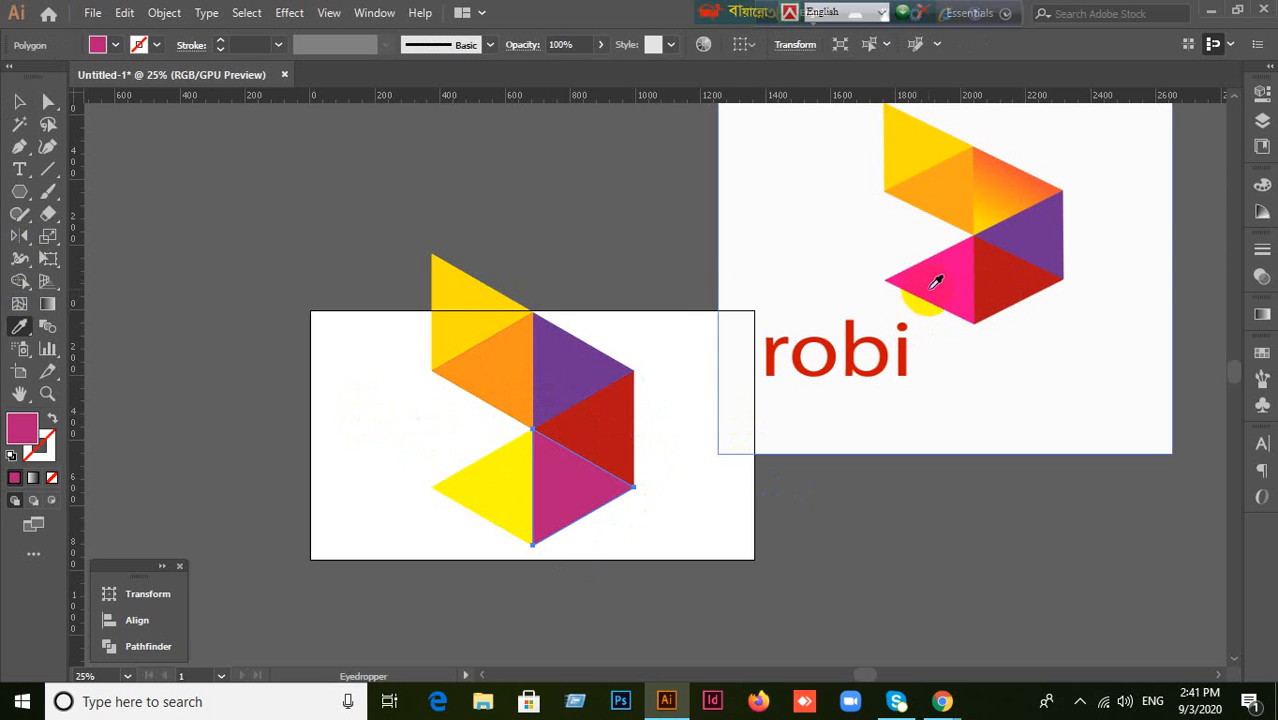
left_click(21, 103)
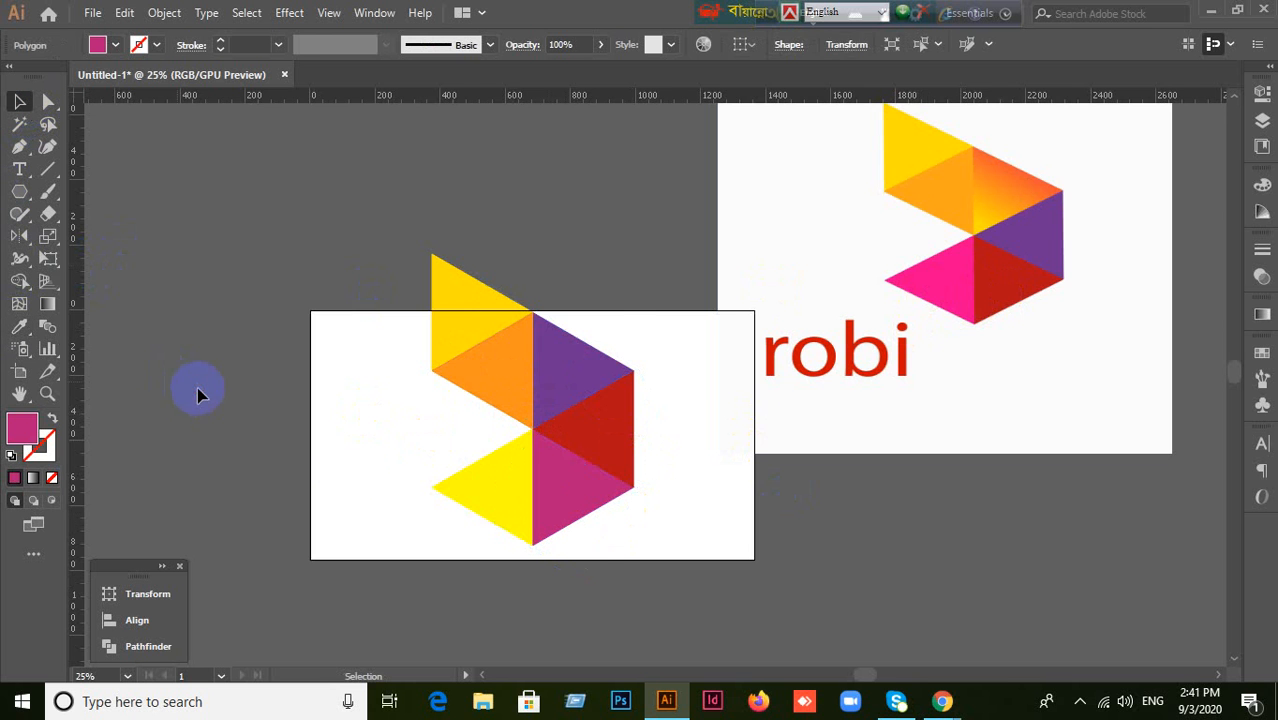
left_click(357, 465)
Step: Move the logo image farther to the right and the six coloured triangles together above the artboard
scroll(357, 465, "down", 1)
left_click_drag(866, 443, 1060, 387)
left_click_drag(342, 374, 615, 518)
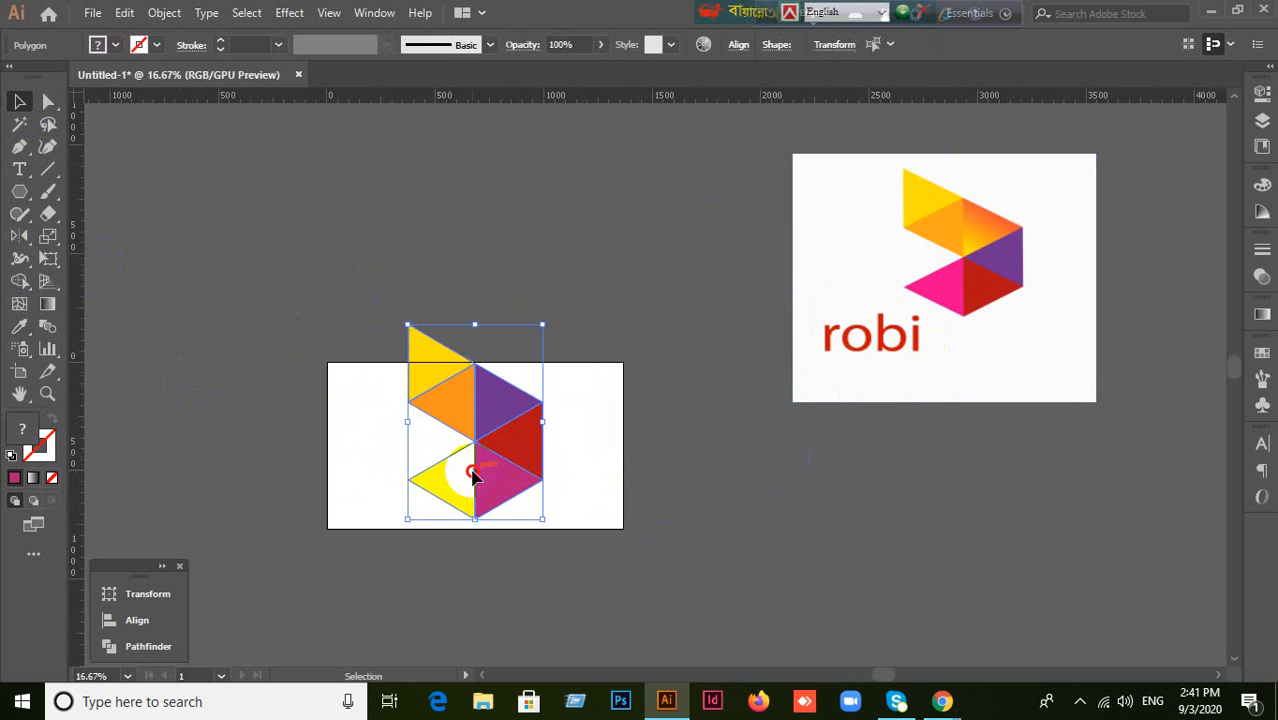
left_click_drag(471, 466, 501, 261)
mouse_move(945, 703)
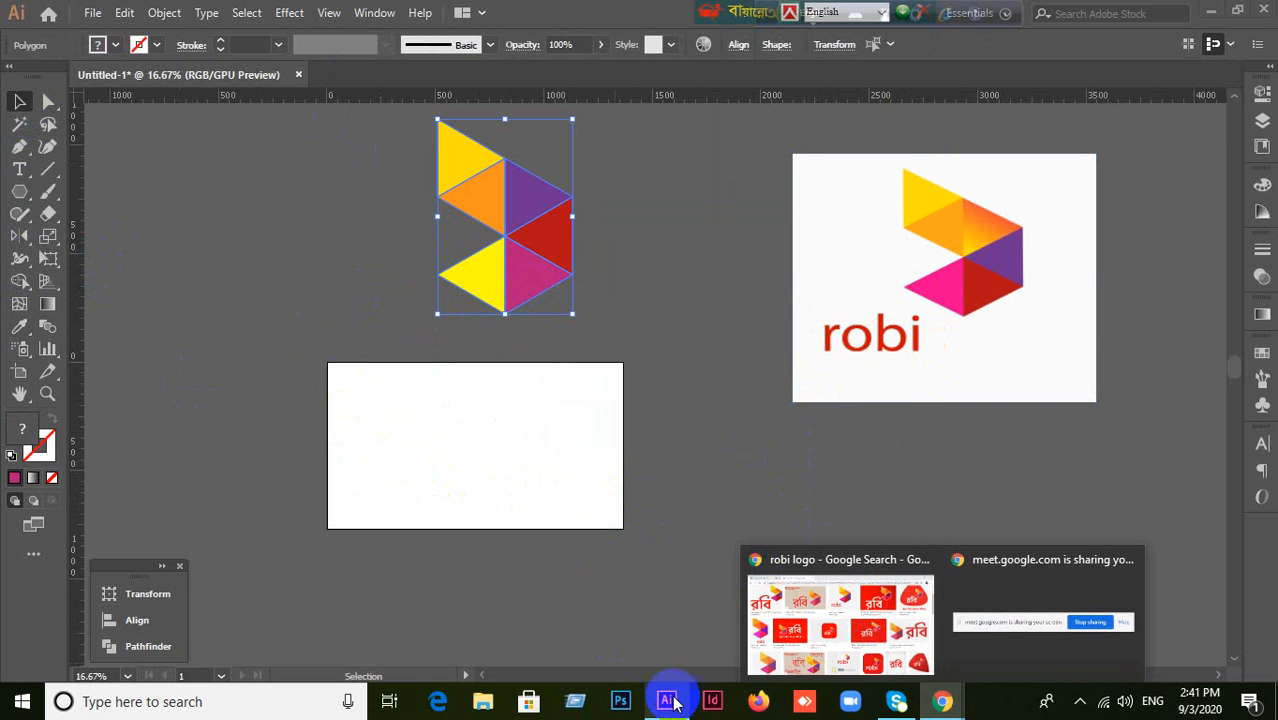
left_click(393, 153)
left_click_drag(642, 390, 644, 388)
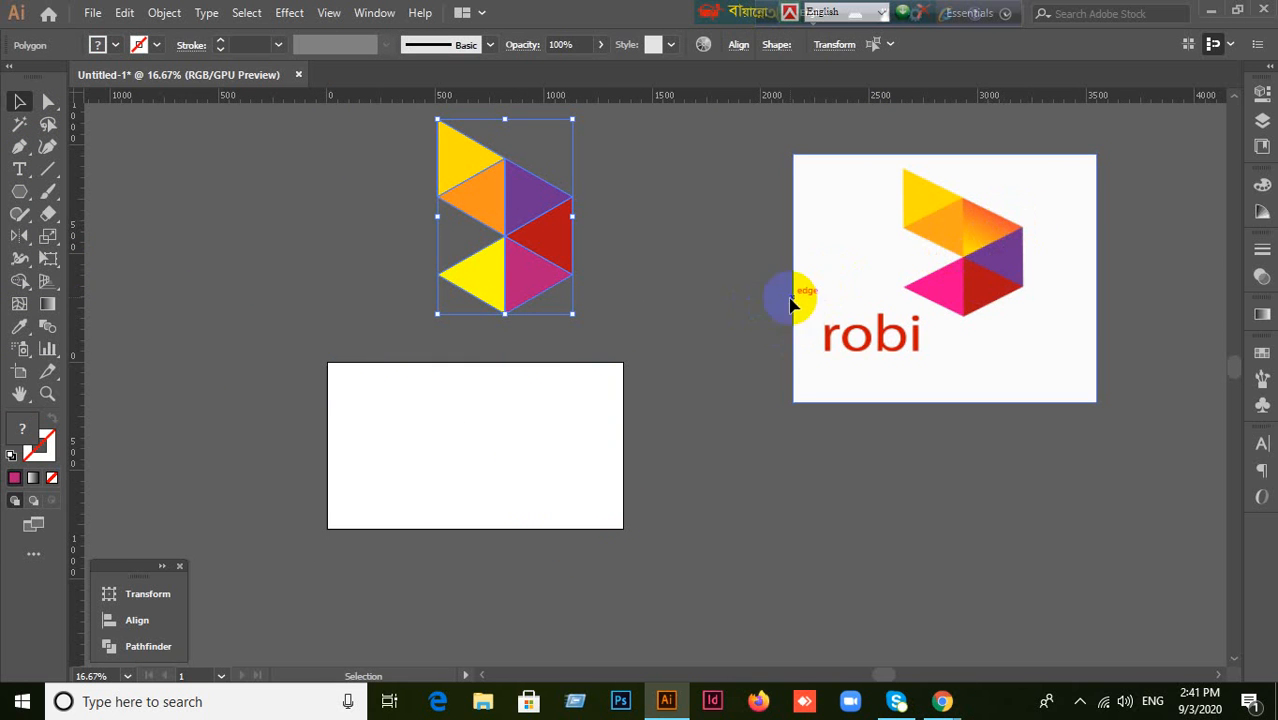
left_click(978, 237)
left_click(660, 345)
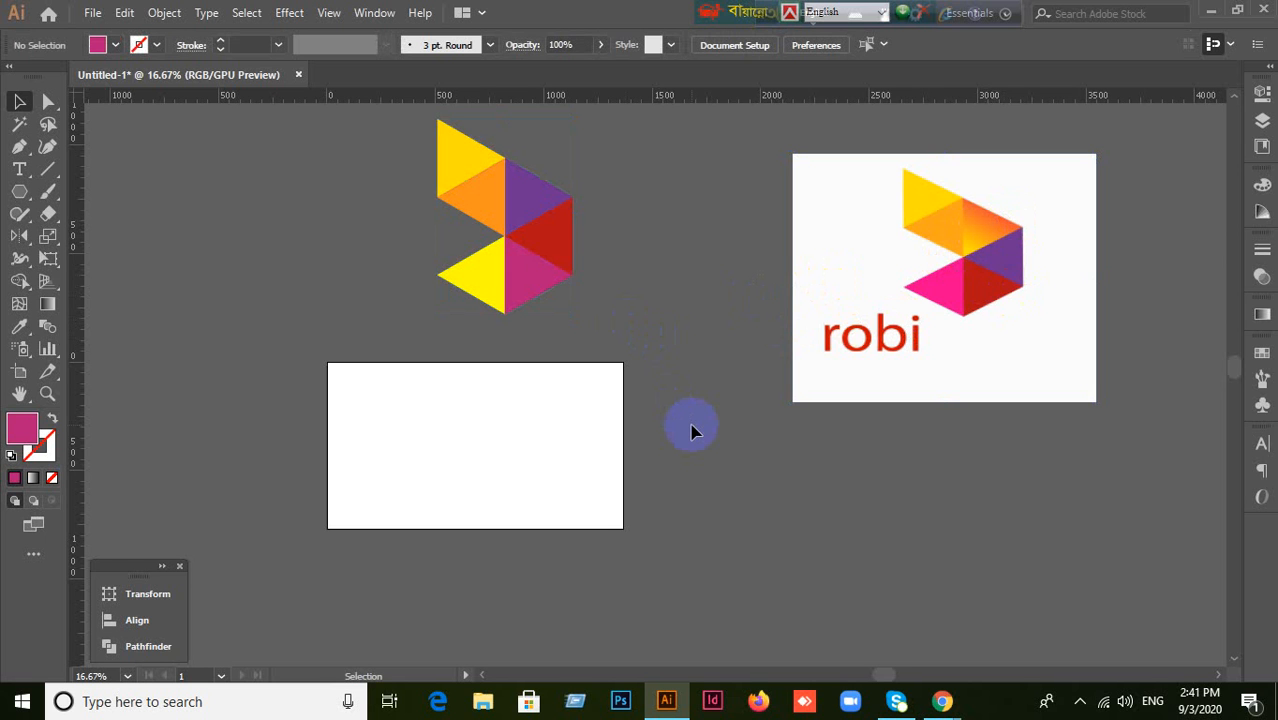
scroll(640, 322, "up", 1, "alt")
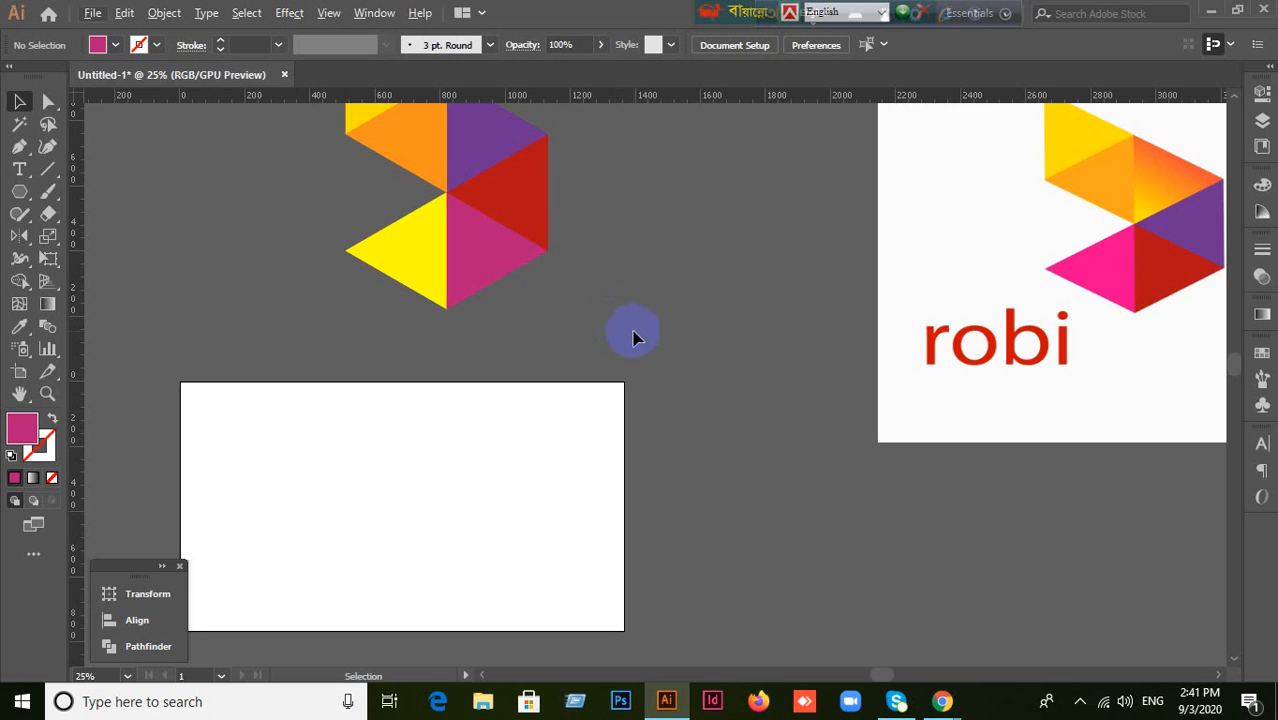
scroll(671, 331, "down", 1, "alt")
Step: Move the logo image slightly lower and place the triangle symbol against the artboard's top edge
left_click_drag(948, 309, 936, 361)
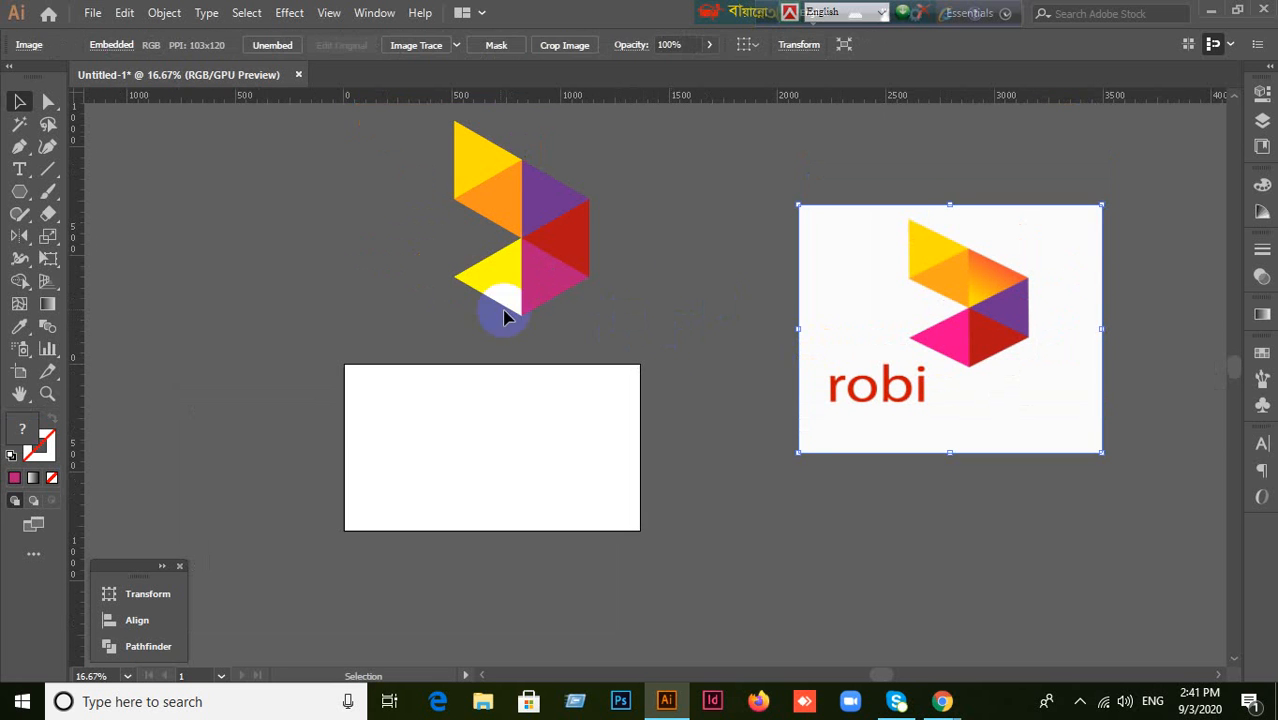
left_click_drag(394, 163, 530, 343)
left_click(695, 400)
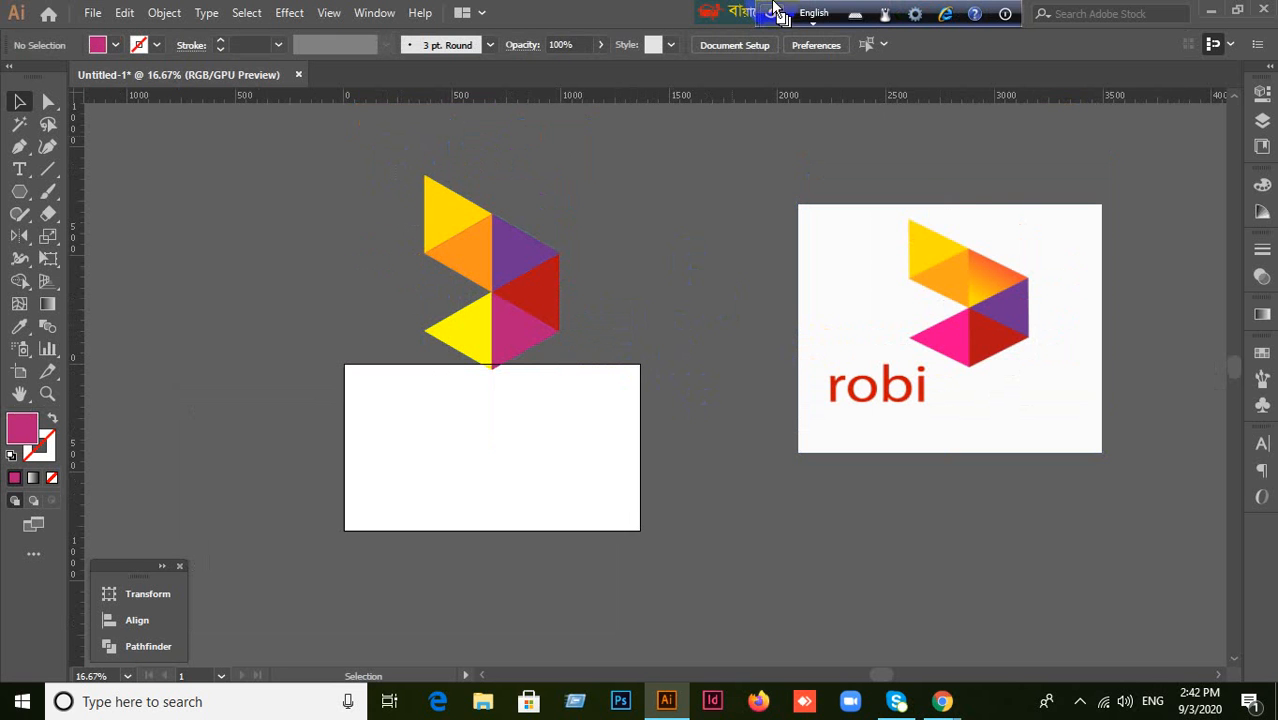
Step: Switch to the Google Meet call in Chrome to check it and return to Illustrator
mouse_move(942, 703)
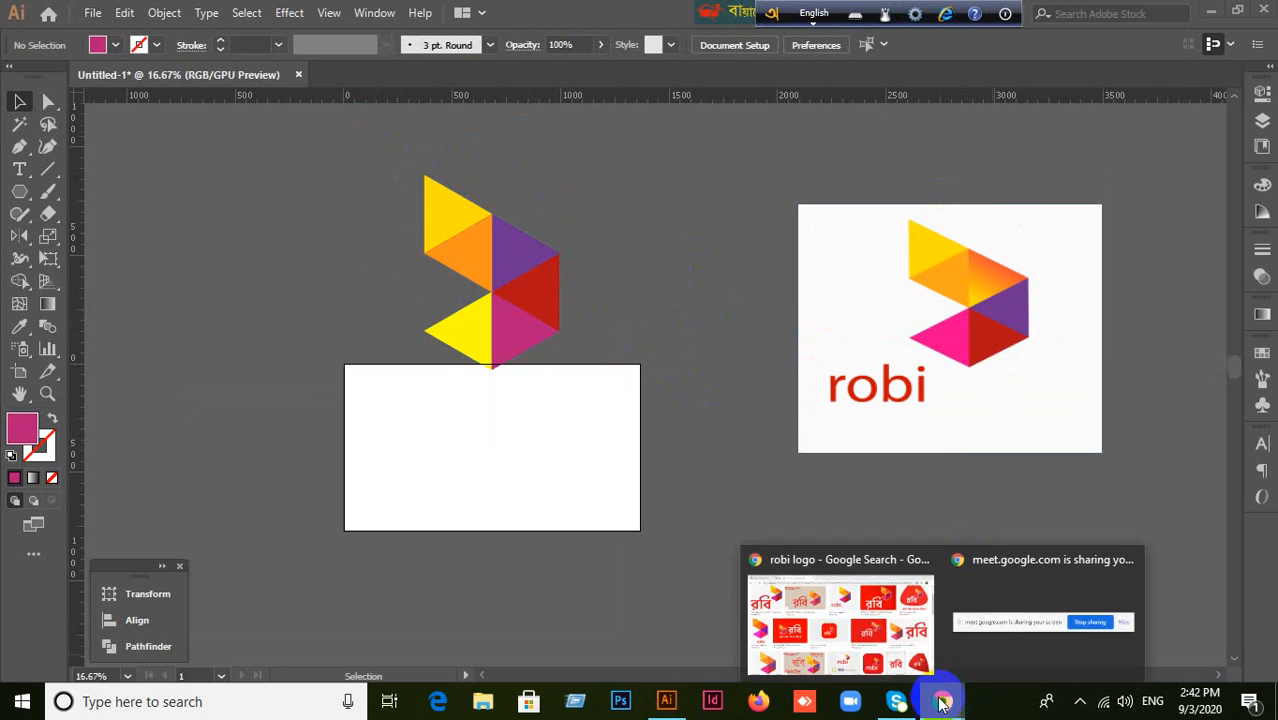
left_click(836, 617)
left_click(143, 18)
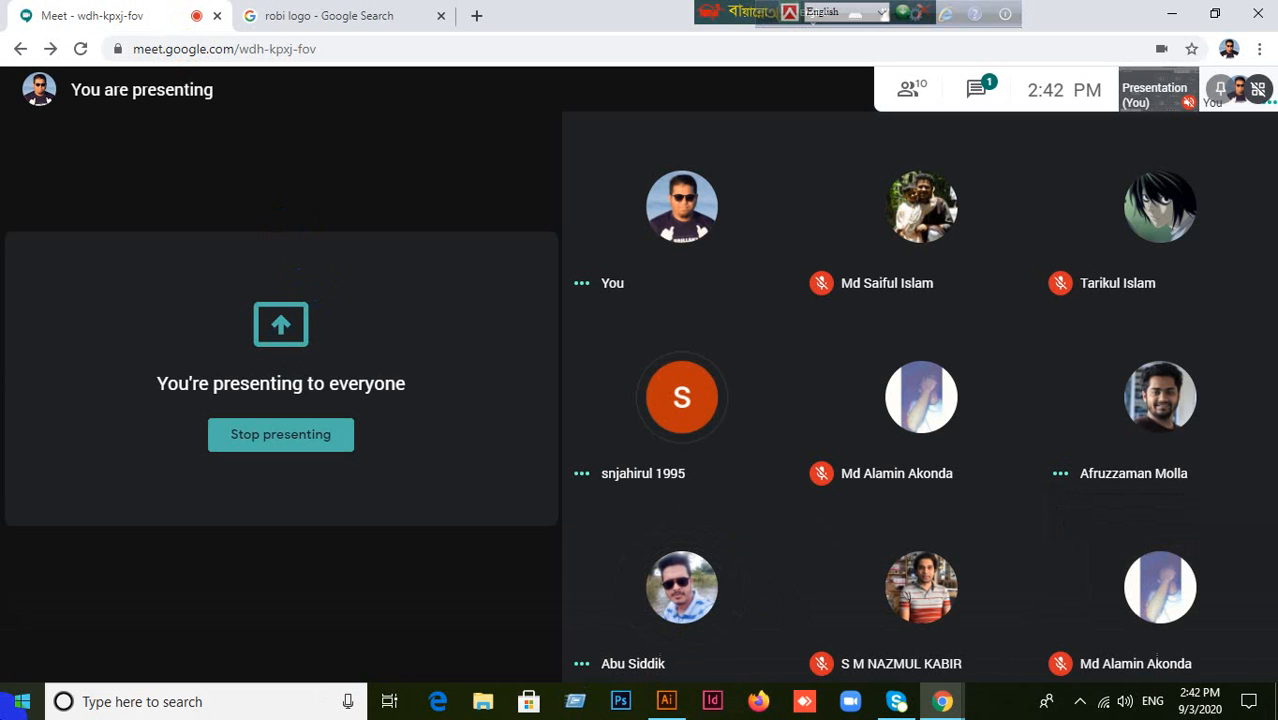
left_click(665, 703)
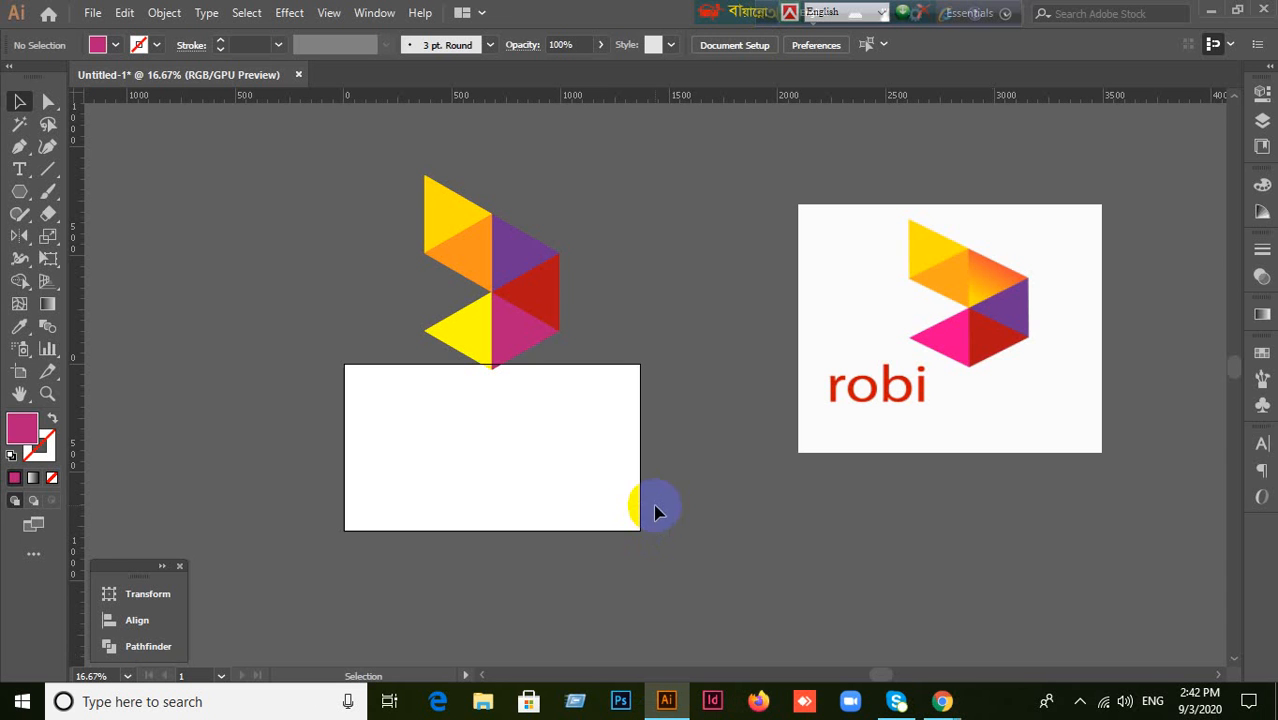
Step: Move the logo image closer to the triangle symbol for side-by-side comparison
scroll(522, 294, "up", 2)
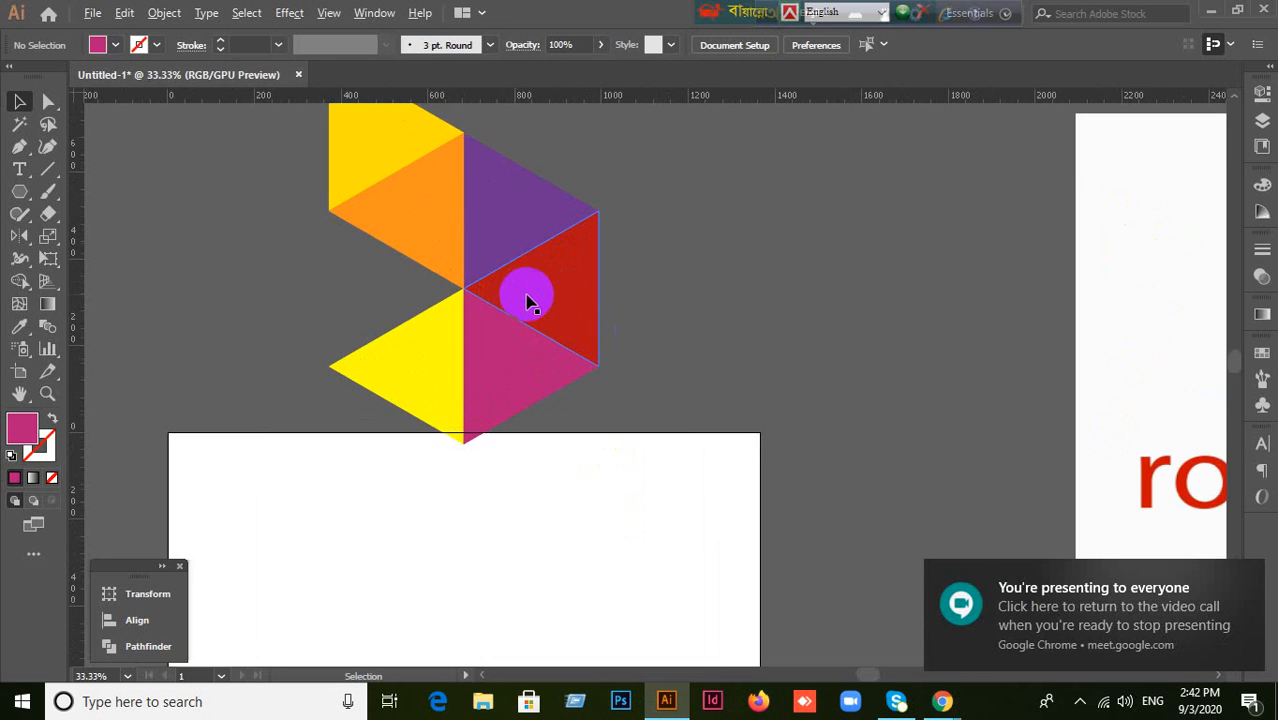
scroll(762, 357, "down", 1)
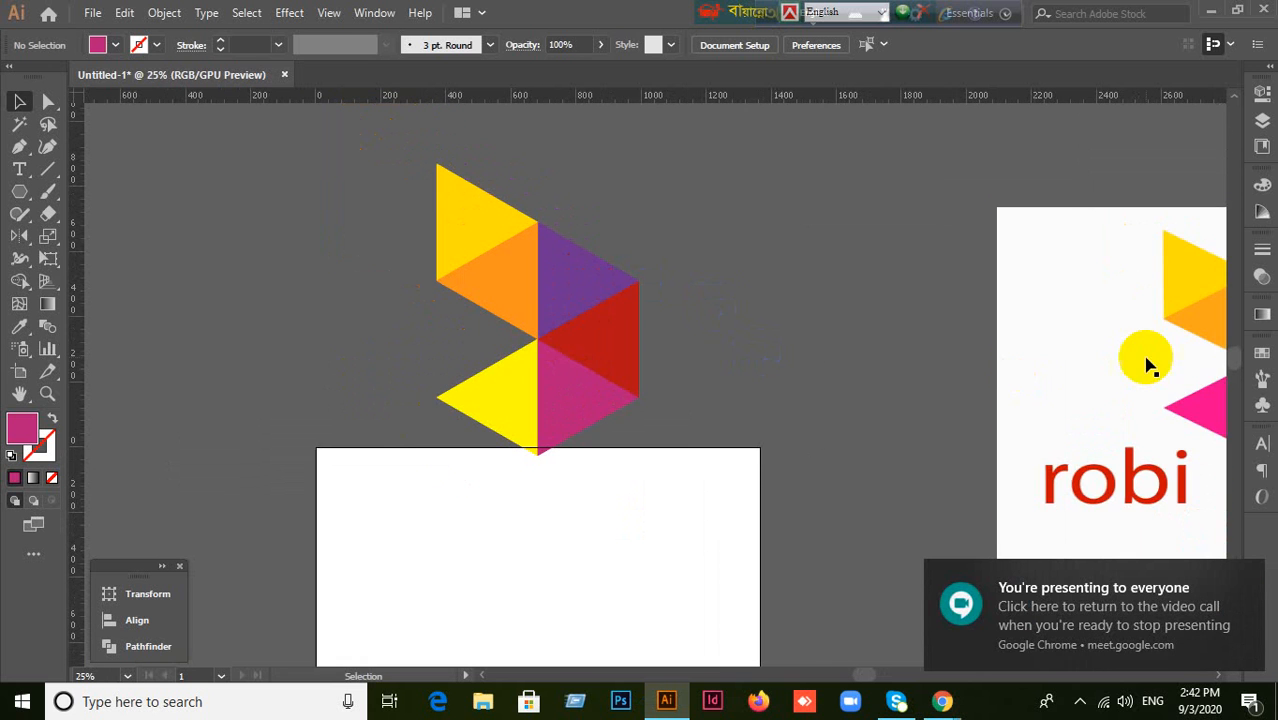
left_click_drag(1141, 357, 833, 365)
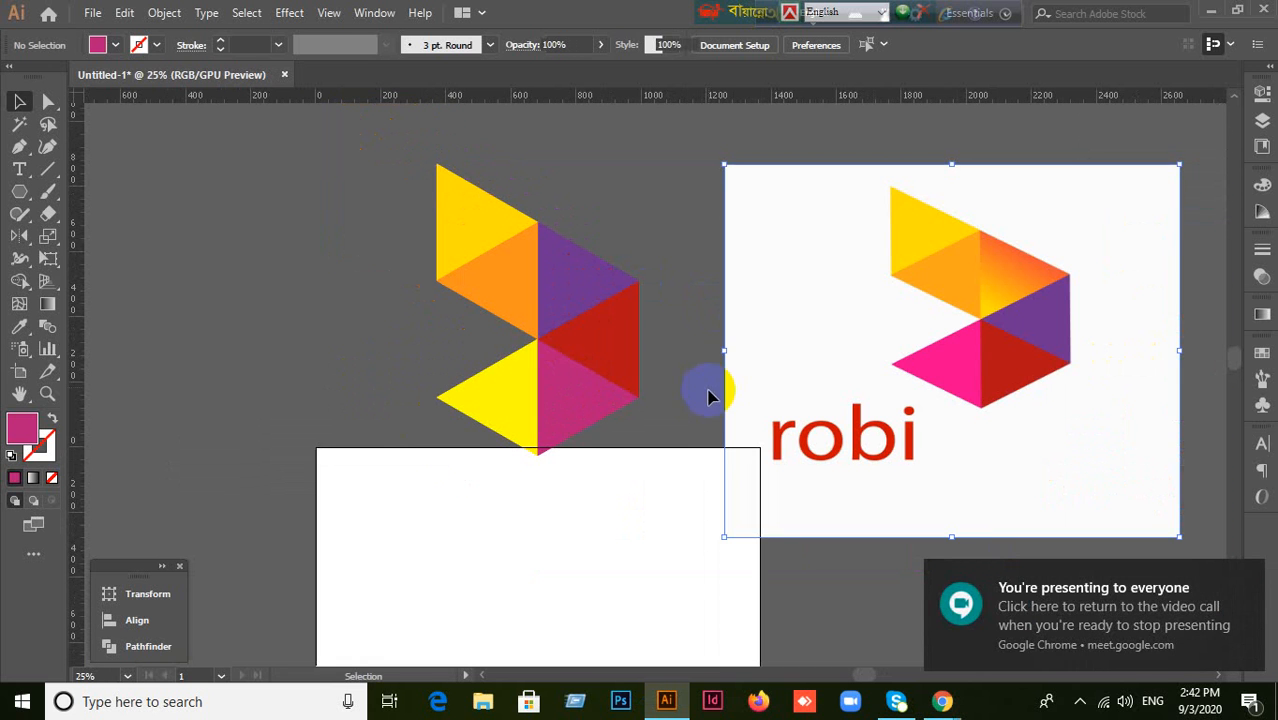
left_click(628, 442)
Step: Create a three-sided polygon with a 50 px radius in the lower-left part of the artboard
left_click_drag(20, 190, 81, 260)
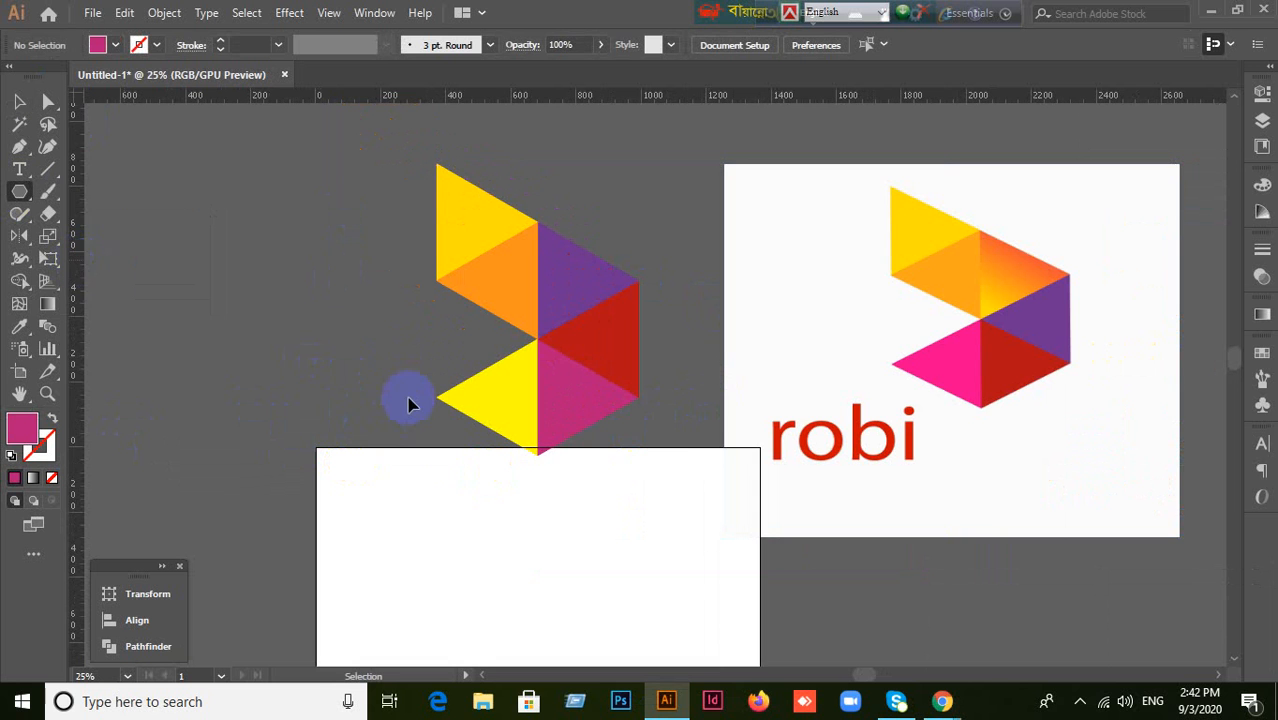
scroll(408, 395, "down", 1)
left_click(437, 531)
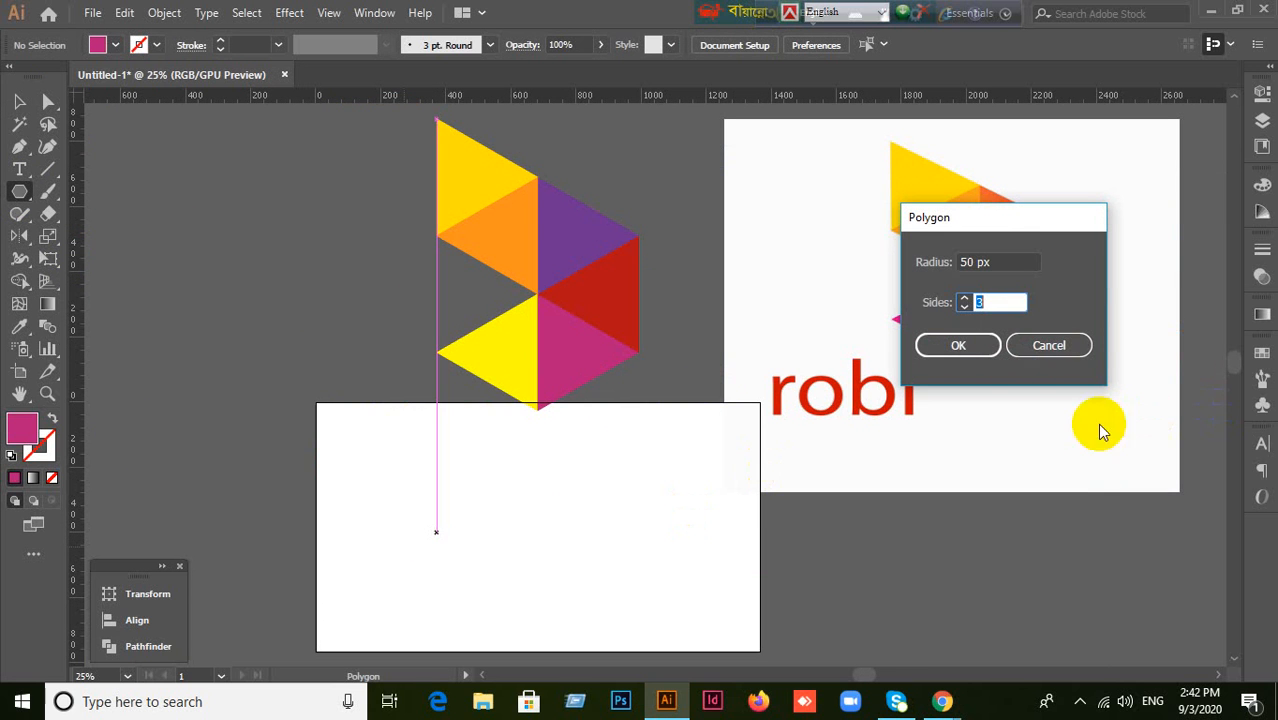
left_click(958, 345)
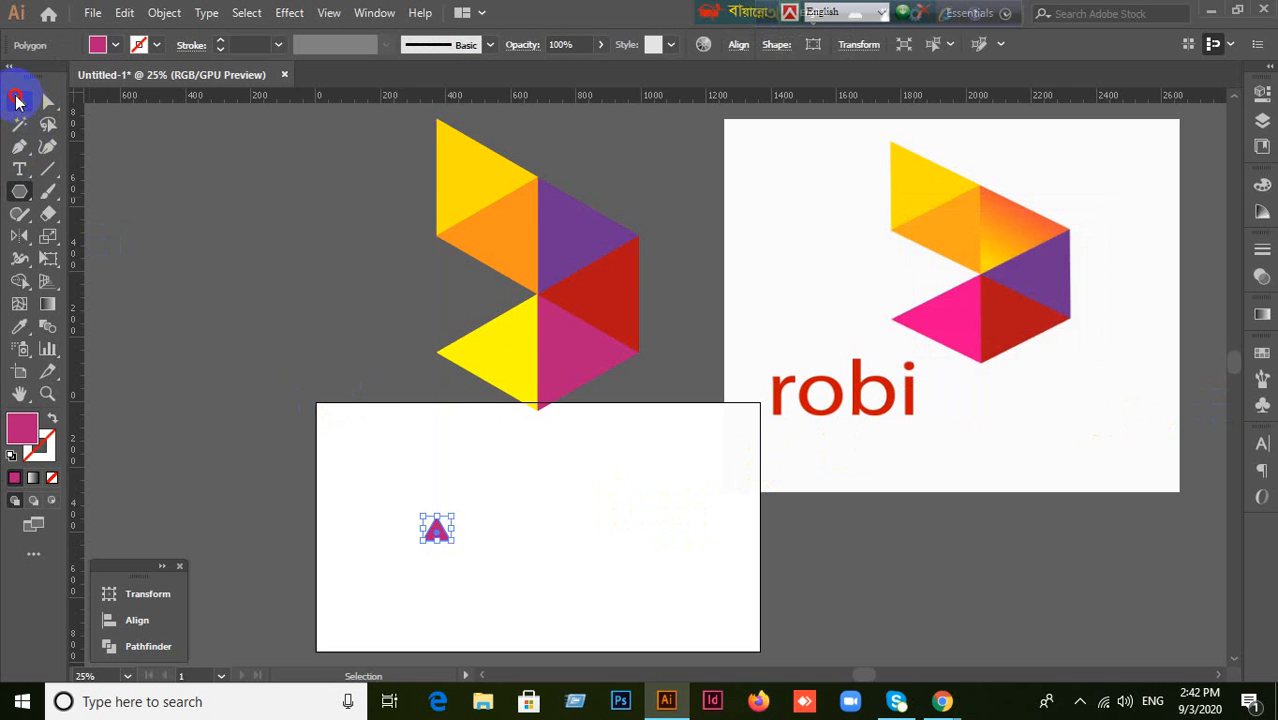
left_click(19, 101)
Step: Move the logo image so that it overlaps the artboard's upper-right corner
scroll(506, 578, "up", 3)
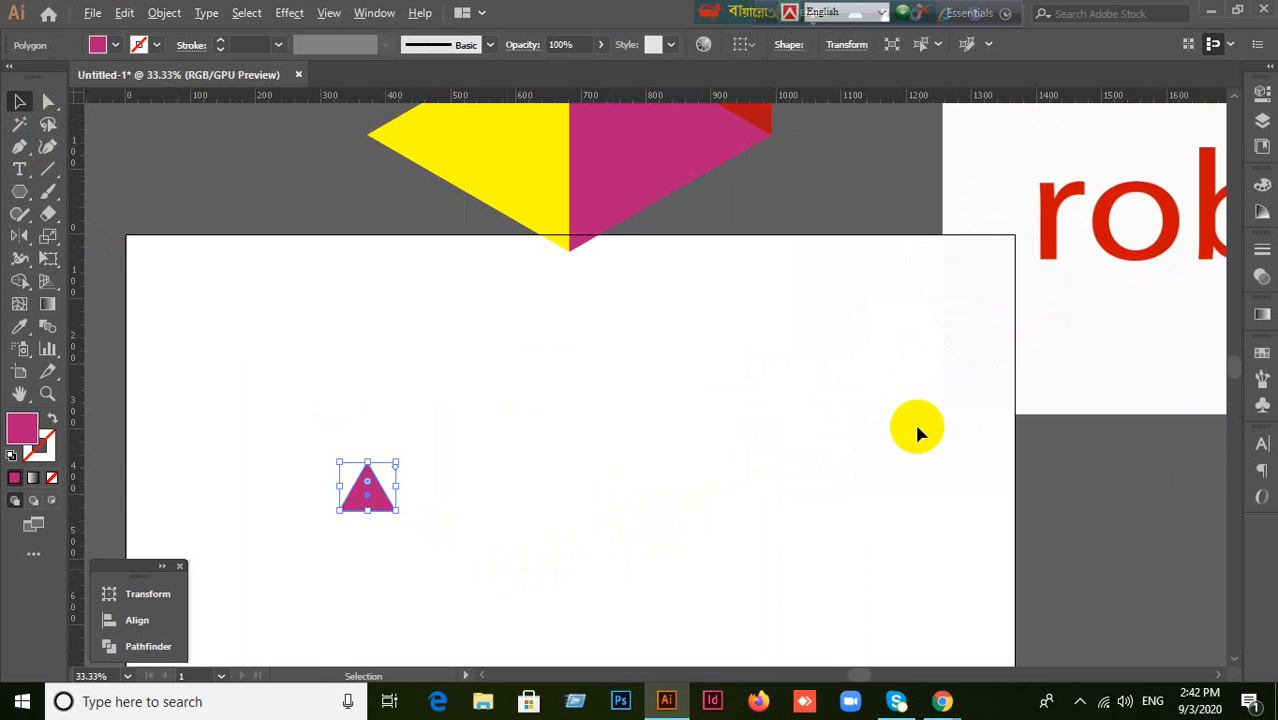
left_click_drag(1142, 221, 833, 334)
scroll(830, 334, "down", 1)
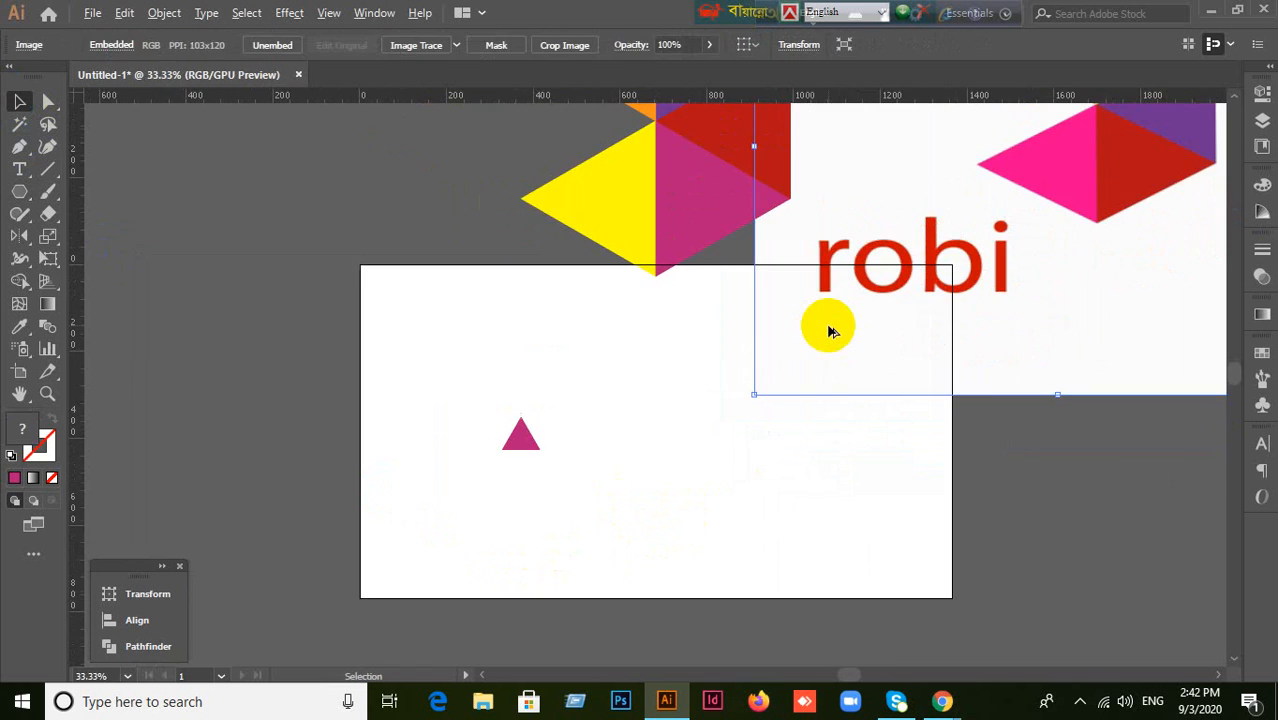
Step: Enlarge the small magenta triangle to about 500 px wide, place it in the artboard's left half, and reposition the logo image slightly
left_click(525, 437)
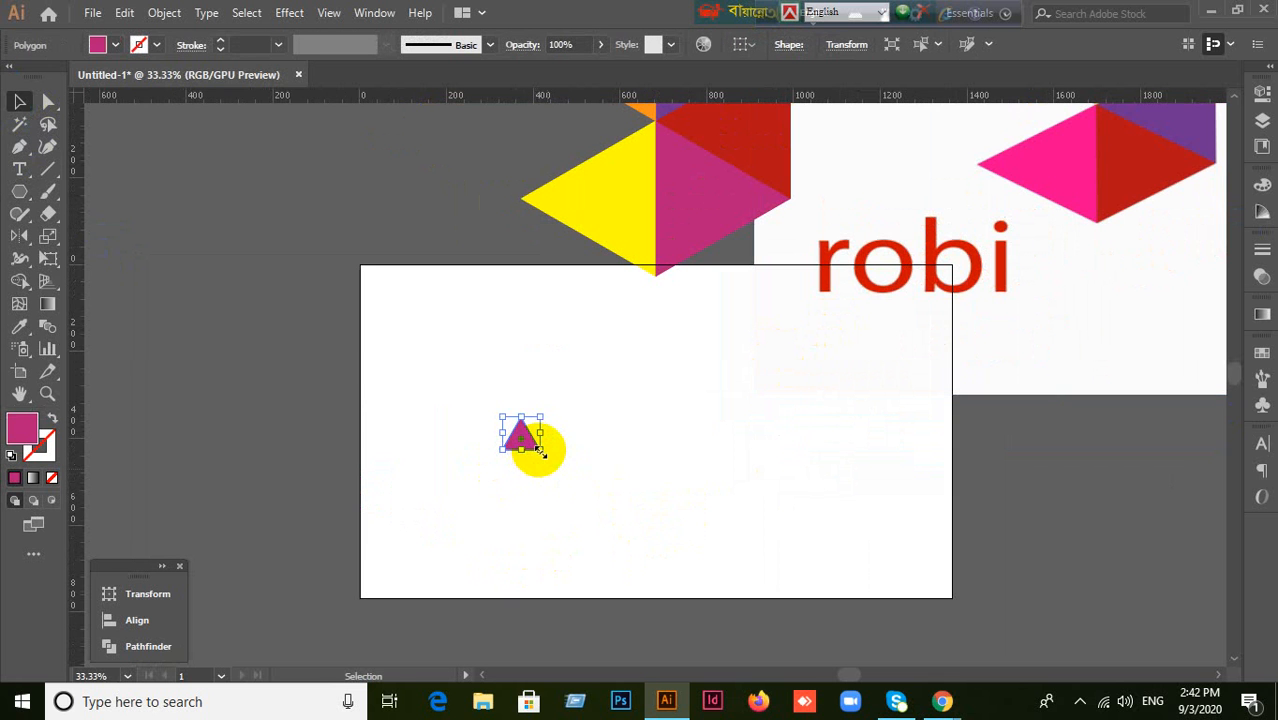
left_click_drag(540, 451, 715, 603)
left_click_drag(643, 545, 586, 472)
scroll(588, 428, "up", 1)
left_click_drag(921, 223, 900, 275)
scroll(722, 428, "down", 1)
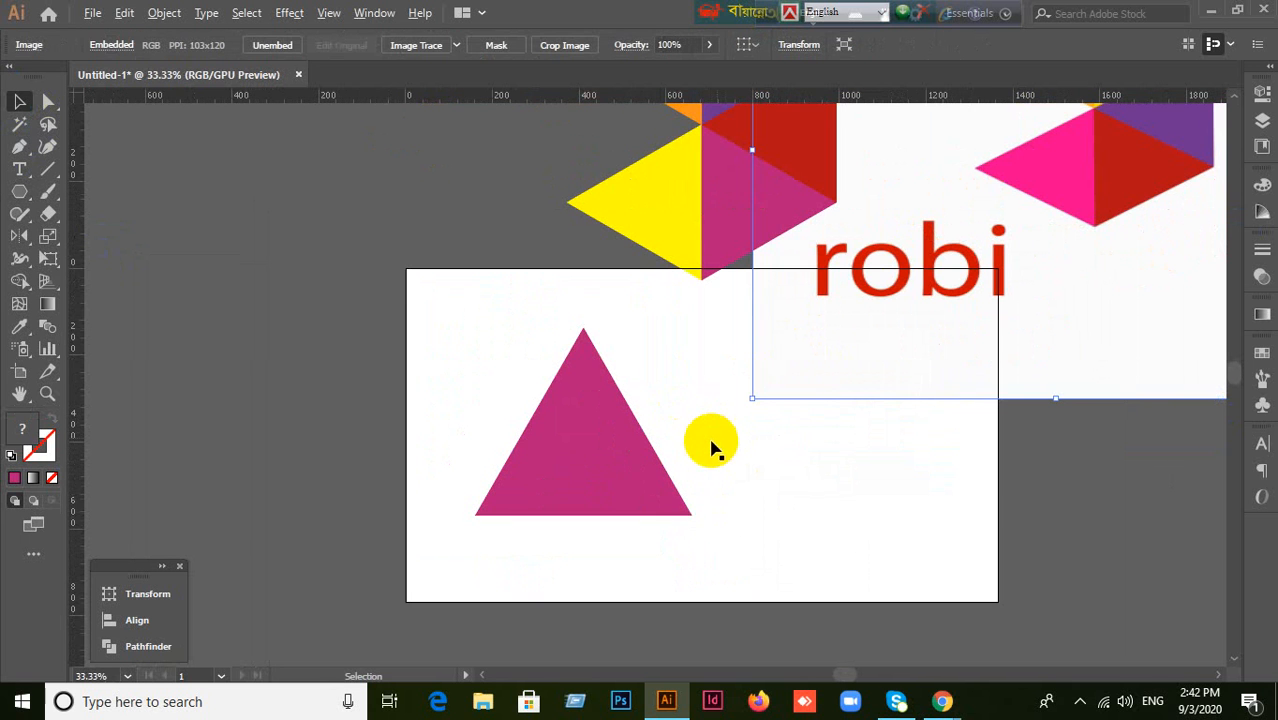
Step: Try rotating the large magenta triangle freehand about its centre and undo the trial rotations
left_click(595, 489)
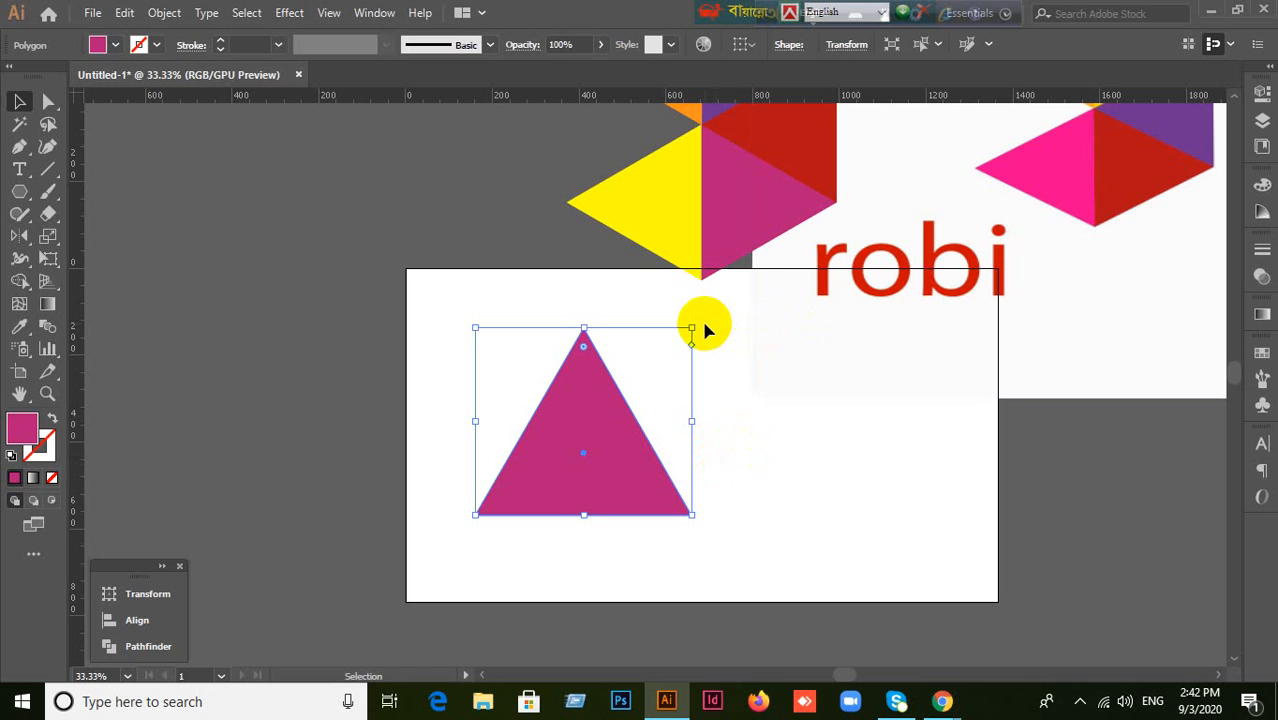
left_click_drag(705, 325, 776, 492)
left_click(593, 422)
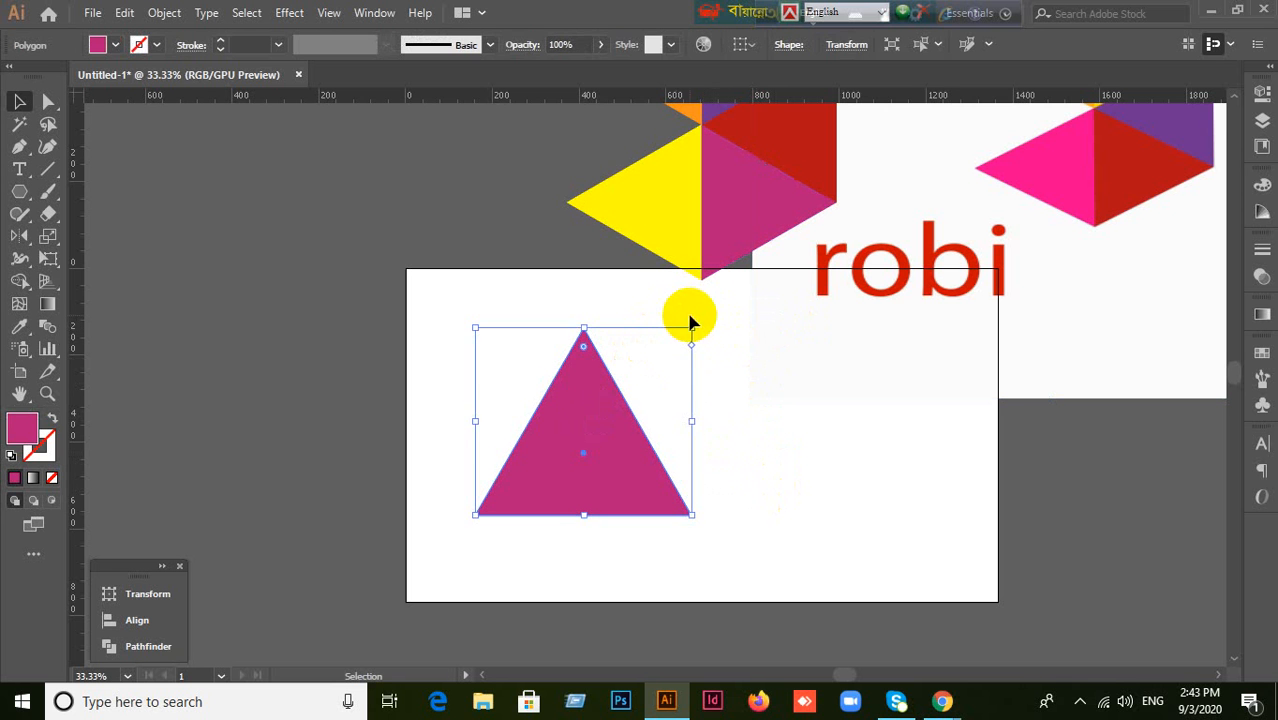
left_click_drag(697, 320, 845, 440)
key("a")
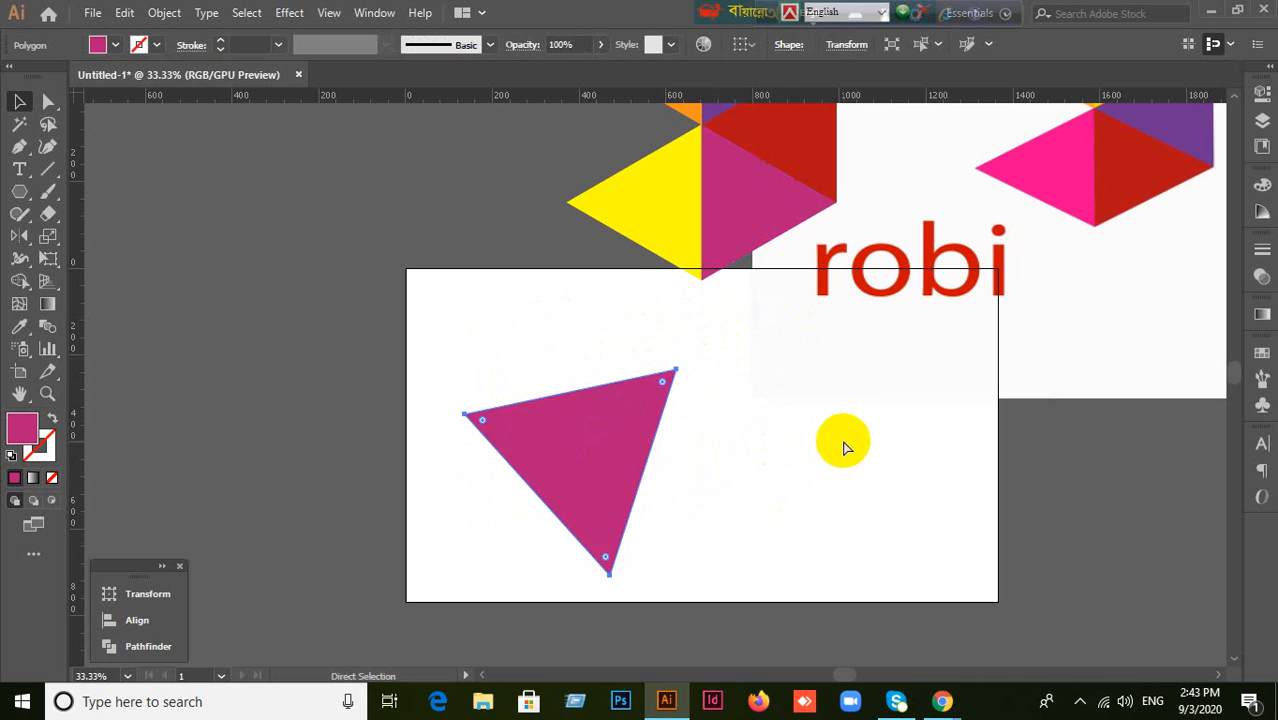
key("ctrl+z")
key("v")
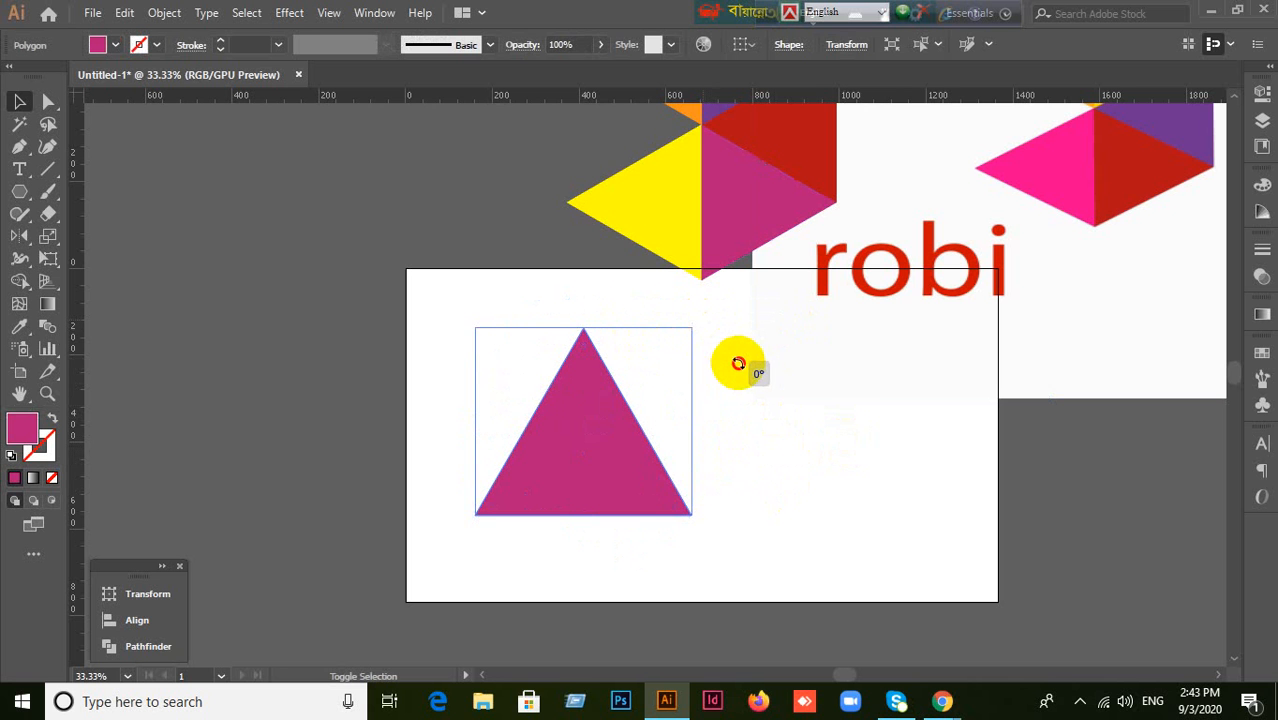
left_click_drag(736, 359, 667, 283)
left_click_drag(697, 386, 728, 408)
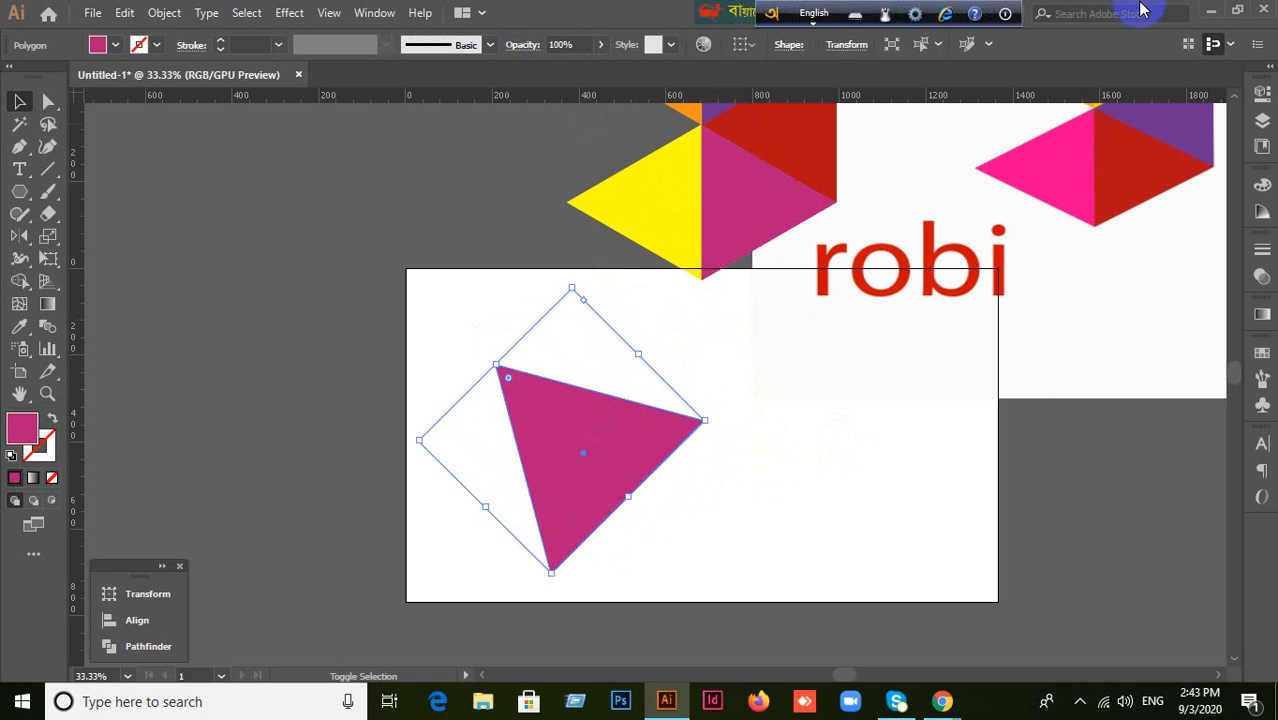
key("ctrl+z")
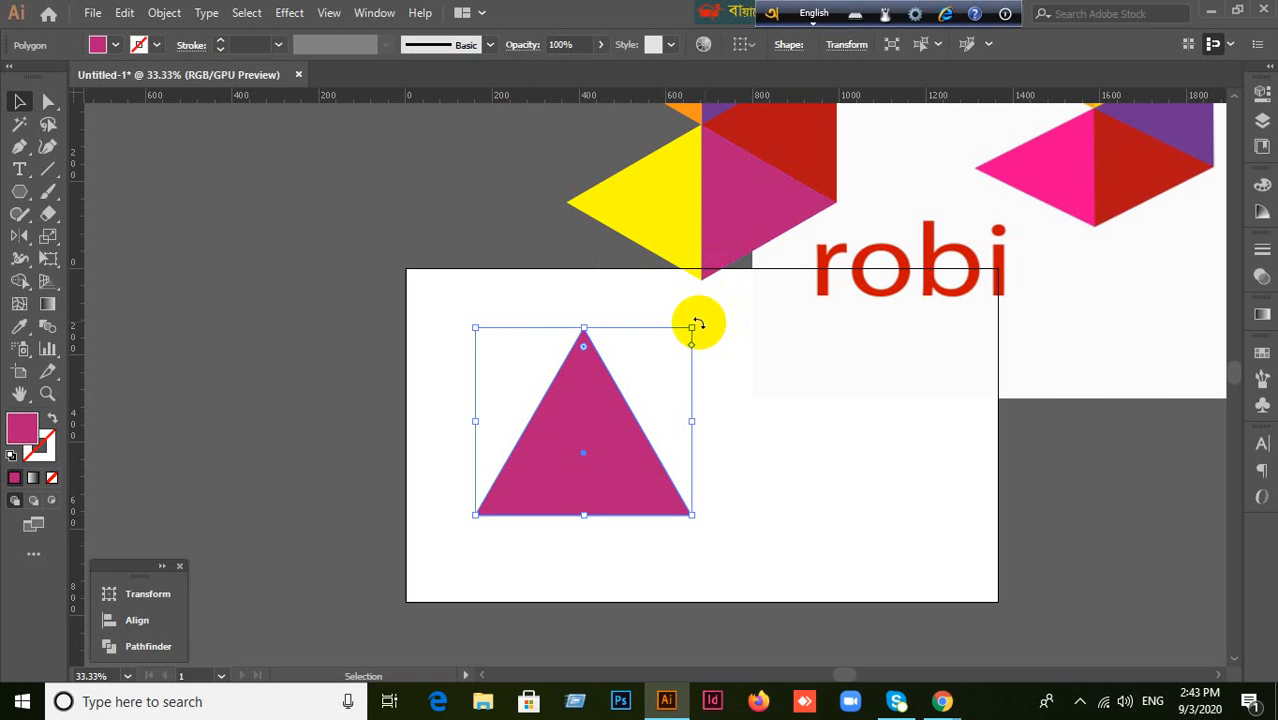
Step: Rotate the large magenta triangle 90° clockwise so that it points right
left_click_drag(697, 324, 754, 512)
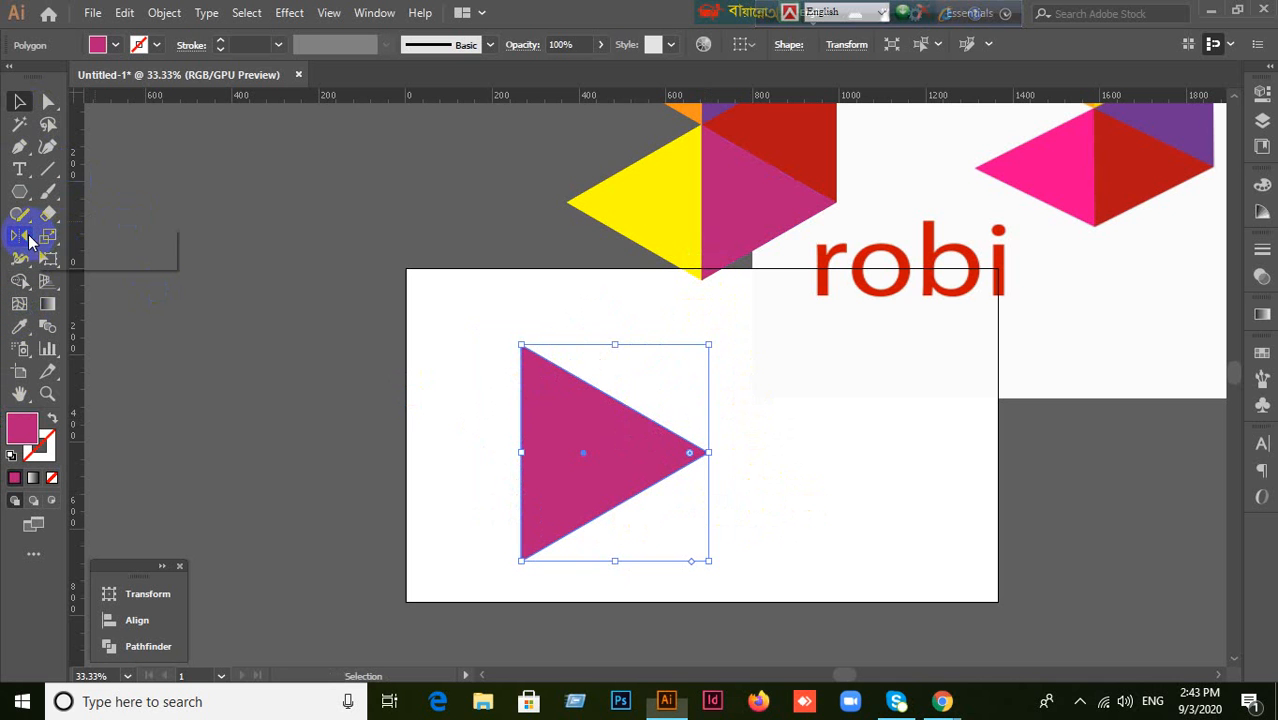
Step: Examine how the triangles meet in the finished symbol and in the reference logo image
left_click(79, 235)
scroll(725, 544, "up", 3)
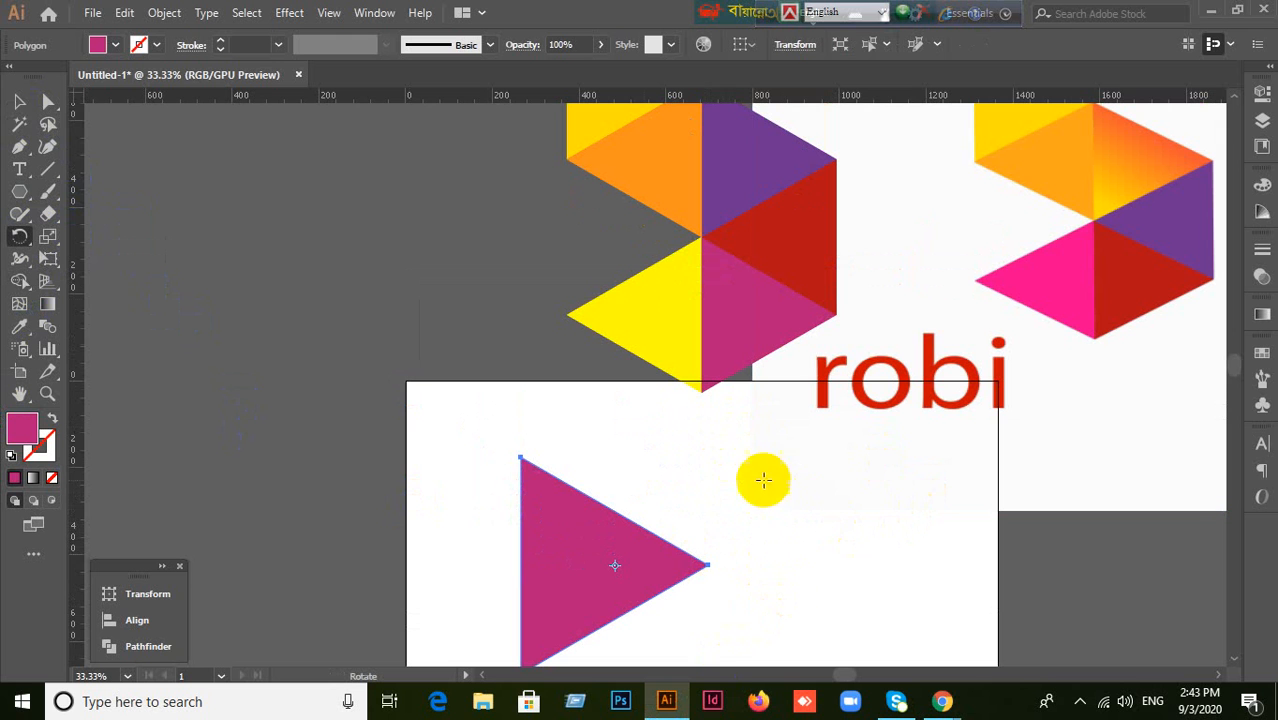
left_click(18, 103)
left_click(692, 304)
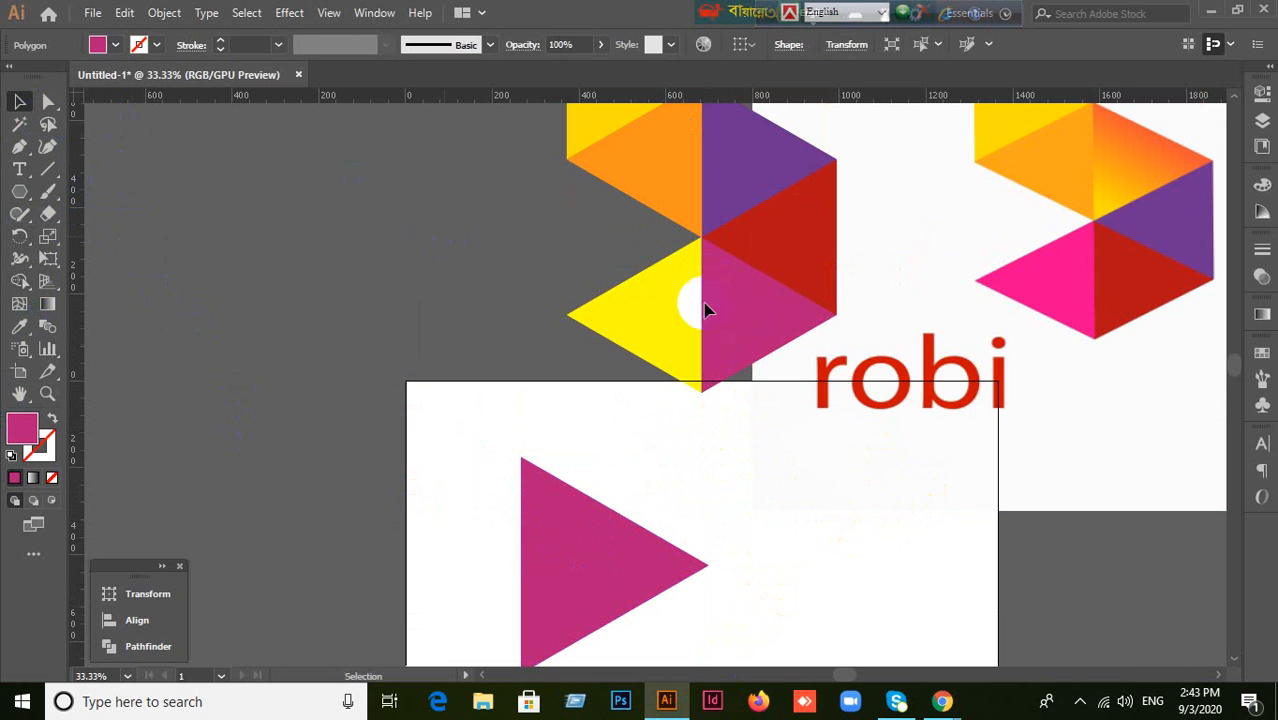
left_click(648, 308)
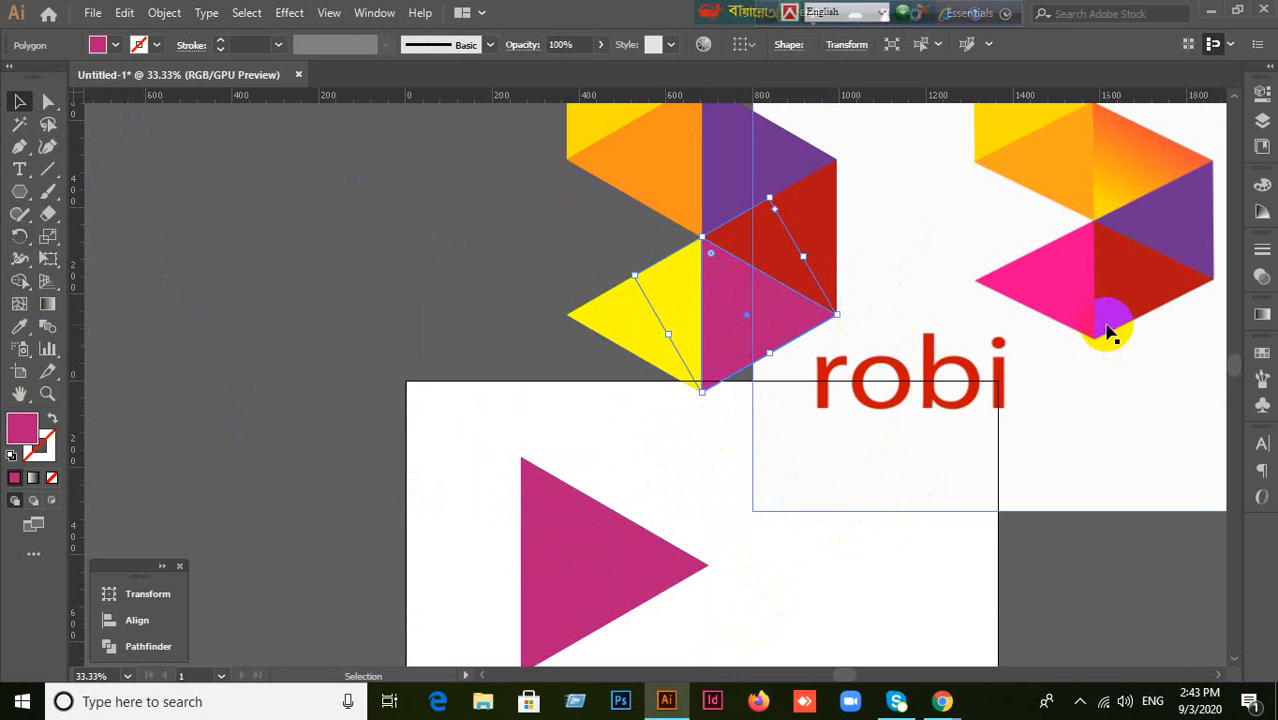
scroll(1108, 333, "up", 1)
left_click(1152, 414)
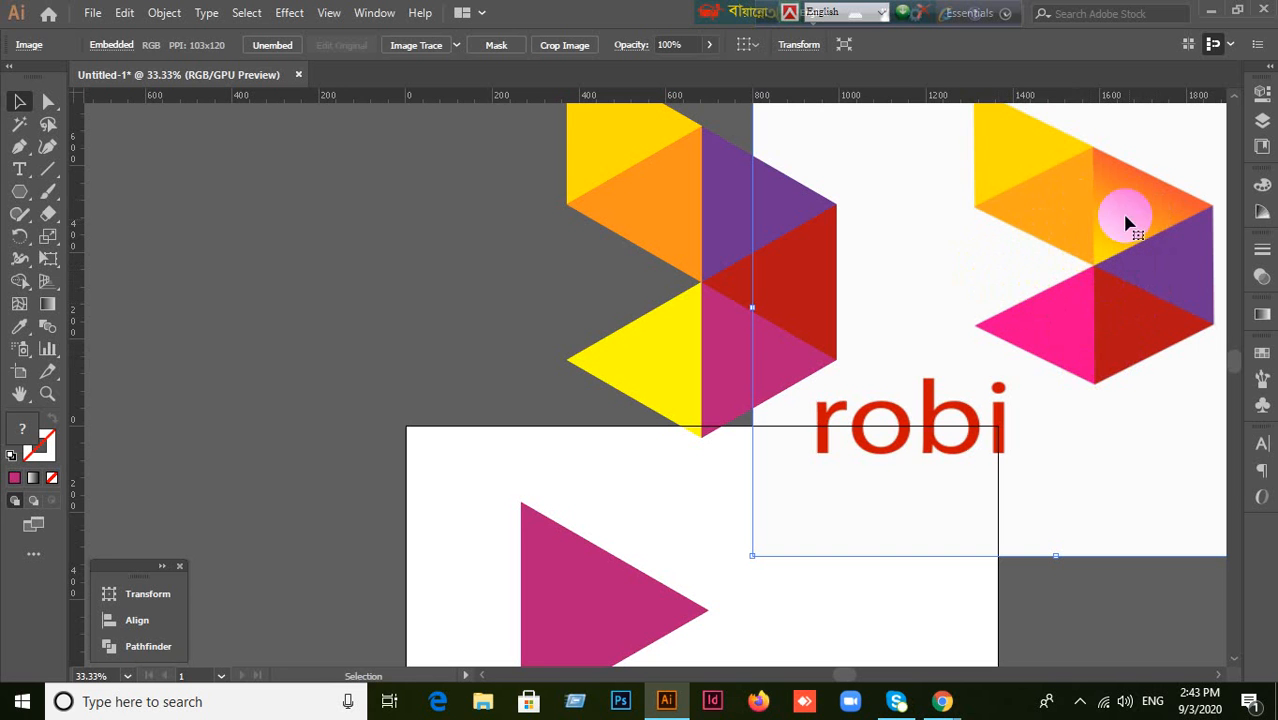
scroll(900, 495, "down", 3)
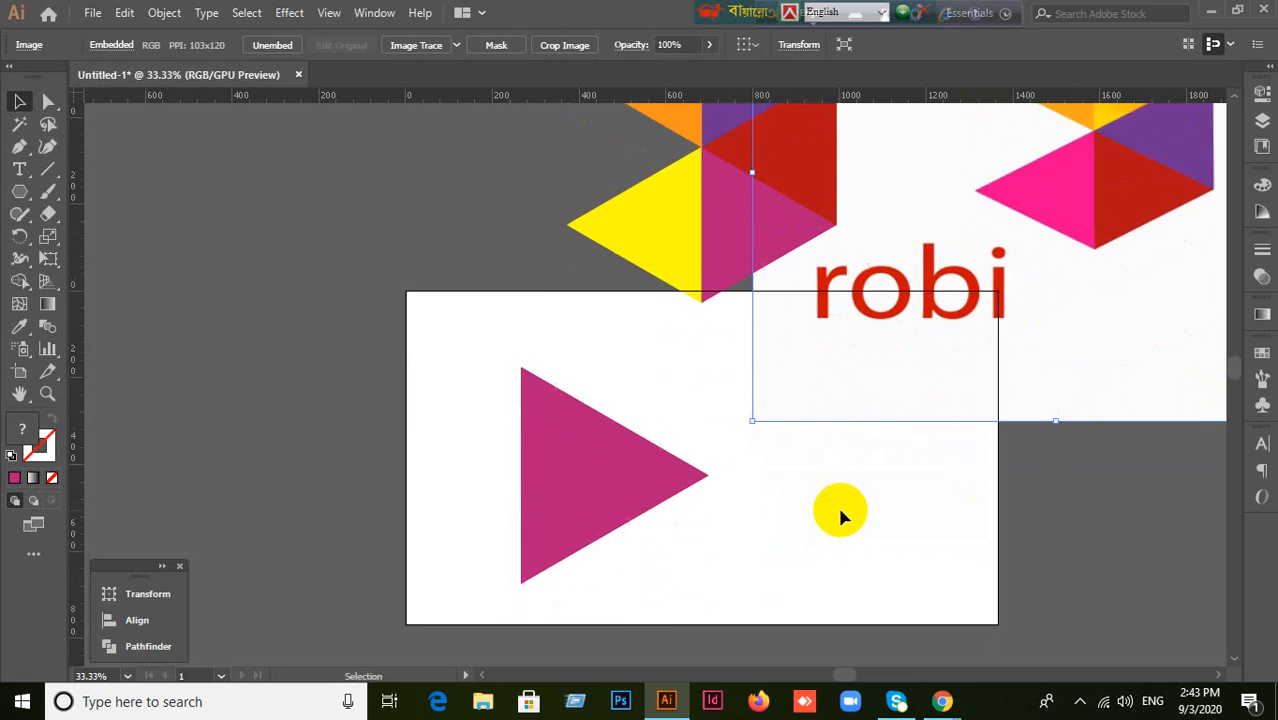
Step: Use Rotate with the large magenta triangle's pointed right tip as the pivot to create a copy turned 60°
left_click(576, 470)
left_click(20, 236)
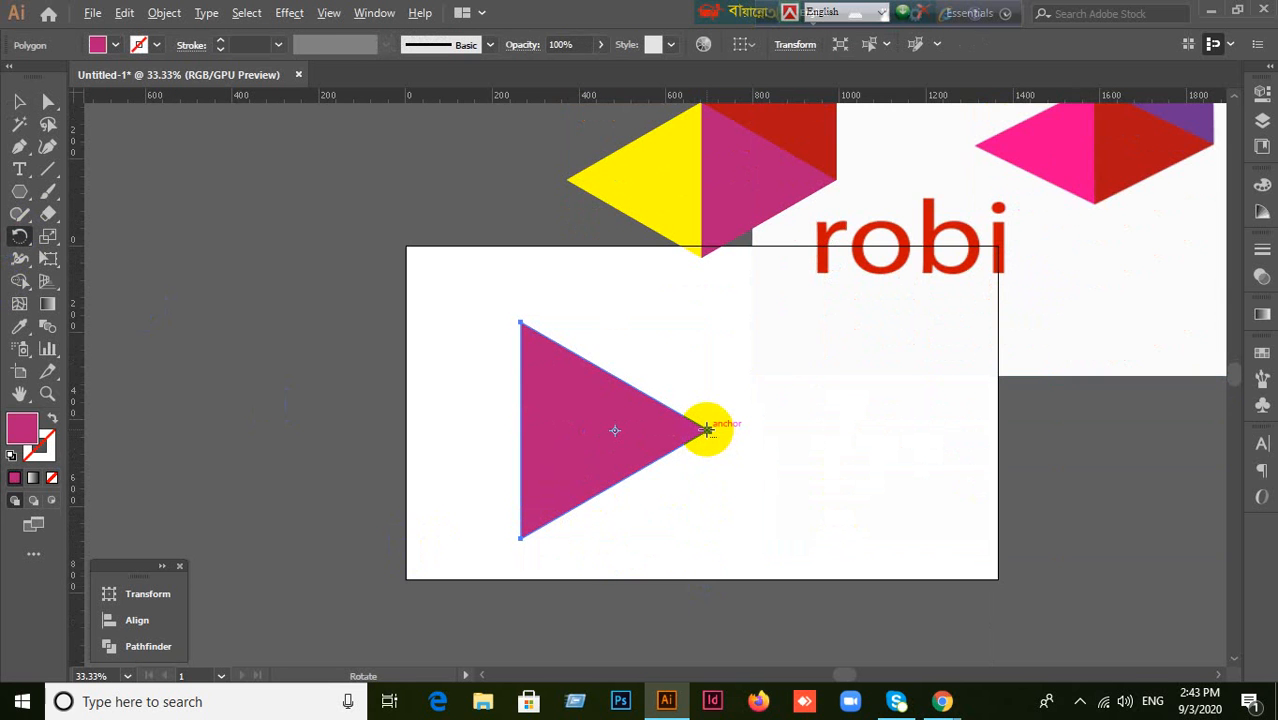
left_click(706, 430, "alt")
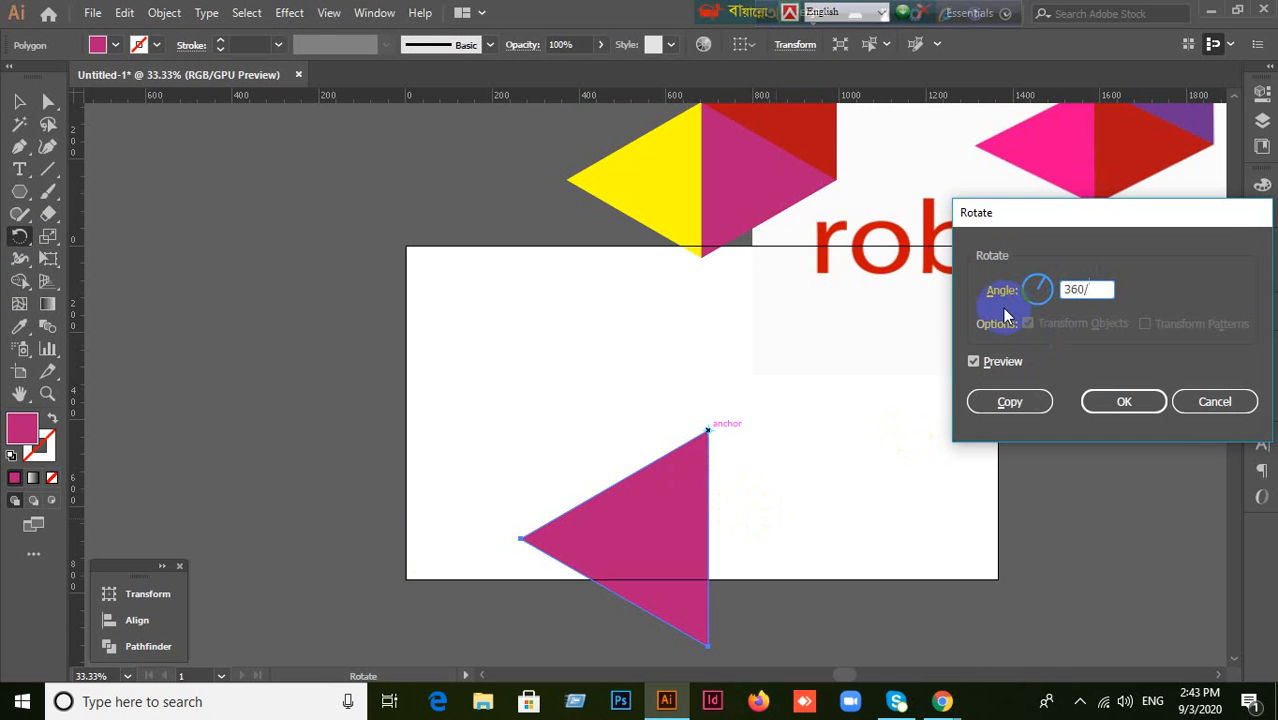
left_click(1021, 404)
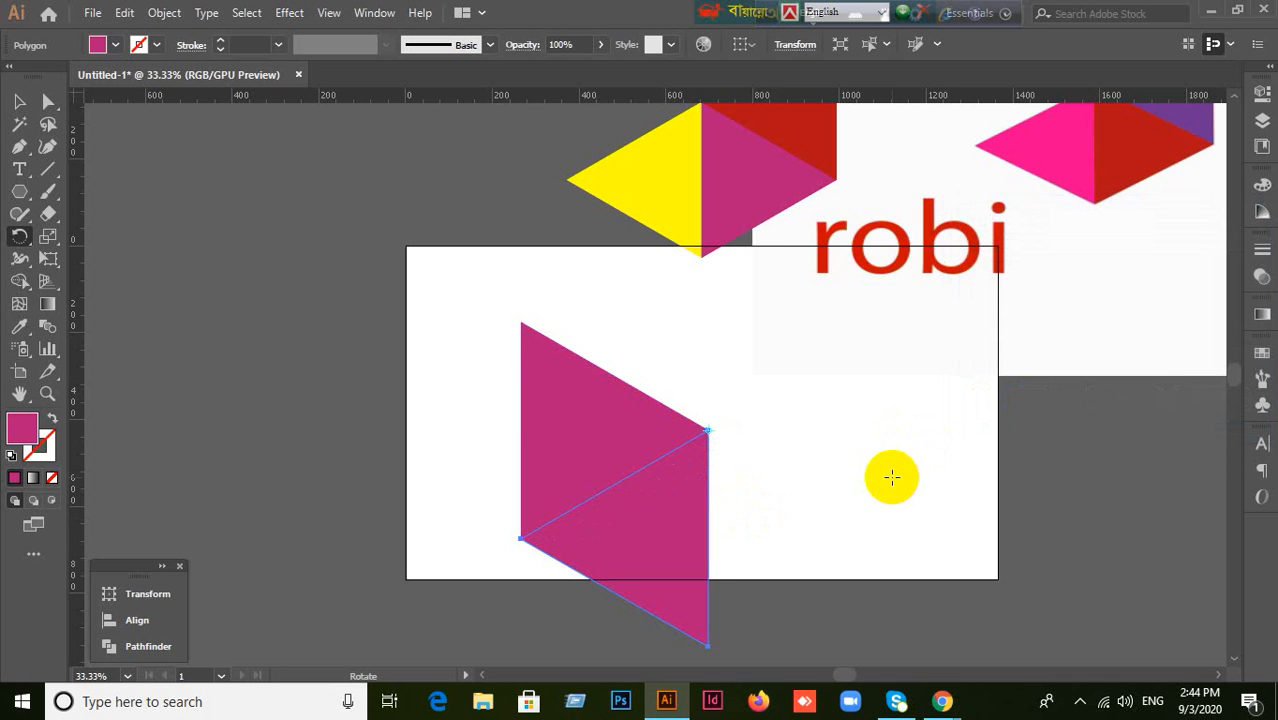
Step: Repeat the rotated copy four more times so that six magenta triangles form a full hexagon, and deselect
key("ctrl+d")
key("ctrl+d")
key("ctrl+d")
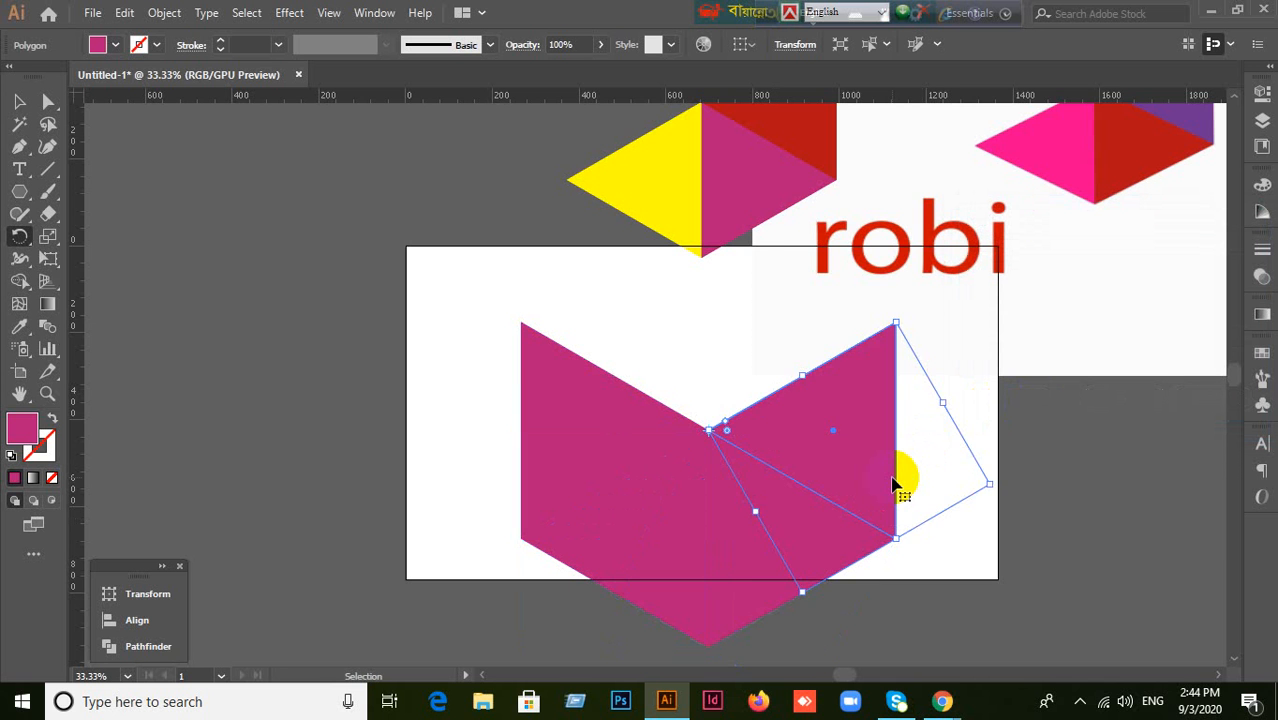
key("ctrl+d")
left_click(20, 102)
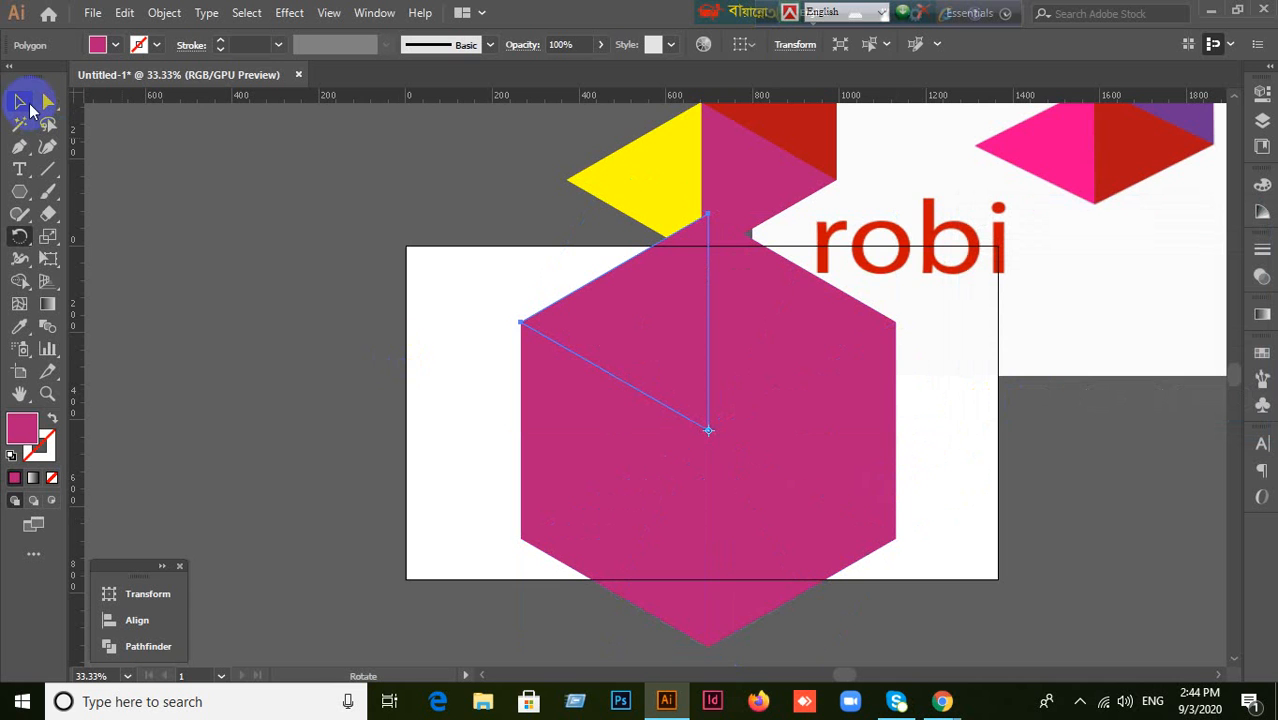
left_click(265, 391)
Step: Reflect the hexagon's left triangle across the horizontal axis through its upper-left corner, without keeping a copy
scroll(568, 591, "up", 2)
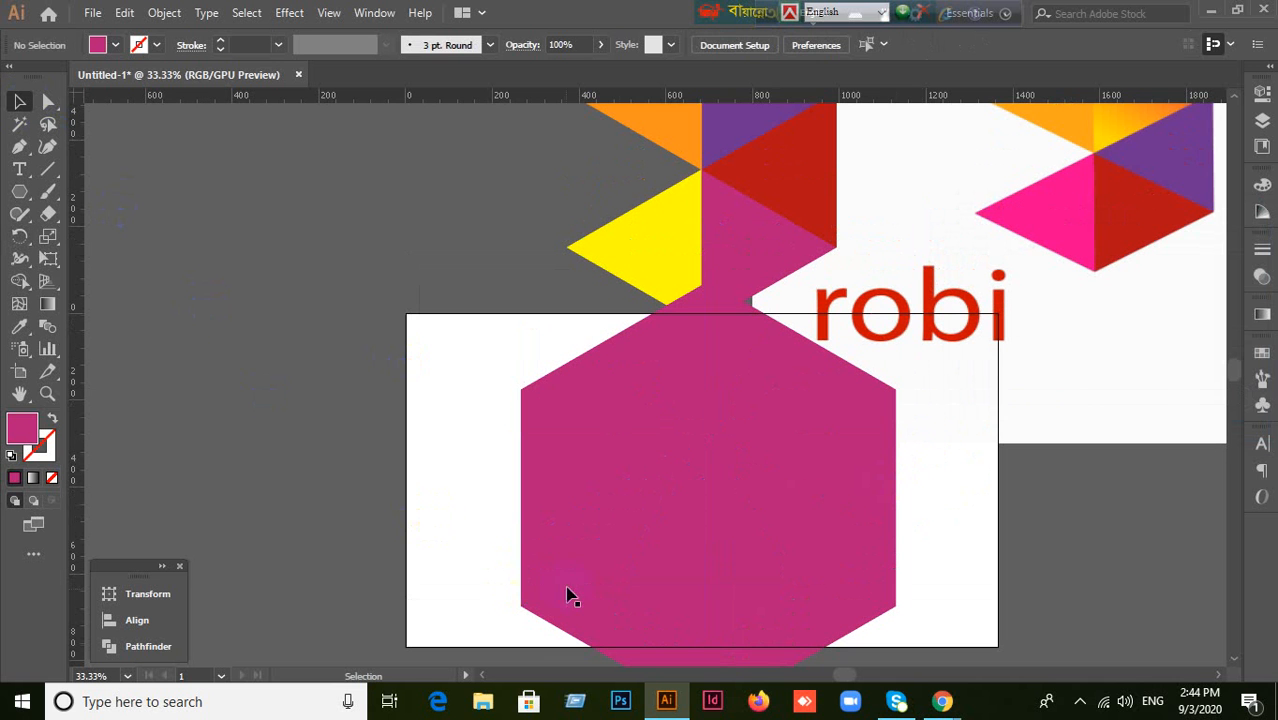
left_click(605, 519)
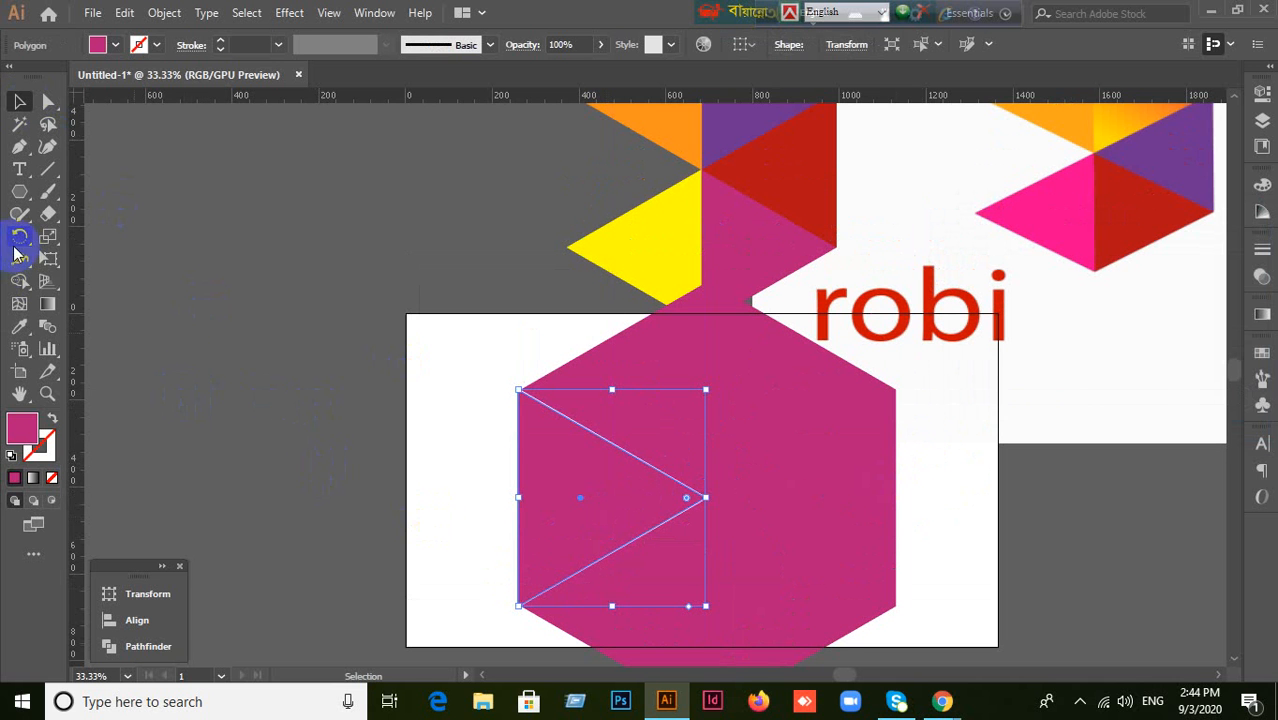
left_click_drag(18, 255, 86, 257)
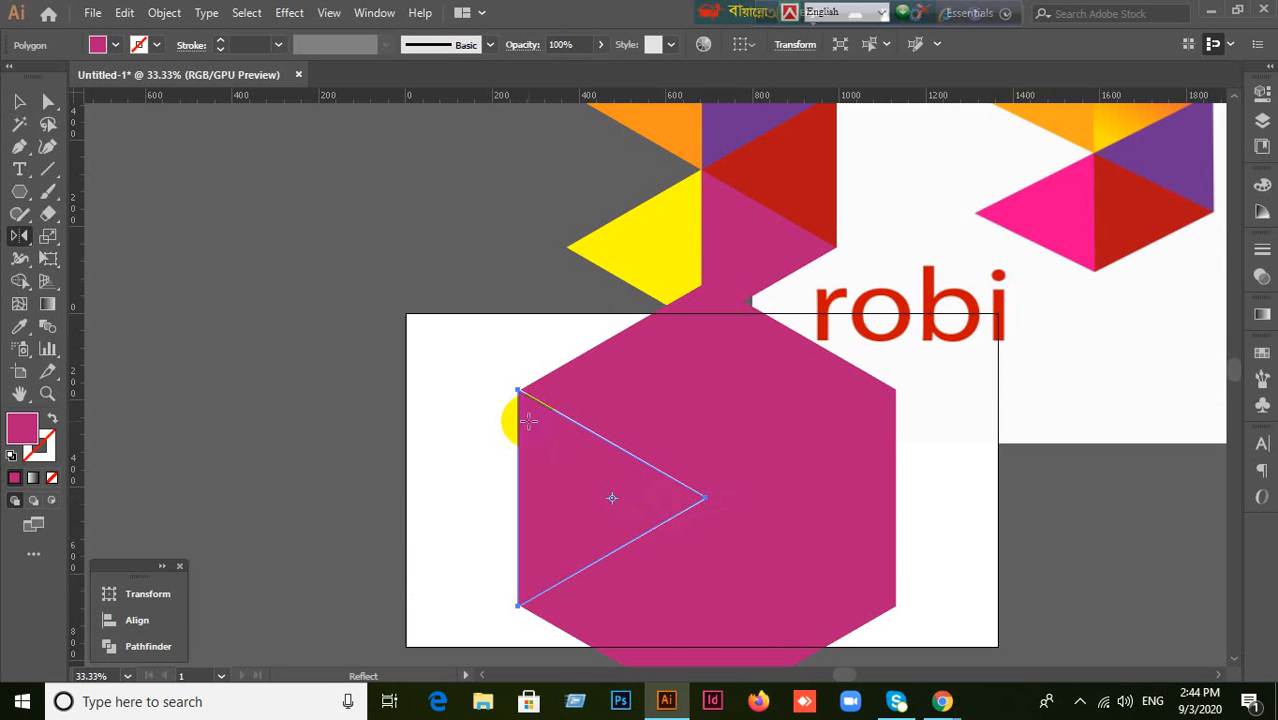
left_click_drag(516, 388, 522, 386)
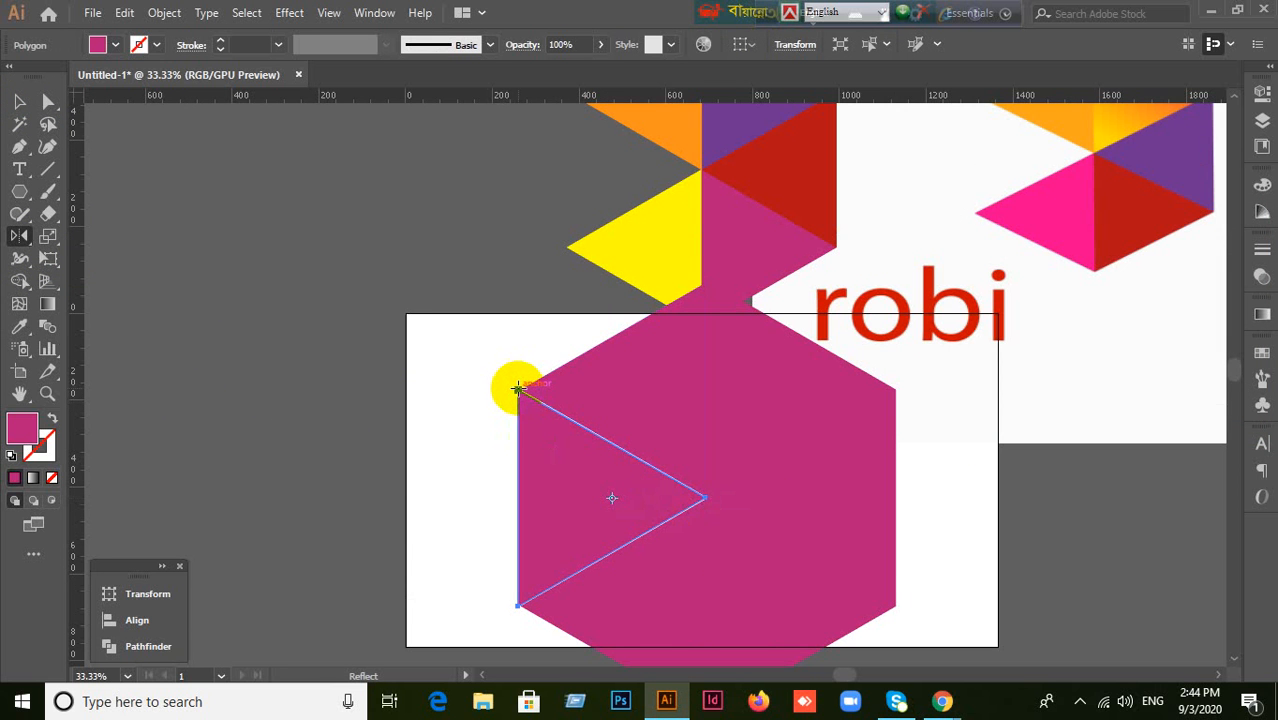
left_click(516, 388, "alt")
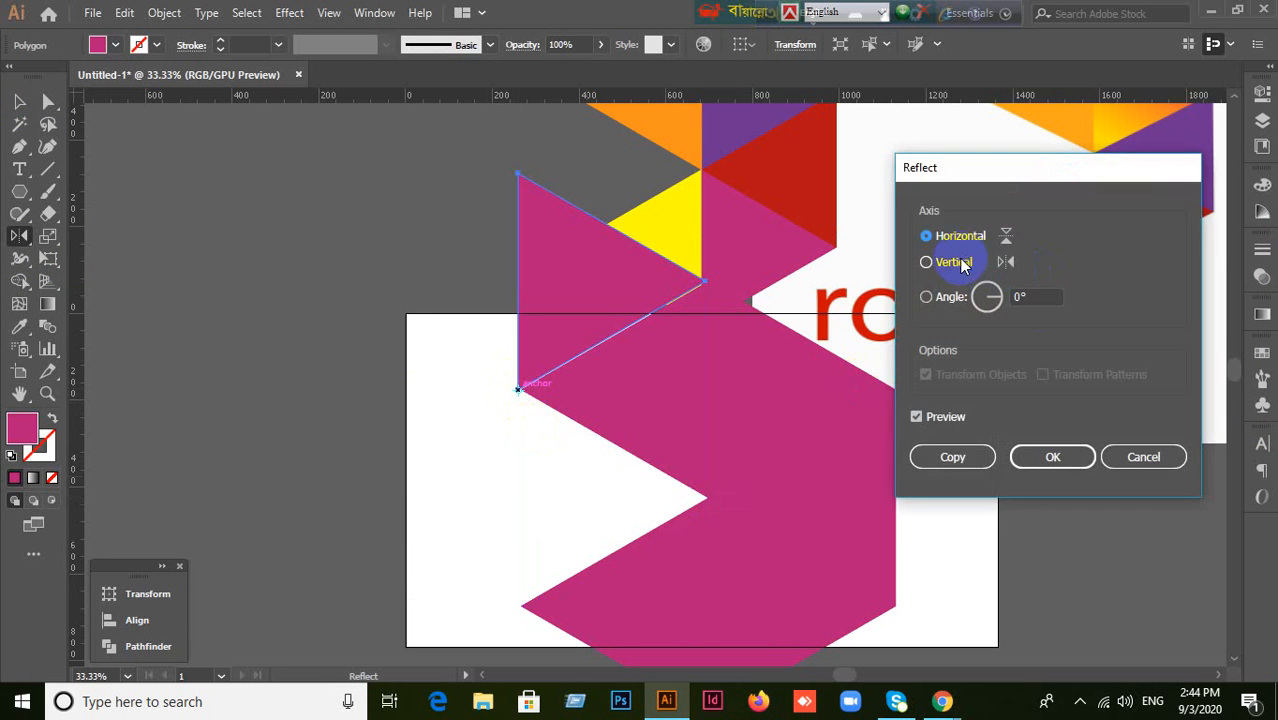
left_click(955, 263)
left_click(940, 237)
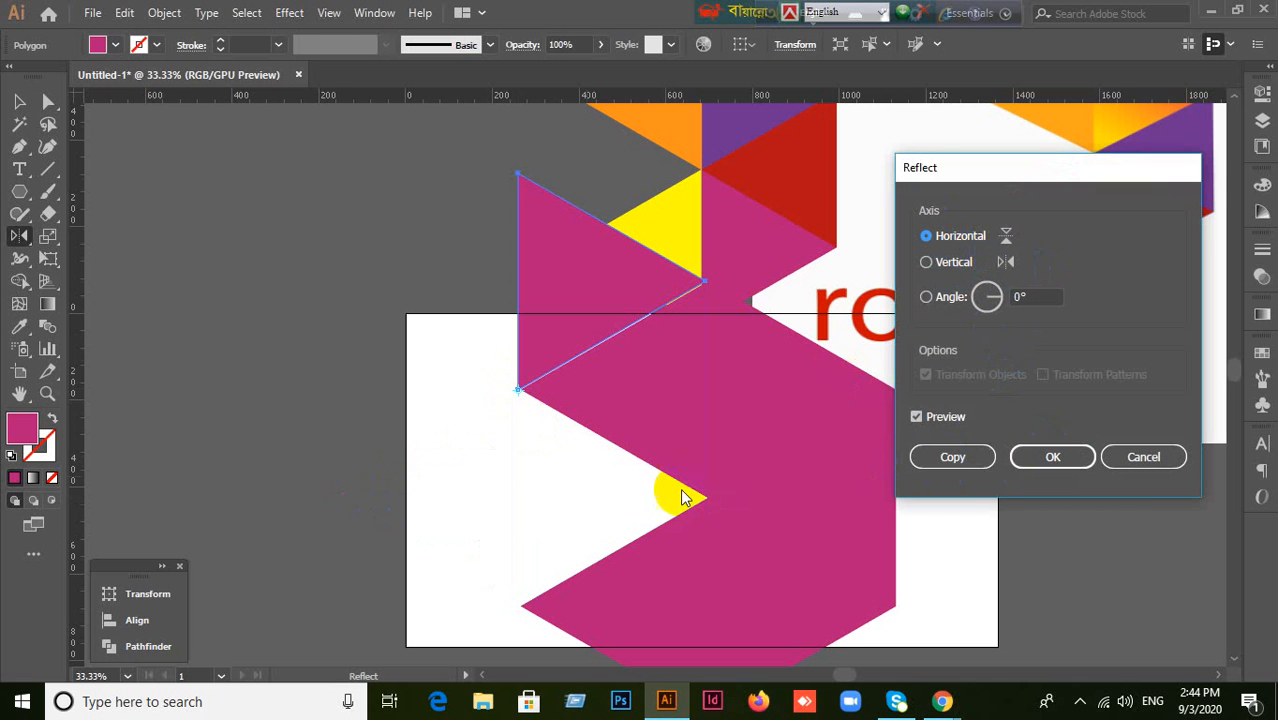
left_click(1066, 466)
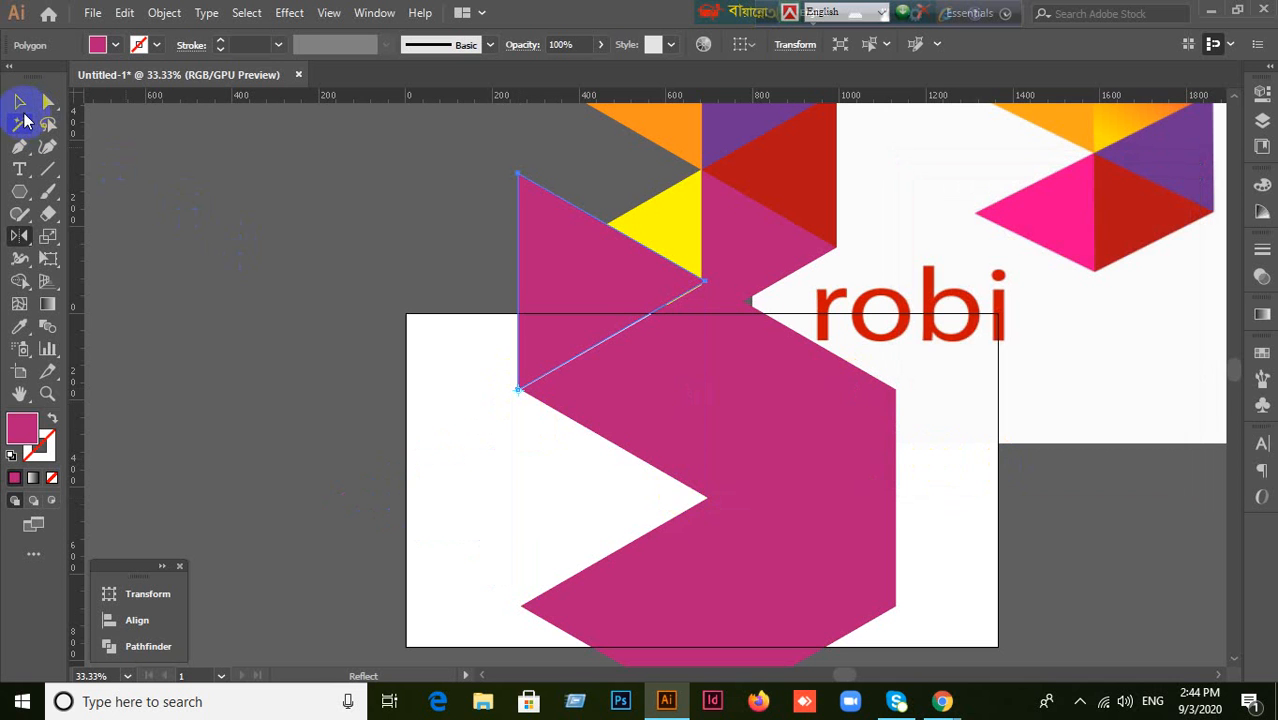
left_click(20, 103)
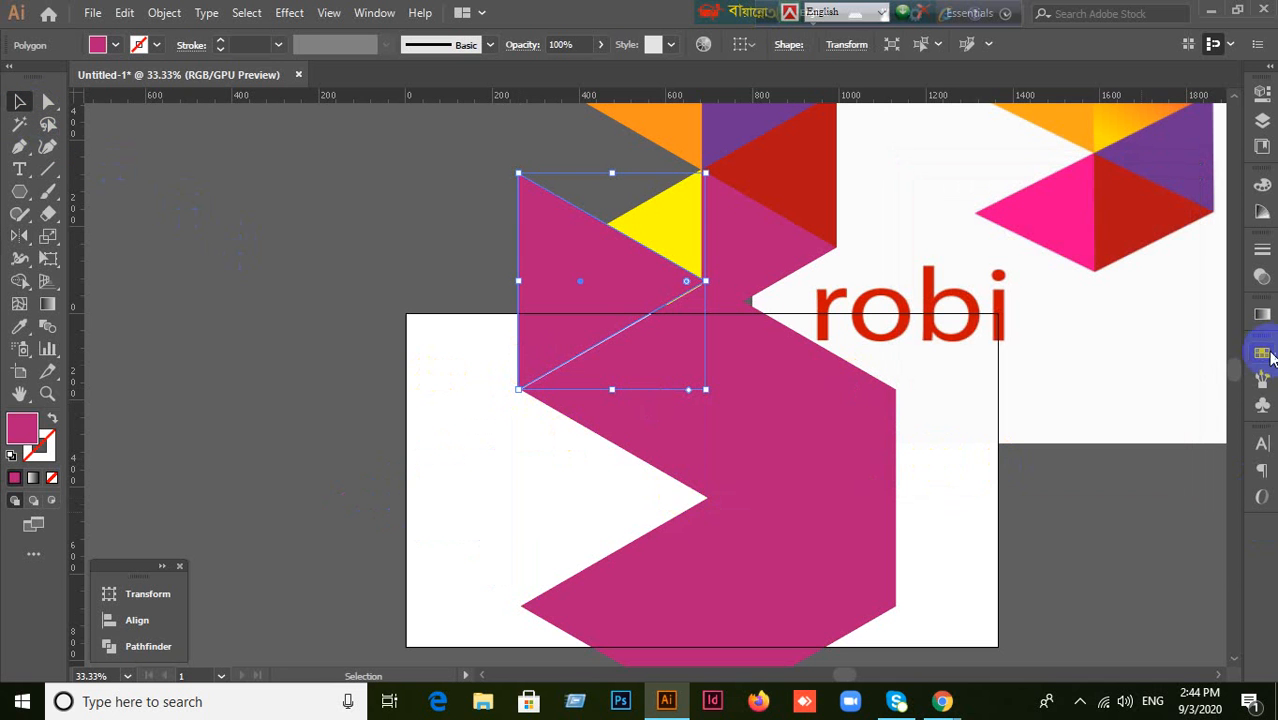
Step: Fill the reflected triangle with red, the hexagon's upper-left triangle with cyan, and the upper-right triangle with a lighter red
left_click(1262, 354)
left_click(1081, 405)
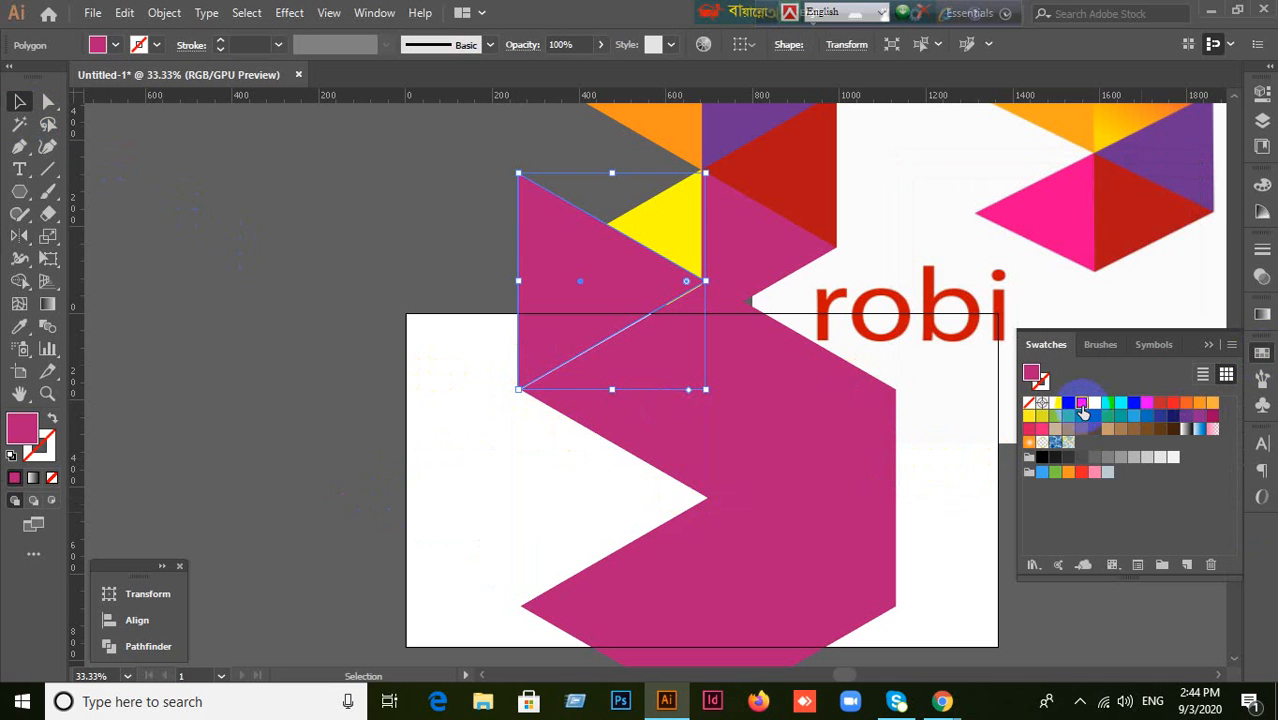
left_click(626, 422)
left_click(1119, 403)
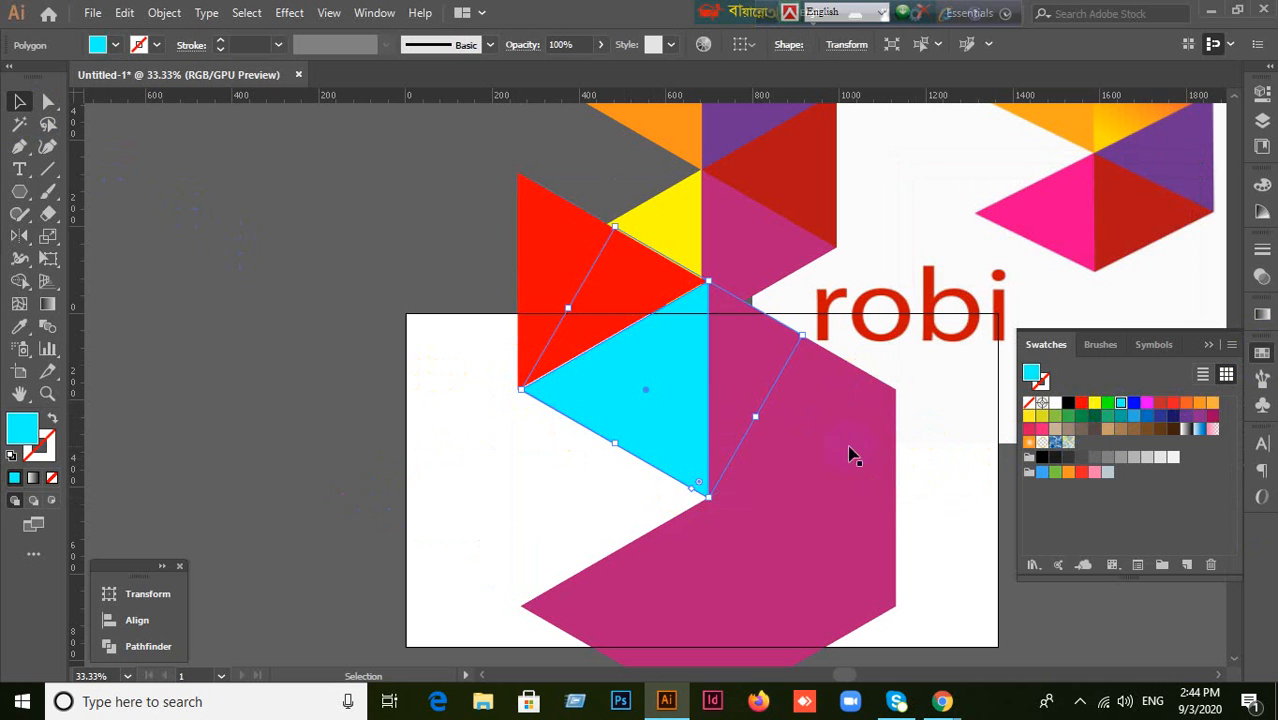
left_click(779, 443)
left_click(1173, 403)
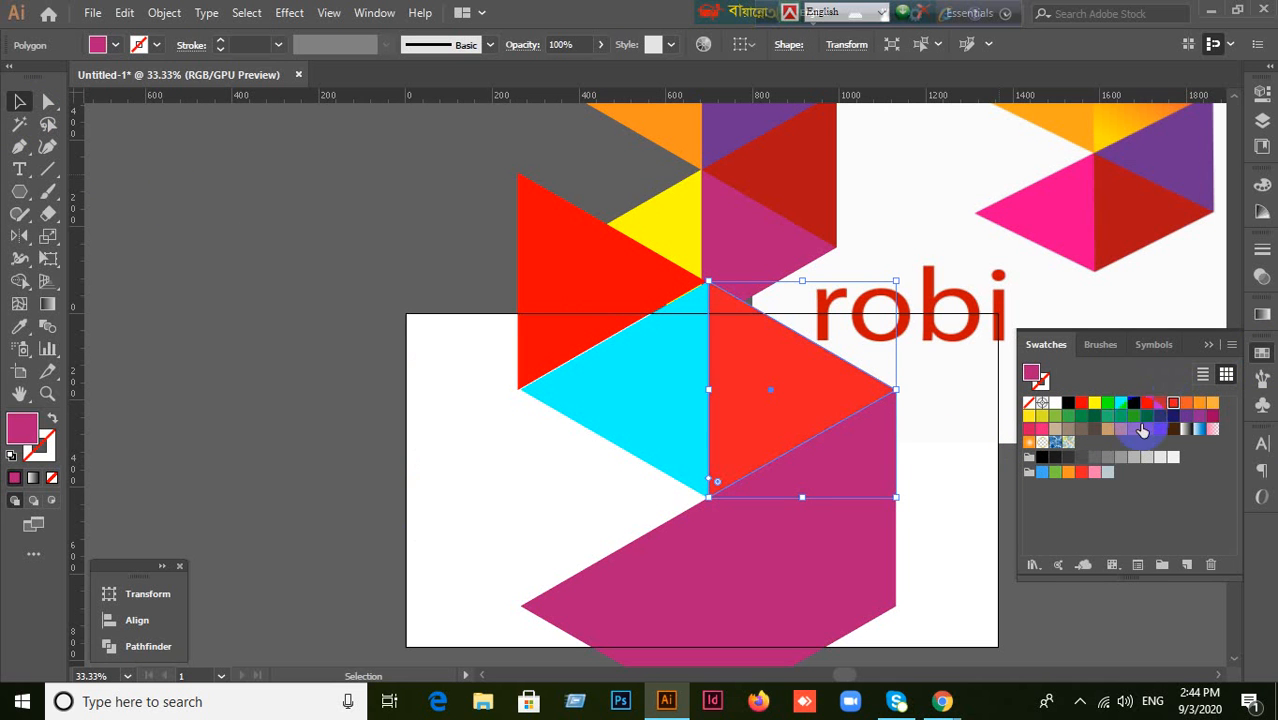
Step: Fill the hexagon's right triangle with orange, the lower-right one with dark green, and the lower-left one with yellow-green
left_click(810, 522)
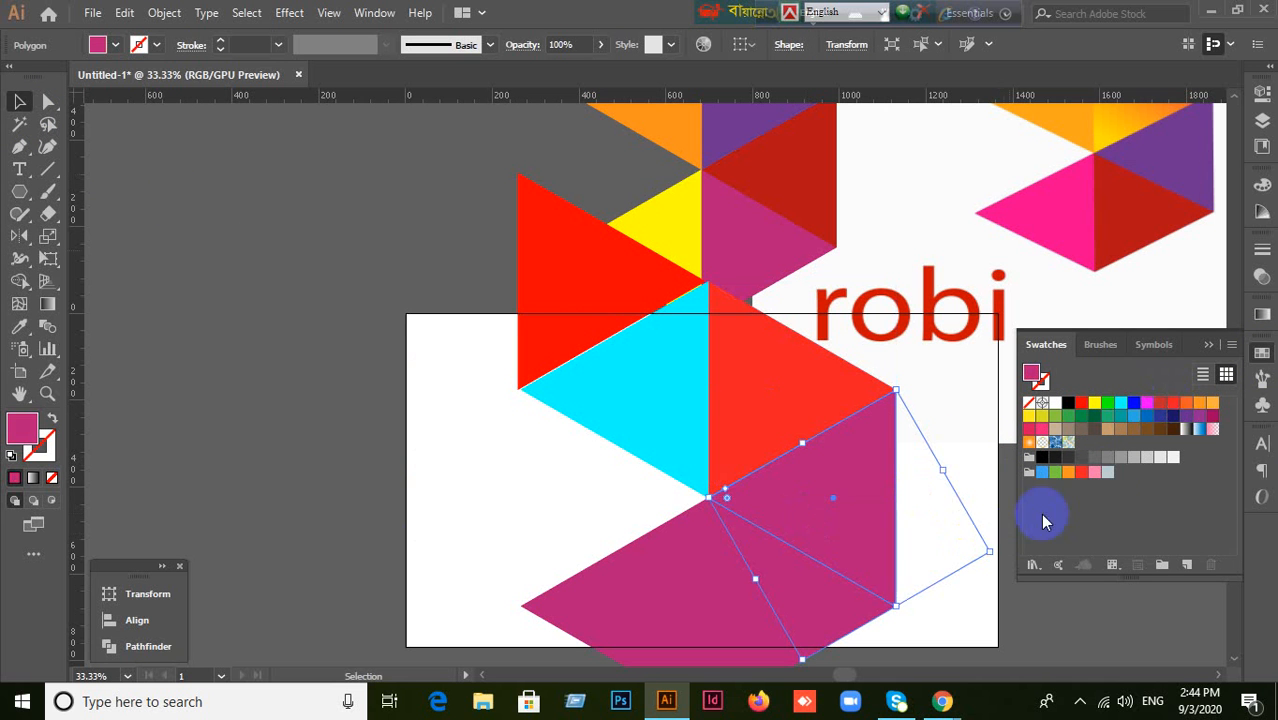
left_click(1186, 405)
scroll(921, 522, "down", 3)
left_click(748, 556)
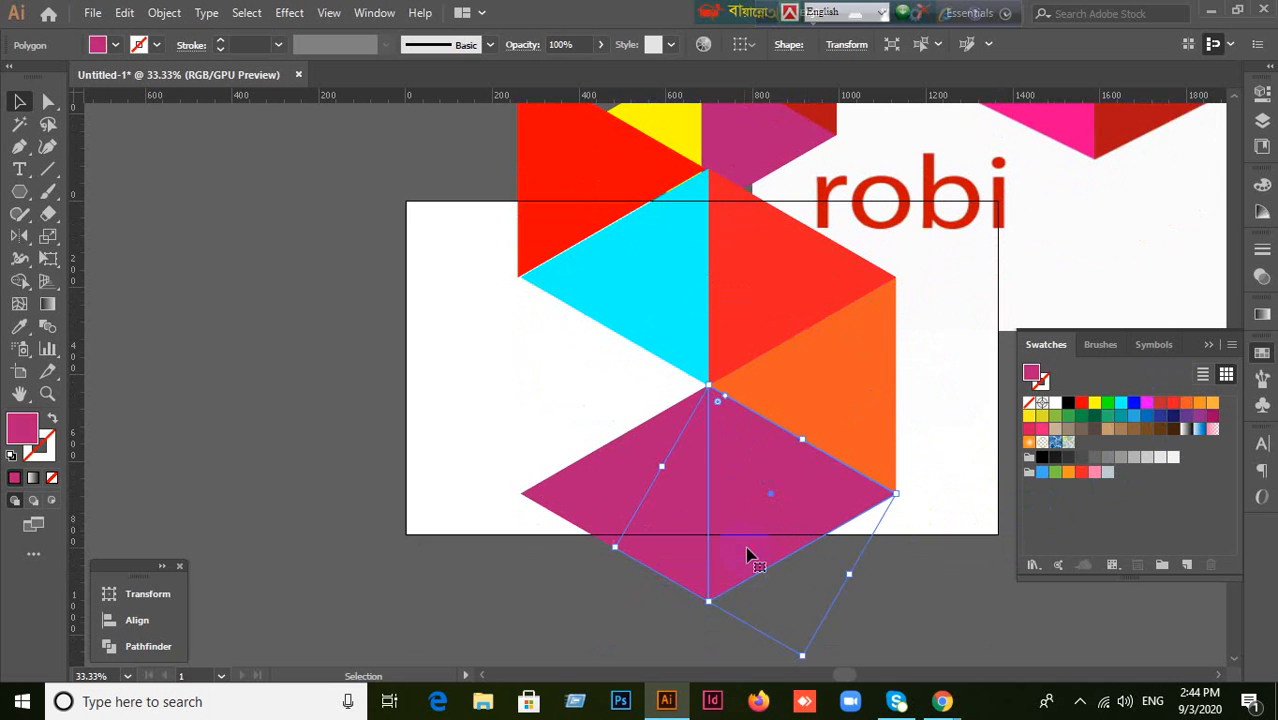
left_click(1096, 428)
left_click(610, 522)
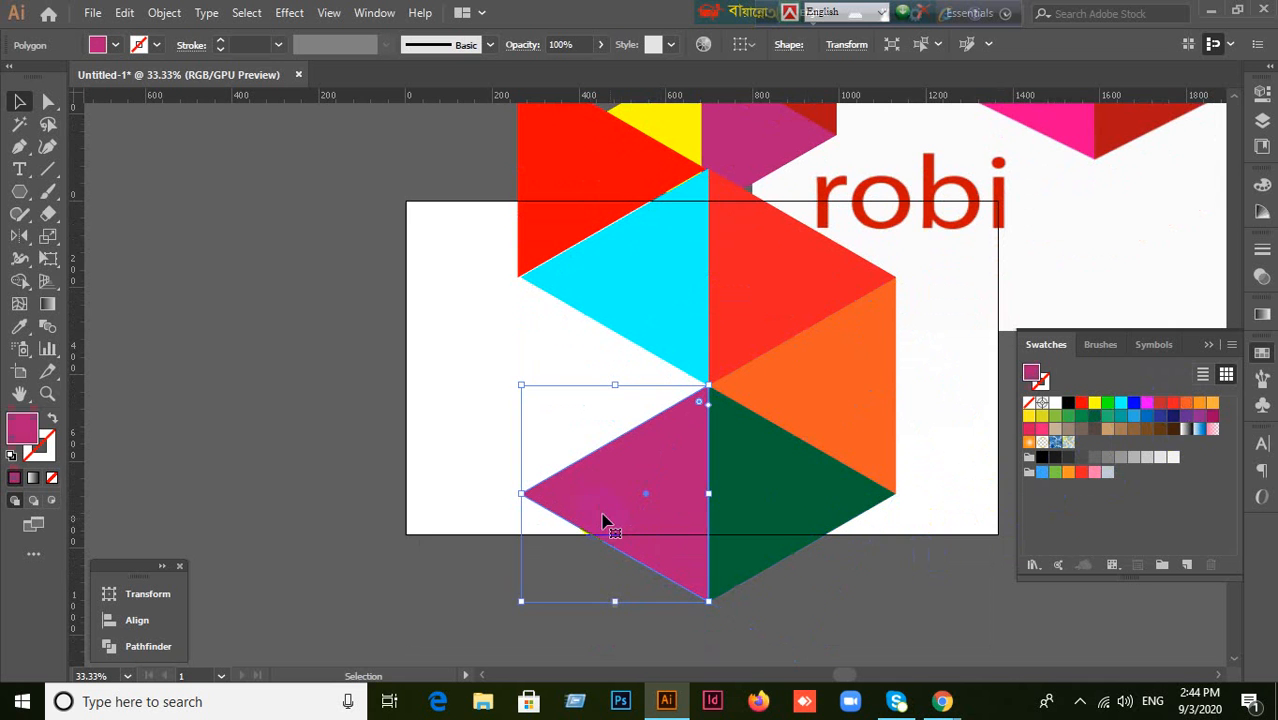
left_click(1042, 418)
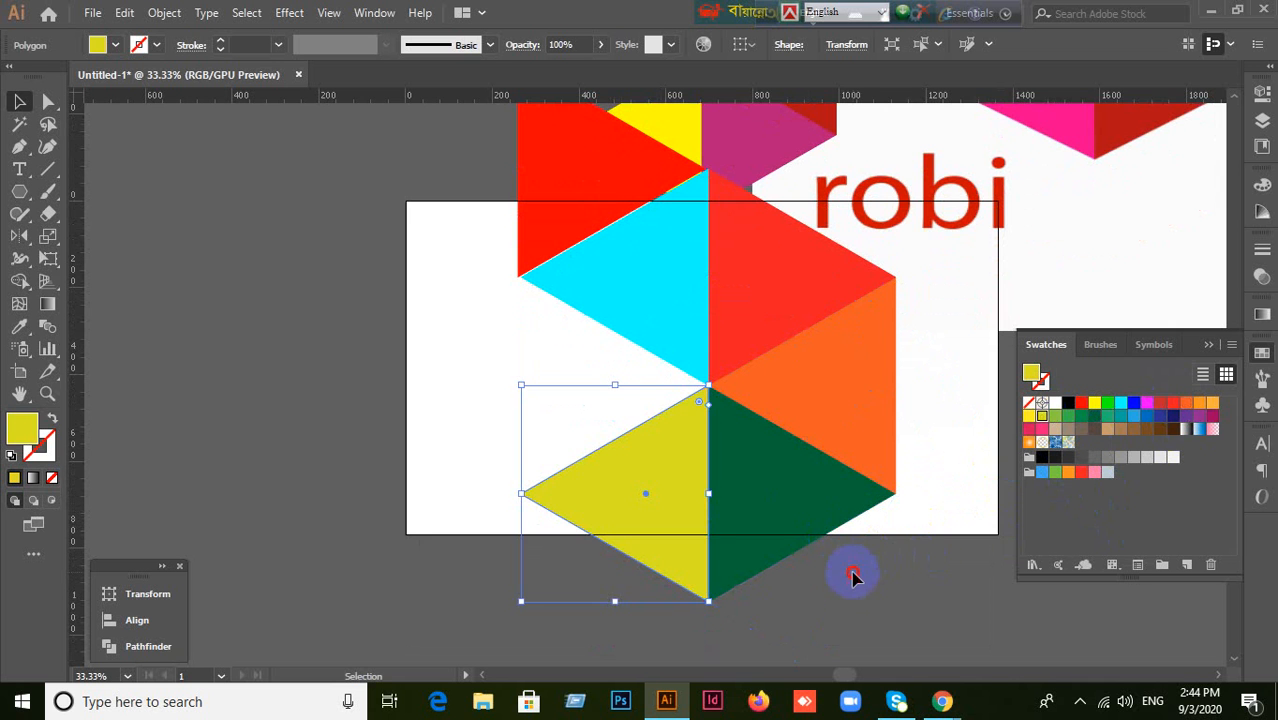
left_click(850, 574)
Step: Move the logo image up and right, shift the triangle symbols left and up except the top golden triangle, and collapse the Swatches panel
scroll(850, 574, "down", 2)
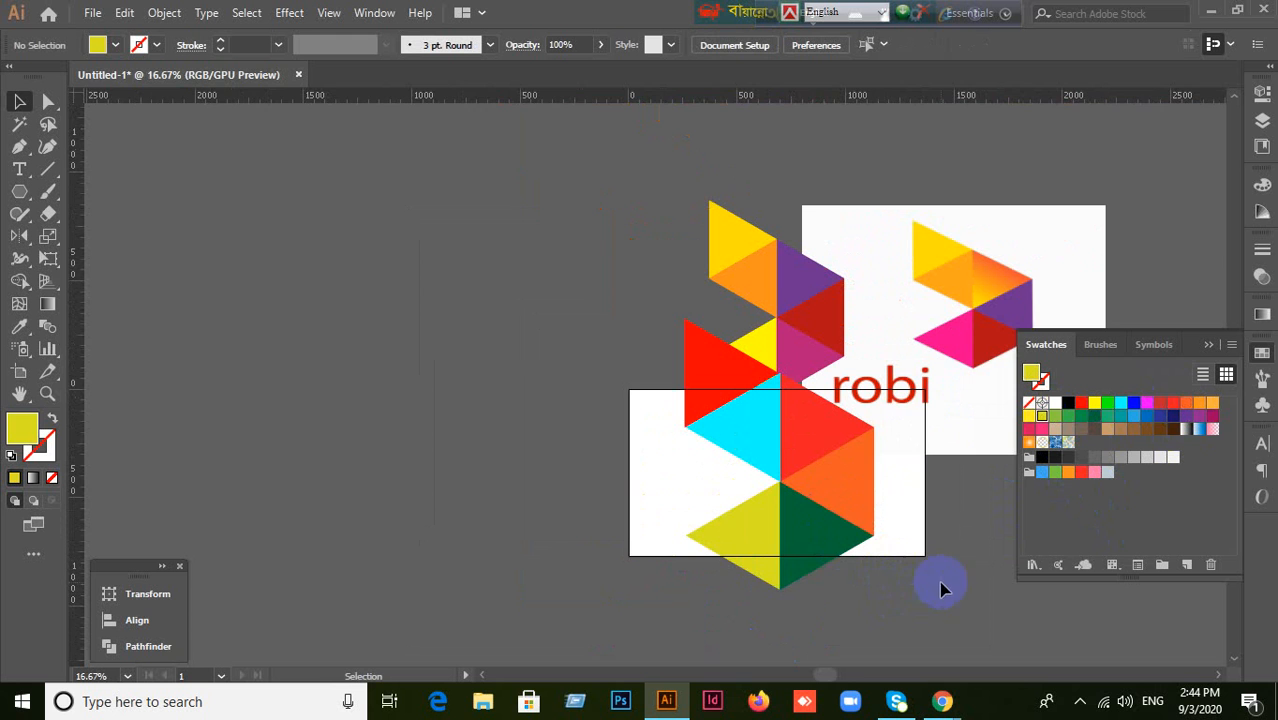
left_click_drag(944, 583, 810, 574)
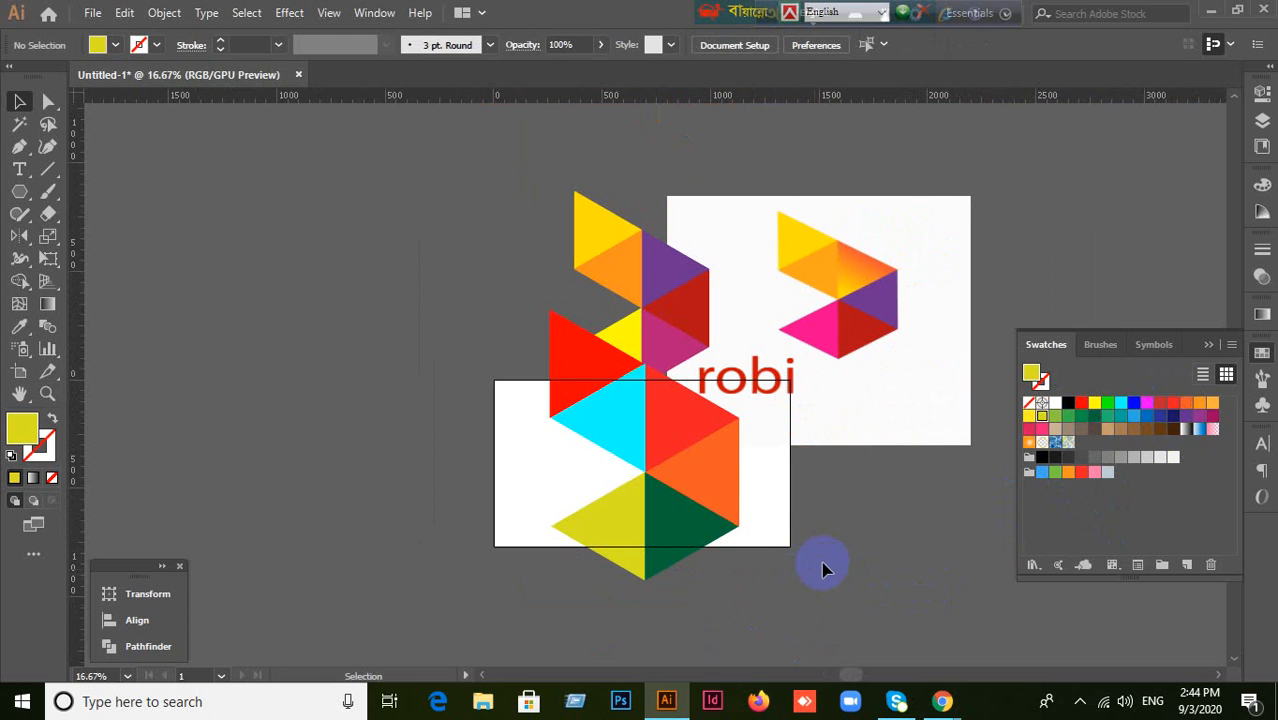
left_click_drag(850, 248, 941, 194)
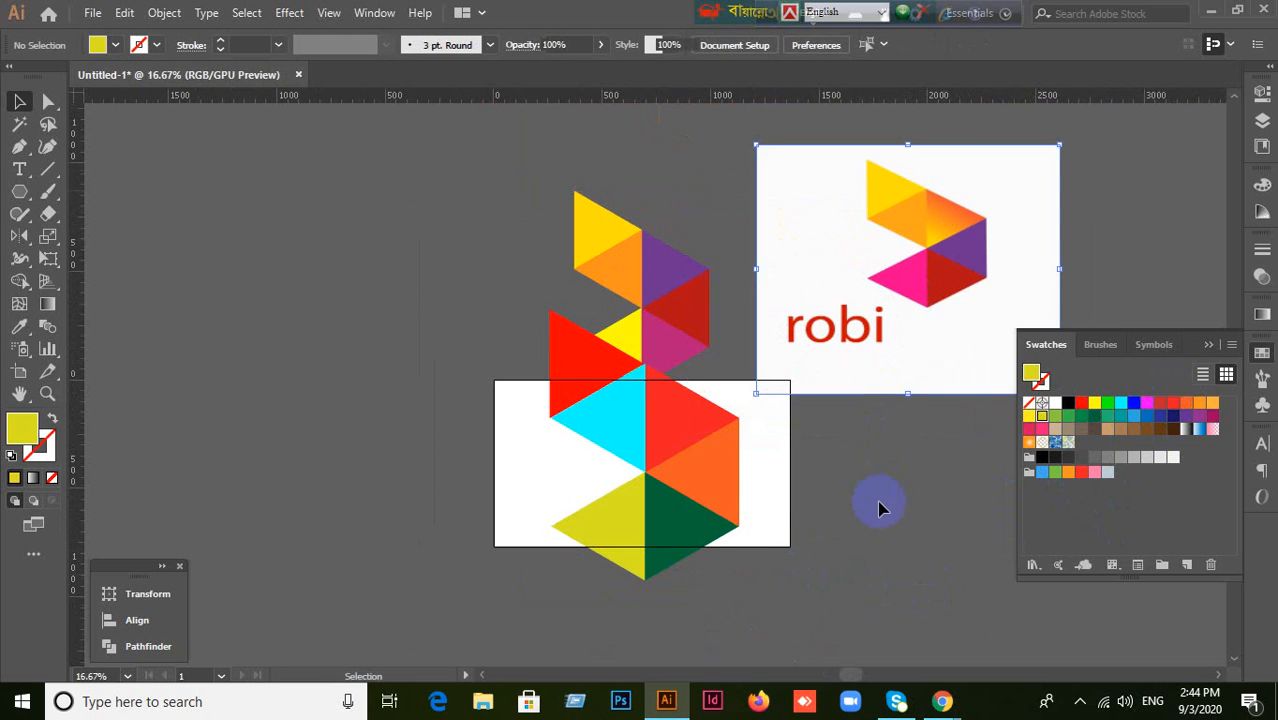
left_click(487, 348)
left_click_drag(650, 530, 505, 455)
left_click(633, 449)
scroll(645, 450, "up", 1)
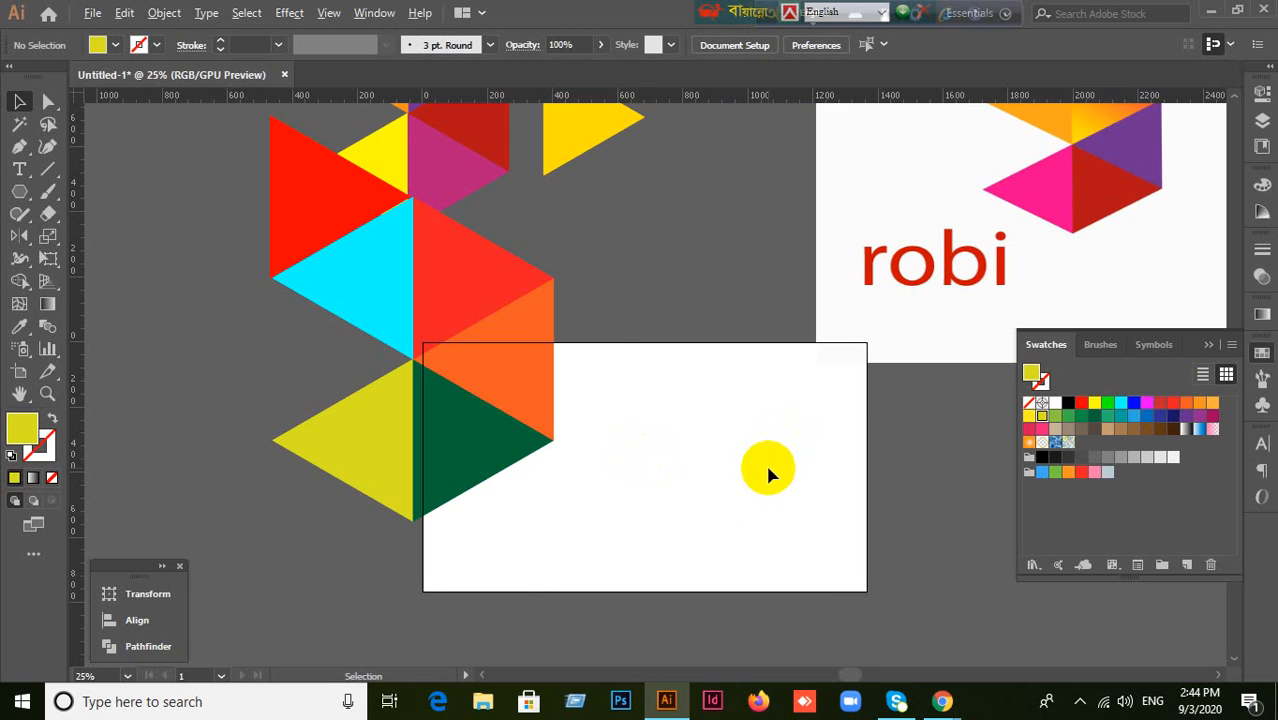
scroll(768, 468, "down", 1)
left_click(1205, 348)
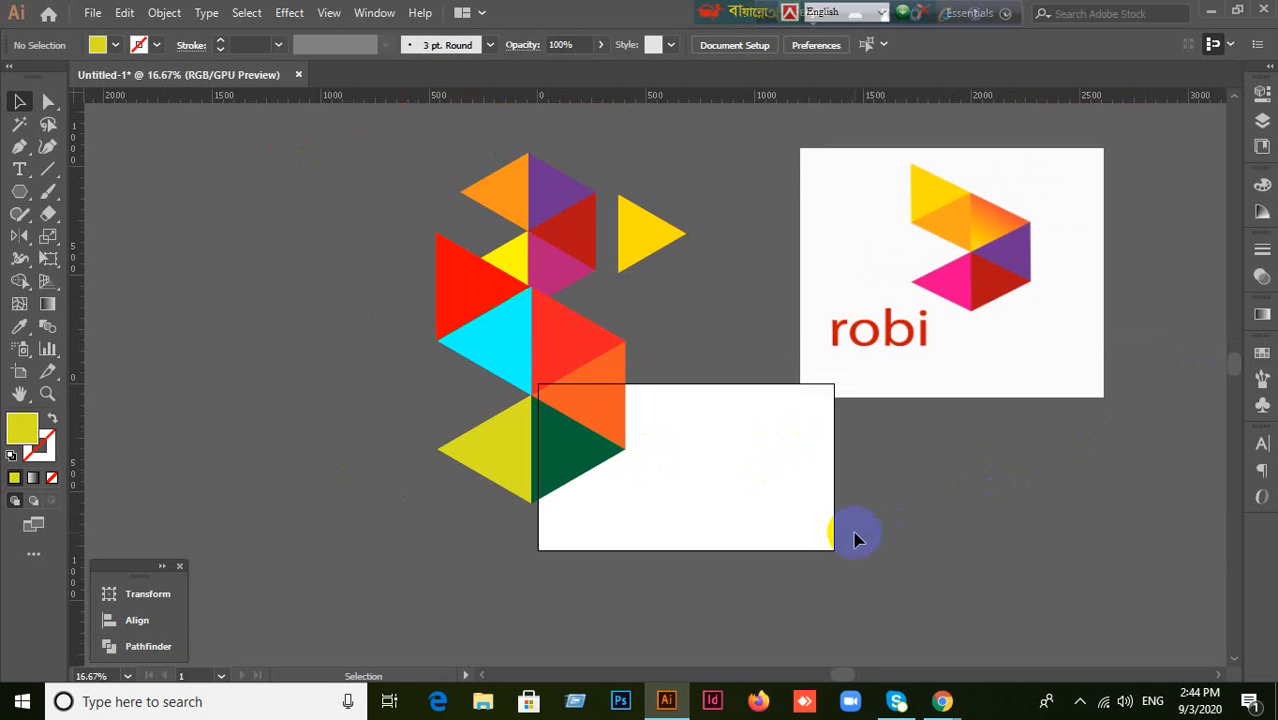
scroll(856, 543, "up", 1)
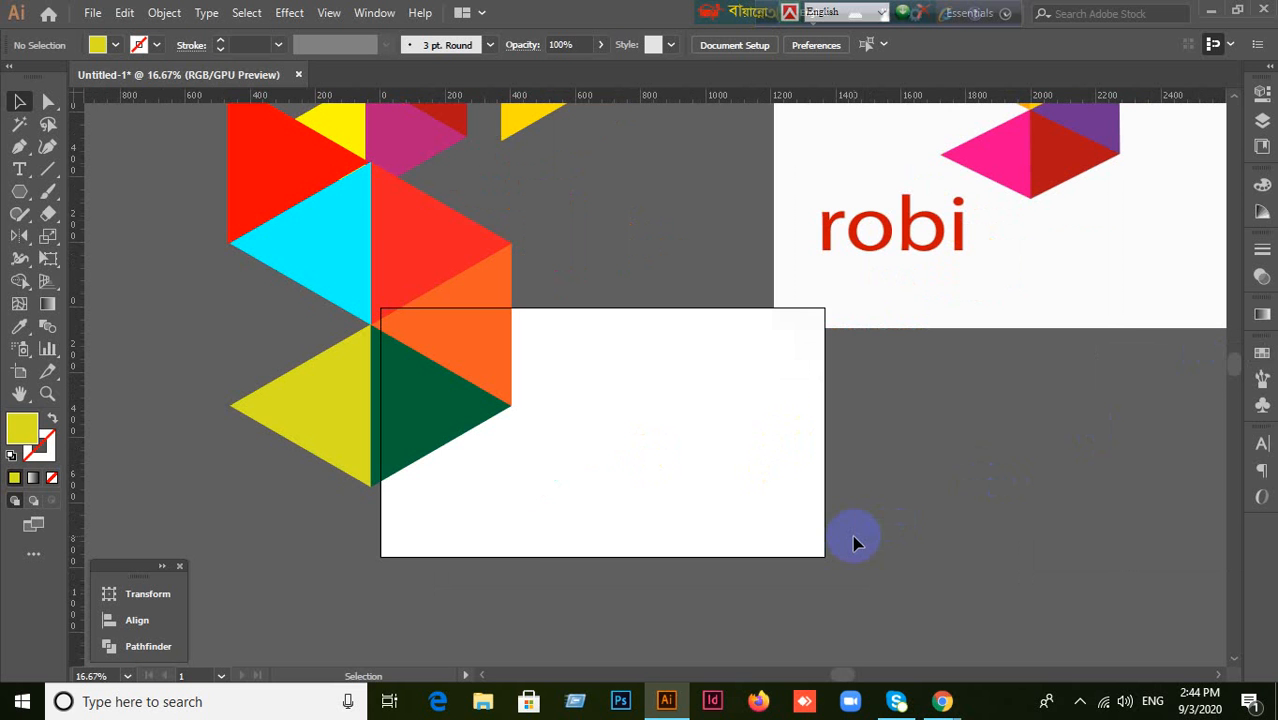
Step: Check the Google Meet call in Chrome, and return to Illustrator to view the reference logo's symbol
mouse_move(942, 700)
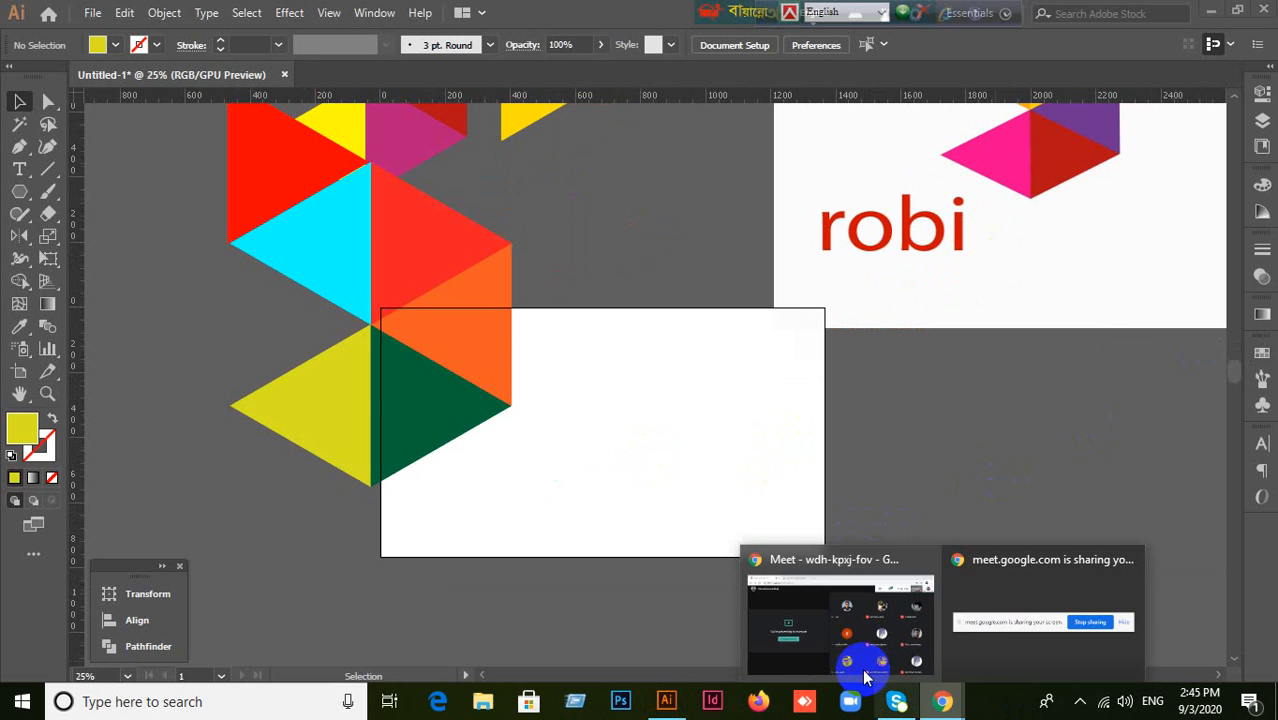
left_click(822, 605)
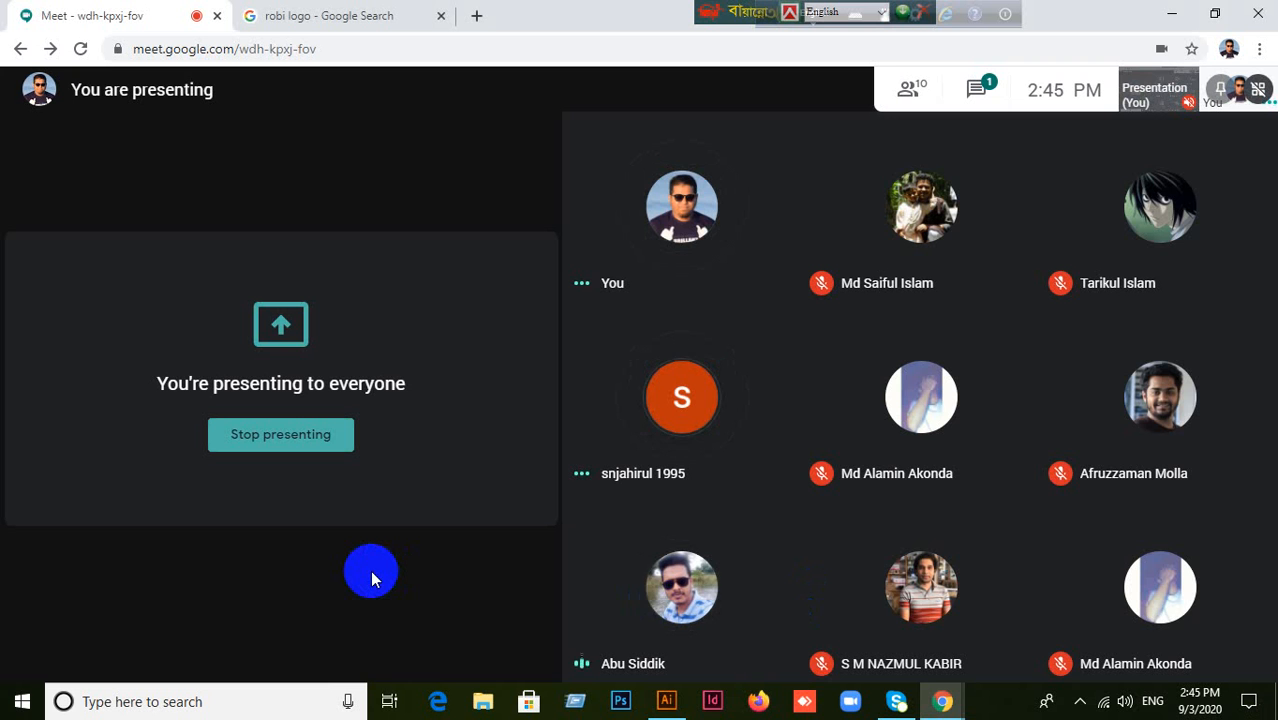
left_click(668, 703)
scroll(584, 473, "up", 2)
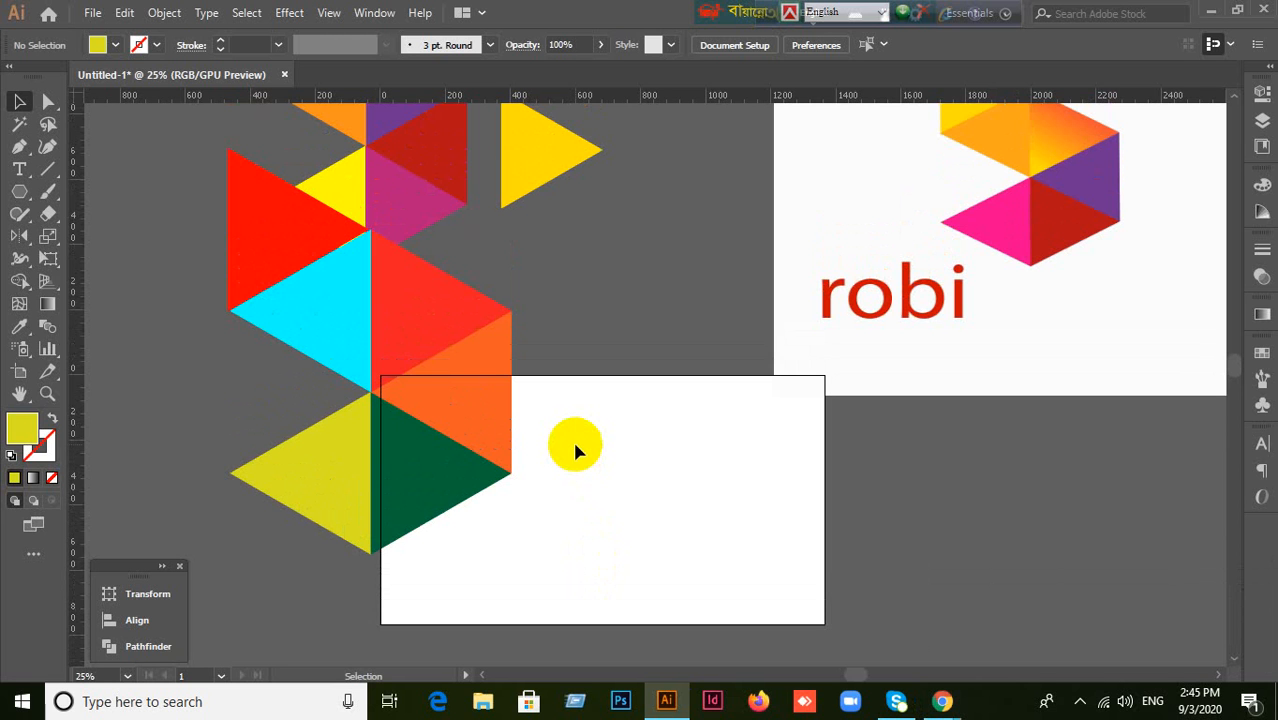
scroll(1098, 402, "up", 2)
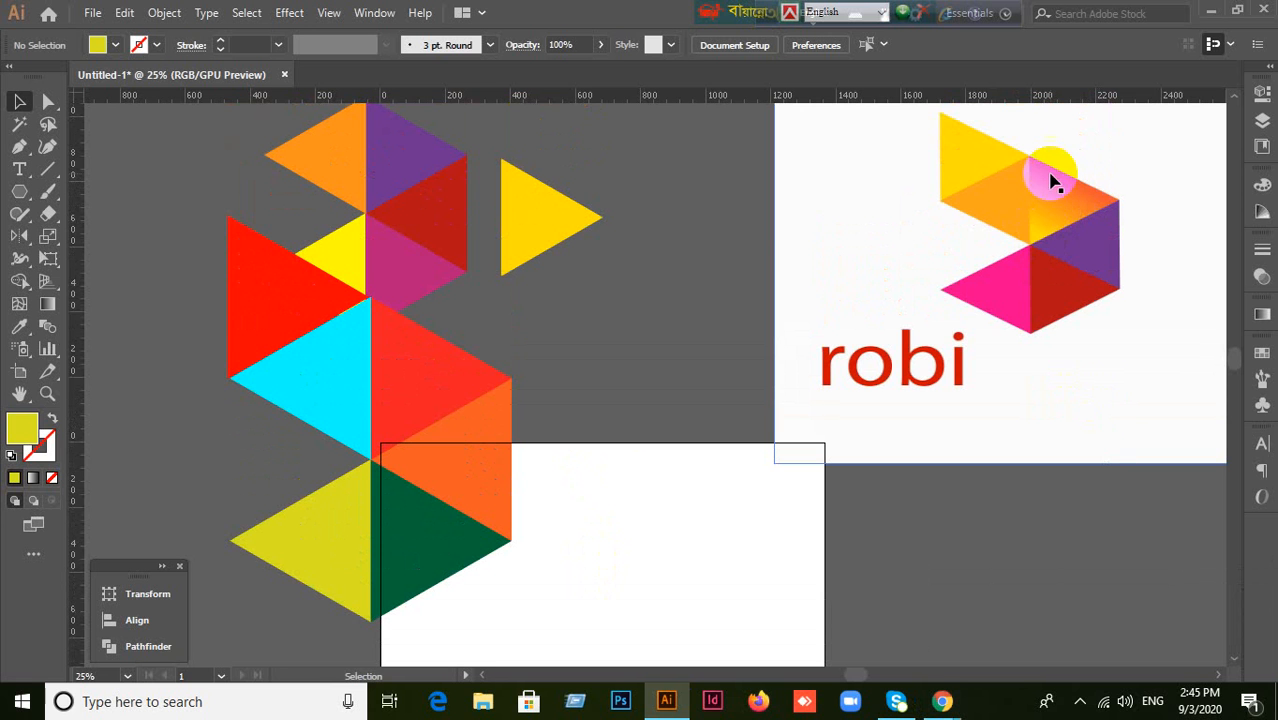
Step: Recolour the larger symbol's top triangle golden yellow and the cyan triangle orange, sampling both colours from the matching triangles in the reference logo
left_click(290, 299)
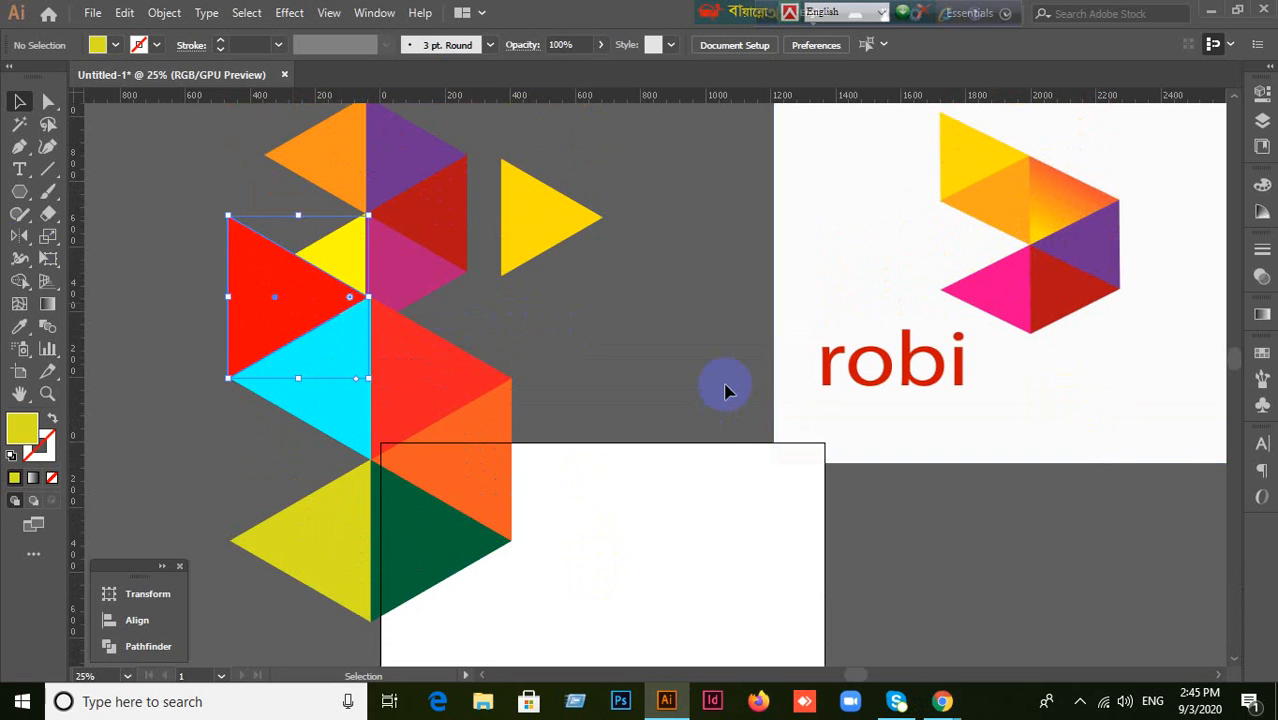
left_click(18, 330)
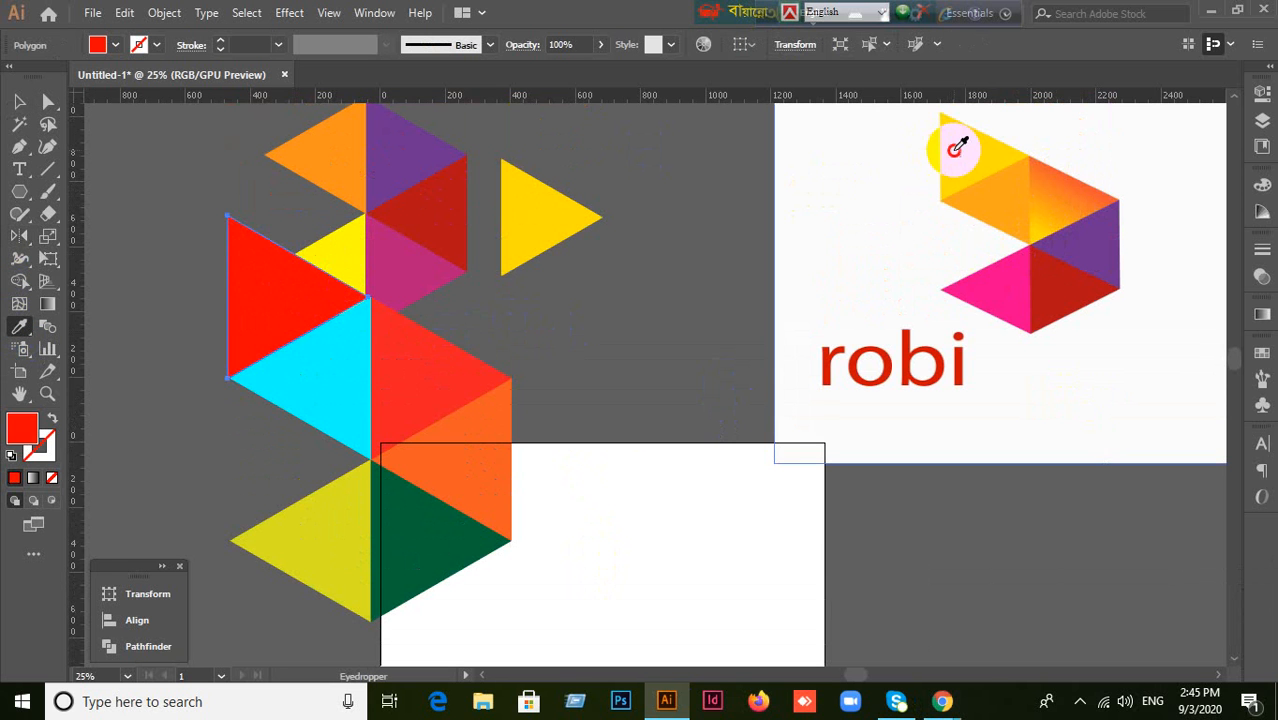
left_click(956, 143)
left_click(20, 101)
left_click(314, 408)
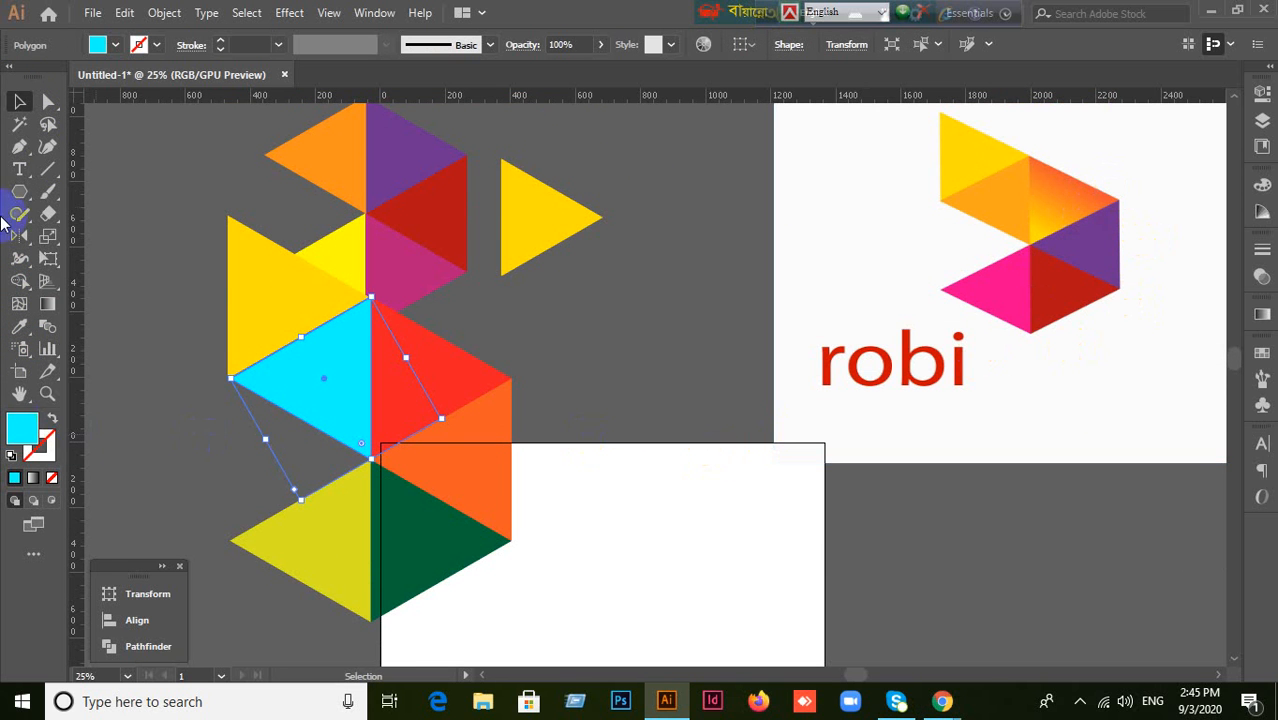
left_click(18, 326)
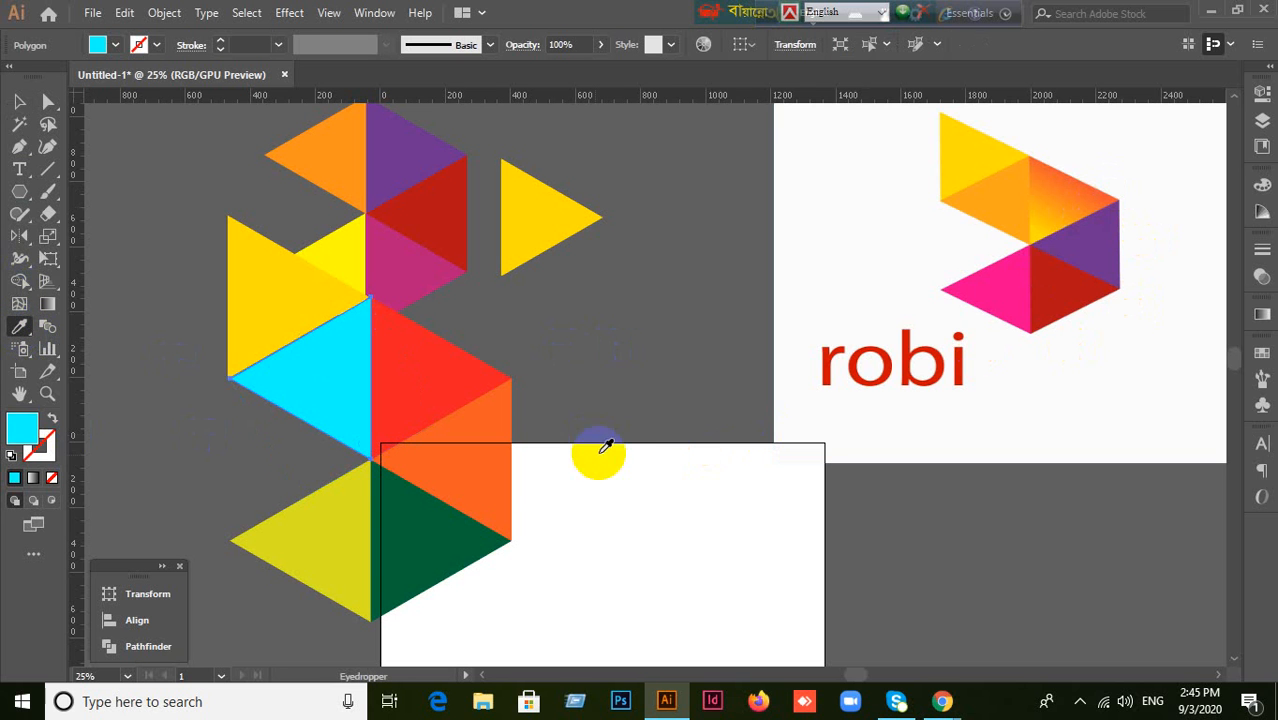
left_click(1027, 248)
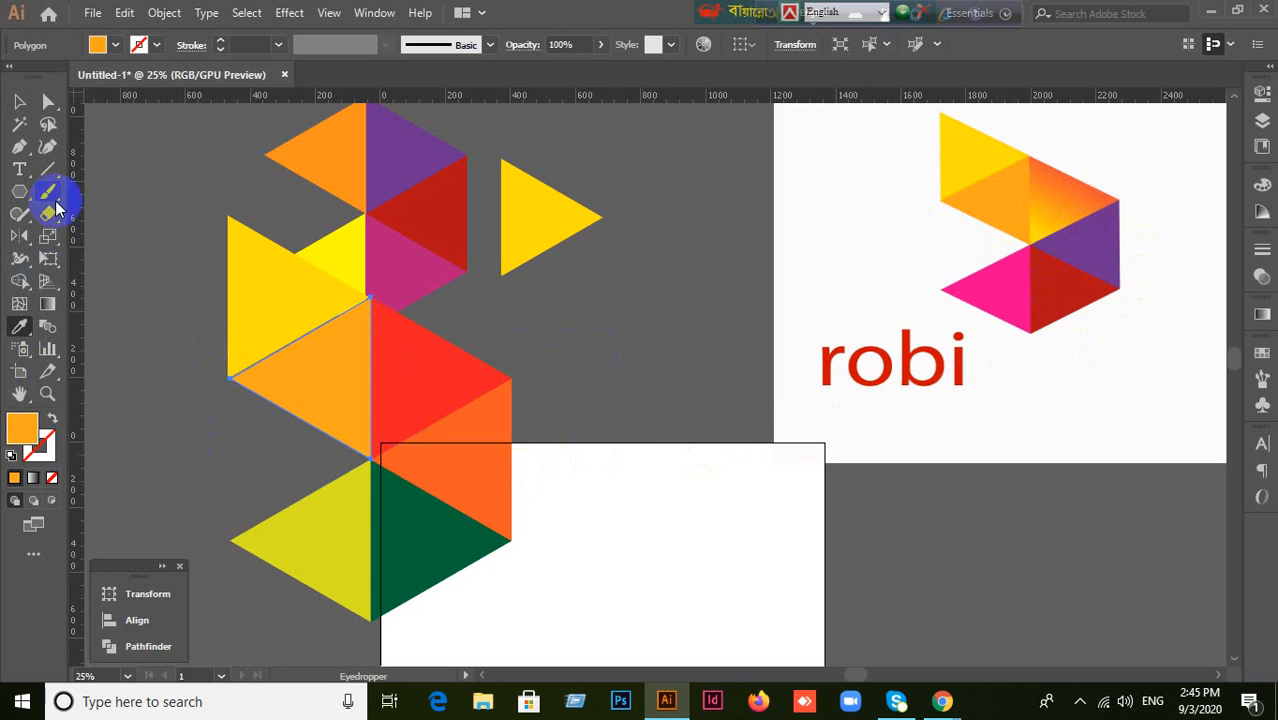
left_click(16, 103)
Step: Fill the hexagon's right triangle with the purple sampled from the reference logo
left_click(1070, 268)
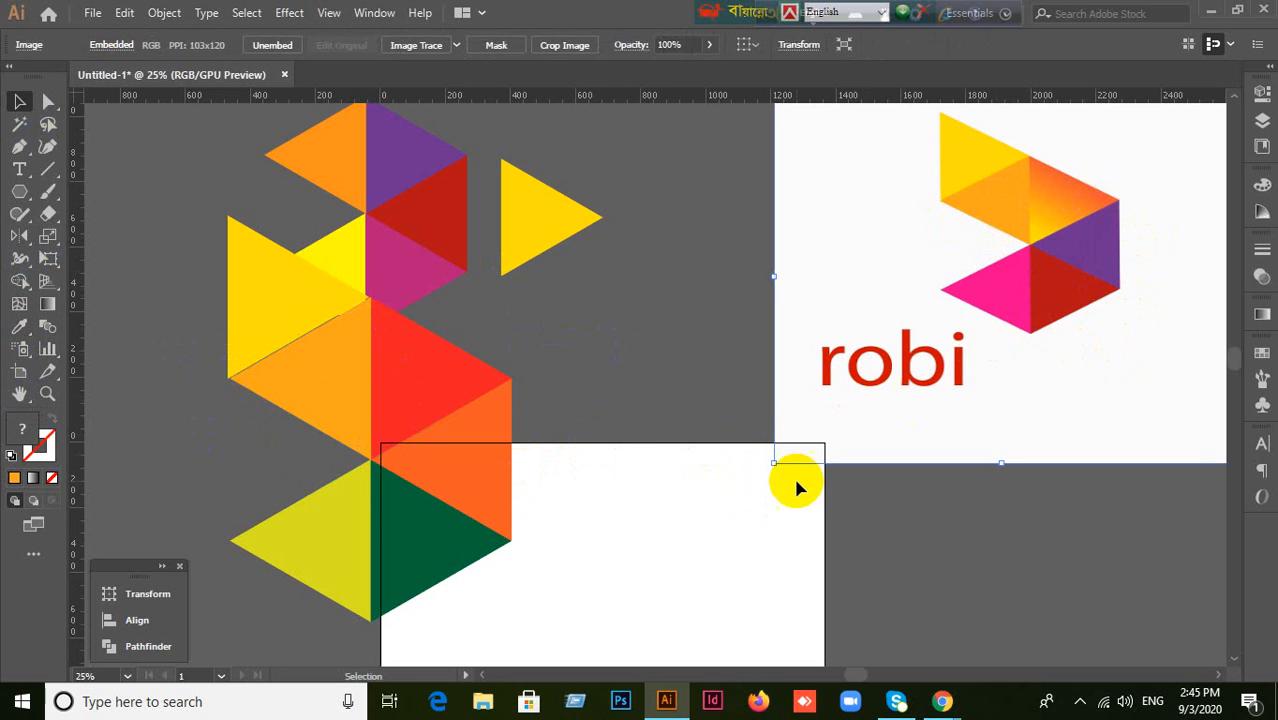
left_click(505, 460)
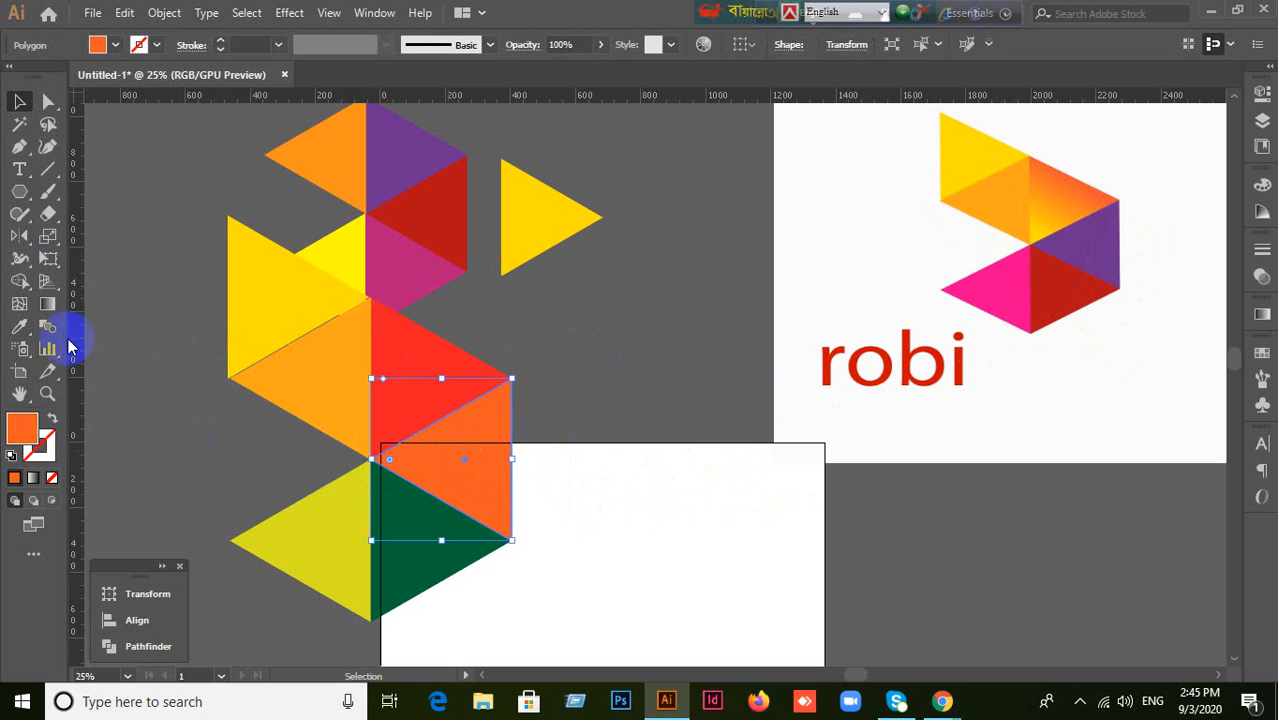
left_click(20, 330)
left_click(1094, 258)
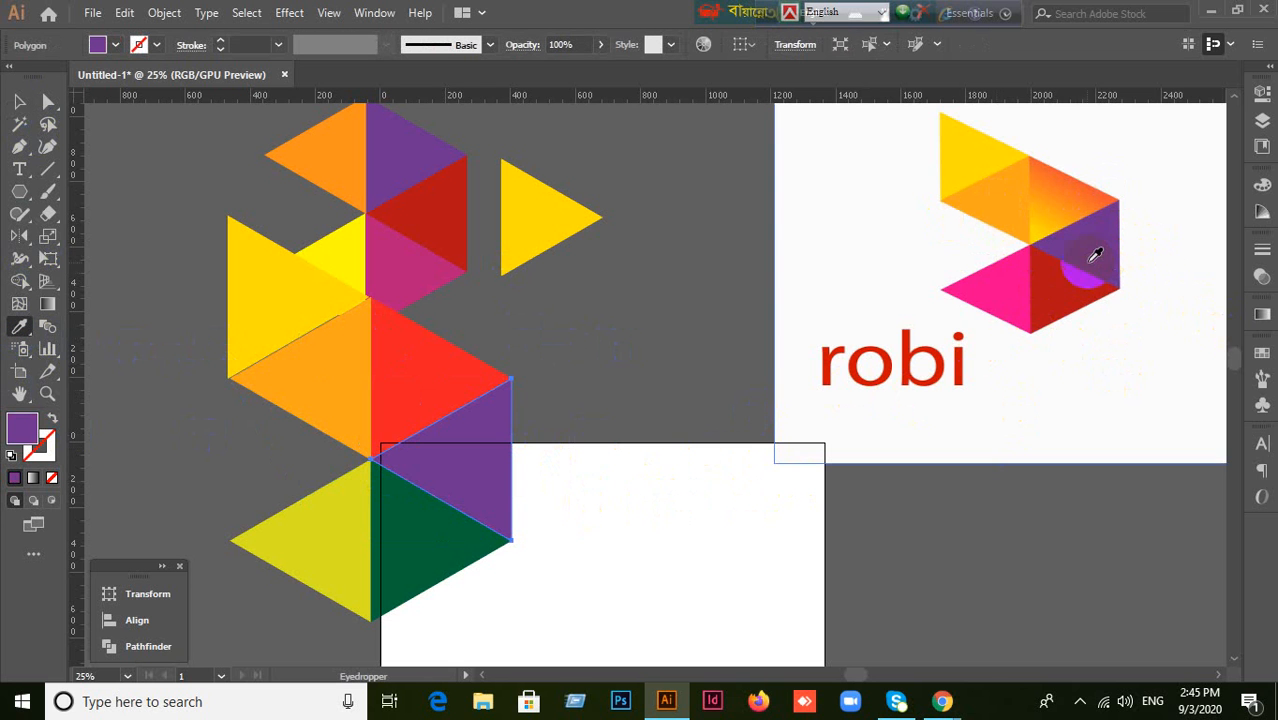
left_click(19, 101)
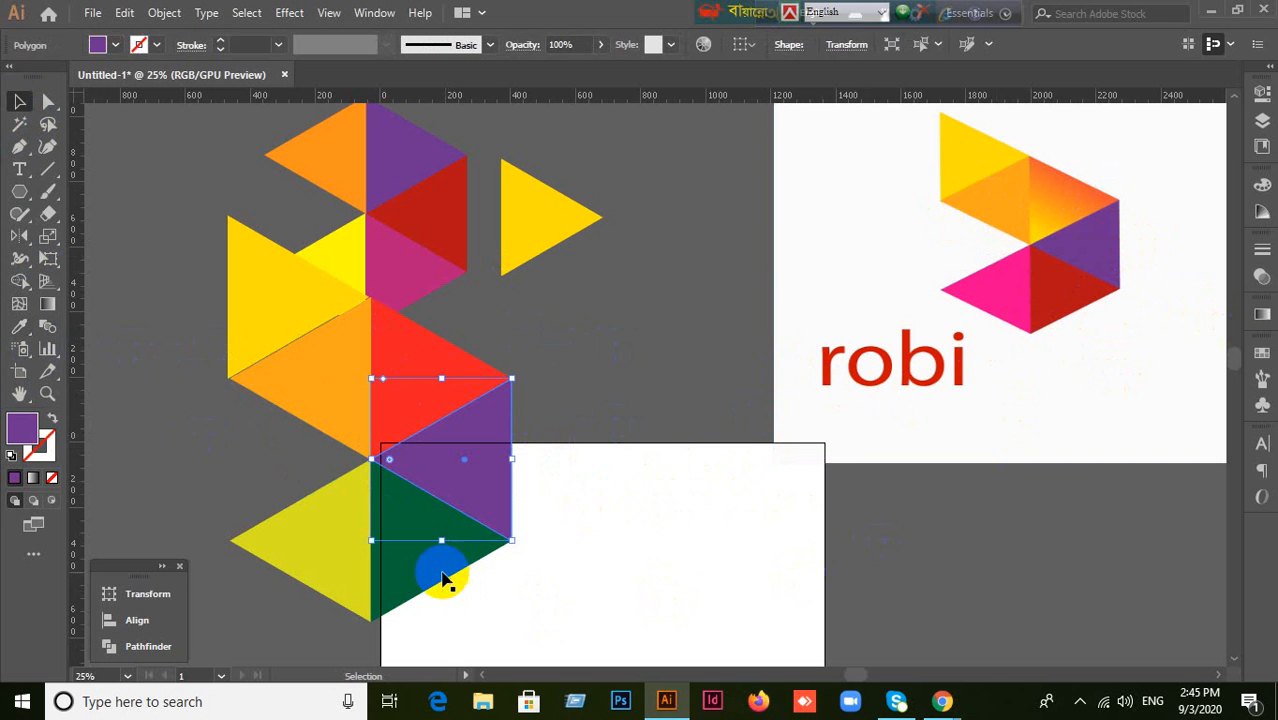
Step: Fill the dark green triangle with the dark red sampled from the reference logo's lower-right triangle
left_click(480, 545)
left_click(594, 525)
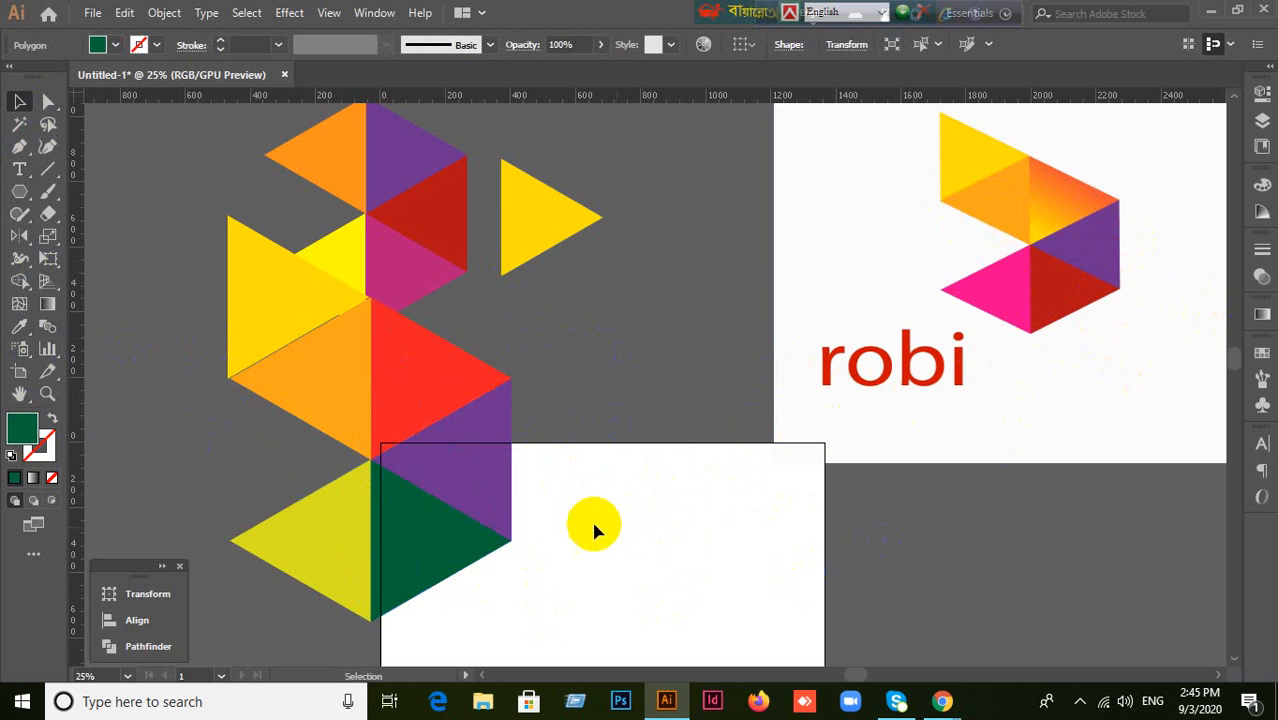
left_click(456, 562)
left_click(19, 326)
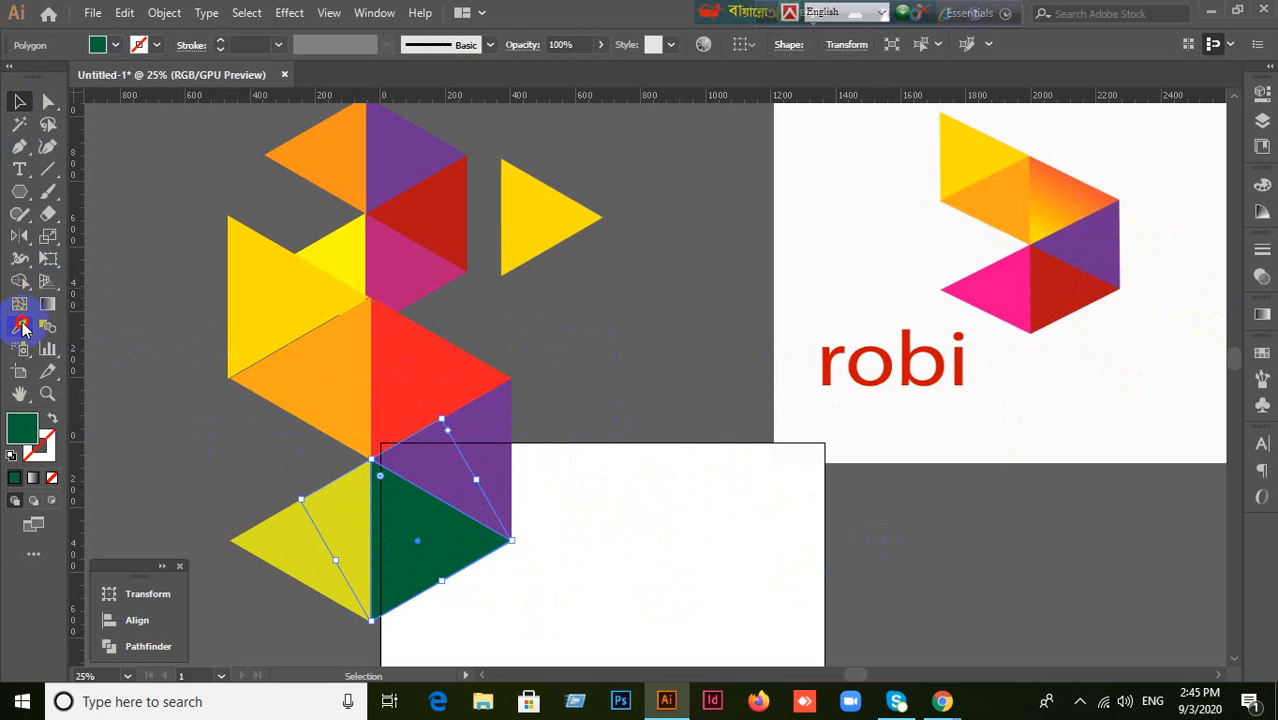
left_click(1056, 286)
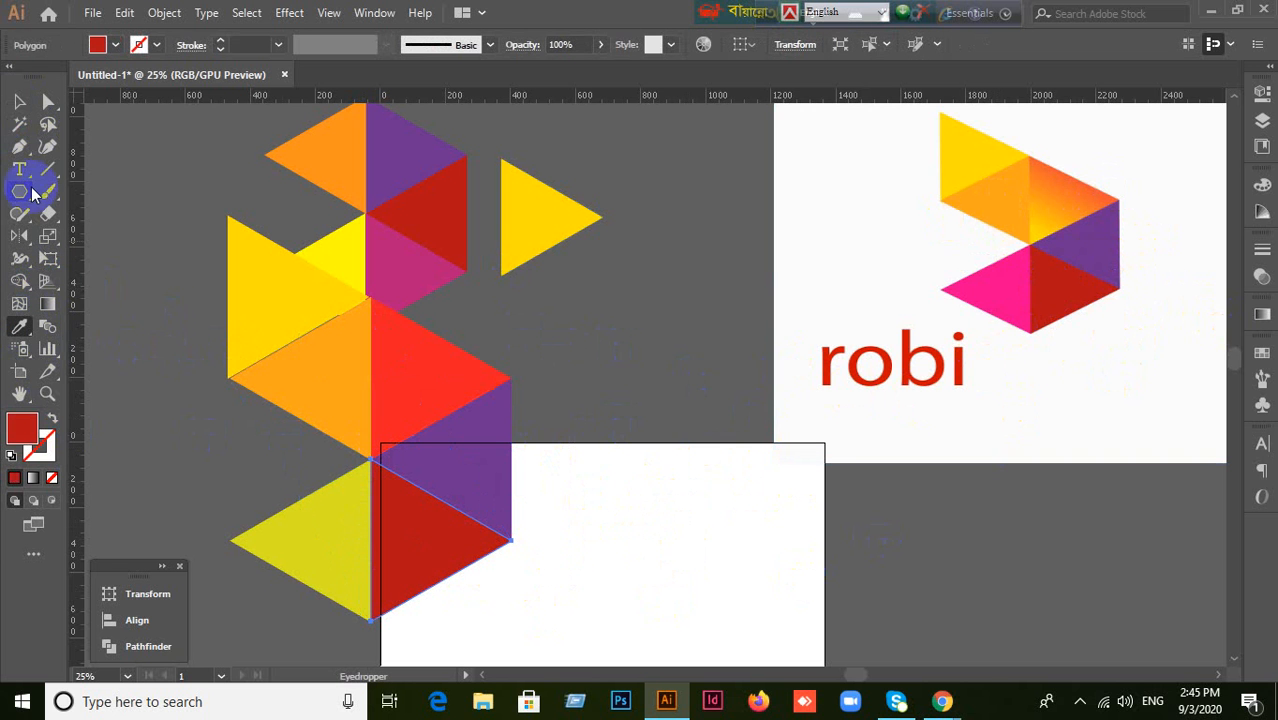
left_click(19, 101)
Step: Fill the yellow-green triangle with the pink sampled from the reference logo, and deselect it
left_click(710, 528)
left_click(320, 548)
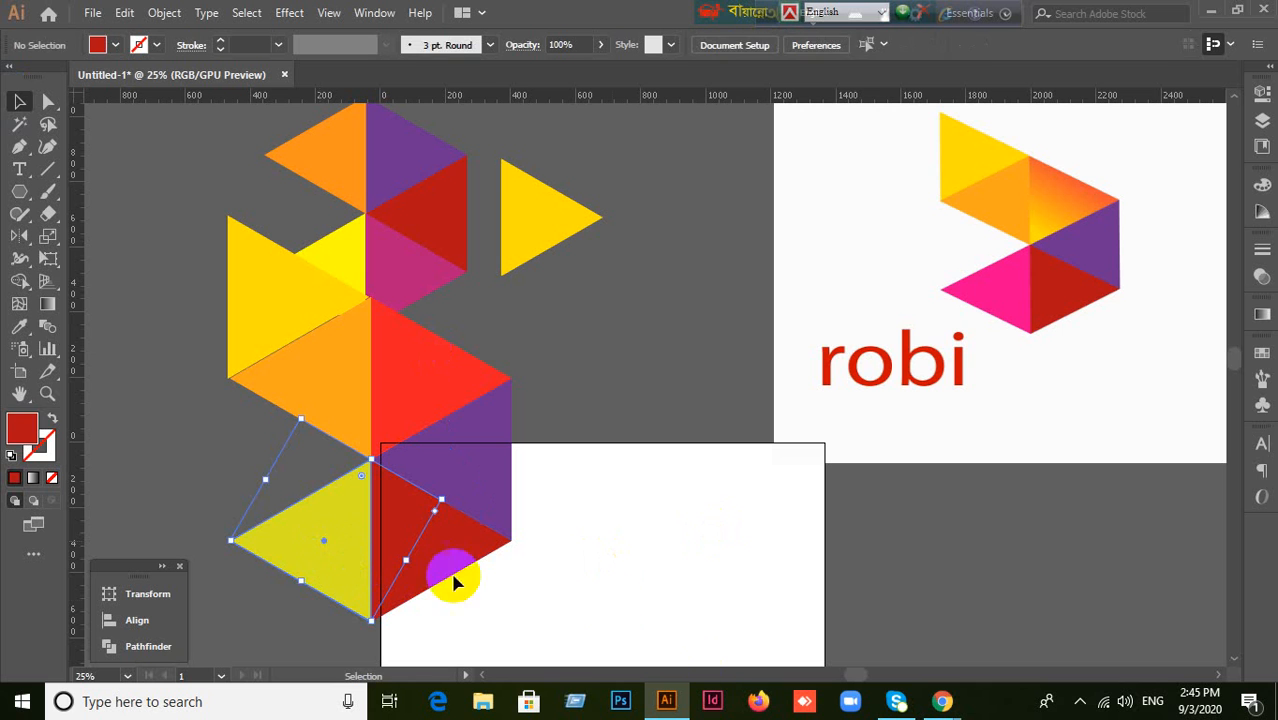
left_click(19, 326)
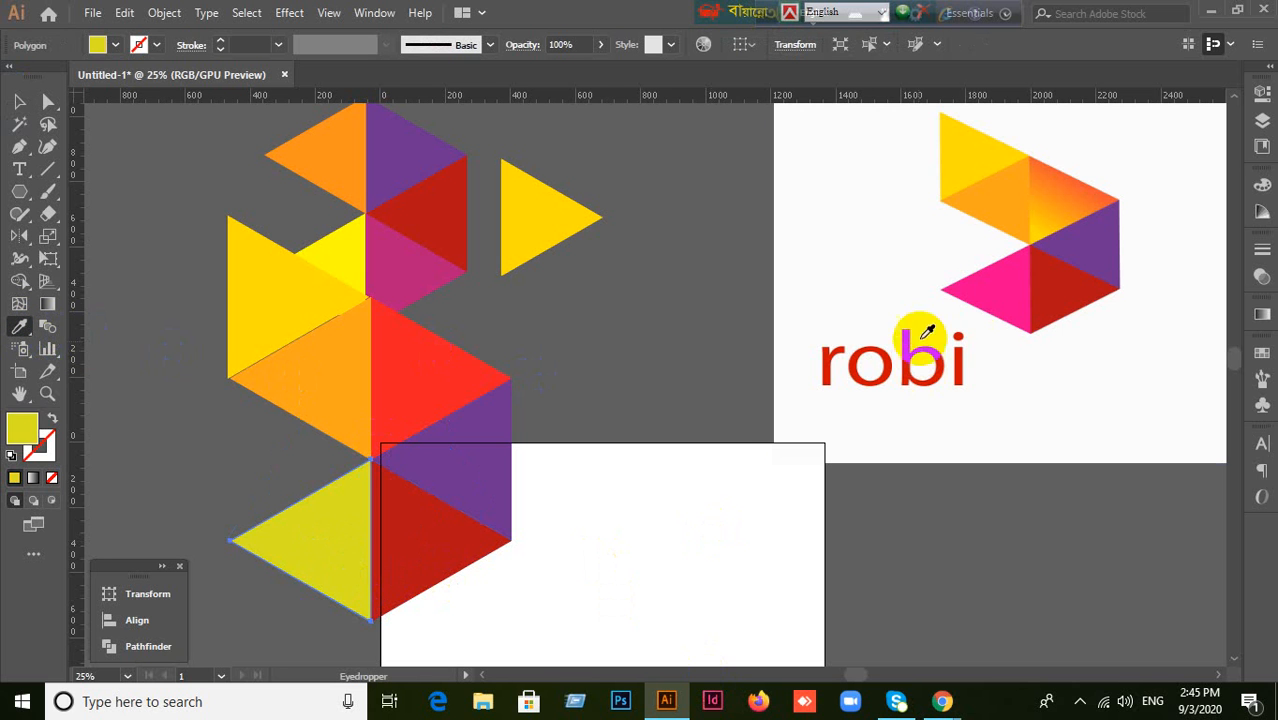
left_click(1015, 278)
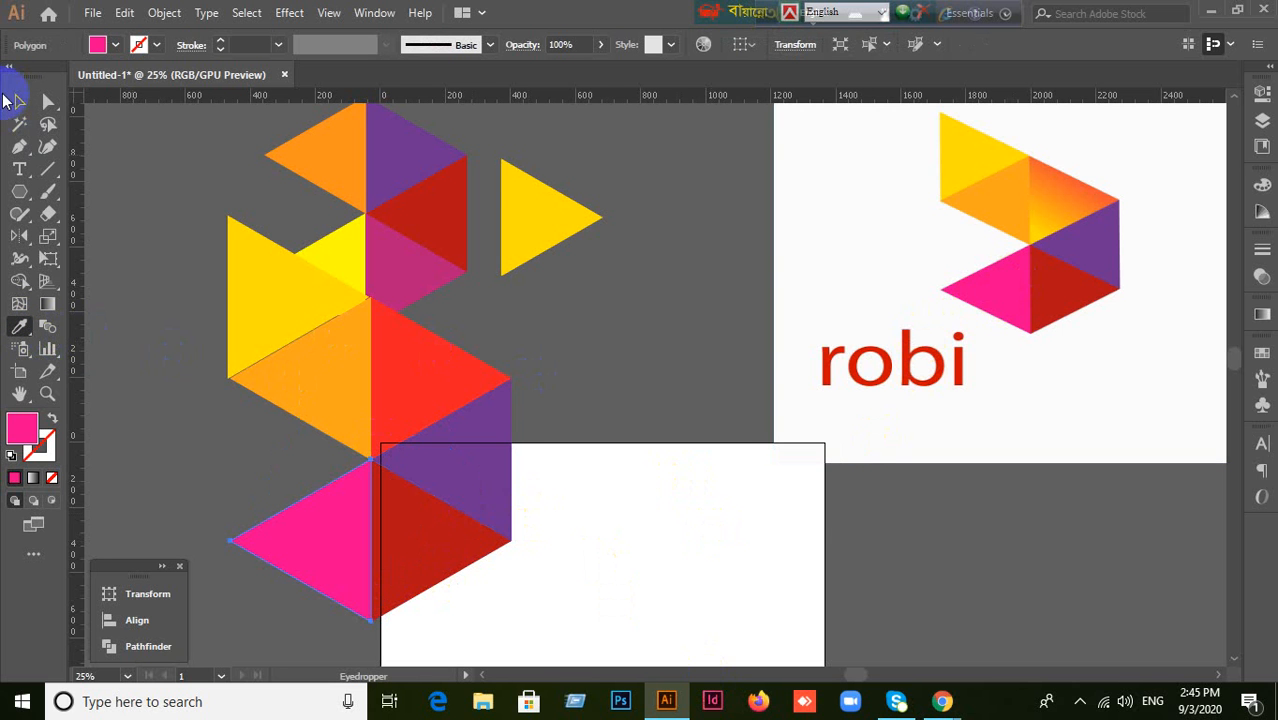
left_click(19, 101)
left_click(598, 346)
Step: Move the smaller hexagon symbol up, clear of the larger one, and delete it together with the separate golden triangle
scroll(603, 386, "up", 2)
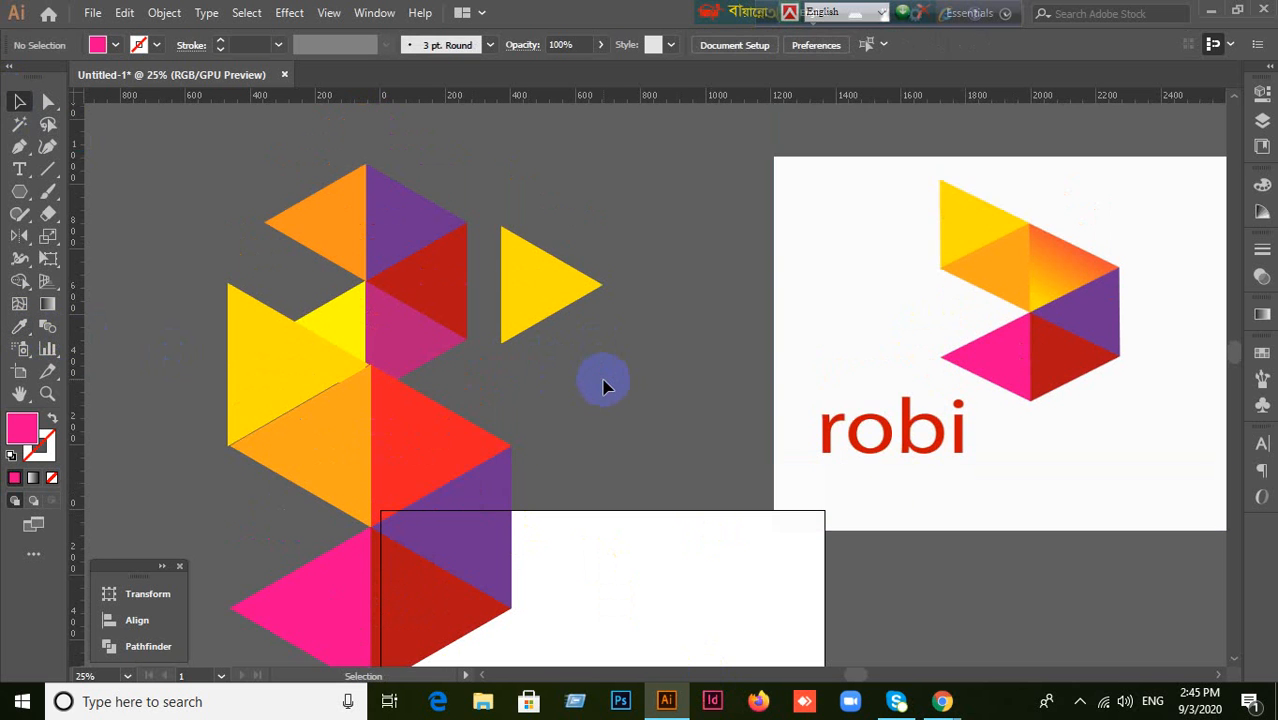
left_click(513, 281)
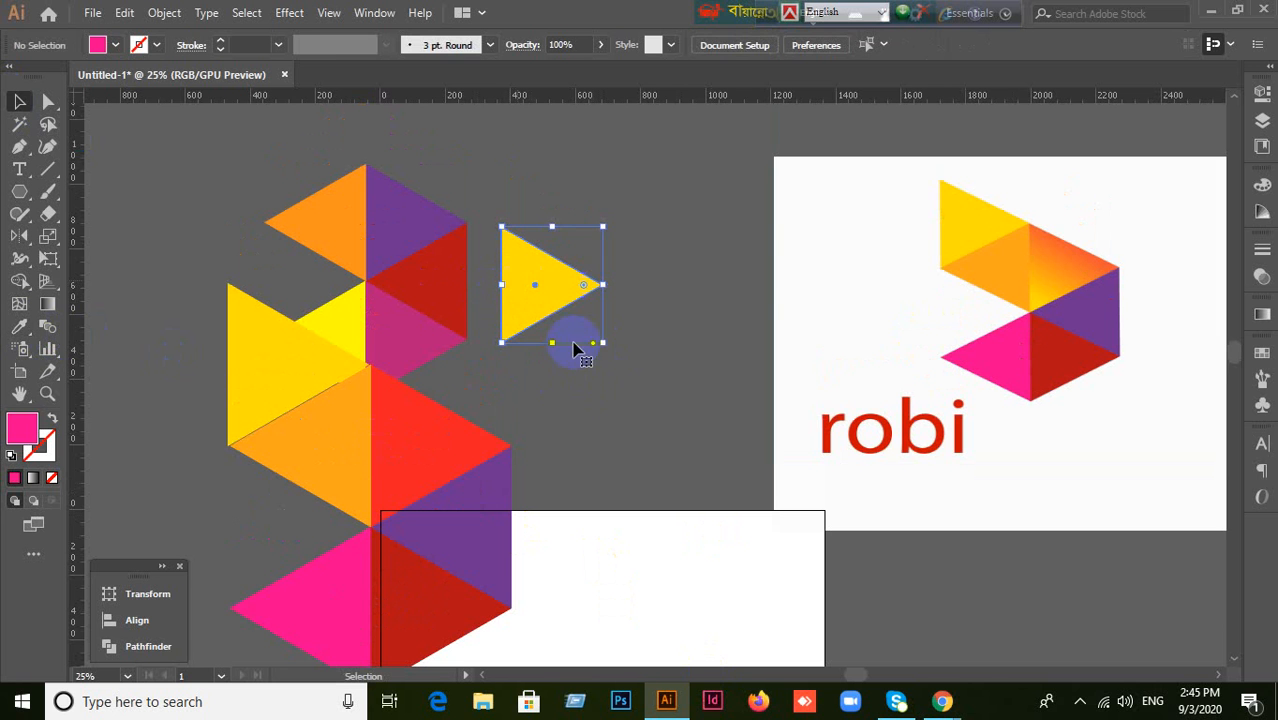
left_click(250, 398)
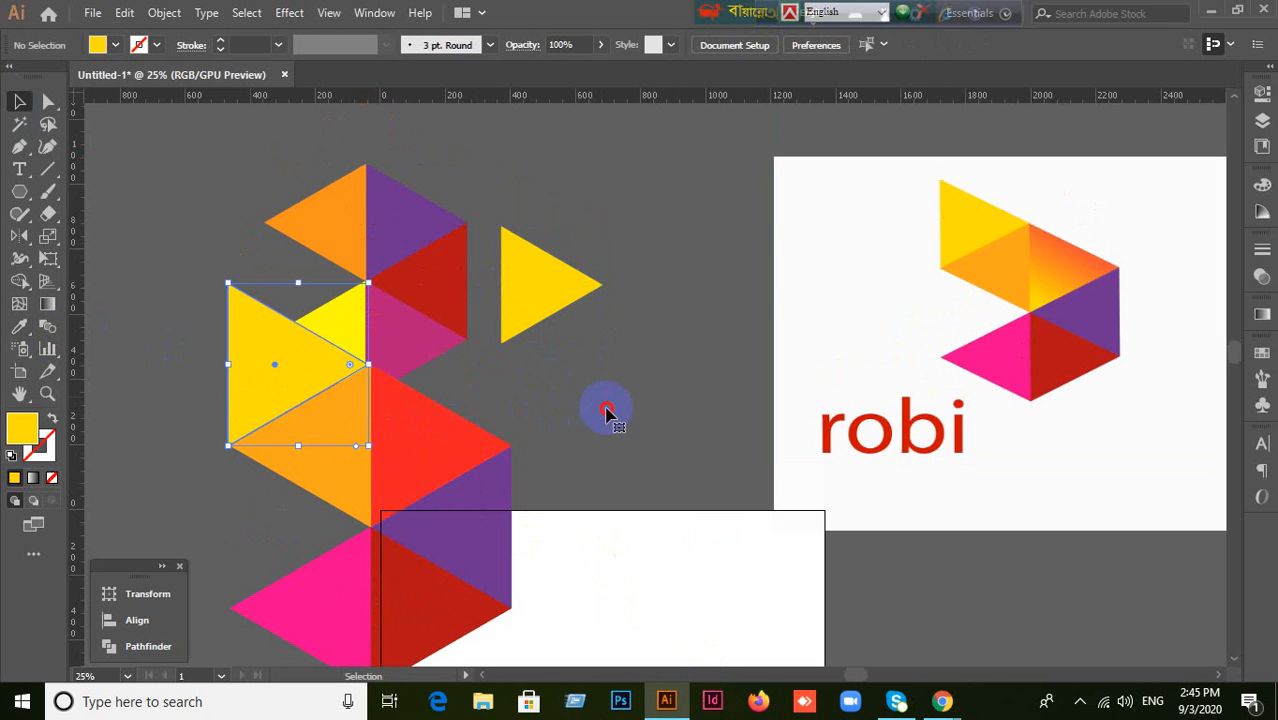
left_click(605, 409)
mouse_move(307, 181)
left_mouse_down()
mouse_move(448, 271)
mouse_move(471, 320)
mouse_move(432, 320)
mouse_move(455, 222)
left_mouse_up()
left_click(551, 399)
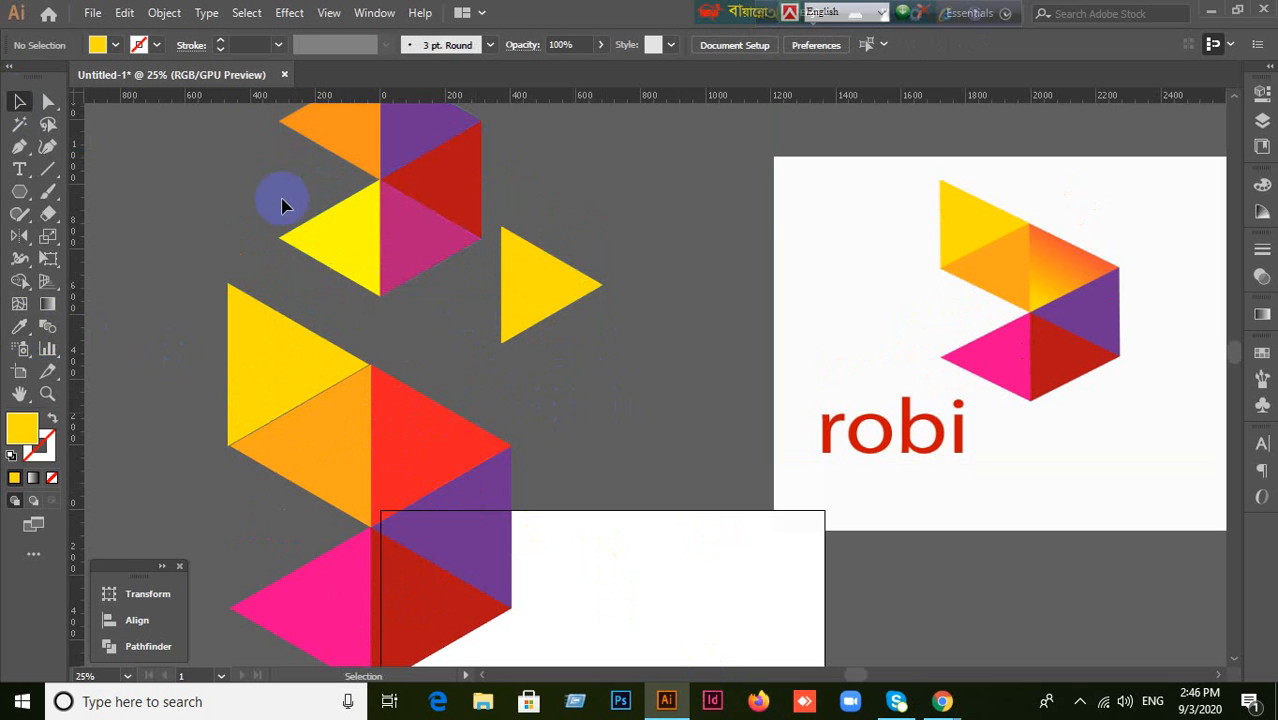
left_click(549, 266)
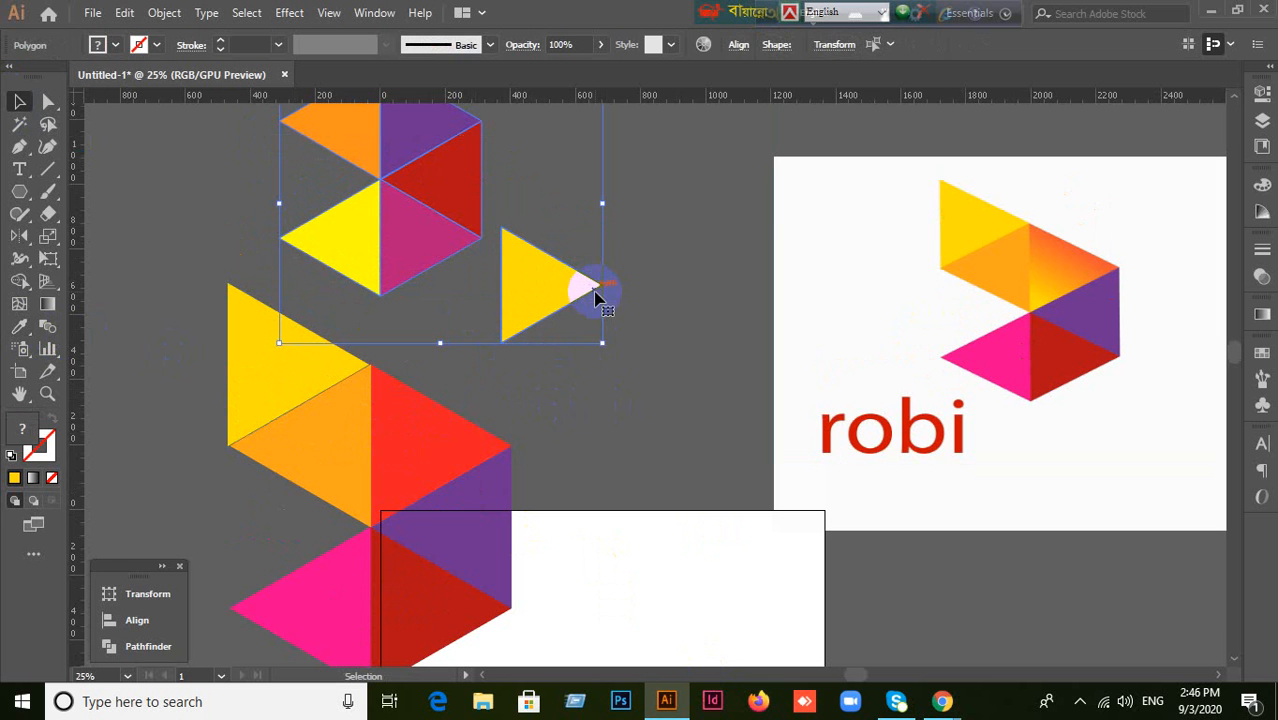
left_click(658, 327)
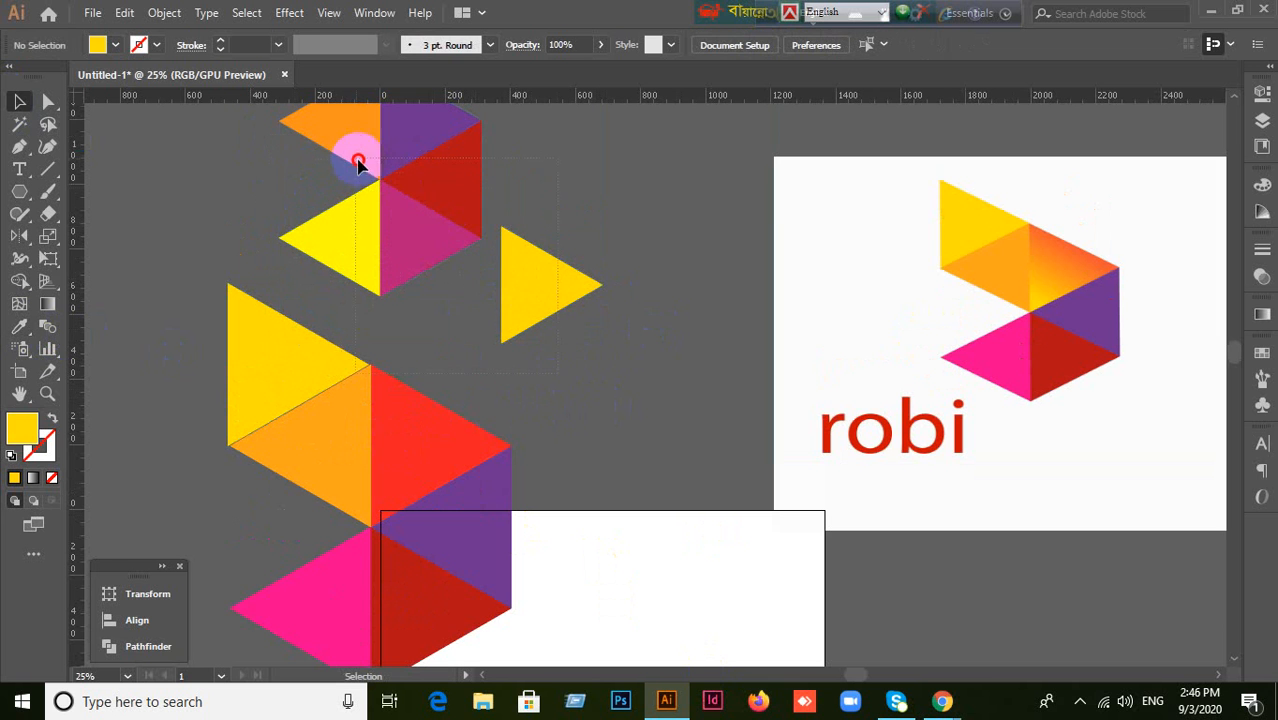
left_click(377, 179)
left_click(642, 371)
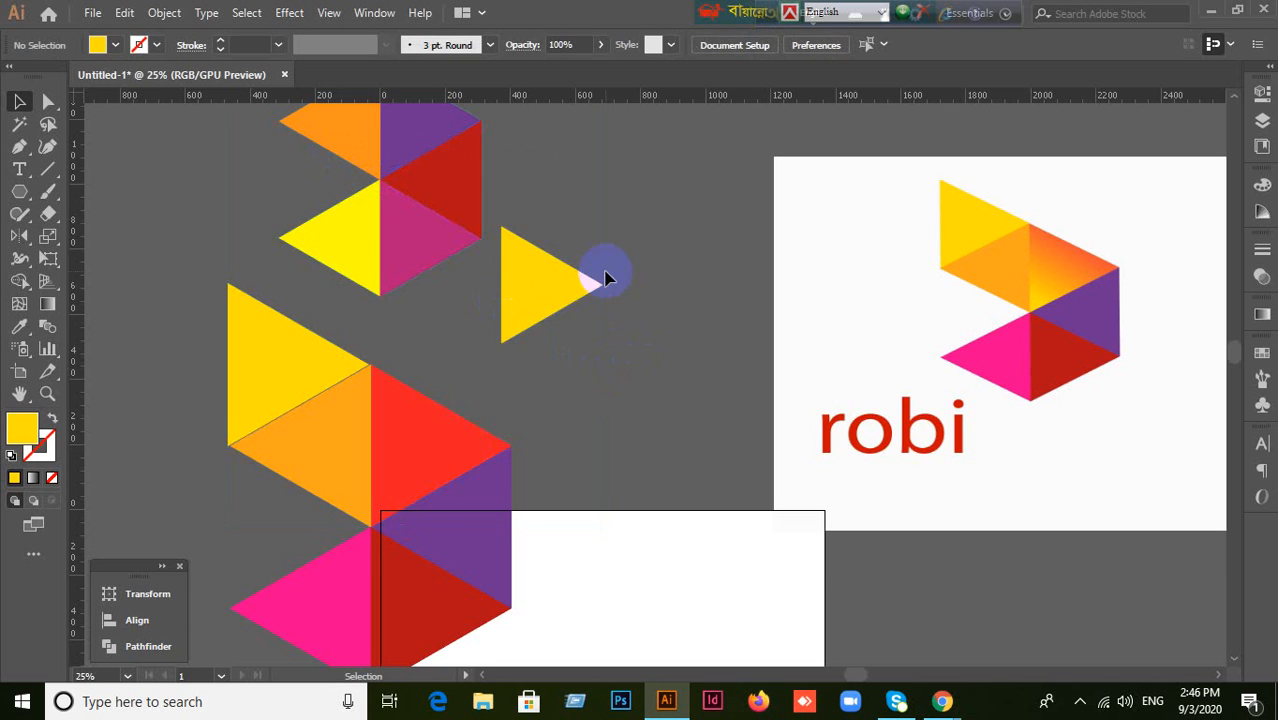
scroll(605, 271, "up", 1)
left_click(576, 332)
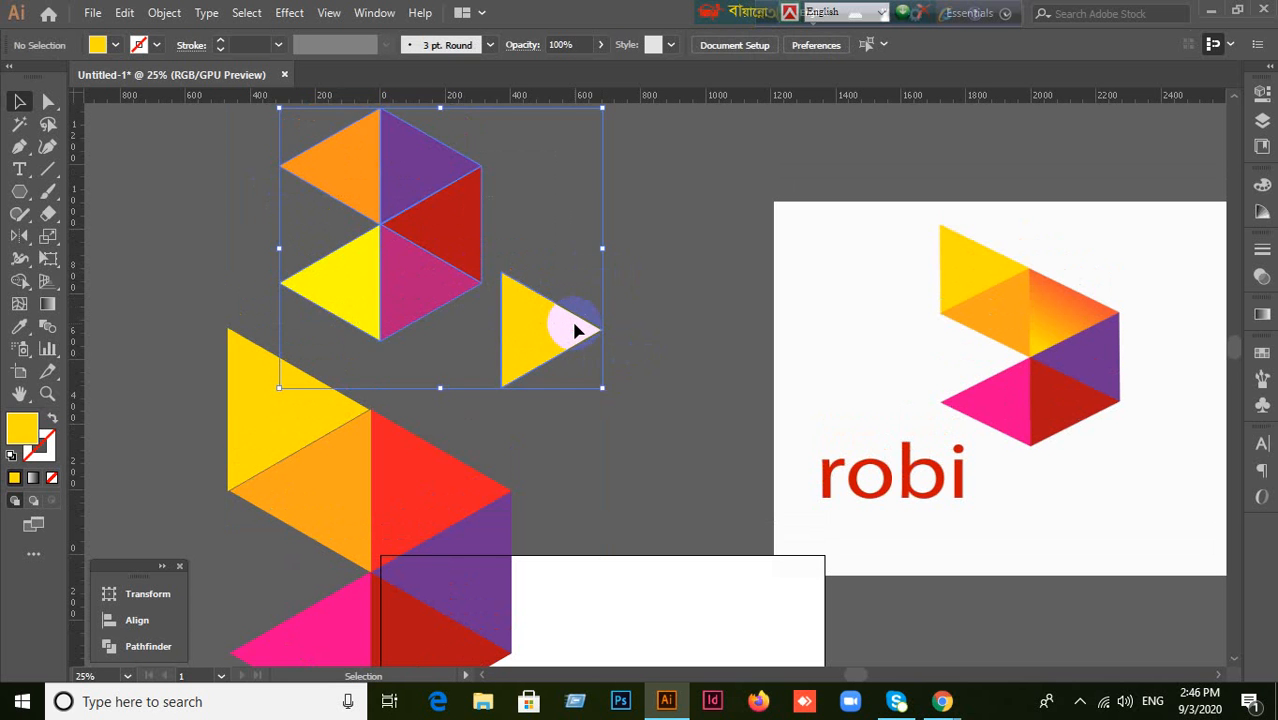
key("Delete")
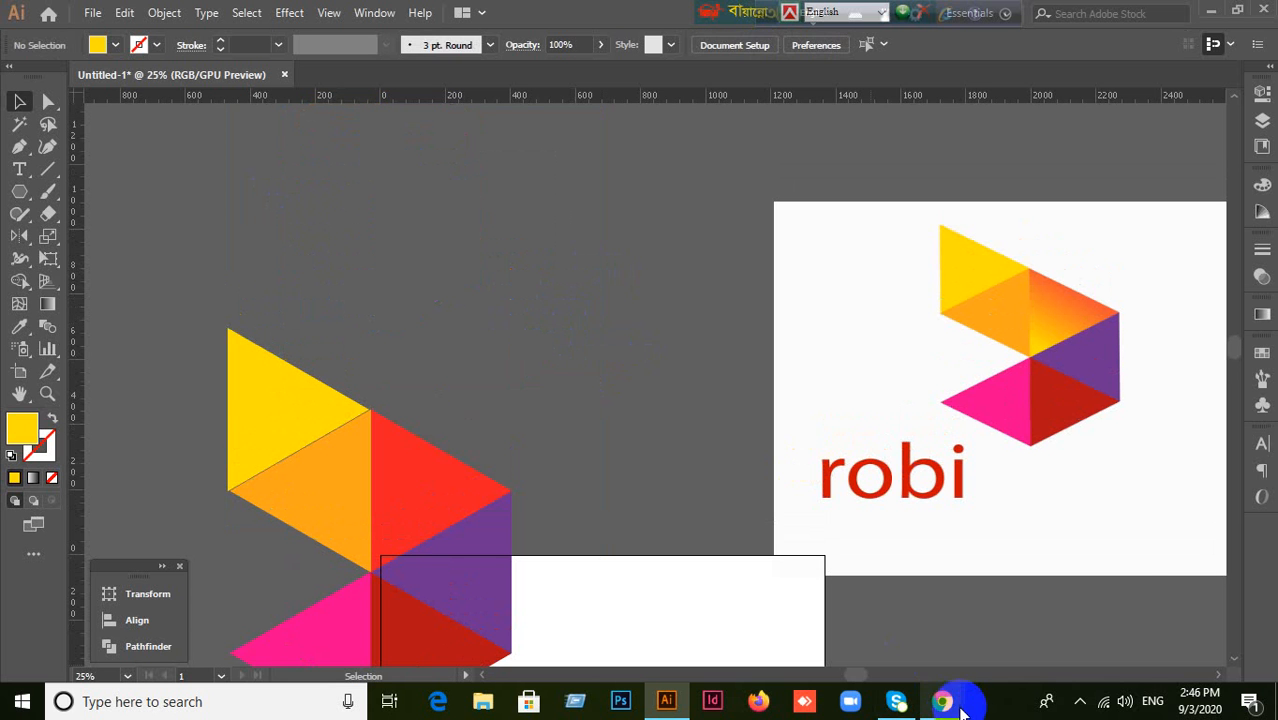
Step: Switch to the Google Meet call in Chrome to check the participants, and return to Illustrator
mouse_move(942, 700)
left_click(825, 622)
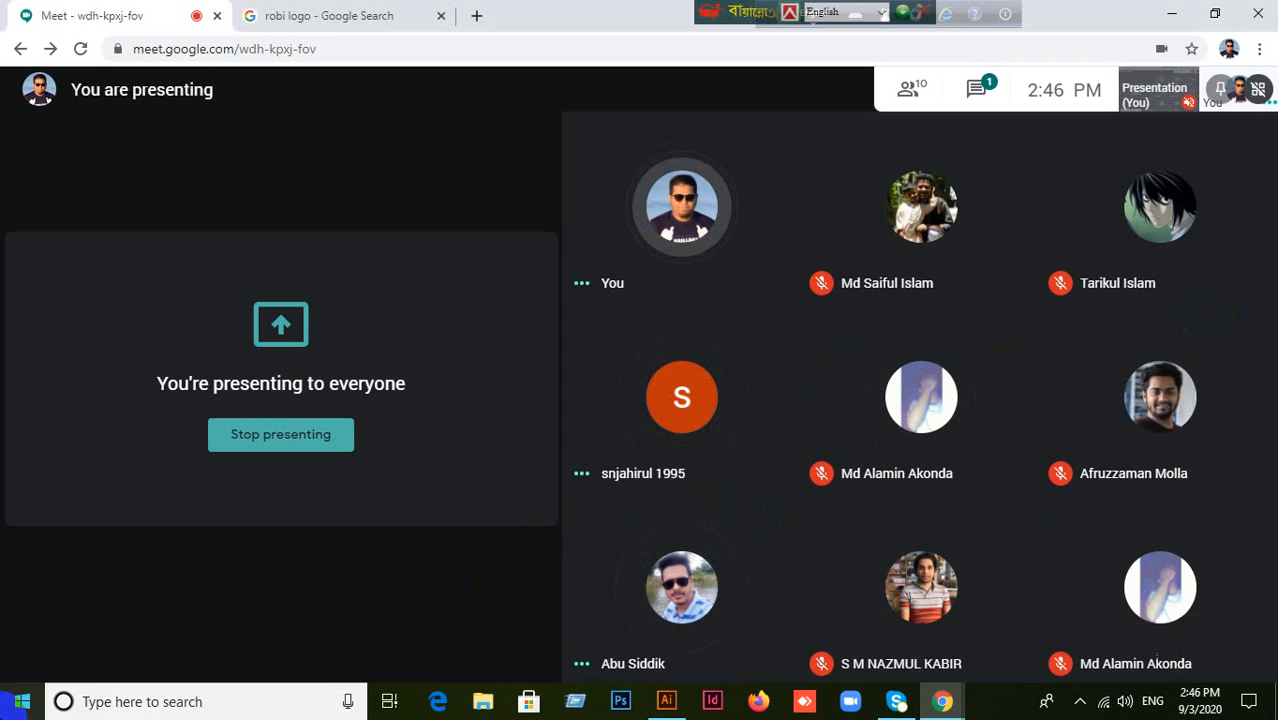
left_click(667, 701)
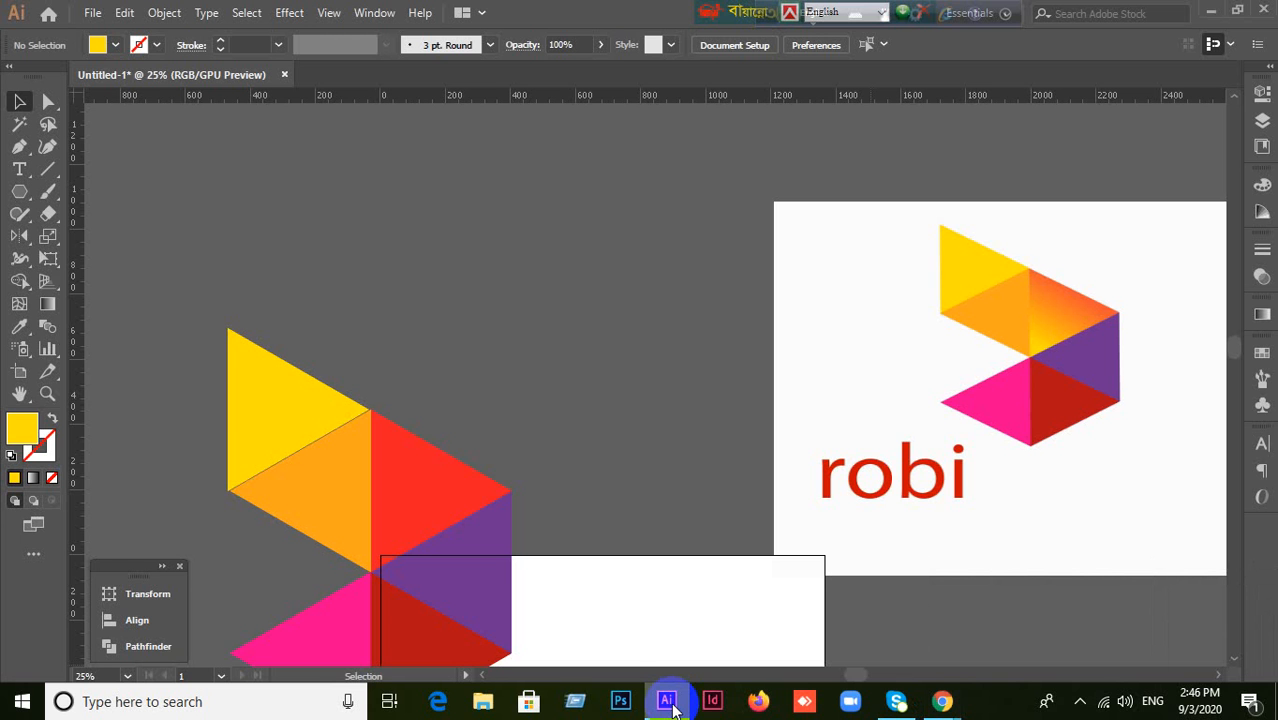
Step: Give the symbol's top golden triangle a solid yellow stroke with the colour ffdf00
left_click(308, 414)
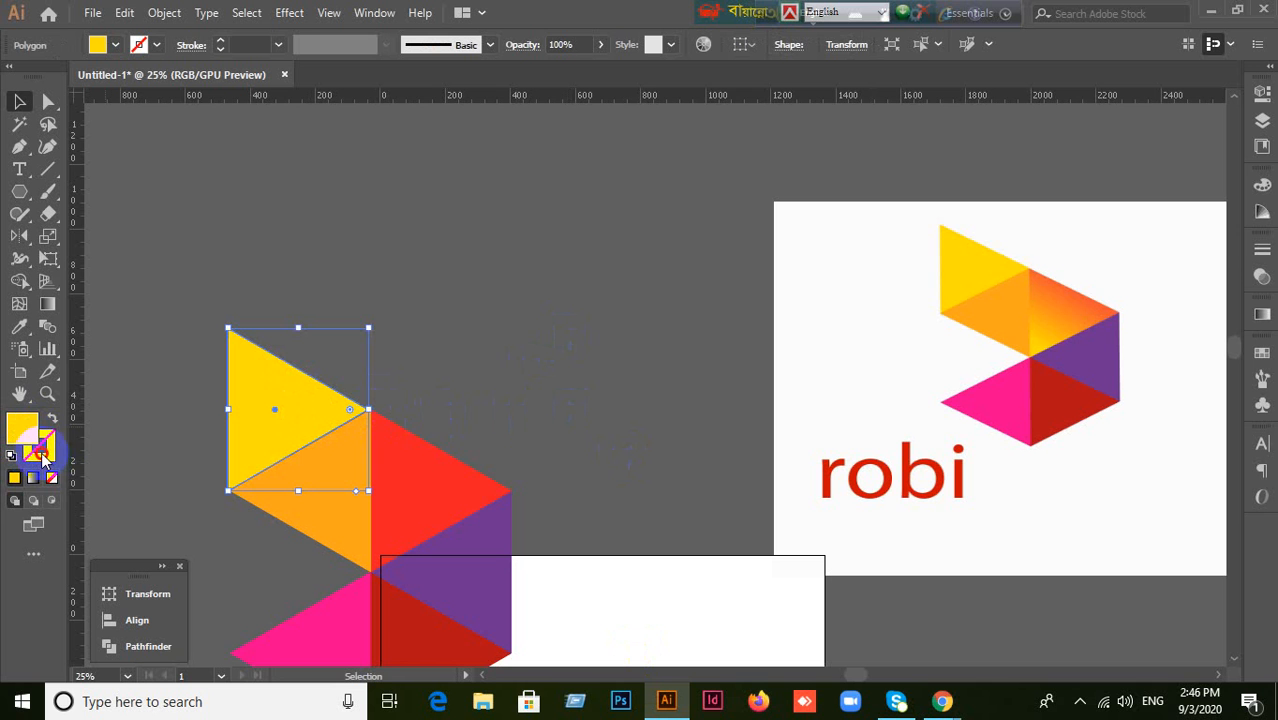
left_click(15, 477)
left_click(15, 479)
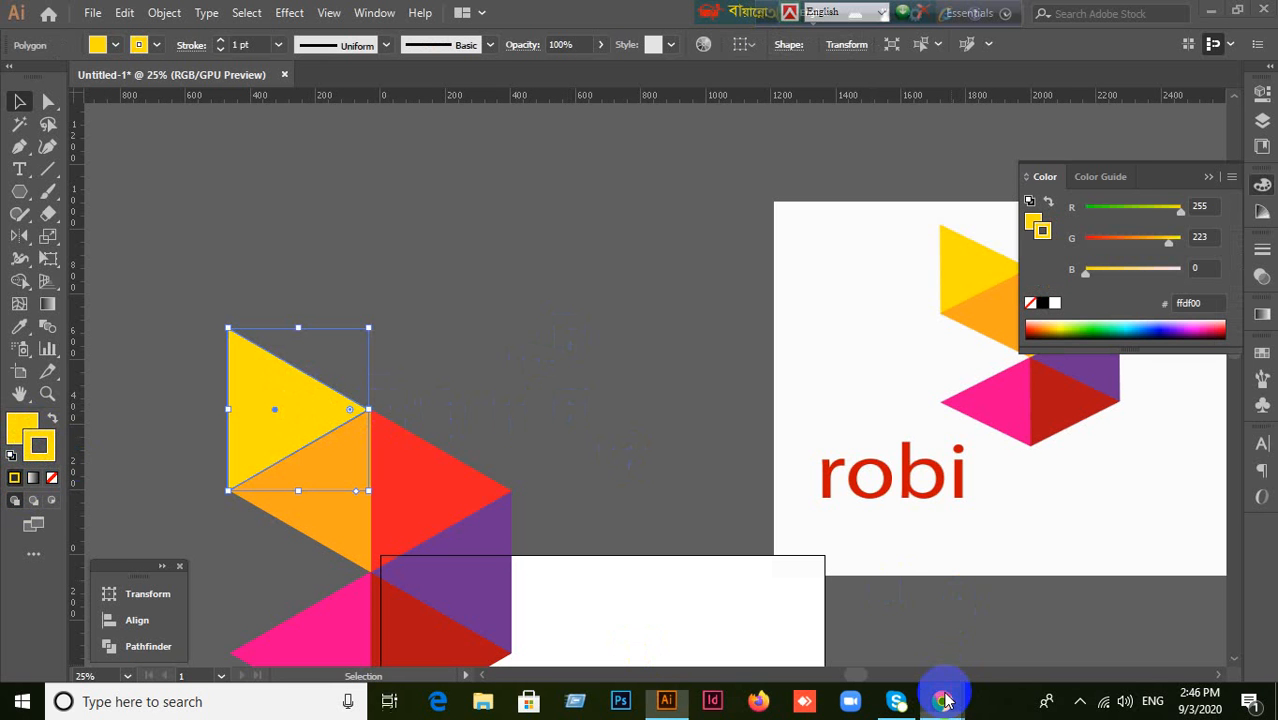
Step: Admit the waiting participant to the Google Meet call in Chrome, and return to Illustrator
mouse_move(942, 700)
left_click(890, 645)
left_click(840, 428)
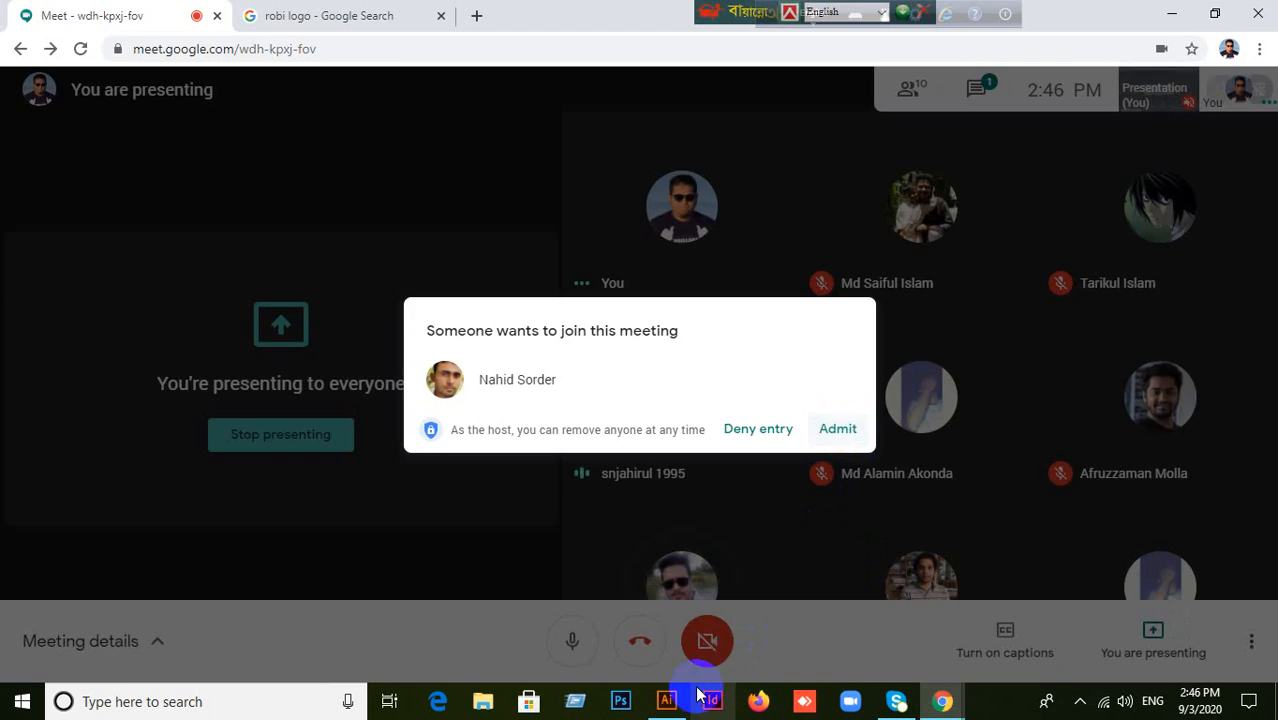
left_click(666, 700)
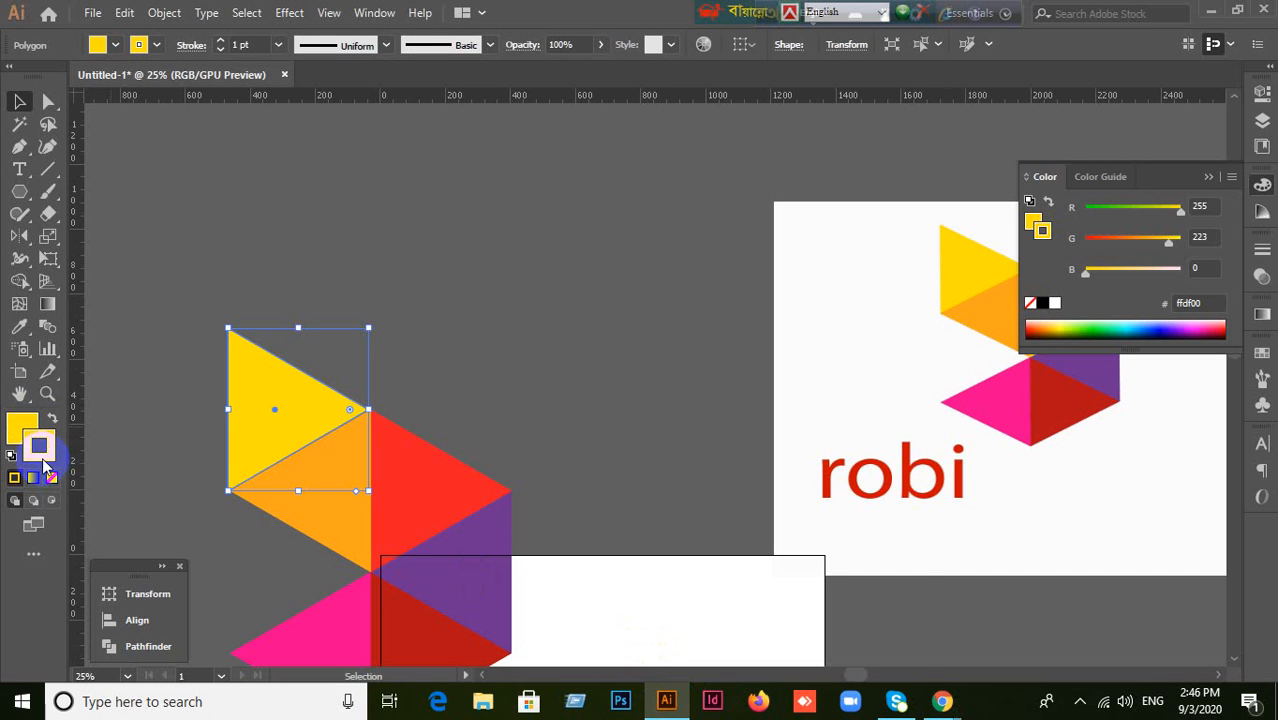
Step: Set the top golden triangle's stroke weight to 5 pt and its stroke colour to blue (1f00ff), and deselect the triangle
left_click(44, 466)
left_click(240, 44)
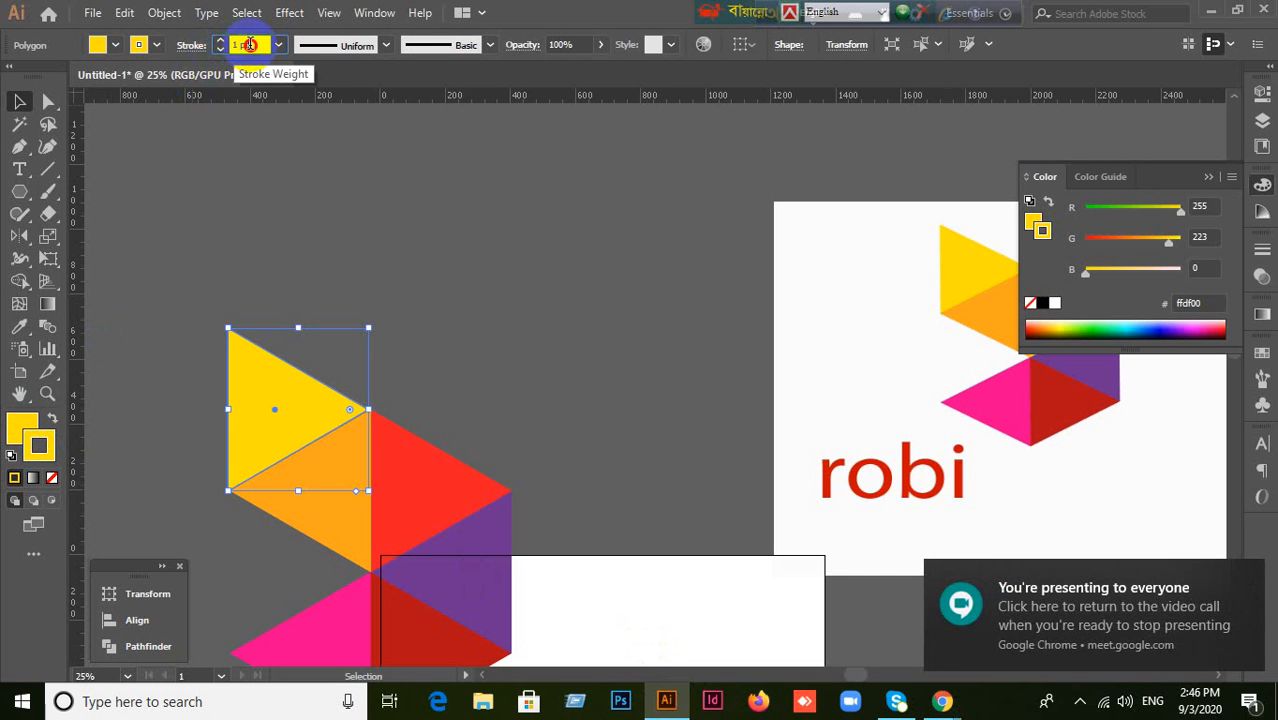
type("5")
key("Return")
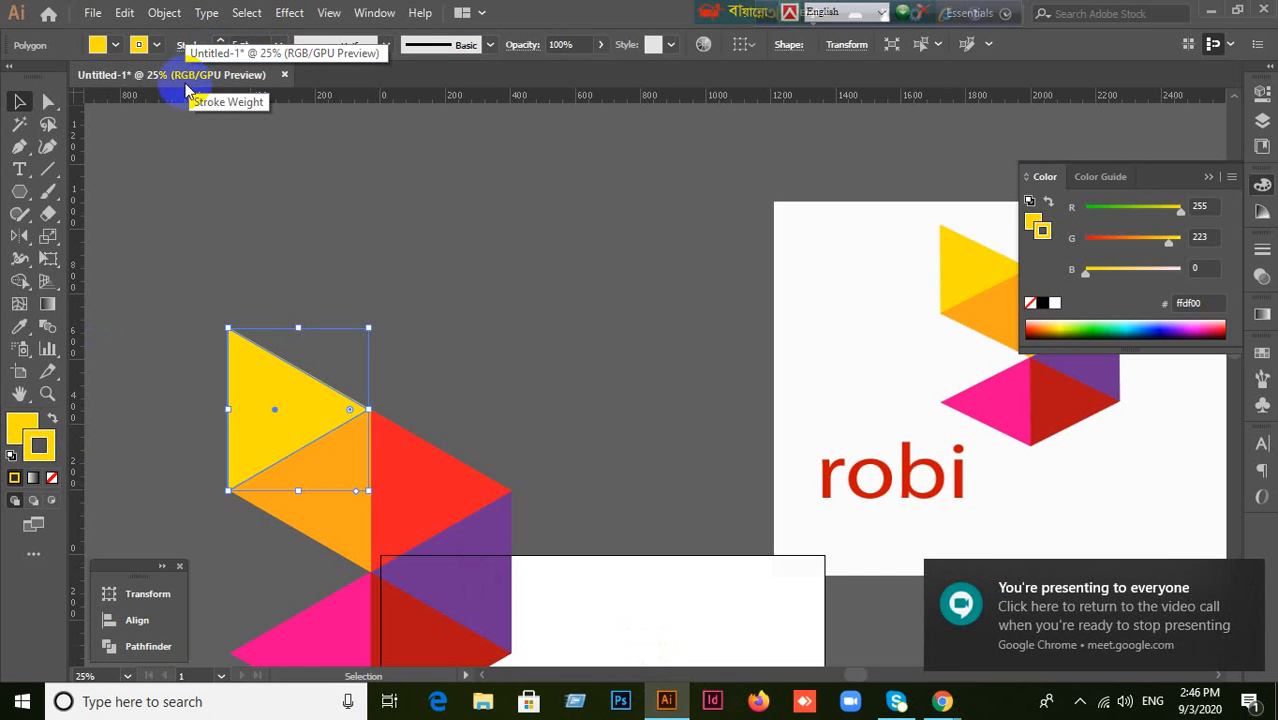
double_click(50, 450)
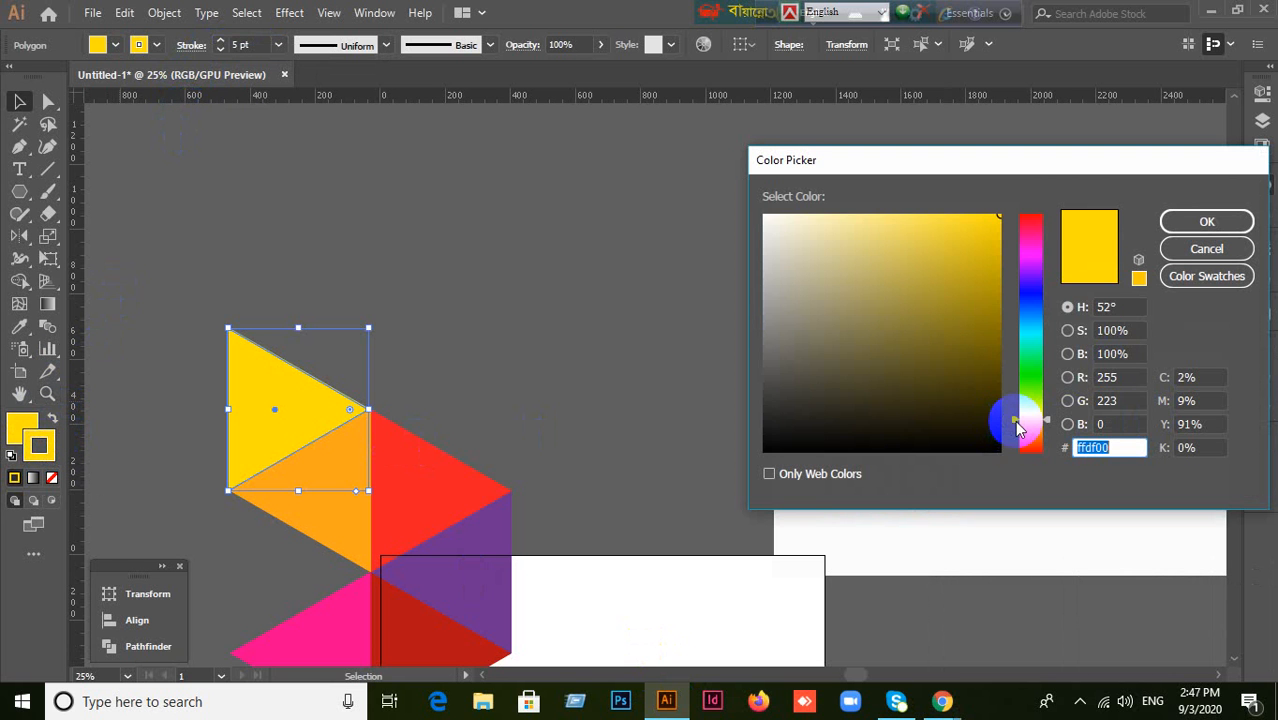
left_click_drag(1007, 422, 1010, 290)
left_click(1207, 221)
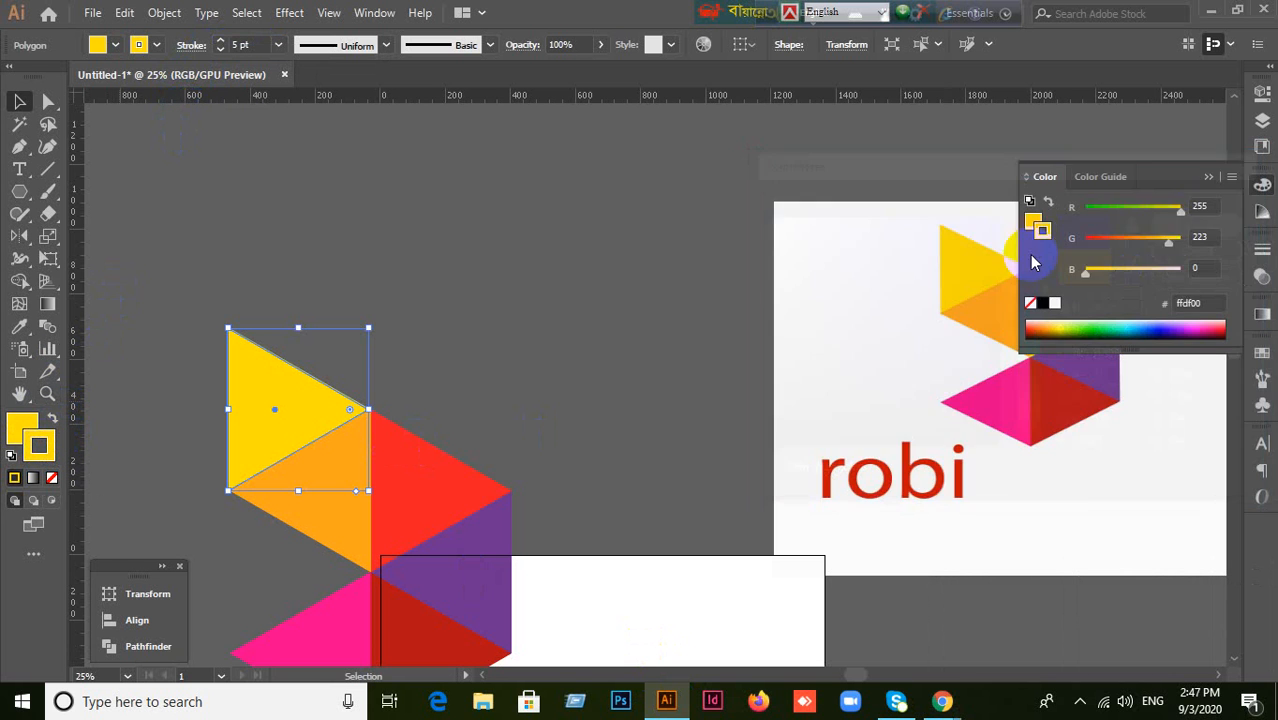
left_click(629, 265)
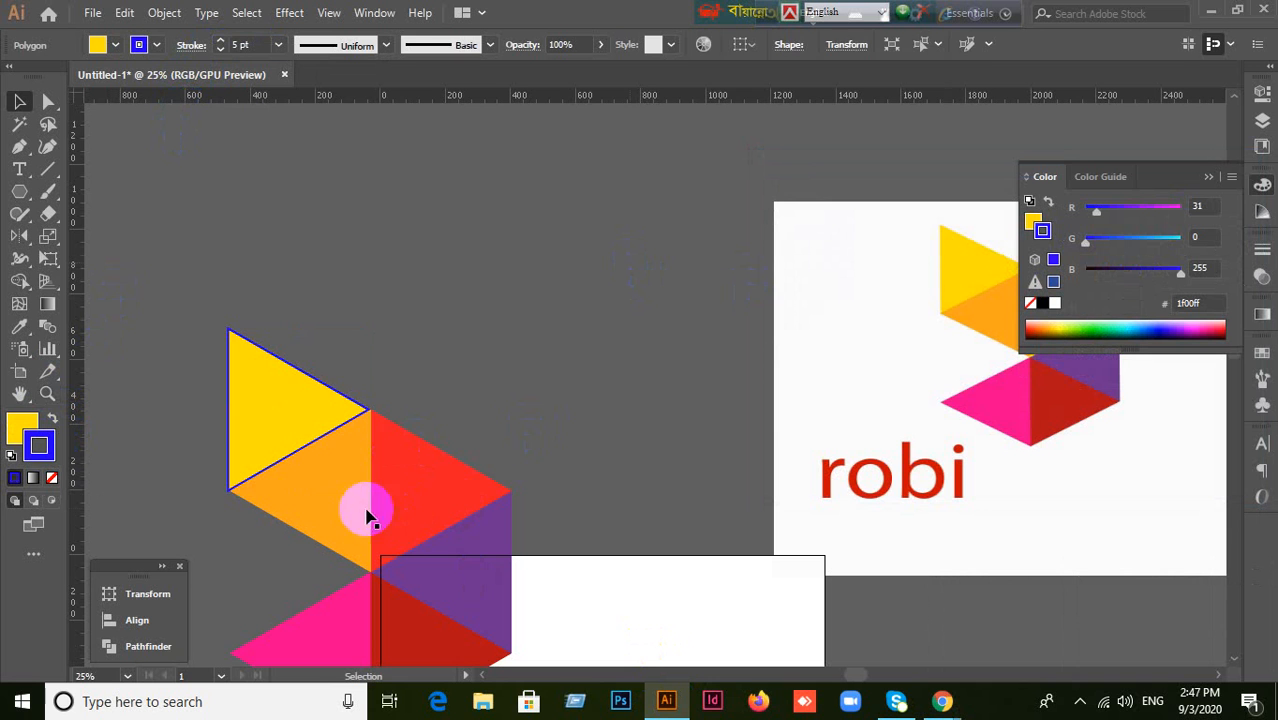
Step: Set the top golden triangle's stroke weight to 10 pt and deselect the triangle
left_click(305, 410)
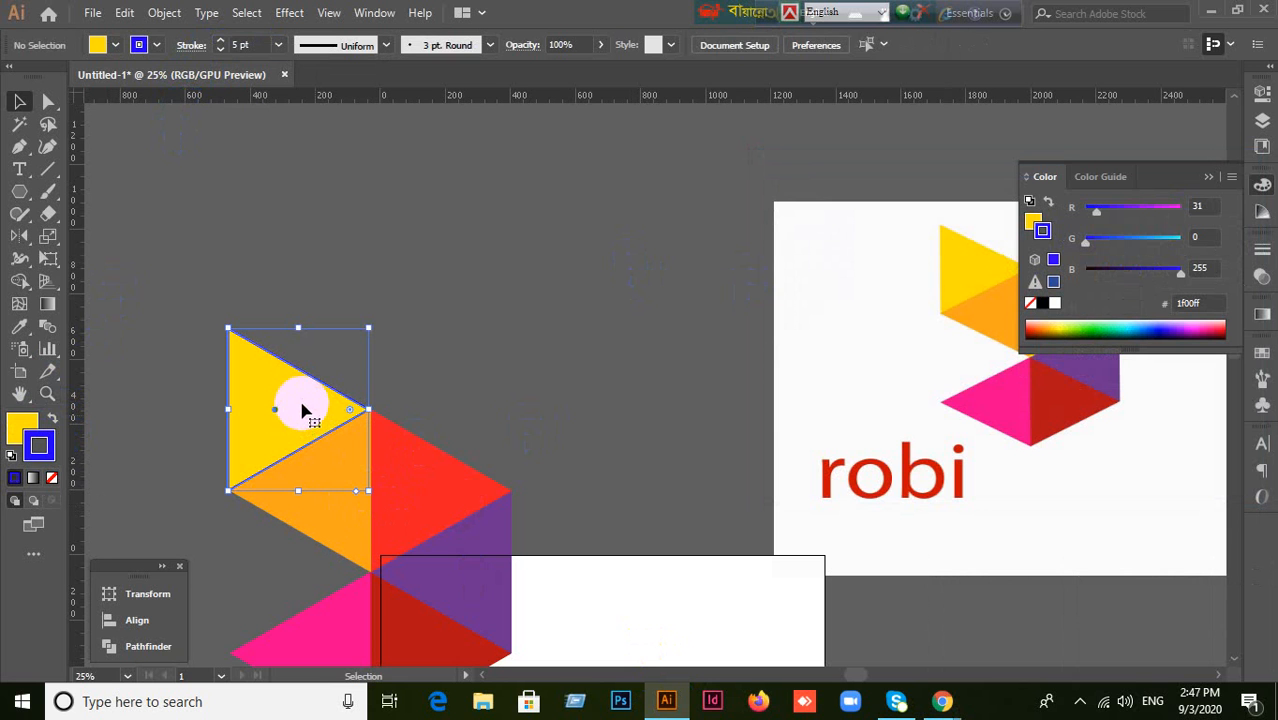
left_click(248, 45)
type("10")
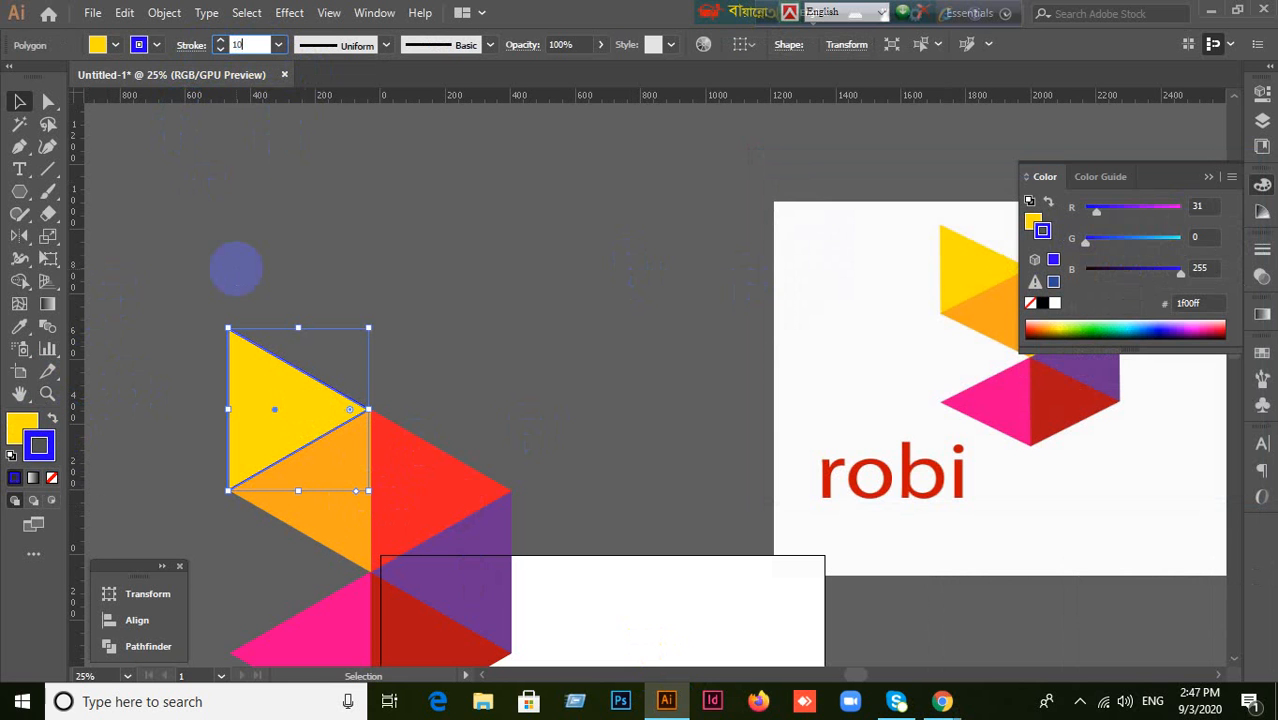
key("Return")
left_click(600, 313)
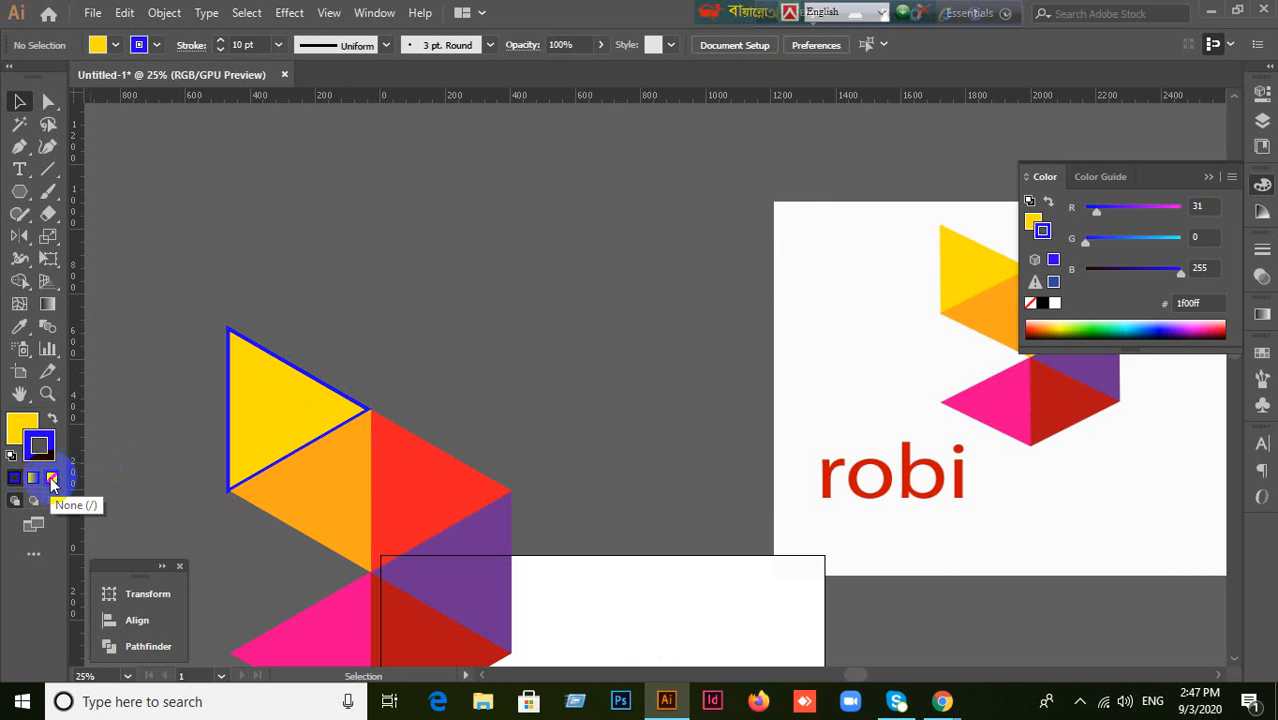
Step: Remove the stroke from the symbol's top golden triangle, make its fill active, and deselect the triangle
left_click(52, 478)
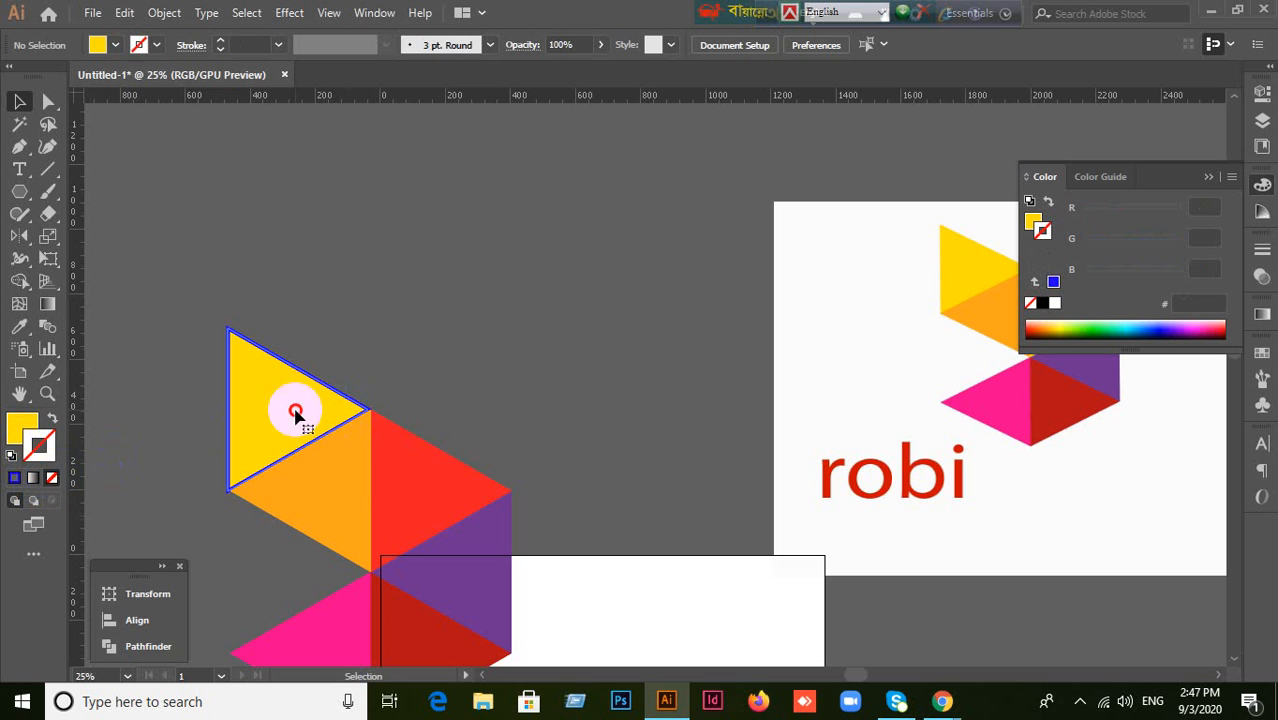
left_click(296, 414)
left_click(54, 476)
left_click(13, 430)
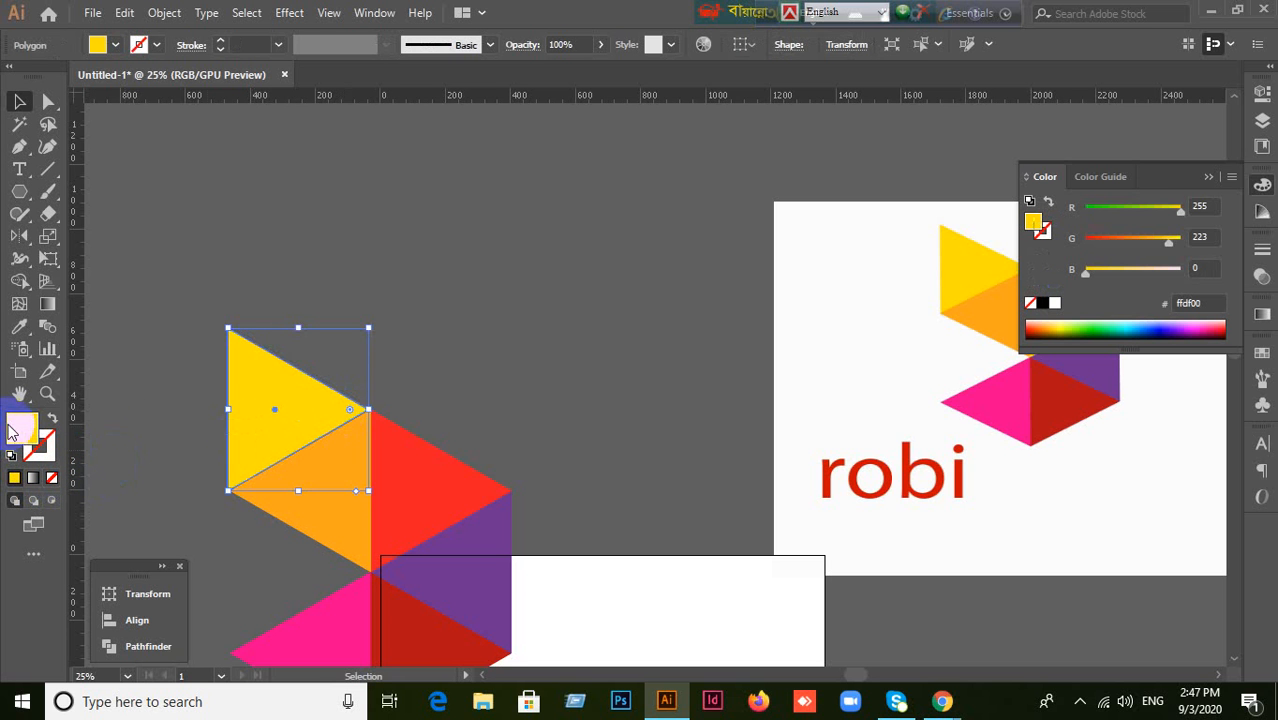
left_click(525, 290)
Step: Move the whole triangular symbol up clear of the artboard, and shift the robi reference image closer to it
scroll(536, 331, "down", 1)
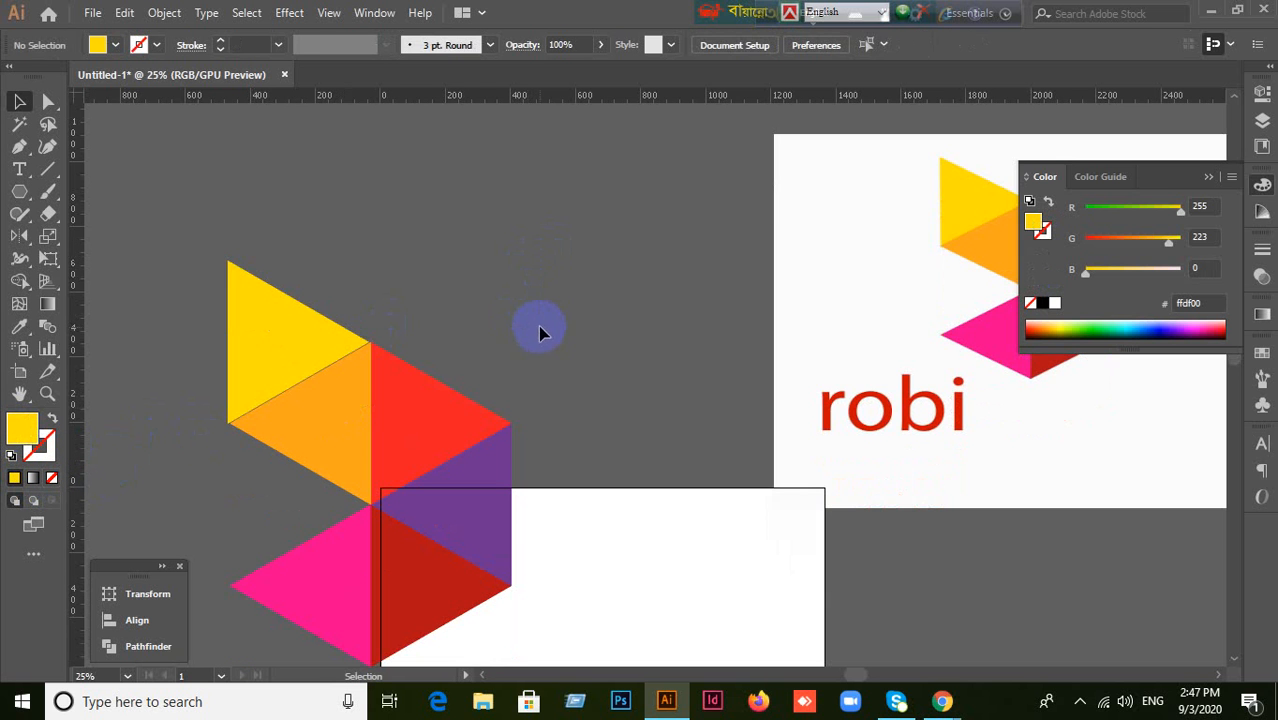
scroll(562, 391, "down", 1)
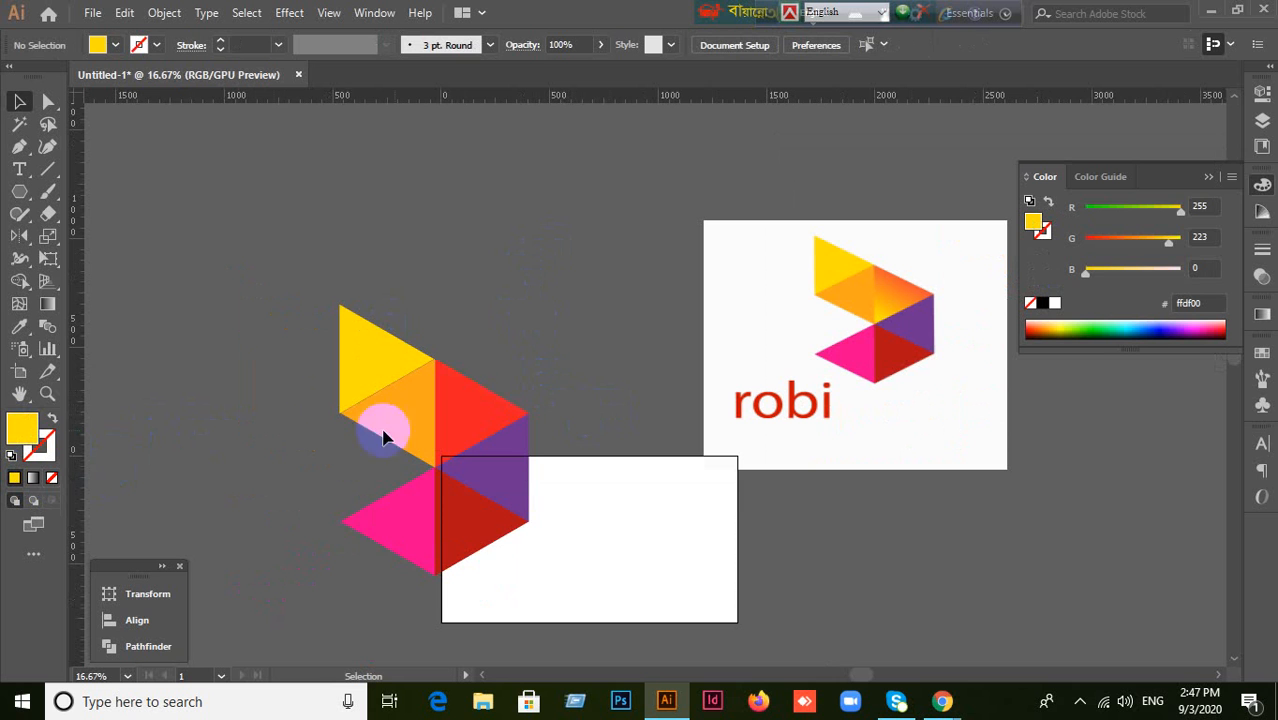
left_click_drag(383, 435, 519, 331)
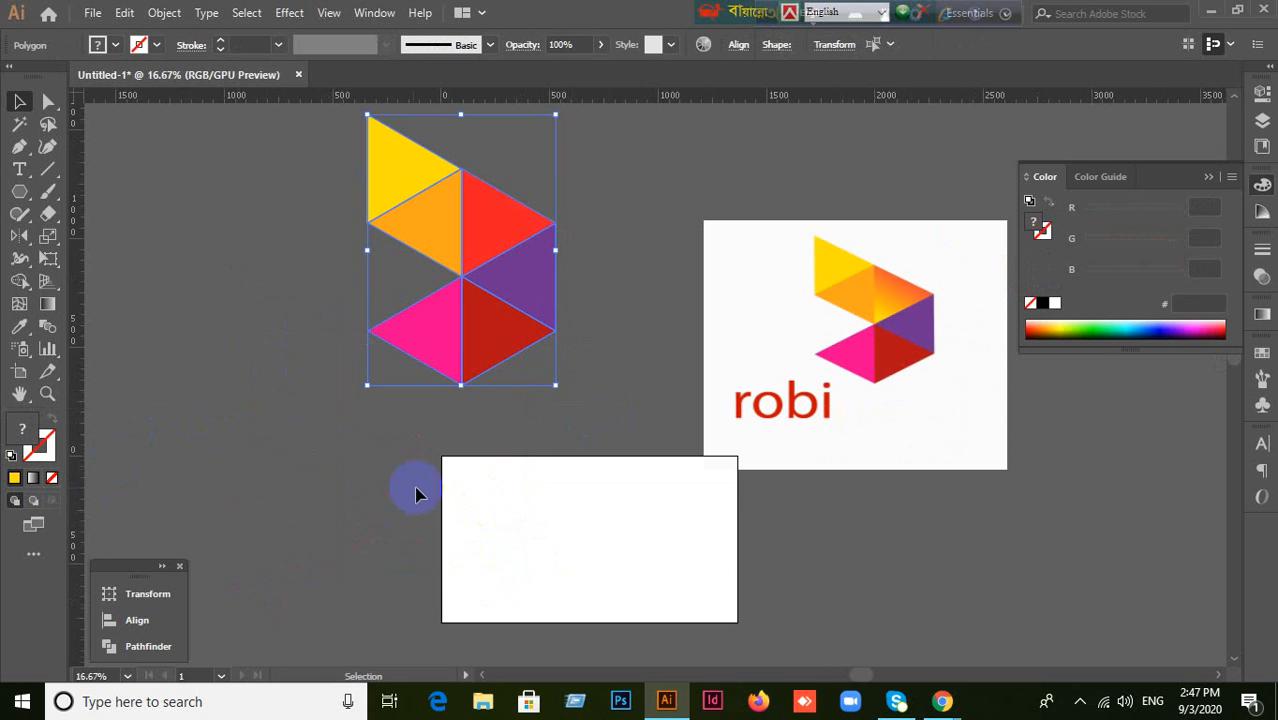
left_click(417, 494)
left_click_drag(981, 384, 925, 347)
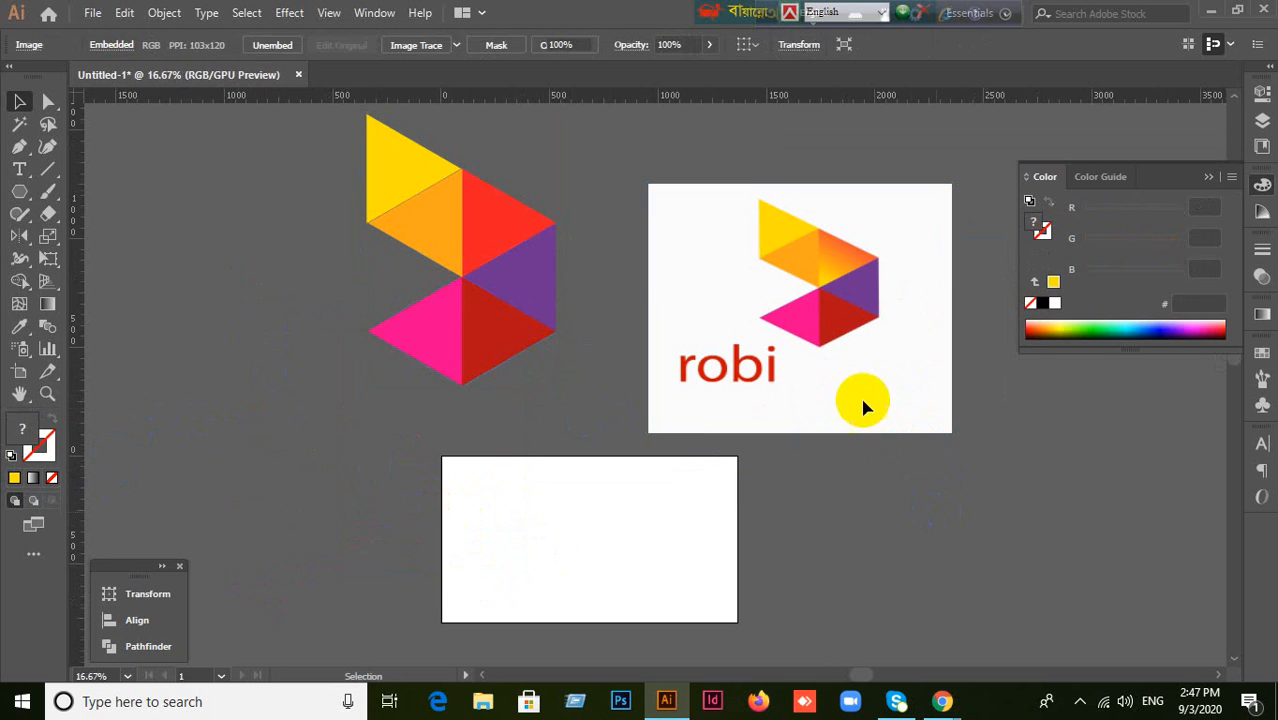
left_click(875, 455)
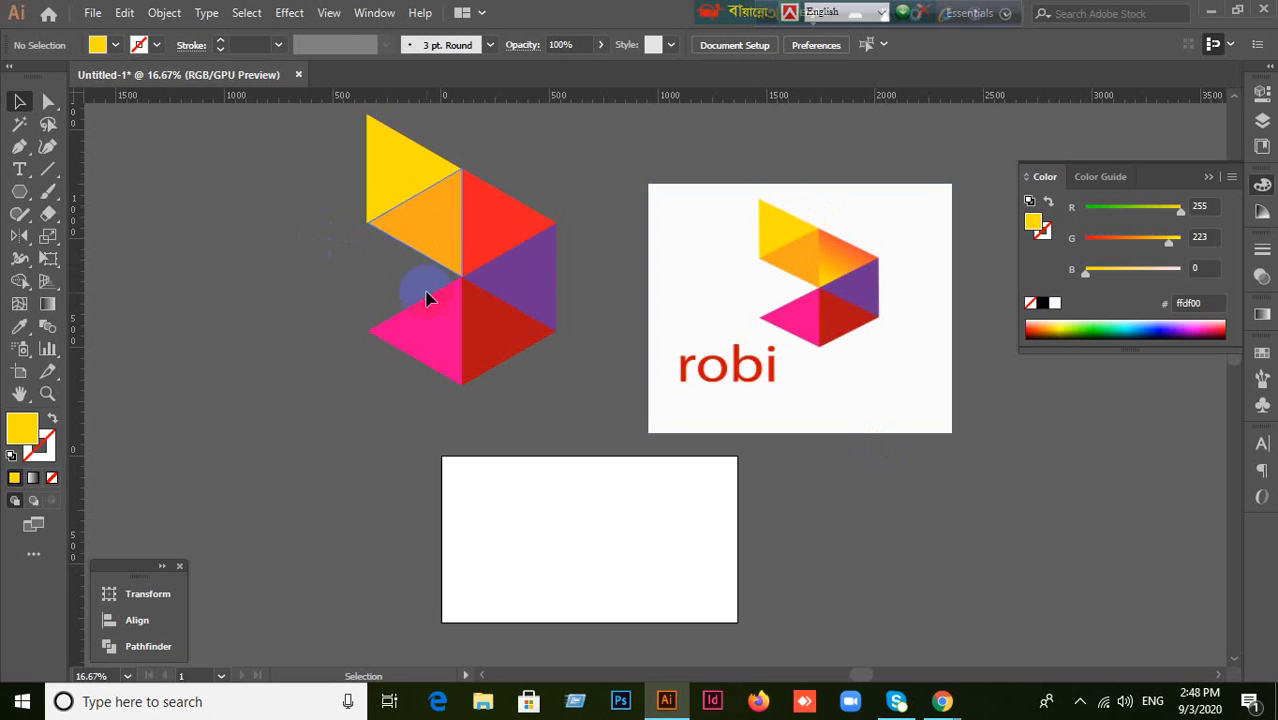
left_click(500, 228)
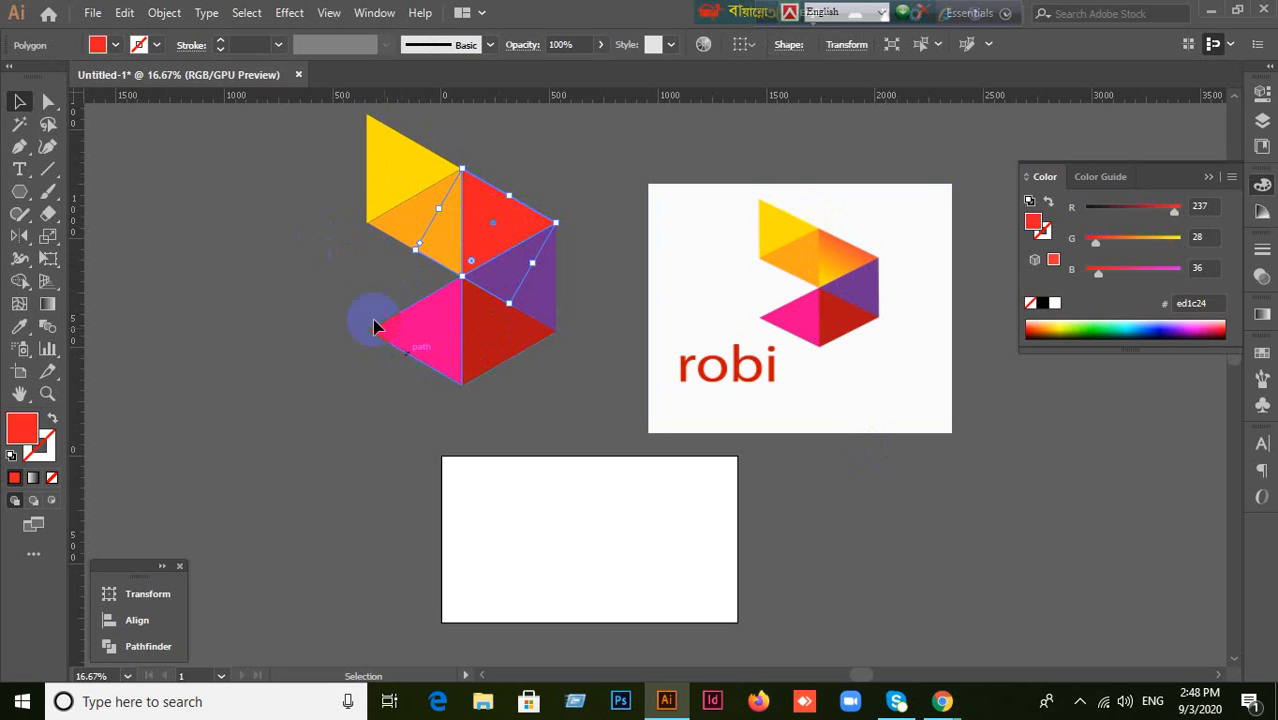
left_click(331, 298)
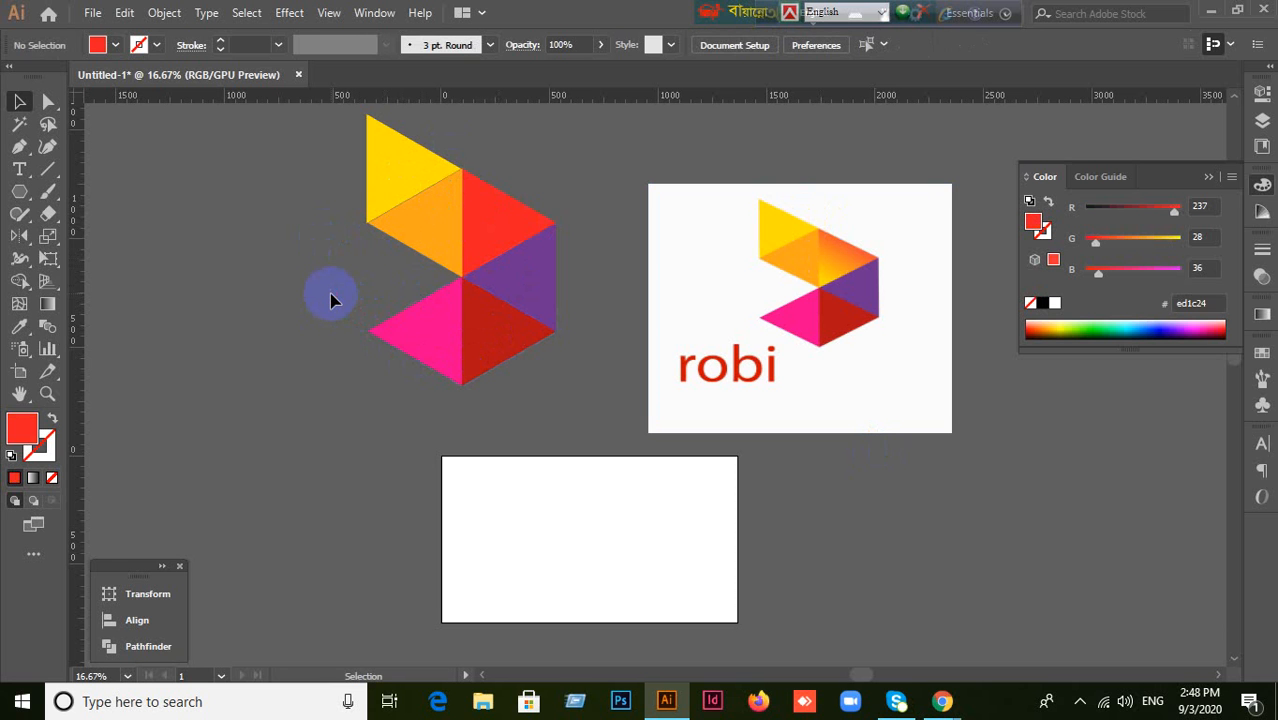
left_click(486, 243)
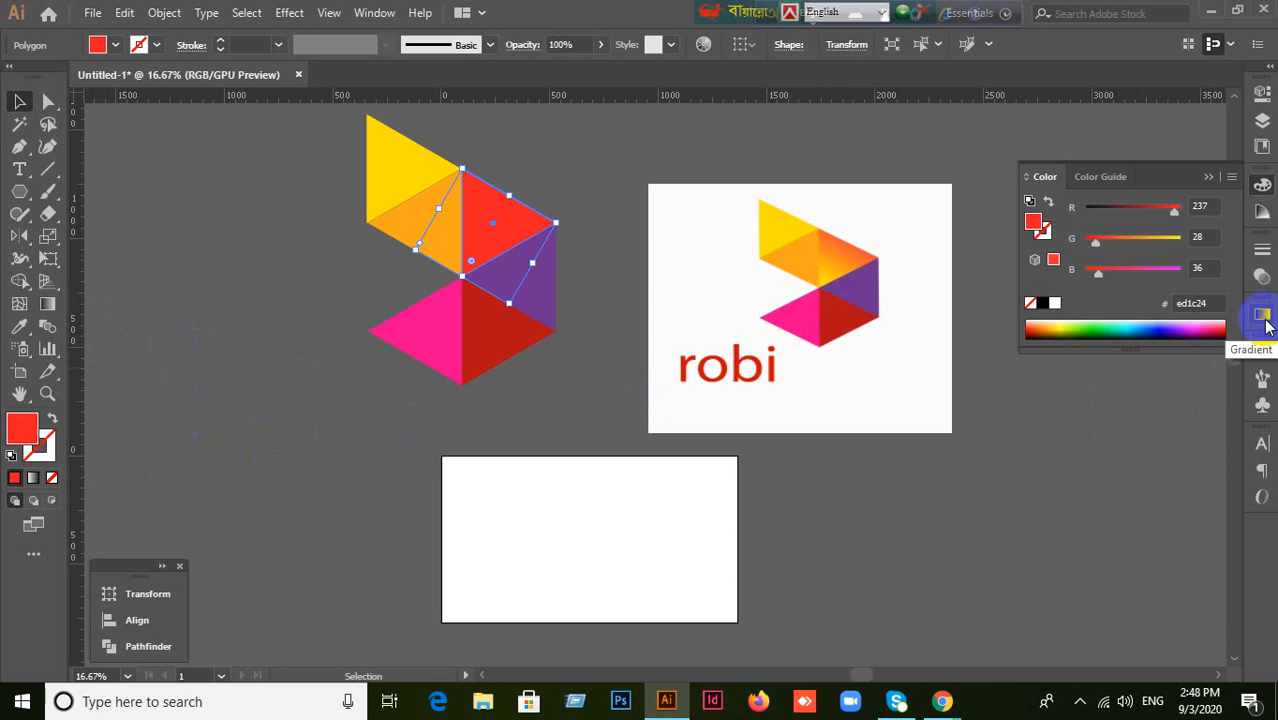
left_click(836, 518)
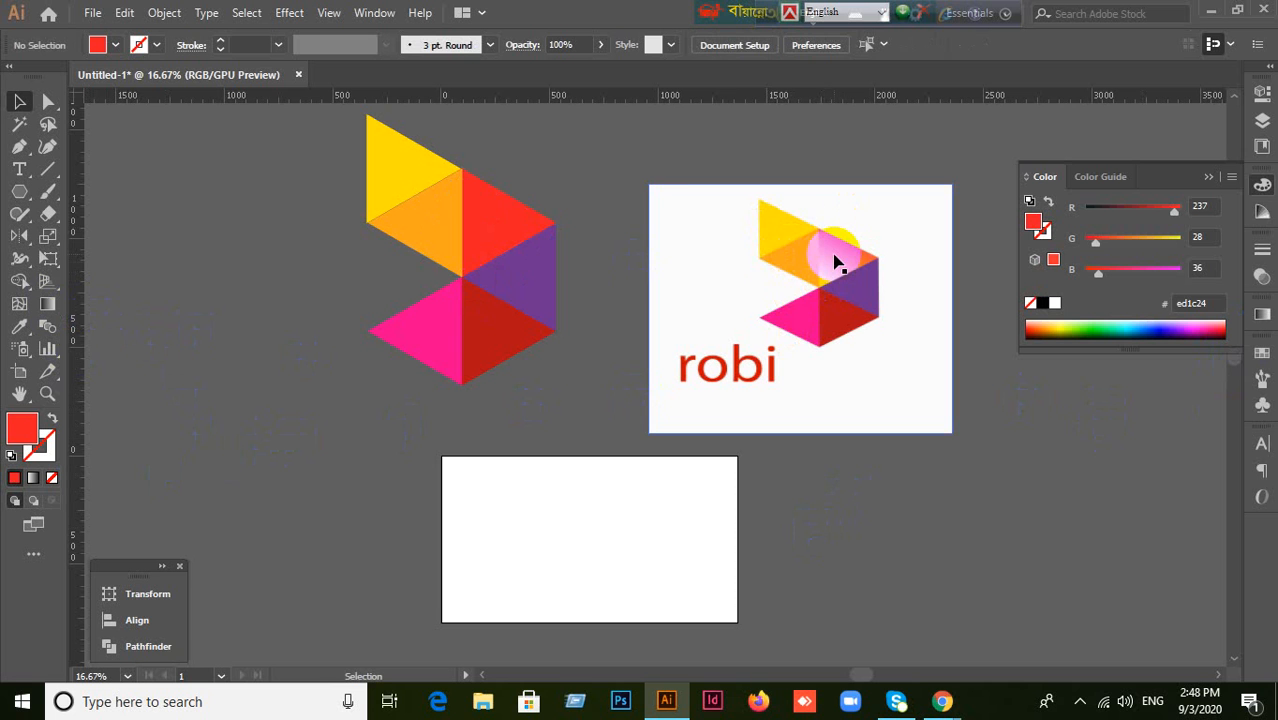
left_click(504, 220)
left_click(597, 132)
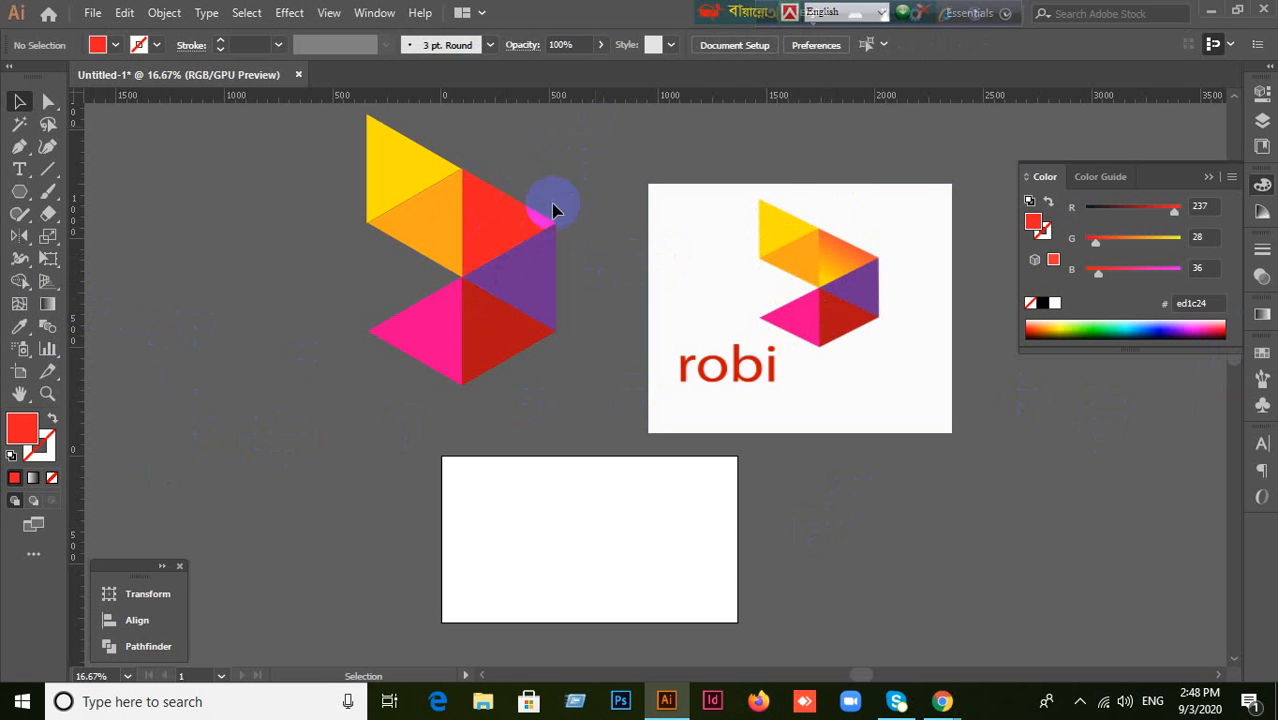
left_click(528, 222)
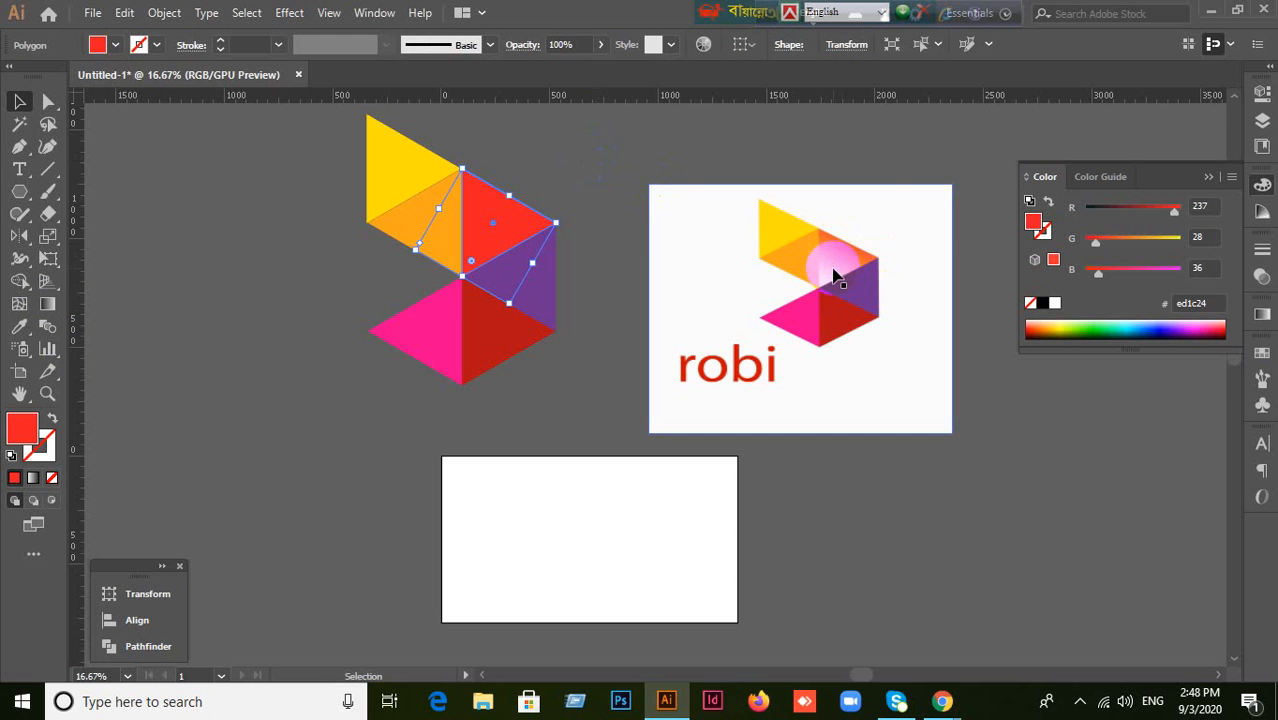
left_click(357, 185)
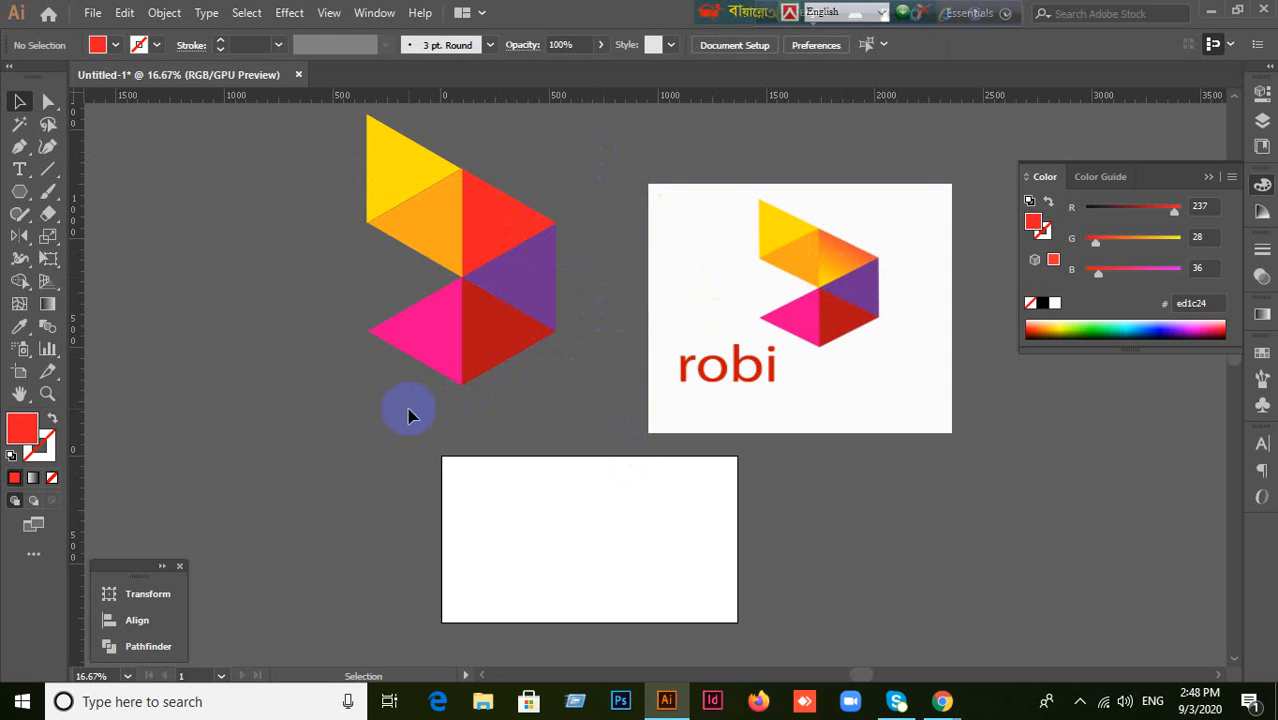
left_click_drag(424, 392, 487, 149)
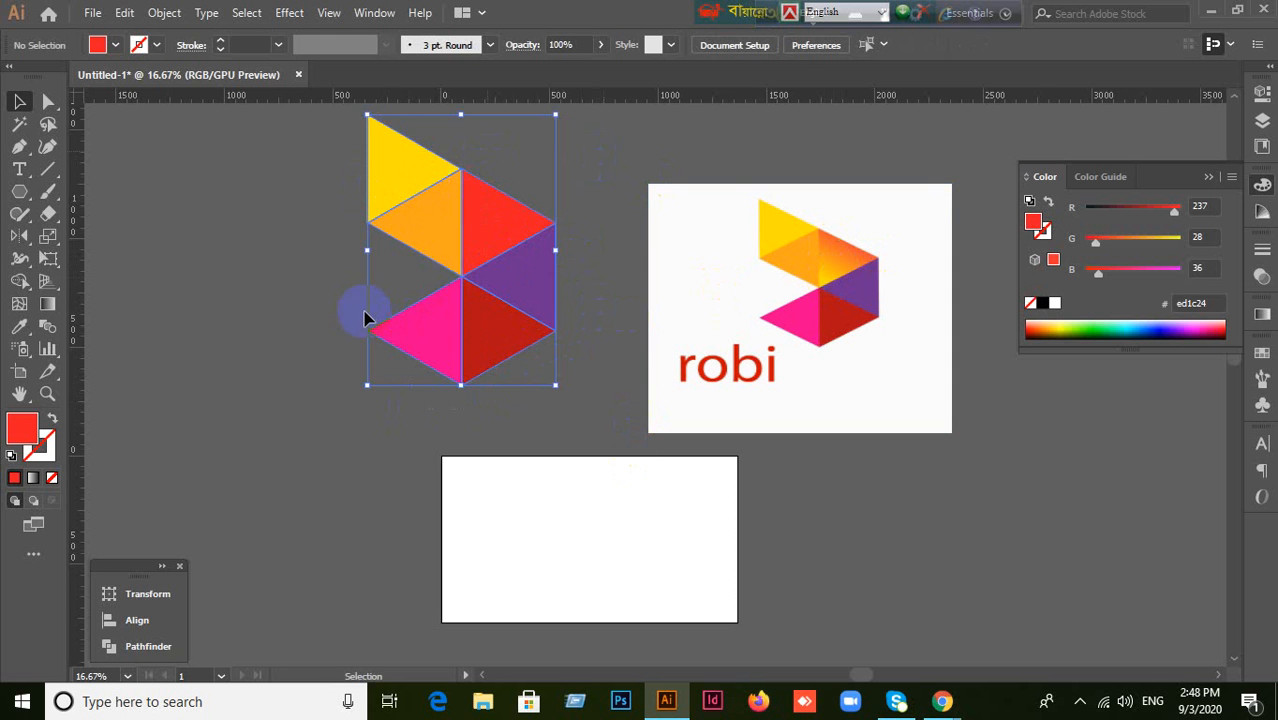
left_click(282, 276)
left_click_drag(281, 176, 532, 388)
left_click(326, 345)
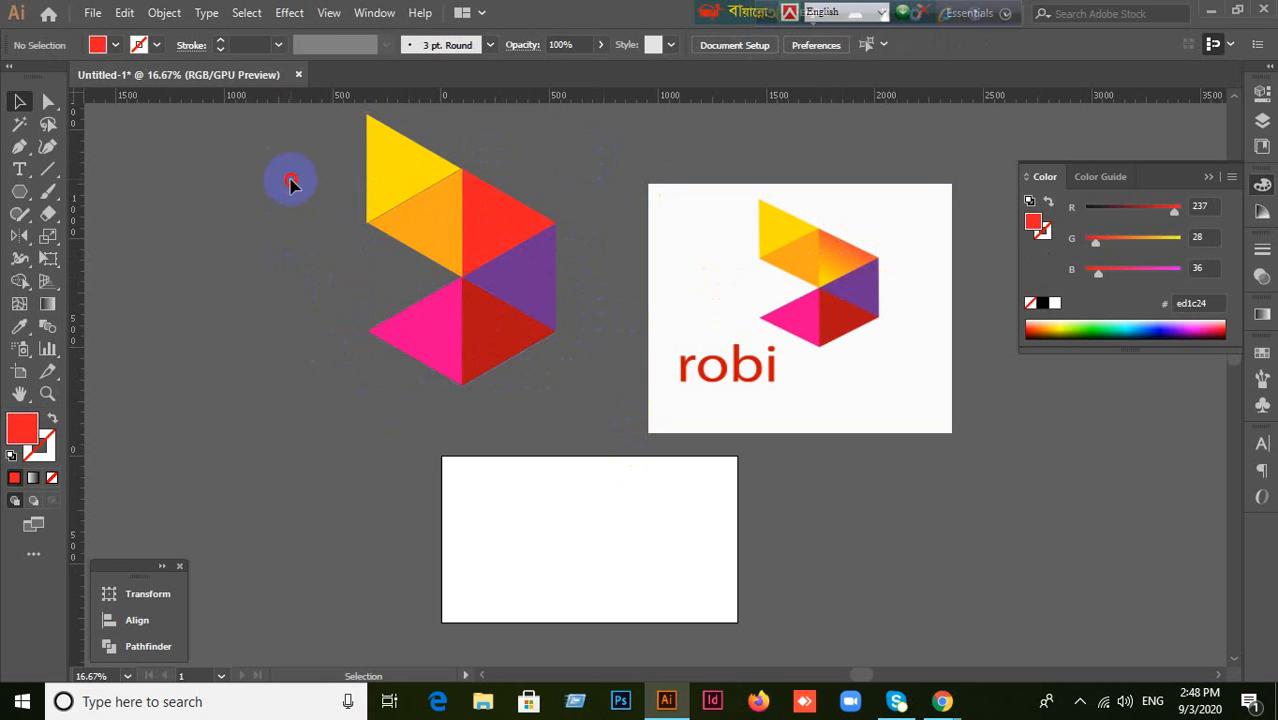
left_click_drag(288, 181, 548, 398)
left_click(274, 322)
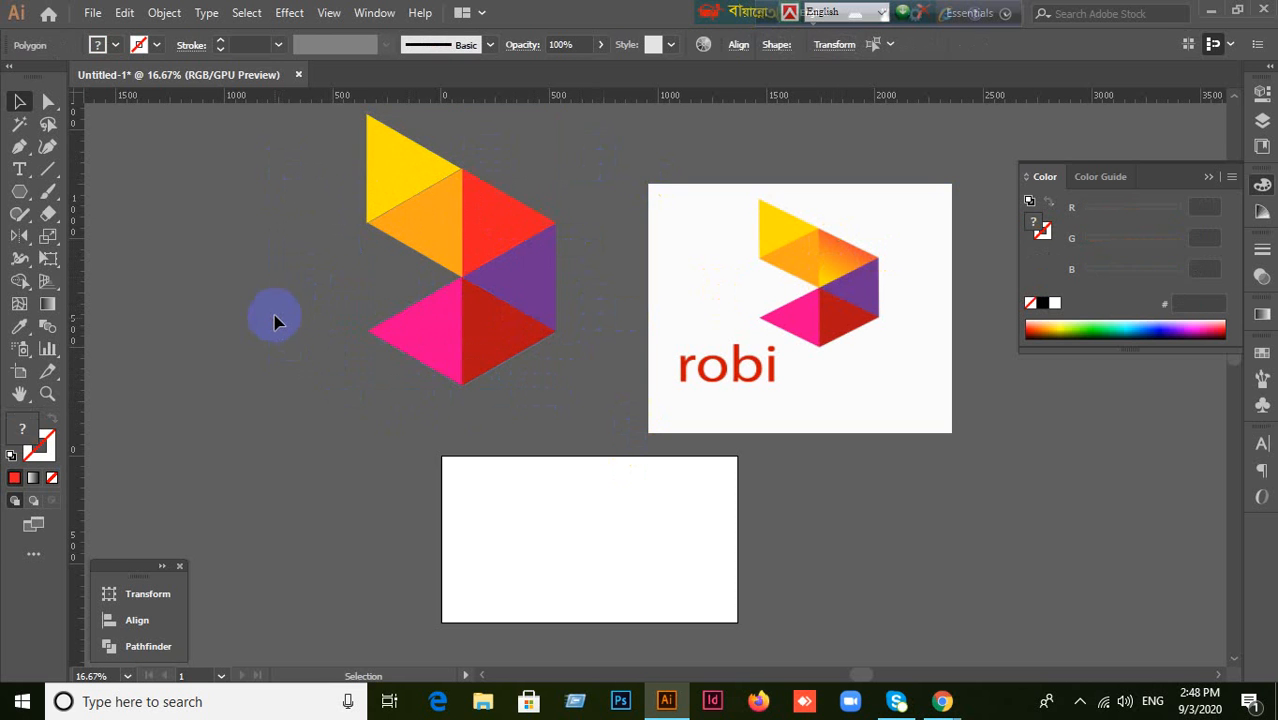
left_click(515, 294)
left_click(339, 331)
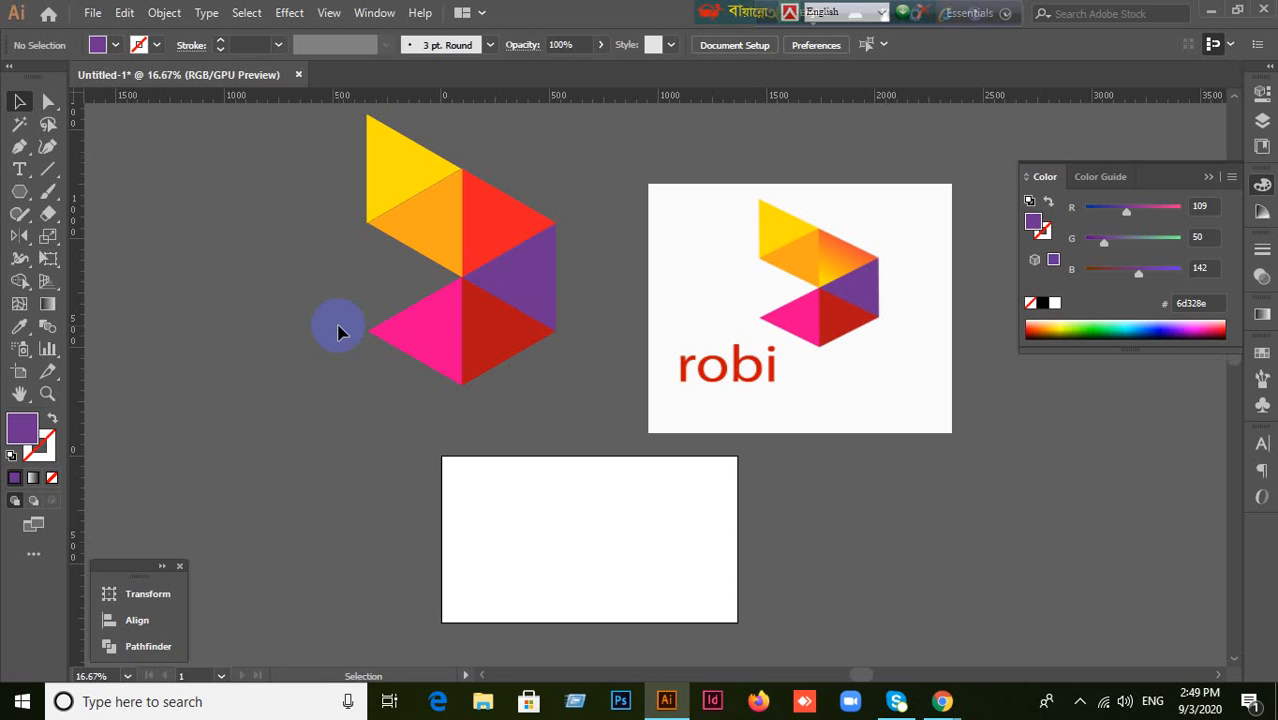
Step: Delete the robi reference image and move the whole triangular symbol farther left of the artboard
left_click(850, 362)
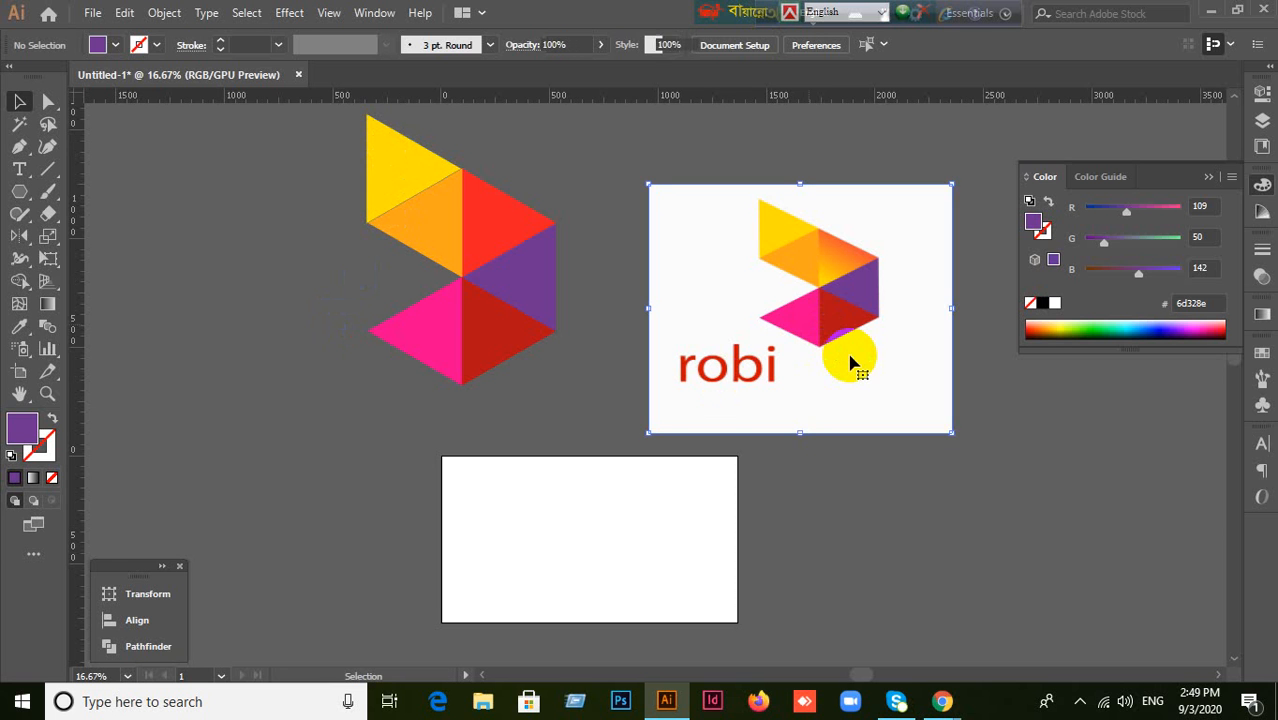
key("Delete")
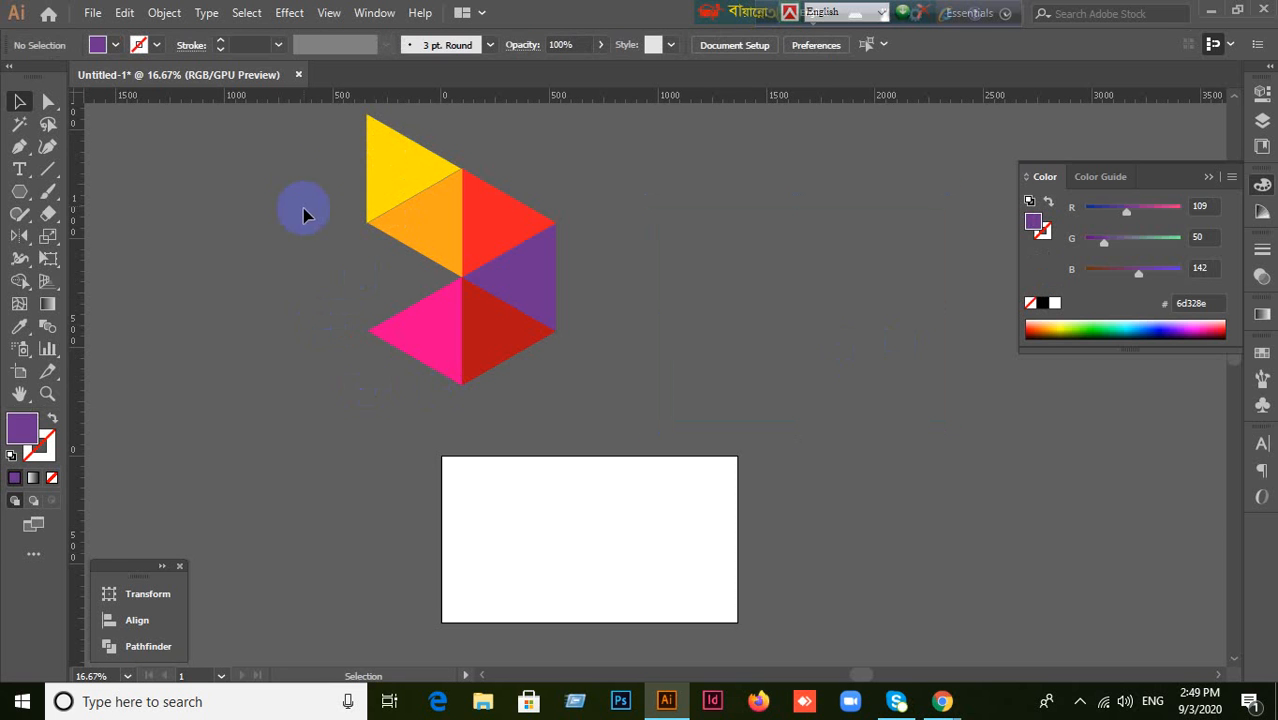
left_click_drag(542, 322, 263, 378)
left_click(450, 296)
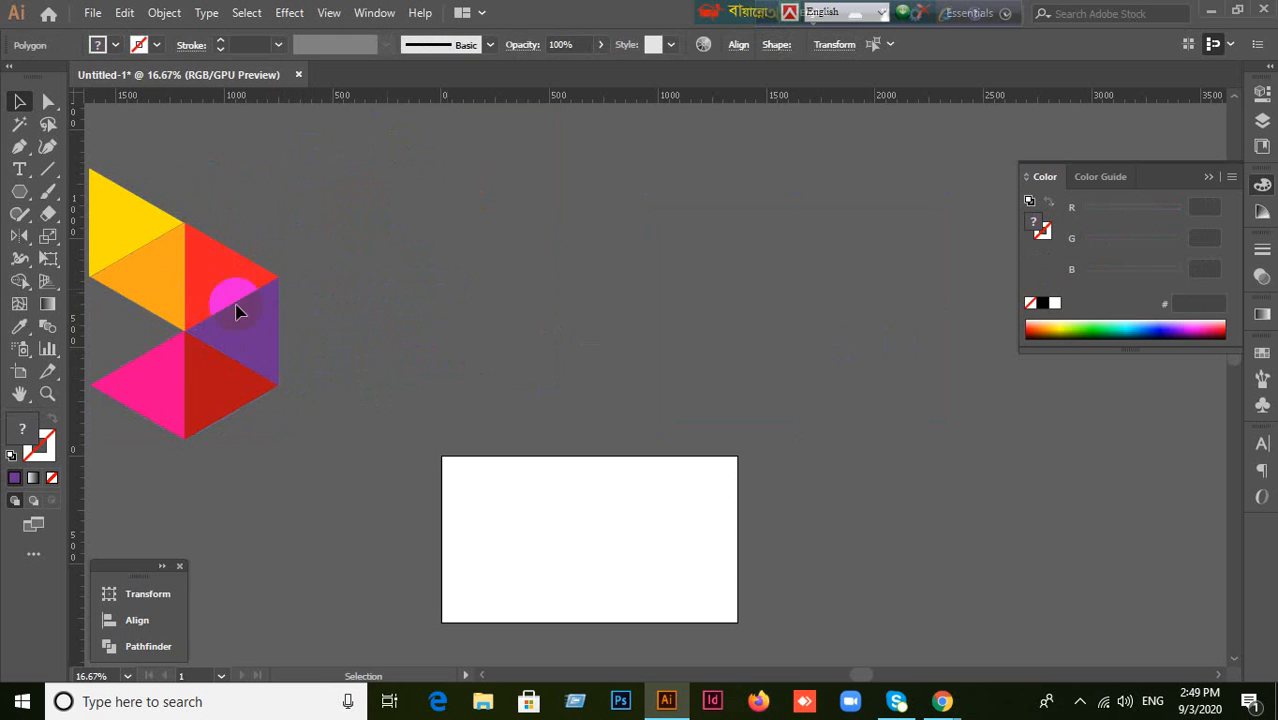
Step: Select the symbol's red triangle and close the Color panel to clear the view of the blank artboard
left_click(216, 283)
left_click_drag(646, 505, 740, 311)
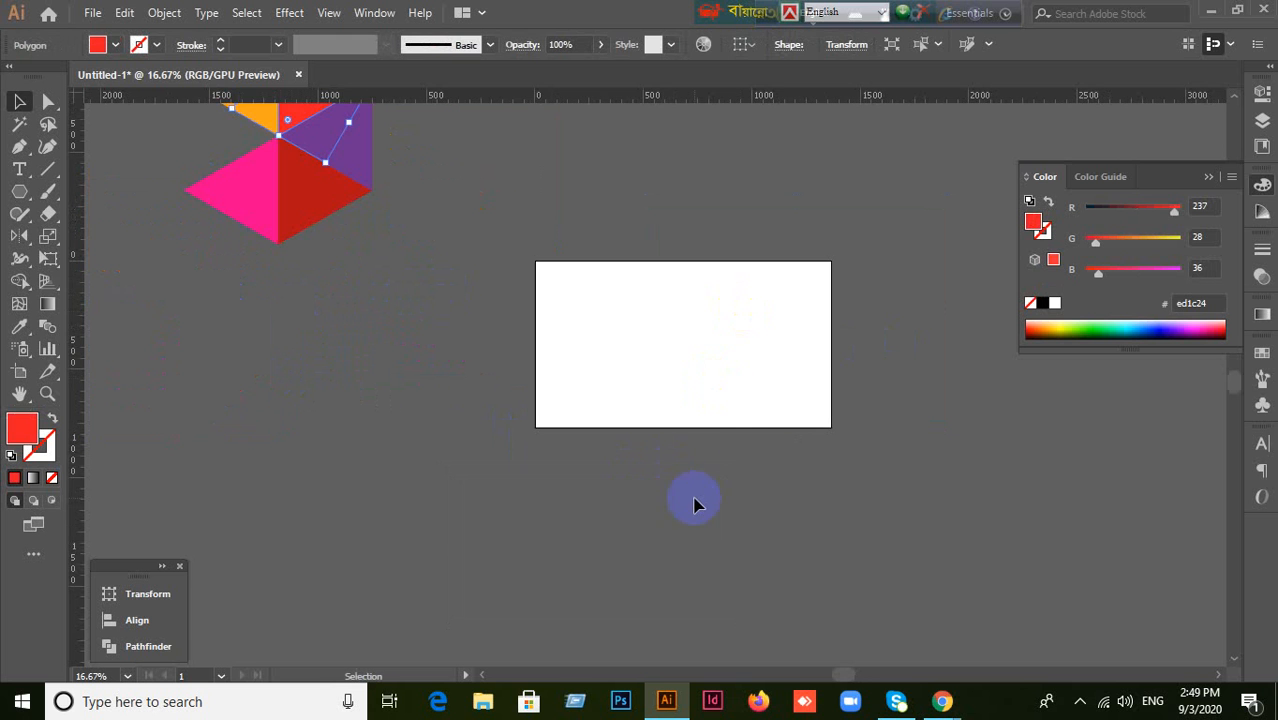
scroll(727, 390, "up", 2)
scroll(725, 377, "down", 2)
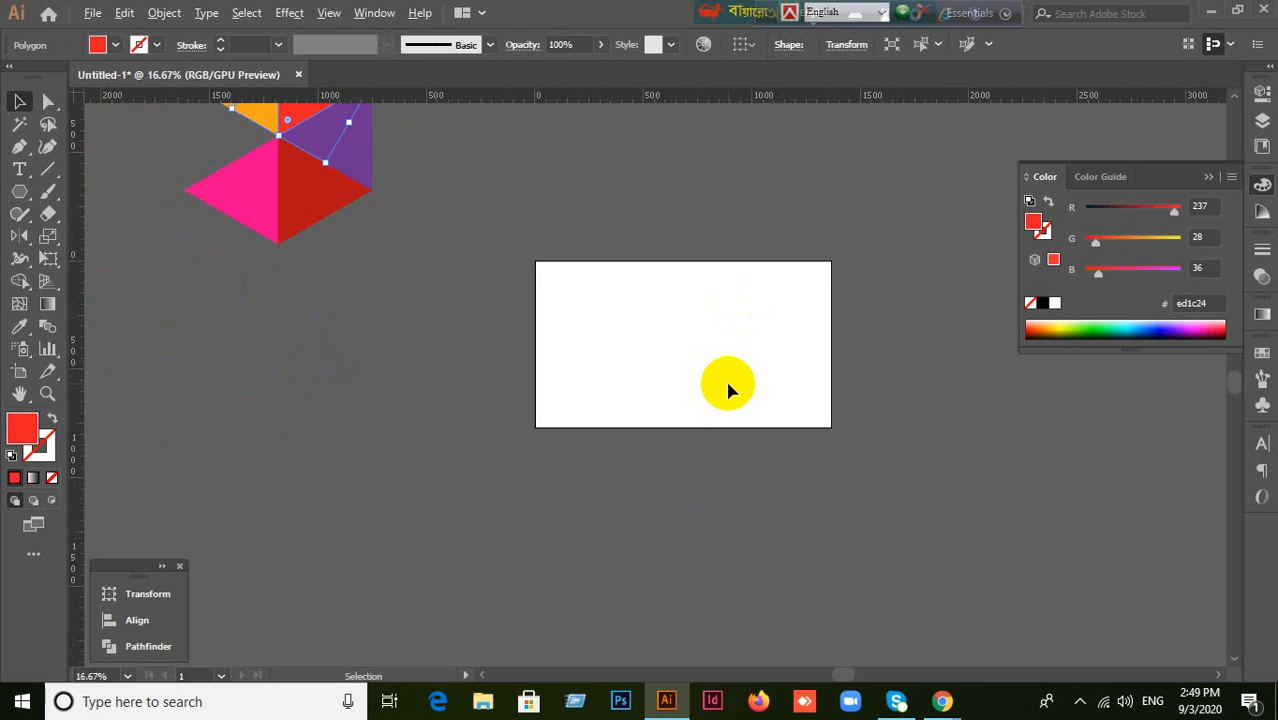
scroll(723, 309, "up", 3)
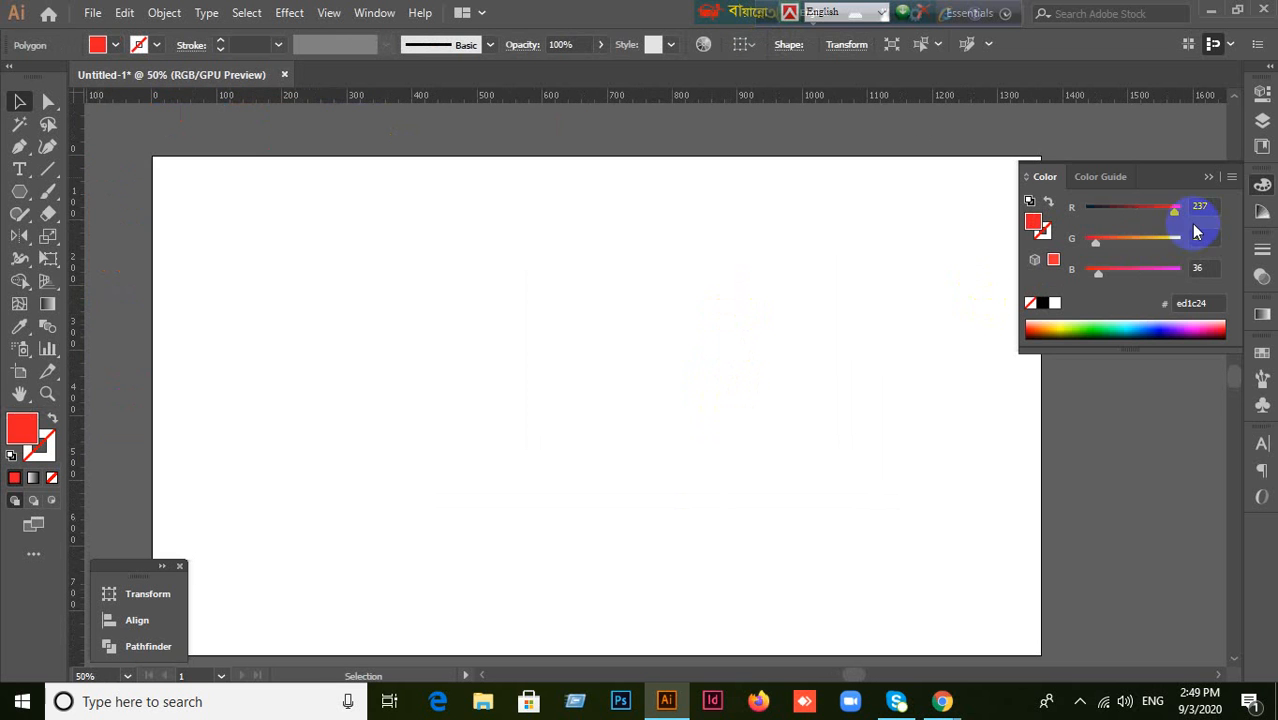
left_click(1262, 185)
Step: Draw a red circle about 710 px in diameter outward from the centre of the artboard with the Ellipse tool
left_click_drag(690, 404, 733, 434)
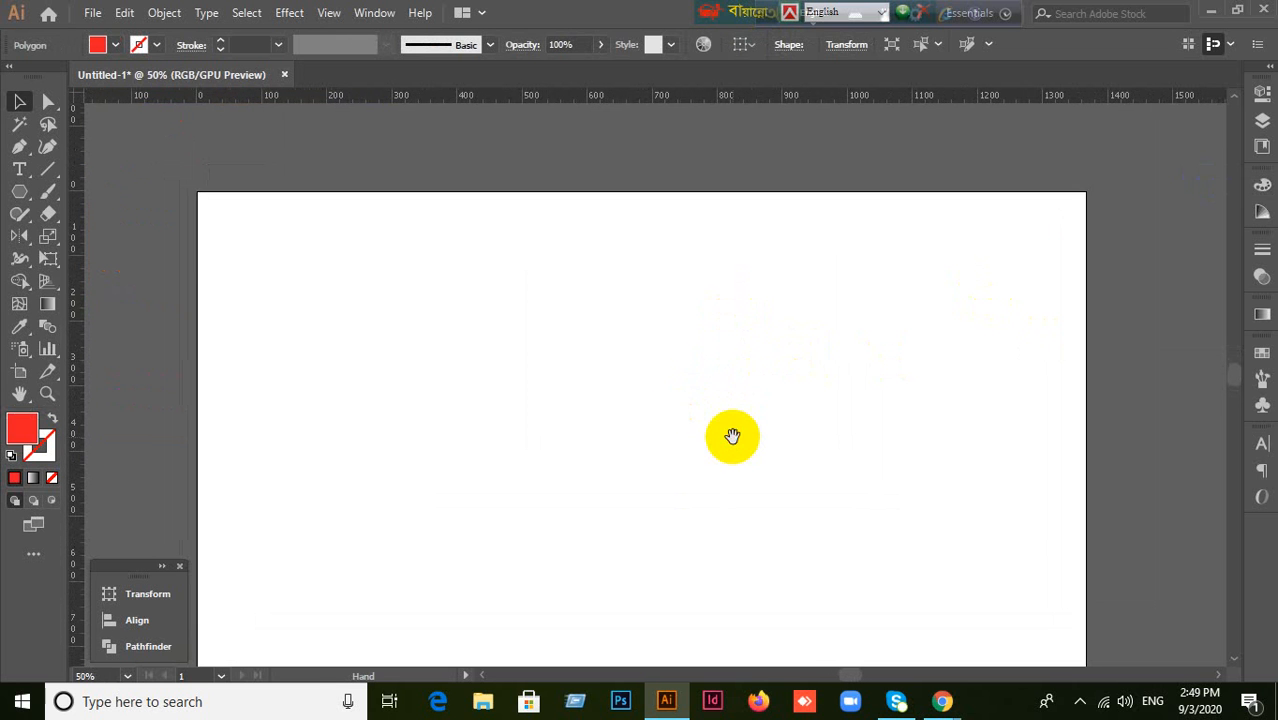
scroll(733, 440, "down", 1)
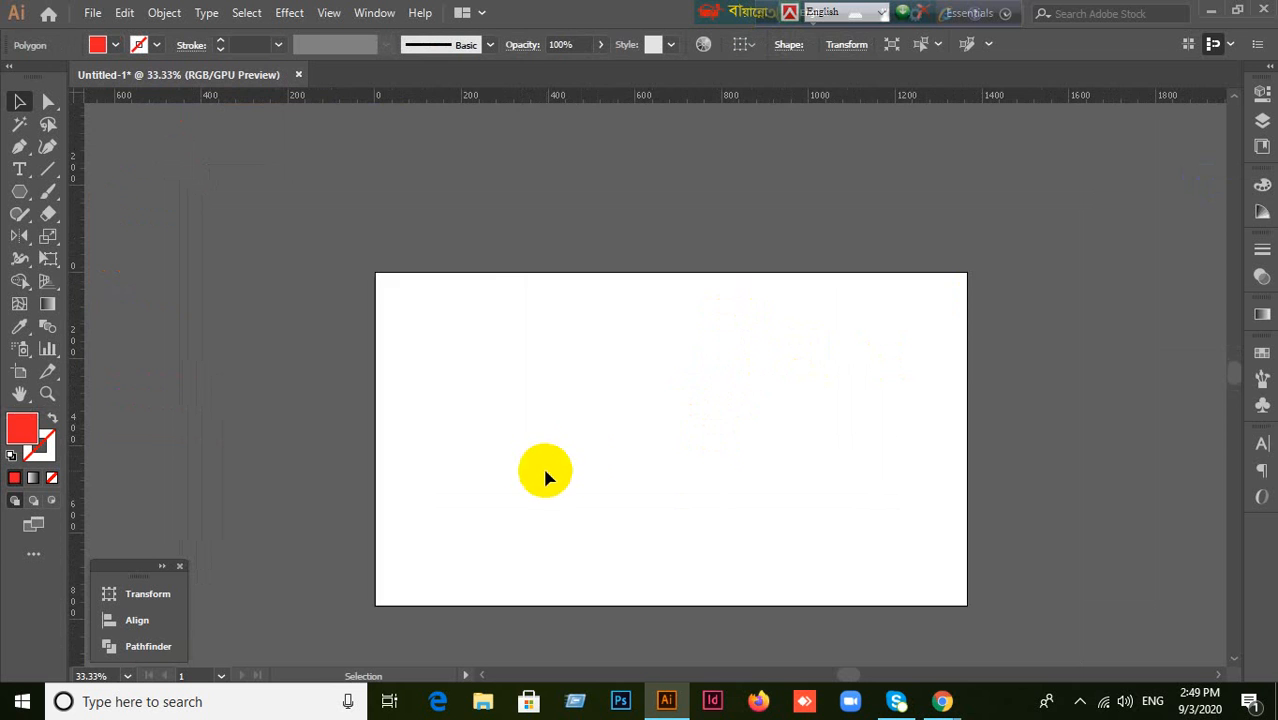
scroll(590, 450, "up", 3)
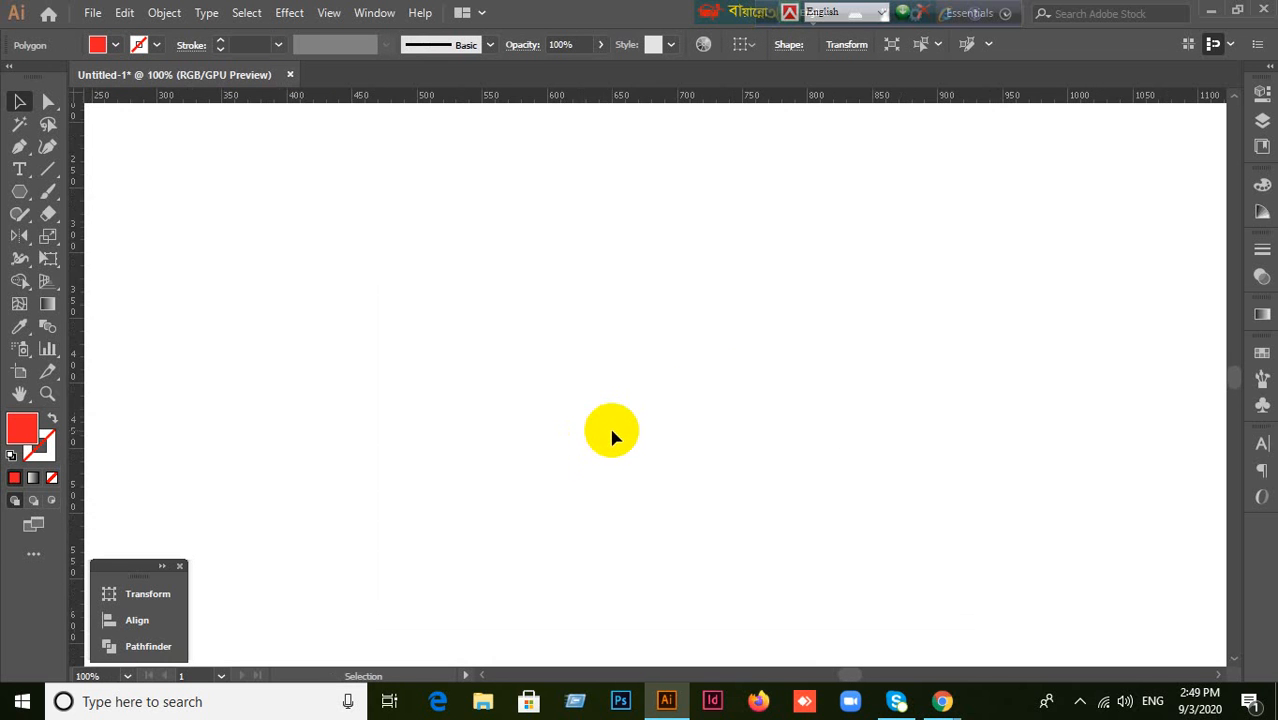
scroll(614, 416, "down", 2)
left_click_drag(676, 465, 673, 405)
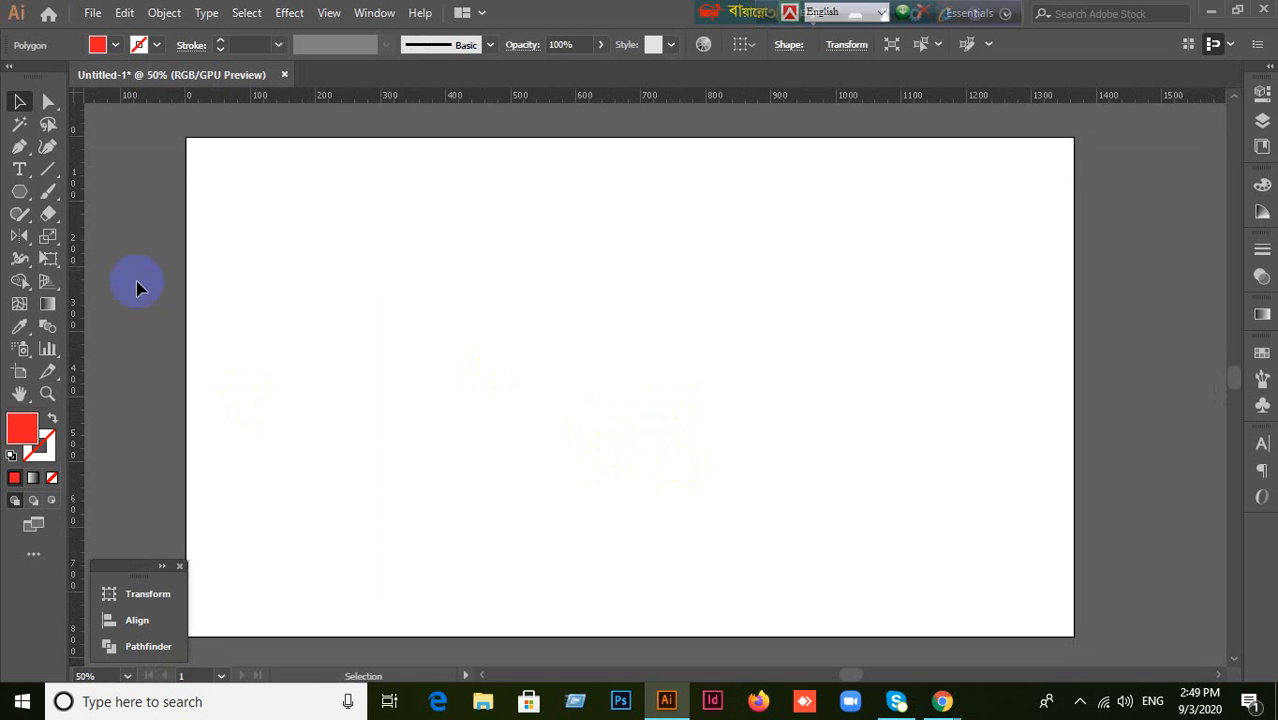
left_click(19, 192)
left_click(66, 236)
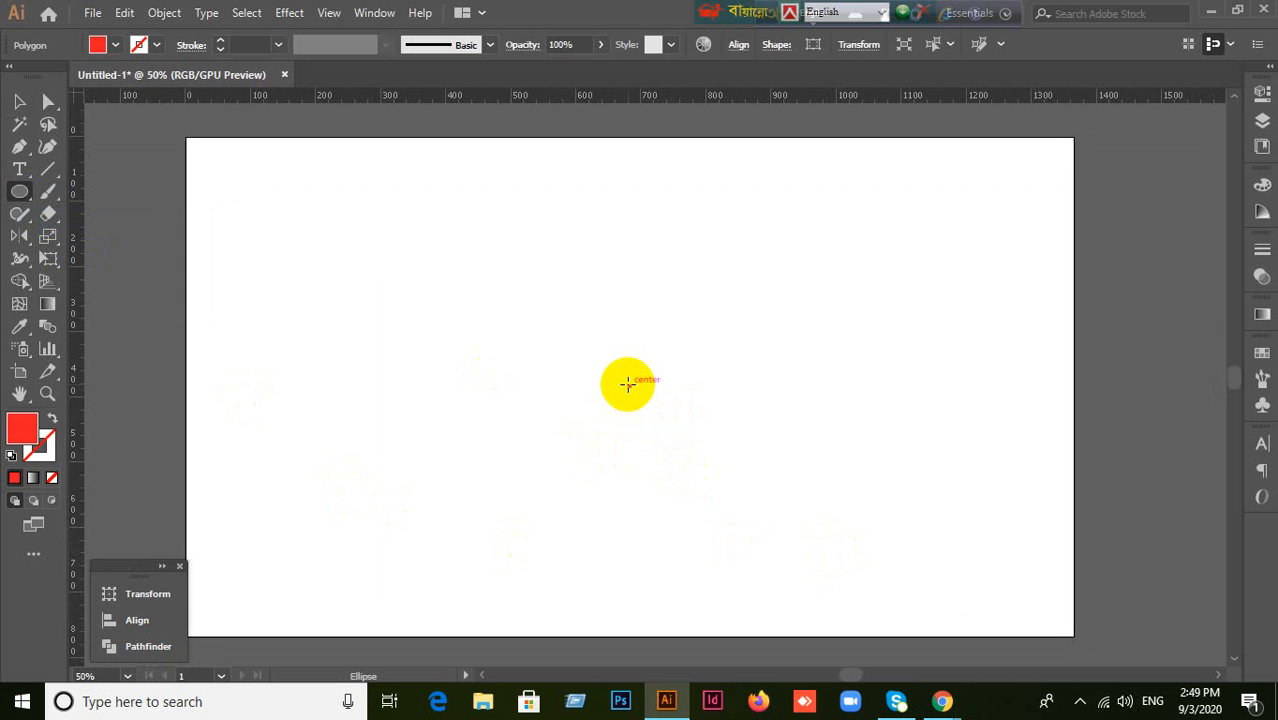
left_click_drag(628, 384, 857, 566)
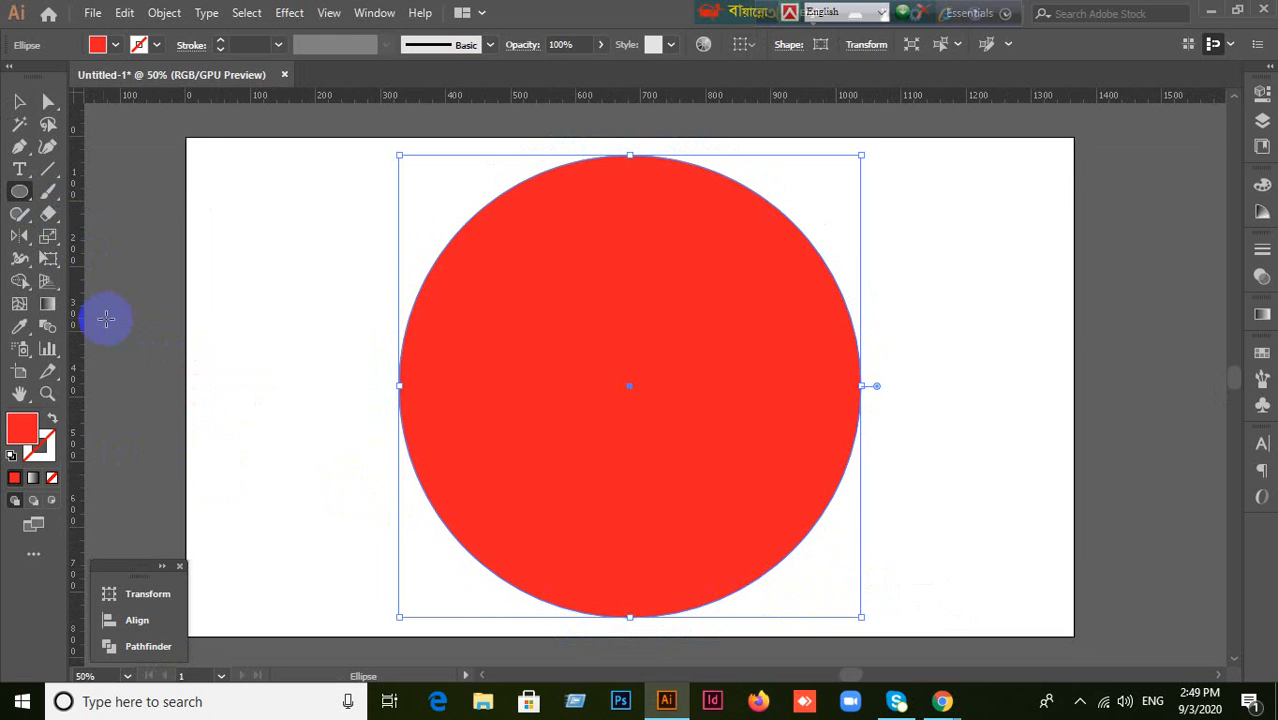
Step: Place a vertical ruler guide through the centre of the red circle, and return to the Selection tool
left_click_drag(77, 314, 628, 392)
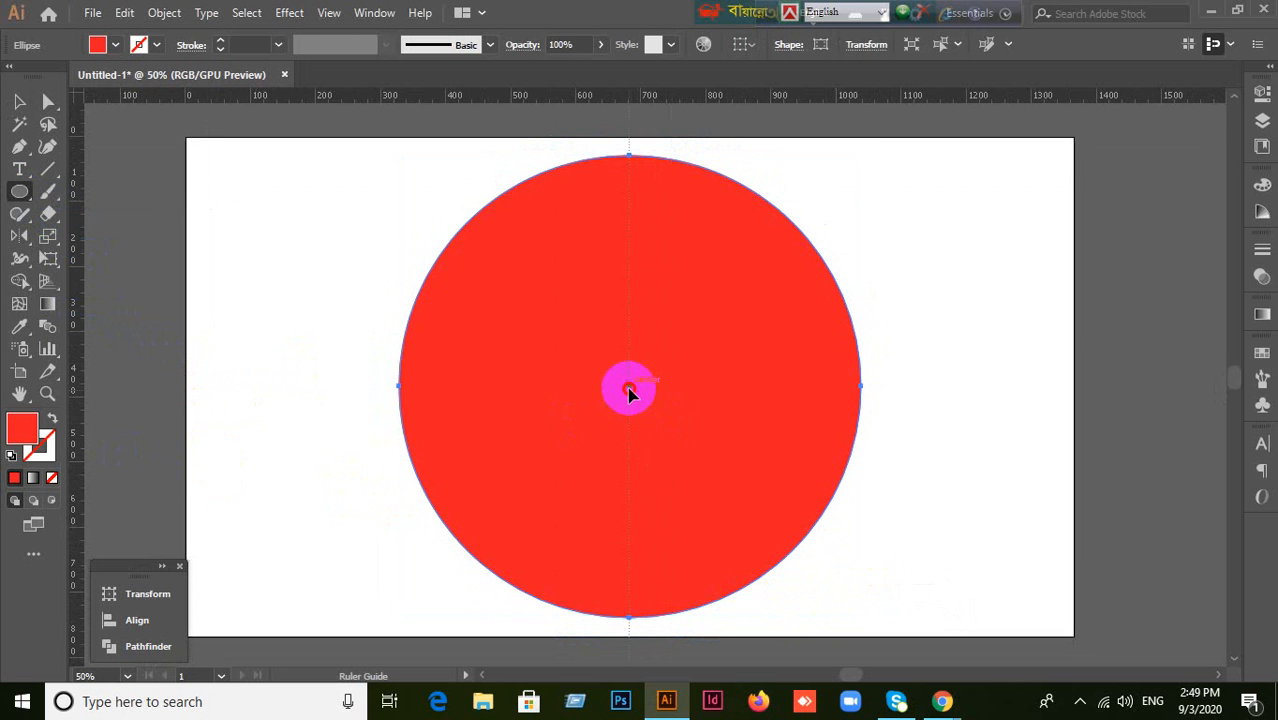
left_click_drag(627, 395, 600, 95)
left_click(19, 101)
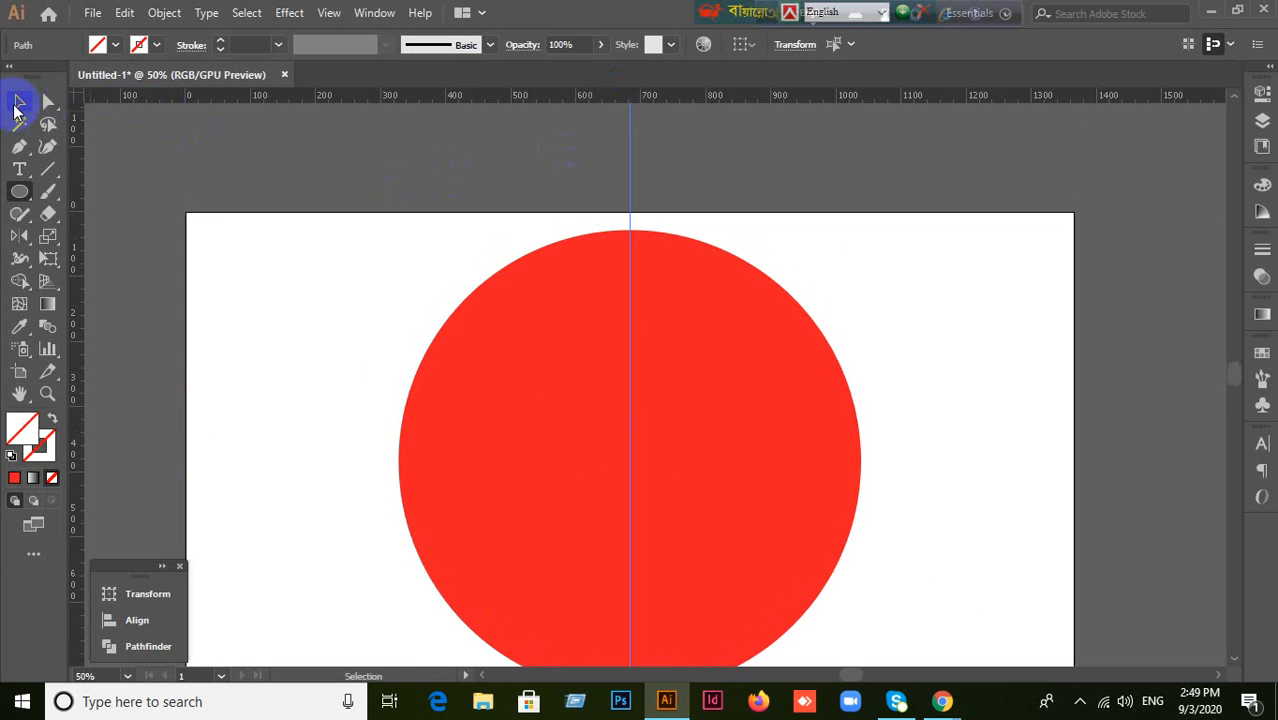
Step: Remove the vertical guide that runs through the centre of the red circle
scroll(485, 337, "down", 1)
scroll(369, 230, "down", 1)
left_click(479, 331)
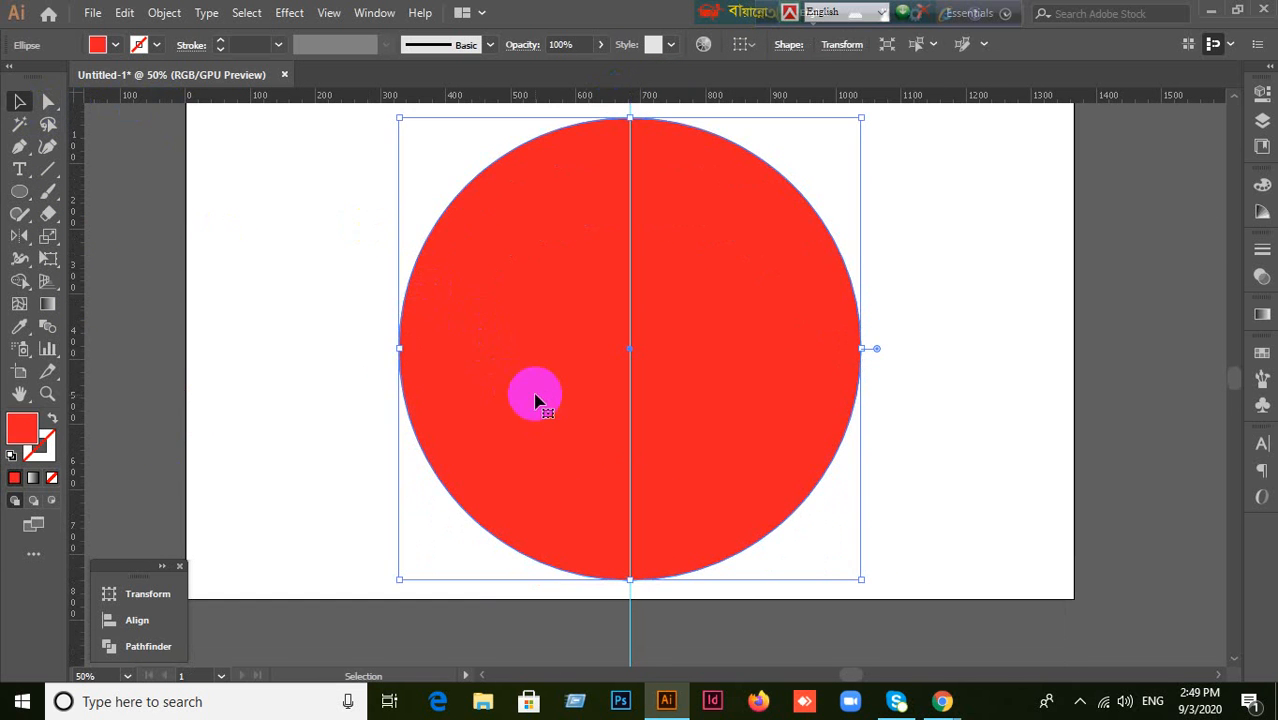
left_click(358, 387)
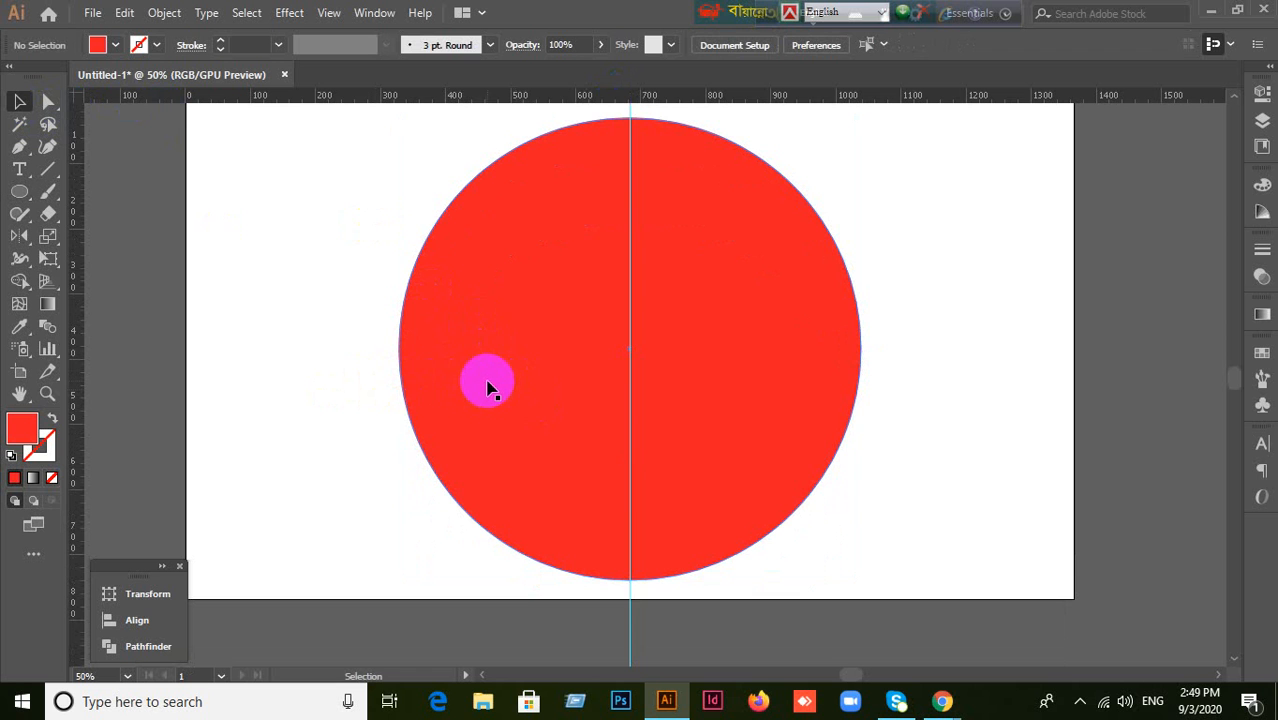
key("ctrl+semicolon")
left_click(449, 391)
left_click(282, 430)
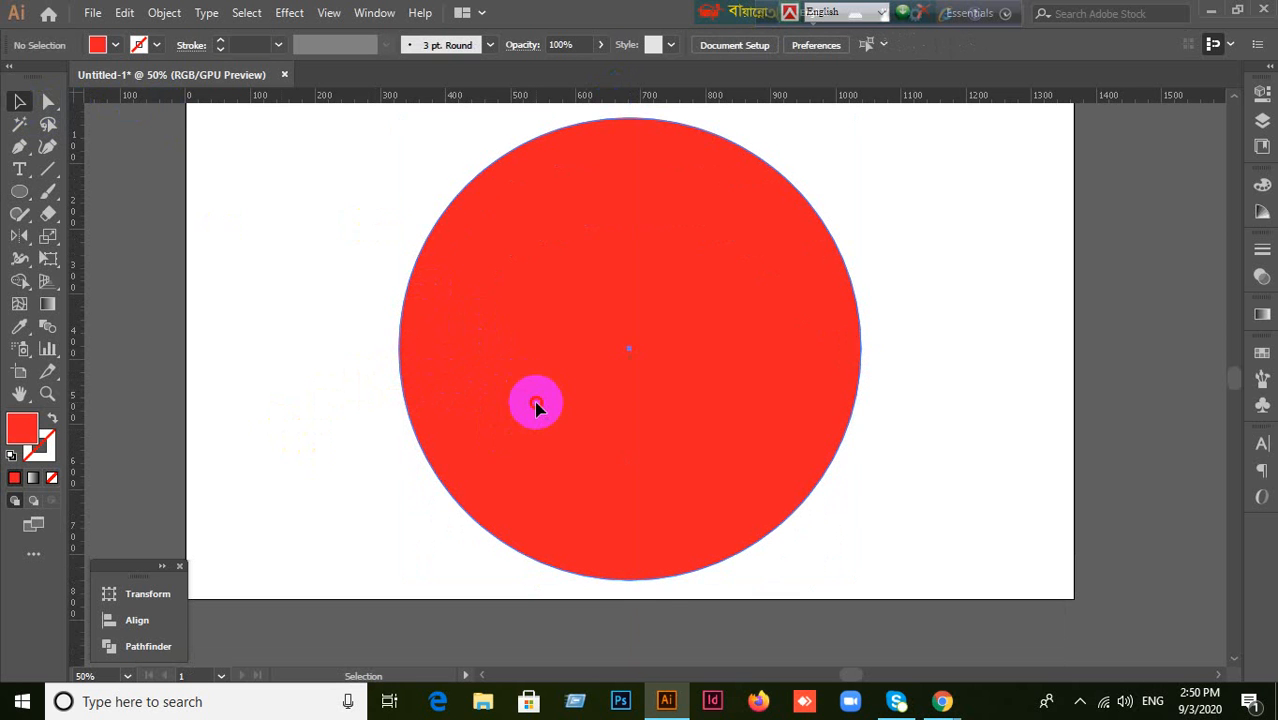
Step: Place a horizontal and a vertical ruler guide crossing at the centre of the red circle
left_click(535, 405)
scroll(638, 268, "up", 1)
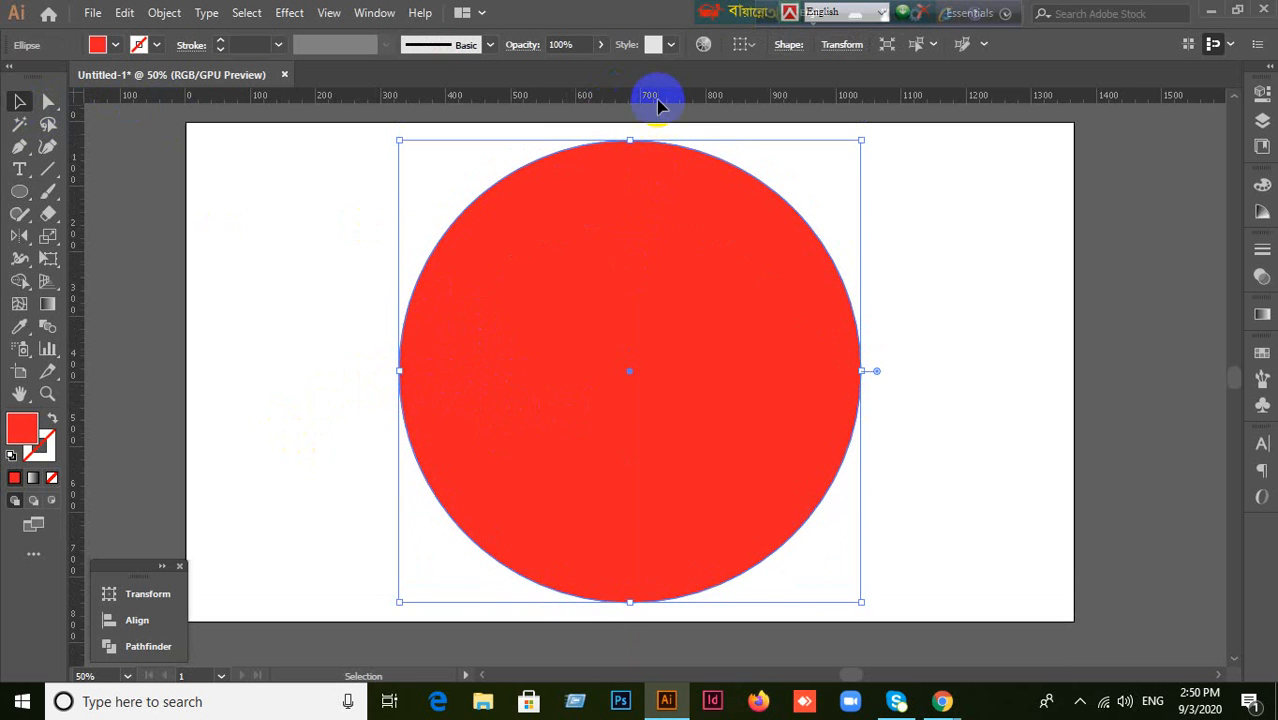
left_click_drag(657, 98, 633, 372)
left_click(551, 485)
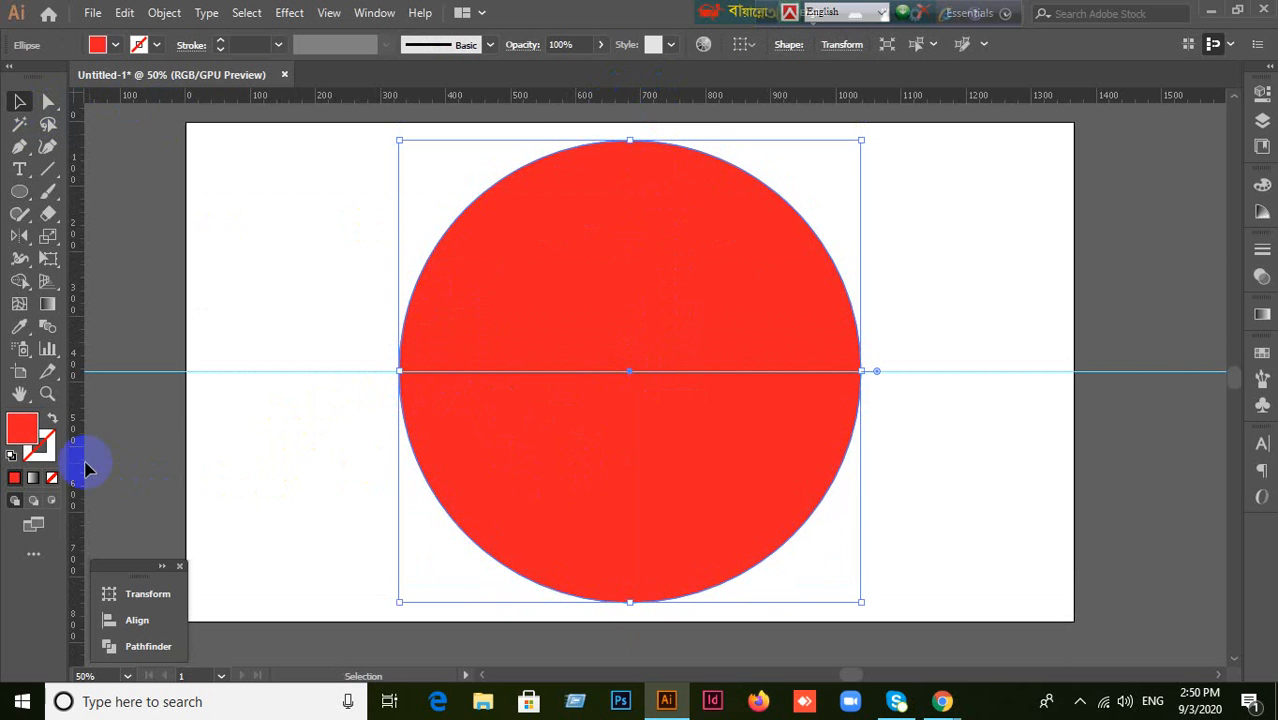
left_click(247, 449)
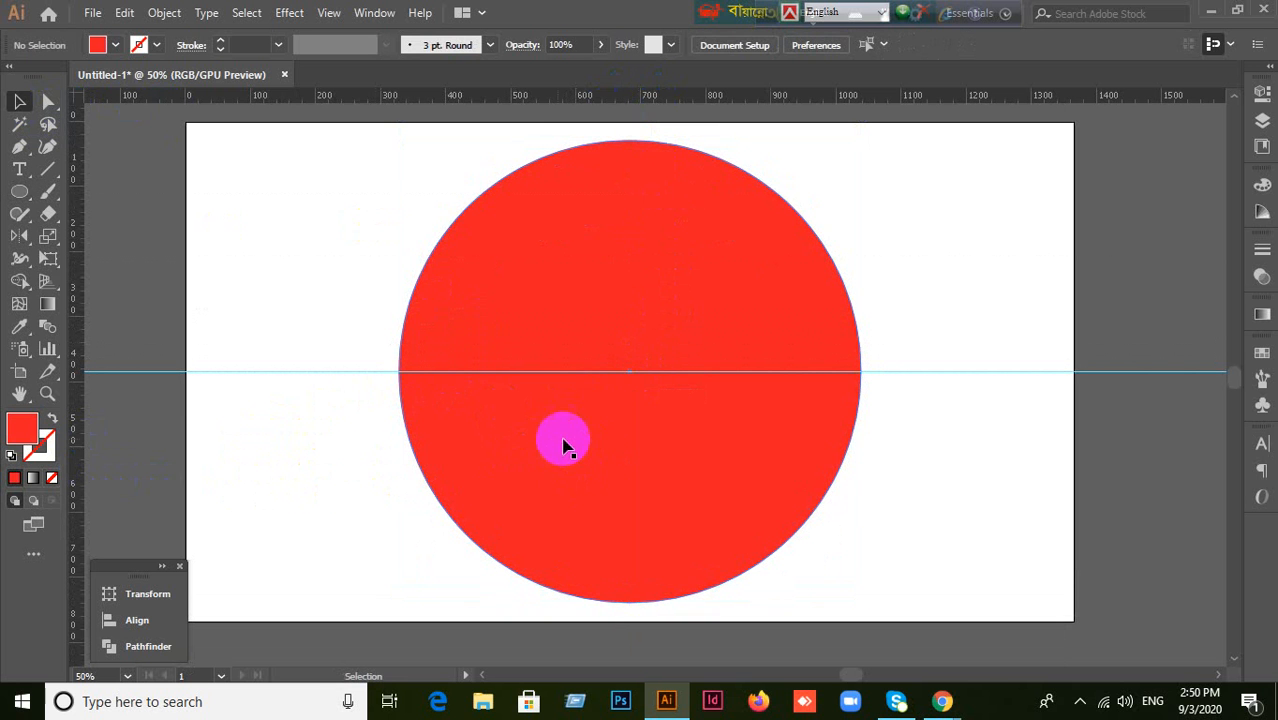
left_click(537, 459)
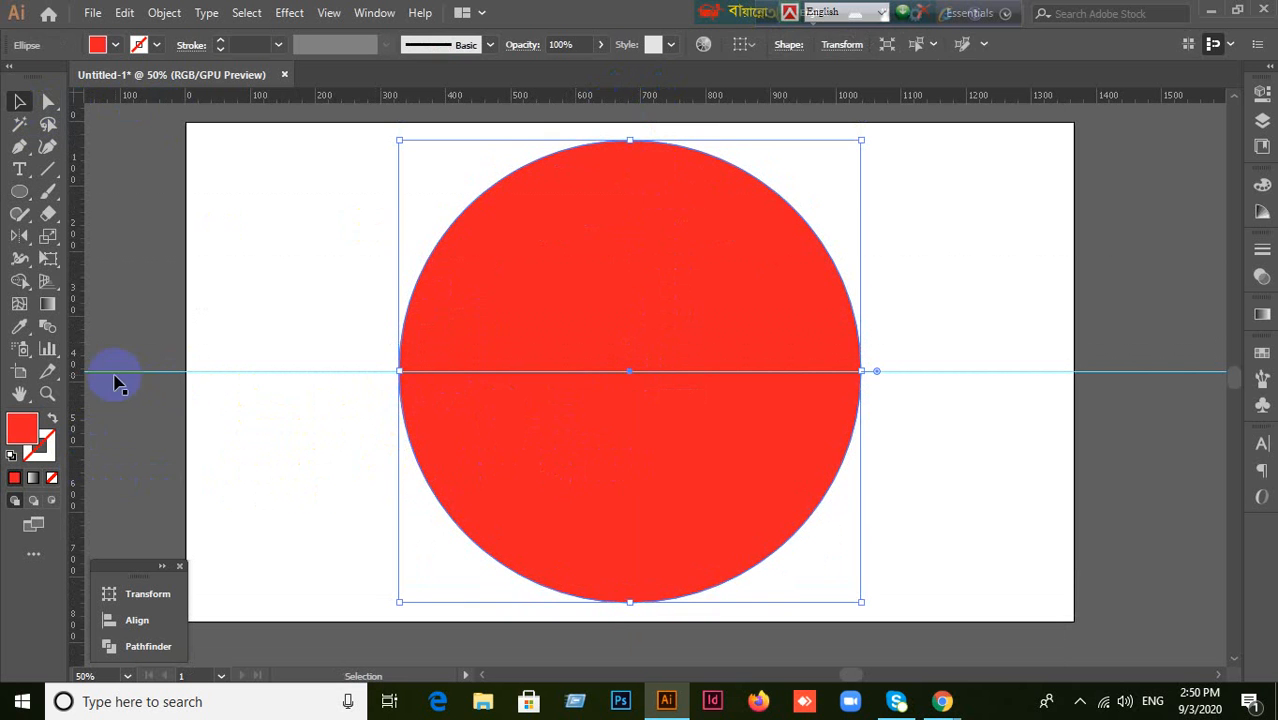
left_click_drag(83, 372, 632, 376)
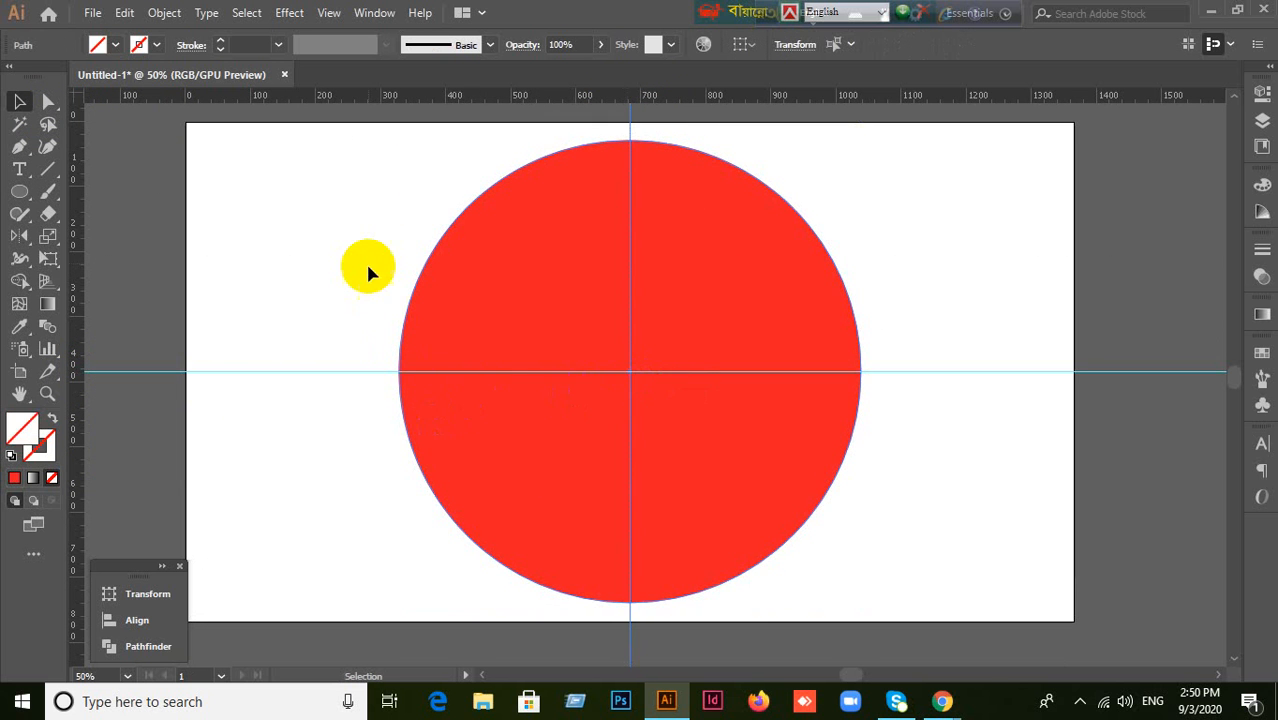
Step: Lock the ruler guides and select the red circle
right_click(350, 226)
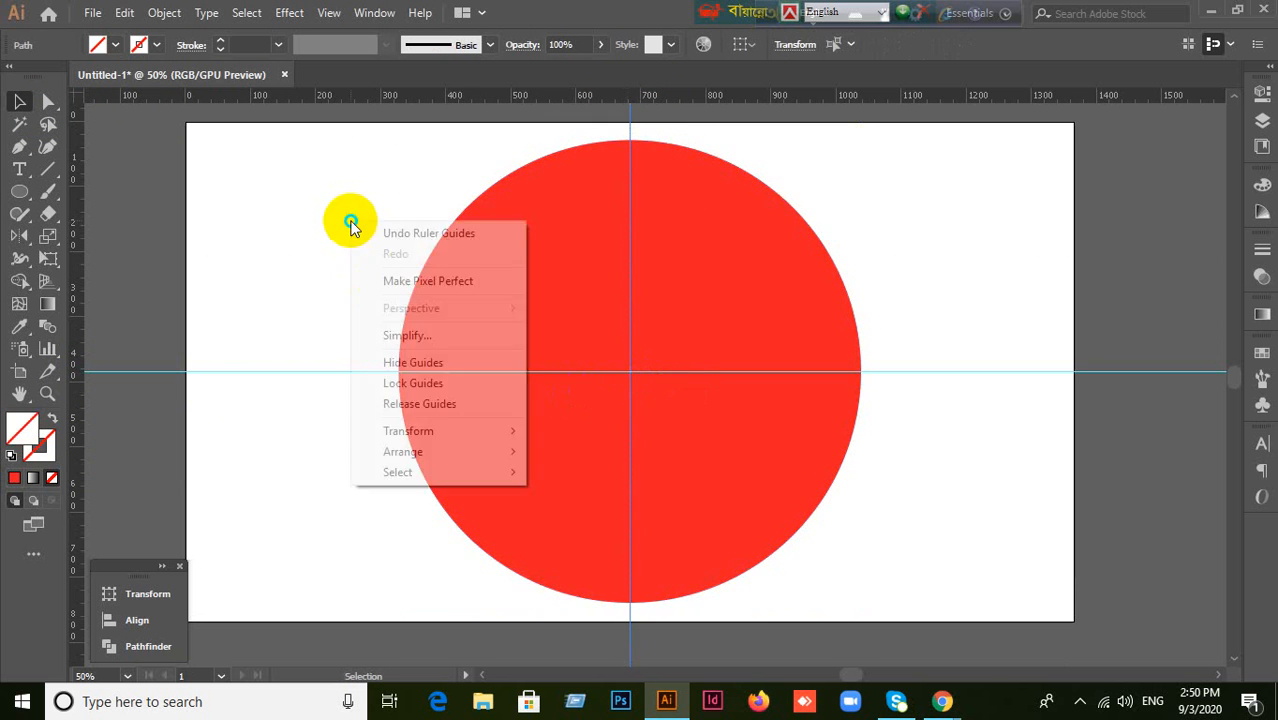
left_click(413, 384)
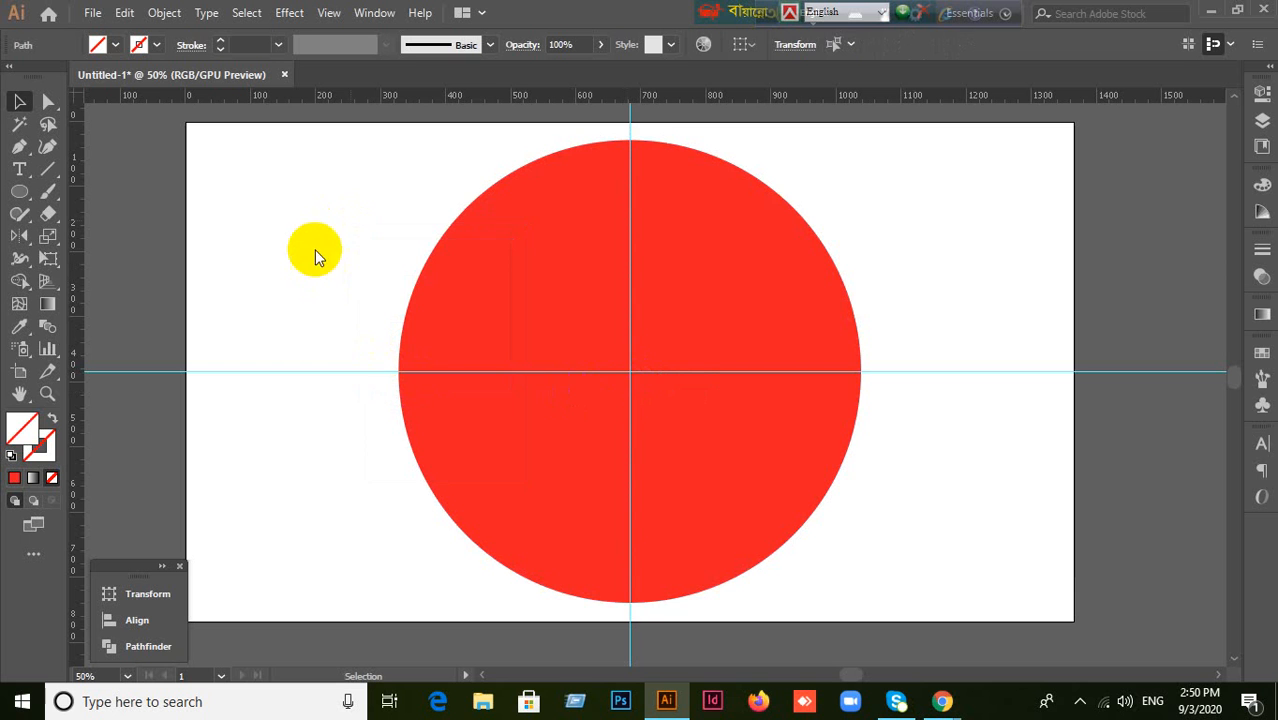
left_click(505, 436)
left_click(295, 193)
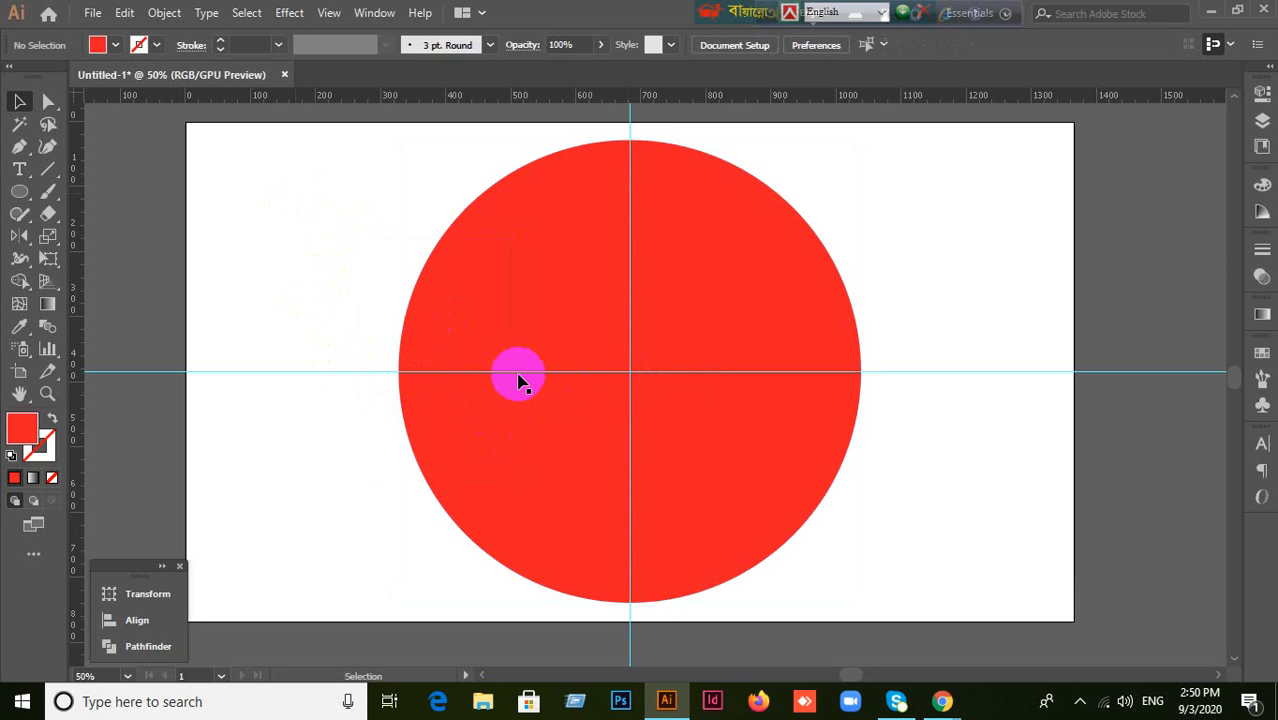
left_click(524, 410)
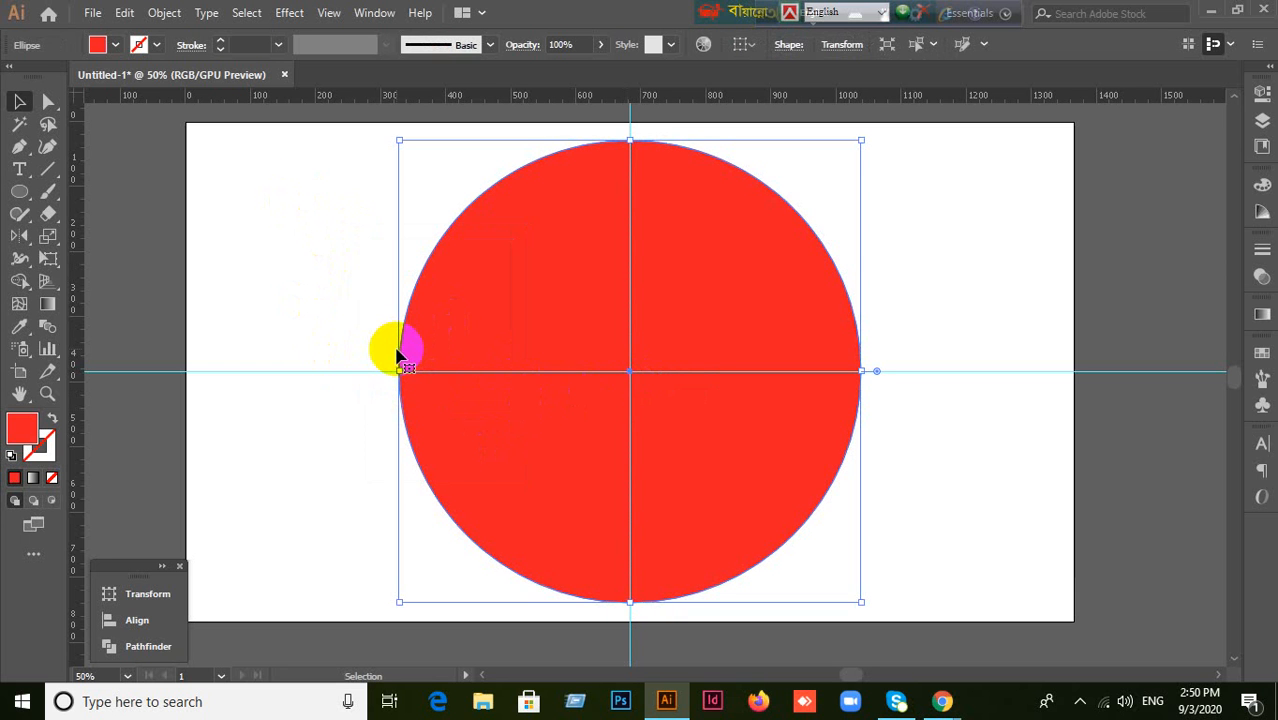
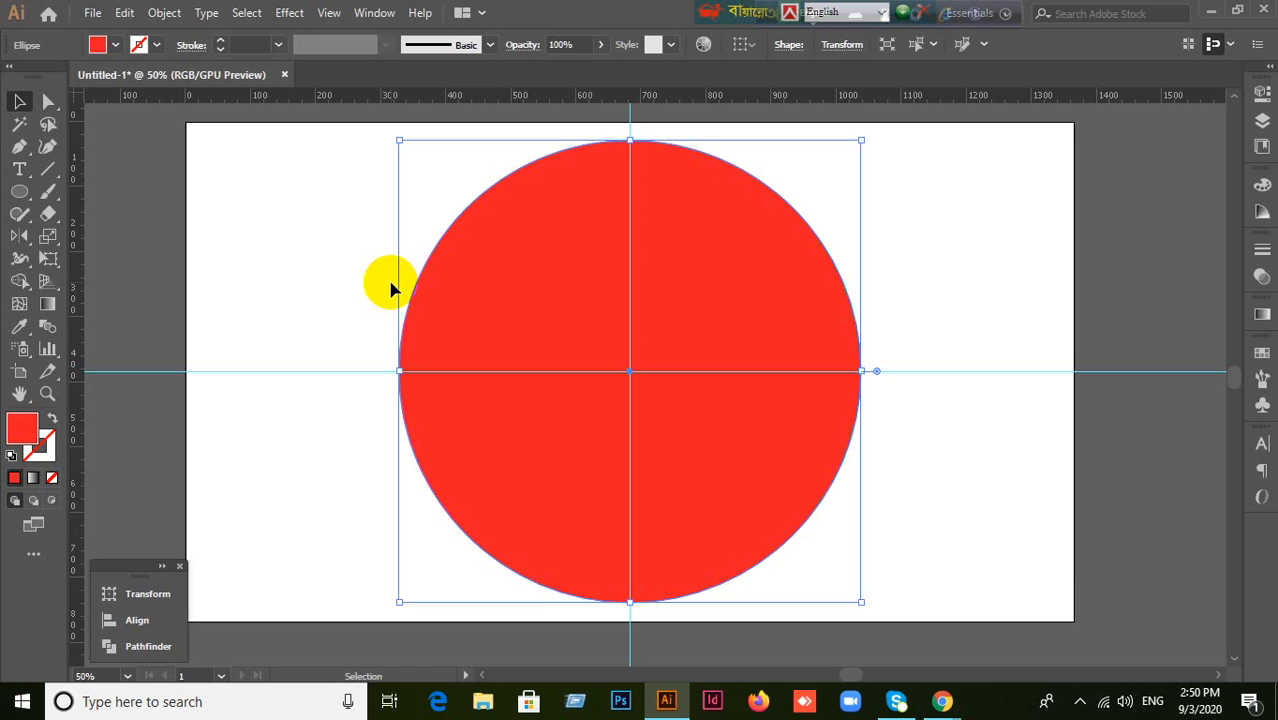
Step: Replace the circle's red fill with the white-to-black linear gradient at 0°
left_click(331, 256)
left_click(541, 300)
left_click(511, 459)
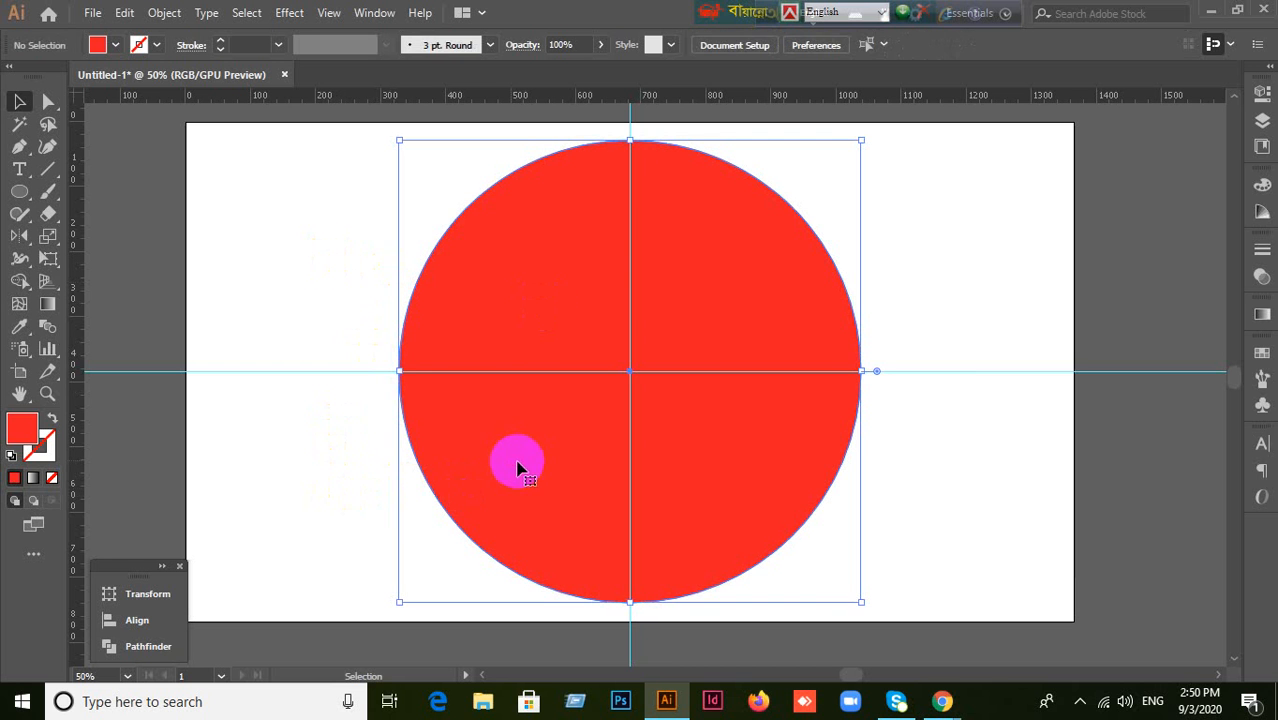
left_click(34, 479)
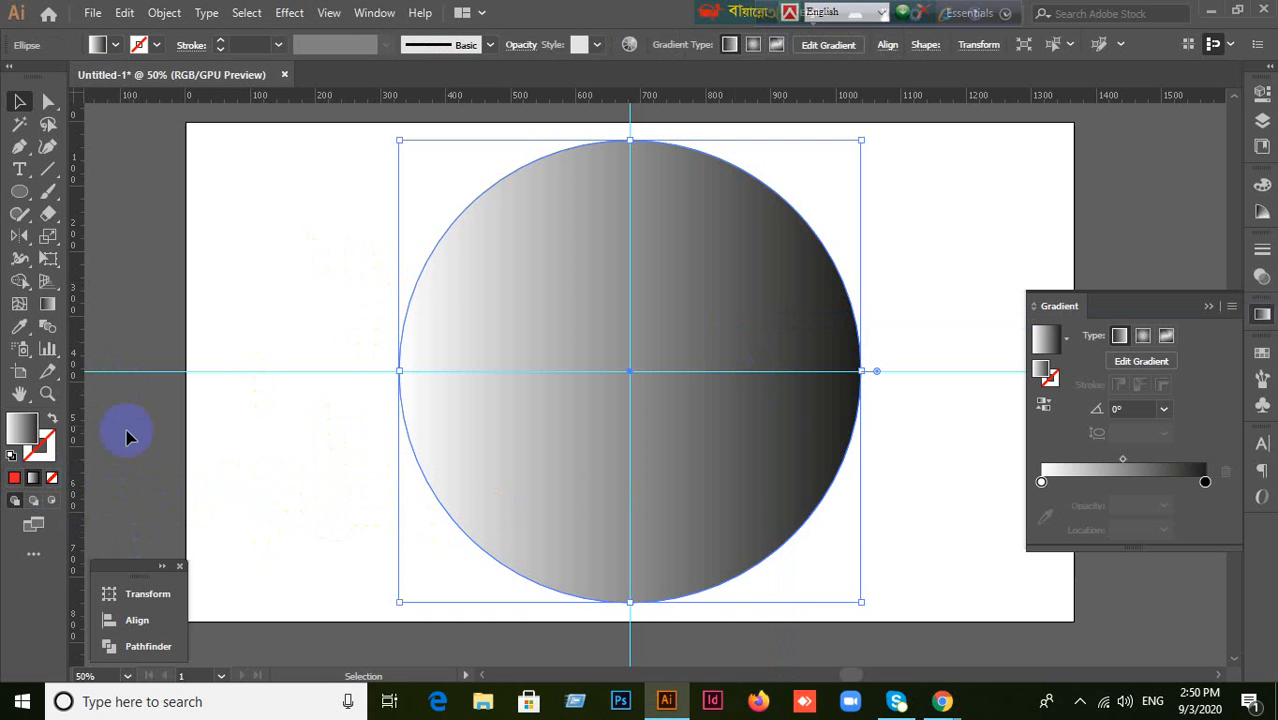
left_click(156, 470)
left_click(519, 462)
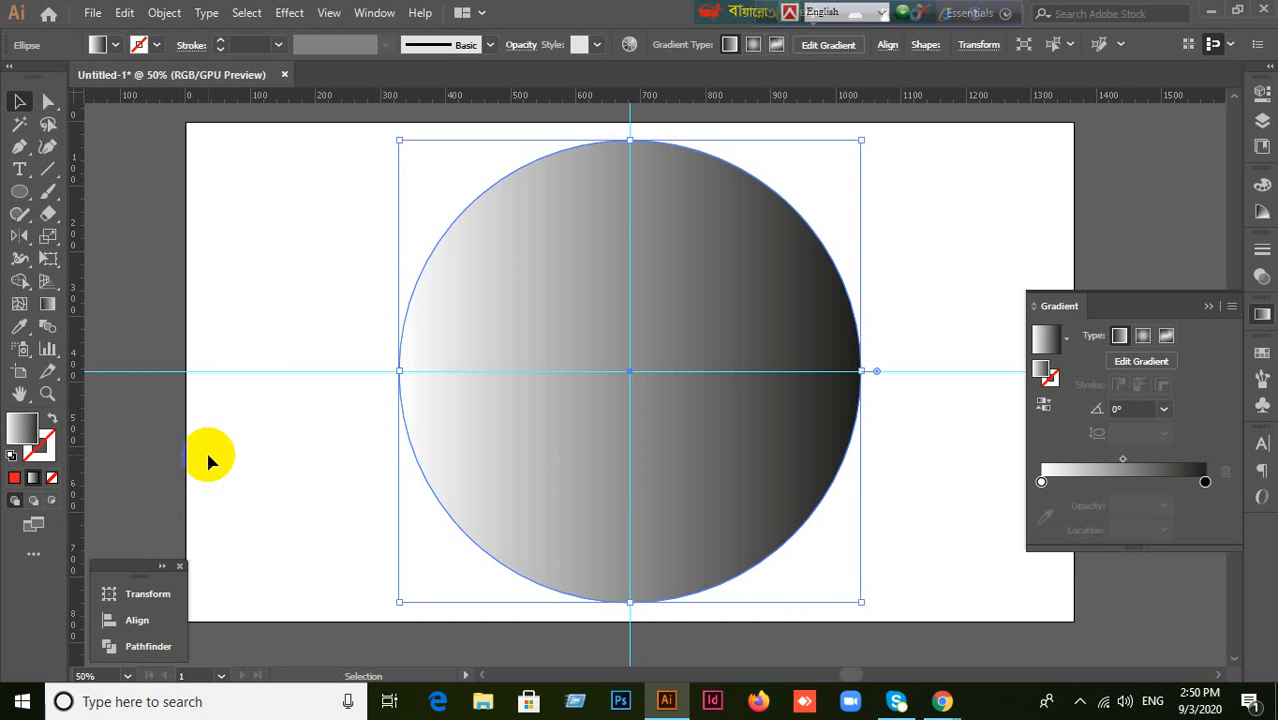
Step: Paste a copy of the circle in front and scale it from its centre to about 660 px in diameter
key("a")
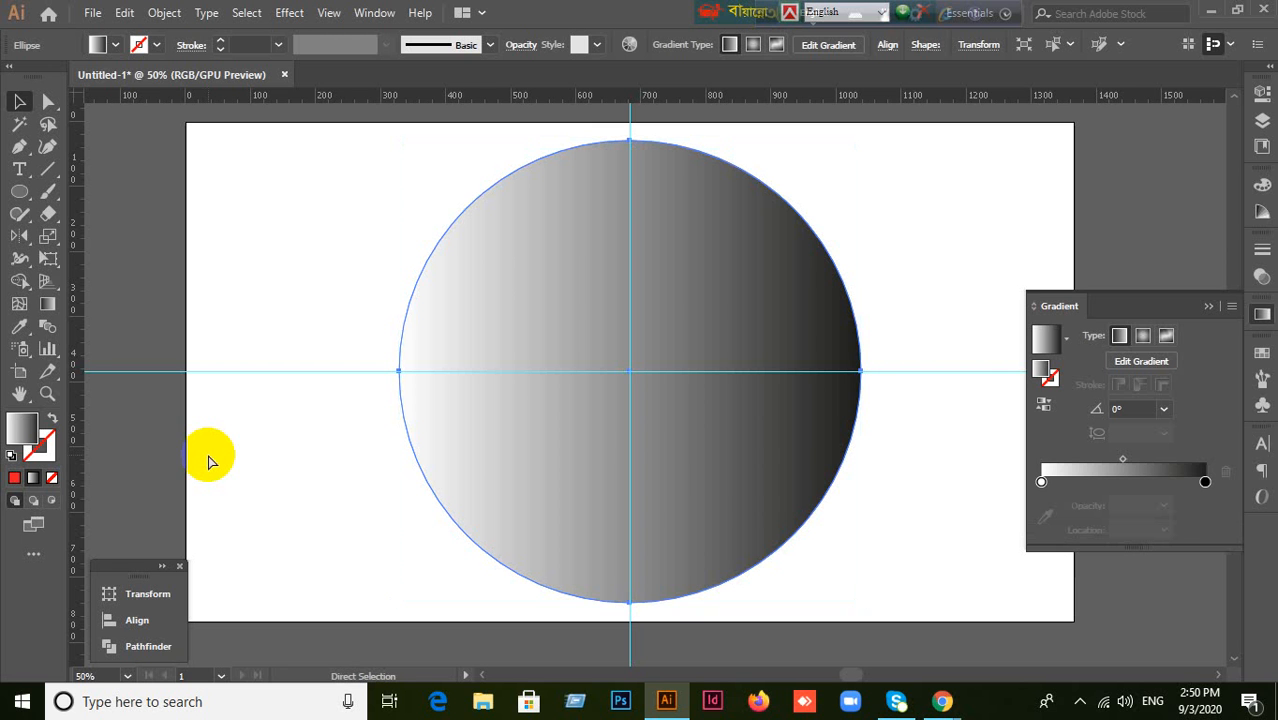
key("v")
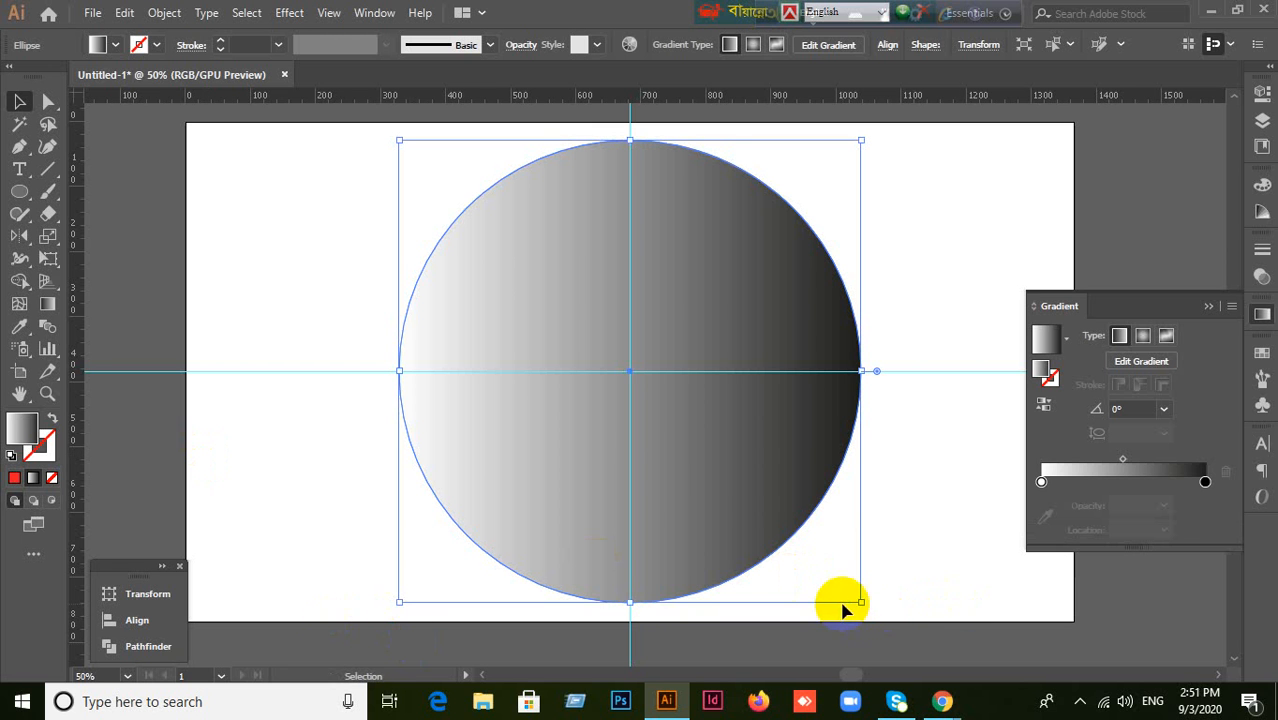
left_click_drag(861, 602, 850, 587)
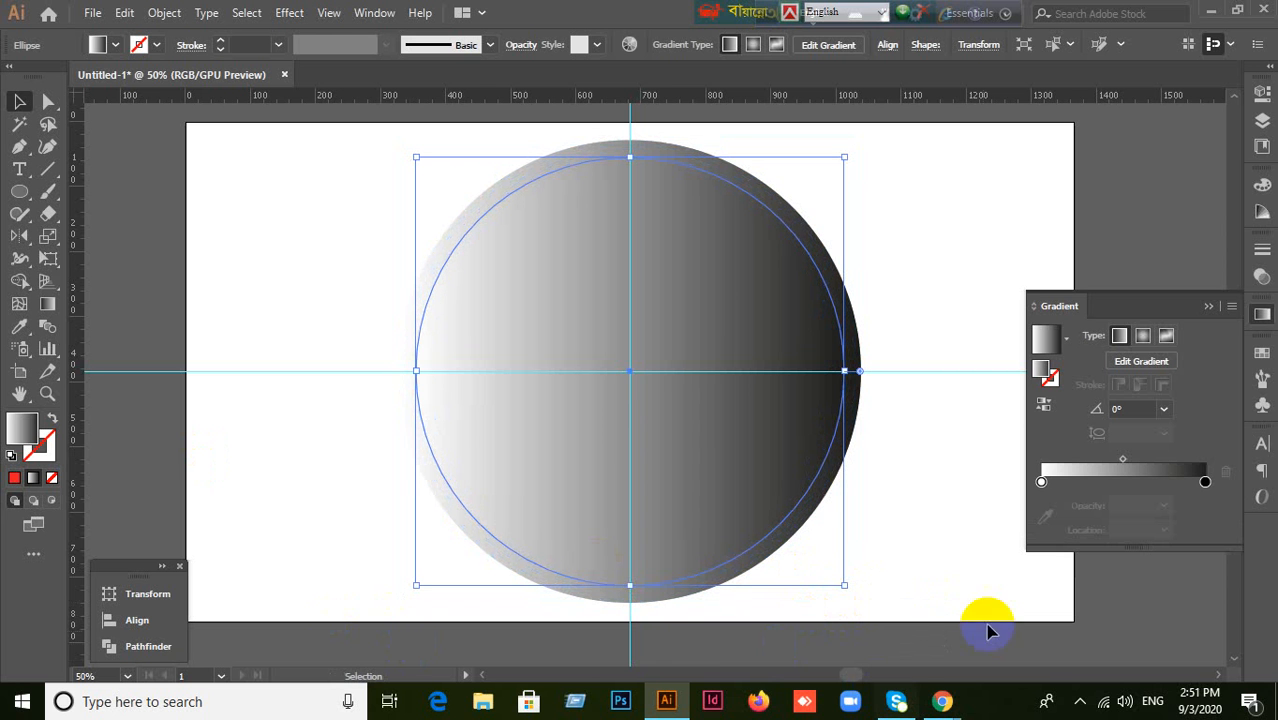
Step: Reverse the gradient of the smaller inner circle so it runs from black to white, and deselect it
left_click(1045, 403)
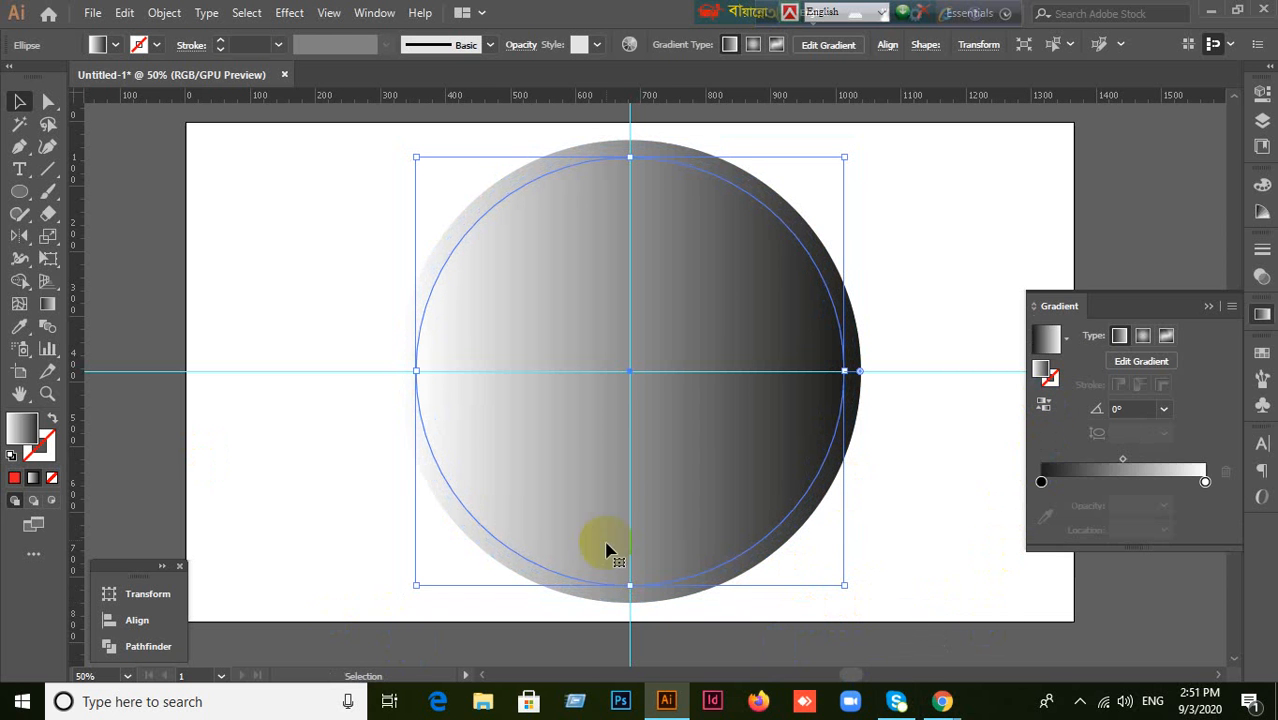
left_click(940, 506)
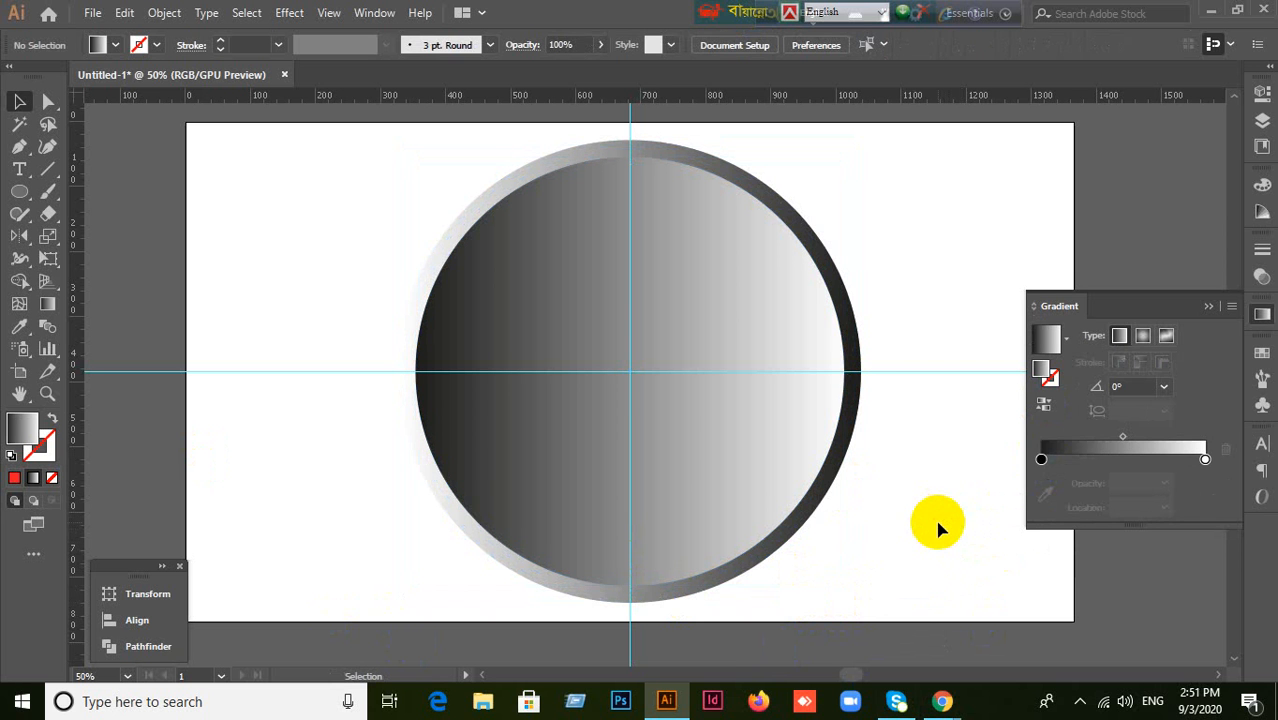
left_click(735, 476)
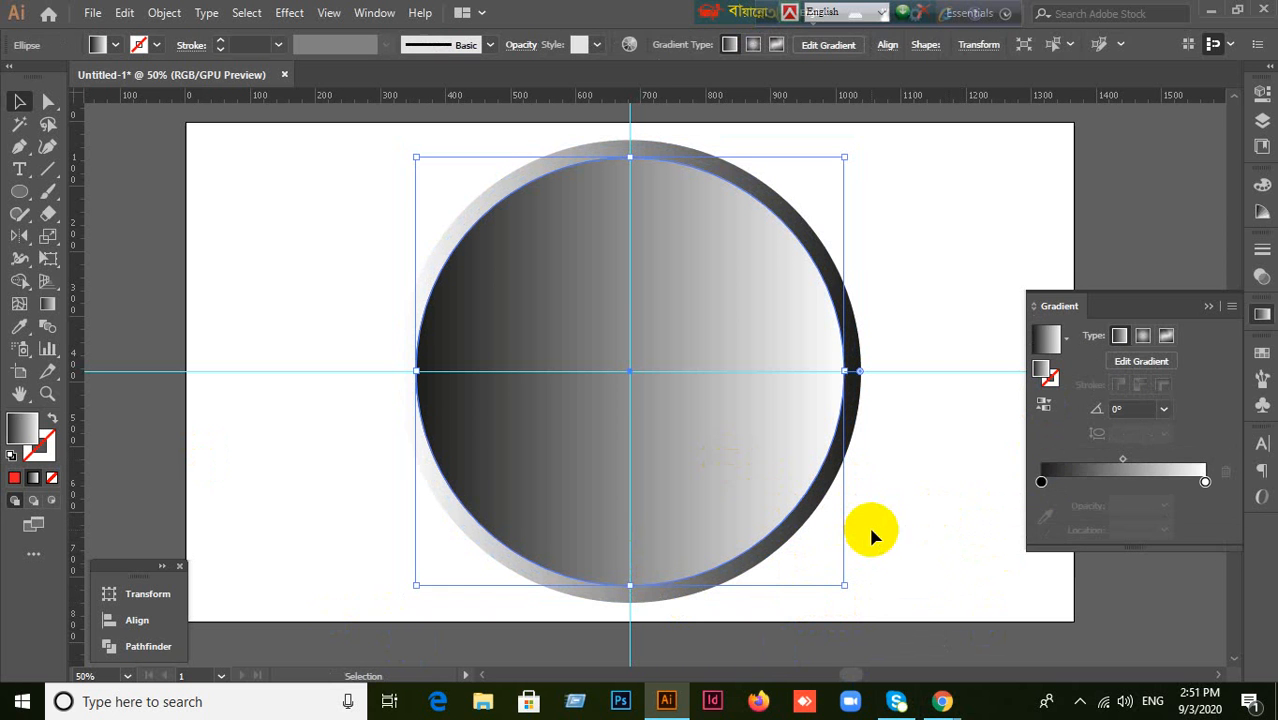
left_click(941, 223)
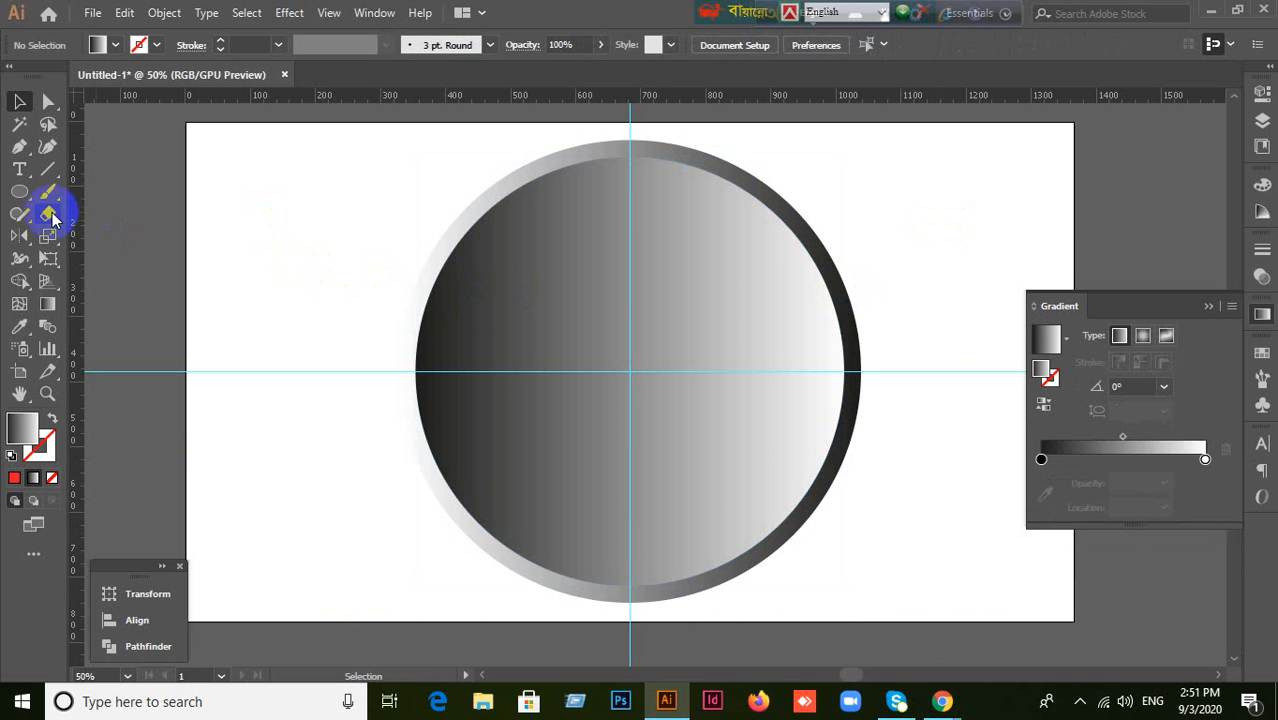
Step: Draw a narrow upright rectangle on the vertical guide near the top of the inner circle and fill it with red ed1c24
left_click_drag(21, 192, 325, 197)
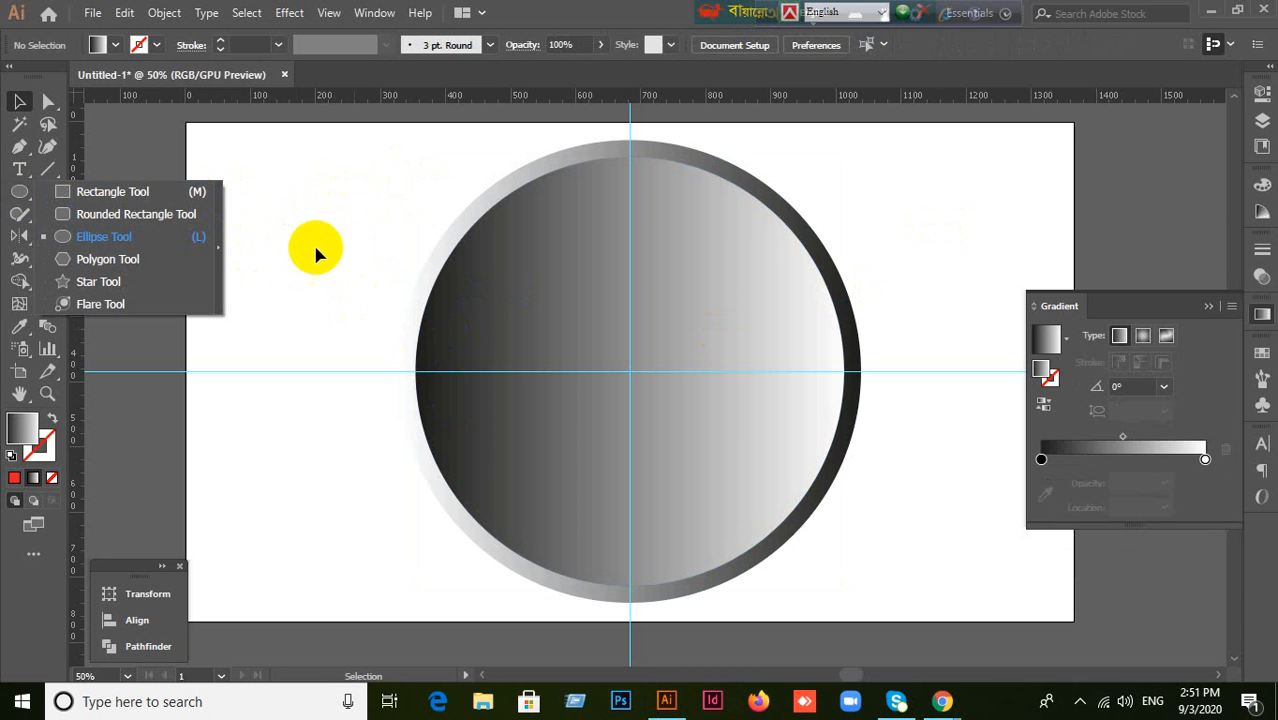
left_click(125, 197)
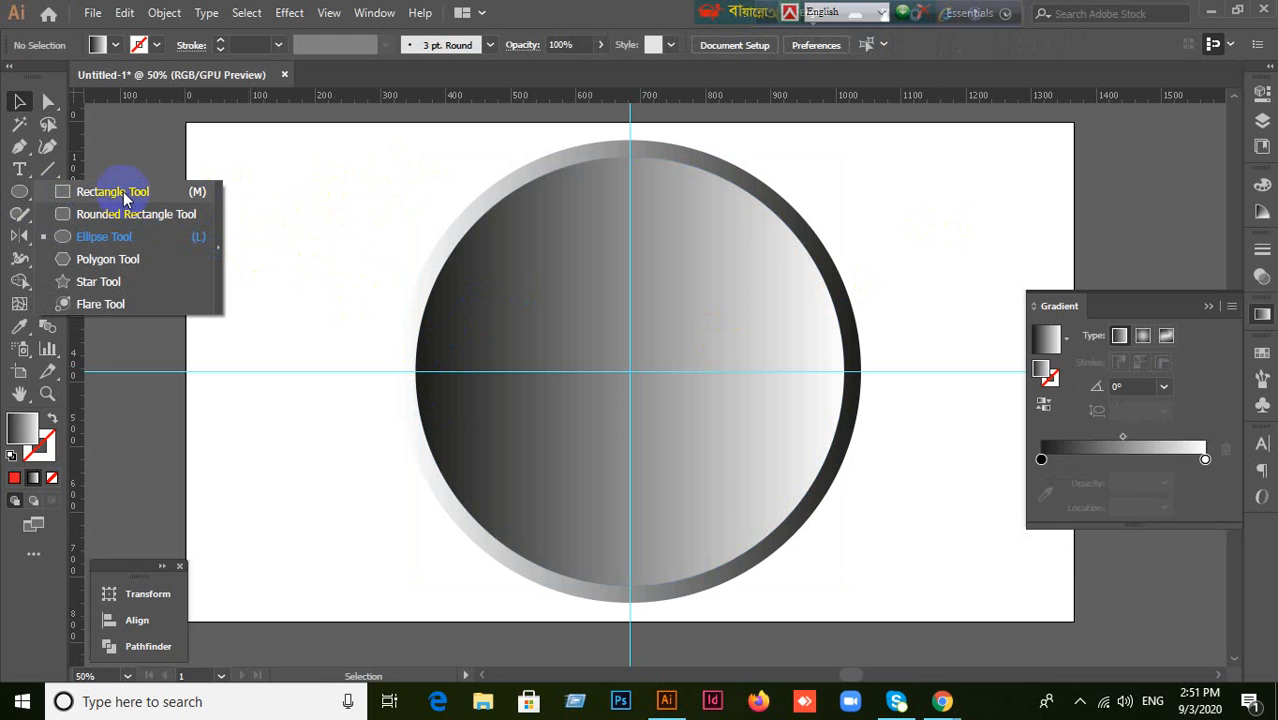
left_click(125, 195)
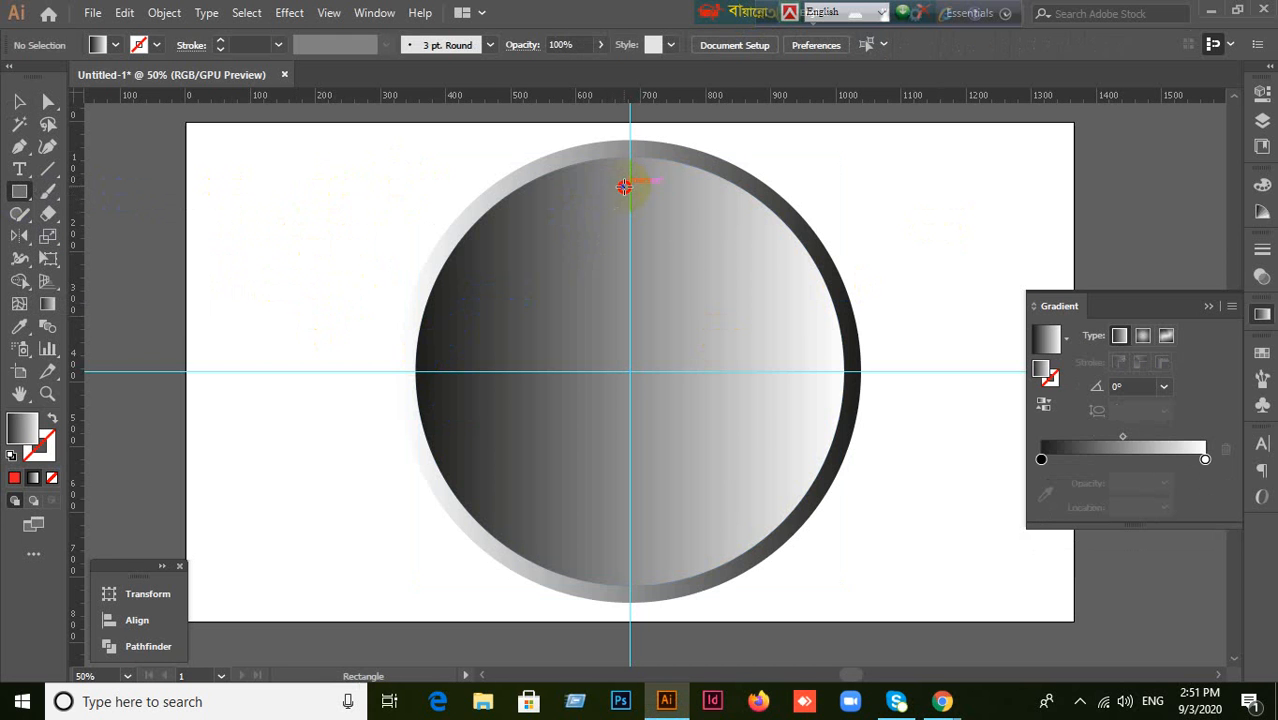
mouse_move(624, 187)
left_mouse_down()
mouse_move(637, 235)
mouse_move(637, 221)
left_mouse_up()
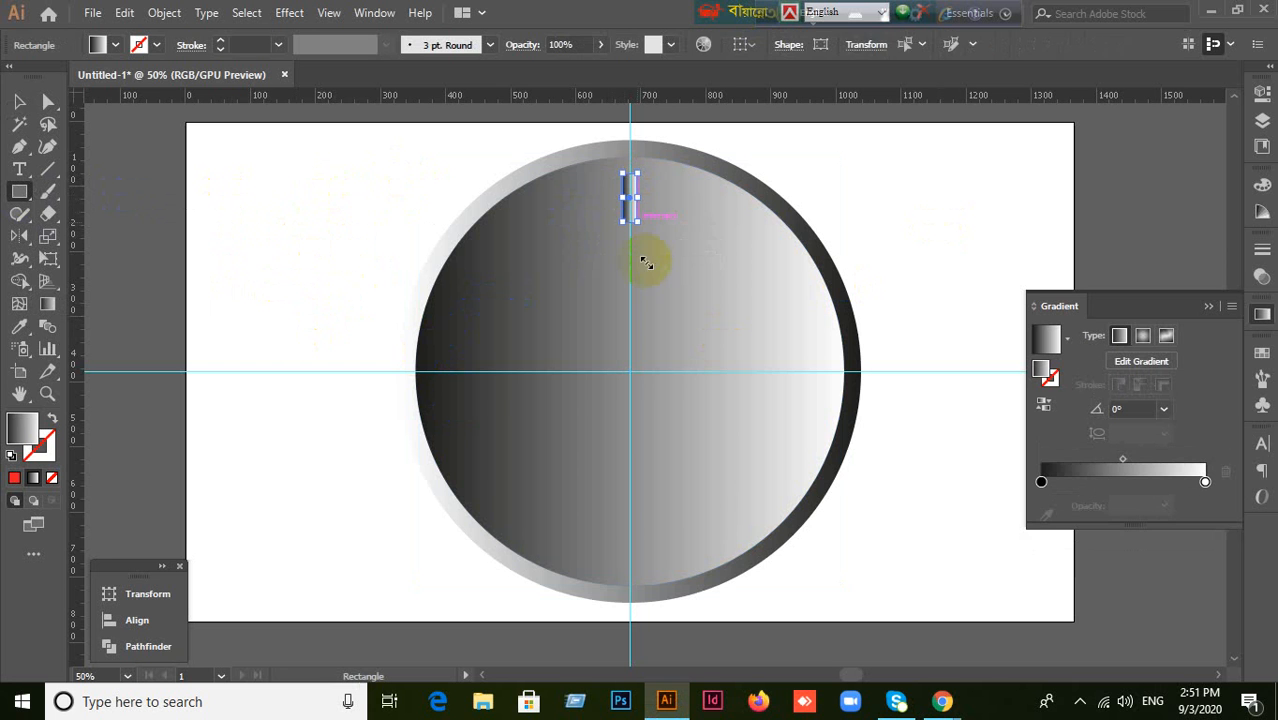
left_click(14, 479)
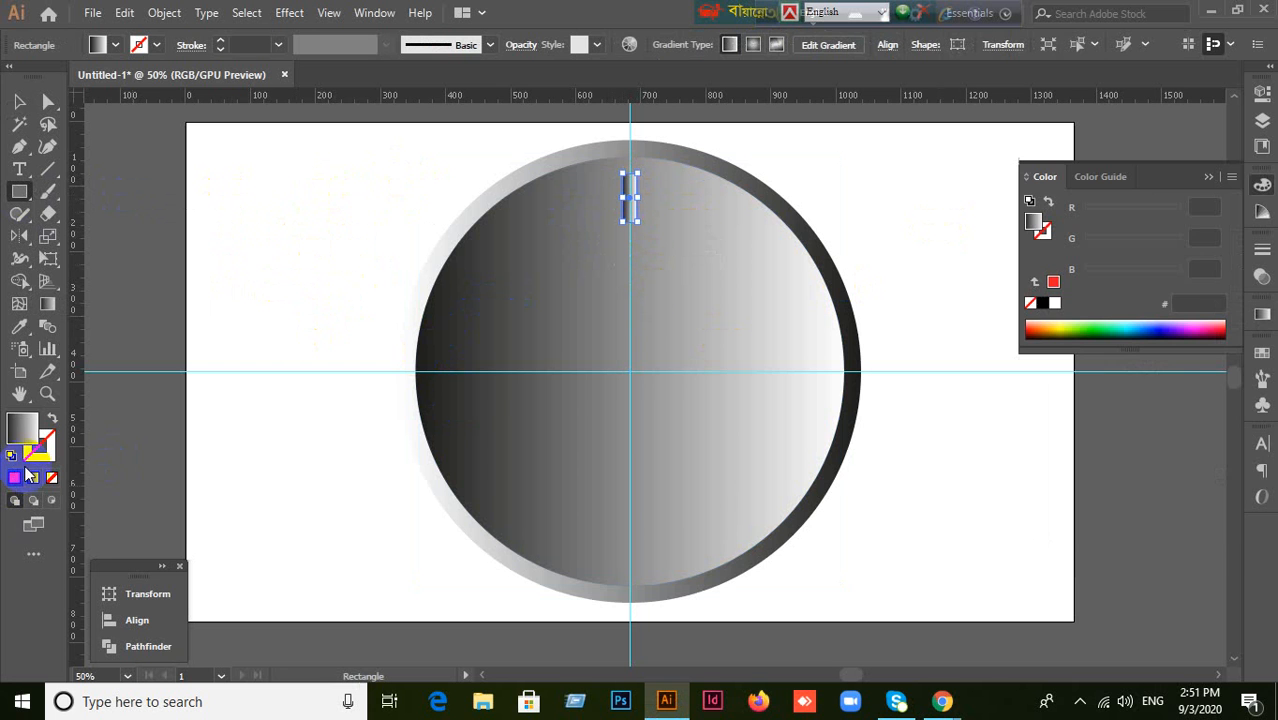
left_click(20, 102)
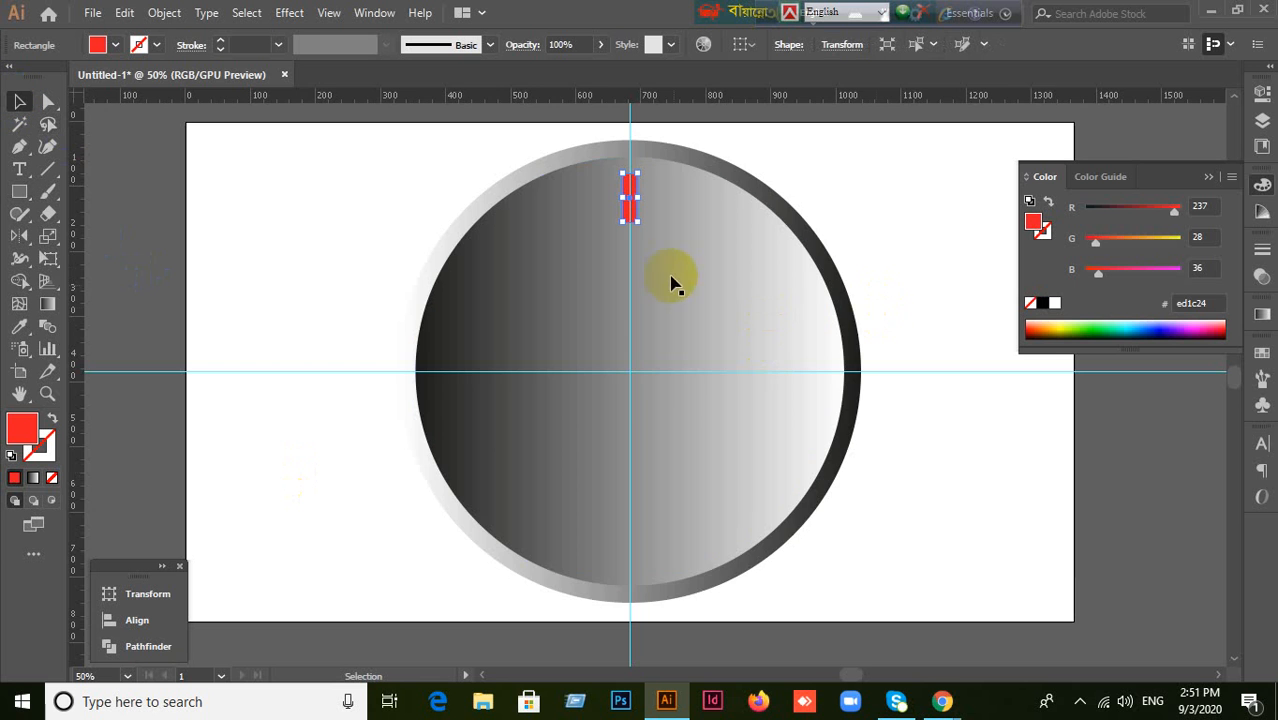
Step: Delete the red rectangle and the smaller inner circle, leaving only the large gradient circle
scroll(665, 265, "up", 5)
scroll(650, 250, "down", 2)
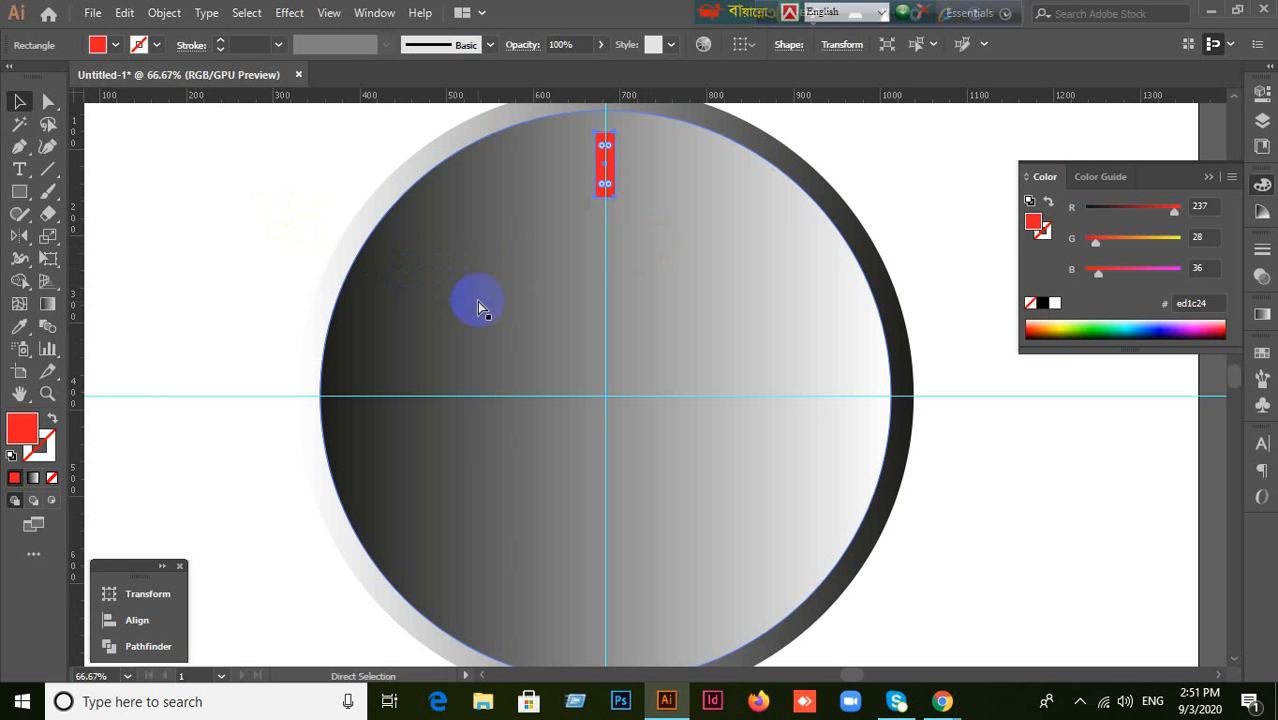
key("Delete")
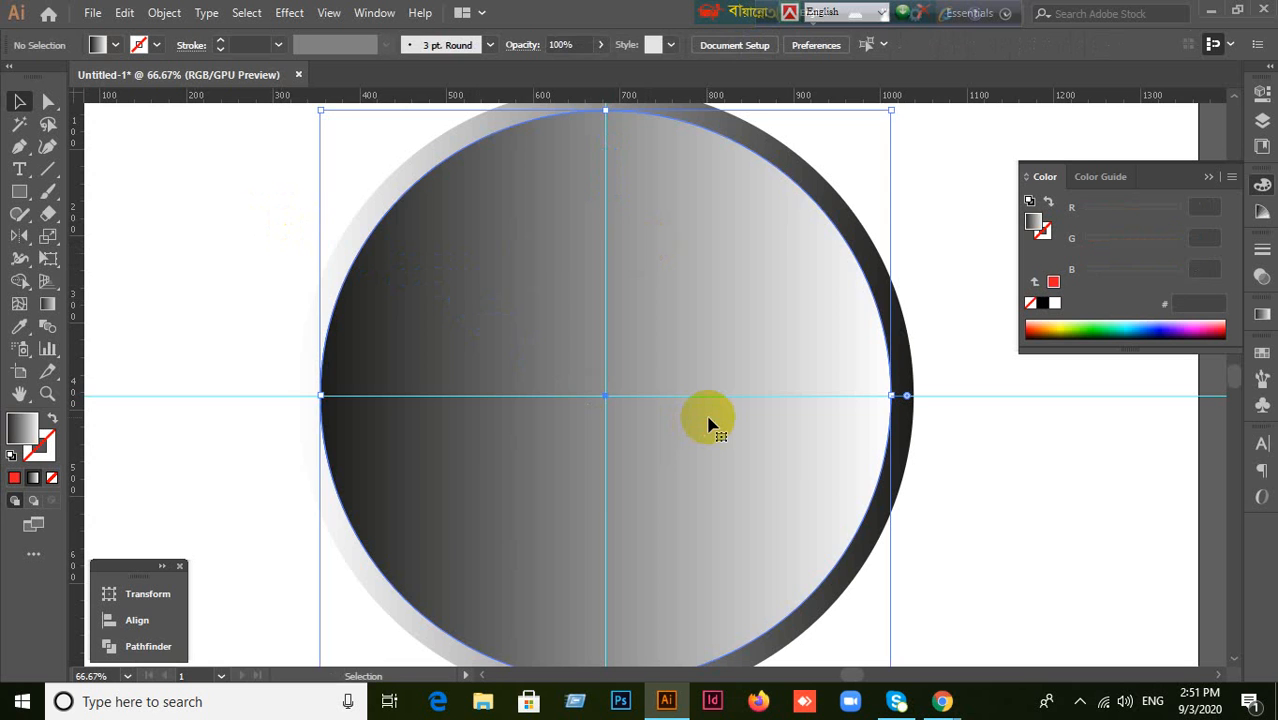
left_click(706, 424)
left_click_drag(707, 423, 363, 395)
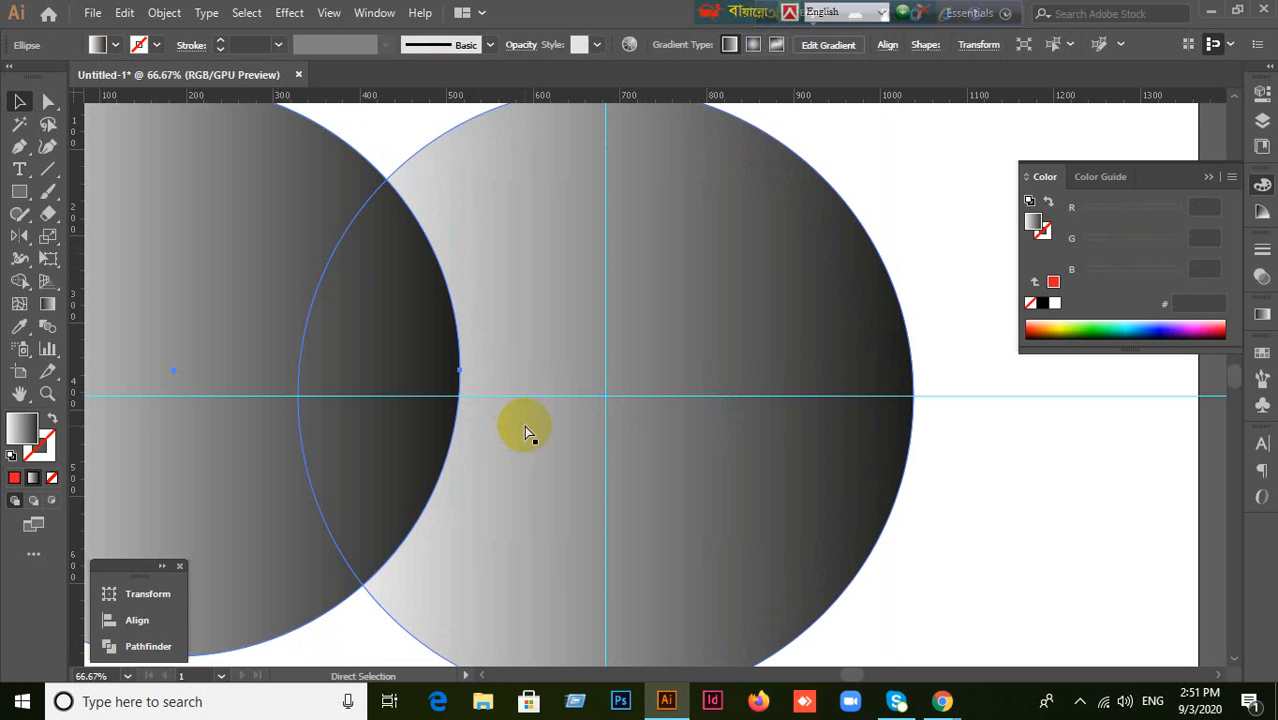
key("Delete")
Step: Copy the large gradient circle and paste the copy in front at the same position
scroll(552, 410, "down", 2)
left_click(659, 436)
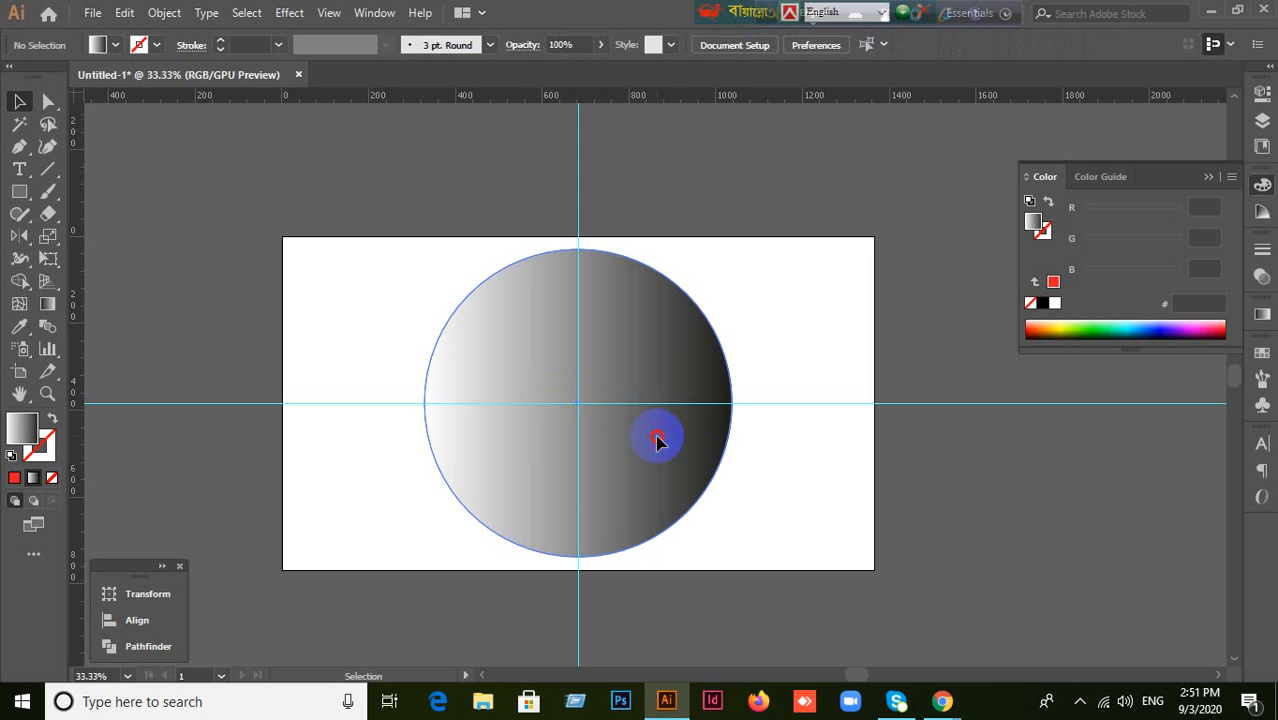
left_click(931, 507)
key("ctrl+c")
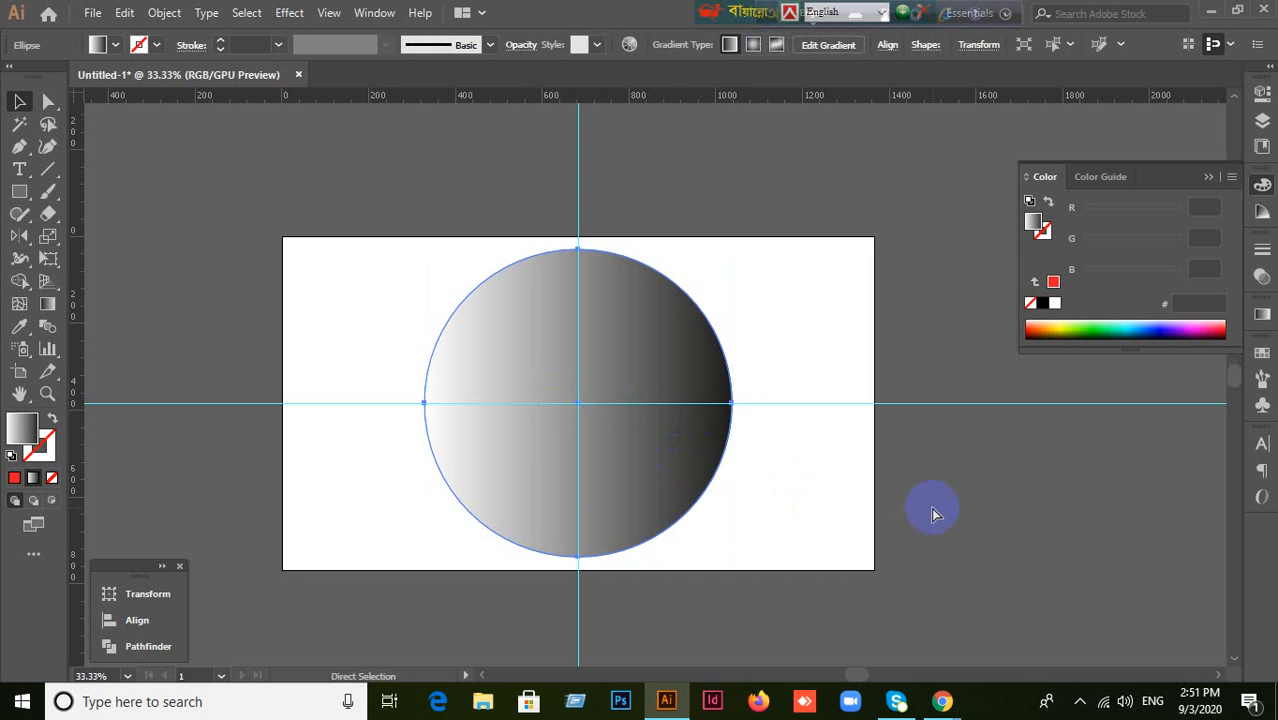
key("ctrl+f")
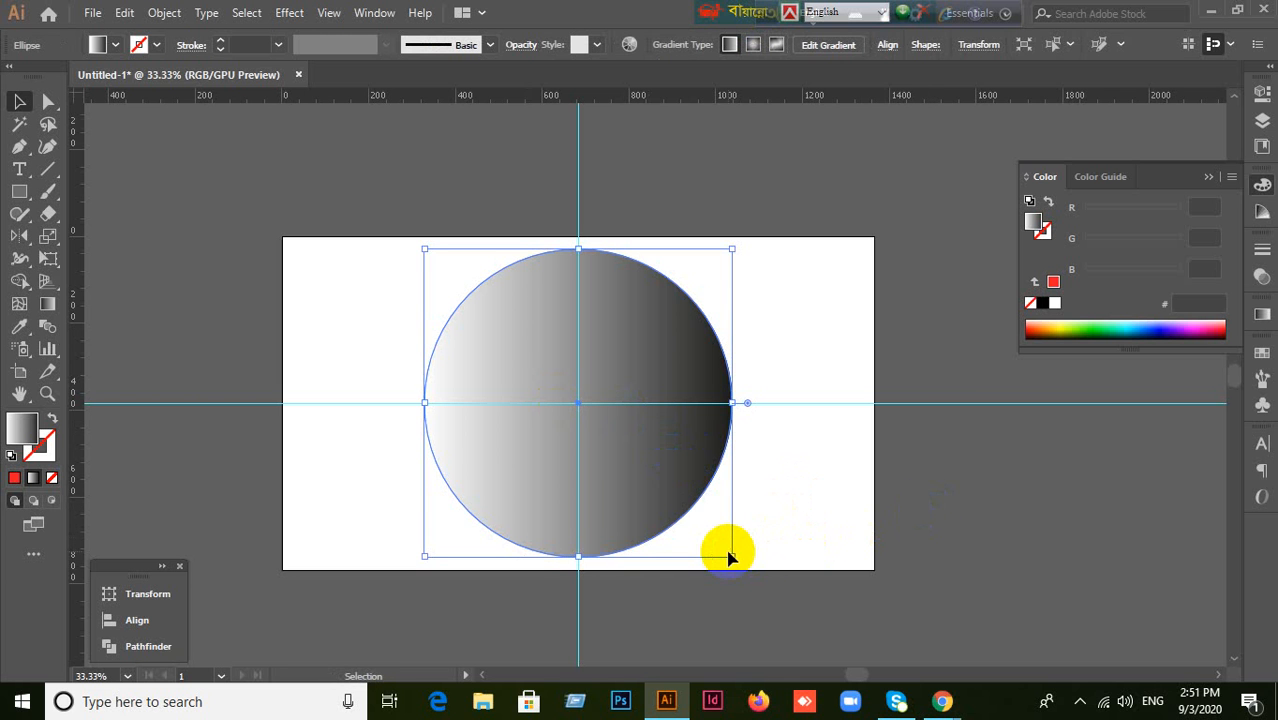
Step: Shrink the front circle copy slightly about its centre, reverse its gradient so it runs from black to white, and deselect it
left_click_drag(733, 554, 724, 541)
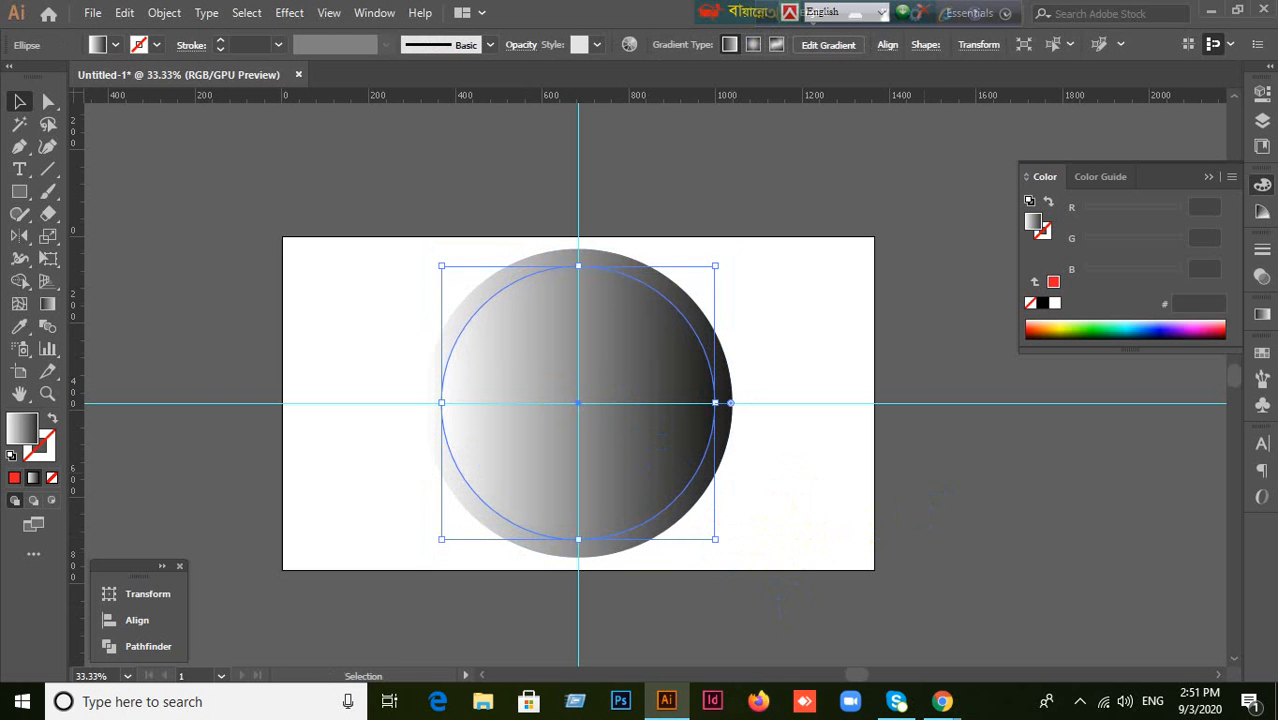
left_click(1261, 314)
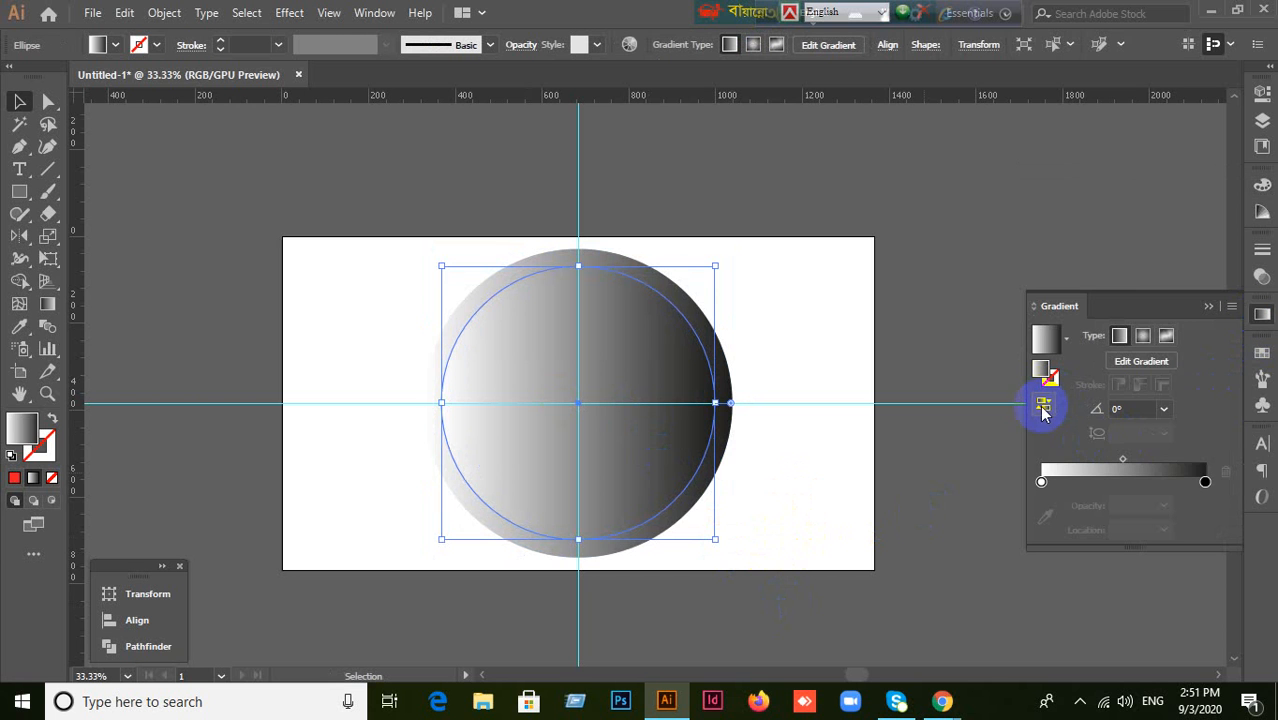
left_click(1042, 405)
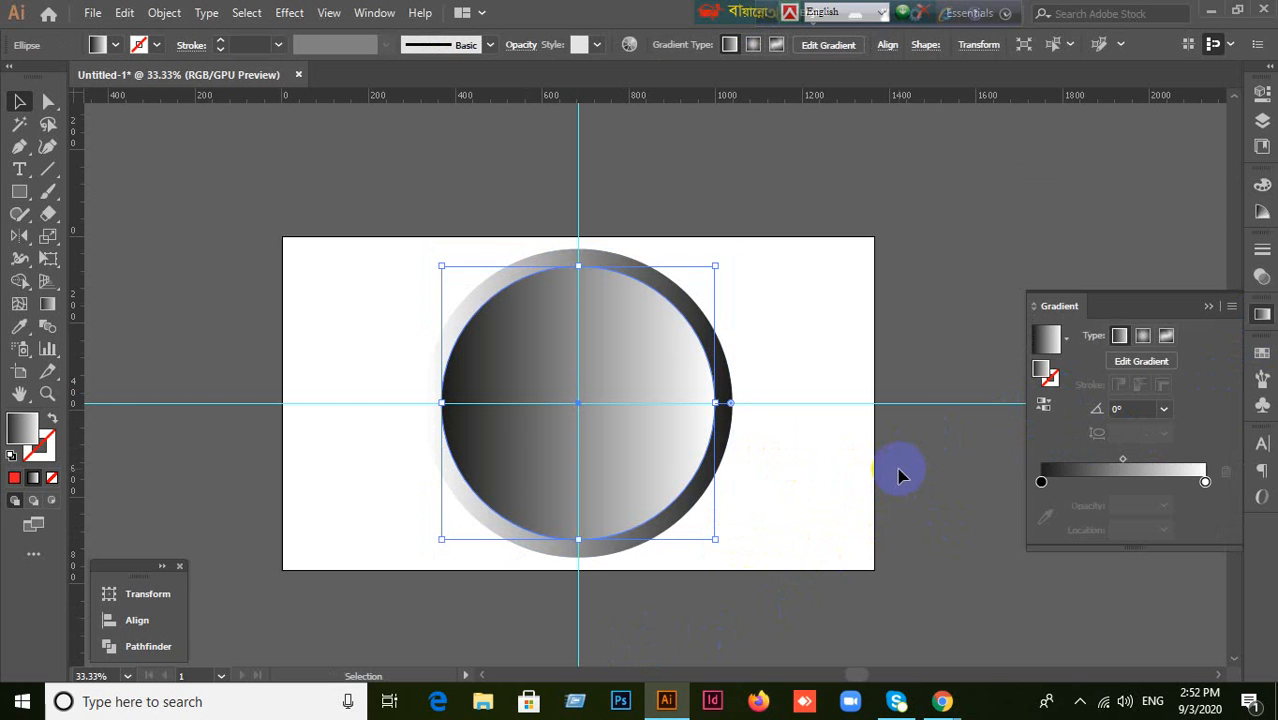
left_click_drag(685, 451, 866, 520)
key("ctrl+z")
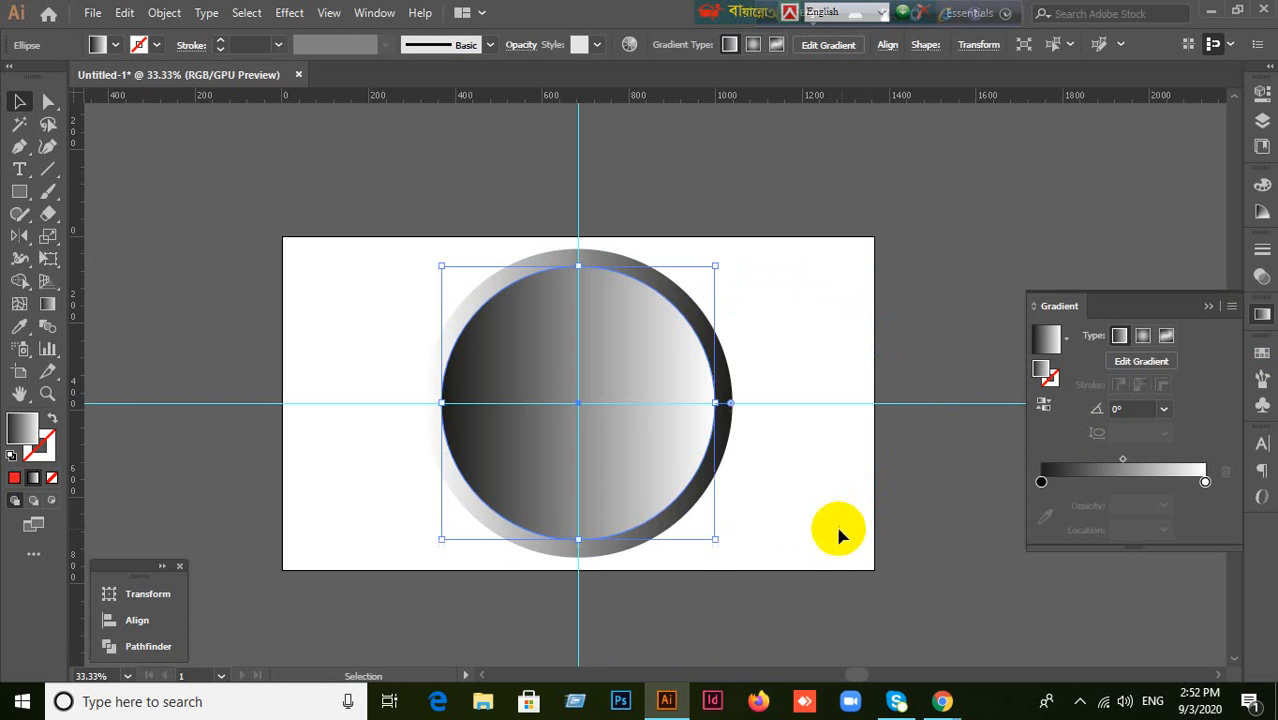
scroll(703, 503, "up", 2)
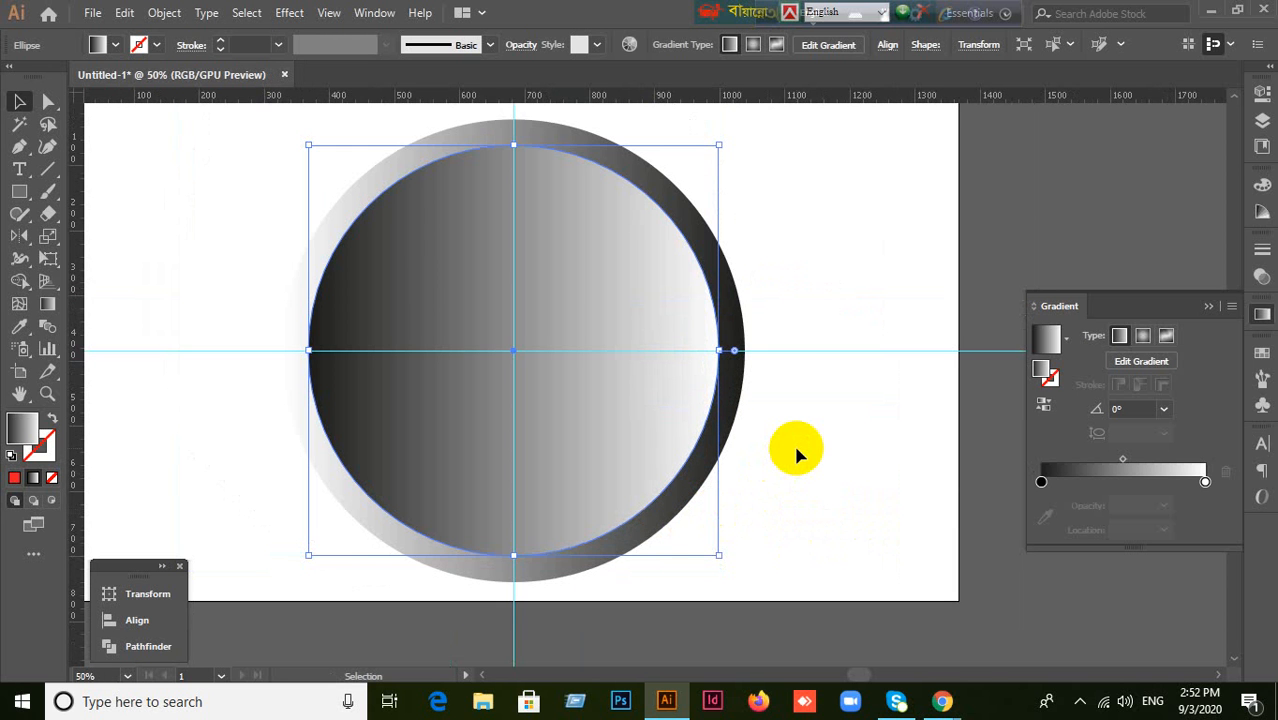
left_click(850, 240)
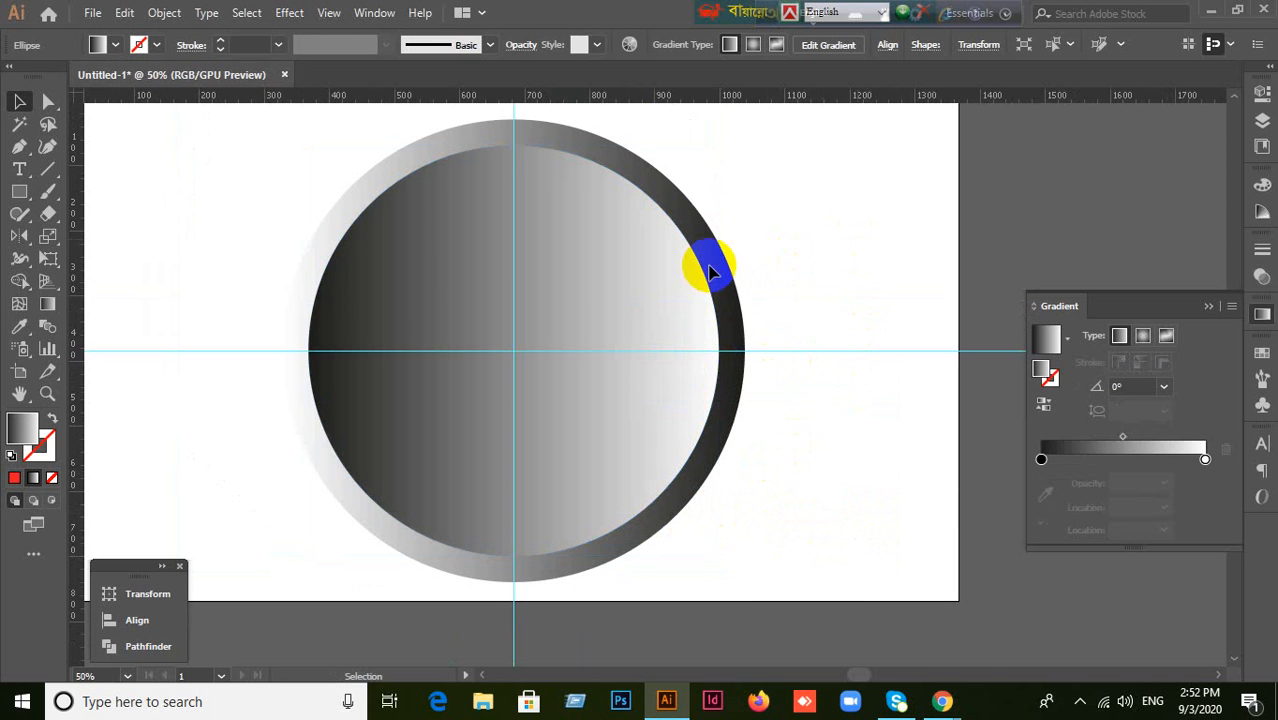
Step: Draw a narrow upright rectangle filled with red ed1c24 on the vertical guide, just inside the upper edge of the inner circle
scroll(238, 255, "up", 1)
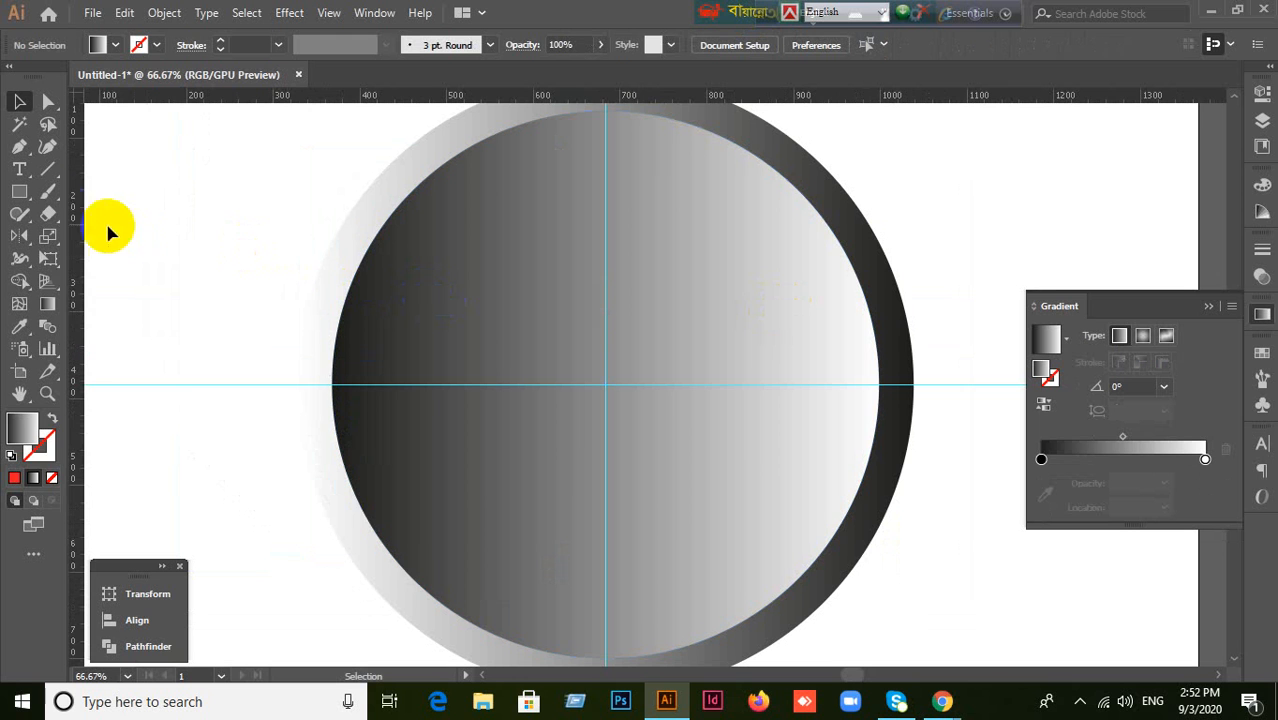
left_click(15, 480)
left_click(19, 191)
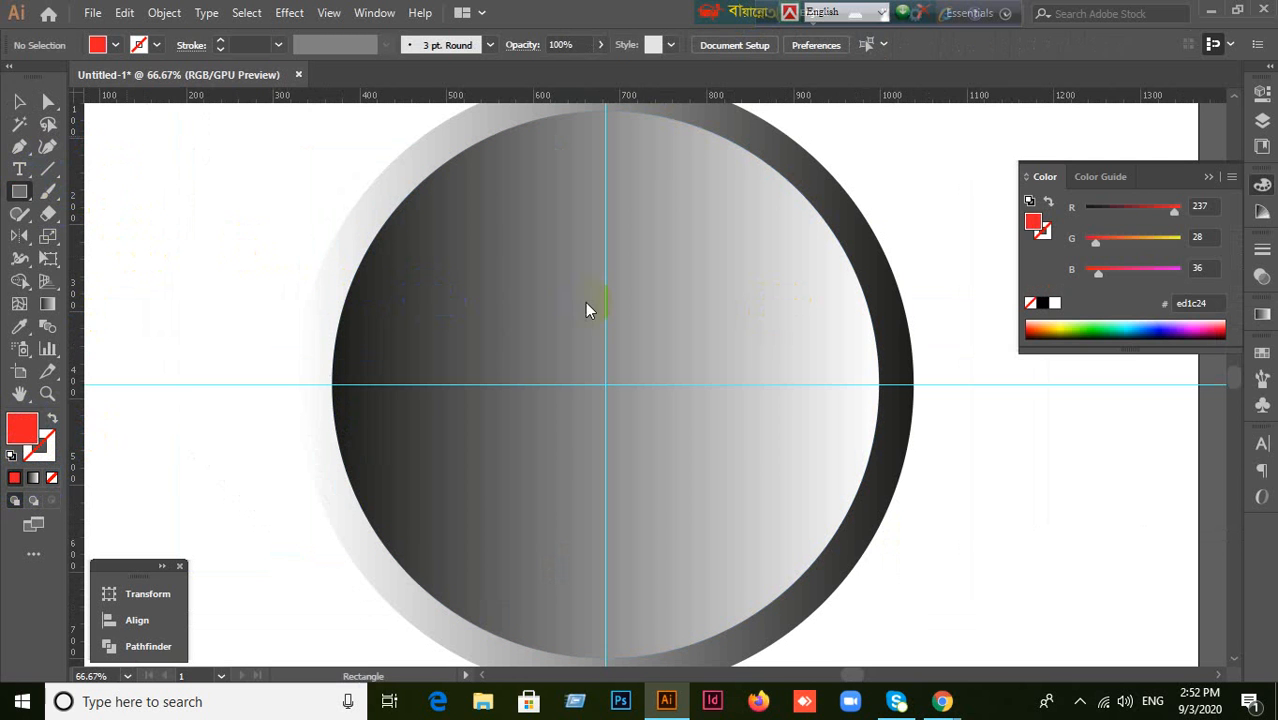
scroll(600, 280, "up", 2)
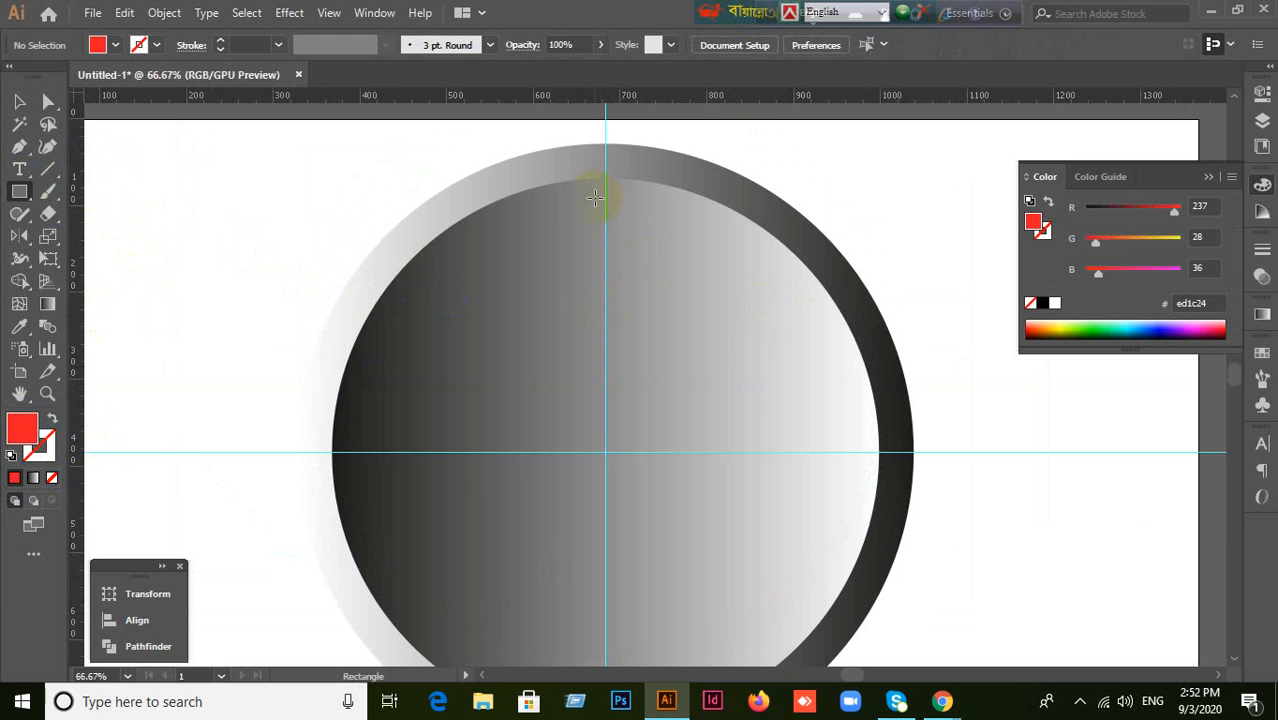
left_click_drag(594, 199, 607, 265)
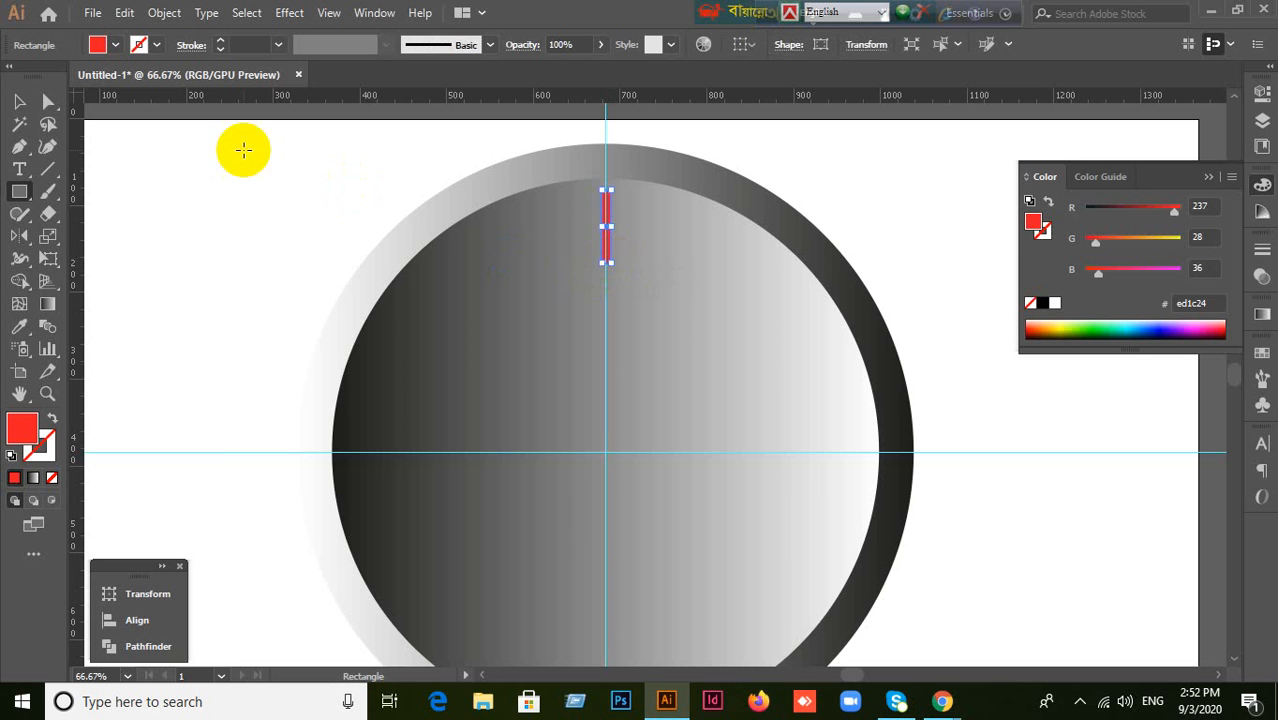
left_click(19, 101)
Step: Set the keyboard increment to 1 and nudge the red rectangle left to centre it on the vertical guide
scroll(648, 228, "up", 2)
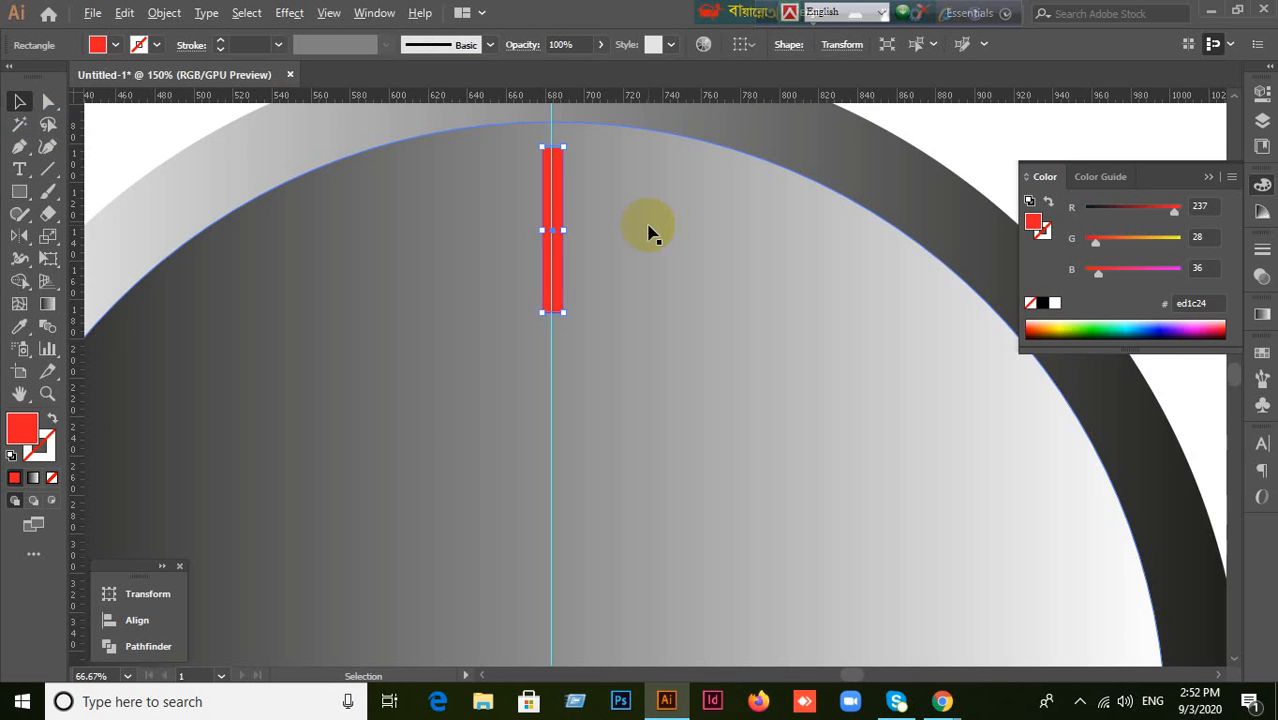
scroll(645, 232, "up", 1)
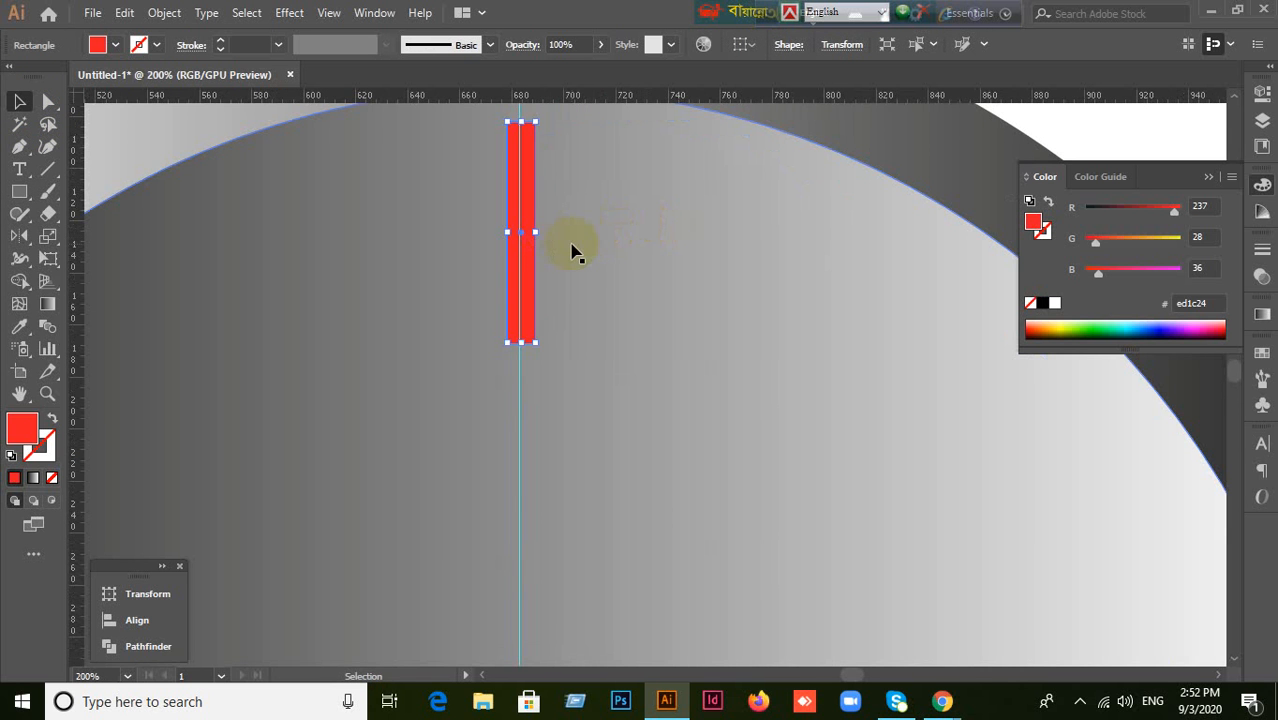
key("Delete")
key("ctrl+z")
key("ctrl+k")
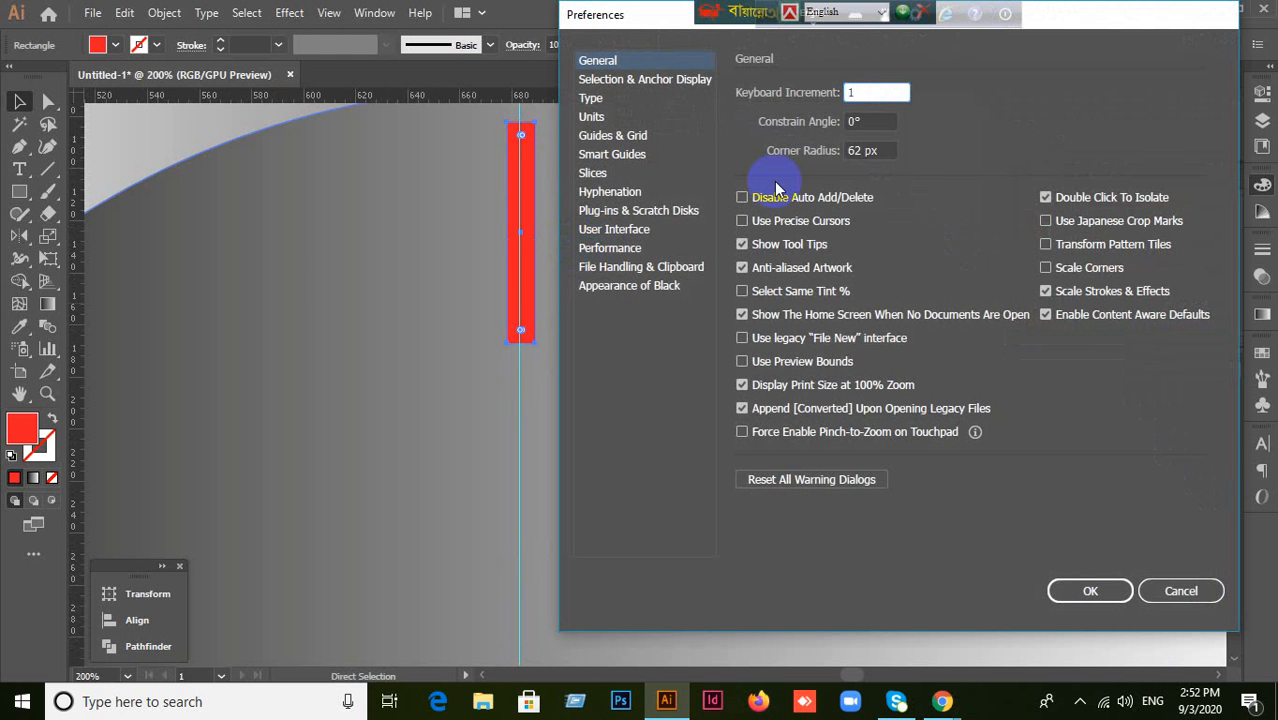
key("Return")
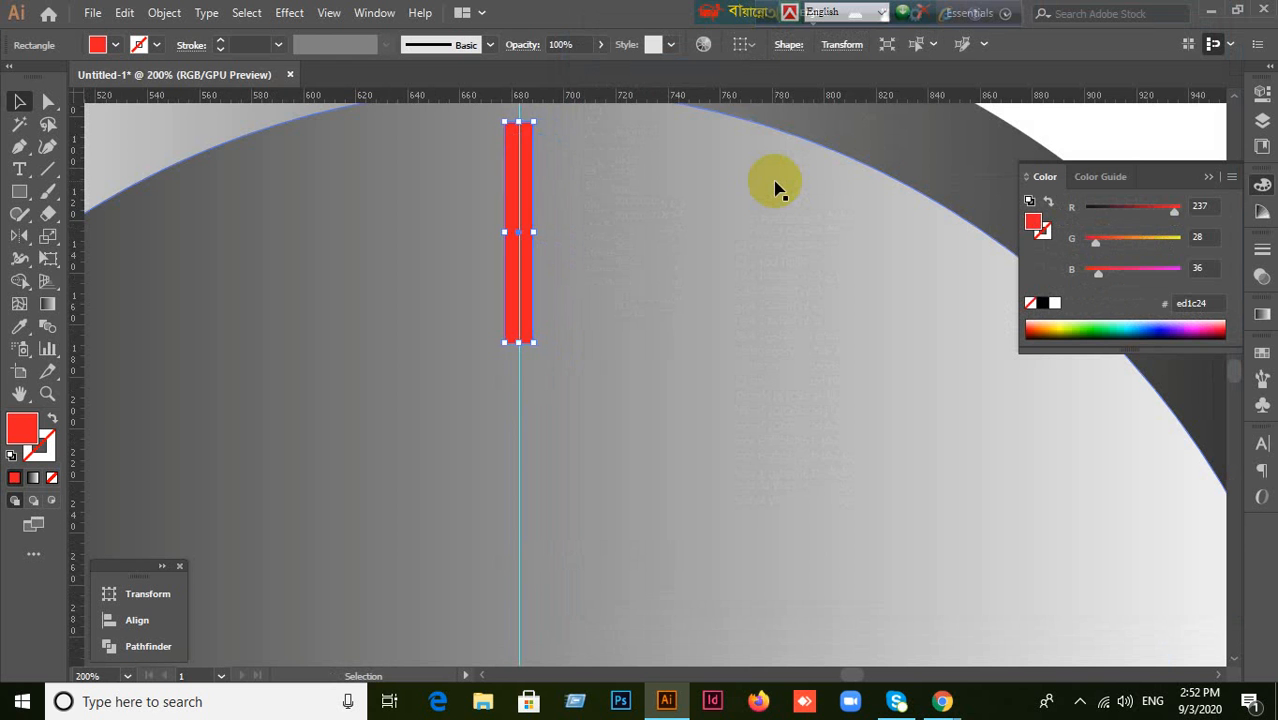
scroll(778, 188, "down", 1)
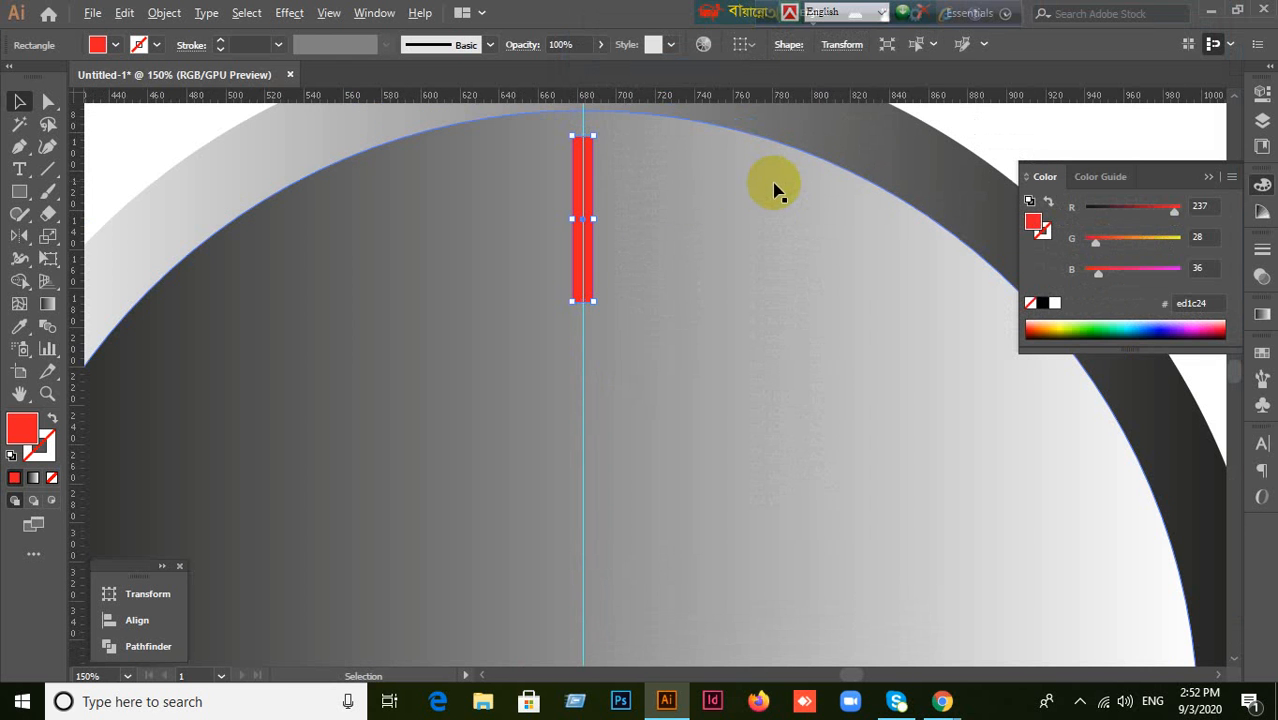
Step: Shorten the red rectangle from its lower end to about 52 px tall
left_click(588, 188)
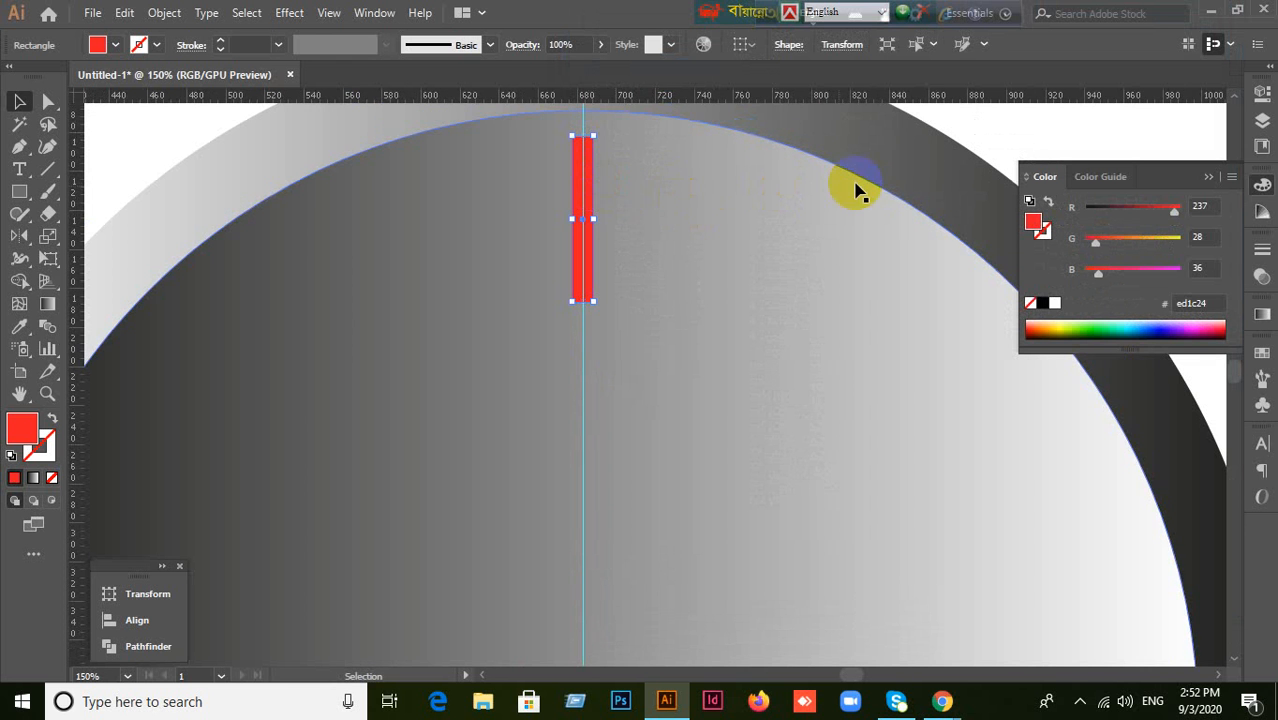
scroll(856, 186, "down", 2)
scroll(840, 270, "up", 4)
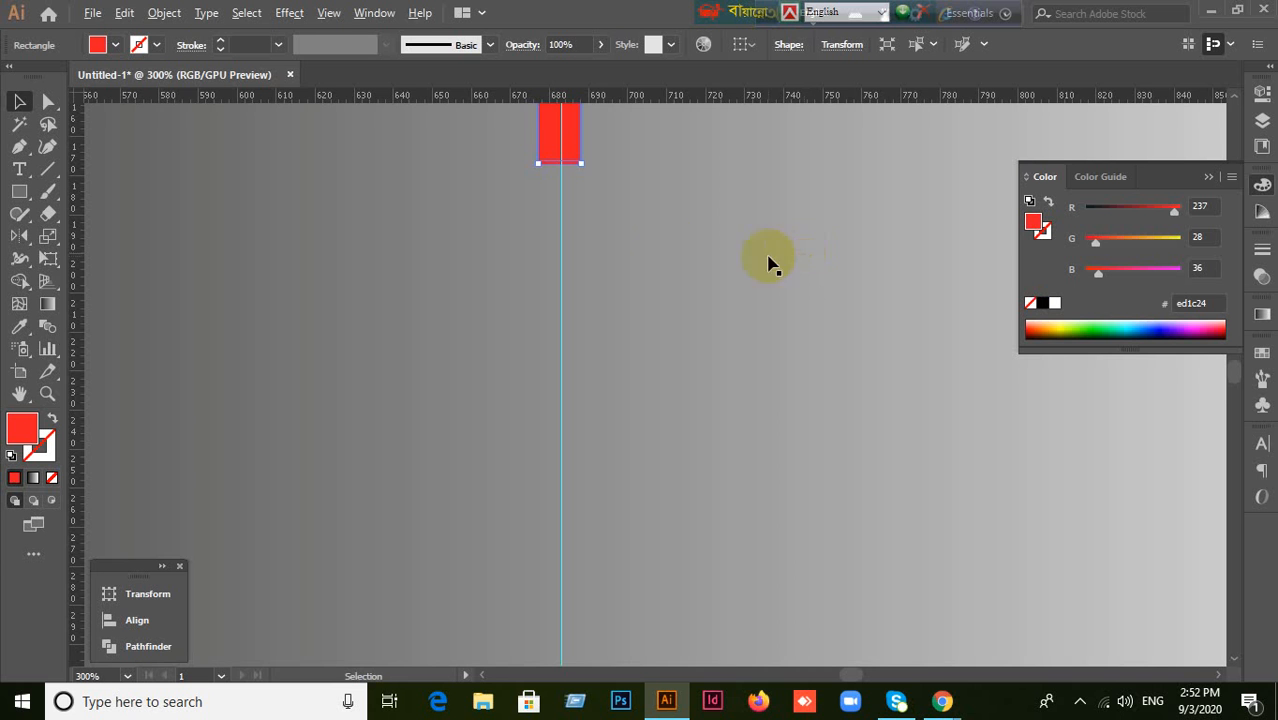
left_click_drag(622, 205, 653, 424)
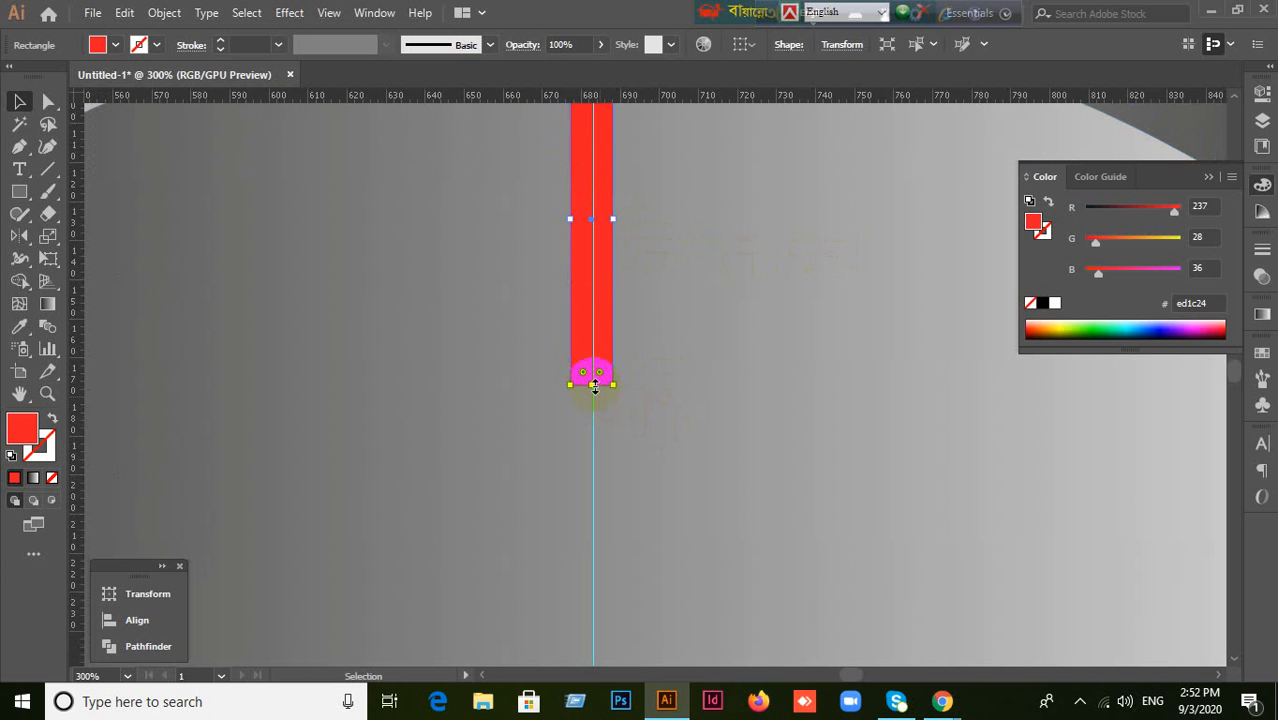
left_click_drag(594, 386, 600, 250)
scroll(700, 334, "down", 1)
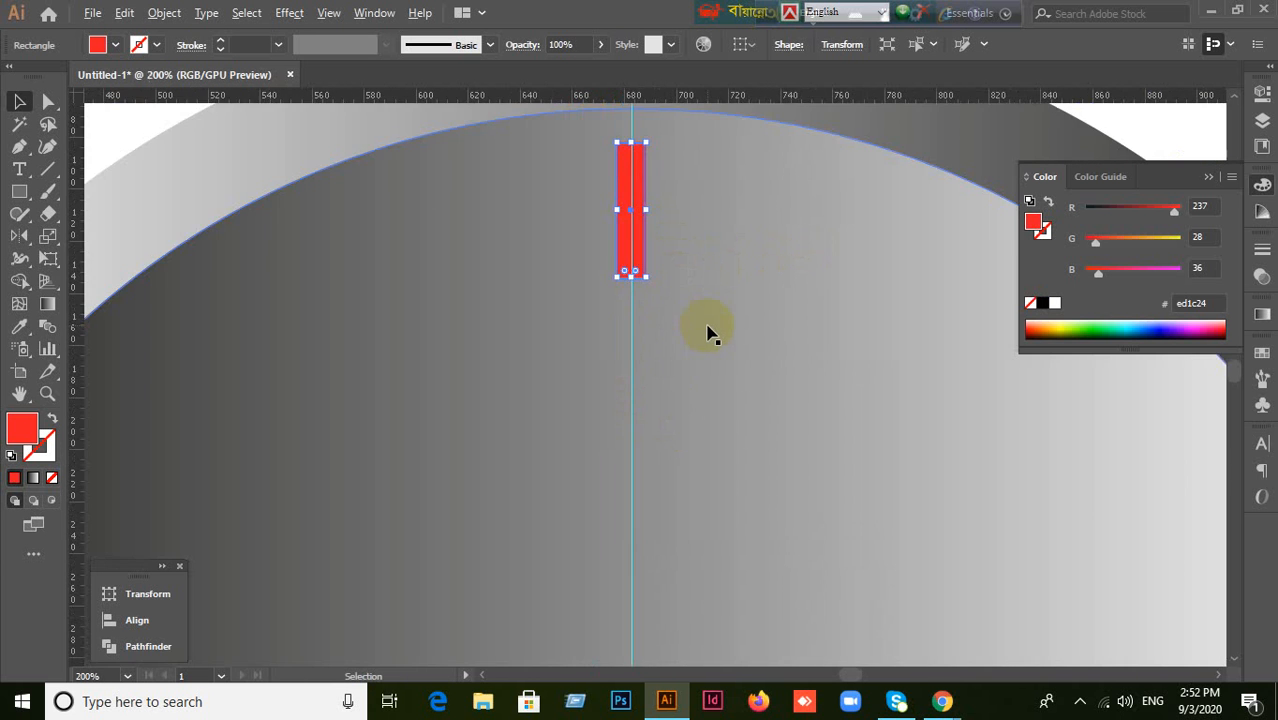
scroll(662, 225, "up", 3)
scroll(703, 282, "down", 3)
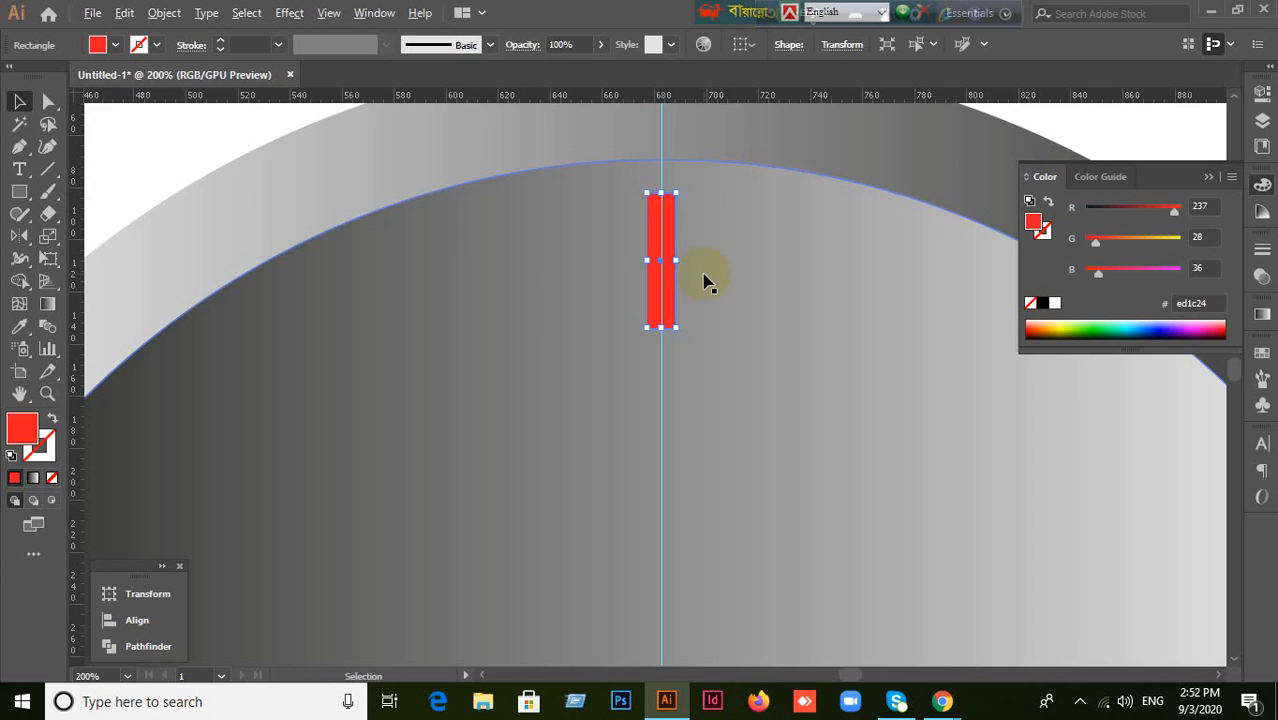
scroll(367, 242, "down", 1)
Step: Centre the red rectangle horizontally on the inner circle, using the circle as the key object, and deselect everything
left_click(432, 425)
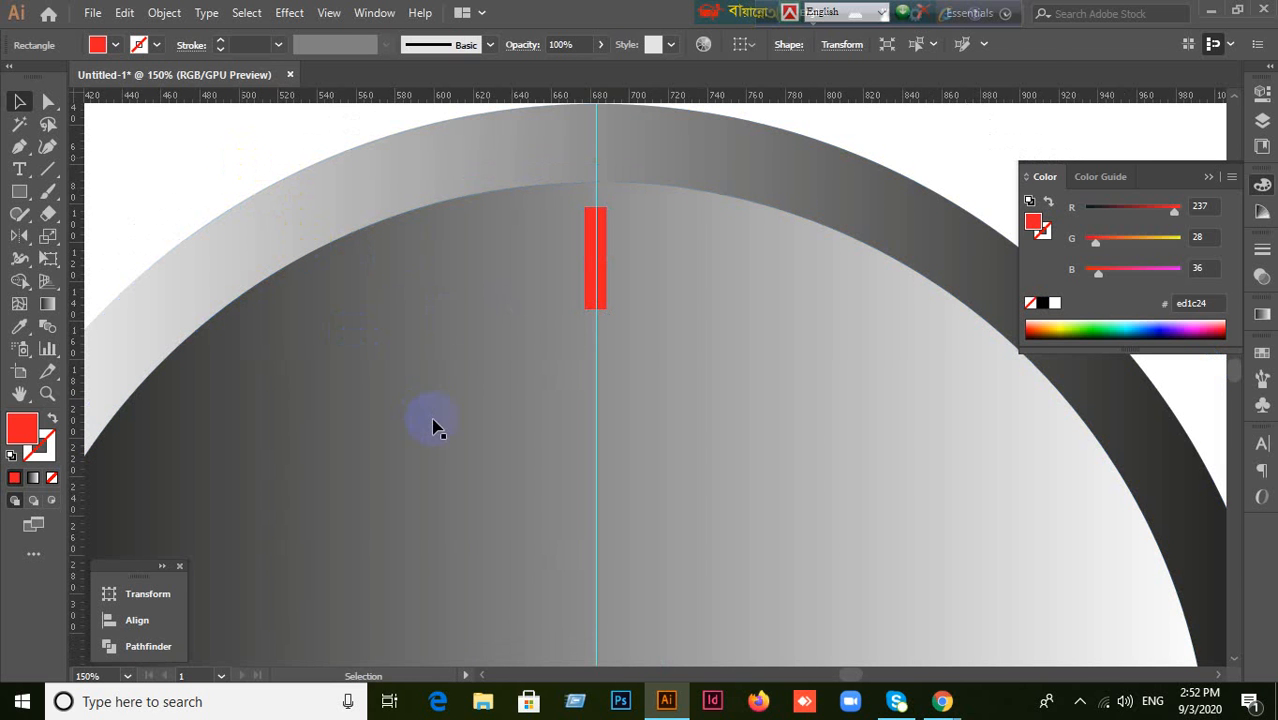
left_click(608, 290)
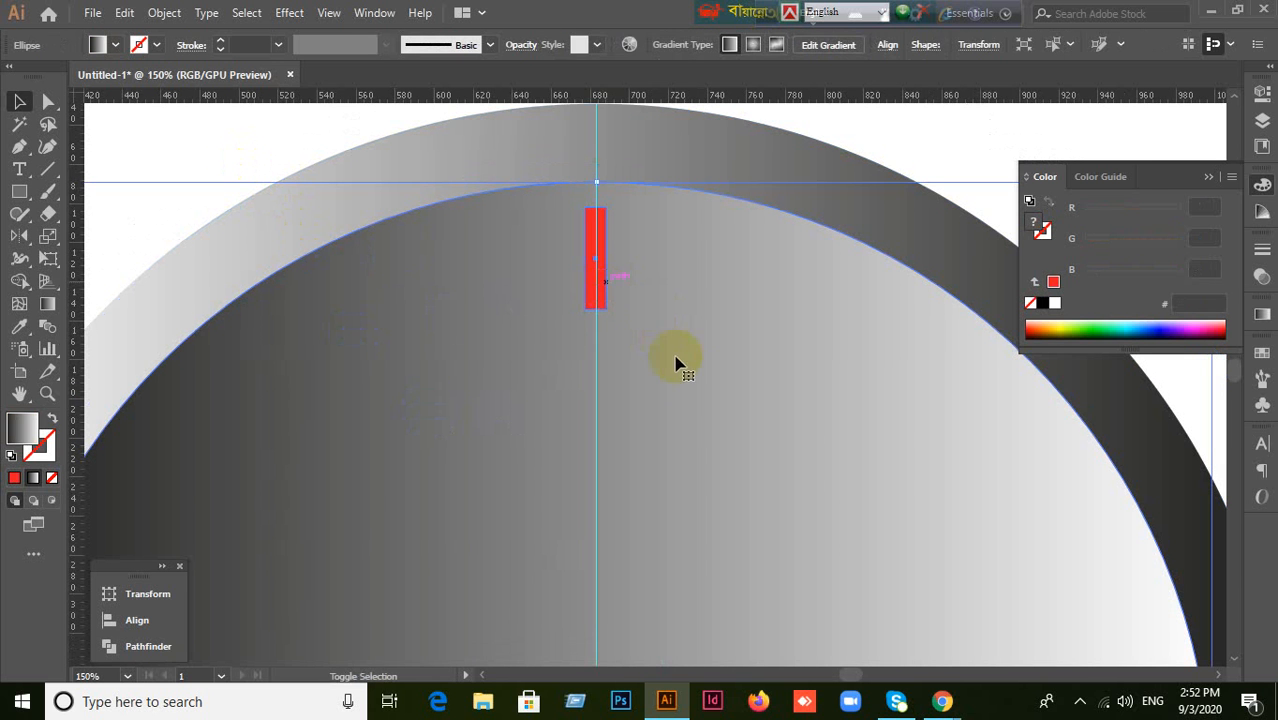
key("ctrl+a")
left_click(141, 628)
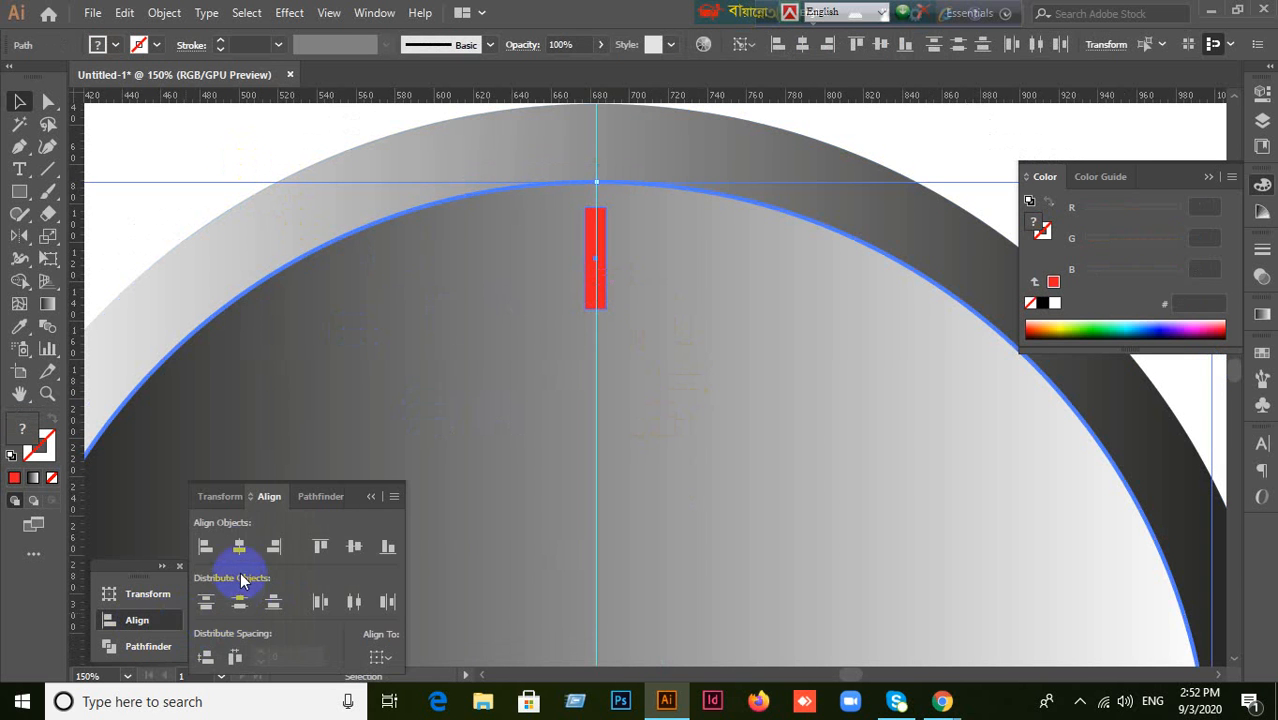
left_click(283, 142)
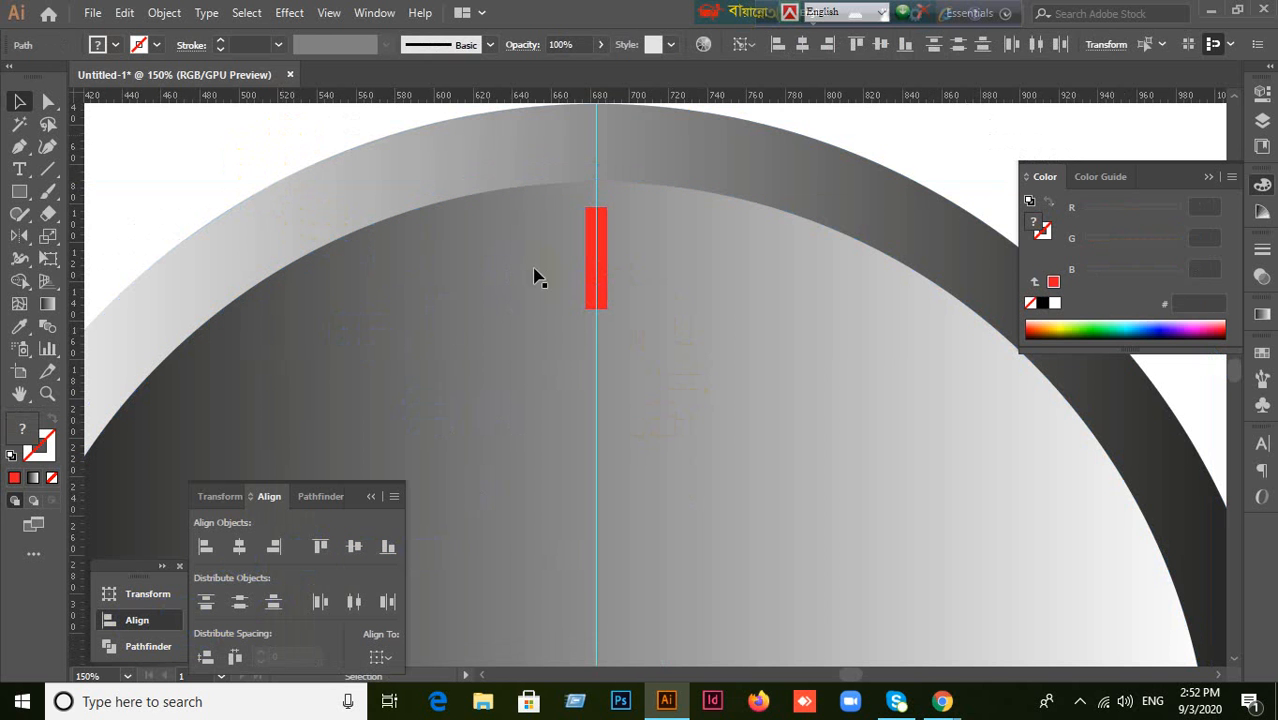
left_click(604, 276)
scroll(619, 358, "up", 3)
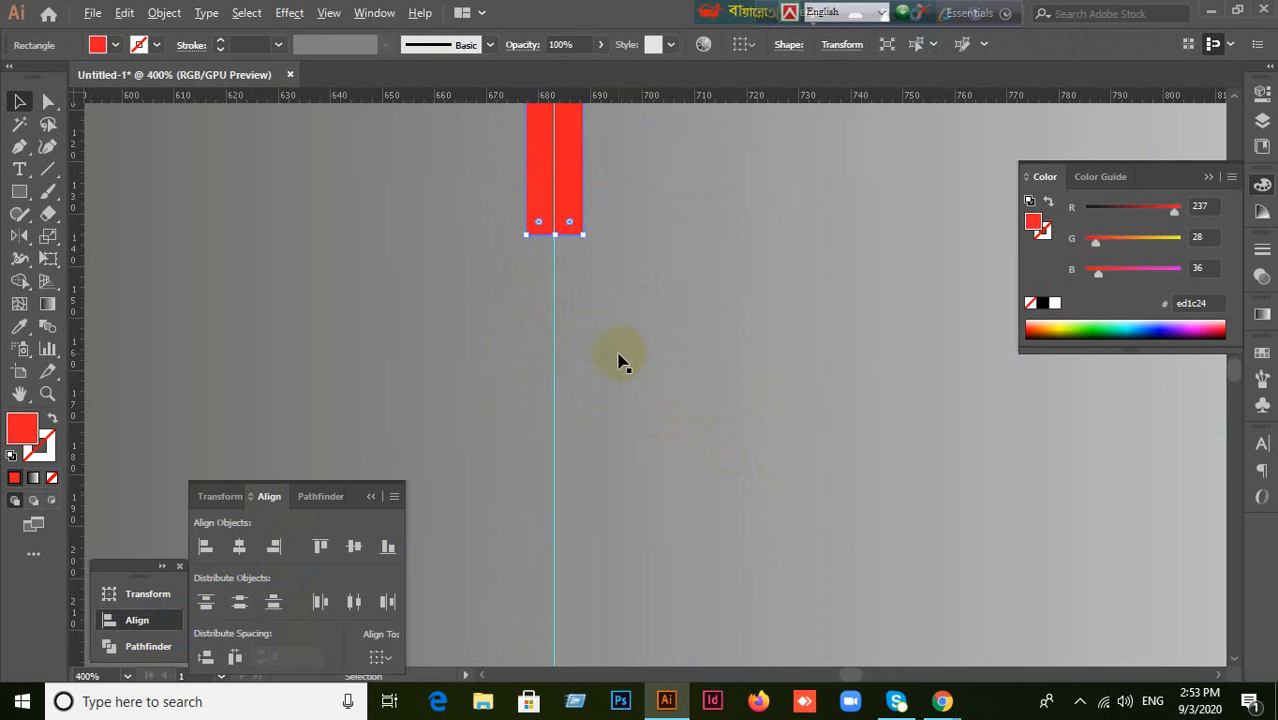
scroll(620, 358, "down", 5)
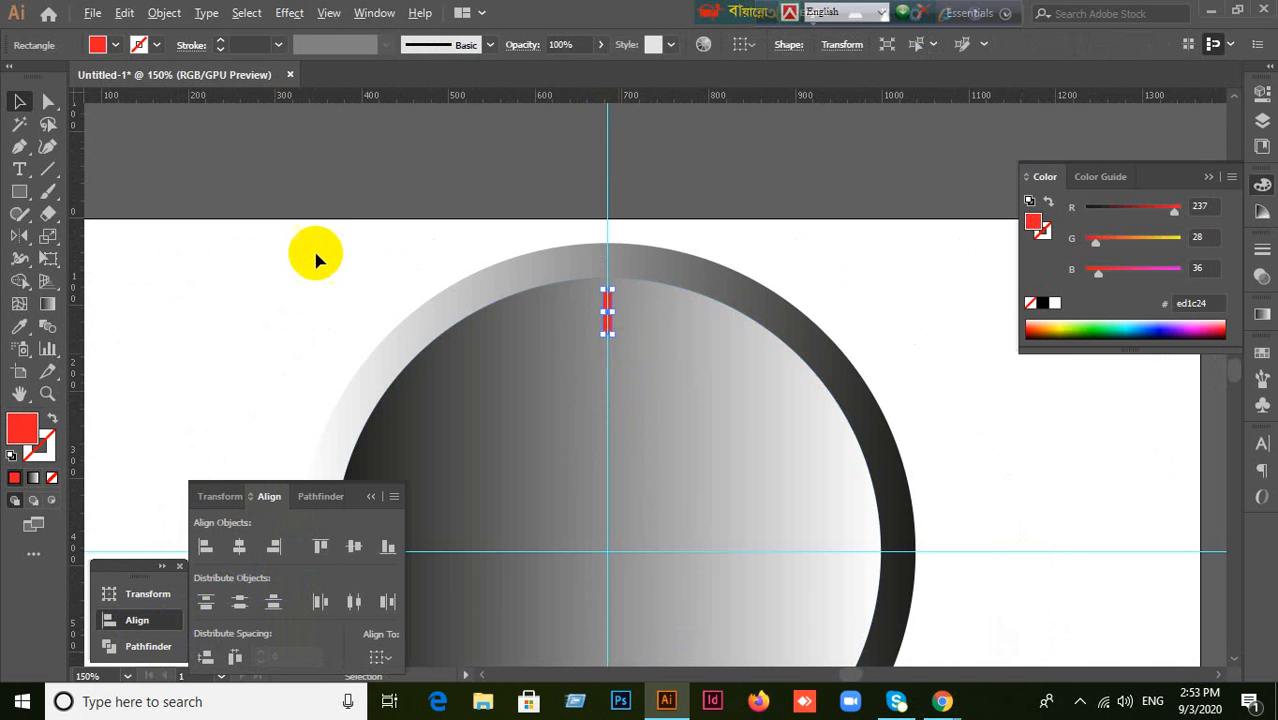
left_click(370, 498)
left_click(246, 409)
Step: Change the small red rectangle's fill to the cyan swatch and deselect it
key("space")
left_click_drag(670, 515, 690, 381)
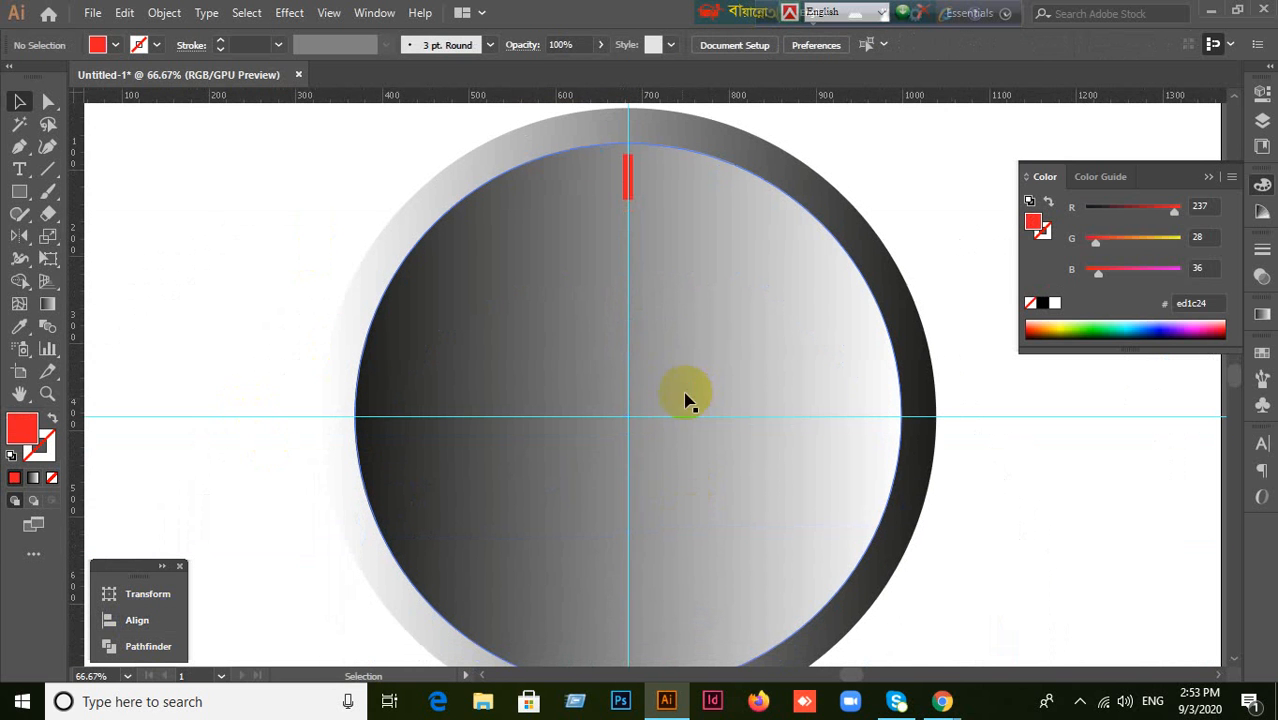
left_click(630, 192)
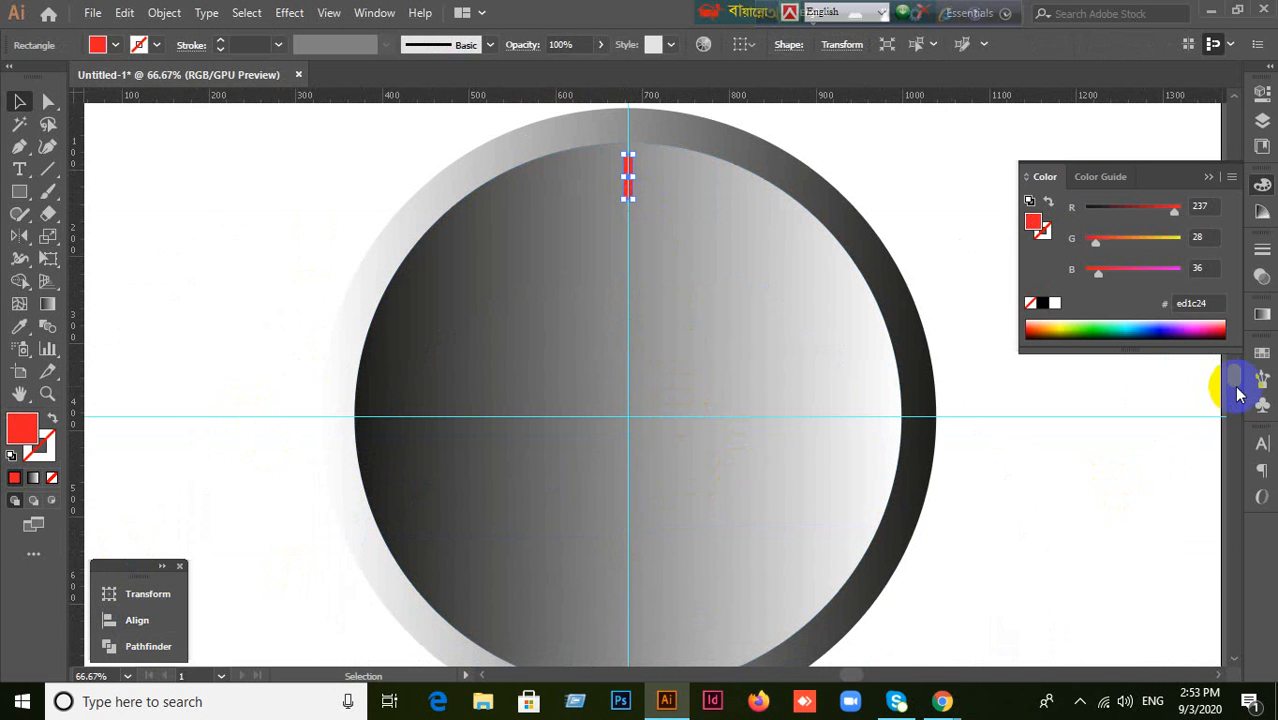
left_click(1261, 355)
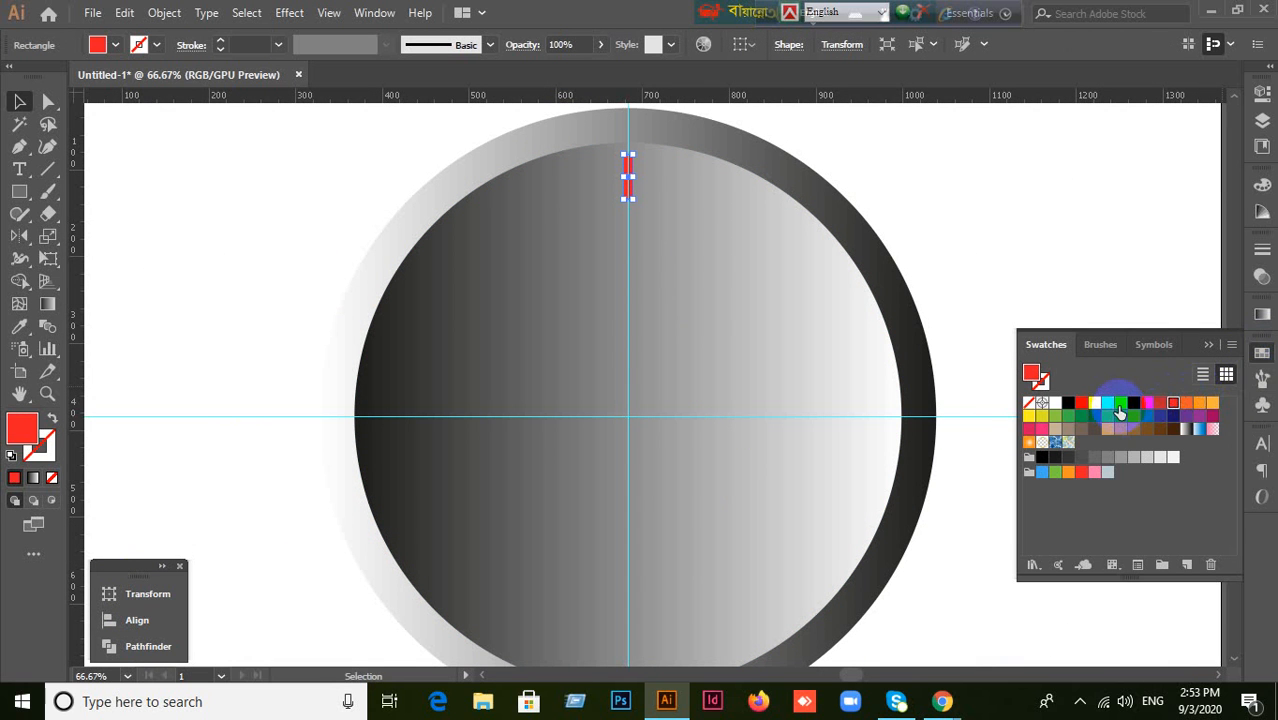
left_click(1120, 405)
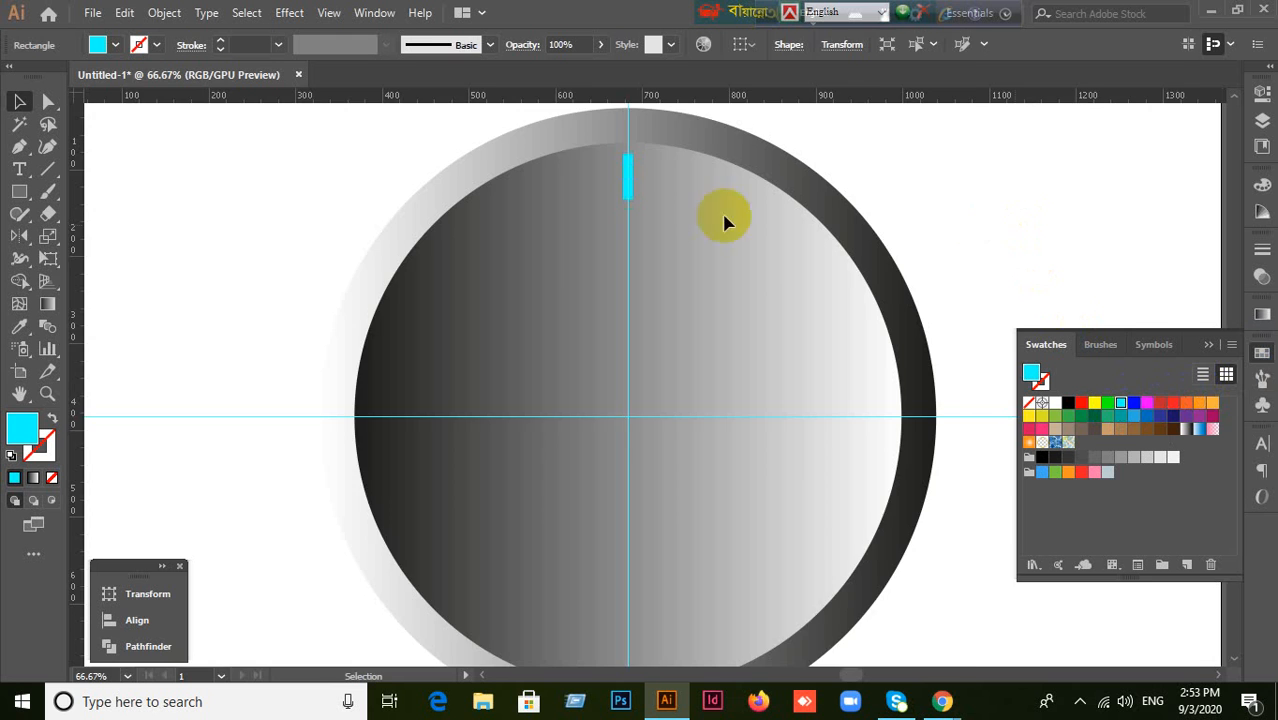
key("ctrl+shift+a")
Step: Lengthen the cyan rectangle downward by about 6 px from its lower edge
scroll(702, 217, "up", 2, "alt")
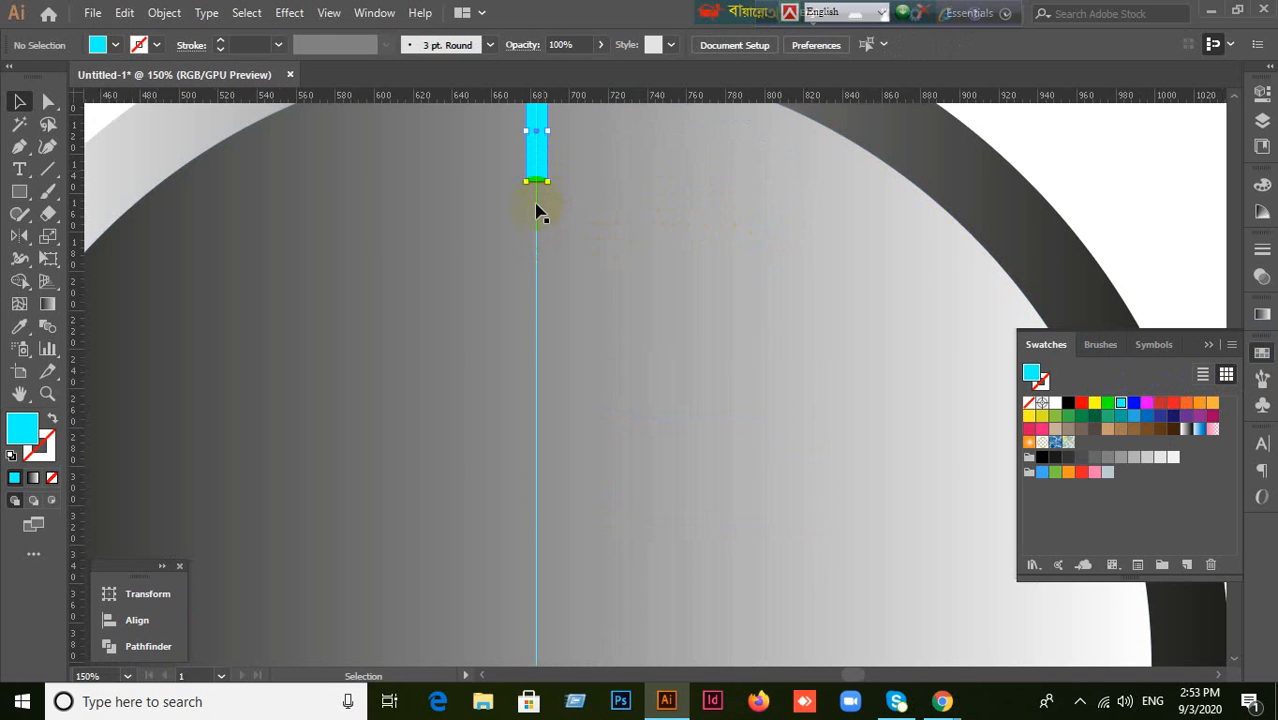
left_click(536, 172)
scroll(536, 230, "up", 3, "alt")
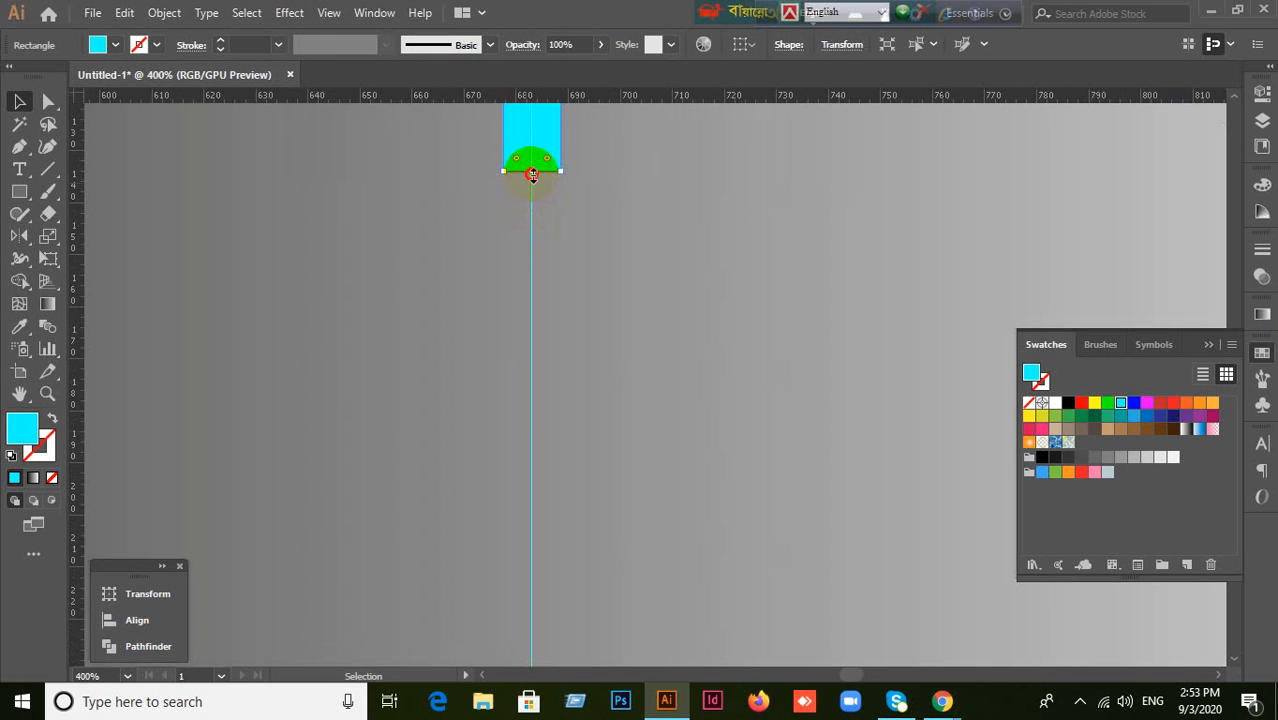
left_click_drag(531, 171, 531, 200)
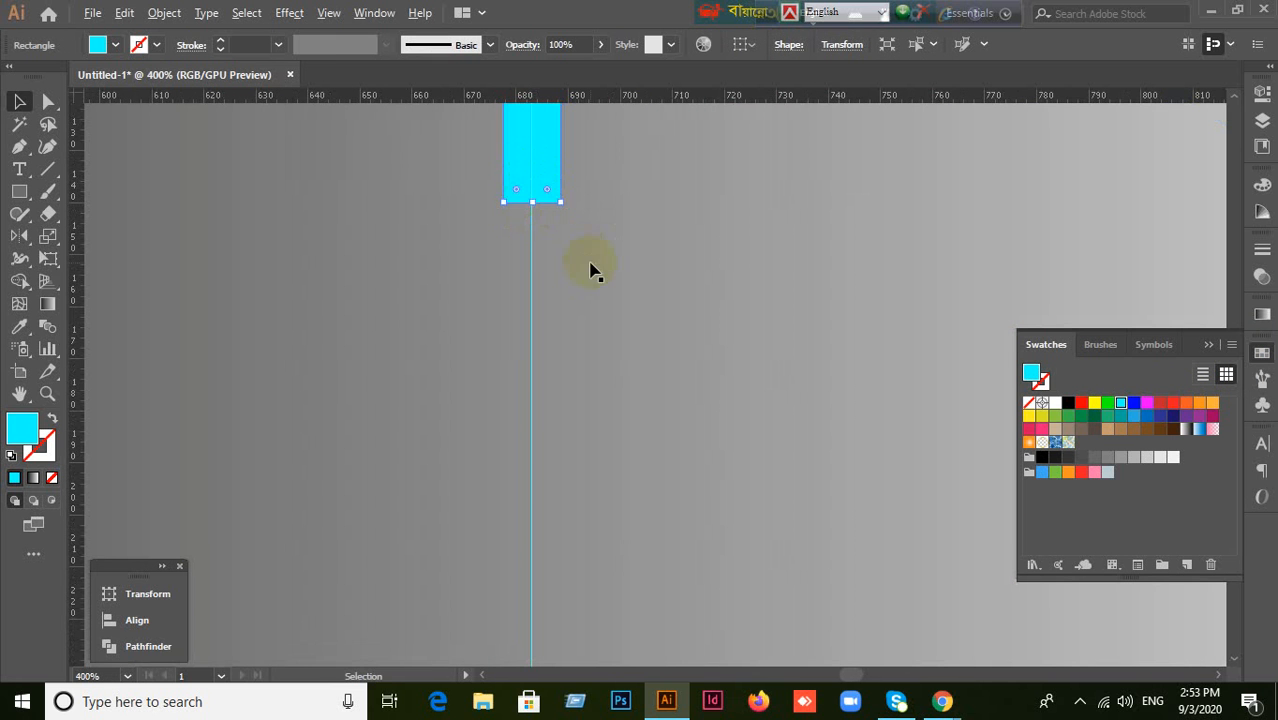
scroll(593, 271, "down", 2)
scroll(592, 272, "down", 3)
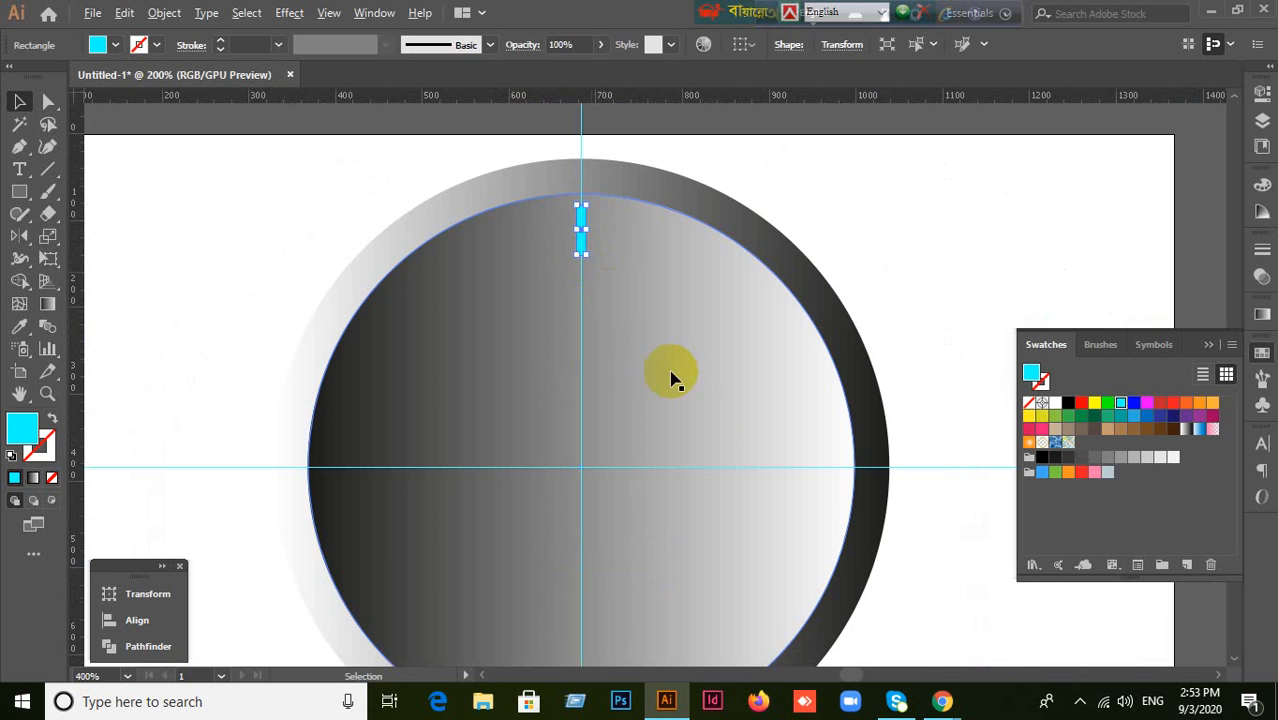
left_click_drag(762, 482, 762, 399)
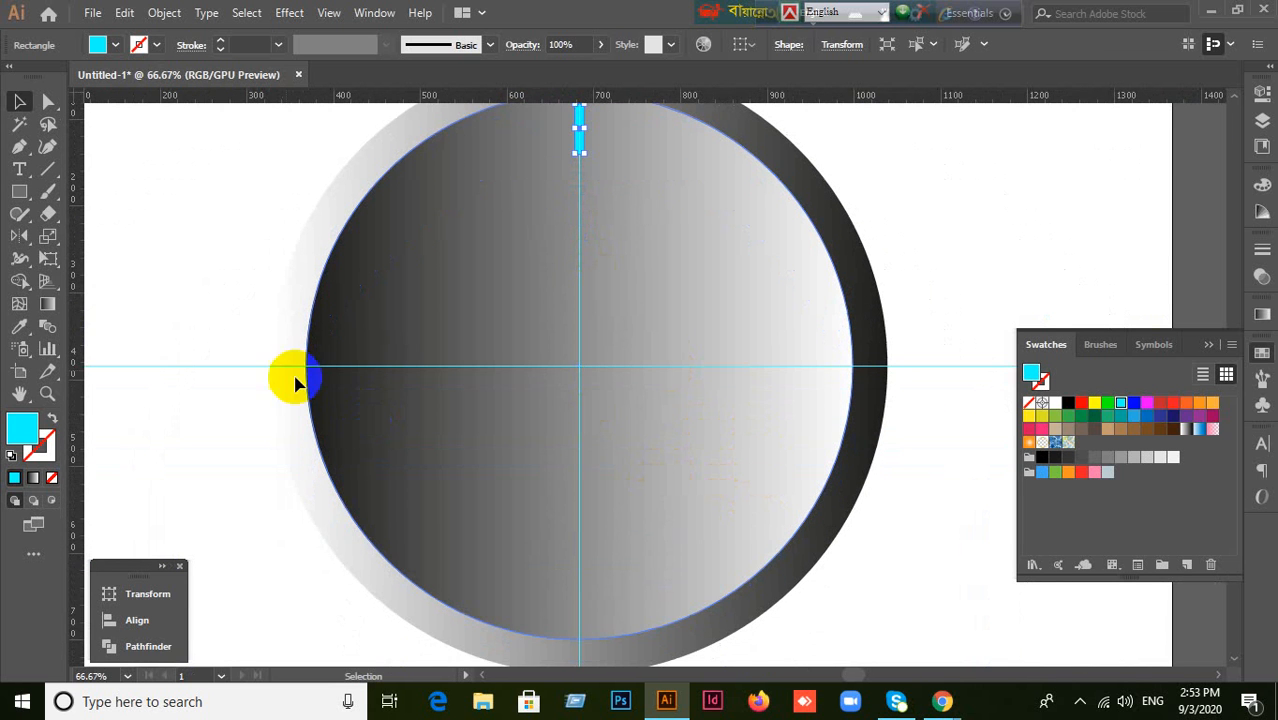
Step: Create a copy of the cyan tick rotated by 360/4 degrees around the crossing point of the guides
left_click(212, 310)
scroll(364, 316, "up", 1)
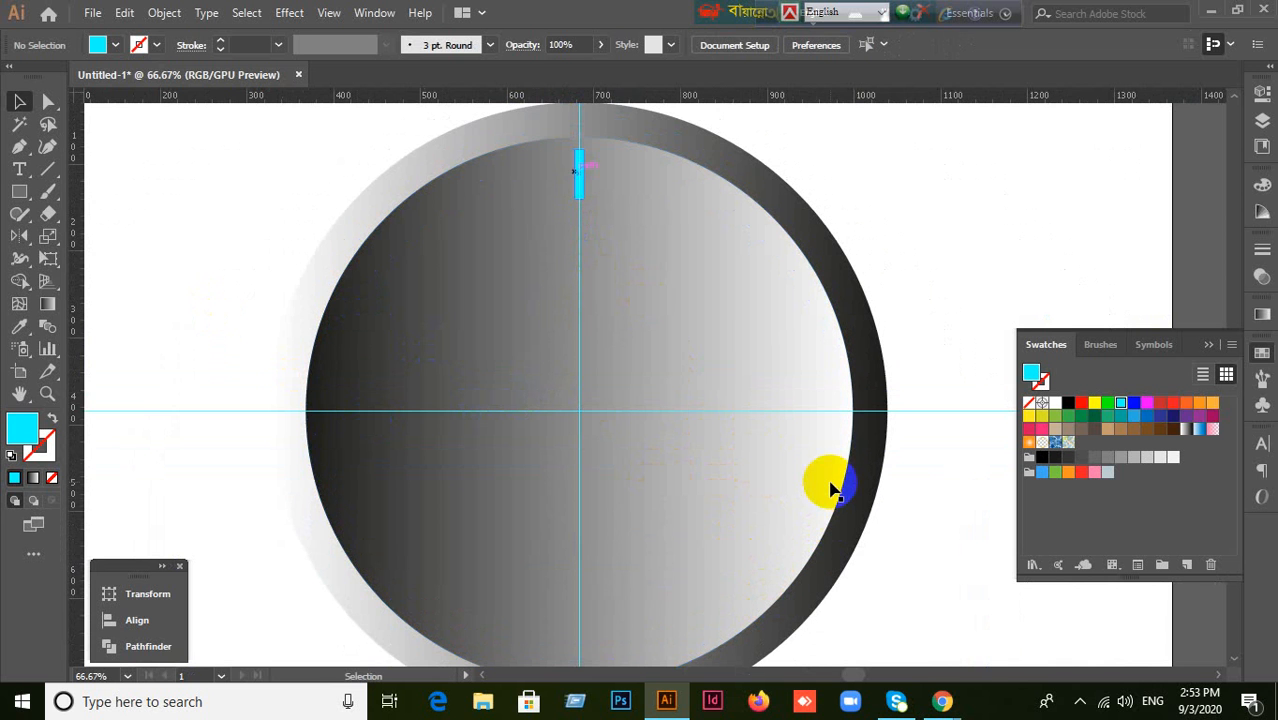
scroll(820, 470, "down", 2)
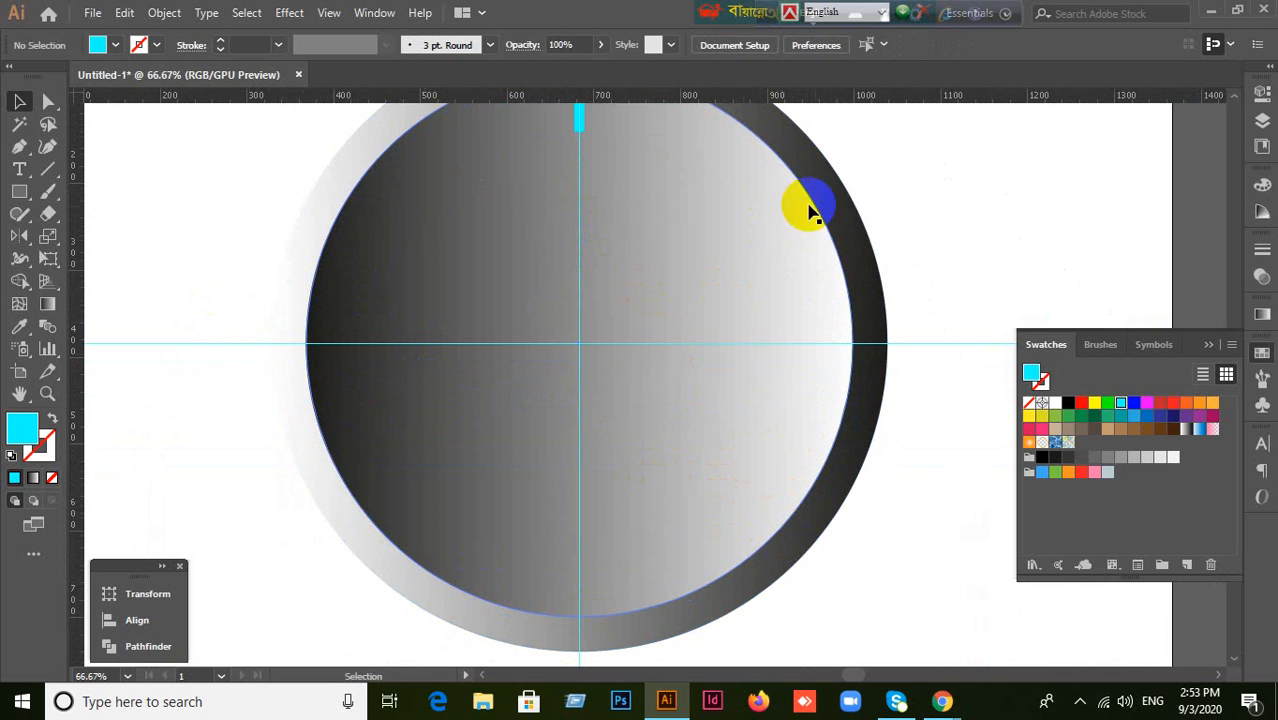
scroll(579, 305, "up", 1)
left_click(579, 175)
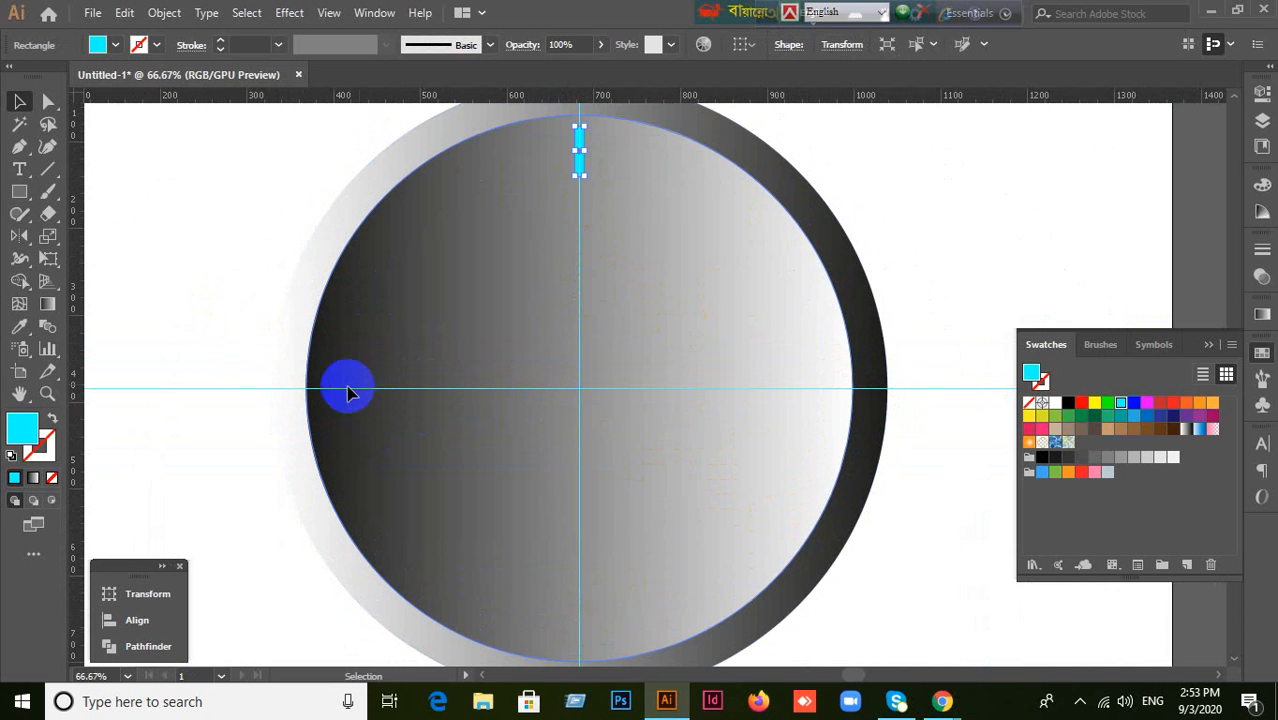
left_click_drag(20, 236, 75, 236)
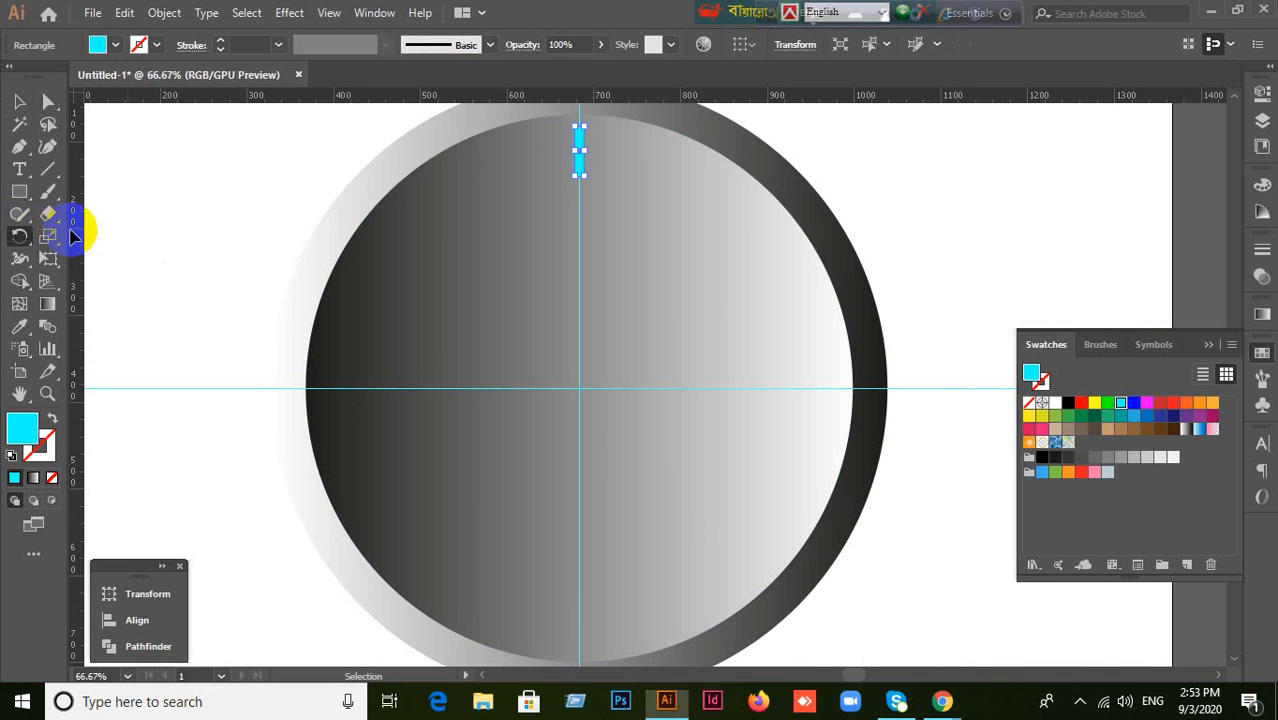
left_click(579, 388)
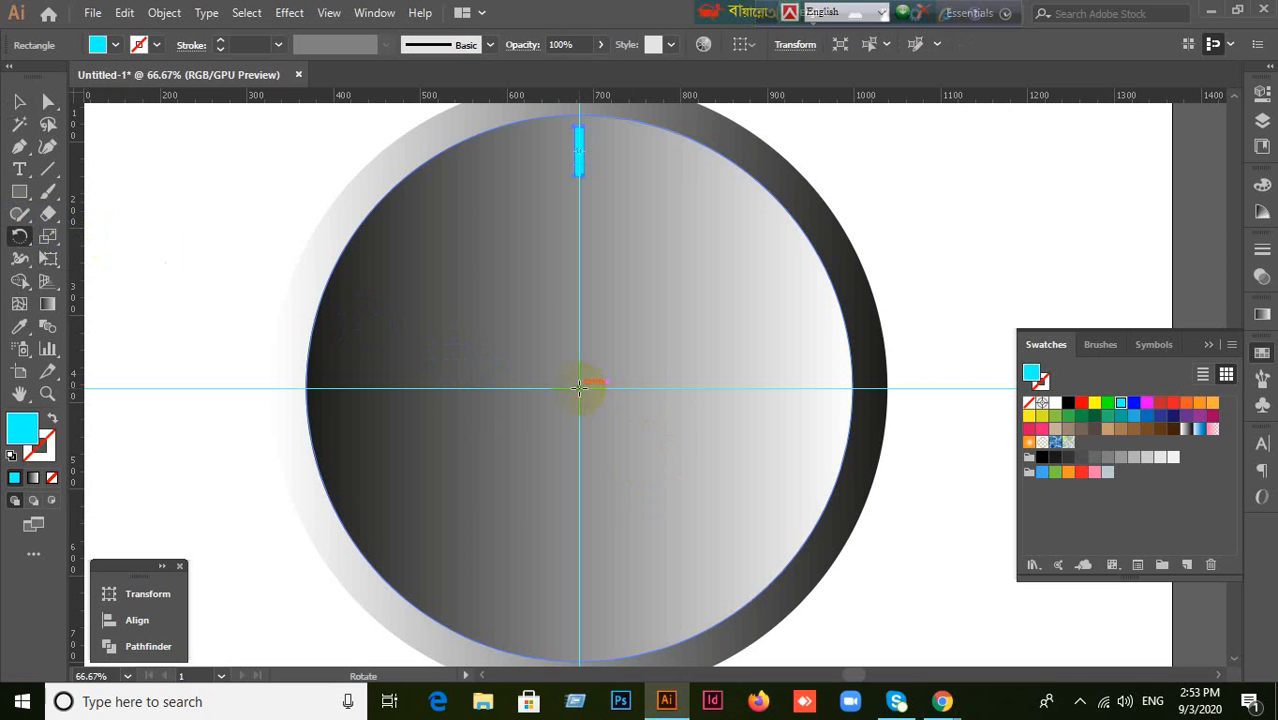
left_click(579, 388, "alt")
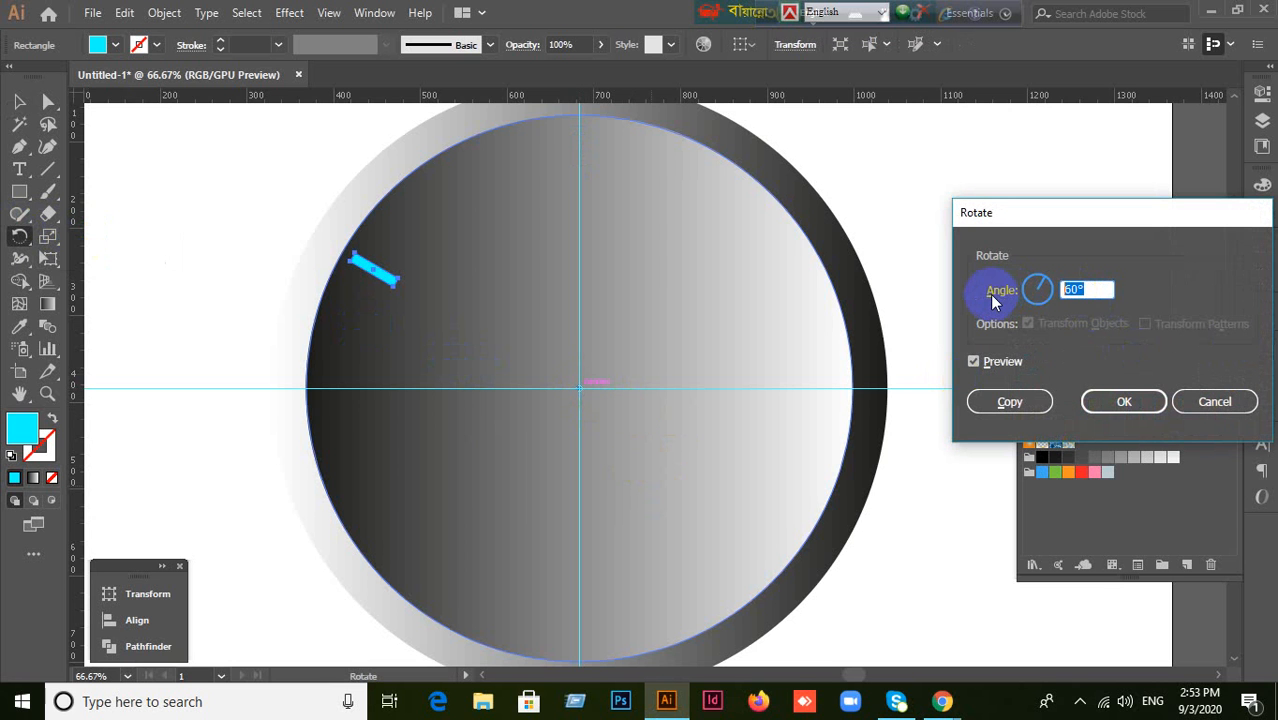
type("360/4")
left_click(1030, 401)
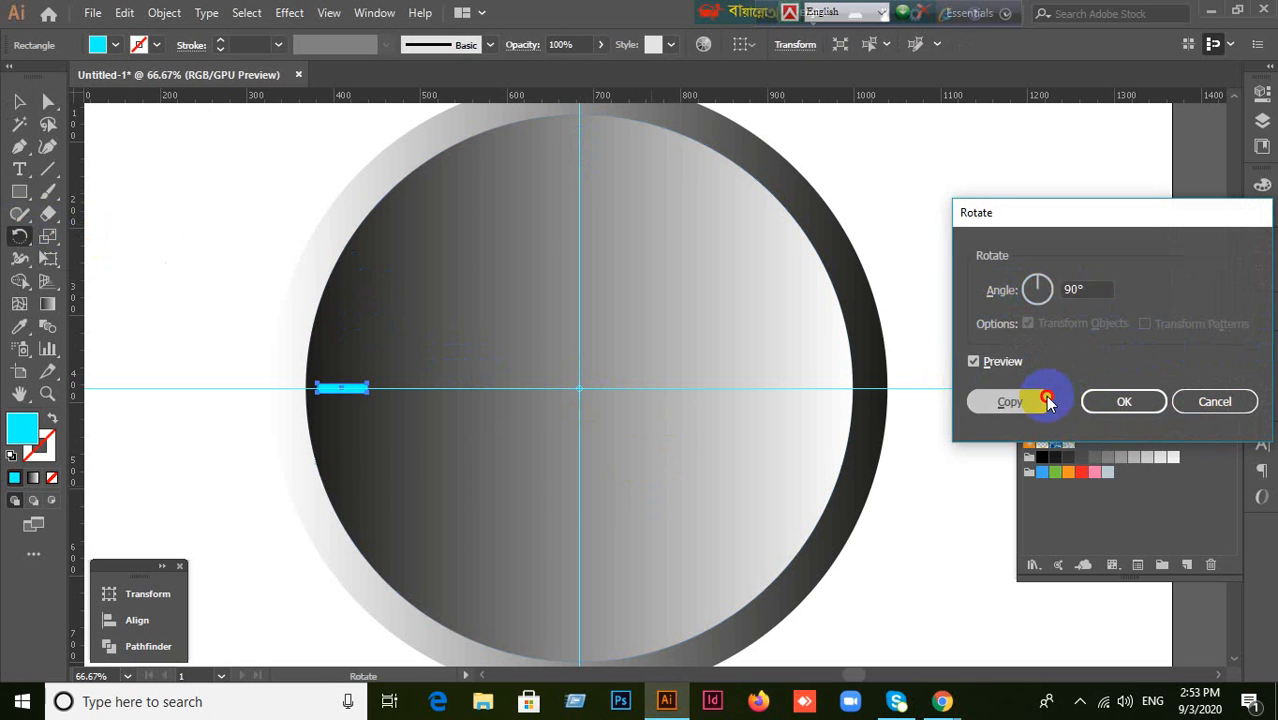
Step: Repeat the rotated copy twice to place cyan ticks at the circle's bottom and right sides, and deselect
key("ctrl+d")
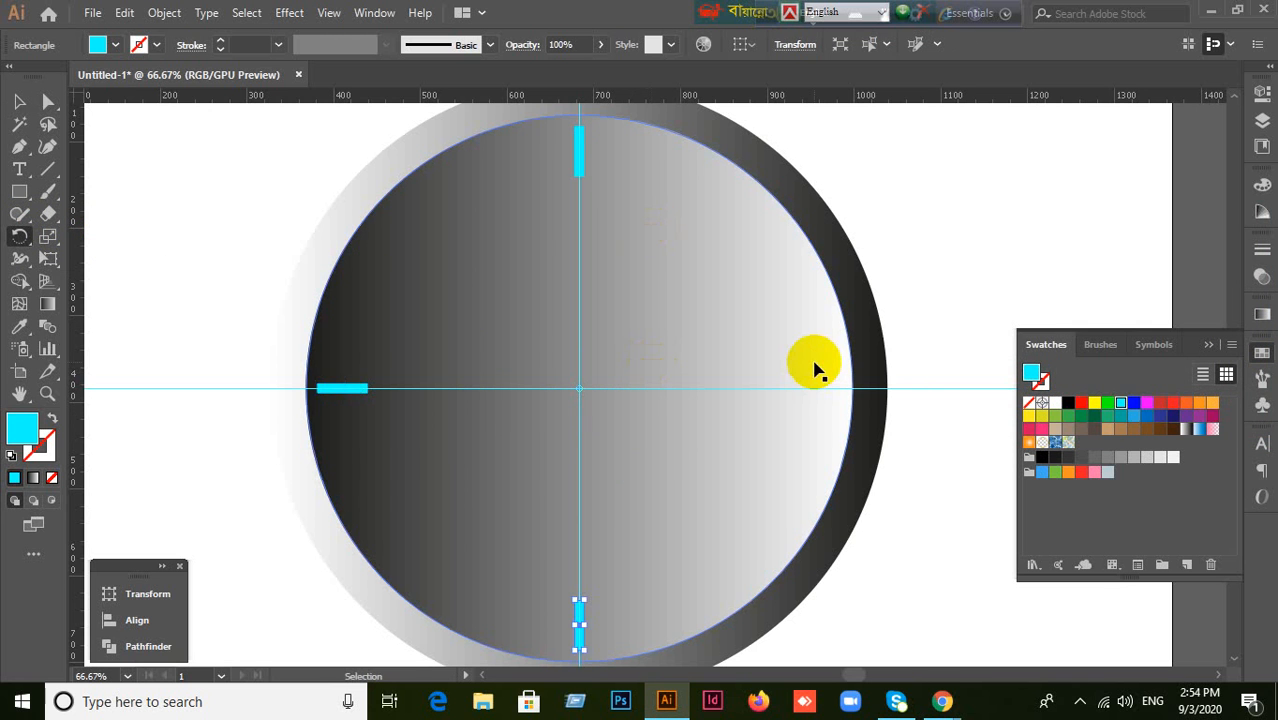
key("ctrl+d")
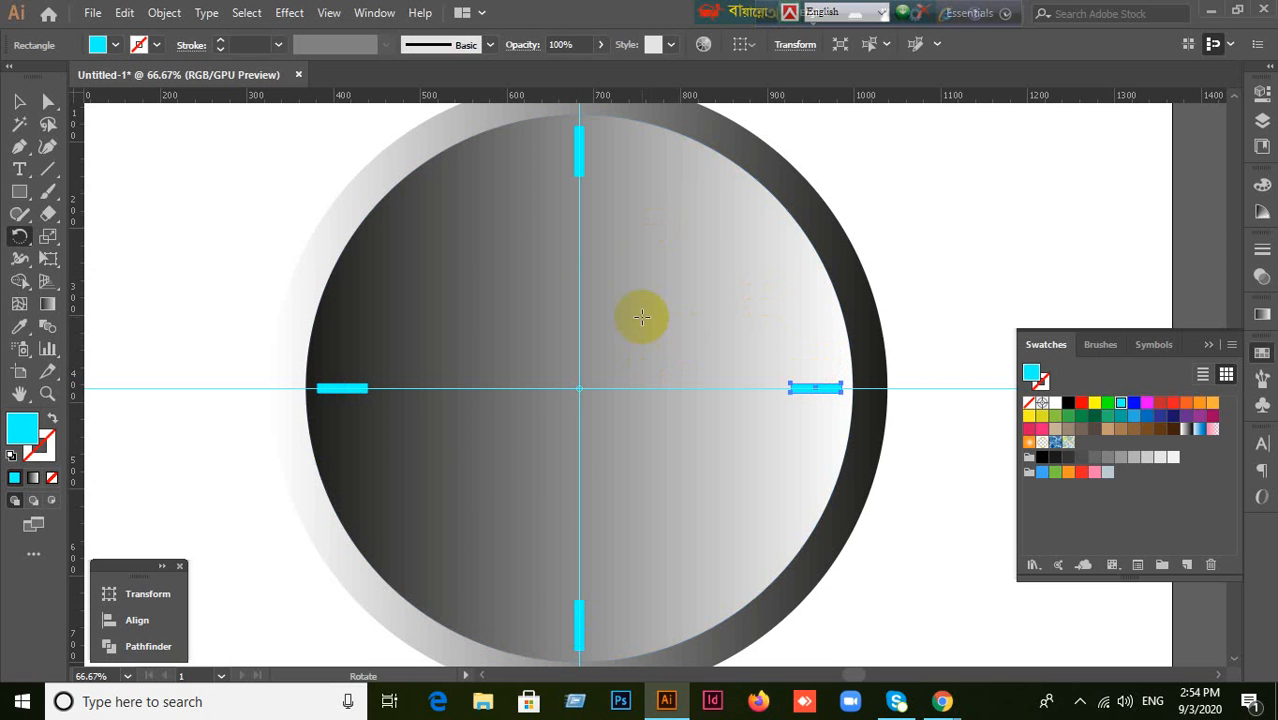
left_click(19, 101)
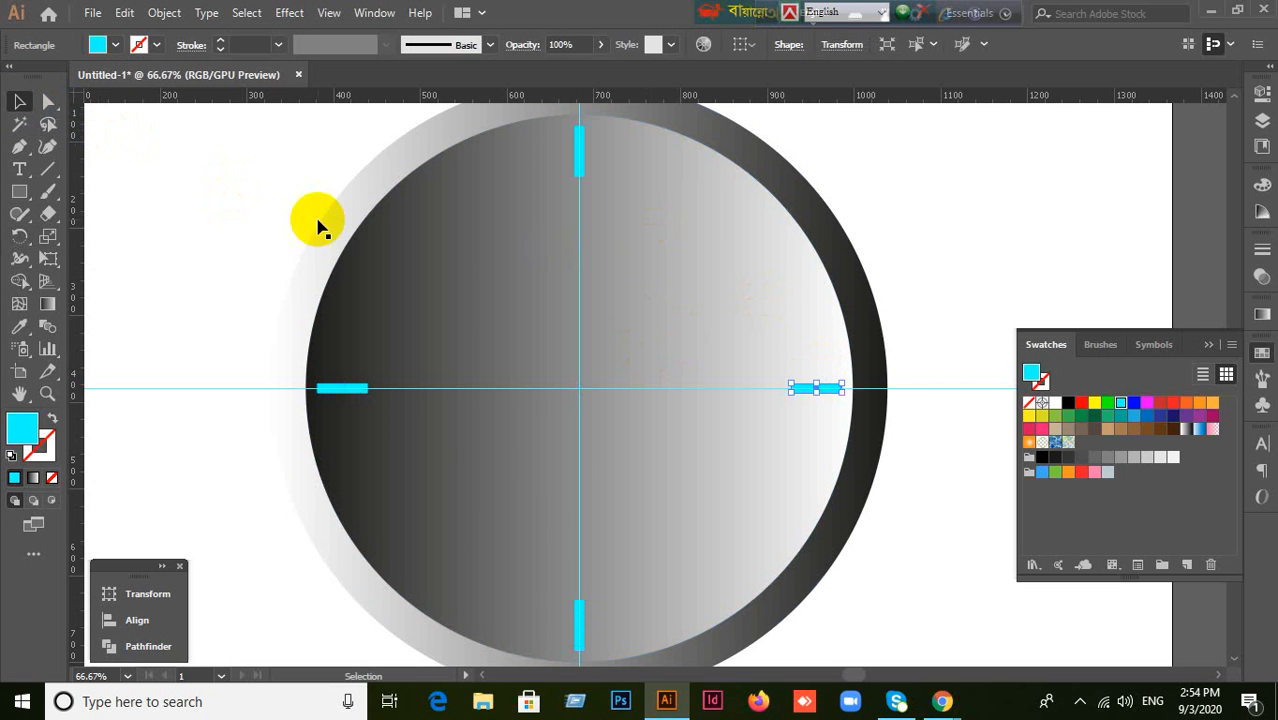
left_click(280, 223)
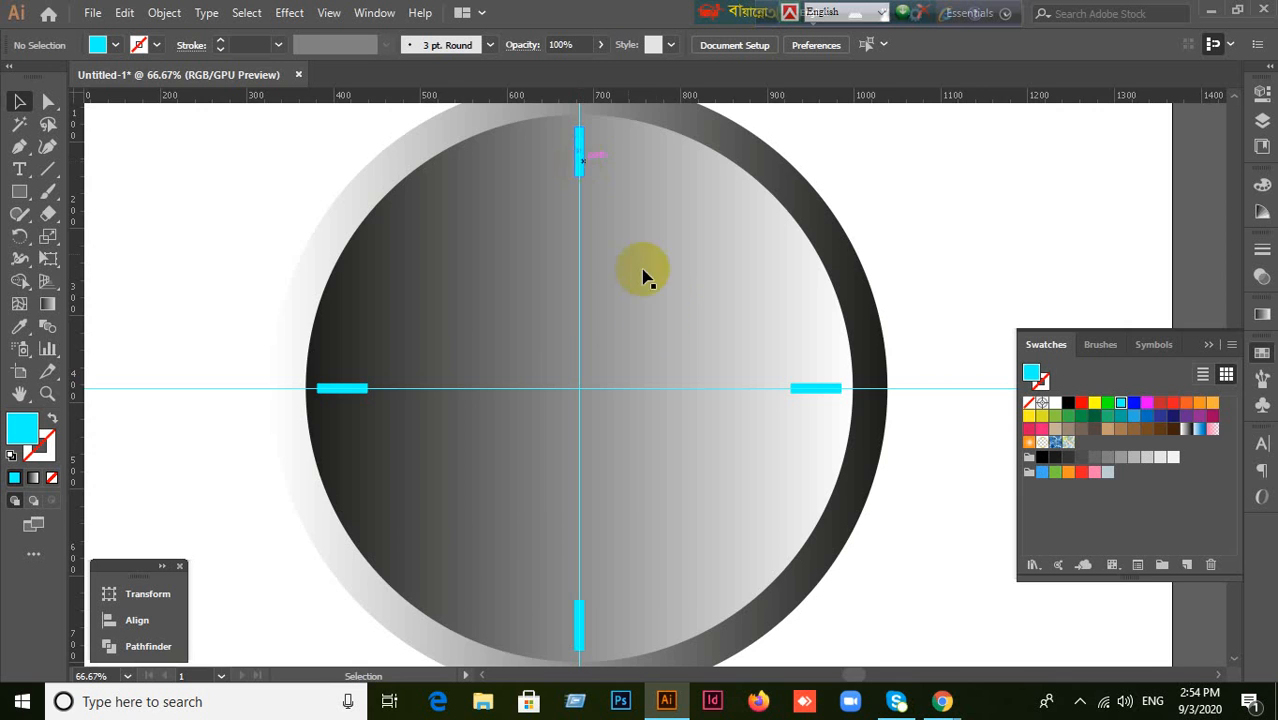
Step: Put the swatches away and paste a copy of the top cyan tick directly in front of the original
scroll(656, 321, "up", 2)
scroll(656, 321, "down", 1)
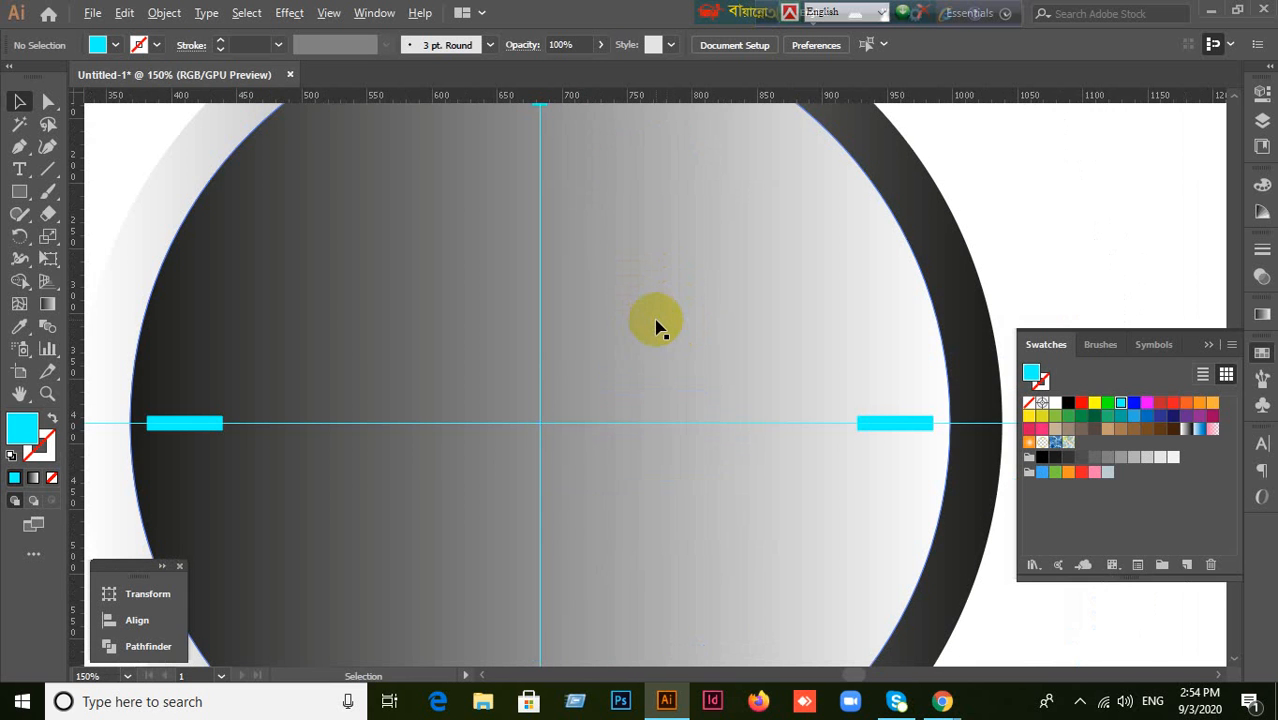
left_click(1210, 340)
scroll(1047, 325, "down", 3)
scroll(1058, 276, "right", 2)
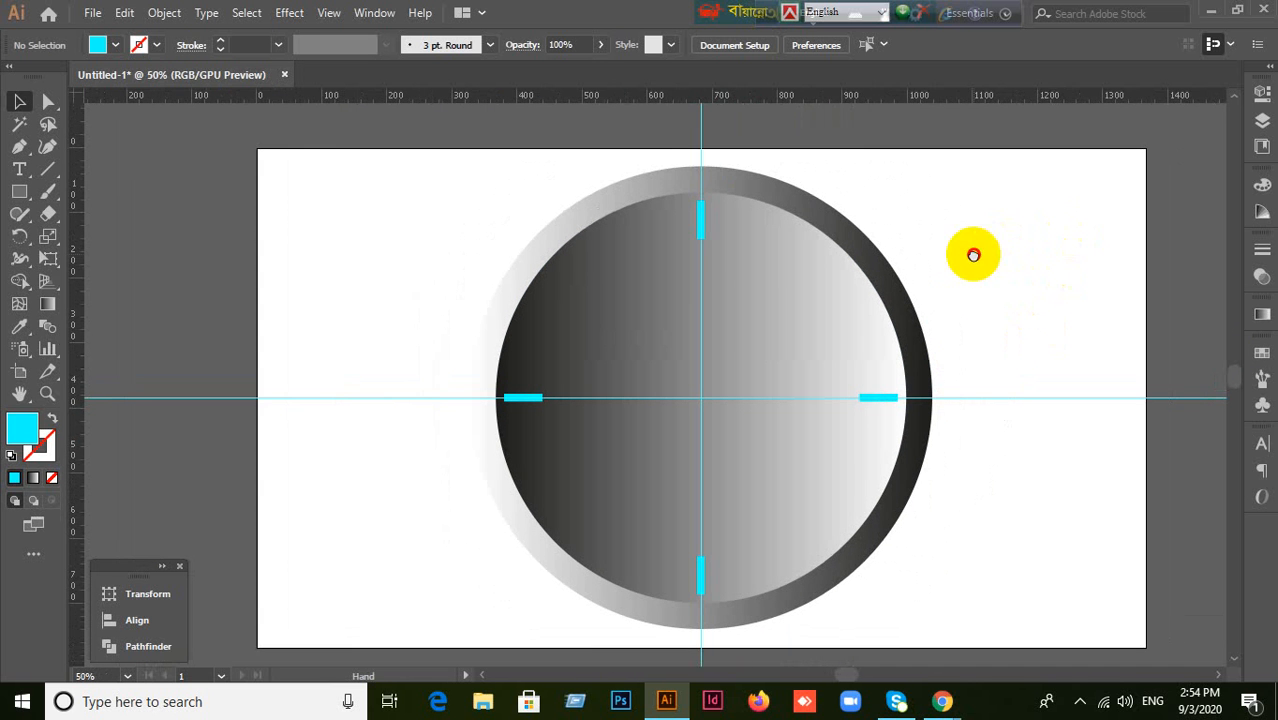
left_click(701, 225)
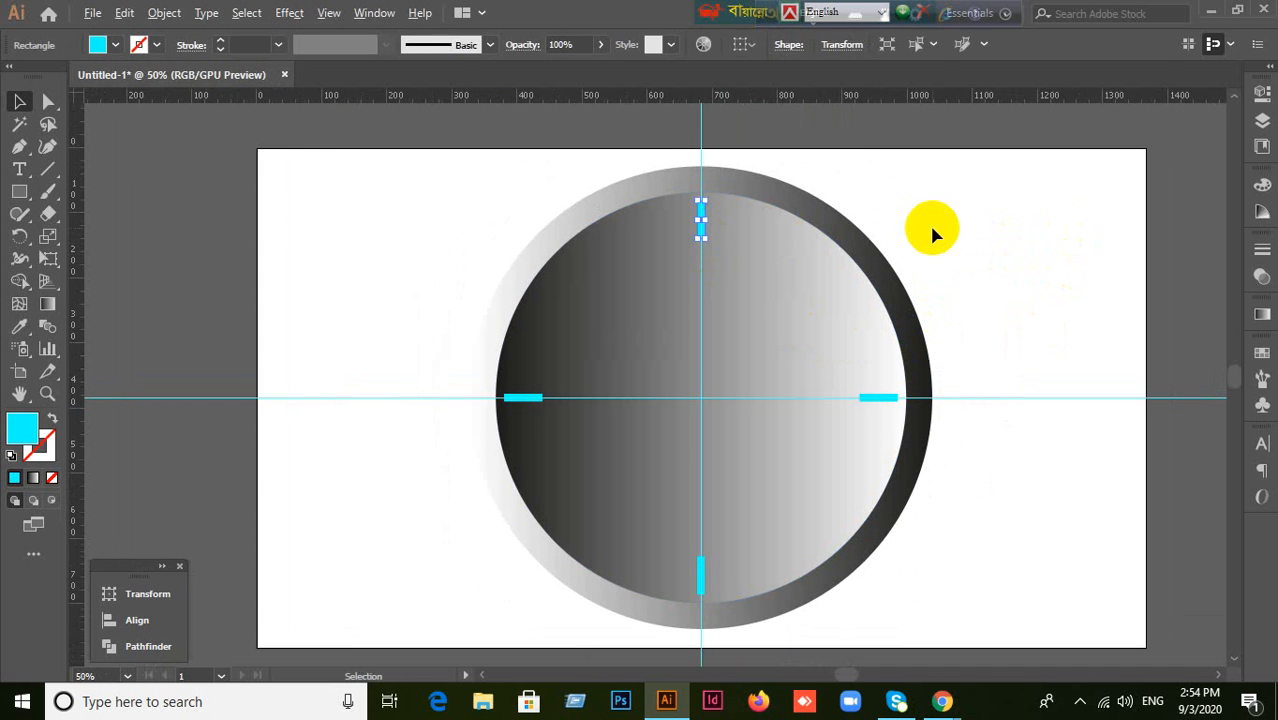
scroll(929, 222, "up", 2)
scroll(929, 222, "down", 1)
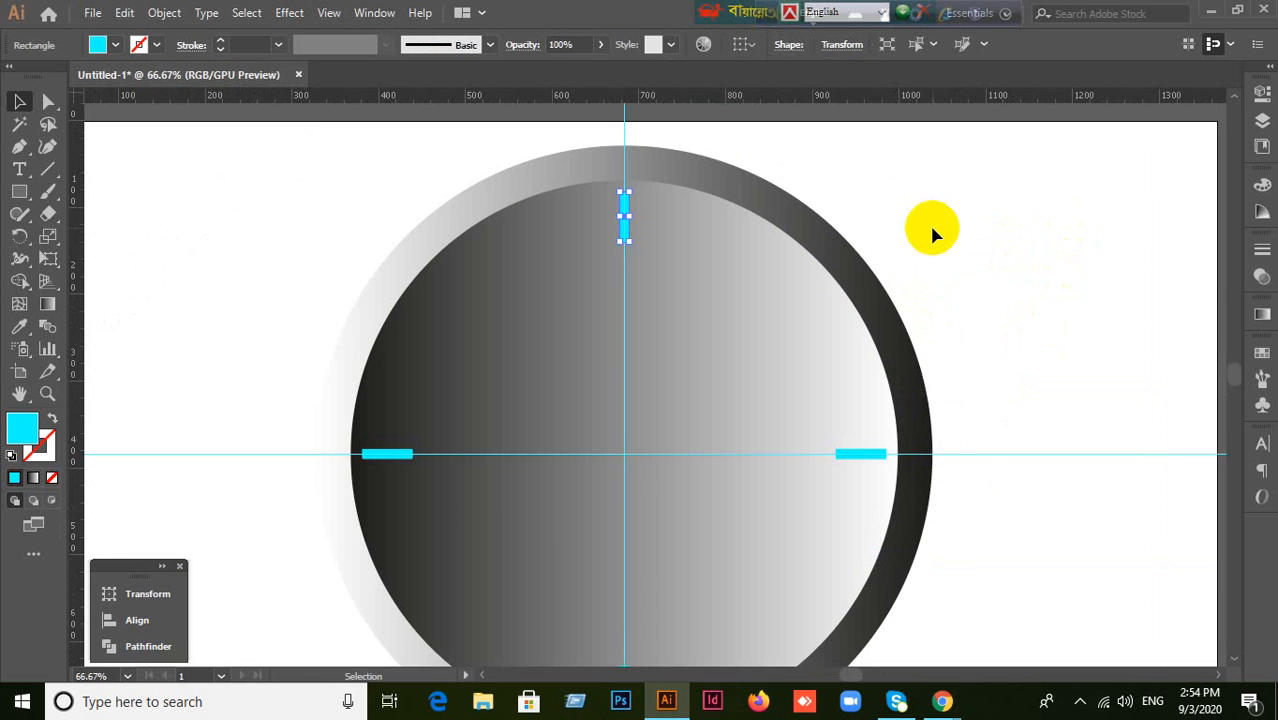
scroll(931, 233, "down", 1)
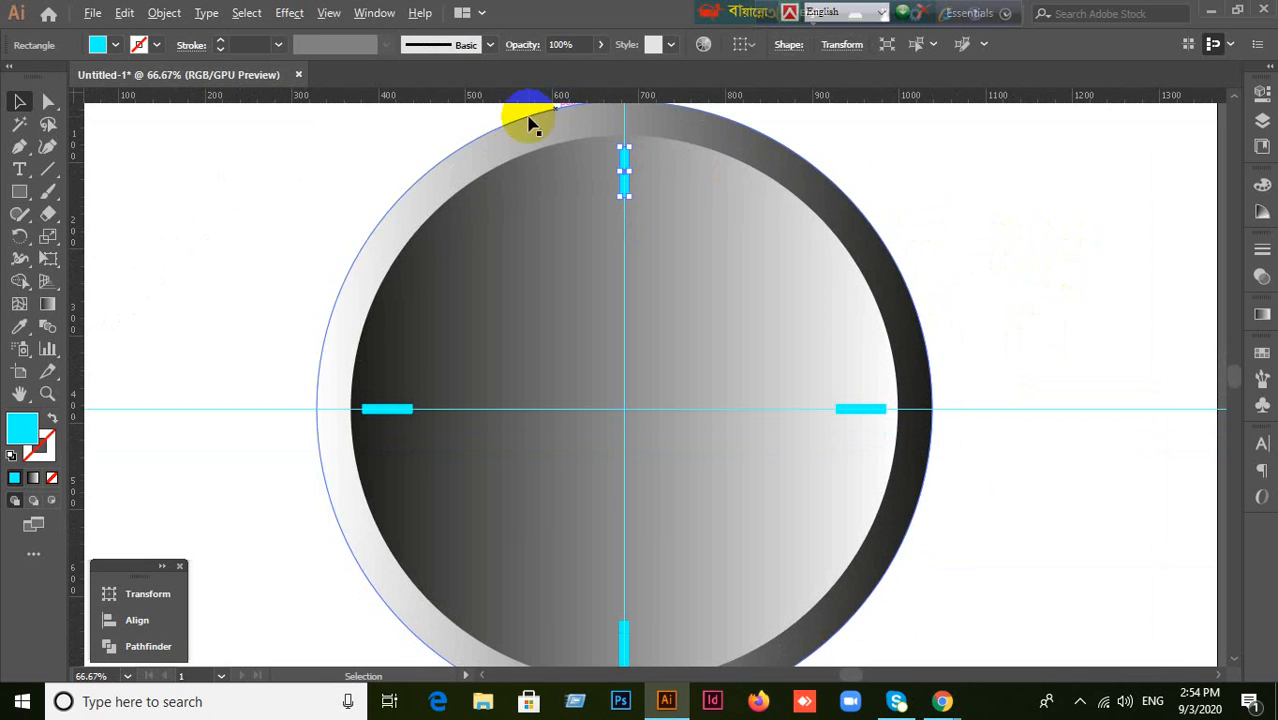
scroll(540, 160, "up", 4)
left_click_drag(1112, 265, 970, 434)
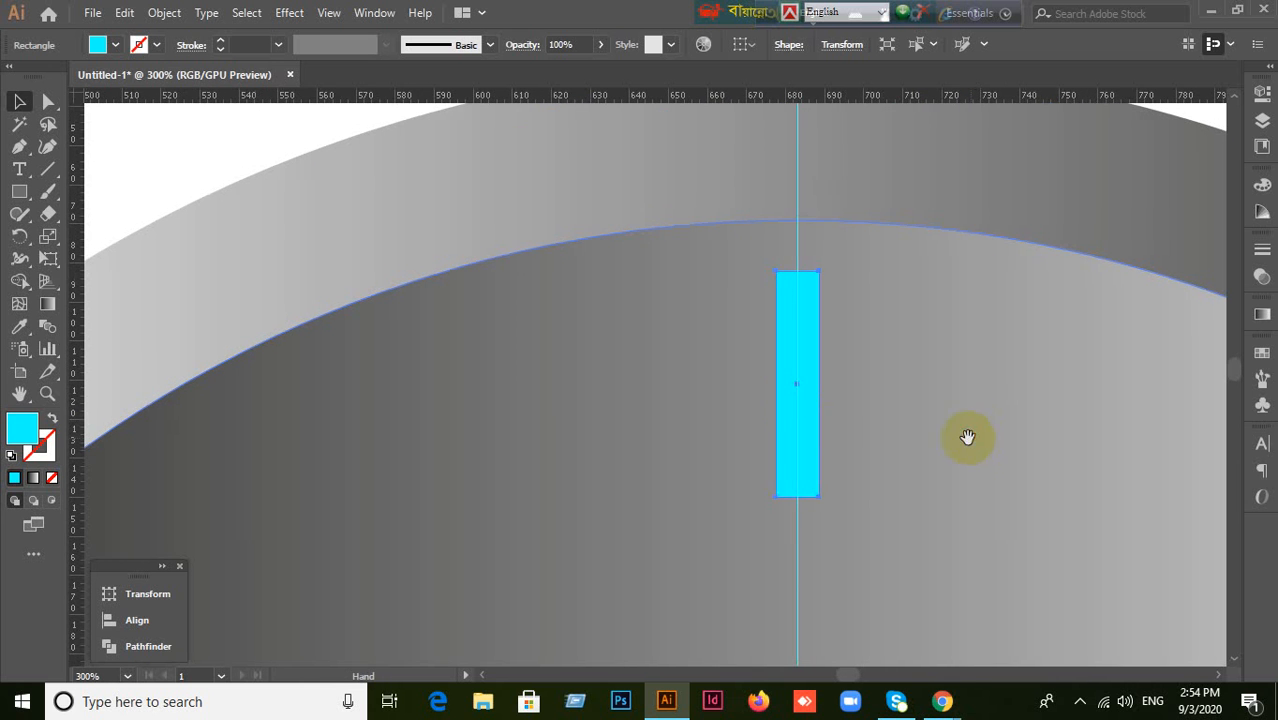
left_click(807, 408)
key("a")
key("v")
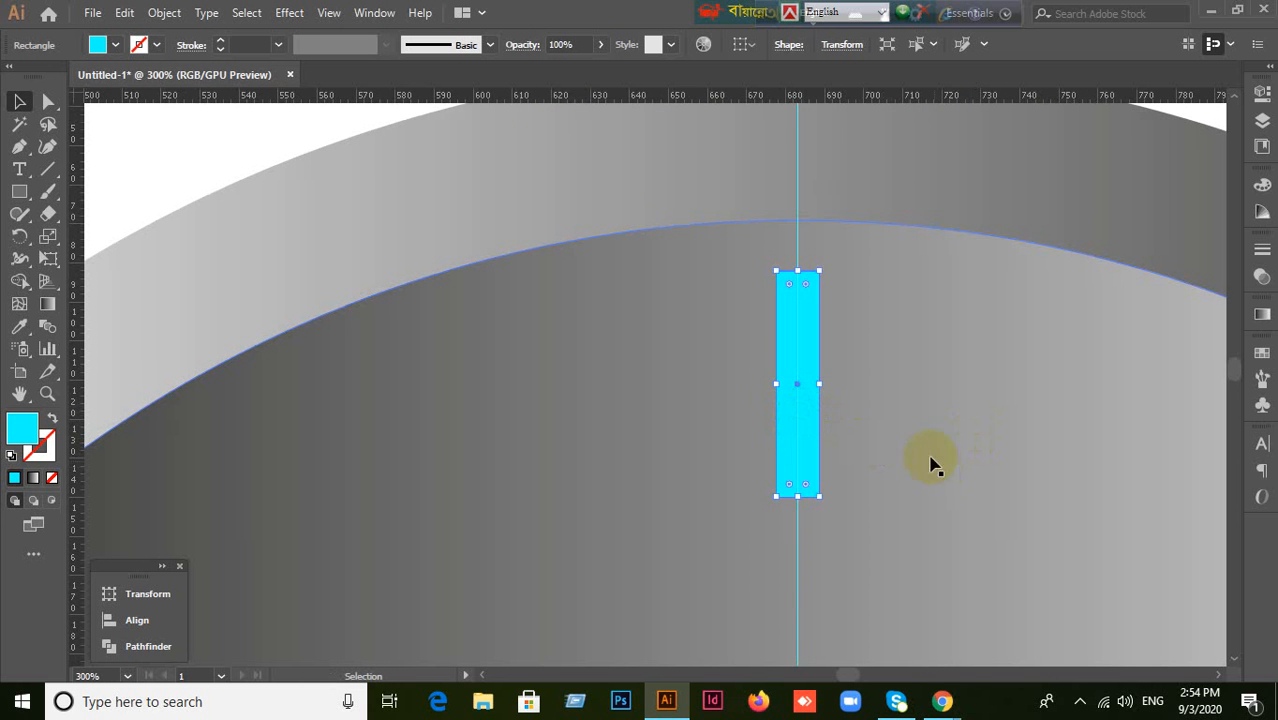
left_click_drag(810, 422, 958, 472)
key("a")
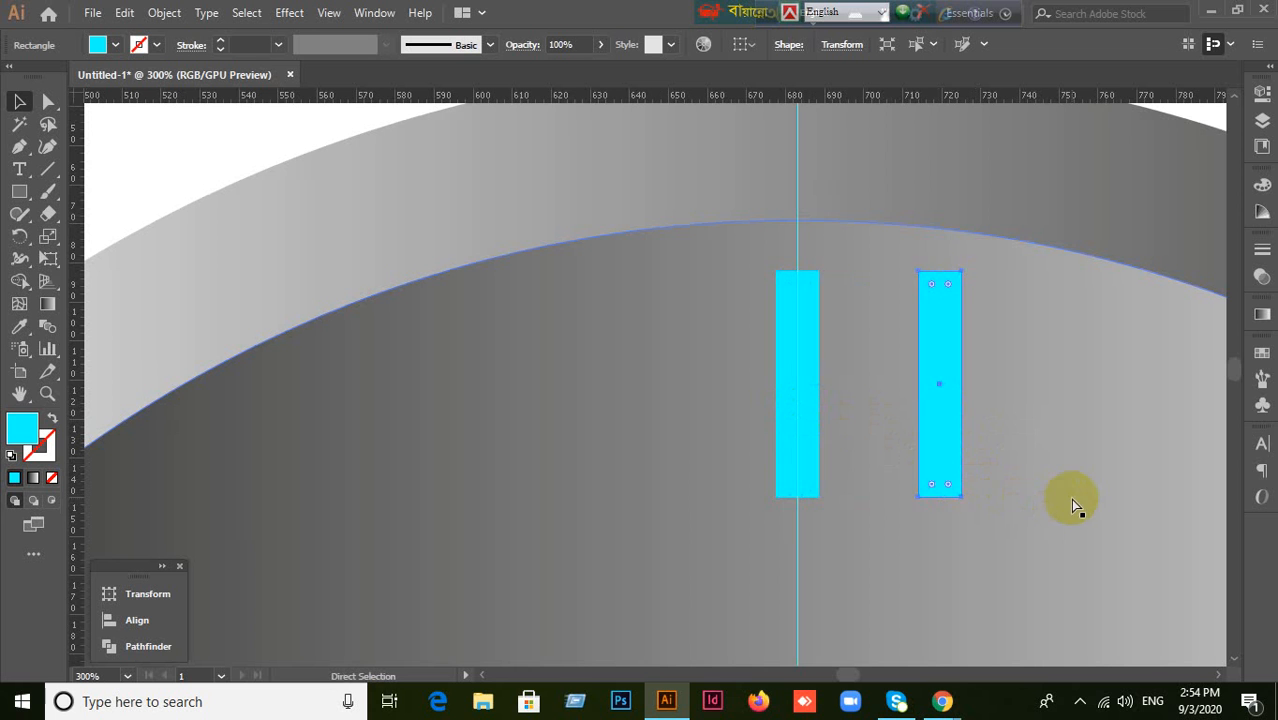
key("ctrl+z")
Step: Shorten the top tick's copy from its lower end to half height, narrow it evenly from both sides, and deselect
left_click_drag(798, 495, 808, 386)
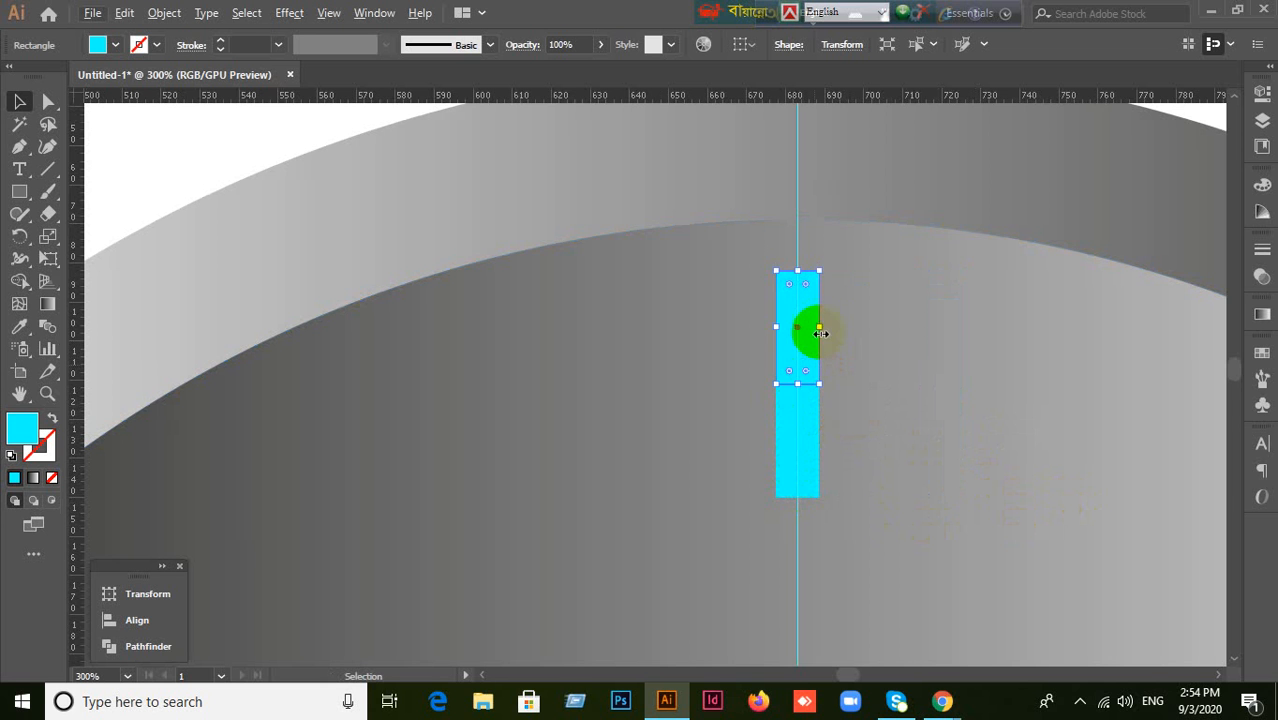
left_click_drag(821, 326, 810, 327)
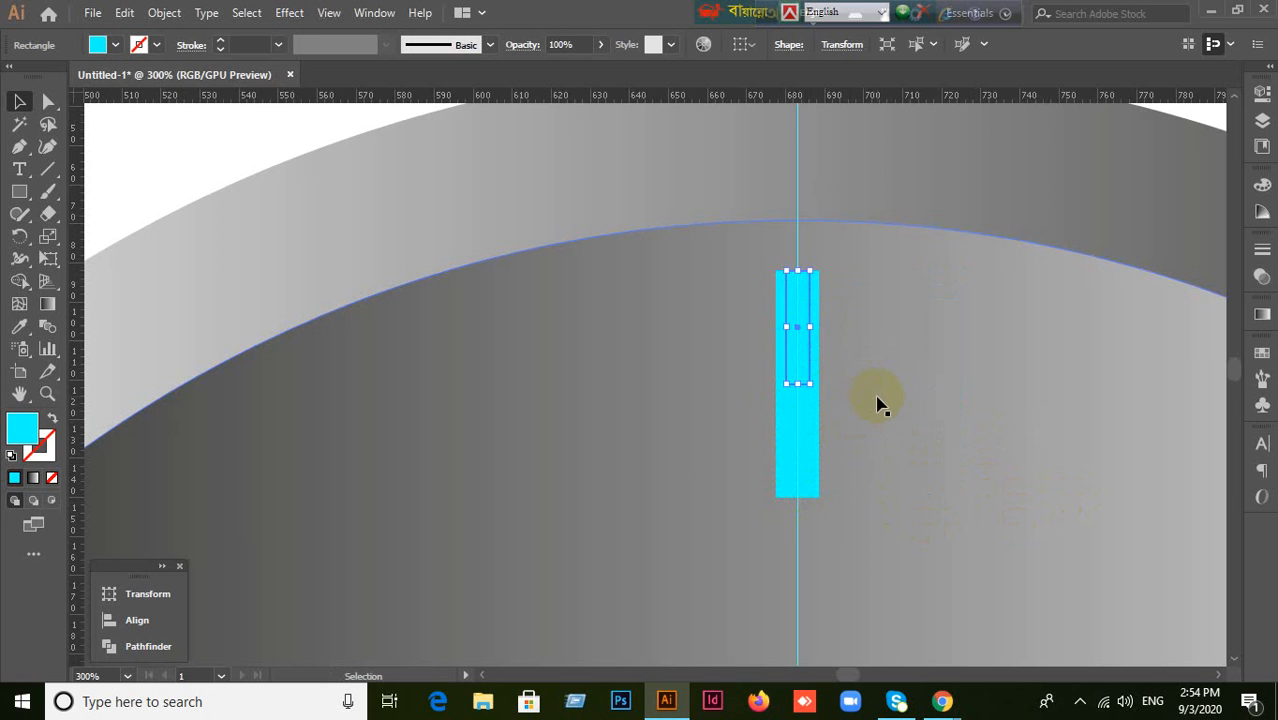
scroll(876, 402, "down", 3)
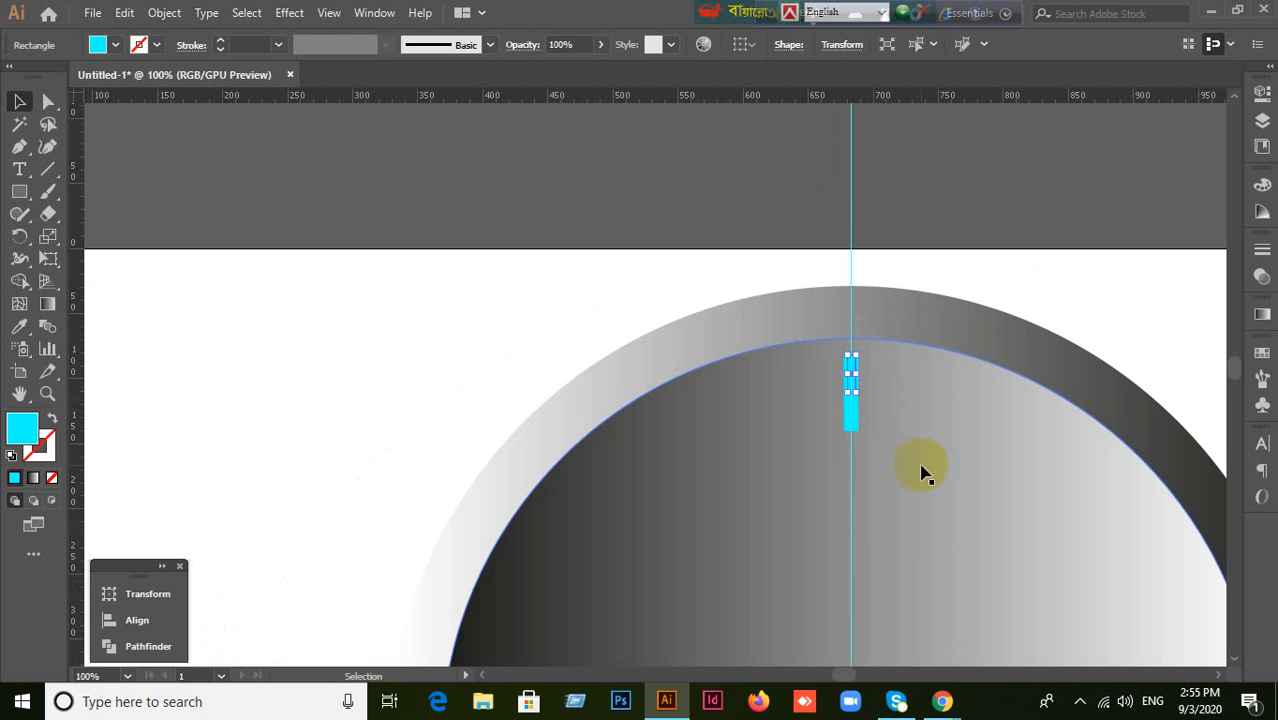
left_click(480, 272)
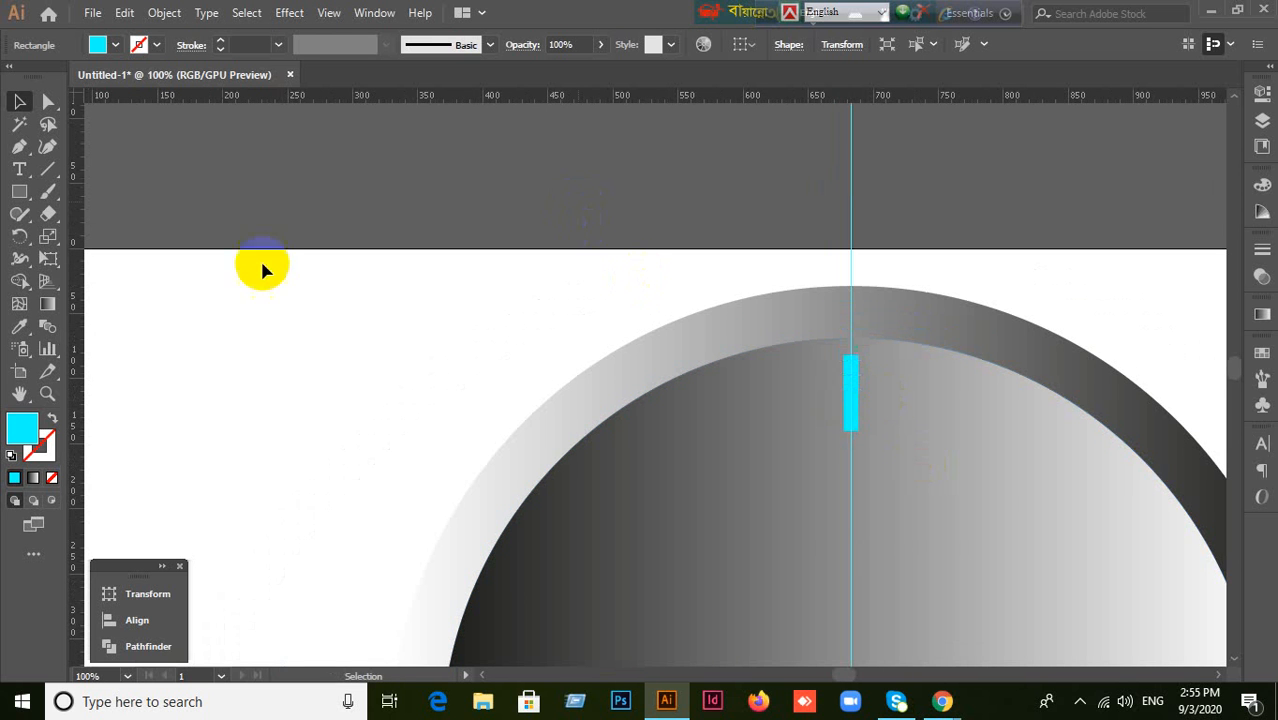
left_click(19, 192)
left_click_drag(366, 161, 467, 359)
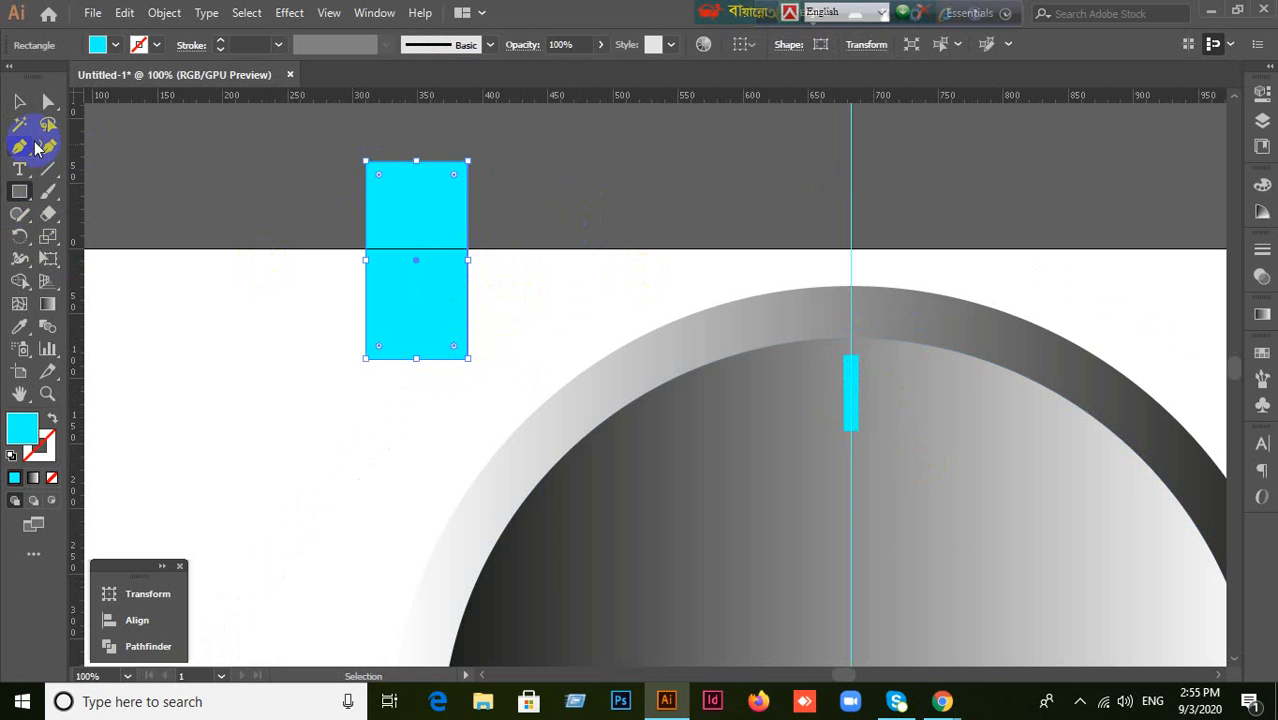
left_click(19, 101)
left_click_drag(417, 277, 391, 385)
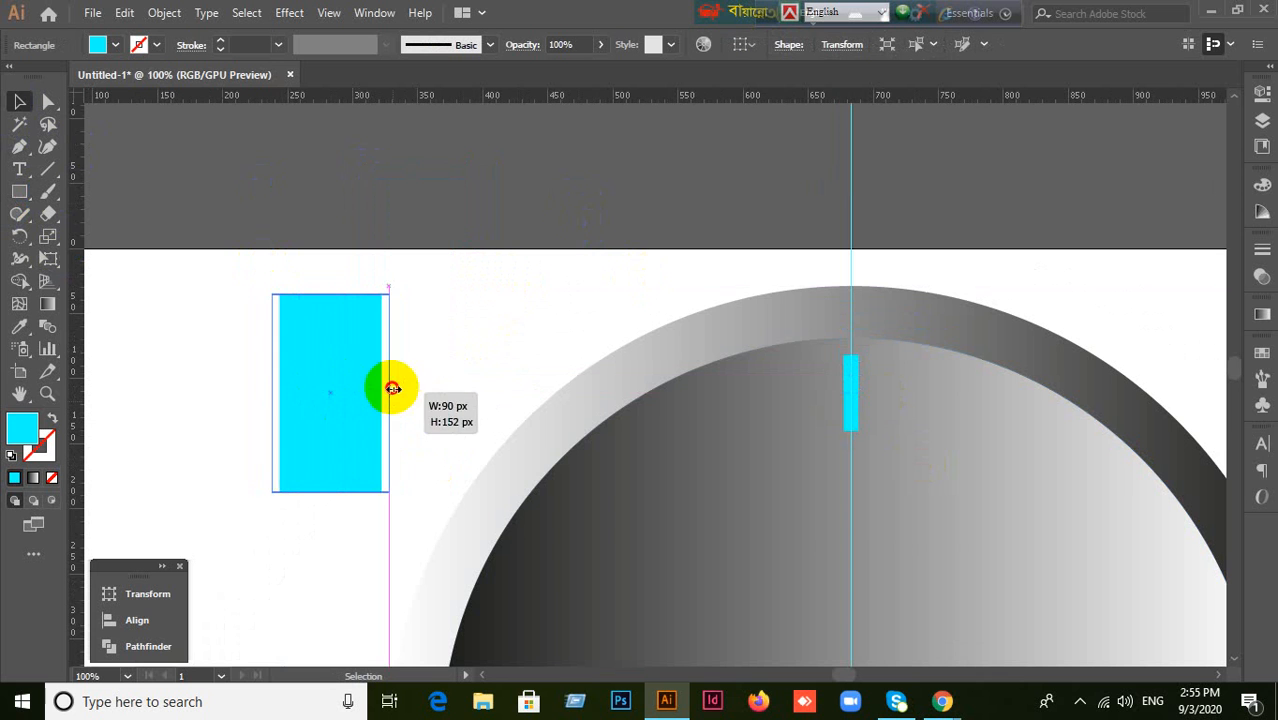
left_click_drag(330, 295, 328, 263)
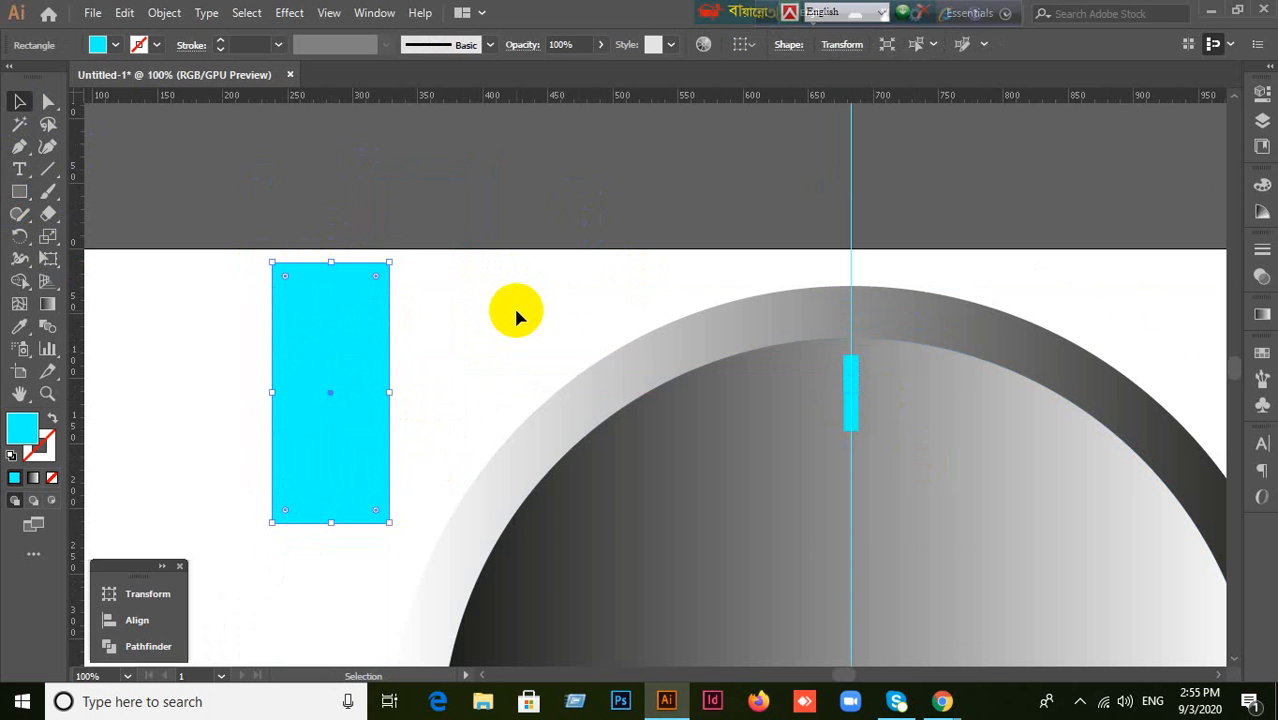
key("Delete")
Step: Copy the top cyan tick in place and shorten the copy from its lower end to just over half height
scroll(920, 438, "up", 1)
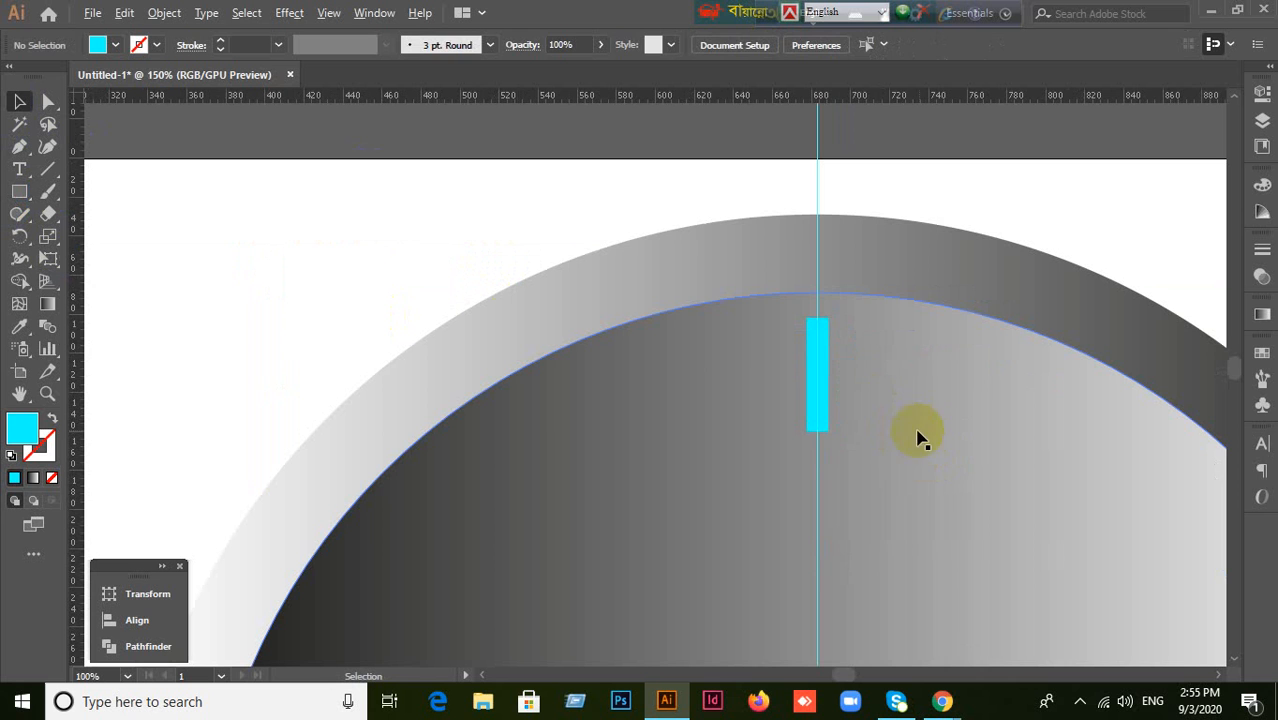
left_click(913, 380)
double_click(817, 350)
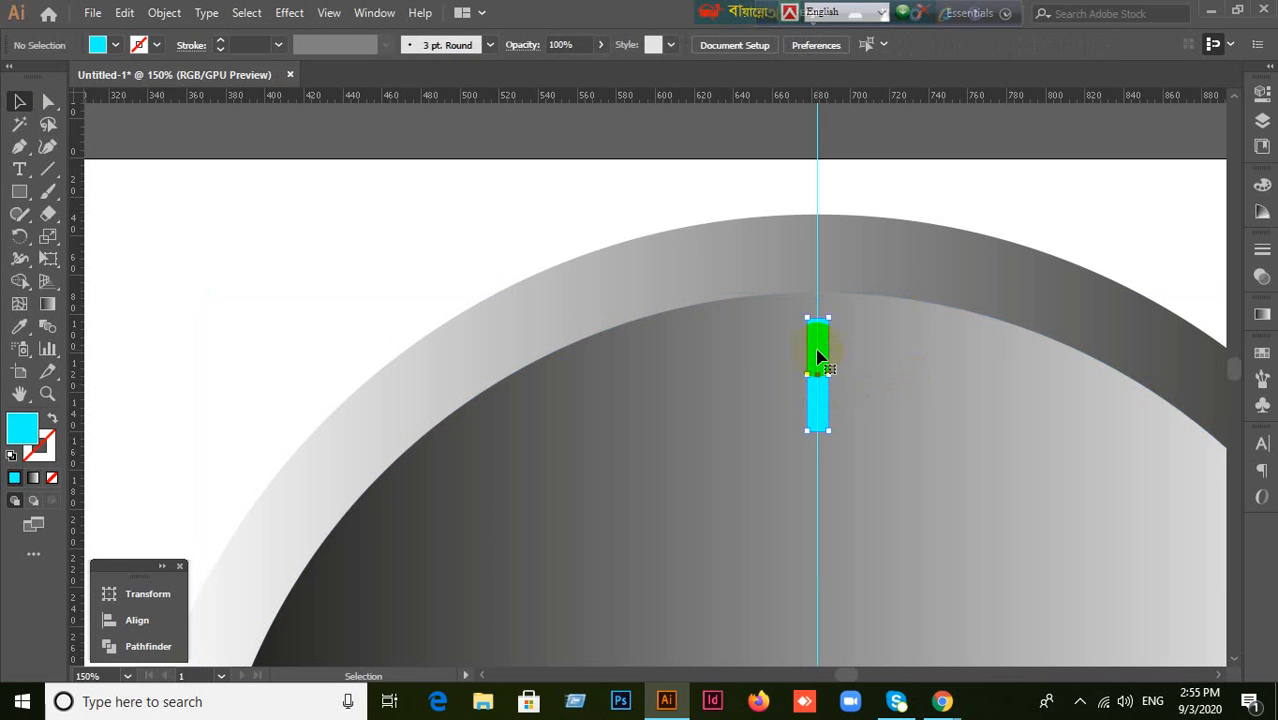
left_click(817, 356)
left_click_drag(817, 356, 810, 281)
scroll(819, 430, "up", 3)
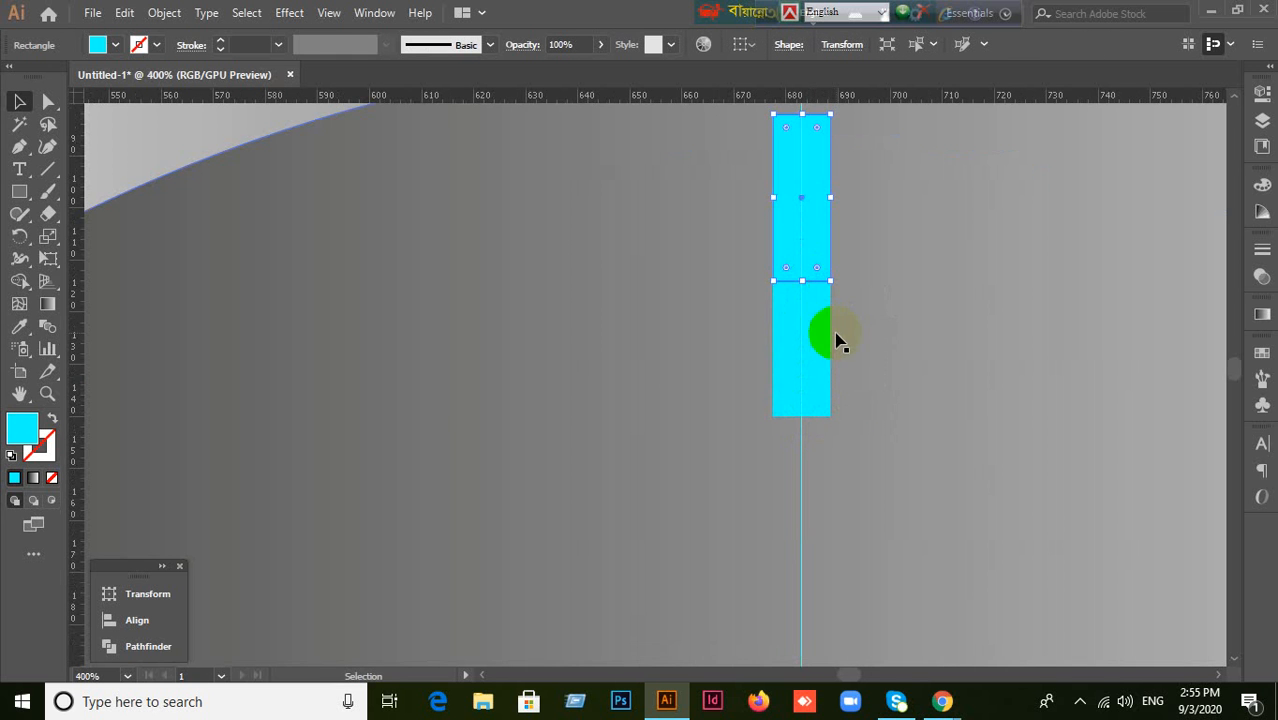
scroll(876, 343, "down", 4)
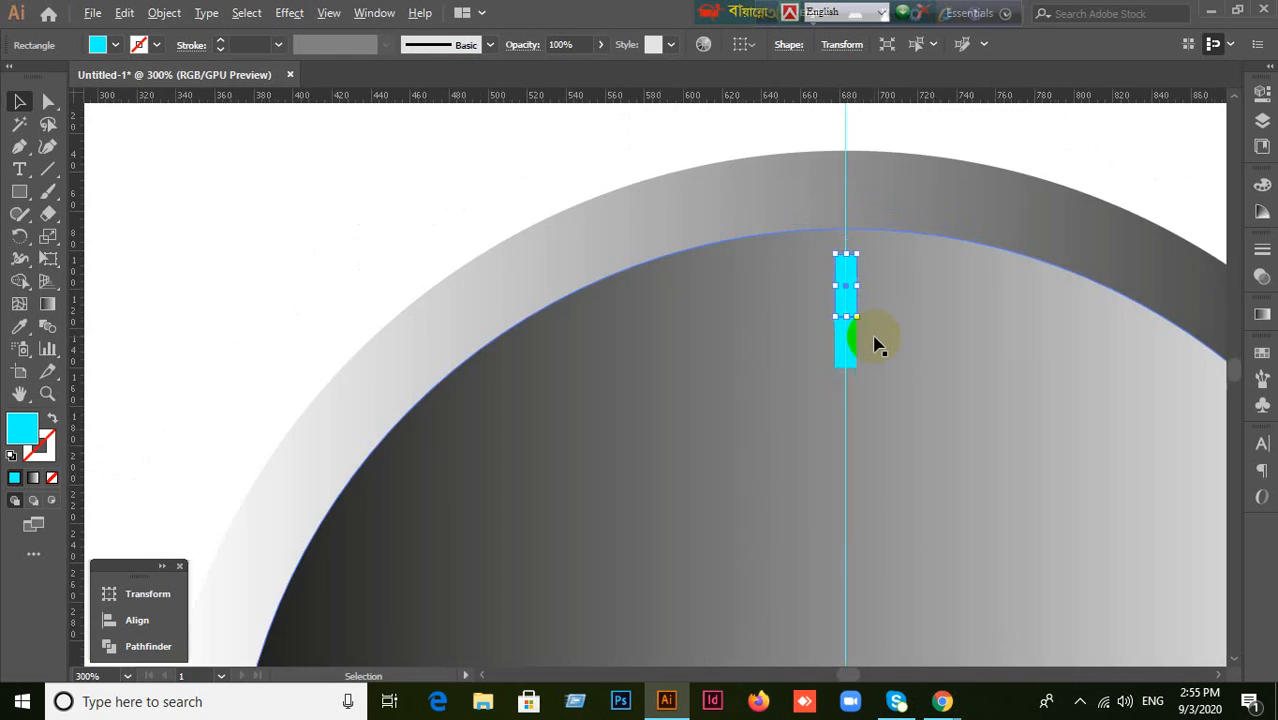
scroll(876, 343, "down", 1)
scroll(876, 343, "up", 2)
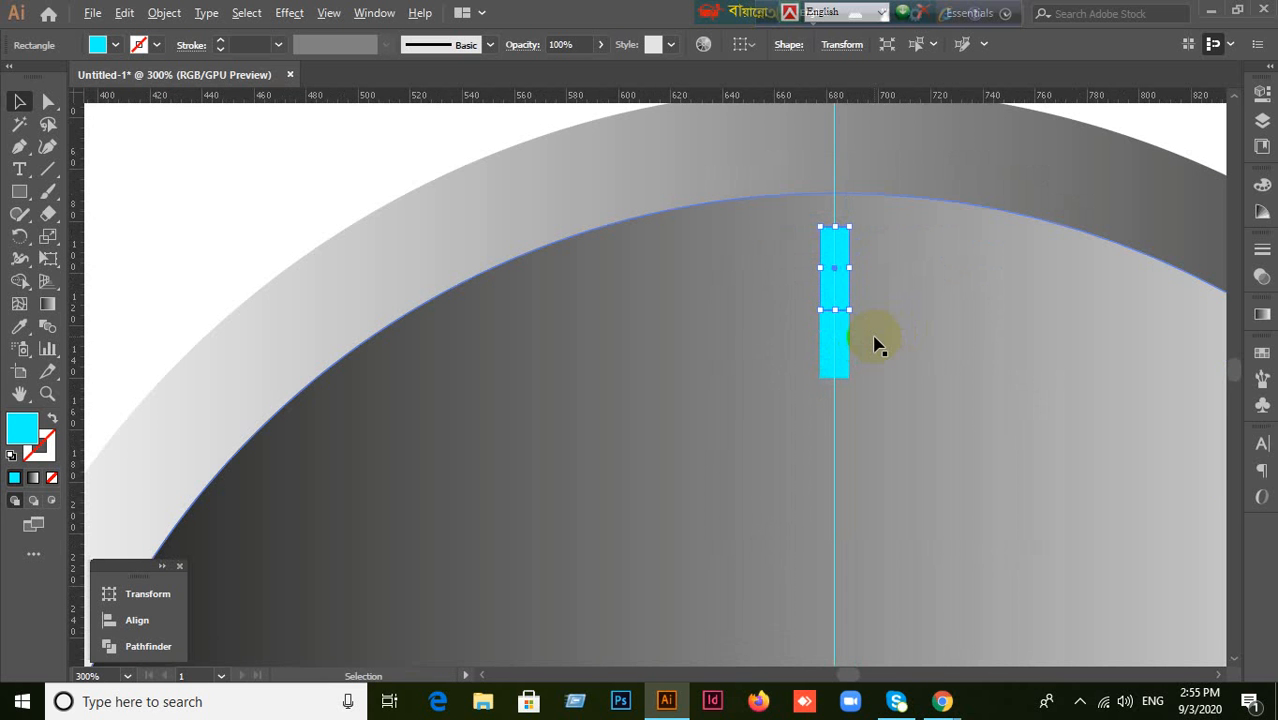
scroll(872, 332, "down", 2)
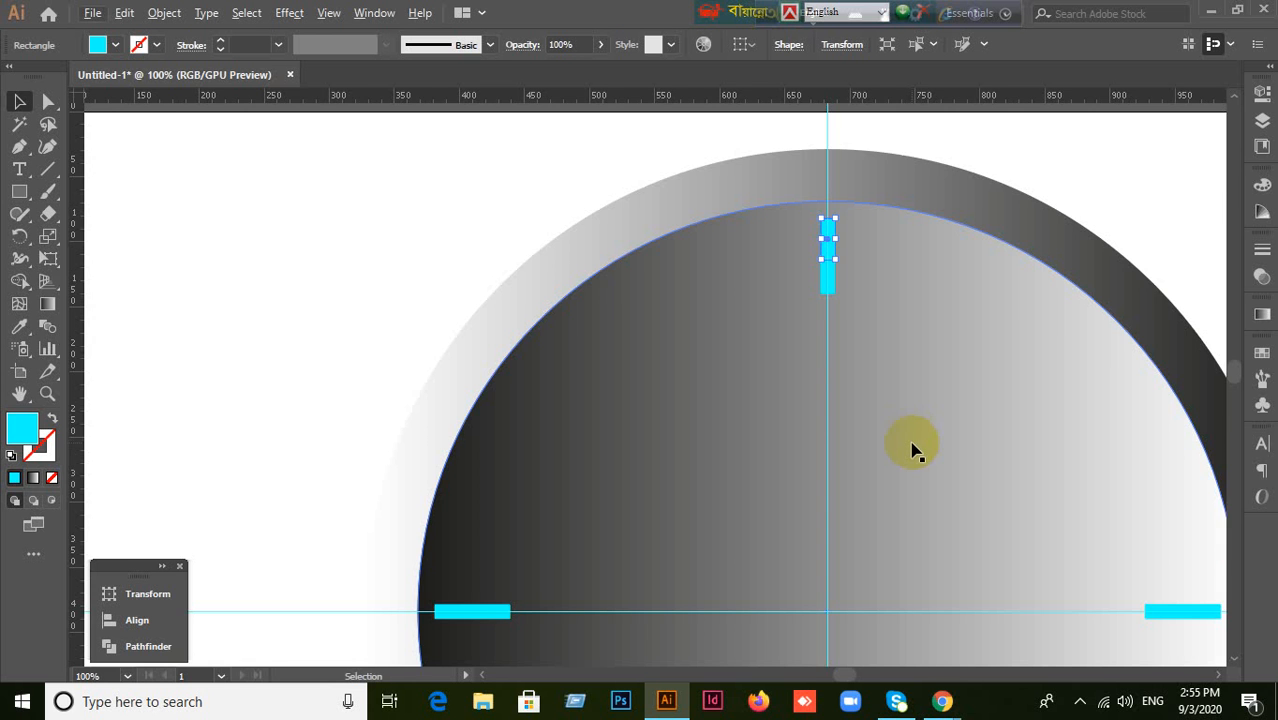
Step: Move the short cyan bar aside from the 12 o'clock mark and undo the move
scroll(912, 452, "down", 1)
scroll(961, 513, "down", 3)
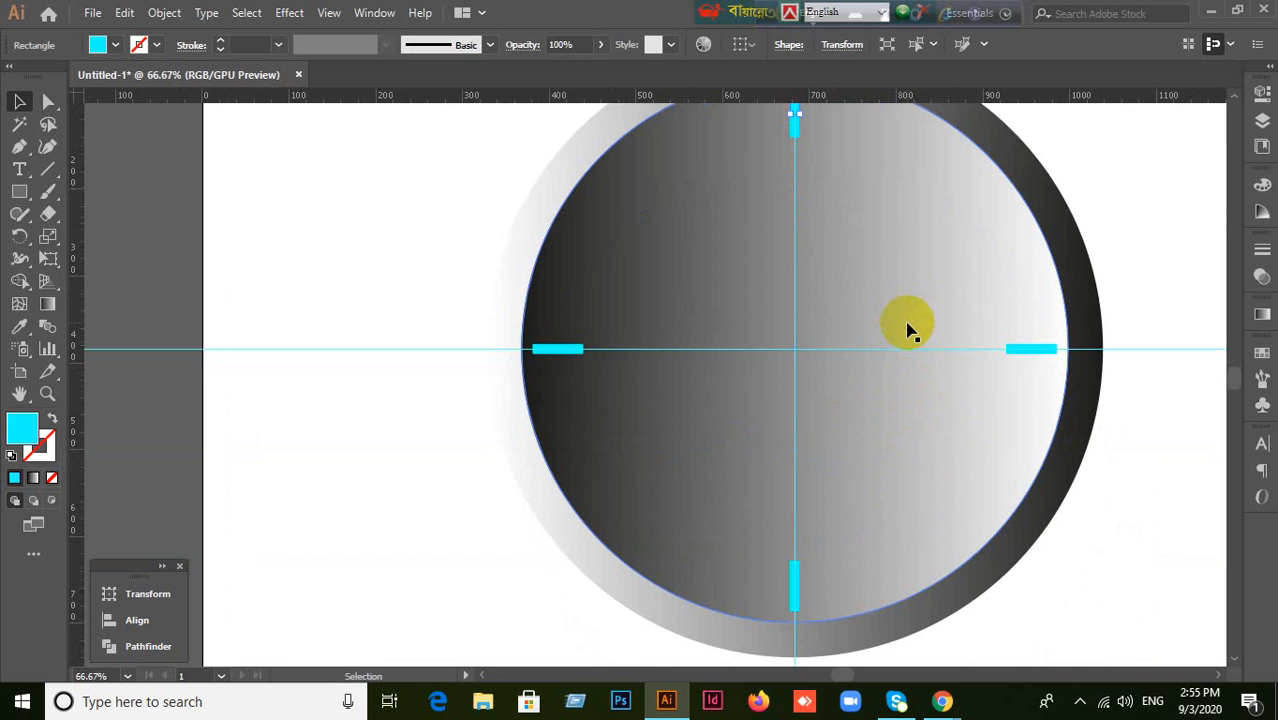
scroll(907, 326, "up", 2)
left_click(995, 134)
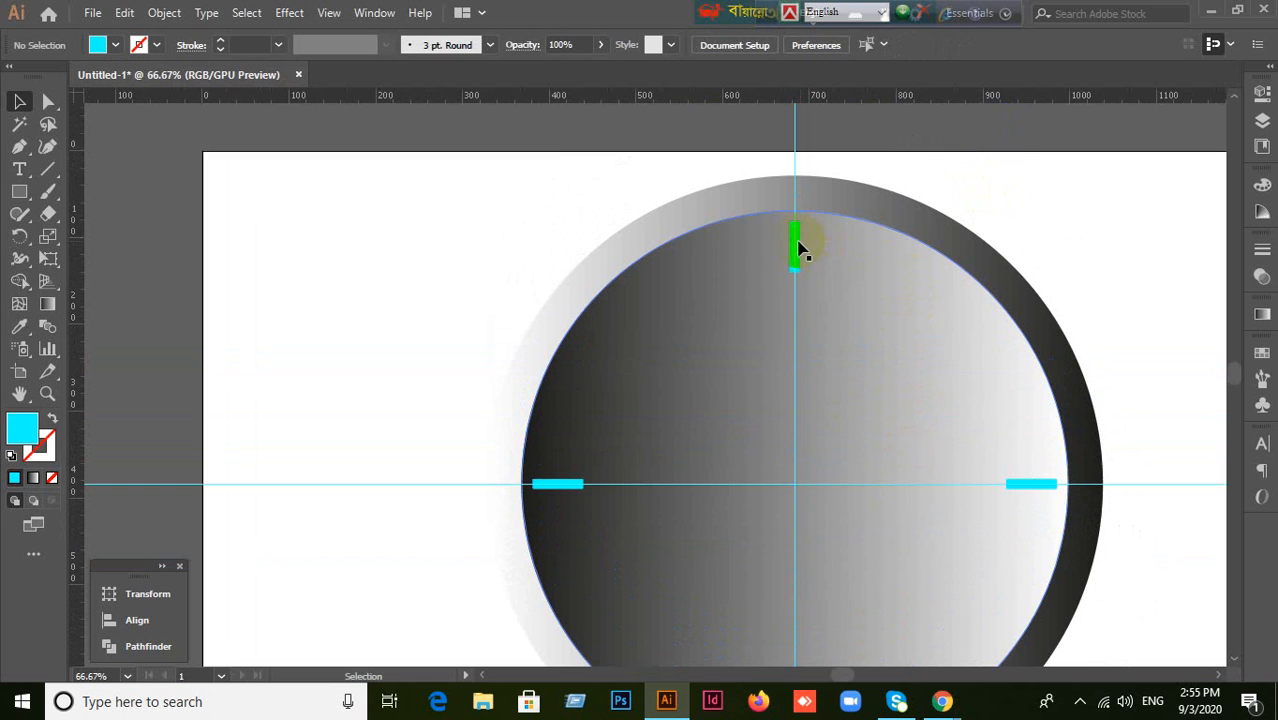
left_click_drag(797, 247, 836, 235)
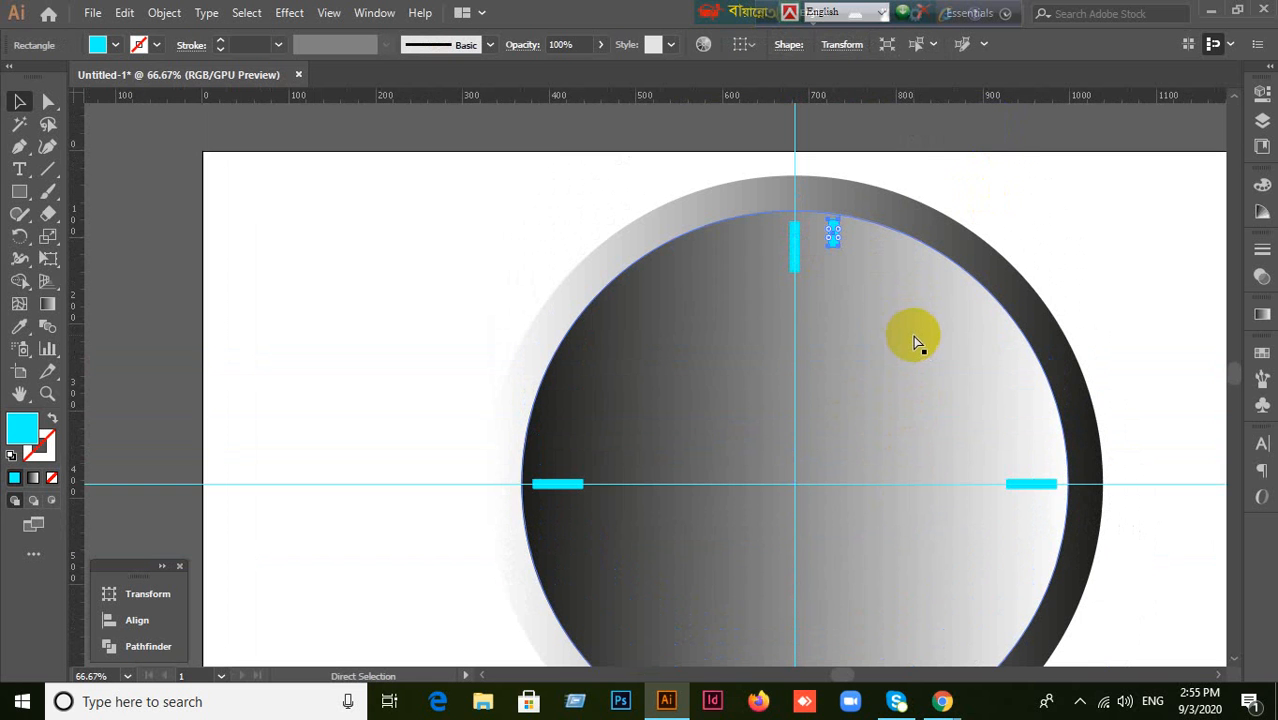
key("ctrl+z")
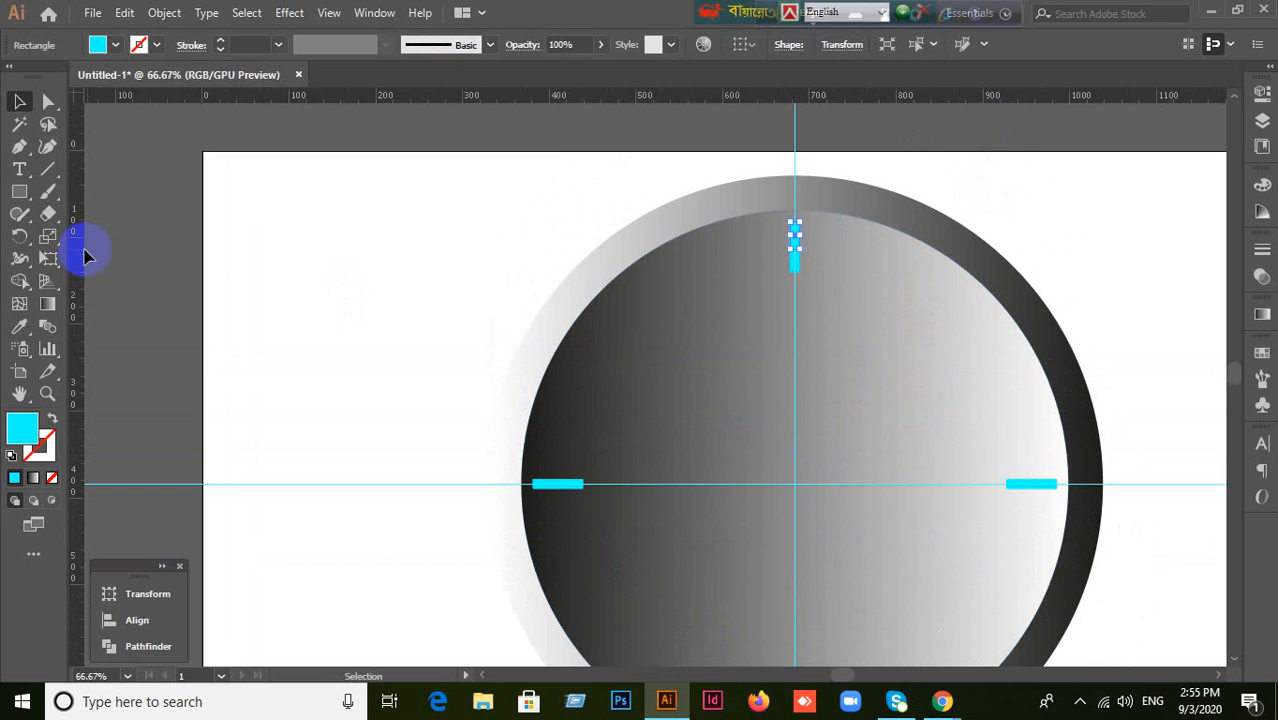
Step: Rotate a copy of the short cyan bar about the dial's centre by 360/12 degrees
left_click(20, 236)
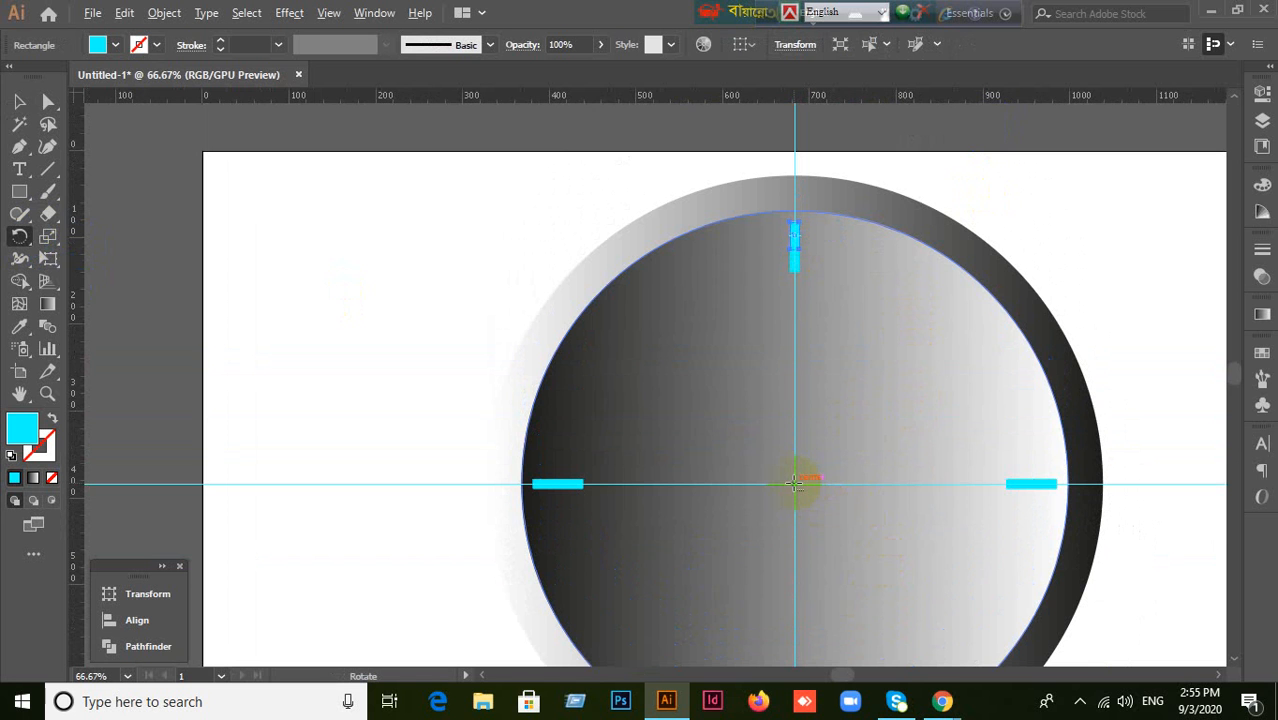
left_click(794, 484, "alt")
type("36")
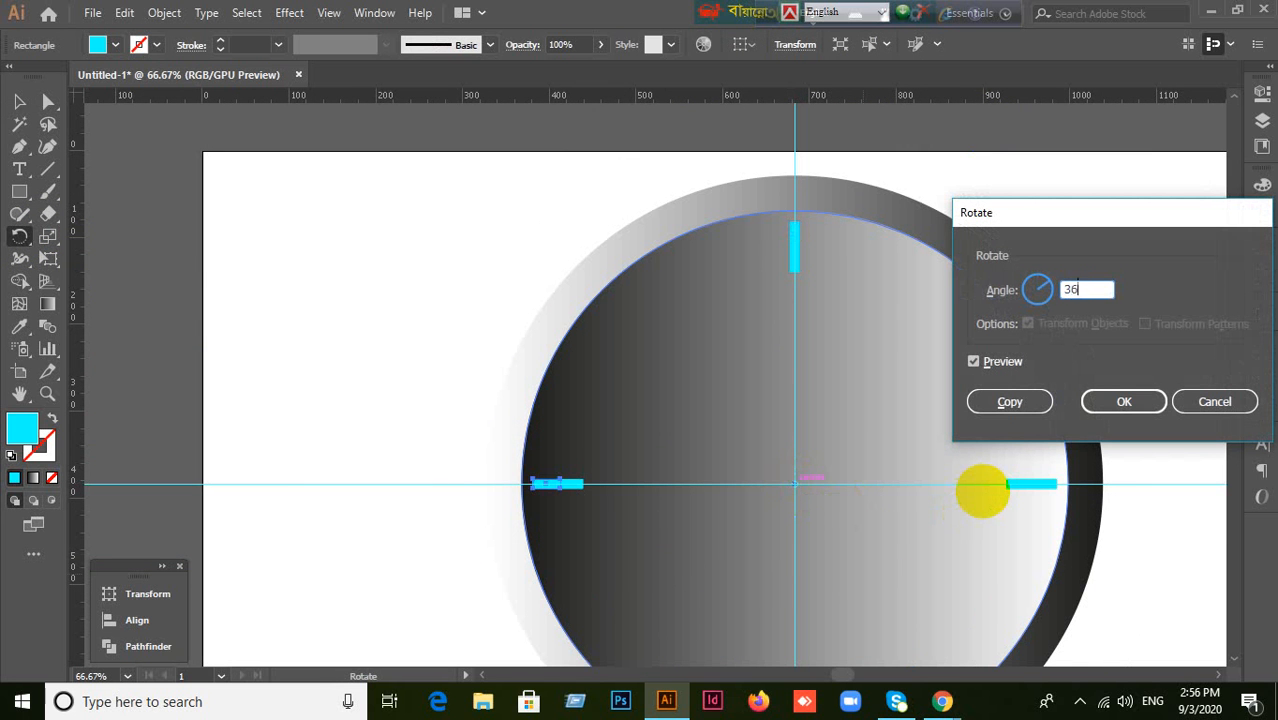
type("0/12")
left_click(1010, 401)
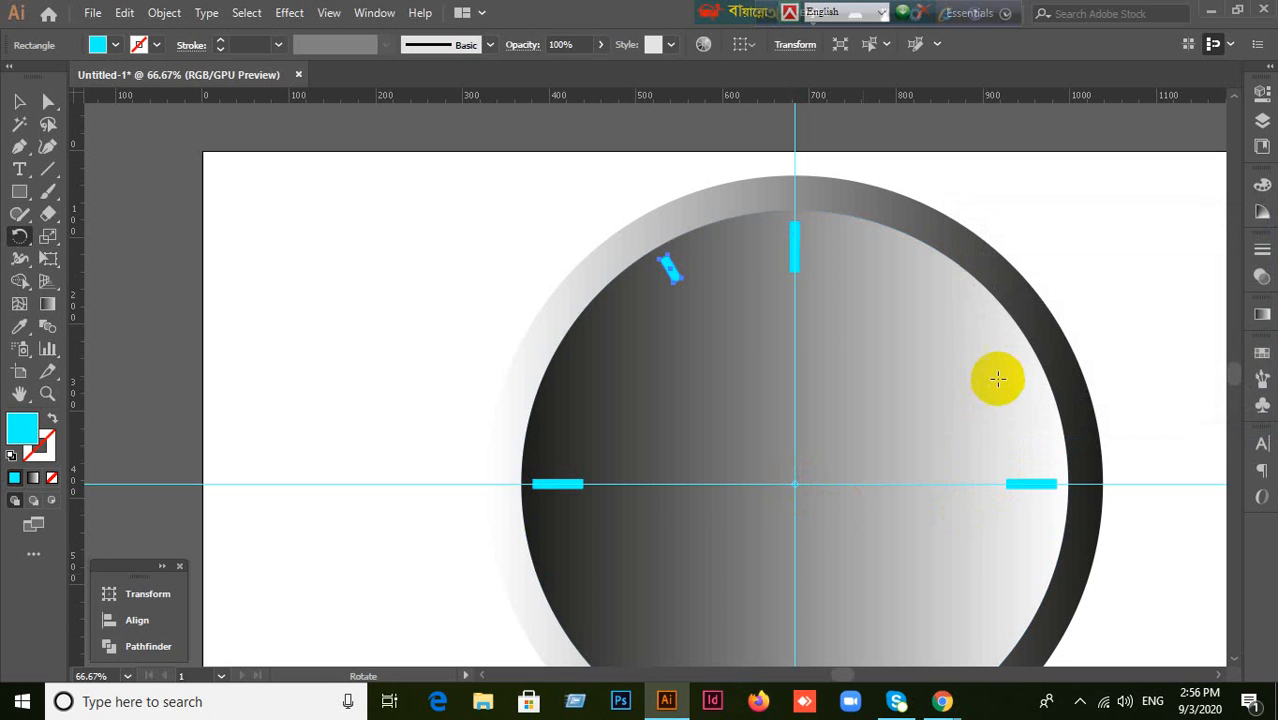
Step: Repeat the rotated copy around the dial until every hour position has a short bar, and clear the selection
key("ctrl+d")
key("ctrl+d")
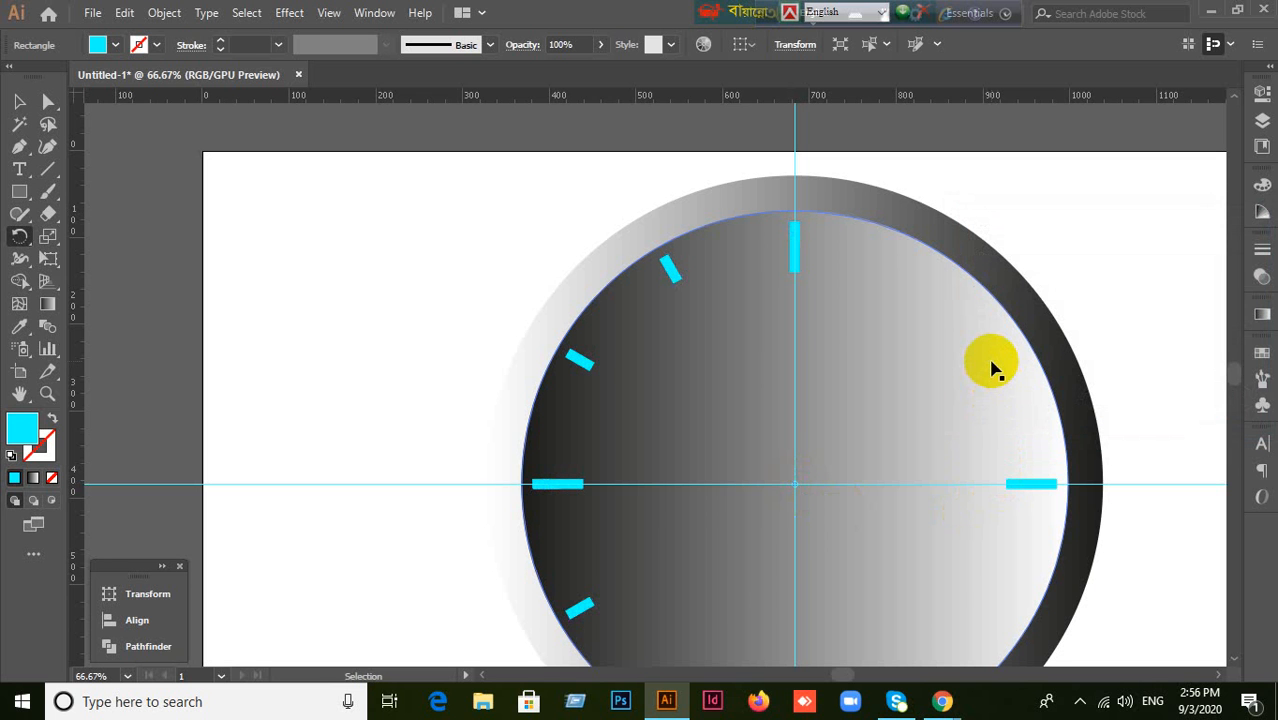
key("ctrl+d")
key("ctrl+d")
key("ctrl+d")
key("ctrl+d")
scroll(960, 400, "down", 3)
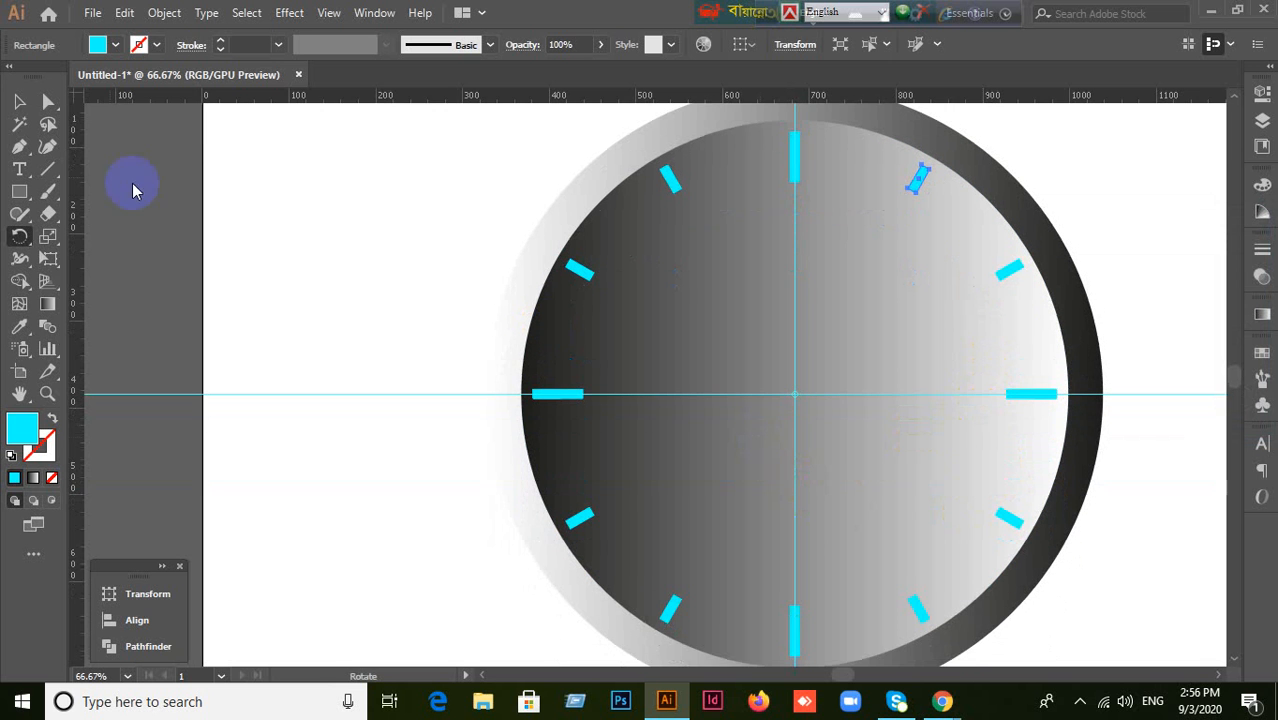
left_click(17, 103)
scroll(397, 533, "up", 1)
left_click(391, 536)
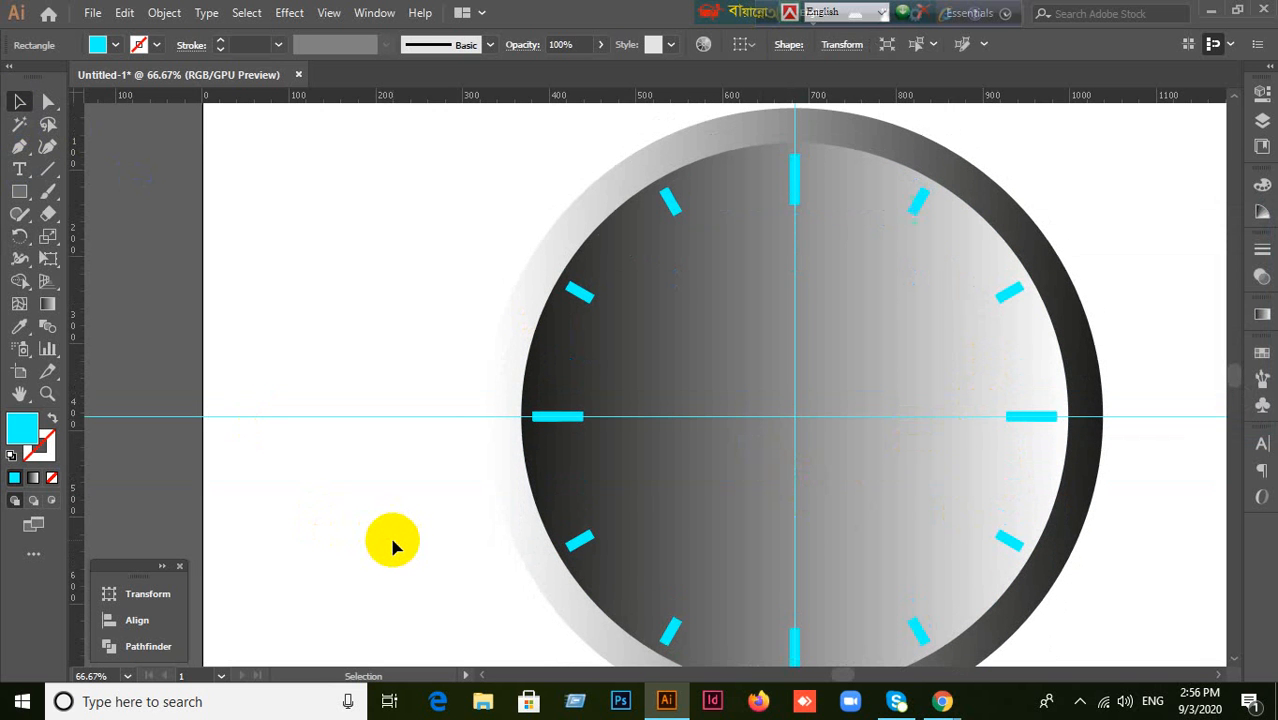
Step: Fill the short bar overlapping the long 12 o'clock bar with red and remove it, keeping the long bar
scroll(457, 532, "up", 1, "alt")
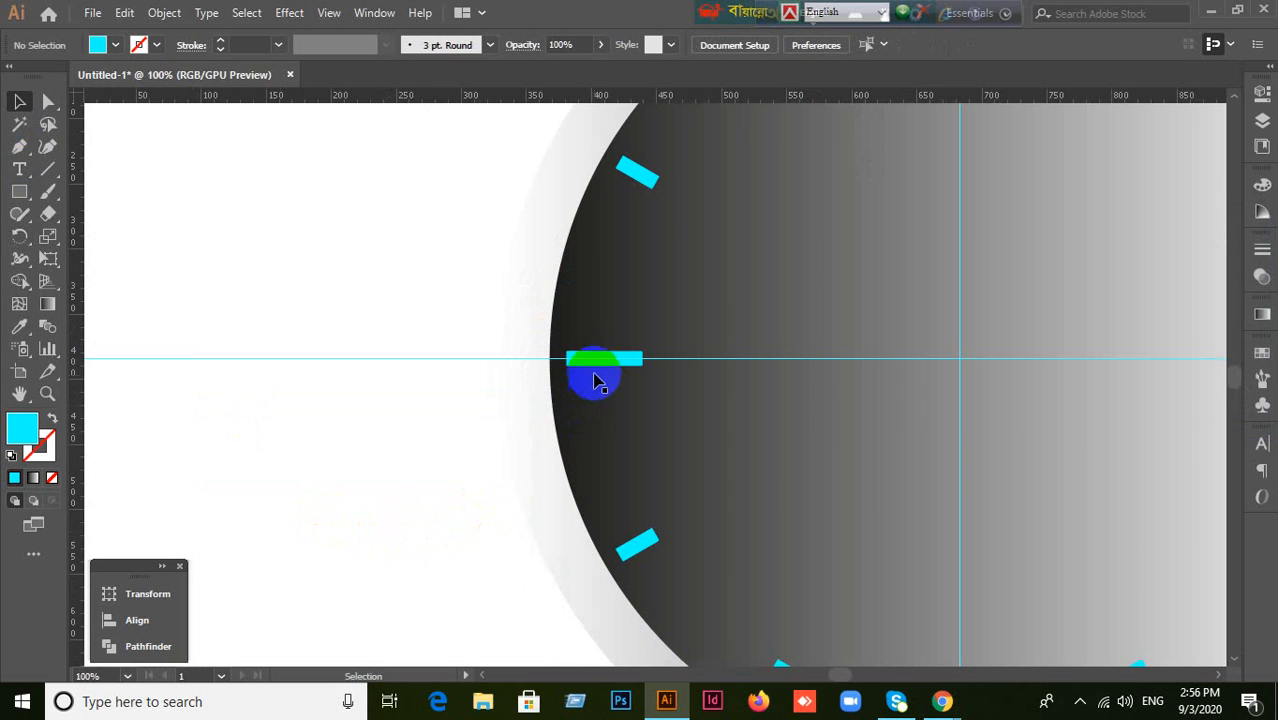
left_click_drag(913, 374, 684, 670)
left_click(710, 350)
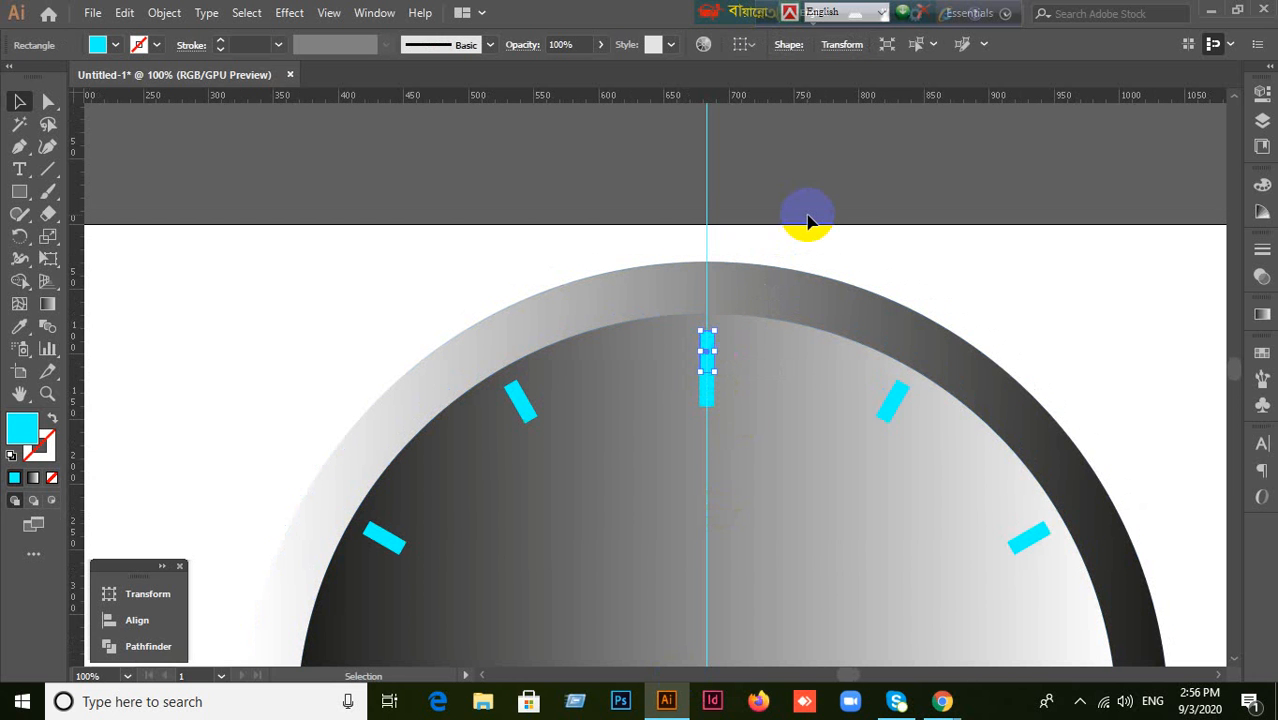
left_click(1262, 352)
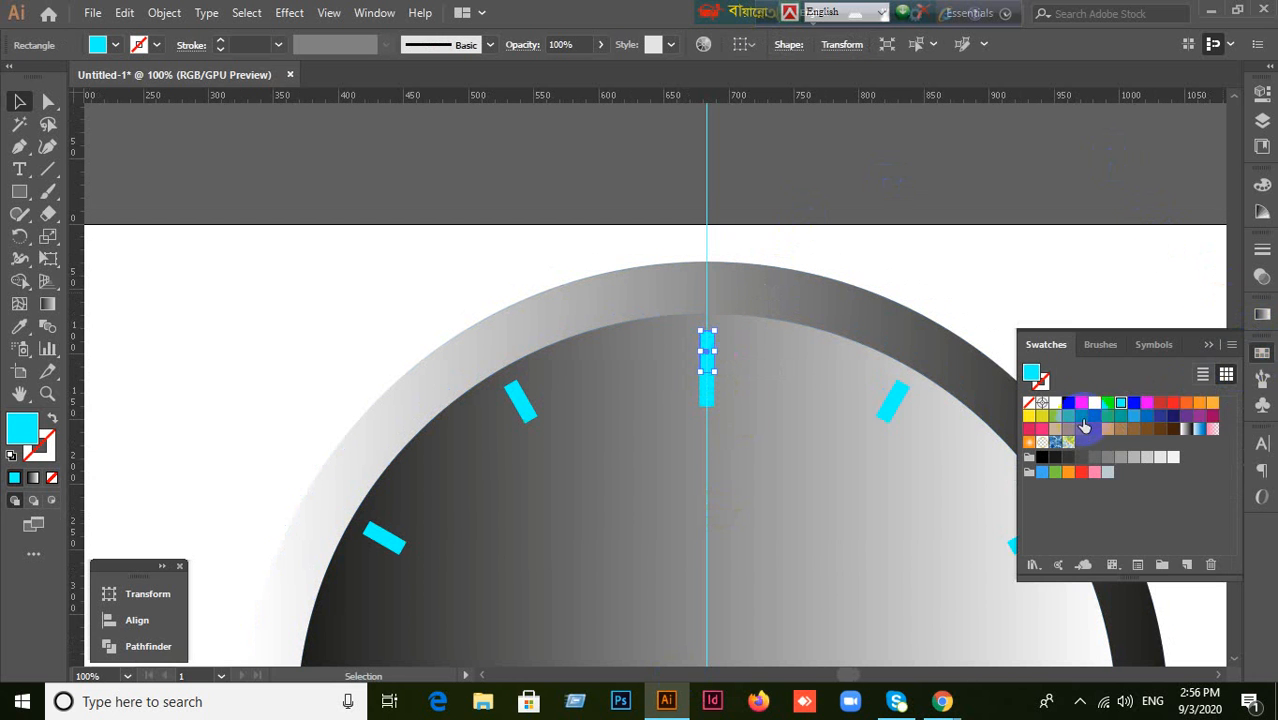
left_click(1083, 404)
left_click(725, 349)
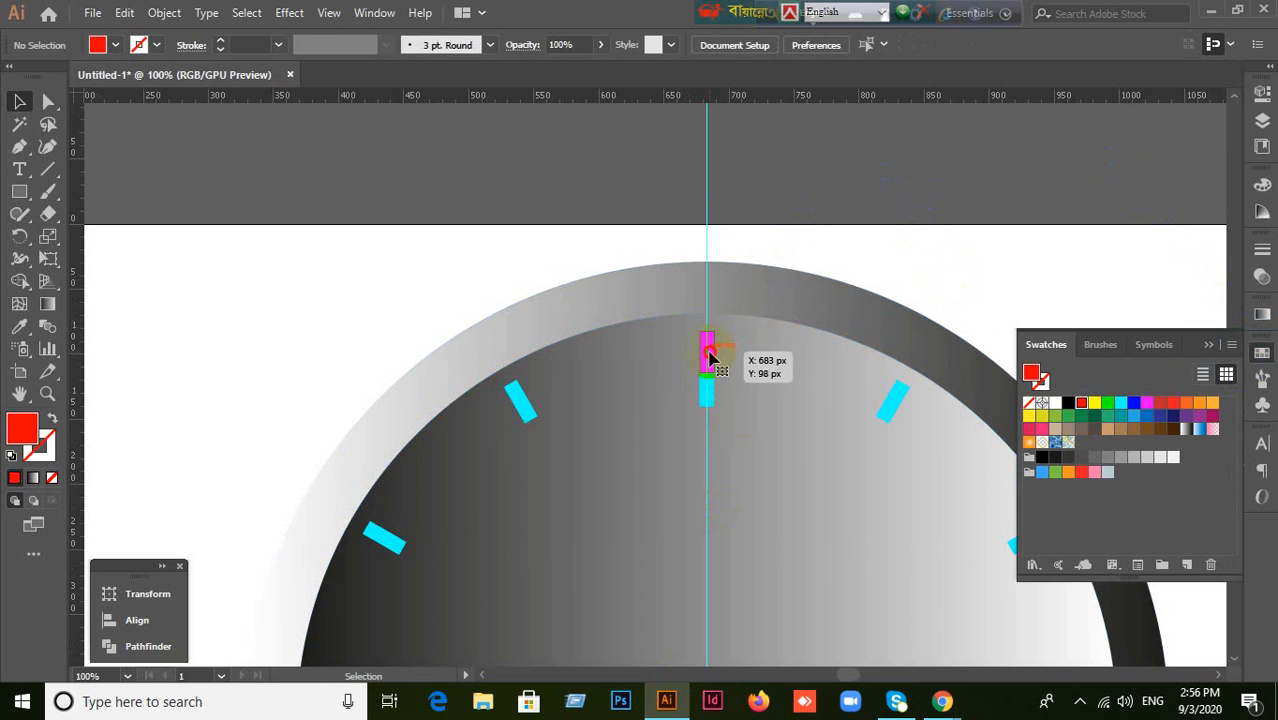
key("ctrl+z")
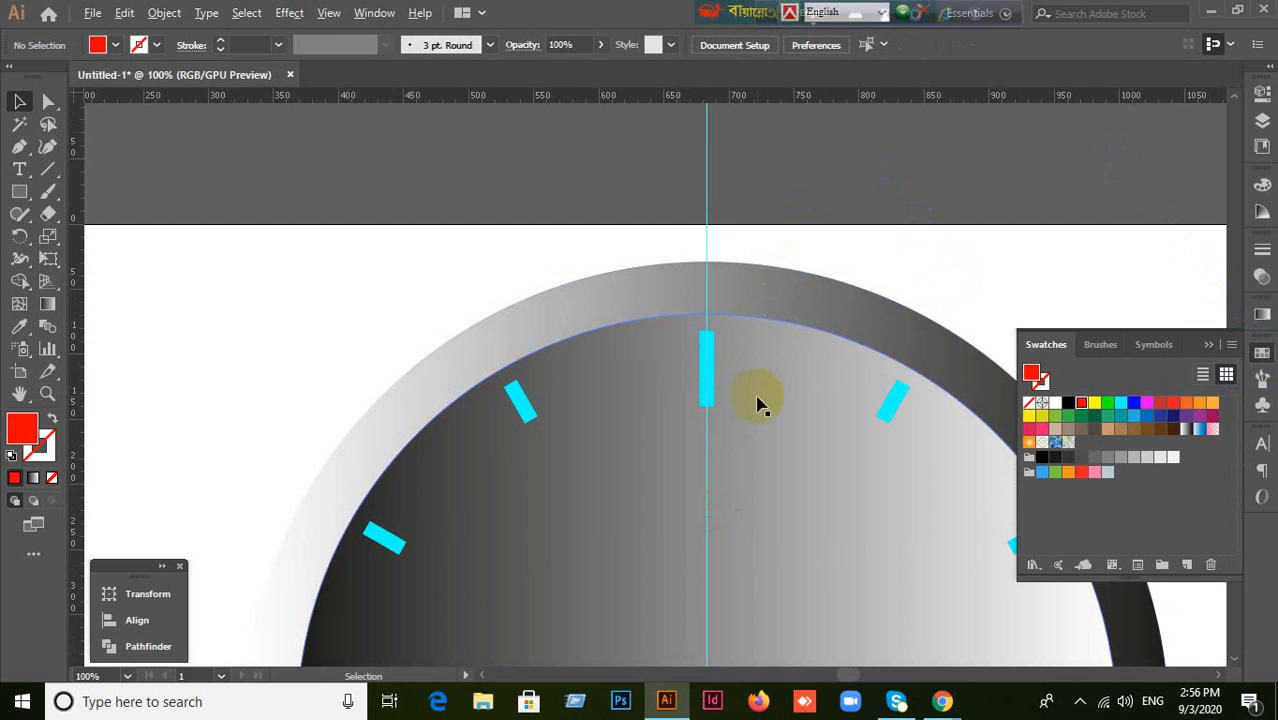
Step: Delete the short bar under the long 9 o'clock bar by cutting the long one and pasting it back in place
scroll(762, 403, "down", 1)
left_click_drag(696, 580, 699, 271)
scroll(257, 499, "up", 1)
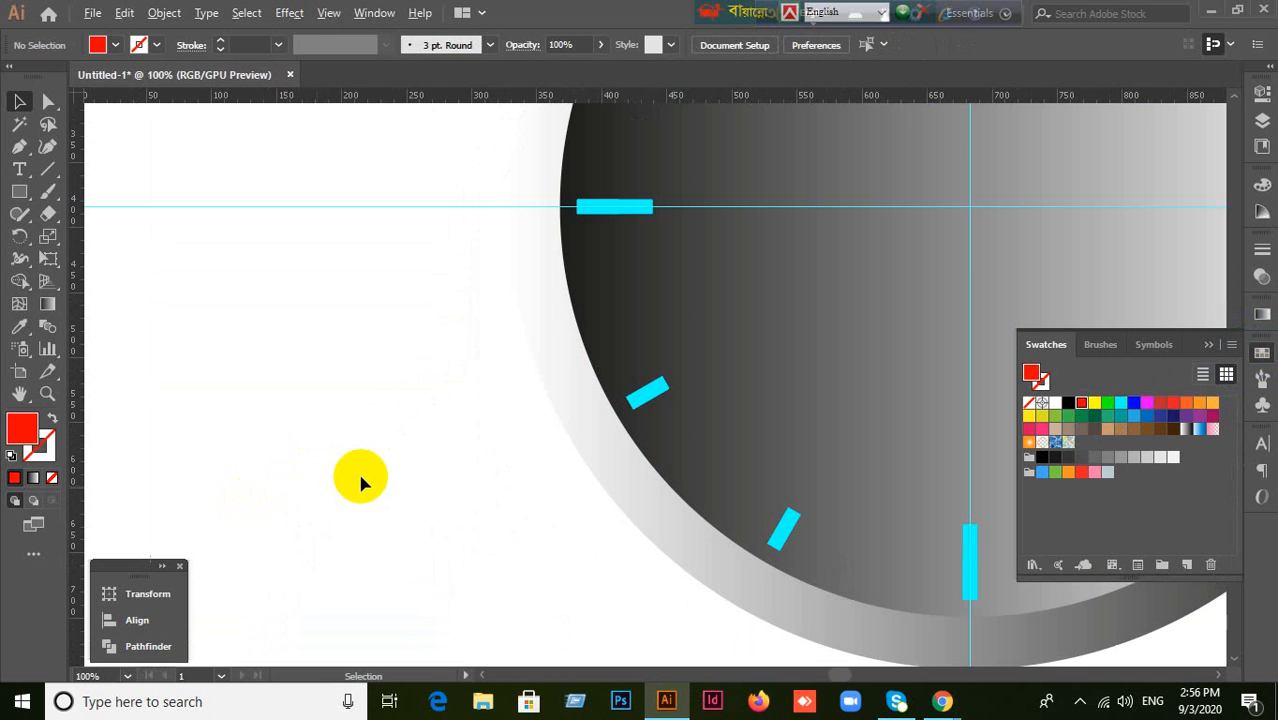
left_click(616, 211)
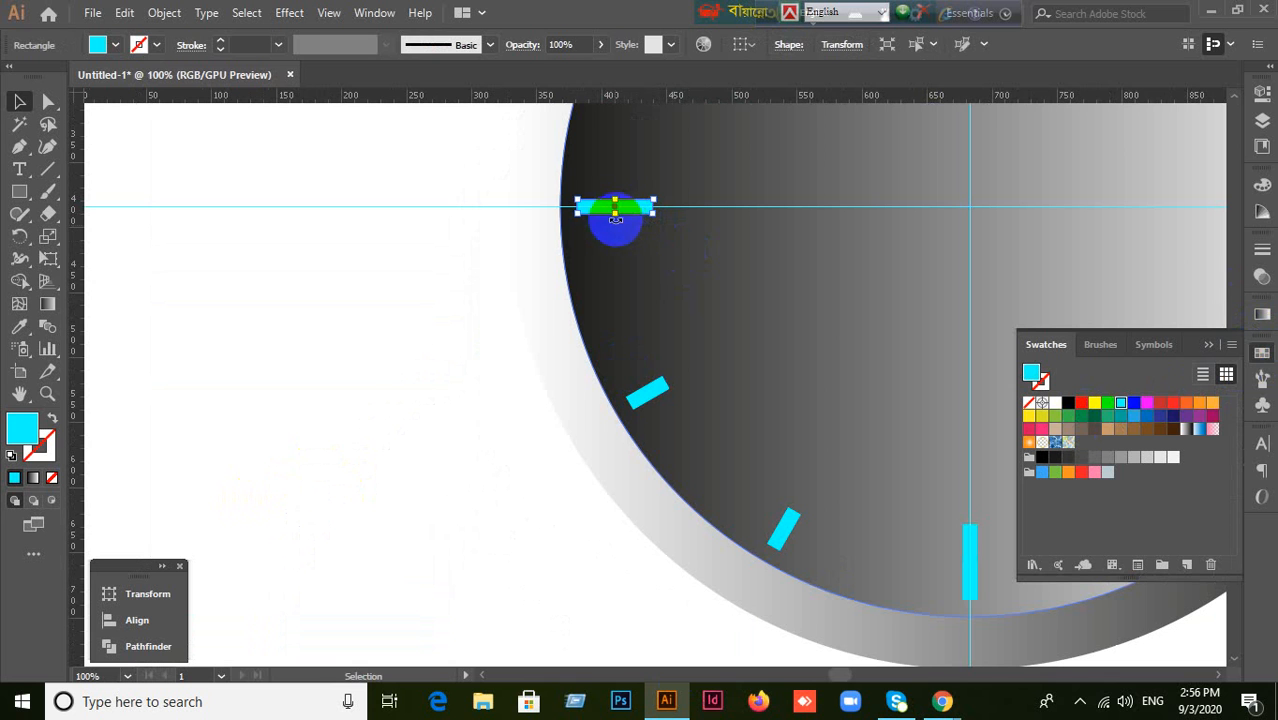
key("ctrl+x")
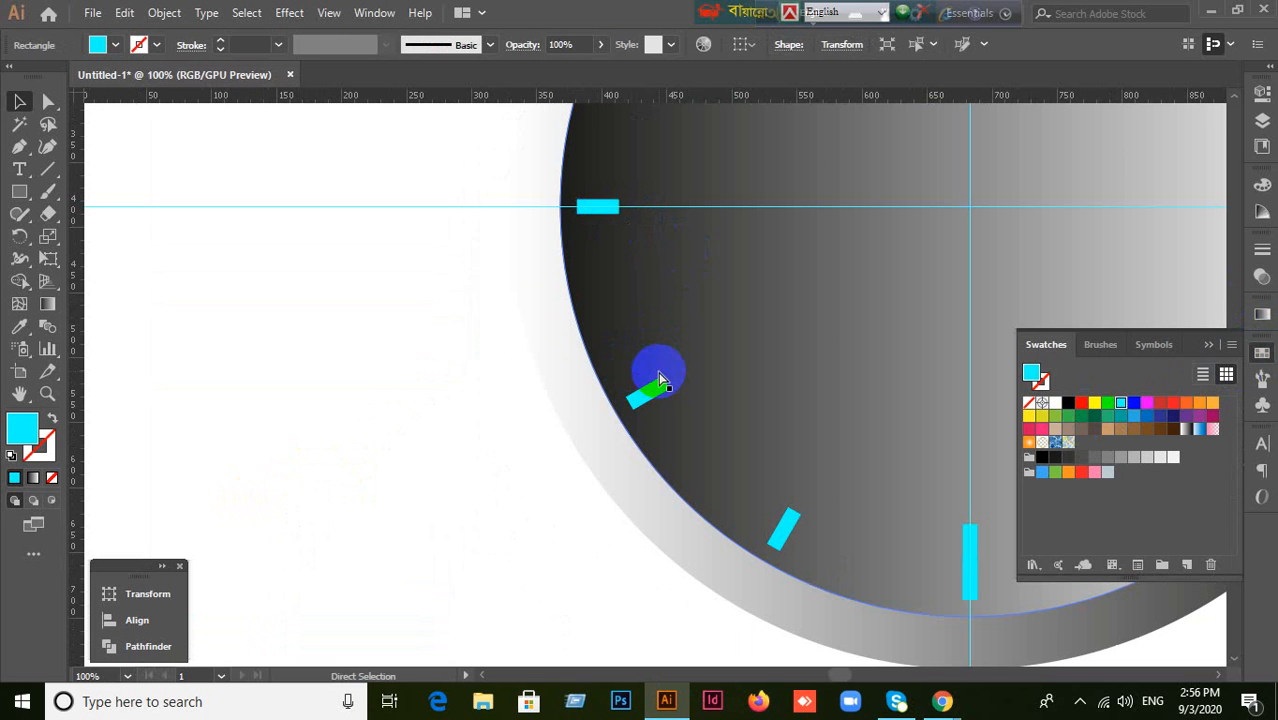
left_click(596, 208)
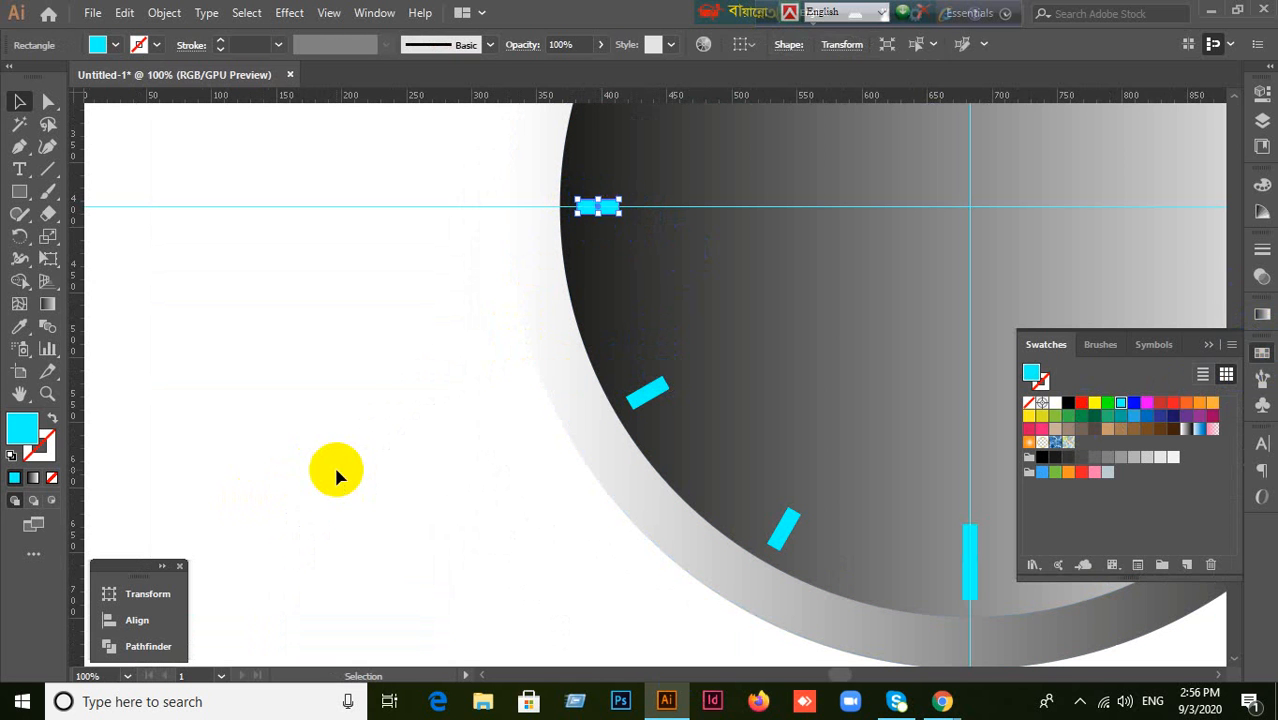
key("Delete")
key("ctrl+f")
left_click(337, 471)
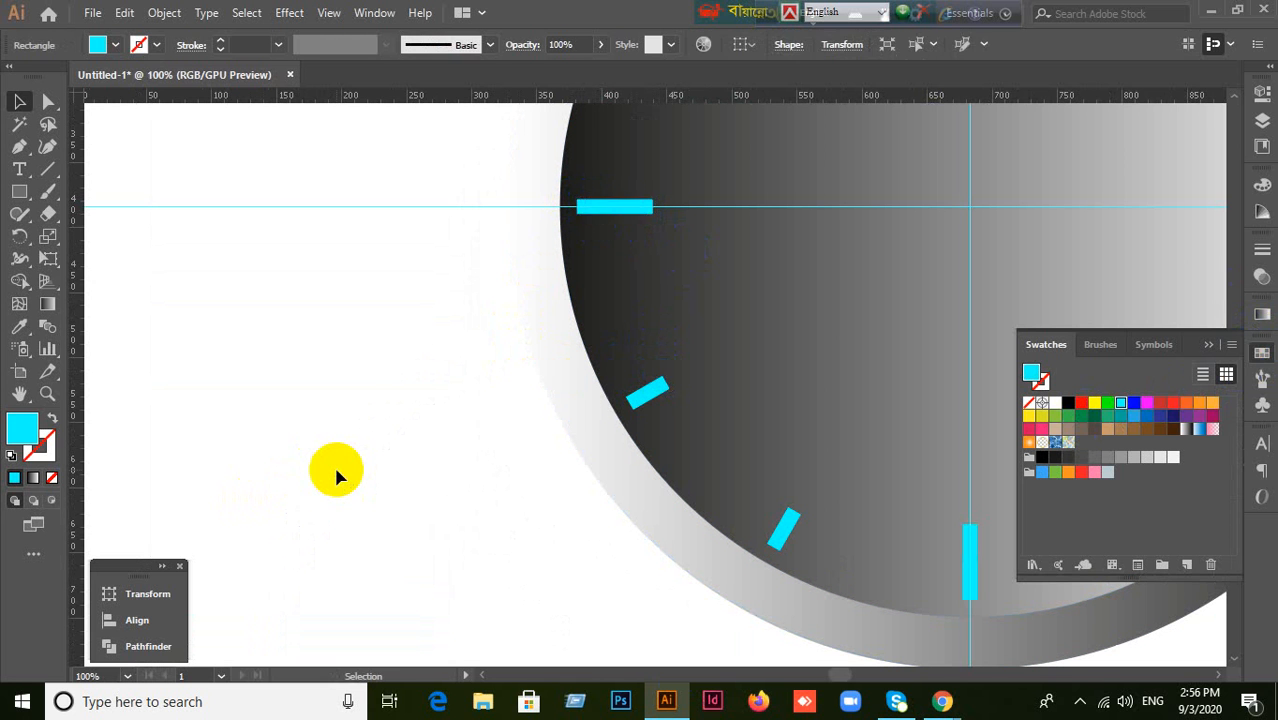
Step: Delete the overlapping short bar at 6 o'clock, cutting the long bar first and pasting it back in place
left_click_drag(981, 583, 775, 563)
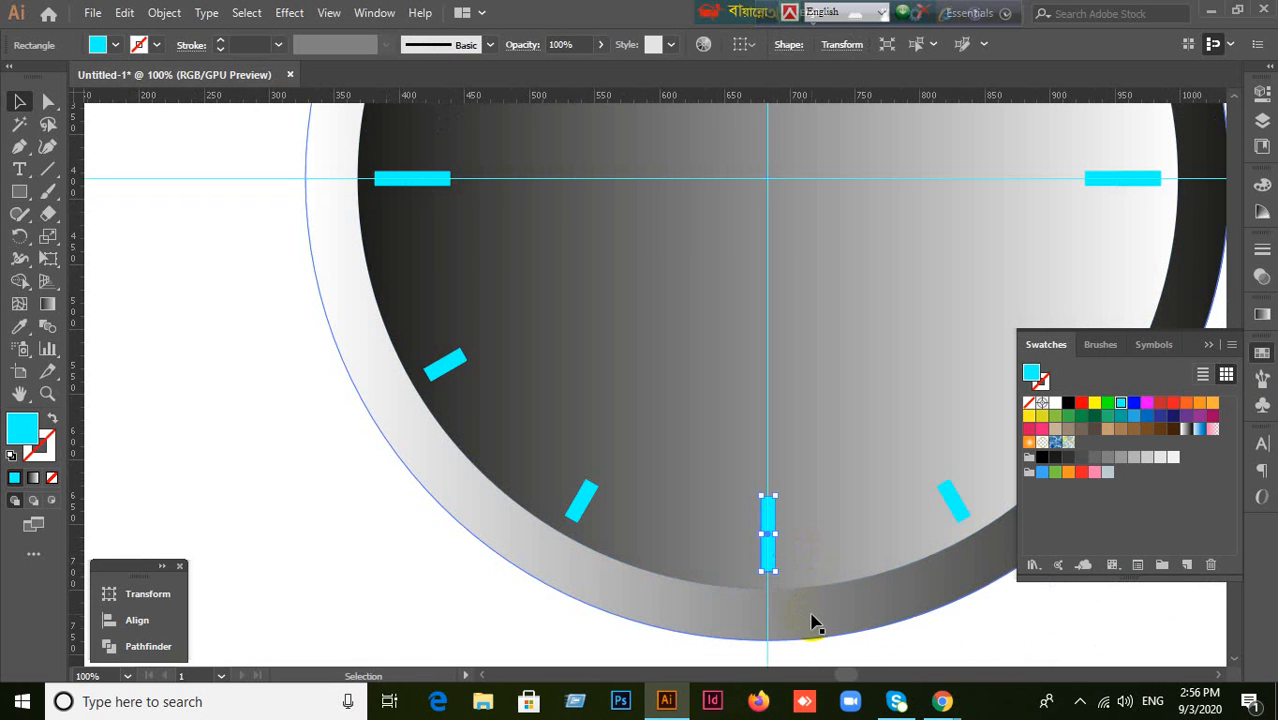
key("ctrl+x")
left_click(772, 558)
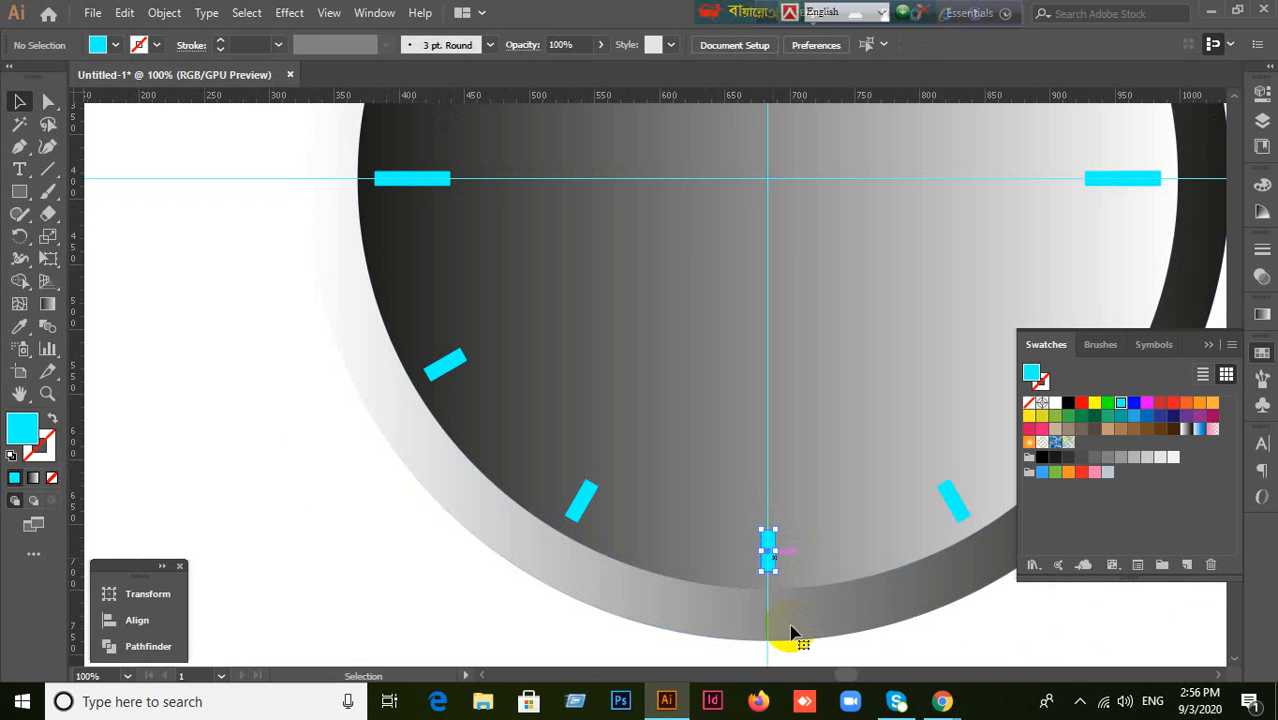
key("Delete")
key("ctrl+f")
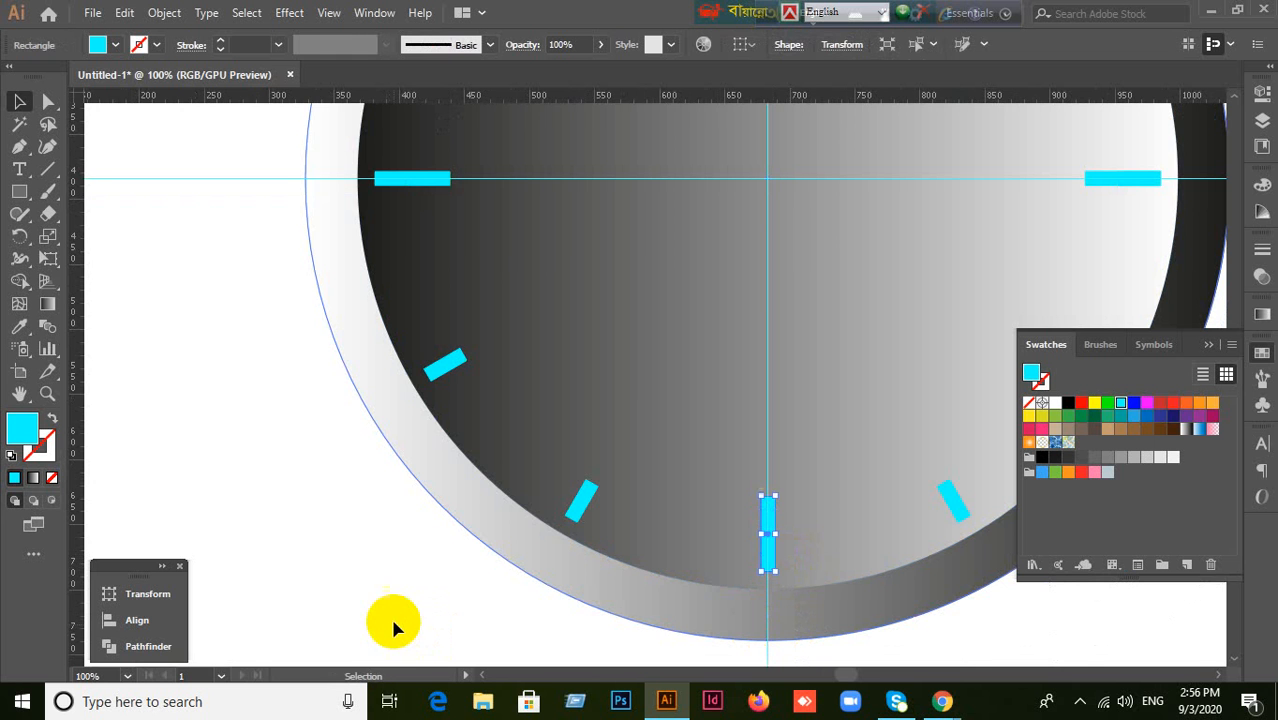
left_click(707, 502)
Step: Remove the overlapping short bar at 3 o'clock and restore the cut long bar in its original place
left_click_drag(842, 411, 525, 611)
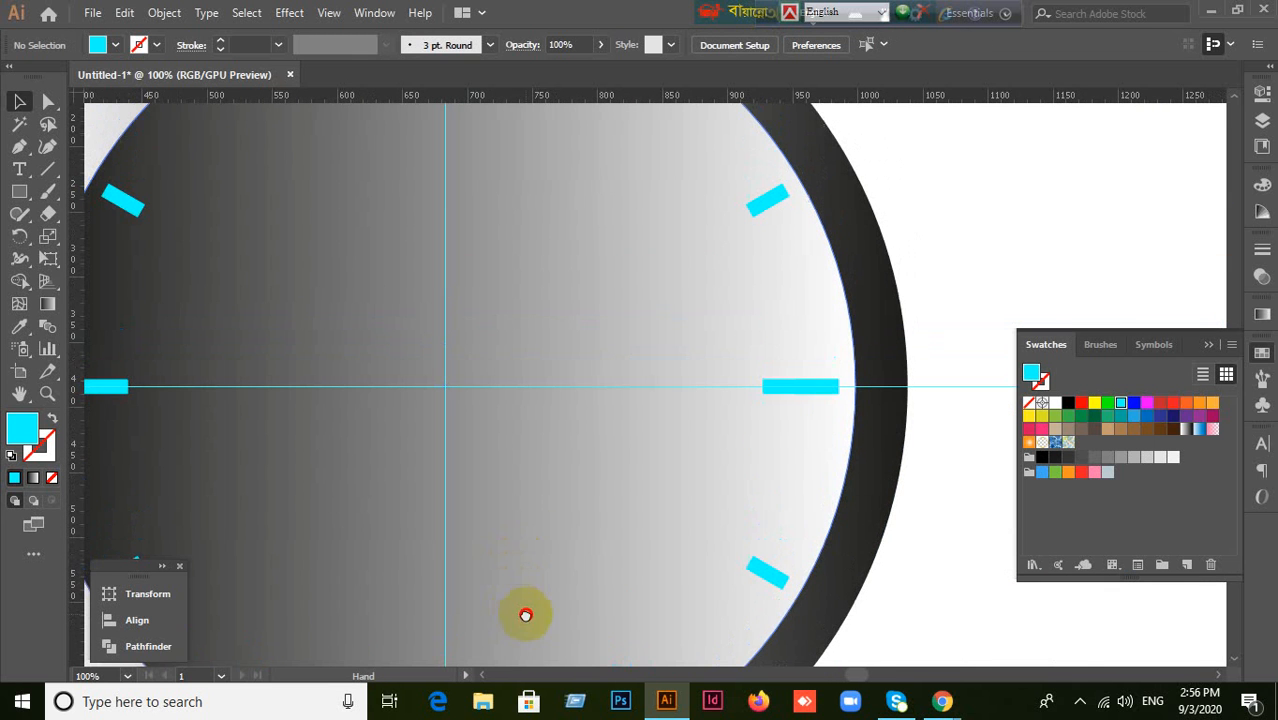
left_click(815, 390)
key("ctrl+x")
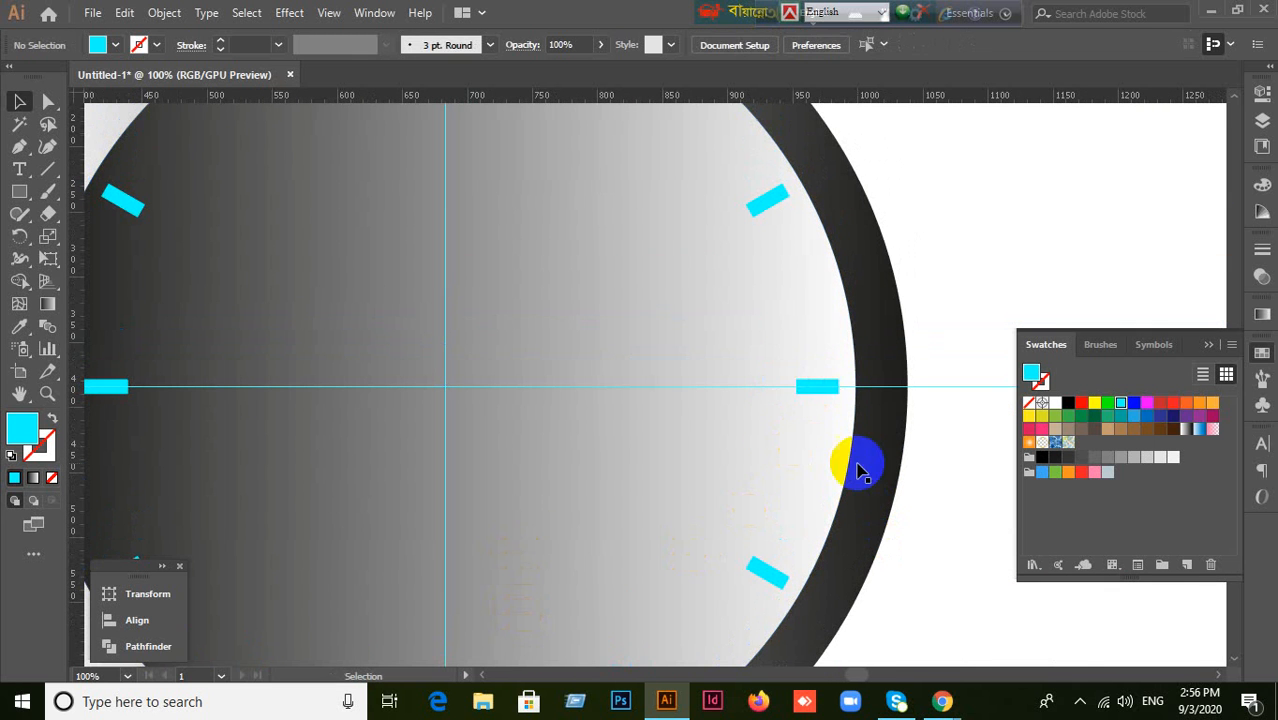
left_click_drag(818, 389, 877, 520)
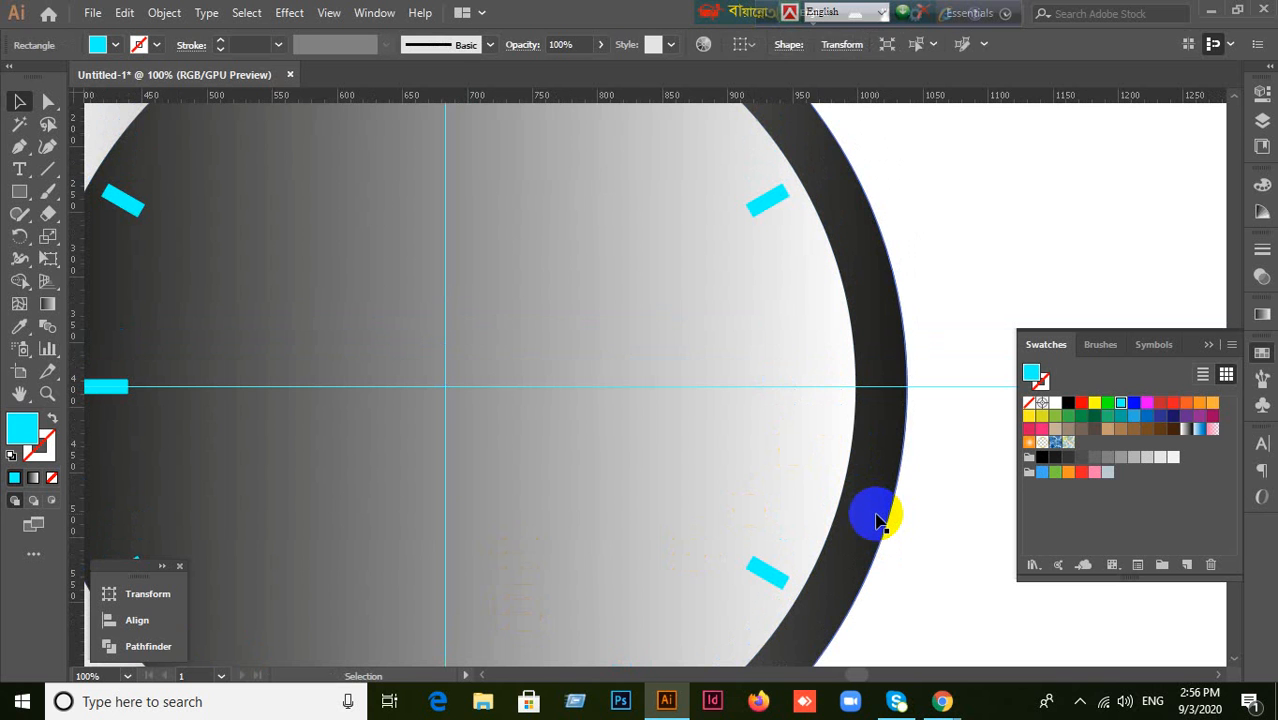
key("ctrl+x")
key("ctrl+alt+shift+v")
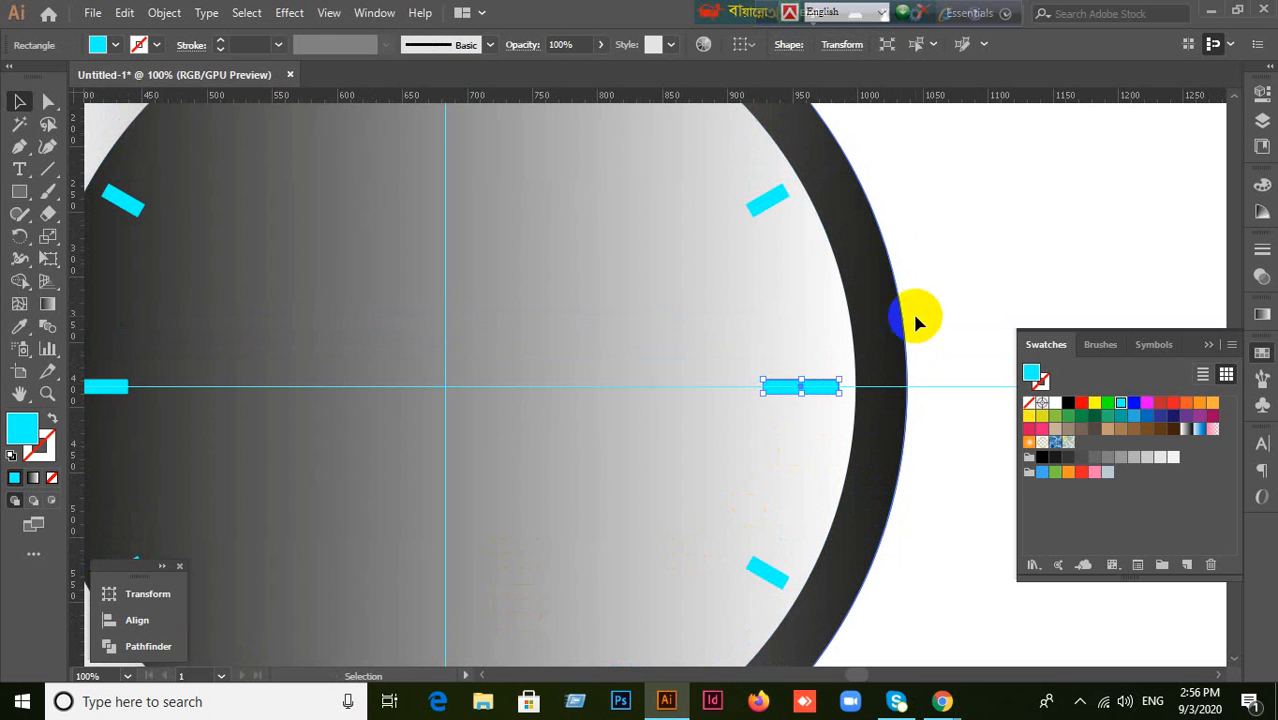
left_click(956, 306)
Step: Fill the four long bars at 12, 3, 6 and 9 o'clock with magenta
scroll(953, 314, "down", 1)
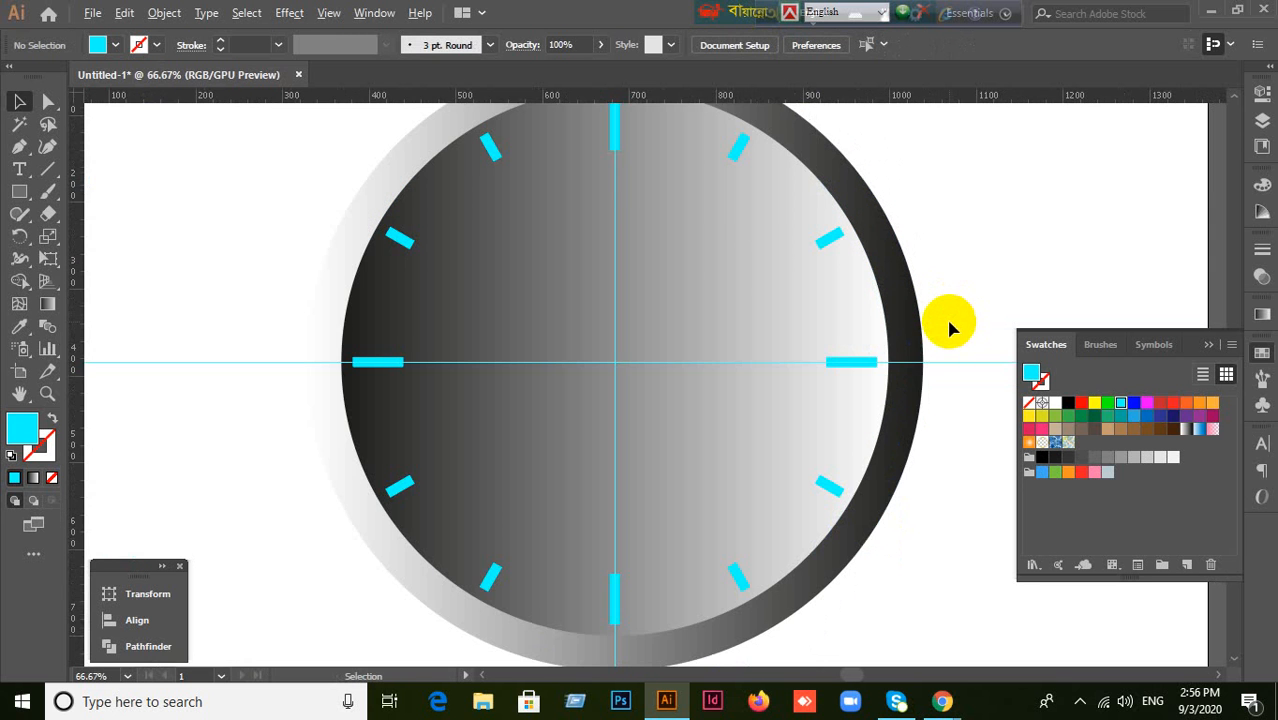
scroll(946, 316, "down", 1)
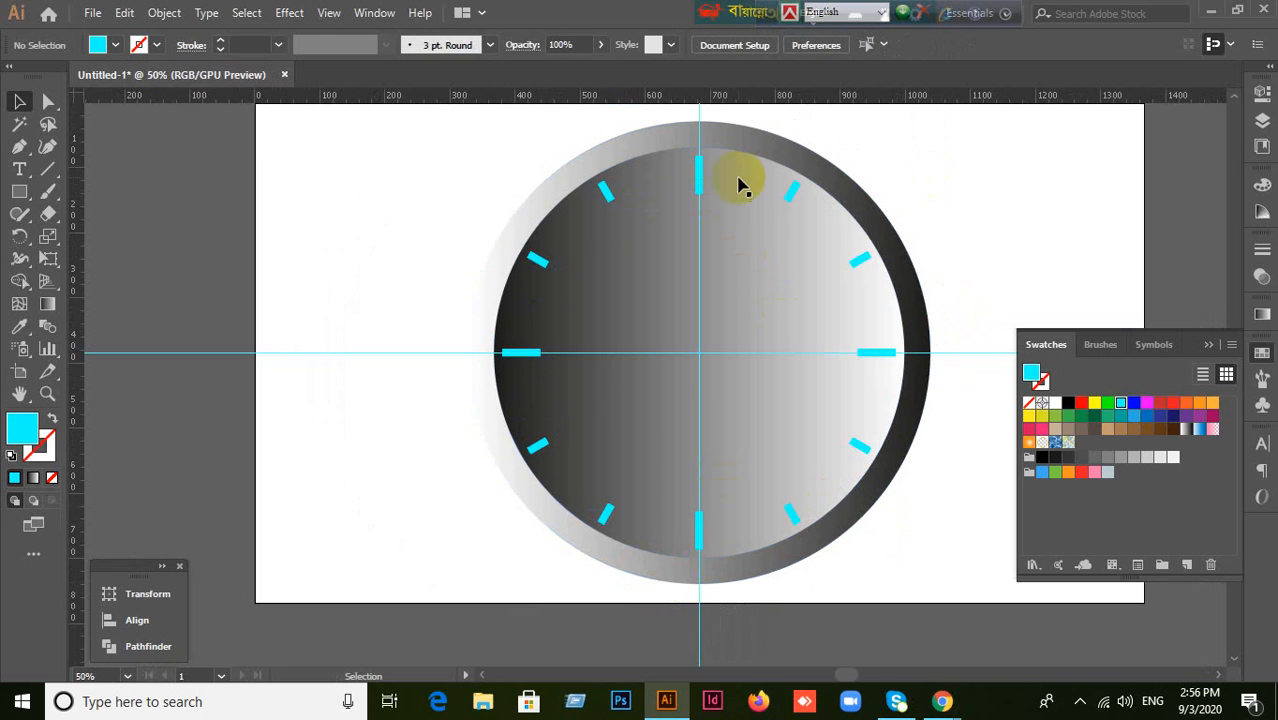
left_click(702, 188)
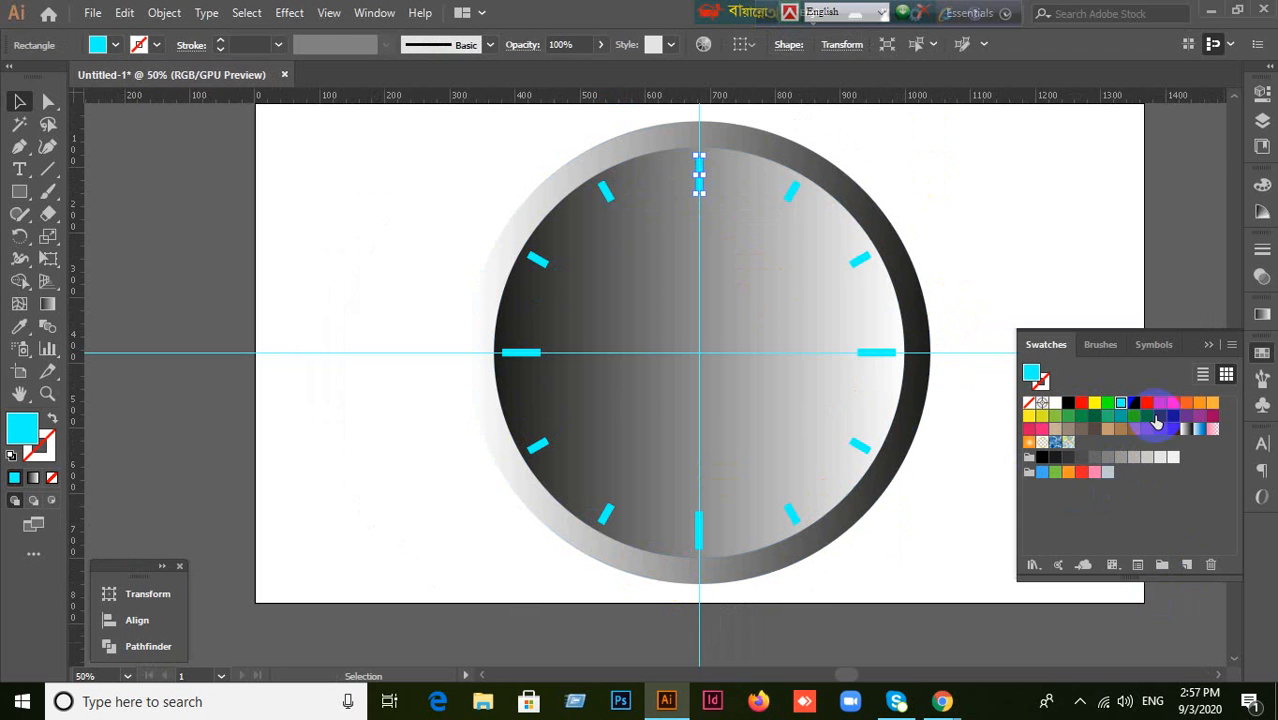
left_click(1147, 402)
left_click(869, 357)
left_click(1147, 404)
left_click(700, 530)
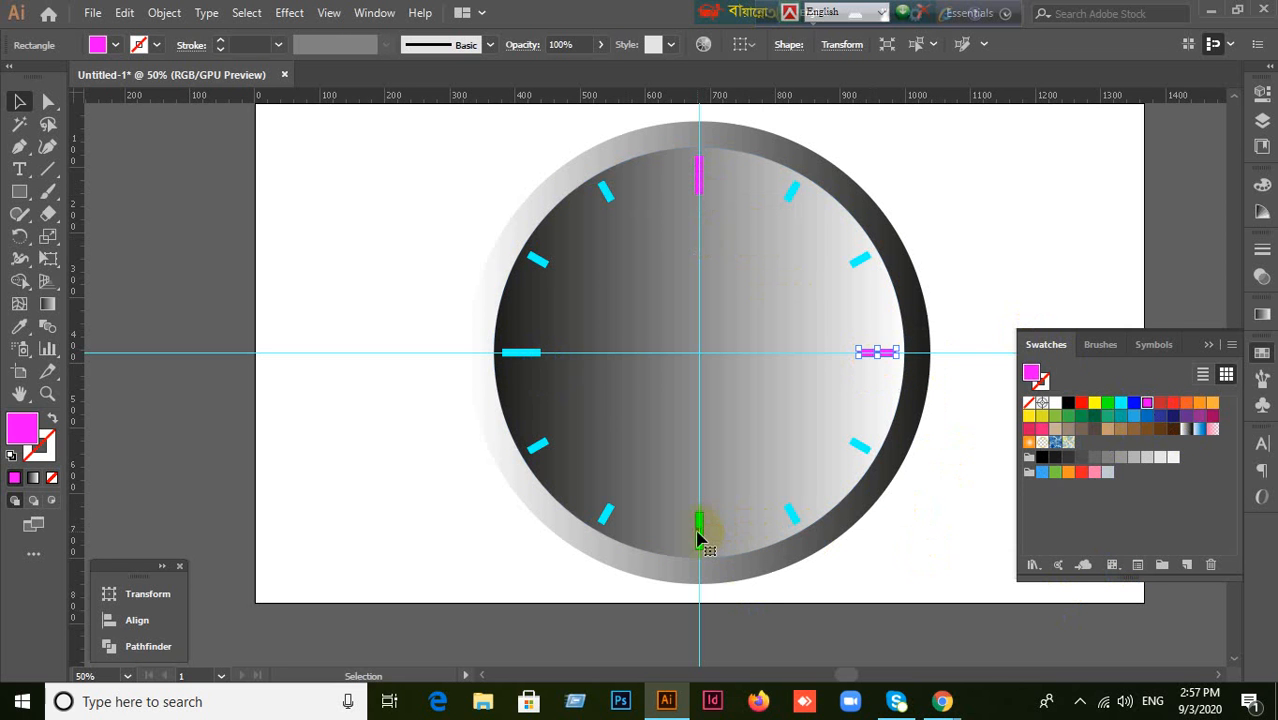
left_click(1152, 408)
left_click(524, 353)
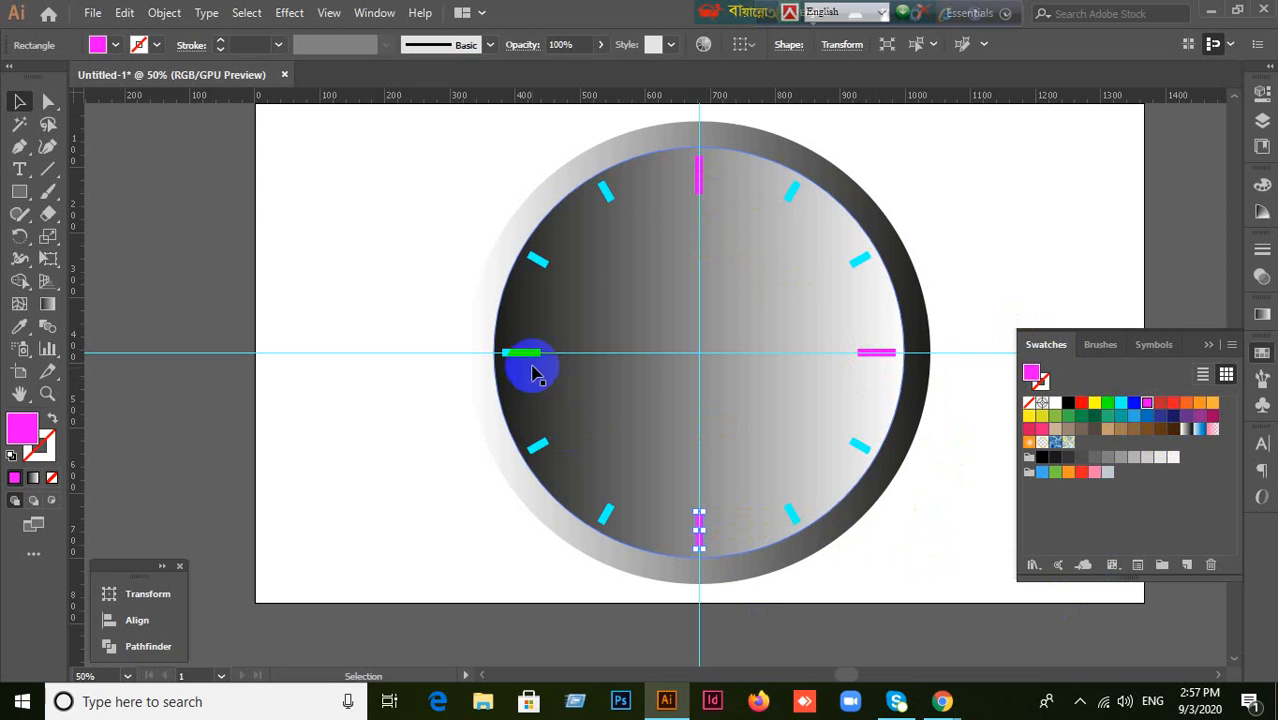
left_click(1147, 403)
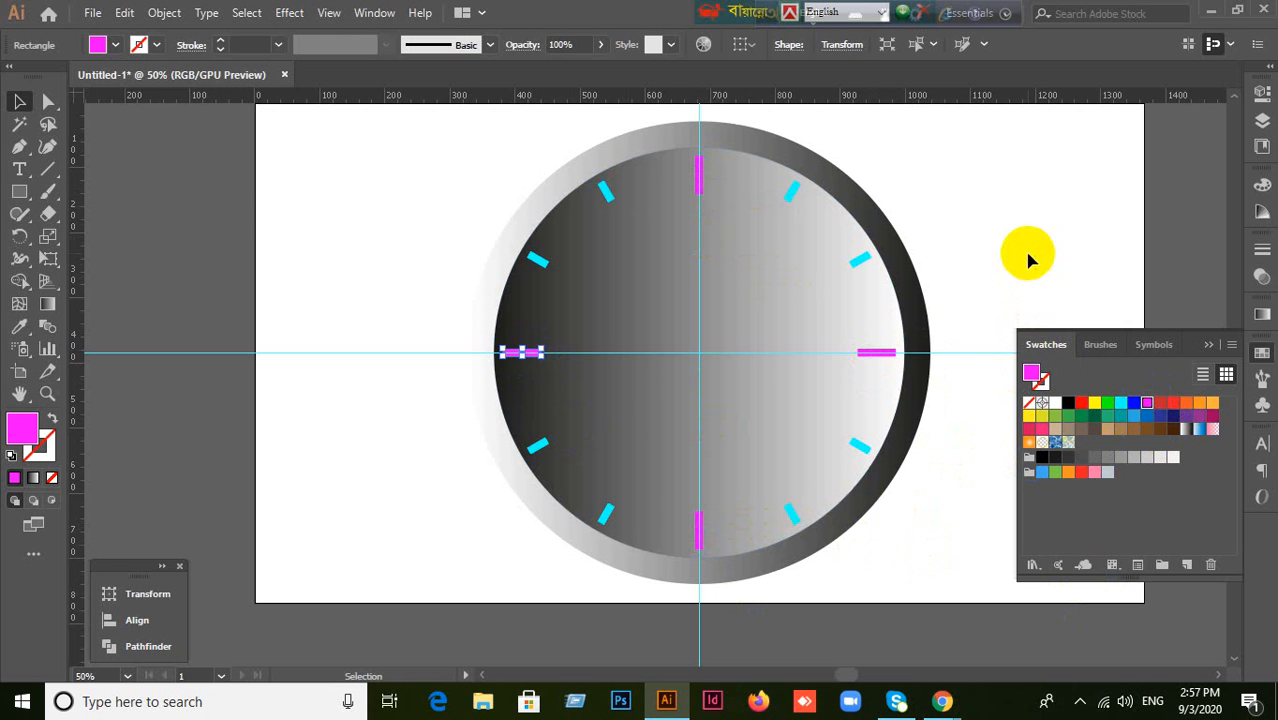
left_click(1028, 254)
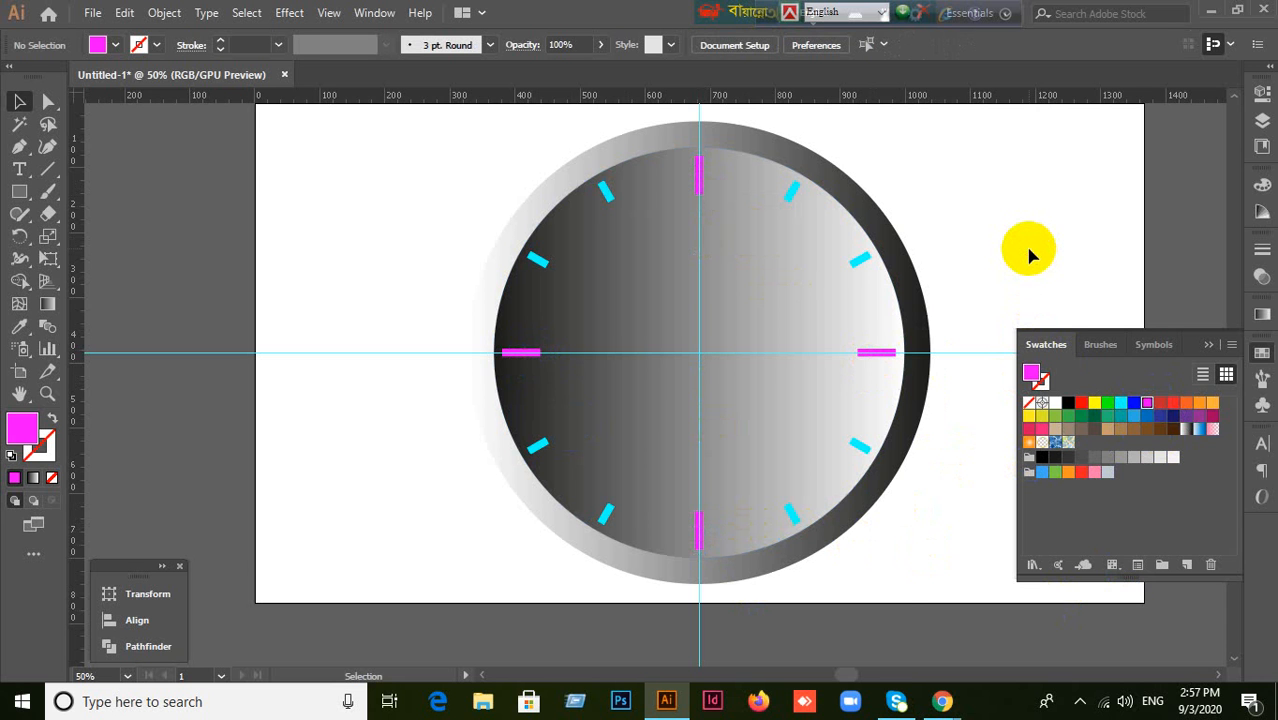
scroll(665, 290, "up", 1)
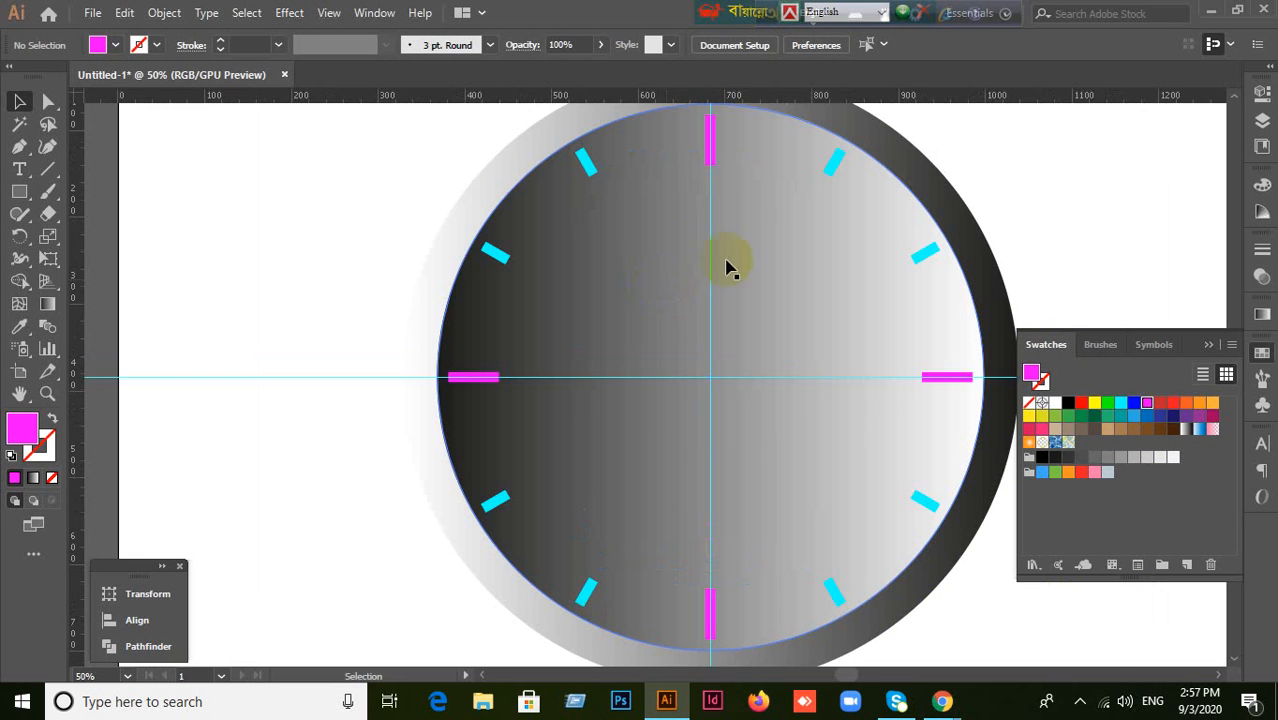
Step: Draw a small circle centred on the magenta 12 o'clock bar and fill it with blue
left_click_drag(727, 265, 592, 327)
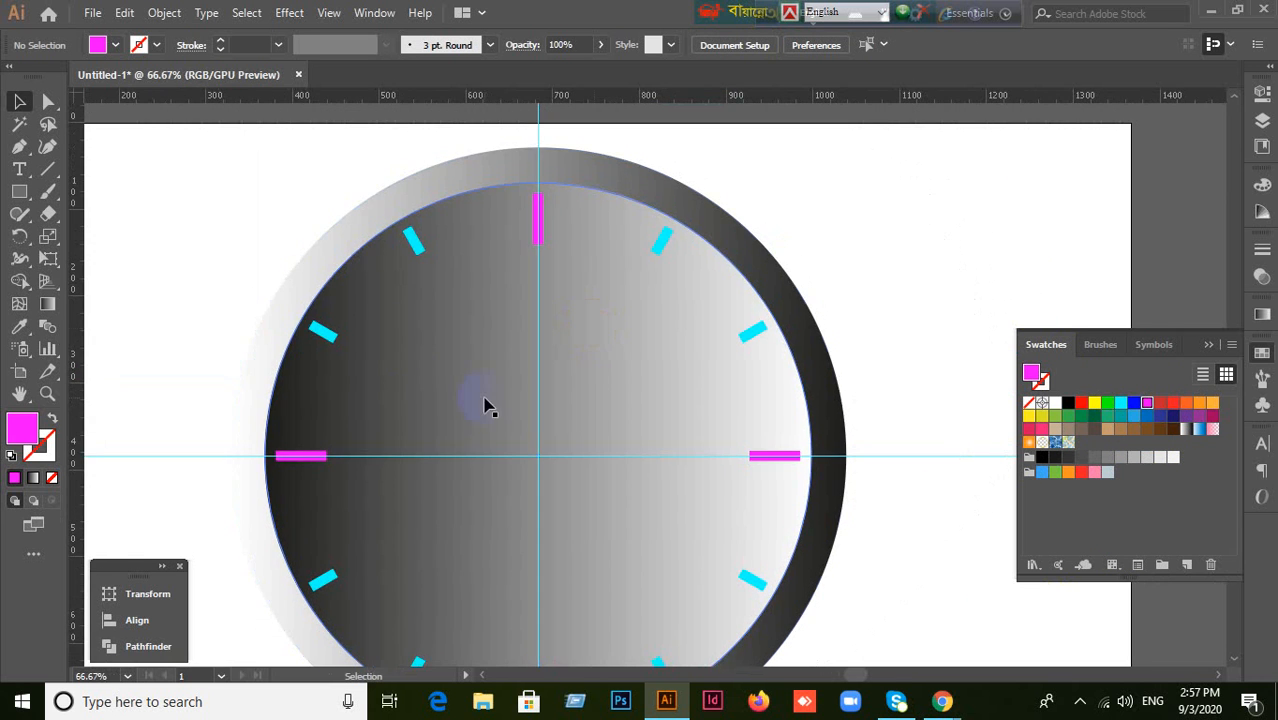
left_click(22, 195)
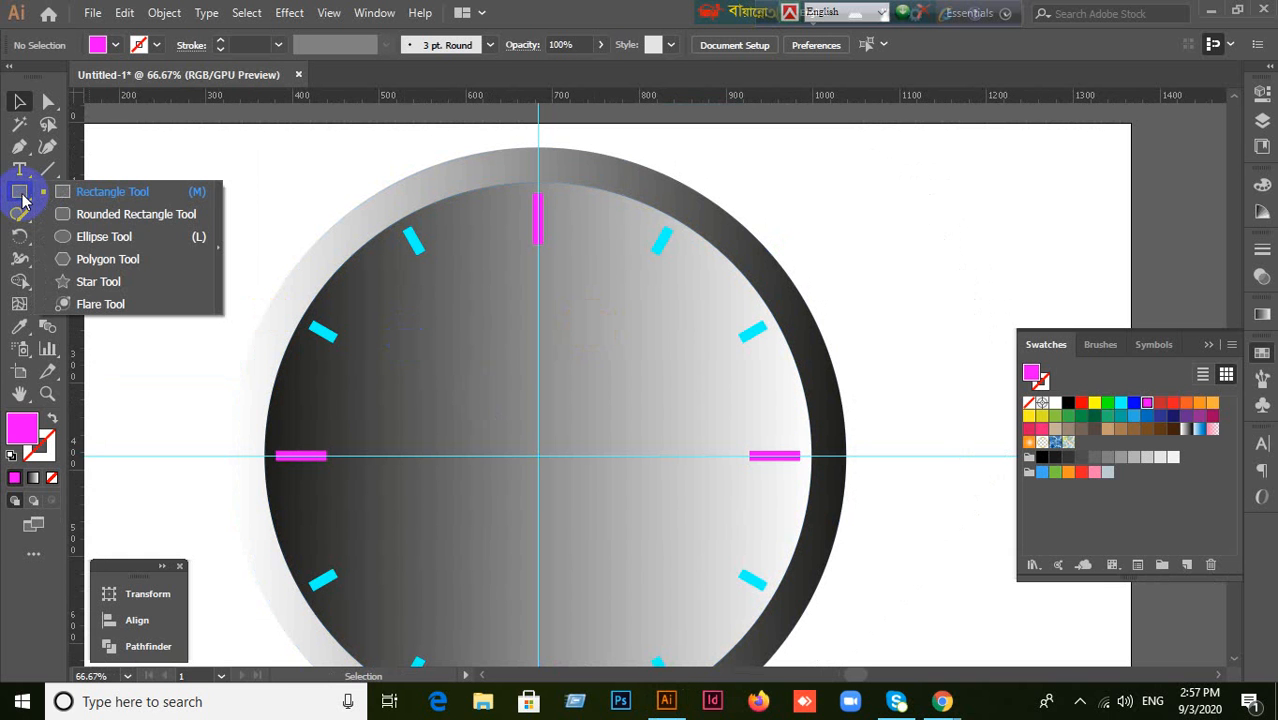
left_click(95, 237)
scroll(520, 373, "up", 2)
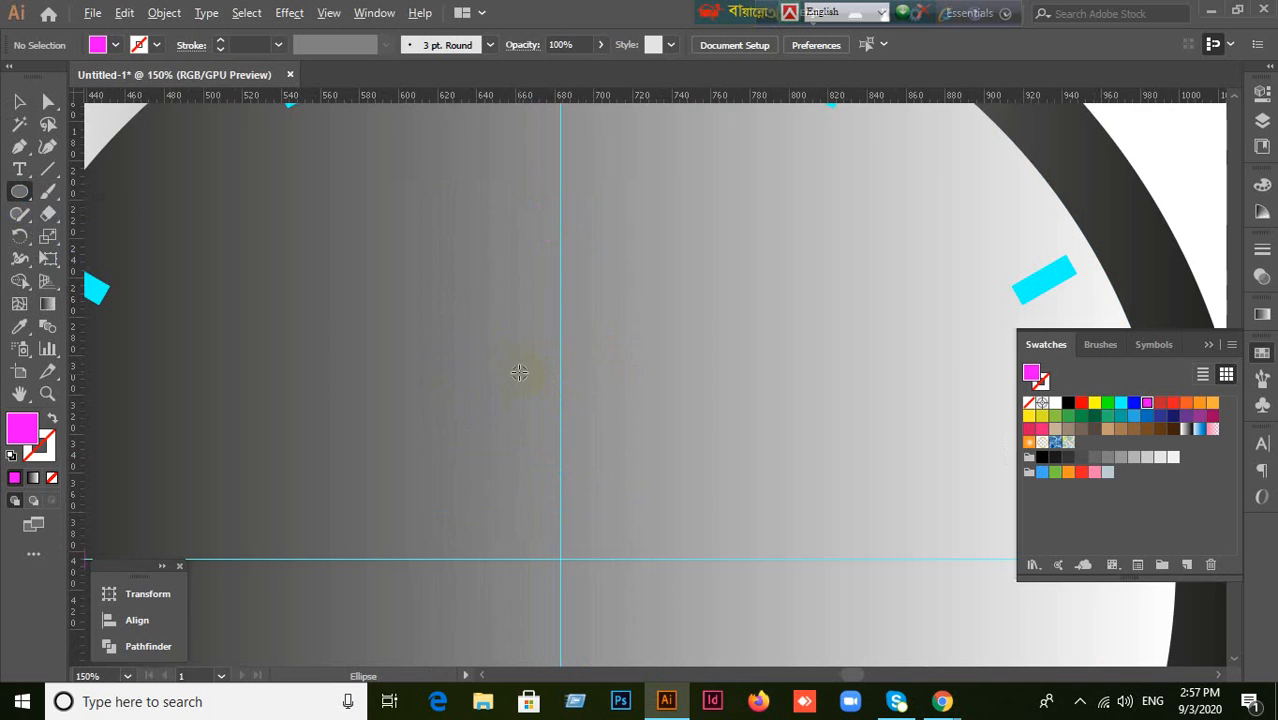
scroll(522, 371, "down", 1)
left_click_drag(531, 326, 545, 531)
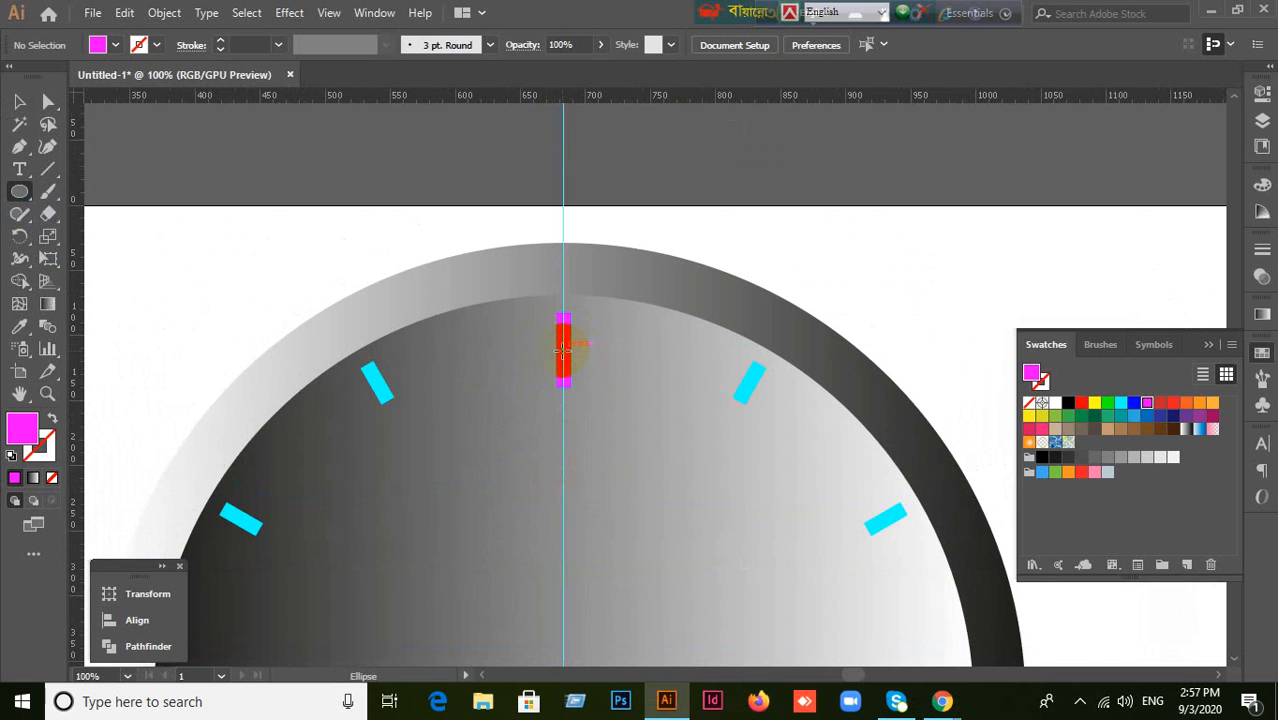
left_click_drag(563, 348, 573, 358)
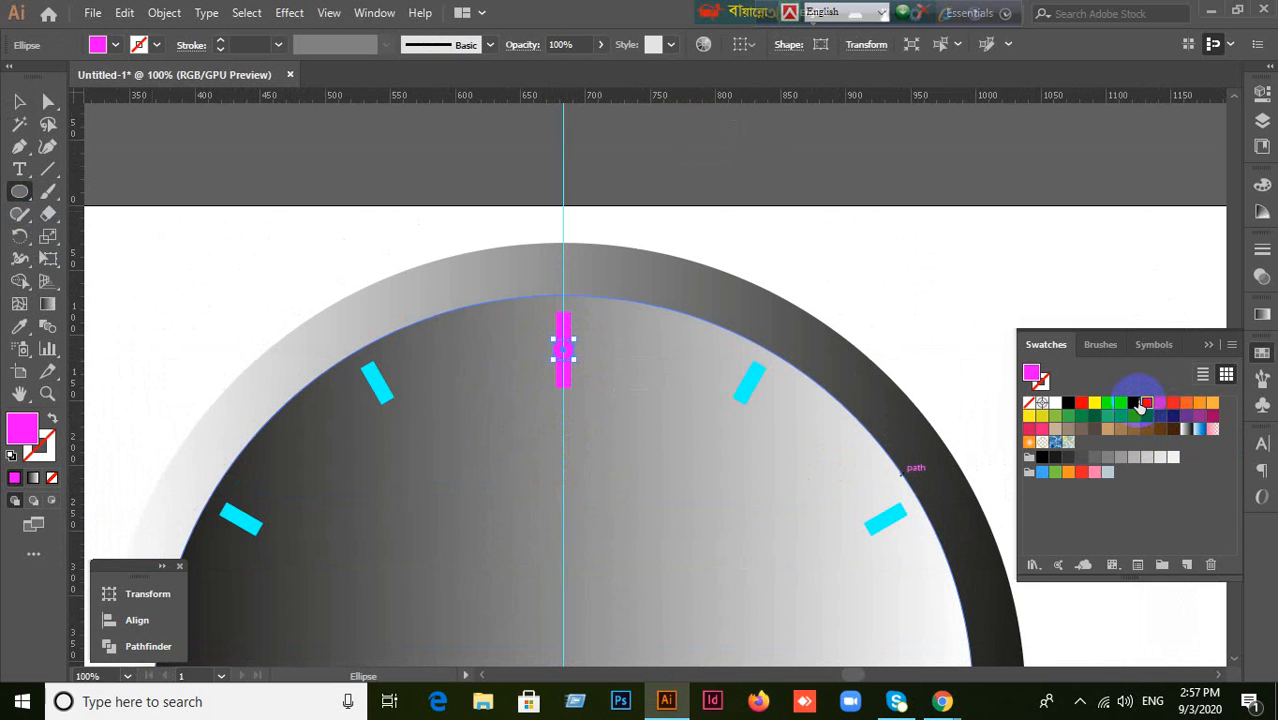
left_click(1134, 402)
left_click(12, 108)
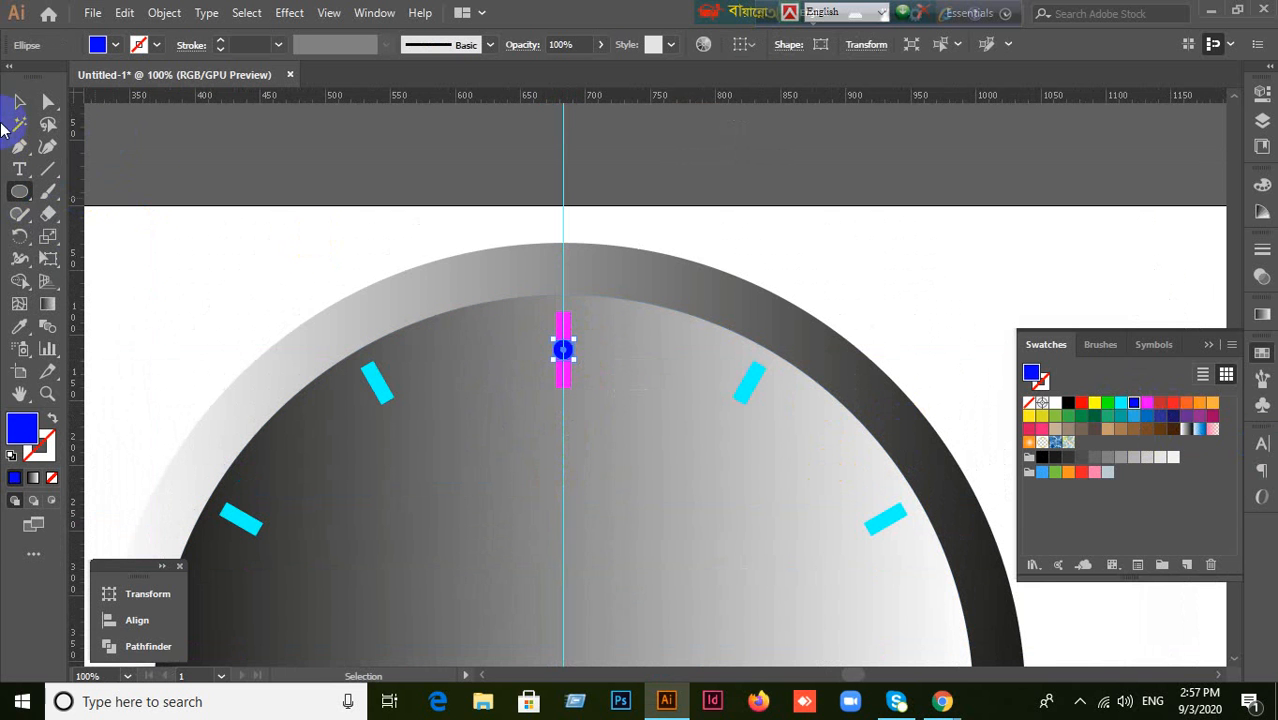
Step: Make a copy of the blue dot rotated by 360/60 degrees around the dial's centre
scroll(602, 468, "down", 1)
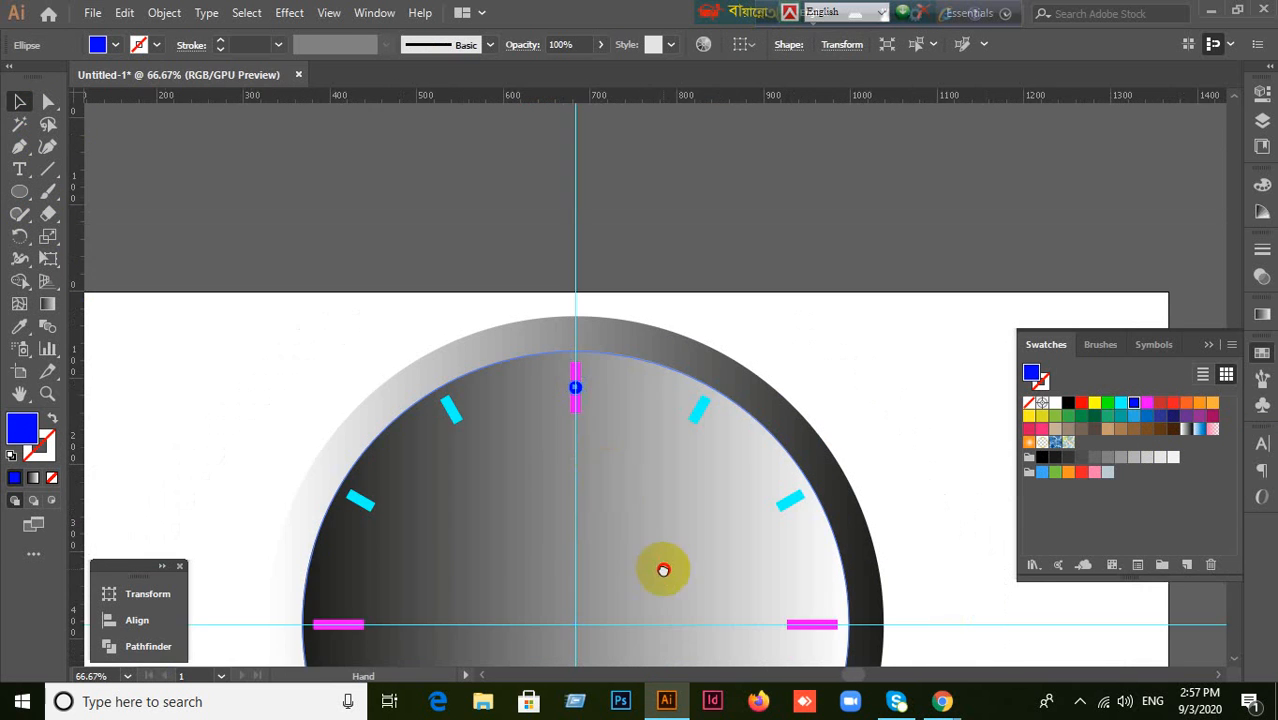
left_click_drag(663, 570, 678, 418)
left_click(22, 238)
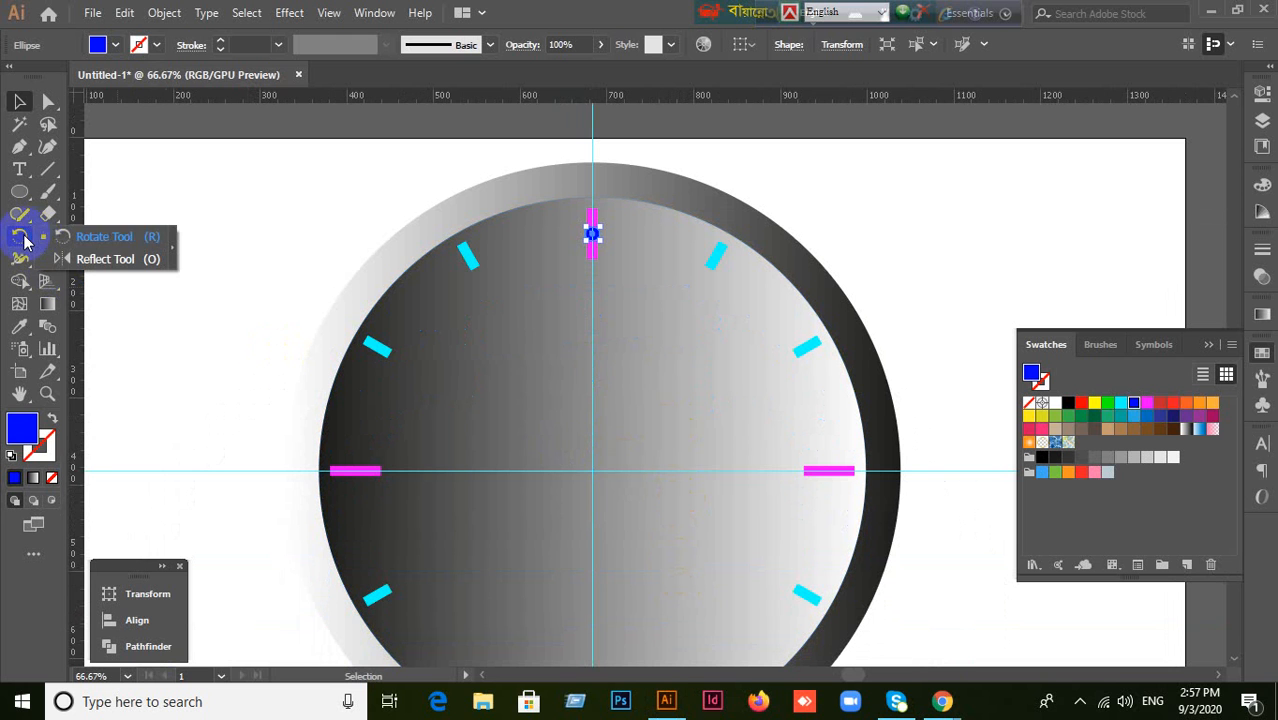
left_click(68, 237)
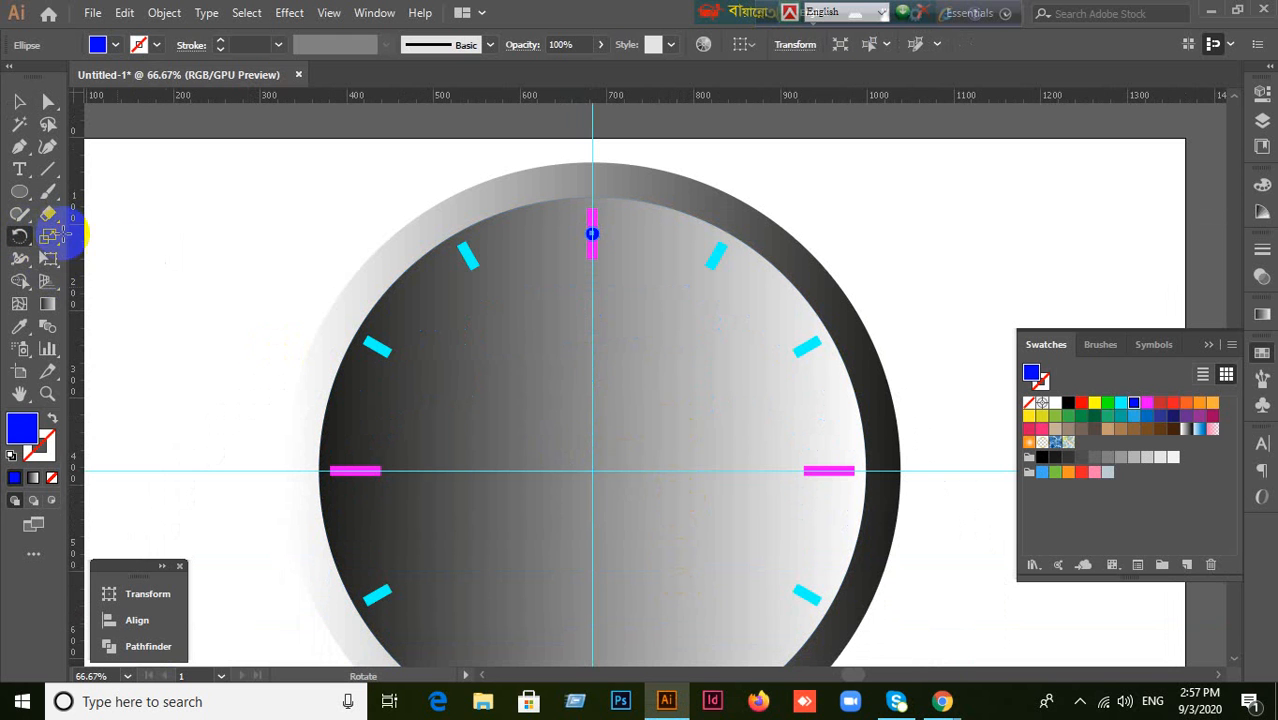
left_click(591, 472, "alt")
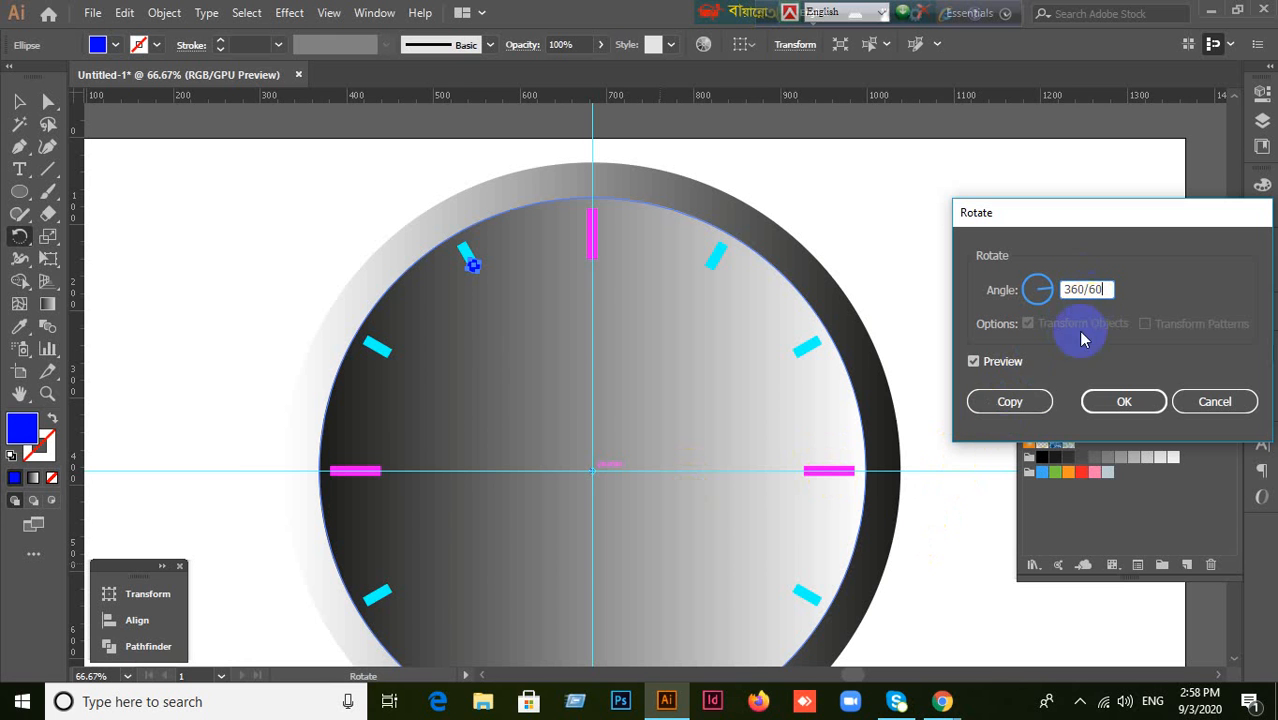
left_click(1012, 409)
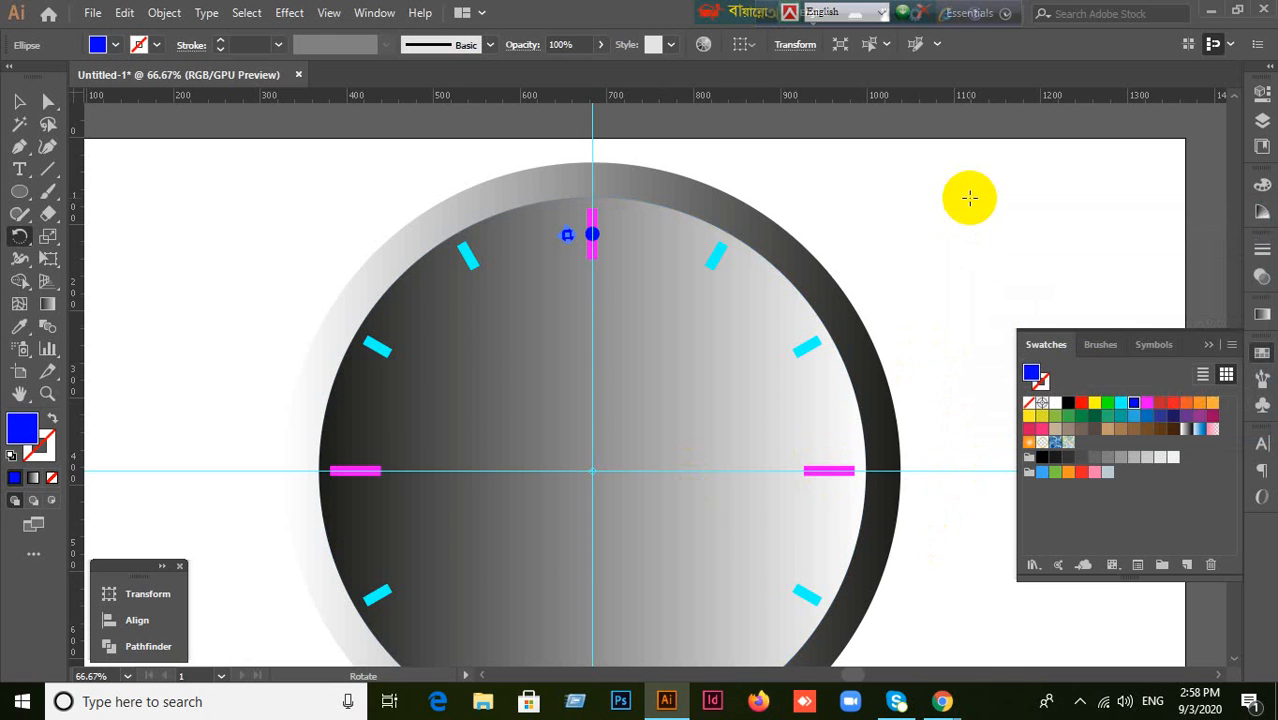
Step: Repeat the rotated copy until 60 blue minute dots form a complete ring around the dial
key("ctrl+d")
key("ctrl+d")
key("ctrl+d")
key("ctrl+d")
key("ctrl+d")
key("ctrl+d")
key("ctrl+d")
key("ctrl+d")
key("ctrl+d")
key("ctrl+d")
key("ctrl+d")
key("ctrl+d")
key("ctrl+d")
key("ctrl+d")
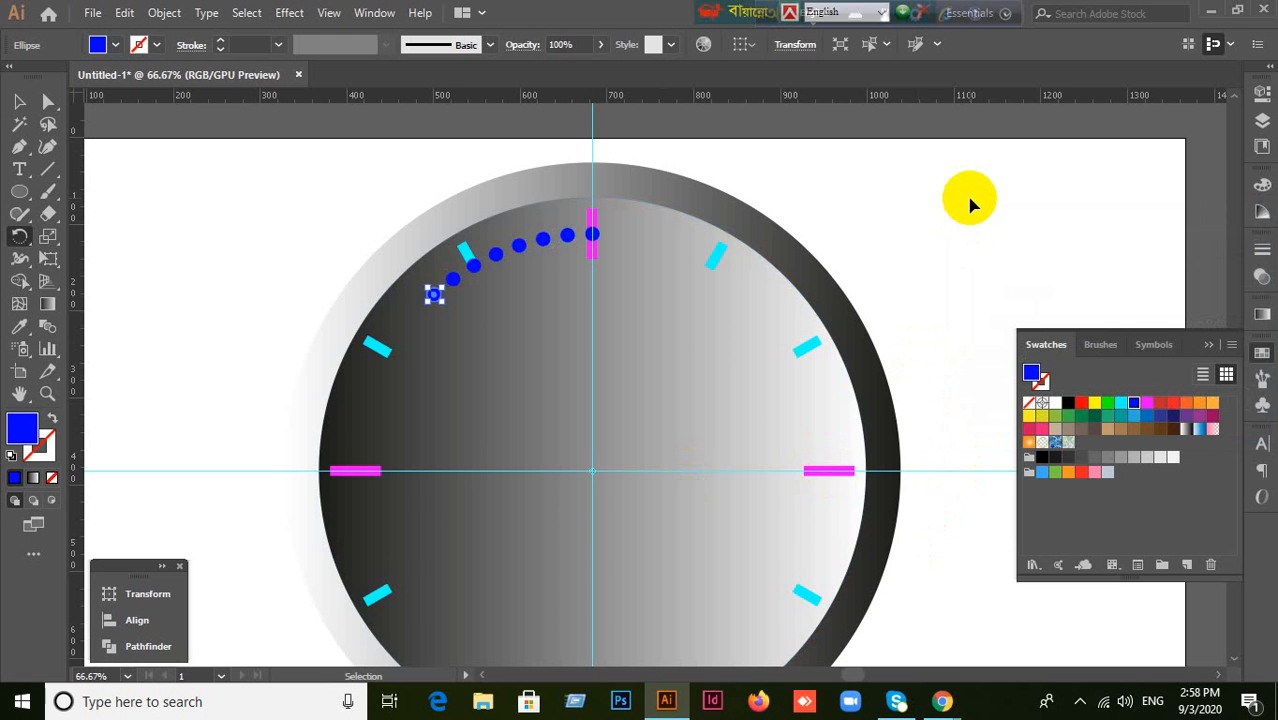
key("ctrl+d")
key("ctrl+d")
key("ctrl+d")
key("ctrl+d")
key("ctrl+d")
key("ctrl+d")
key("ctrl+d")
key("ctrl+d")
key("ctrl+d")
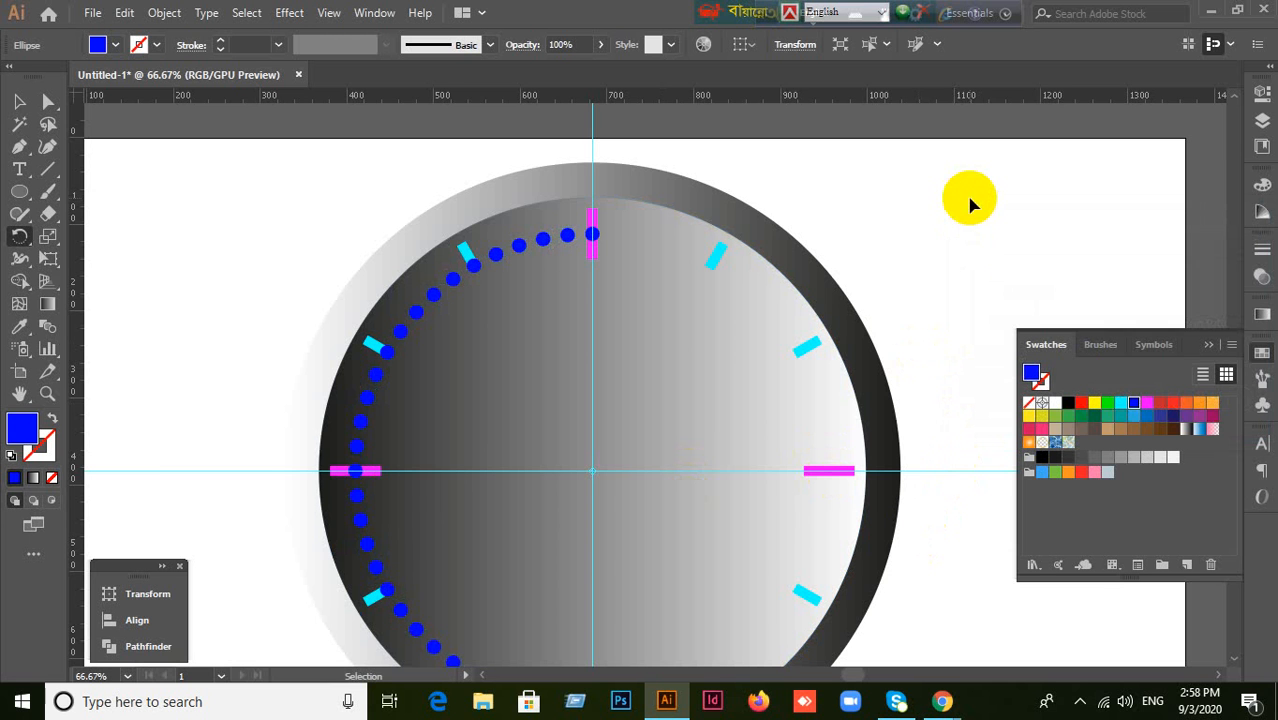
key("ctrl+d")
key("ctrl+d")
key("ctrl+d")
key("ctrl+d")
key("ctrl+d")
key("ctrl+d")
key("ctrl+d")
key("ctrl+d")
key("ctrl+d")
key("ctrl+d")
key("ctrl+d")
key("ctrl+d")
key("ctrl+d")
key("ctrl+d")
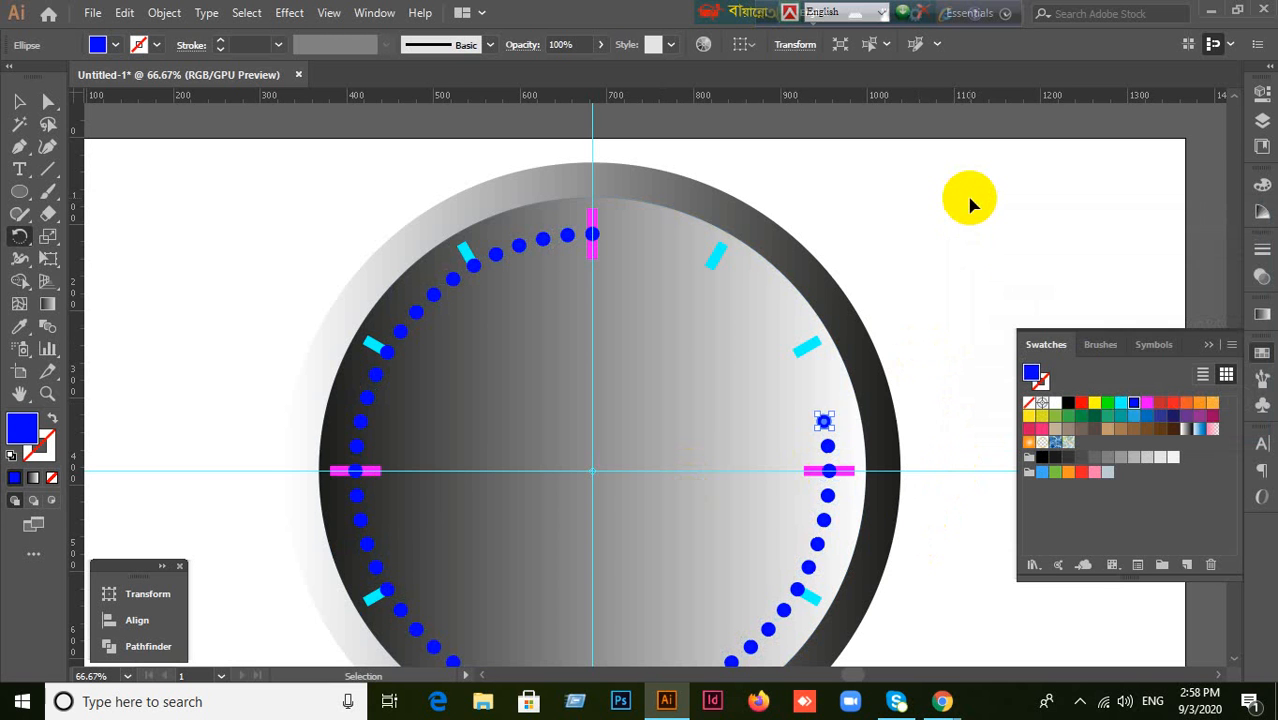
key("ctrl+d")
key("ctrl+d")
key("ctrl+d")
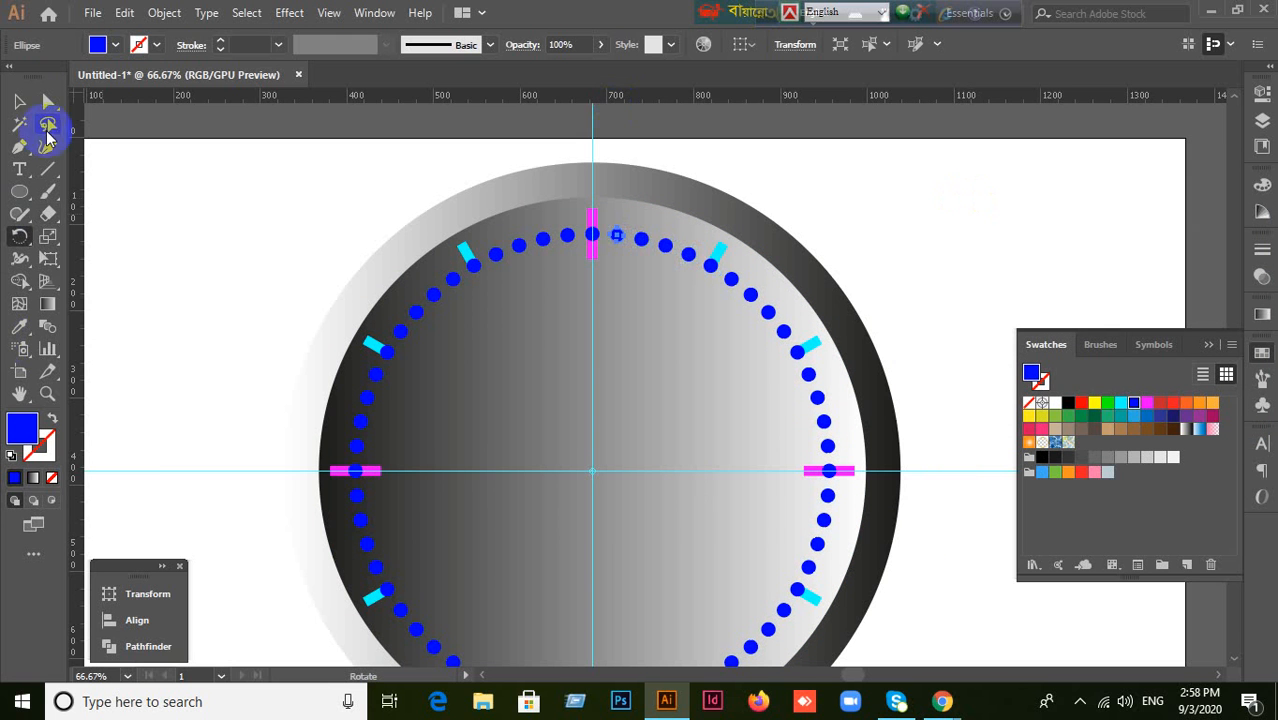
Step: Delete the blue dots overlapping the 12, 9, 10 and 11 o'clock bars
left_click(17, 103)
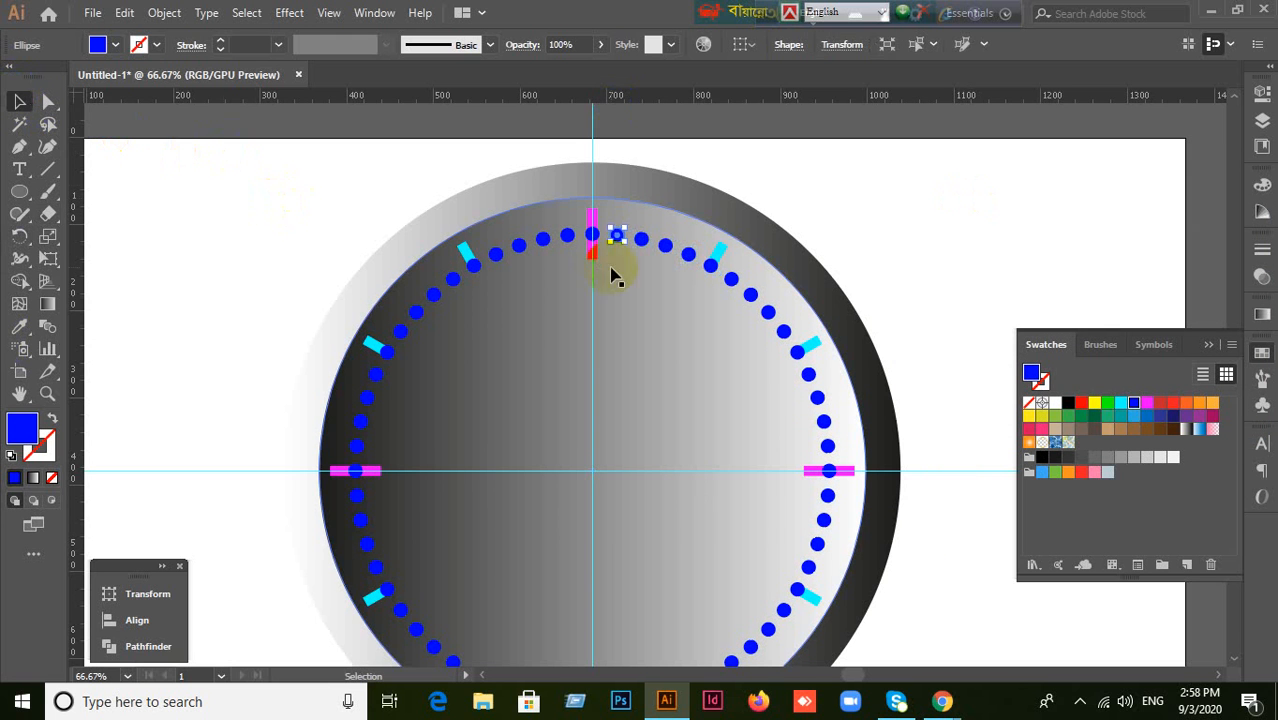
left_click(594, 236)
key("Delete")
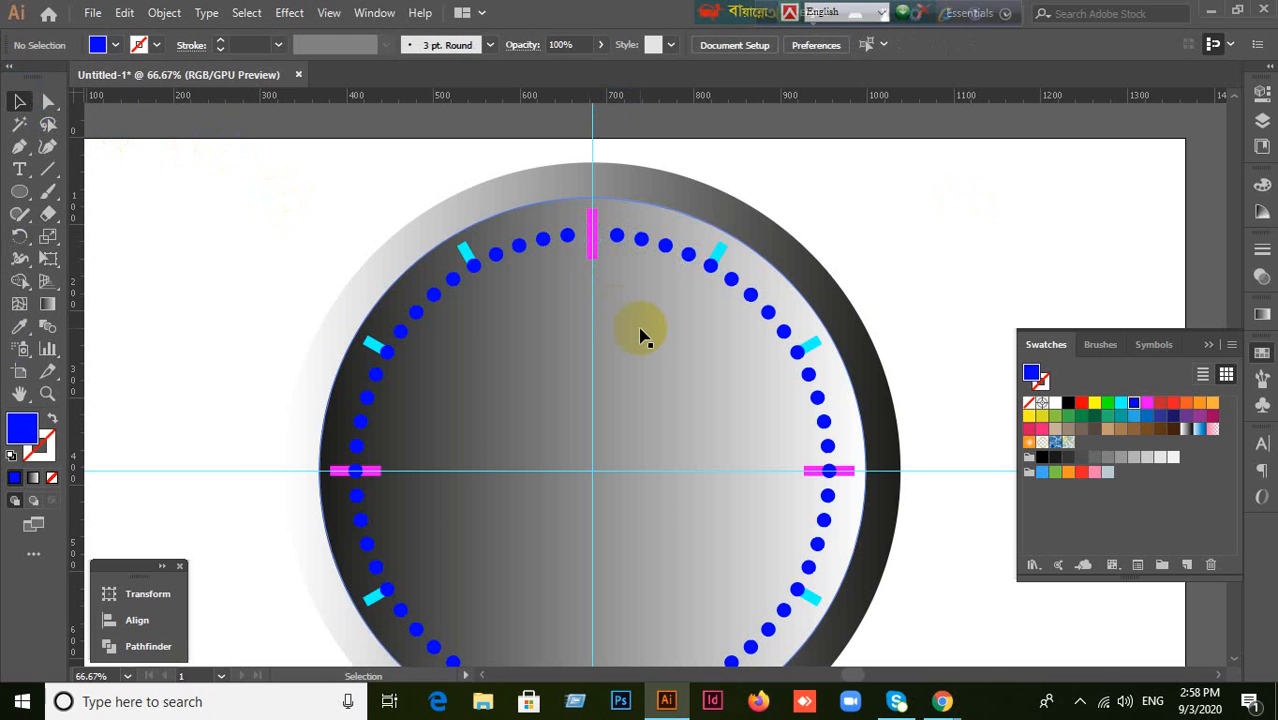
left_click(357, 471)
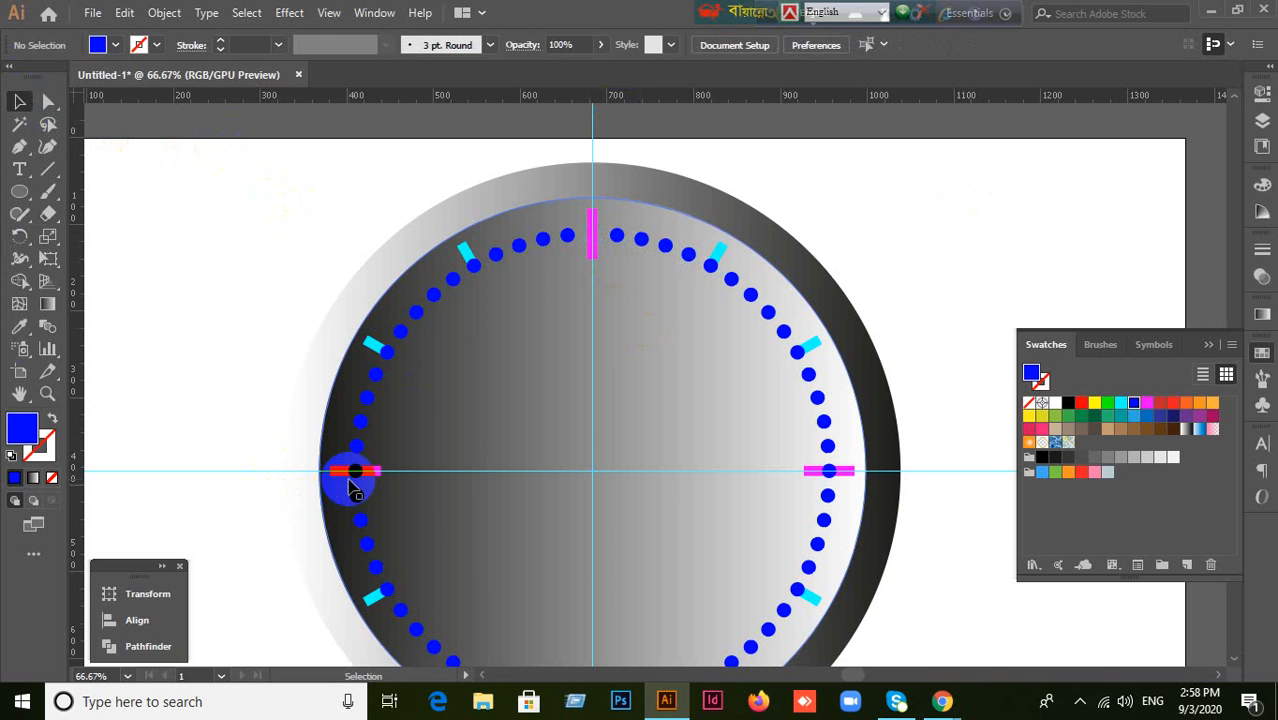
left_click(258, 230)
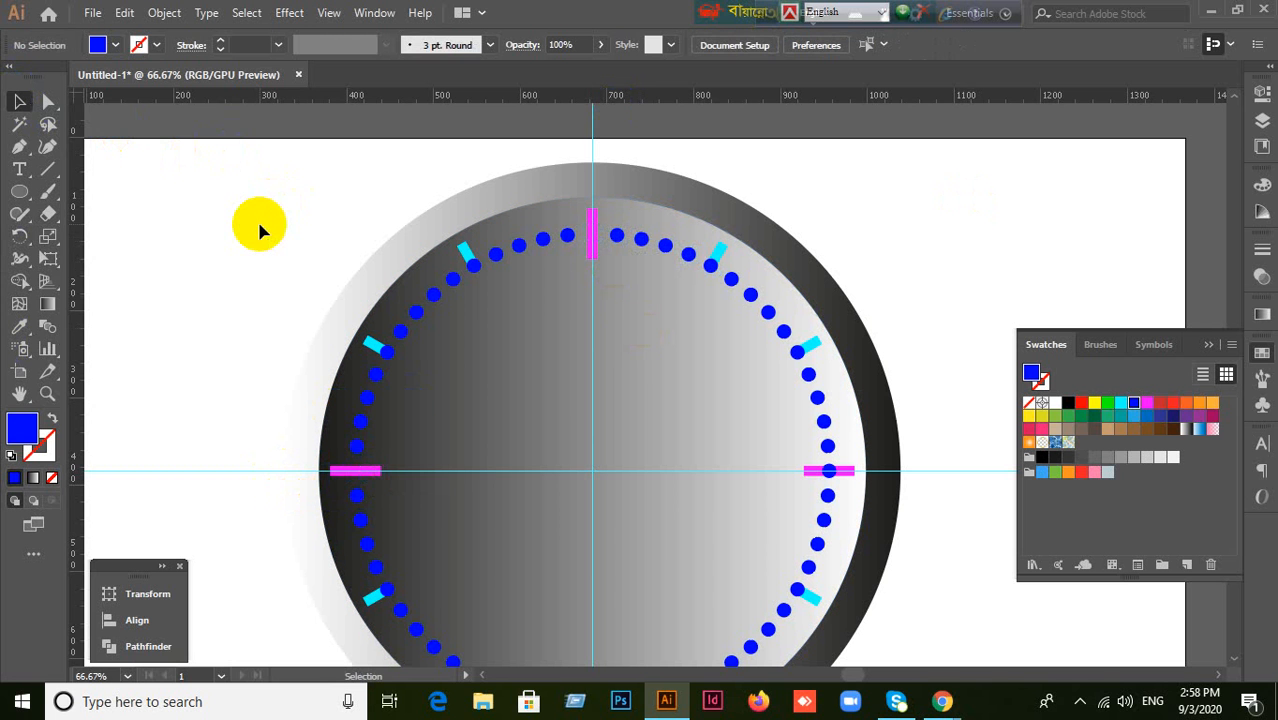
left_click_drag(475, 427, 543, 370)
key("Delete")
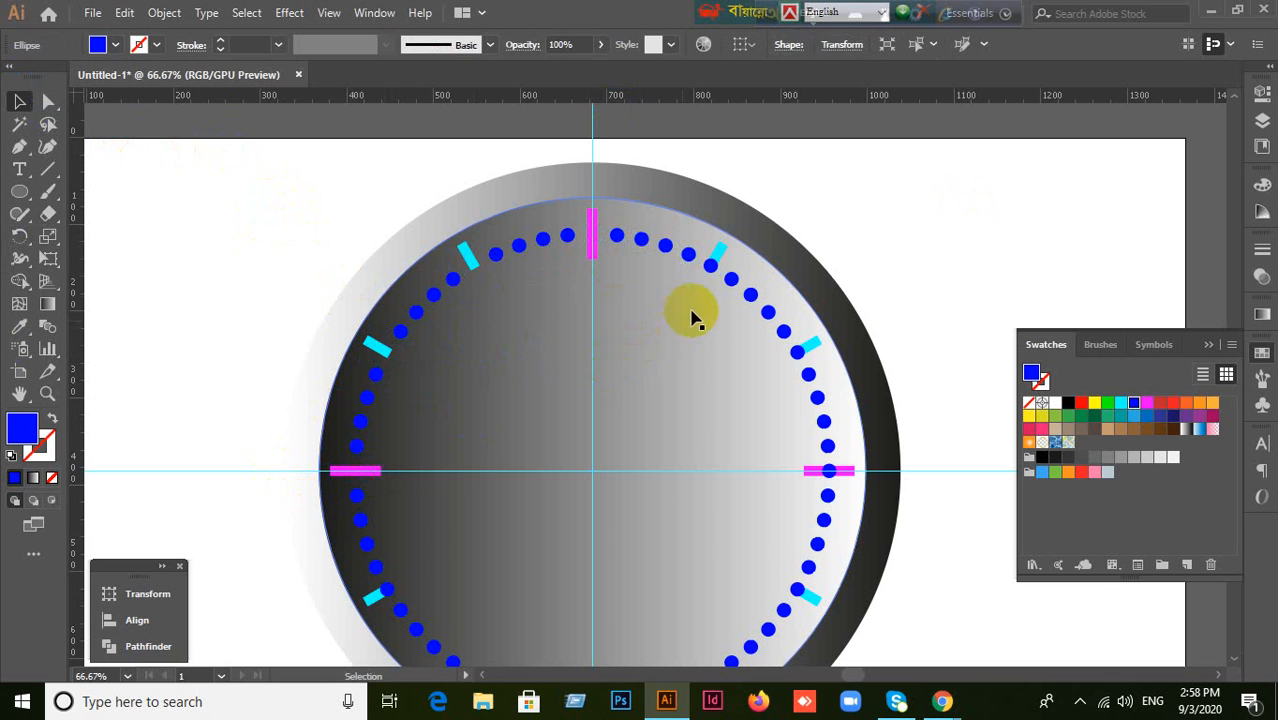
Step: Remove the blue dots overlapping the 1, 2 and 3 o'clock bars
left_click(712, 269)
key("Delete")
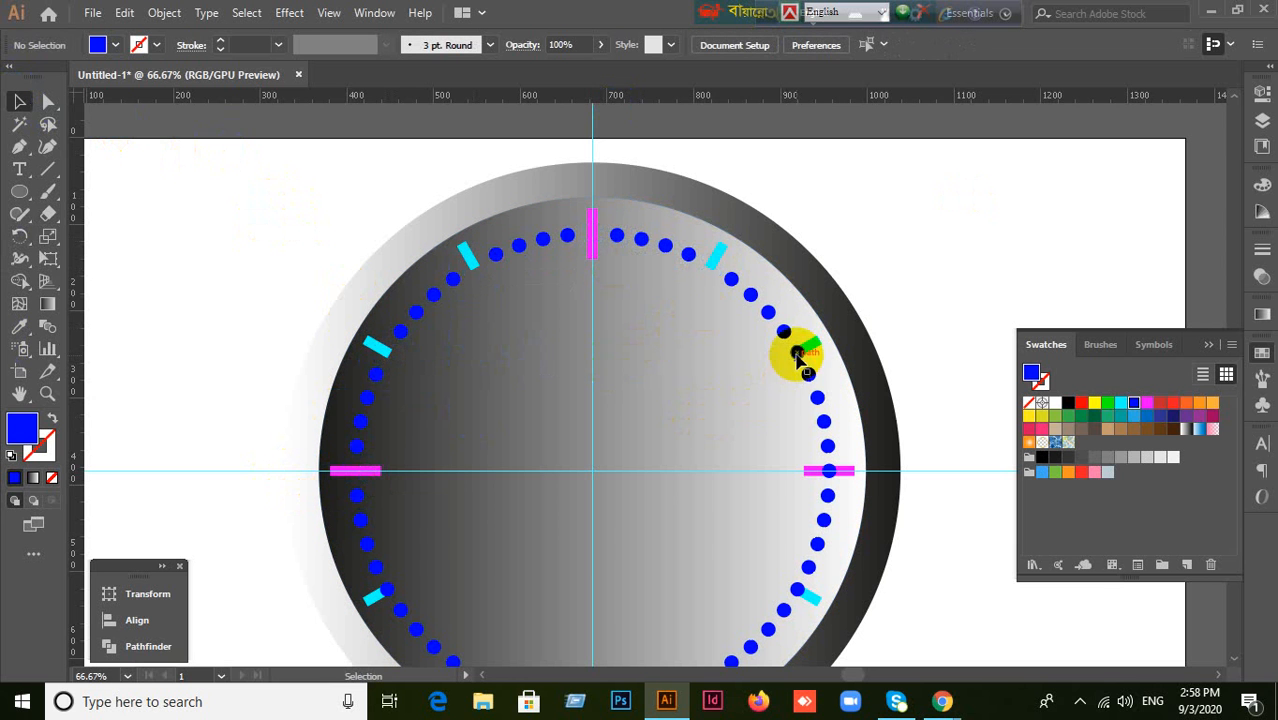
left_click(797, 353)
key("Delete")
left_click_drag(826, 483, 826, 484)
Step: Delete the remaining blue dots overlapping the bars from 4 to 8 o'clock
scroll(756, 549, "down", 3)
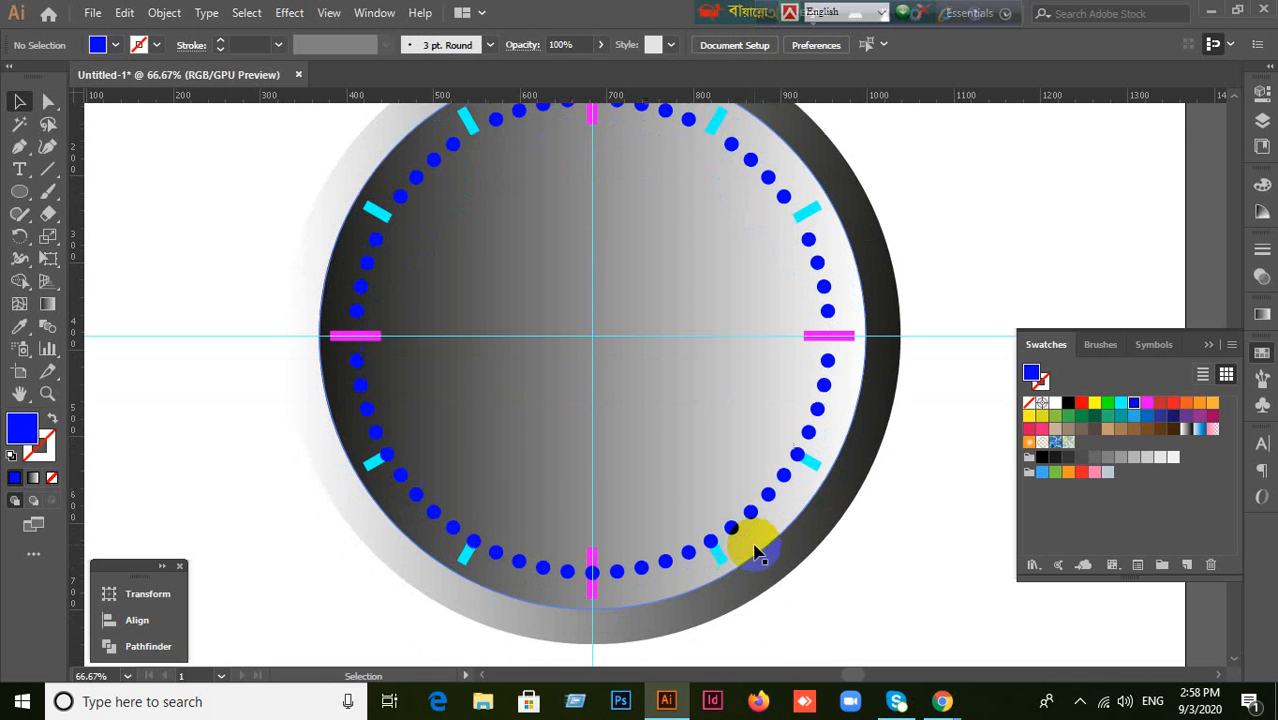
left_click(797, 456)
left_click_drag(745, 555, 367, 323)
scroll(608, 405, "up", 2)
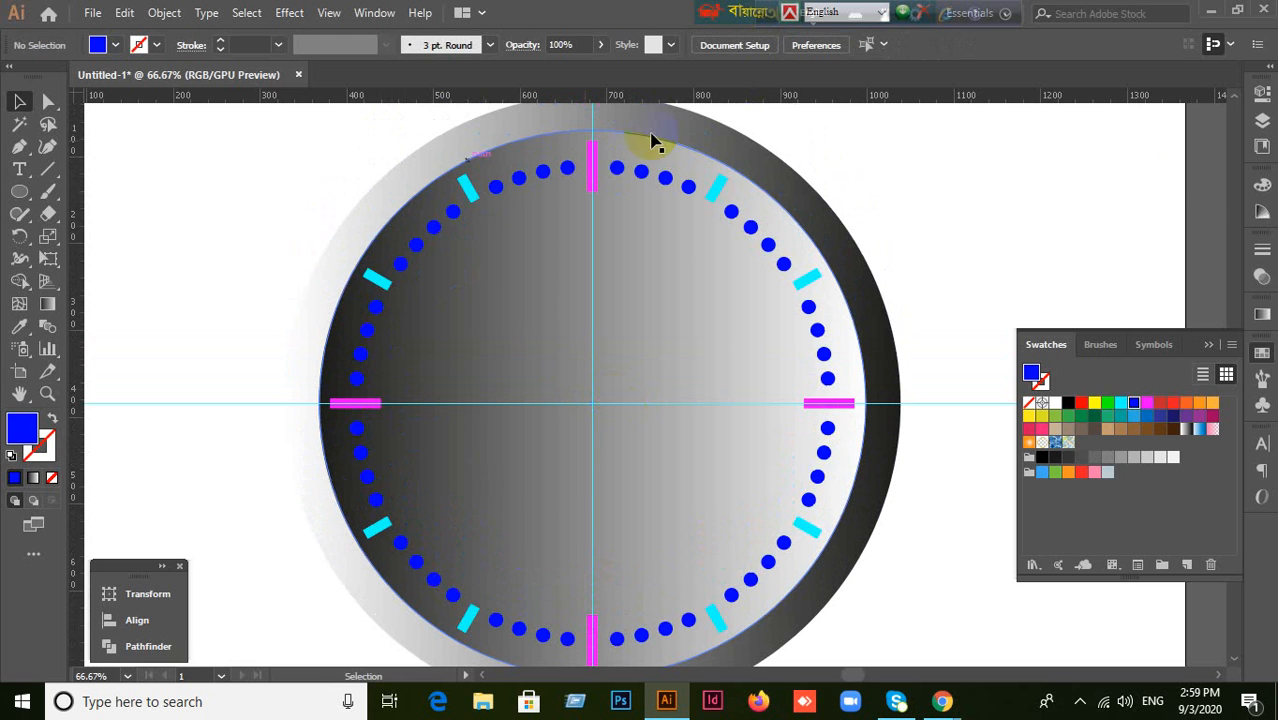
Step: Collapse the swatches and draw a narrow blue rectangle centred on the vertical guide, from below the 12 o'clock bar to below the dial's centre
left_click(1209, 344)
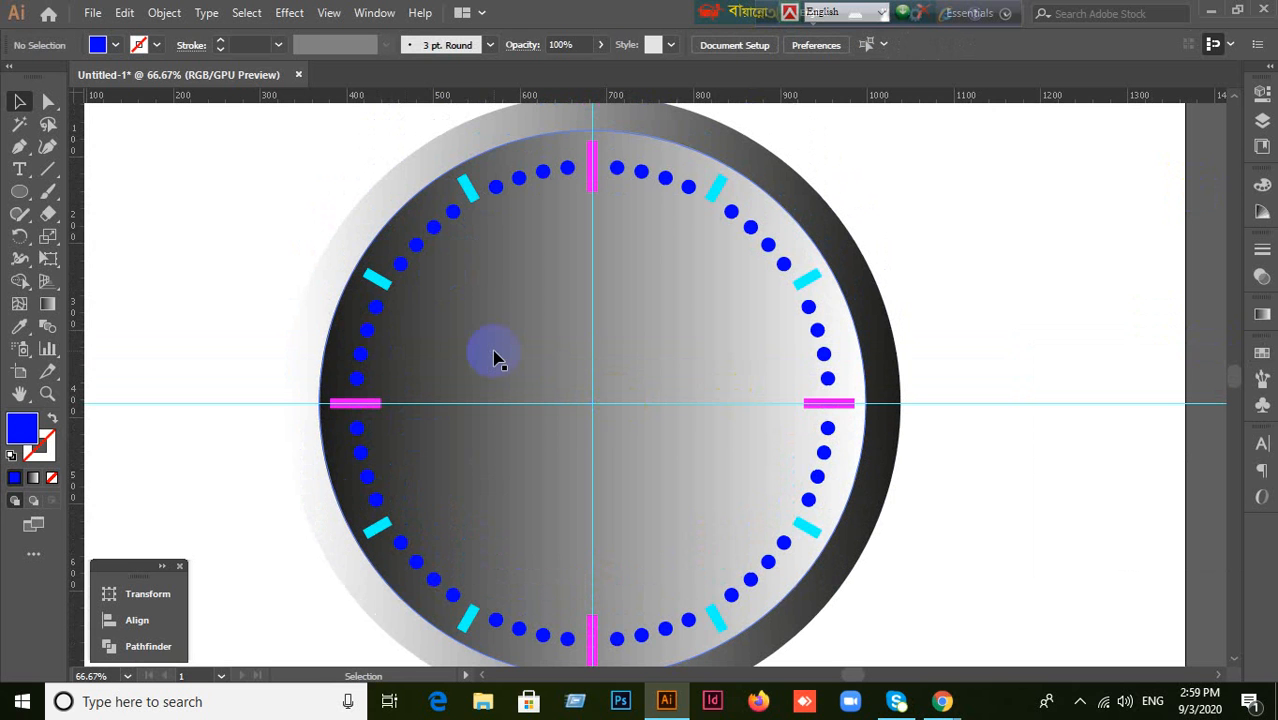
left_click(19, 191)
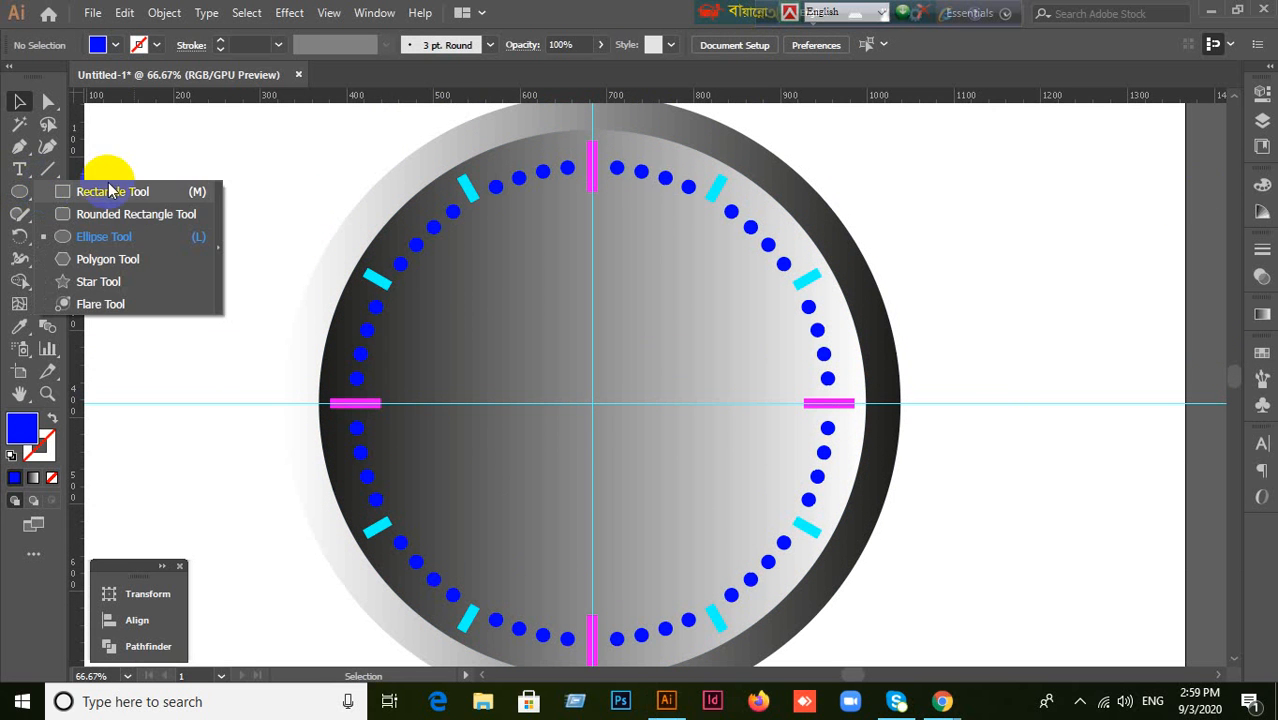
left_click(105, 193)
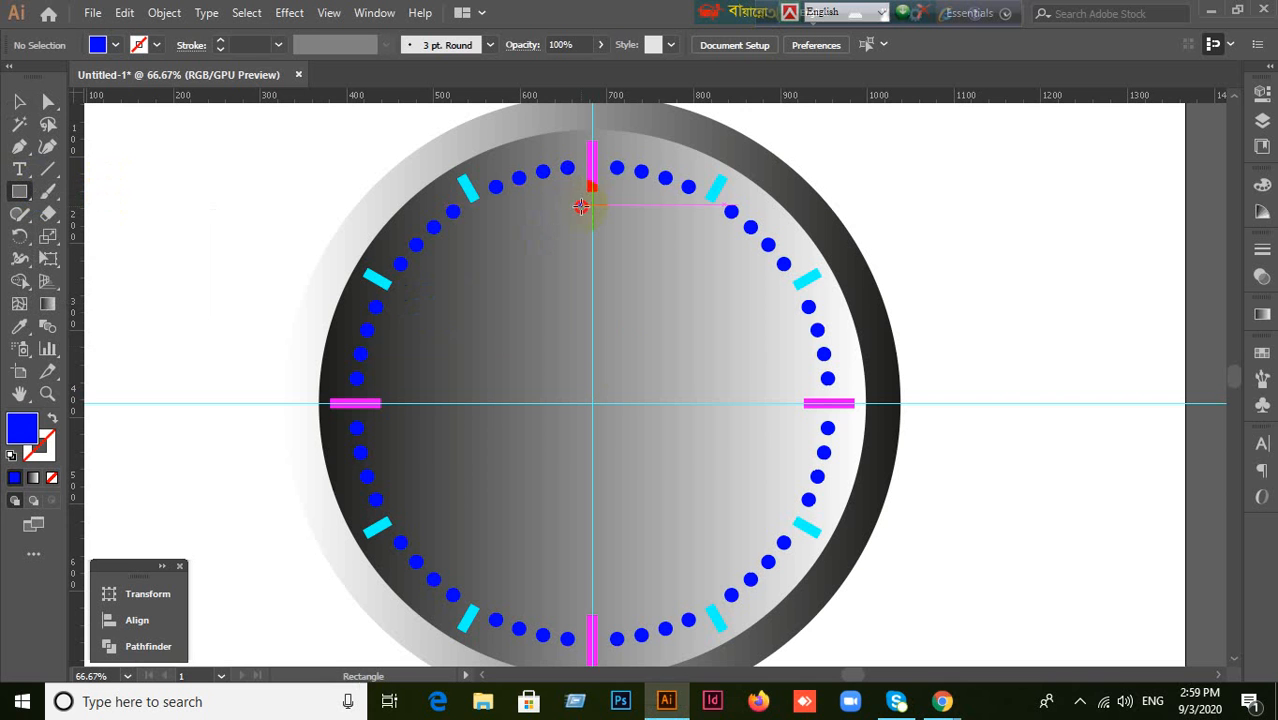
left_click_drag(581, 206, 603, 499)
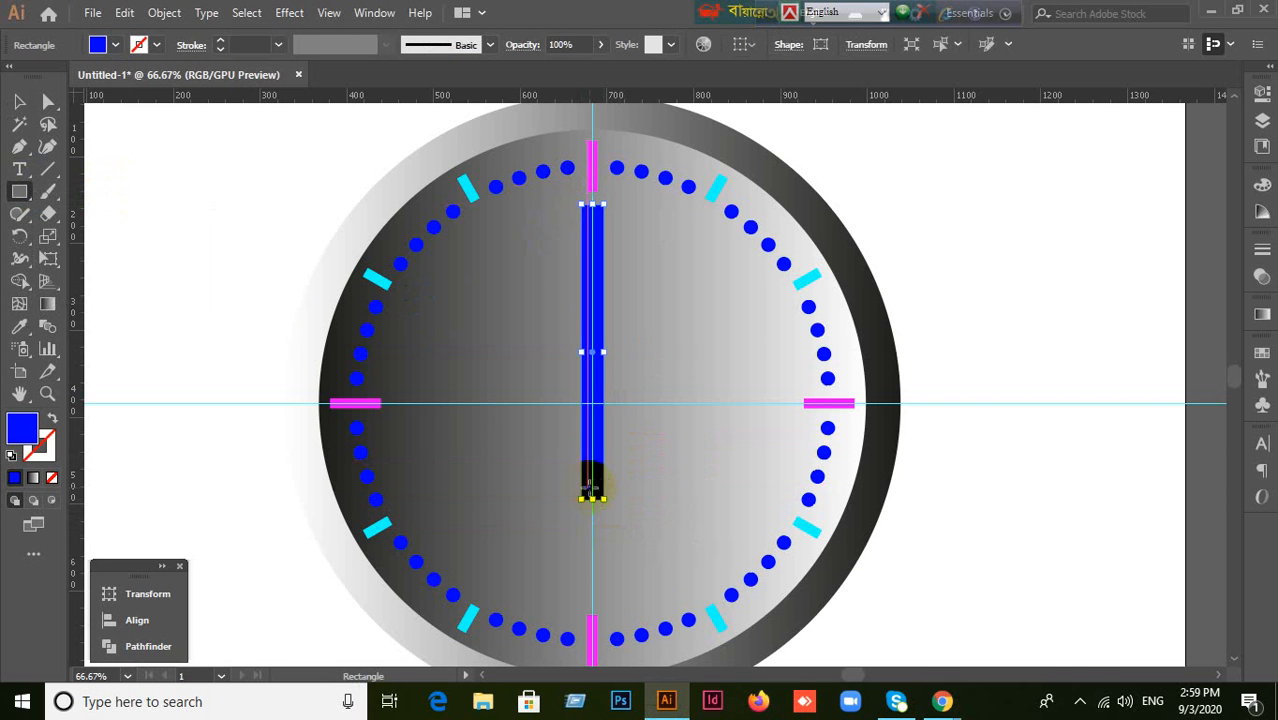
left_click(19, 101)
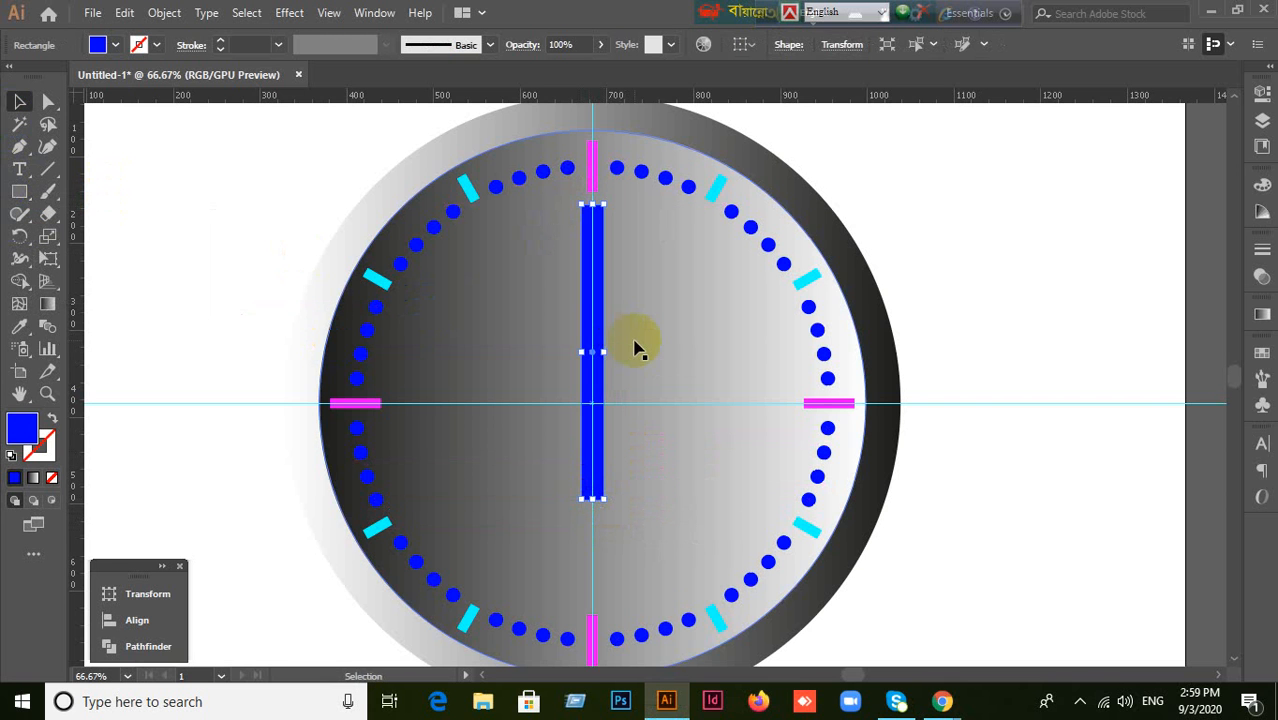
scroll(640, 347, "up", 1)
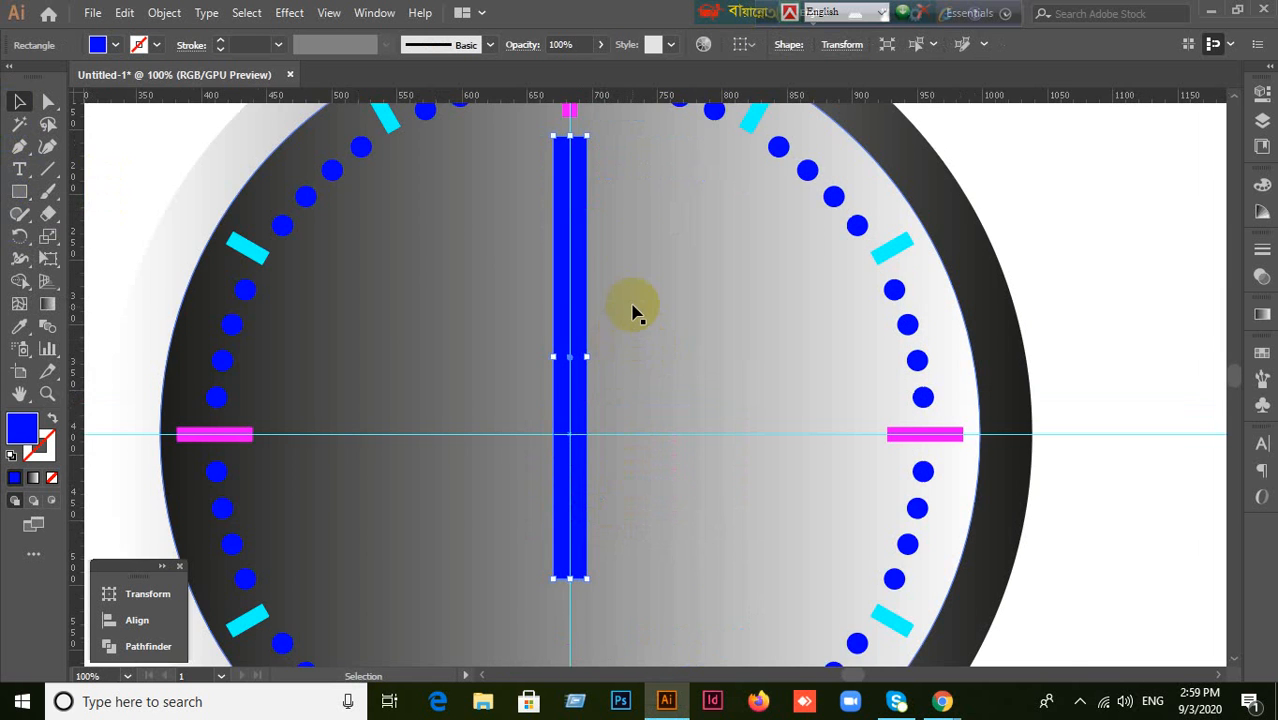
scroll(633, 312, "up", 1)
left_click_drag(622, 174, 668, 516)
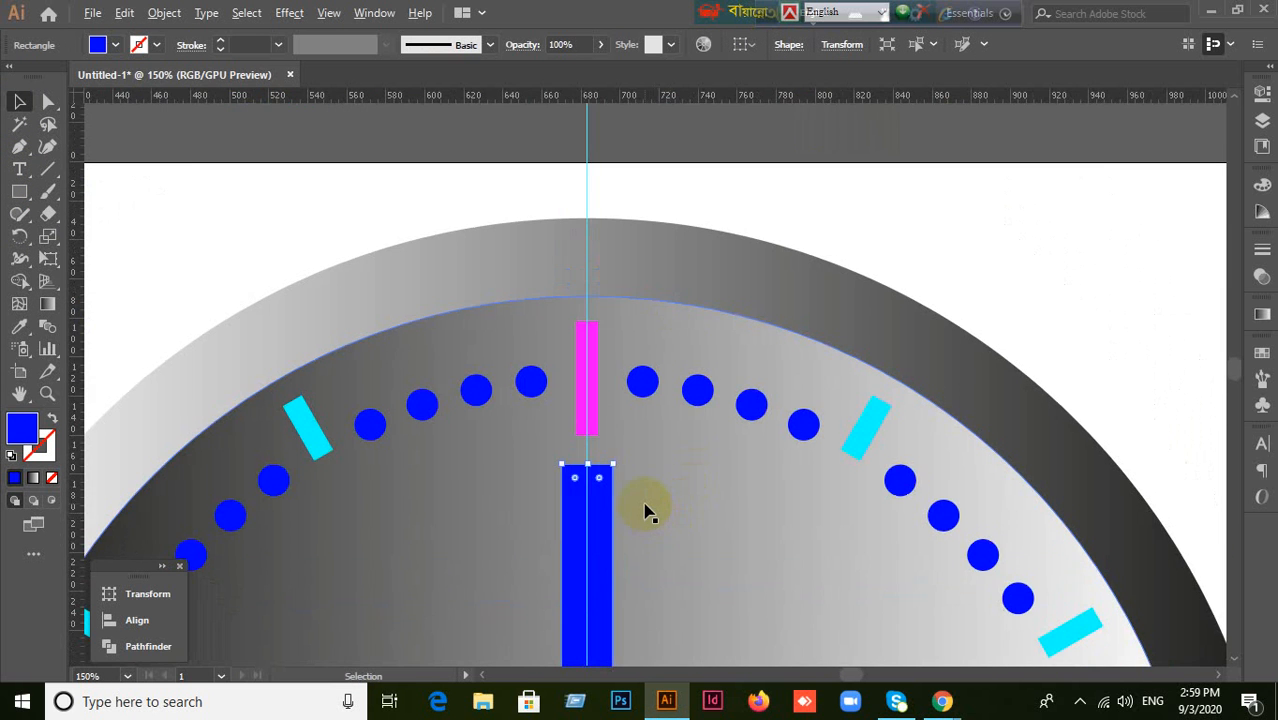
scroll(644, 511, "up", 3)
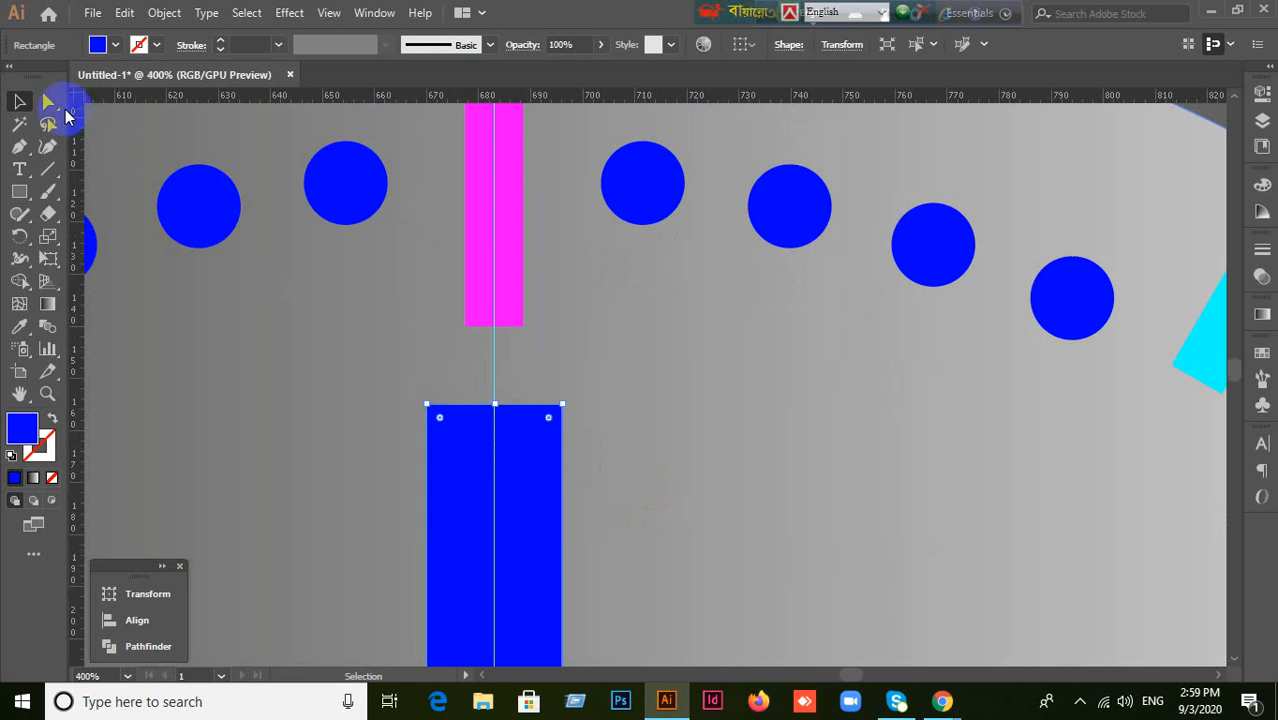
left_click_drag(50, 99, 97, 103)
scroll(476, 486, "down", 4)
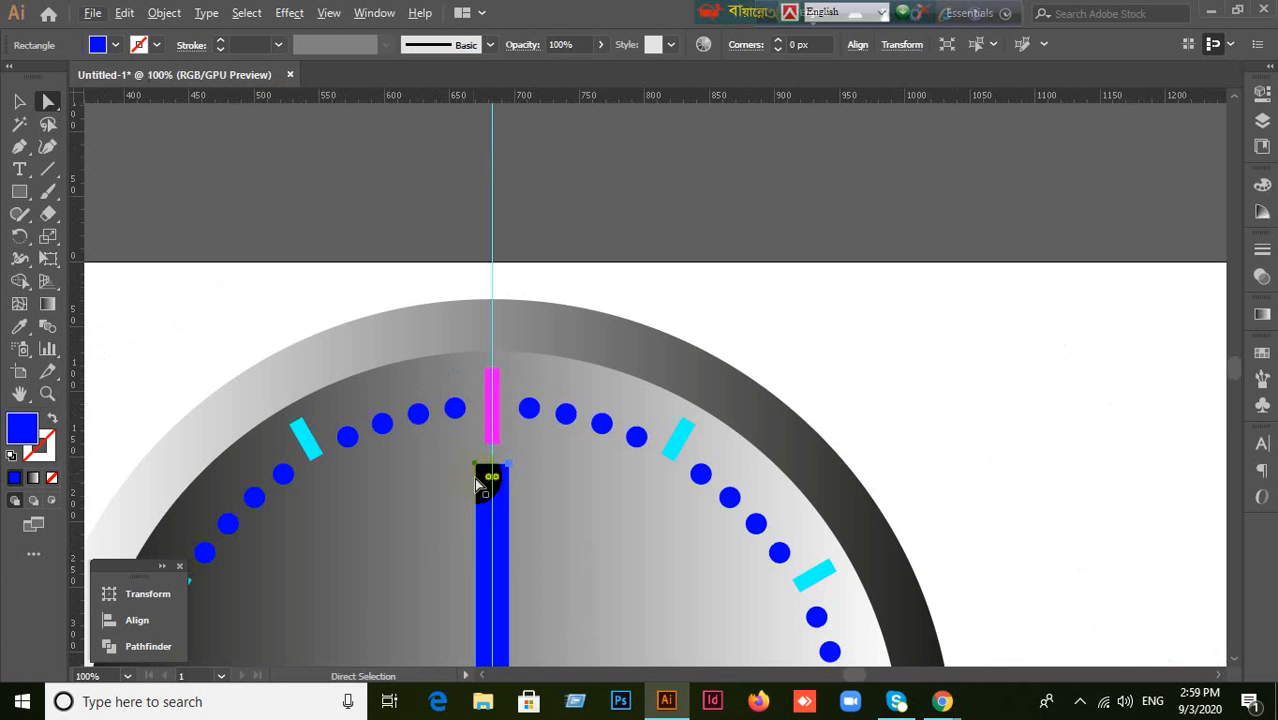
left_click(543, 482, "ctrl")
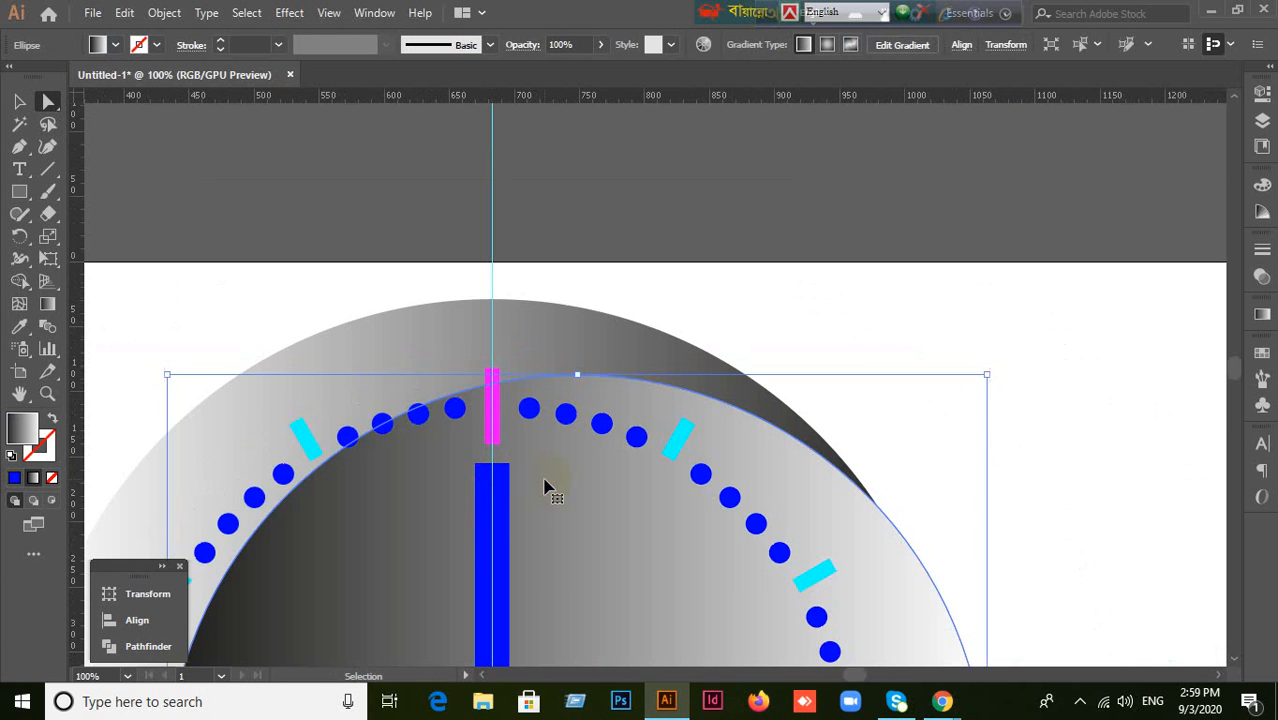
scroll(543, 478, "down", 1)
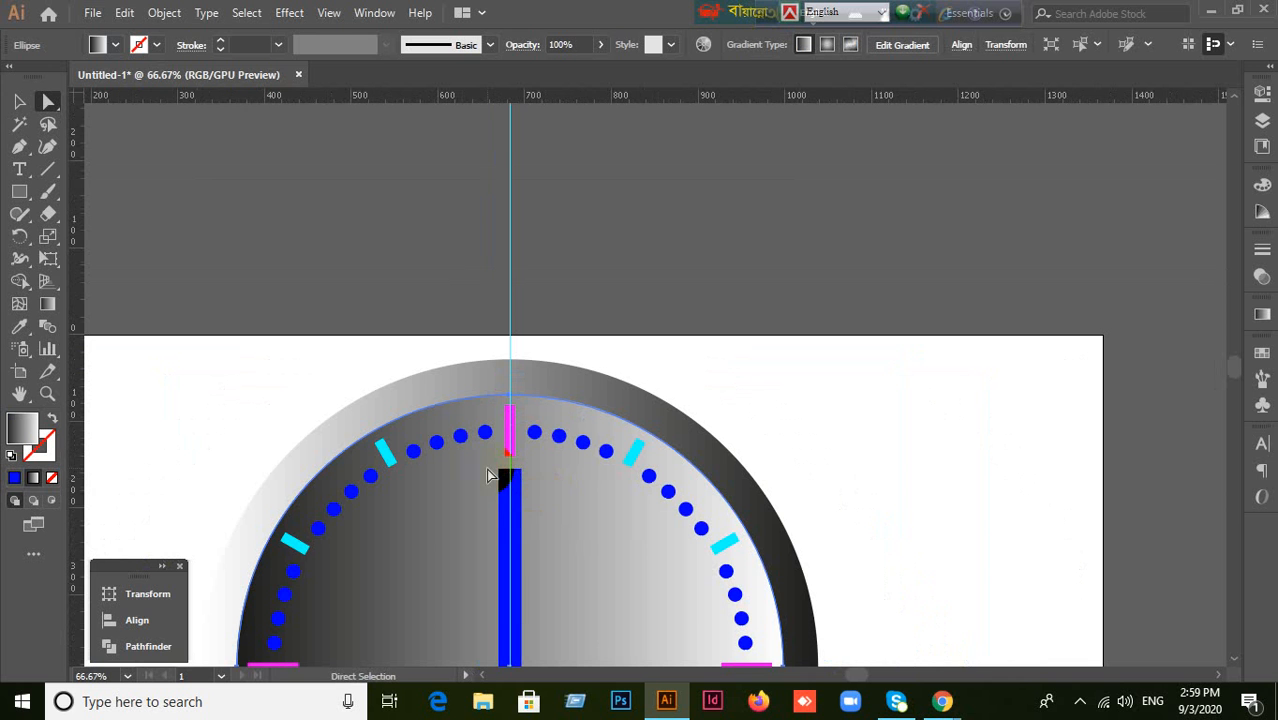
left_click_drag(492, 469, 542, 486)
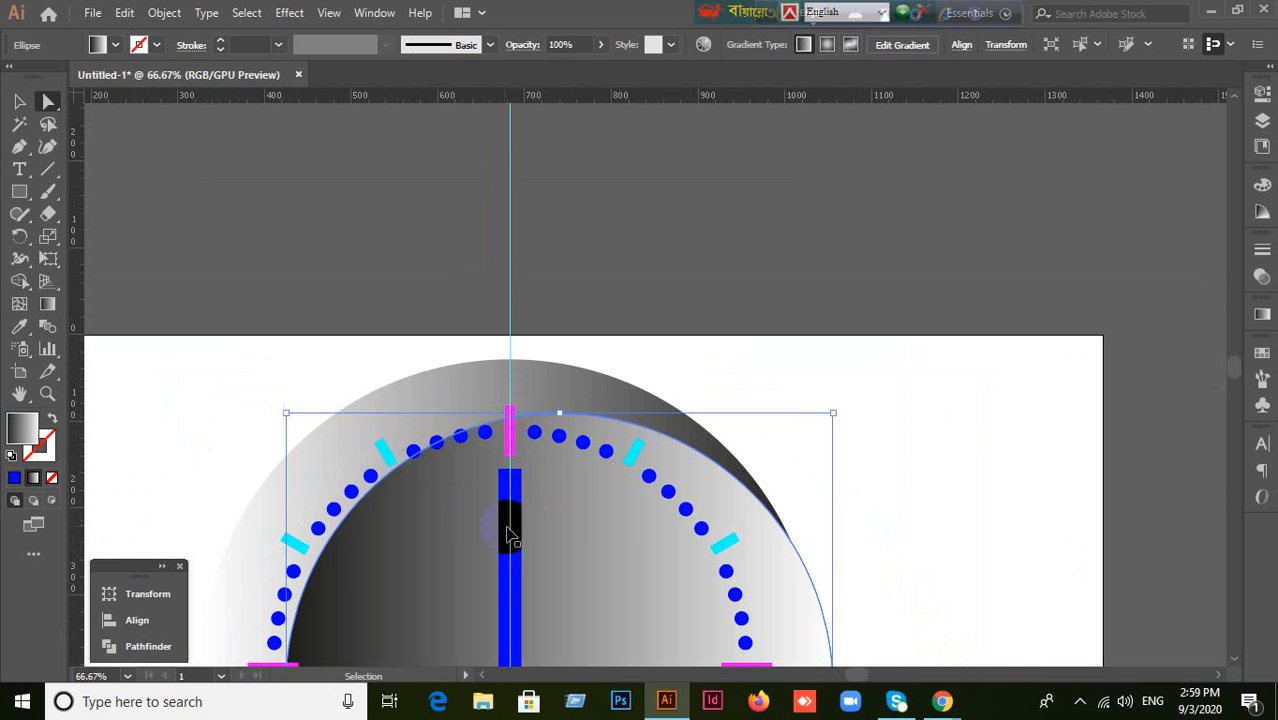
key("ctrl+z")
left_click_drag(565, 559, 630, 344)
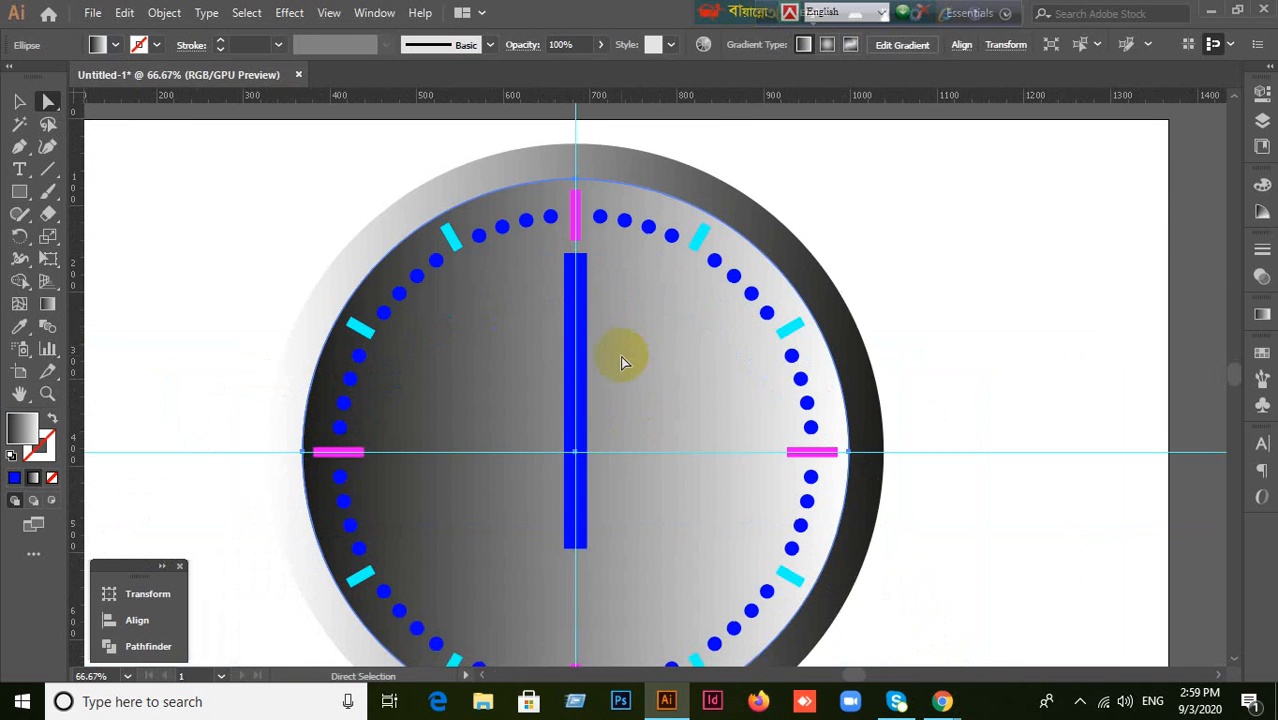
scroll(600, 288, "up", 1)
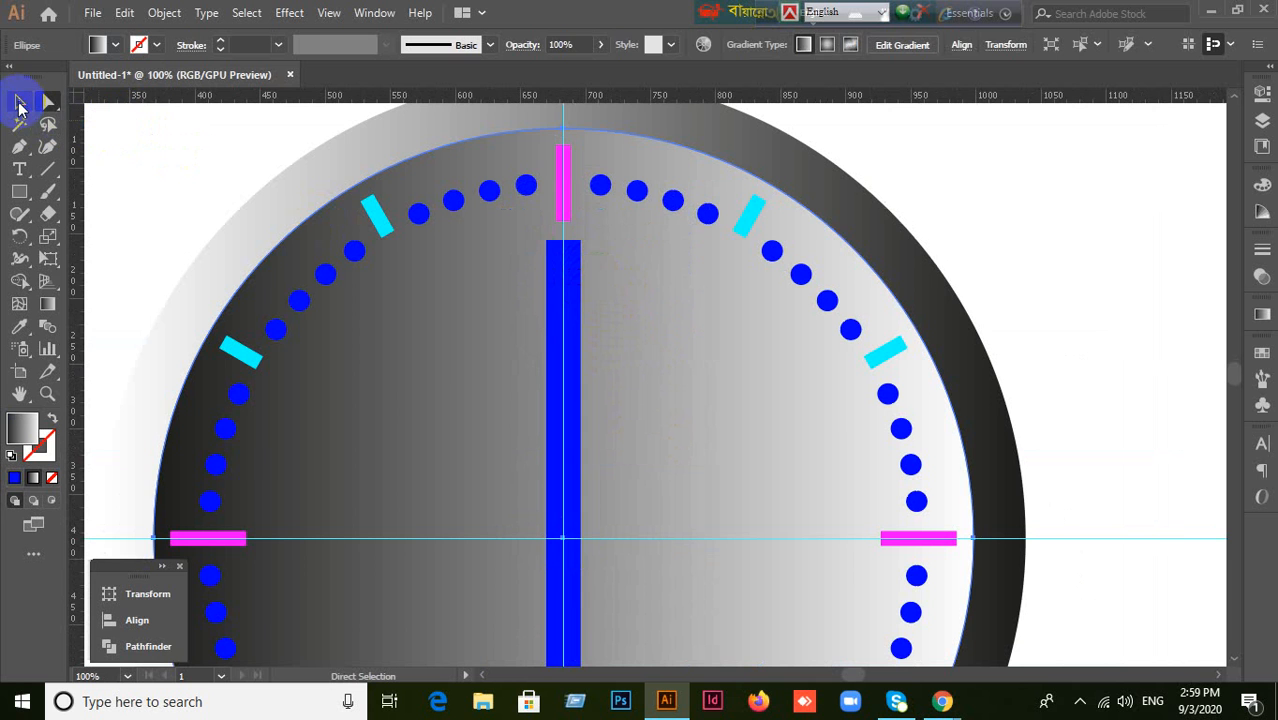
Step: Select both gradient dial circles together and lock them in place
left_click(19, 101)
left_click(1077, 257)
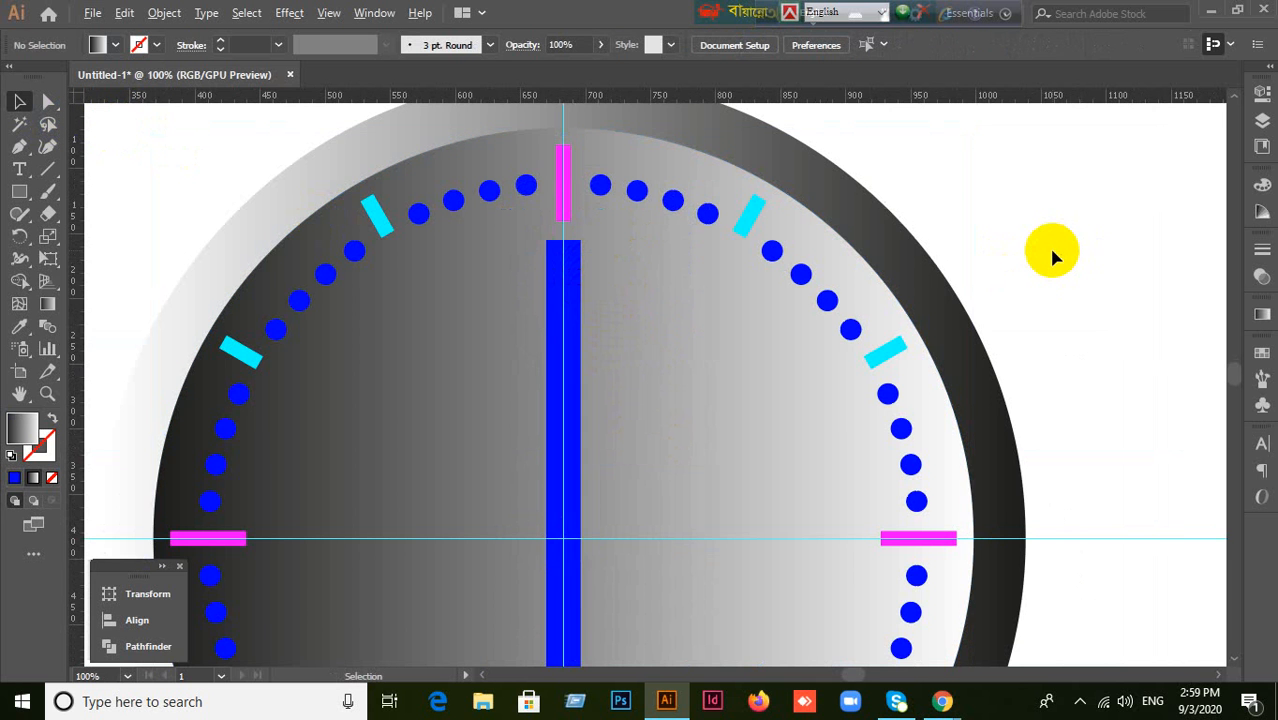
scroll(1047, 245, "down", 1)
left_click_drag(982, 197, 909, 256)
left_click(1140, 213)
left_click(969, 267)
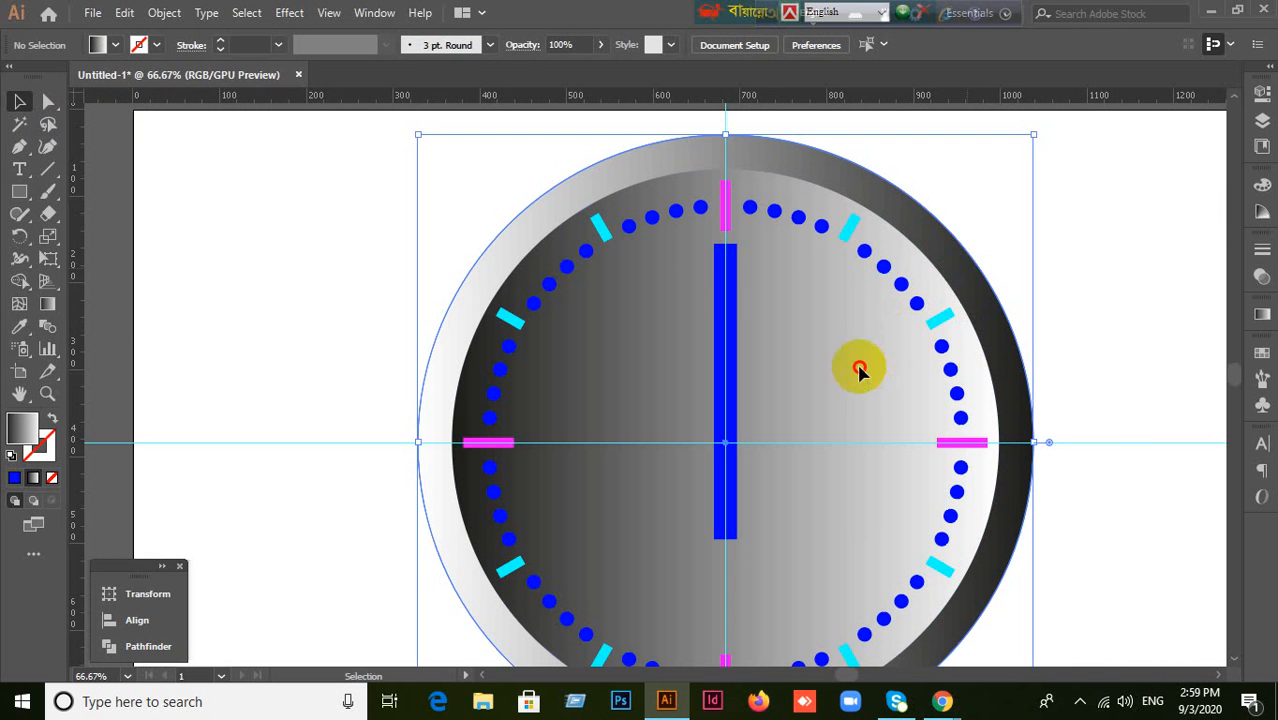
left_click(1115, 265)
left_click_drag(1024, 205, 908, 263)
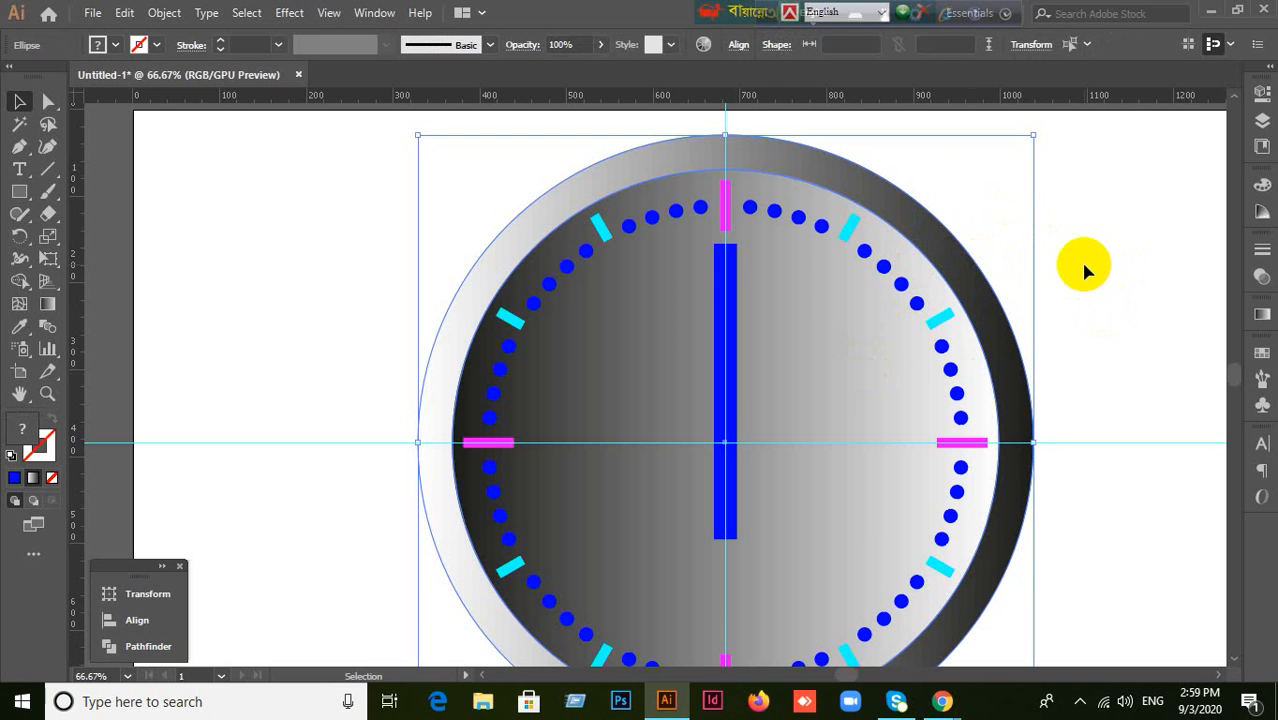
key("ctrl+2")
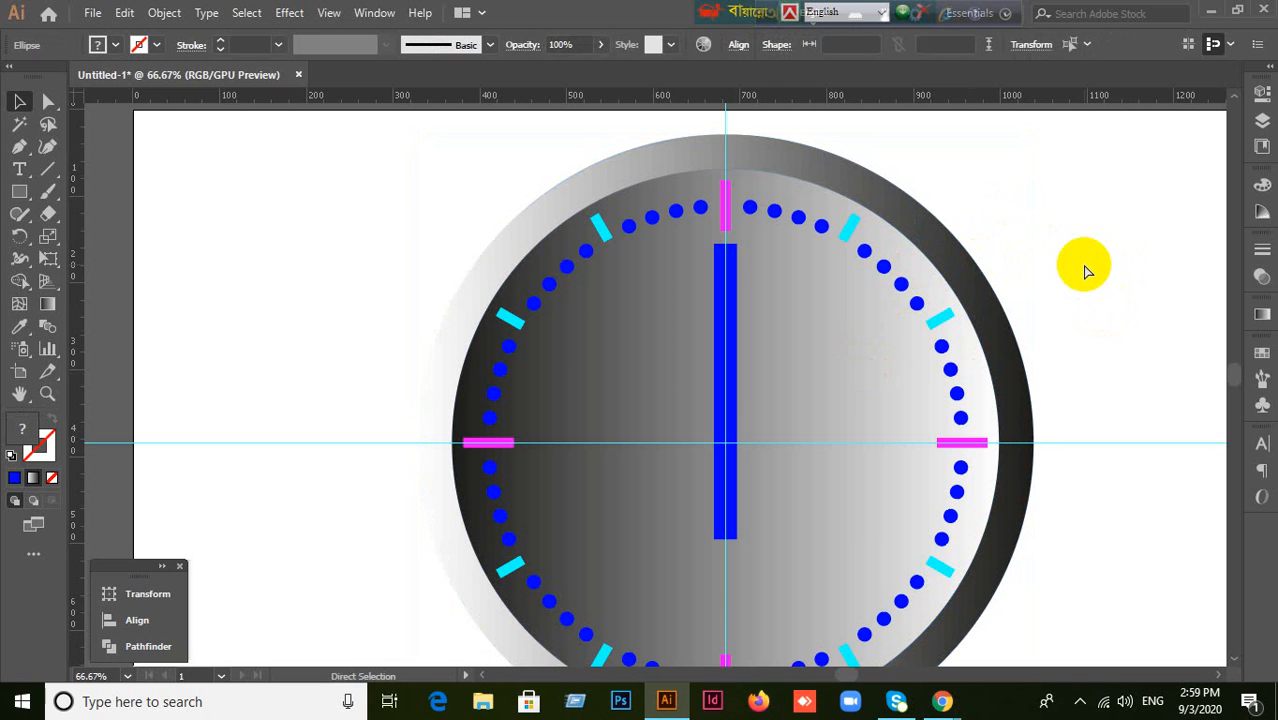
left_click_drag(804, 382, 965, 222)
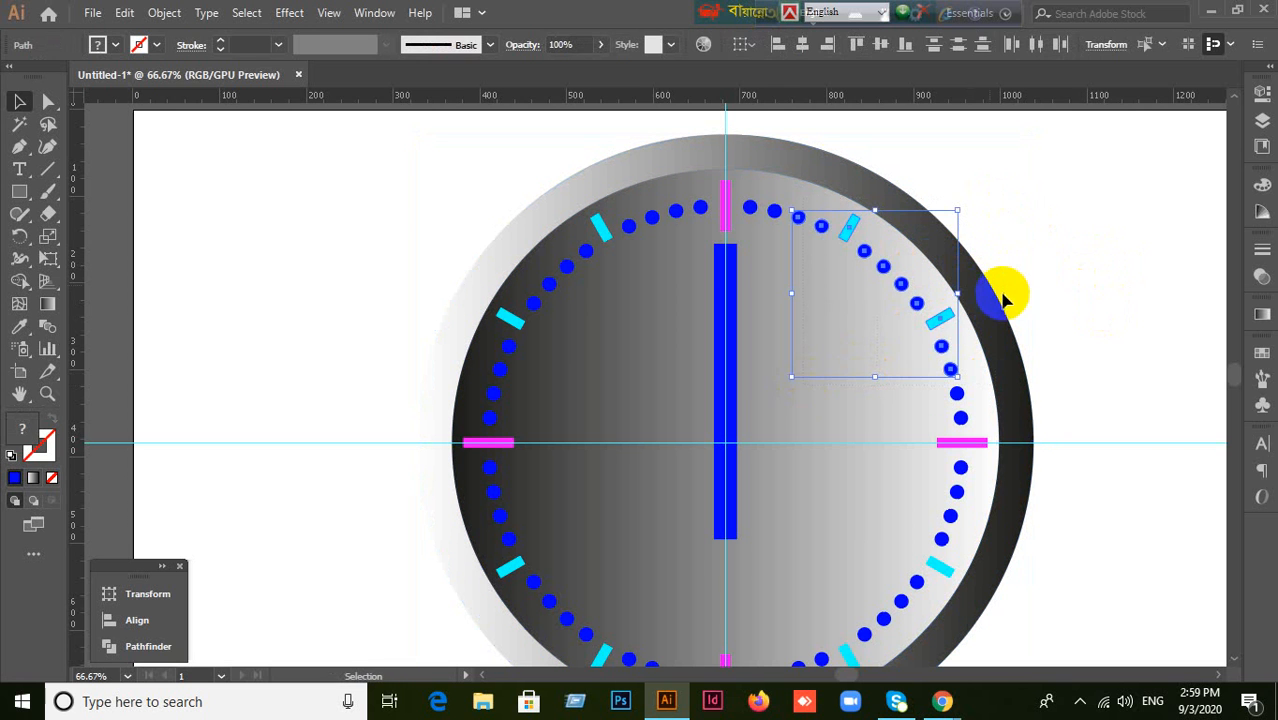
left_click(1070, 298)
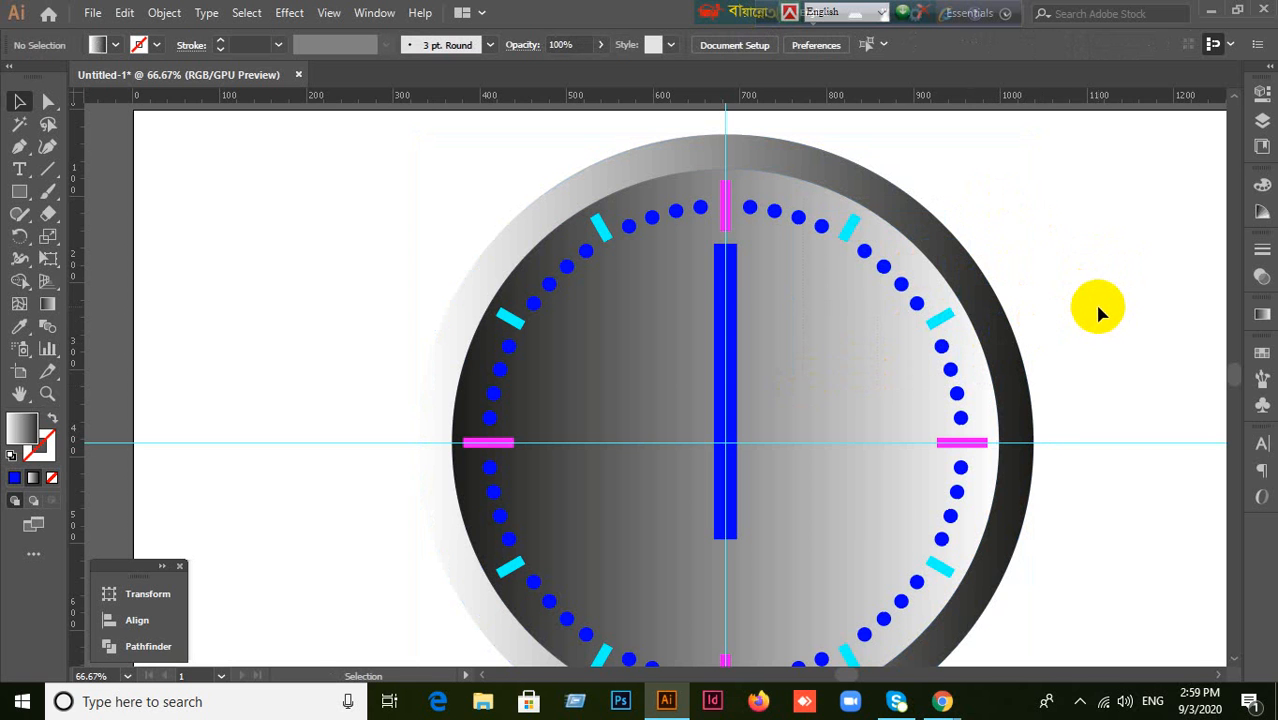
scroll(935, 310, "up", 1)
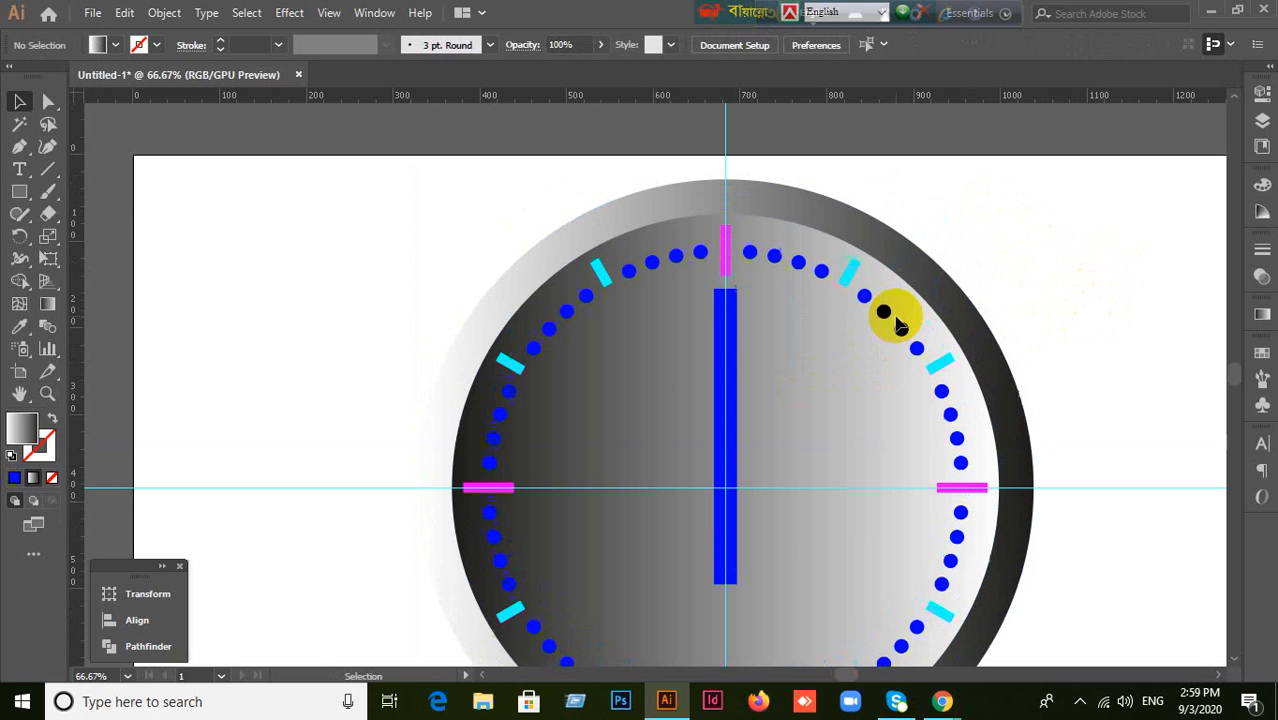
Step: Average the two top corner anchors of the blue hand rectangle with the Vertical axis option, tapering it to a point
left_click(744, 346)
scroll(725, 348, "up", 1)
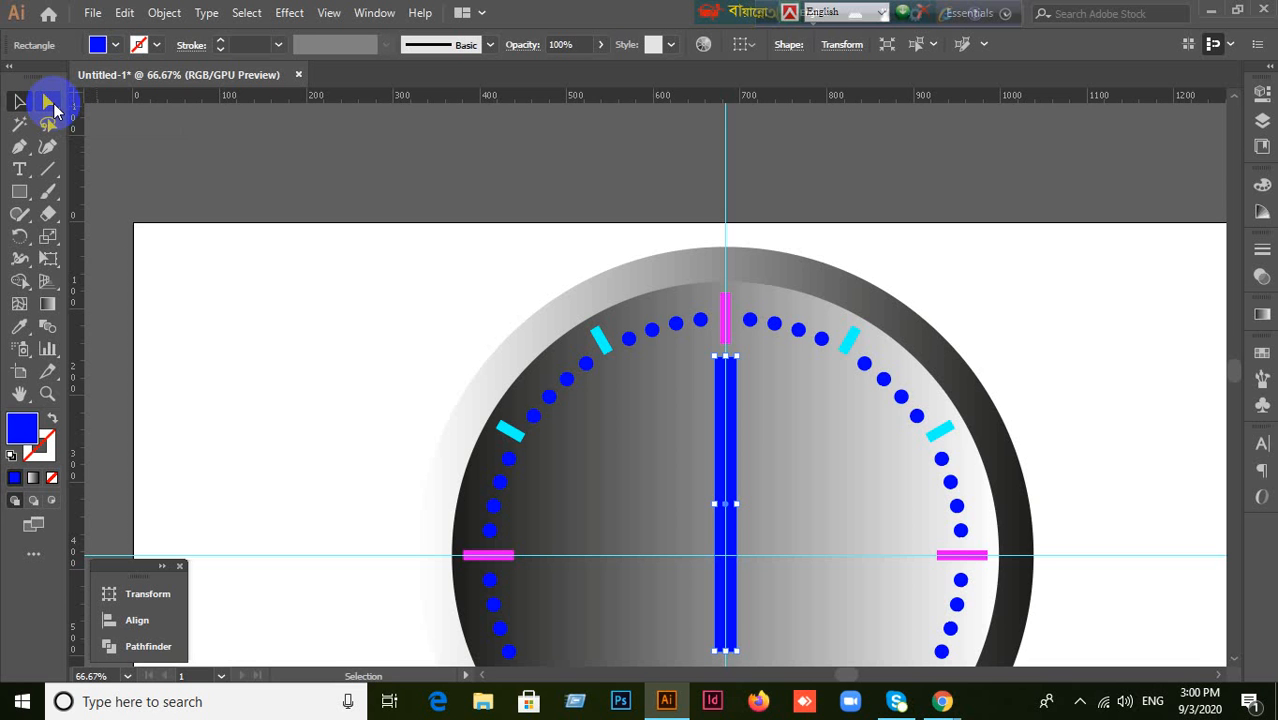
scroll(556, 342, "up", 1)
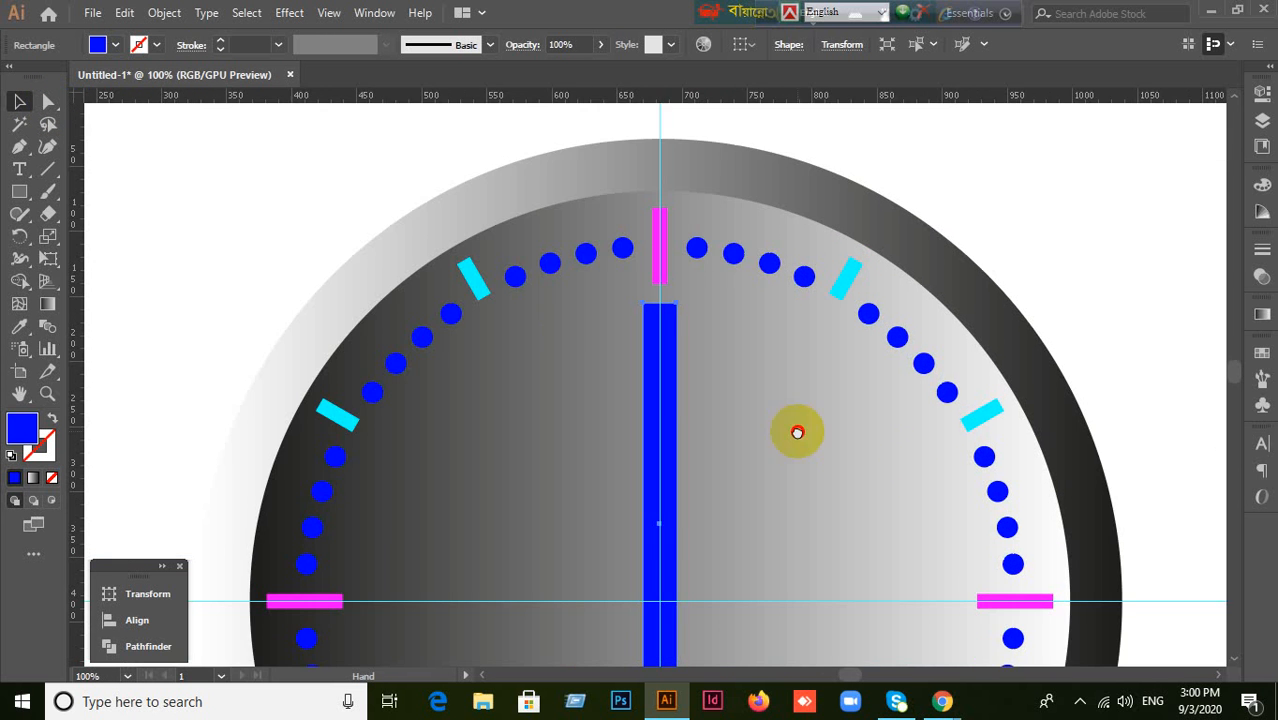
scroll(793, 431, "up", 1)
scroll(697, 340, "up", 1)
scroll(650, 271, "up", 1)
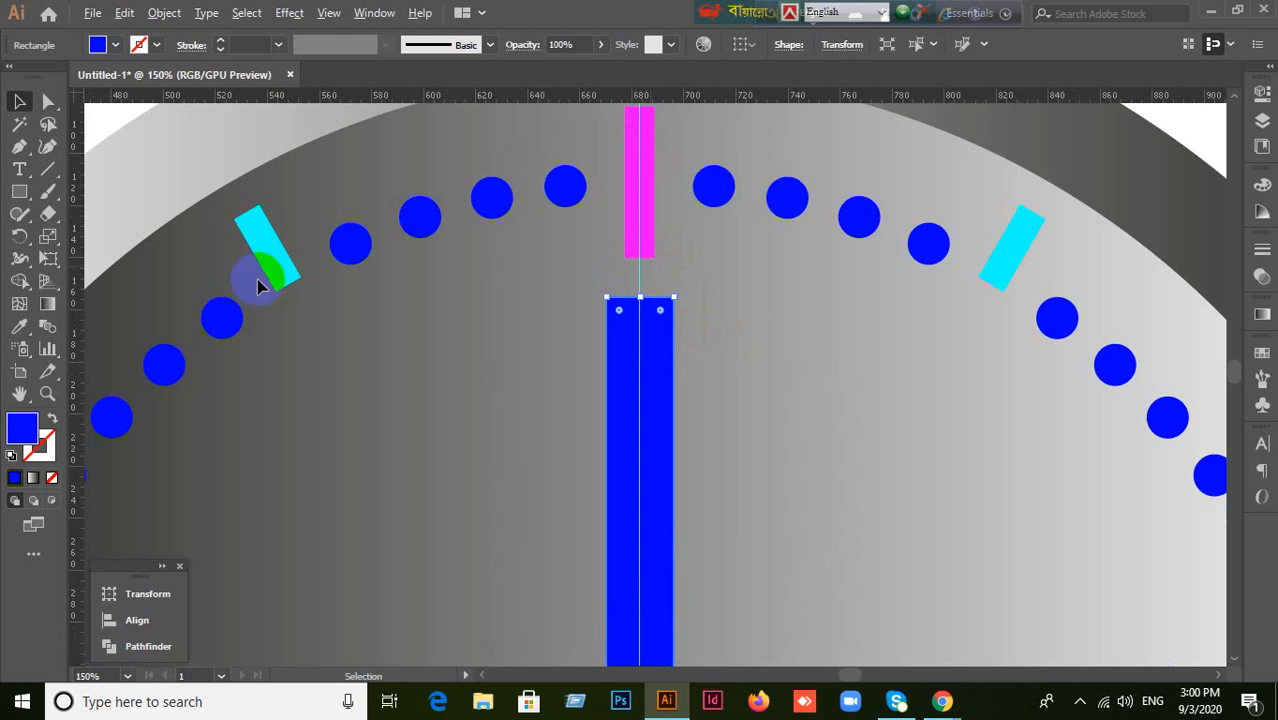
scroll(588, 294, "up", 2)
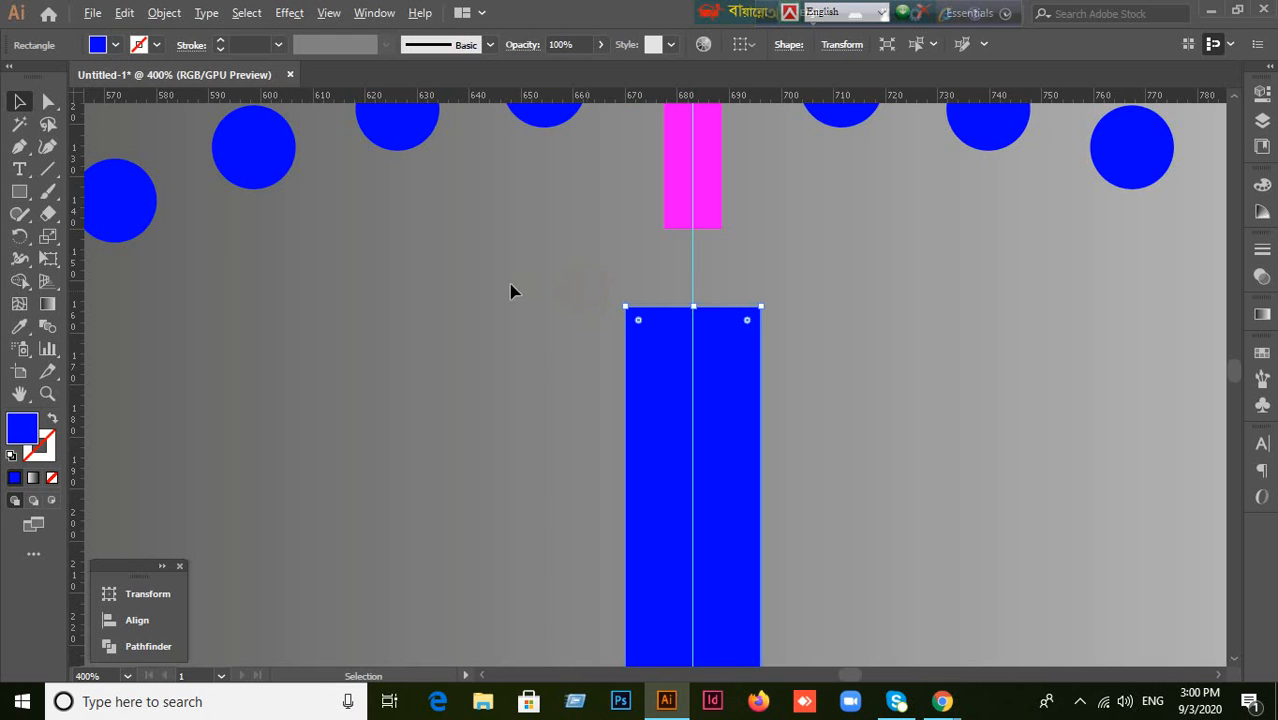
left_click(48, 101)
left_click(730, 350)
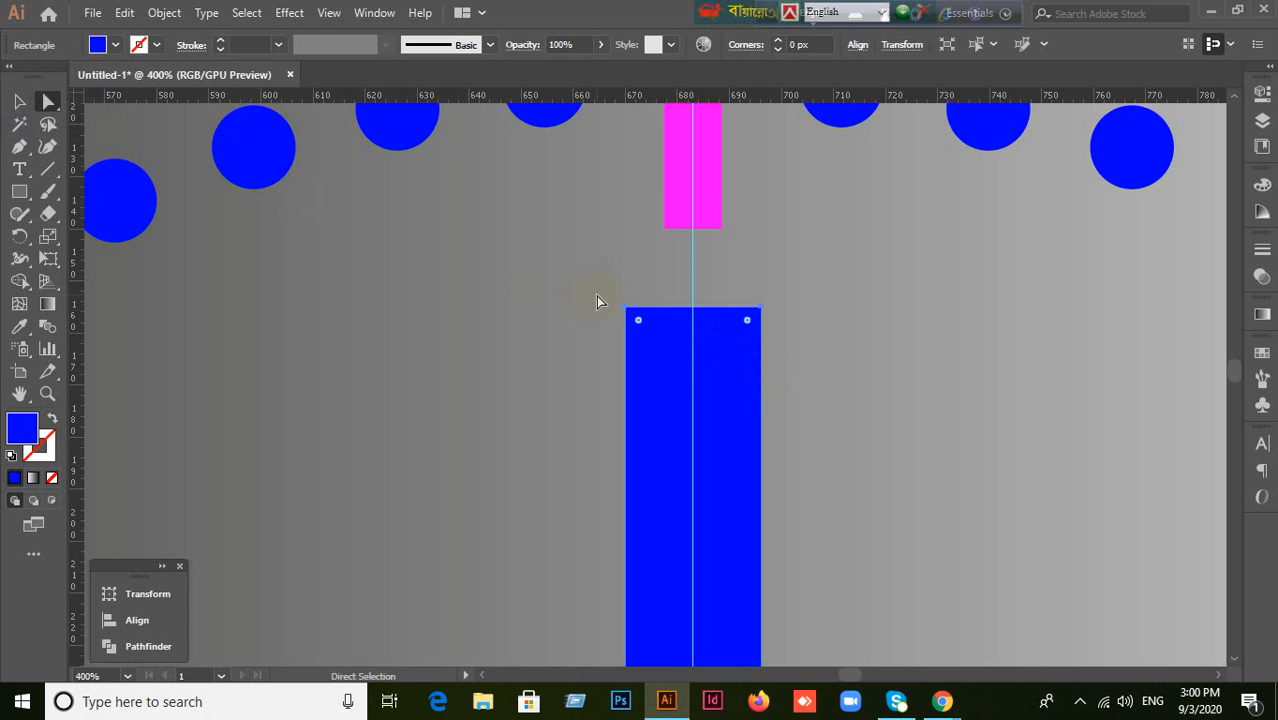
left_click_drag(598, 298, 783, 352)
scroll(783, 352, "down", 6)
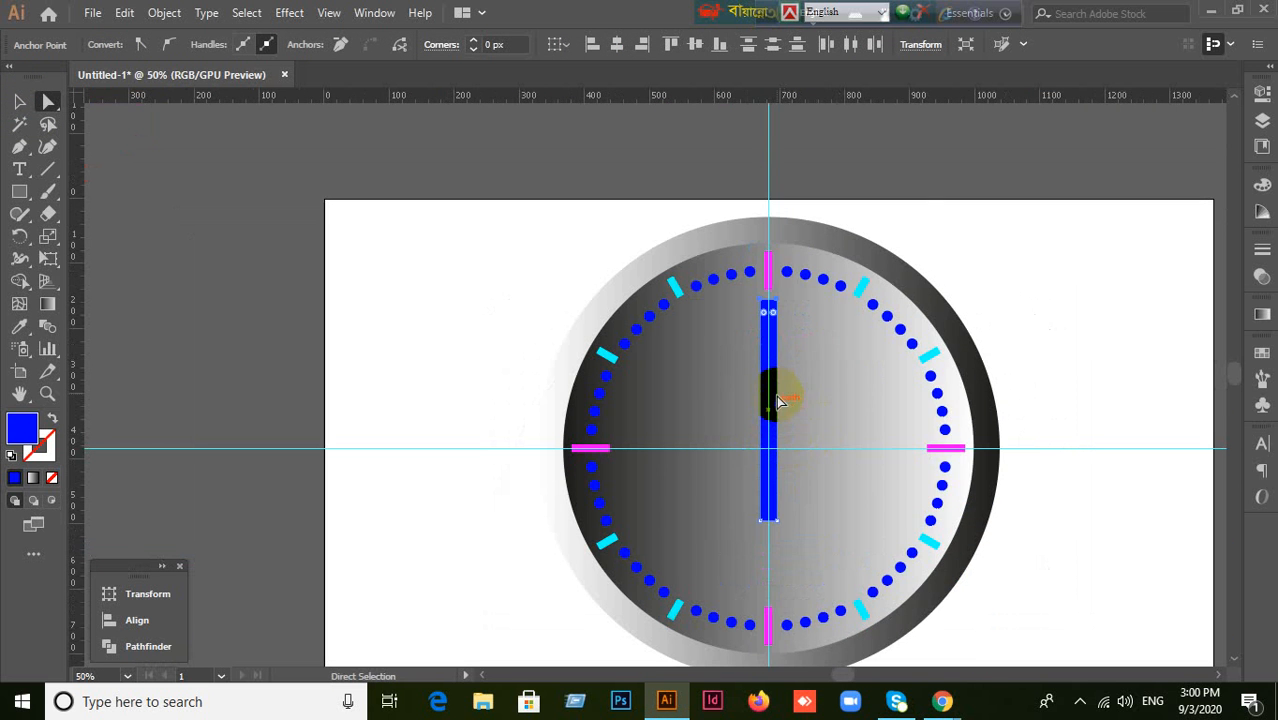
right_click(771, 378)
left_click(825, 452)
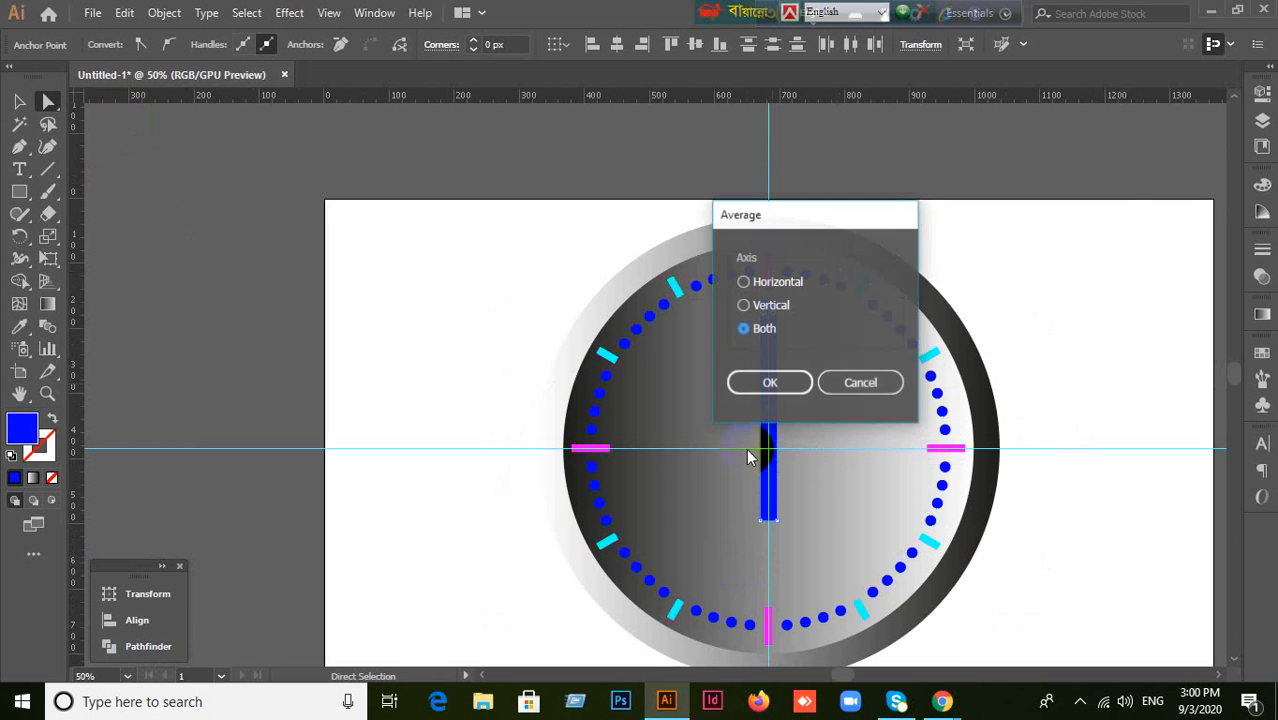
left_click_drag(864, 221, 1164, 200)
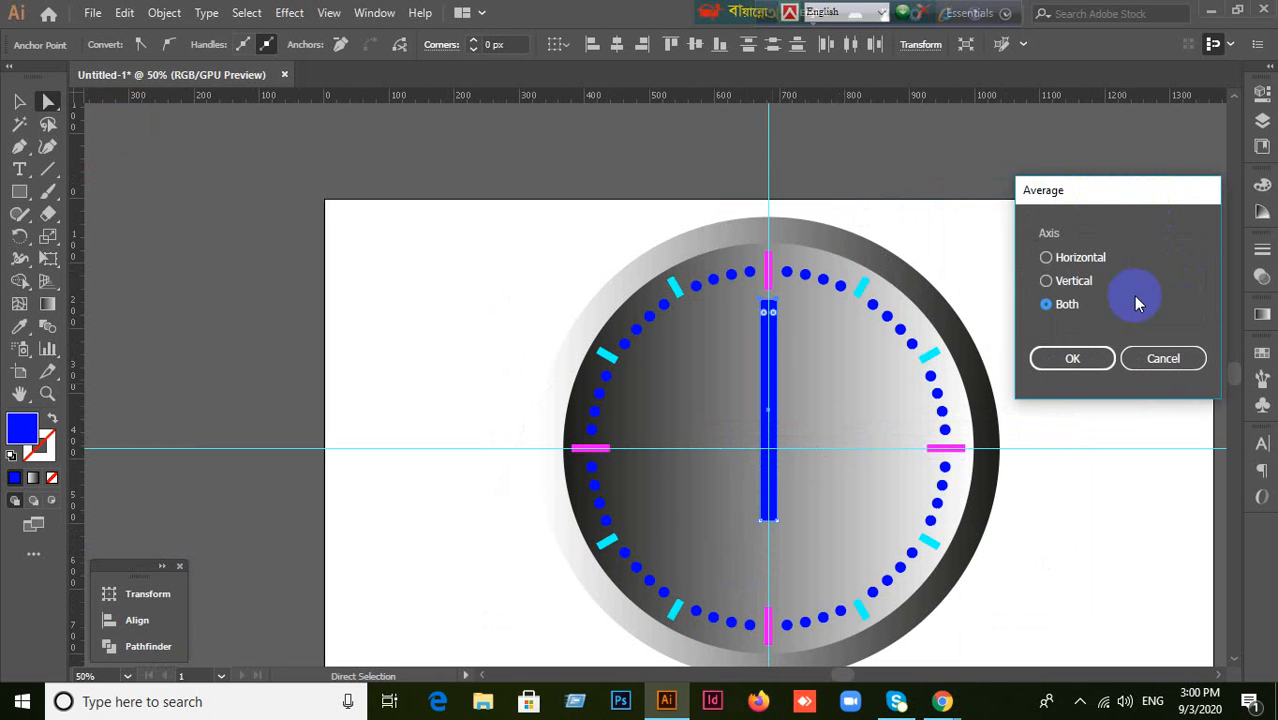
left_click(1044, 300)
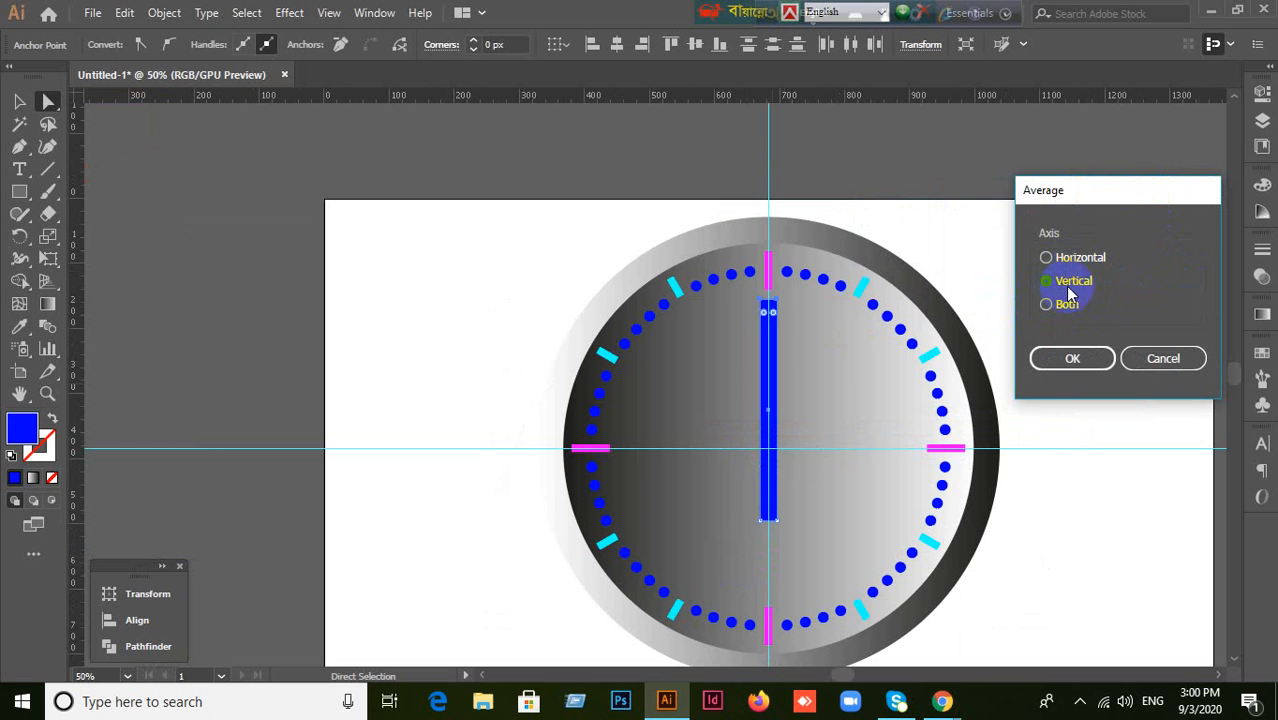
left_click(1071, 356)
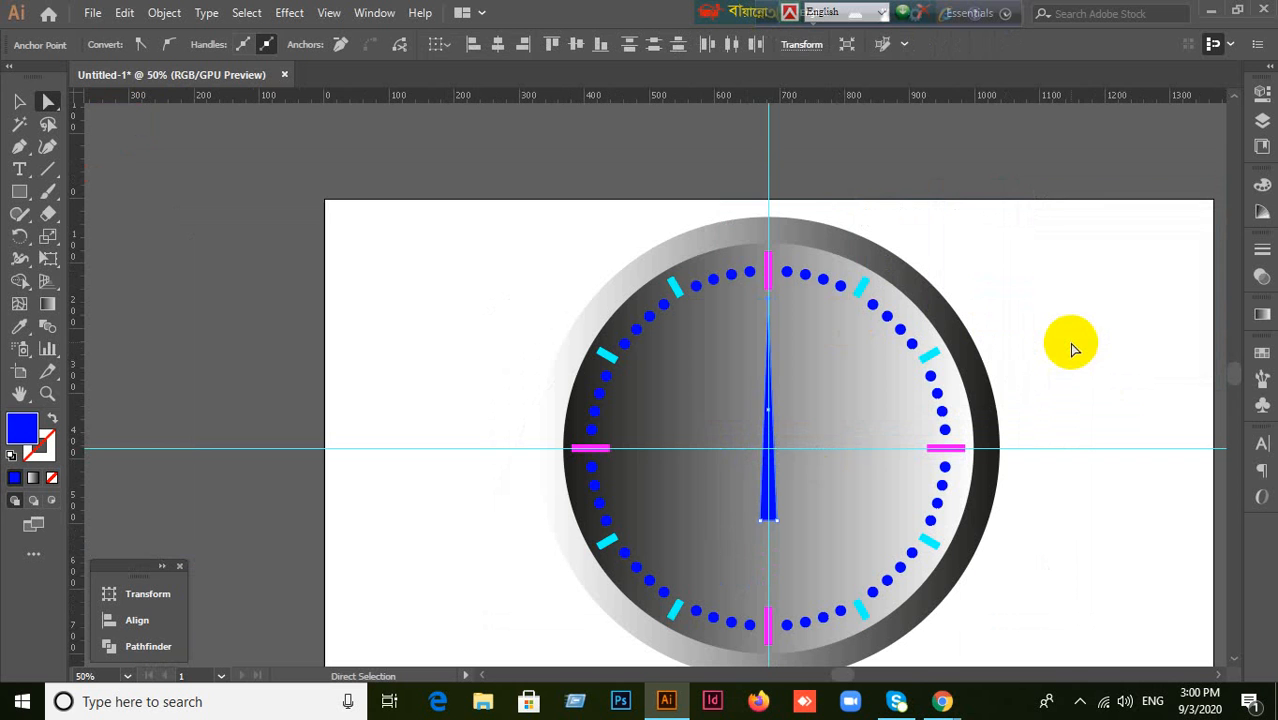
Step: Undo the averaging of the blue hand's top anchors, keeping the plain rectangle at its drawn width
left_click(19, 101)
scroll(800, 420, "up", 6)
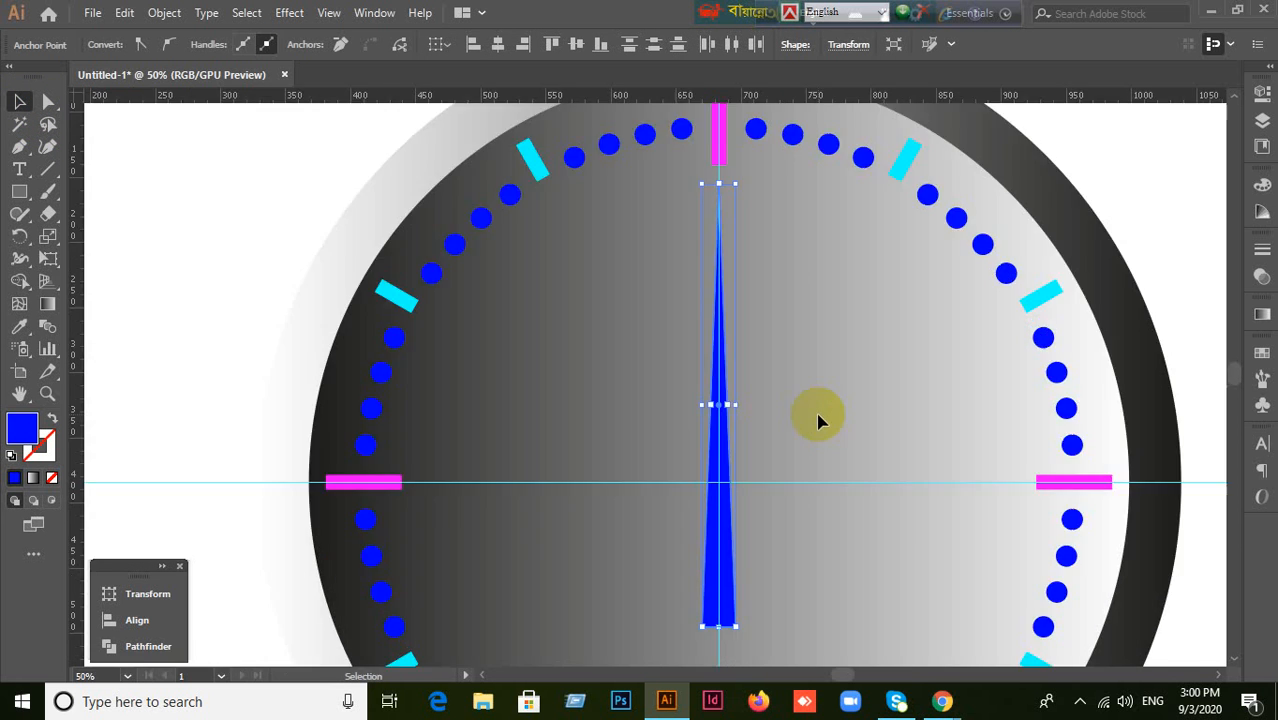
scroll(765, 371, "down", 4)
left_click(349, 267)
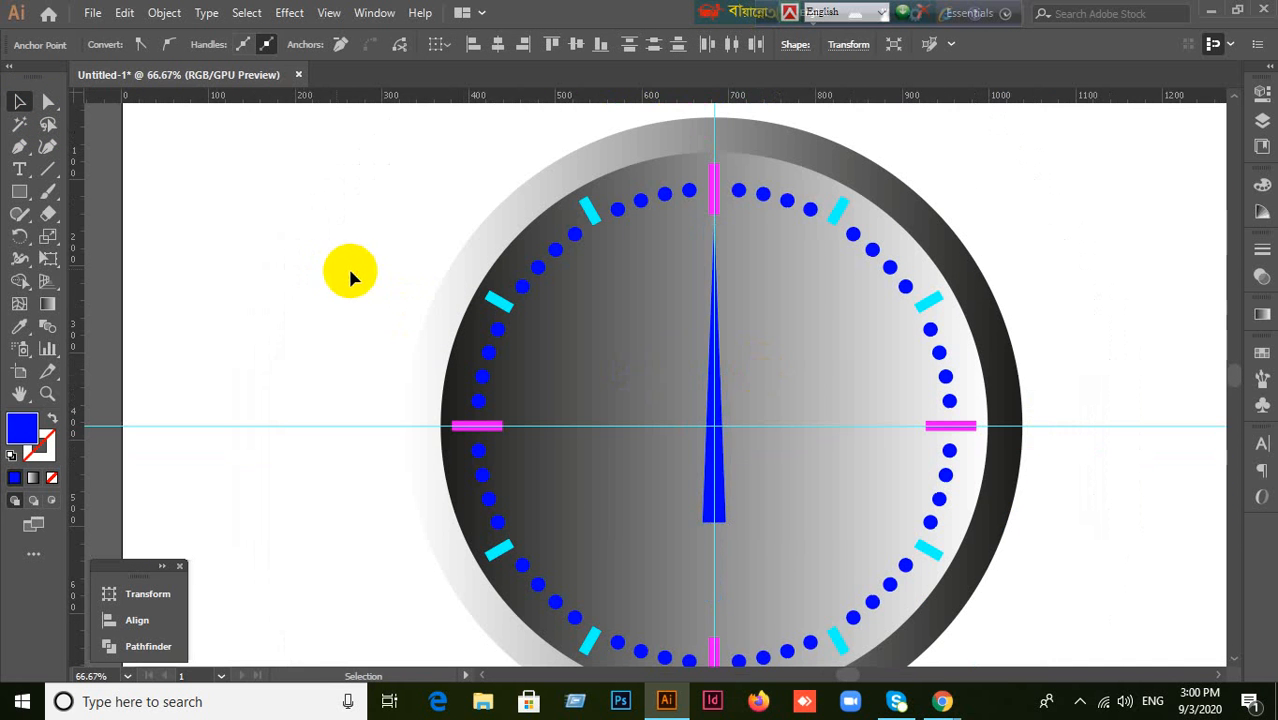
left_click(726, 481)
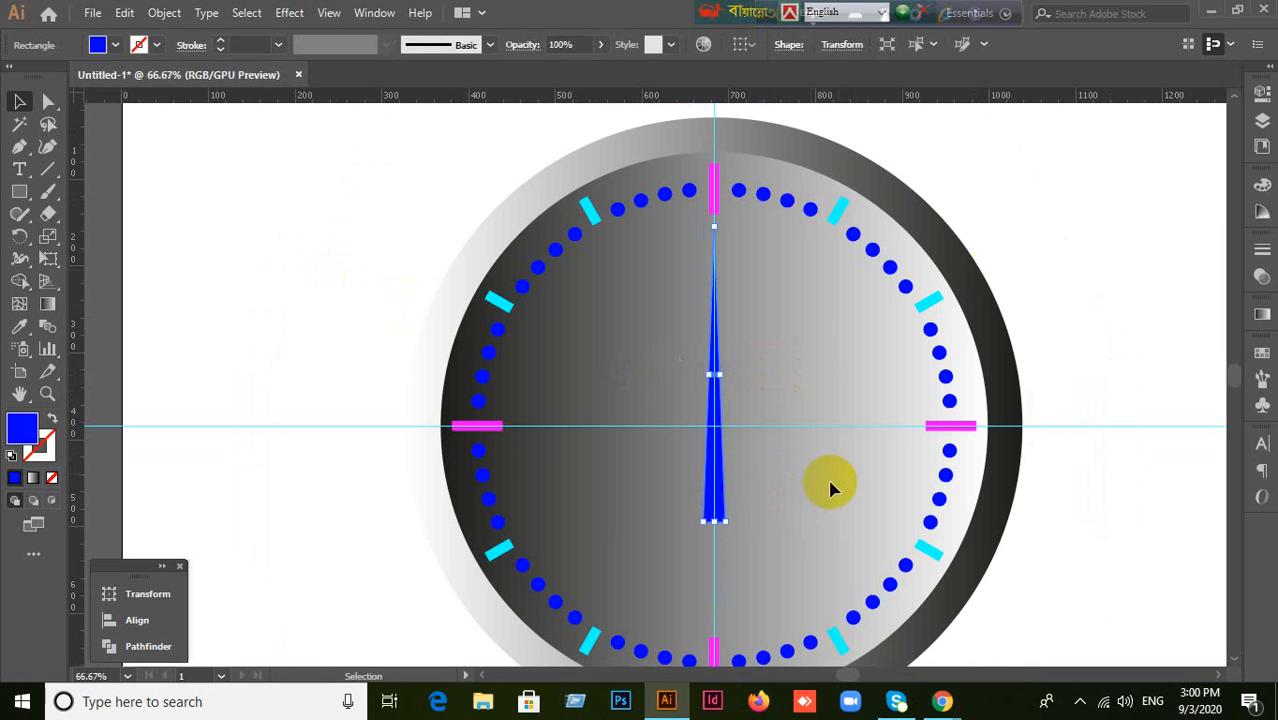
left_click(721, 470)
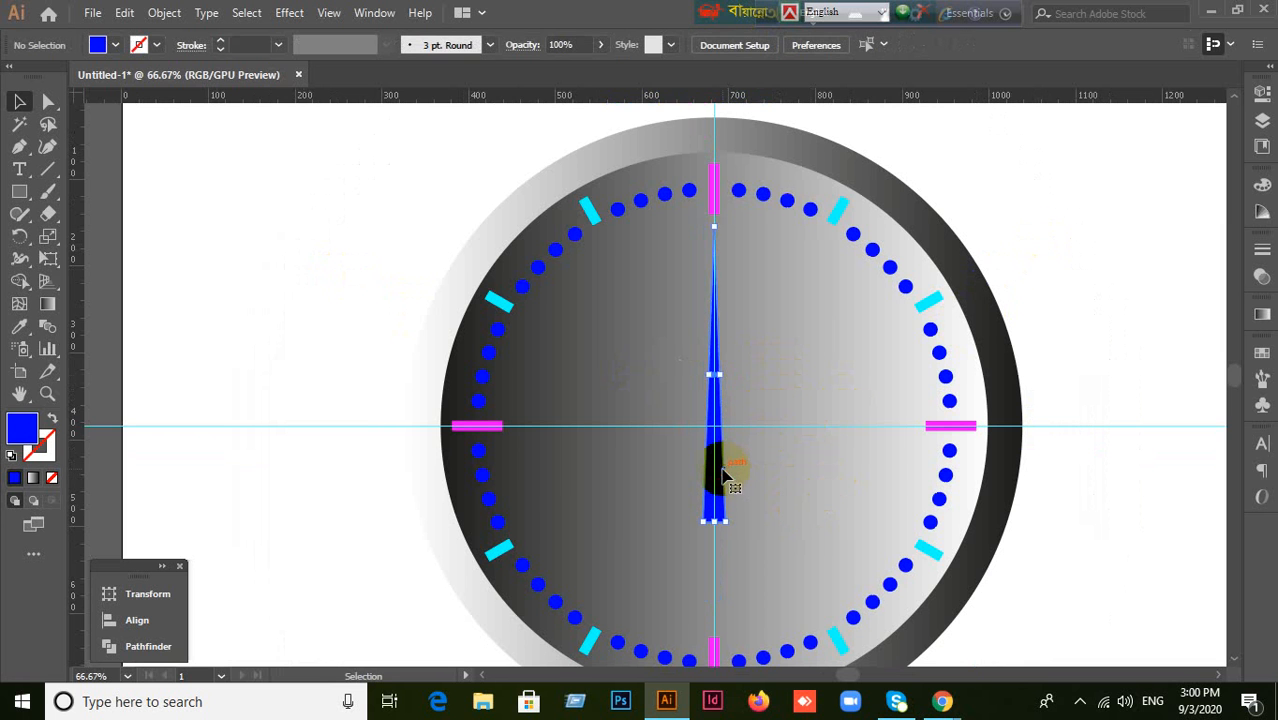
key("ctrl+z")
key("v")
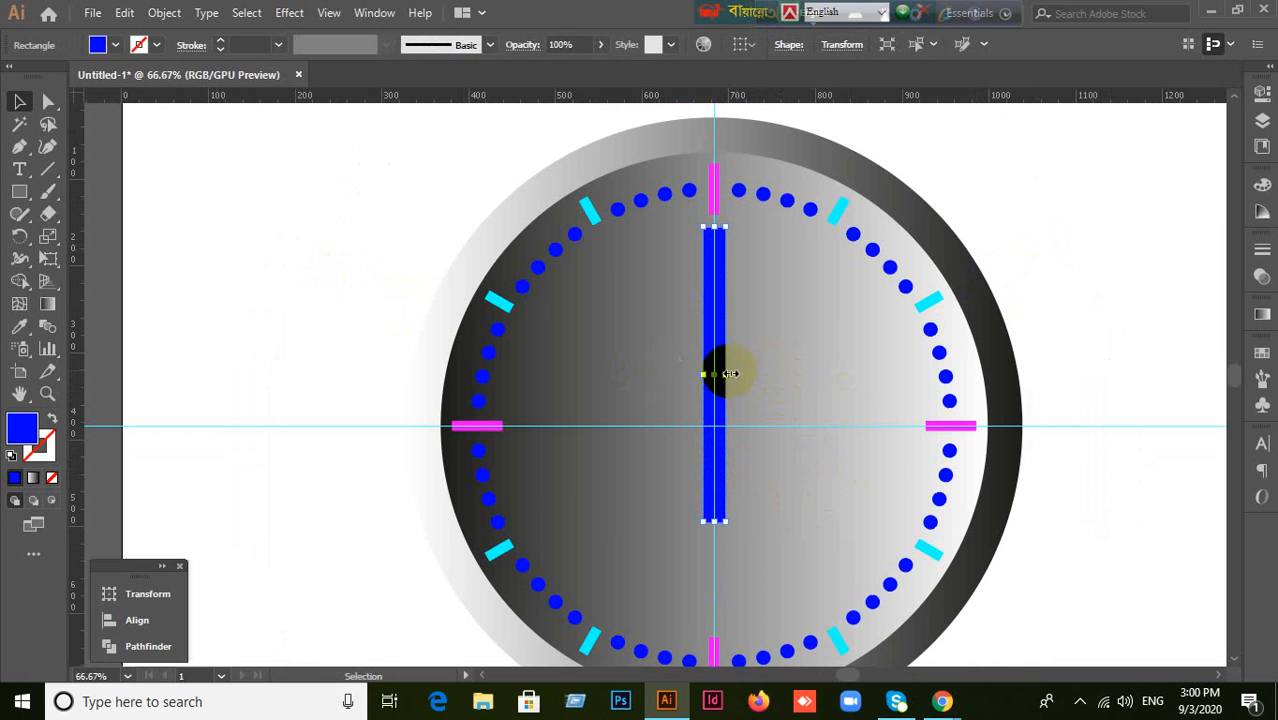
mouse_move(728, 374)
left_mouse_down()
mouse_move(751, 374)
mouse_move(731, 374)
left_mouse_up()
key("ctrl+z")
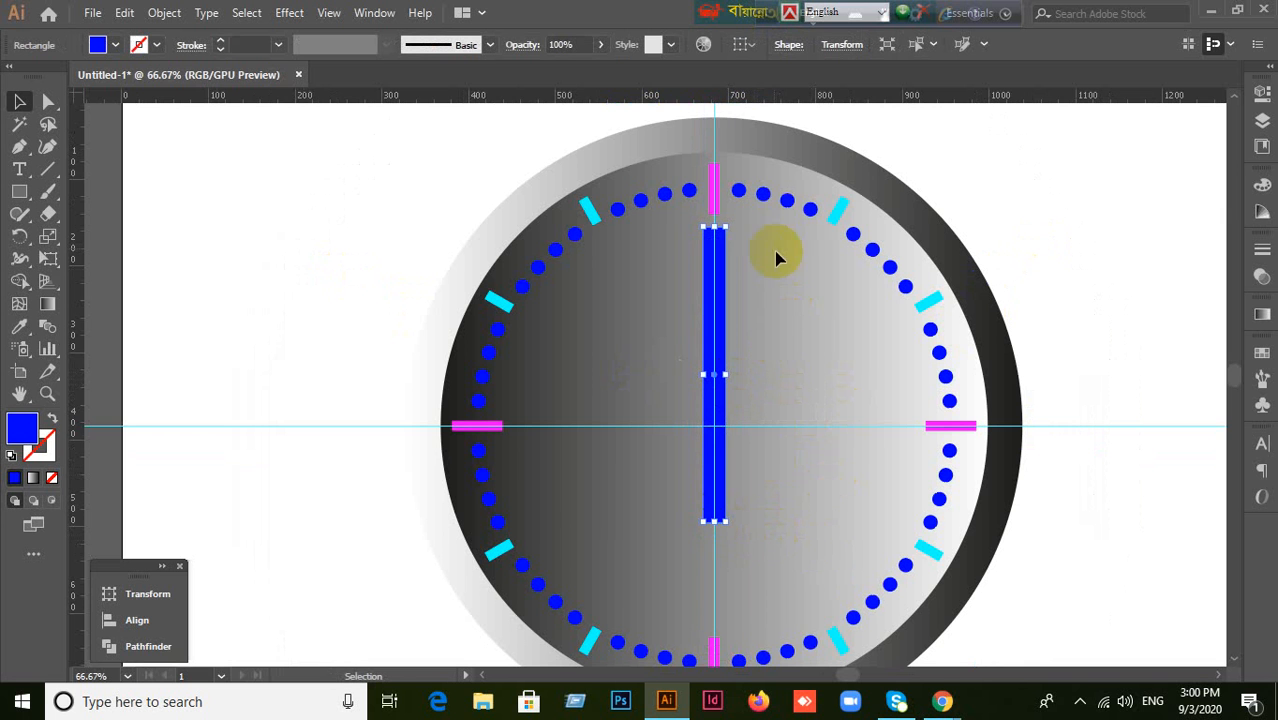
Step: Stretch the blue rectangle's top edge upward over most of the 12 o'clock bar and deselect it
scroll(758, 256, "up", 2)
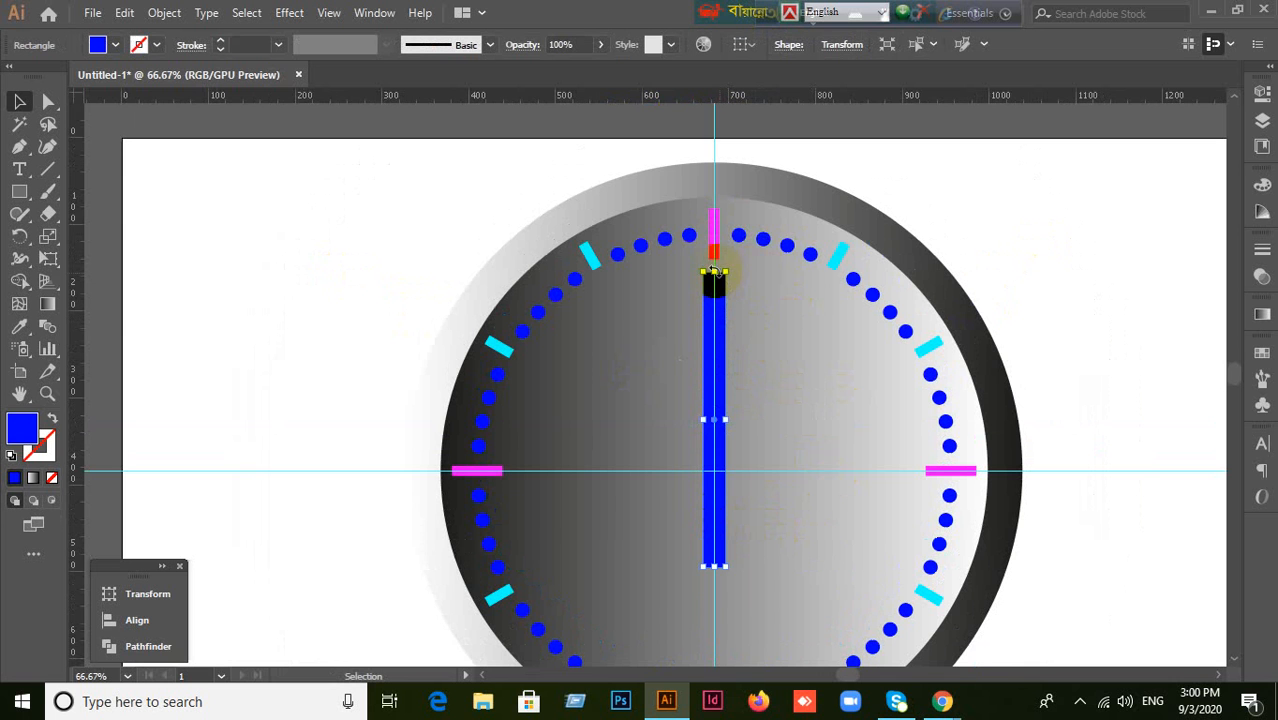
left_click_drag(713, 272, 713, 220)
scroll(830, 216, "up", 3)
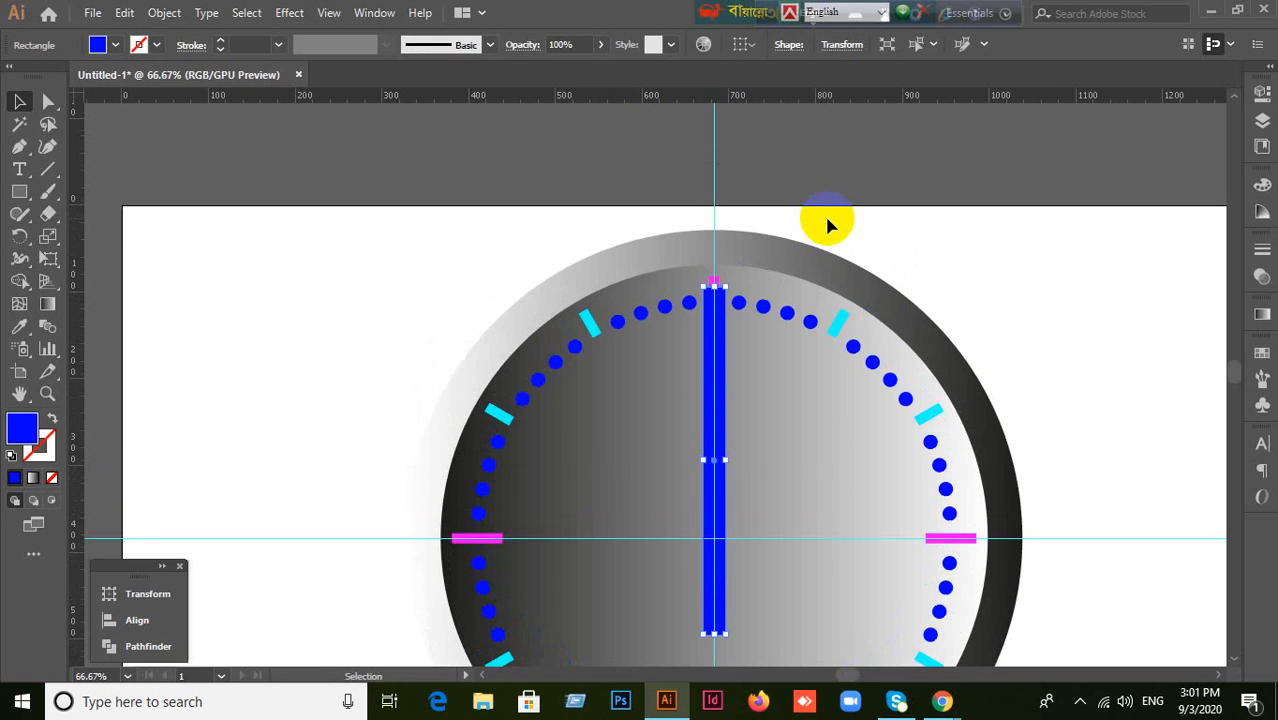
left_click_drag(713, 286, 710, 285)
left_click(905, 325)
scroll(826, 299, "up", 2)
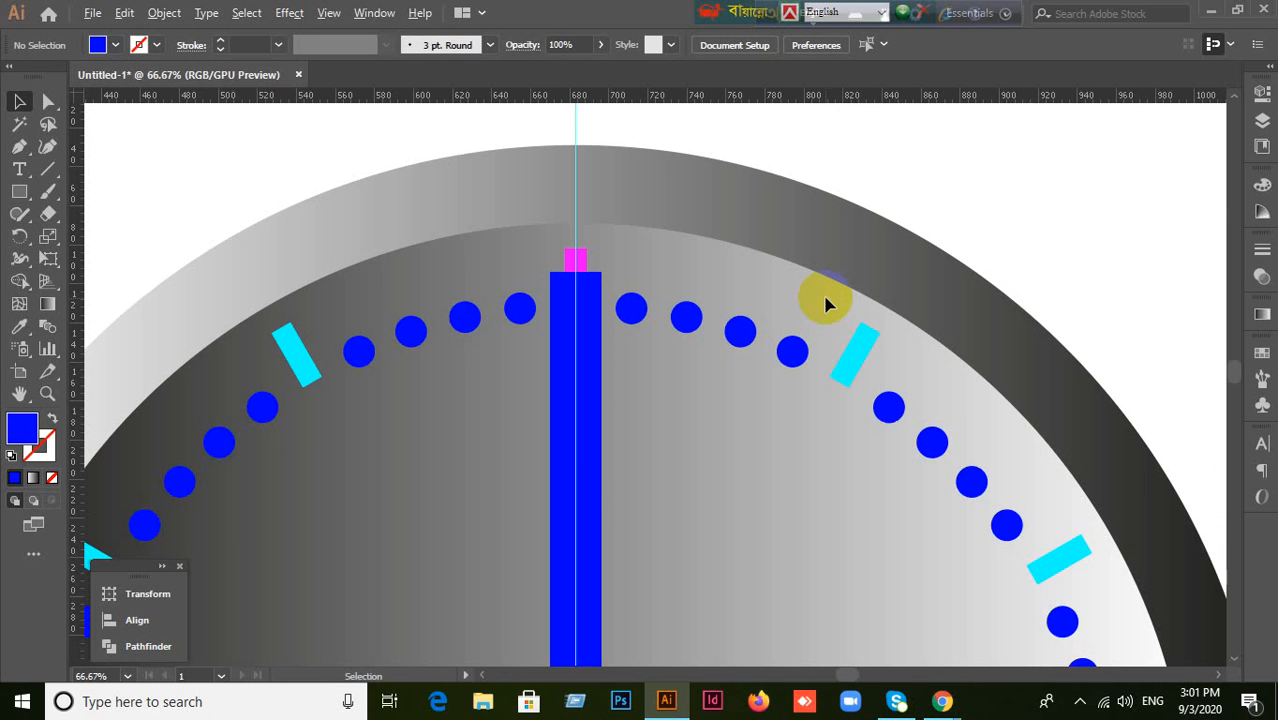
Step: Average the two top corner anchors of the blue hand rectangle along the Vertical axis to taper it to a point, and deselect it
left_click(48, 106)
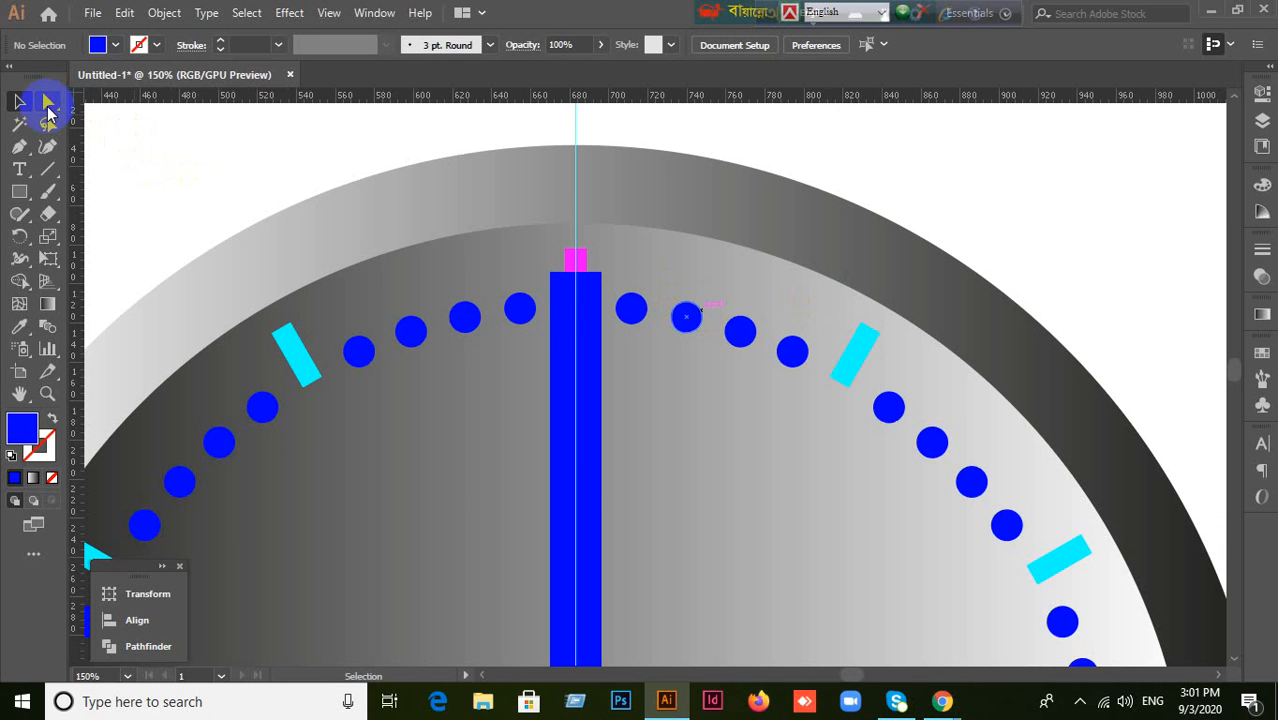
left_click(548, 273)
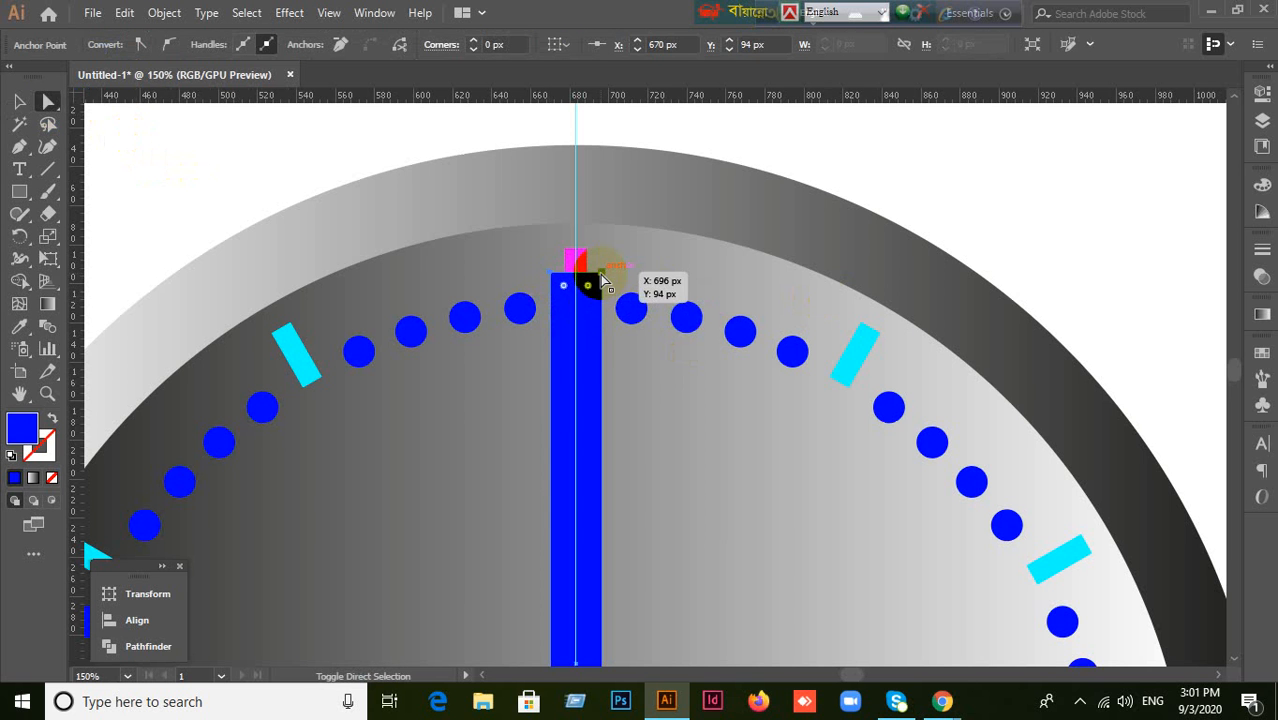
left_click(600, 274, "shift")
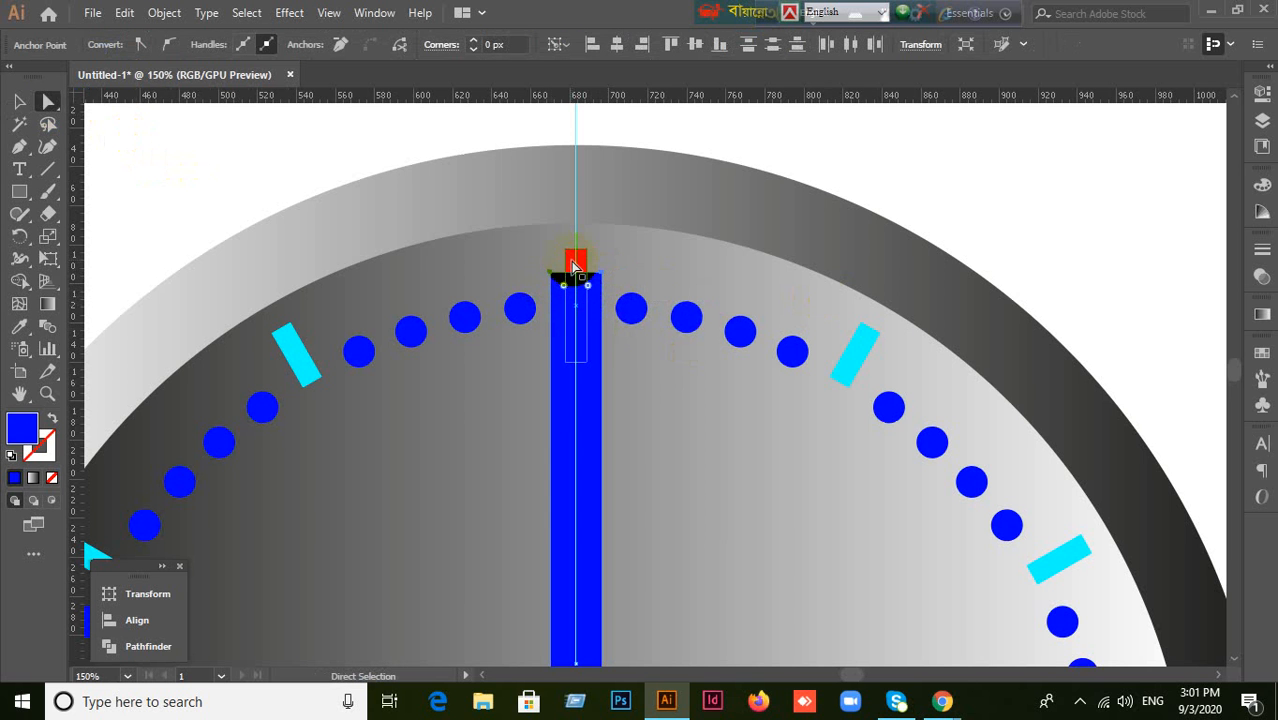
left_click(578, 352)
right_click(578, 352)
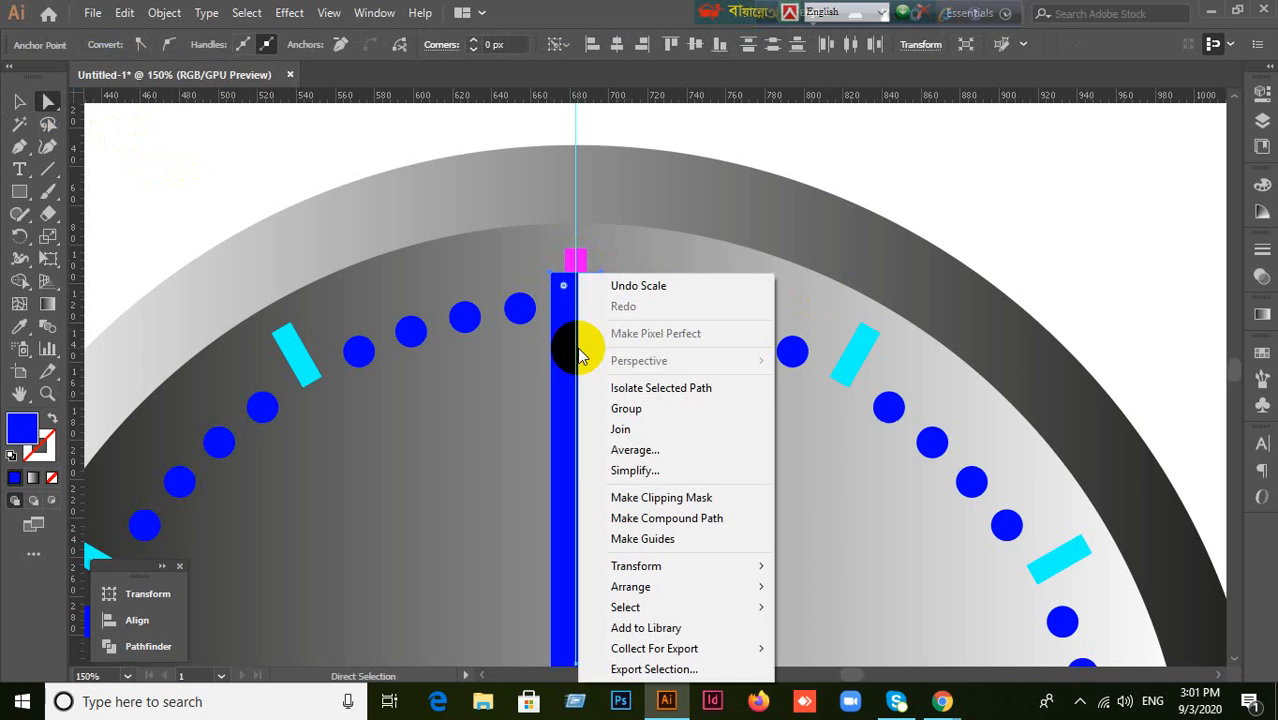
left_click(640, 450)
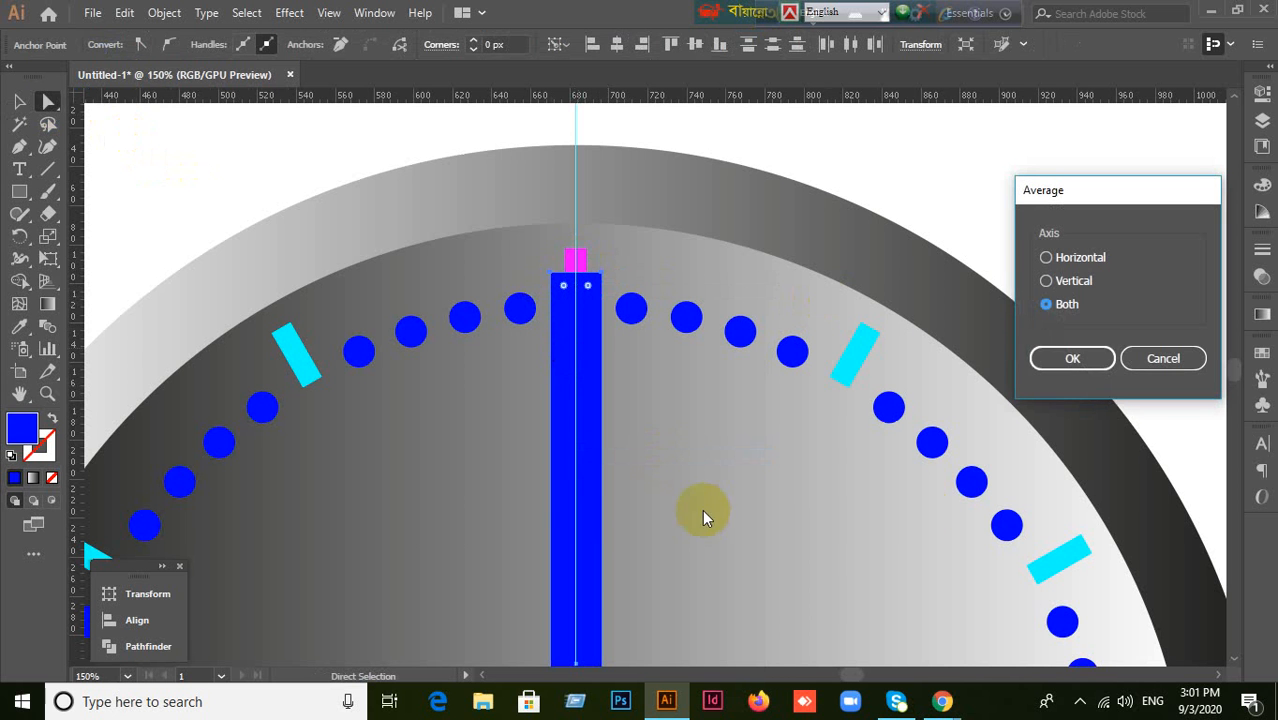
left_click(1046, 281)
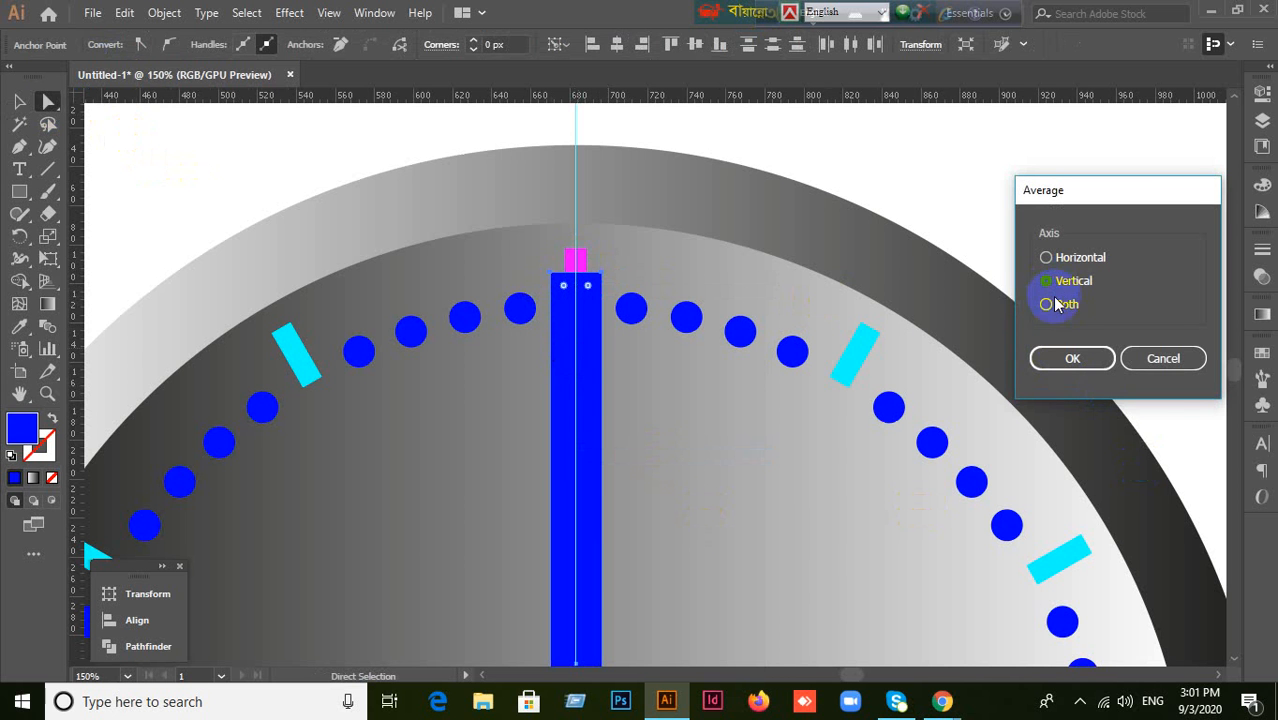
left_click(1065, 358)
scroll(866, 474, "down", 2)
scroll(866, 474, "down", 1)
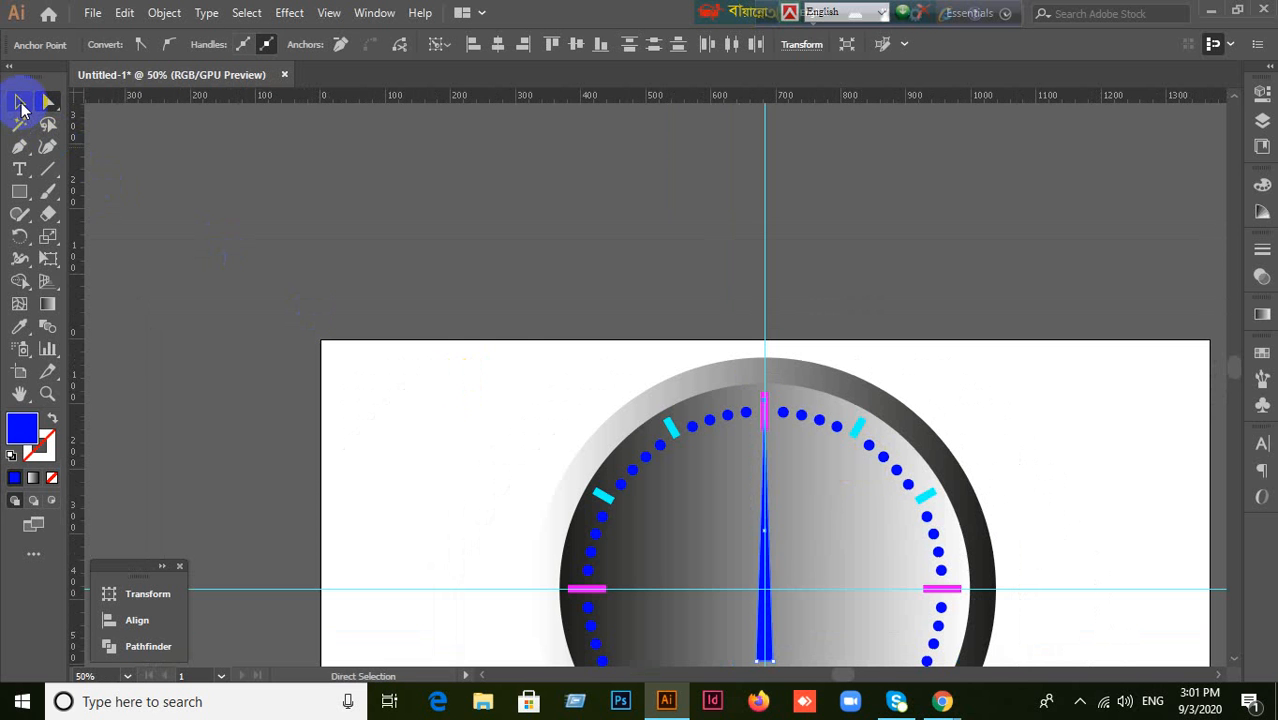
left_click(18, 101)
left_click(494, 450)
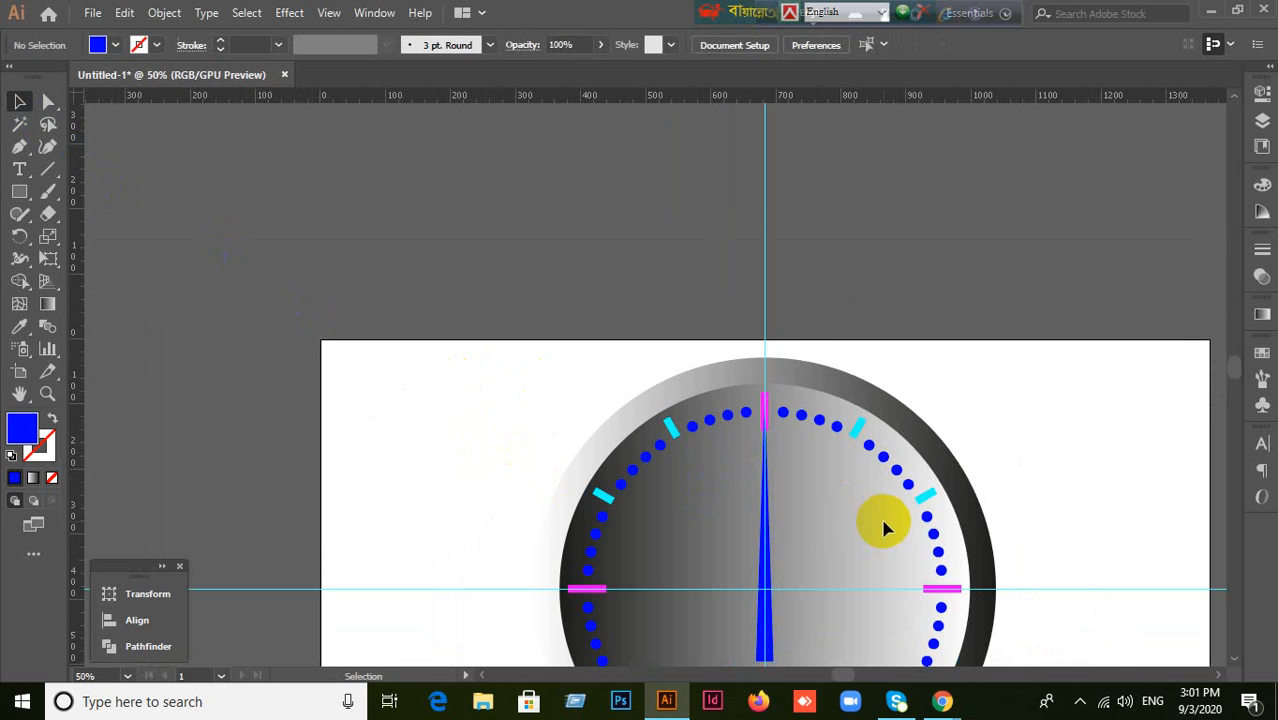
Step: Shorten the tapered blue hand by raising its wide base closer to the dial's centre
scroll(884, 520, "up", 2)
scroll(874, 516, "down", 1)
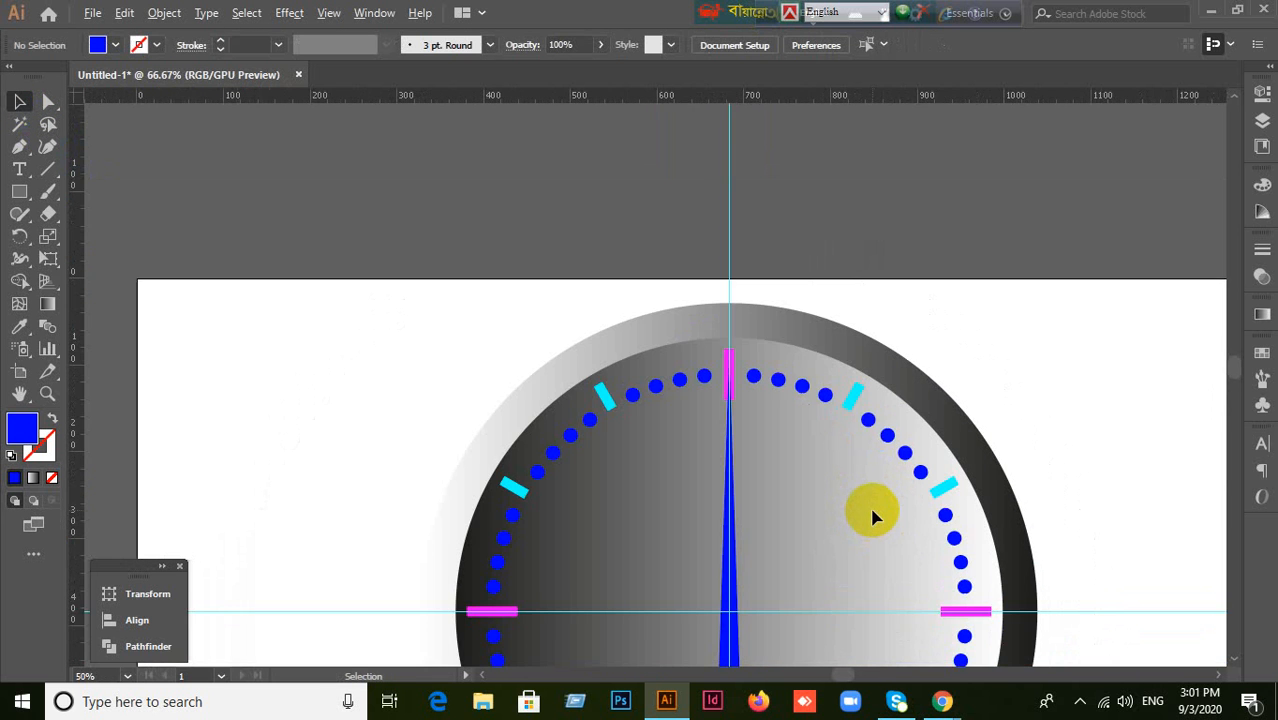
left_click_drag(816, 565, 810, 422)
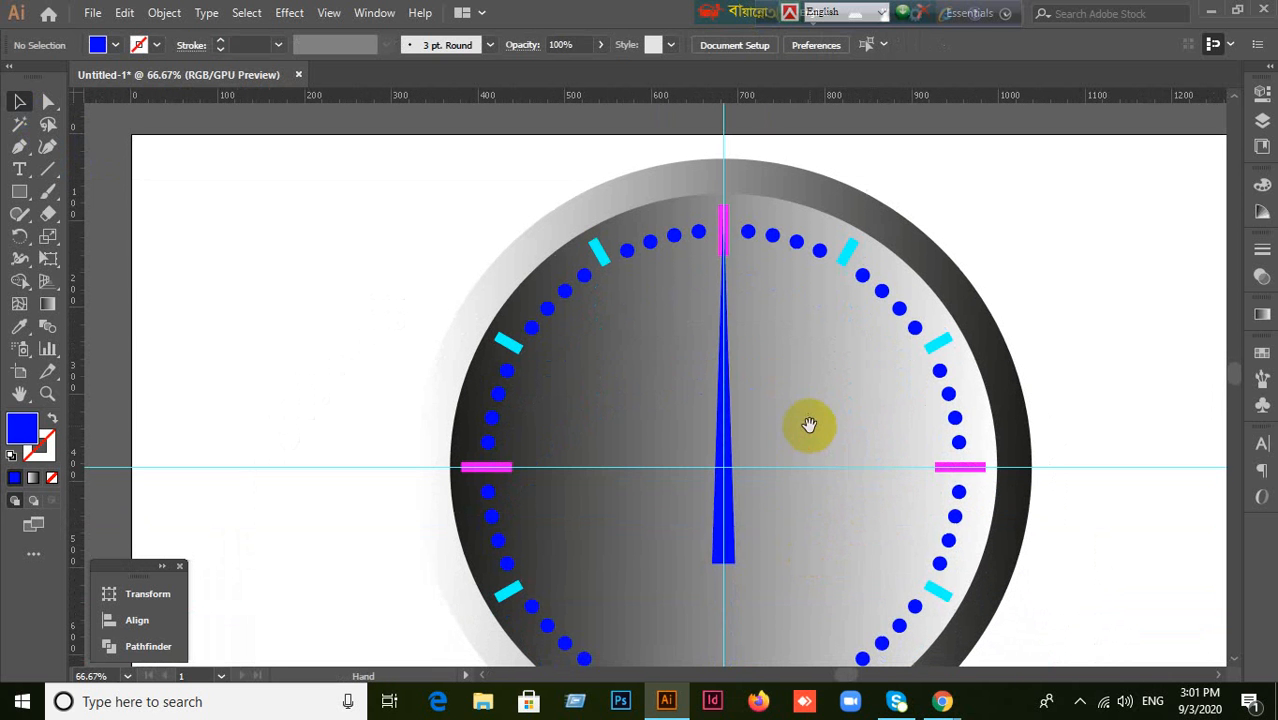
left_click(733, 566)
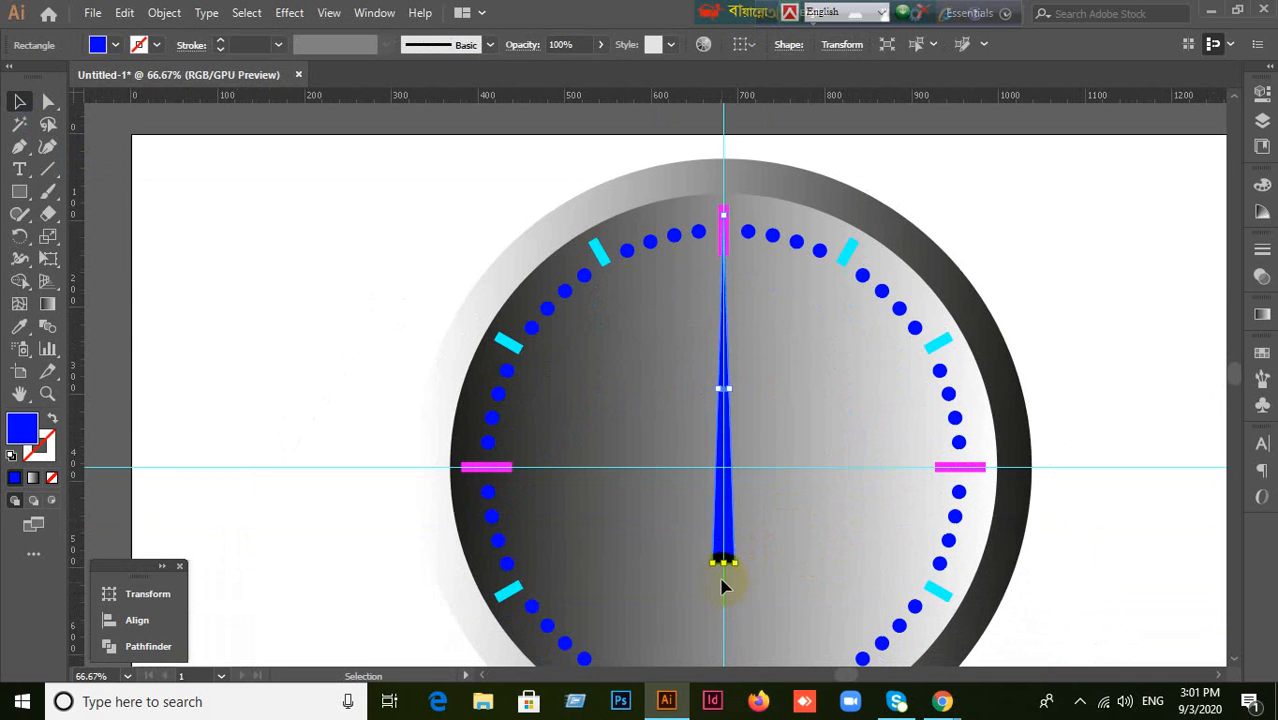
left_click_drag(724, 564, 724, 522)
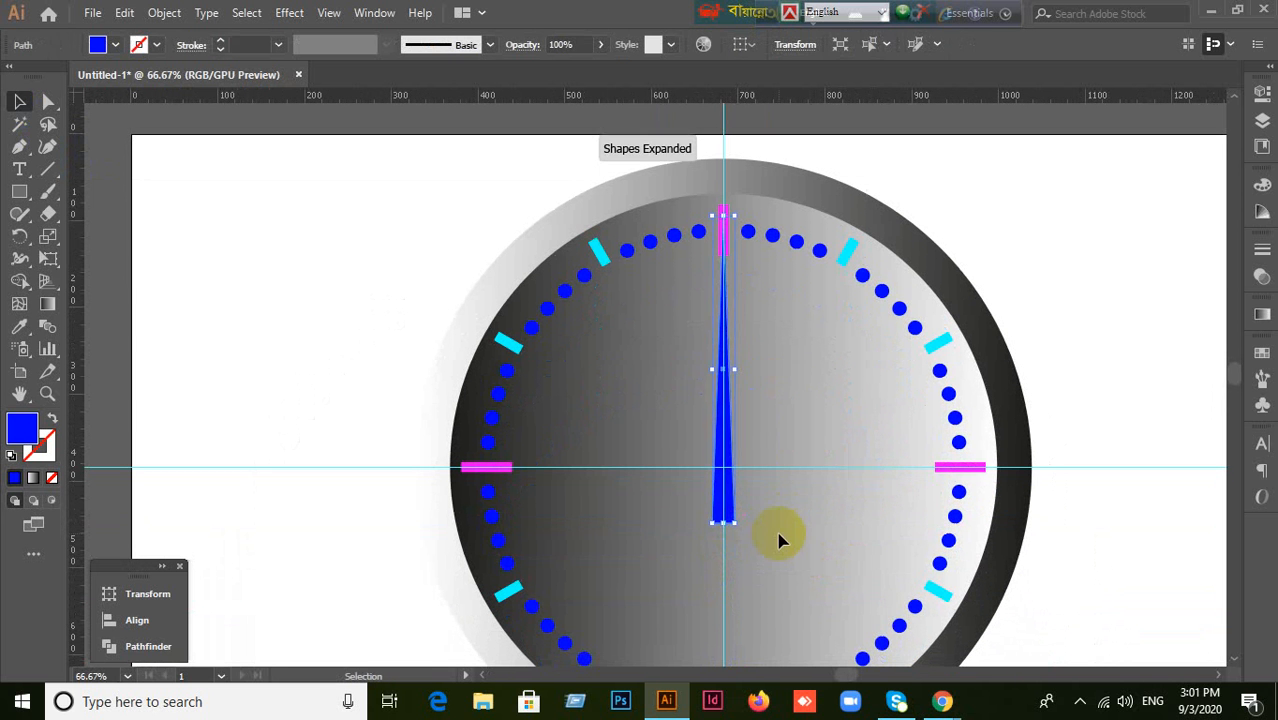
Step: Accept the General preferences with a 1 px keyboard increment and nudge the blue hand down slightly along the vertical guide
key("a")
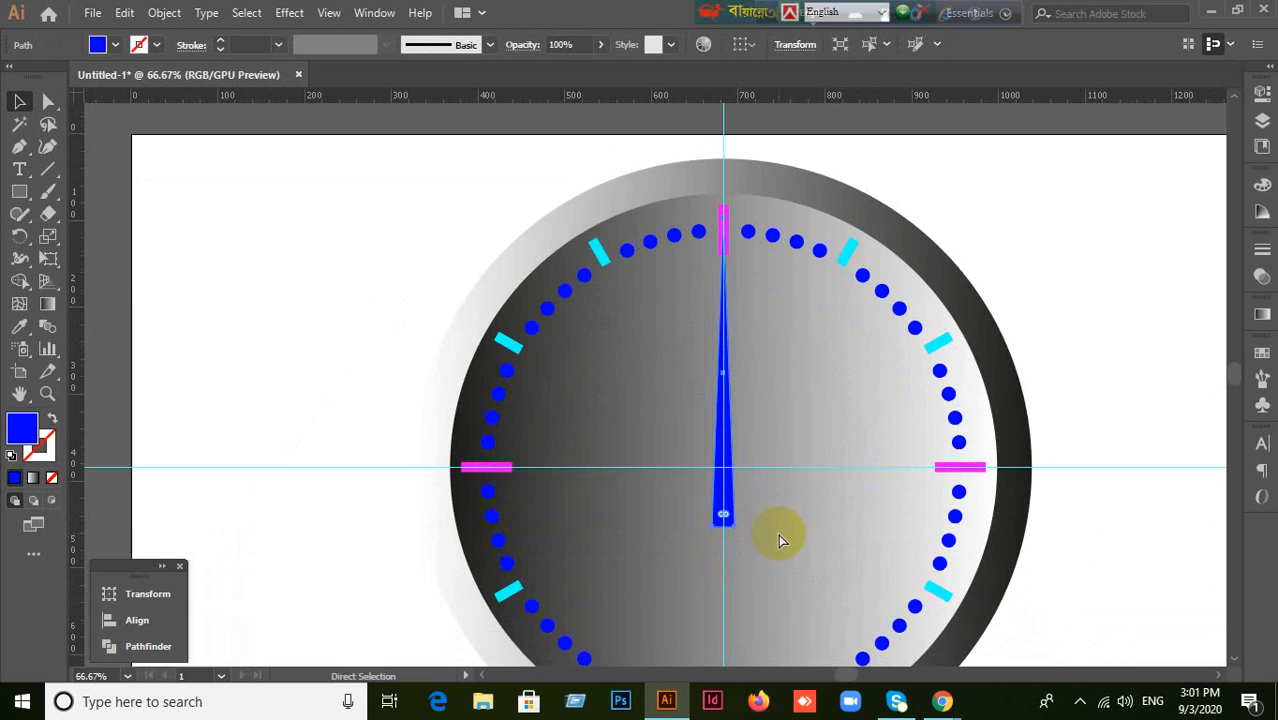
key("ctrl+k")
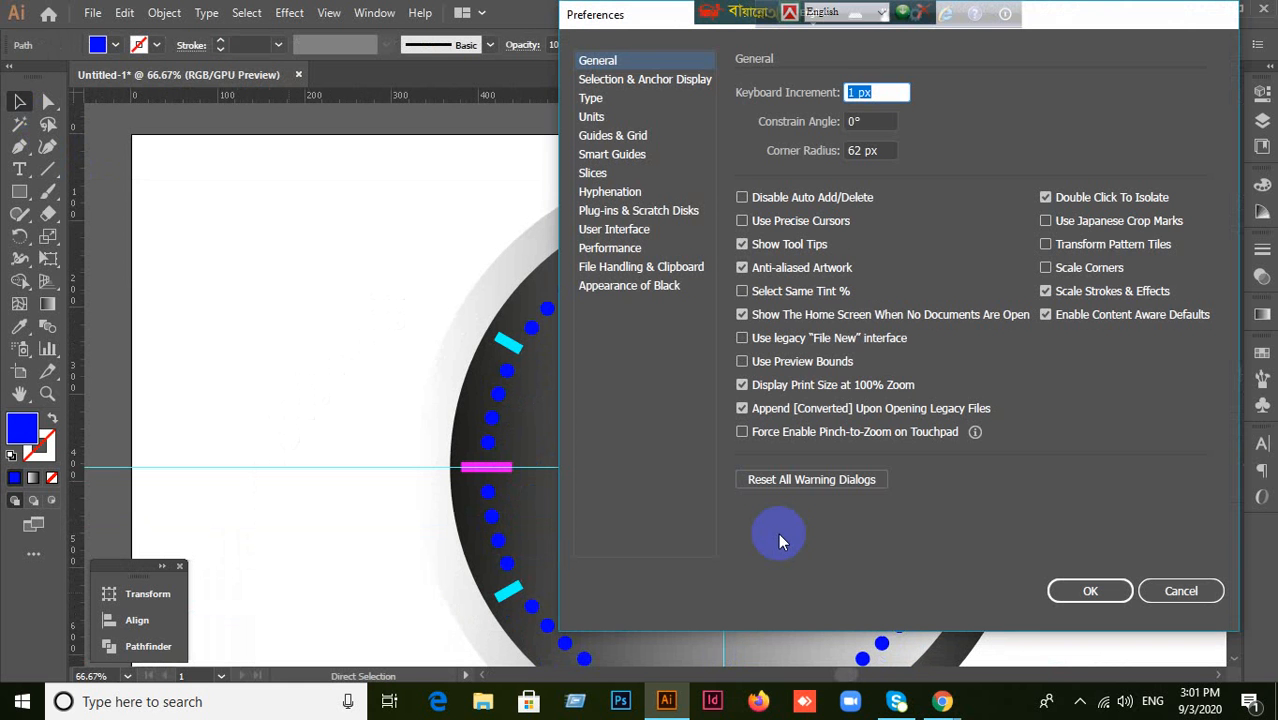
key("Return")
key("Down")
key("Down")
key("Down")
key("Down")
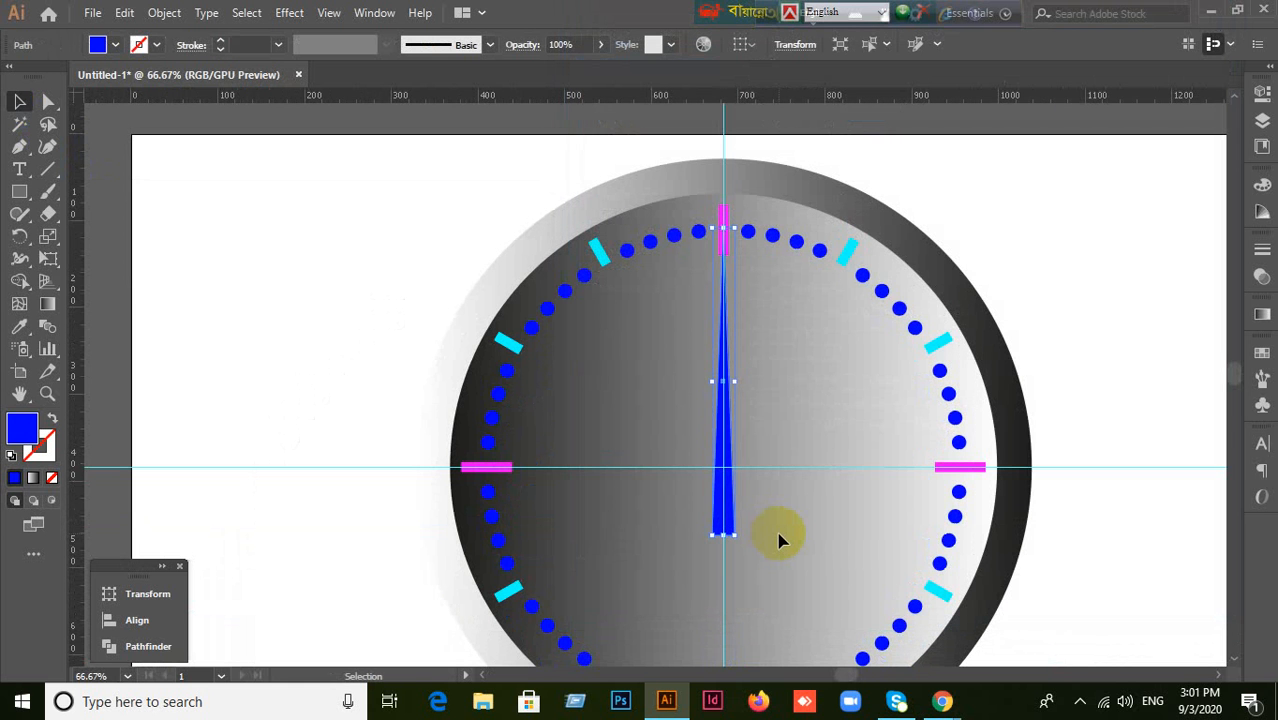
Step: Shorten the blue hand further from its base, lower it along the vertical guide below the 12 o'clock bar, and deselect it
scroll(752, 534, "up", 2)
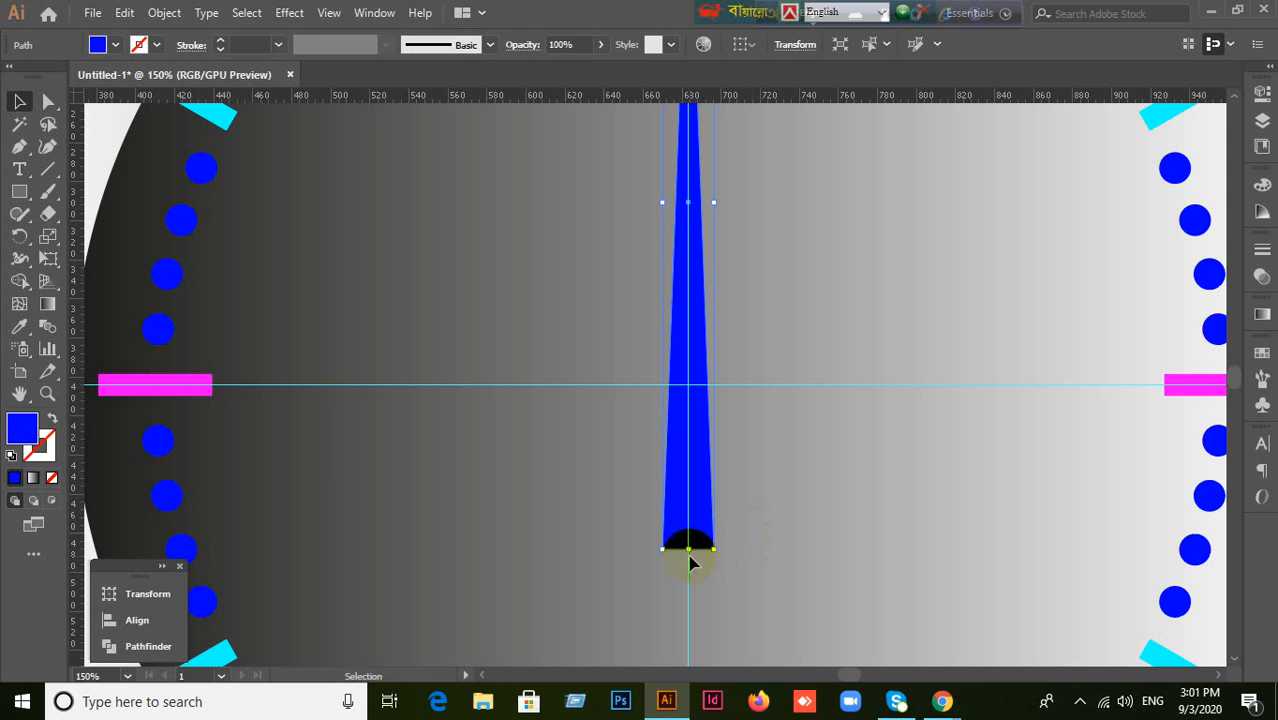
left_click_drag(688, 550, 687, 462)
scroll(765, 534, "down", 2)
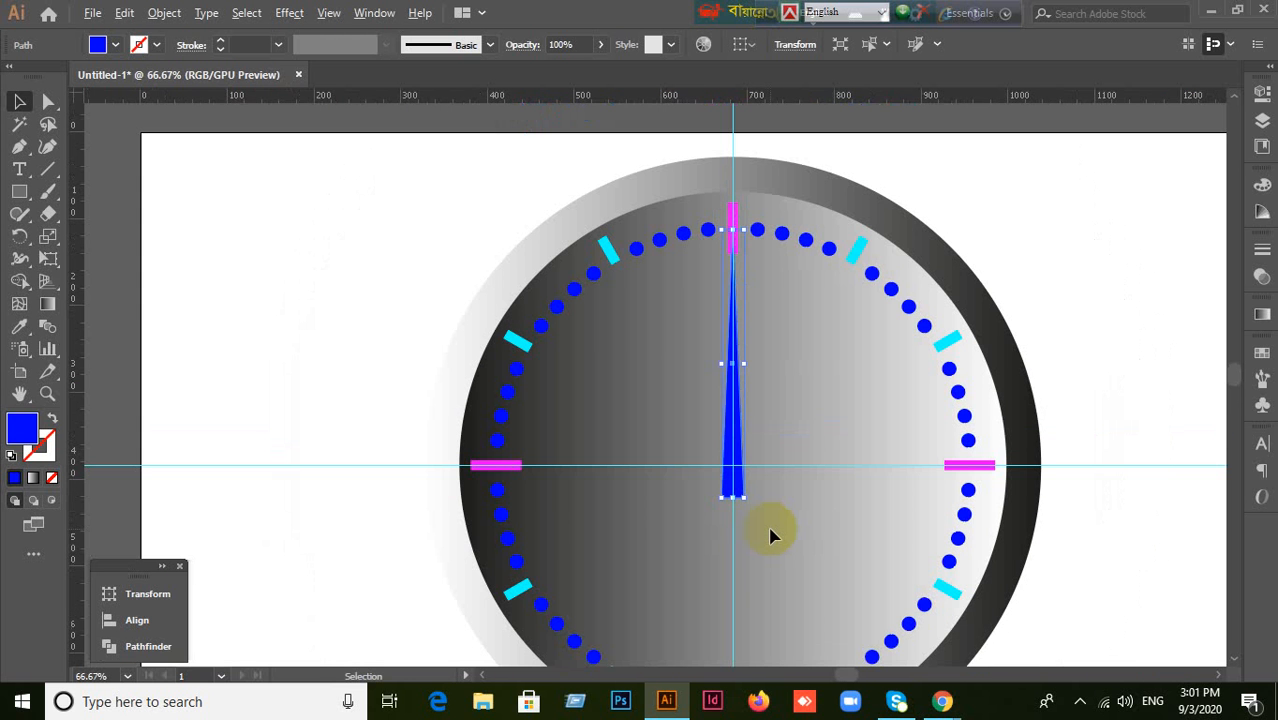
key("Down")
key("Down")
key("Down")
key("Down")
key("Down")
key("Down")
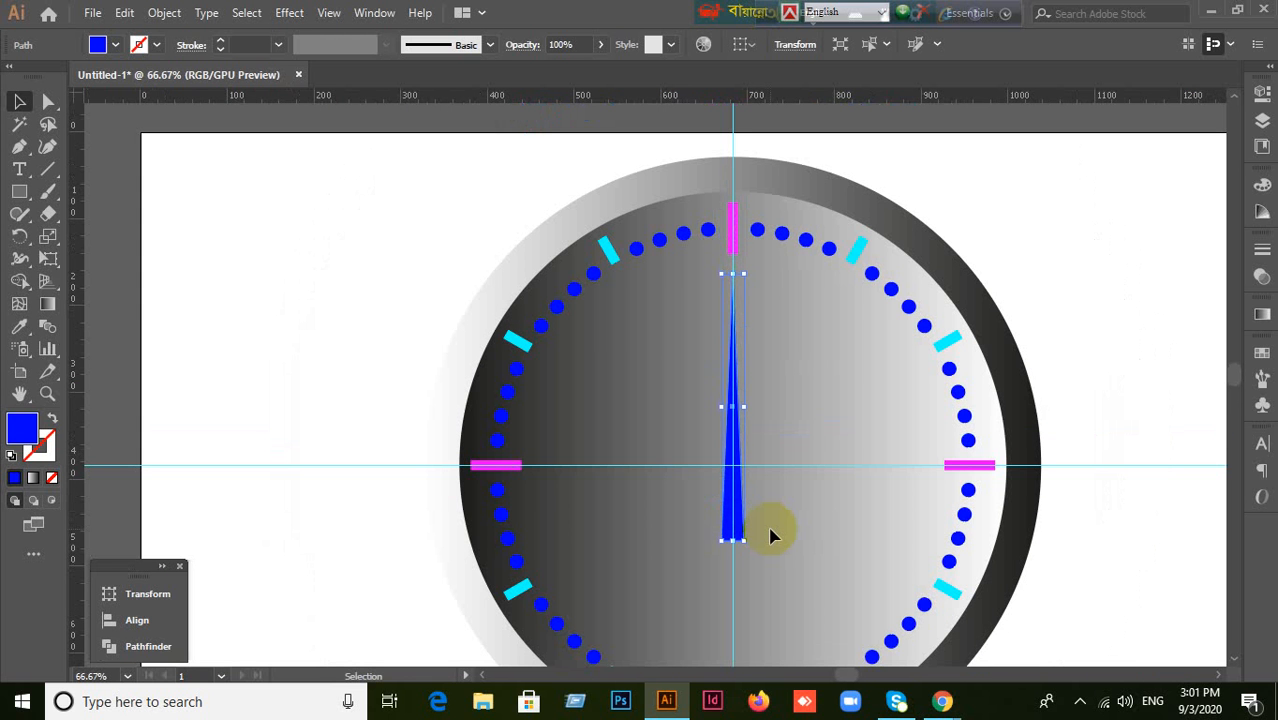
left_click(770, 535)
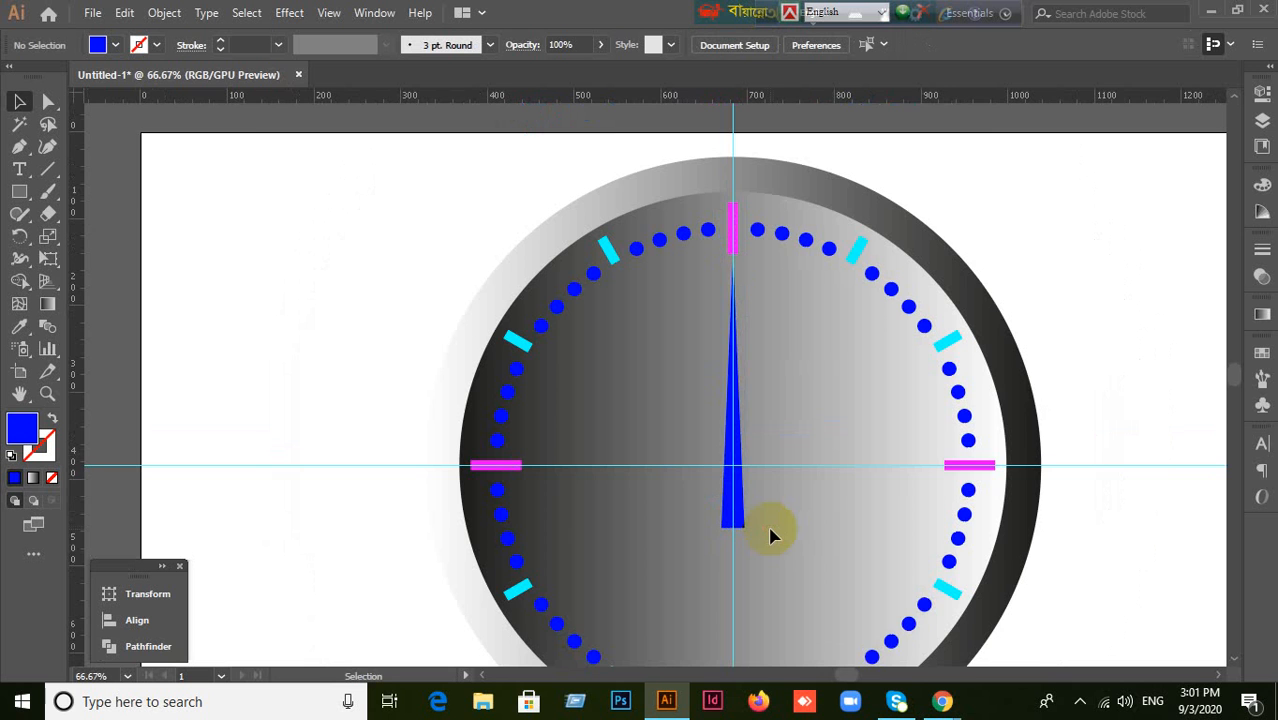
Step: Trim the blue hand's base slightly, nudge the hand down to leave a gap under the 12 o'clock bar, and deselect it
scroll(798, 494, "up", 1)
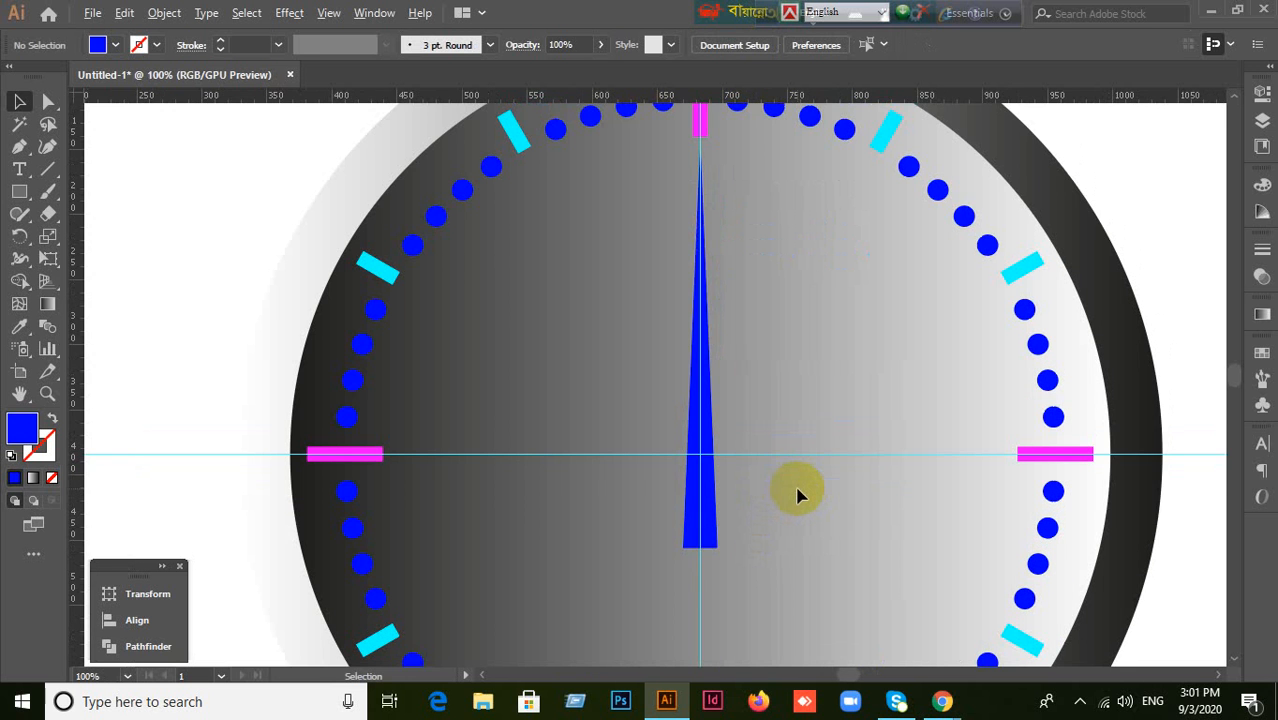
scroll(798, 494, "down", 1)
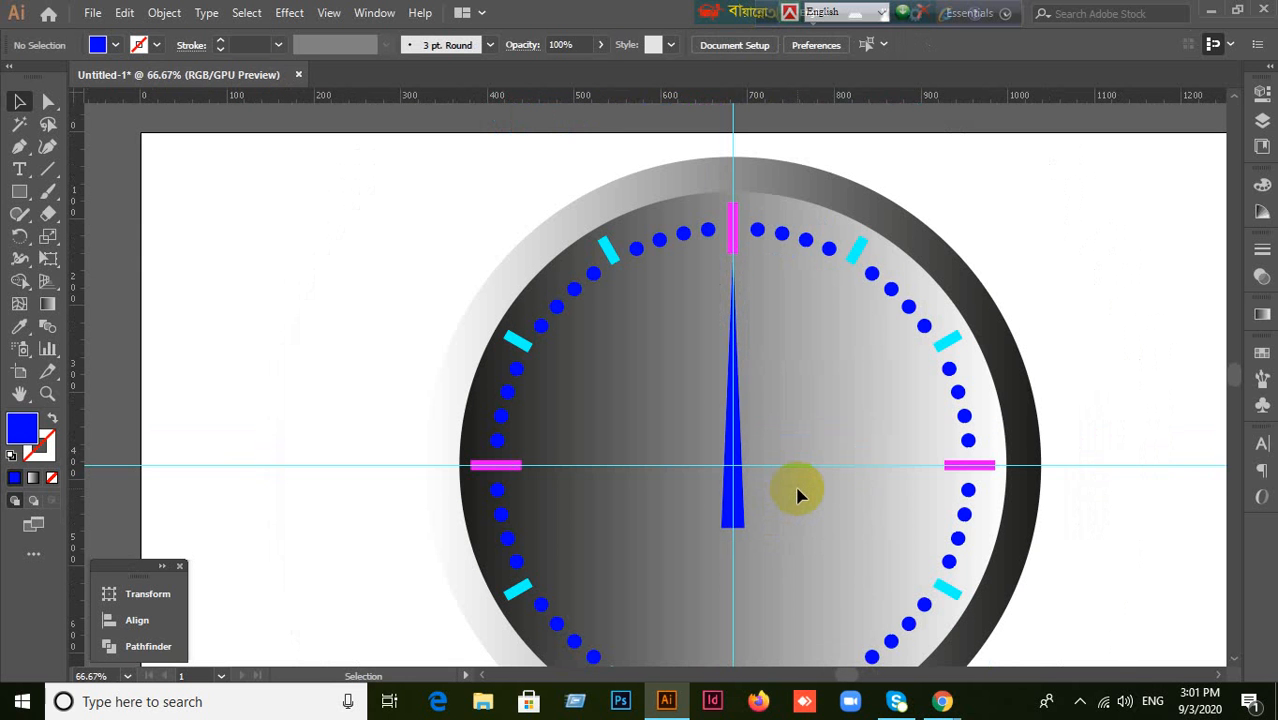
left_click(736, 452)
left_click_drag(731, 531, 732, 514)
key("shift+Down")
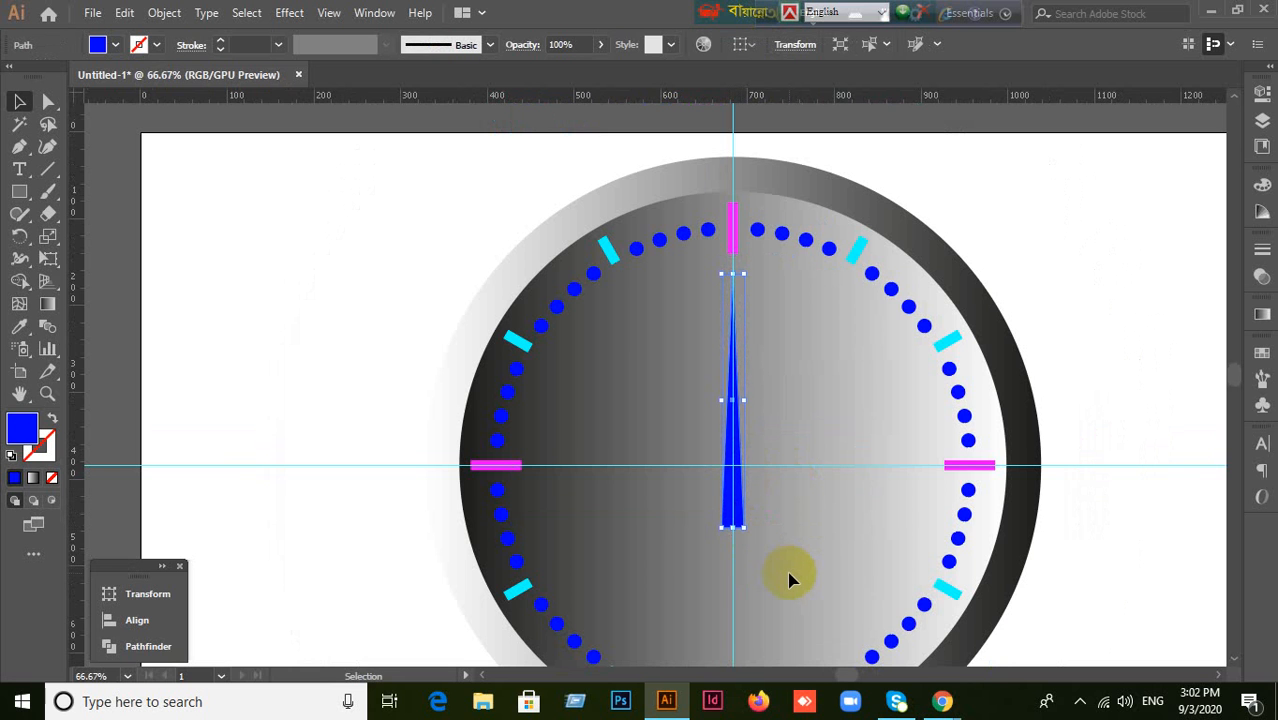
left_click(424, 388)
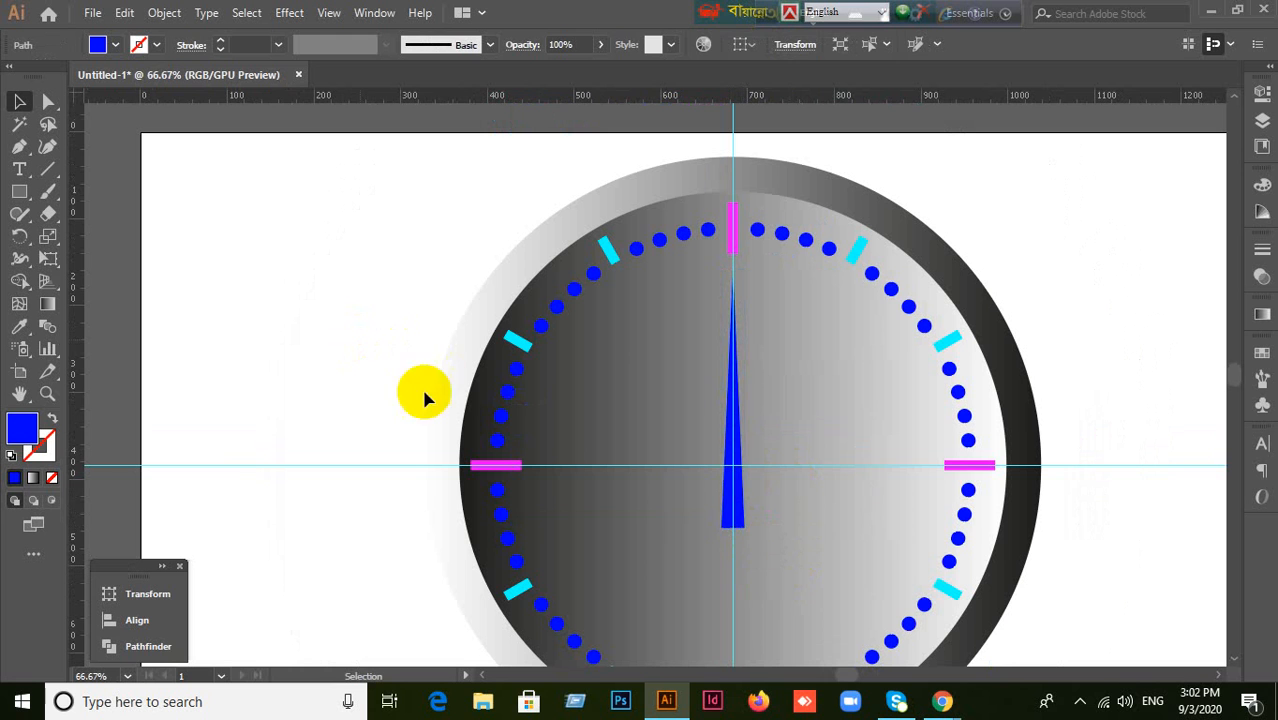
Step: Try rotating the blue hand about its own midpoint toward 1 o'clock, and undo the rotation
left_click(743, 507)
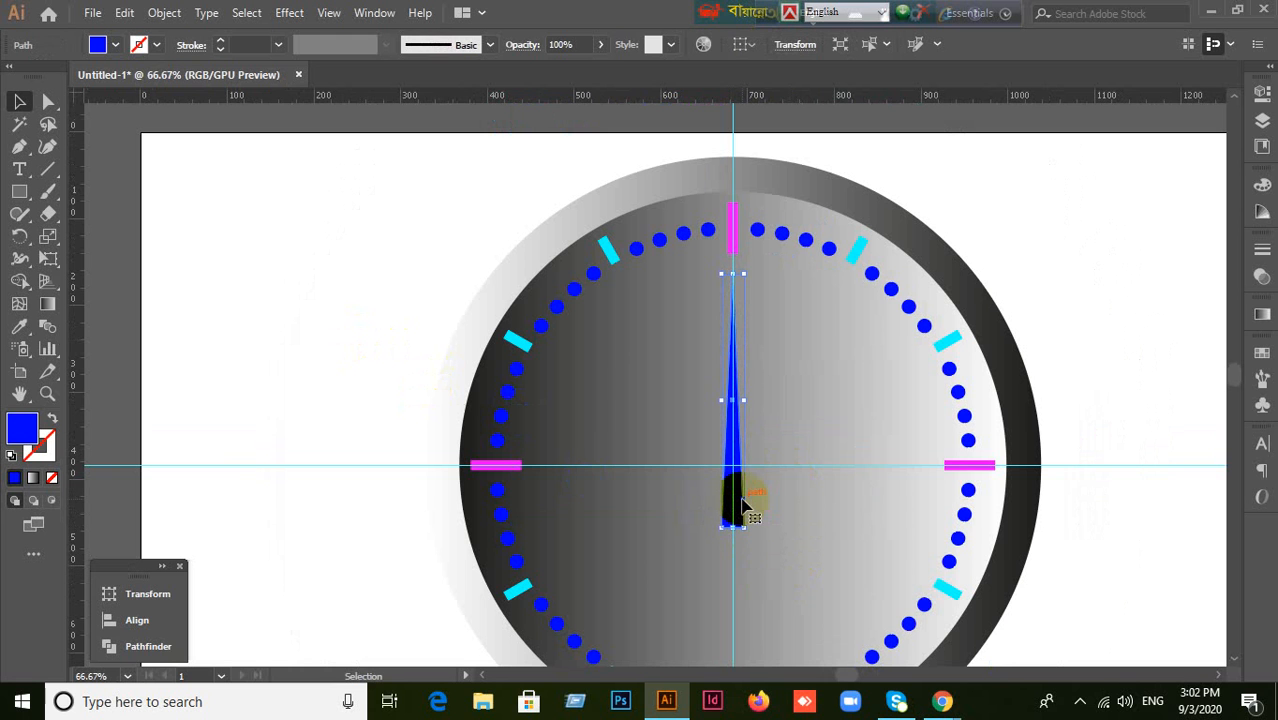
left_click(751, 274)
left_click(735, 403)
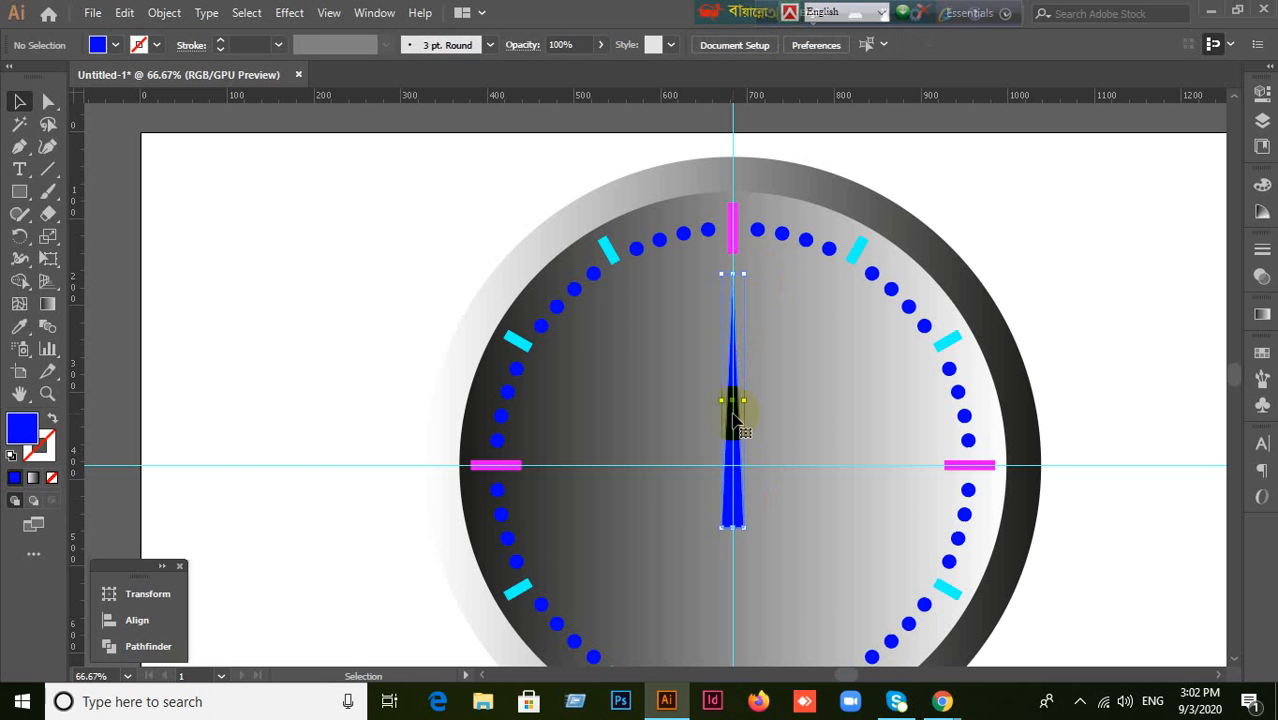
left_click_drag(751, 272, 801, 321)
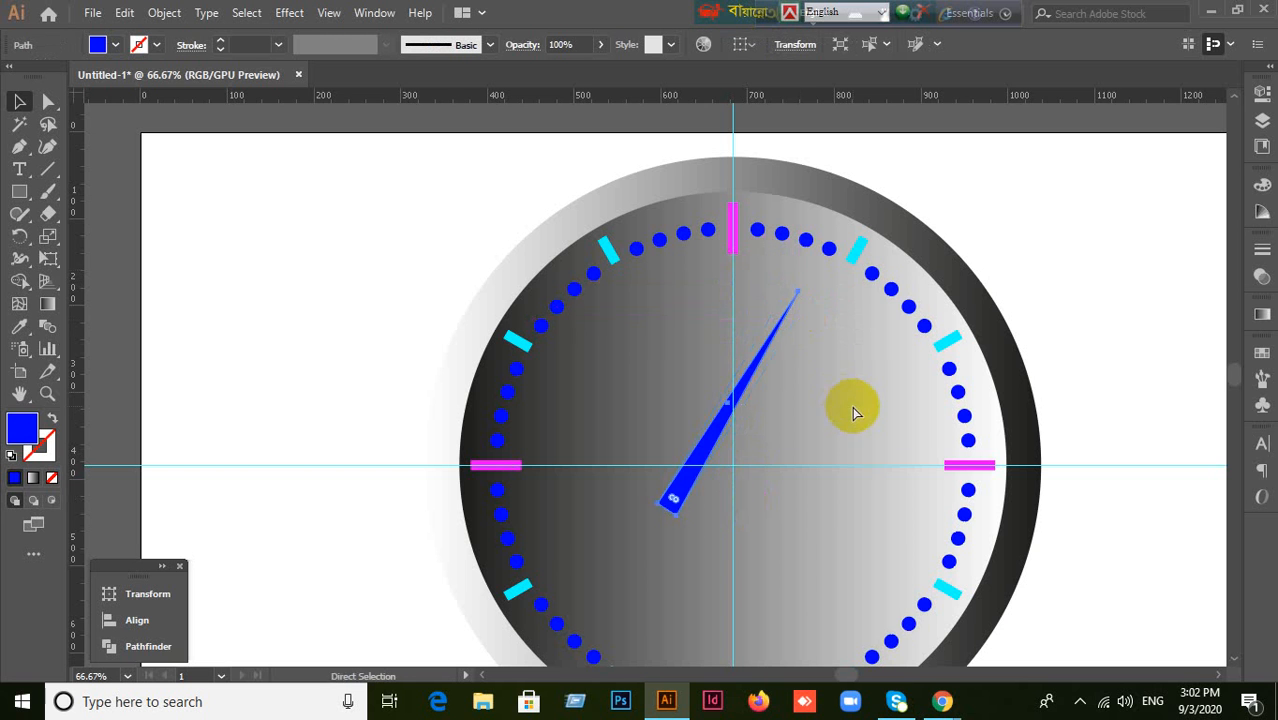
key("ctrl+z")
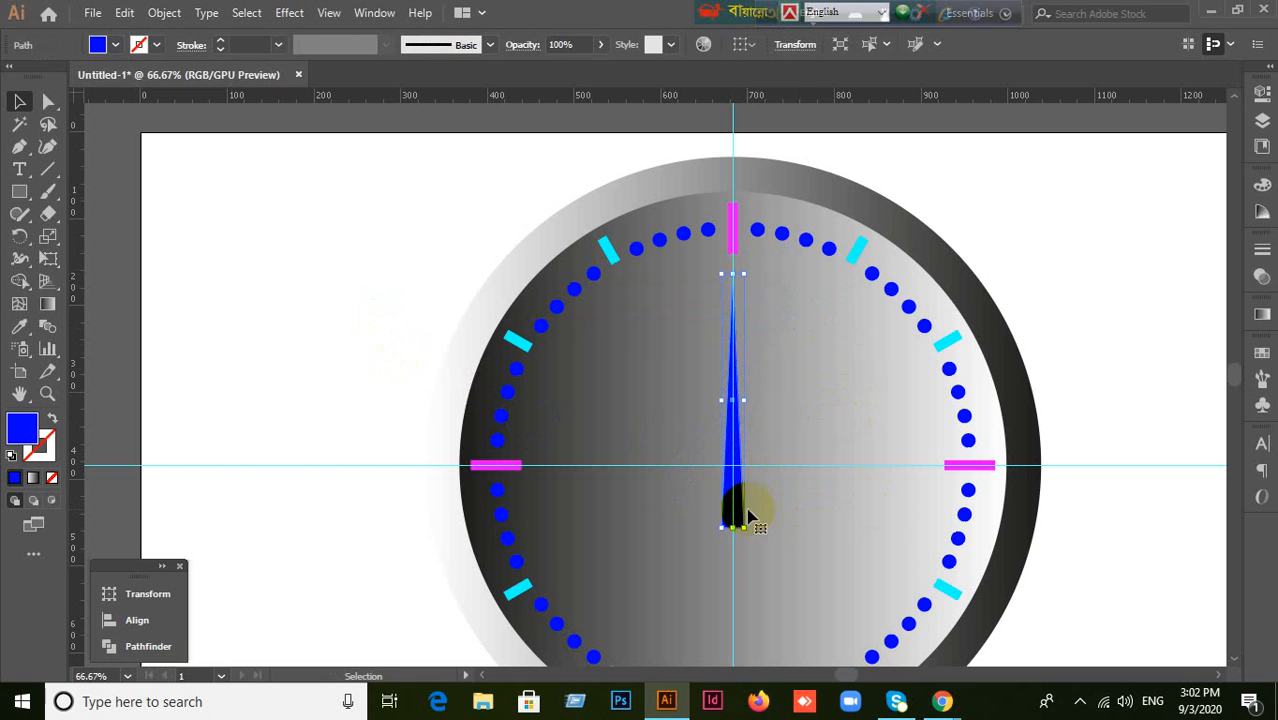
Step: Try setting the rotation pivot at the dial's centre and shifting the blue hand sideways, and undo the shift
left_click(19, 236)
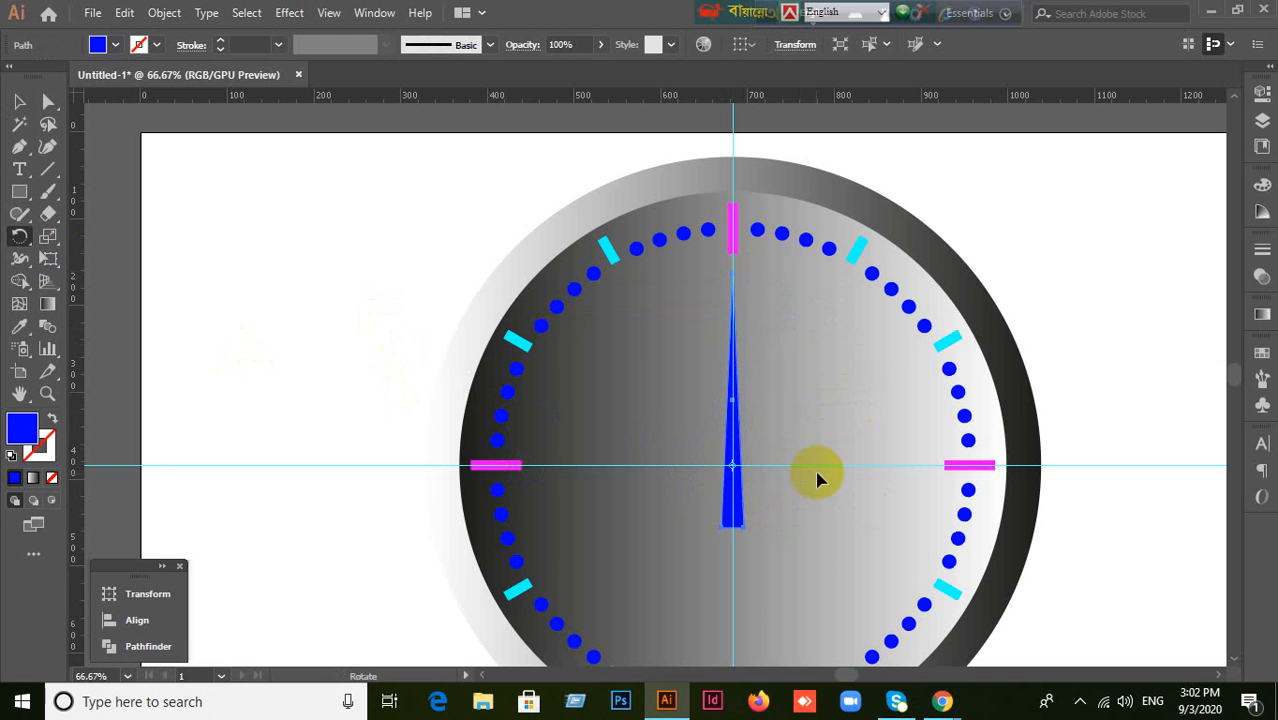
left_click(19, 101)
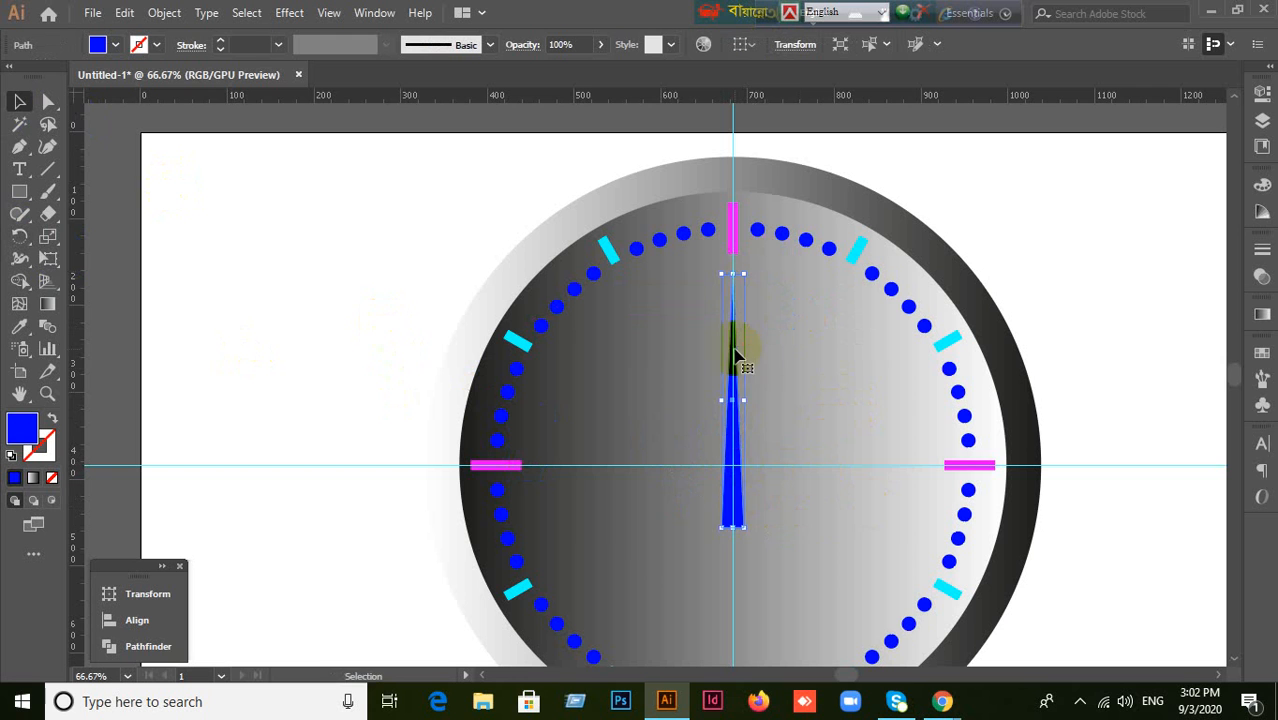
left_click_drag(734, 348, 757, 357)
key("ctrl+z")
Step: Rotate the blue hand around the intersection of the guides so it points toward 1 o'clock, and deselect it
left_click(19, 236)
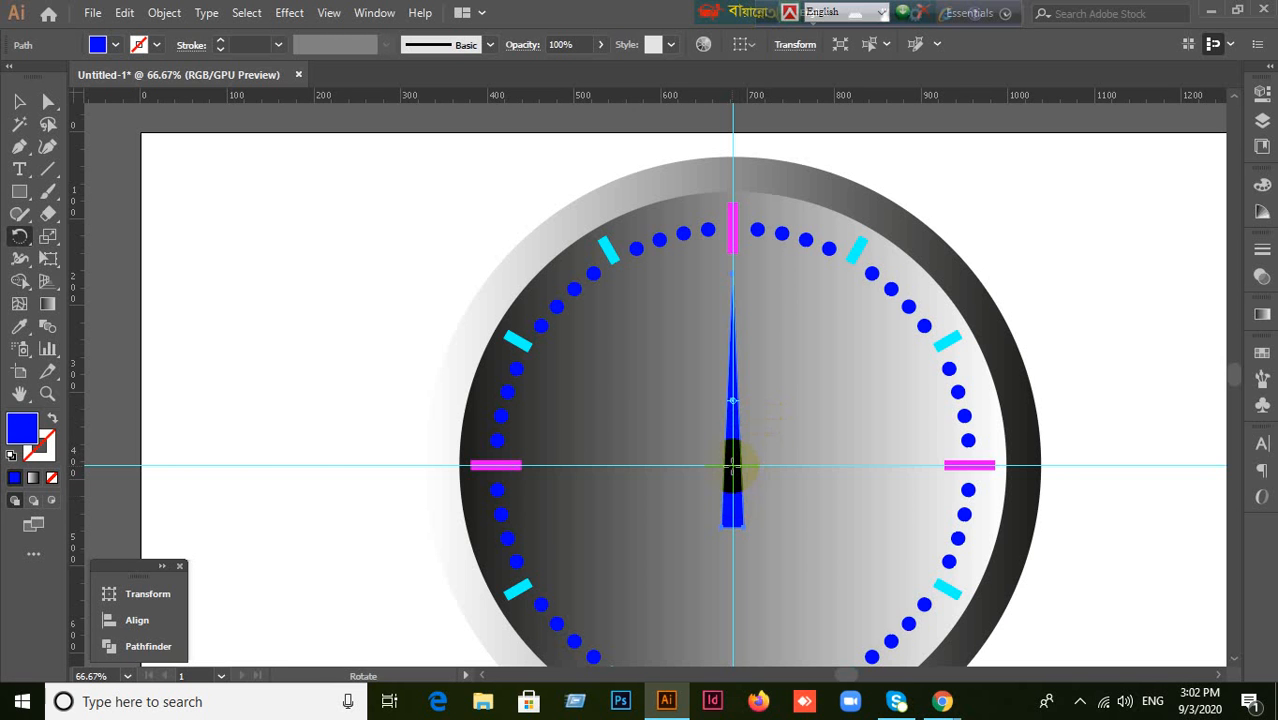
left_click(733, 464)
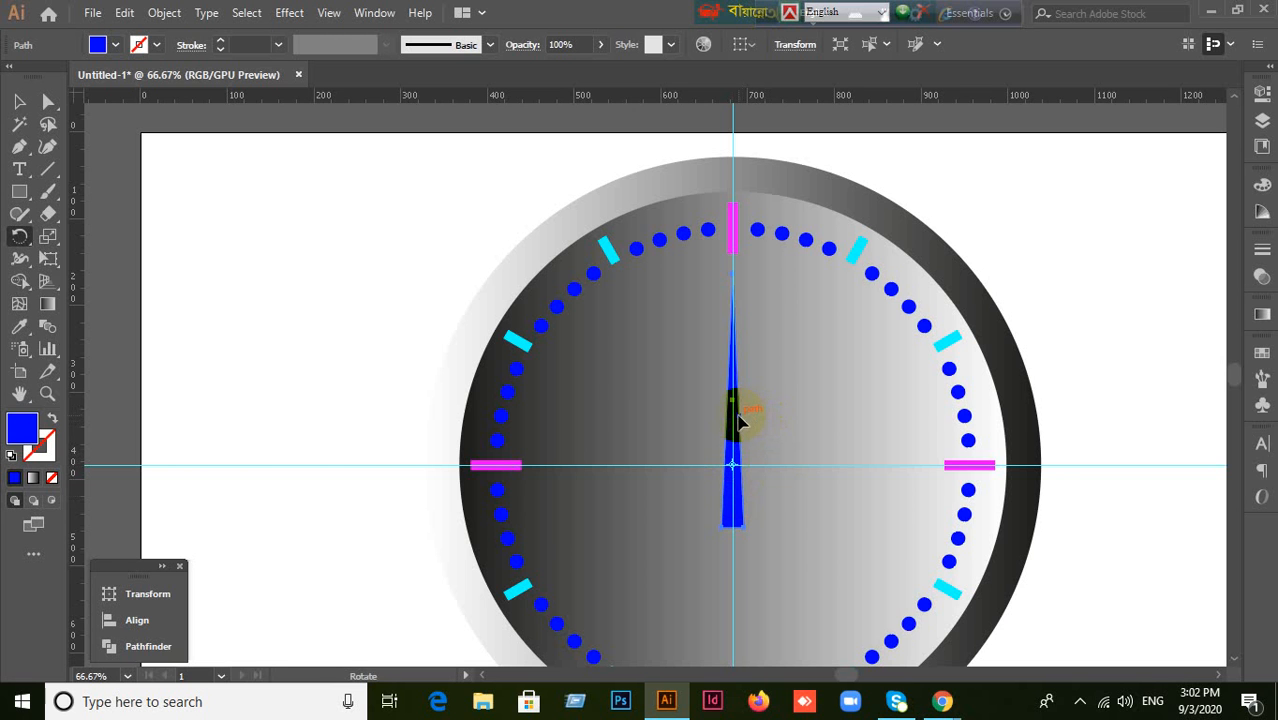
left_click_drag(738, 420, 763, 425)
left_click(19, 101)
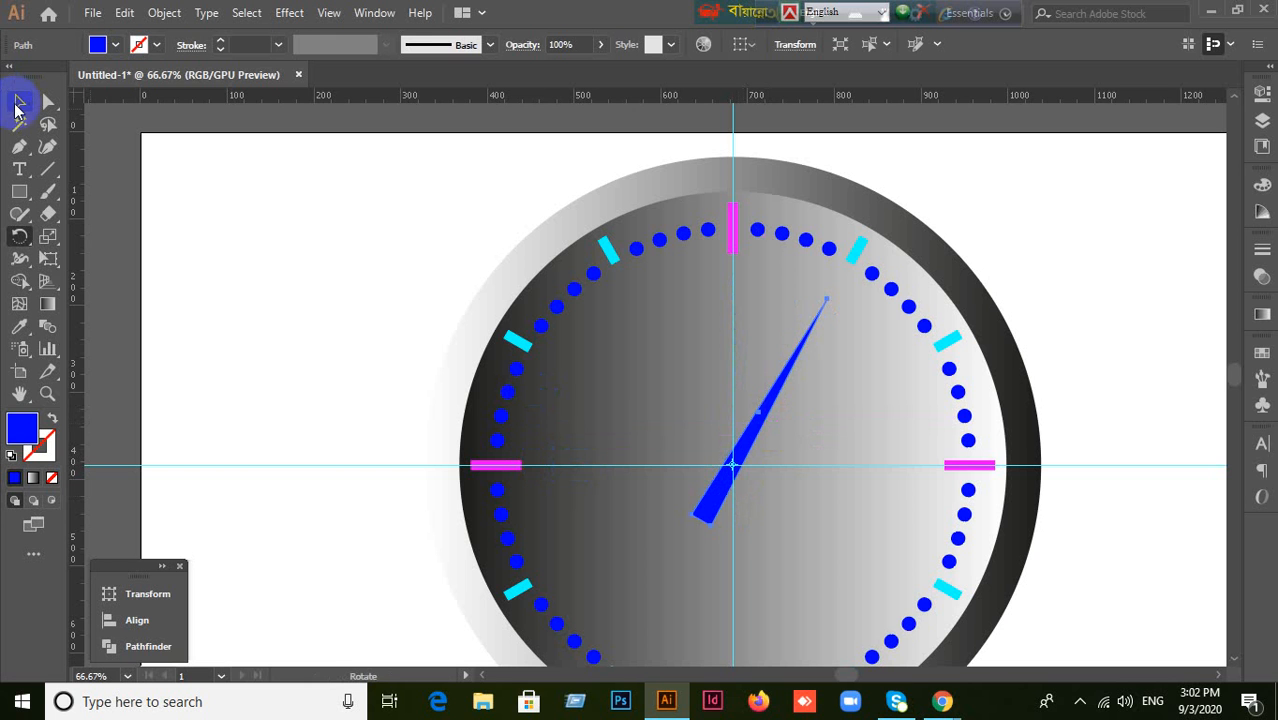
left_click(304, 250)
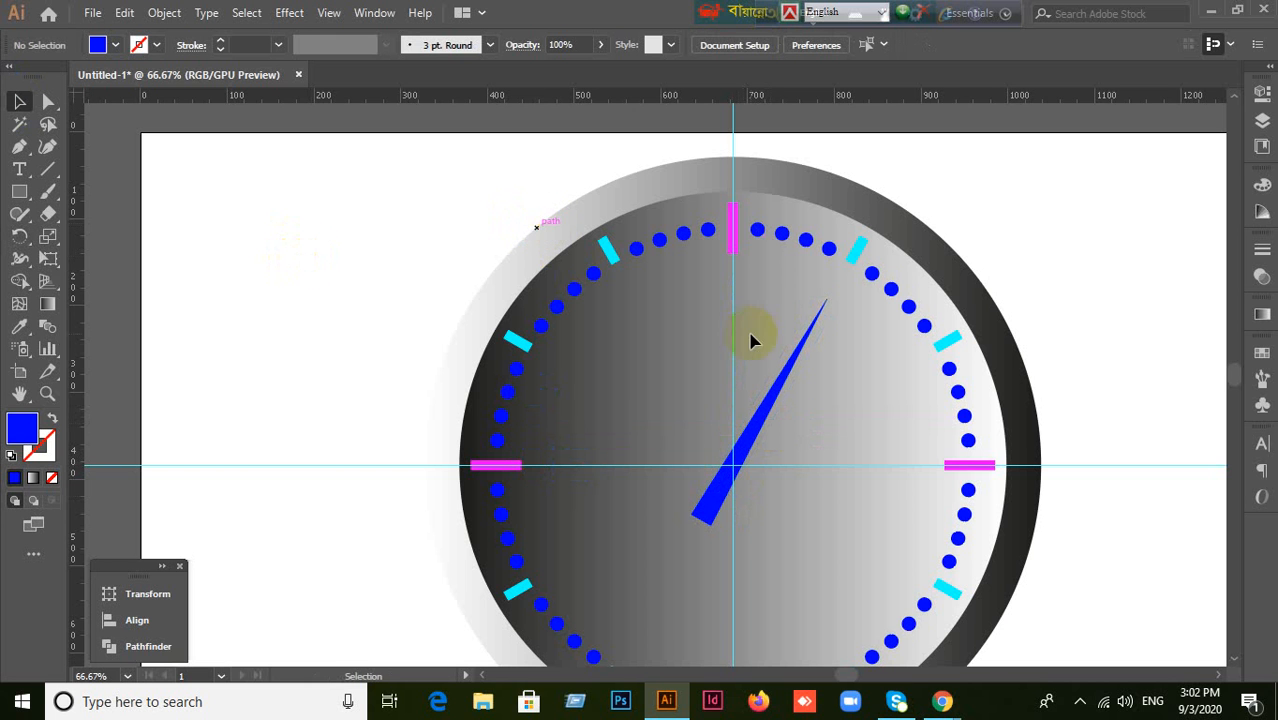
Step: Rotate a copy of the blue hand around the intersection of the guides so it points just past 2 o'clock
left_click_drag(827, 442, 791, 320)
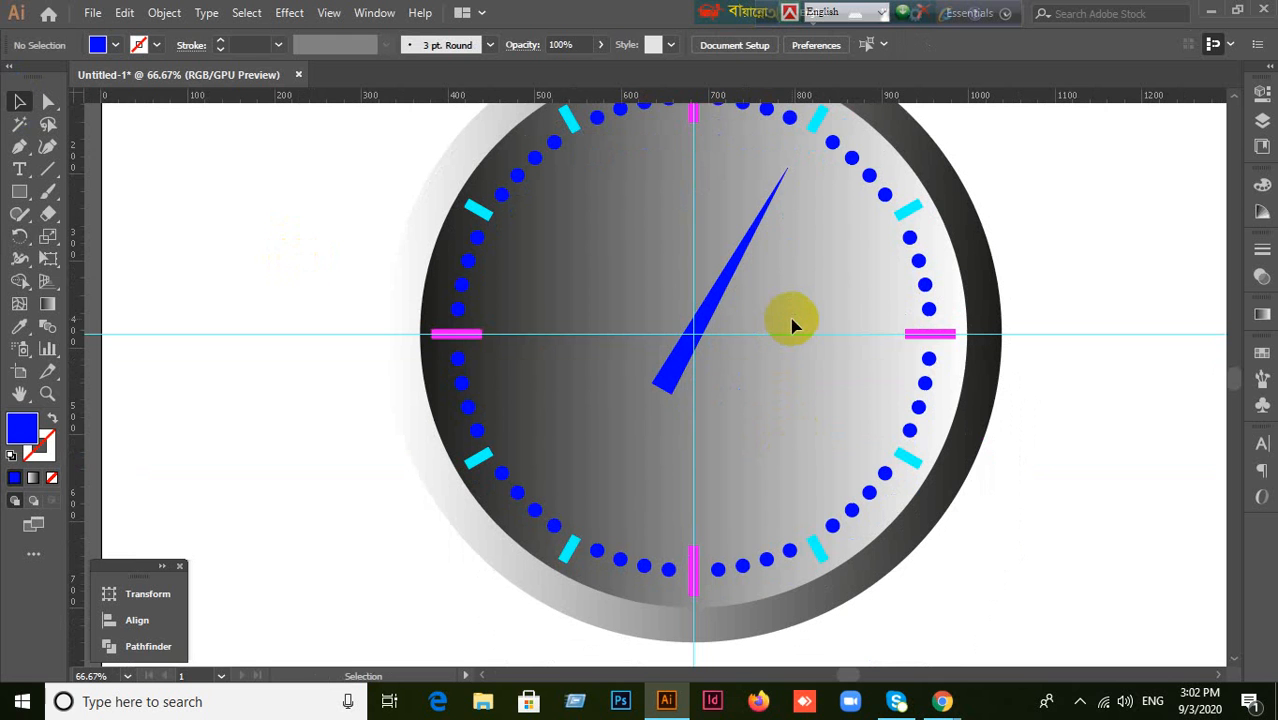
left_click(716, 306)
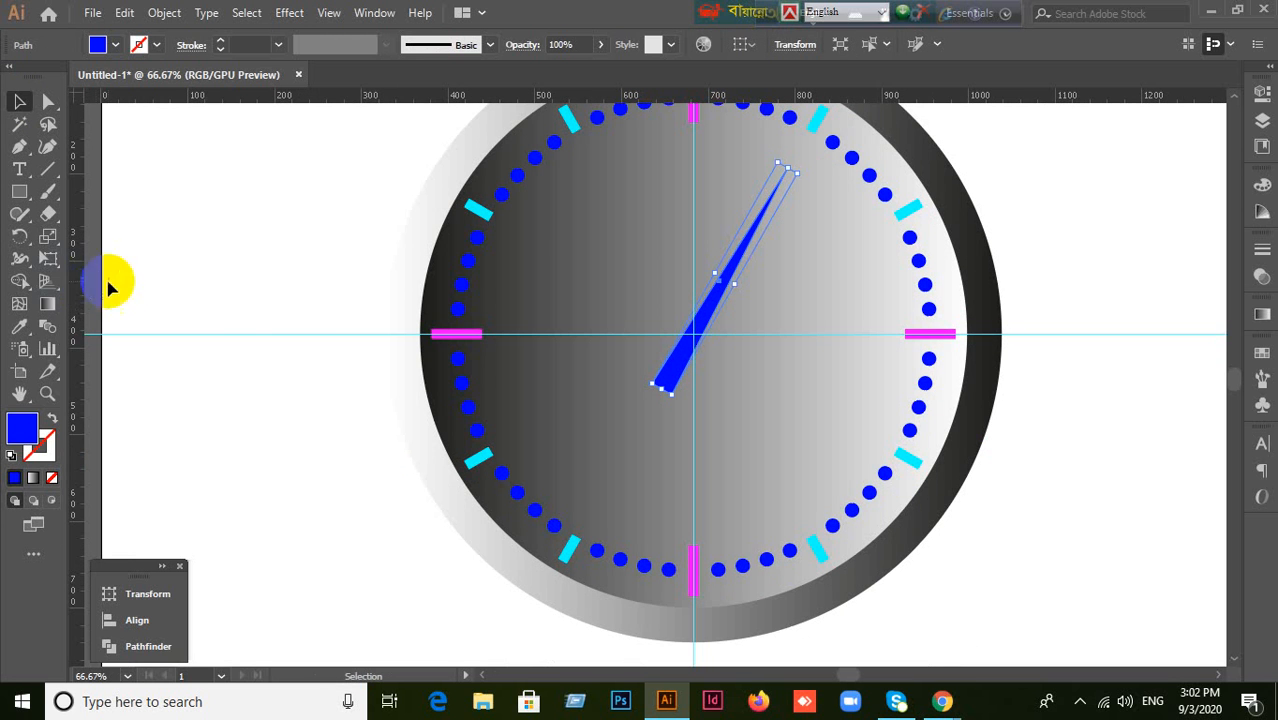
left_click(20, 236)
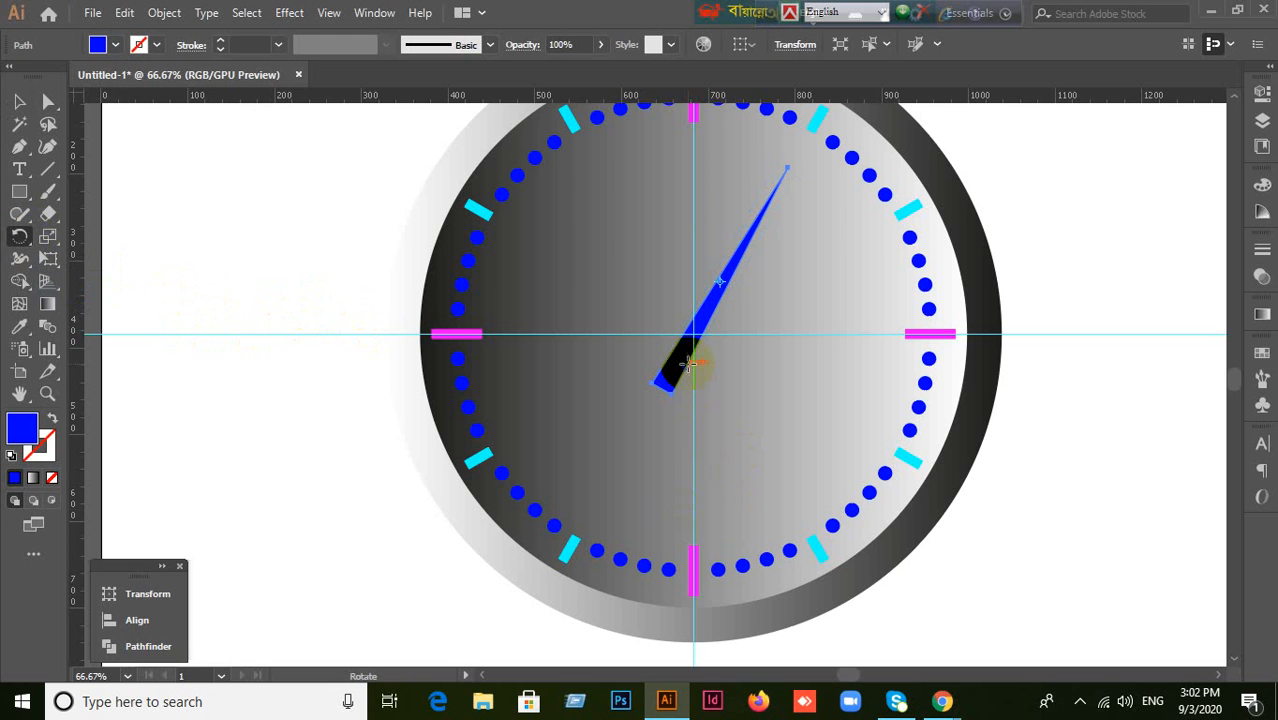
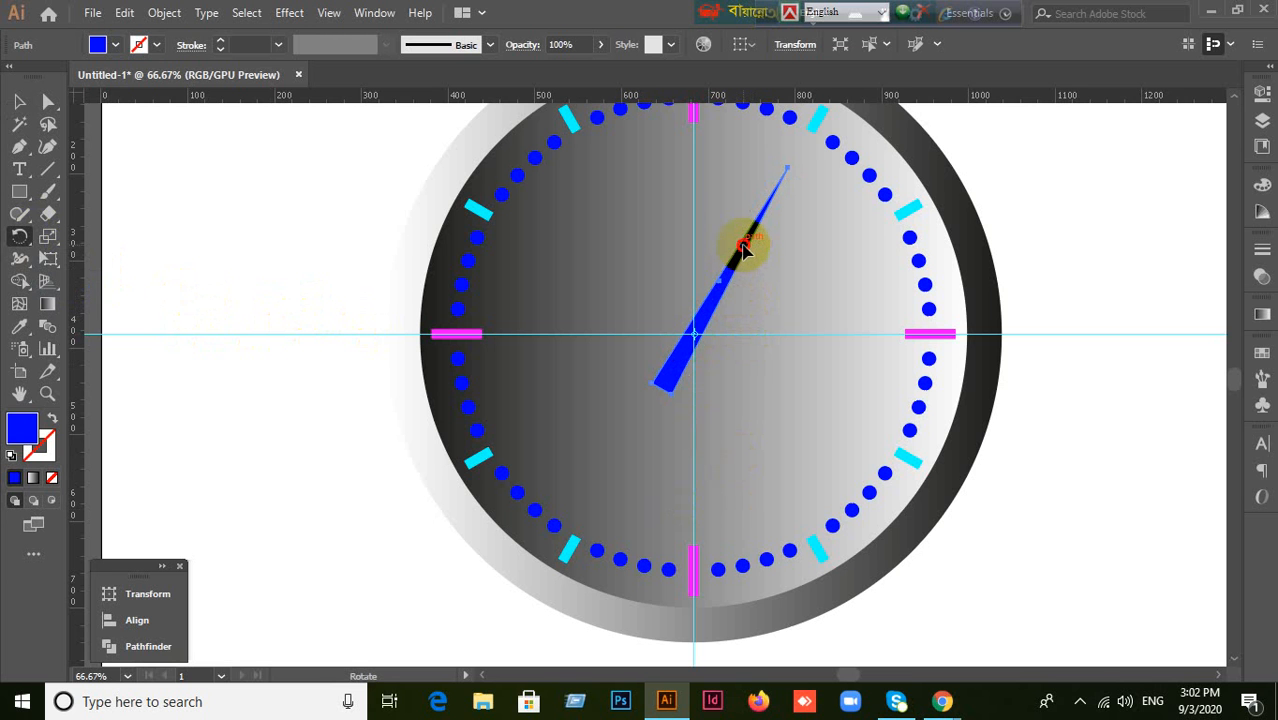
left_click_drag(743, 249, 779, 294)
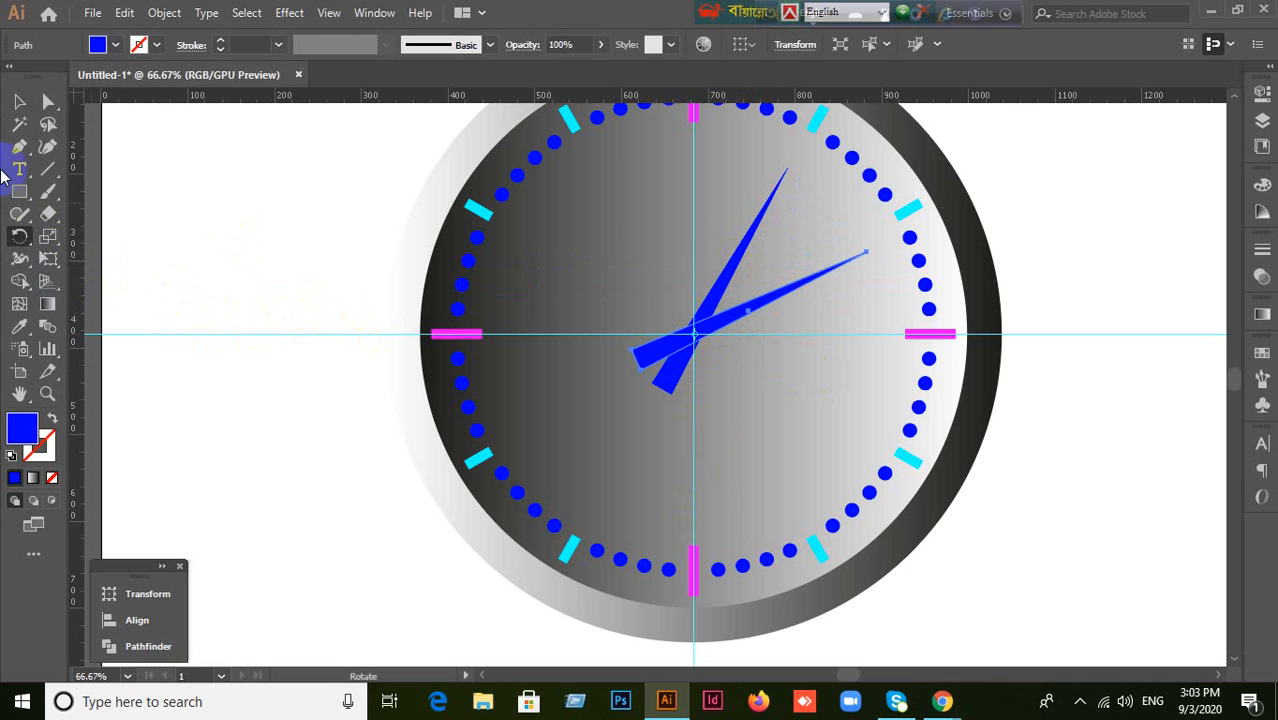
Step: Shorten the copied blue hand by pulling its tip in toward the dial's centre, making an hour hand
left_click(19, 101)
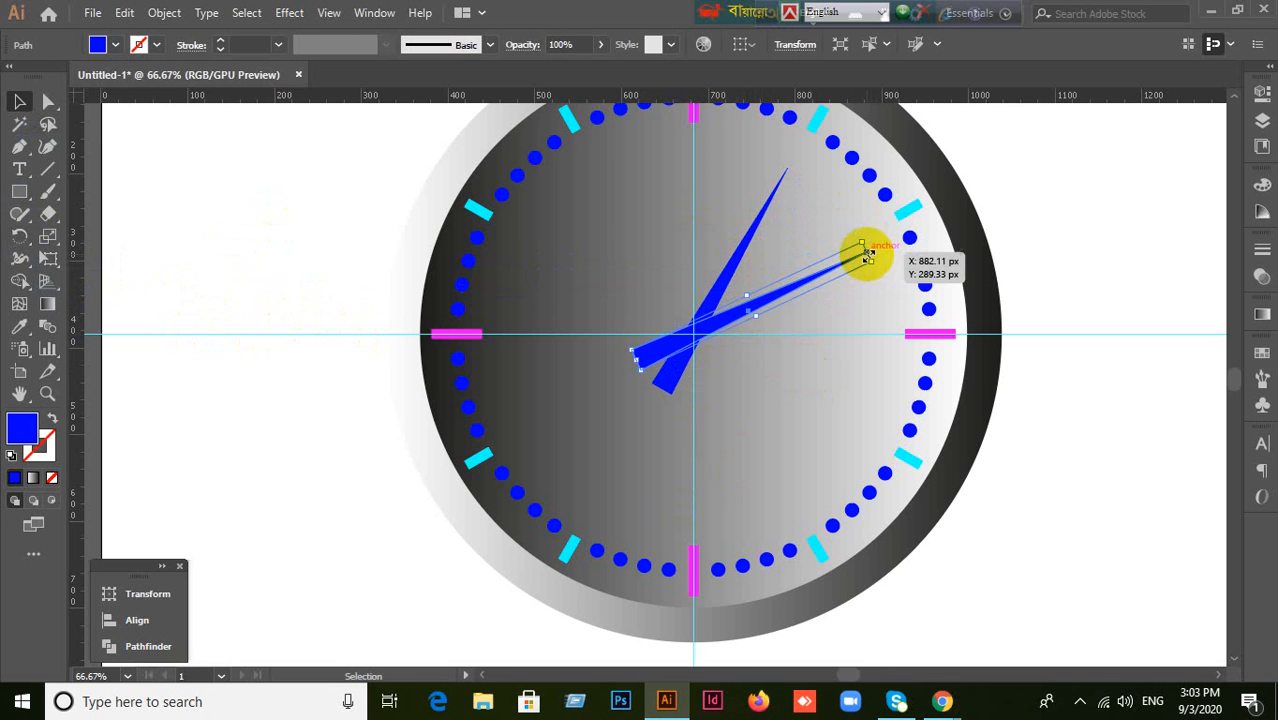
left_click_drag(864, 251, 833, 268)
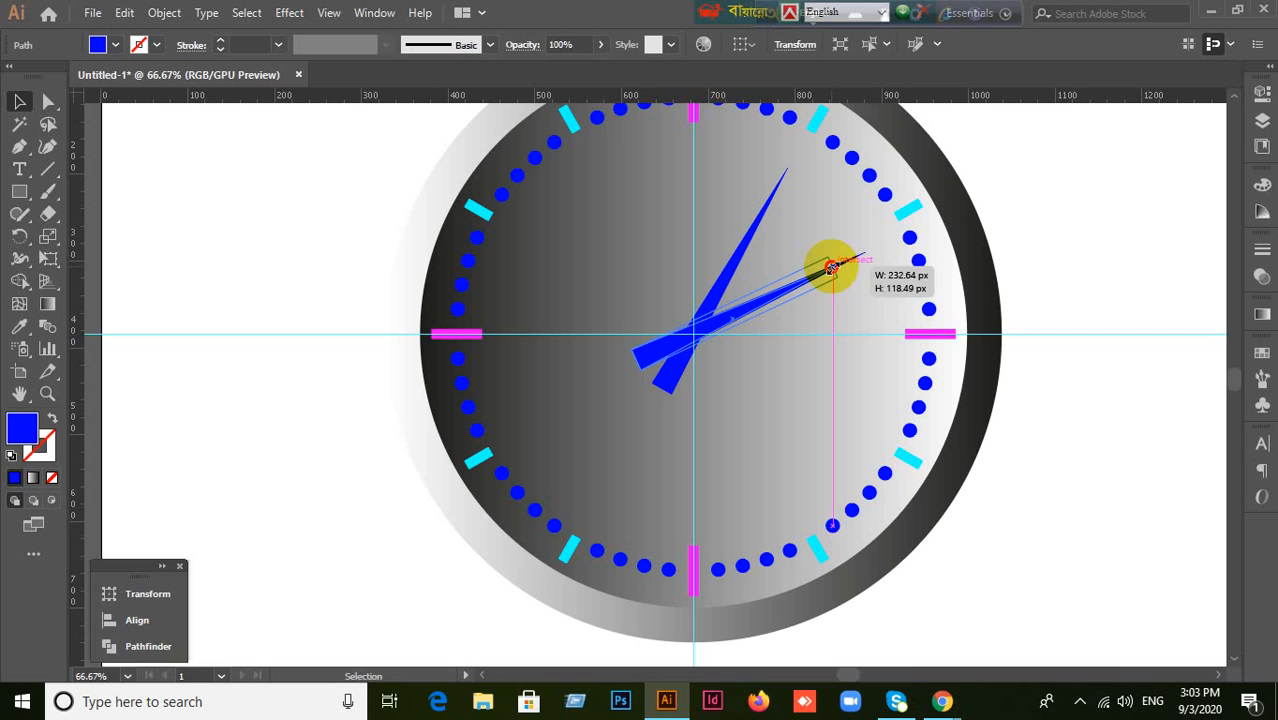
left_click_drag(831, 268, 827, 276)
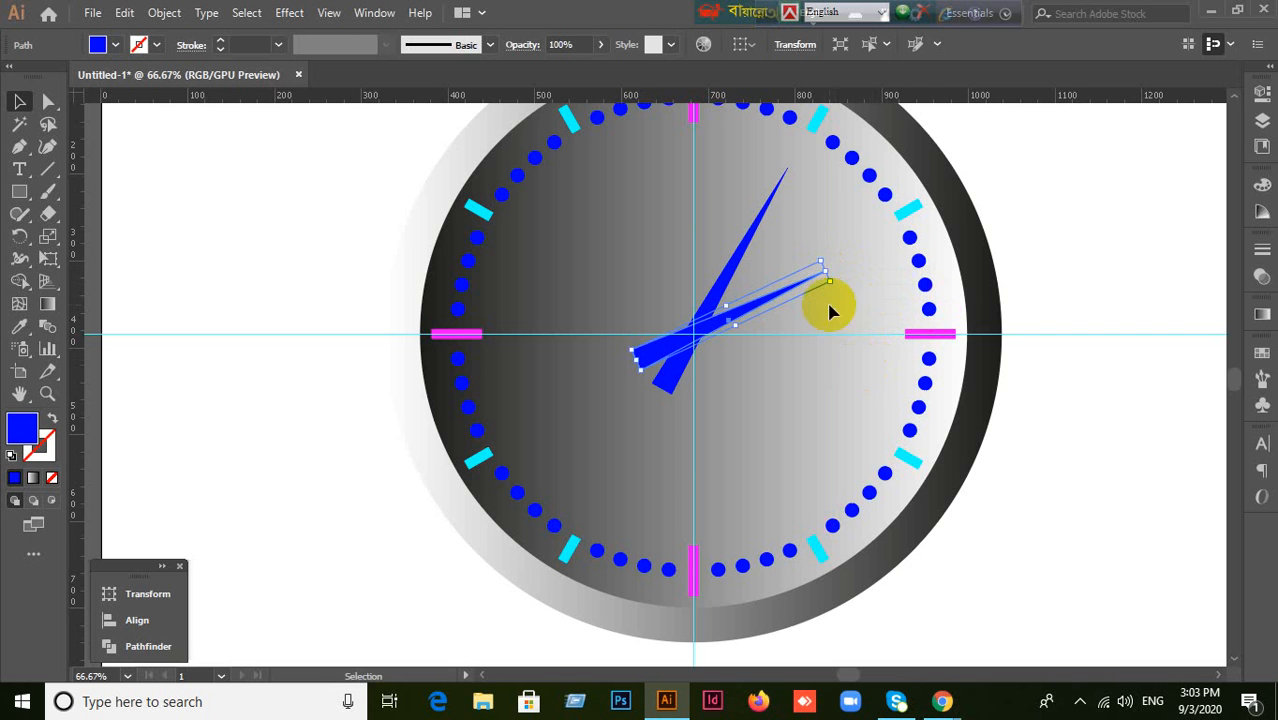
Step: Rotate the short blue hand around the dial's centre so it points between 3 and 4 o'clock, and deselect it
left_click(22, 237)
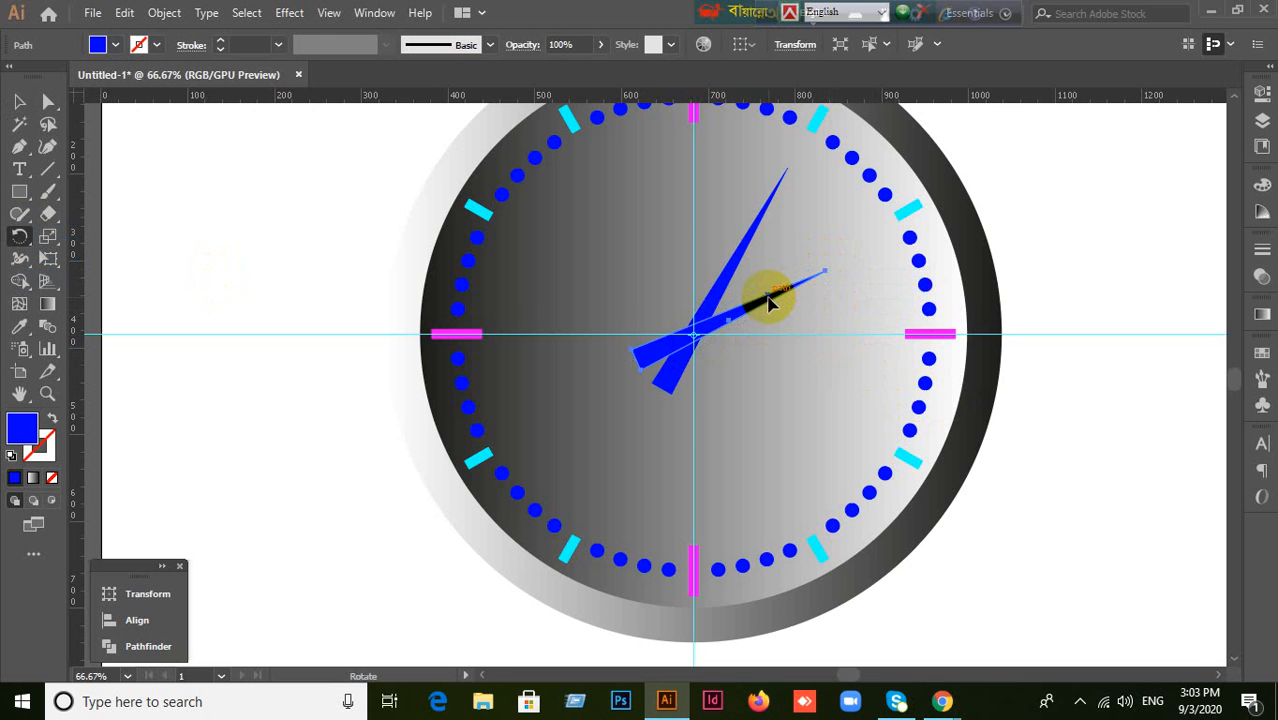
left_click_drag(765, 294, 779, 360)
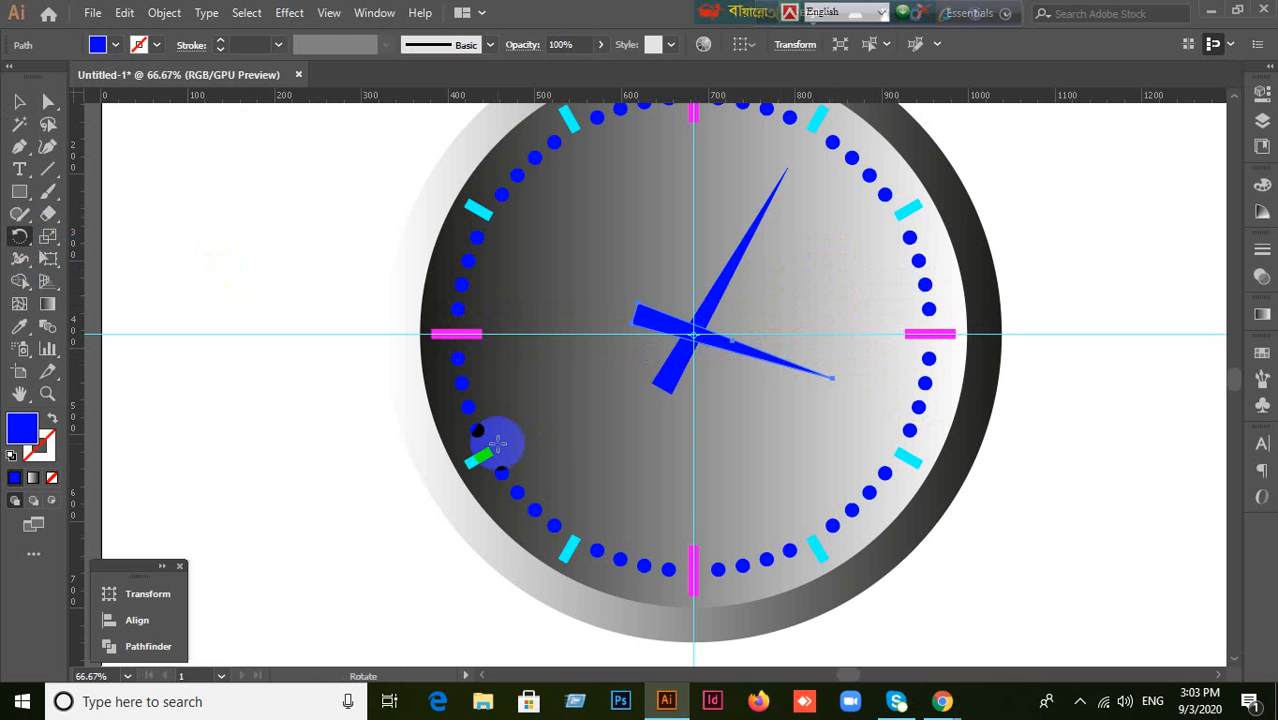
left_click(19, 101)
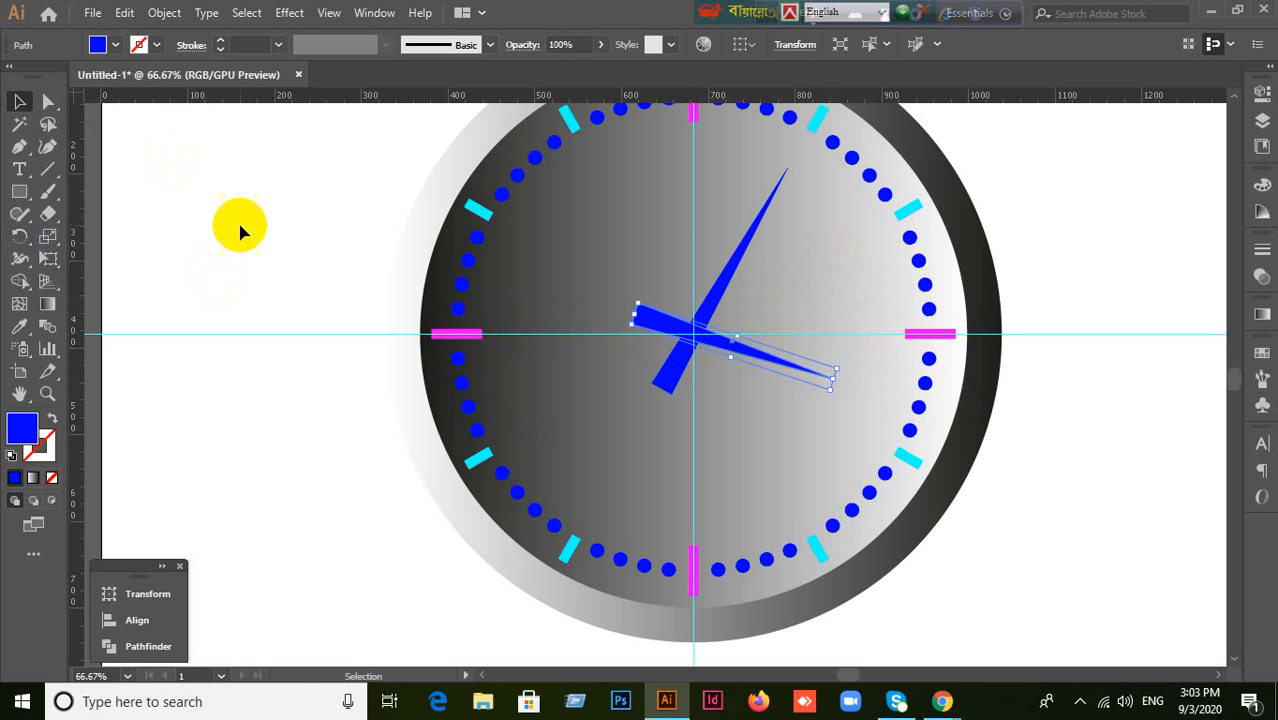
left_click(385, 610)
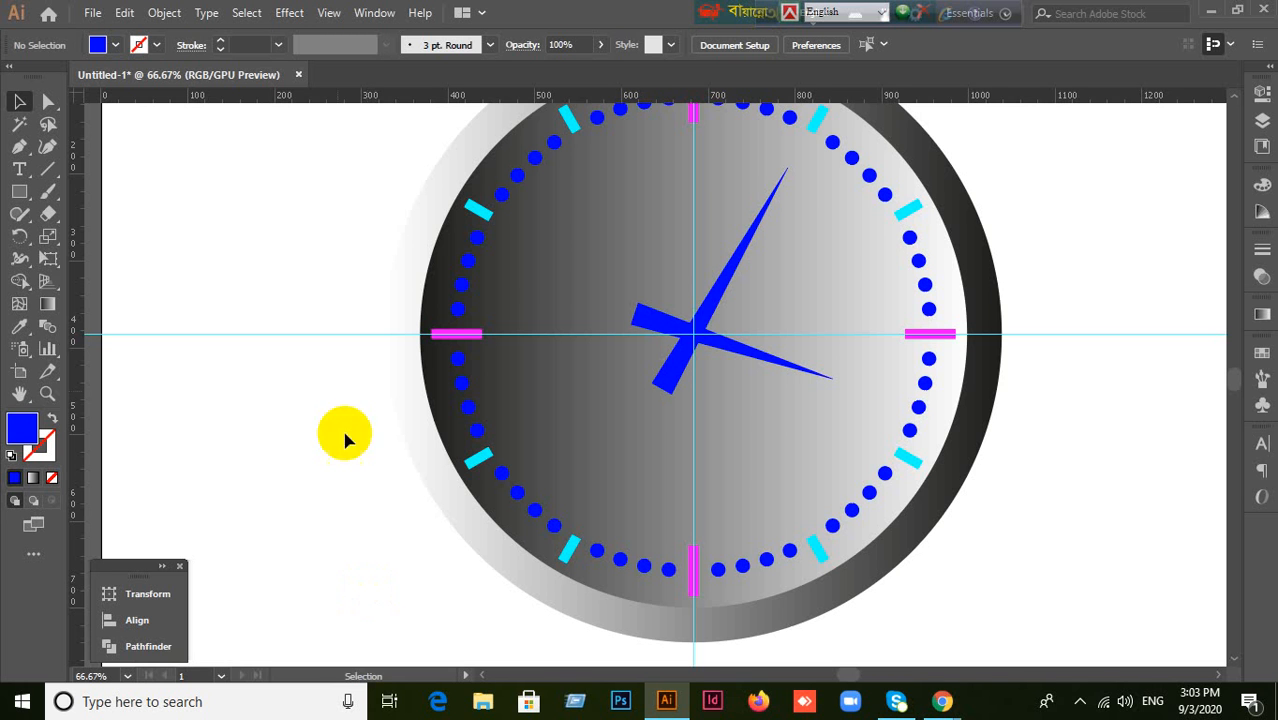
Step: Rotate a copy of the long 1 o'clock hand around the guides' intersection so it points between 6 and 7 o'clock
left_click(712, 298)
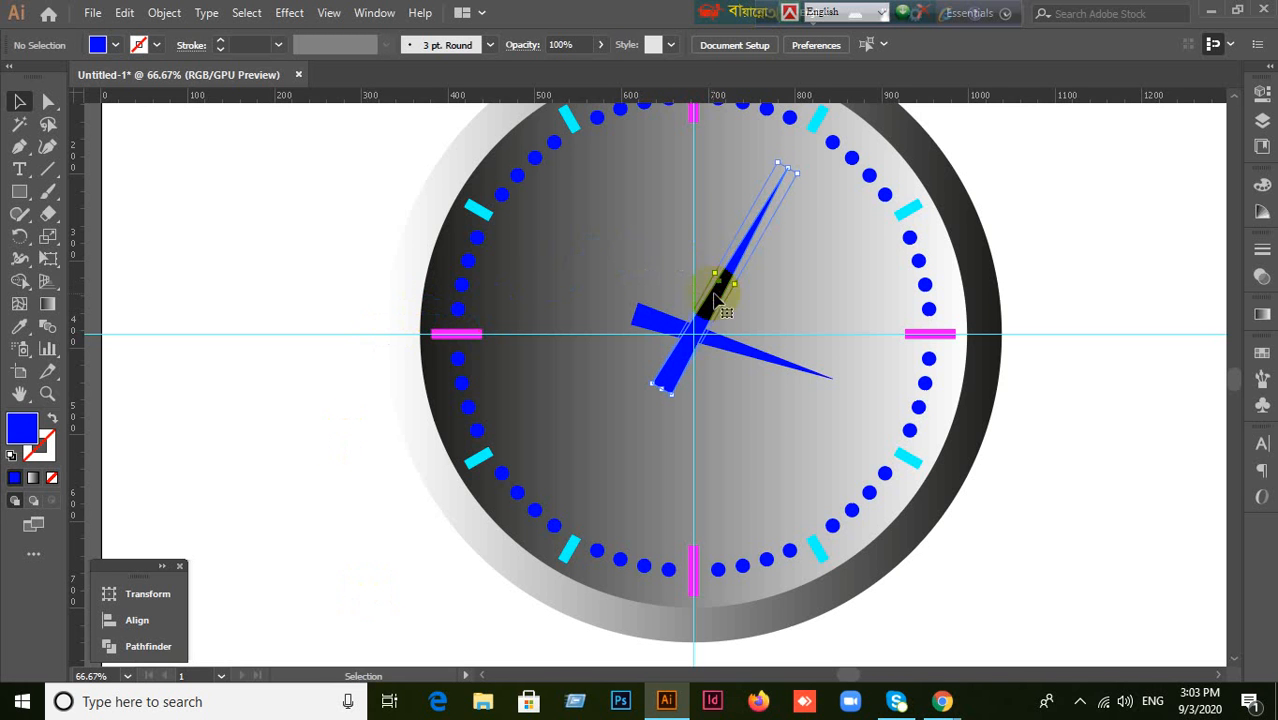
left_click(19, 236)
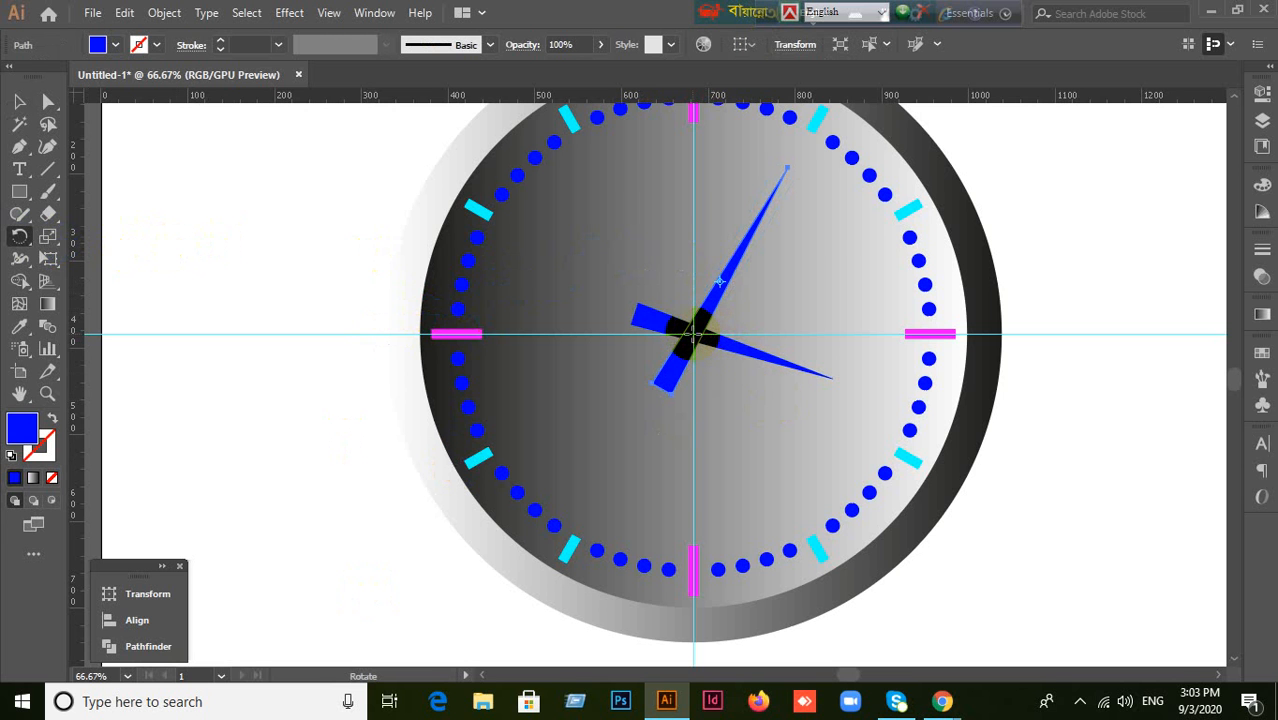
left_click(694, 335)
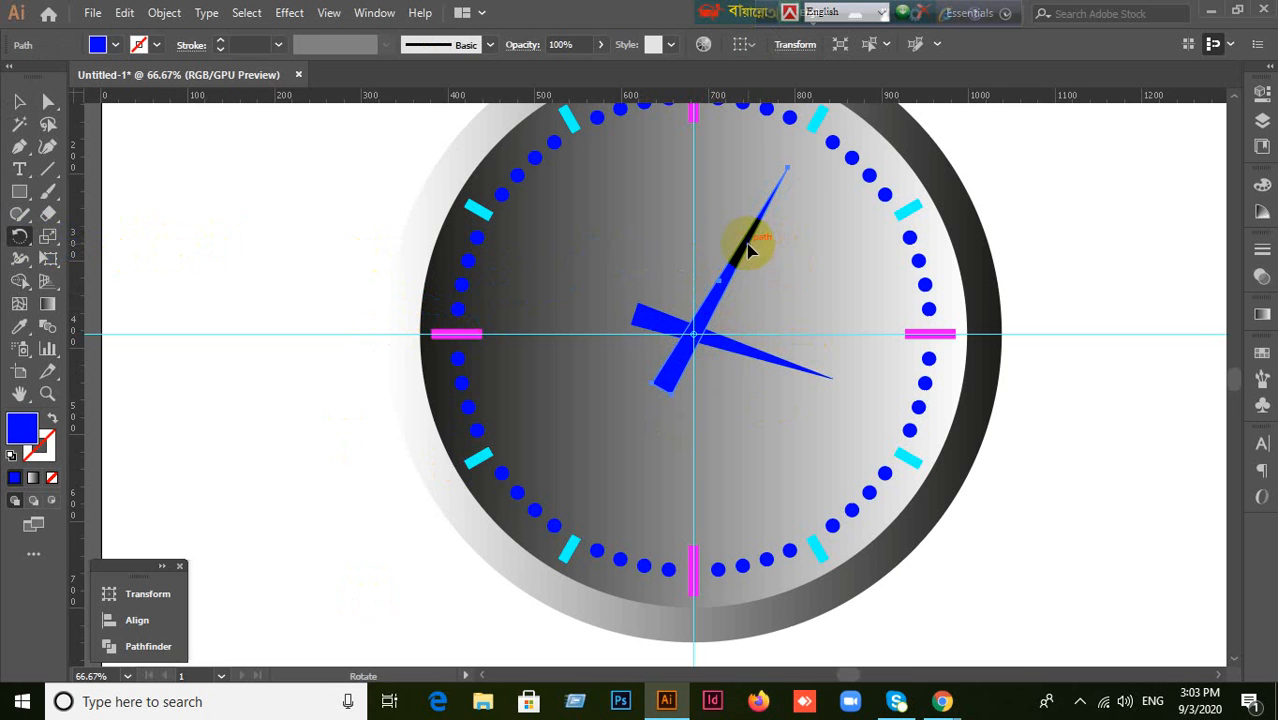
left_click_drag(749, 247, 634, 481)
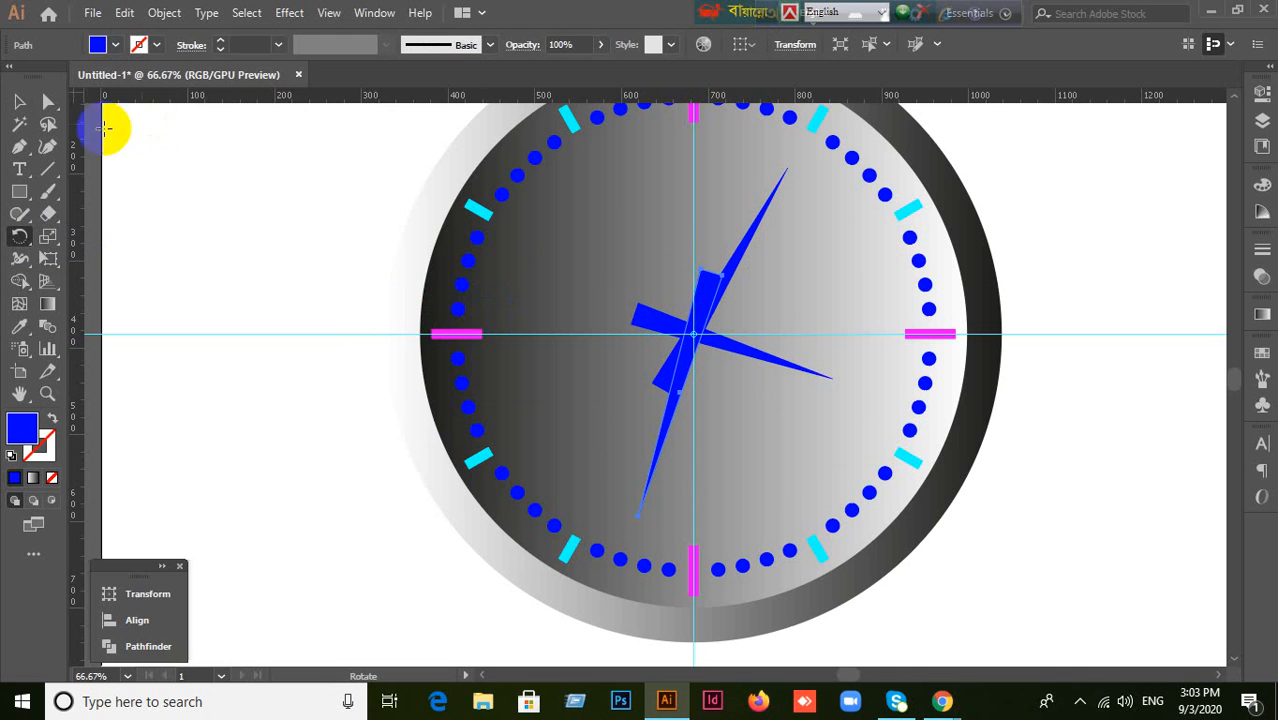
Step: Lengthen the new lower hand past the ring of minute dots and make it narrower to form a second hand
left_click(19, 101)
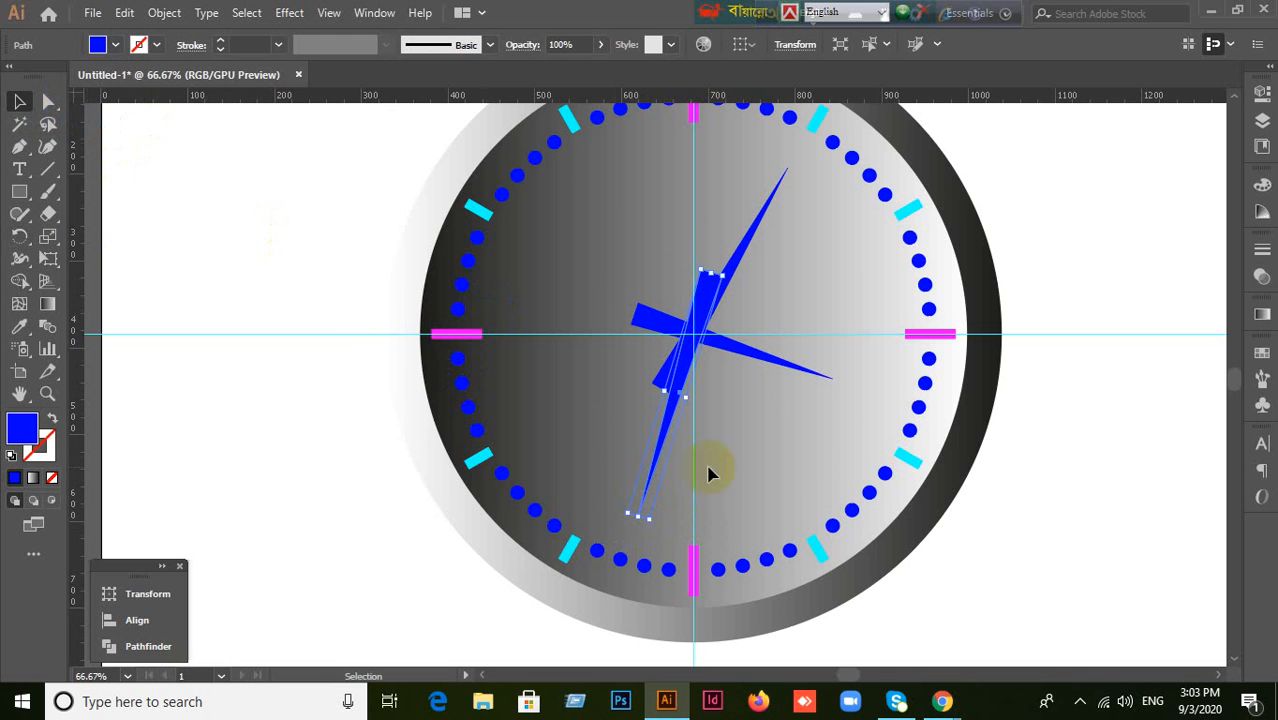
left_click_drag(638, 515, 606, 579)
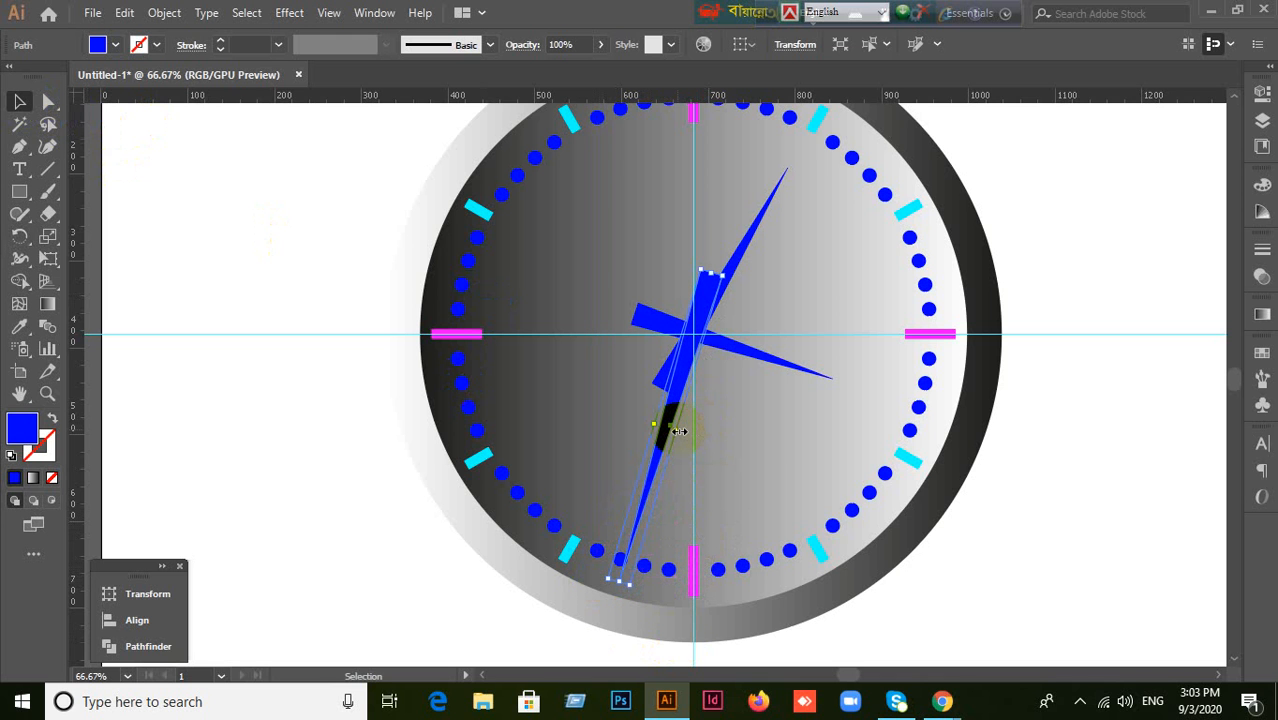
left_click_drag(679, 431, 662, 429)
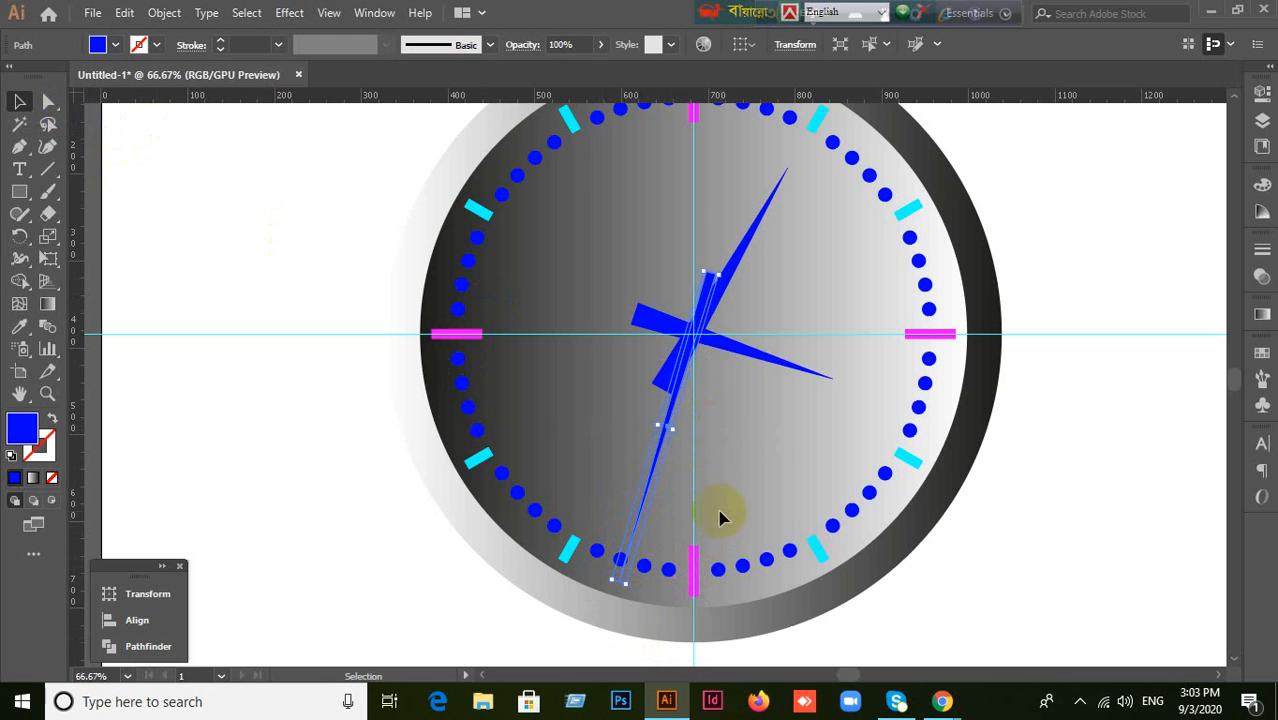
Step: Rotate the thin second hand slightly toward 6 o'clock around the dial's centre, and deselect it
left_click(19, 240)
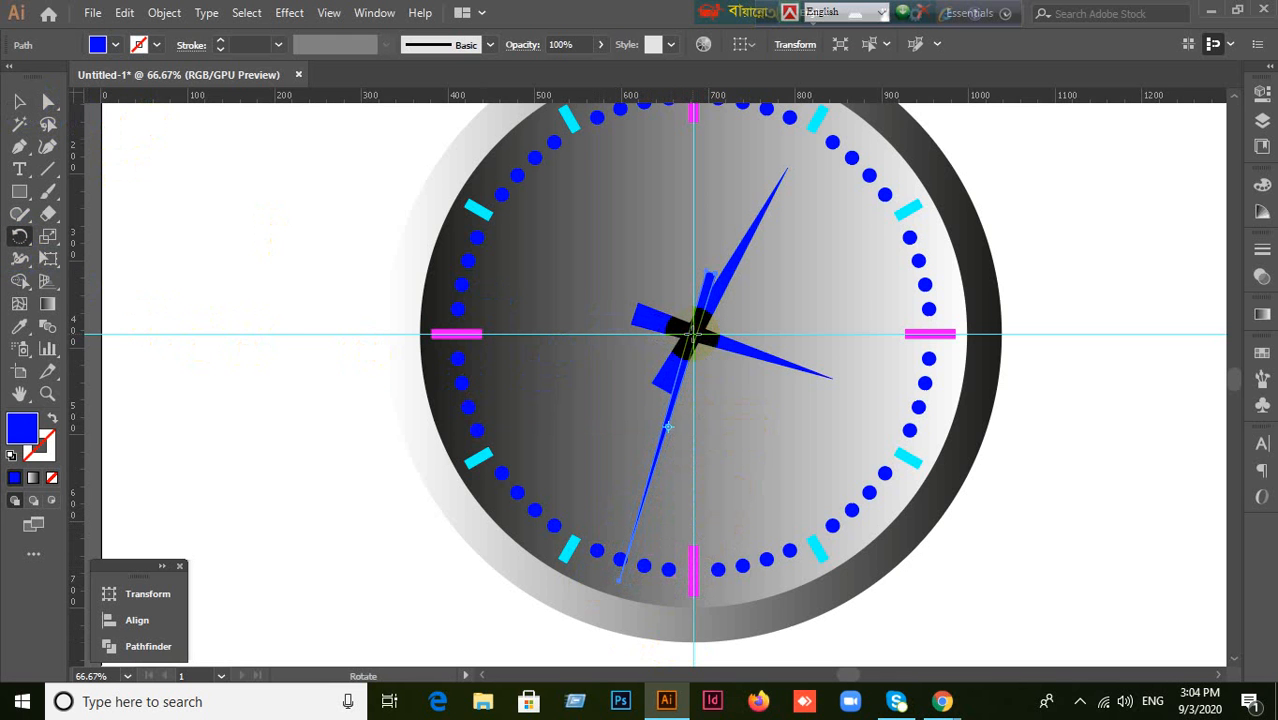
left_click(693, 335)
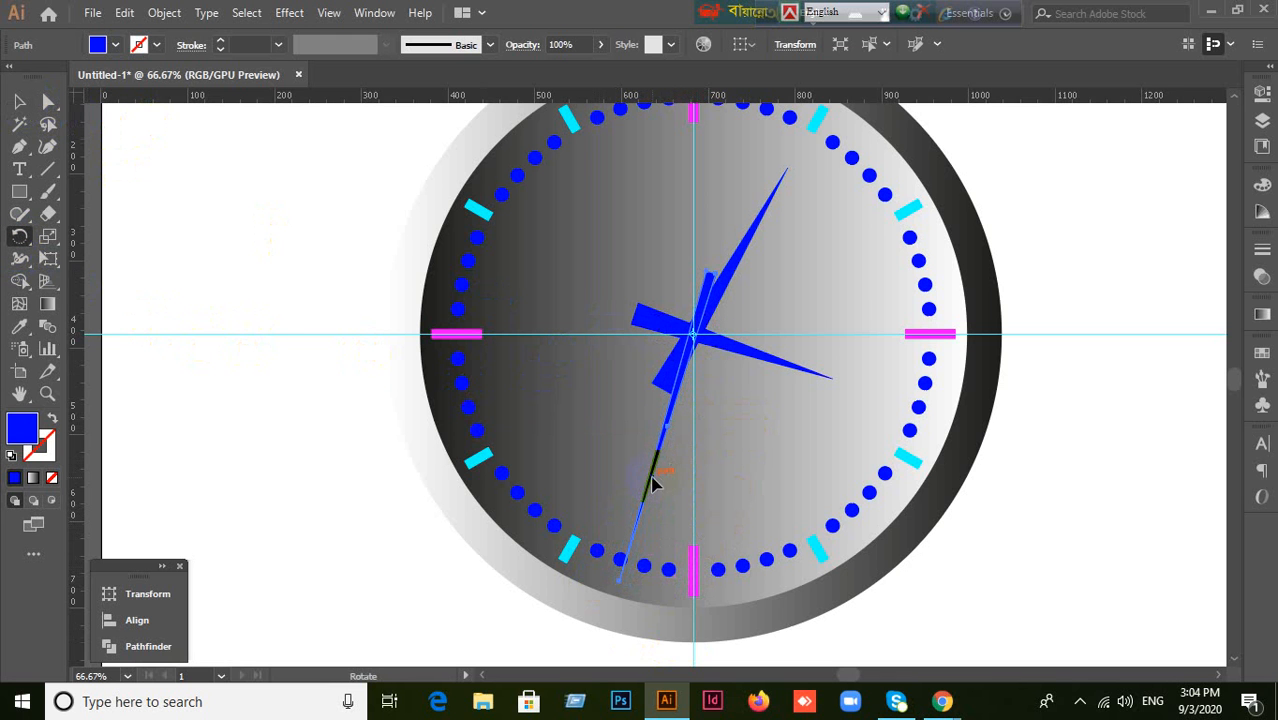
left_click_drag(652, 482, 656, 486)
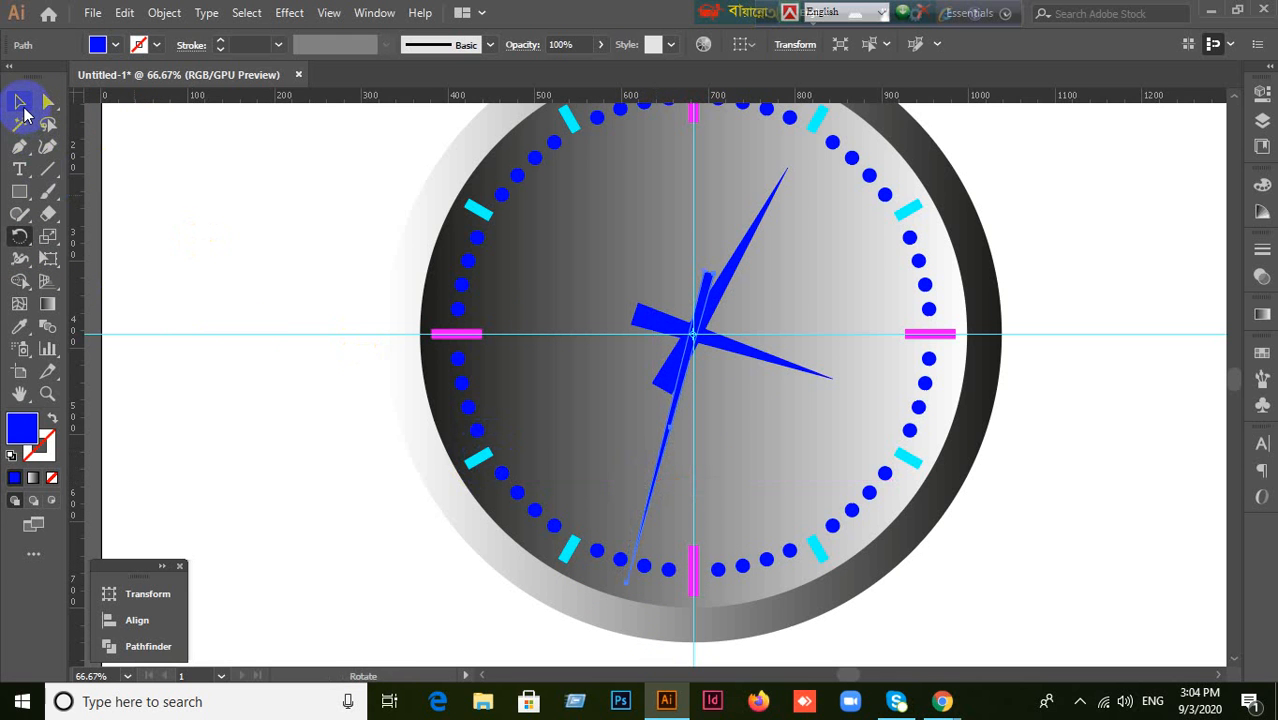
left_click(21, 104)
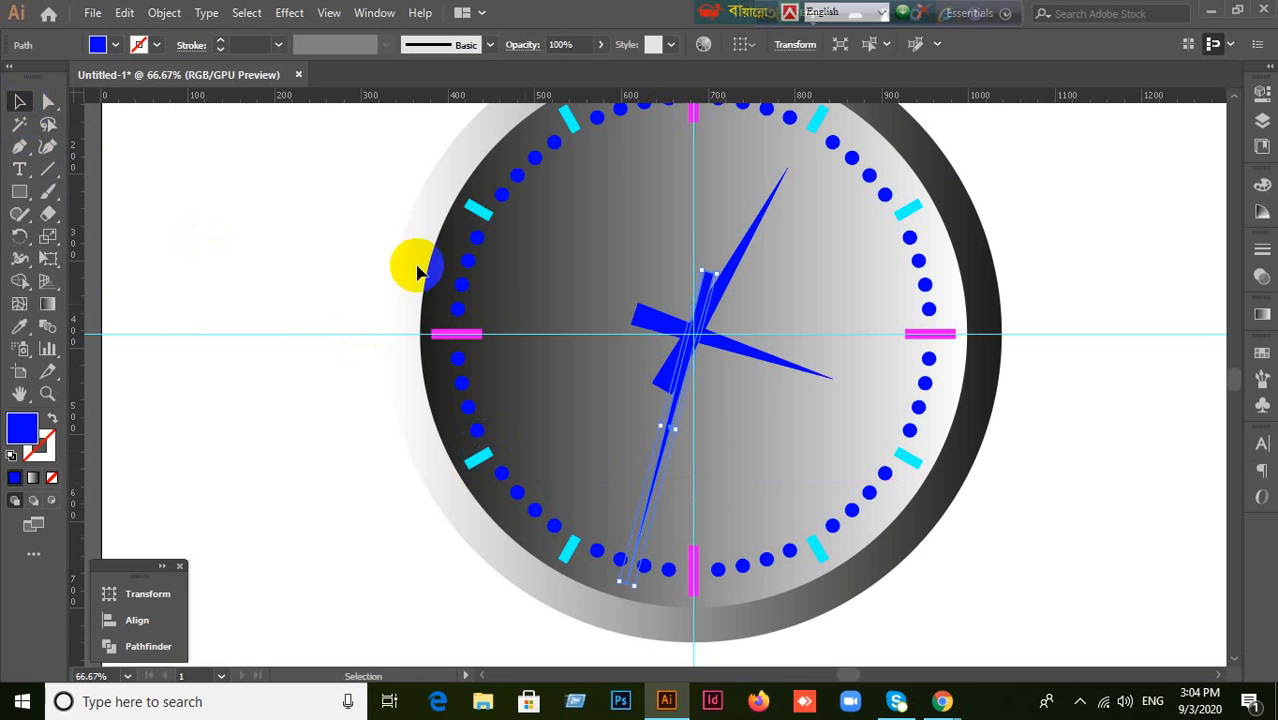
left_click(299, 469)
Step: Shorten the thin second hand so its tip stops just inside the ring of minute dots, and deselect it
scroll(736, 486, "up", 1)
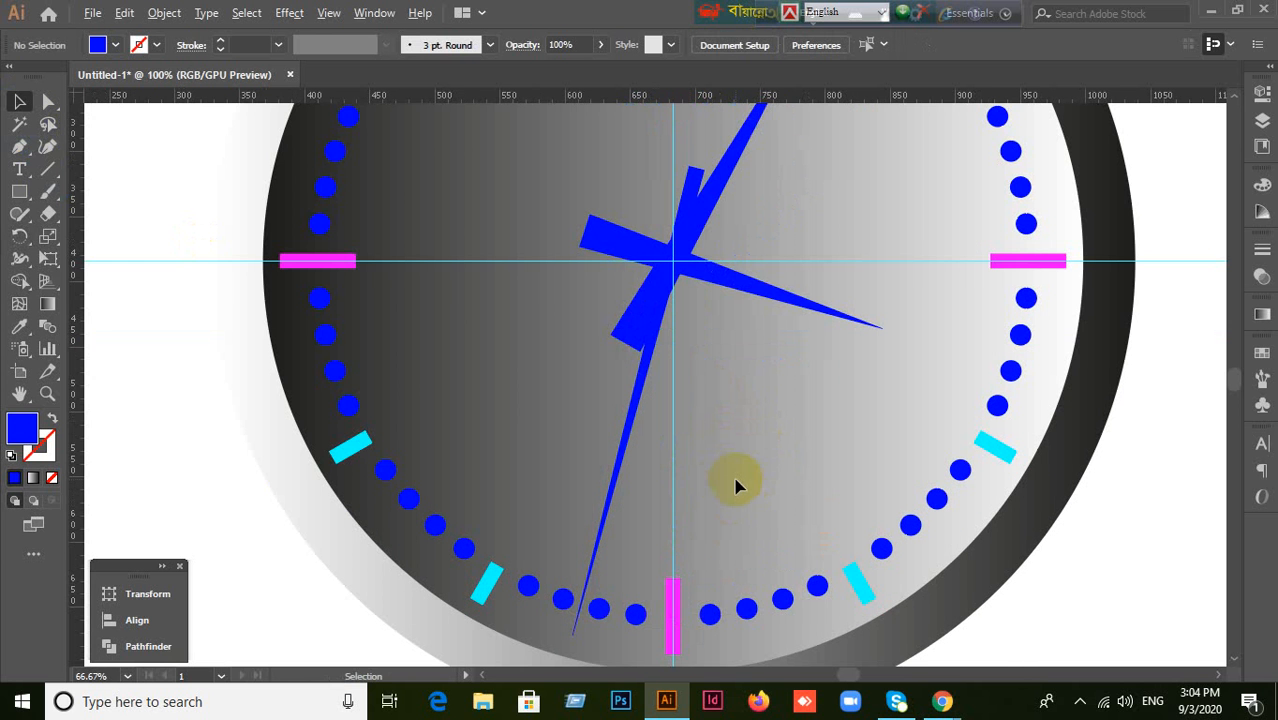
left_click(606, 518)
left_click(811, 438)
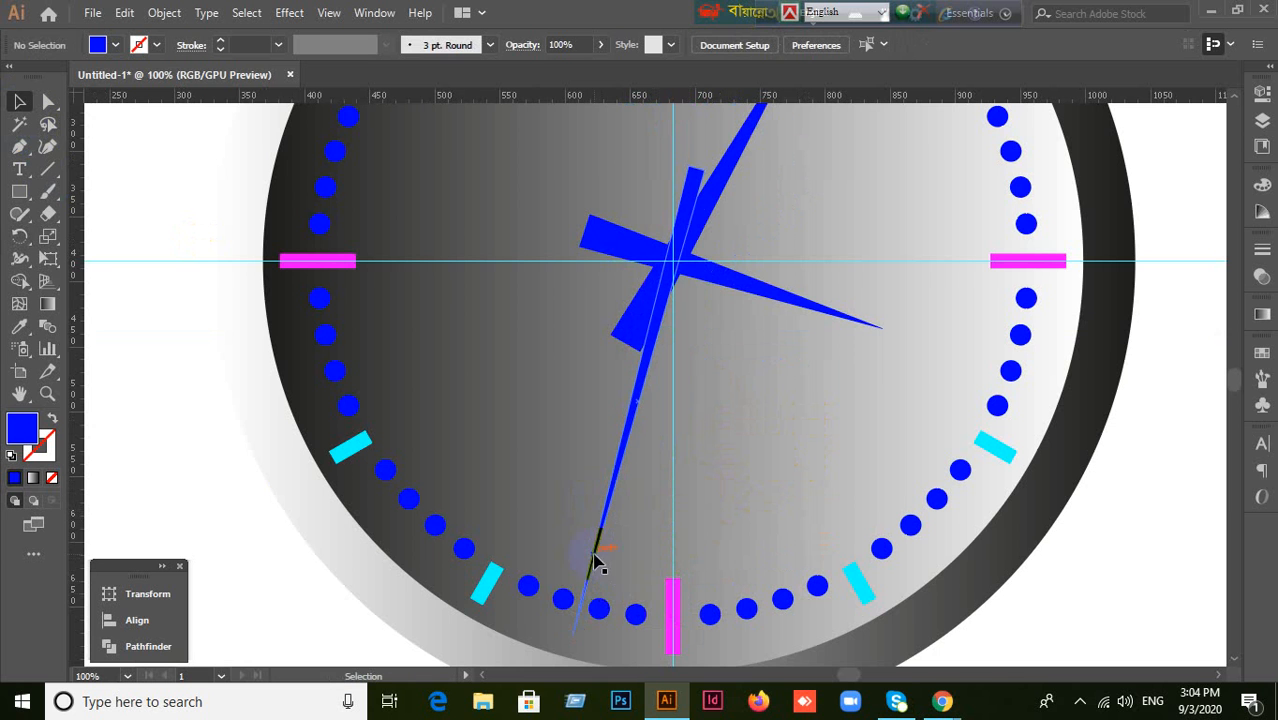
left_click(578, 626)
scroll(575, 640, "up", 1)
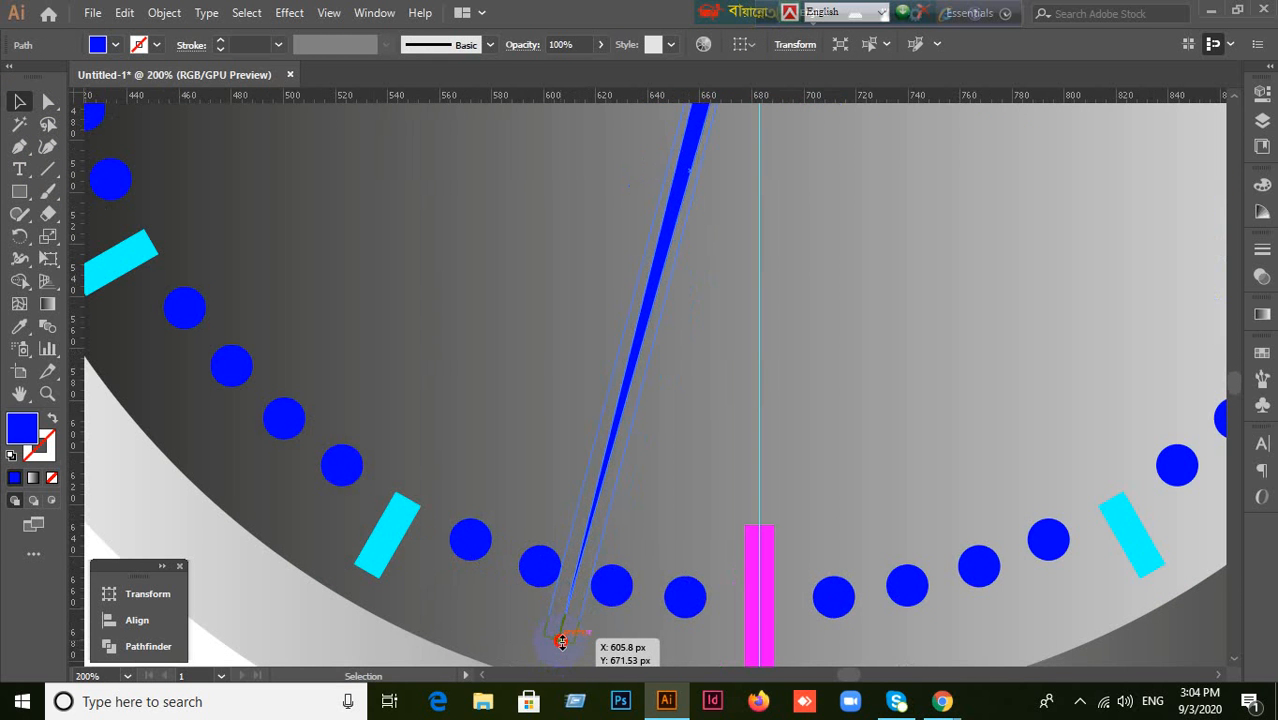
left_click_drag(562, 641, 590, 559)
scroll(525, 635, "down", 1)
scroll(530, 623, "down", 1)
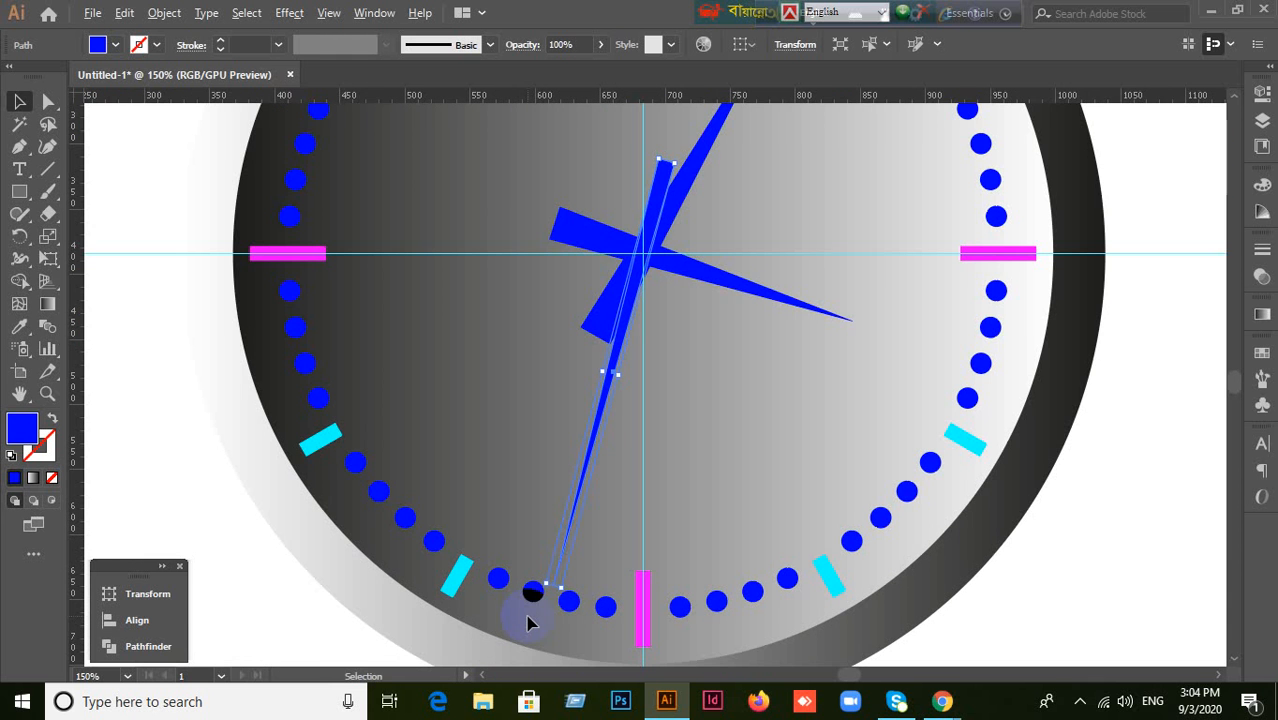
left_click(294, 630)
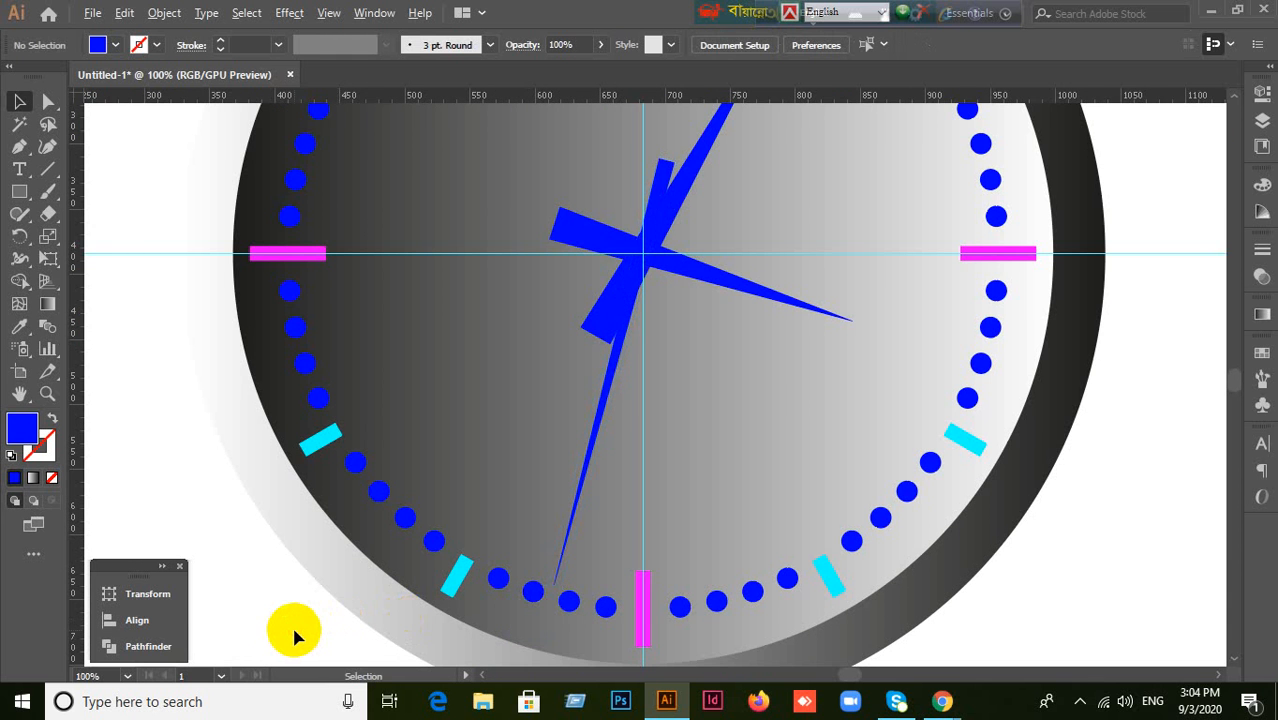
Step: Rotate the thin second hand around the dial's centre so it points between 5 and 6 o'clock, close to 6, and deselect it
scroll(294, 630, "down", 1)
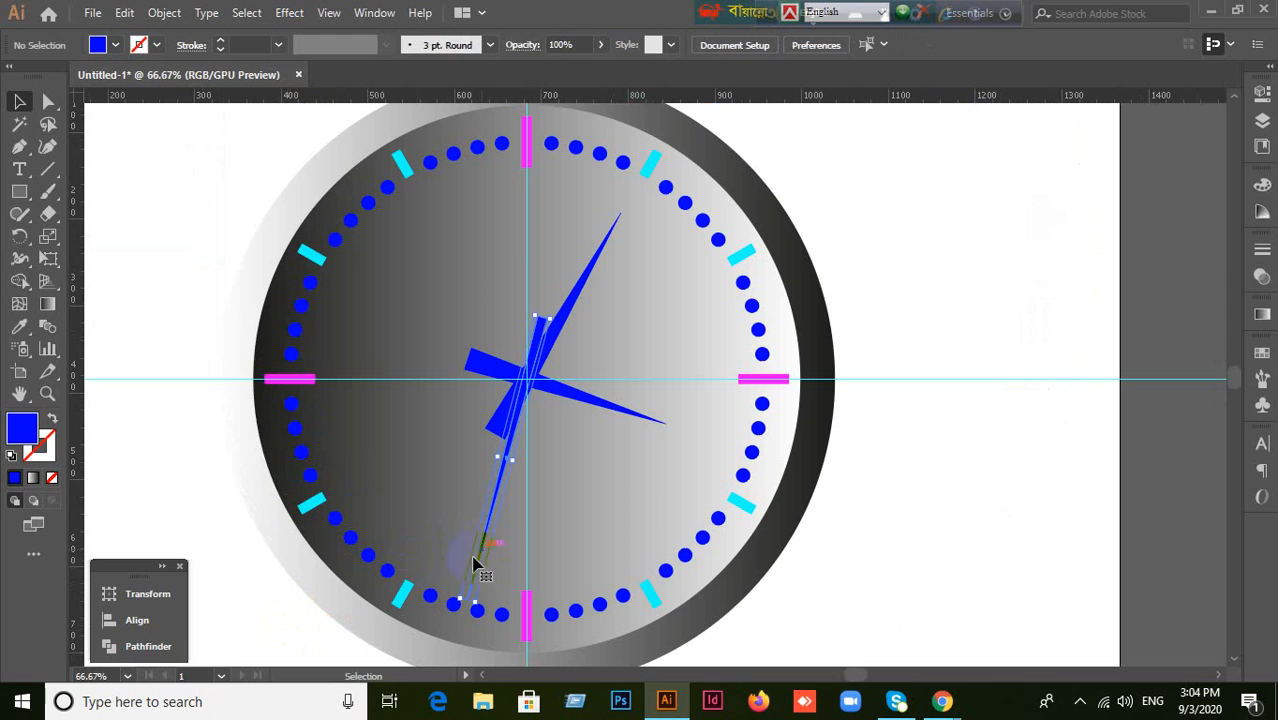
left_click(476, 566)
left_click(19, 236)
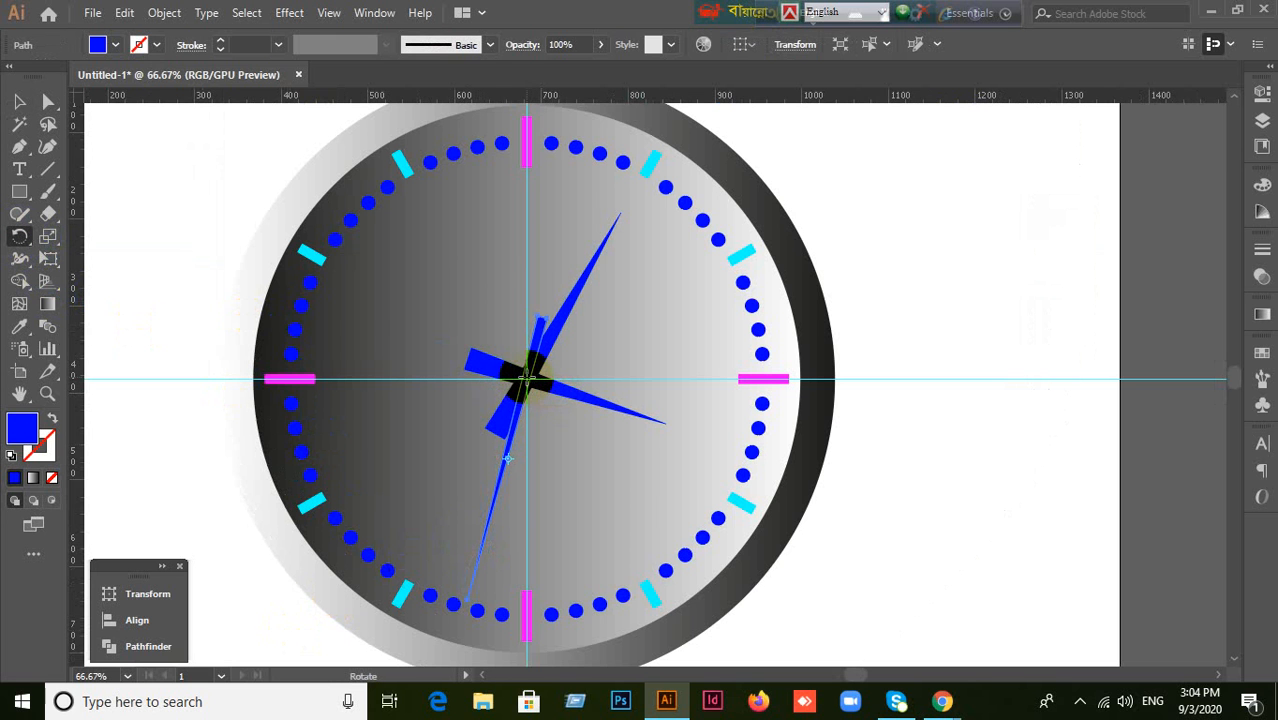
left_click(526, 378)
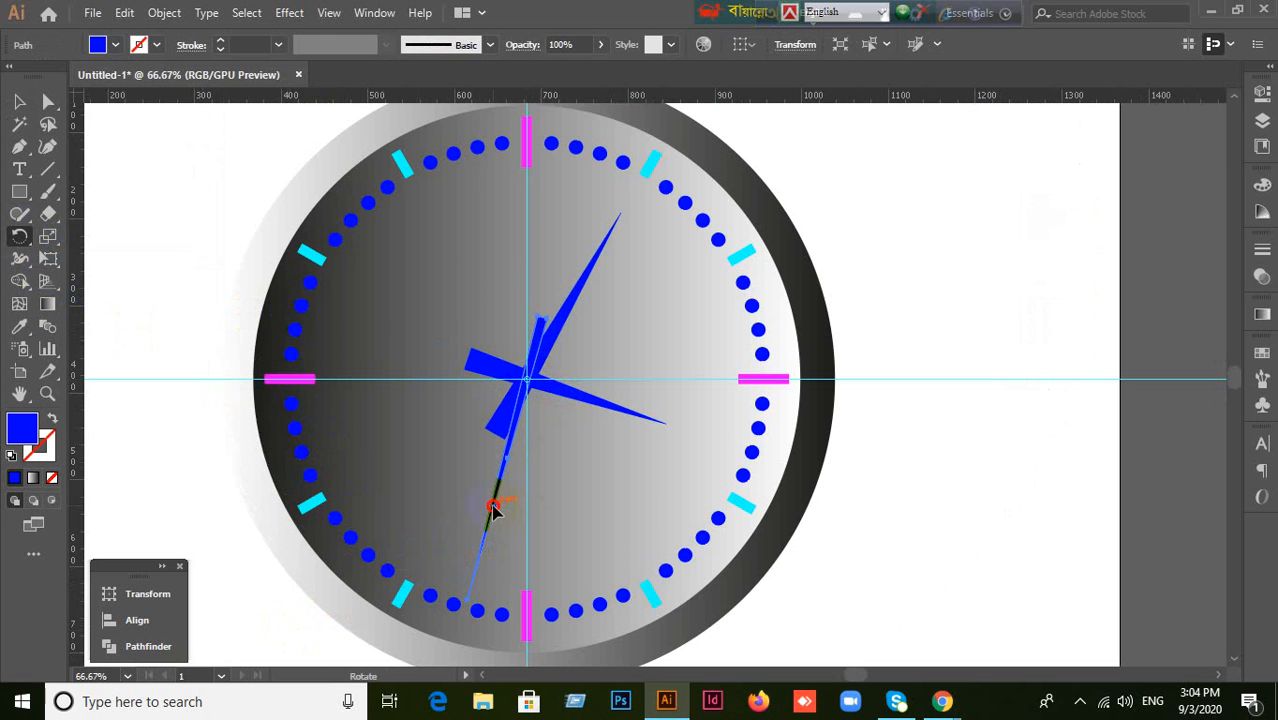
left_click_drag(493, 508, 549, 514)
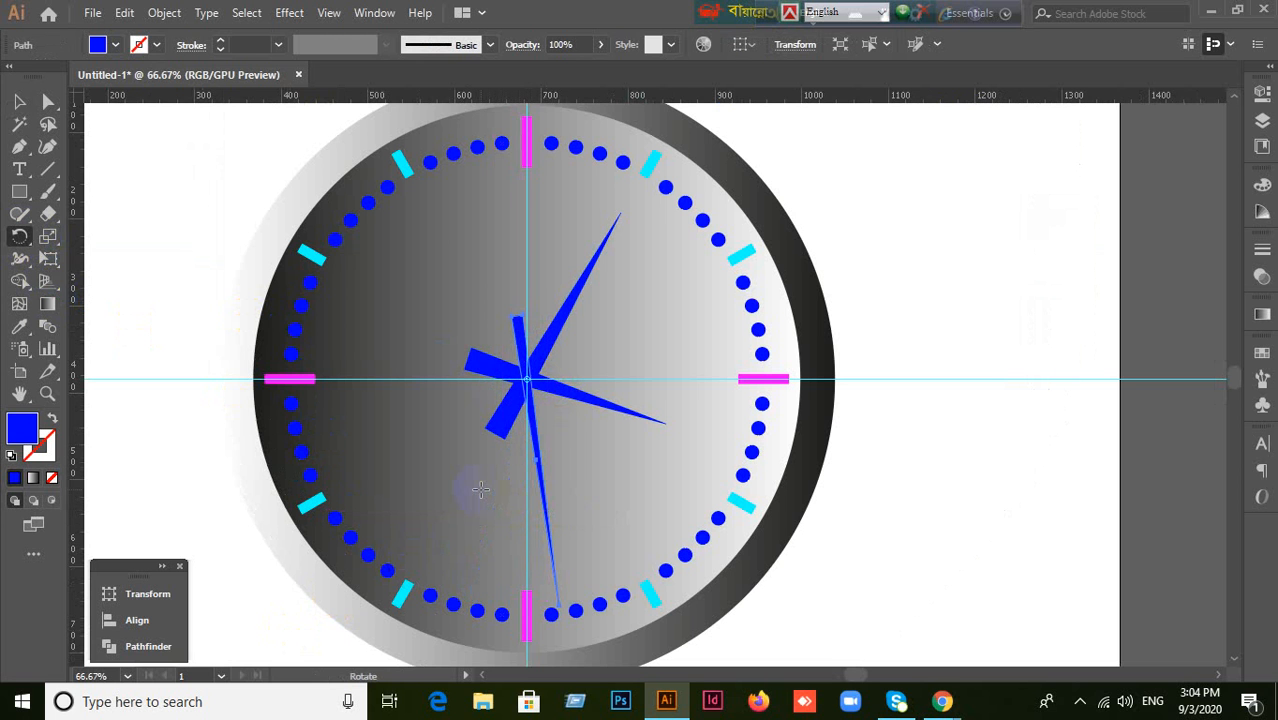
left_click(19, 101)
left_click(948, 606)
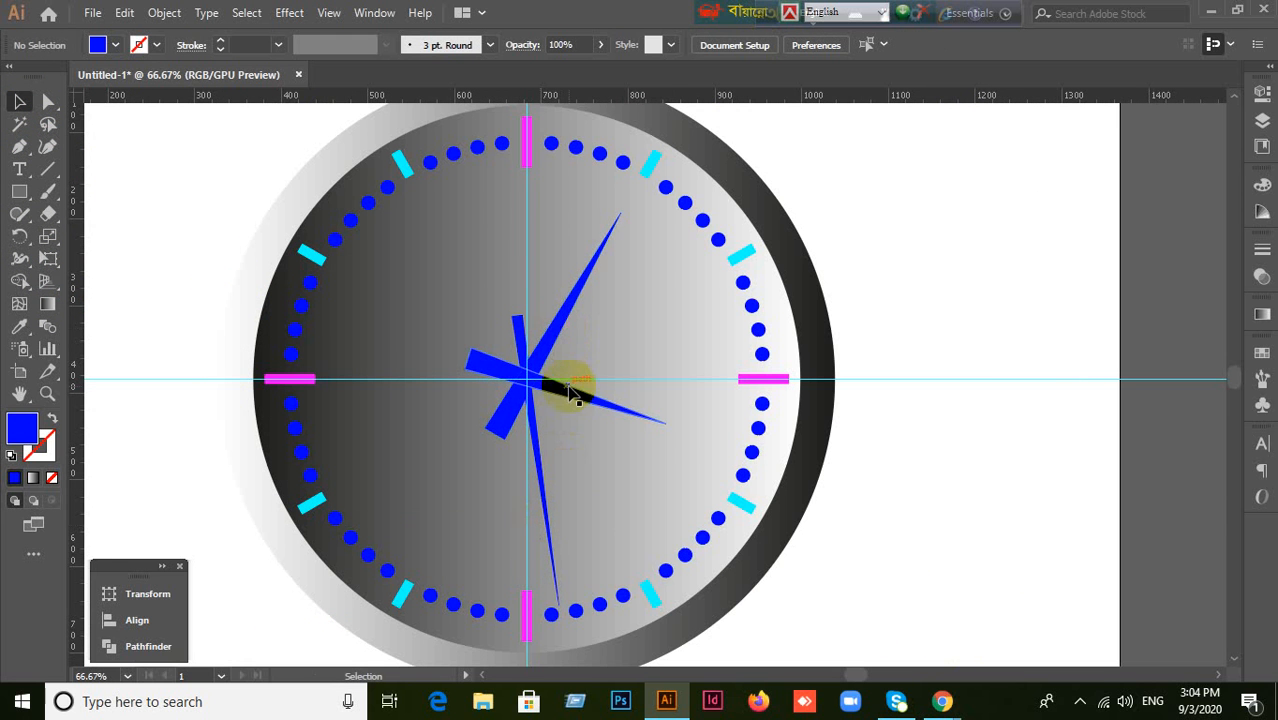
scroll(840, 605, "up", 1)
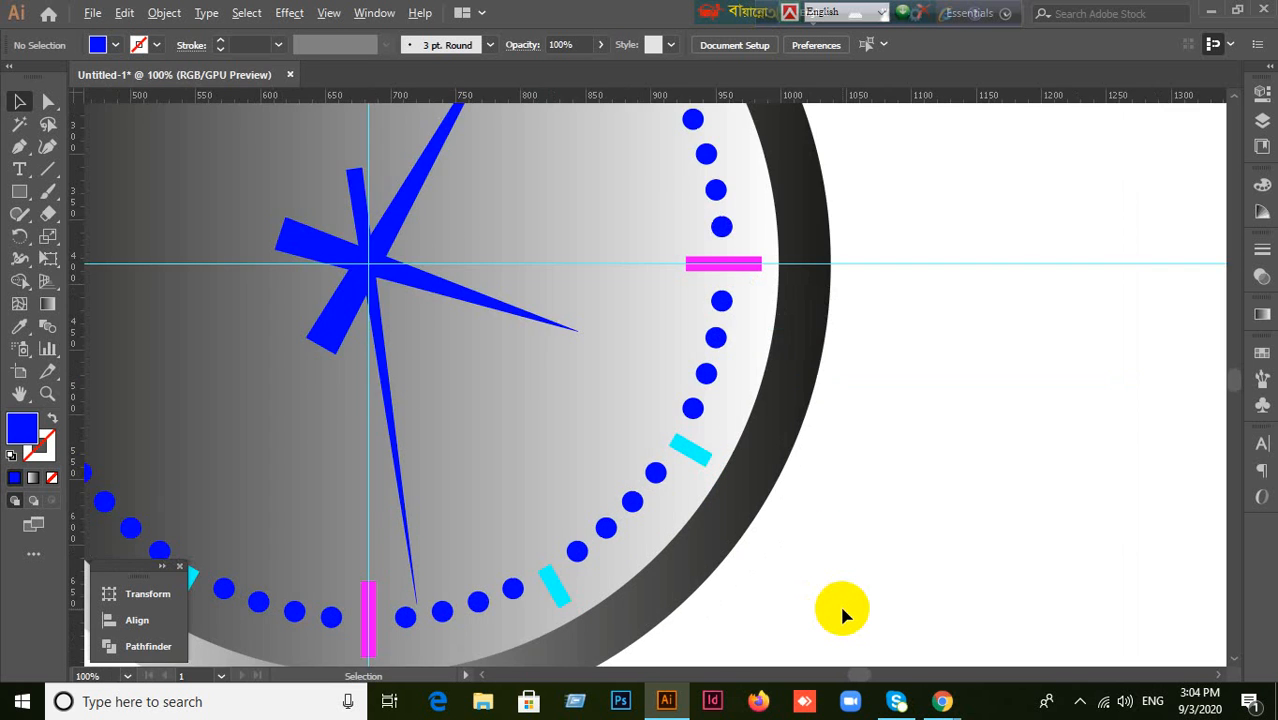
scroll(839, 602, "down", 1)
left_click_drag(839, 602, 881, 497)
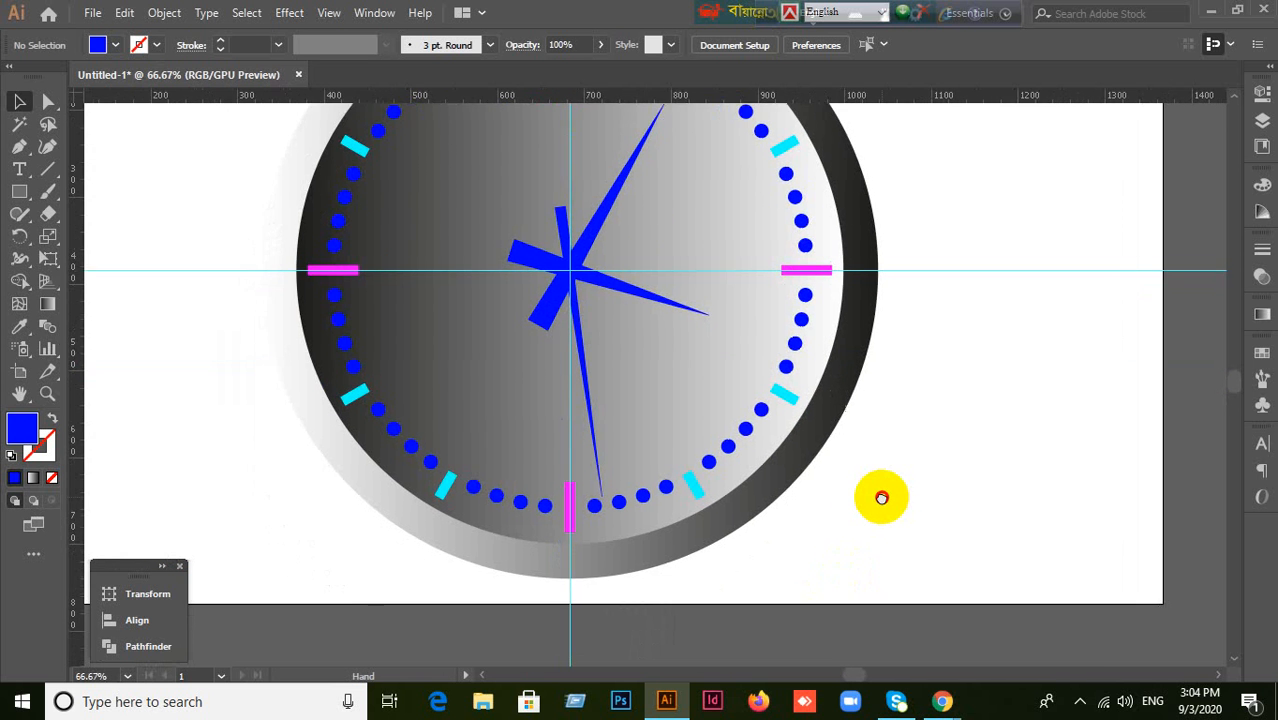
Step: Unlock all locked objects in the clock artwork, then clear the selection
scroll(881, 503, "down", 1)
scroll(881, 503, "up", 1)
scroll(881, 503, "down", 1)
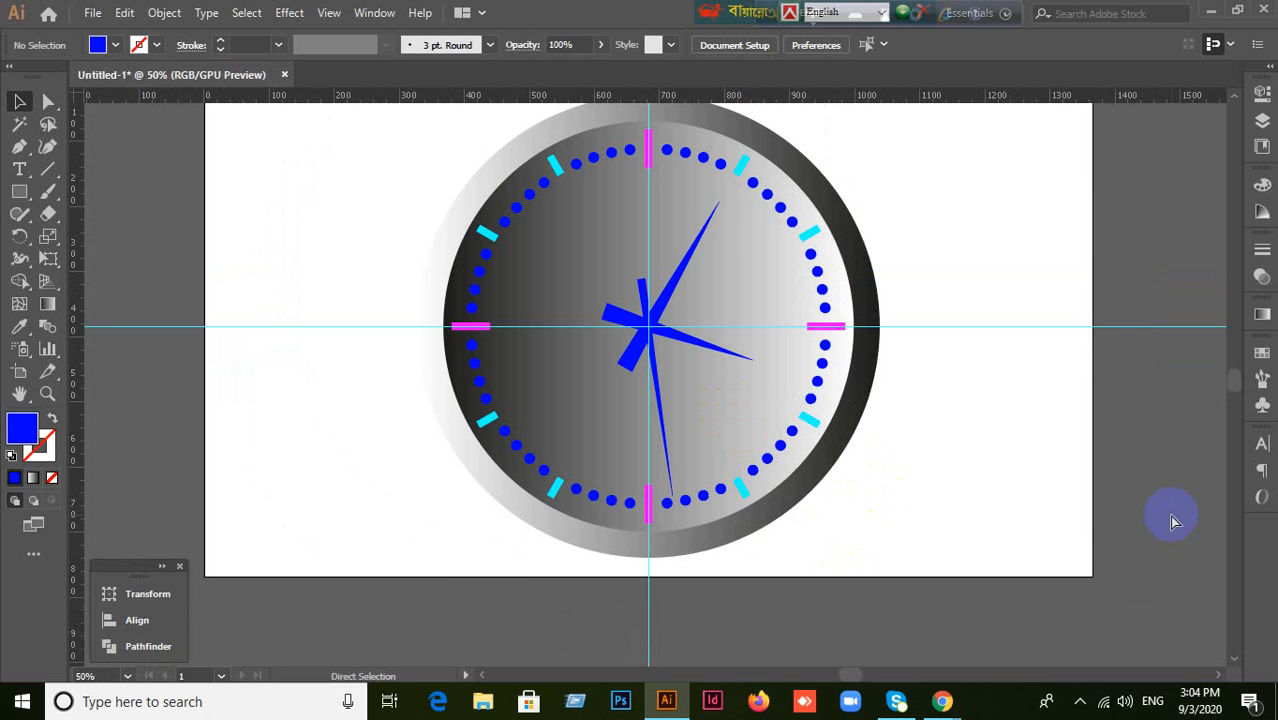
key("ctrl+alt+2")
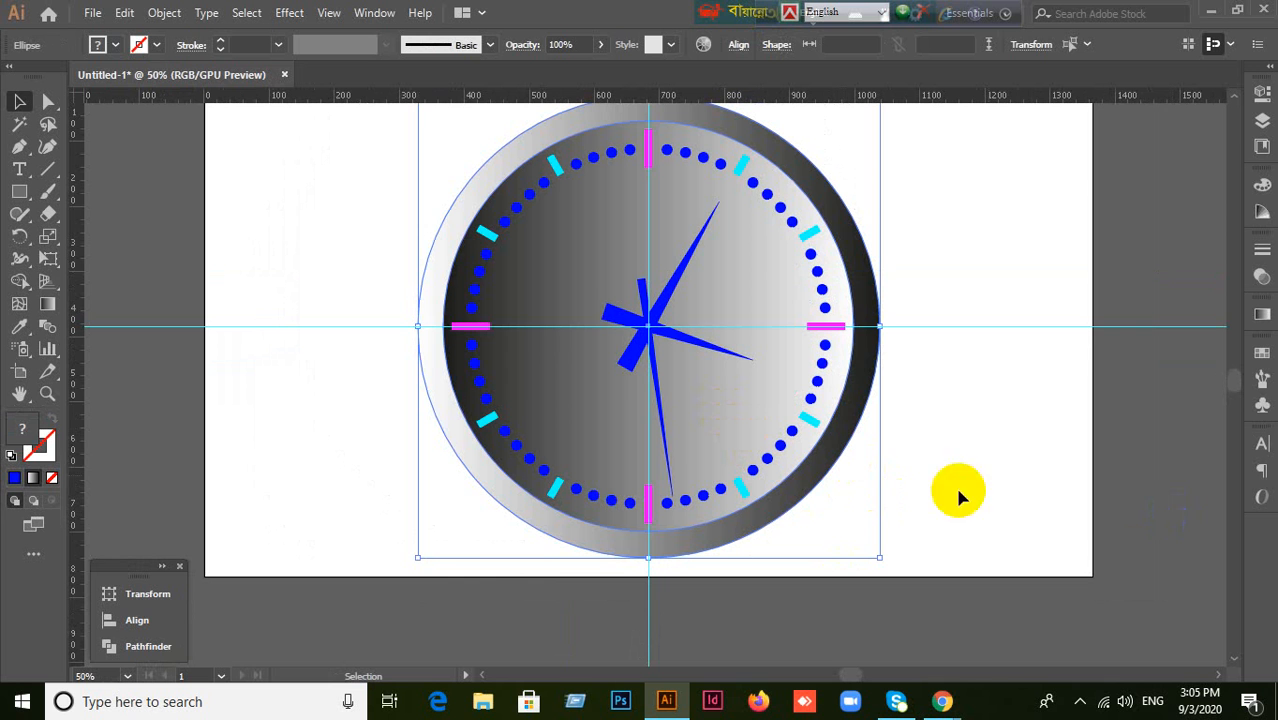
left_click(147, 437)
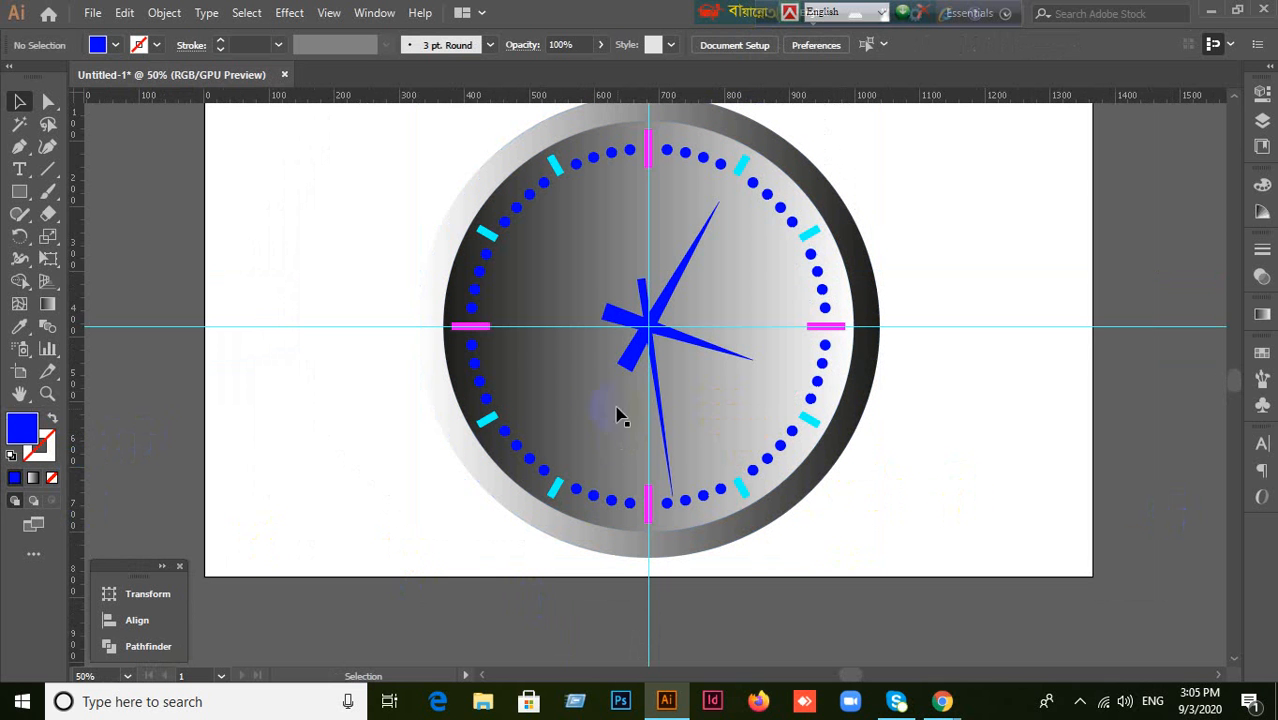
left_click(480, 412)
left_click_drag(479, 411, 292, 435)
key("ctrl+z")
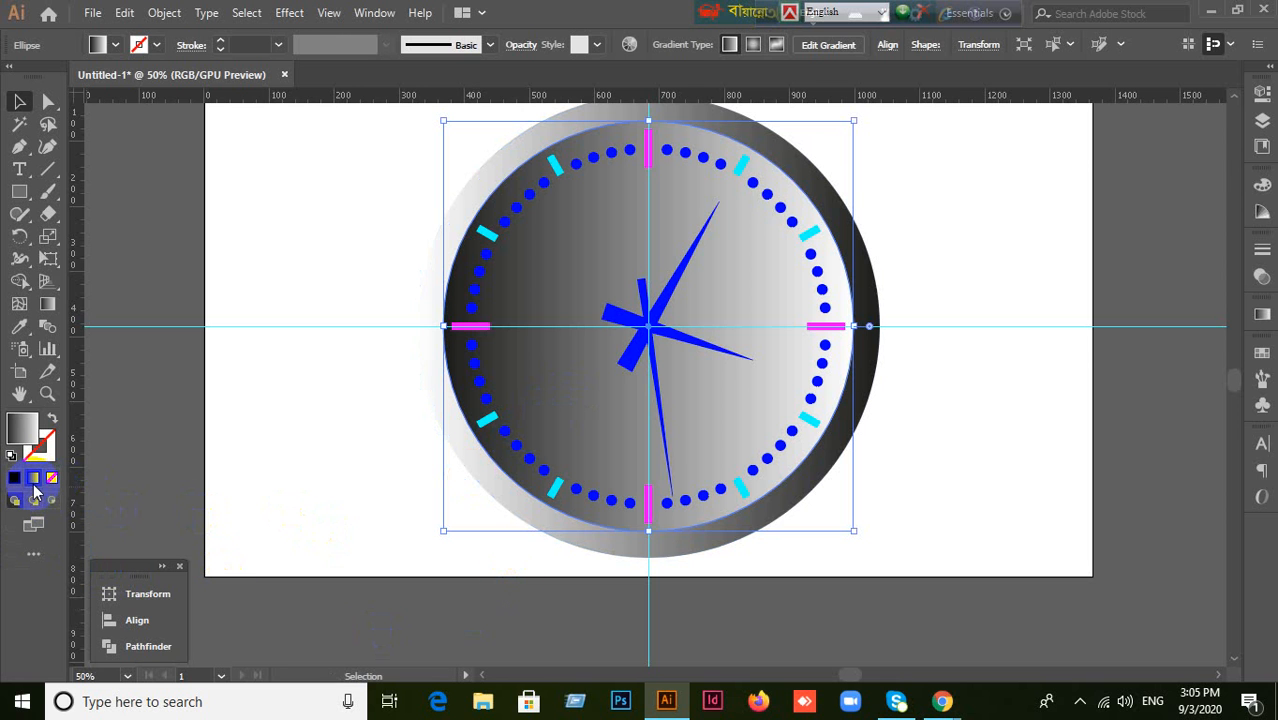
Step: Try solid blue, white, red and cyan fills on the inner dial circle
left_click(15, 479)
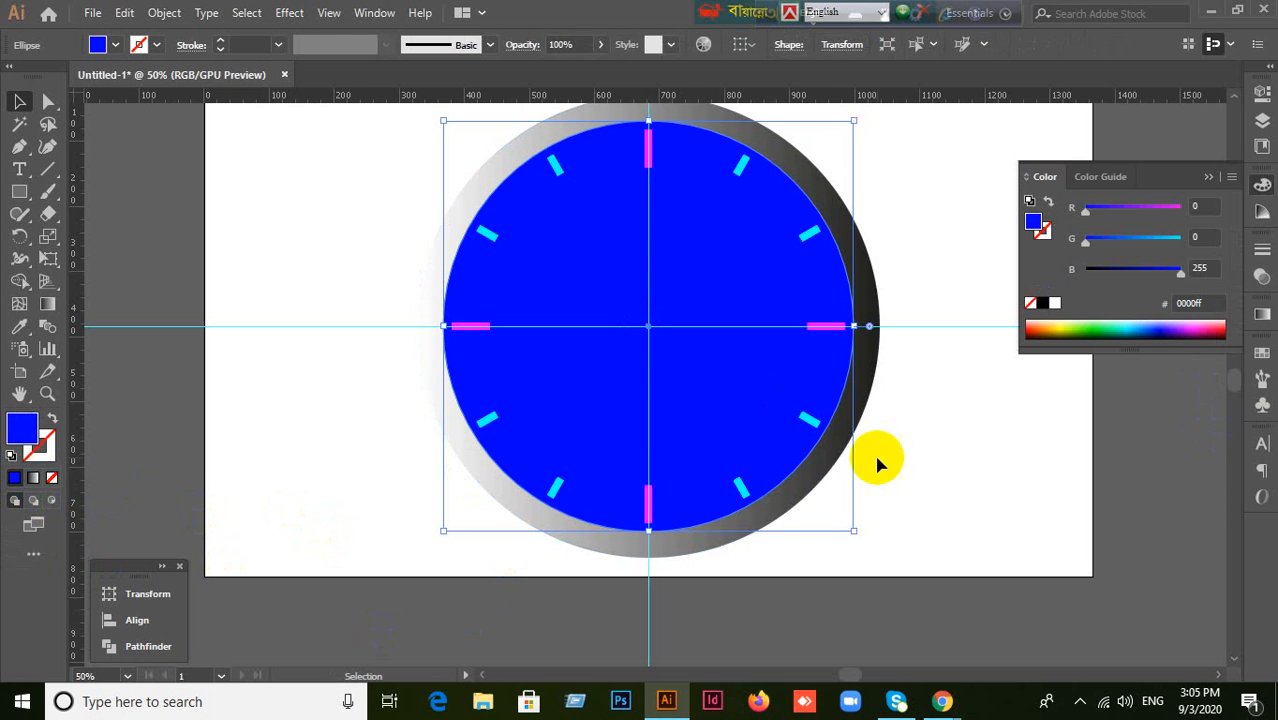
left_click(1261, 357)
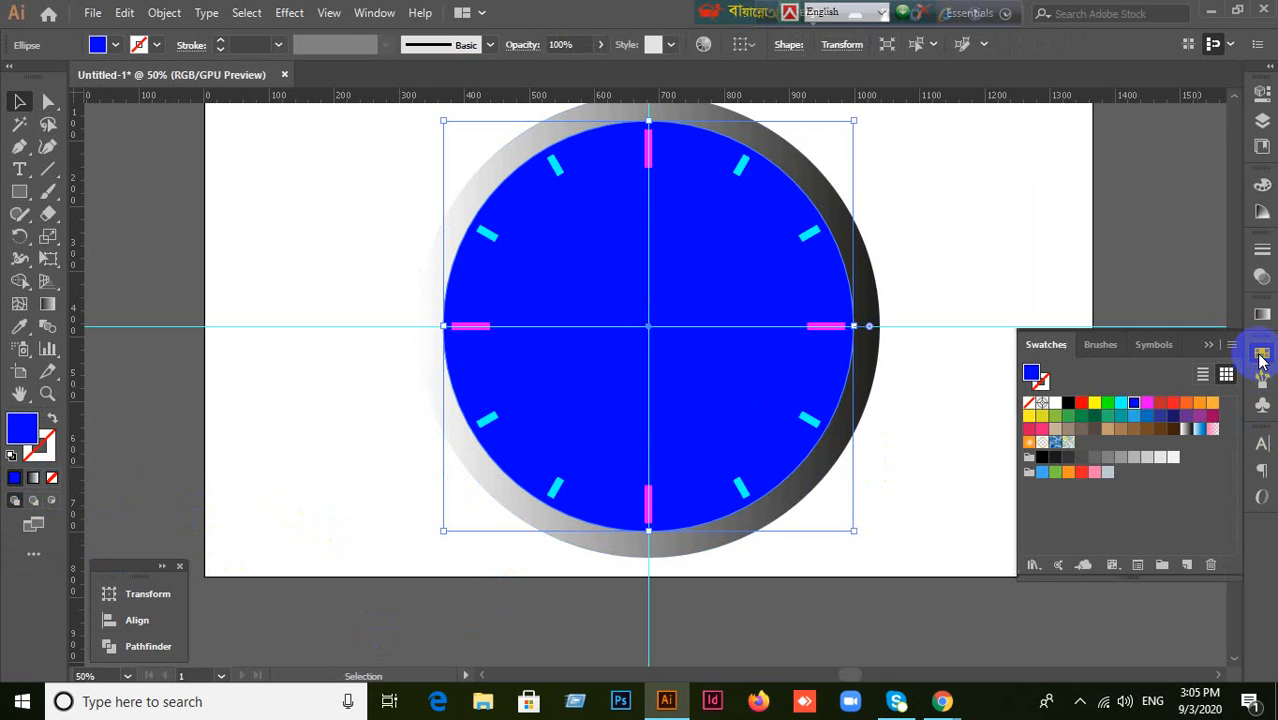
left_click(1055, 404)
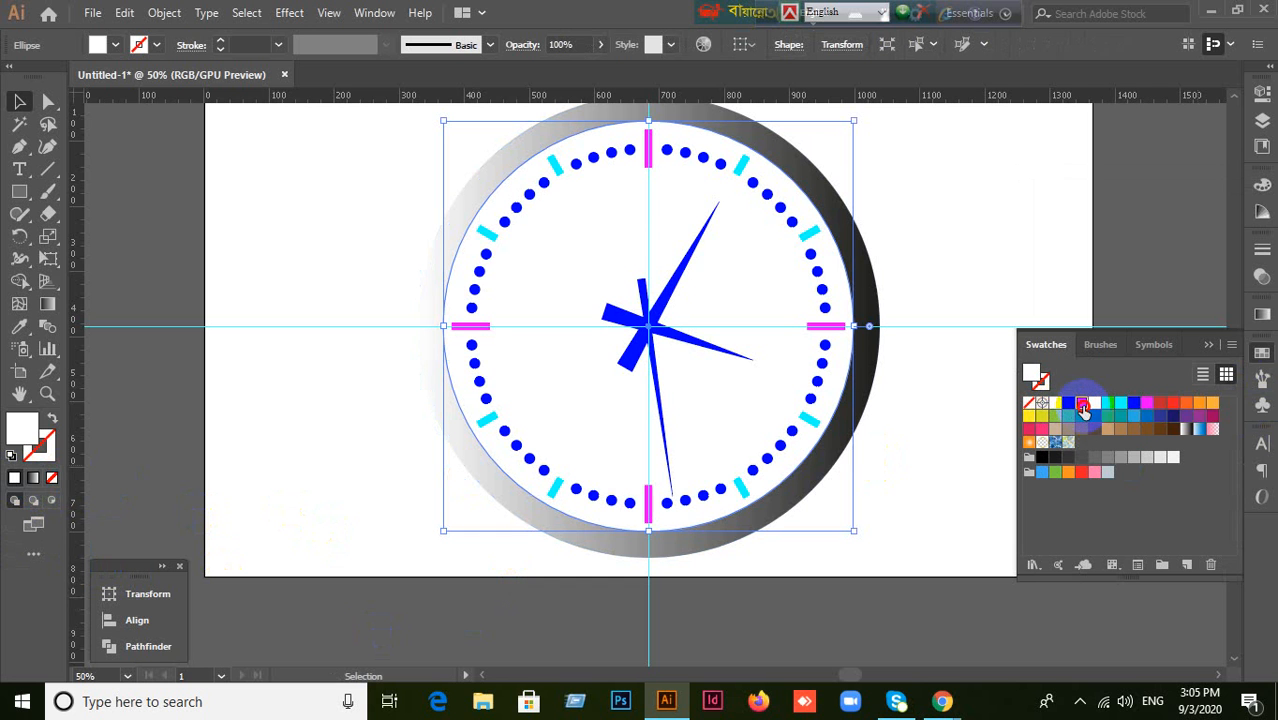
left_click(1081, 404)
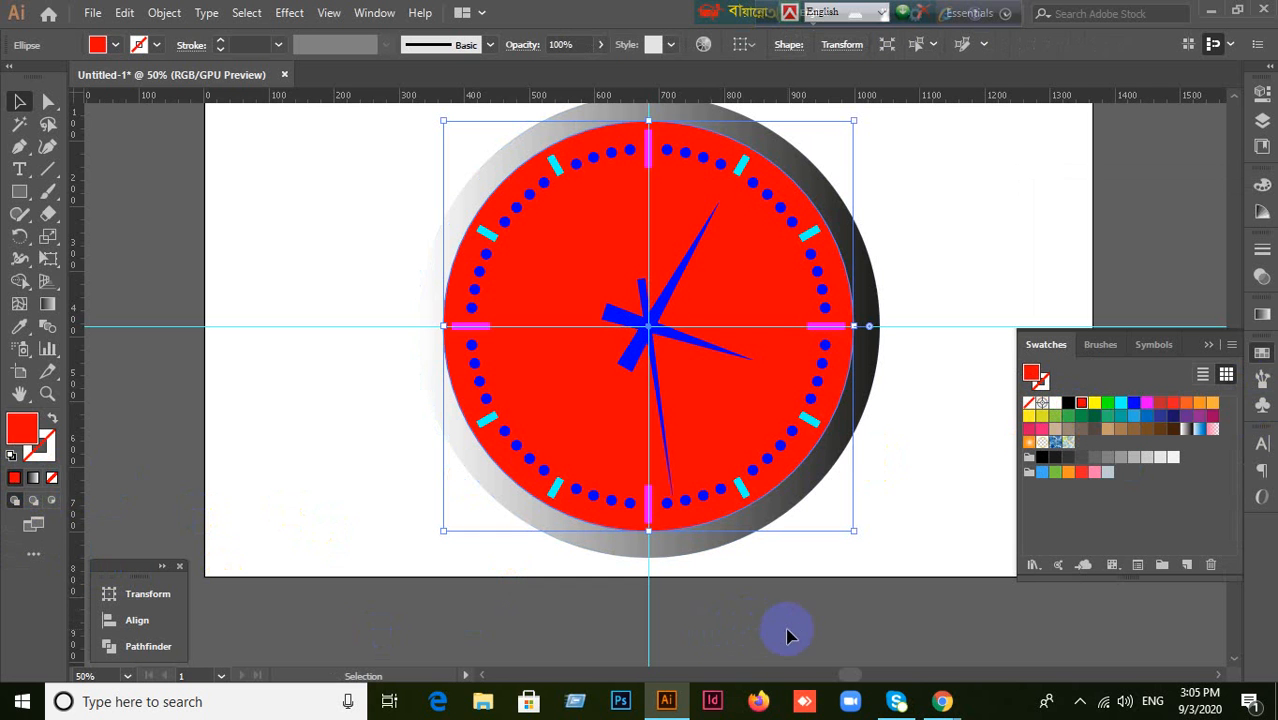
left_click(1121, 403)
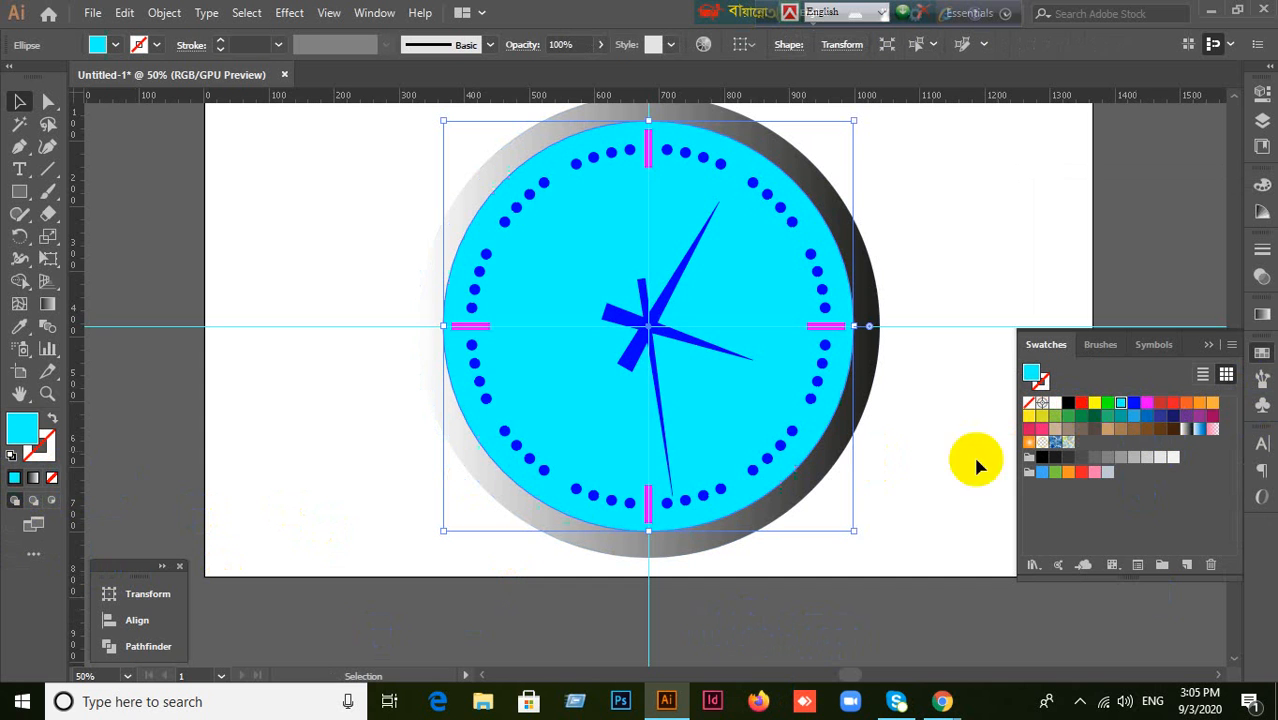
Step: Apply a linear gradient fill to the inner dial circle and set its starting colour stop to red
left_click(35, 480)
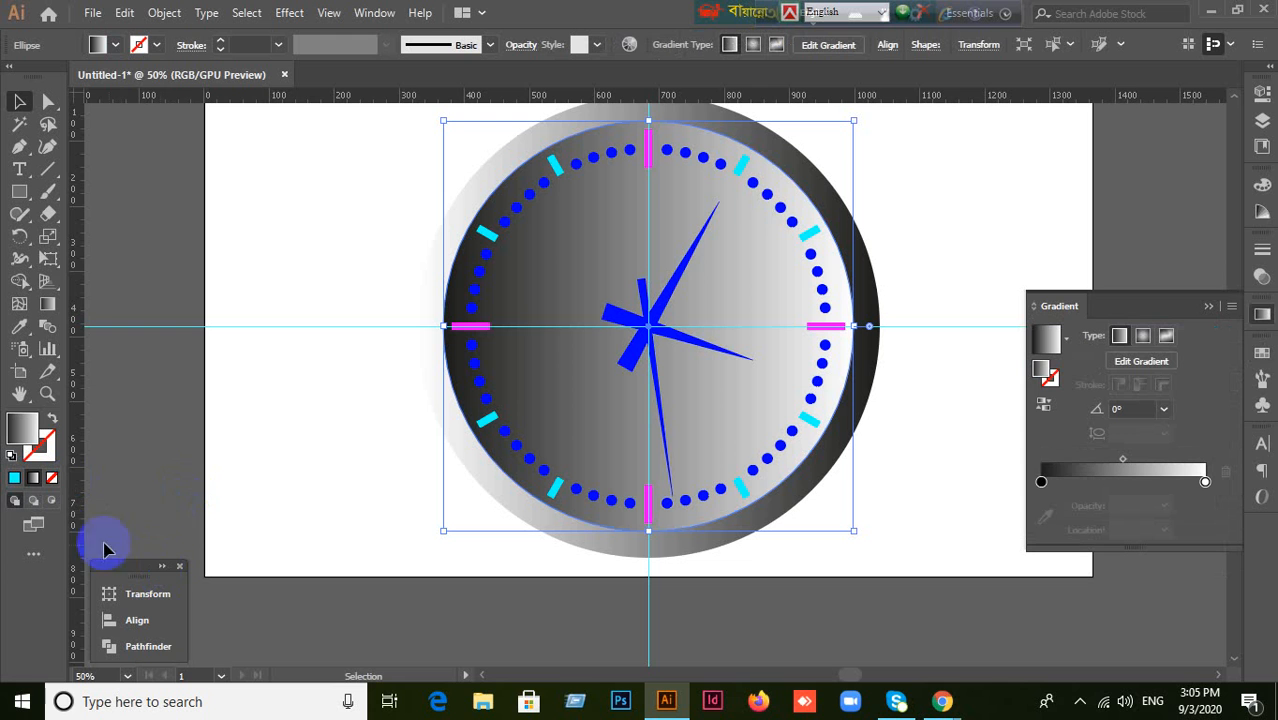
left_click(1041, 483)
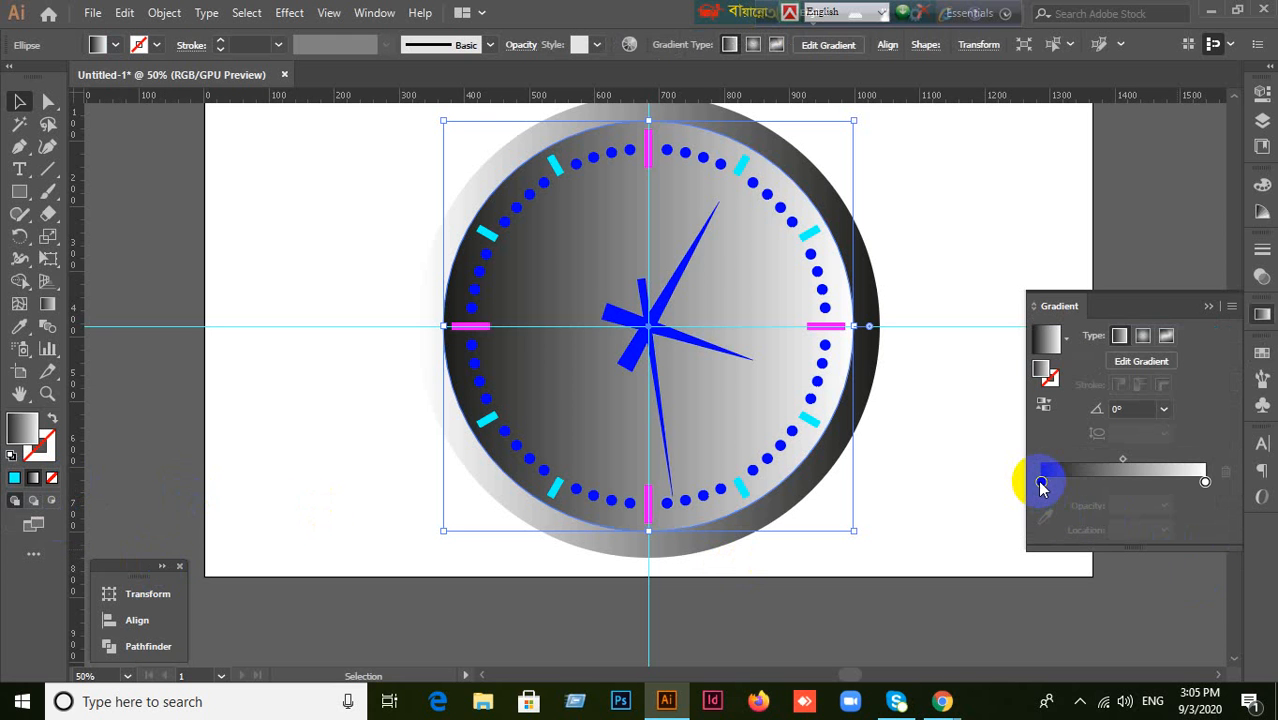
left_click(1041, 483)
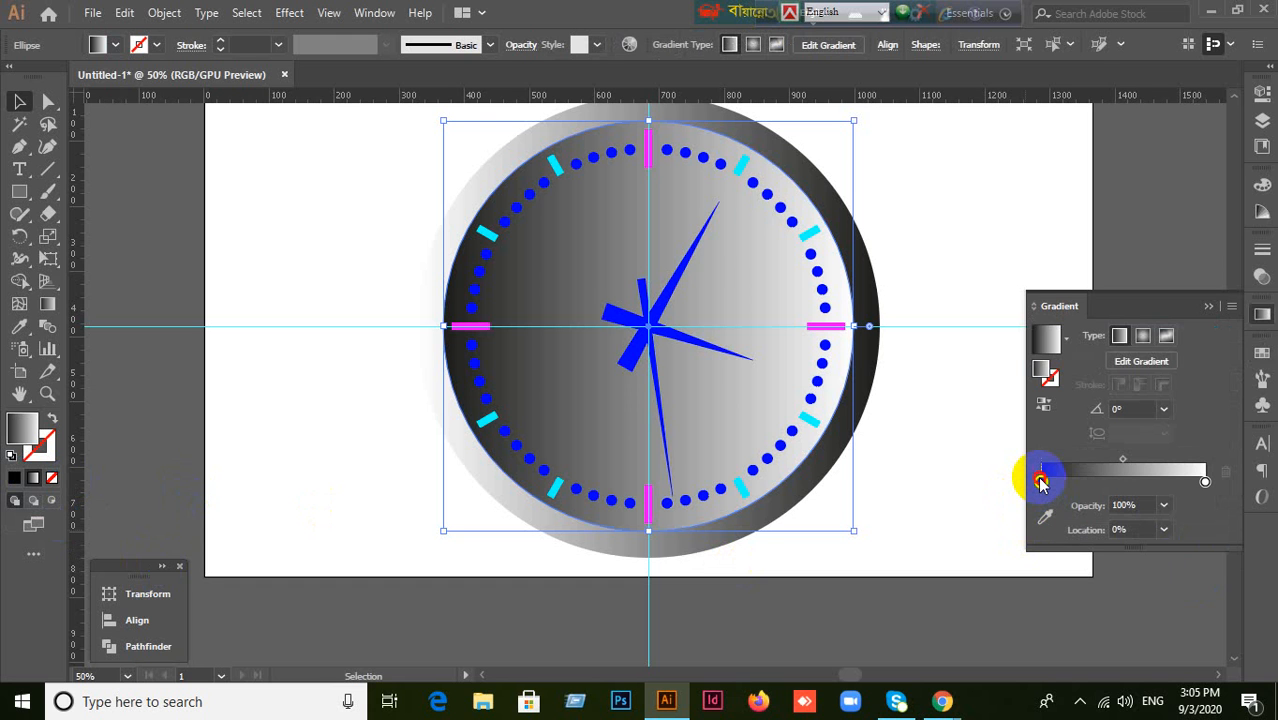
double_click(1041, 483)
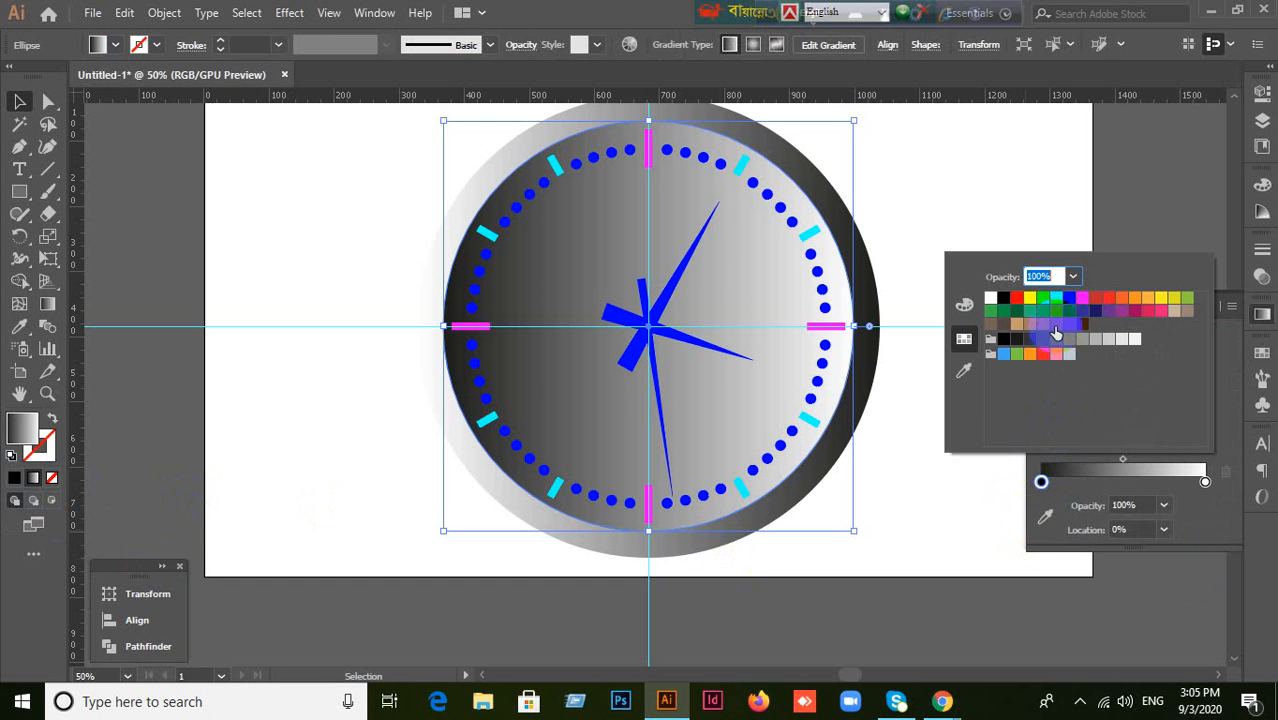
left_click(1017, 299)
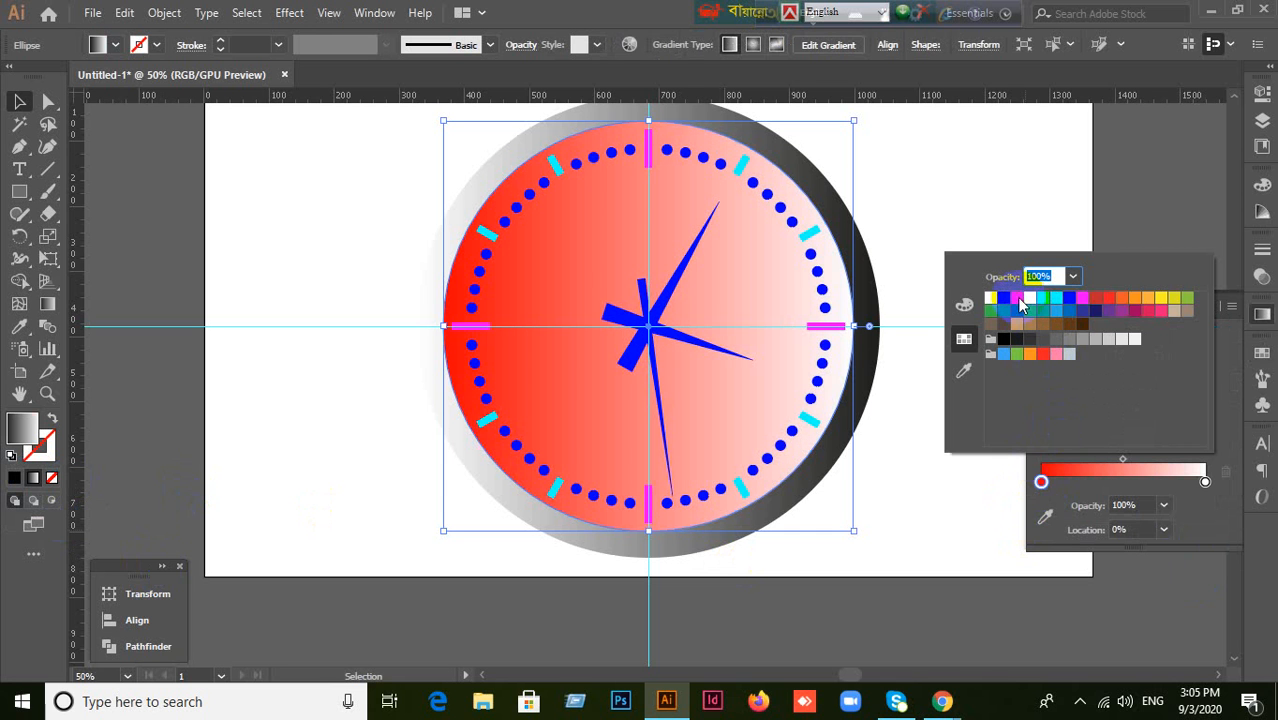
Step: Set the end colour stop of the inner dial's gradient to yellow after trying magenta
left_click(1205, 483)
left_click(1205, 483)
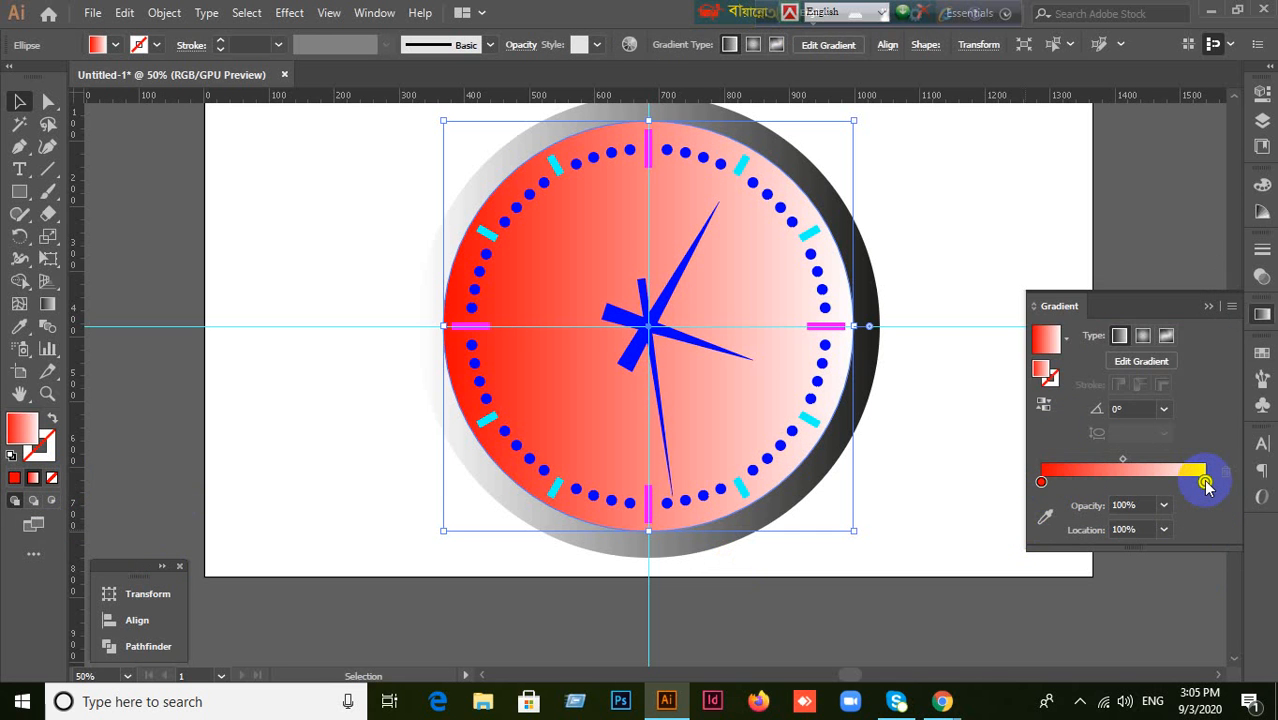
double_click(1205, 483)
left_click(1084, 305)
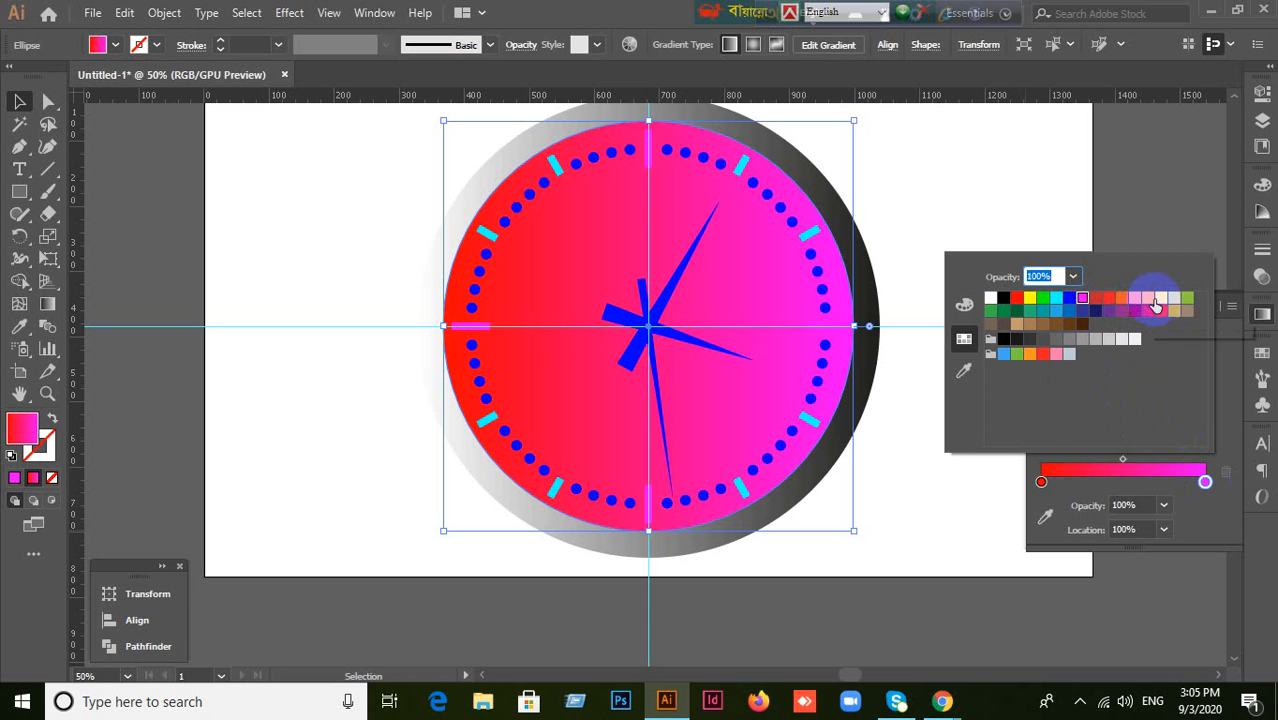
left_click(1160, 302)
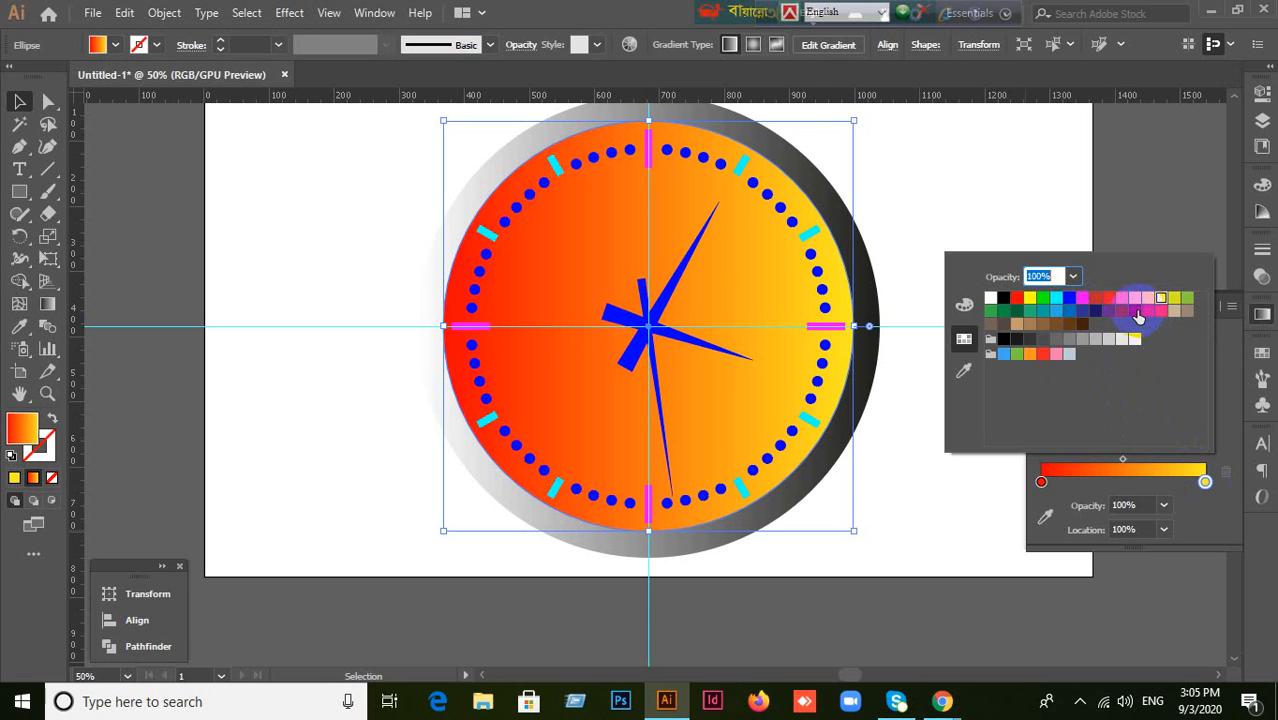
left_click(1204, 481)
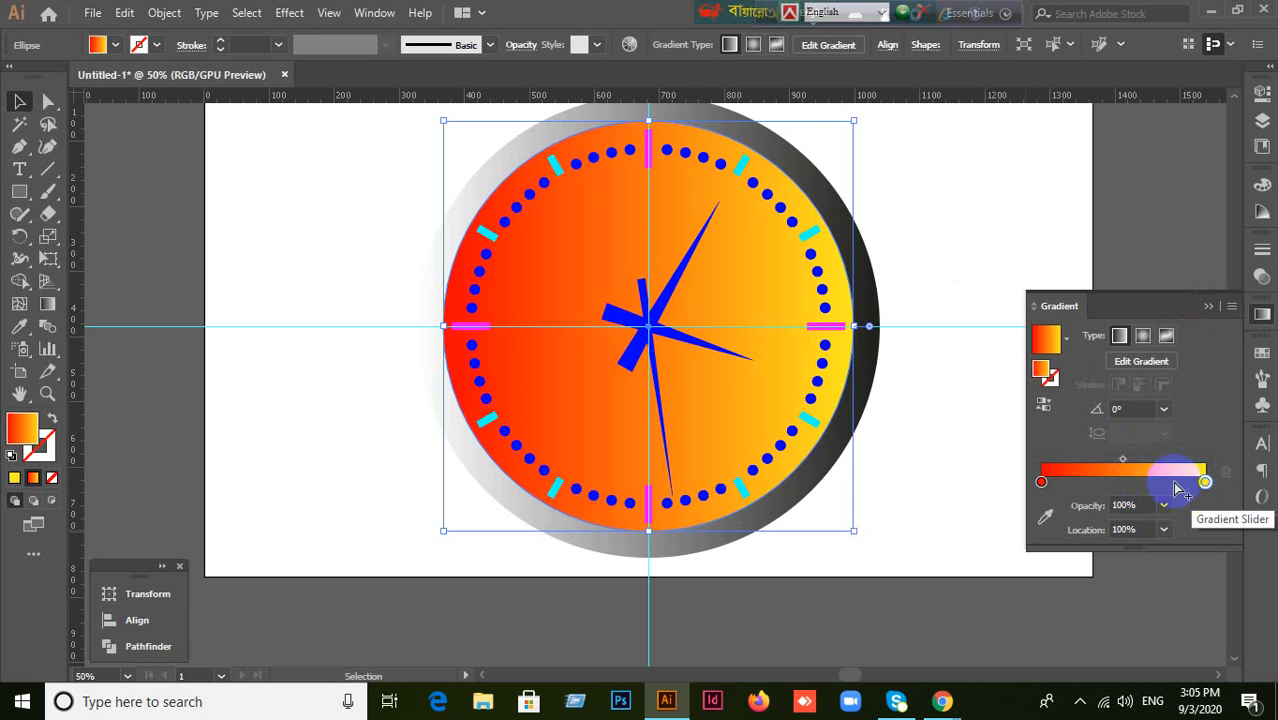
Step: Try a radial gradient on the inner dial circle and try moving the circle aside, reverting both changes
left_click(1143, 337)
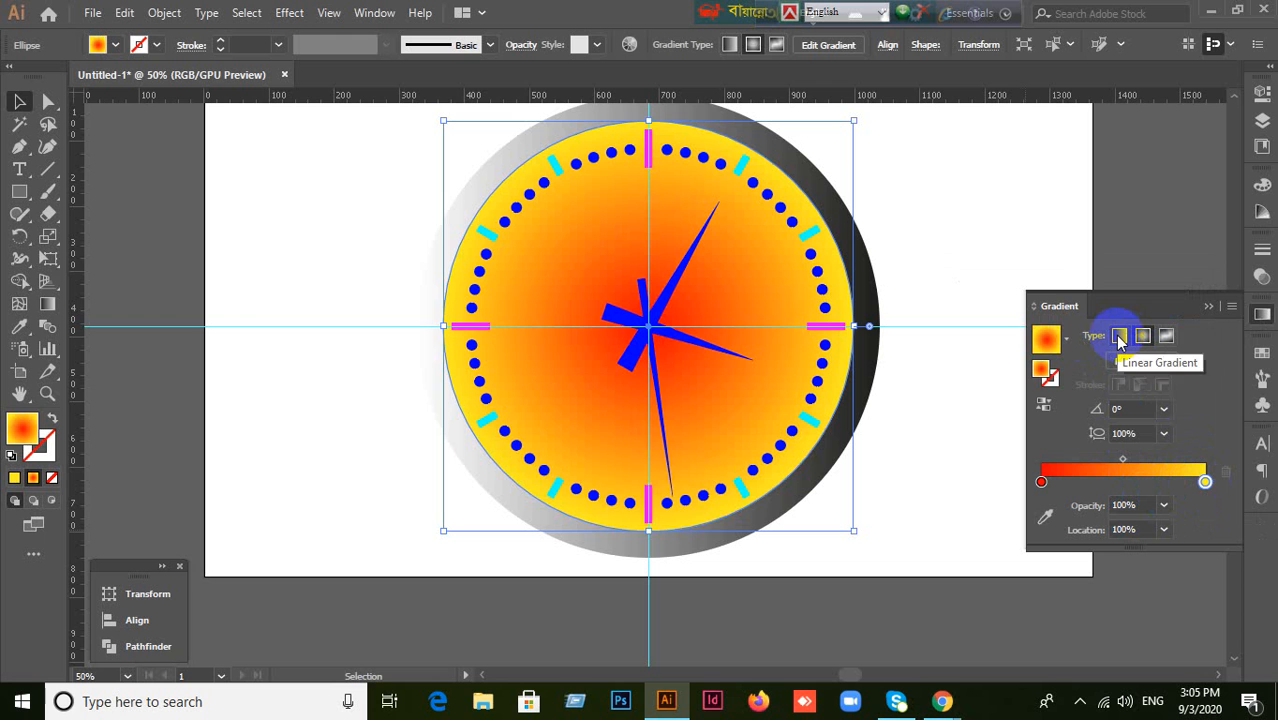
left_click(1119, 337)
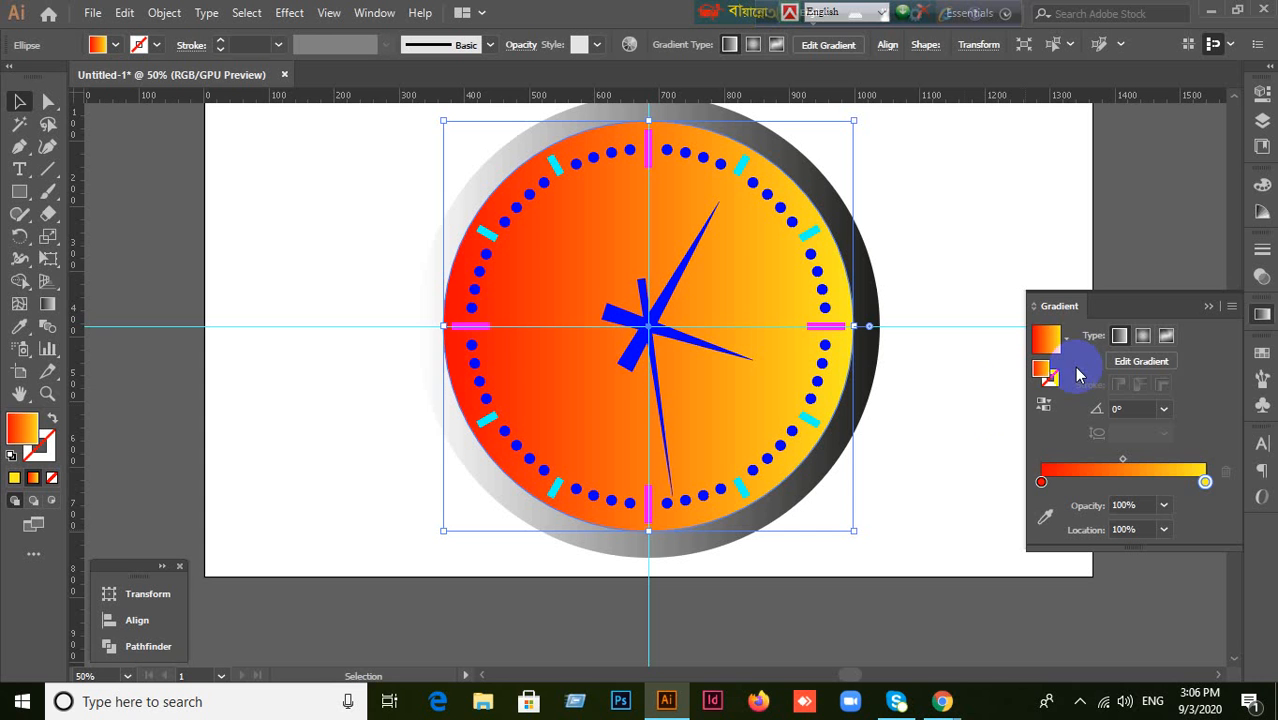
left_click(318, 305)
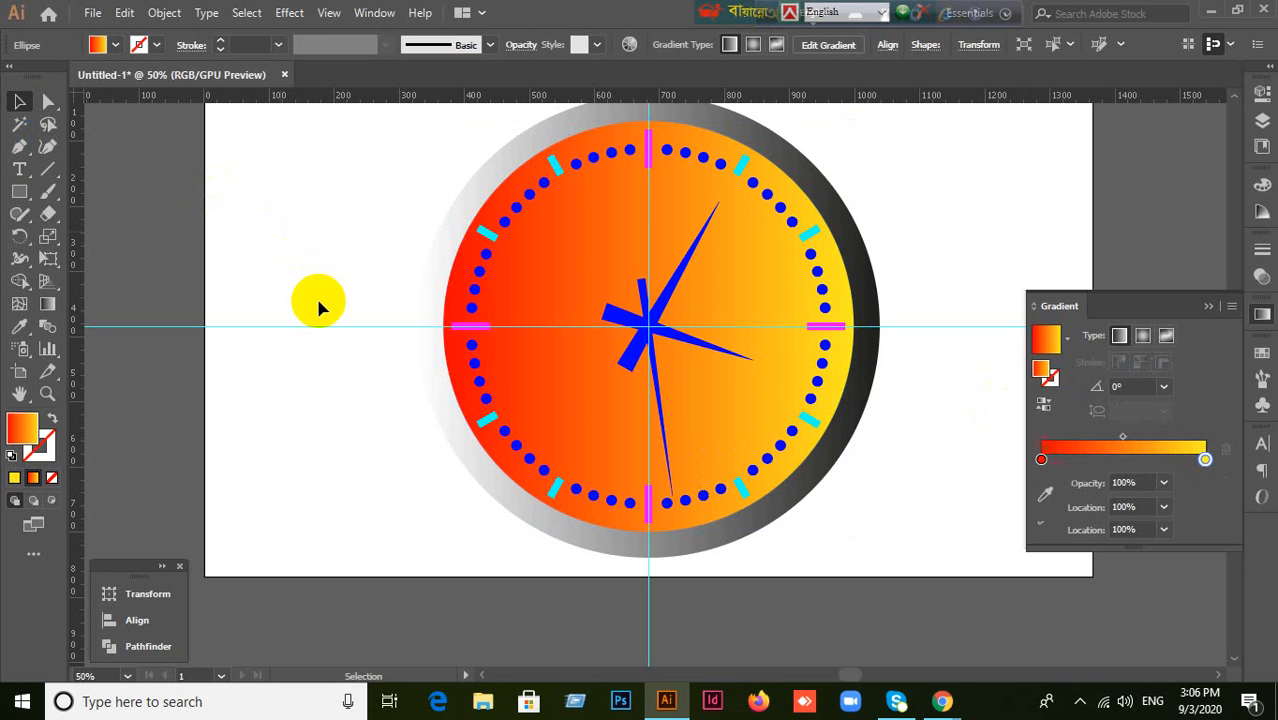
left_click(750, 398)
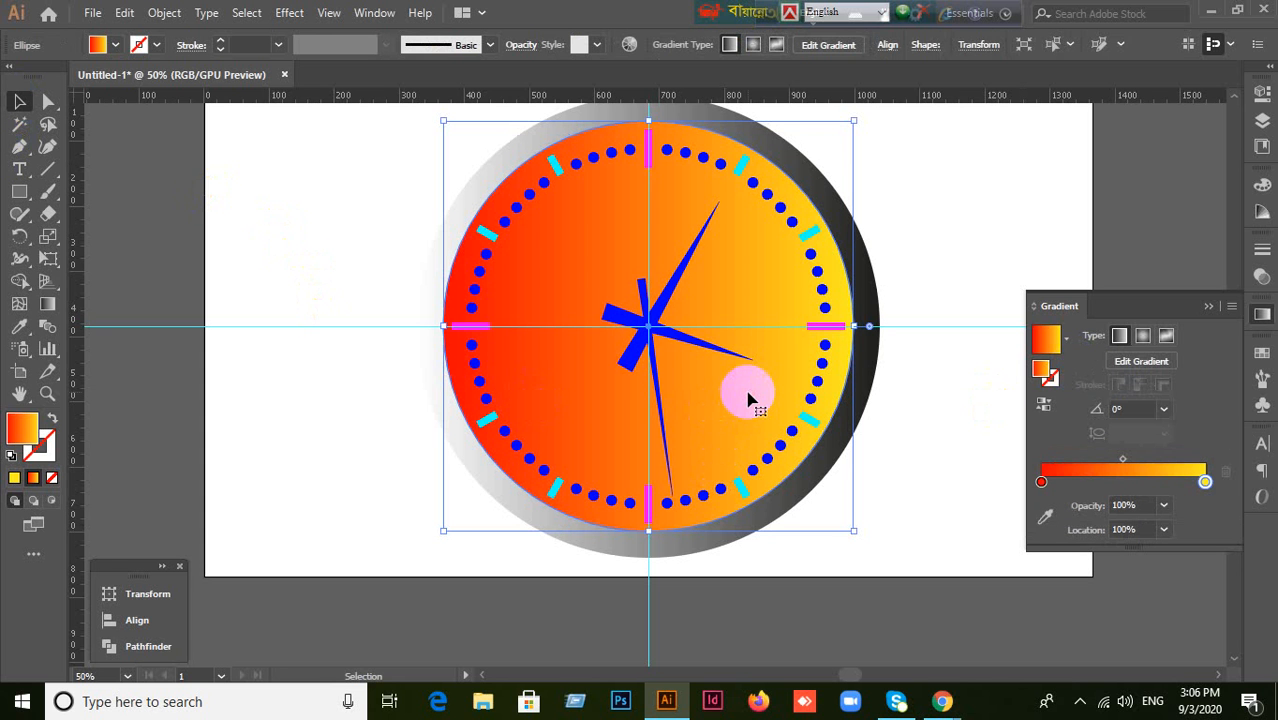
left_click_drag(750, 398, 297, 533)
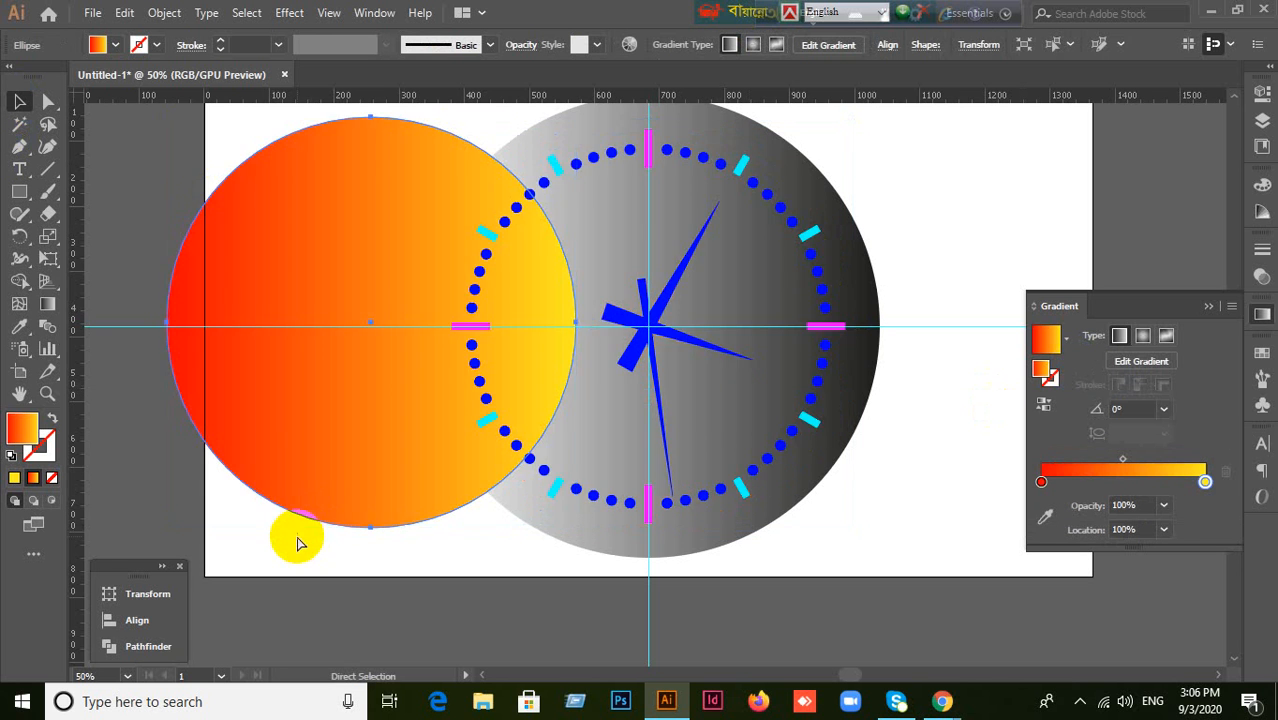
key("ctrl+z")
left_click(325, 498)
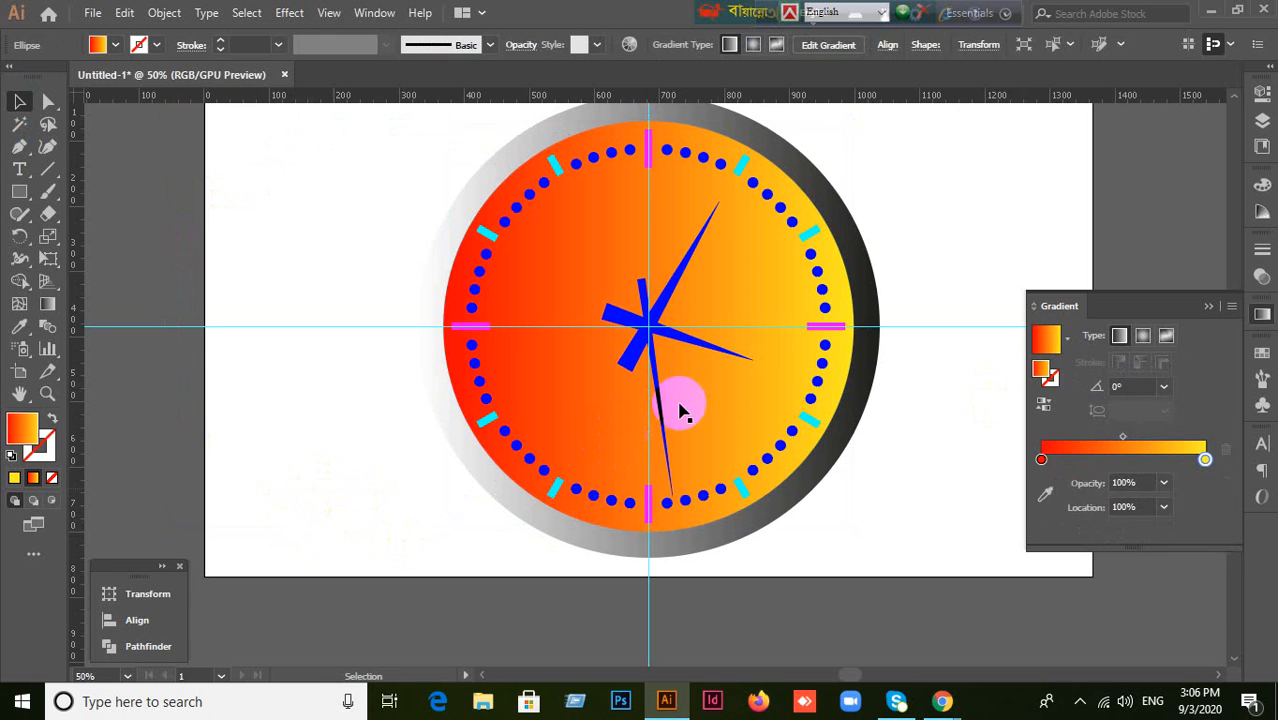
Step: Duplicate the inner dial circle in place at the front and fill the copy with solid yellow
left_click_drag(712, 402, 176, 428)
key("ctrl+c")
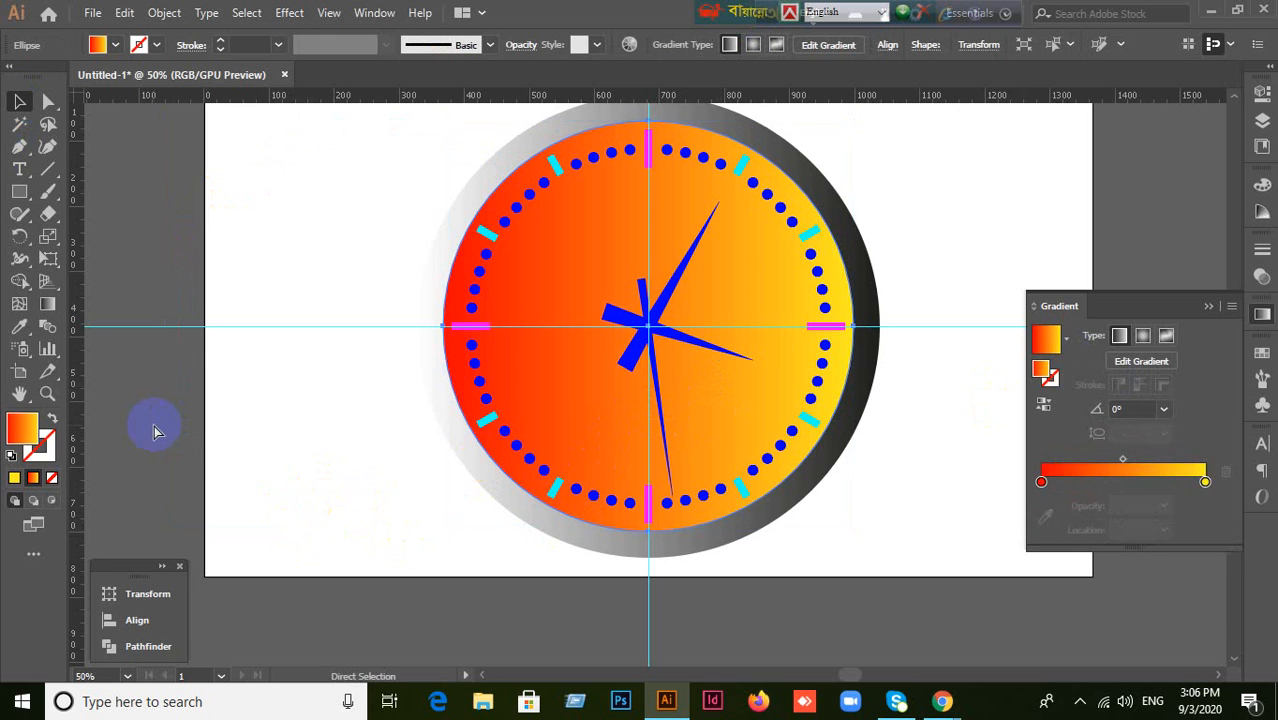
key("ctrl+f")
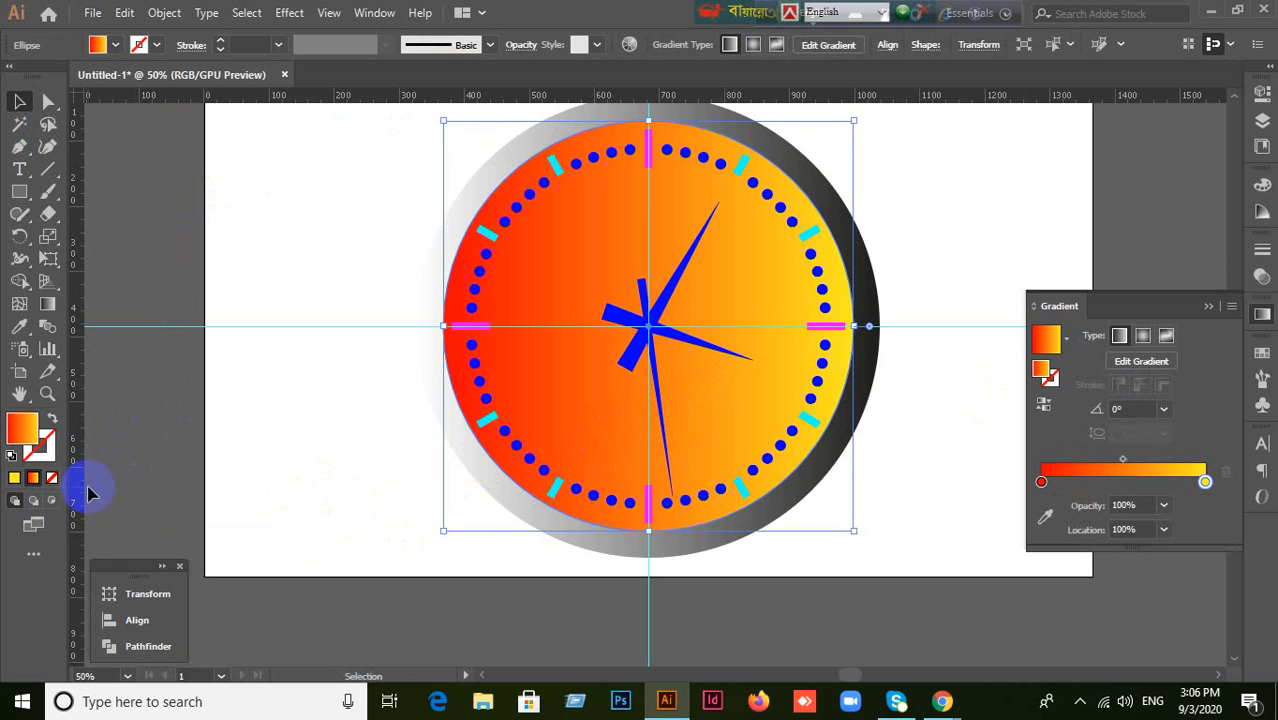
left_click(14, 481)
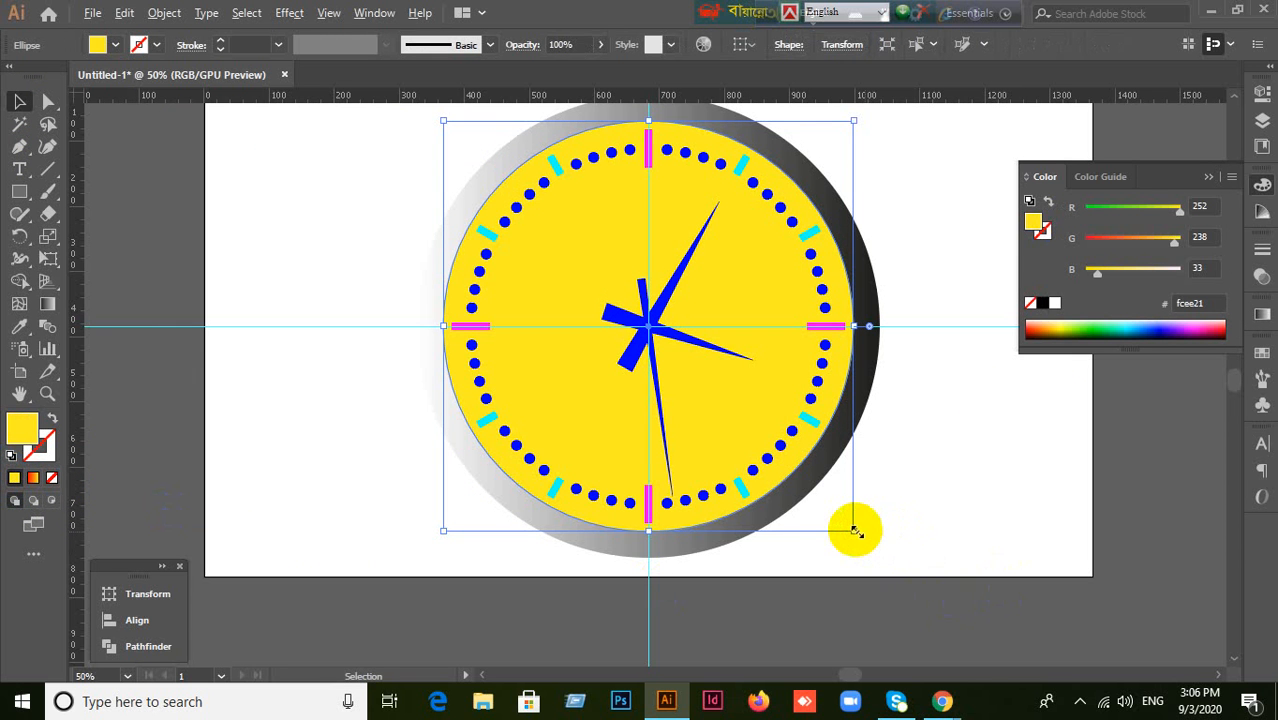
Step: Shrink the yellow circle around the dial's centre to a small hub and bring it to the front, over the hands
left_click_drag(853, 530, 754, 465)
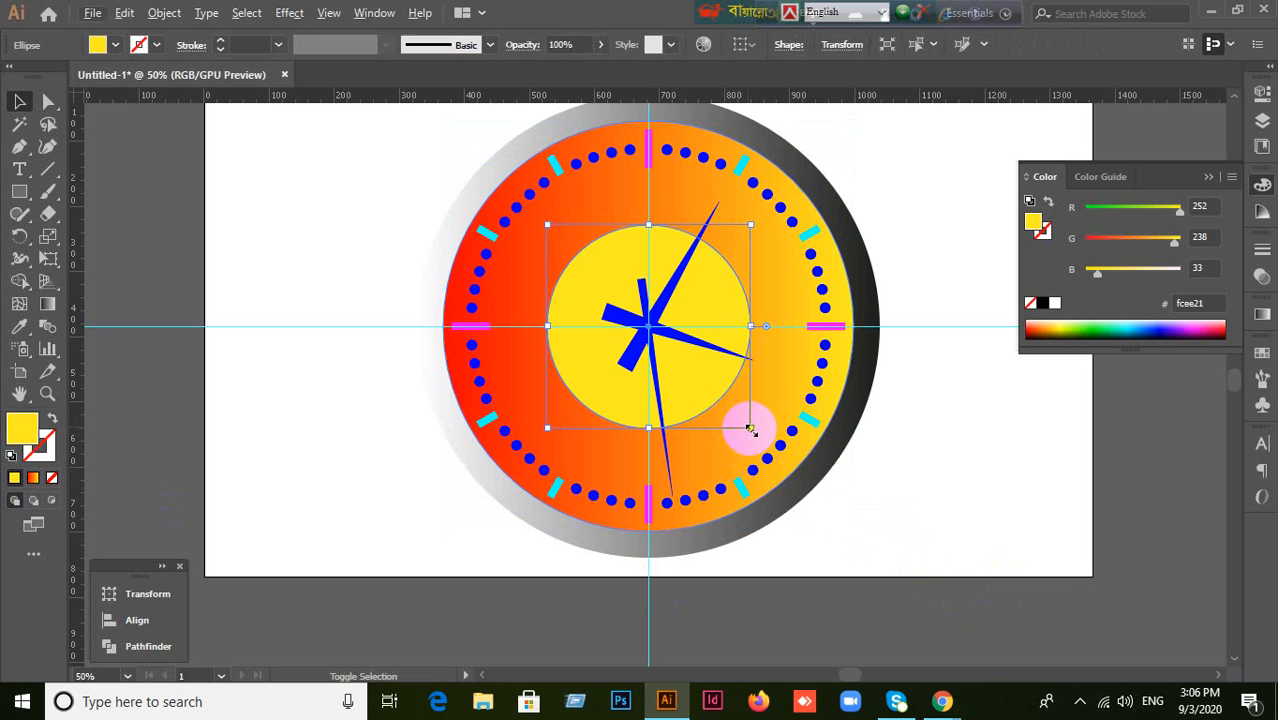
left_click_drag(751, 430, 678, 355)
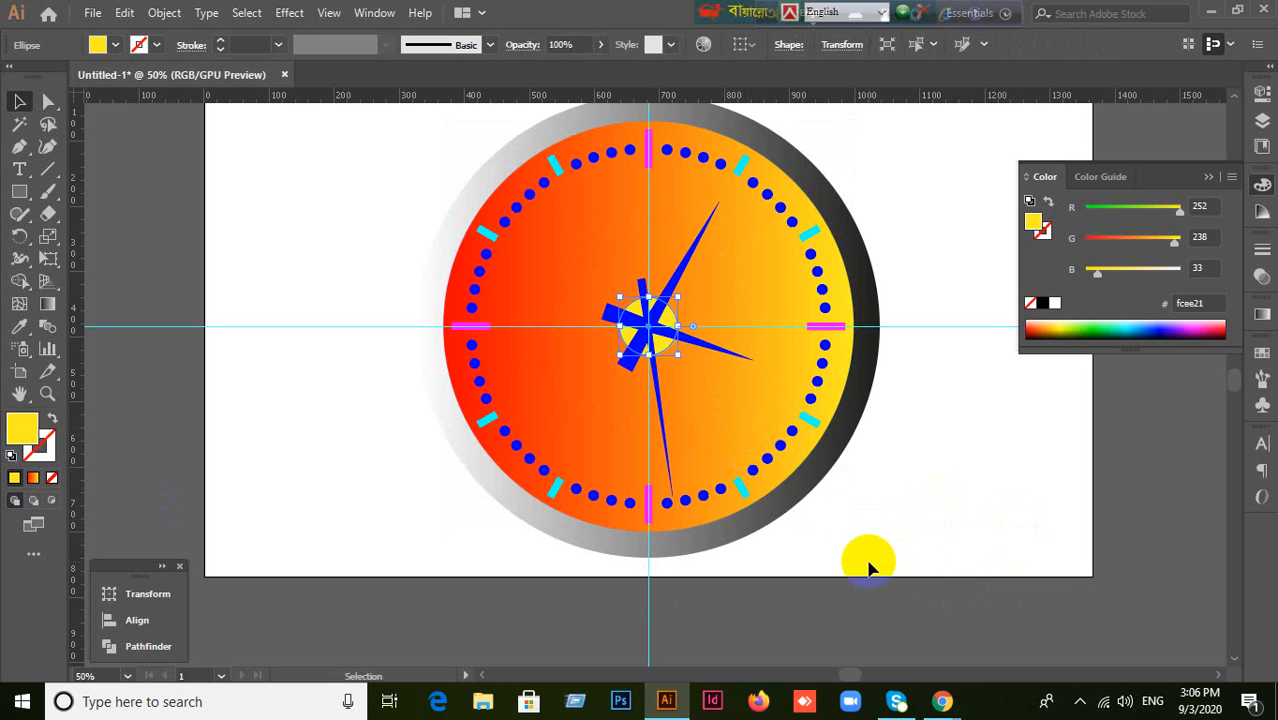
right_click(667, 342)
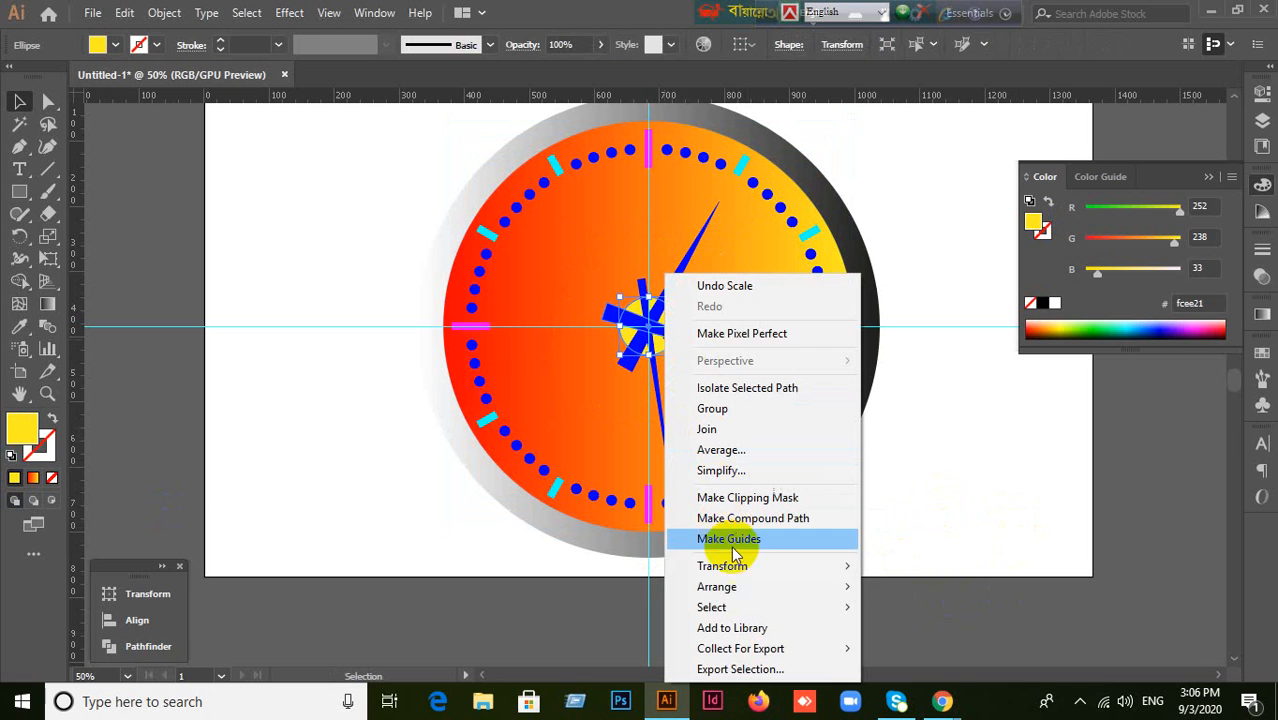
mouse_move(752, 590)
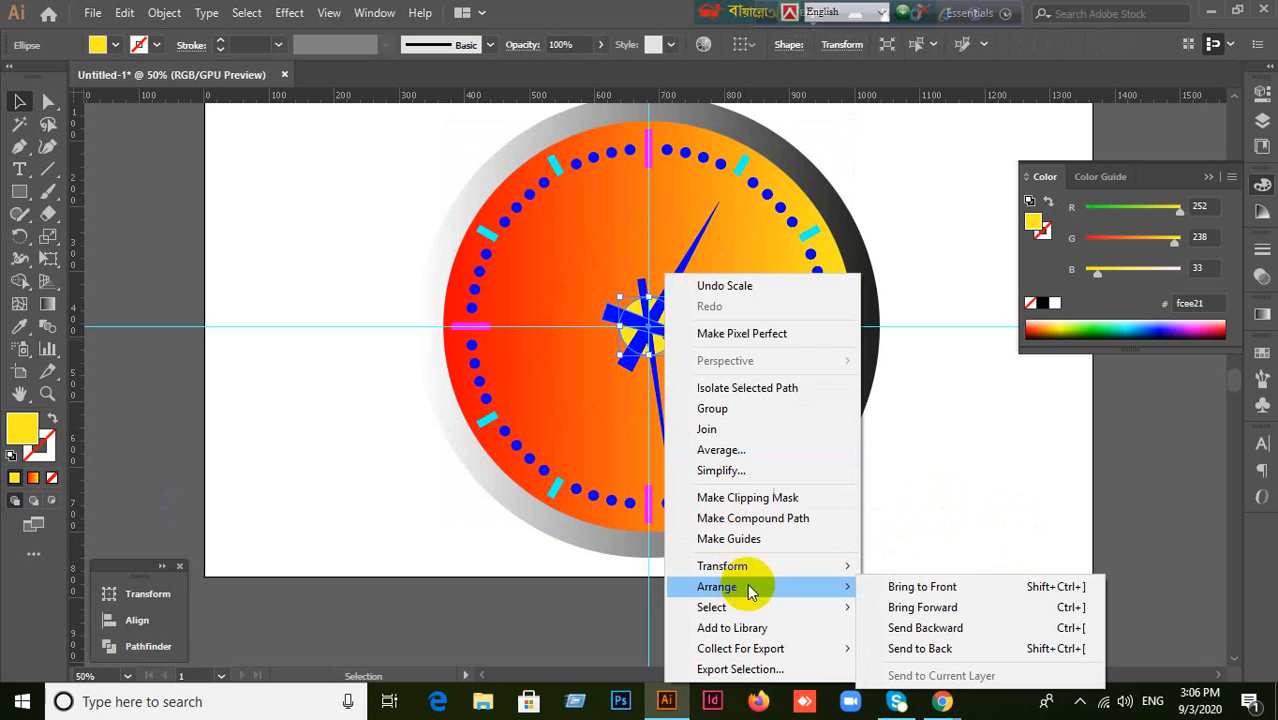
left_click(922, 590)
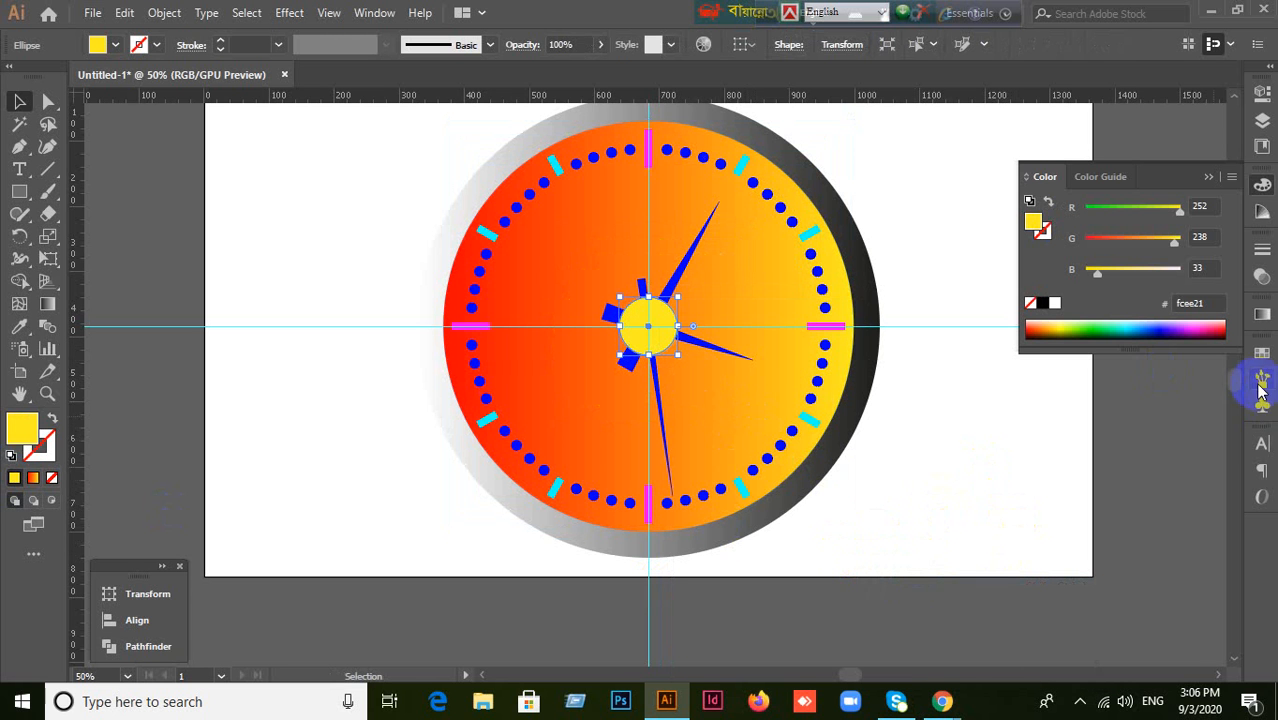
Step: Change the small centre hub's fill to white, deselect it to check the look, and select it again
left_click(1261, 353)
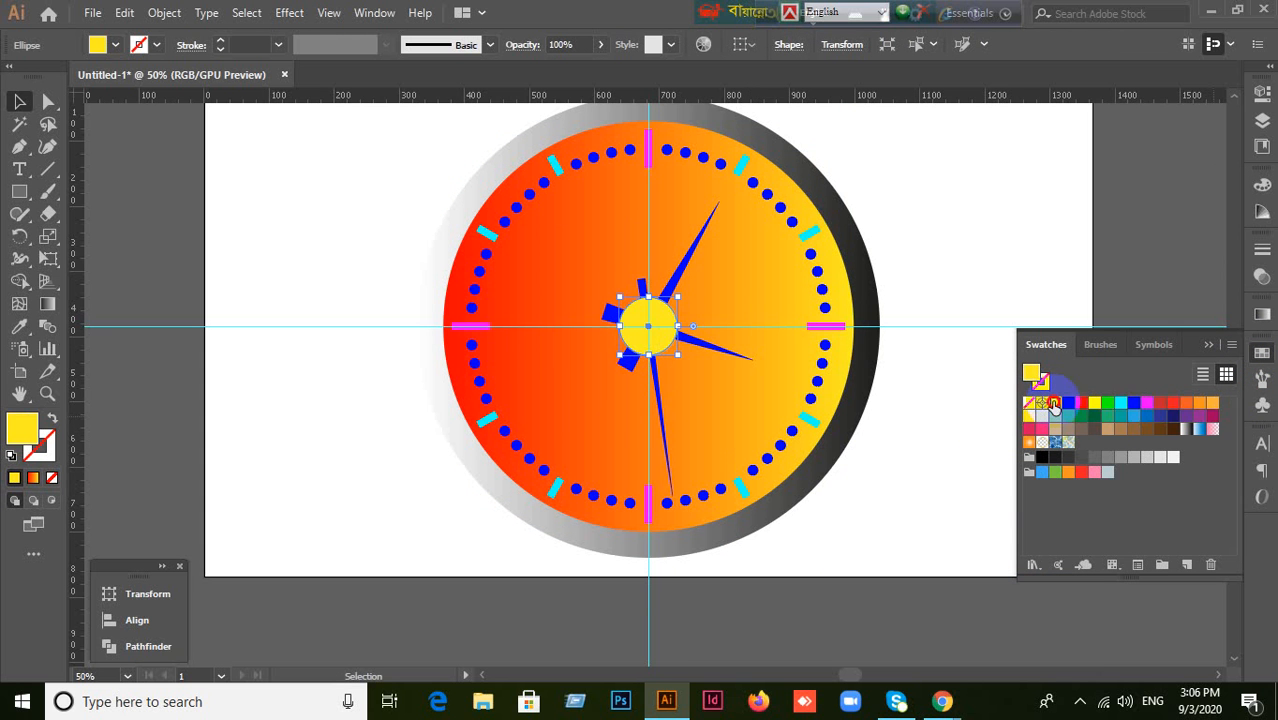
left_click(1055, 403)
left_click(733, 380)
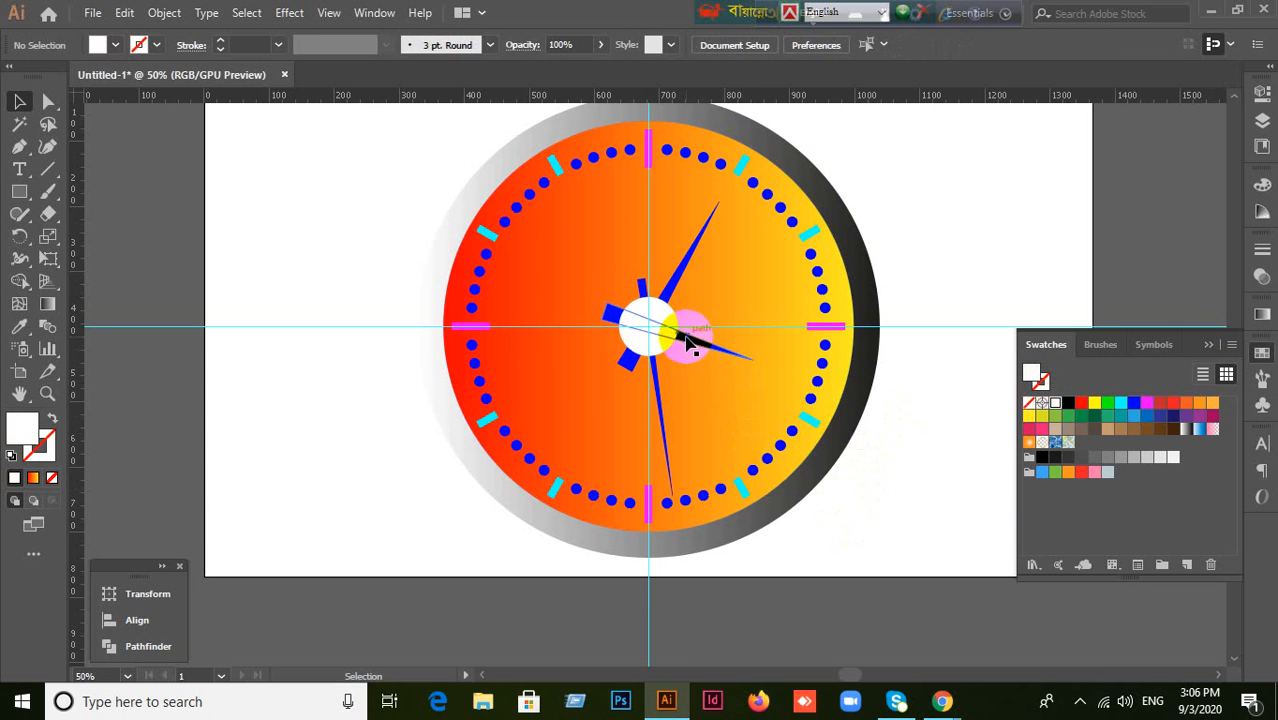
left_click(653, 328)
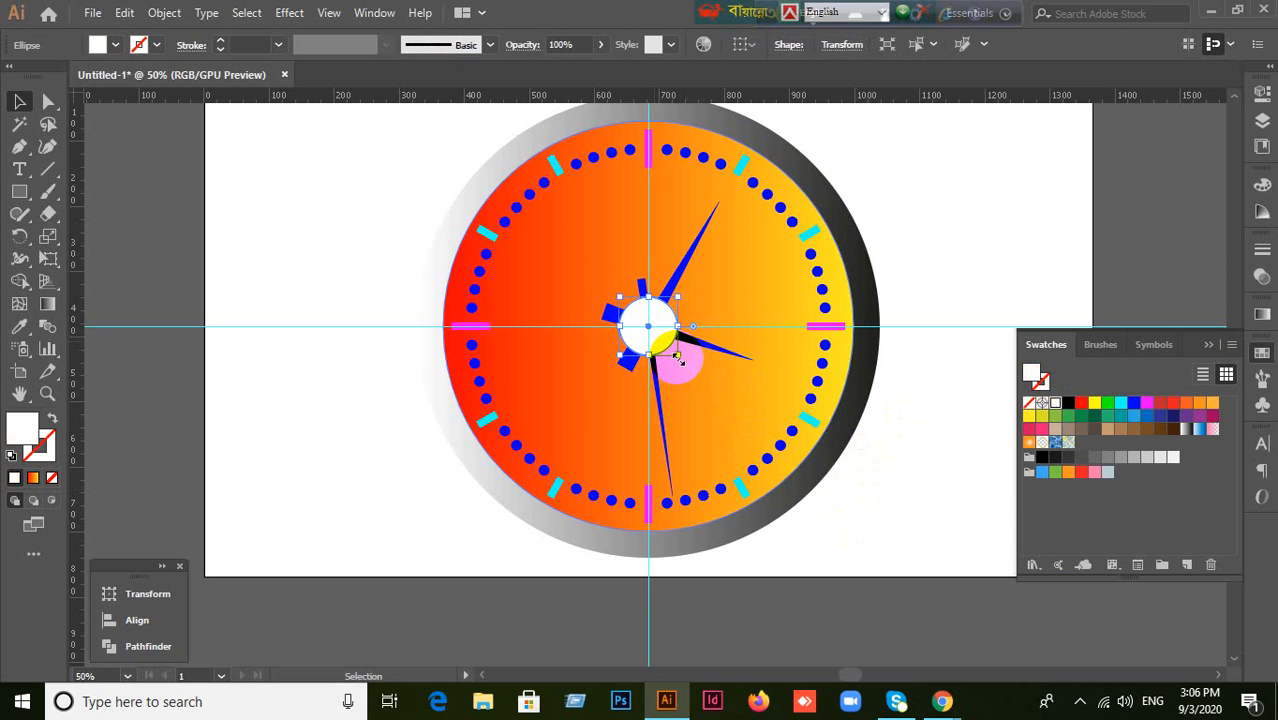
Step: Shrink the white centre hub slightly around the dial's centre and deselect it
left_click_drag(679, 355, 673, 347)
left_click(959, 442)
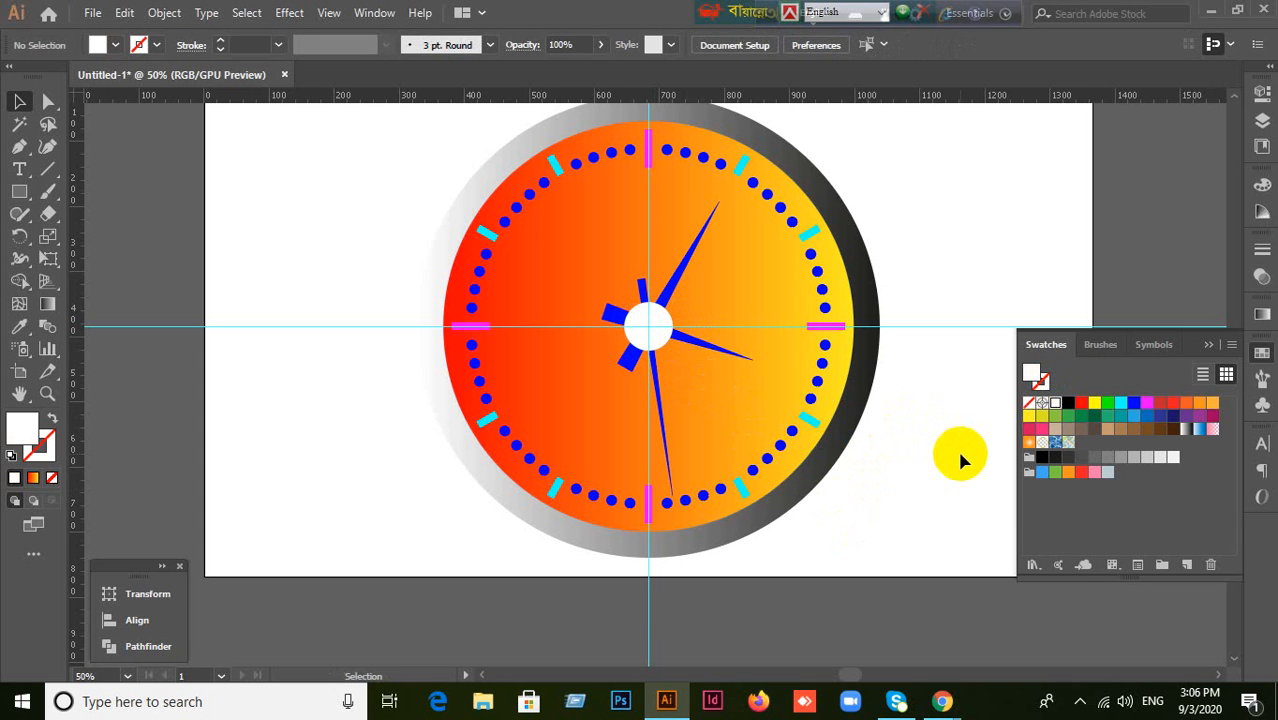
scroll(962, 448, "up", 2)
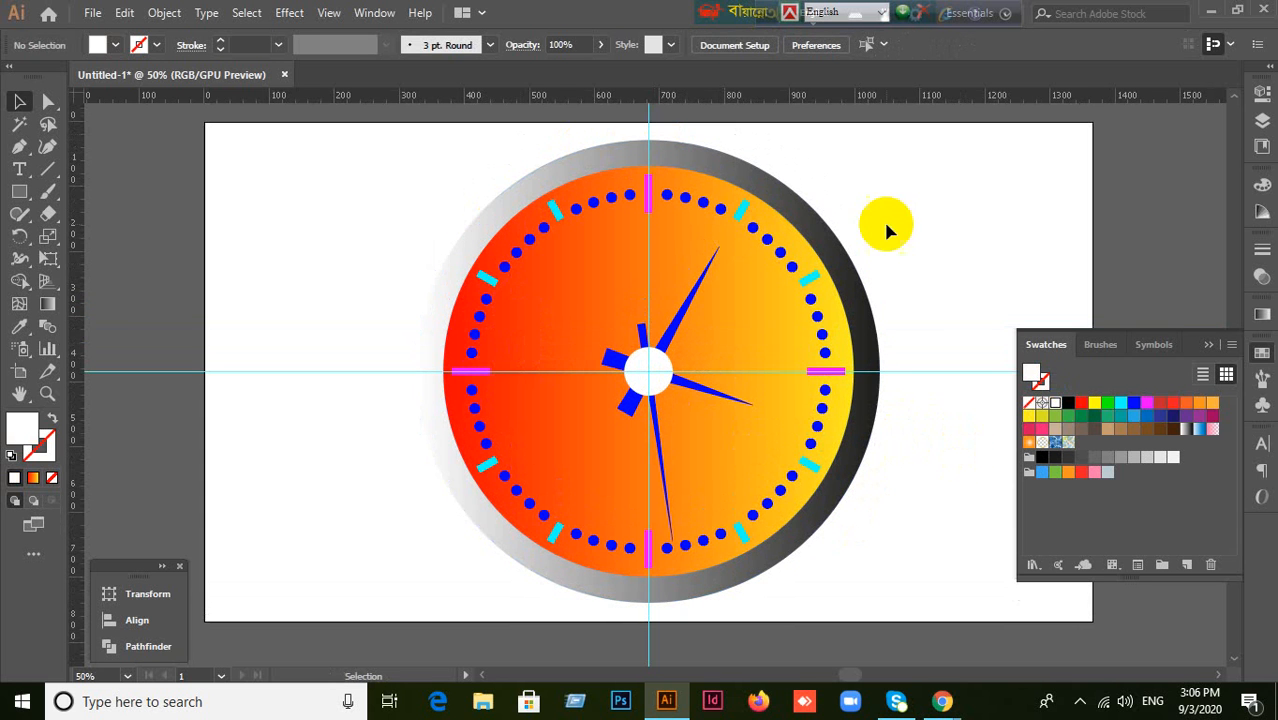
Step: Recolour the magenta bar at 12 o'clock cyan by sampling a neighbouring cyan hour bar with the Eyedropper
scroll(806, 224, "up", 2)
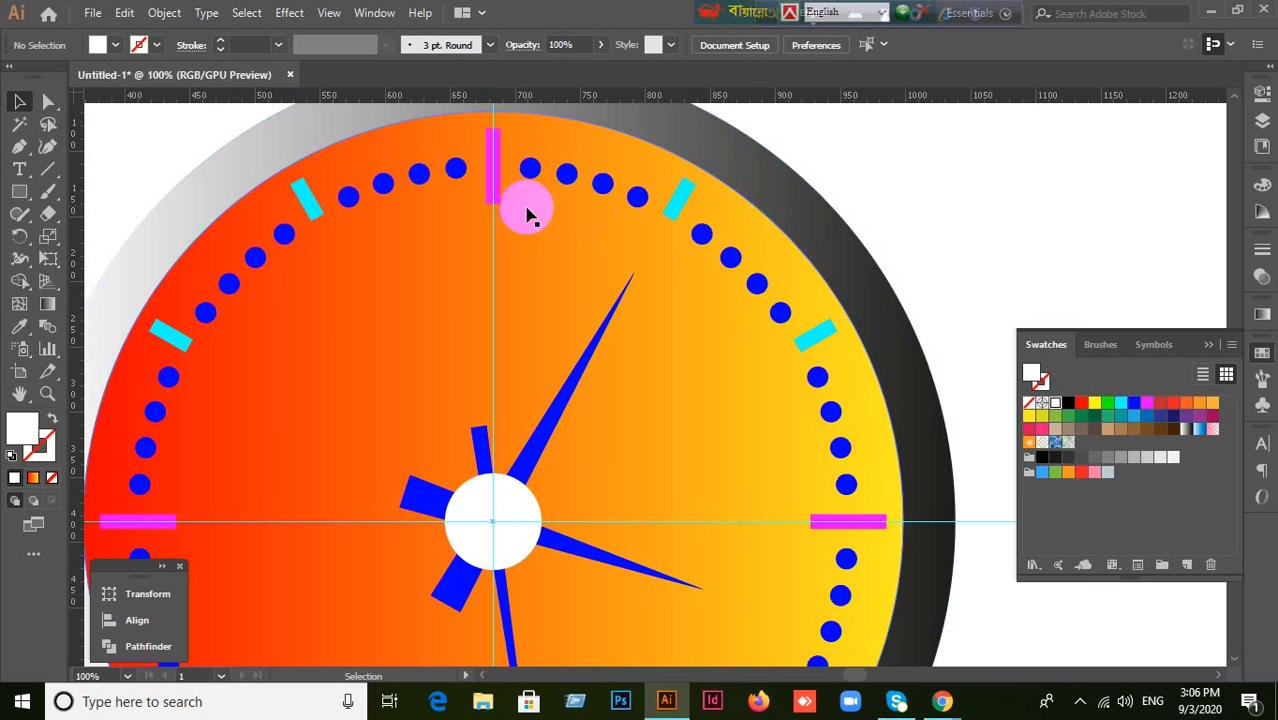
left_click(499, 193)
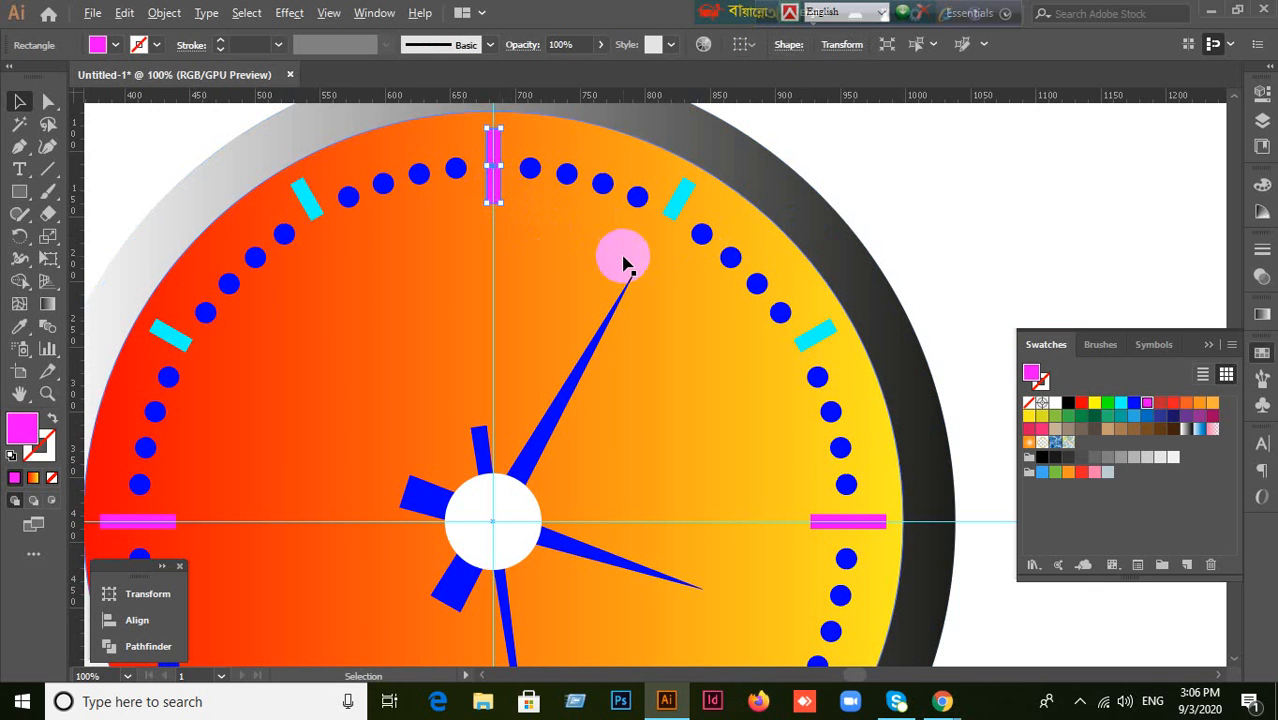
scroll(622, 262, "down", 1)
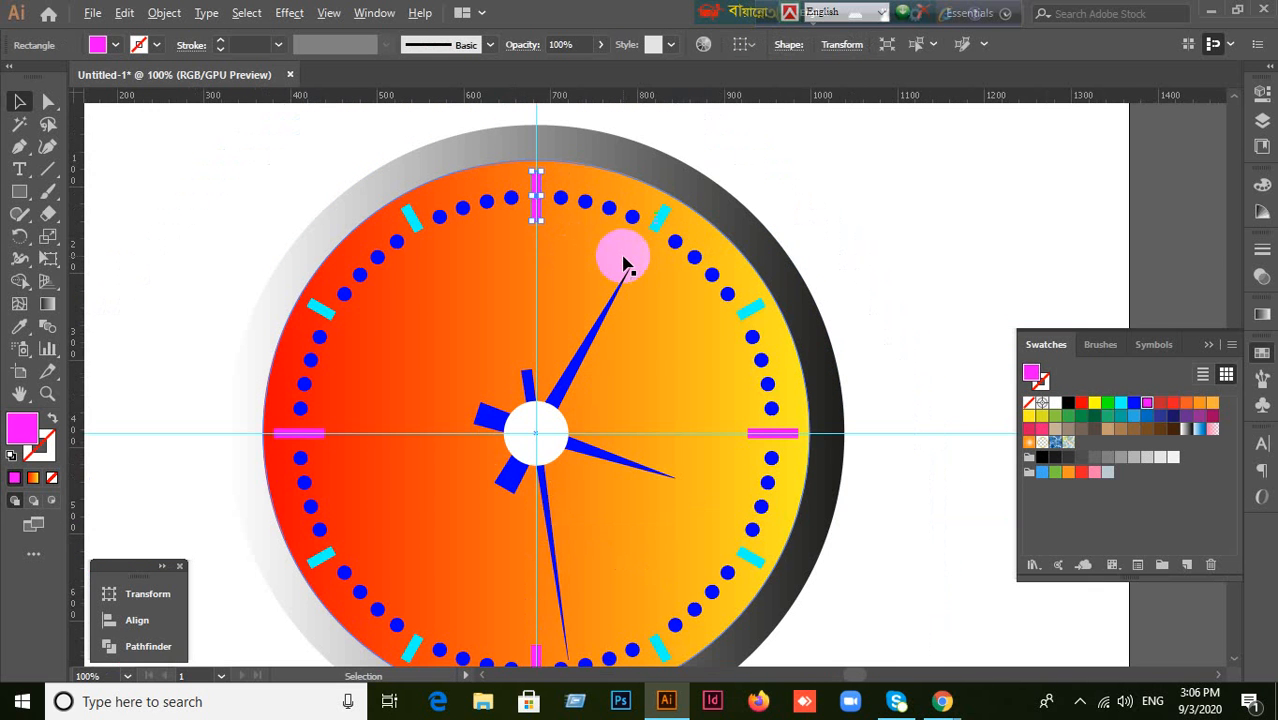
left_click(18, 326)
left_click(668, 228)
left_click(668, 228)
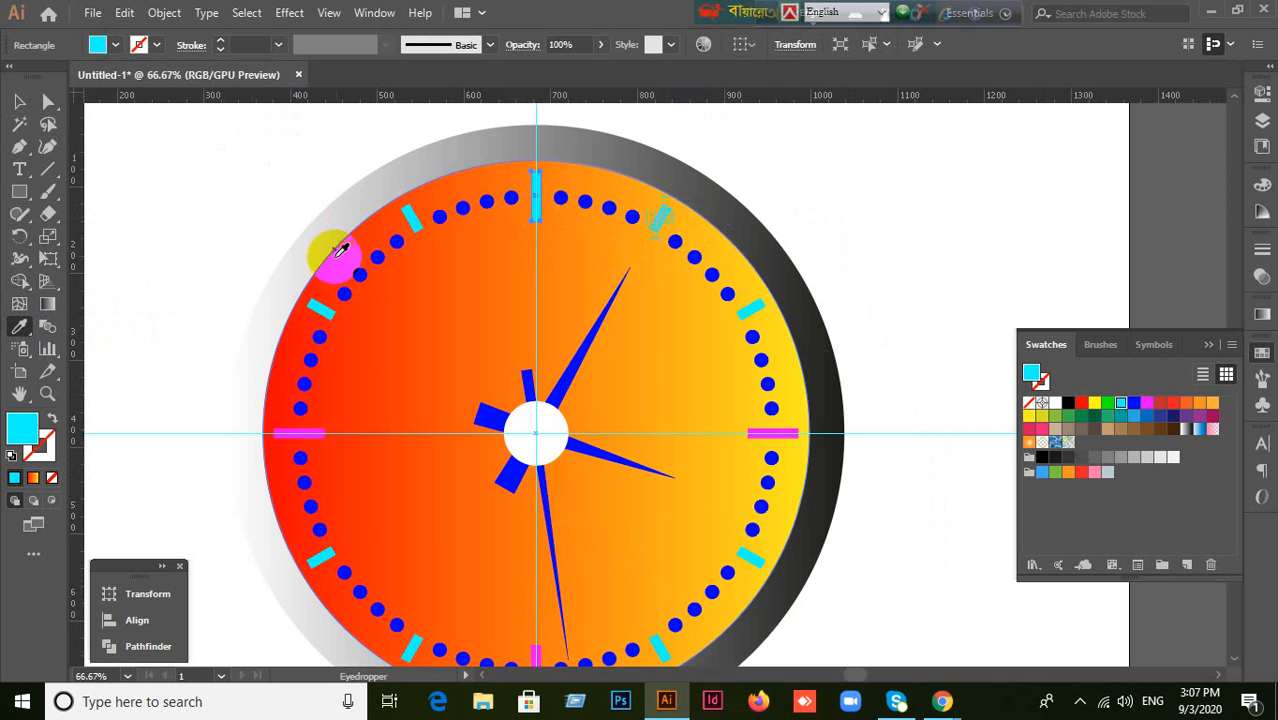
Step: Recolour the magenta bars at 3, 6 and 9 o'clock together in cyan, sampled from another hour bar, and deselect them
left_click(20, 101)
left_click(305, 433)
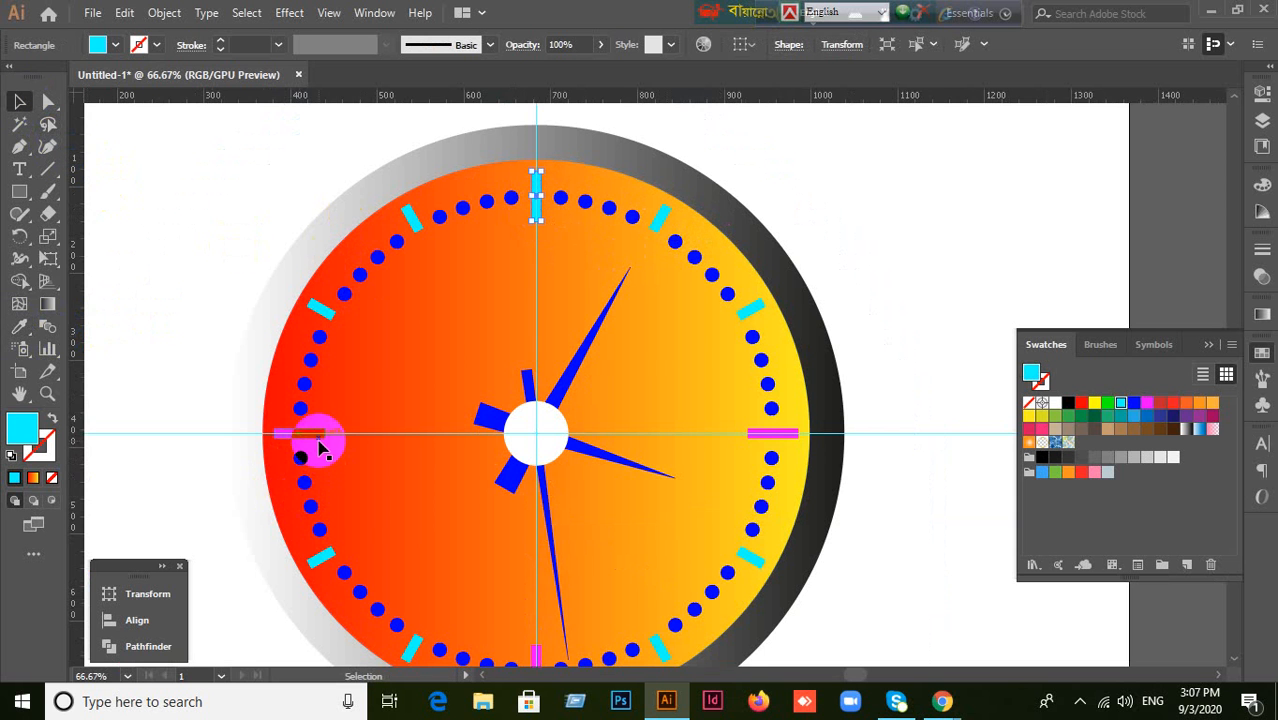
scroll(220, 488, "down", 3)
left_click(540, 563, "shift")
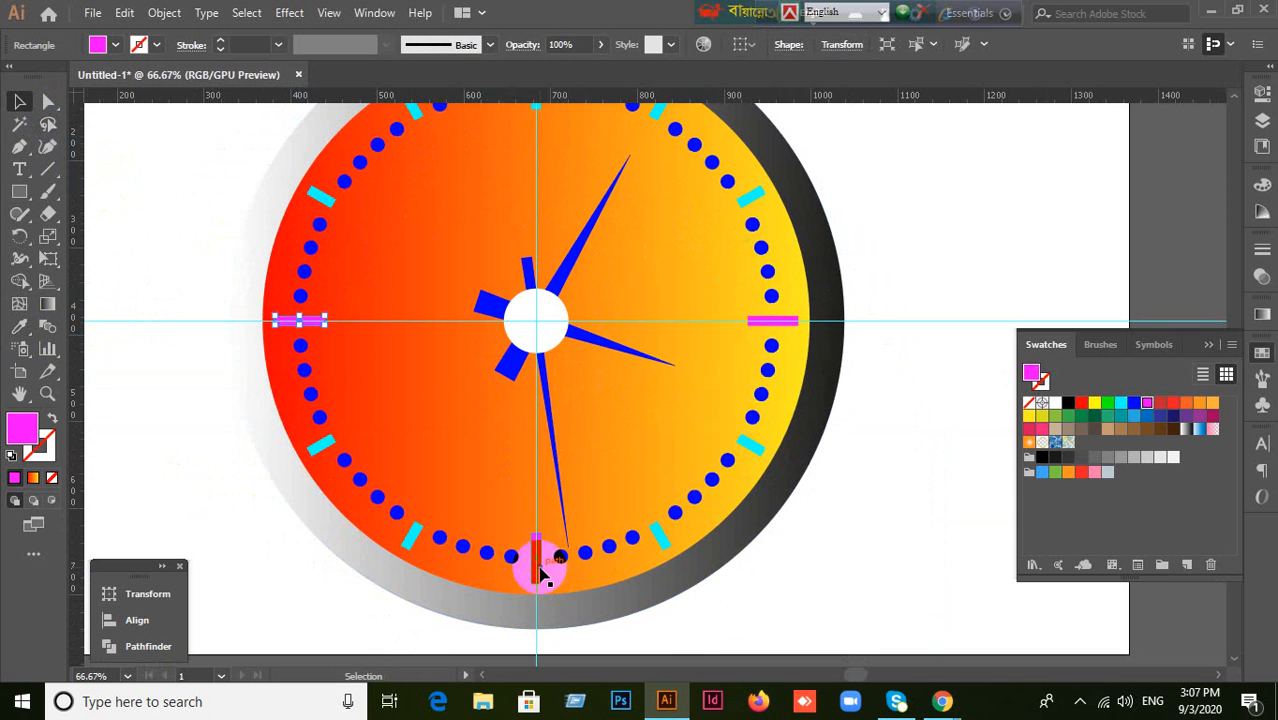
left_click(788, 323, "shift")
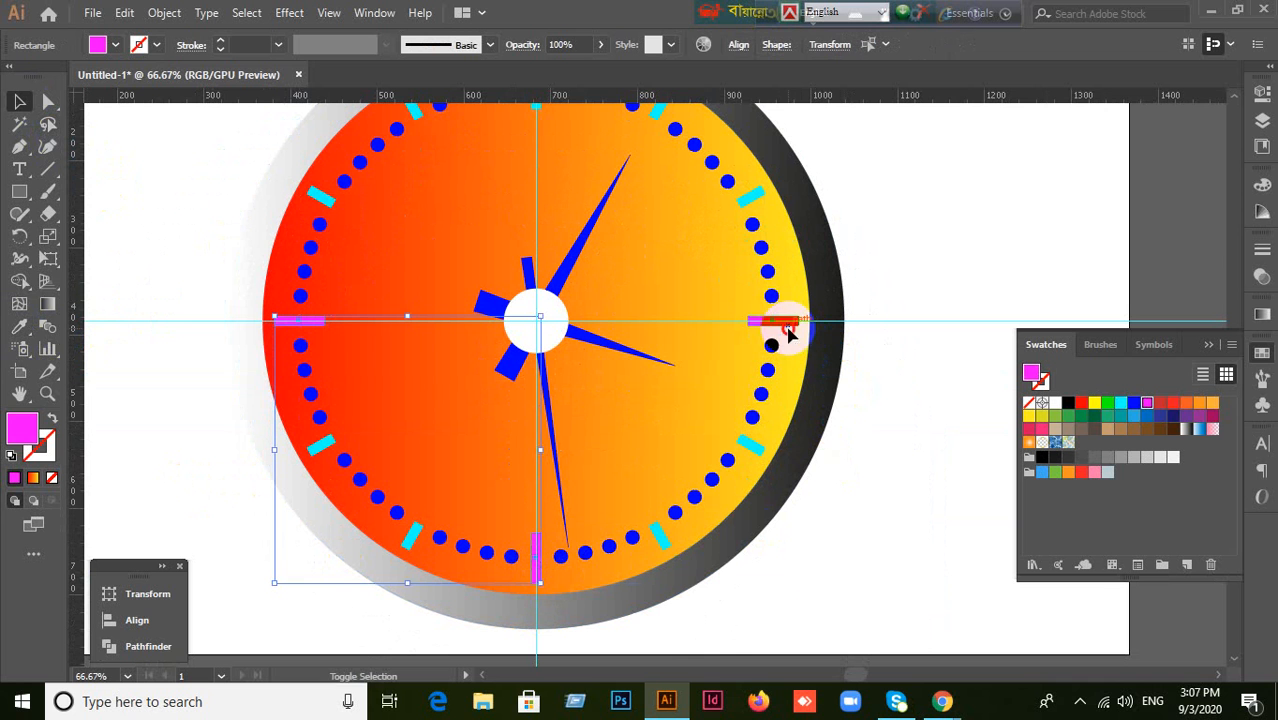
left_click(16, 331)
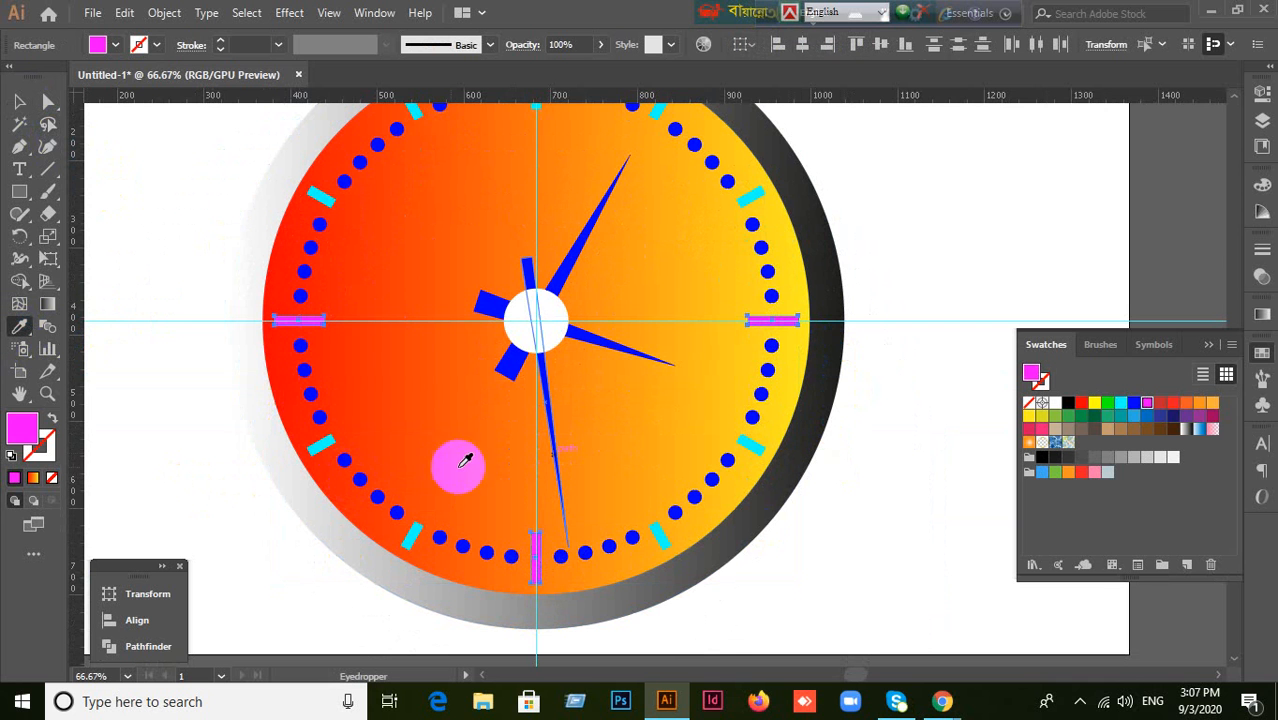
left_click(321, 444)
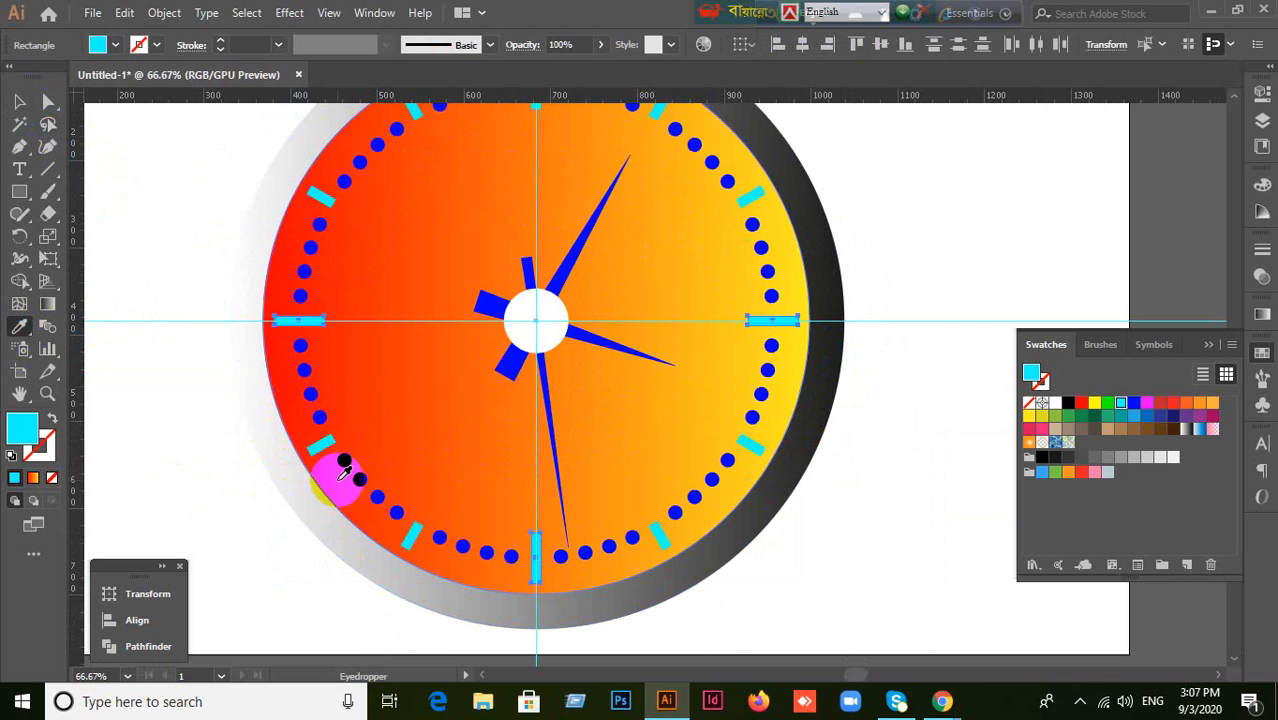
scroll(325, 472, "up", 2)
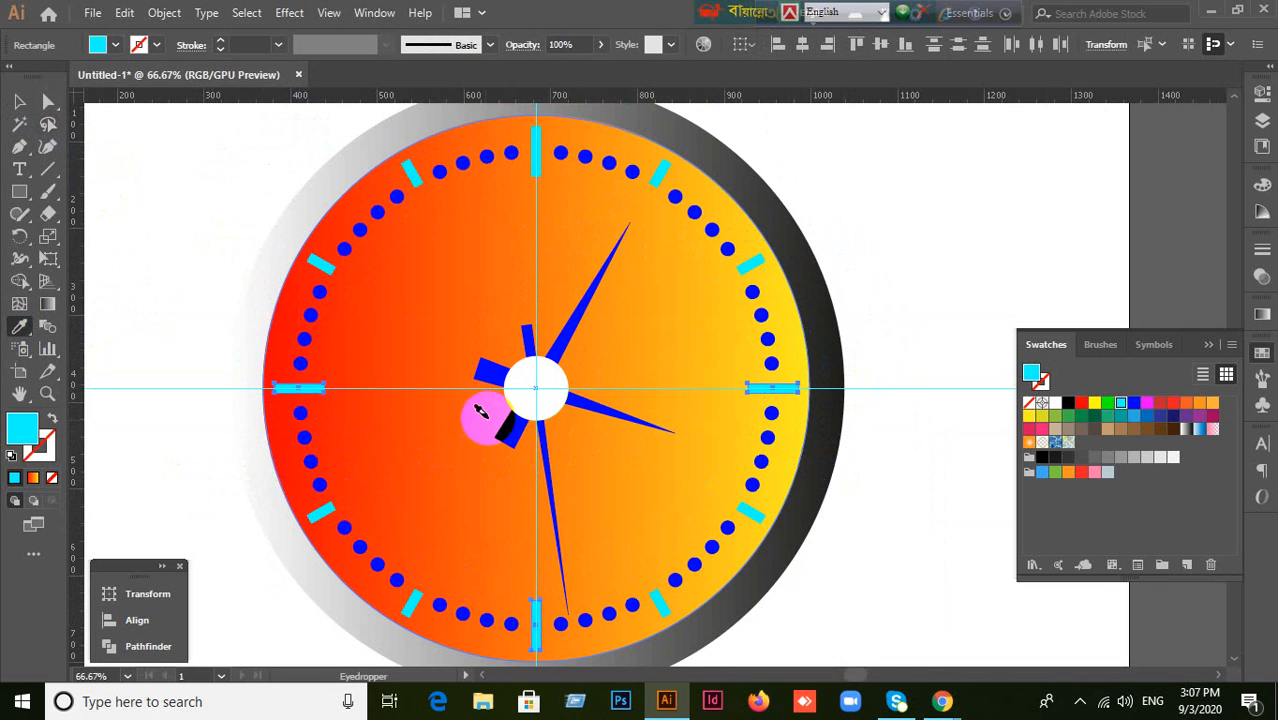
scroll(481, 410, "down", 1)
left_click(19, 101)
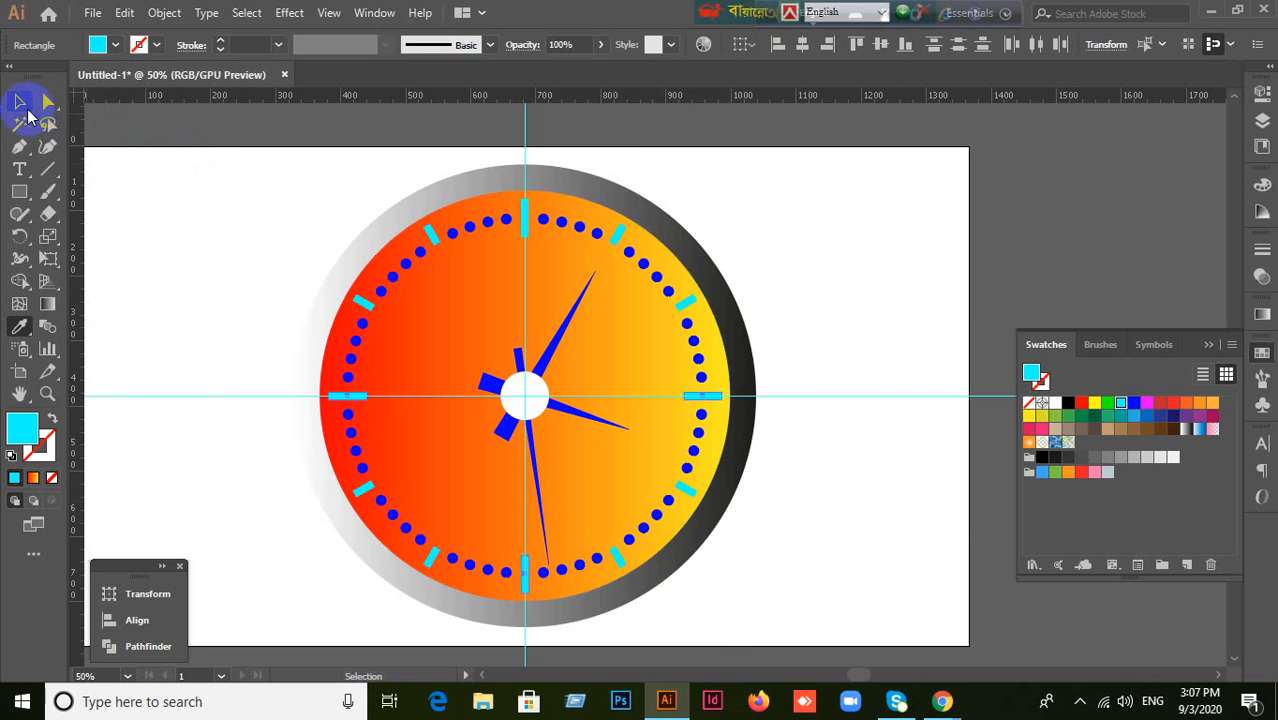
left_click(225, 251)
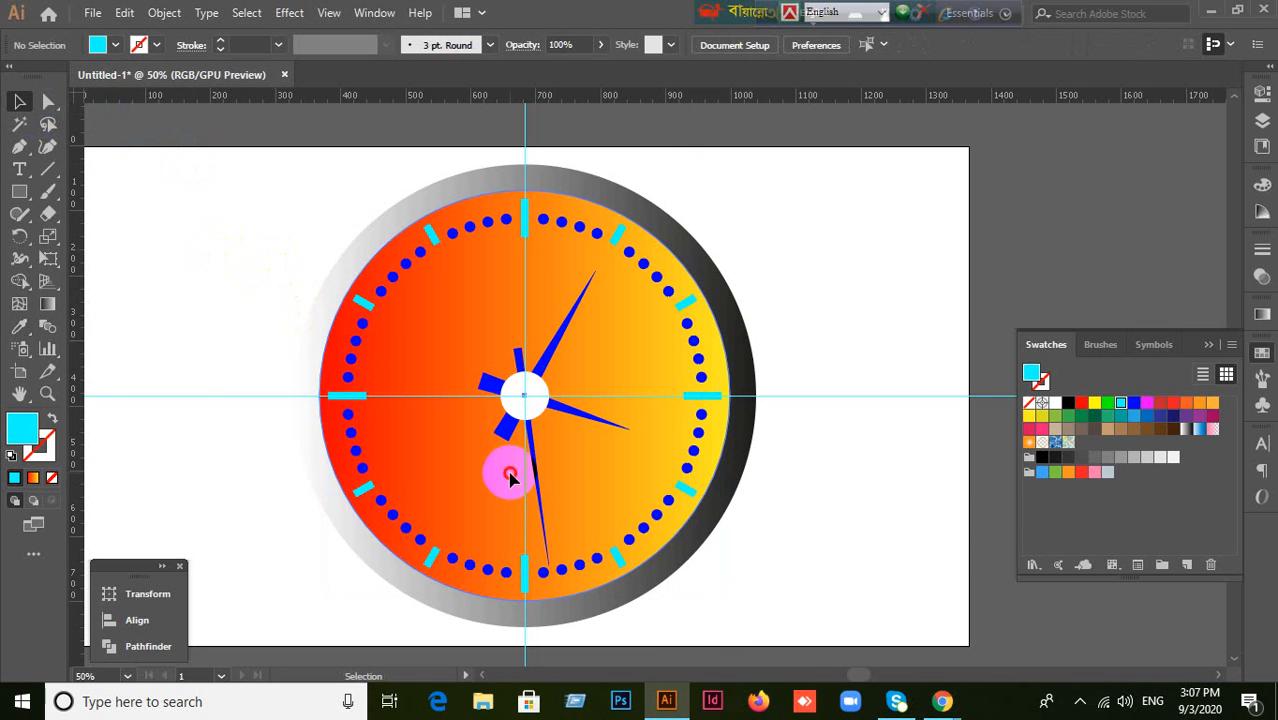
Step: Try the white-to-black gradient preset on the inner dial circle and undo it
left_click(484, 490)
left_click(948, 585)
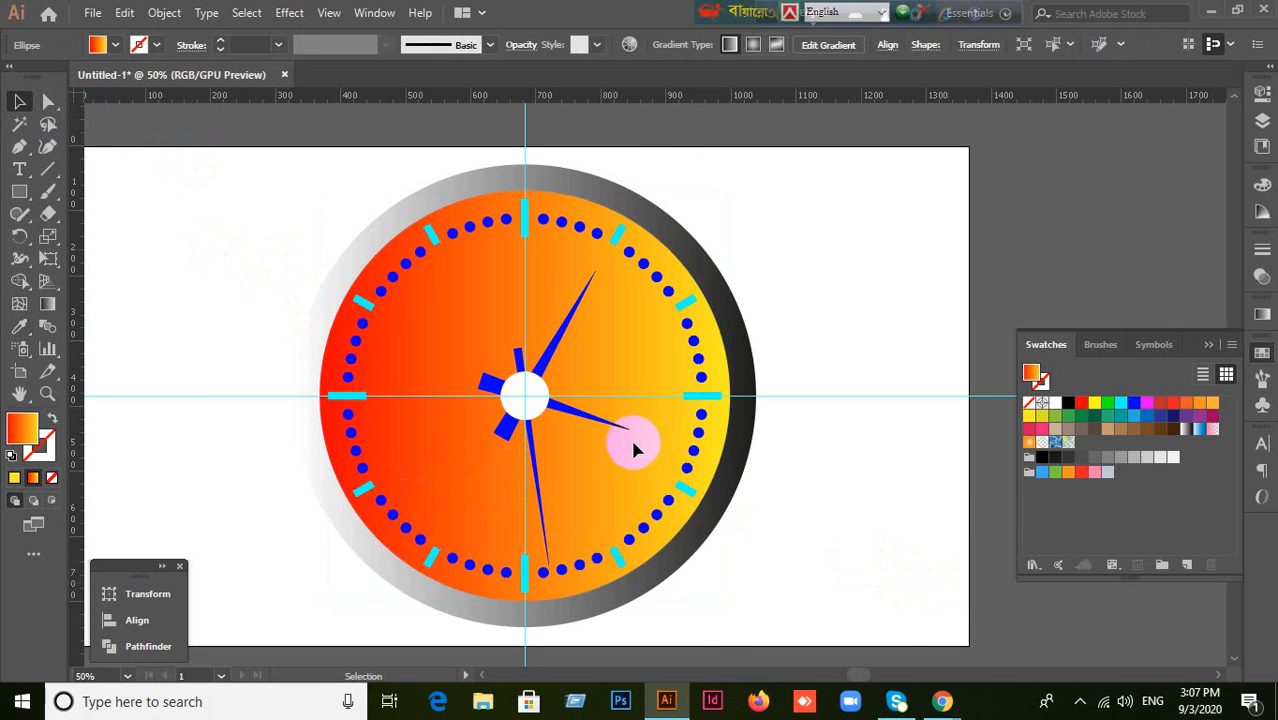
left_click(633, 450)
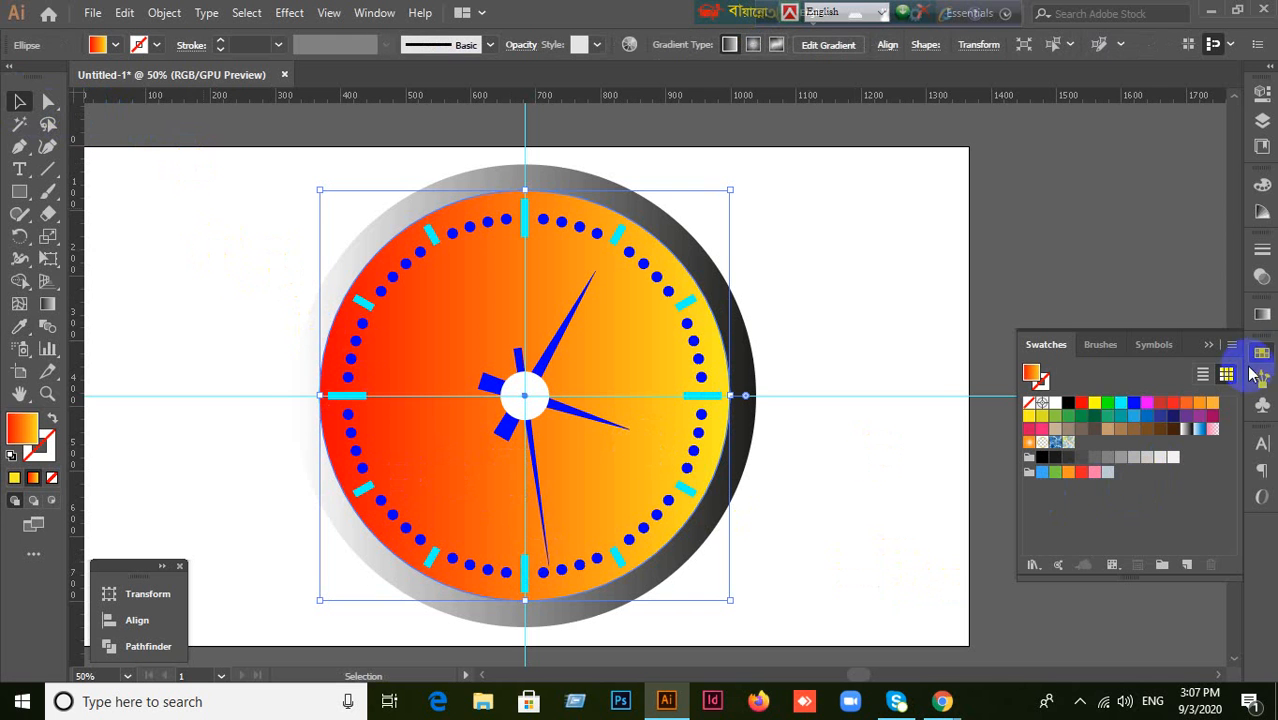
left_click(1264, 314)
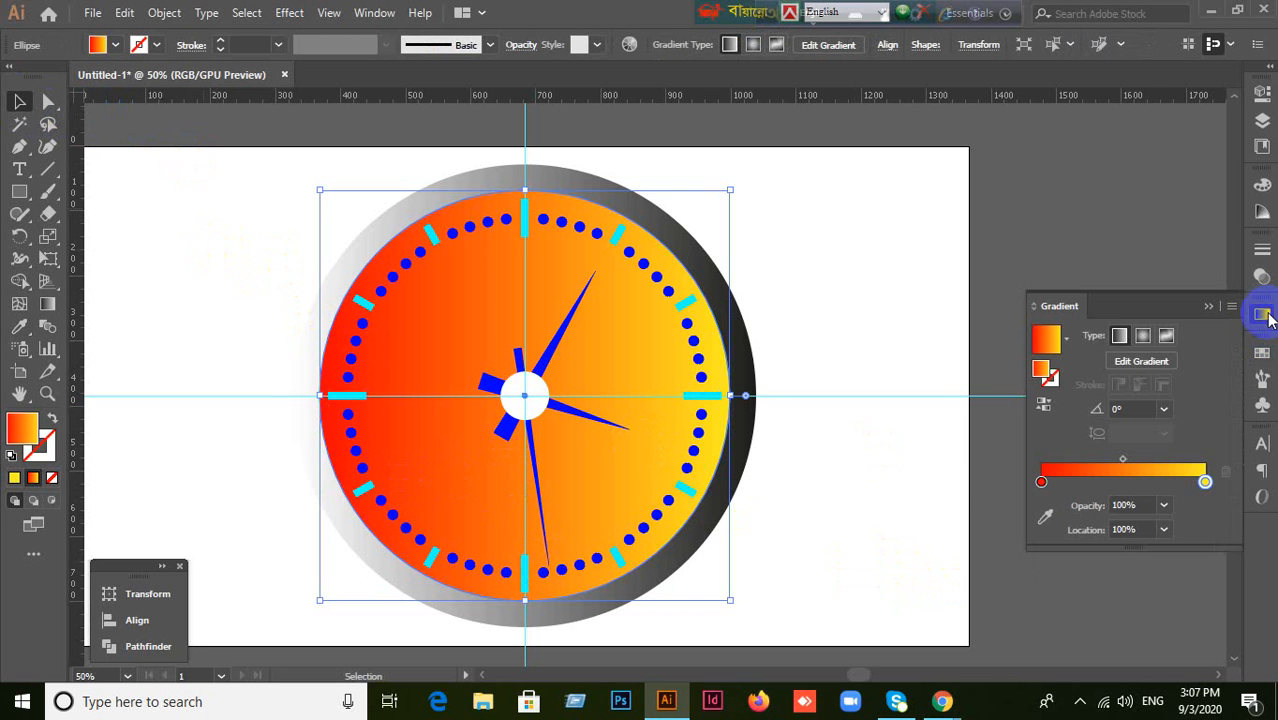
left_click(1066, 344)
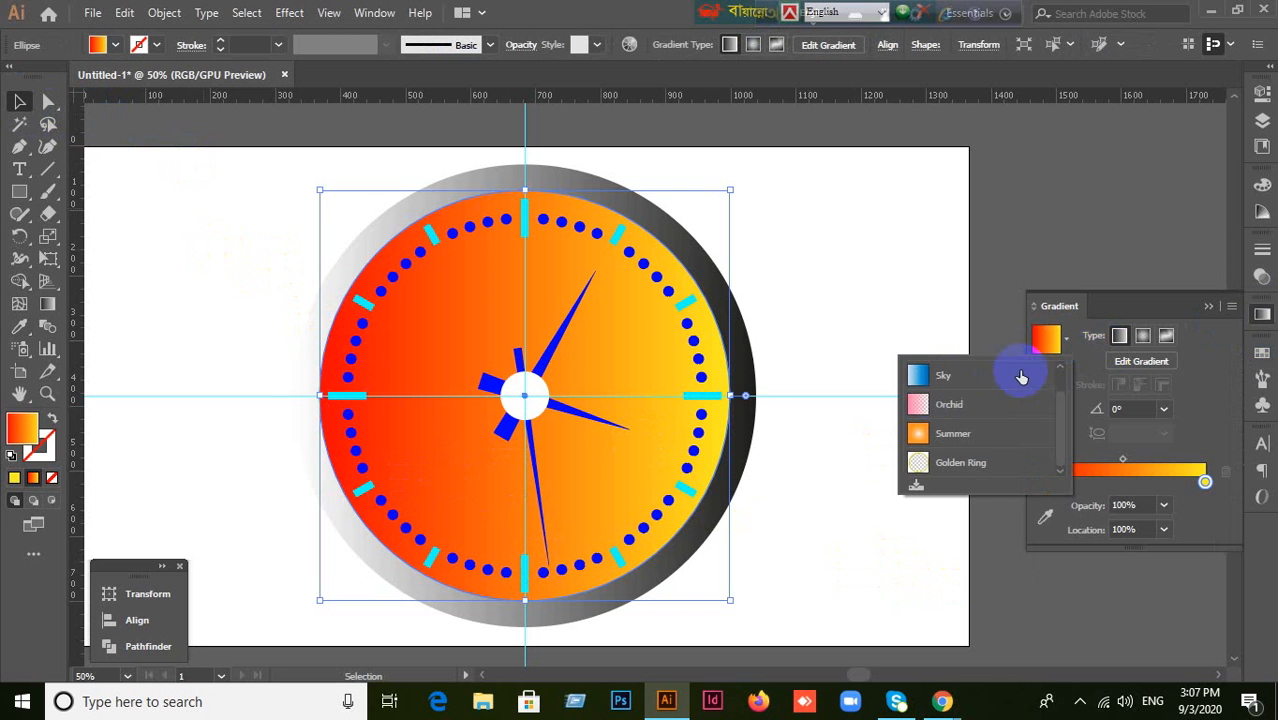
scroll(1018, 370, "up", 1)
left_click(930, 375)
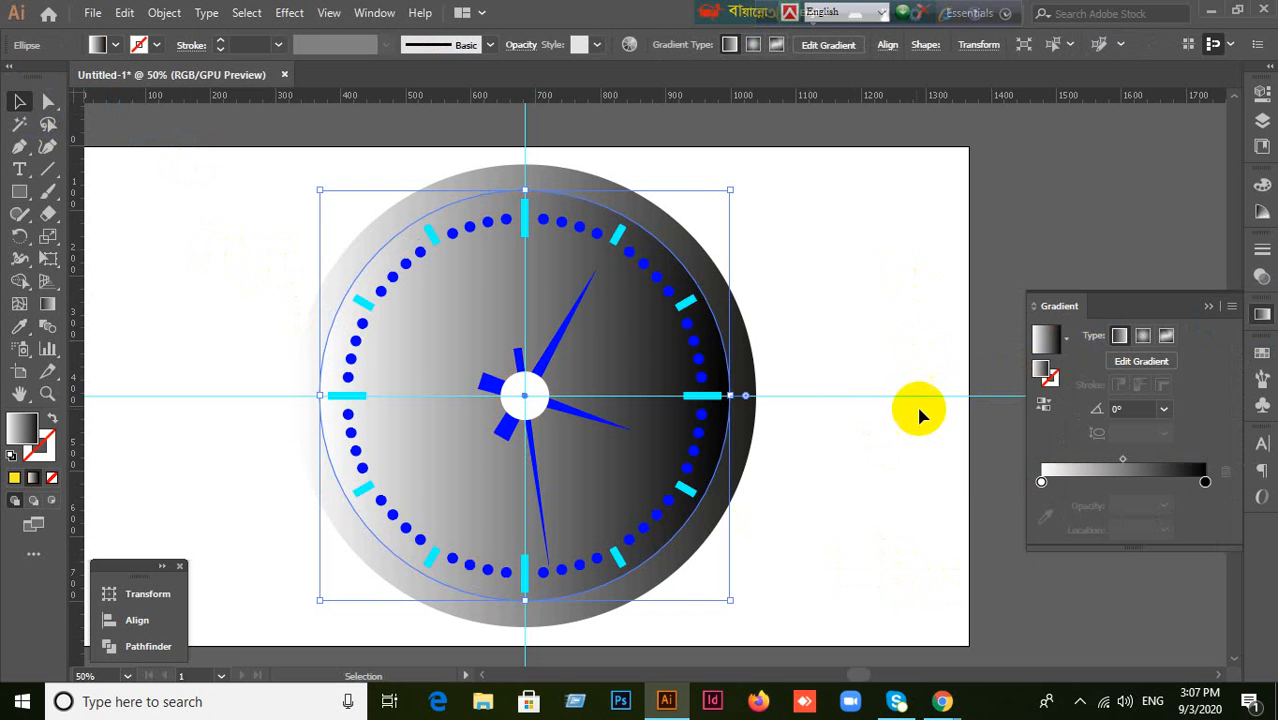
key("ctrl+z")
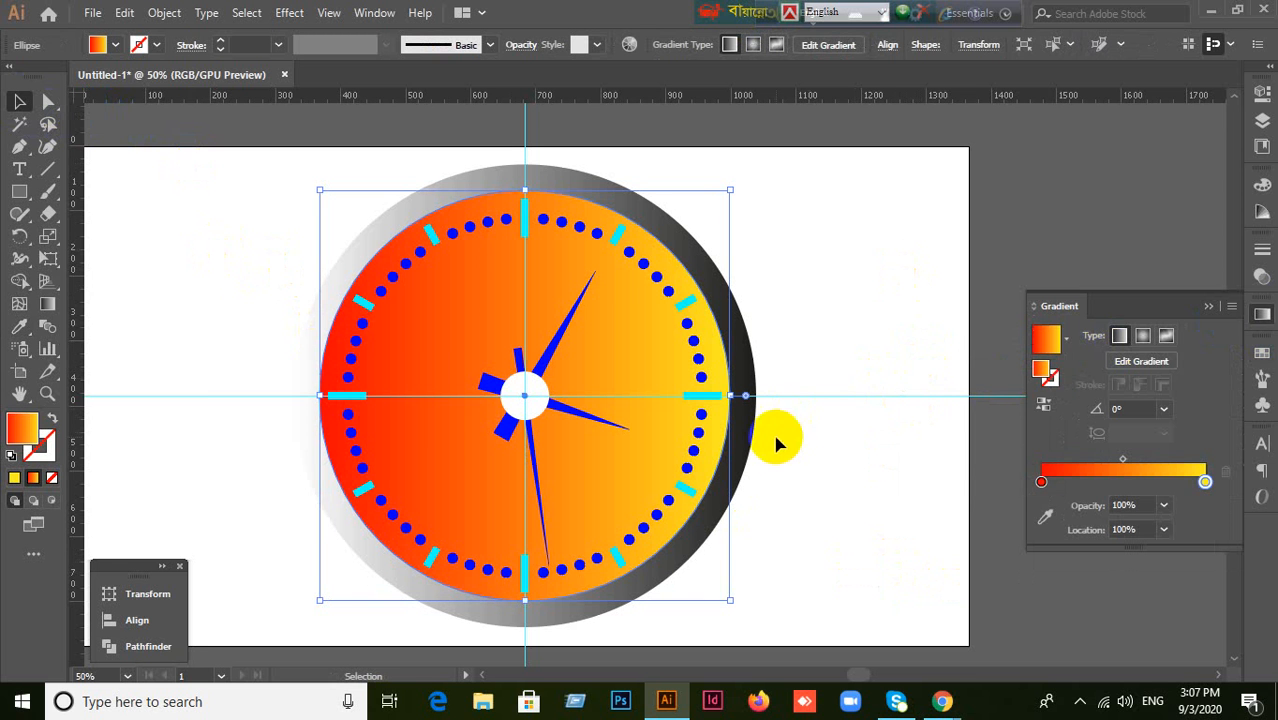
Step: Fill the inner dial circle with the white-to-black gradient preset, reverse the gradient's direction, and deselect the circle
left_click(1066, 338)
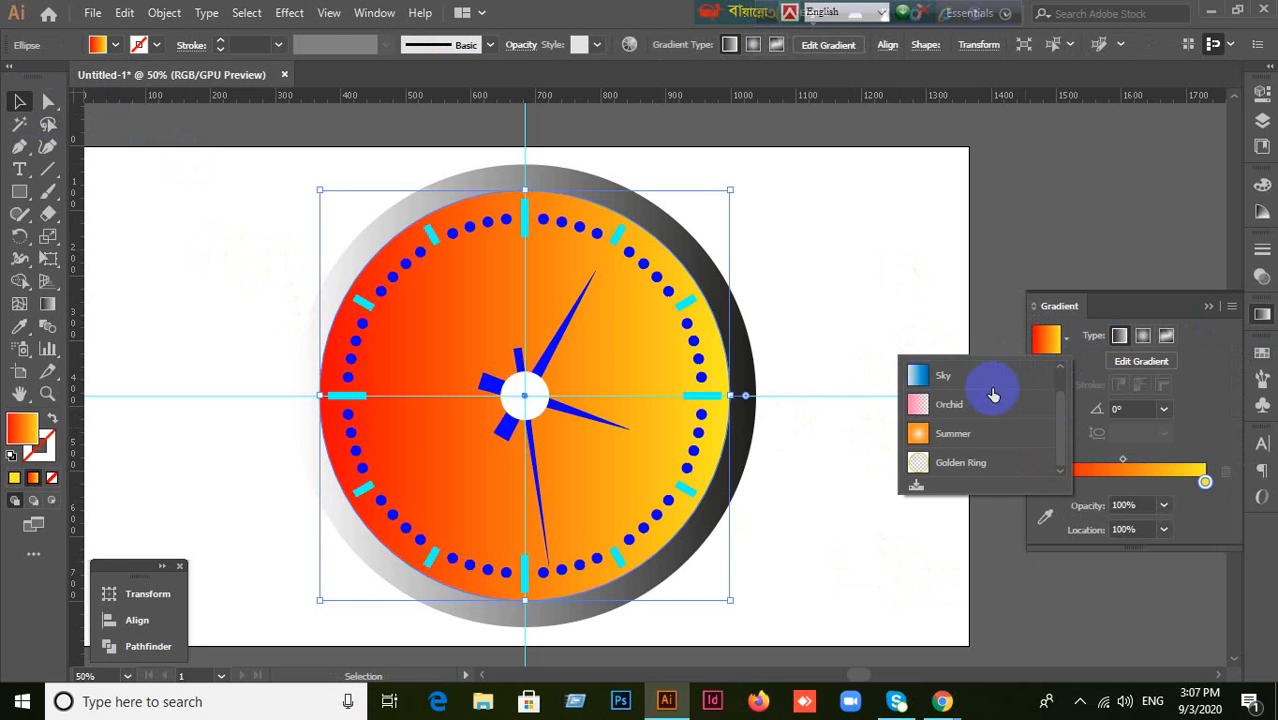
scroll(962, 390, "up", 1)
left_click(958, 390)
left_click(1044, 404)
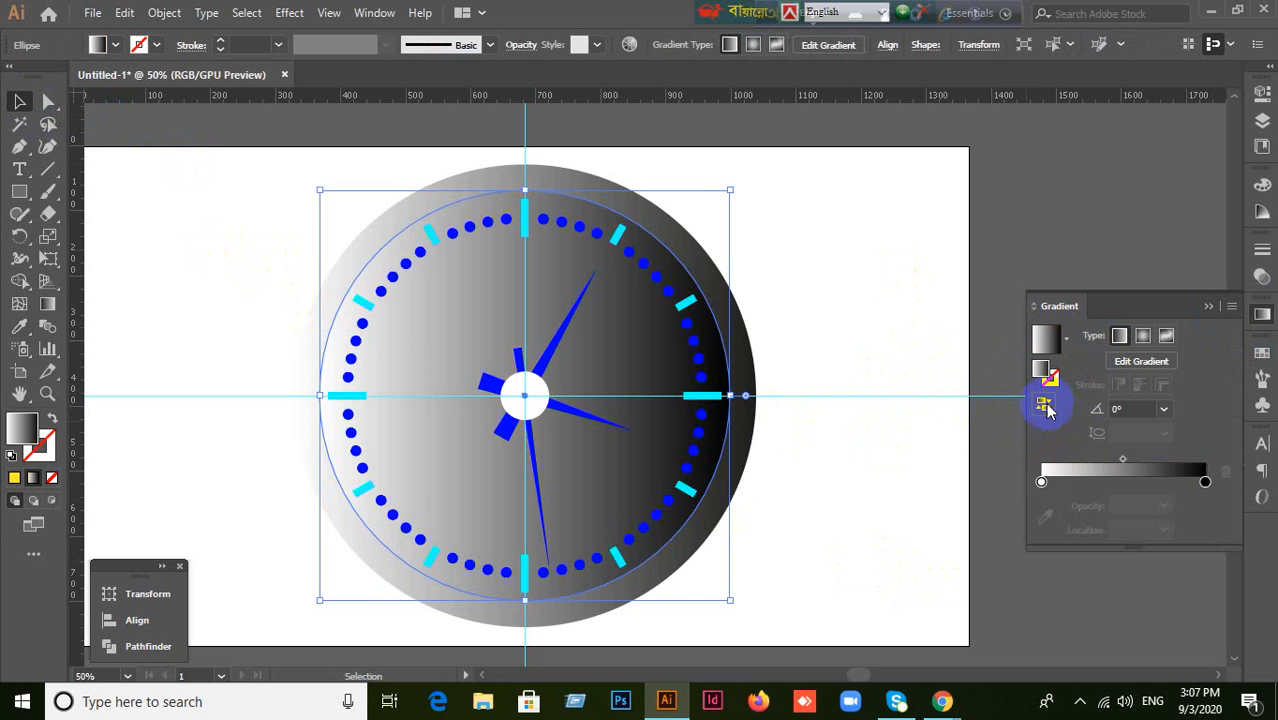
left_click(836, 428)
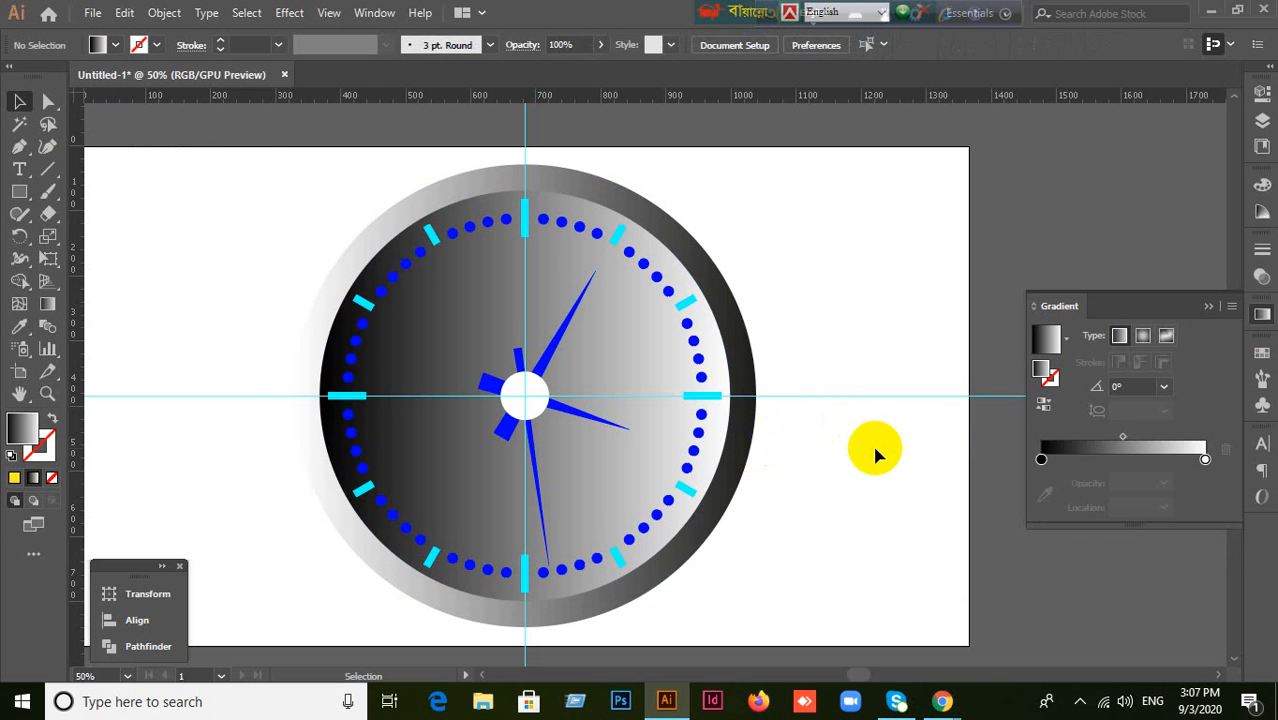
Step: Examine the clock with its grey gradient dial and cyan hour bars, both close up and as a whole
scroll(872, 442, "up", 1)
scroll(871, 442, "down", 1)
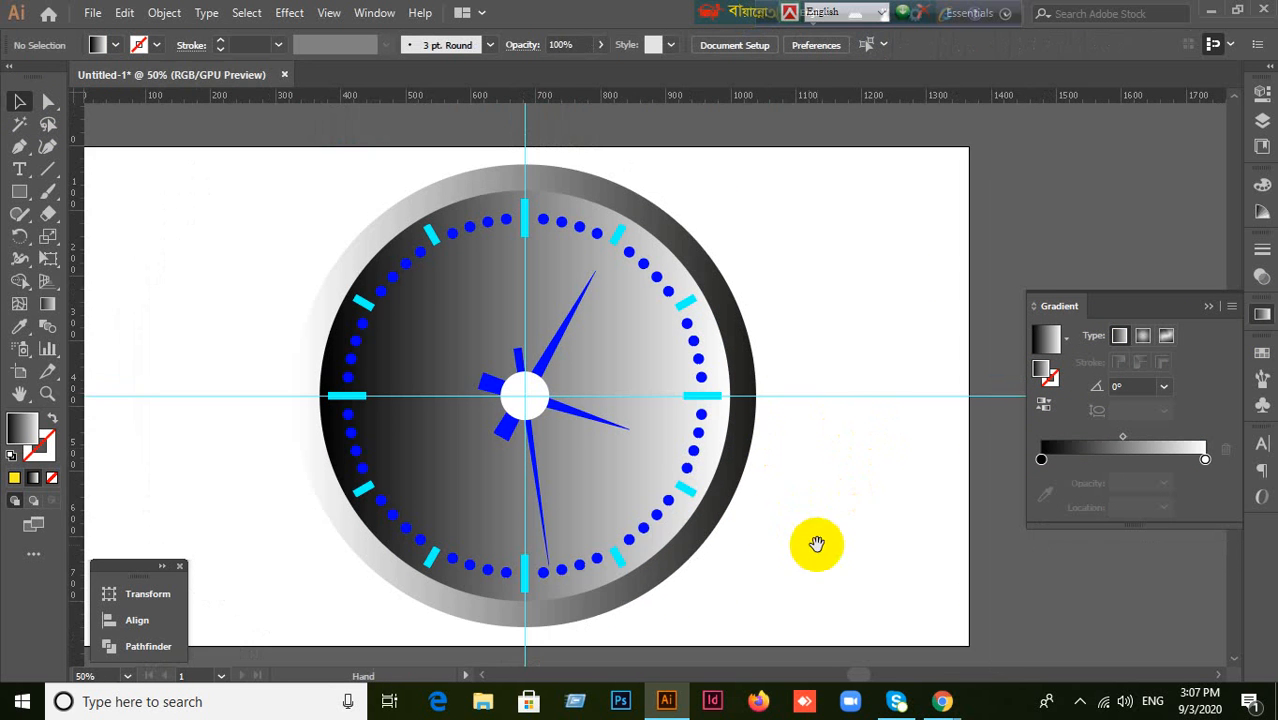
left_click_drag(813, 543, 887, 522)
scroll(866, 502, "up", 1)
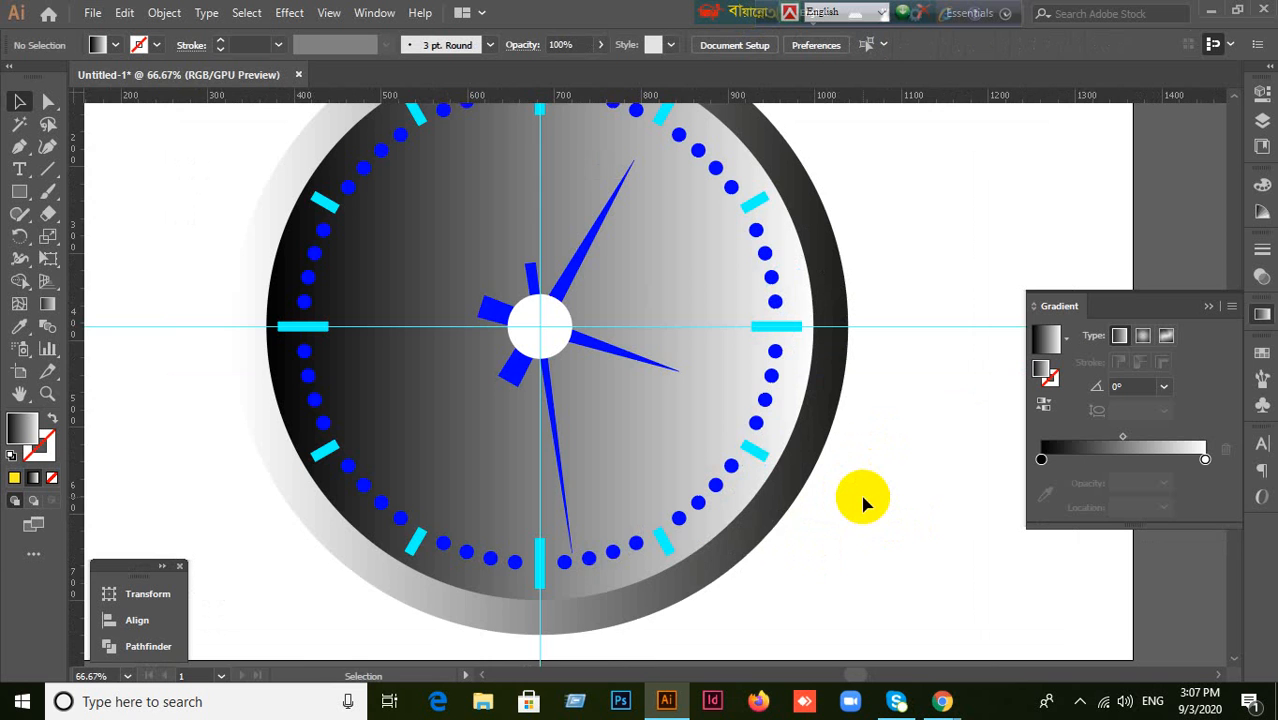
scroll(866, 502, "down", 1)
scroll(866, 502, "down", 1)
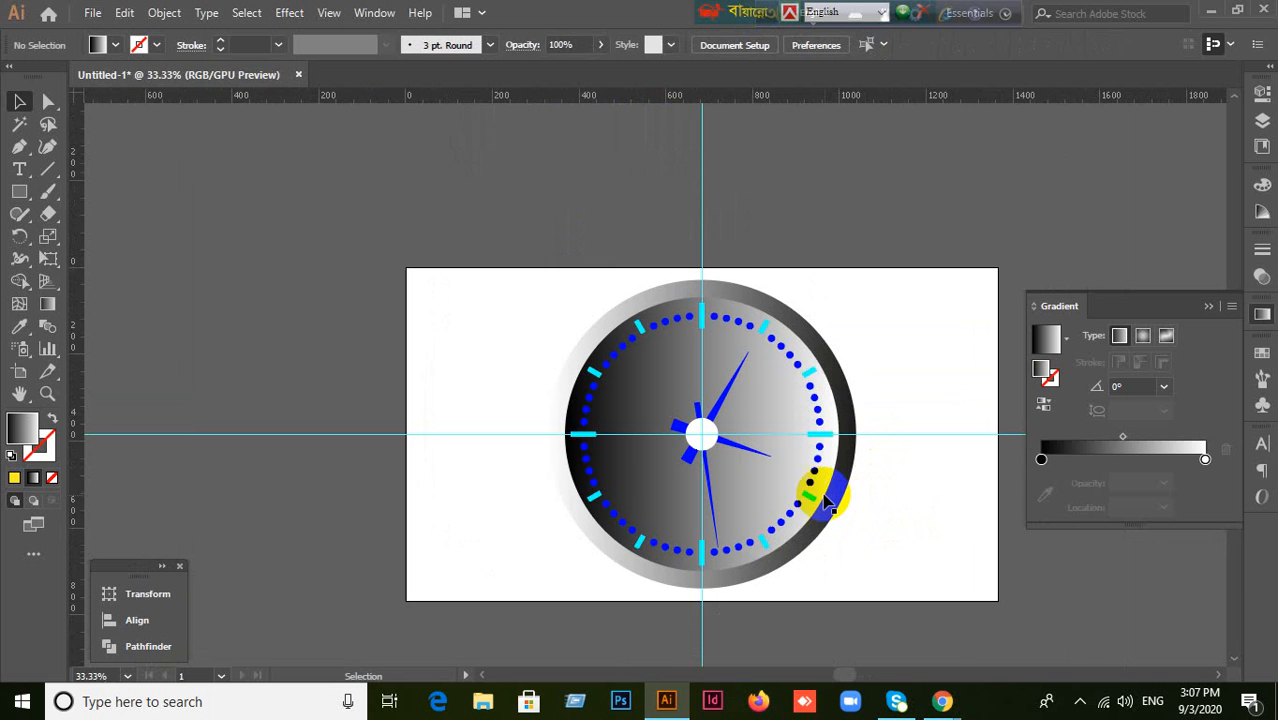
scroll(822, 491, "up", 1)
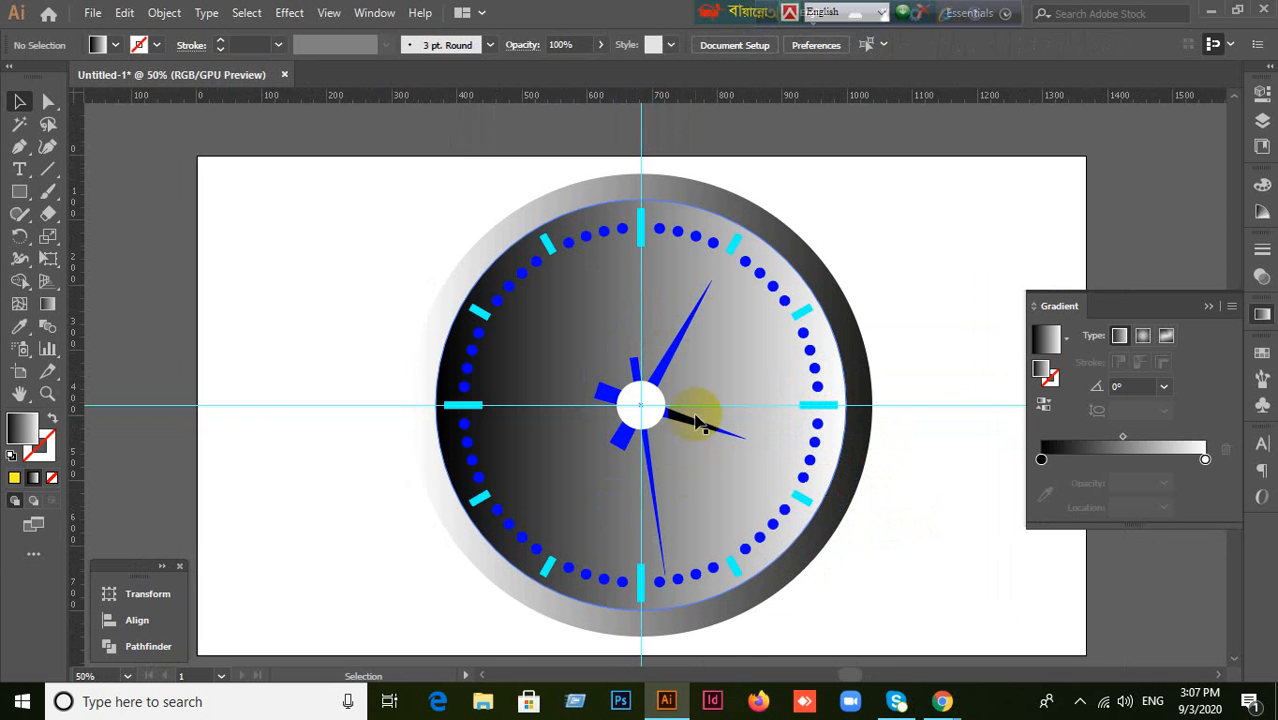
scroll(705, 408, "up", 1)
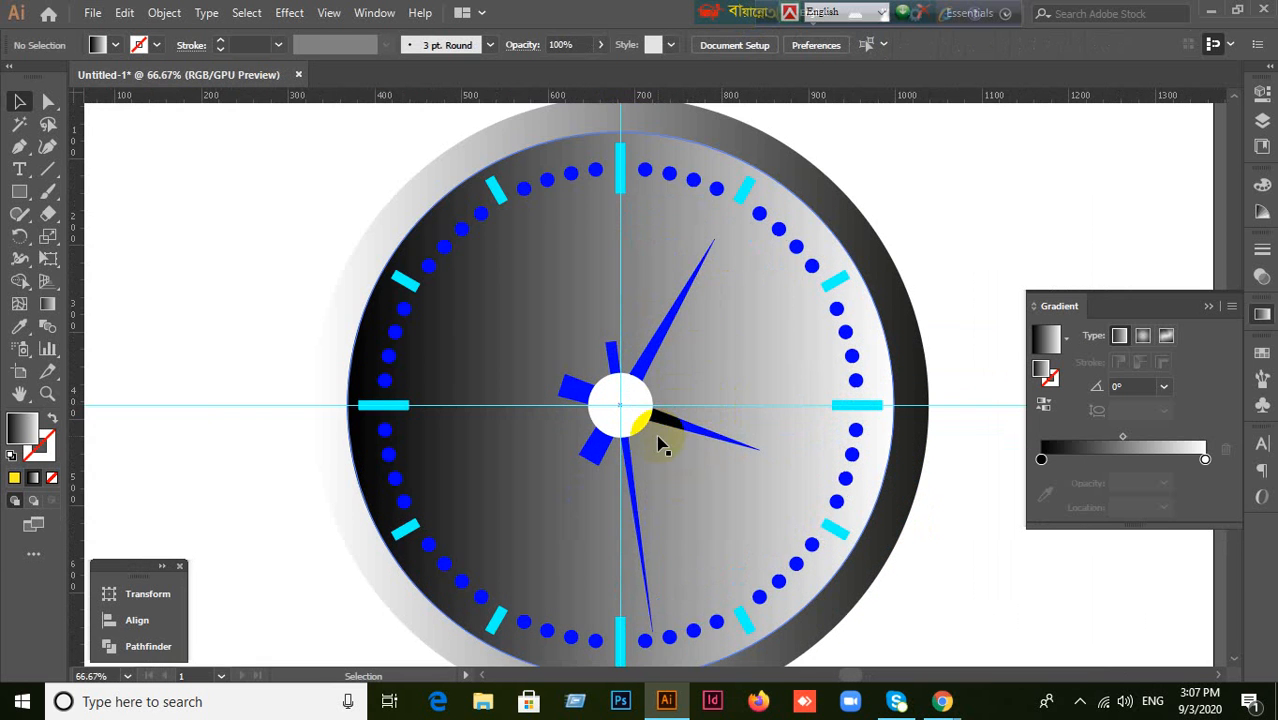
scroll(633, 420, "down", 2)
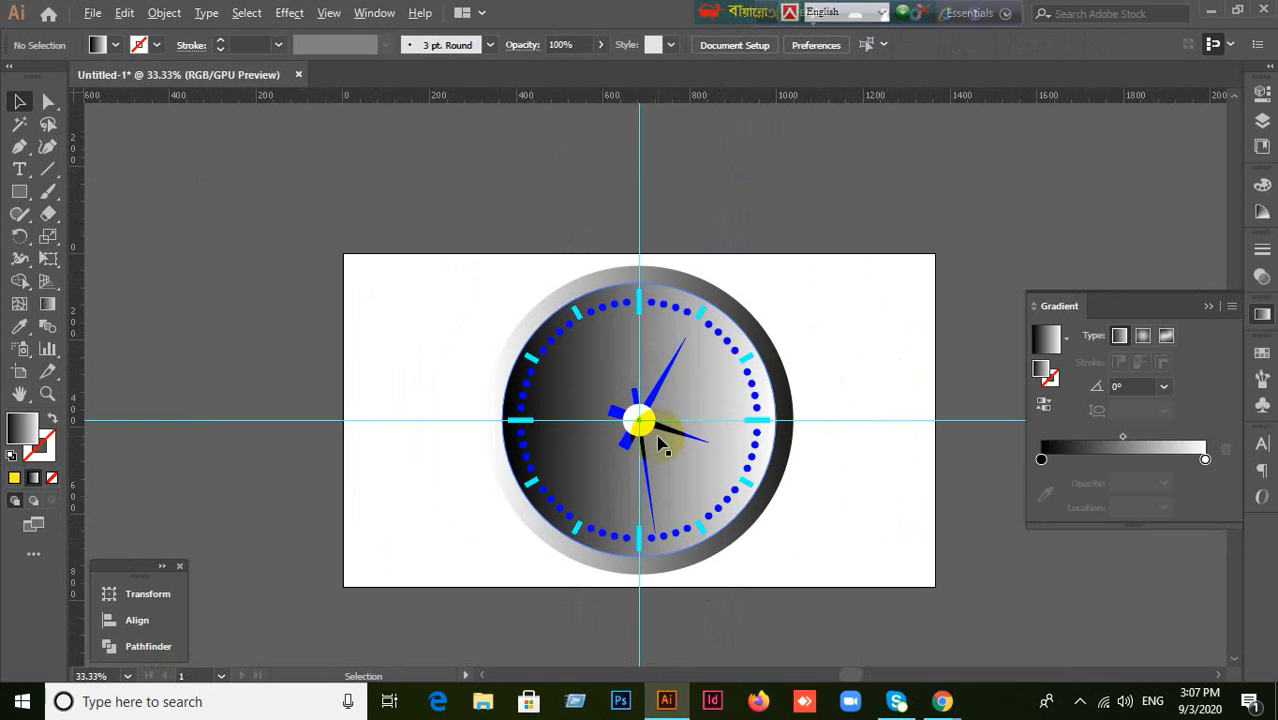
Step: Draw a tall, narrow rectangle with a solid yellow fill on the empty canvas beside the artboard
left_click(52, 478)
key("comma")
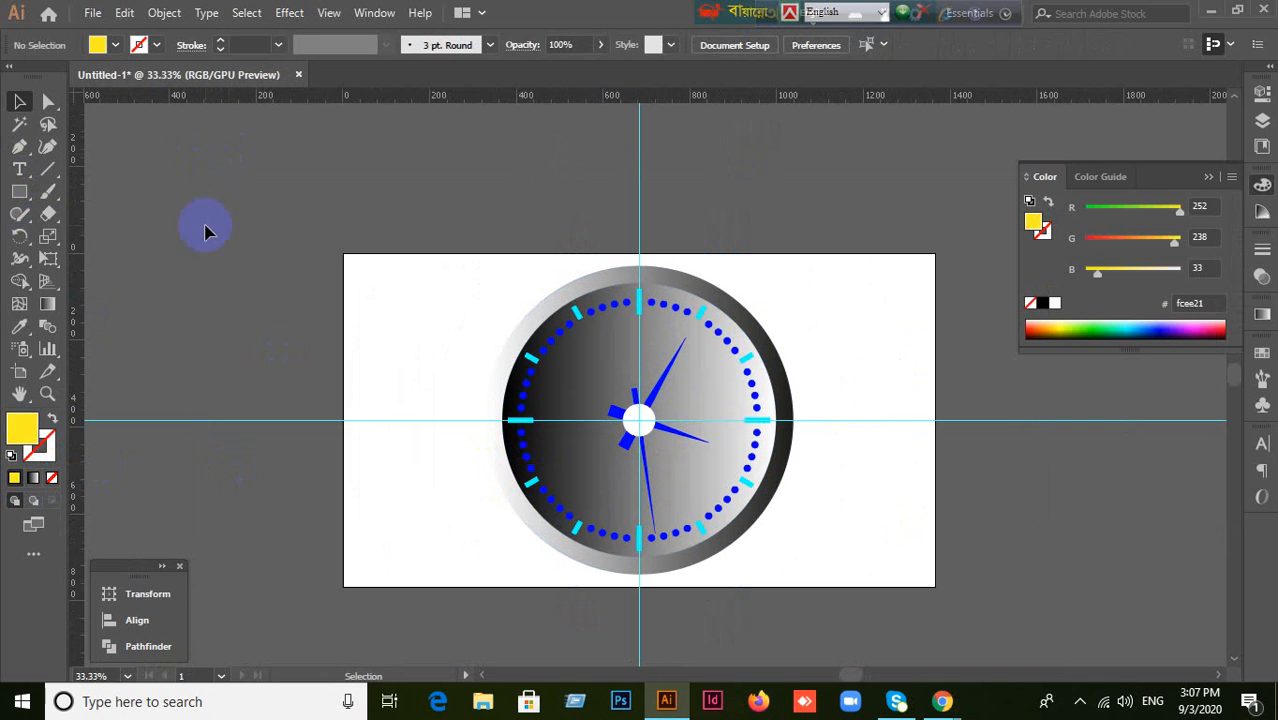
left_click_drag(19, 191, 72, 195)
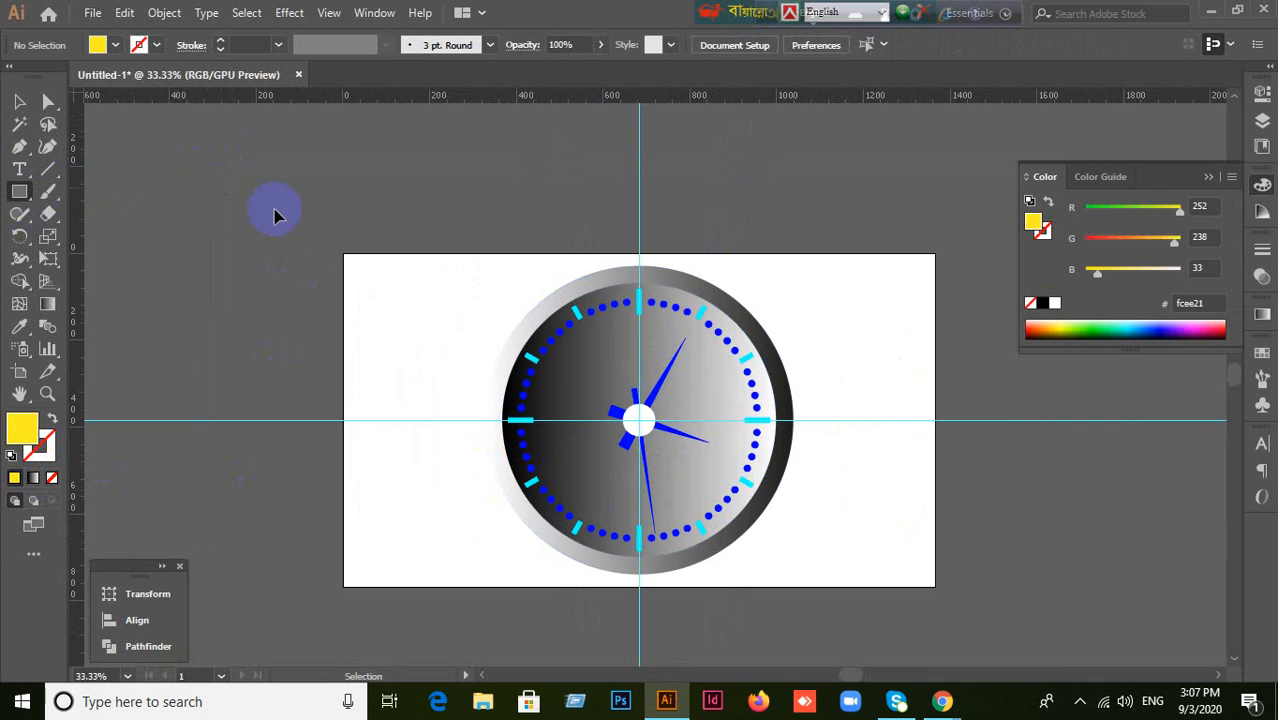
left_click_drag(240, 123, 265, 393)
left_click(22, 104)
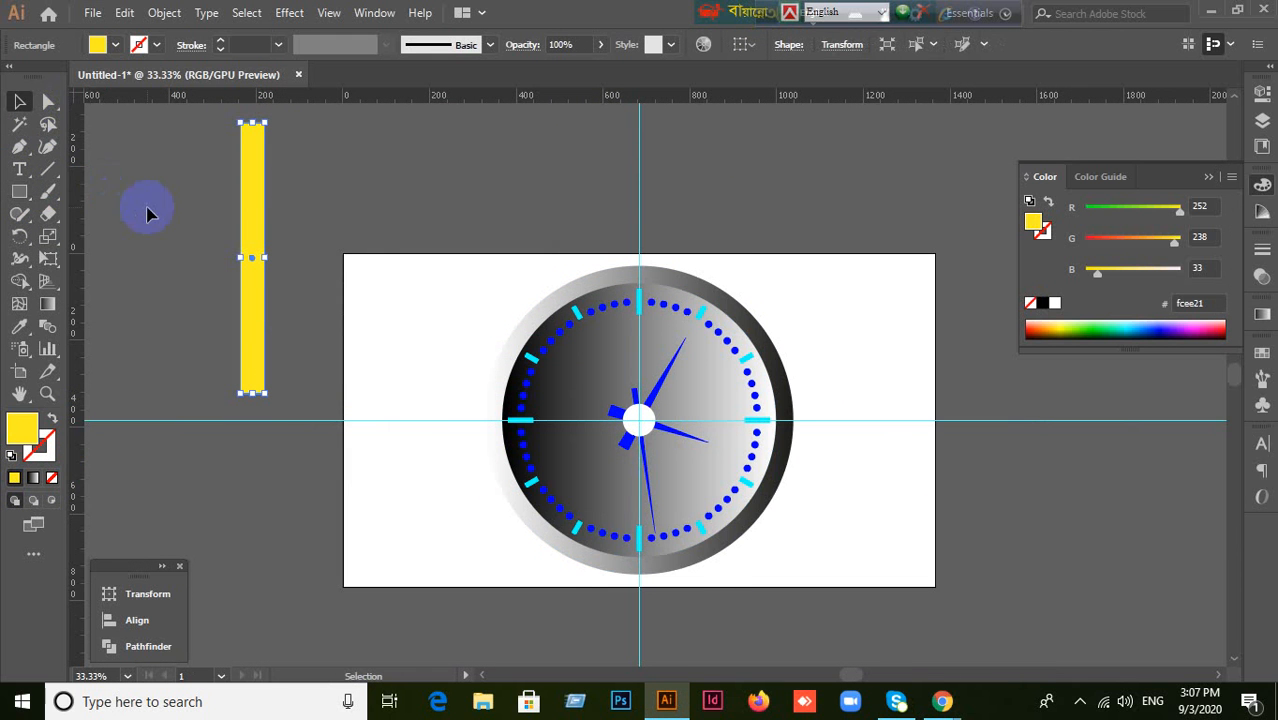
Step: Place a horizontal guide across the yellow bar, a short distance below its top end
scroll(143, 205, "up", 1)
left_click_drag(19, 146, 80, 170)
left_click(238, 216)
scroll(237, 220, "up", 2)
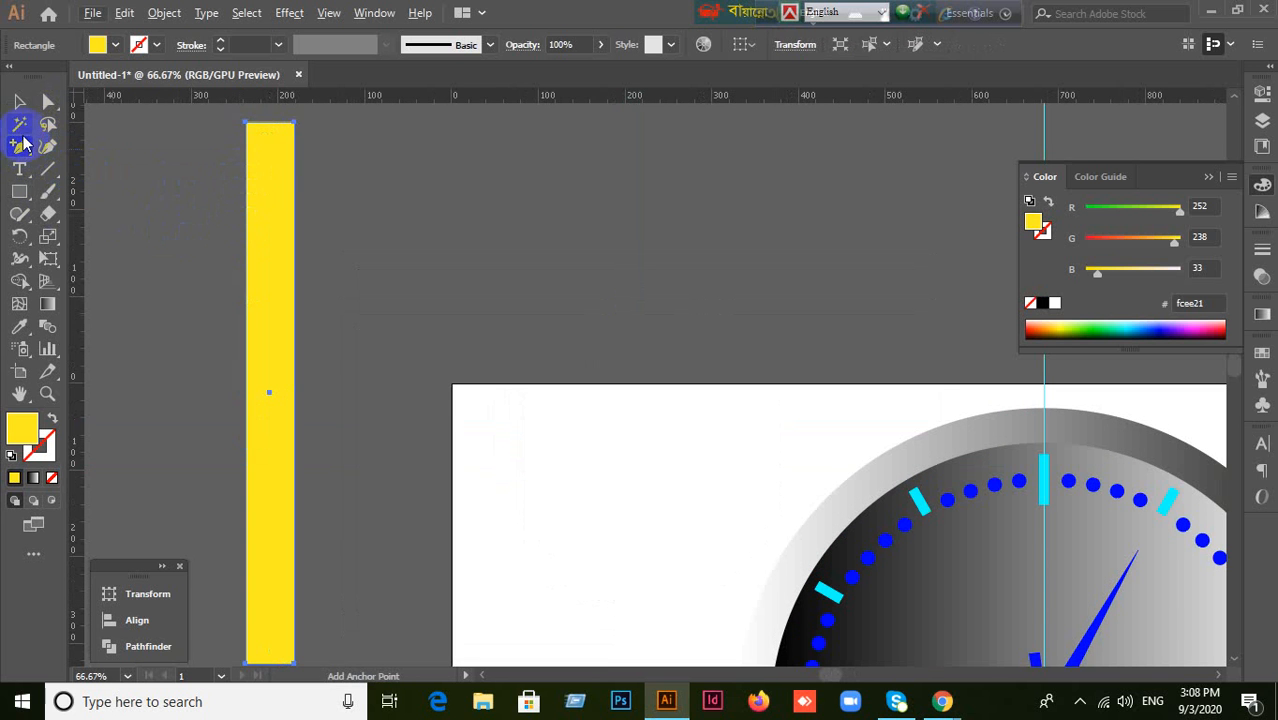
left_click(19, 101)
left_click_drag(333, 100, 308, 205)
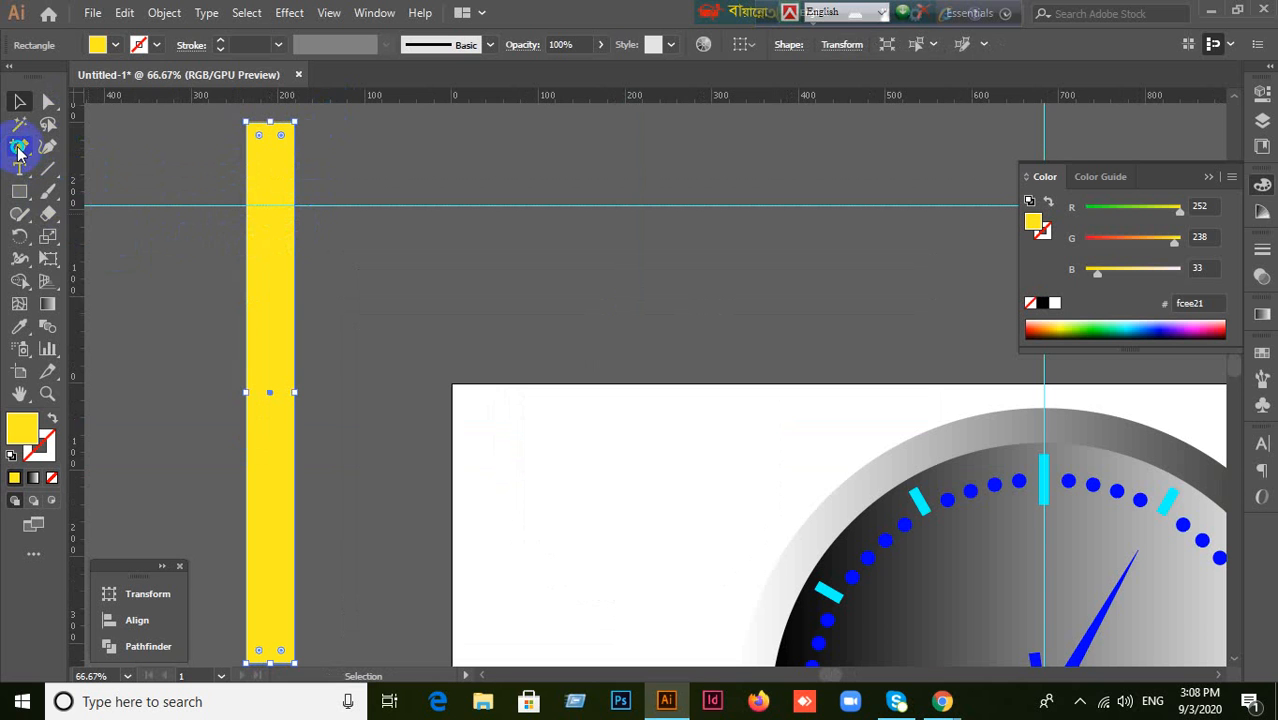
Step: Add an anchor point on each long edge of the yellow bar where the horizontal guide crosses it
left_click_drag(18, 150, 40, 166)
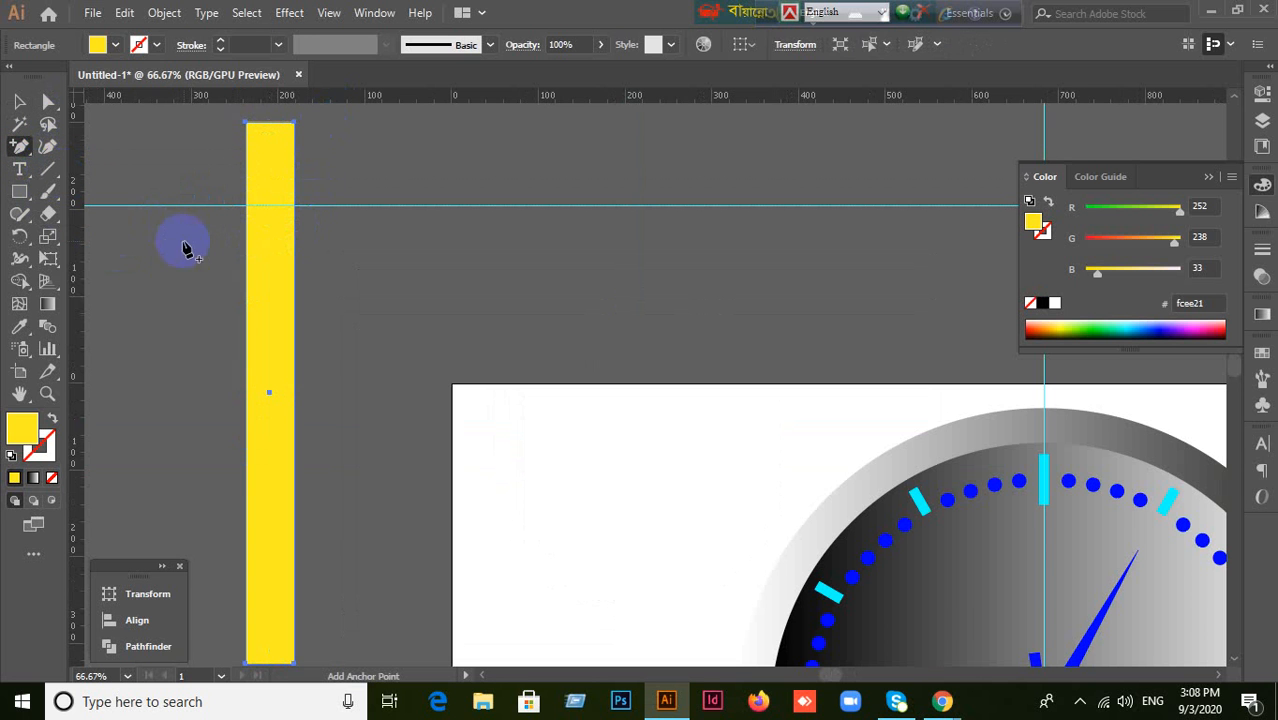
left_click(246, 207)
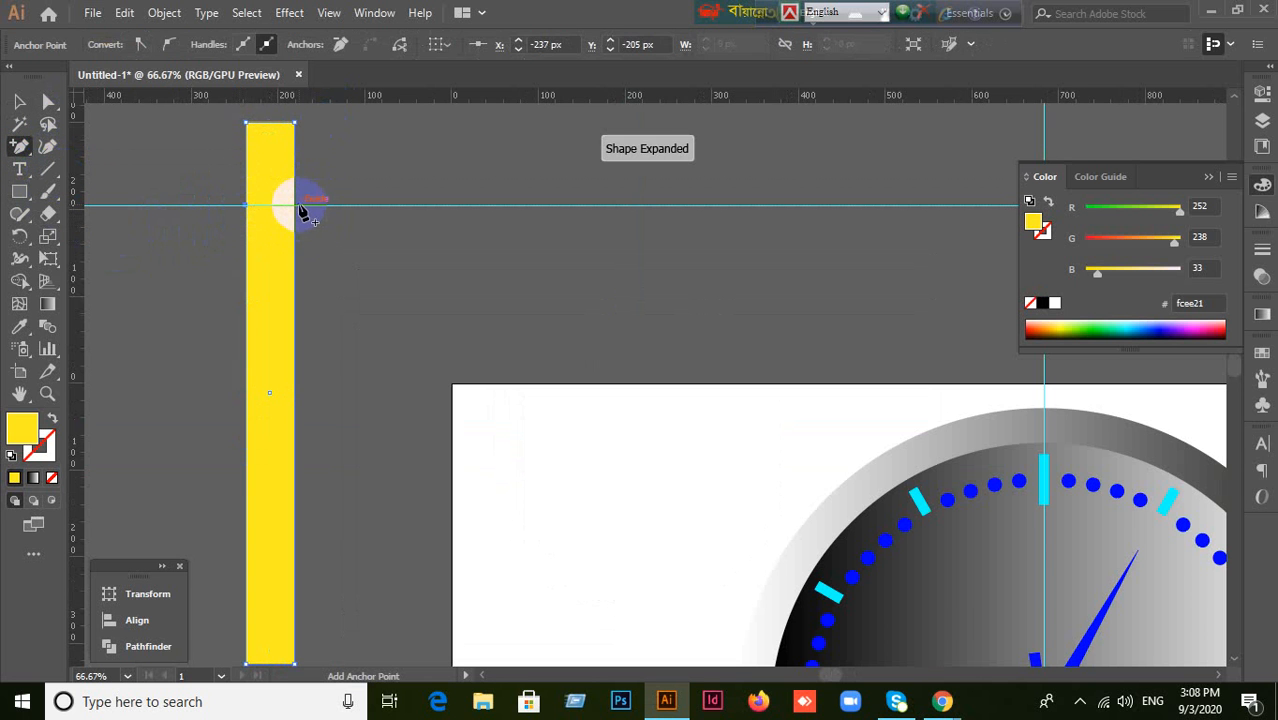
left_click(295, 208)
left_click(20, 101)
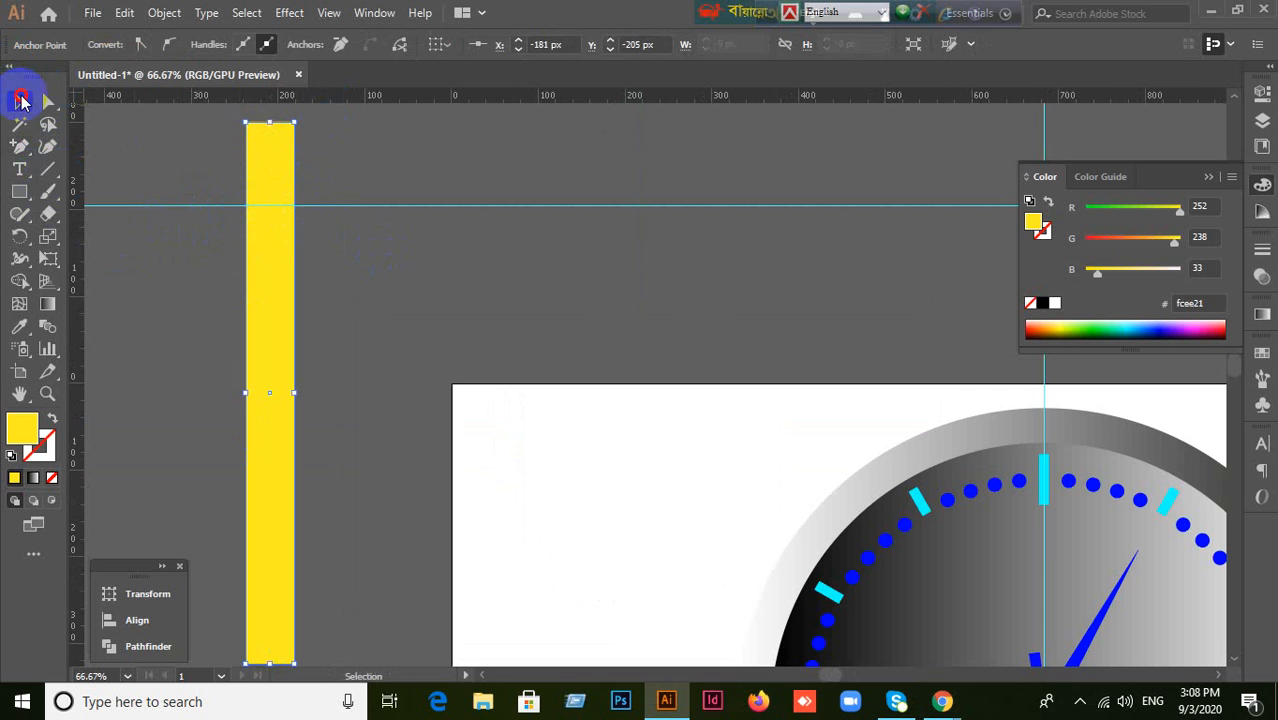
left_click(285, 171)
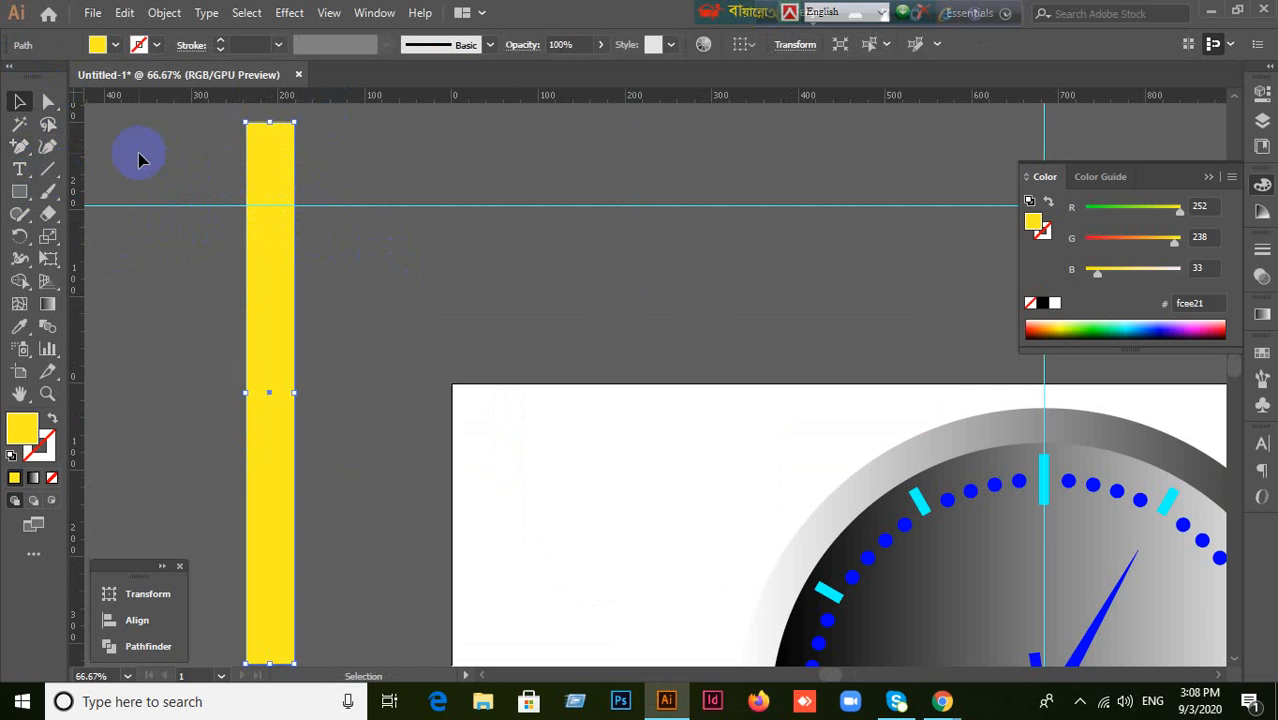
Step: Average the yellow bar's two top corner points on the Vertical axis to form a pointed tip, and deselect the bar
left_click_drag(48, 101, 110, 104)
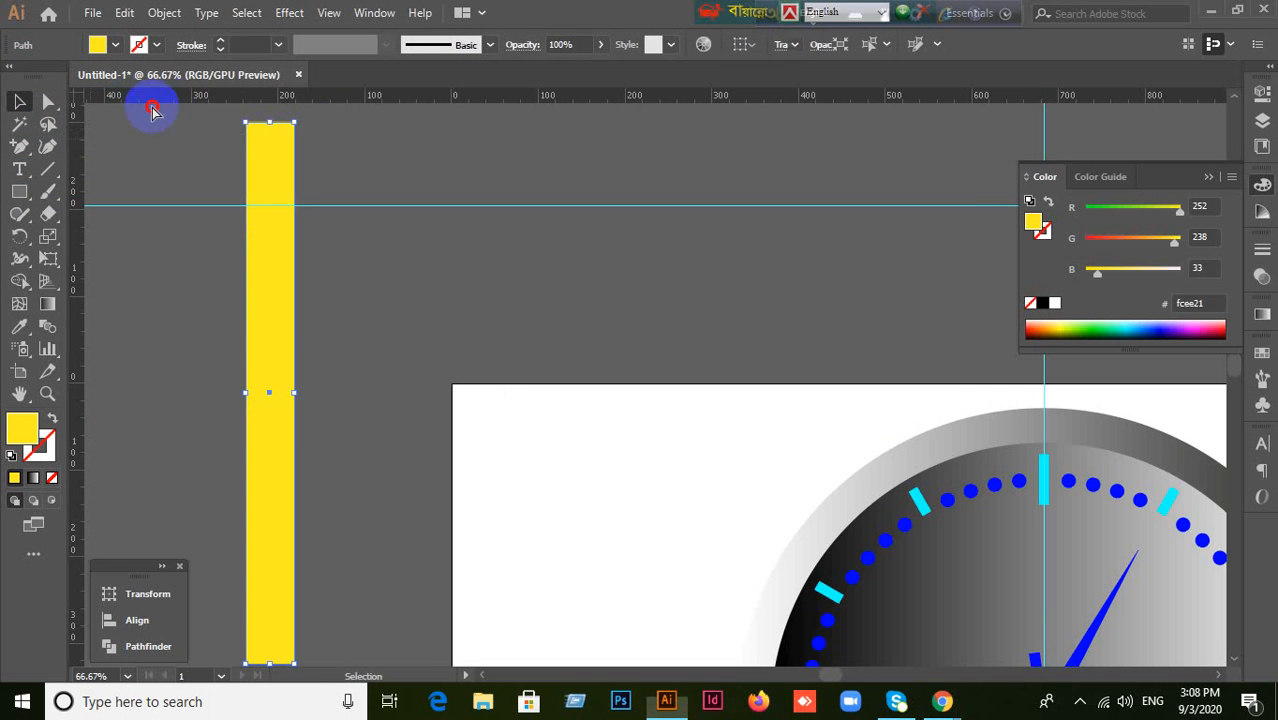
left_click_drag(222, 120, 314, 143)
right_click(280, 155)
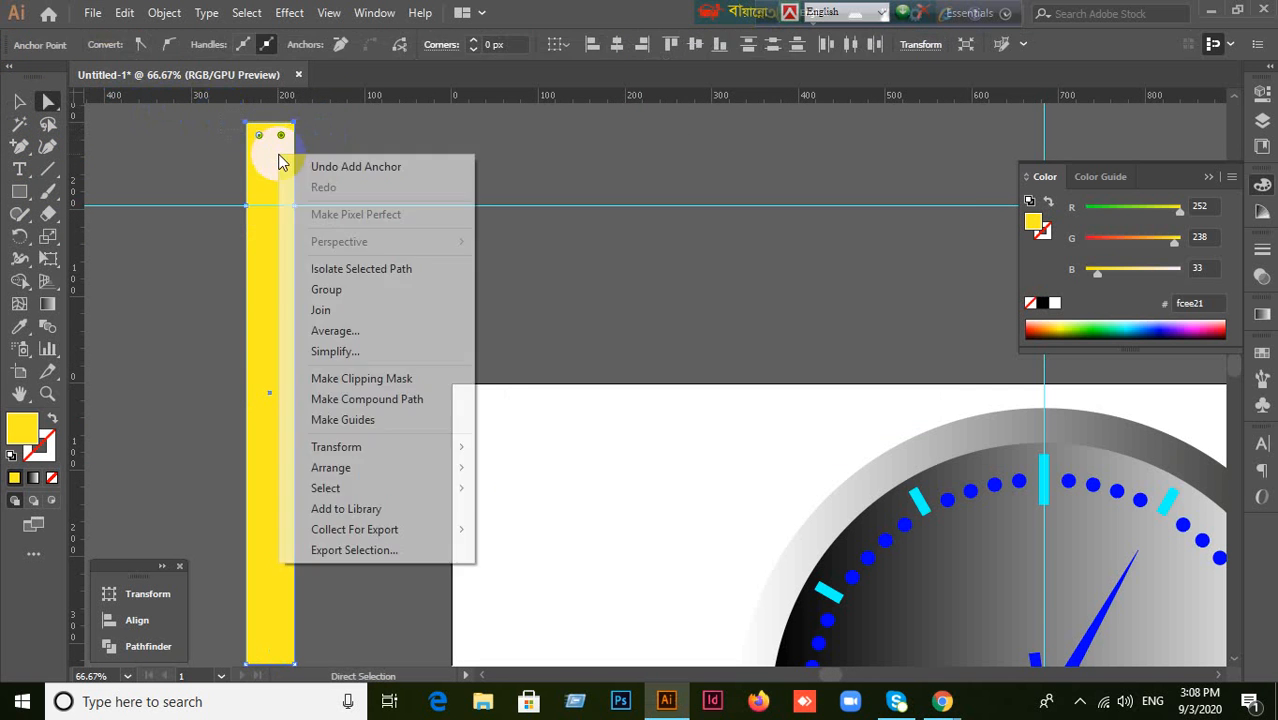
left_click(328, 330)
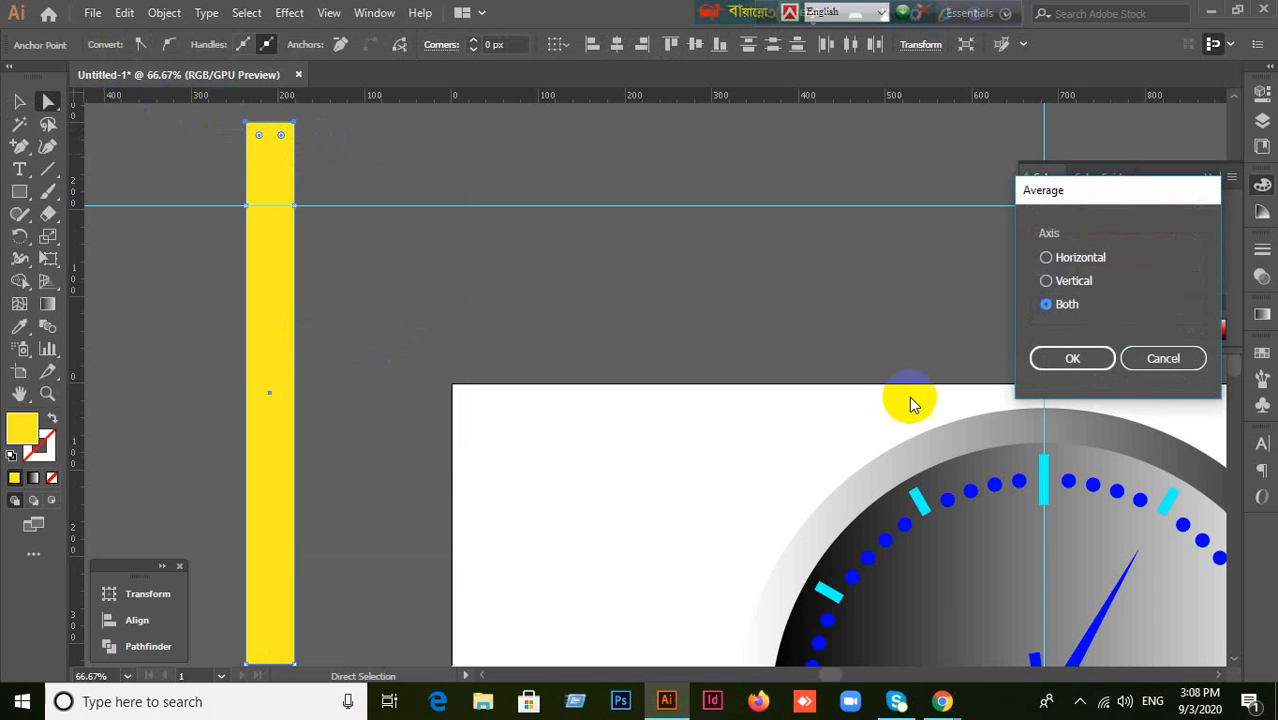
left_click(1046, 281)
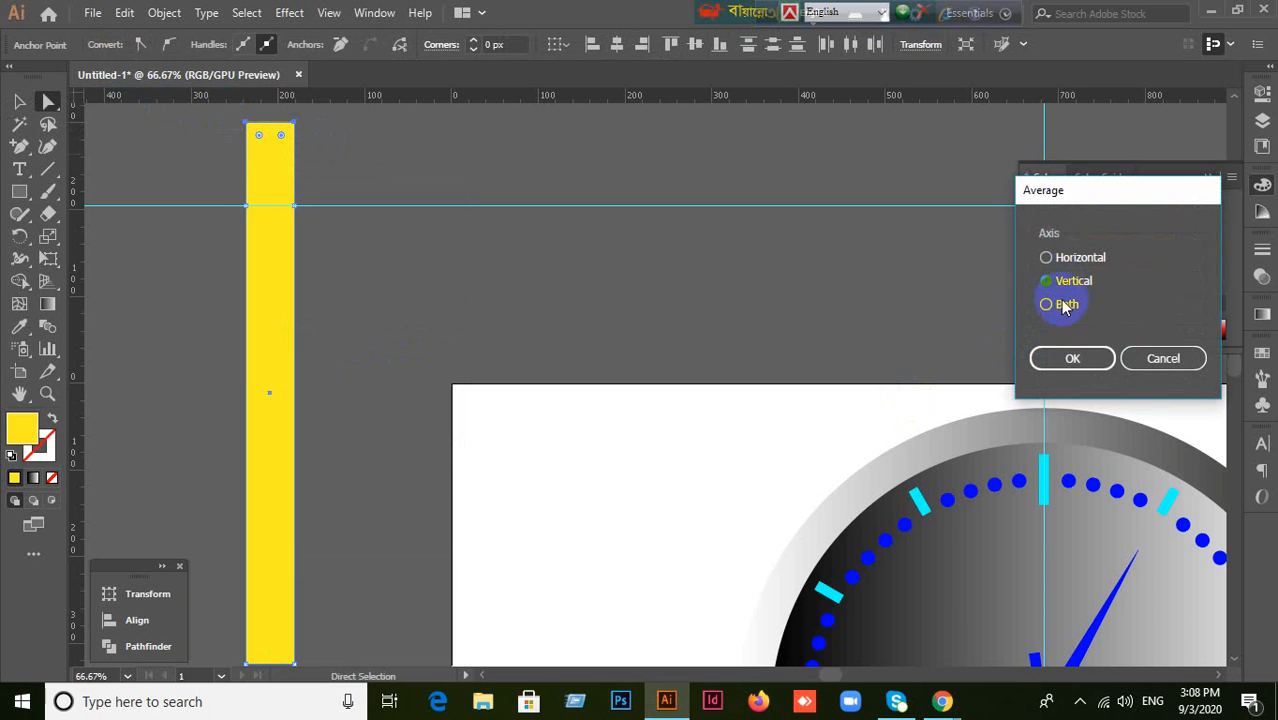
left_click(1064, 358)
left_click(19, 101)
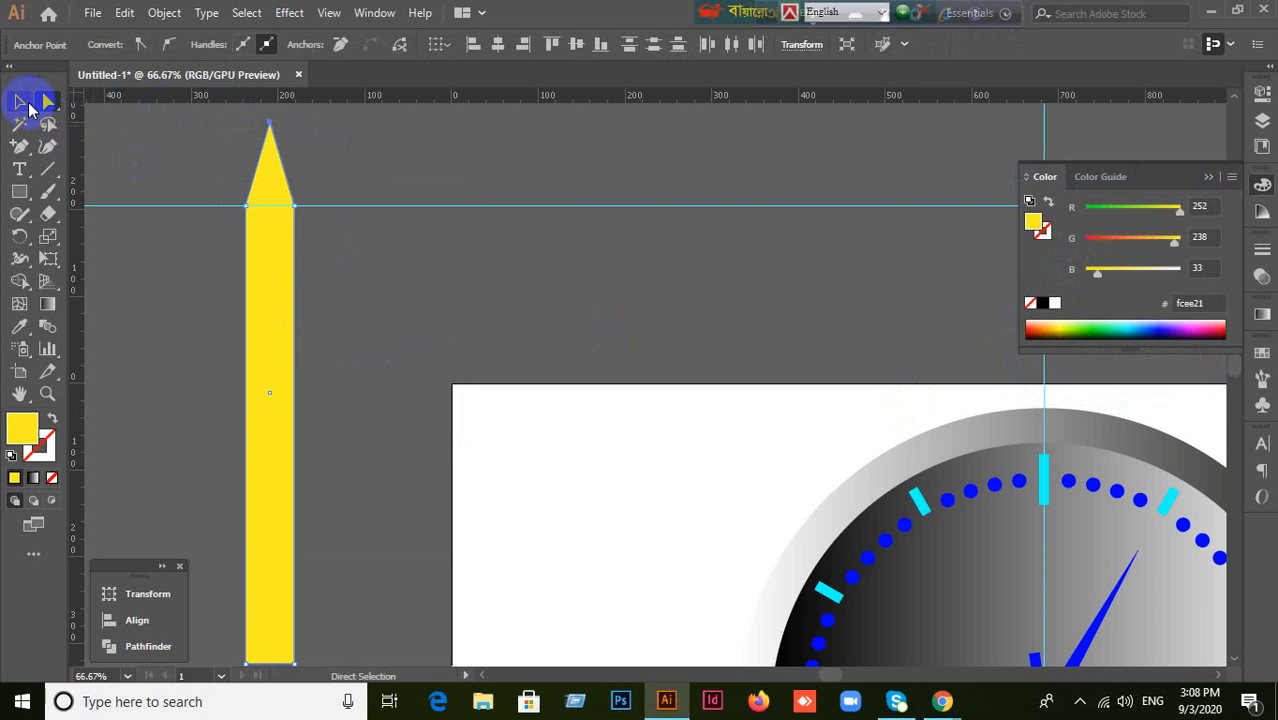
left_click(340, 252)
scroll(430, 293, "down", 1)
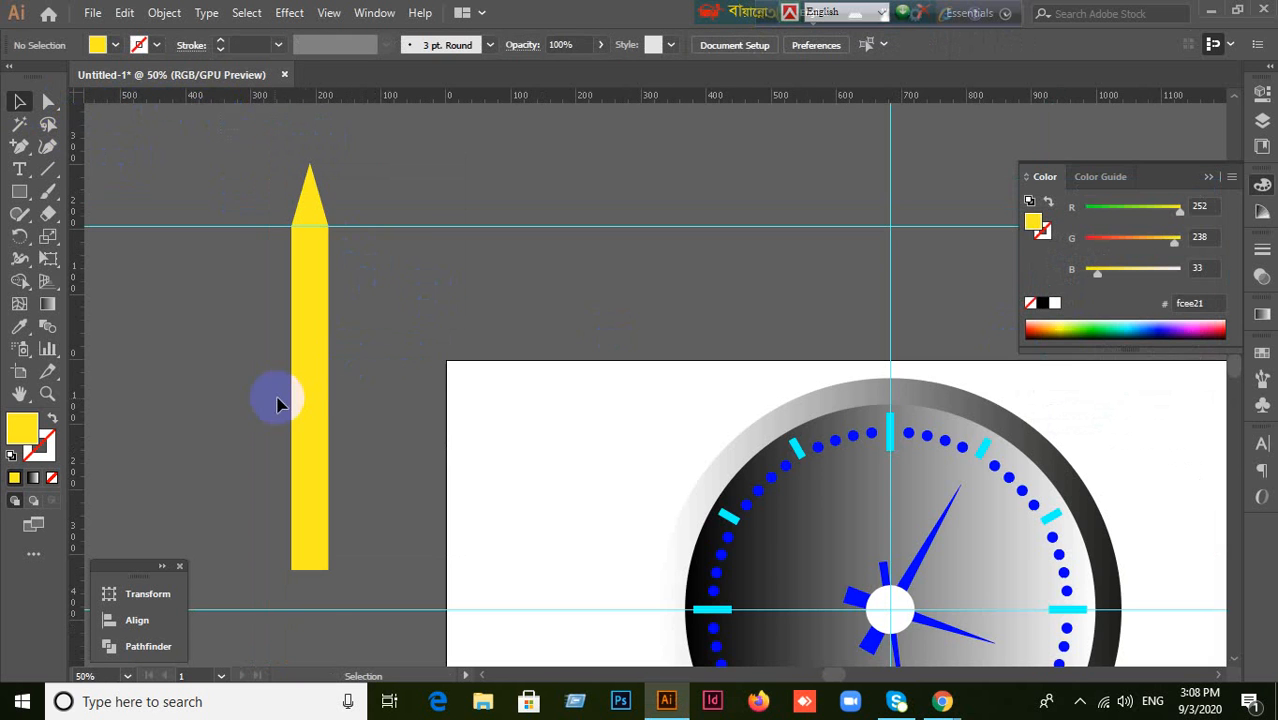
Step: Delete the pointed yellow bar beside the artboard
left_click(318, 410)
scroll(487, 410, "down", 1)
scroll(487, 410, "down", 1)
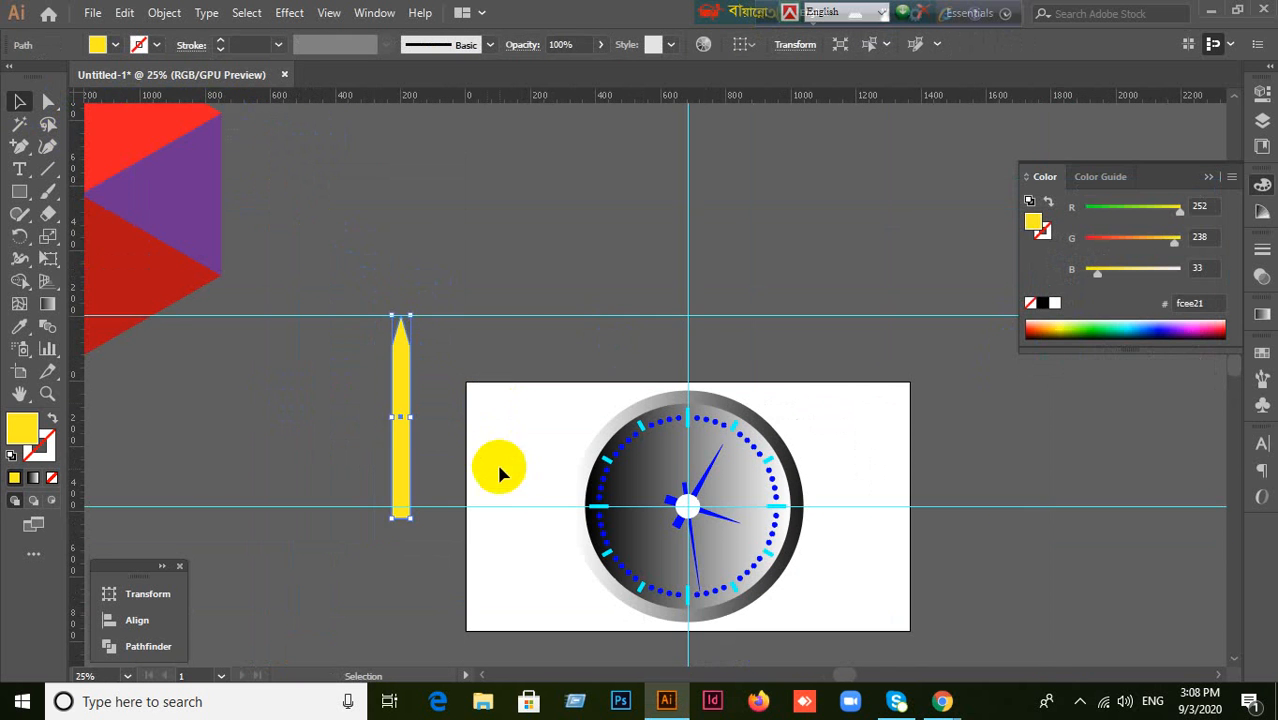
scroll(500, 468, "down", 1)
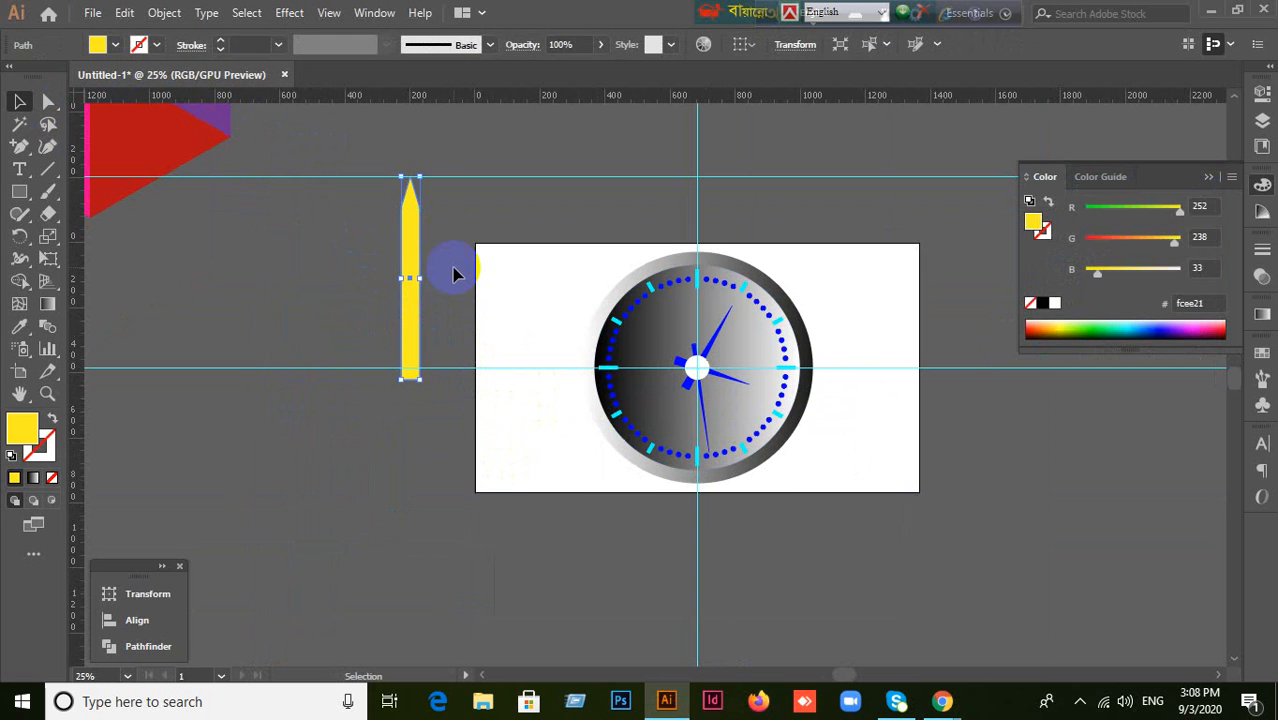
key("Delete")
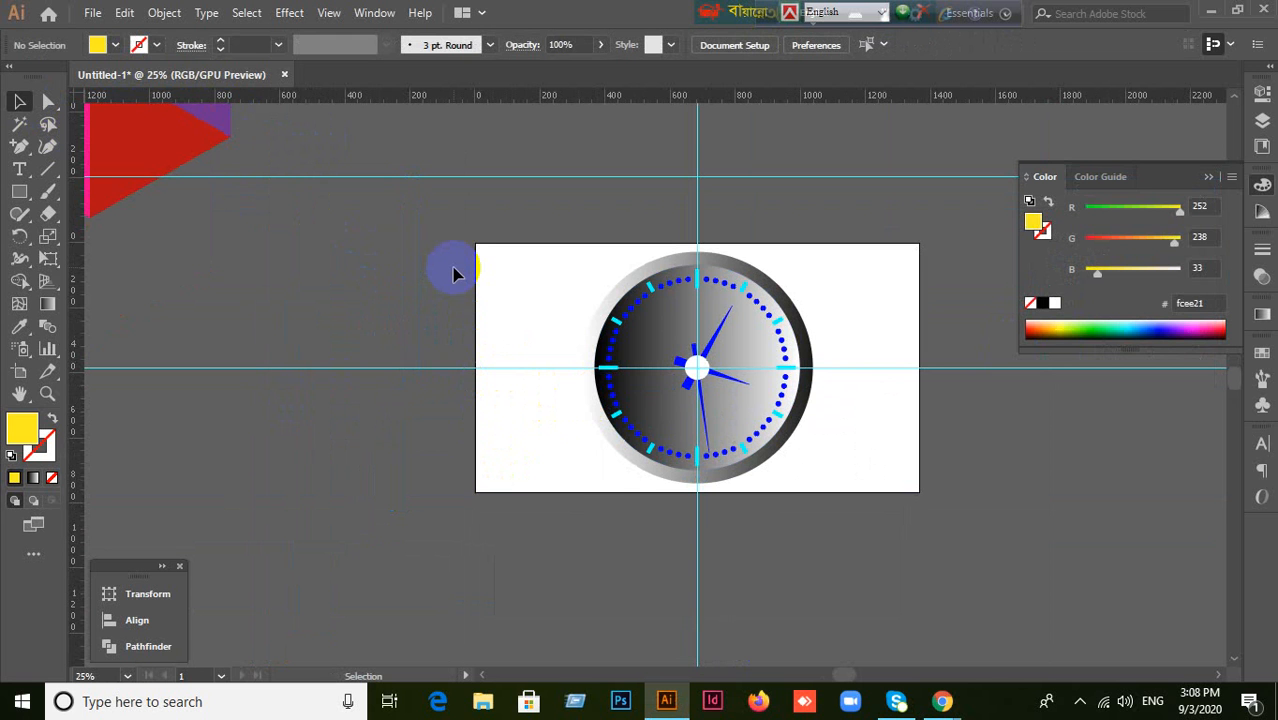
Step: Unlock the guides and delete the horizontal guide above the artboard
right_click(453, 273)
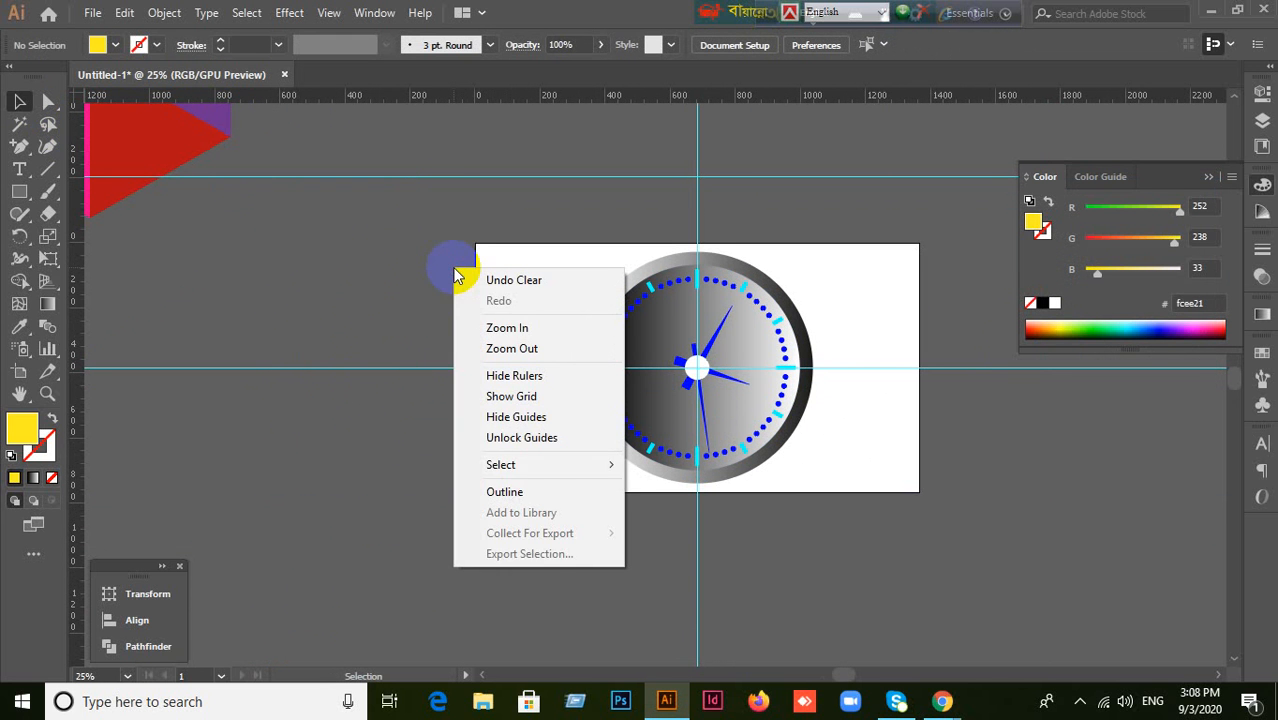
left_click(530, 434)
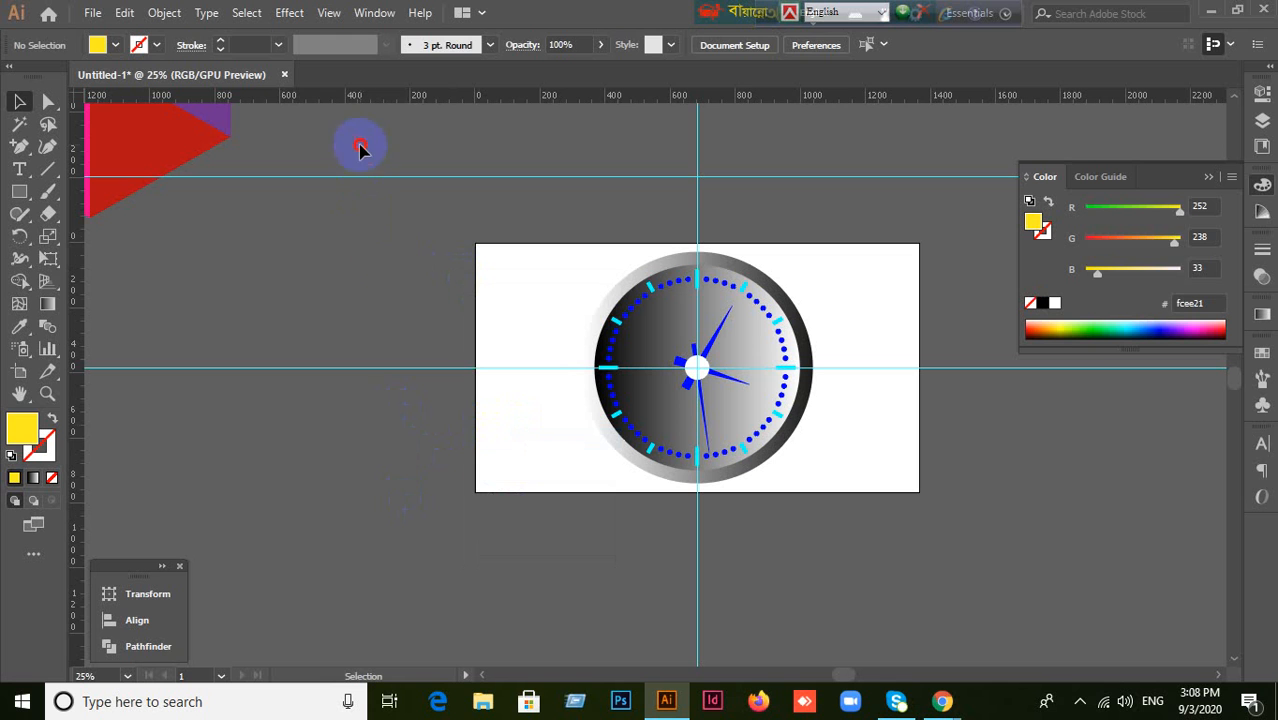
left_click_drag(362, 143, 398, 295)
key("Delete")
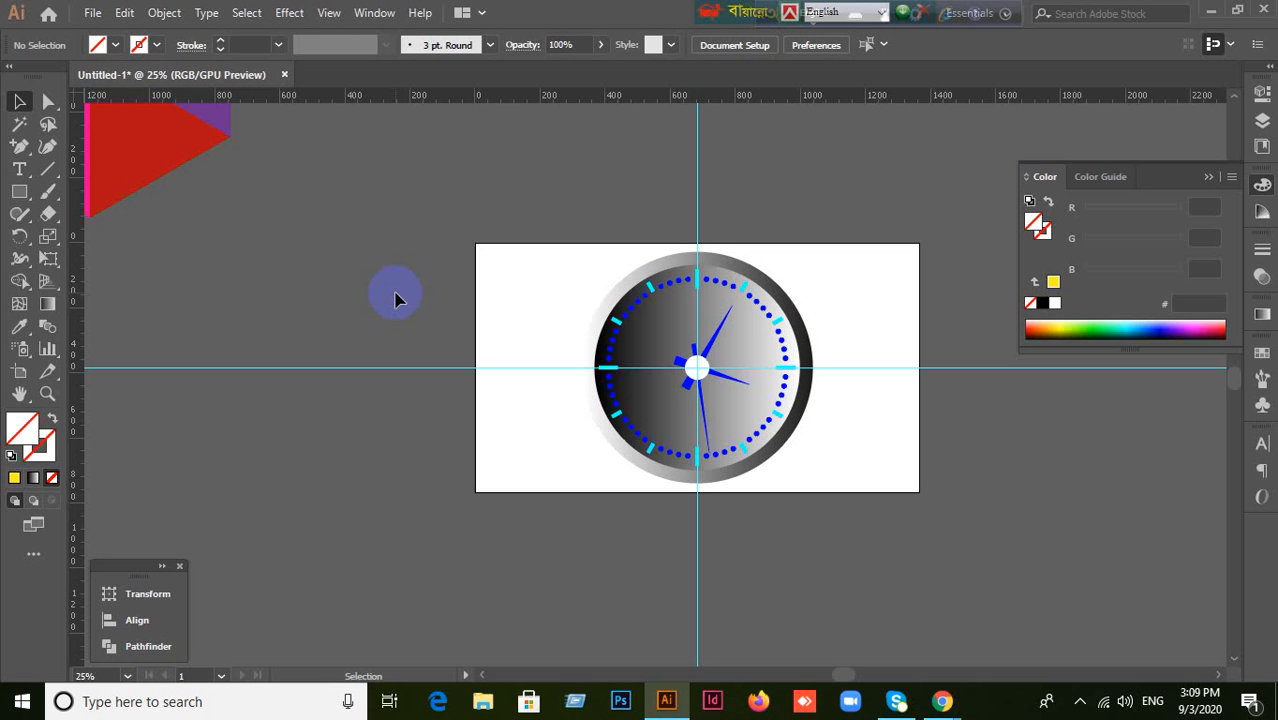
Step: Lock the remaining guides through the clock's centre
right_click(346, 280)
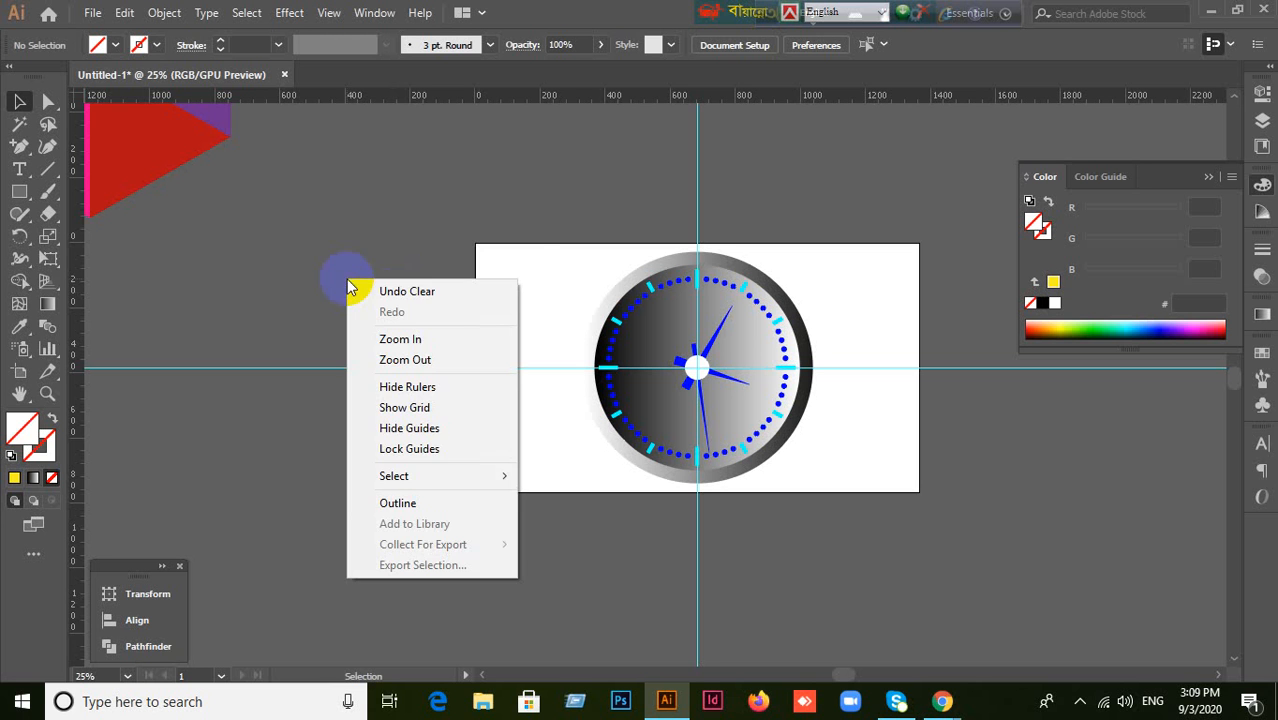
left_click(310, 530)
right_click(370, 444)
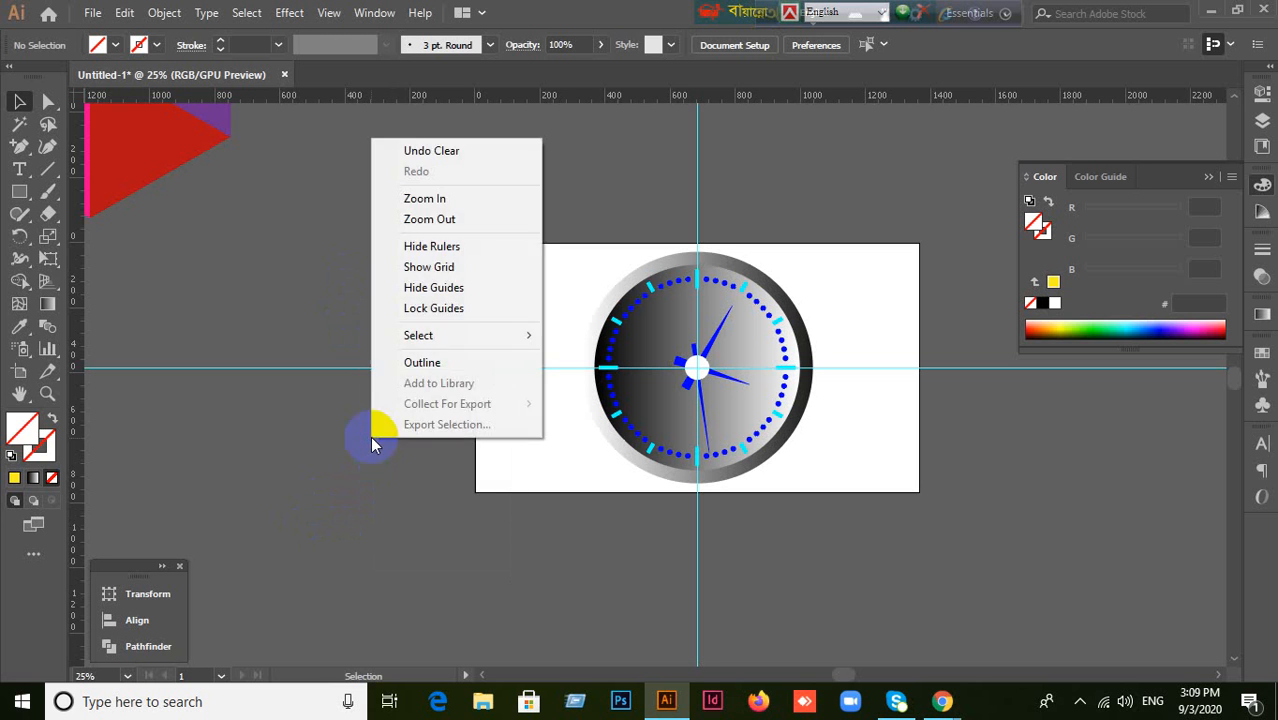
left_click(433, 307)
right_click(348, 283)
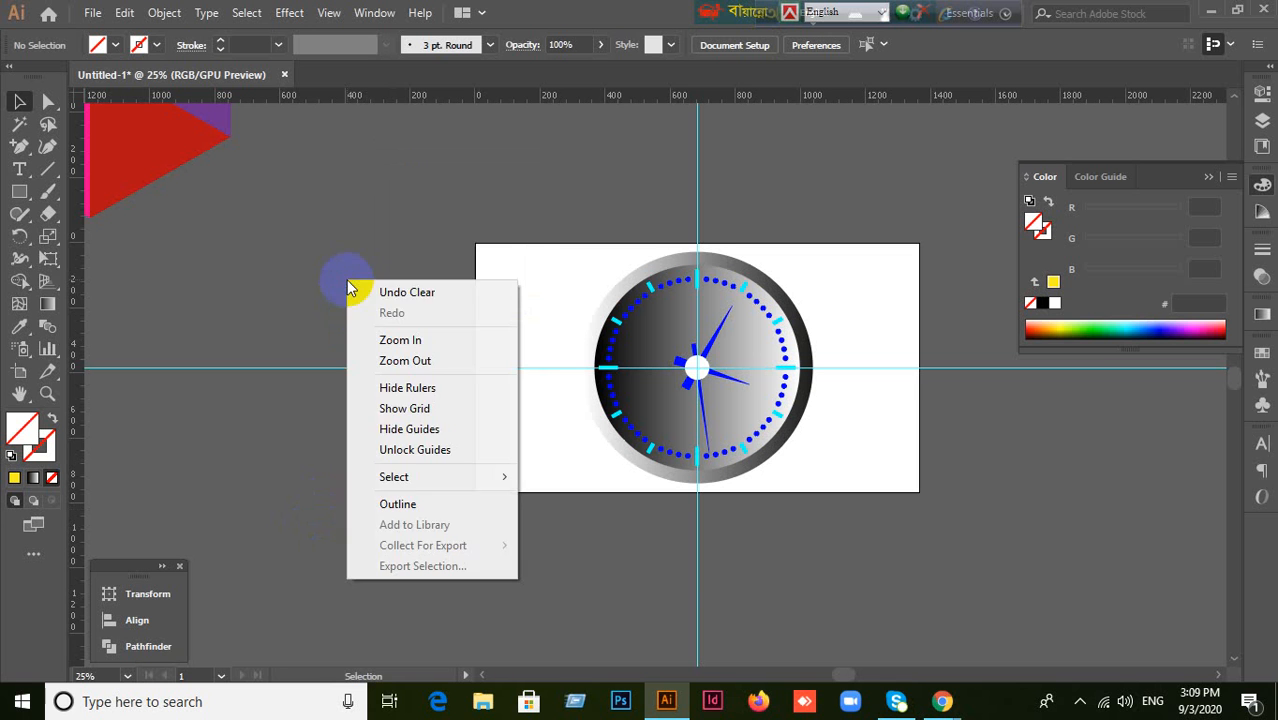
left_click(333, 478)
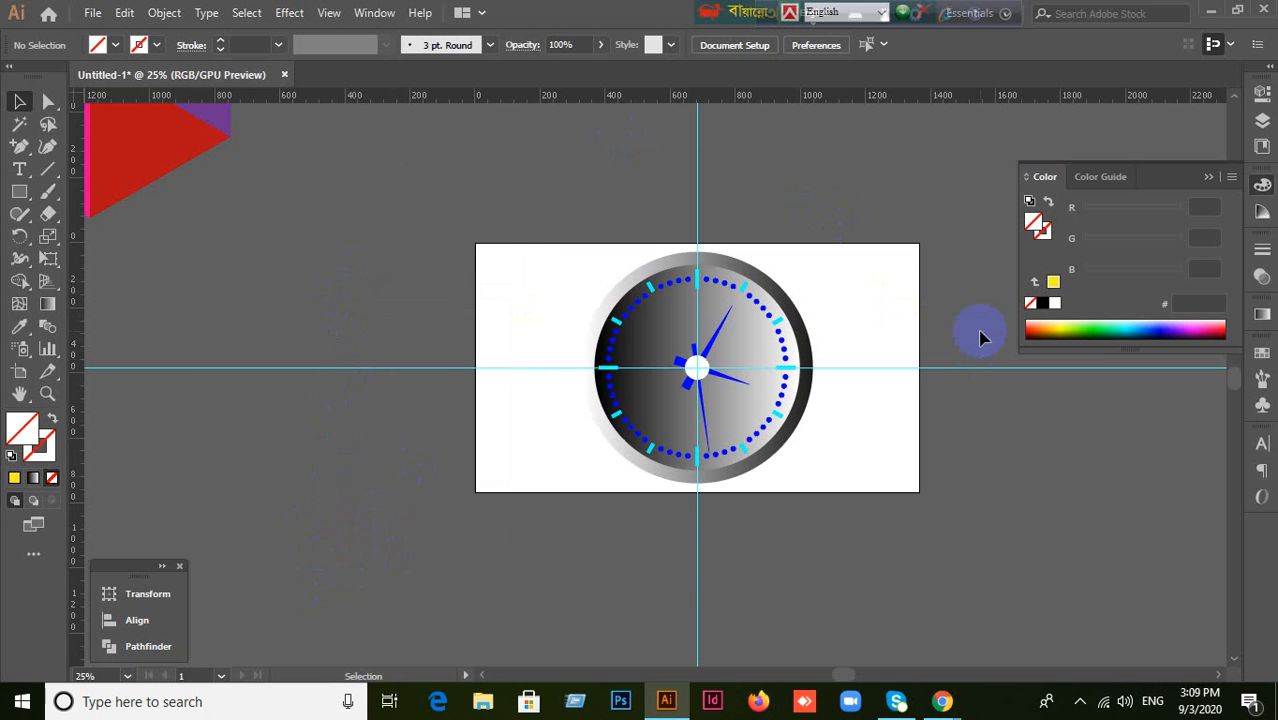
Step: Examine the clock's hands, minute dots and hour bars up close and at full size
left_click_drag(605, 530, 827, 582)
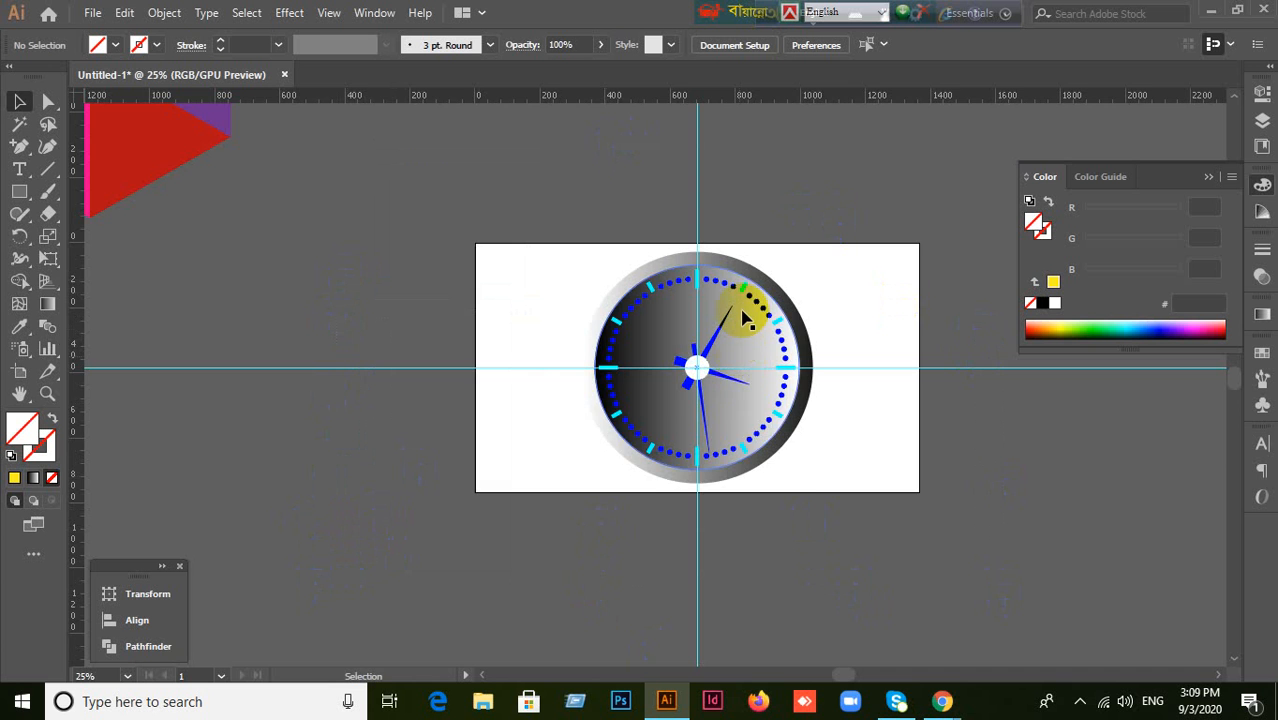
scroll(742, 316, "up", 2)
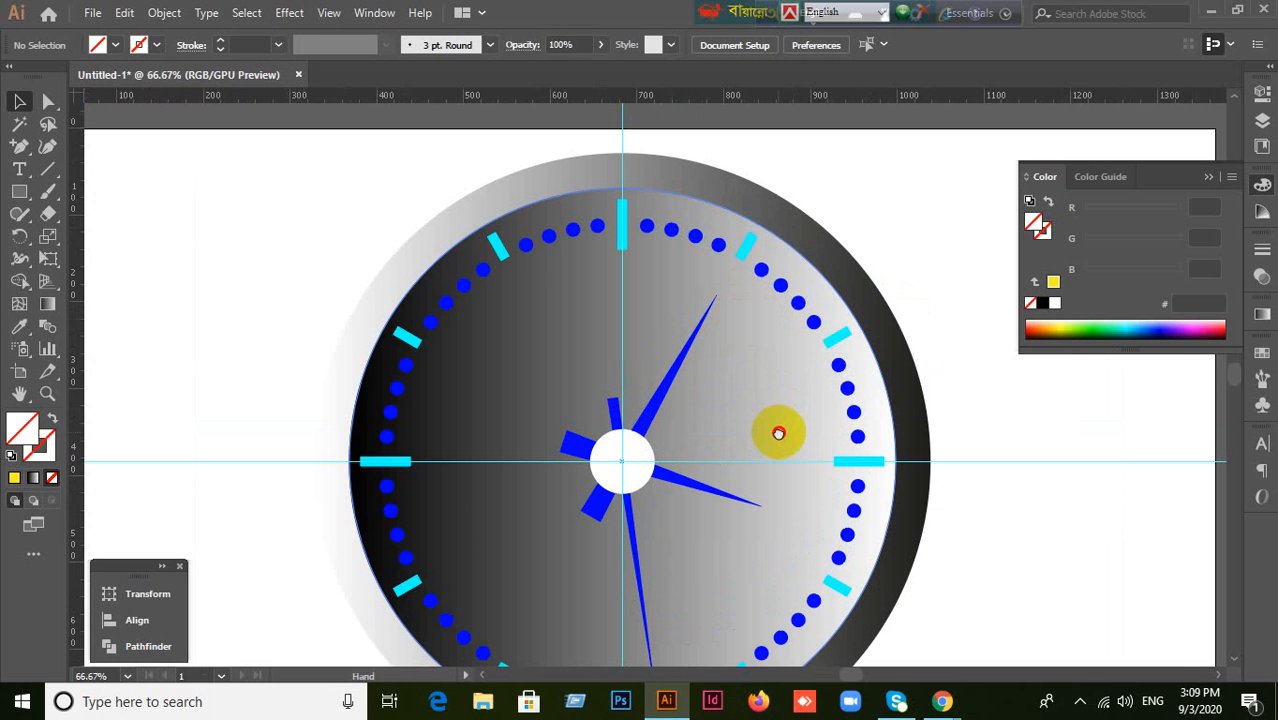
left_click_drag(779, 432, 763, 347)
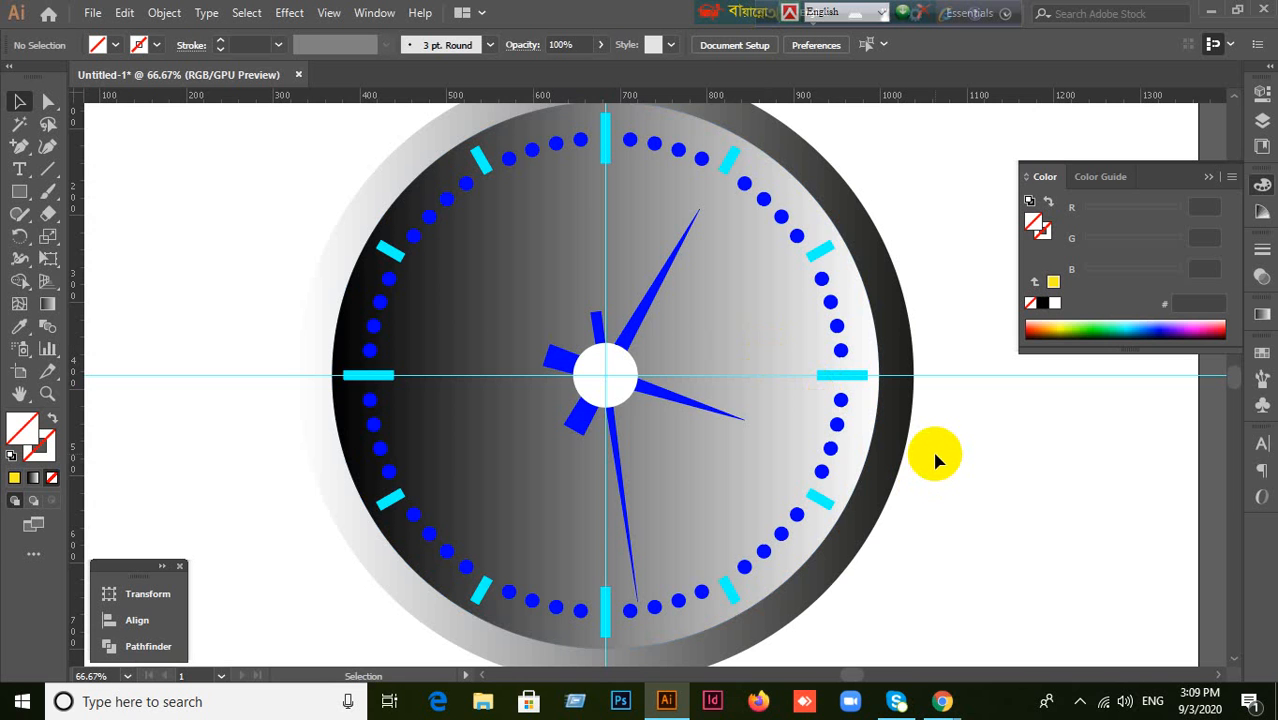
scroll(935, 460, "down", 1)
scroll(935, 460, "up", 1)
scroll(937, 456, "down", 1)
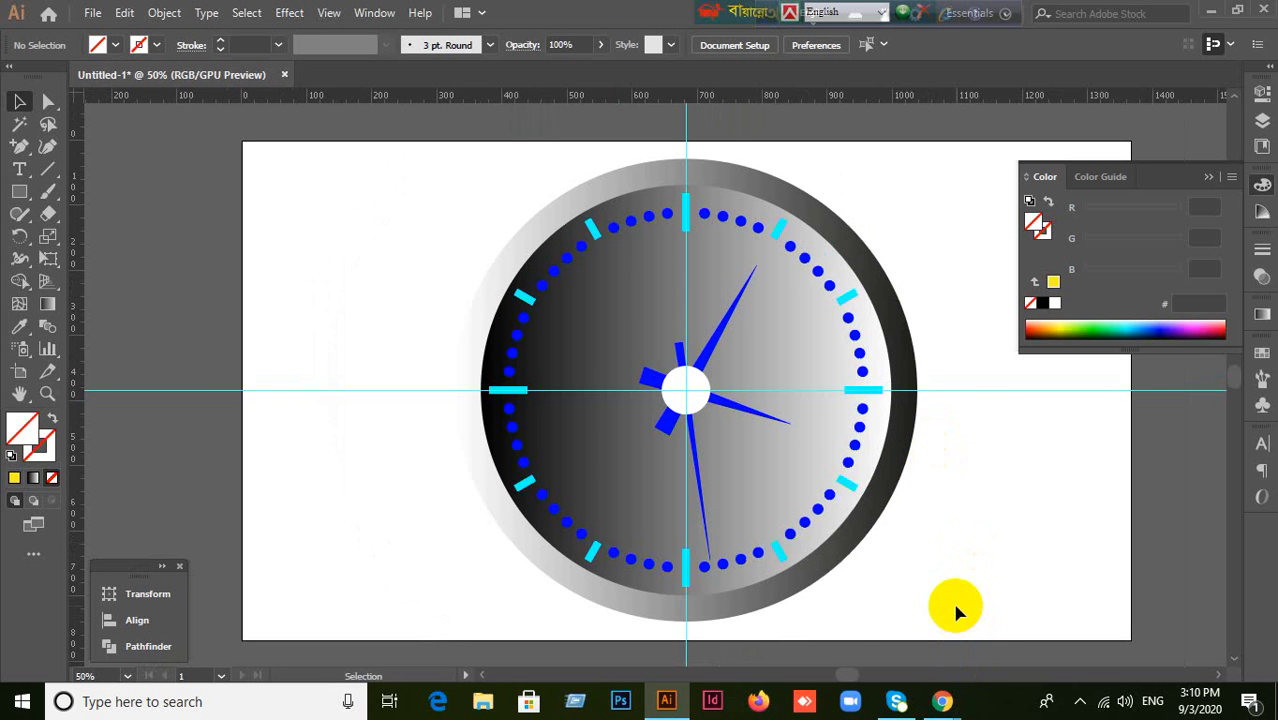
Step: Switch to the Google Meet call in Chrome, read the meeting chat and close it
left_click(942, 701)
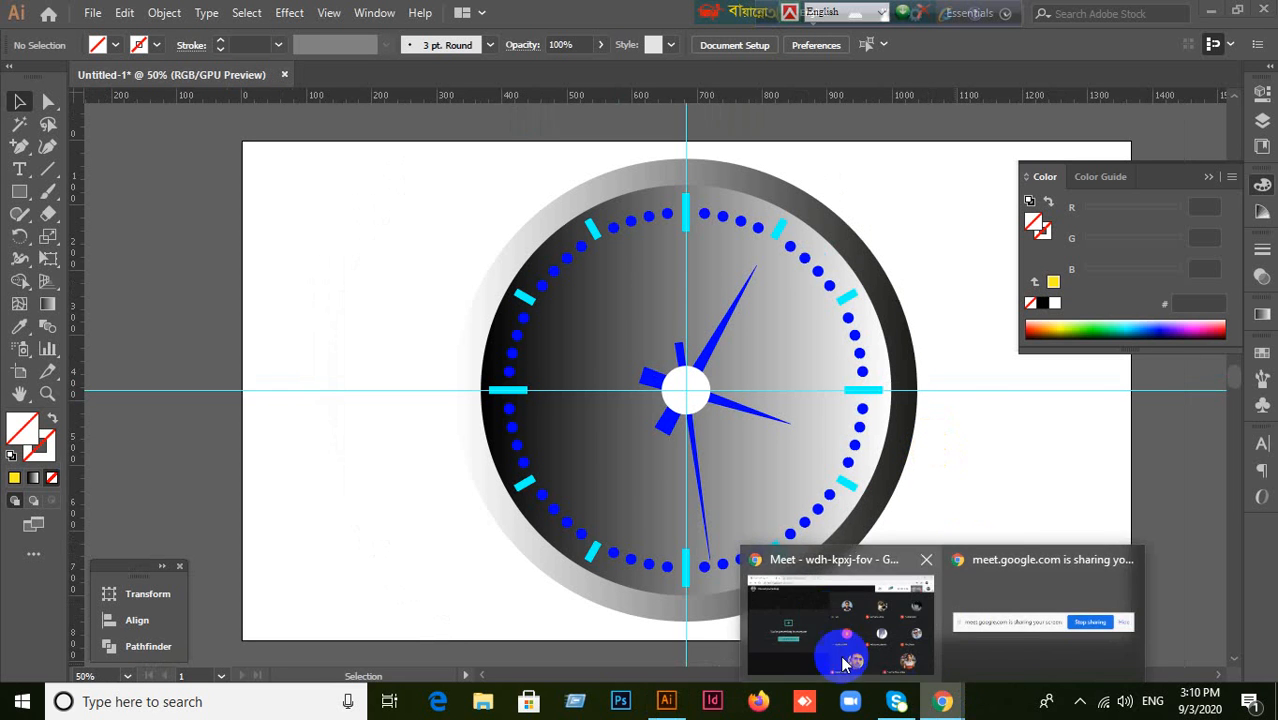
left_click(797, 597)
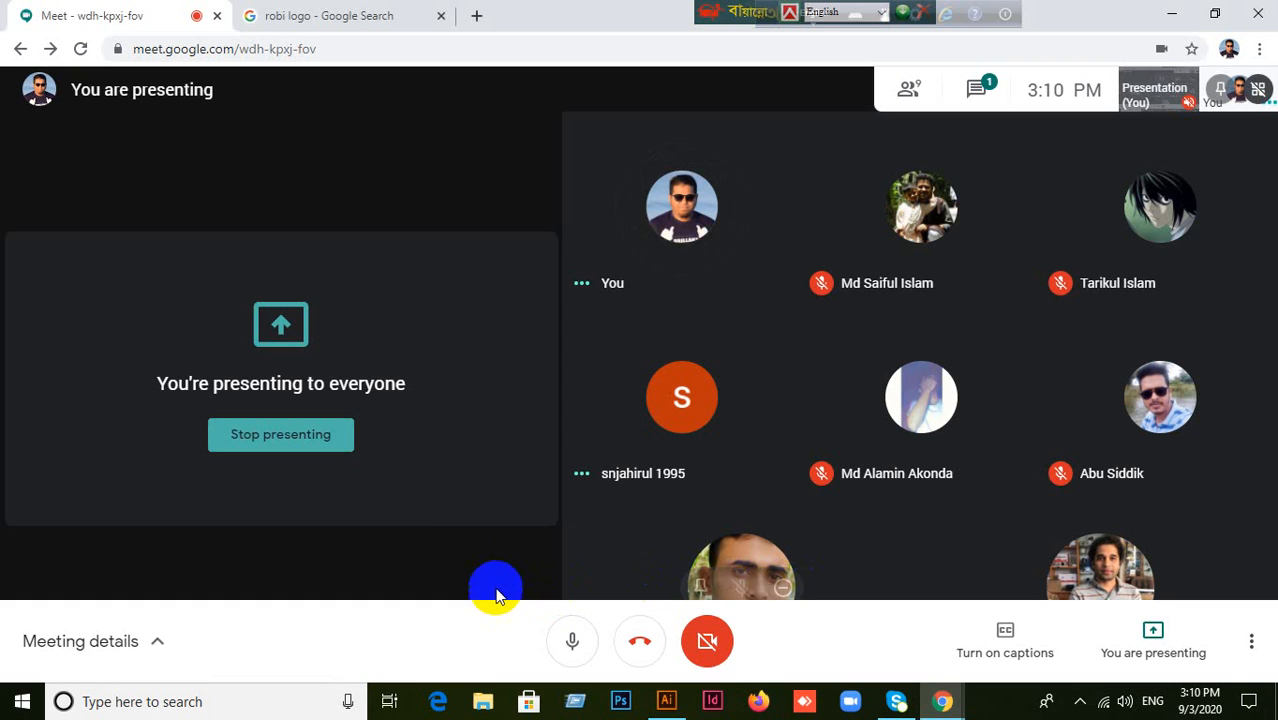
left_click(983, 93)
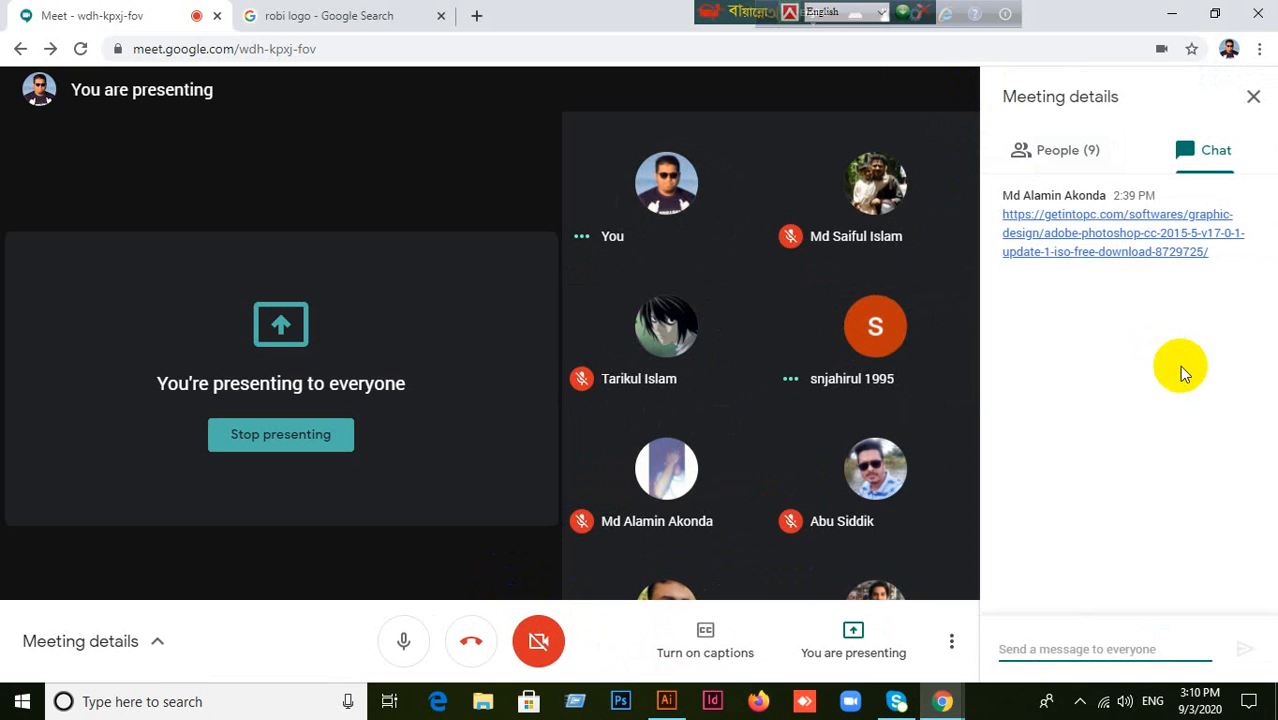
left_click(1253, 96)
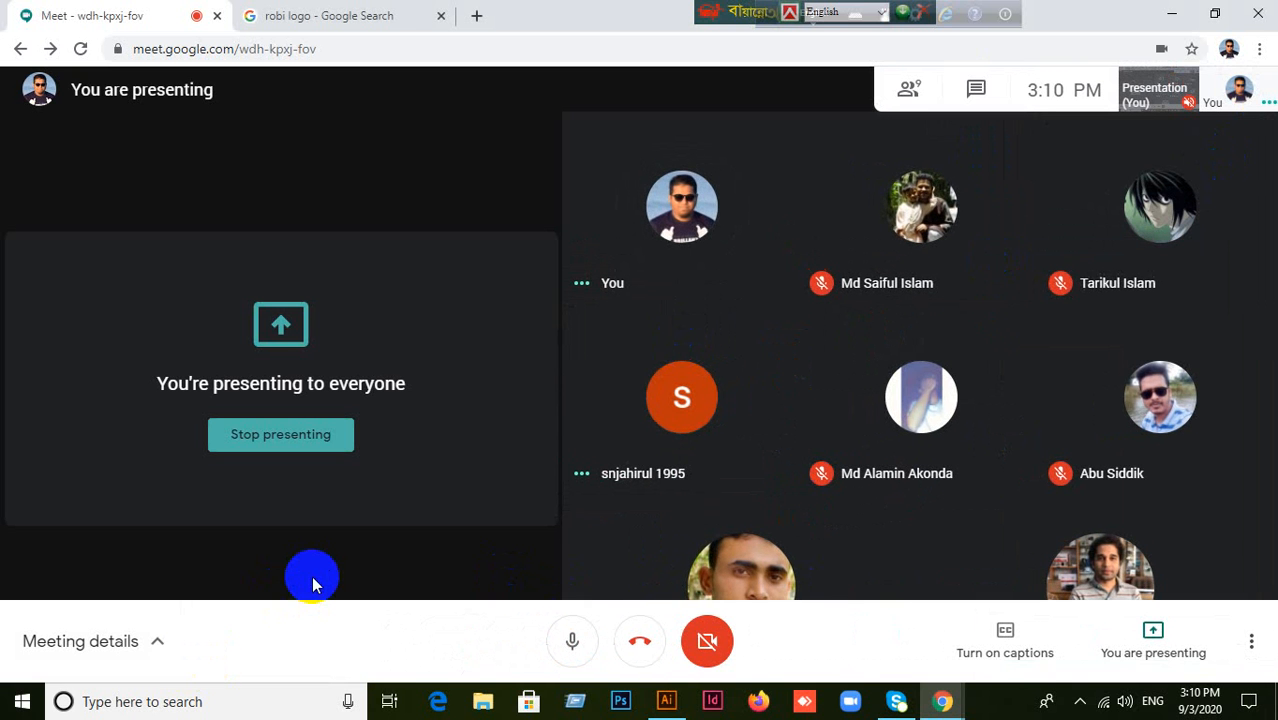
left_click(939, 708)
left_click(791, 607)
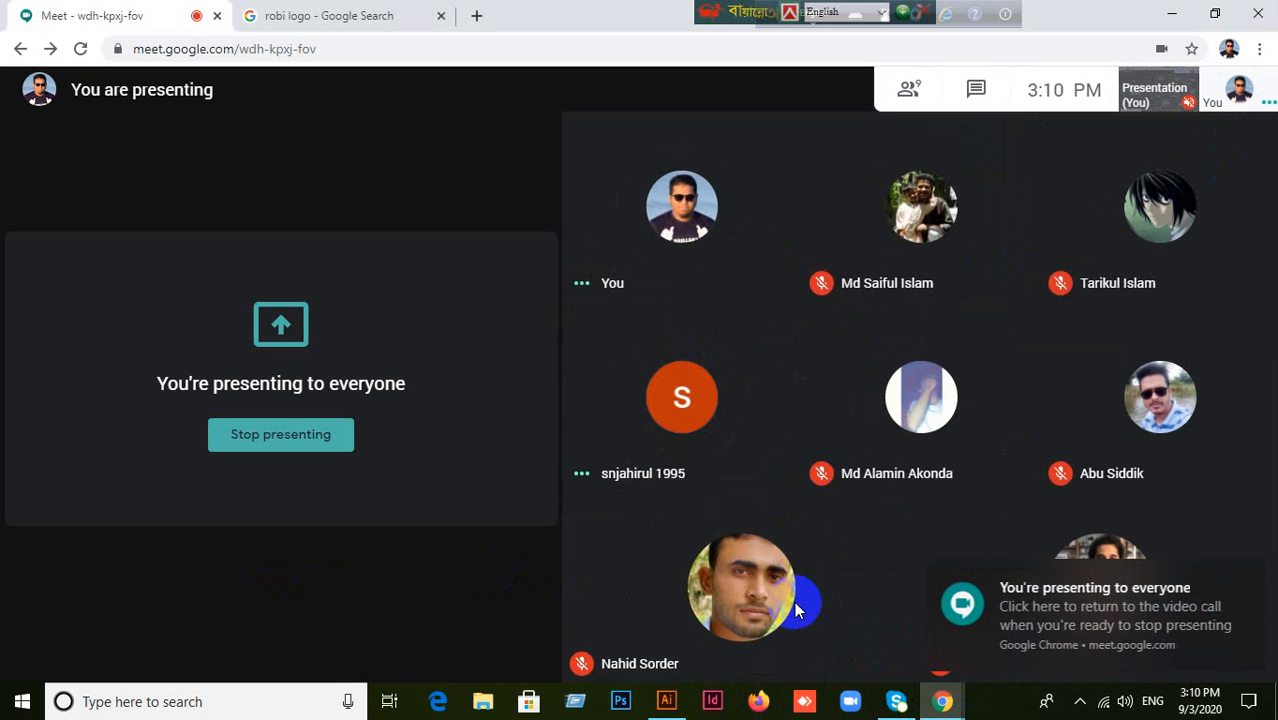
Step: Switch back to Illustrator and turn on Snap to Grid
left_click(666, 701)
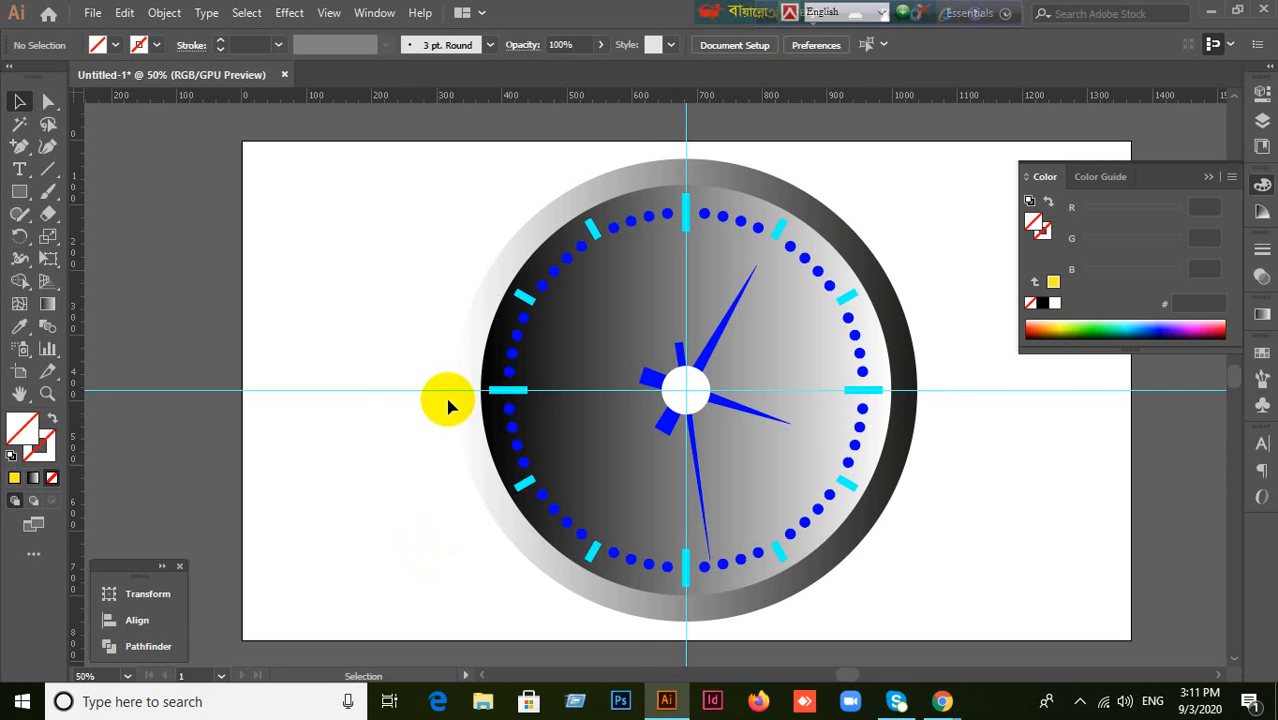
left_click(330, 14)
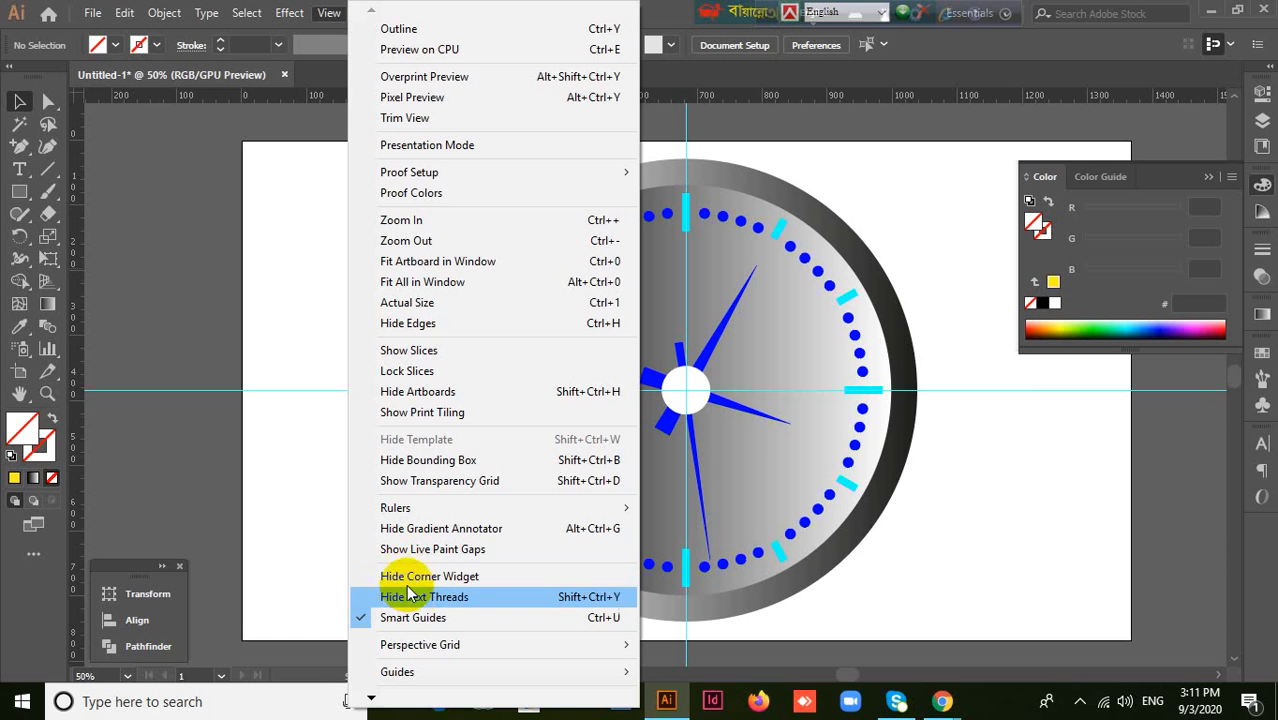
mouse_move(371, 698)
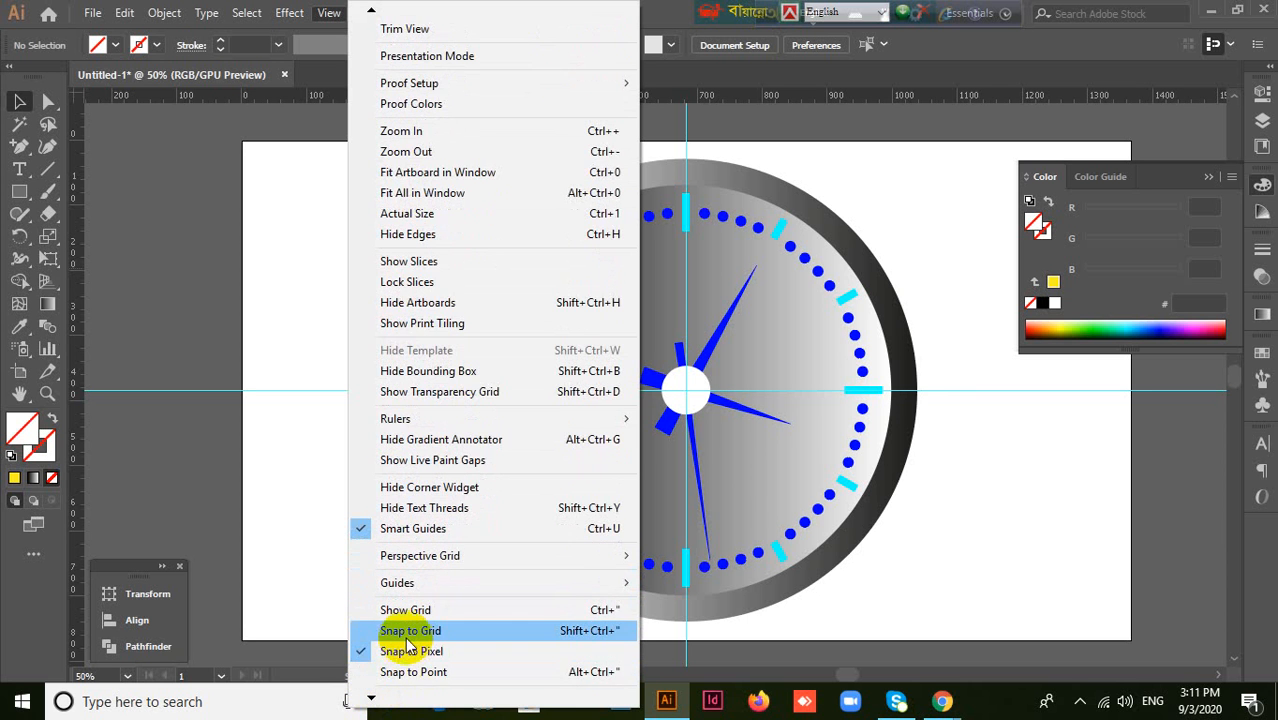
left_click(405, 633)
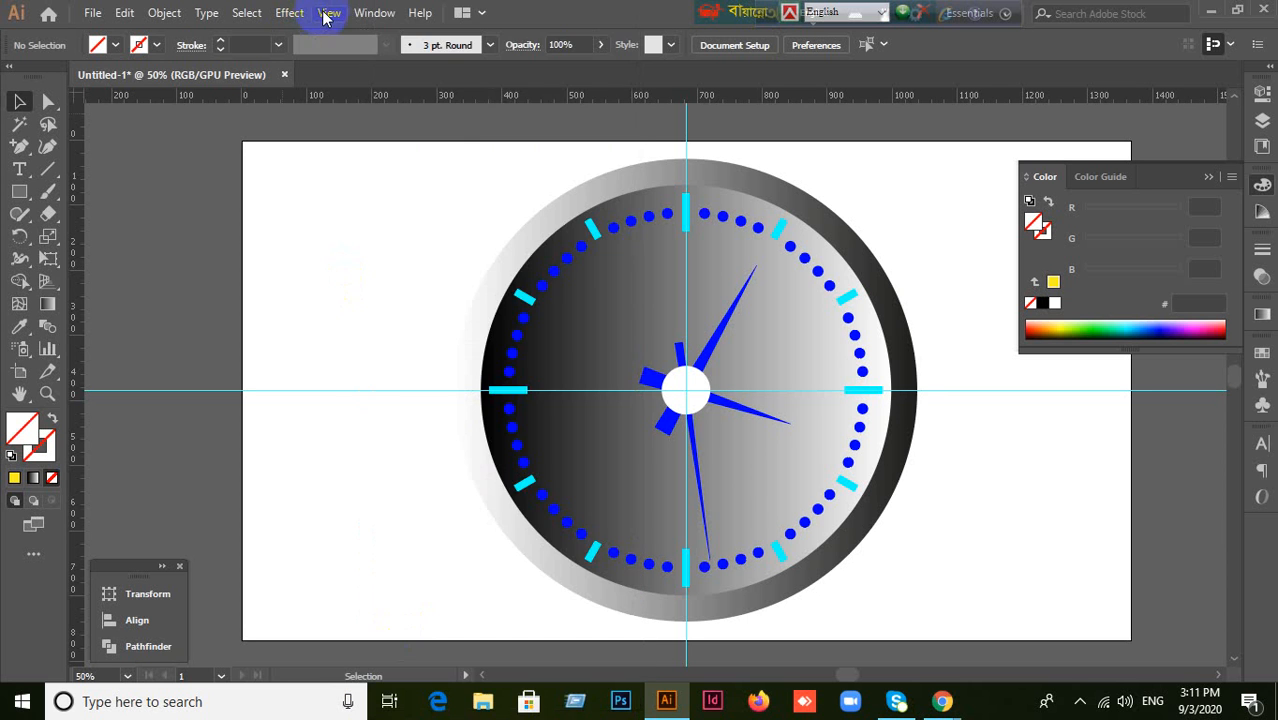
Step: Draw a circle off the artboard's upper-left corner and fill it with yellow fcee21
left_click(328, 13)
left_click(311, 483)
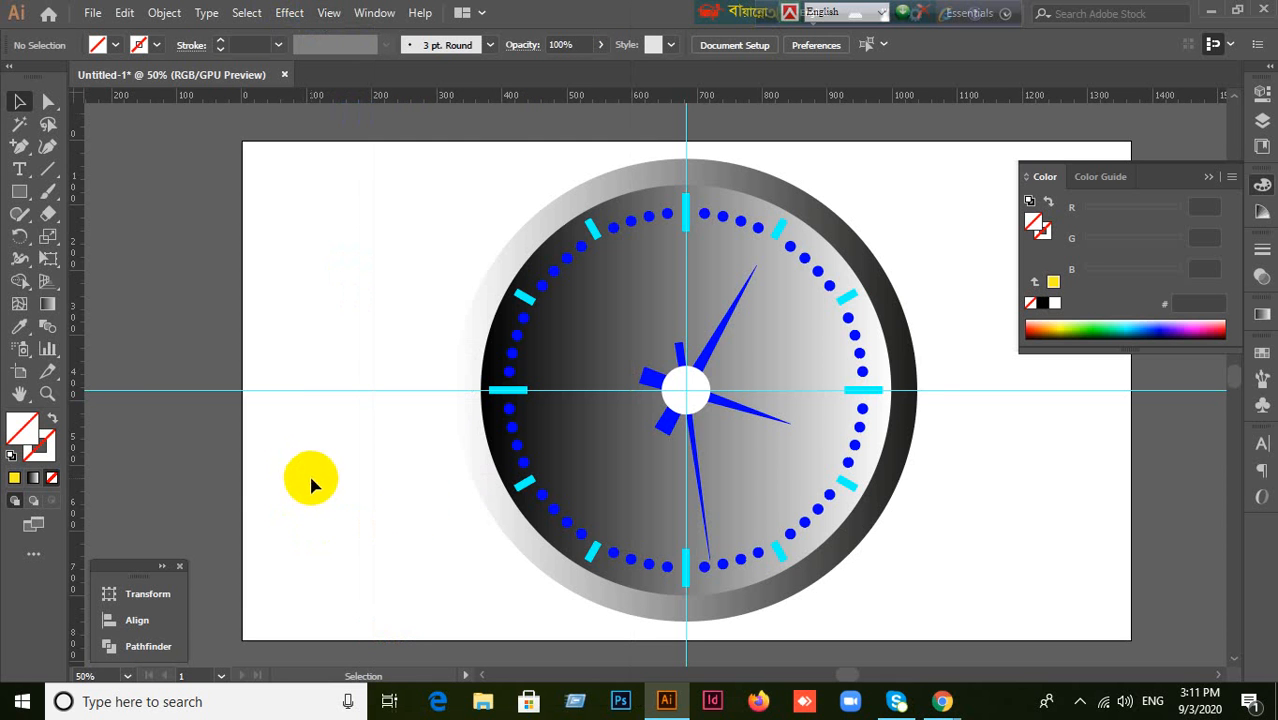
scroll(415, 503, "down", 1)
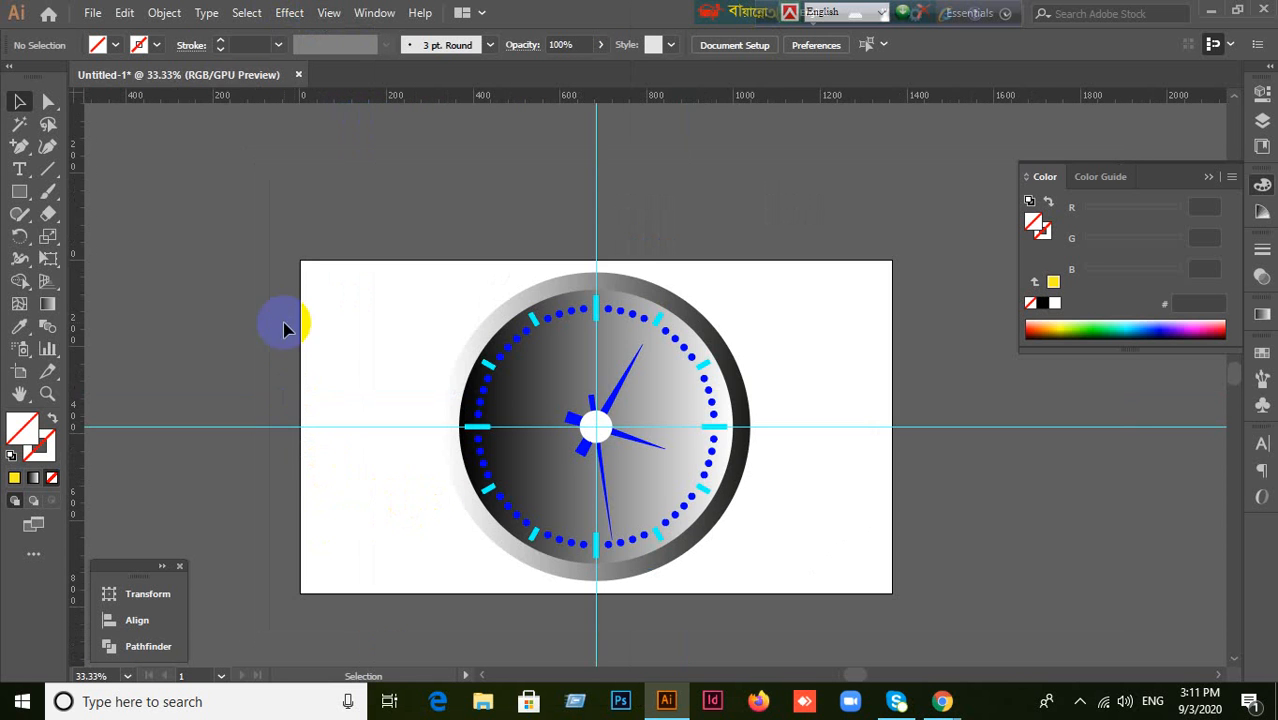
left_click_drag(285, 322, 485, 436)
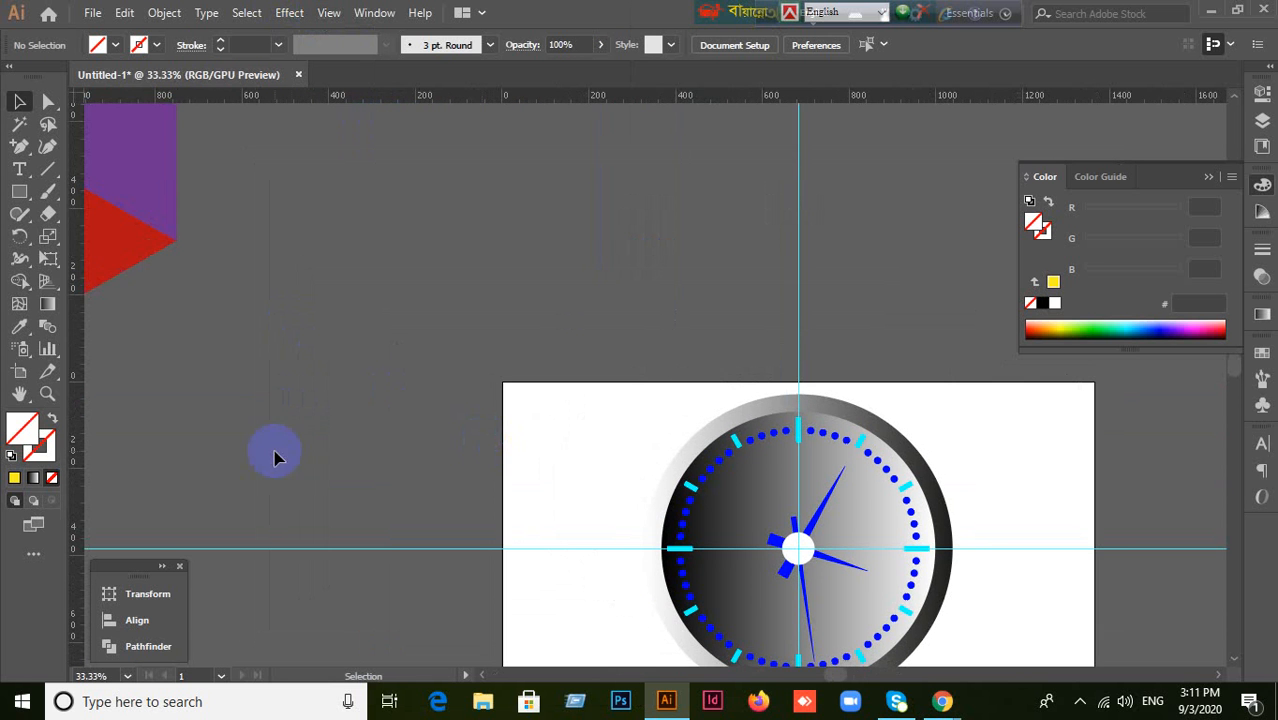
left_click(19, 191)
left_click(67, 240)
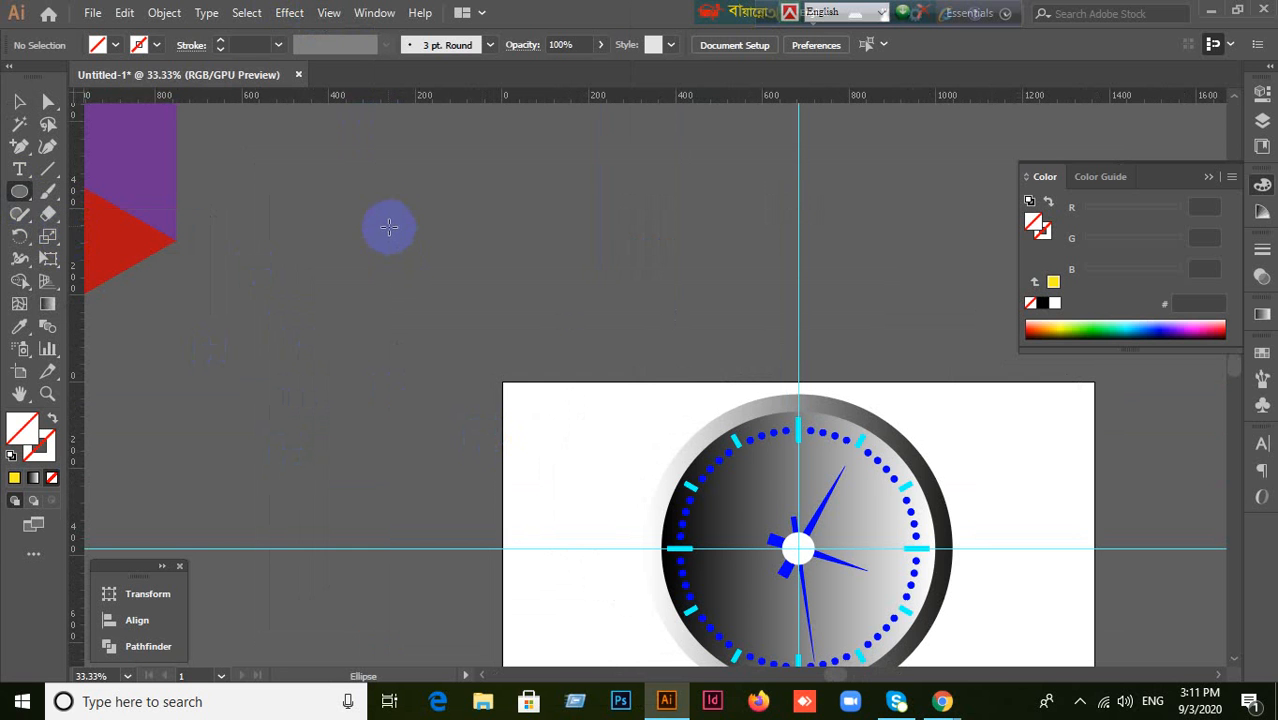
left_click_drag(384, 213, 576, 404)
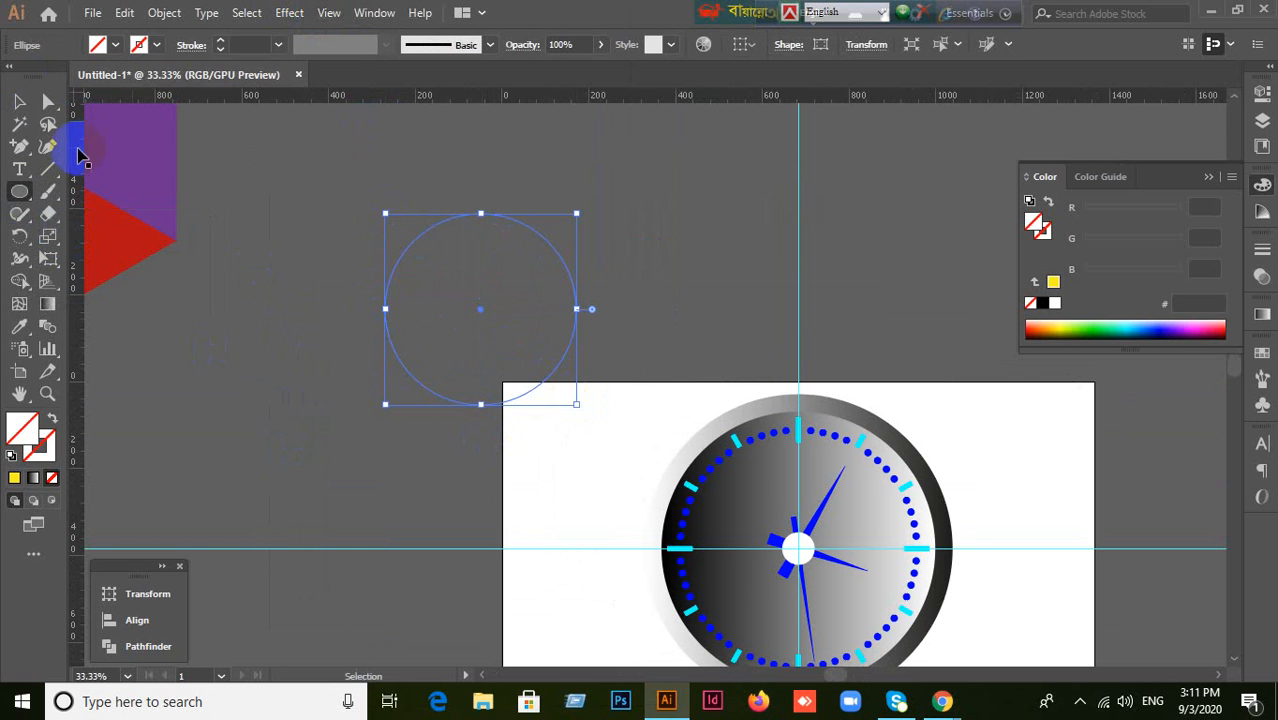
left_click(14, 478)
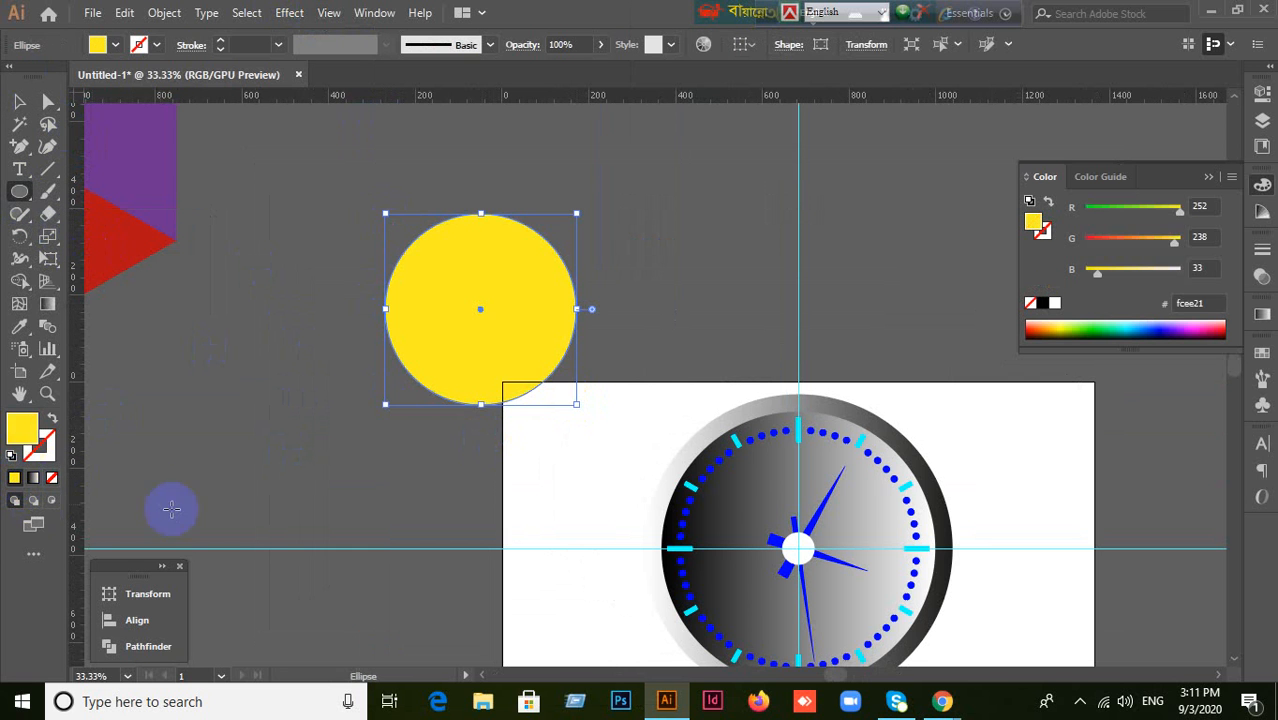
Step: Place a vertical guide through the centre of the yellow circle
left_click(19, 101)
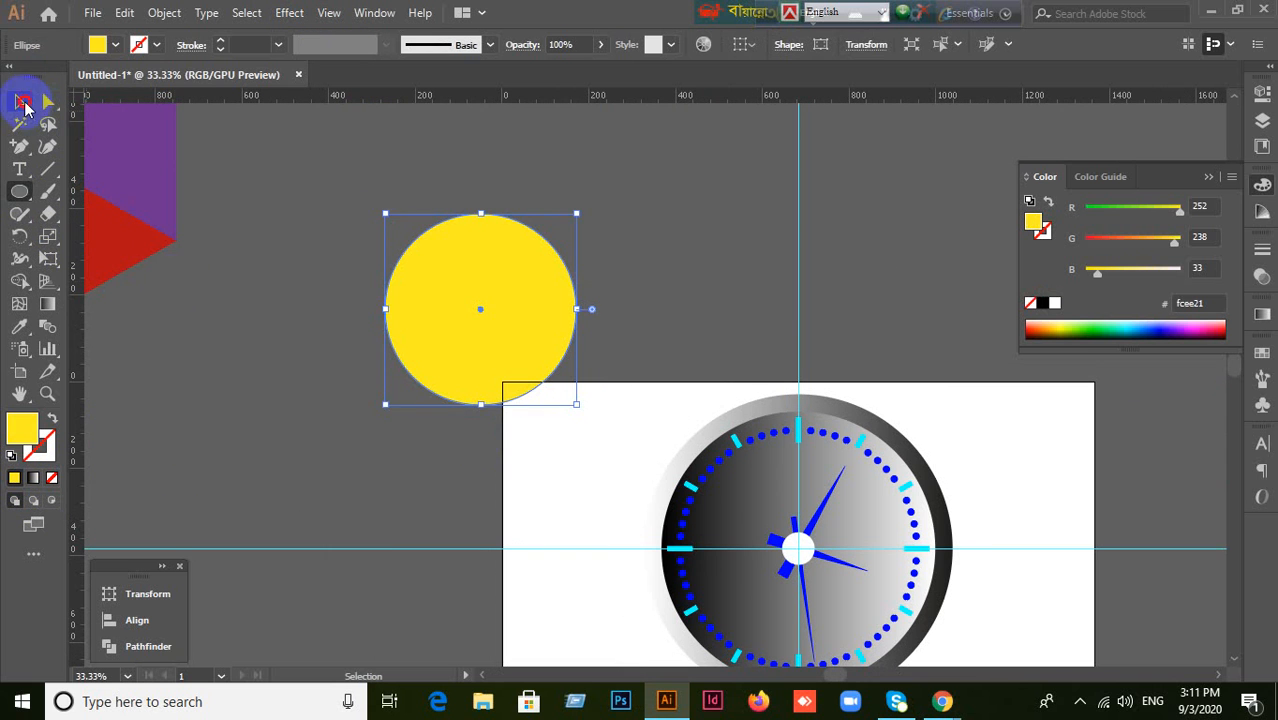
left_click(185, 326)
left_click(486, 355)
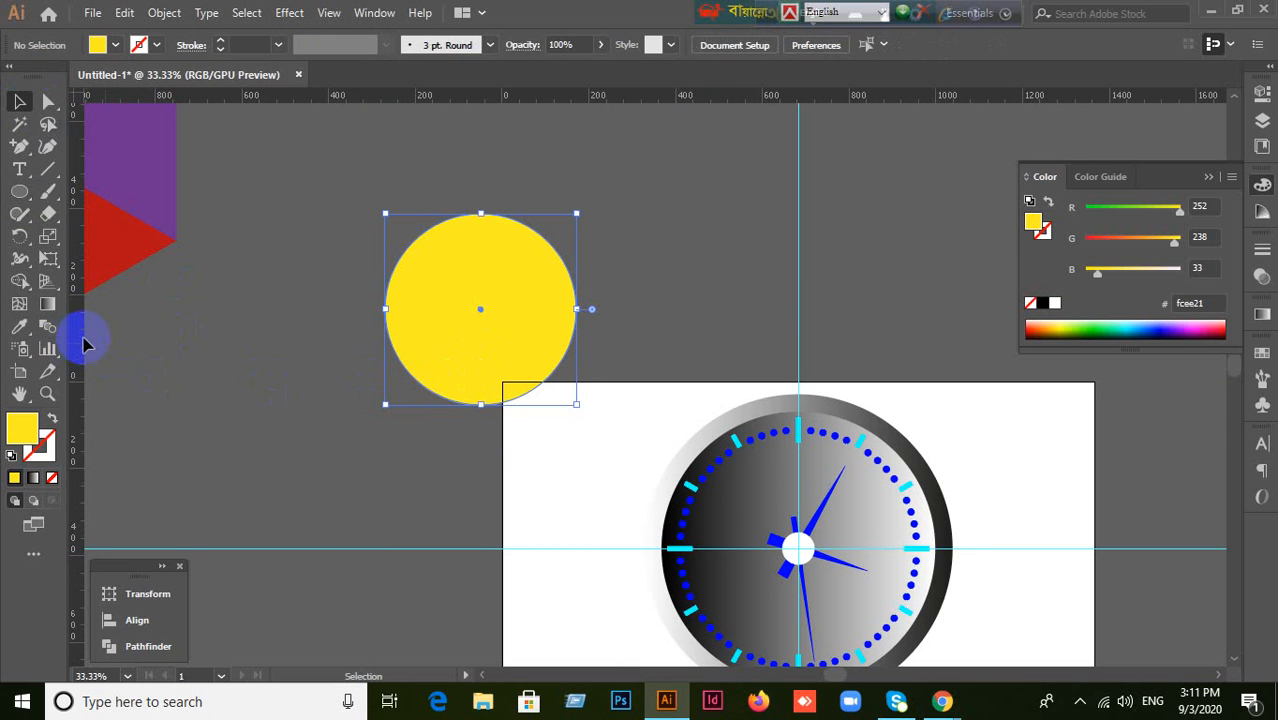
left_click_drag(78, 362, 480, 302)
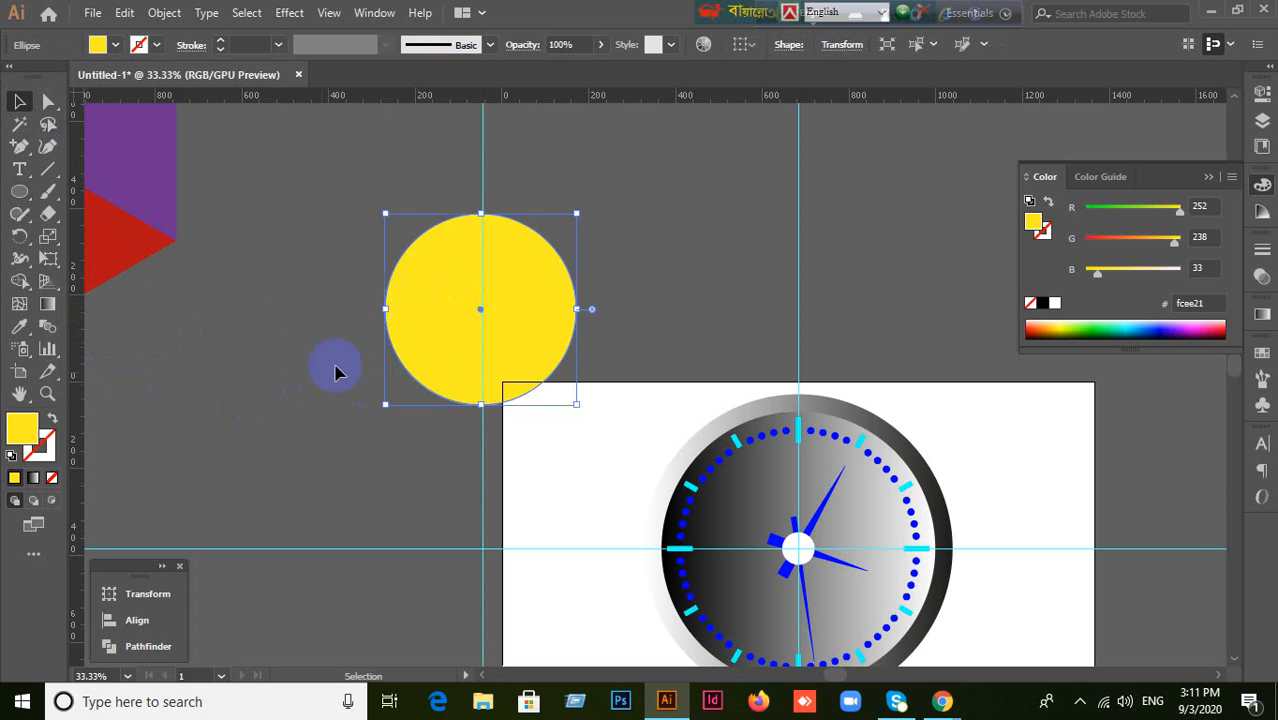
Step: Undo the new vertical guide and delete the yellow circle
left_click(296, 420)
key("ctrl+z")
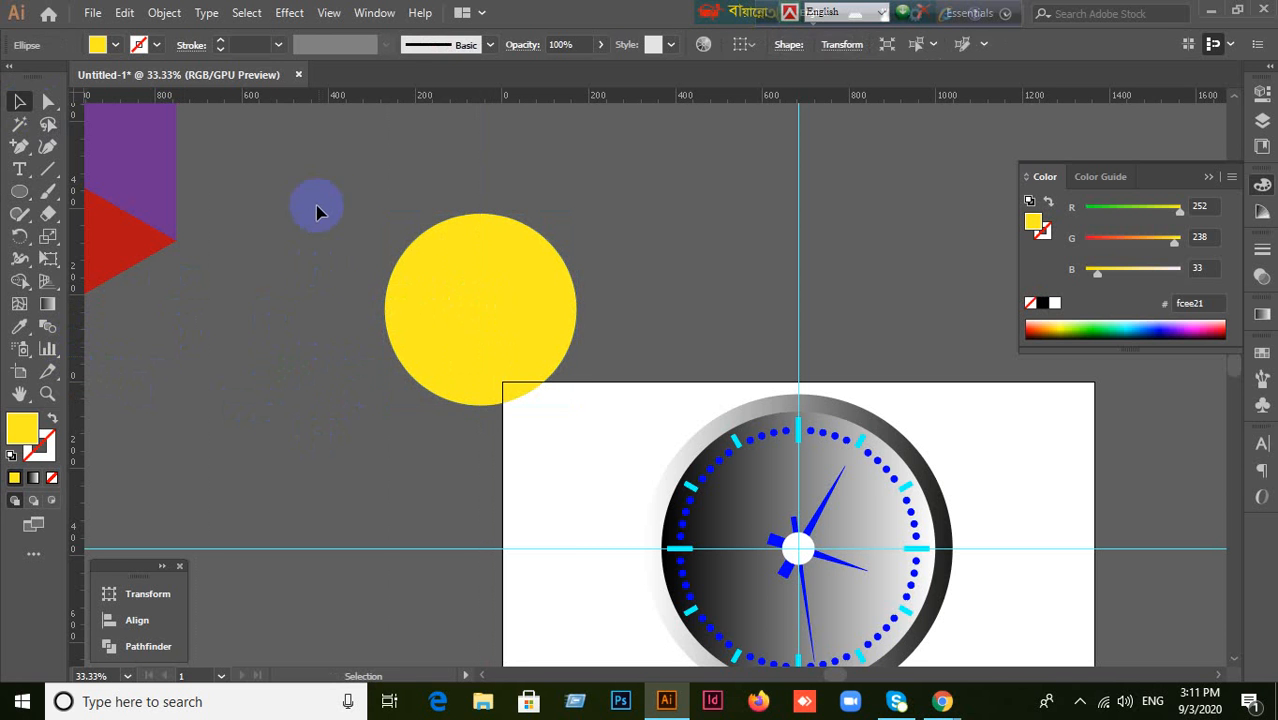
left_click(480, 364)
key("Delete")
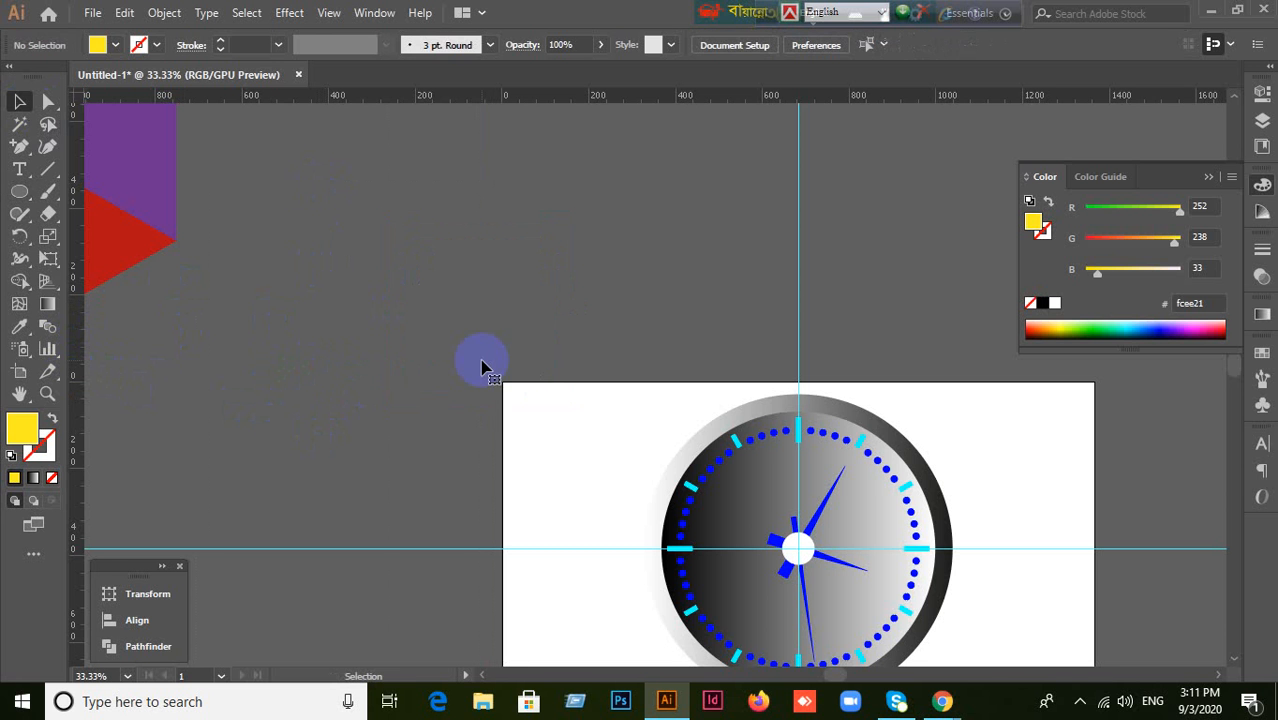
Step: Examine the whole clock up close and at reduced size
left_click_drag(633, 417, 478, 216)
scroll(747, 351, "up", 1)
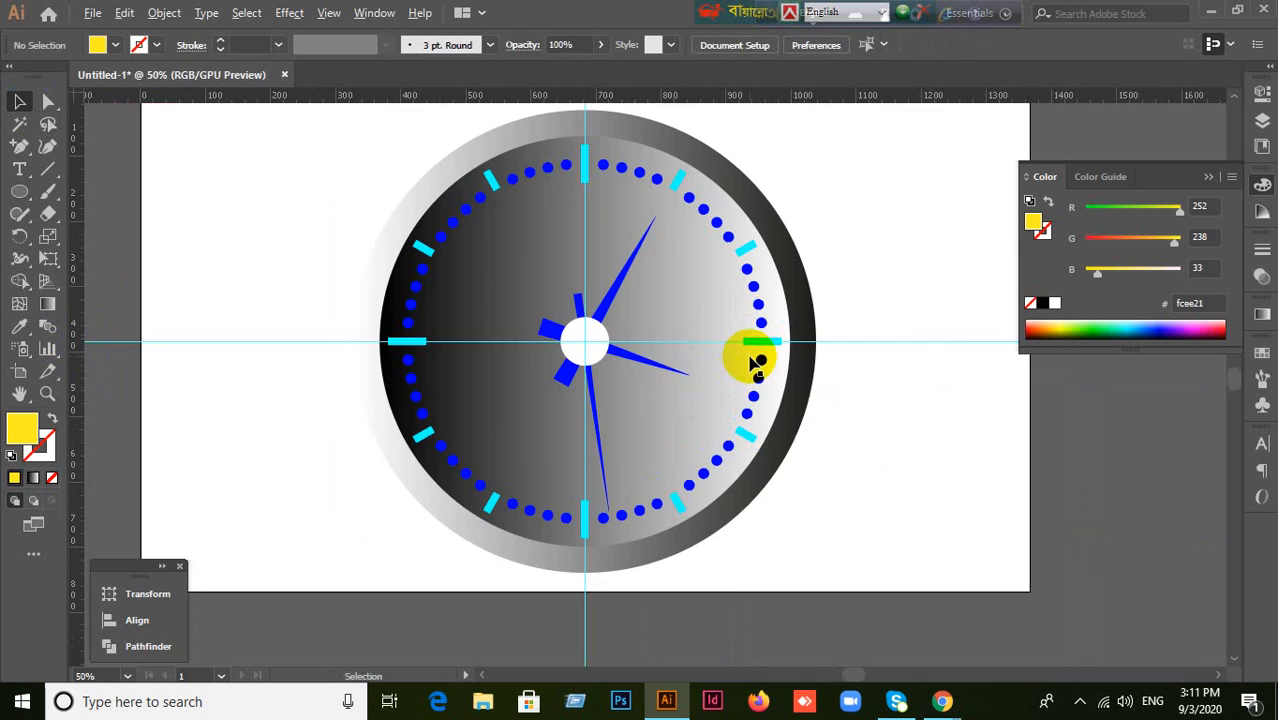
scroll(747, 351, "down", 2)
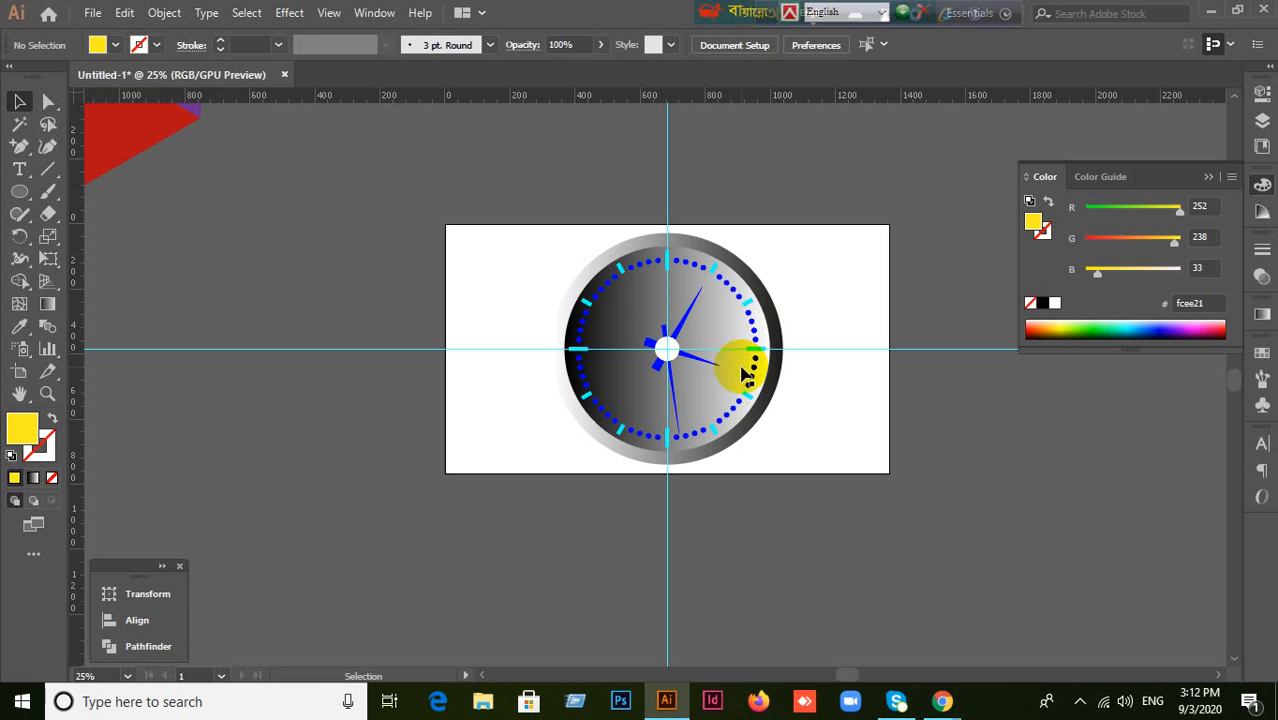
scroll(770, 352, "up", 2)
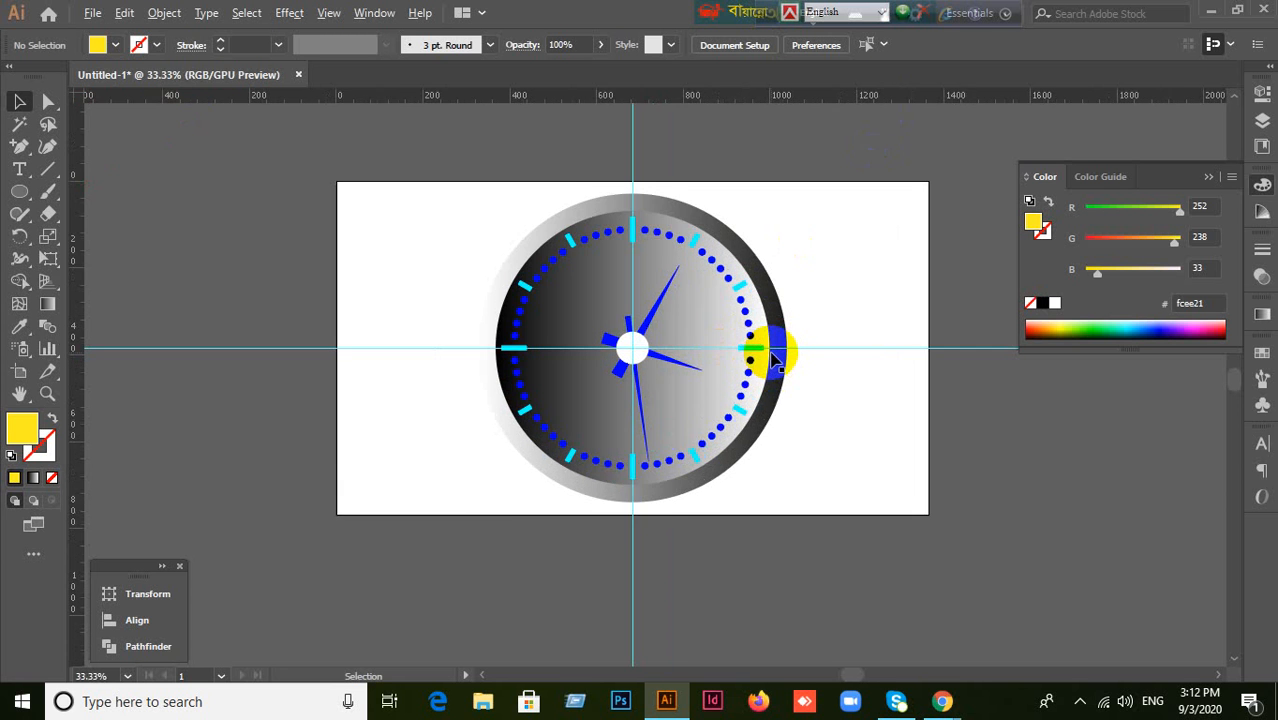
scroll(775, 360, "down", 1)
scroll(679, 371, "up", 1)
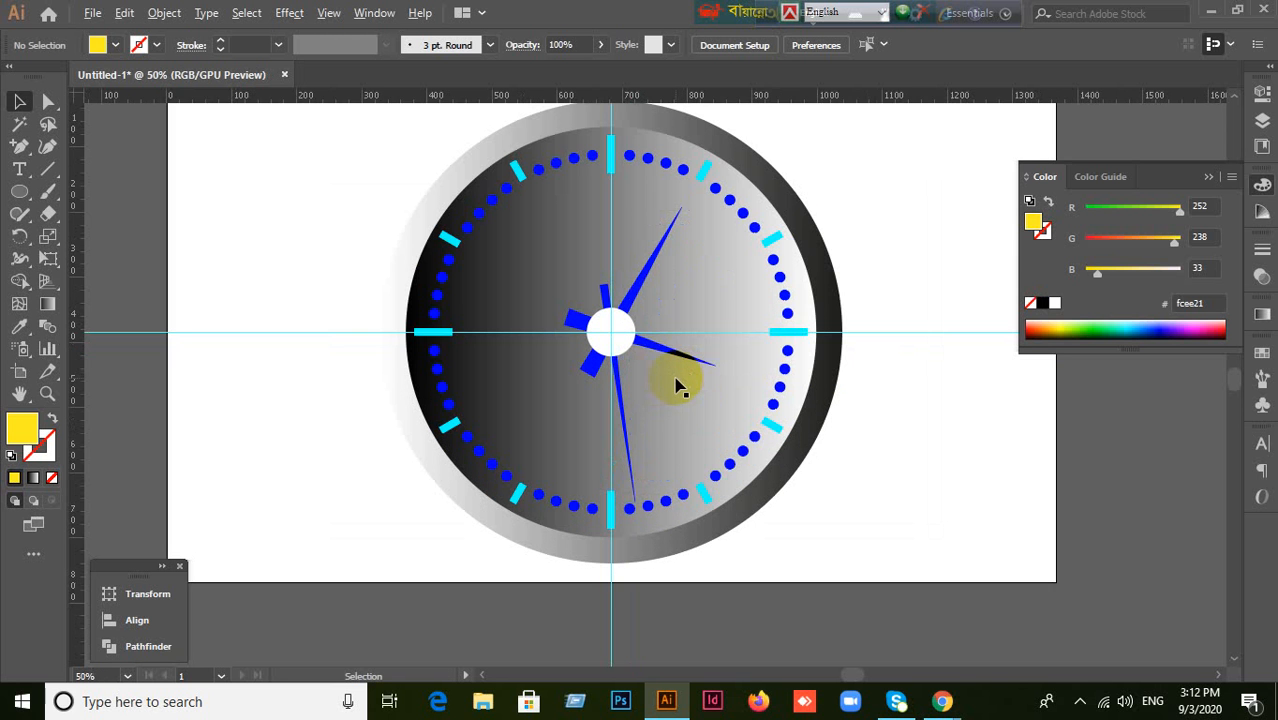
scroll(679, 388, "up", 1)
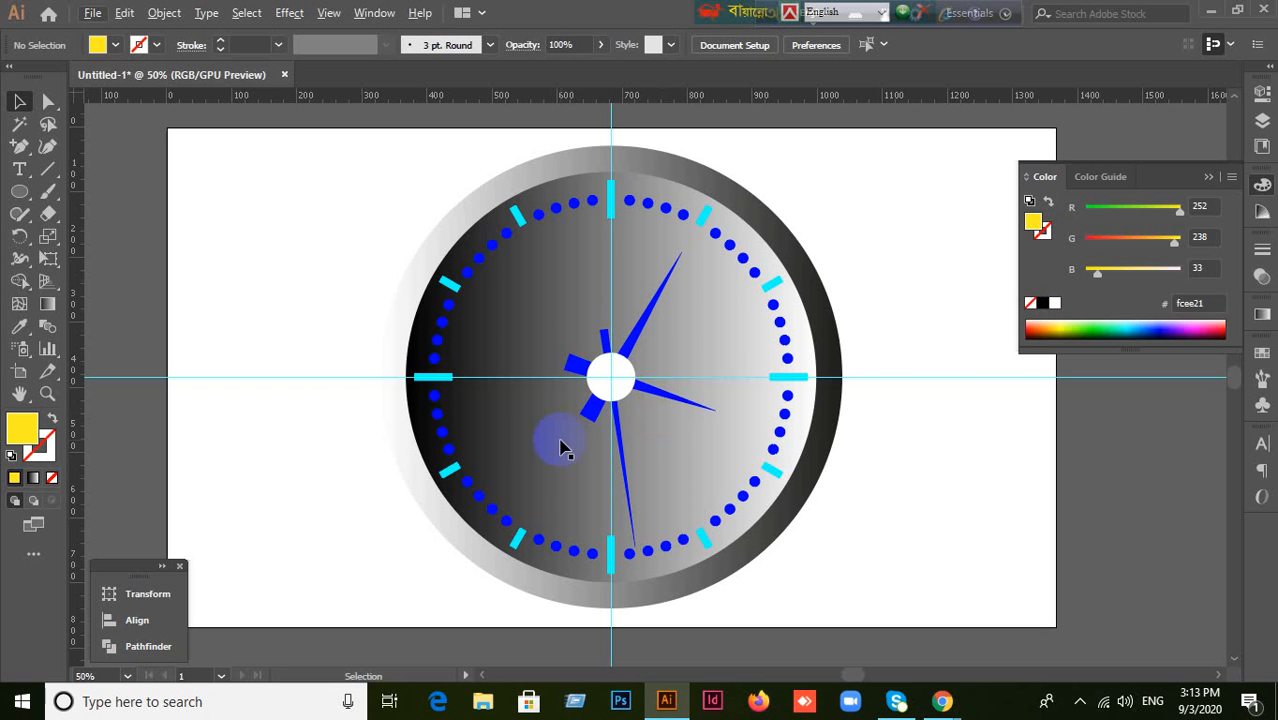
Step: Fill the clock's white centre hub with the yellow swatch and collapse the swatches
left_click(624, 382)
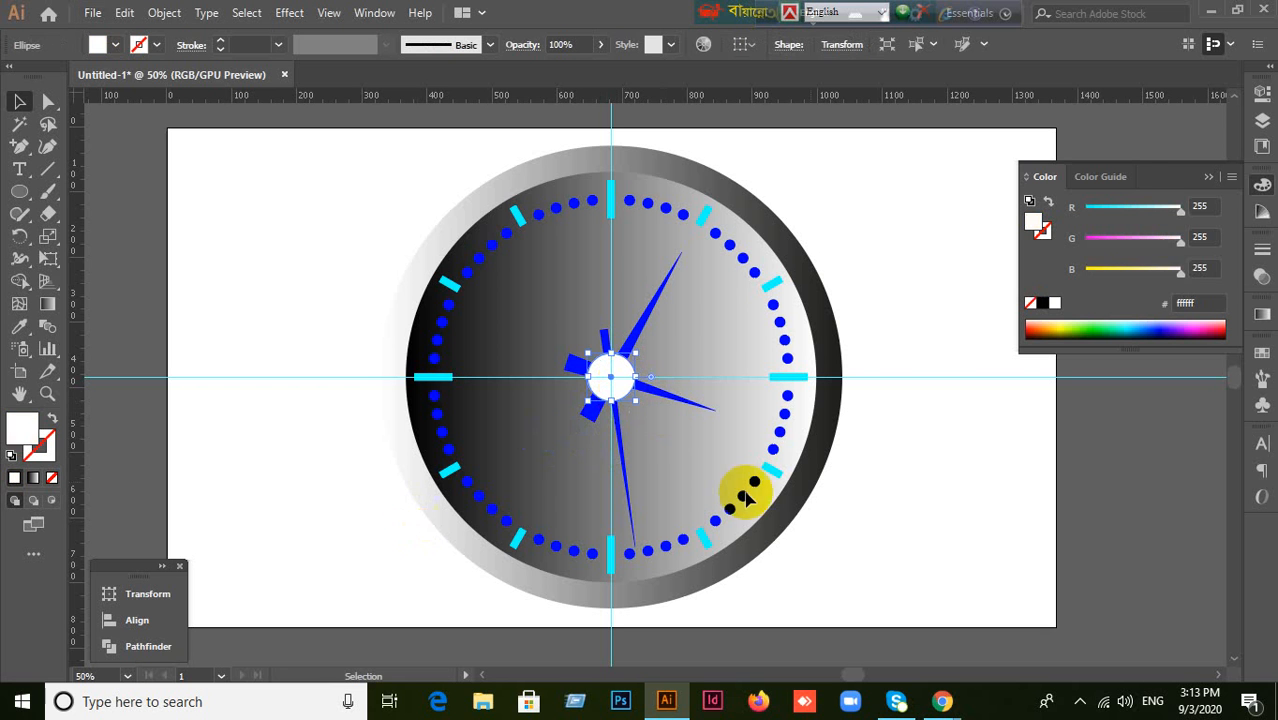
left_click(1262, 356)
left_click(1262, 354)
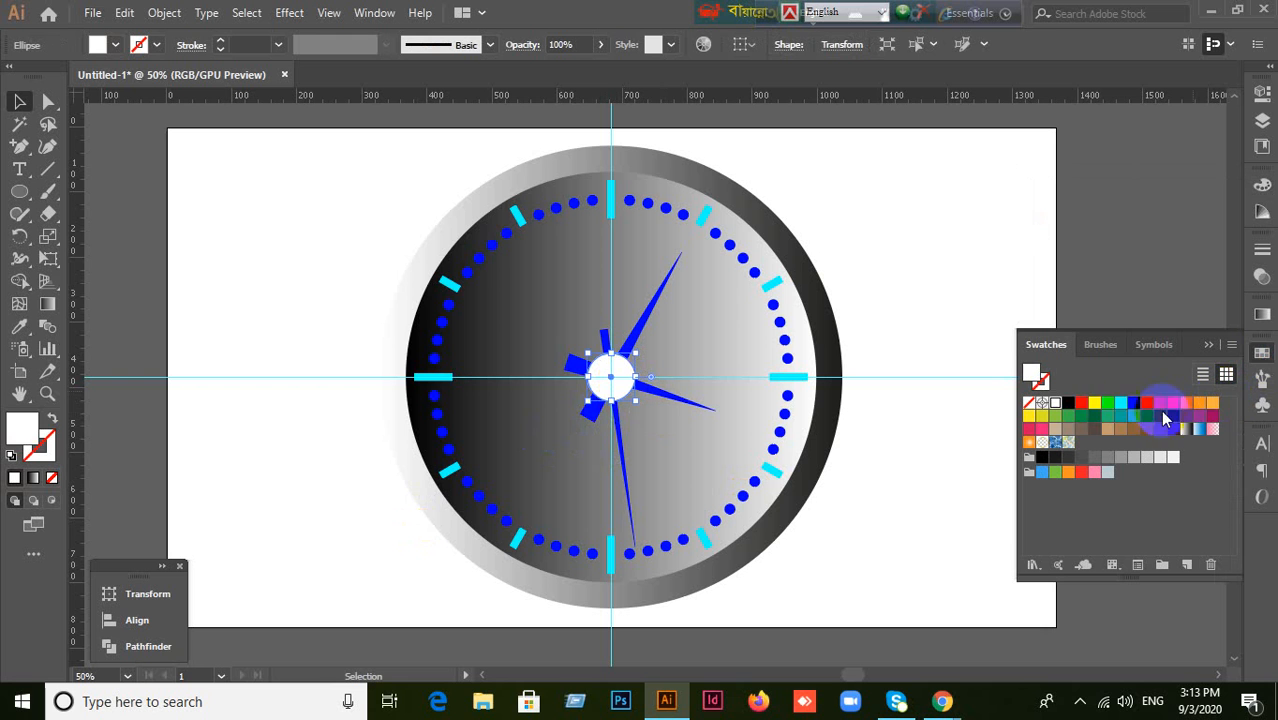
left_click(1094, 402)
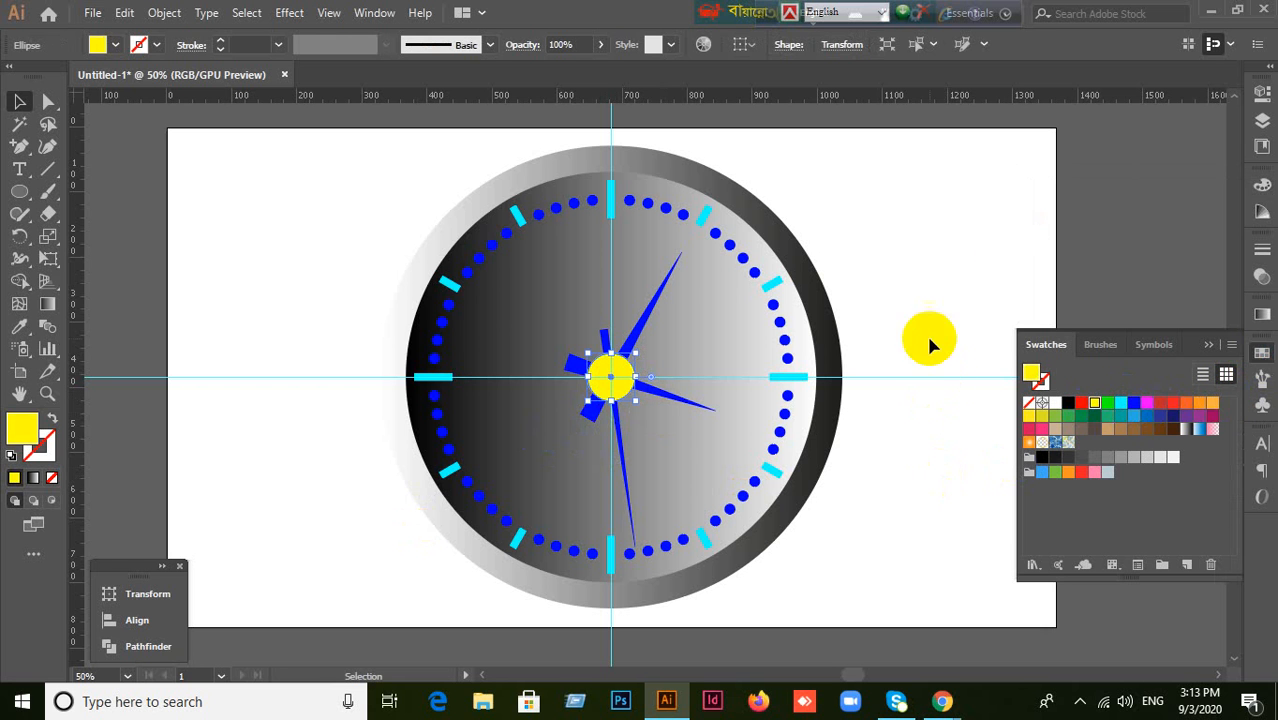
left_click(903, 371)
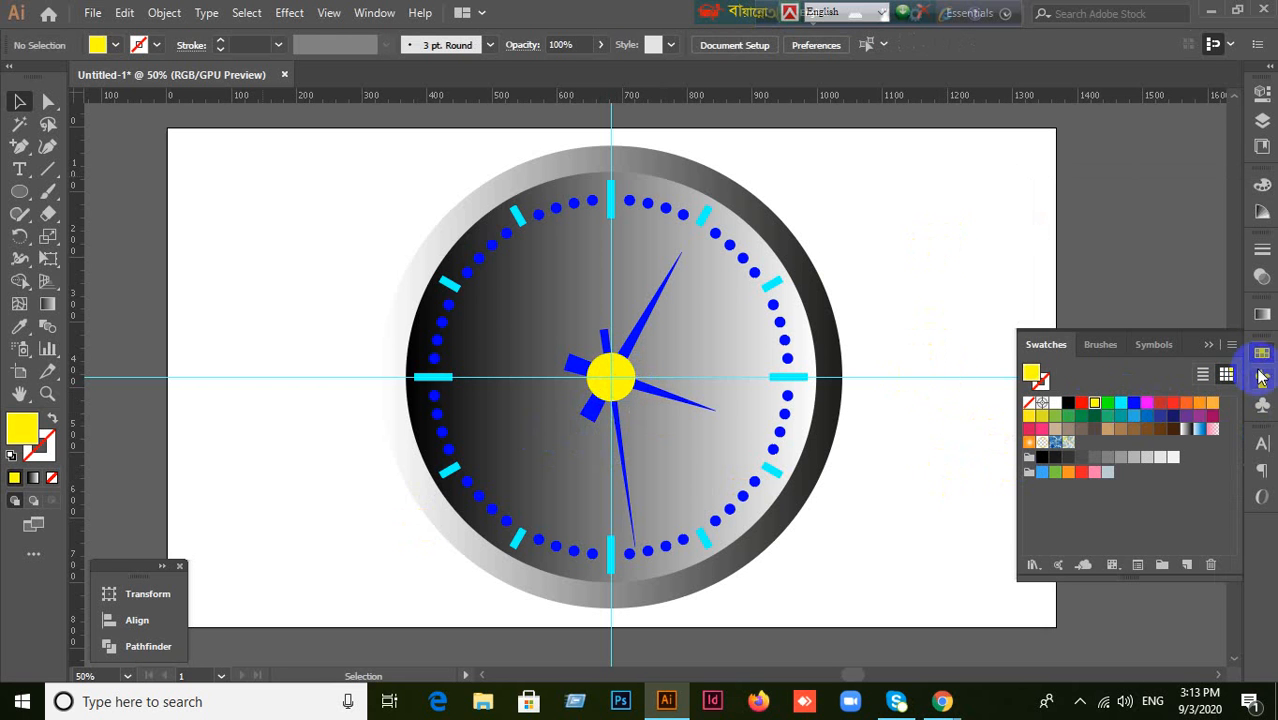
left_click(1209, 344)
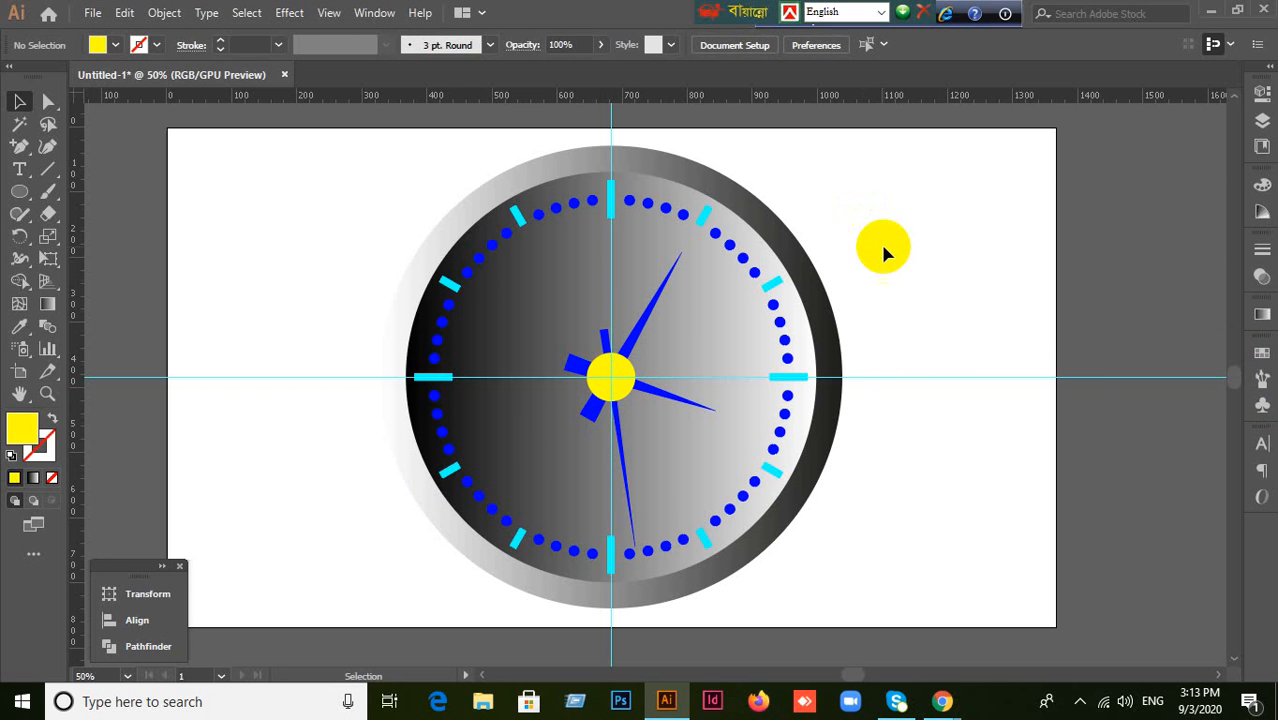
Step: Minimise the Illustrator and Google Meet windows and launch FastStone Capture from the desktop
left_click(1212, 12)
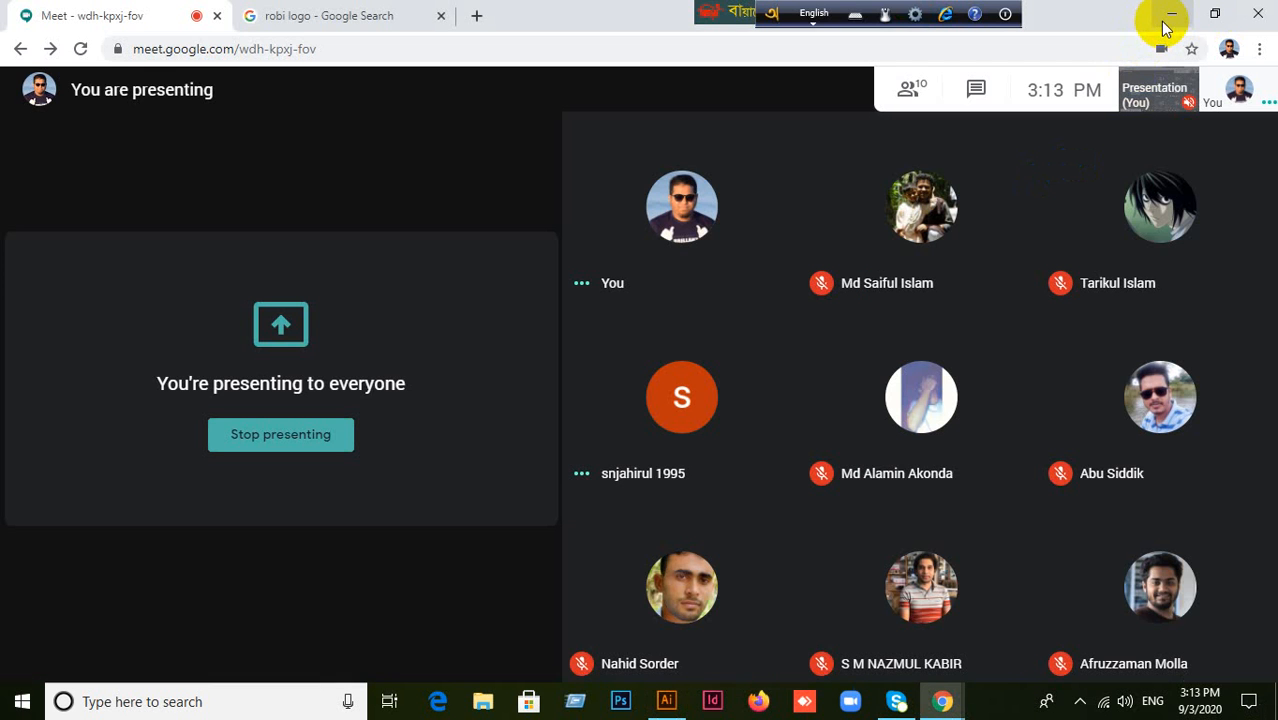
left_click(1170, 14)
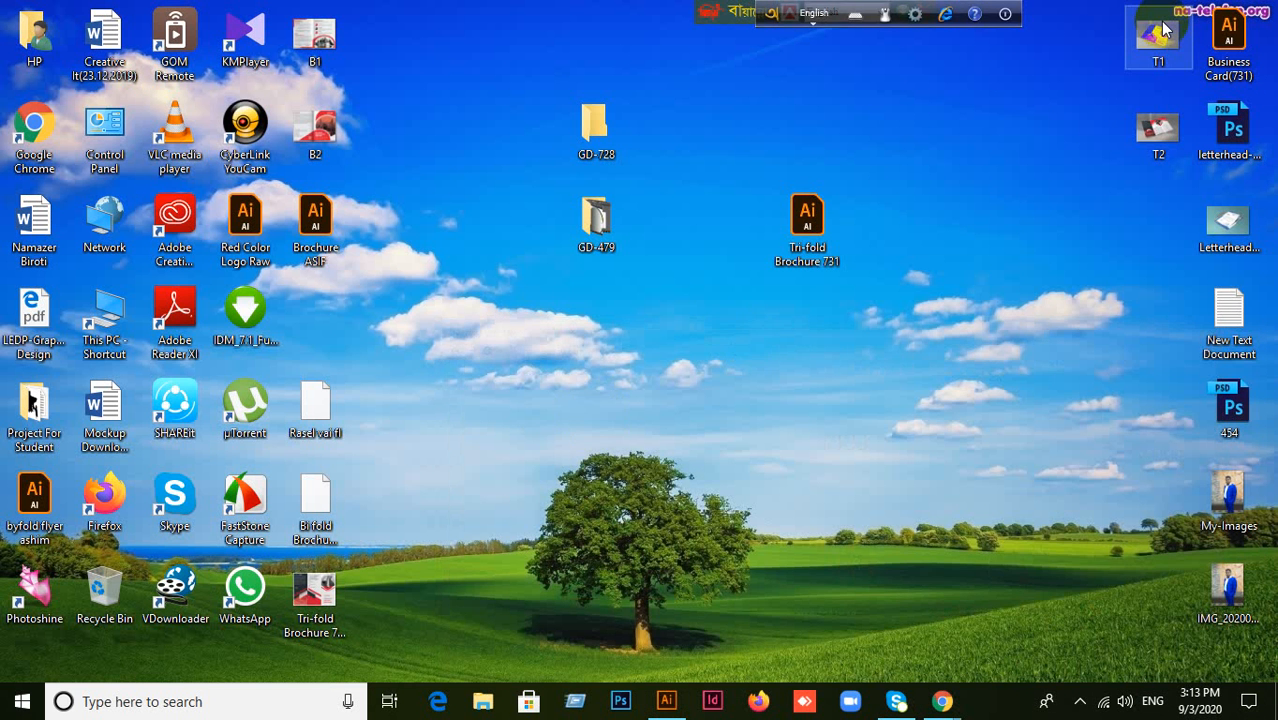
double_click(238, 502)
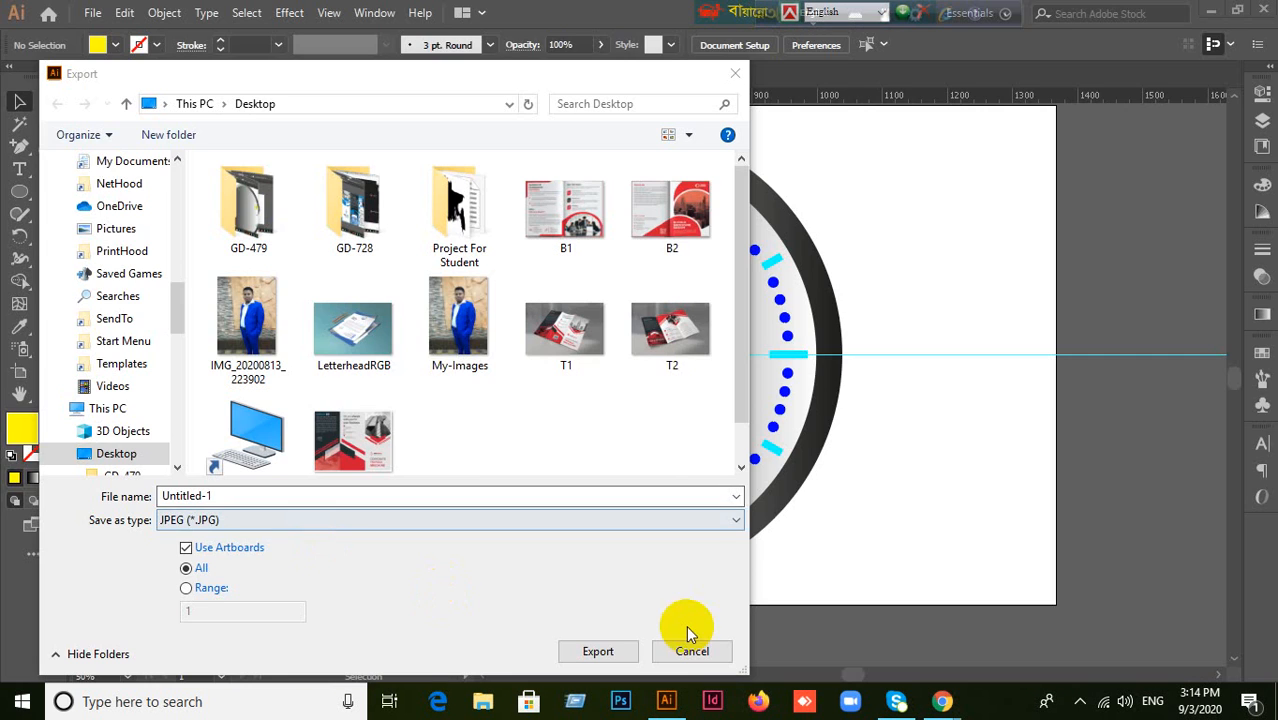
Step: Dismiss the open export and start a new JPEG export of Untitled-1 to the Desktop using all artboards
left_click(686, 651)
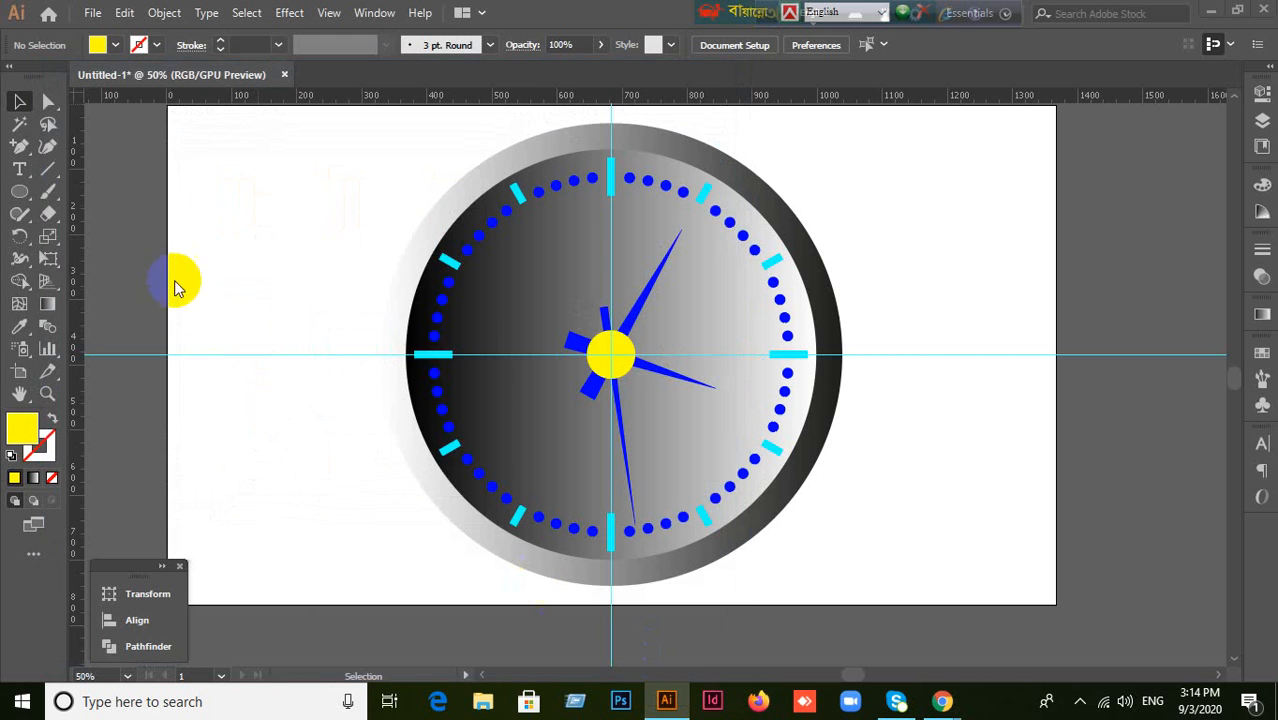
left_click(92, 13)
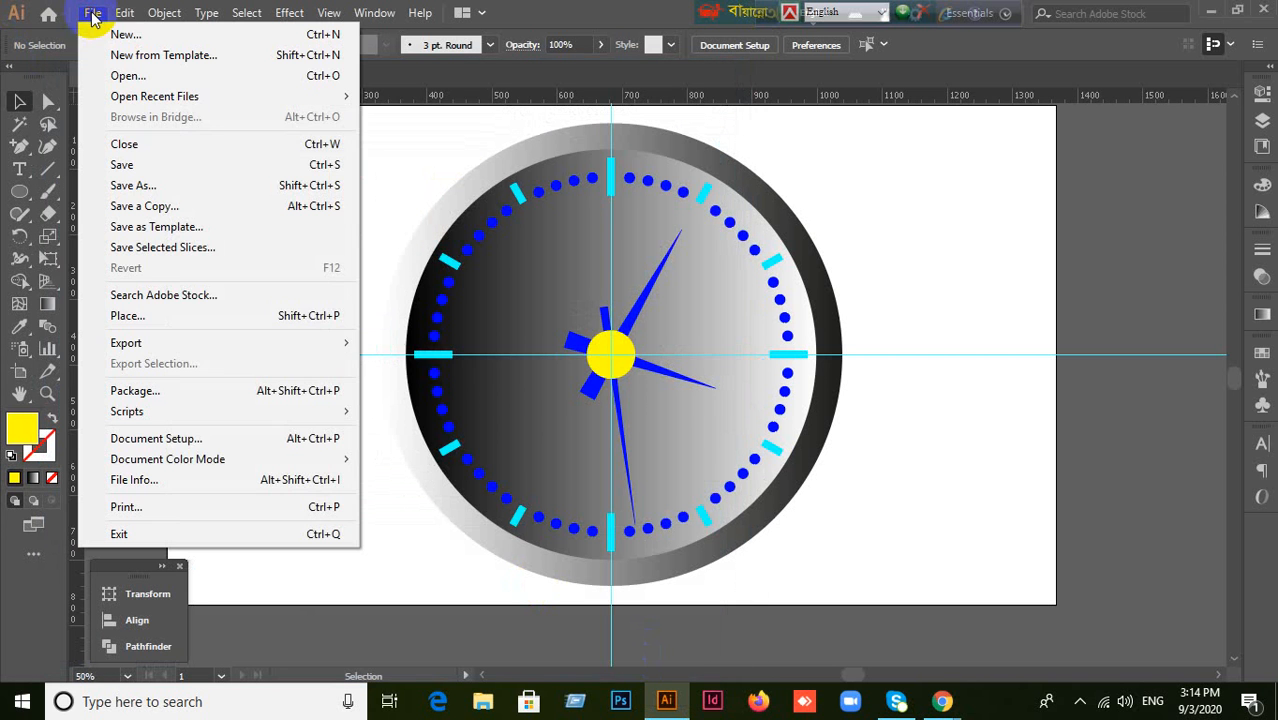
mouse_move(225, 352)
left_click(400, 363)
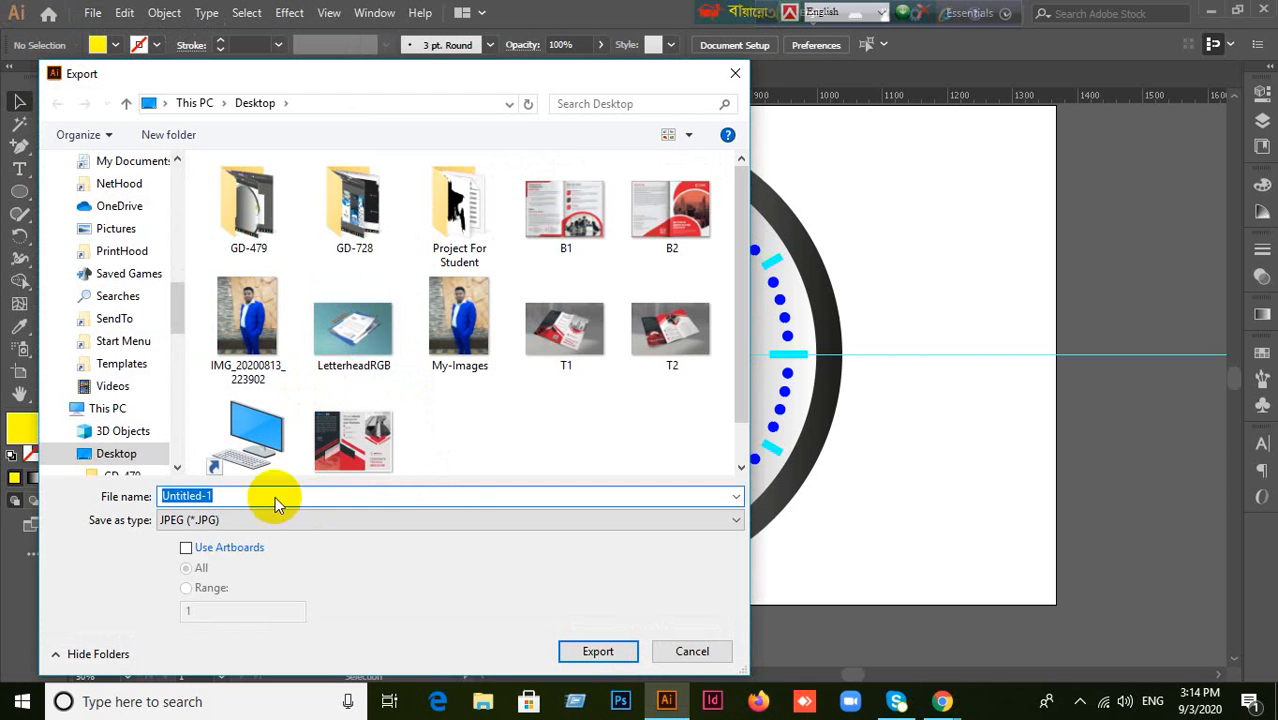
left_click(188, 548)
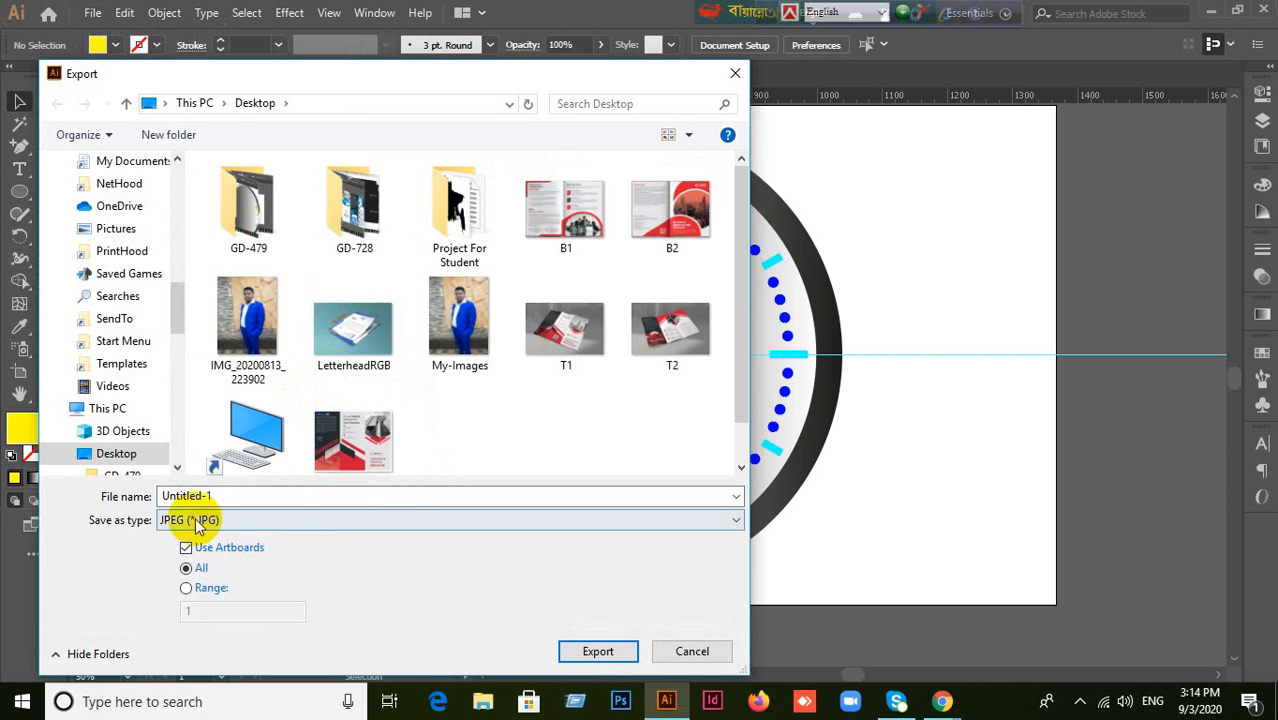
left_click(598, 651)
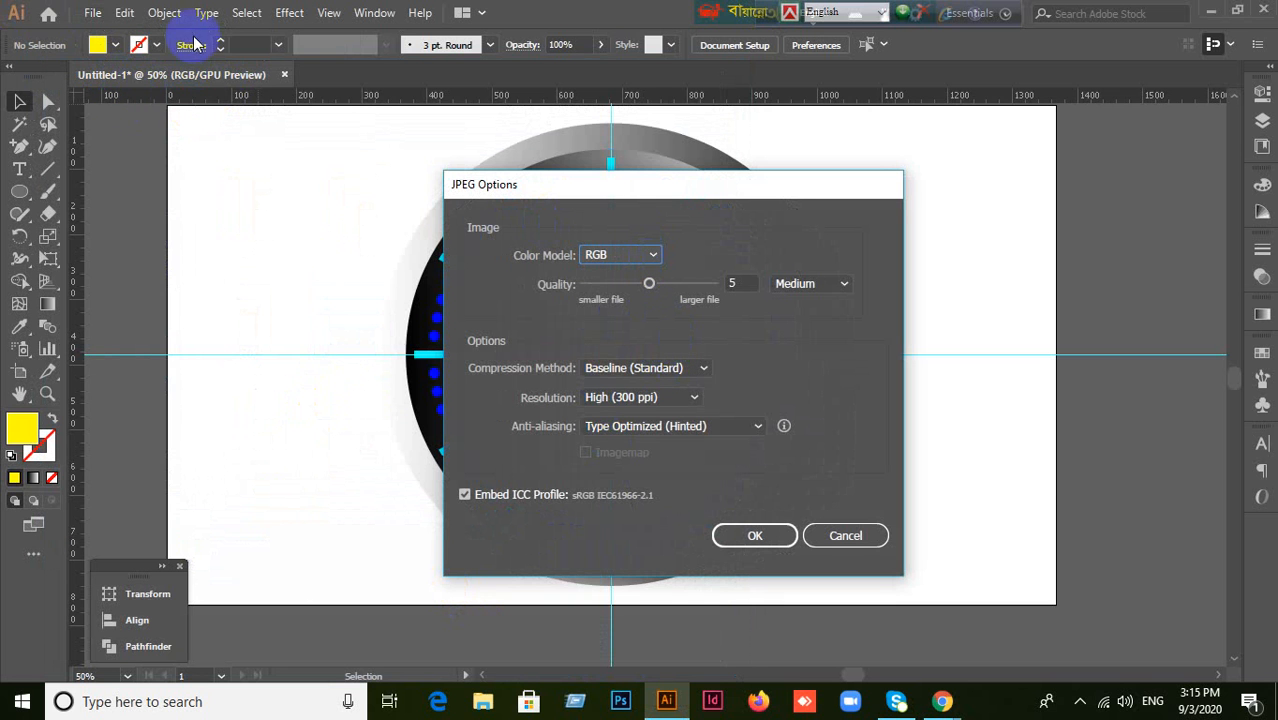
Step: Choose the RGB color model, quality 10 and High (300 ppi) resolution for the JPEG, and cancel the export
left_click(633, 258)
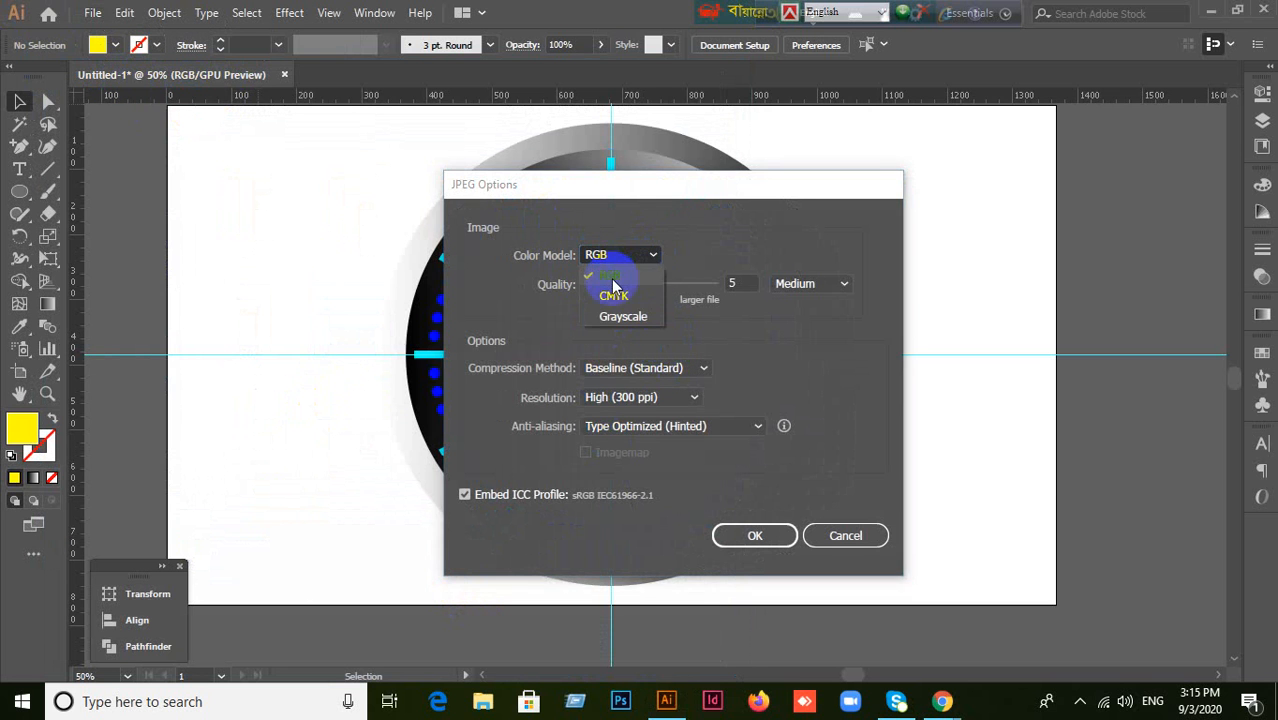
left_click(633, 258)
left_click(633, 258)
left_click(633, 262)
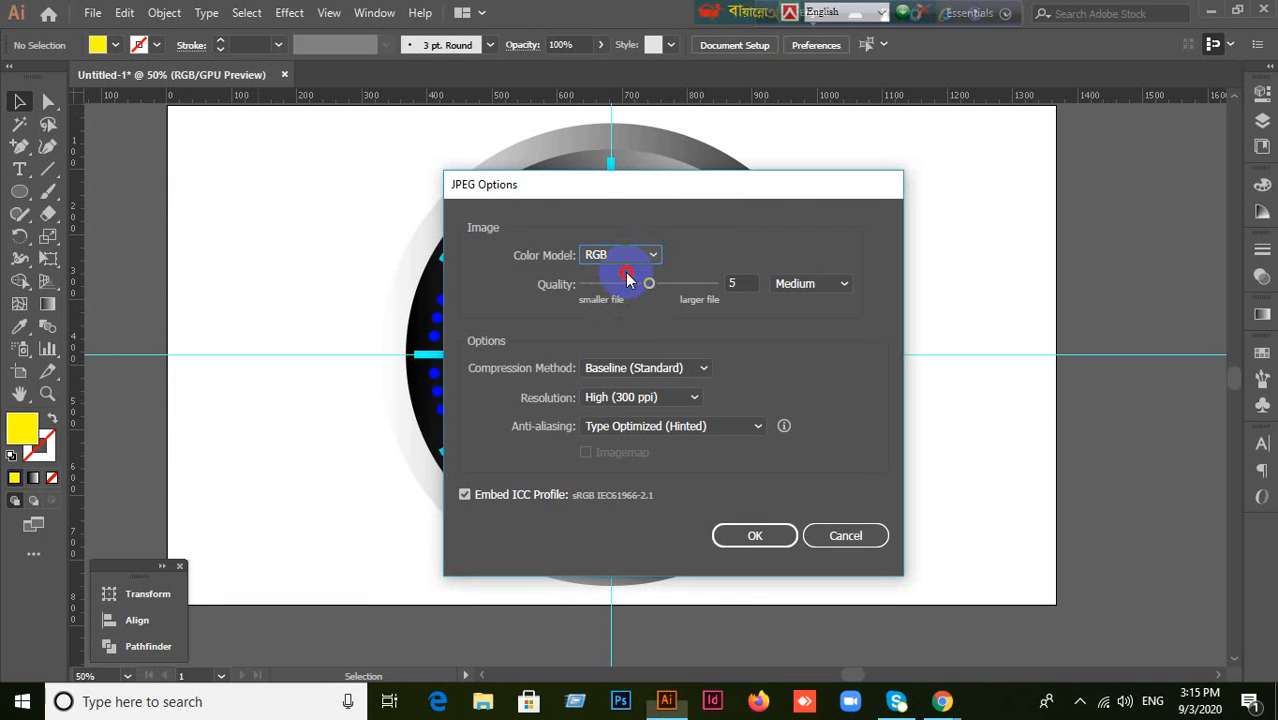
left_click(632, 257)
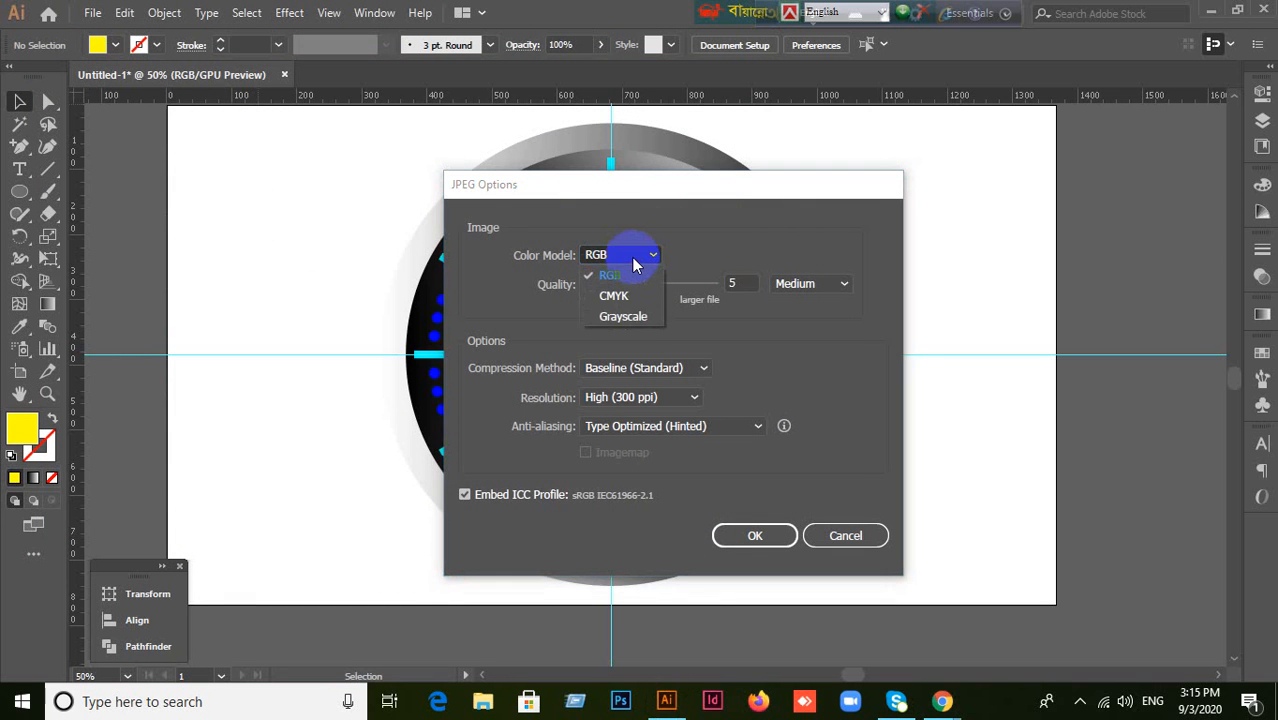
left_click(630, 278)
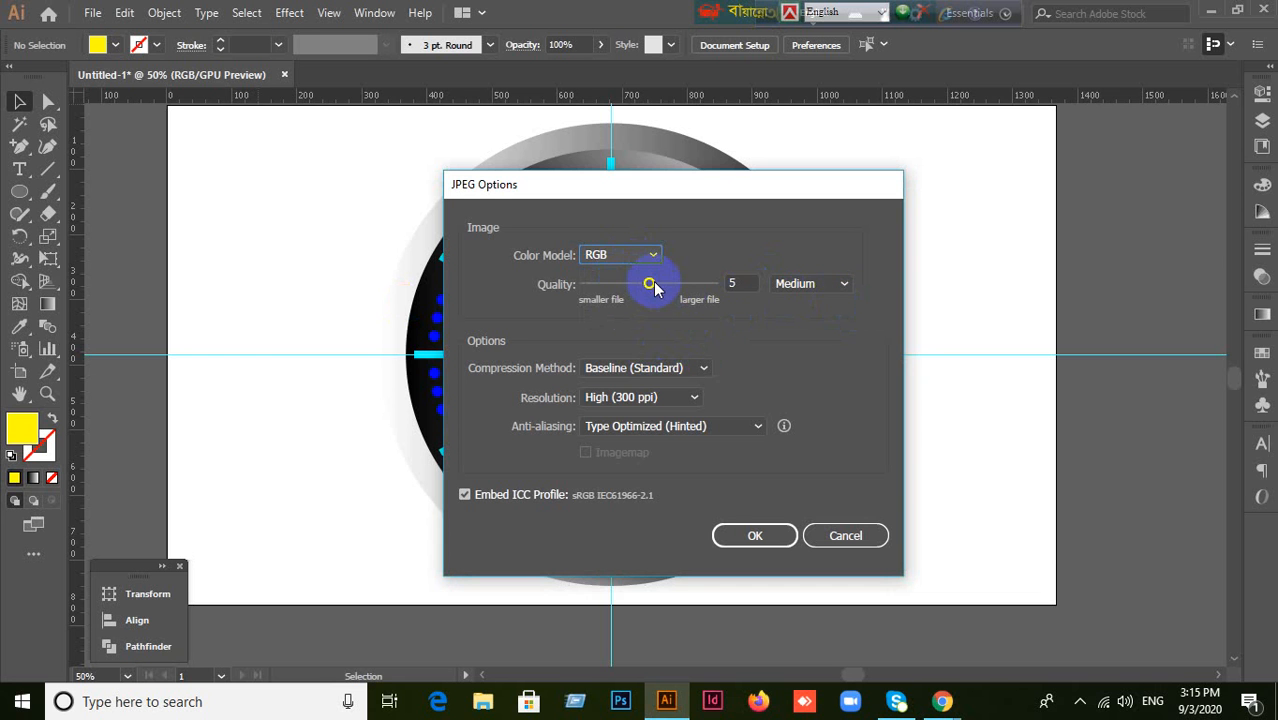
left_click_drag(650, 283, 736, 281)
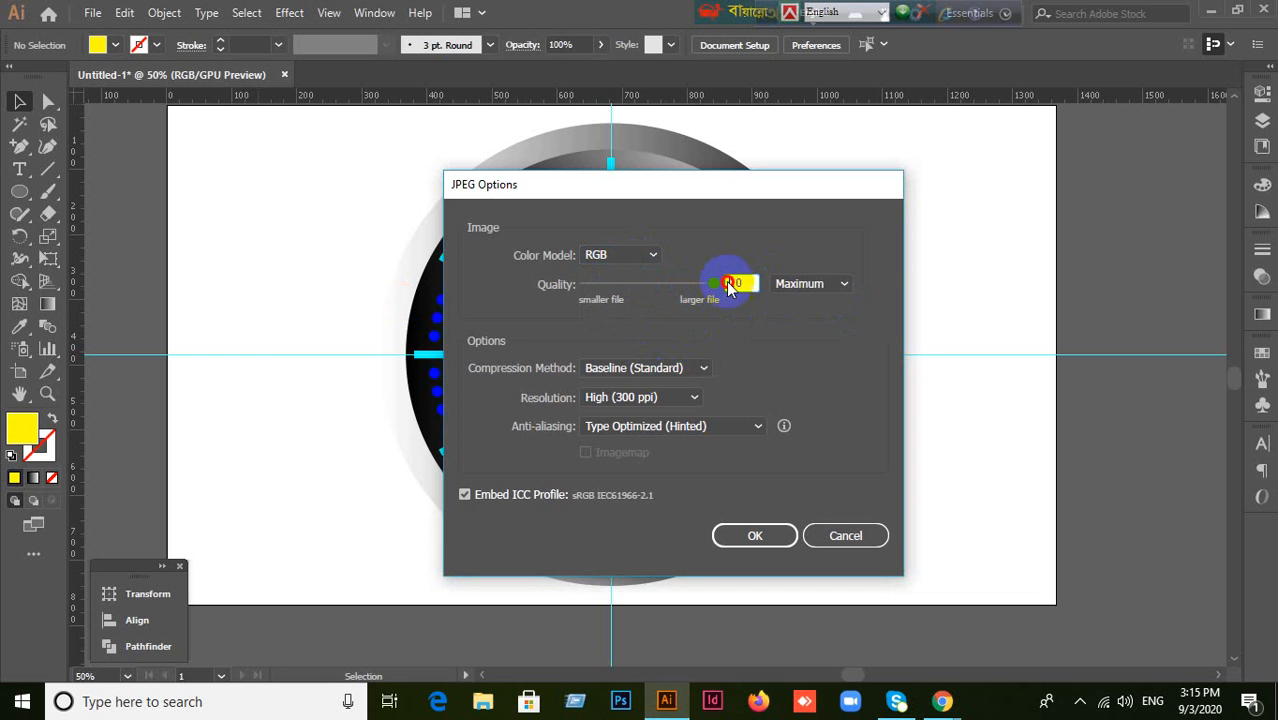
left_click(700, 401)
left_click(650, 456)
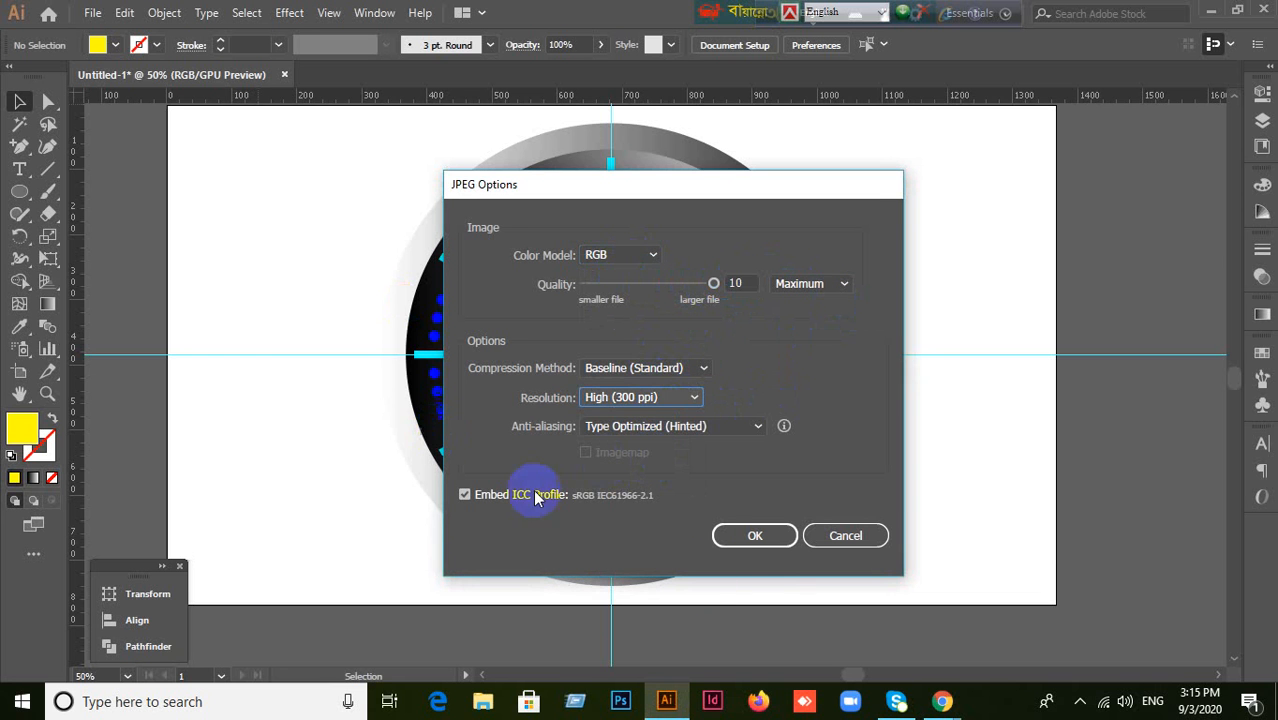
left_click(878, 540)
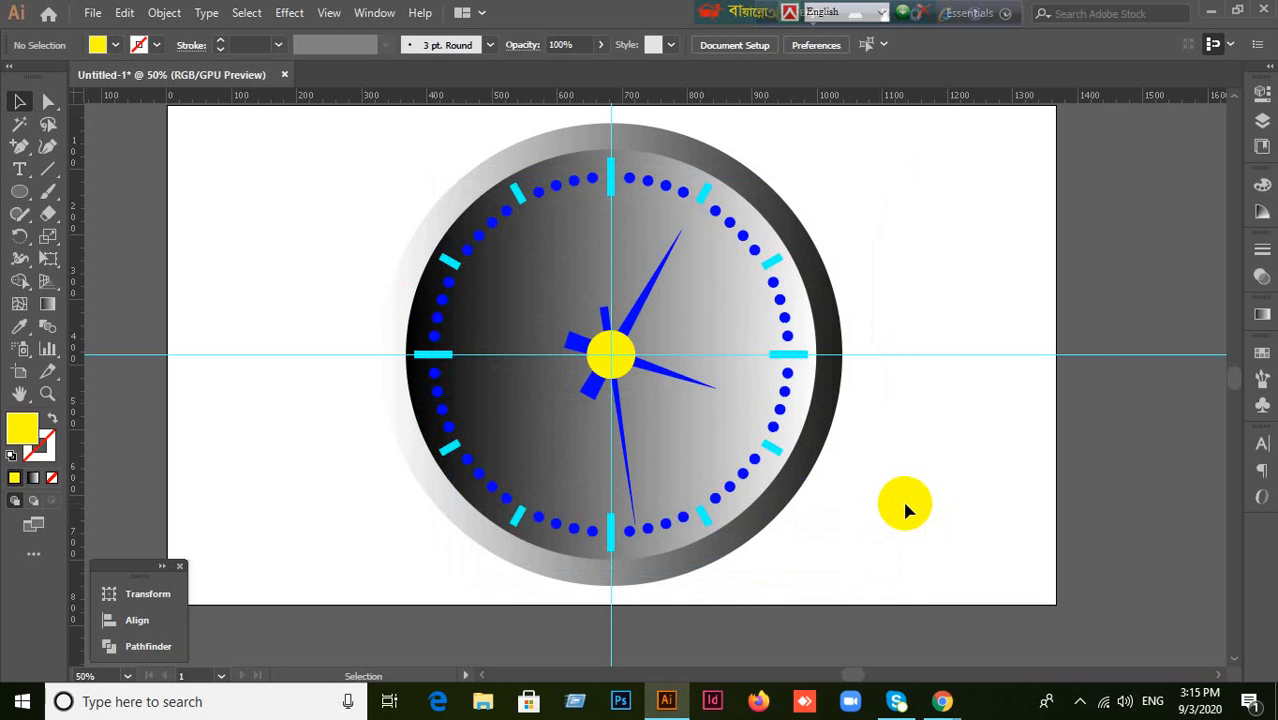
Step: Minimise Illustrator to return to the desktop
left_click(1210, 10)
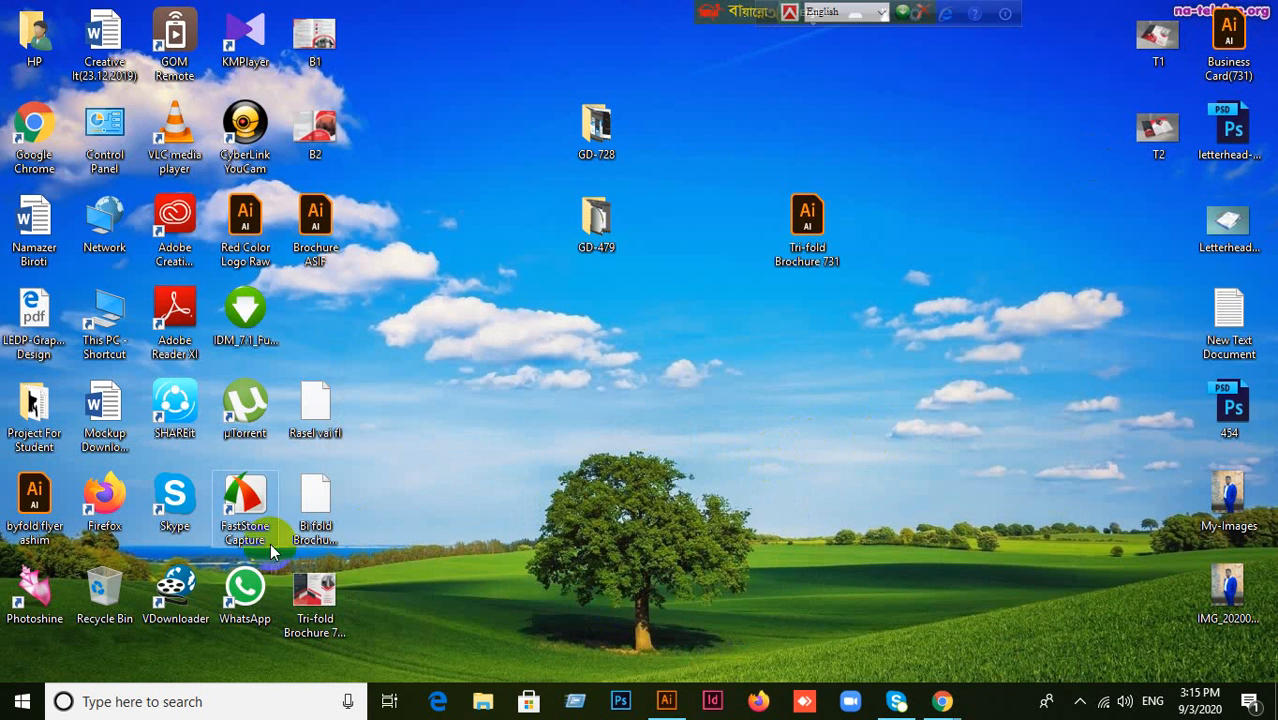